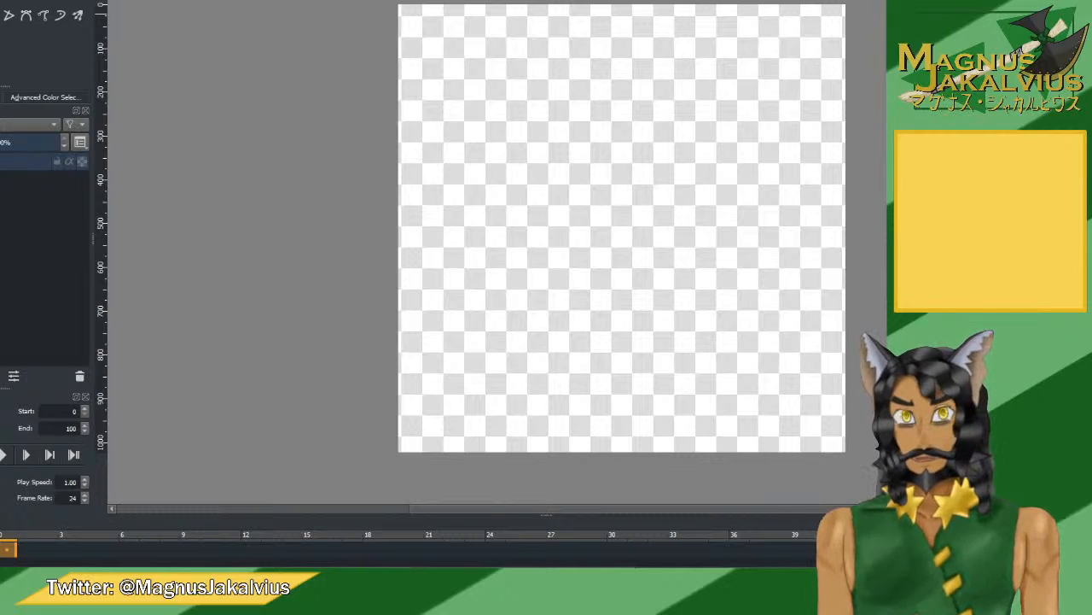
Try the brush with curved freehand scribbles over the upper half of the empty canvas, undoing each stroke.
mouse_move(899, 233)
mouse_down()
mouse_move(860, 264)
mouse_move(852, 256)
mouse_up()
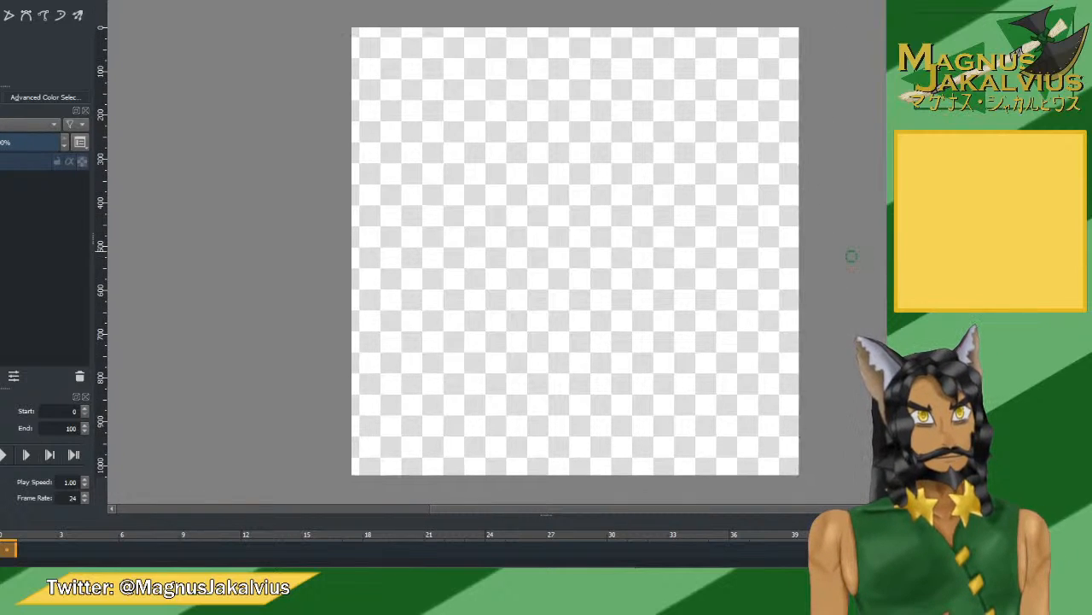
mouse_move(488, 141)
mouse_down()
mouse_move(615, 273)
mouse_move(693, 209)
mouse_up()
key(ctrl+z)
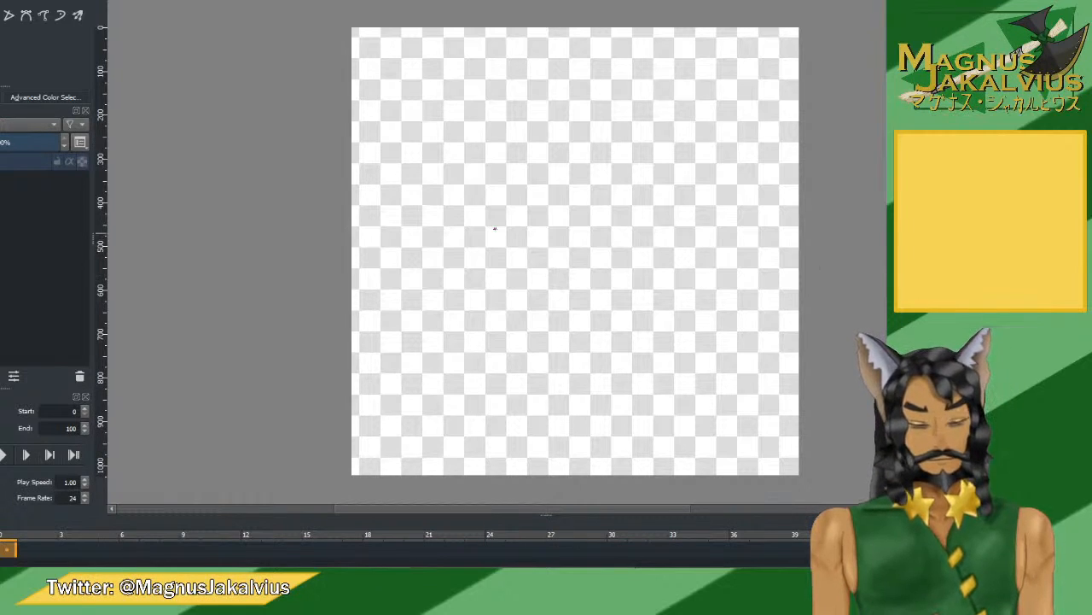
mouse_move(494, 229)
mouse_down()
mouse_move(649, 261)
mouse_move(506, 231)
mouse_move(617, 99)
mouse_move(505, 356)
mouse_move(601, 155)
mouse_move(590, 134)
mouse_move(443, 288)
mouse_move(589, 103)
mouse_move(560, 299)
mouse_move(576, 181)
mouse_move(618, 167)
mouse_up()
key(ctrl+z)
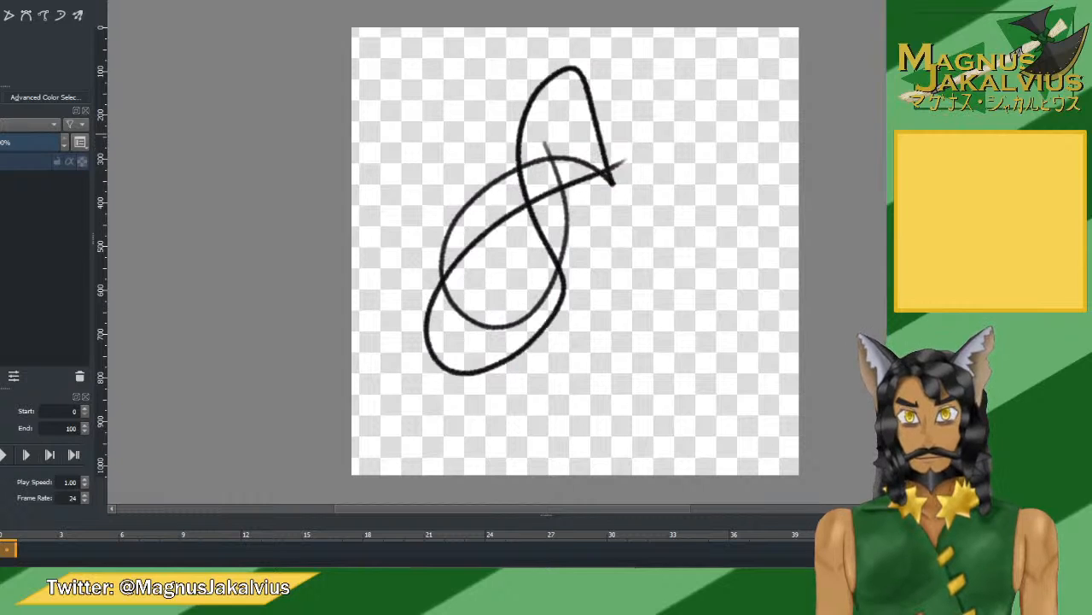
key(ctrl+z)
mouse_move(550, 87)
mouse_down()
mouse_move(509, 364)
mouse_move(446, 184)
mouse_up()
key(ctrl+z)
mouse_move(489, 122)
mouse_down()
mouse_move(633, 319)
mouse_move(639, 165)
mouse_up()
key(ctrl+z)
mouse_move(524, 74)
mouse_down()
mouse_move(507, 312)
mouse_move(483, 111)
mouse_move(523, 298)
mouse_move(551, 99)
mouse_up()
key(ctrl+z)
key(ctrl+z)
drag(481, 134, 468, 251)
key(ctrl+z)
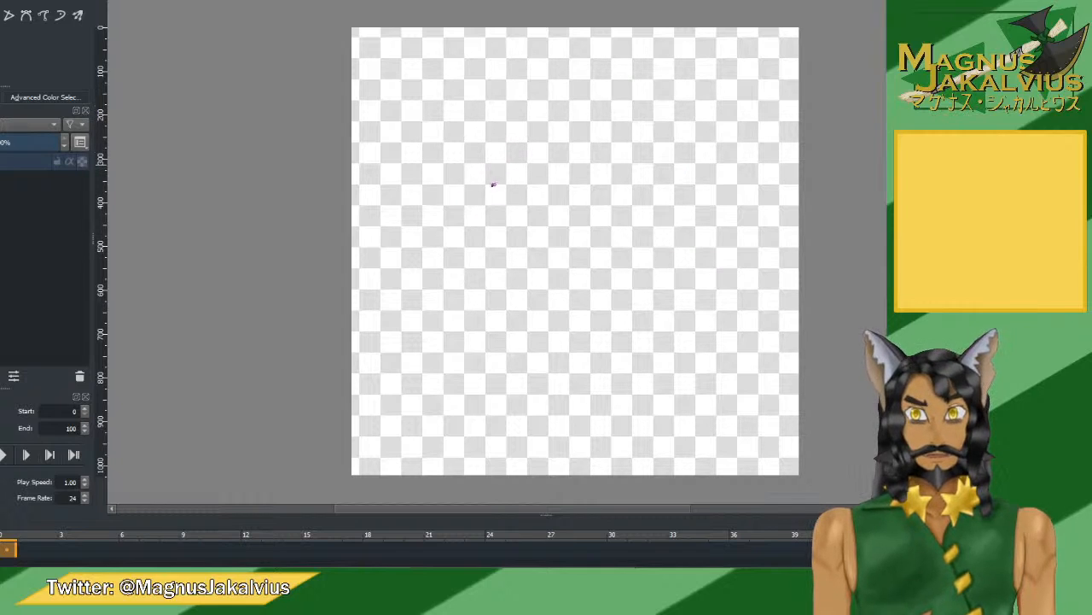
Try sketching large closed ovals around the middle of the canvas with single brush strokes, undoing each attempt.
mouse_move(493, 184)
mouse_down()
mouse_move(670, 250)
mouse_move(467, 231)
mouse_move(497, 303)
mouse_move(633, 116)
mouse_move(503, 348)
mouse_up()
key(ctrl+z)
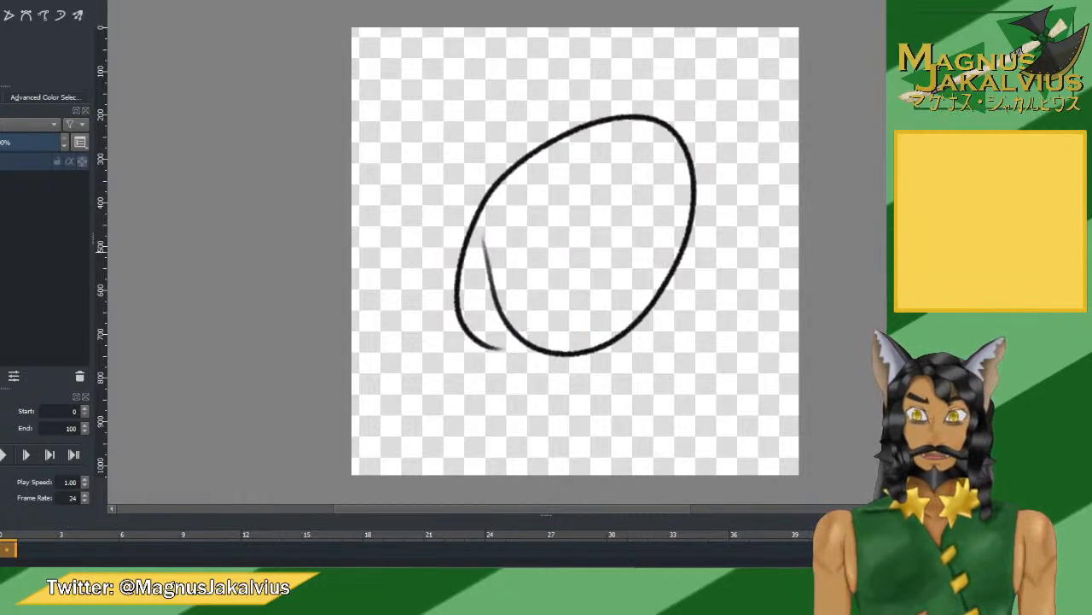
key(ctrl+z)
mouse_move(505, 133)
mouse_down()
mouse_move(471, 325)
mouse_move(660, 131)
mouse_move(486, 268)
mouse_up()
key(ctrl+z)
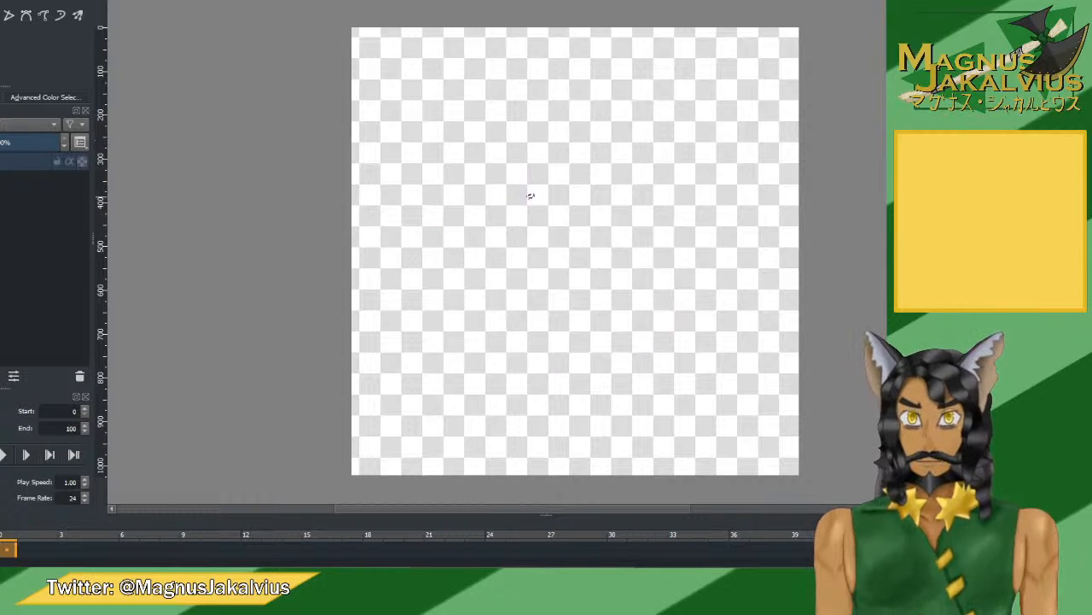
mouse_move(512, 195)
mouse_down()
mouse_move(582, 410)
mouse_move(570, 149)
mouse_move(520, 368)
mouse_up()
key(ctrl+z)
drag(461, 176, 638, 373)
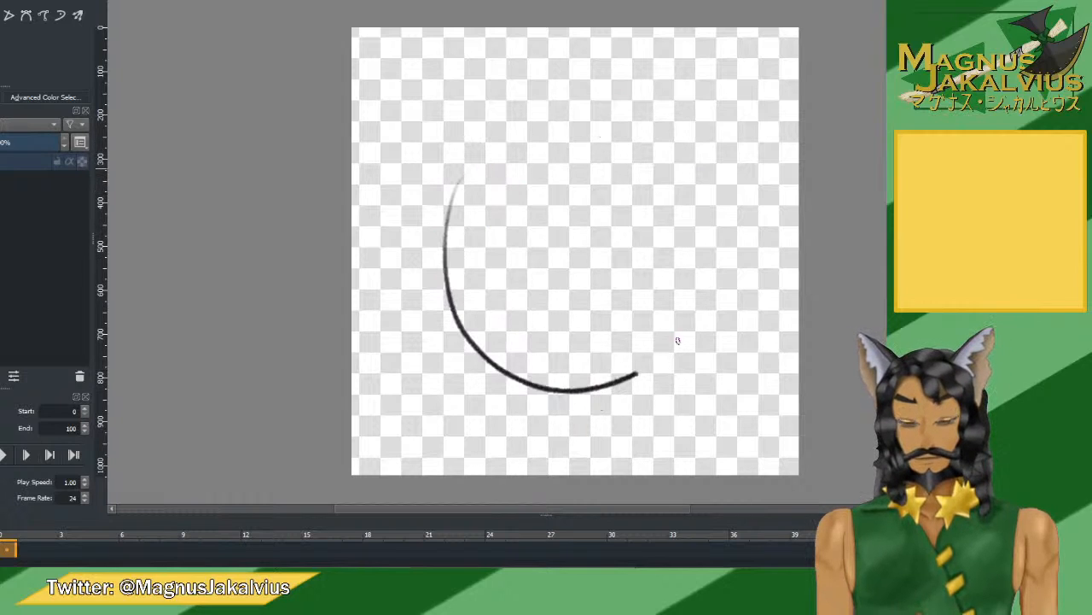
drag(678, 341, 466, 271)
key(ctrl+z)
mouse_move(491, 165)
mouse_down()
mouse_move(584, 424)
mouse_move(601, 96)
mouse_move(495, 357)
mouse_up()
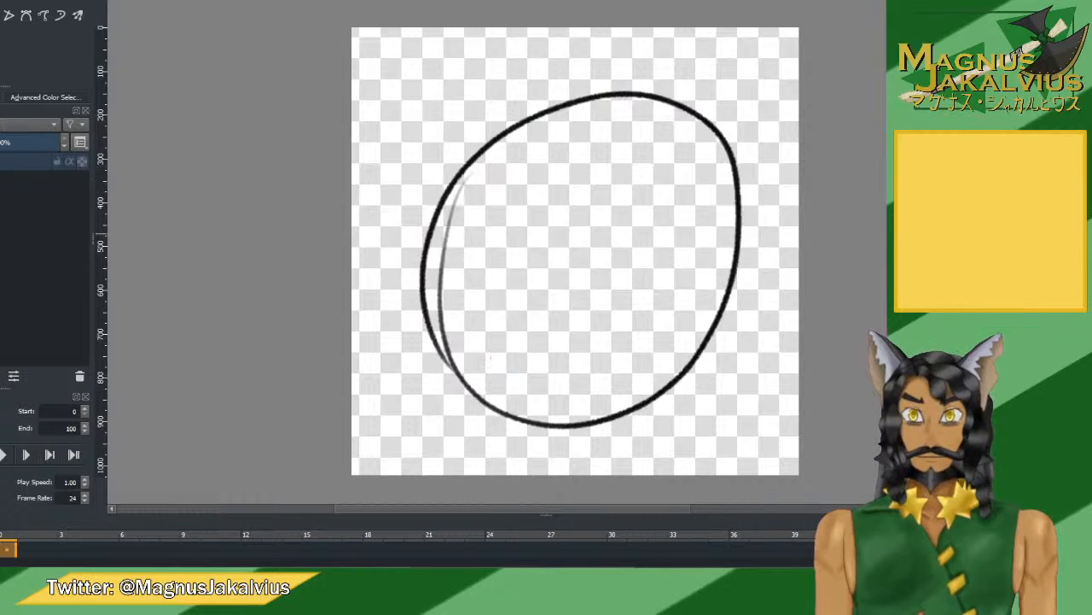
key(ctrl+z)
mouse_move(439, 197)
mouse_down()
mouse_move(495, 122)
mouse_move(600, 107)
mouse_move(691, 156)
mouse_up()
key(ctrl+z)
mouse_move(529, 129)
mouse_down()
mouse_move(632, 333)
mouse_move(700, 124)
mouse_move(563, 93)
mouse_move(707, 132)
mouse_up()
key(ctrl+z)
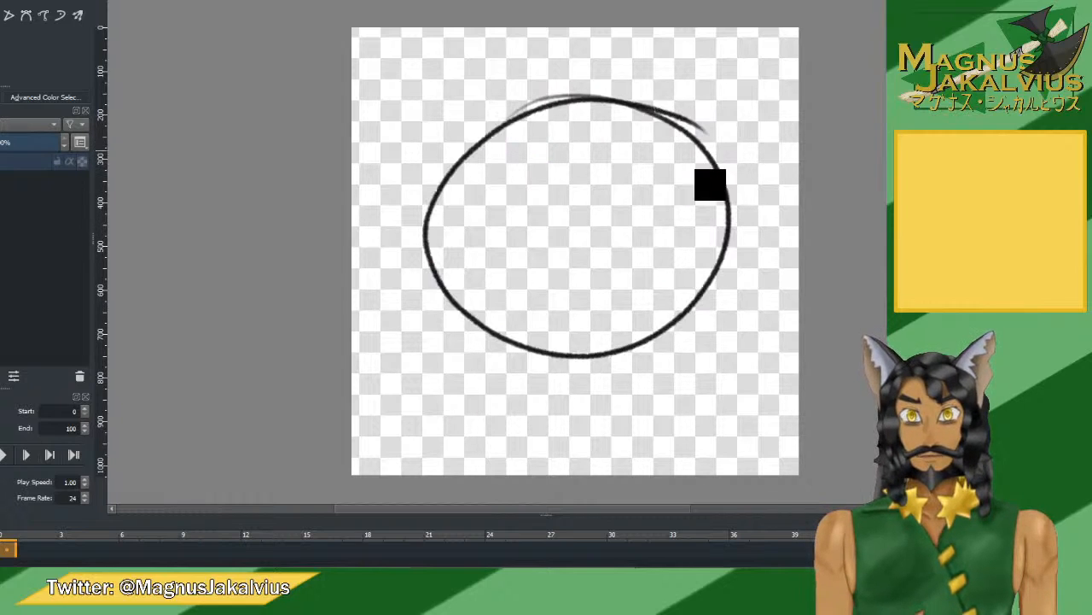
key(ctrl+z)
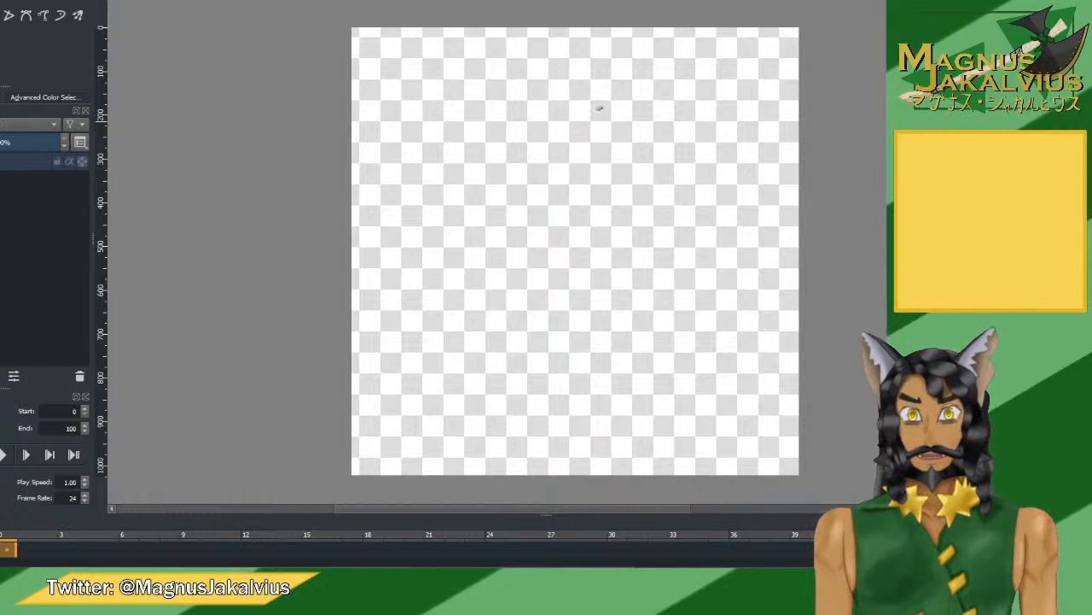
Practise freehand circles and egg shapes as single strokes on the canvas, undoing every one.
drag(599, 103, 649, 128)
key(ctrl+z)
drag(523, 128, 427, 224)
key(ctrl+z)
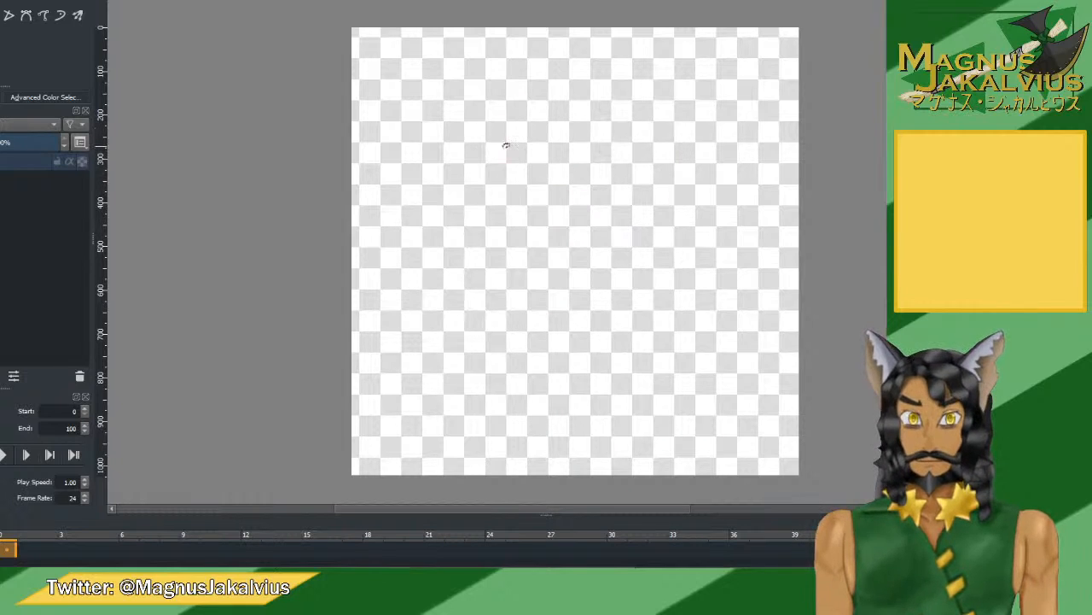
drag(512, 130, 450, 201)
key(ctrl+z)
mouse_move(487, 164)
mouse_down()
mouse_move(529, 120)
mouse_move(447, 302)
mouse_move(646, 176)
mouse_up()
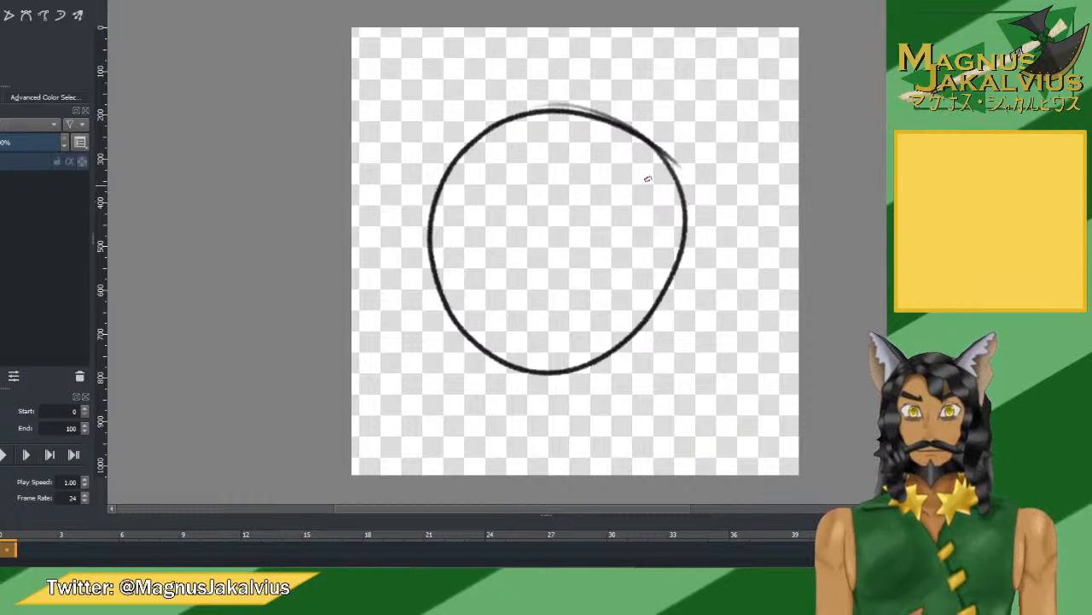
key(ctrl+z)
mouse_move(572, 101)
mouse_down()
mouse_move(700, 181)
mouse_move(697, 195)
mouse_move(584, 99)
mouse_move(632, 171)
mouse_move(464, 182)
mouse_move(698, 180)
mouse_up()
key(ctrl+z)
key(ctrl+z)
key(ctrl+z)
mouse_move(524, 92)
mouse_down()
mouse_move(514, 360)
mouse_move(638, 171)
mouse_up()
key(ctrl+z)
mouse_move(520, 111)
mouse_down()
mouse_move(615, 117)
mouse_move(478, 116)
mouse_up()
key(ctrl+z)
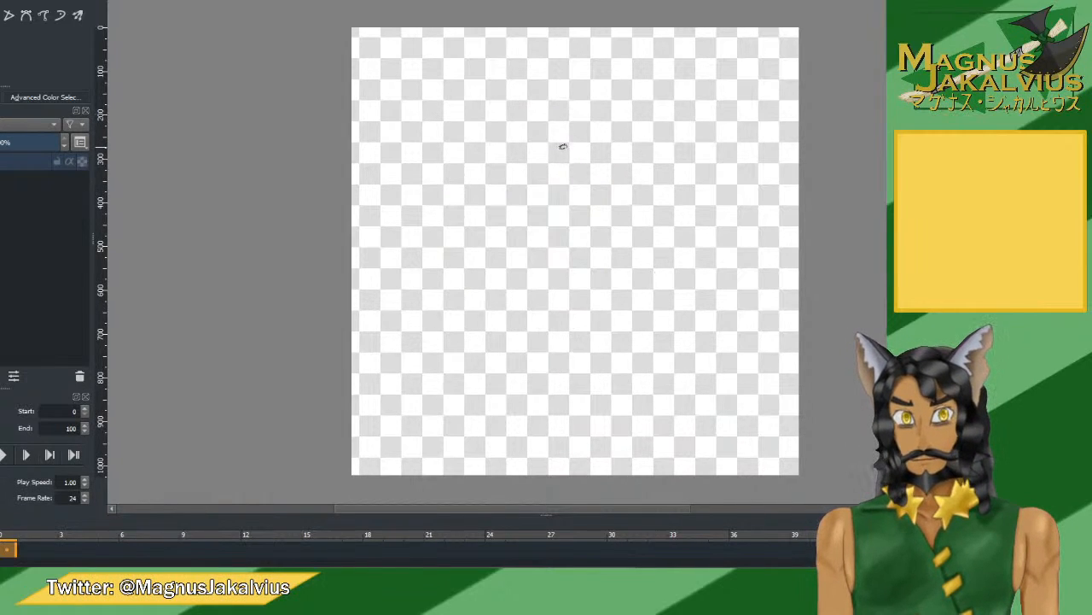
mouse_move(588, 87)
mouse_down()
mouse_move(580, 314)
mouse_move(456, 115)
mouse_up()
key(ctrl+z)
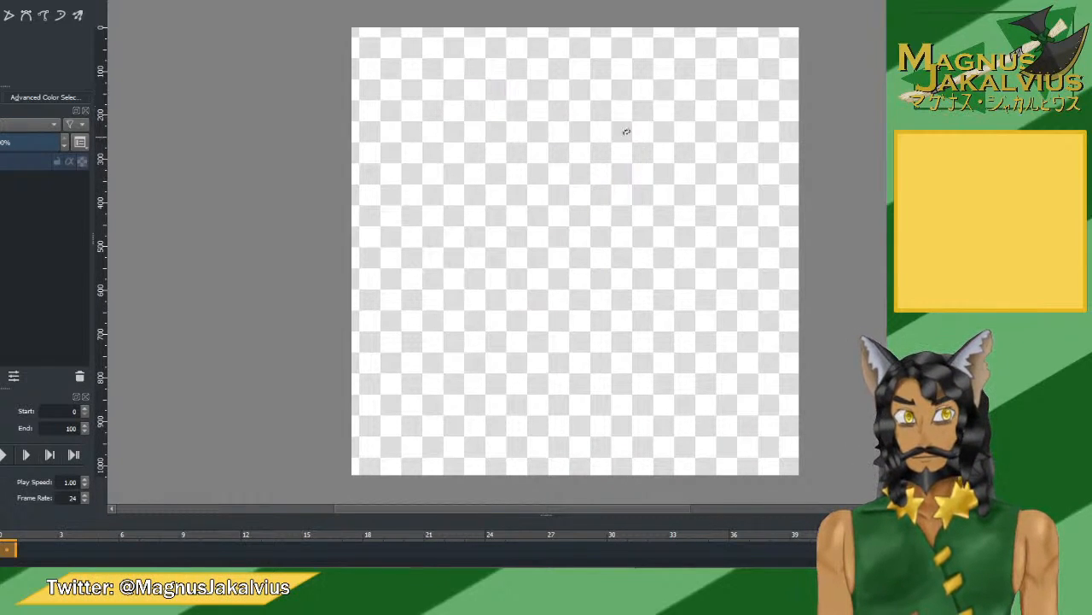
mouse_move(524, 85)
mouse_down()
mouse_move(620, 356)
mouse_move(469, 151)
mouse_move(459, 188)
mouse_move(470, 167)
mouse_up()
key(ctrl+z)
key(ctrl+z)
mouse_move(539, 118)
mouse_down()
mouse_move(660, 107)
mouse_move(482, 145)
mouse_move(639, 320)
mouse_move(461, 109)
mouse_move(482, 320)
mouse_move(520, 90)
mouse_move(431, 258)
mouse_move(444, 176)
mouse_up()
key(ctrl+z)
key(ctrl+z)
key(ctrl+z)
key(ctrl+z)
key(ctrl+z)
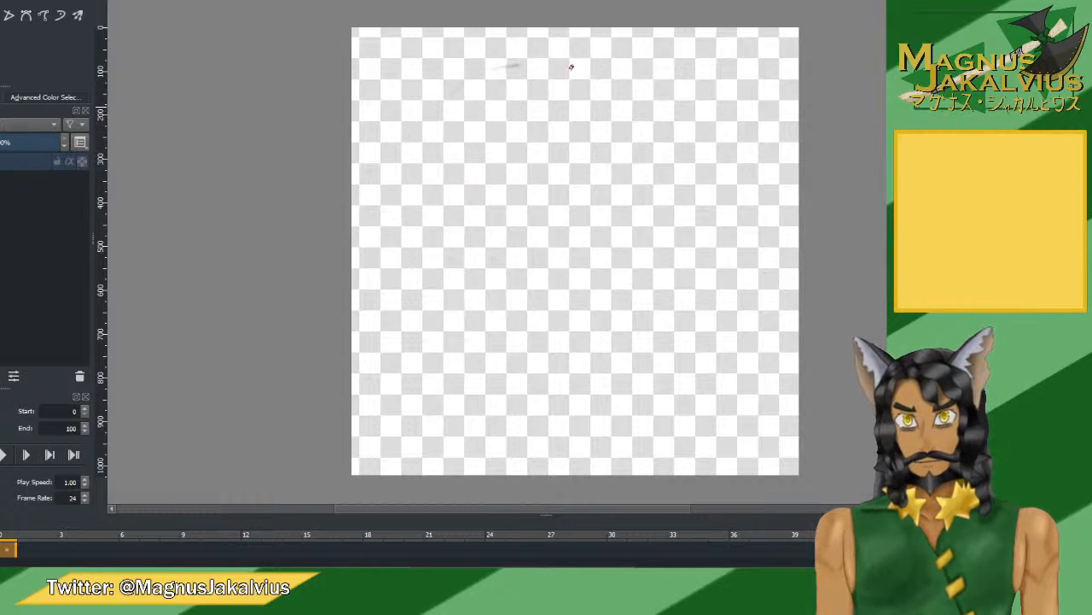
drag(571, 66, 598, 119)
key(ctrl+z)
mouse_move(445, 112)
mouse_down()
mouse_move(622, 104)
mouse_move(418, 256)
mouse_move(417, 313)
mouse_move(617, 164)
mouse_up()
key(ctrl+z)
key(ctrl+z)
key(ctrl+z)
mouse_move(525, 93)
mouse_down()
mouse_move(598, 336)
mouse_move(489, 170)
mouse_up()
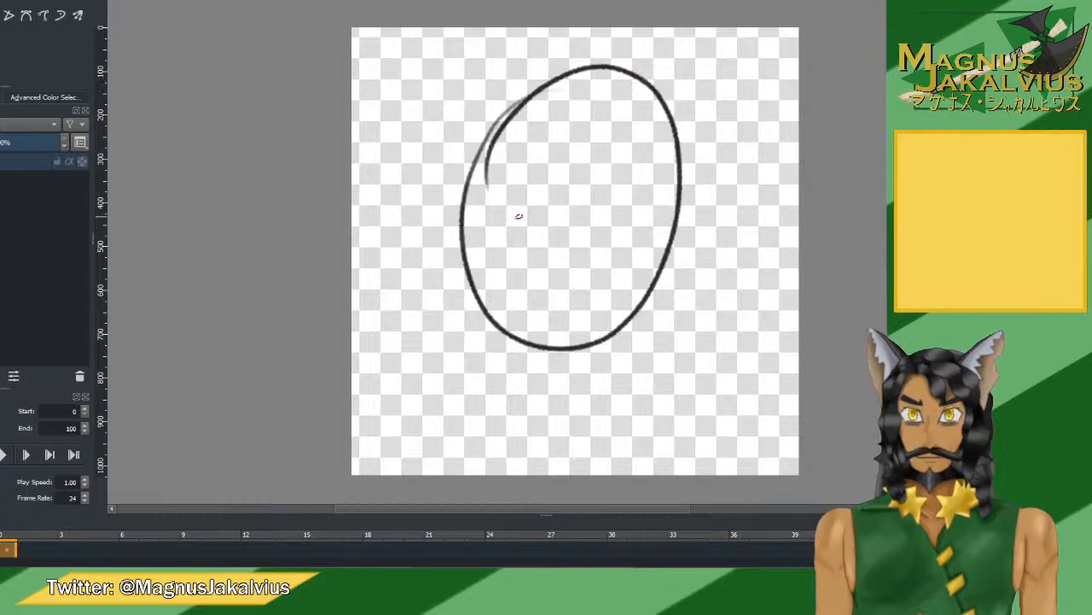
key(ctrl+z)
mouse_move(593, 93)
mouse_down()
mouse_move(453, 224)
mouse_move(497, 187)
mouse_up()
key(ctrl+z)
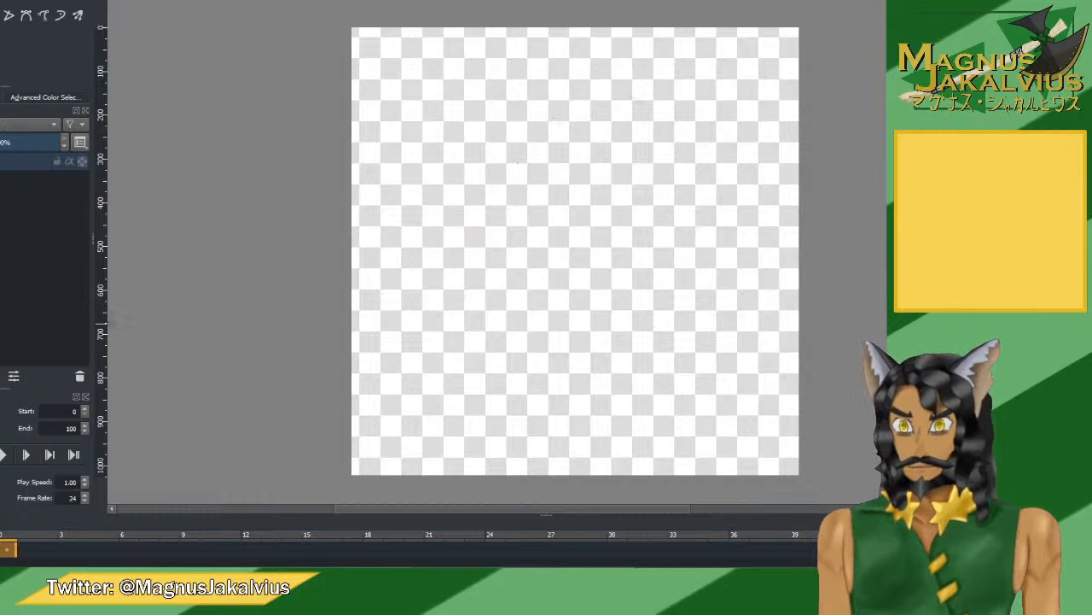
Rename the existing layer, then add a second layer above it and name it.
click(79, 377)
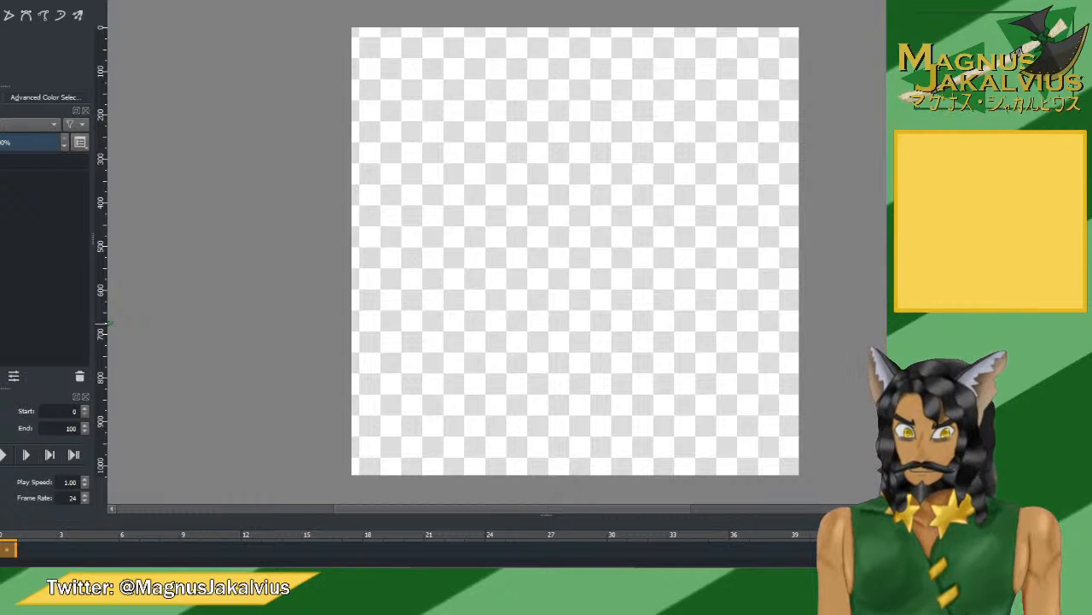
key(ctrl+z)
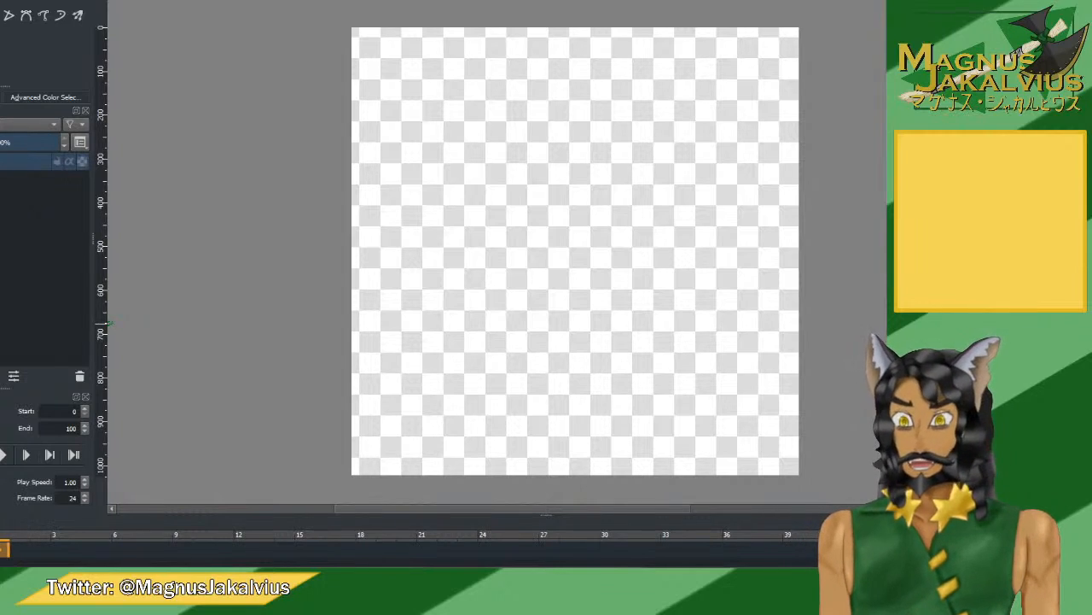
key(ctrl+z)
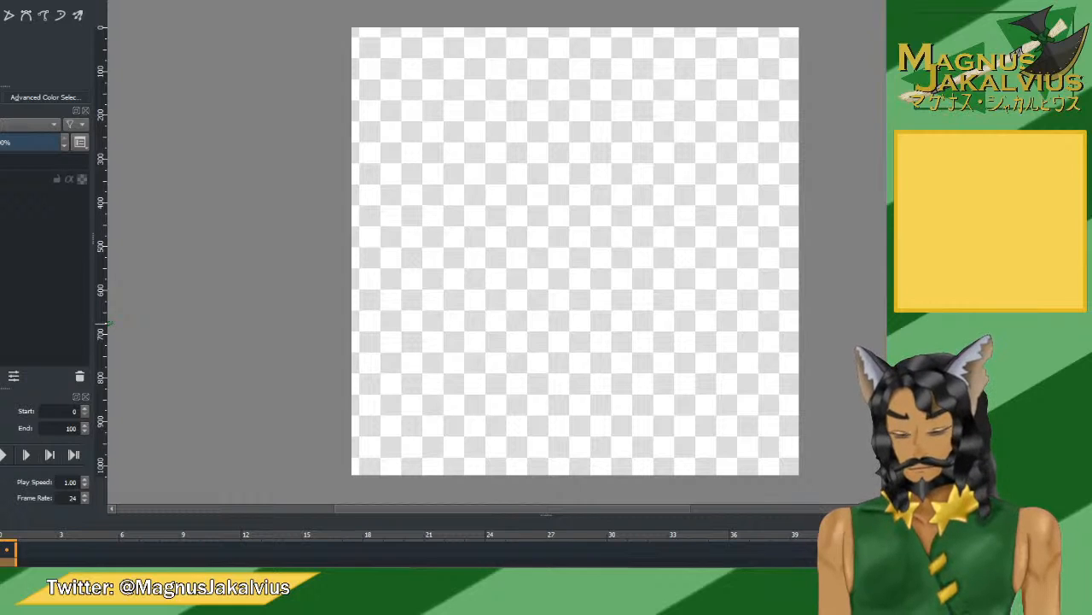
key(Insert)
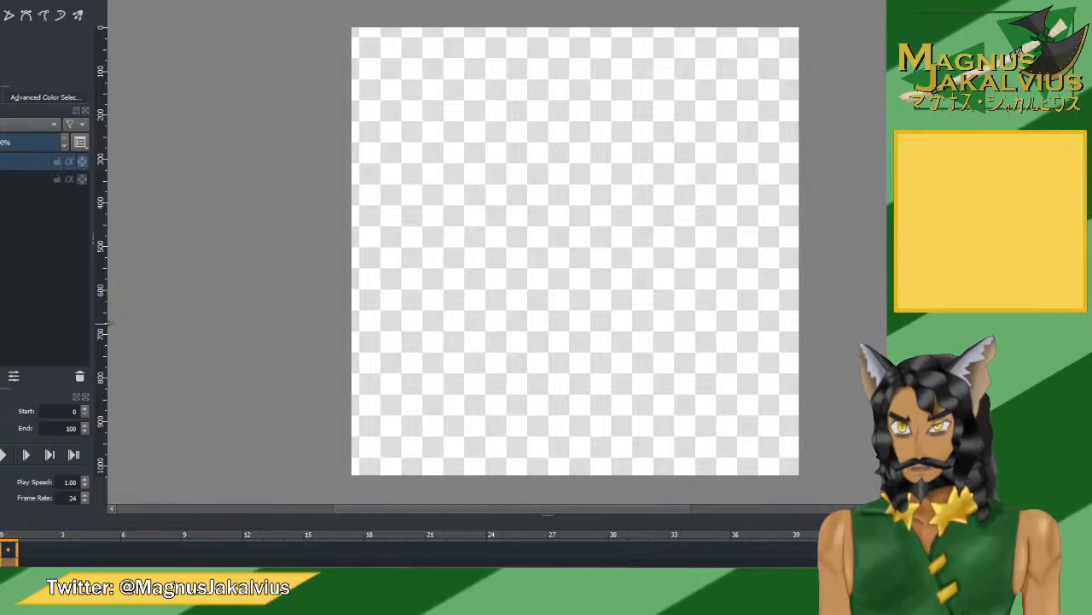
Add a third layer above the other two and give it a name.
key(Insert)
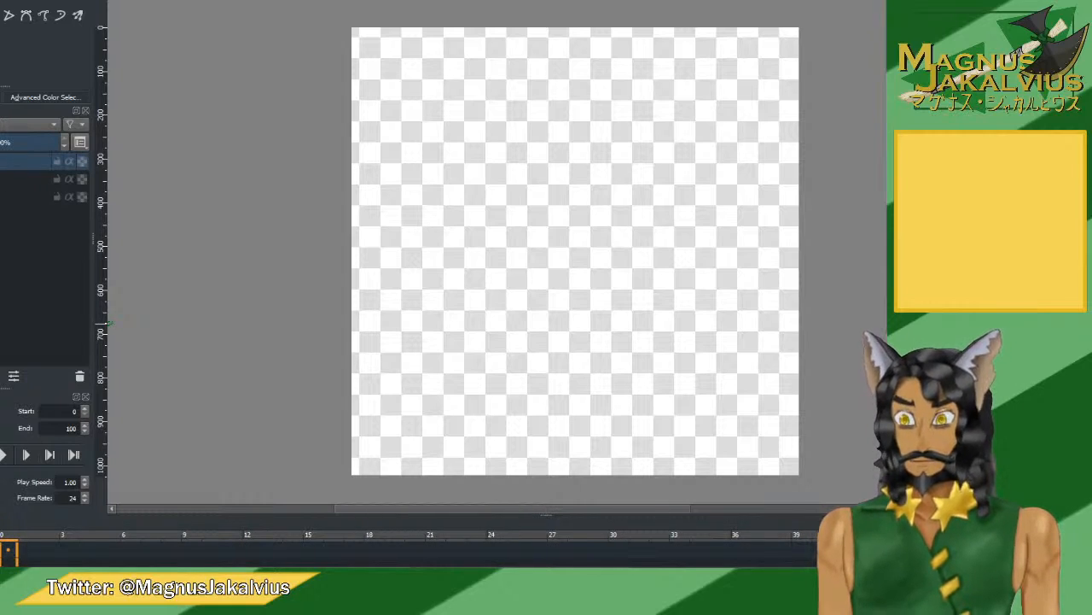
key(shift+Delete)
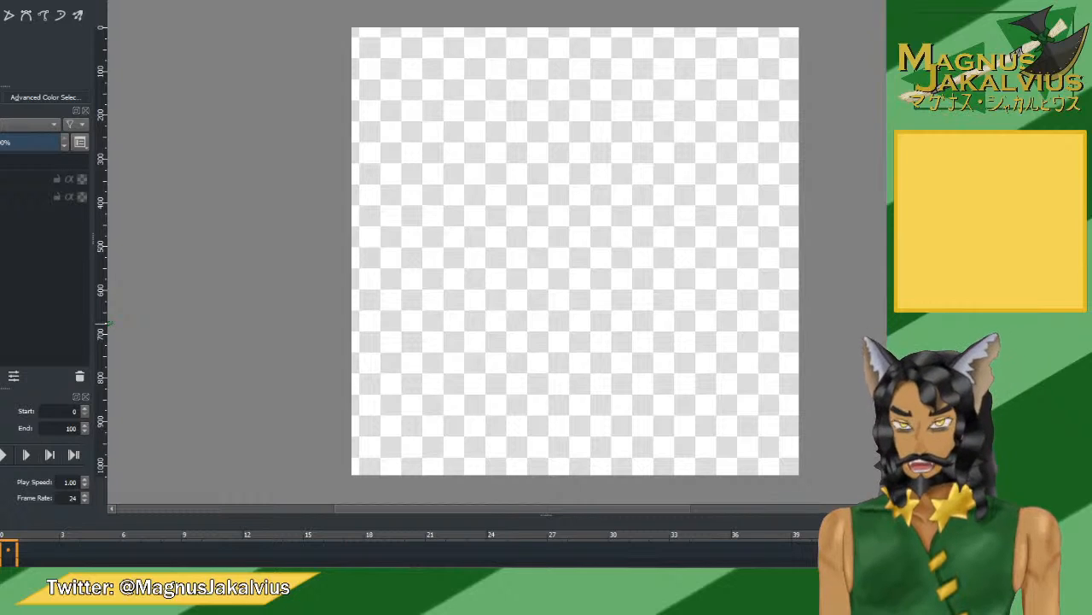
key(ctrl+z)
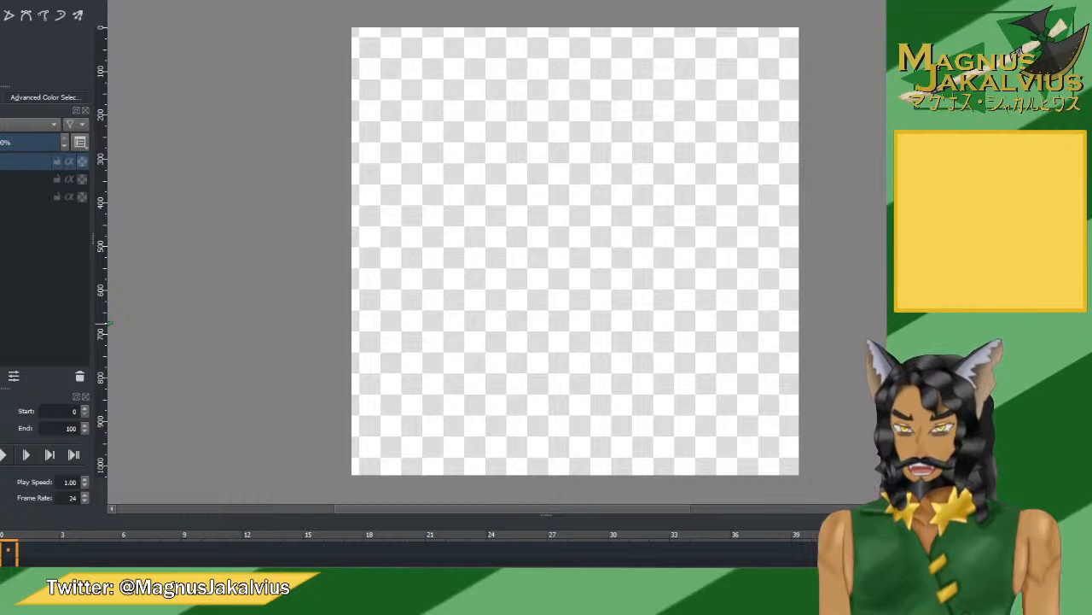
Create and name a fourth layer at the top of the layer stack.
key(Insert)
key(F2)
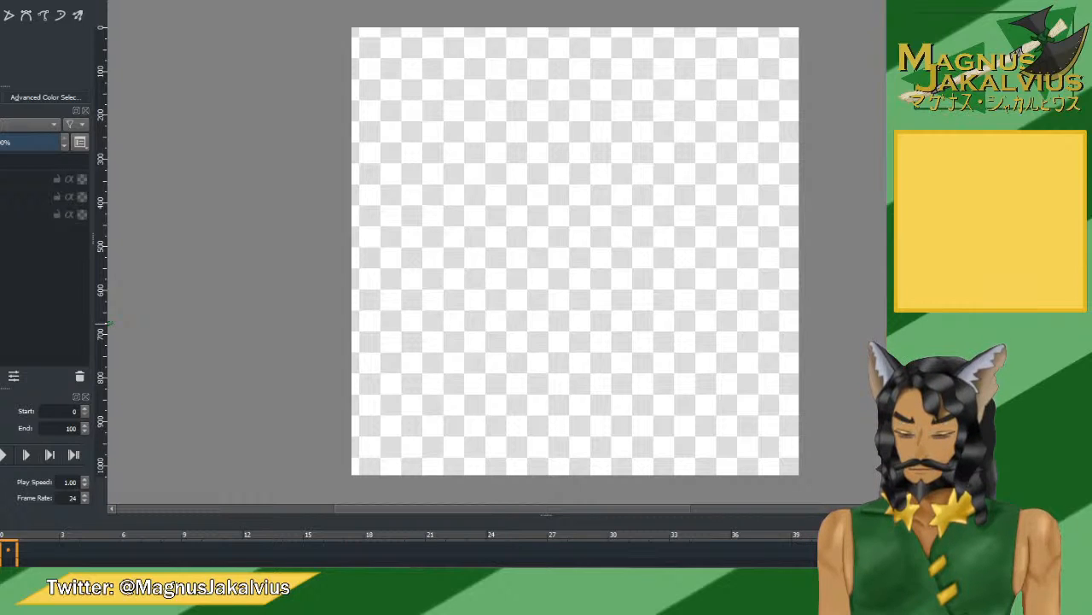
key(Return)
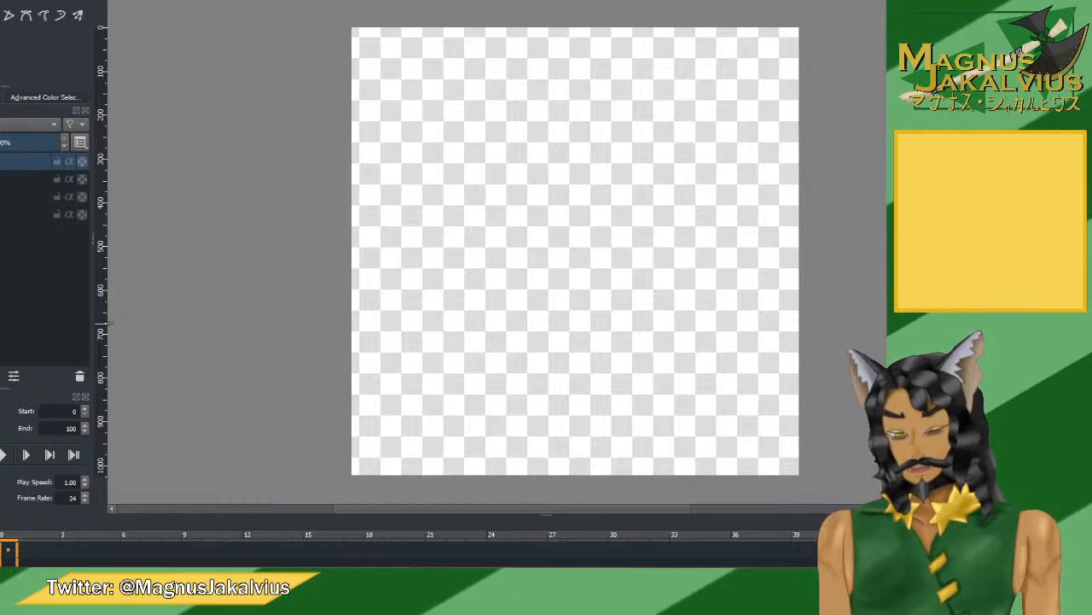
Add a fifth layer, move it beneath all the others in the stack and rename it.
key(Insert)
drag(30, 161, 27, 282)
key(ctrl+z)
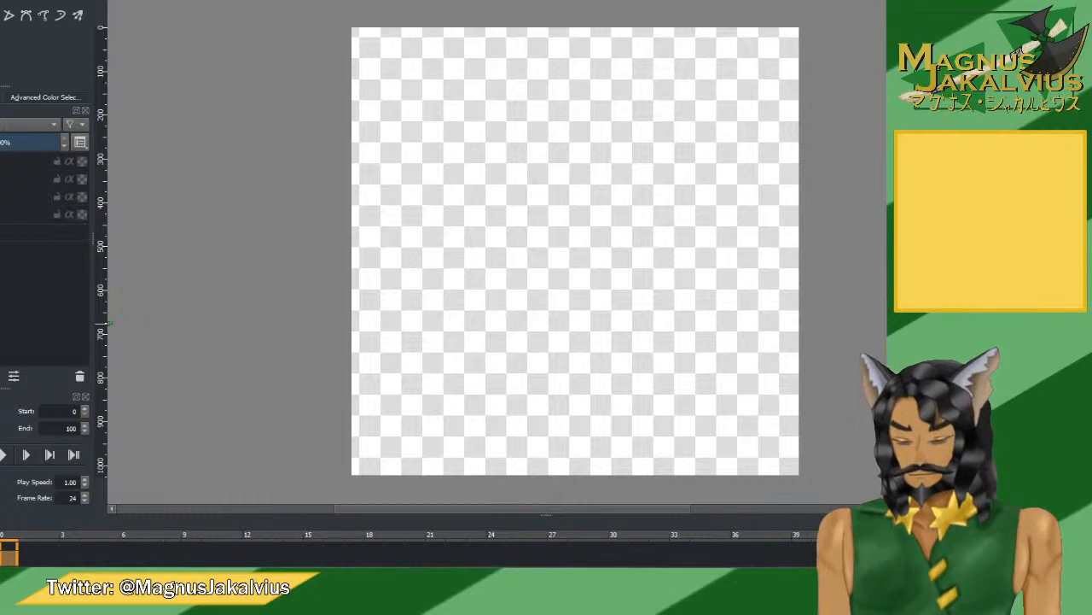
key(Insert)
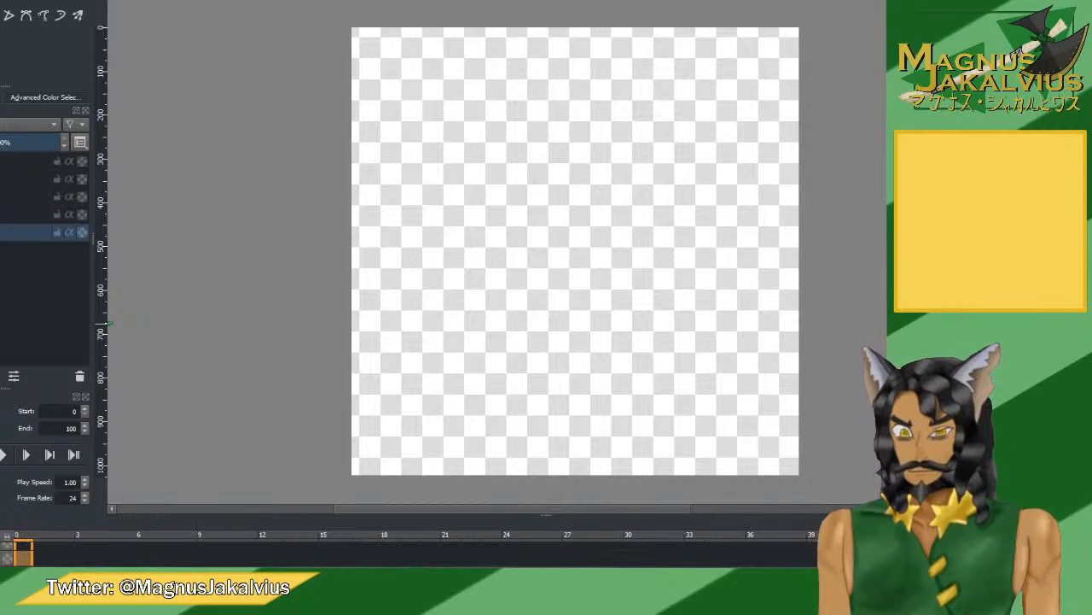
Try freehand oval and loop strokes on the lowest layer, clearing the layer after each attempt.
click(49, 555)
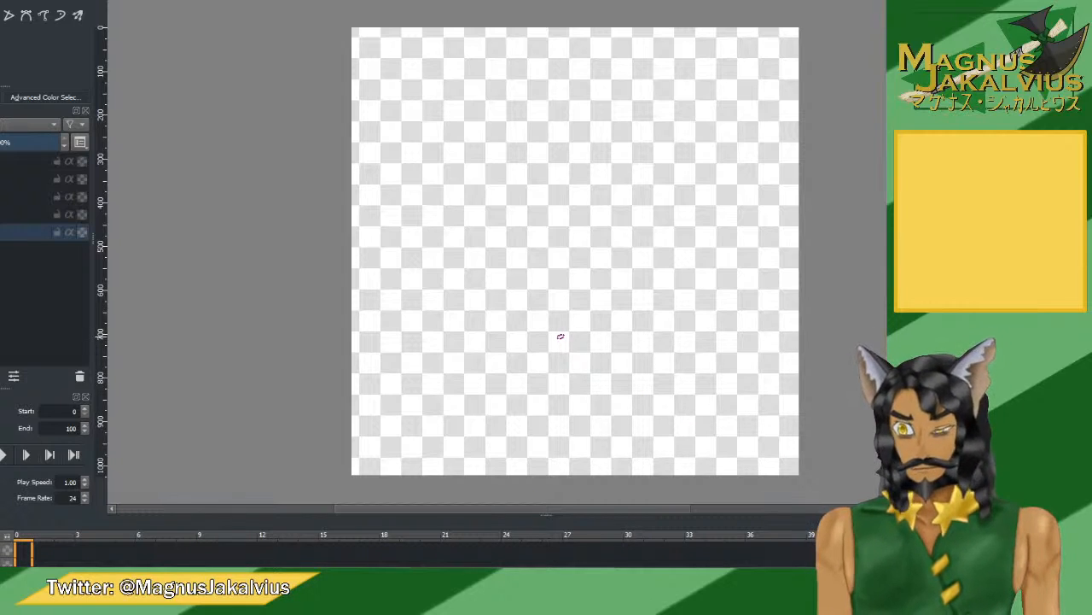
mouse_move(453, 212)
mouse_down()
mouse_move(441, 195)
mouse_move(419, 336)
mouse_up()
key(ctrl+z)
mouse_move(555, 152)
mouse_down()
mouse_move(636, 369)
mouse_move(563, 337)
mouse_up()
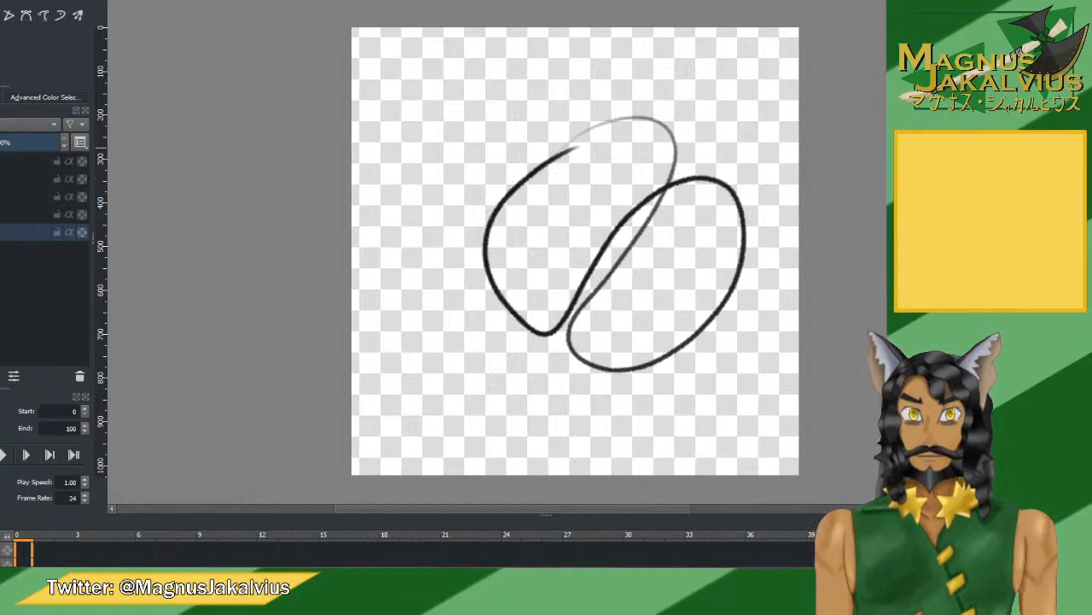
key(Delete)
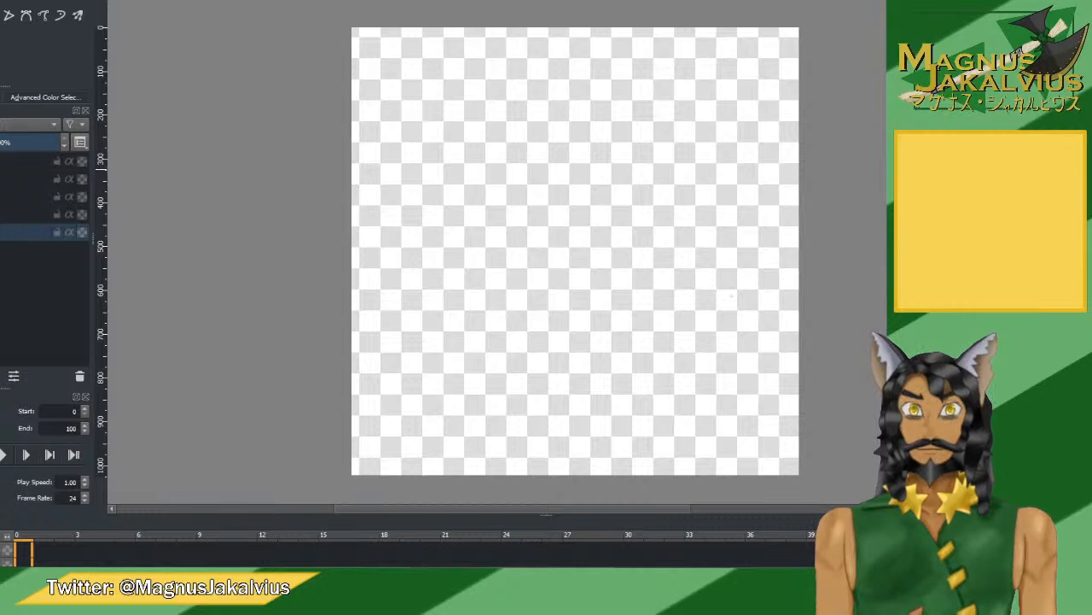
mouse_move(546, 149)
mouse_down()
mouse_move(474, 273)
mouse_move(570, 268)
mouse_move(589, 286)
mouse_up()
key(Delete)
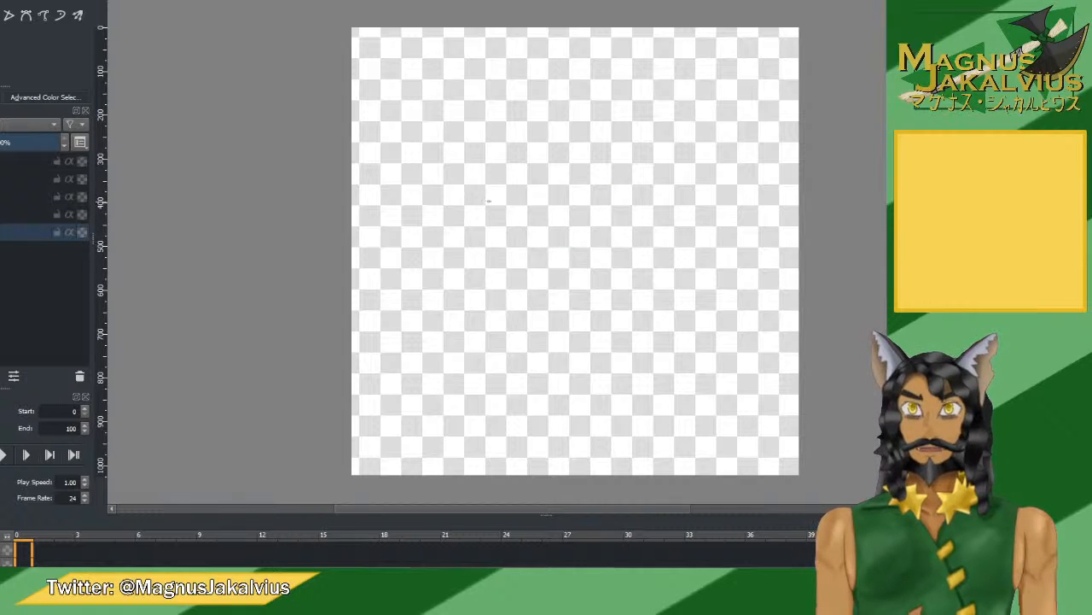
drag(489, 201, 465, 444)
key(Delete)
drag(469, 219, 463, 469)
key(Delete)
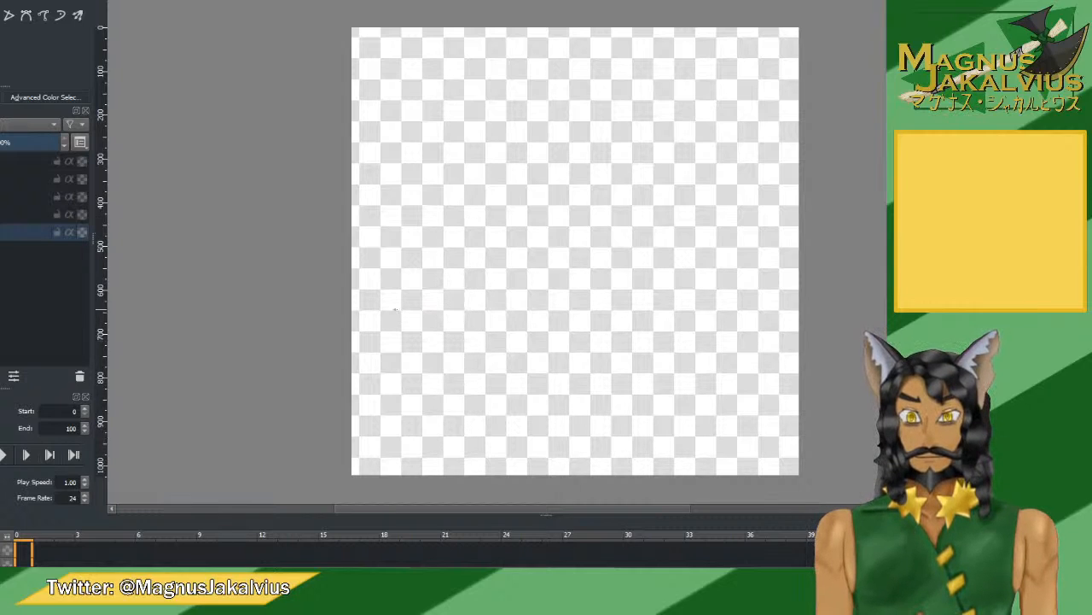
Try a thin horizontal line across the full canvas width slightly below the middle, clearing each attempt.
drag(352, 295, 799, 304)
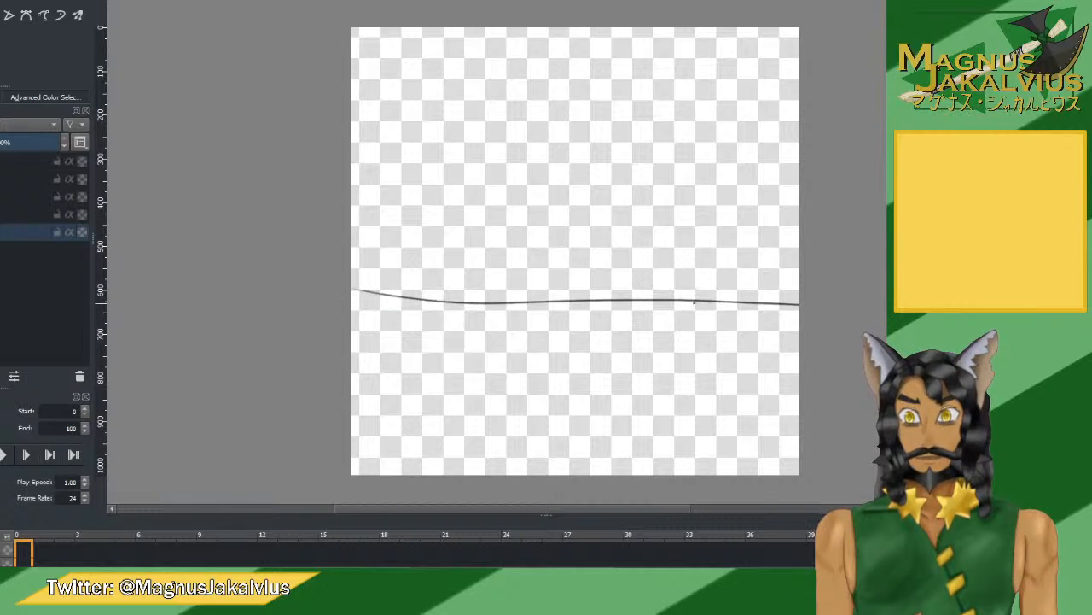
key(Delete)
drag(351, 302, 799, 316)
key(Delete)
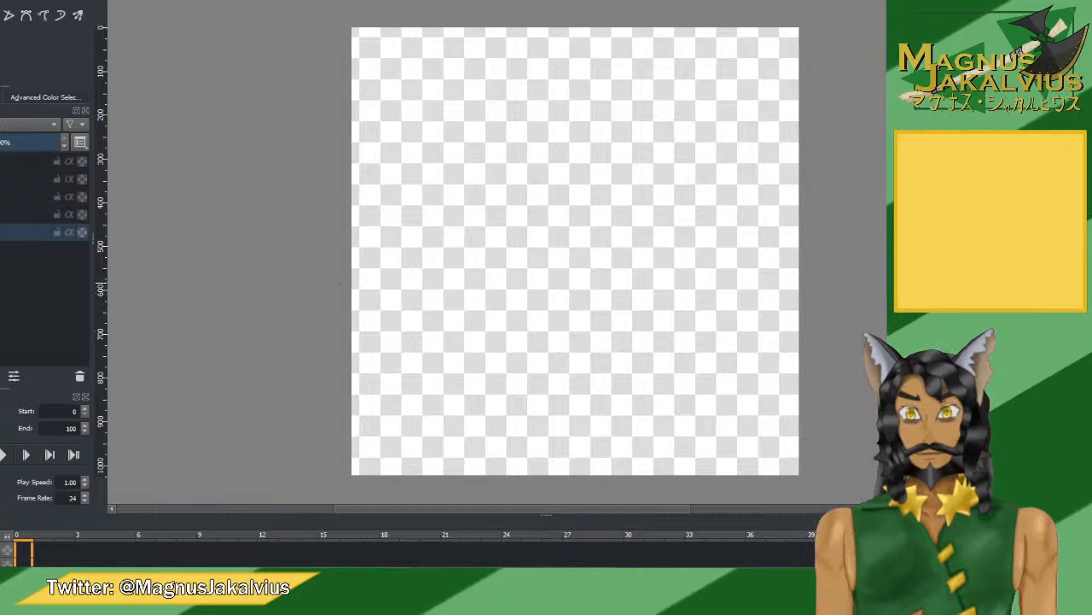
Try a long horizontal line with a short vertical stroke at its left end slightly below the canvas middle, undoing each attempt.
drag(352, 288, 799, 286)
key(Delete)
drag(368, 284, 367, 335)
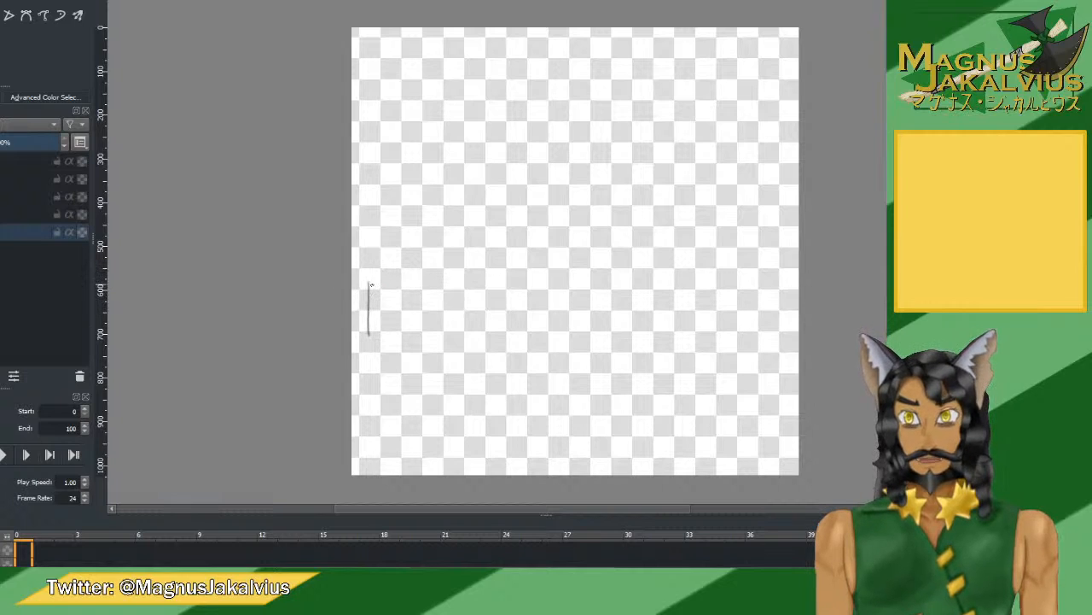
drag(369, 284, 799, 290)
key(ctrl+z)
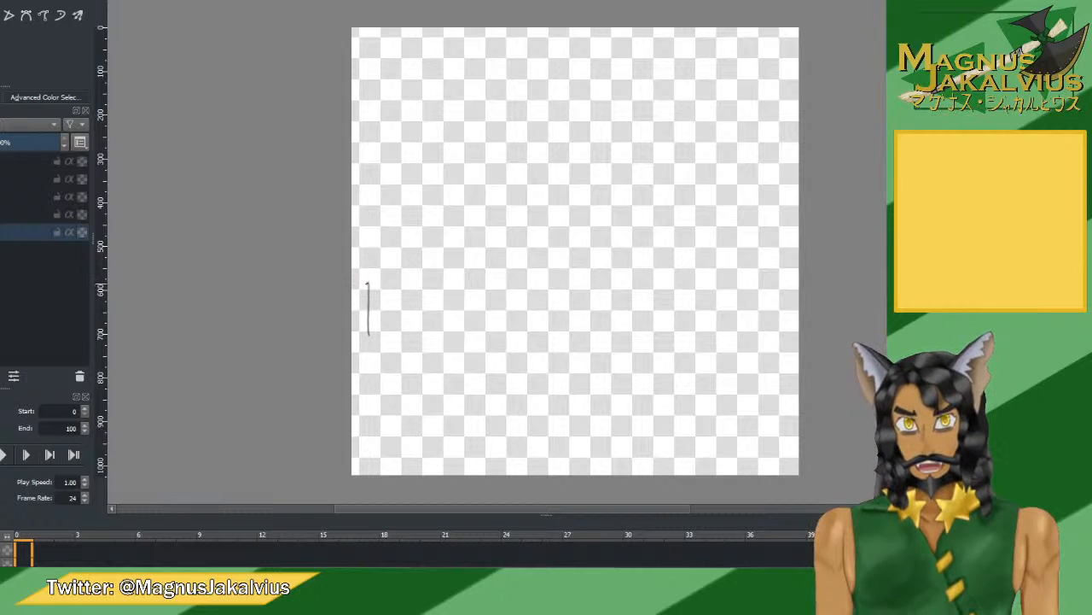
drag(368, 283, 642, 287)
key(ctrl+z)
key(ctrl+z)
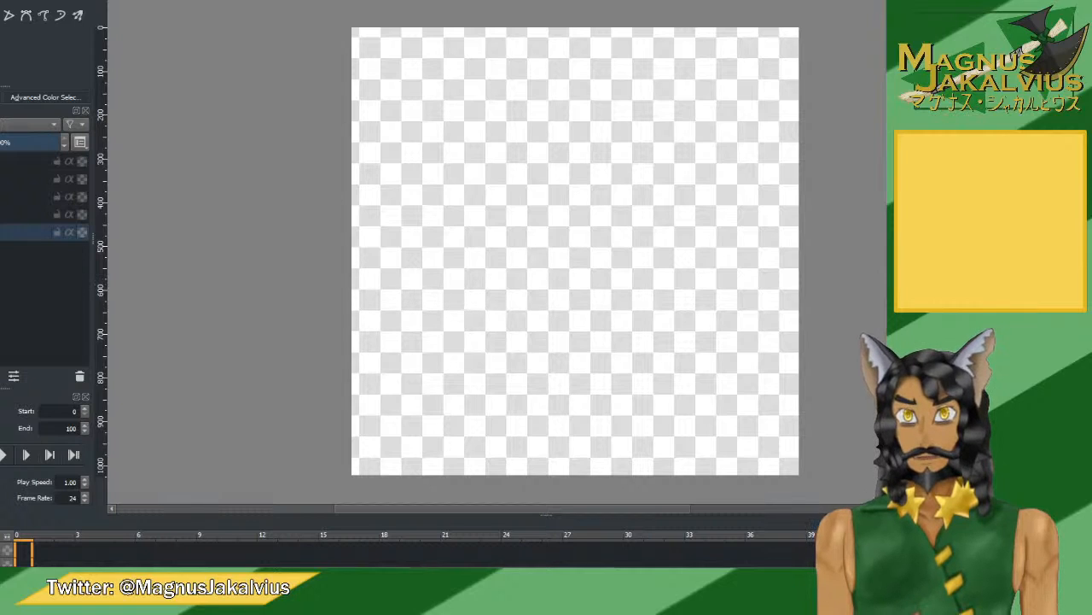
Try a short vertical stroke near the canvas's left edge, below mid-height, undoing each attempt.
drag(390, 279, 383, 346)
key(ctrl+z)
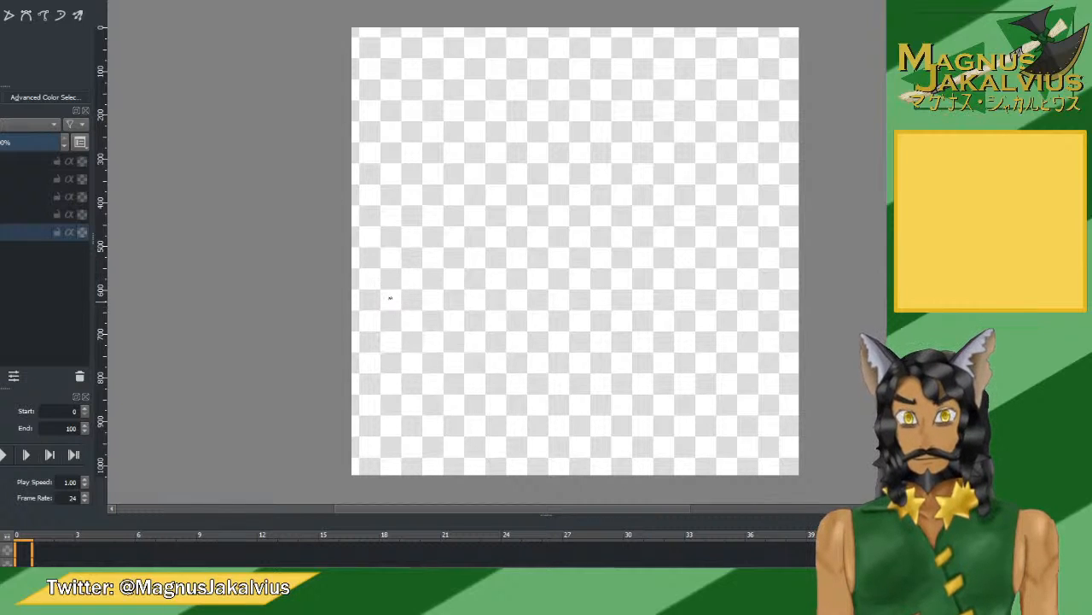
drag(390, 281, 379, 341)
key(ctrl+z)
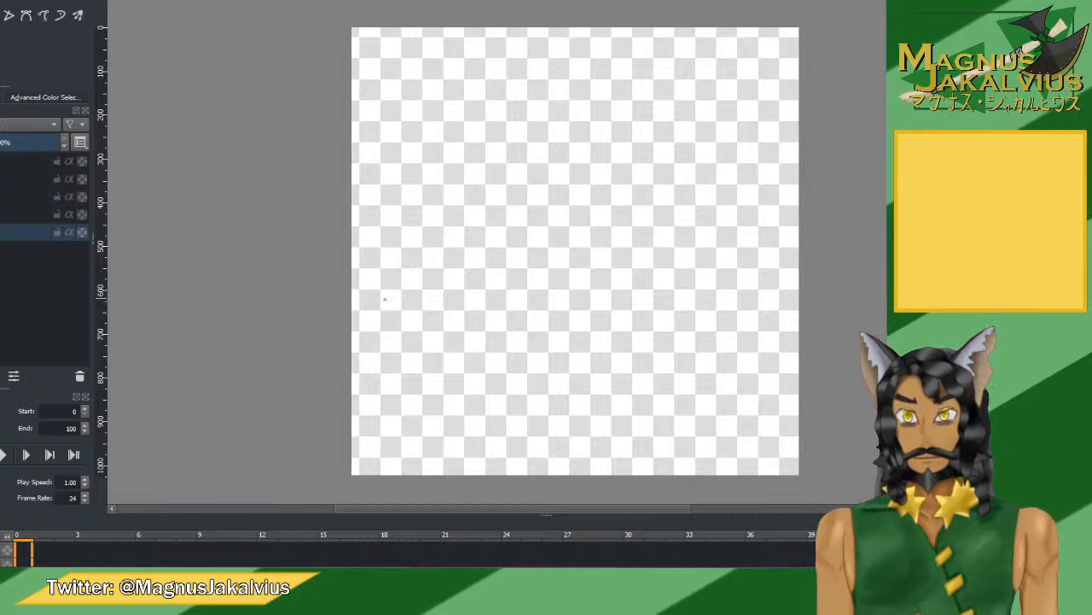
drag(384, 290, 383, 340)
click(415, 348)
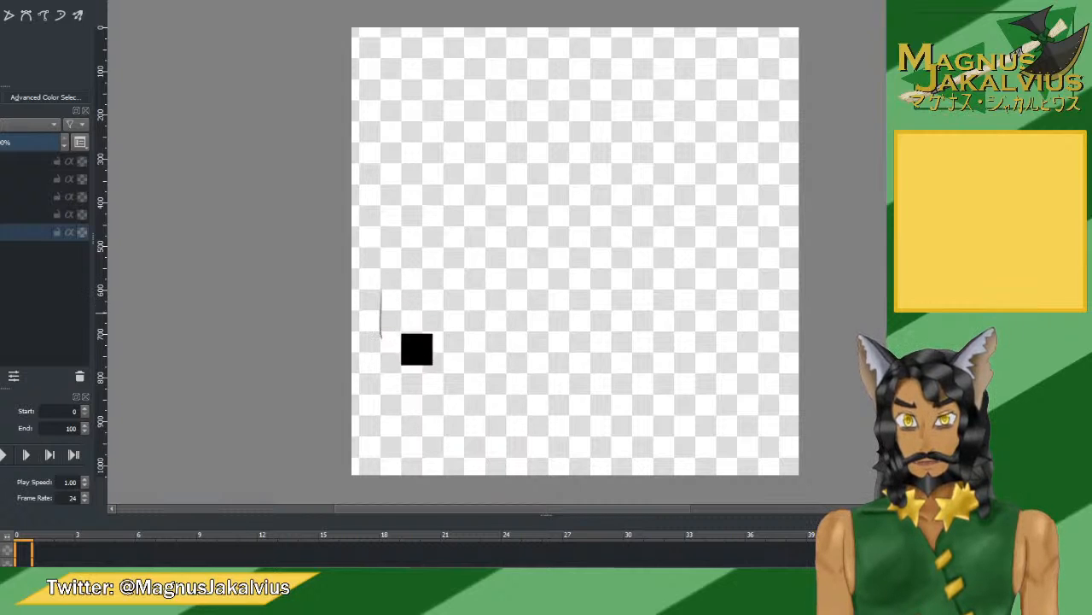
key(ctrl+z)
key(ctrl+z)
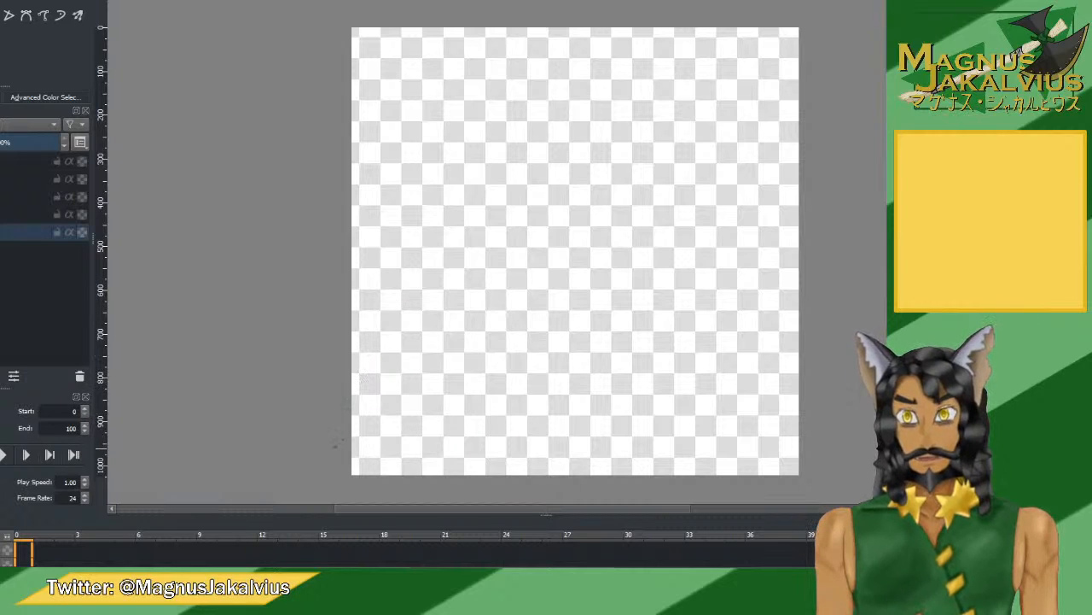
Try a slanted corner line rising from the canvas's left edge and joining a horizontal line across its lower part, undoing the attempts.
mouse_move(335, 444)
mouse_down()
mouse_move(387, 357)
mouse_move(456, 372)
mouse_move(802, 382)
mouse_up()
key(ctrl+z)
key(ctrl+z)
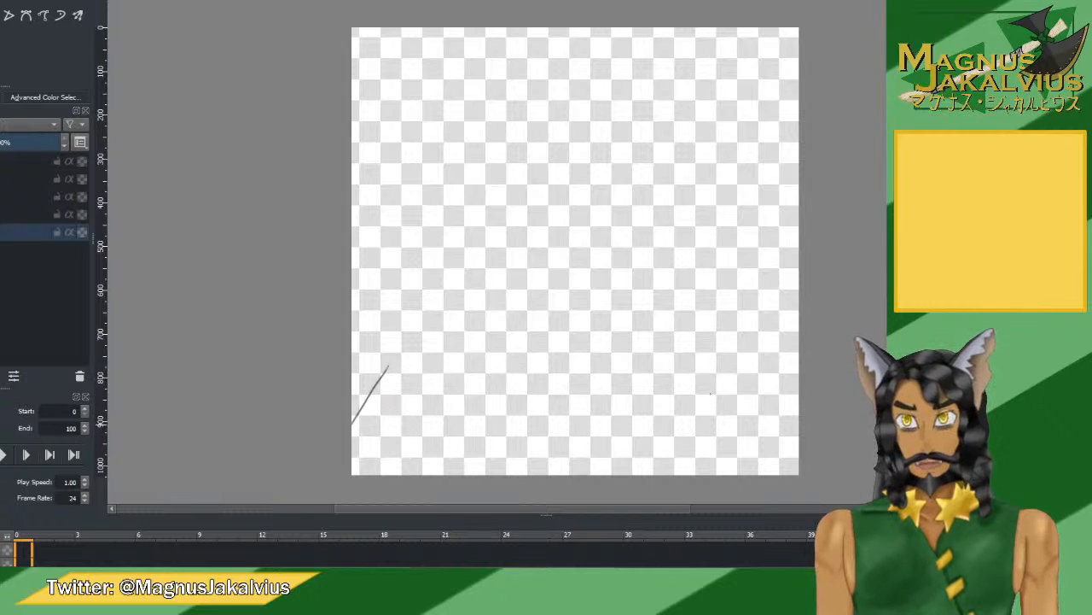
mouse_move(343, 434)
mouse_down()
mouse_move(395, 356)
mouse_move(802, 352)
mouse_up()
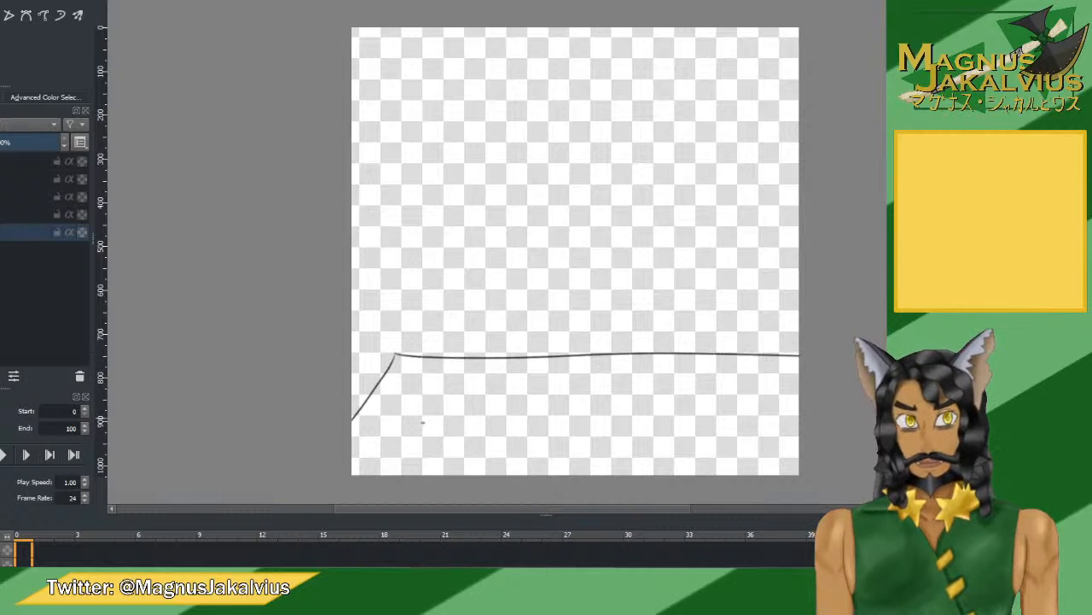
key(ctrl+z)
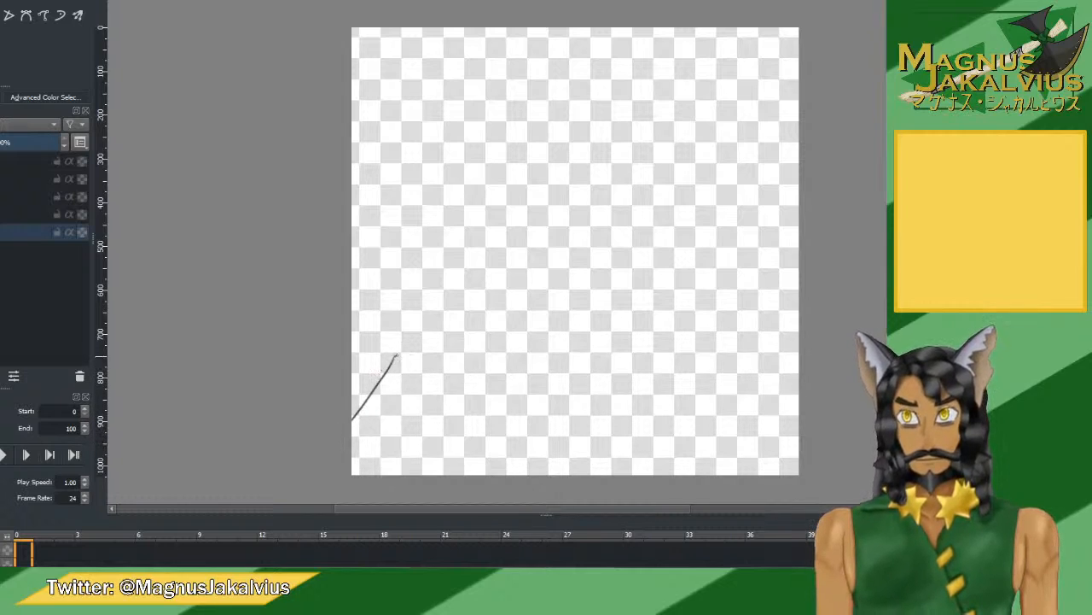
key(ctrl+y)
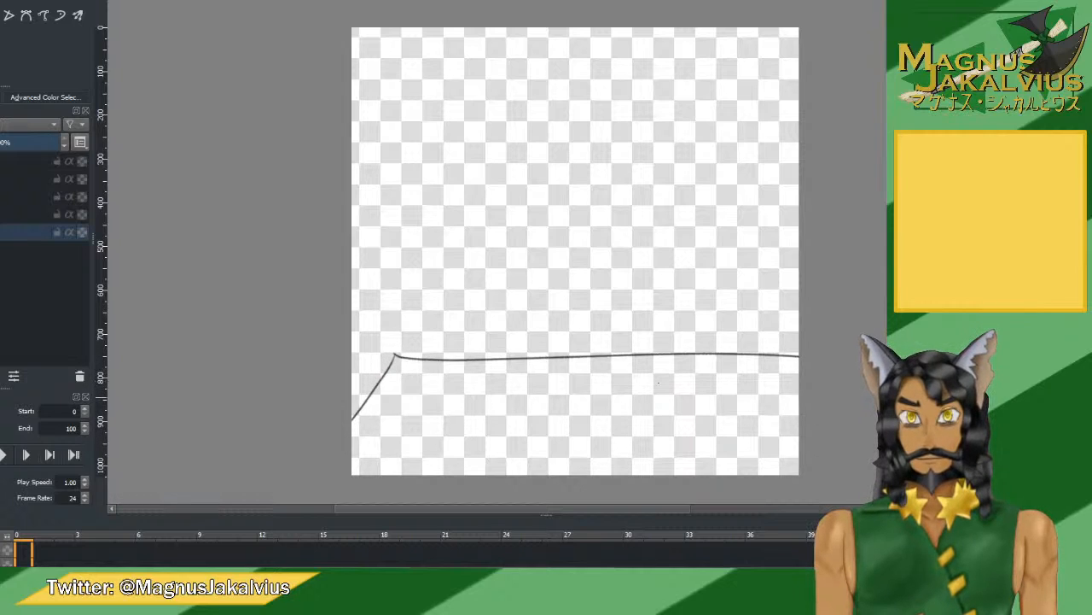
key(ctrl+z)
key(ctrl+z)
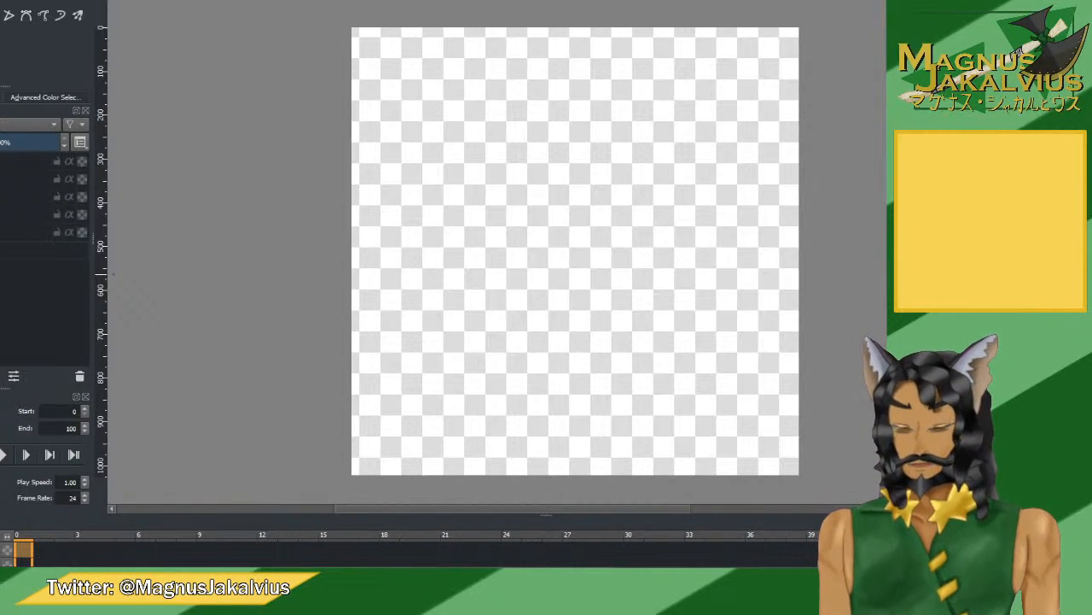
Add a sixth layer beneath the others and try a test stroke on it, undoing the stroke.
key(Insert)
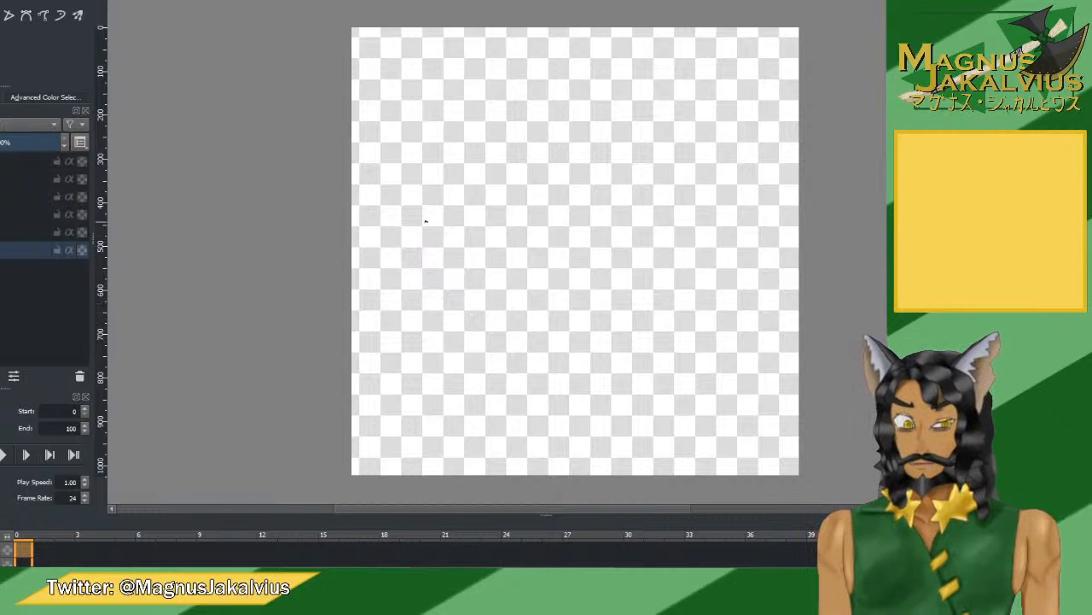
mouse_move(440, 196)
mouse_down()
mouse_move(544, 347)
mouse_move(622, 184)
mouse_up()
key(ctrl+z)
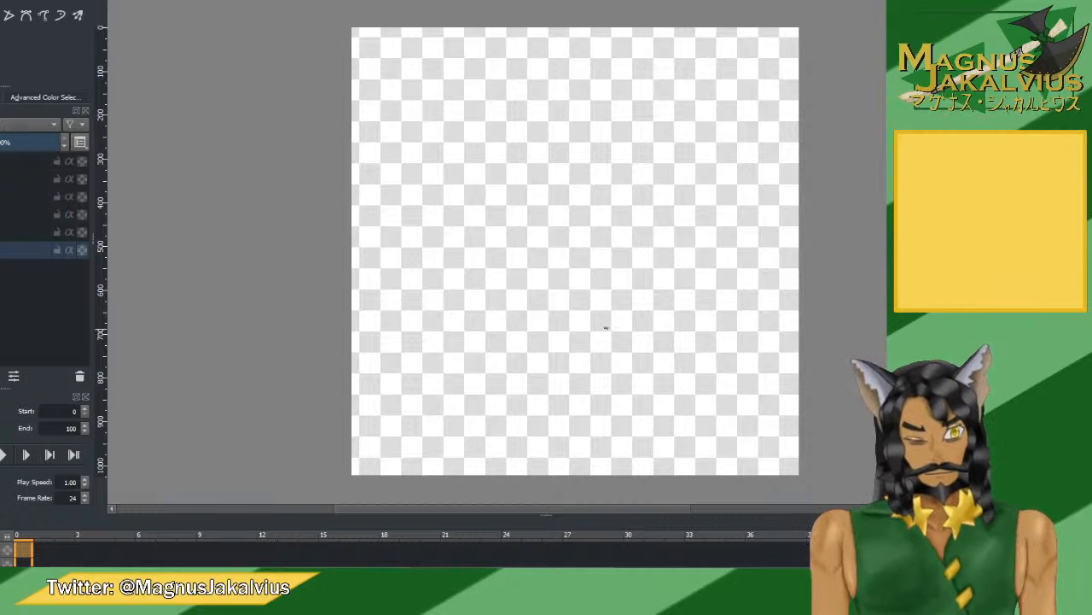
Add and name another layer just above the lowest one, and make the lowest layer active again.
scroll(24, 553, down, 2)
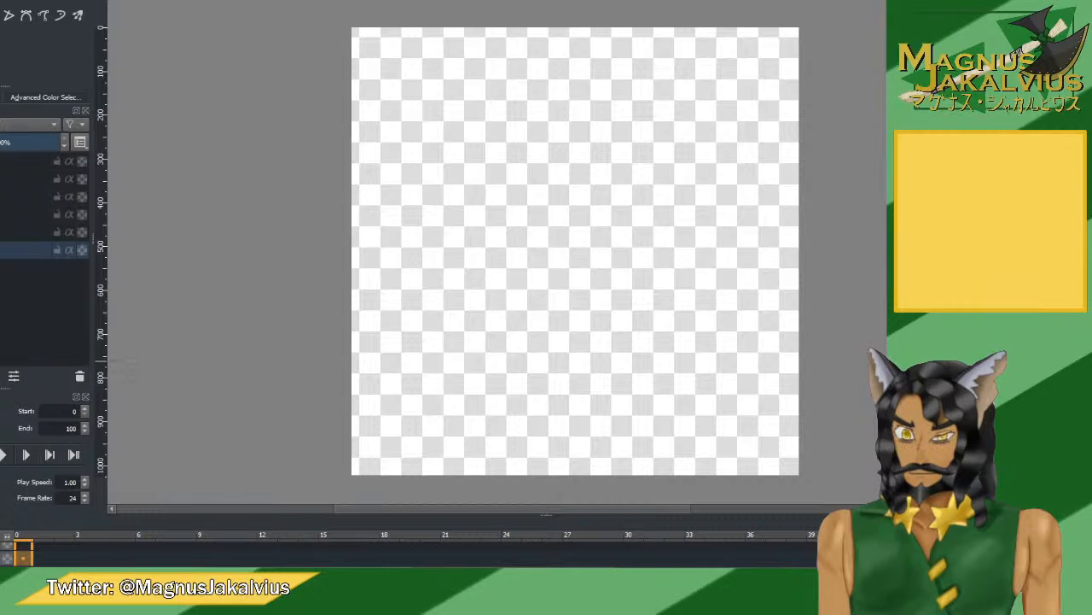
key(Insert)
double_click(46, 249)
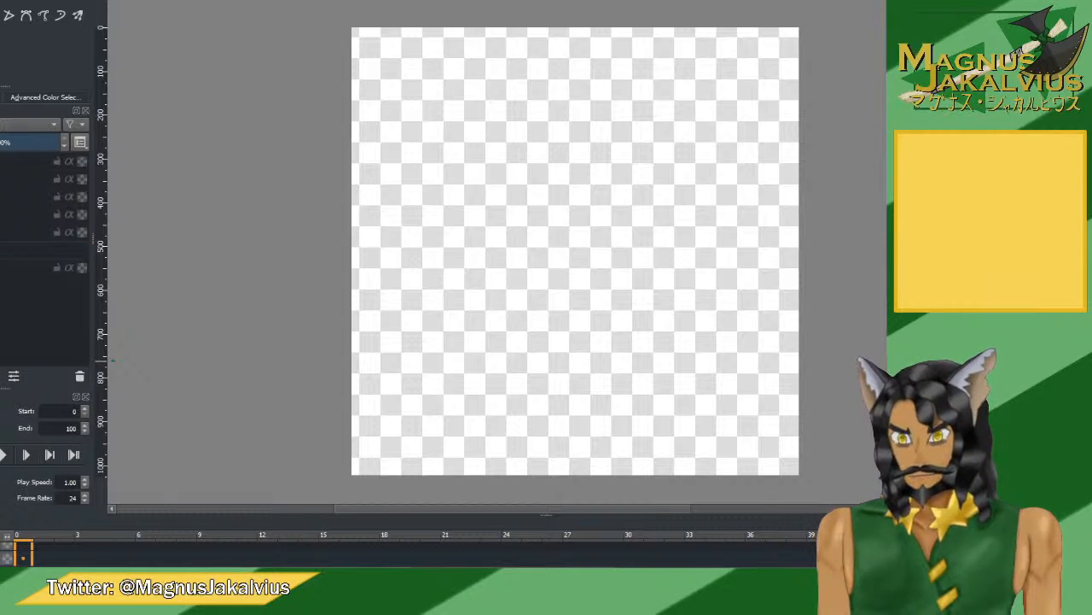
key(Return)
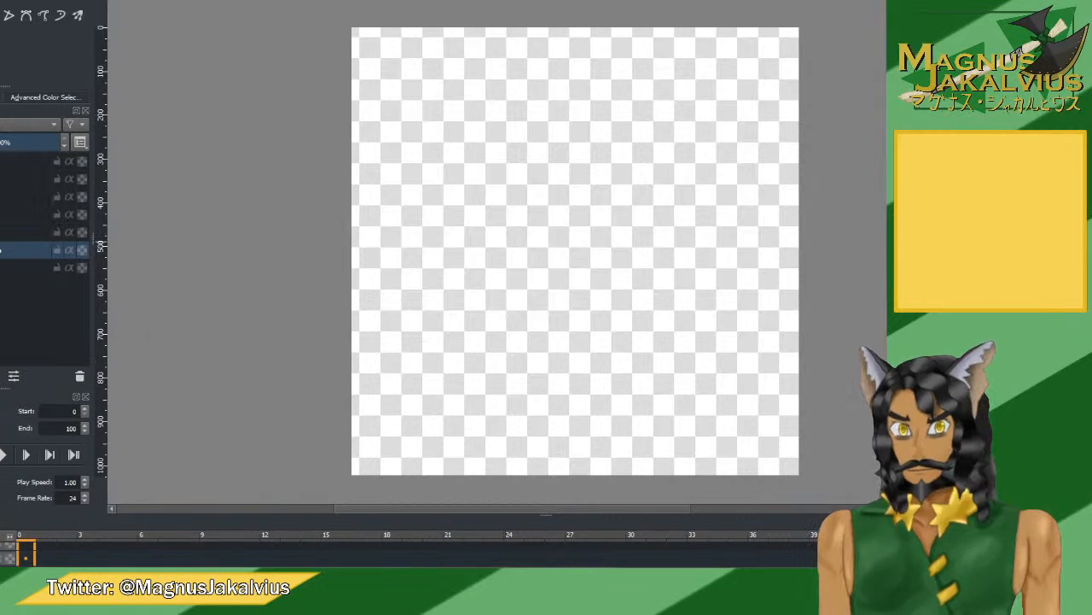
key(Down)
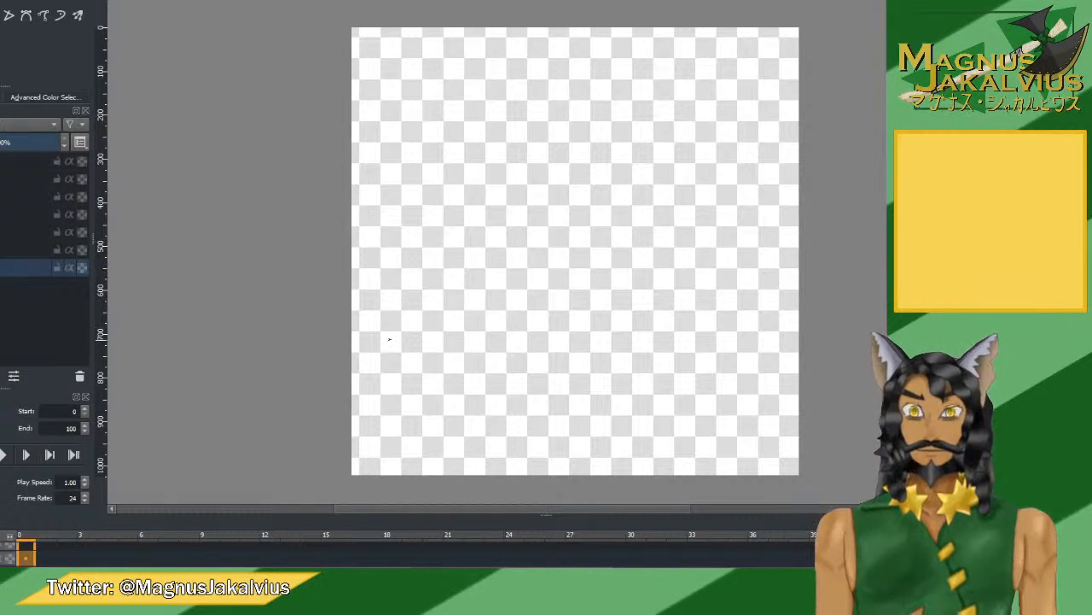
Draw a nearly level line across the full canvas width at about 700 px down, redrawing it until it is straight enough.
drag(352, 345, 799, 365)
key(ctrl+z)
drag(349, 345, 802, 332)
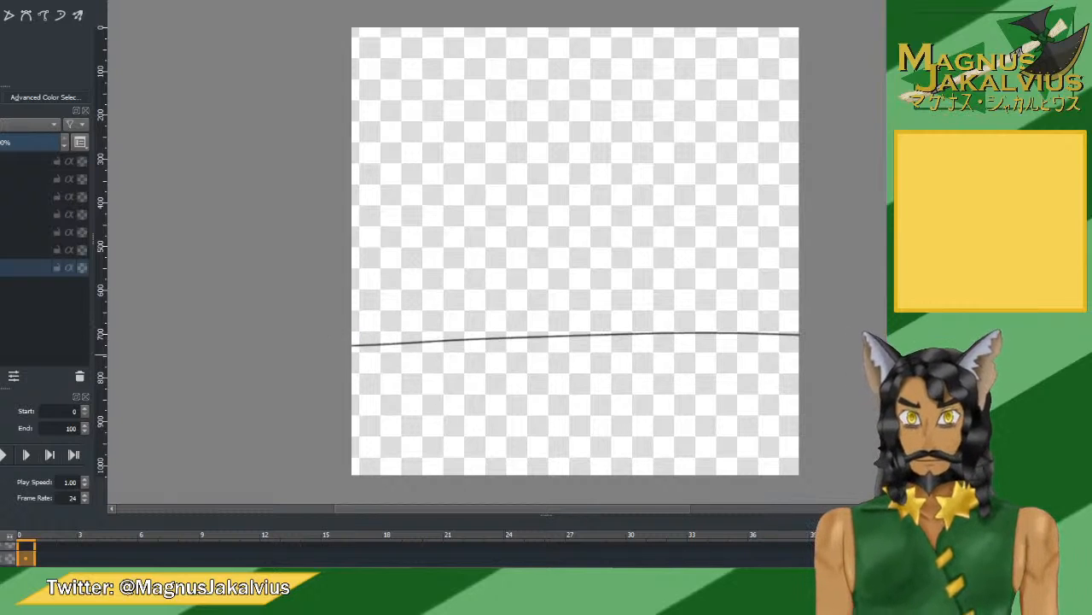
key(ctrl+z)
drag(348, 333, 803, 344)
key(ctrl+z)
drag(348, 334, 802, 328)
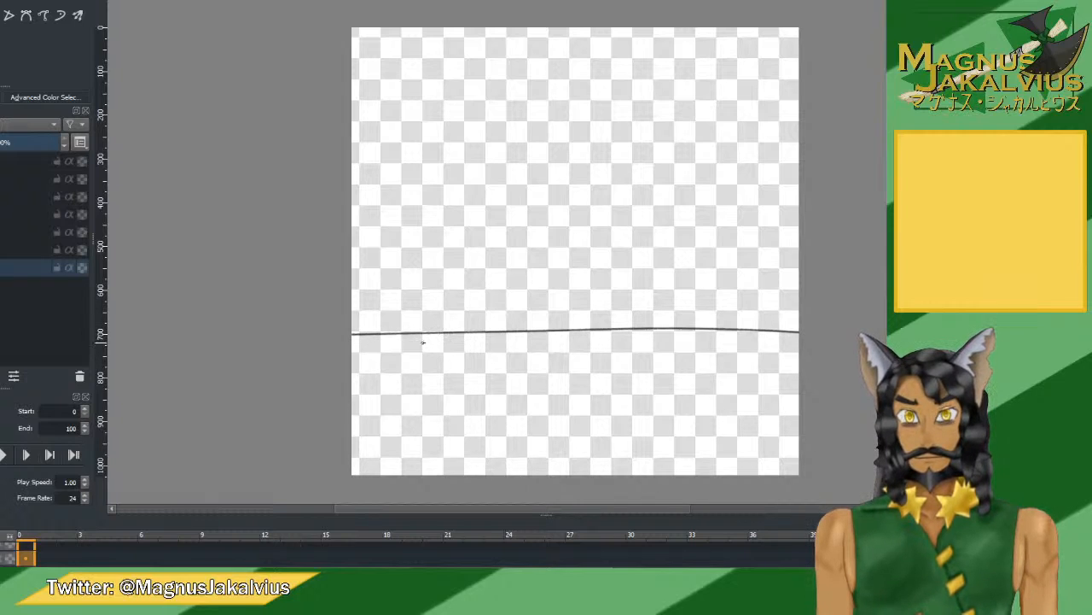
Try a tall curve crossing the left part of the horizontal line and hooking back up beneath it, undoing the strokes.
mouse_move(398, 359)
mouse_down()
mouse_move(508, 195)
mouse_move(529, 193)
mouse_move(404, 290)
mouse_move(439, 199)
mouse_up()
key(ctrl+z)
key(ctrl+z)
drag(389, 365, 462, 195)
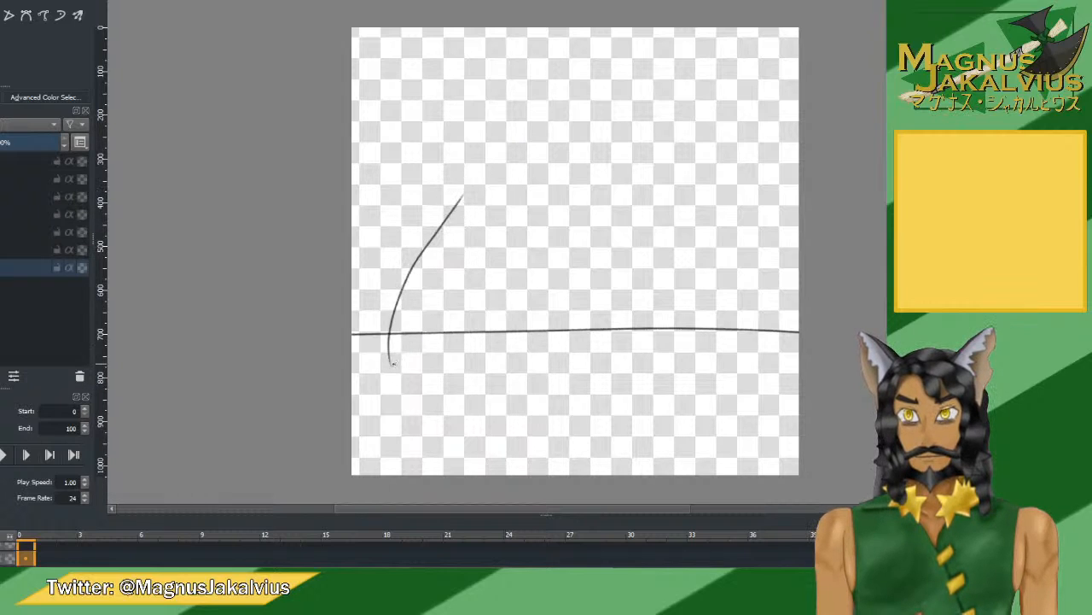
drag(393, 364, 520, 329)
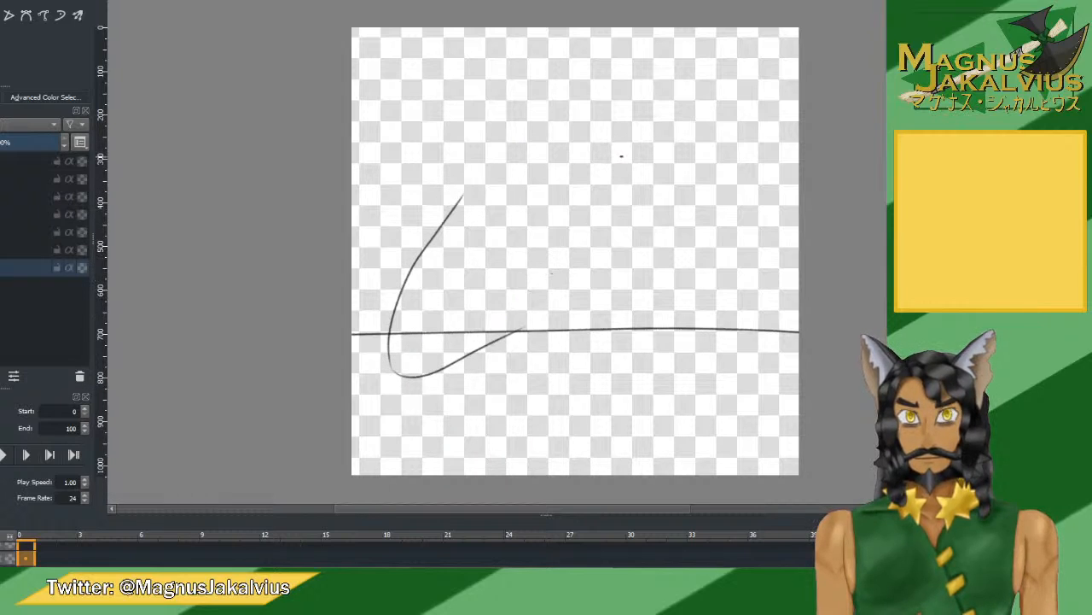
click(556, 278)
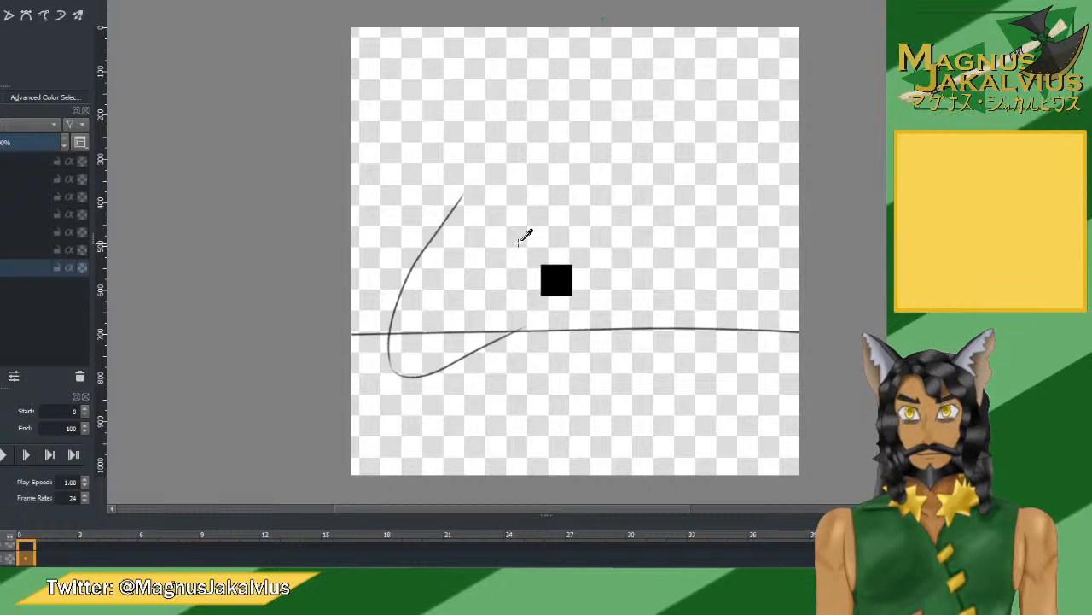
key(ctrl+z)
key(ctrl+z)
key(ctrl+z)
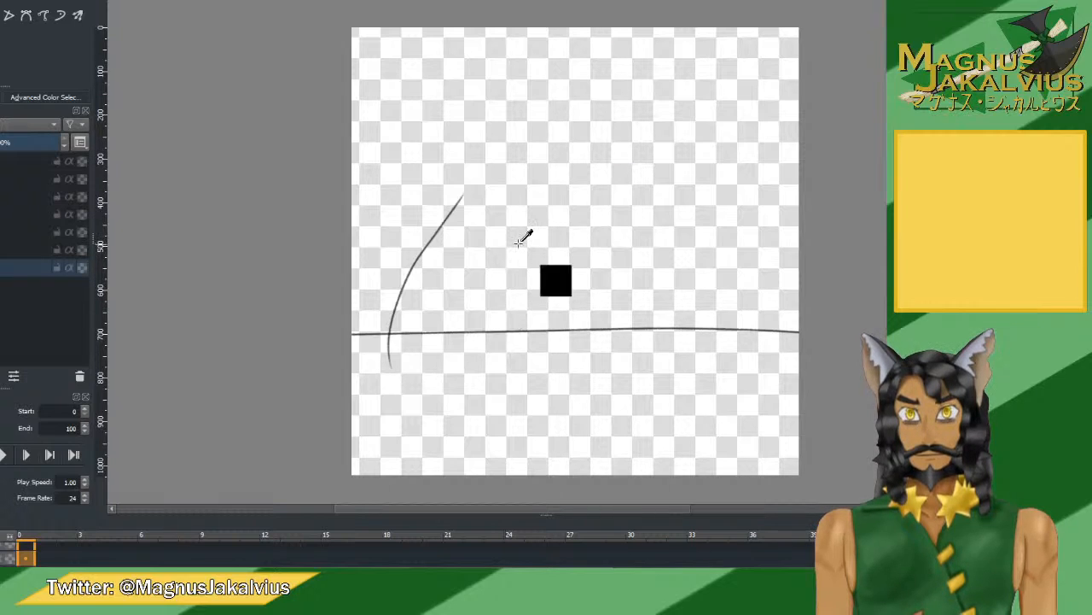
Draw a hooked curve dipping below the horizontal line on the canvas's left side, with small joining strokes there and at the right edge.
mouse_move(423, 252)
mouse_down()
mouse_move(489, 371)
mouse_move(532, 344)
mouse_up()
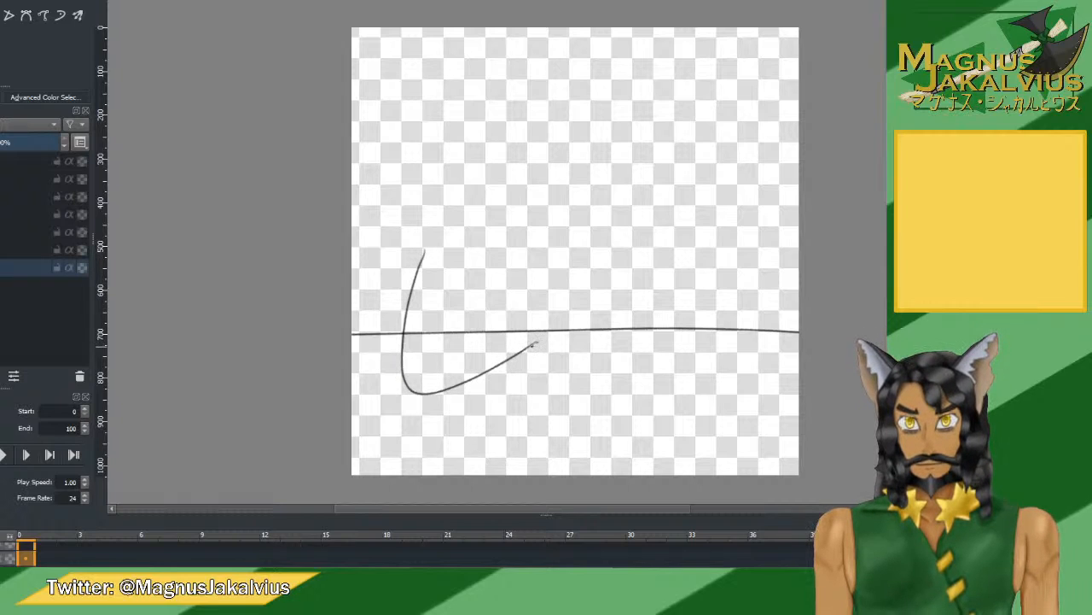
mouse_move(532, 344)
mouse_down()
mouse_move(556, 325)
mouse_move(598, 341)
mouse_up()
key(ctrl+z)
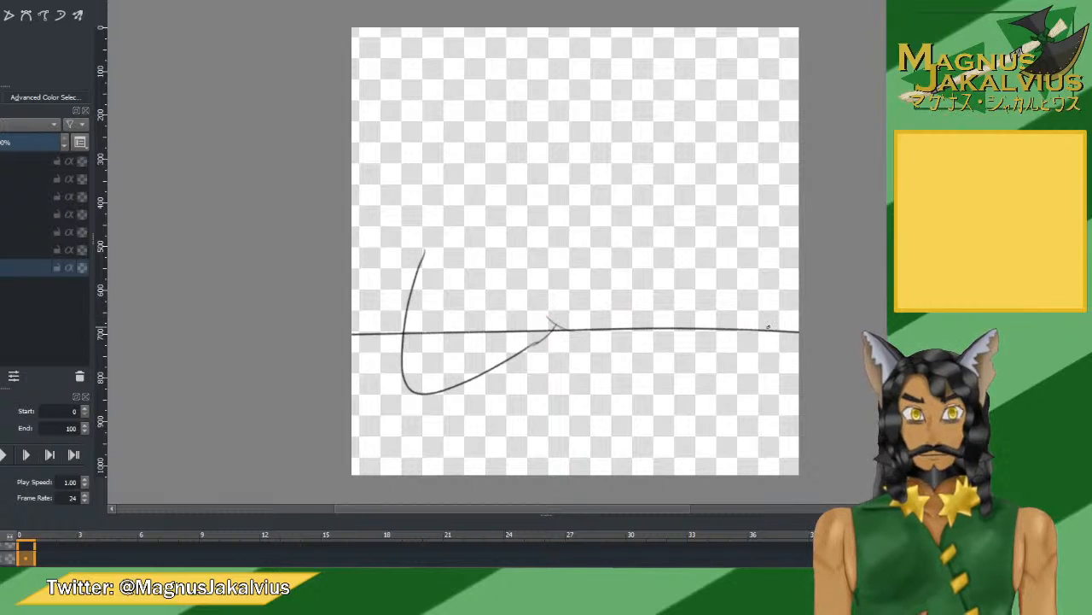
drag(775, 329, 799, 323)
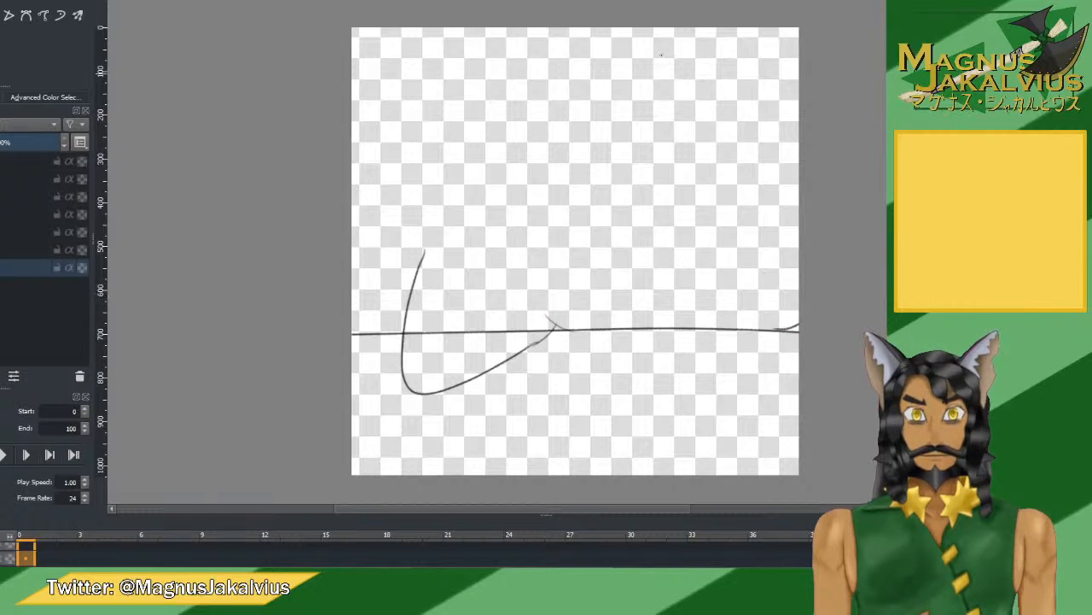
Sketch an egg-shaped head in the canvas's upper right area with two short neck lines beneath it.
drag(661, 55, 671, 58)
drag(660, 187, 651, 224)
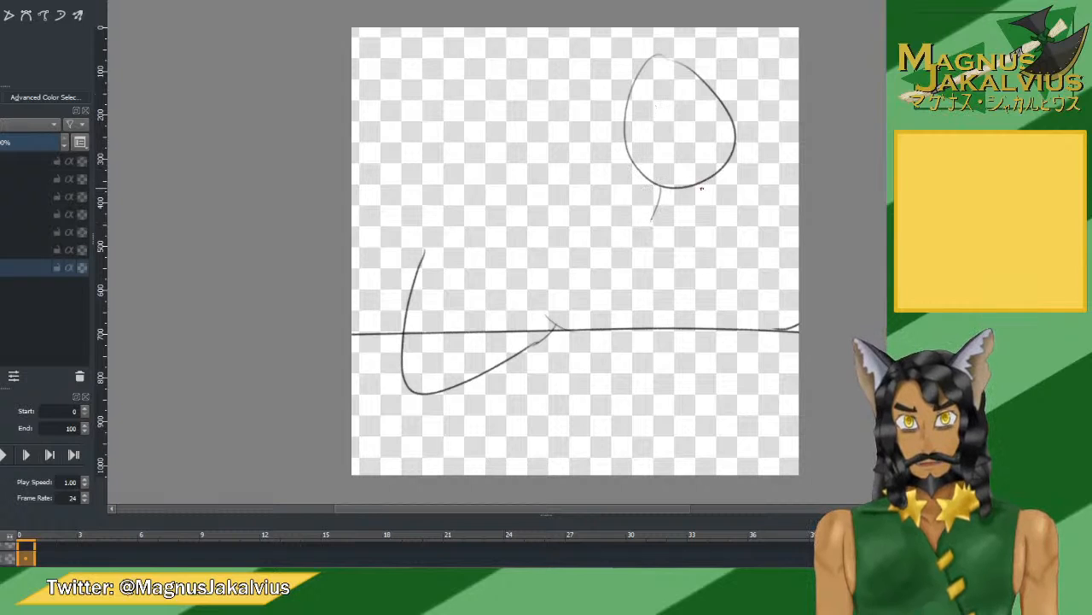
mouse_move(693, 182)
mouse_down()
mouse_move(696, 220)
mouse_move(589, 237)
mouse_up()
key(ctrl+z)
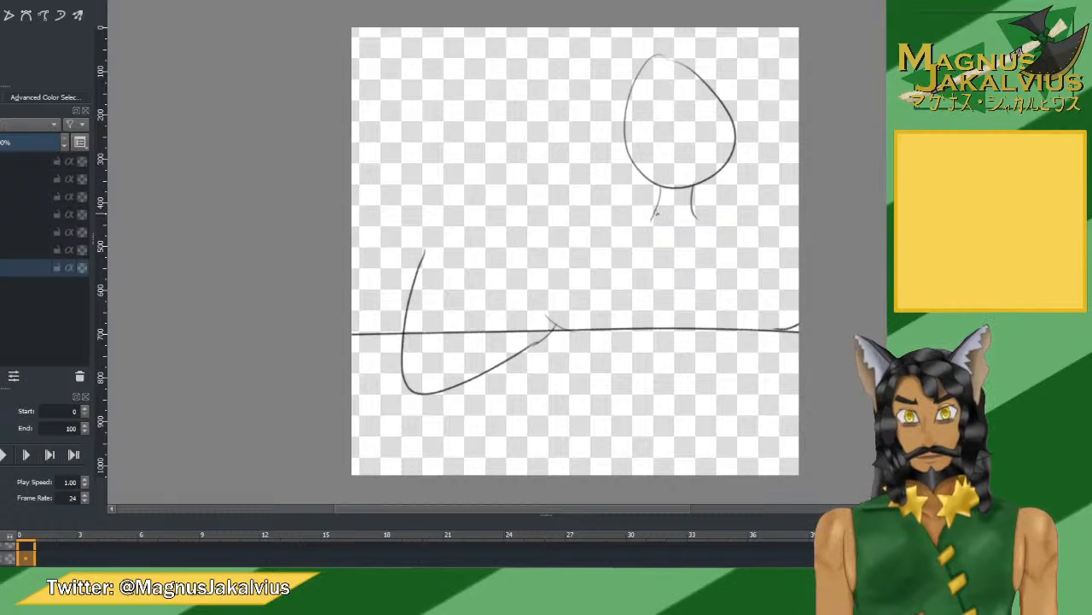
Sketch both shoulder lines outward from the neck, undoing the long arm stroke at the canvas's right edge.
mouse_move(656, 214)
mouse_down()
mouse_move(652, 223)
mouse_move(579, 225)
mouse_move(554, 249)
mouse_up()
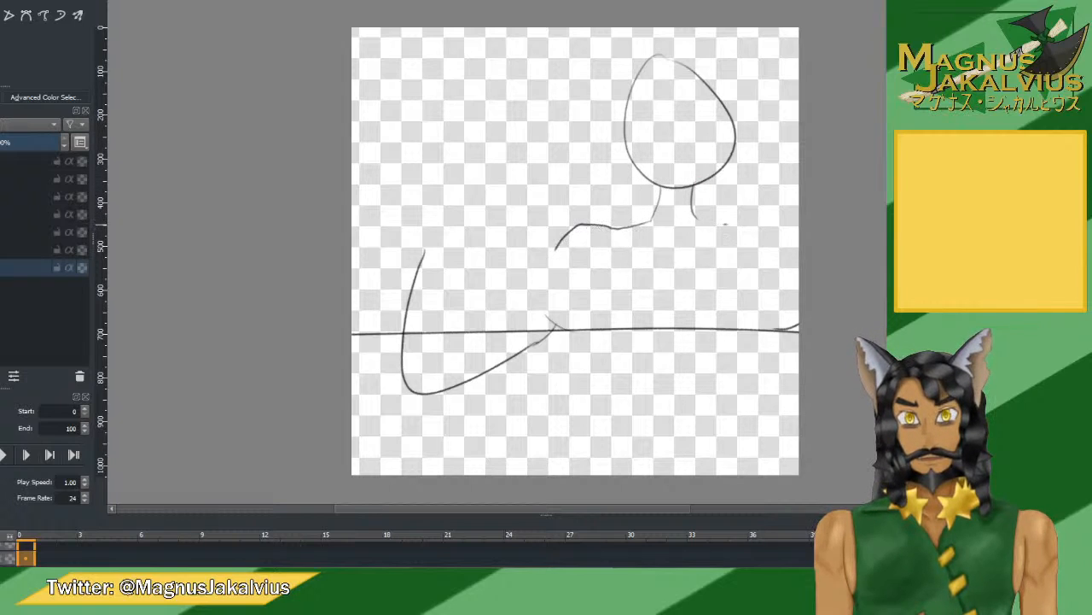
mouse_move(697, 218)
mouse_down()
mouse_move(756, 220)
mouse_move(797, 239)
mouse_move(790, 232)
mouse_move(789, 397)
mouse_up()
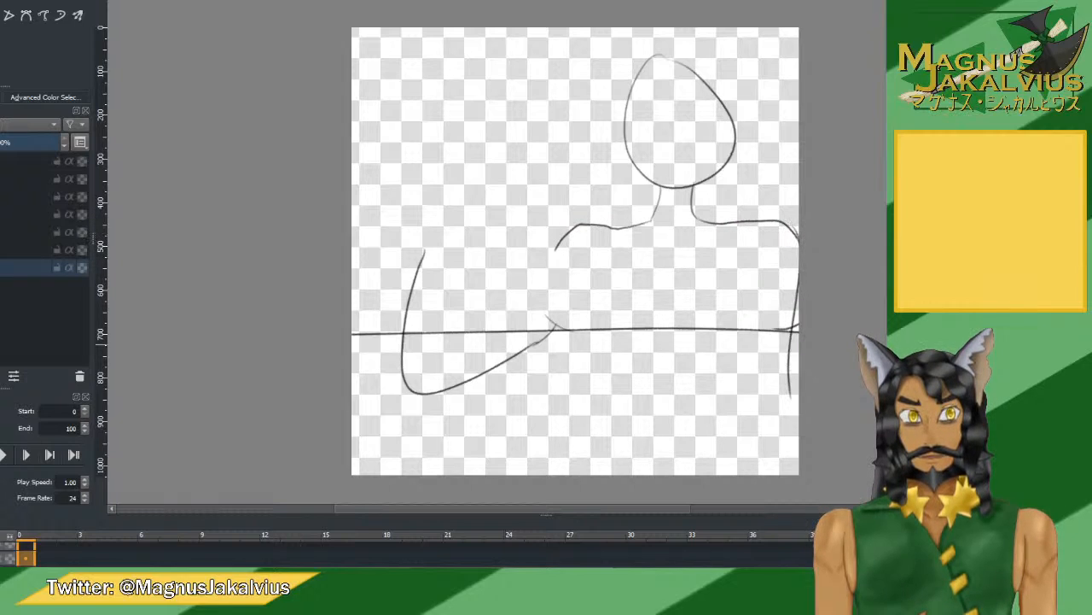
key(ctrl+z)
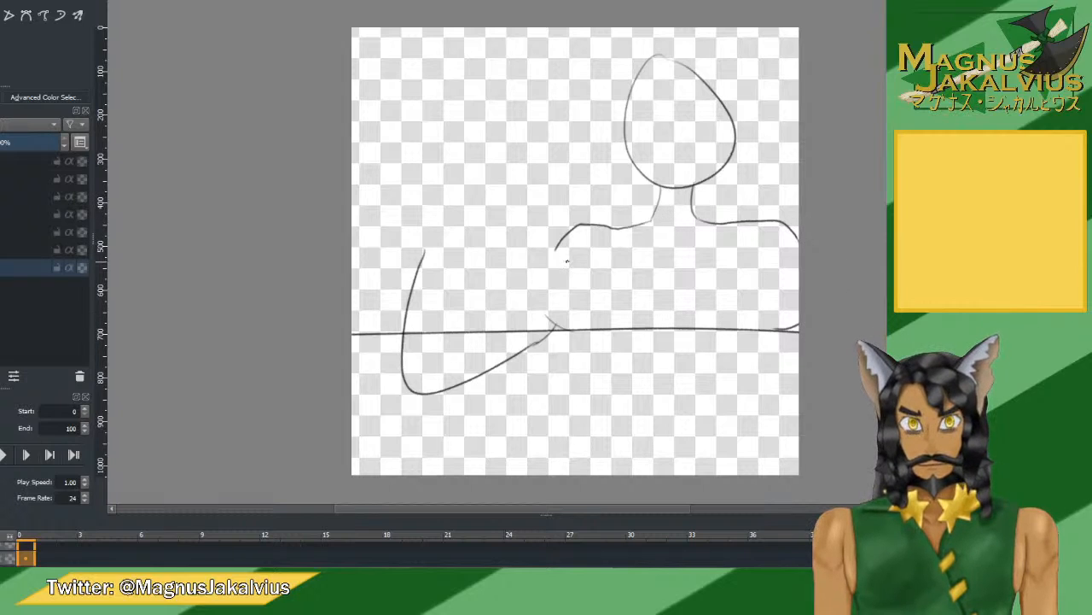
Sketch the arm from the left-hand shoulder toward the hooked curve, reworking the curved inner strokes down across the horizontal line.
mouse_move(556, 246)
mouse_down()
mouse_move(543, 282)
mouse_move(444, 311)
mouse_up()
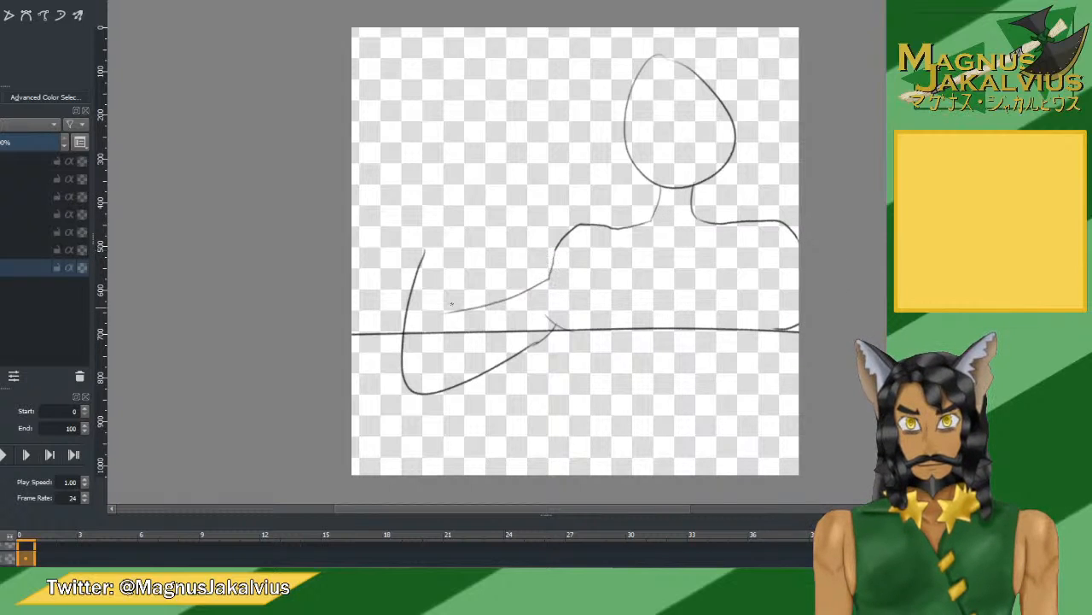
mouse_move(446, 349)
mouse_down()
mouse_move(475, 304)
mouse_move(543, 270)
mouse_up()
key(ctrl+z)
mouse_move(483, 322)
mouse_down()
mouse_move(551, 275)
mouse_move(500, 309)
mouse_up()
key(ctrl+z)
drag(502, 307, 492, 328)
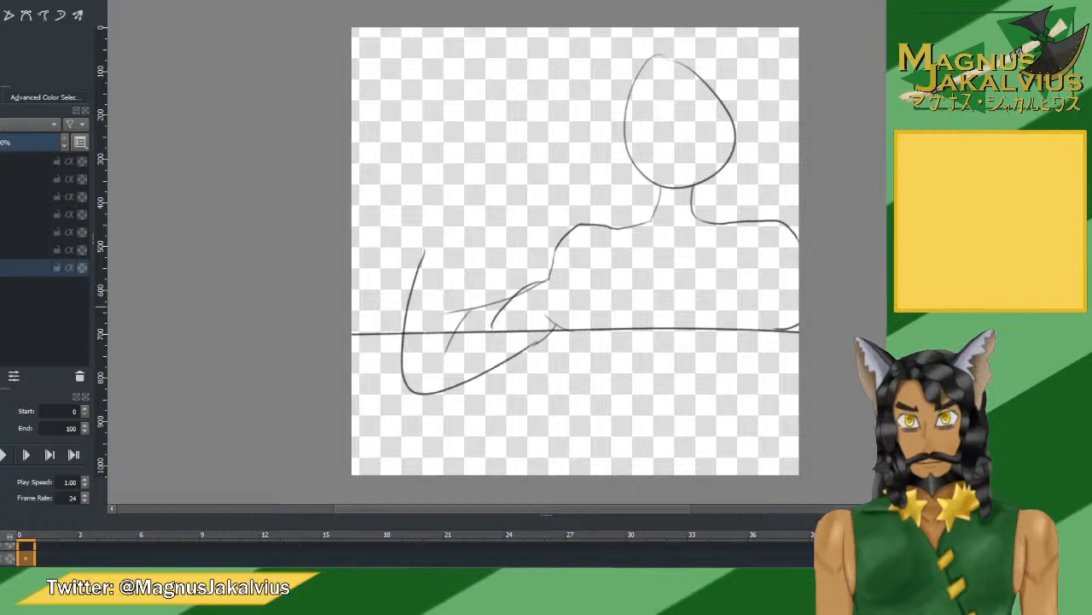
key(ctrl+z)
key(ctrl+z)
mouse_move(552, 273)
mouse_down()
mouse_move(497, 302)
mouse_move(518, 292)
mouse_move(443, 362)
mouse_up()
Try a curved stroke from above the forearm down to its lower tip, undoing each attempt.
drag(495, 249, 442, 353)
key(ctrl+z)
drag(450, 249, 438, 360)
key(ctrl+z)
drag(470, 235, 436, 371)
key(ctrl+z)
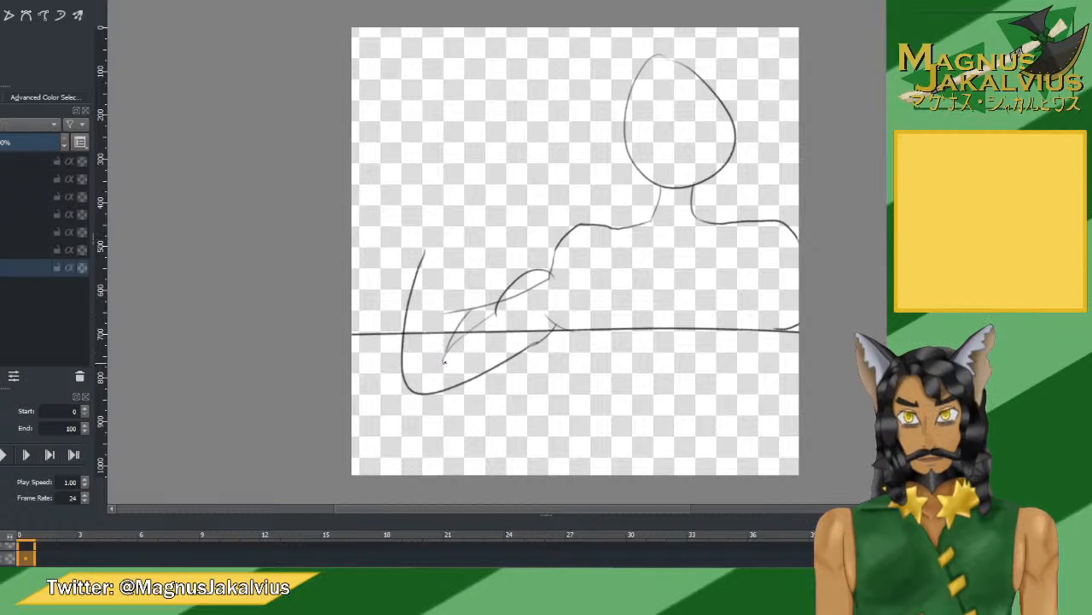
Try a curved stroke above the forearm and a new line over the right-hand shoulder, undoing each attempt.
mouse_move(469, 229)
mouse_down()
mouse_move(442, 361)
mouse_move(467, 244)
mouse_up()
key(ctrl+z)
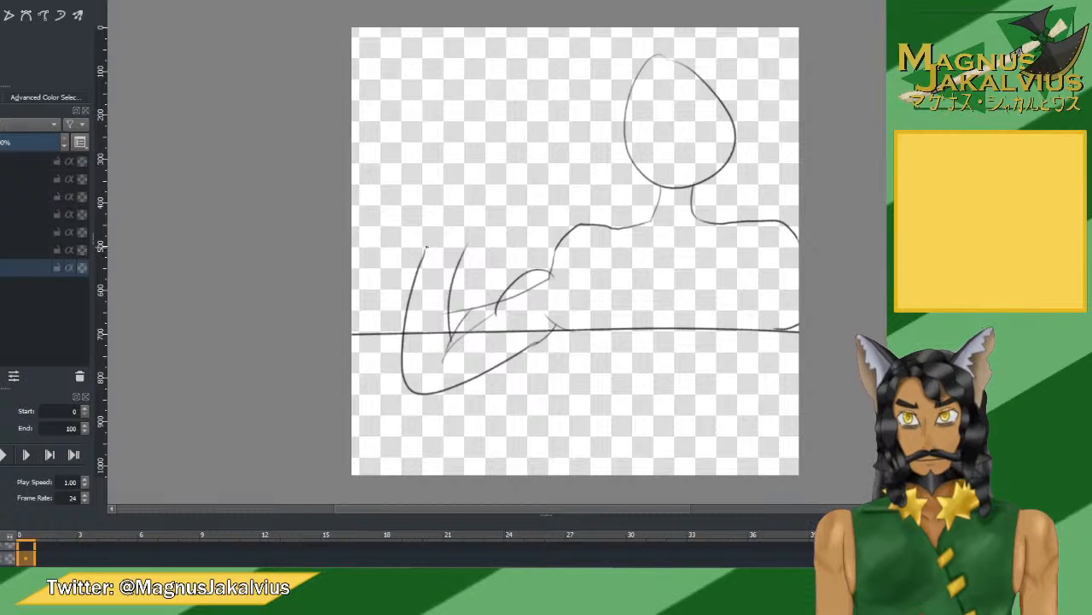
key(ctrl+z)
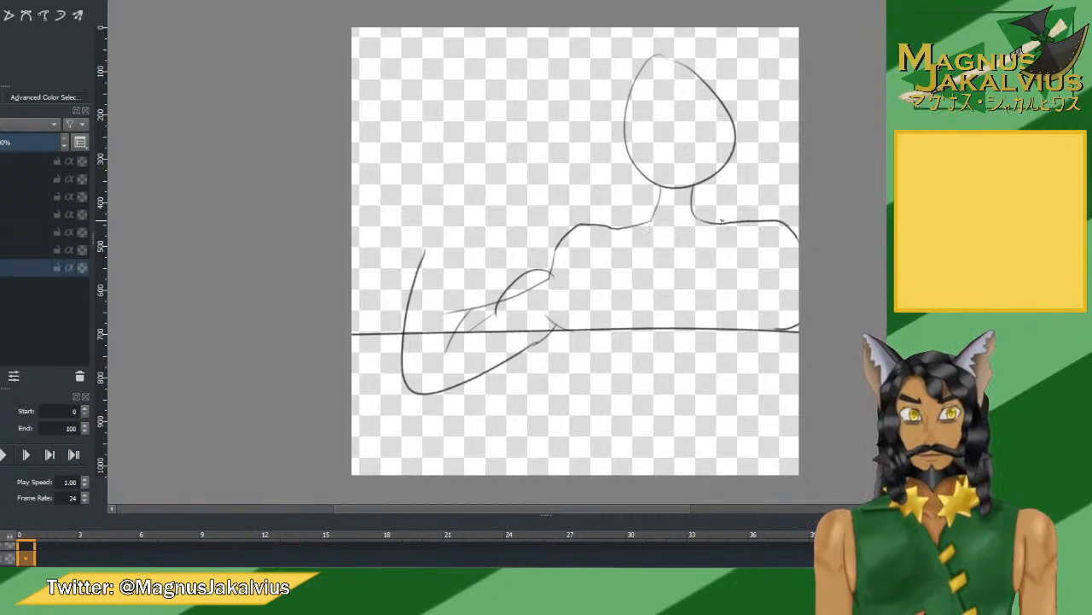
mouse_move(723, 223)
mouse_down()
mouse_move(799, 235)
mouse_move(801, 245)
mouse_up()
key(ctrl+z)
key(ctrl+z)
key(ctrl+z)
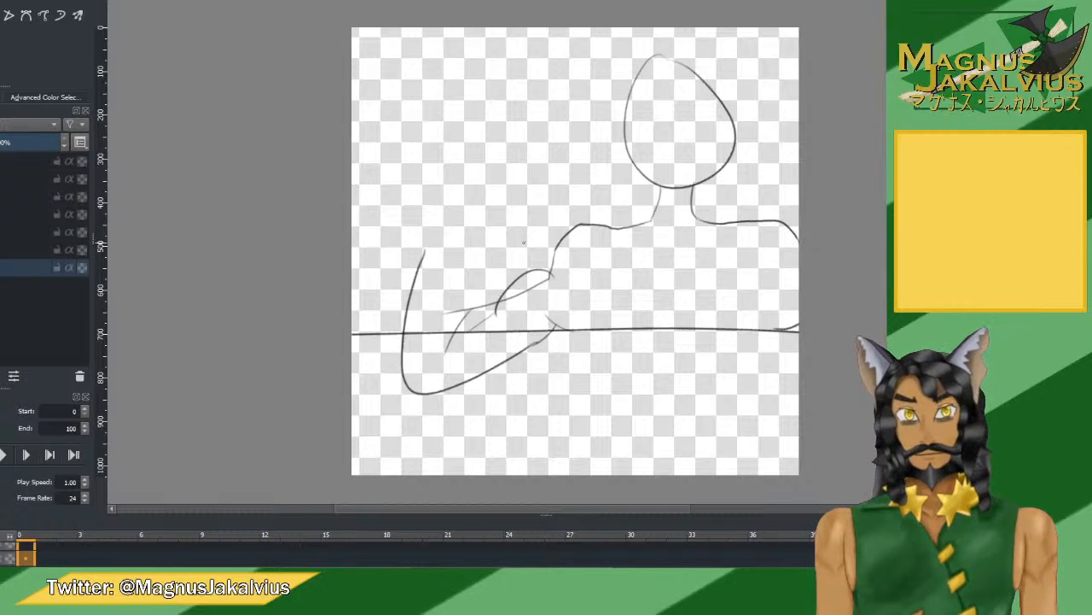
Sketch a short sloping line from each side of the neck's base out over the shoulder lines.
drag(653, 215, 604, 231)
key(ctrl+z)
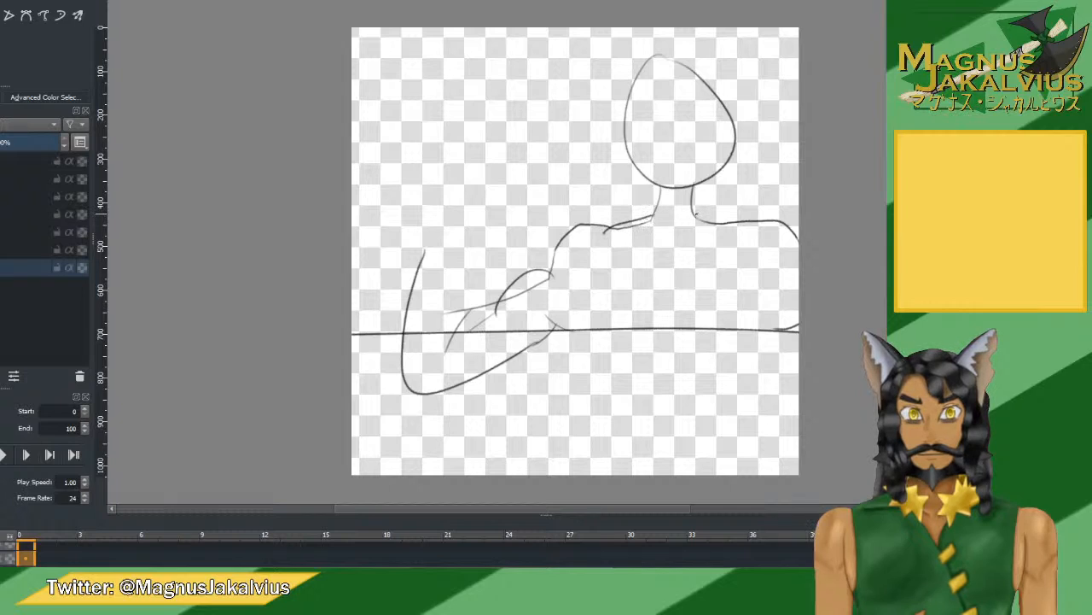
drag(694, 215, 744, 228)
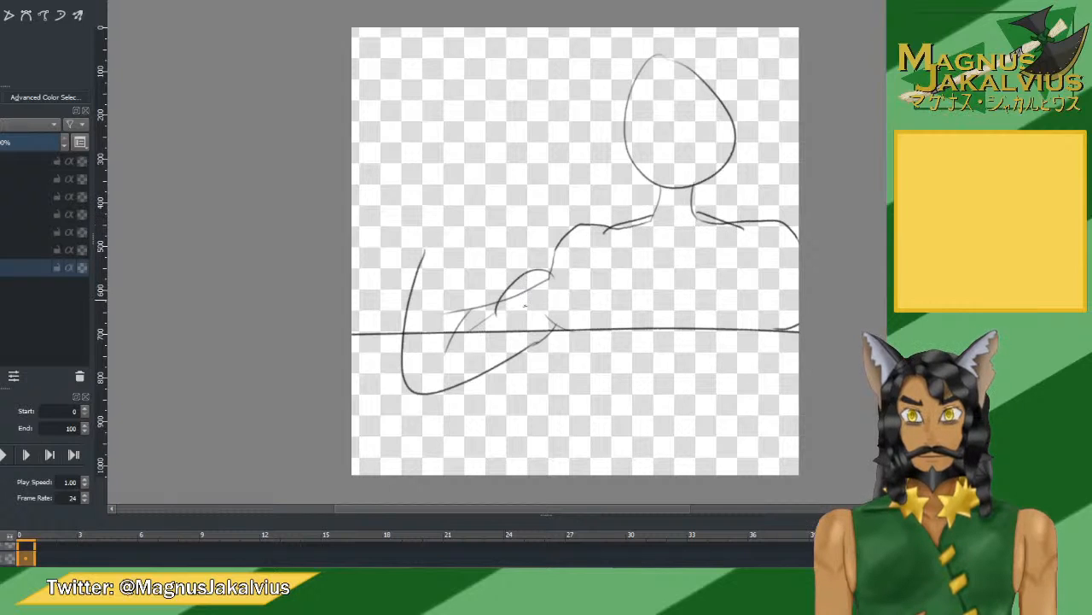
Retrace the forearm's underside from the elbow down along the hooked curve, undoing and redrawing until one stroke remains.
drag(554, 326, 476, 380)
key(ctrl+z)
drag(557, 320, 491, 364)
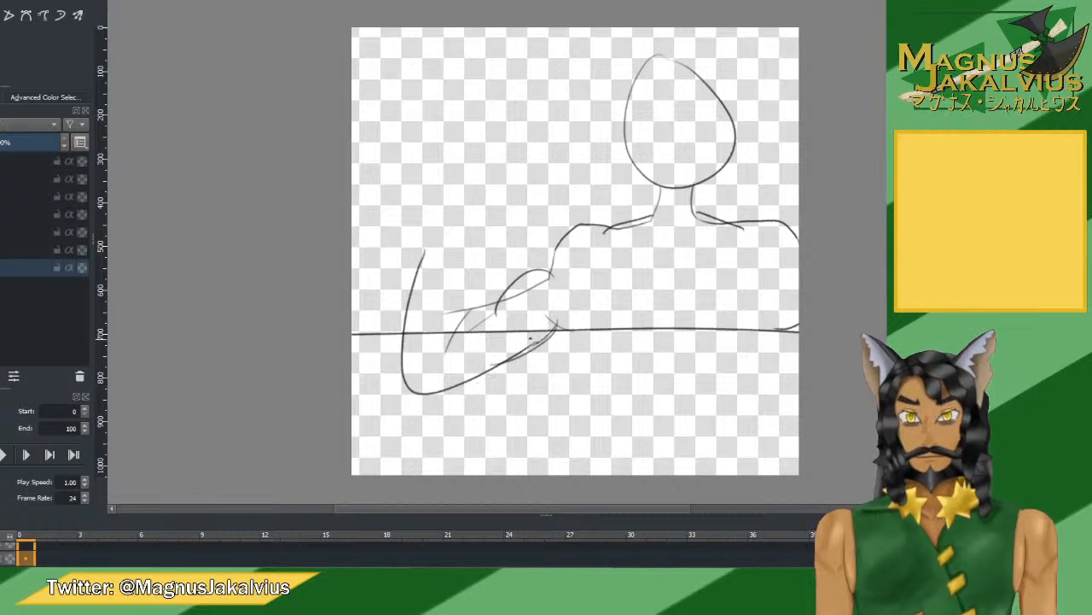
key(ctrl+z)
drag(555, 323, 483, 370)
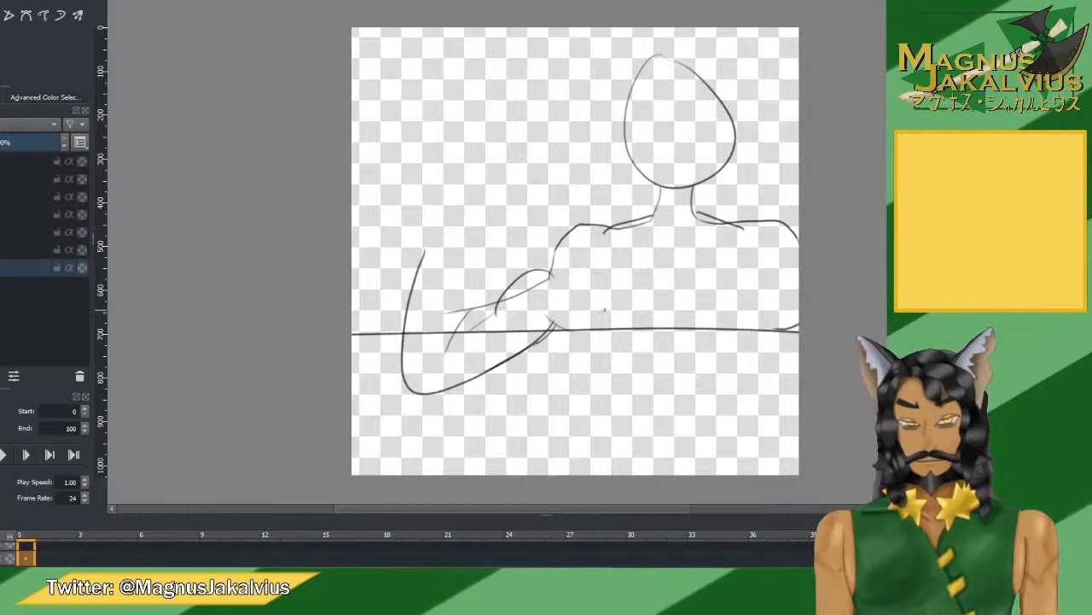
Redraw the outer contour of the left-hand shoulder and upper arm, continuing in a curved stroke along the forearm's upper side.
mouse_move(607, 224)
mouse_down()
mouse_move(562, 246)
mouse_move(545, 269)
mouse_up()
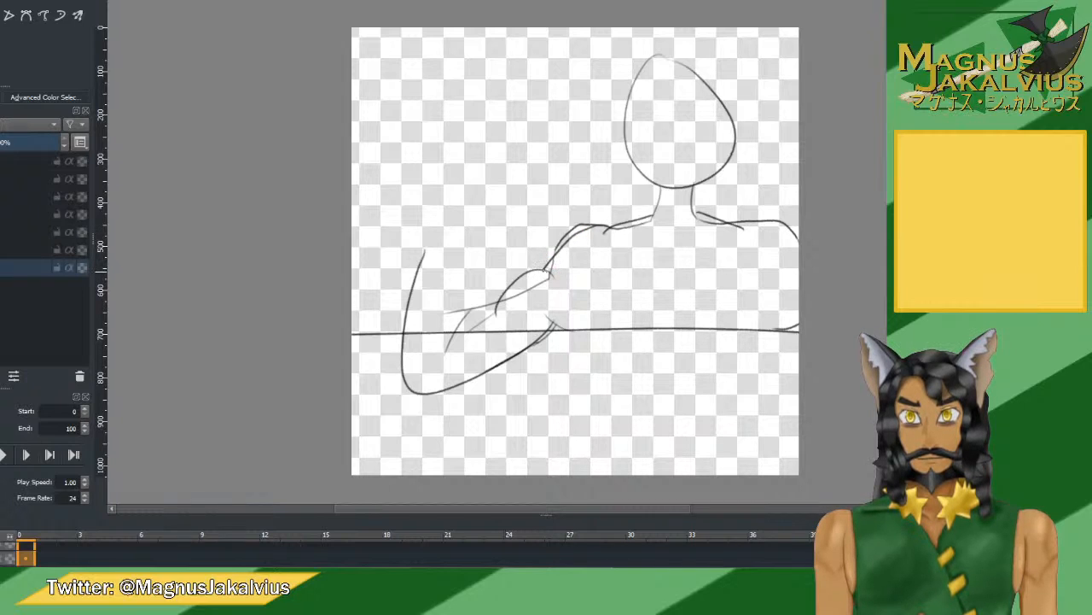
drag(535, 270, 495, 317)
key(ctrl+z)
mouse_move(543, 263)
mouse_down()
mouse_move(474, 319)
mouse_move(492, 299)
mouse_up()
key(ctrl+z)
key(ctrl+z)
drag(538, 261, 455, 348)
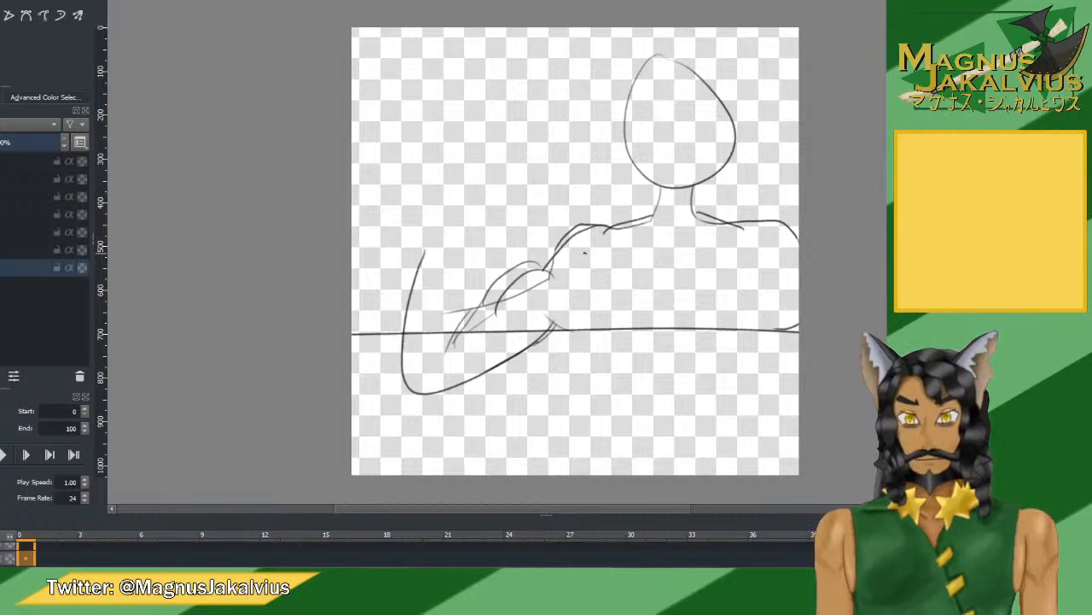
Delete the sketch layer and add a new empty paint layer at the bottom of the layer stack.
click(80, 376)
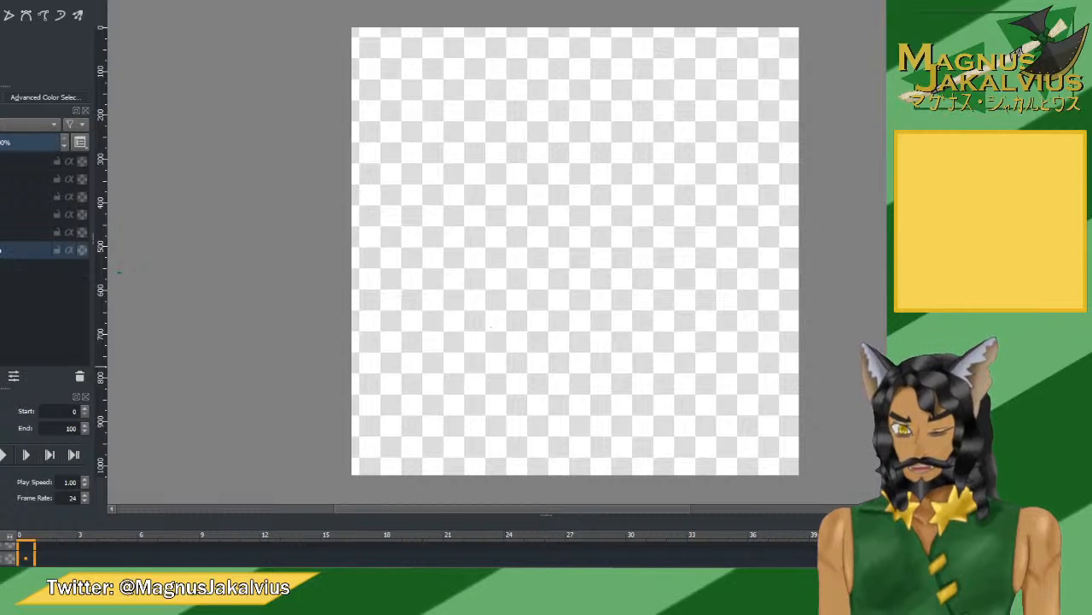
key(Insert)
click(43, 267)
click(79, 376)
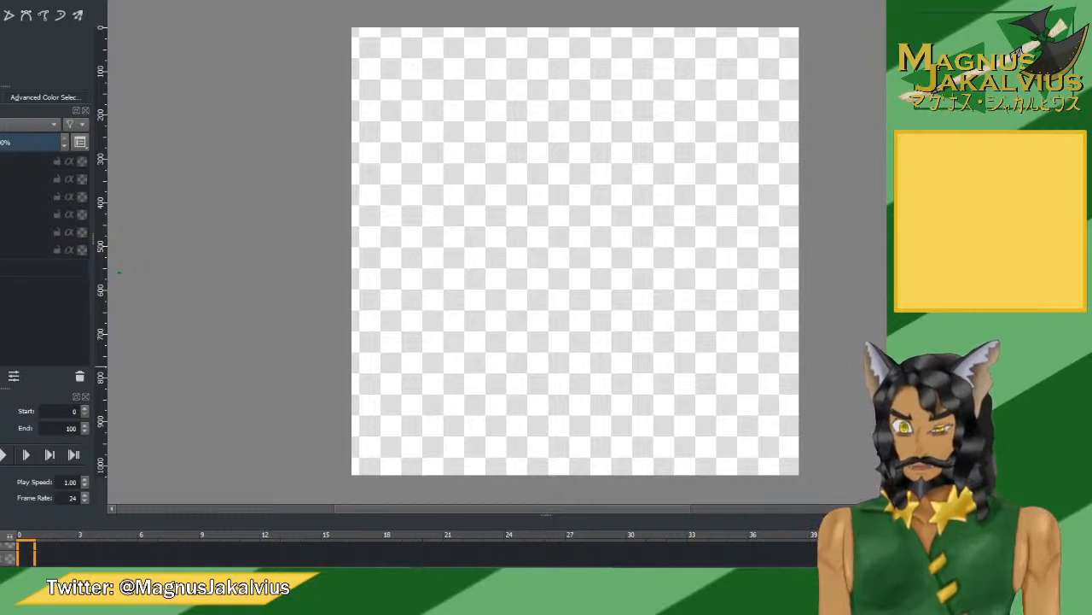
key(Insert)
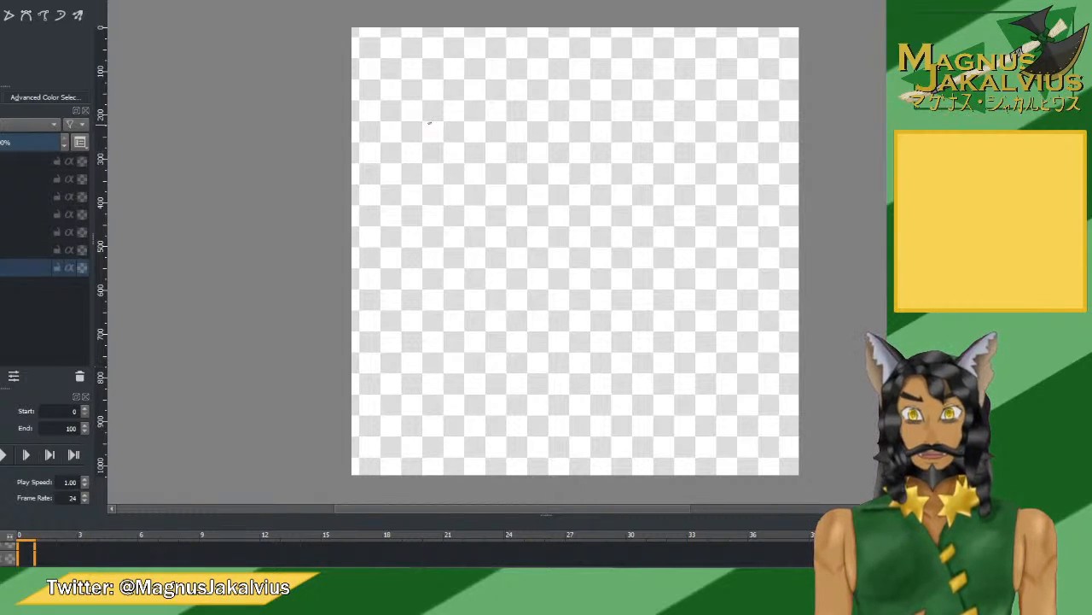
Sketch a rough four-sided frame just inside the canvas edges, undoing and redrawing the strokes that miss.
drag(407, 87, 412, 354)
key(ctrl+z)
drag(400, 149, 378, 422)
drag(407, 75, 733, 111)
key(ctrl+z)
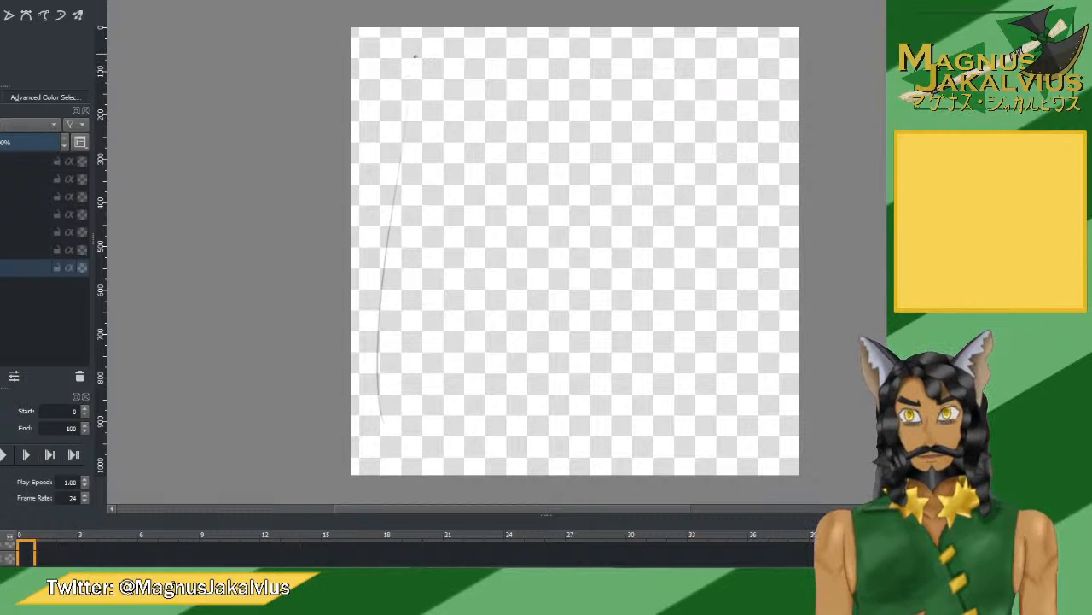
drag(437, 70, 704, 86)
key(ctrl+z)
mouse_move(410, 69)
mouse_down()
mouse_move(768, 62)
mouse_move(743, 413)
mouse_up()
drag(383, 417, 712, 411)
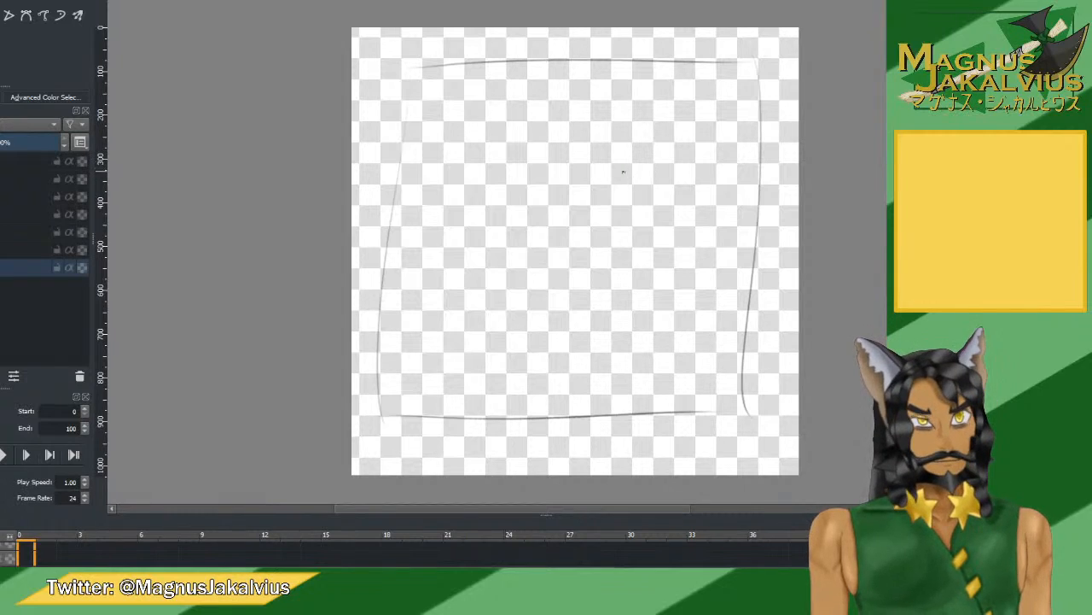
Sketch a small tilted oval head in the upper right part of the frame, replacing the first attempt.
drag(664, 141, 610, 224)
key(ctrl+z)
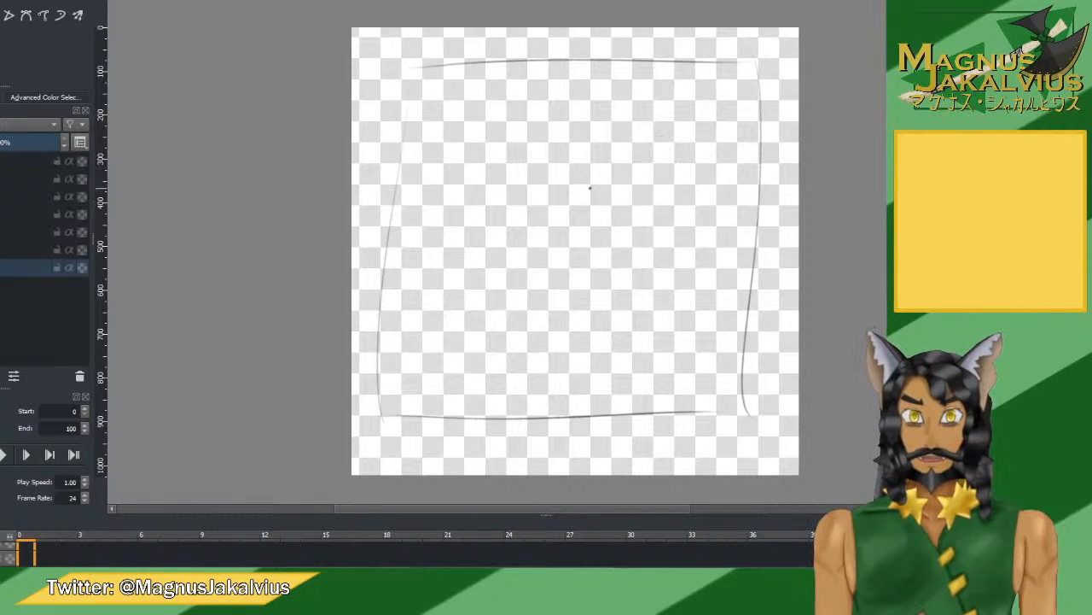
drag(615, 134, 653, 141)
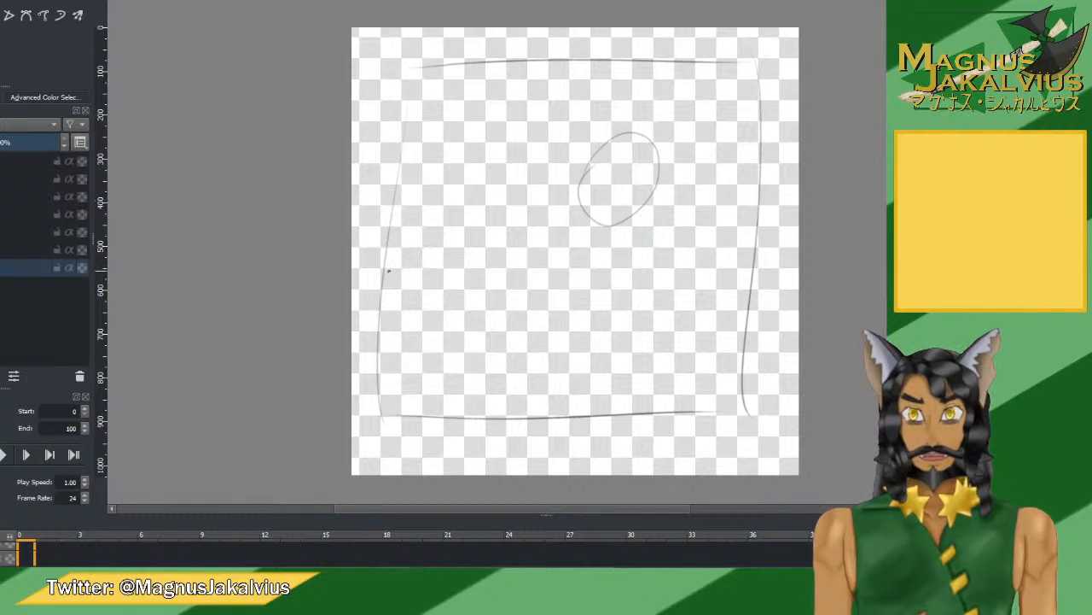
Sketch a horizontal line across the frame's middle with a diagonal running outward and down from each end.
drag(381, 259, 768, 254)
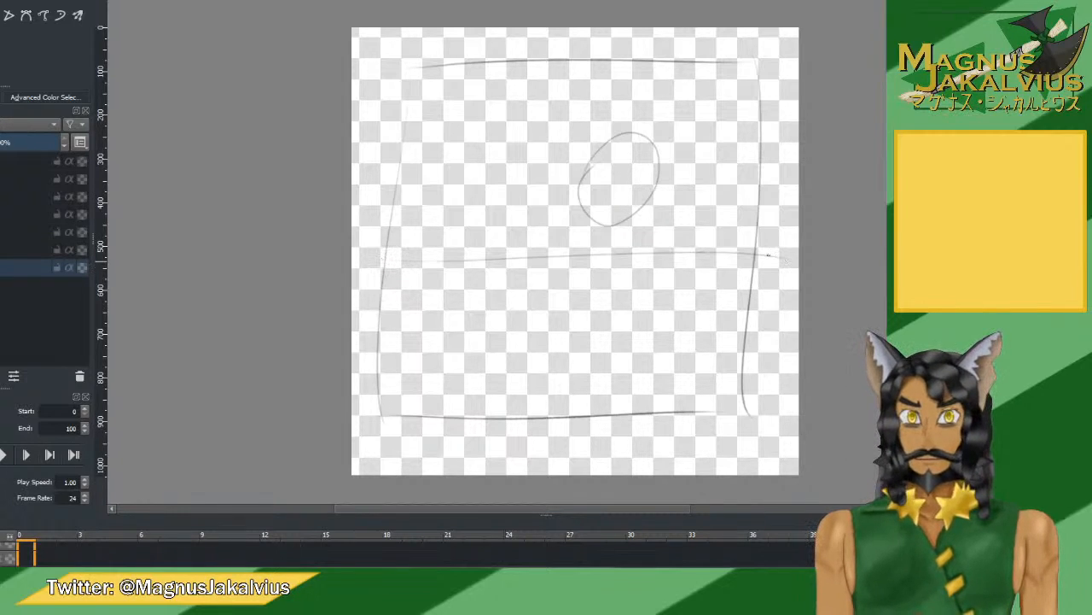
key(ctrl+z)
mouse_move(386, 262)
mouse_down()
mouse_move(679, 256)
mouse_move(743, 265)
mouse_up()
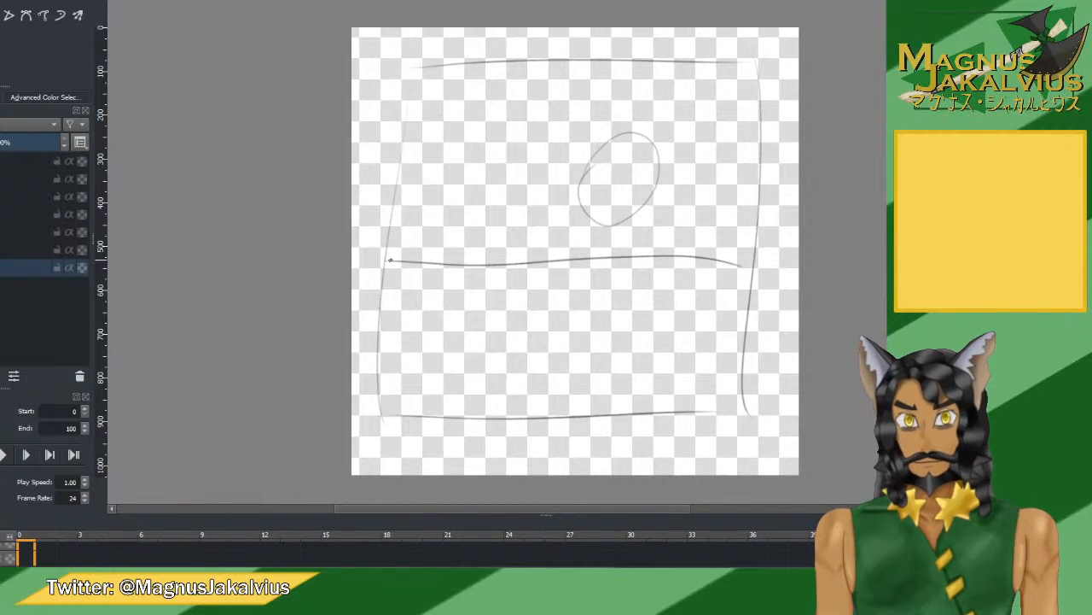
drag(384, 265, 359, 305)
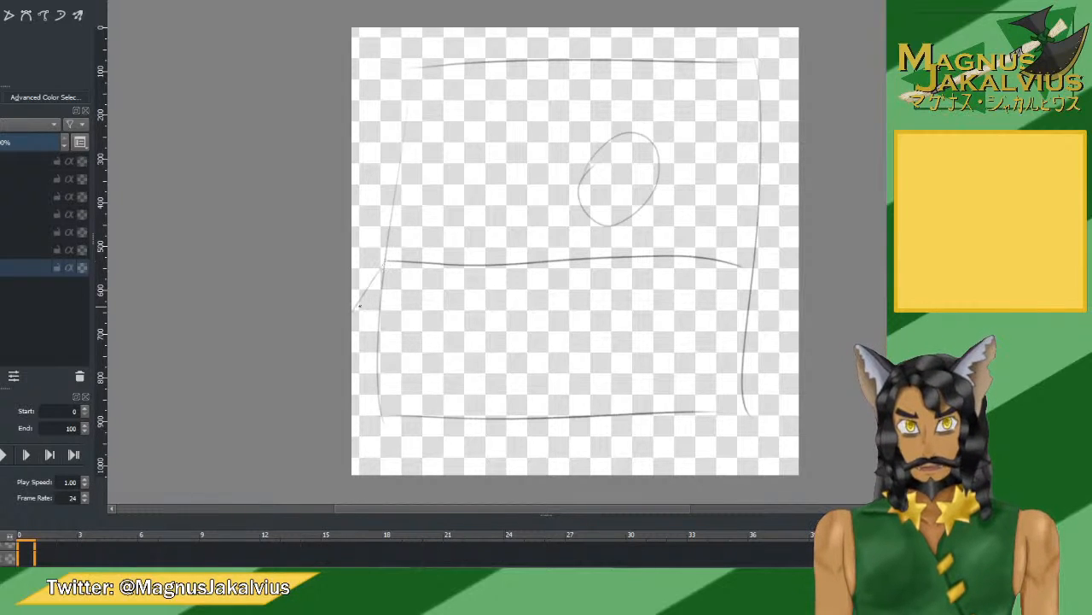
drag(743, 265, 799, 321)
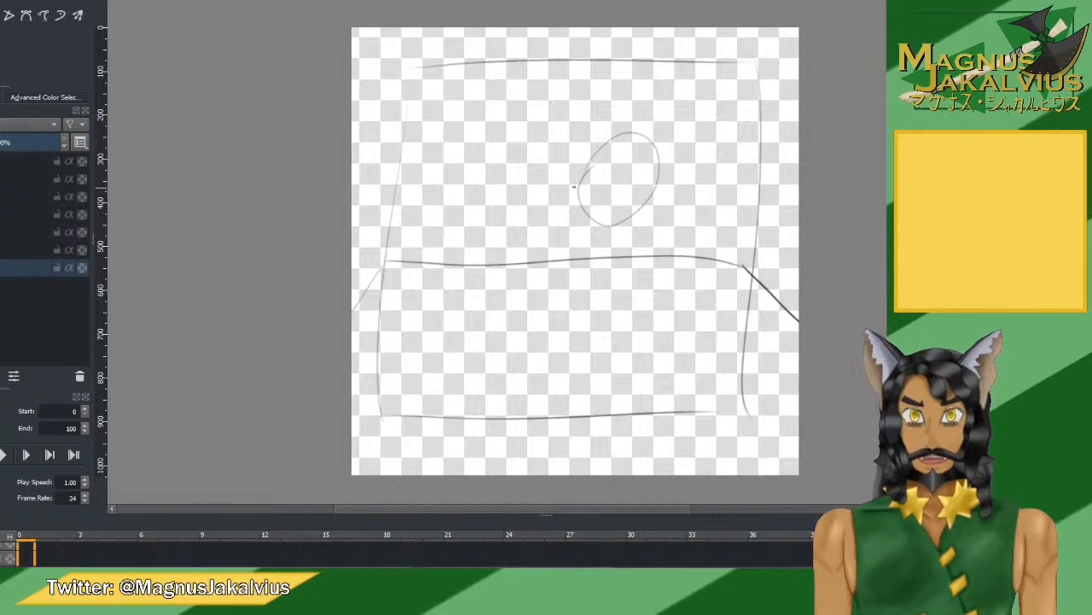
Sketch shoulder lines on both sides of the head and a closed upper arm reaching down across the horizontal line on the right.
mouse_move(575, 180)
mouse_down()
mouse_move(528, 184)
mouse_move(502, 210)
mouse_up()
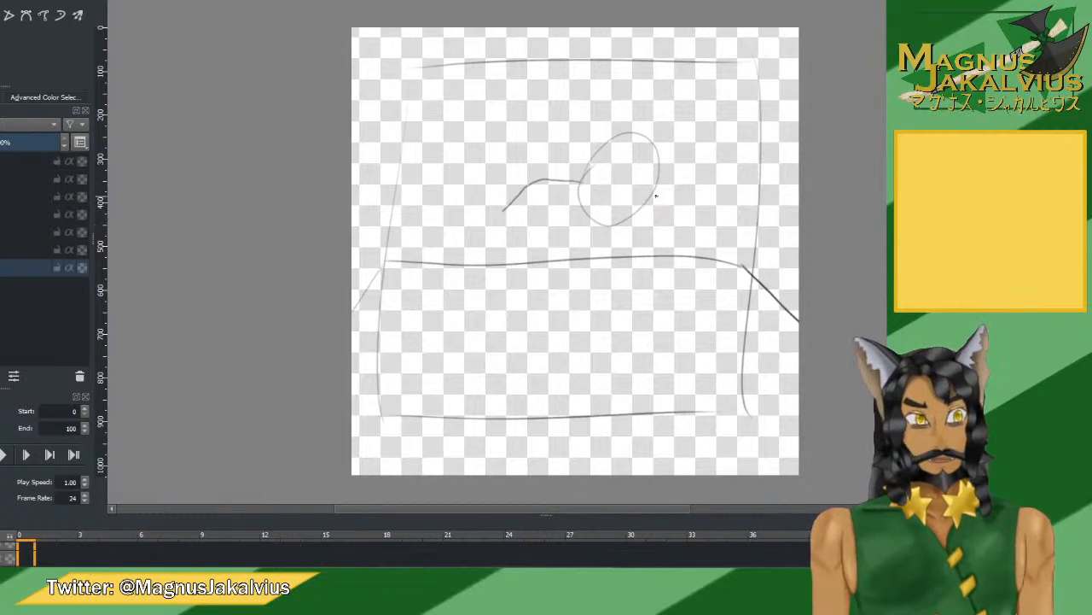
drag(645, 203, 675, 244)
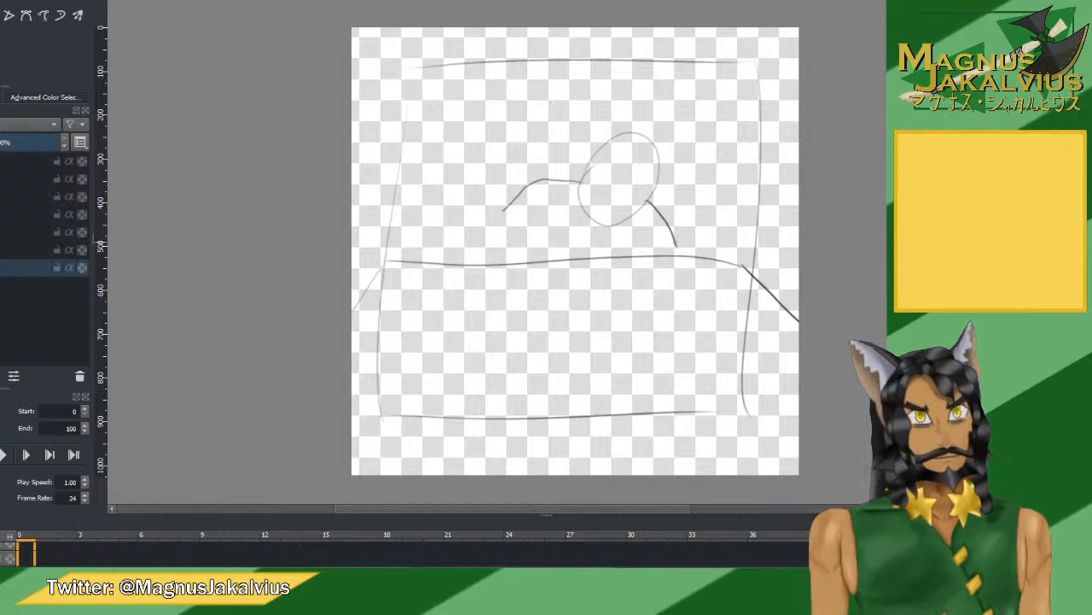
mouse_move(696, 280)
mouse_down()
mouse_move(676, 309)
mouse_move(661, 310)
mouse_up()
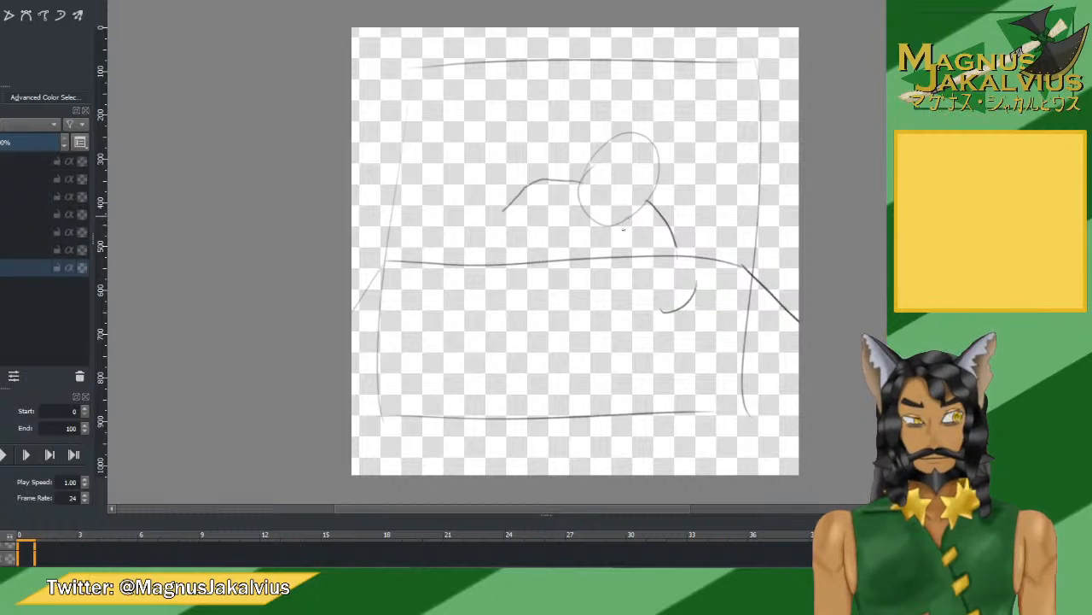
mouse_move(629, 220)
mouse_down()
mouse_move(624, 239)
mouse_move(653, 209)
mouse_up()
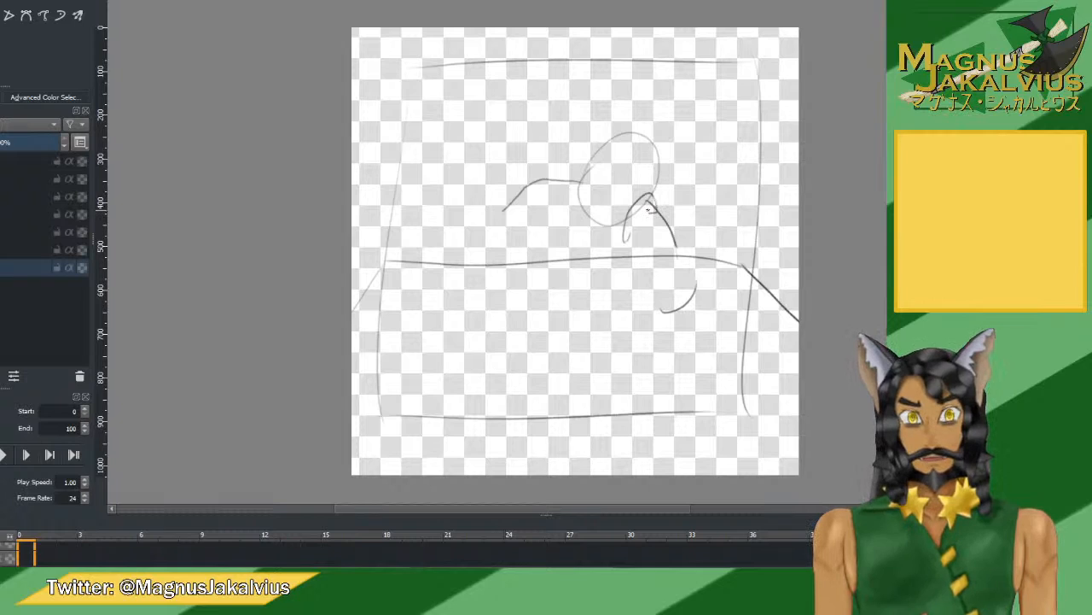
drag(650, 211, 704, 291)
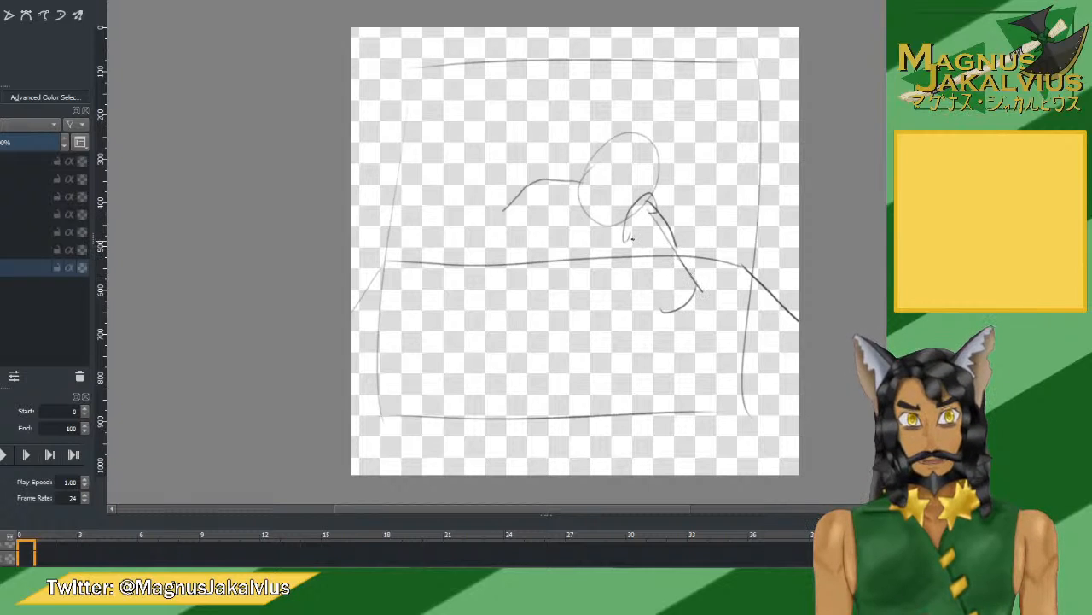
mouse_move(633, 238)
mouse_down()
mouse_move(655, 303)
mouse_move(699, 303)
mouse_move(702, 280)
mouse_up()
key(ctrl+z)
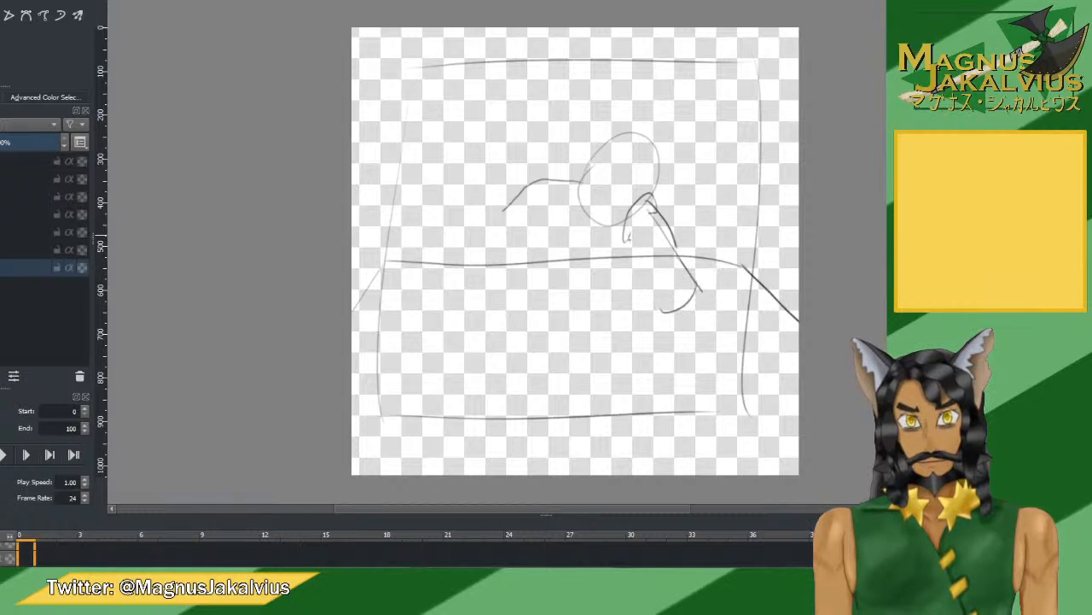
mouse_move(629, 238)
mouse_down()
mouse_move(664, 297)
mouse_move(699, 287)
mouse_up()
key(ctrl+z)
mouse_move(632, 227)
mouse_down()
mouse_move(678, 309)
mouse_move(694, 264)
mouse_move(693, 274)
mouse_up()
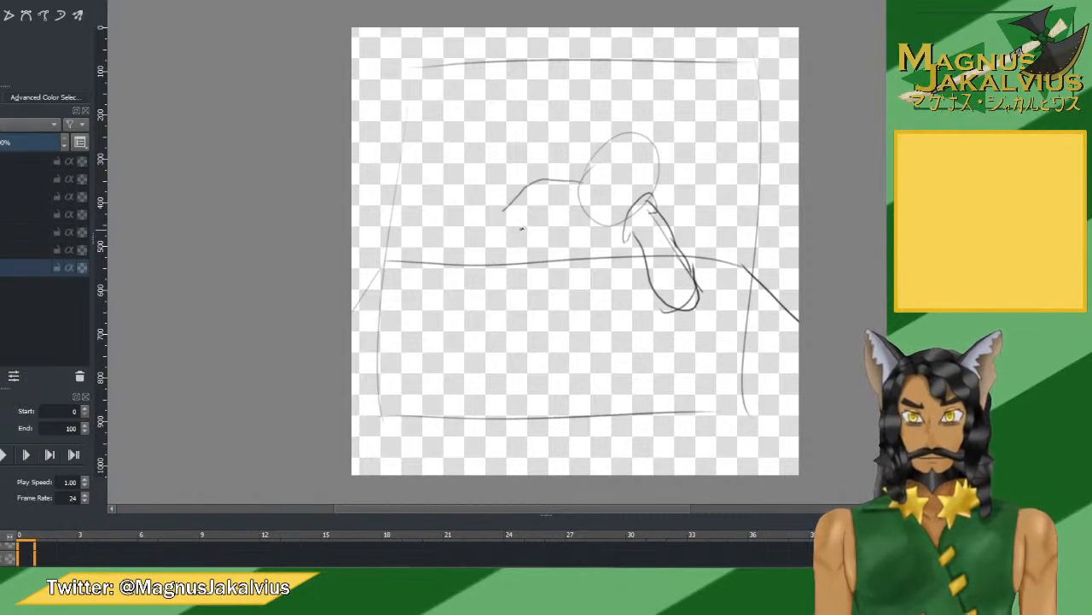
Sketch the start of the left-hand arm with short strokes below the shoulder, removing the hooked stroke that crosses the horizontal line.
drag(514, 234, 495, 251)
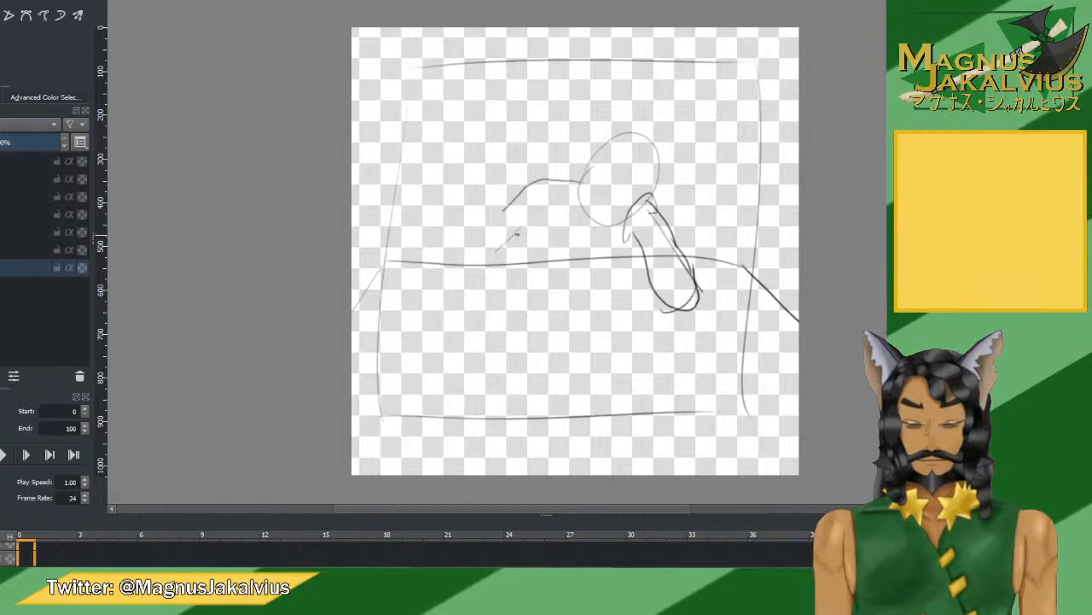
drag(522, 225, 461, 291)
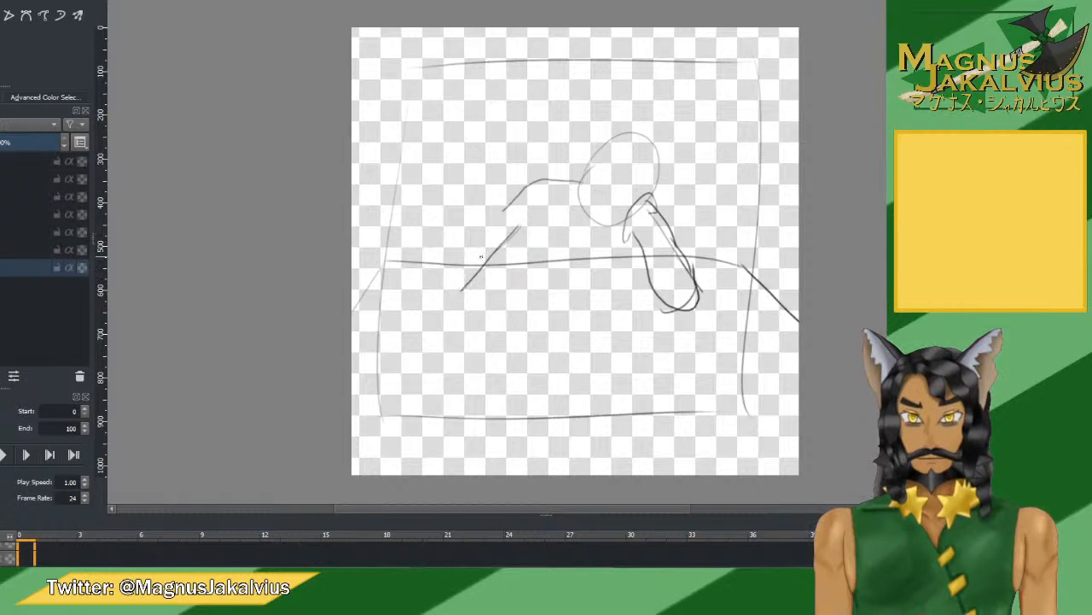
key(ctrl+z)
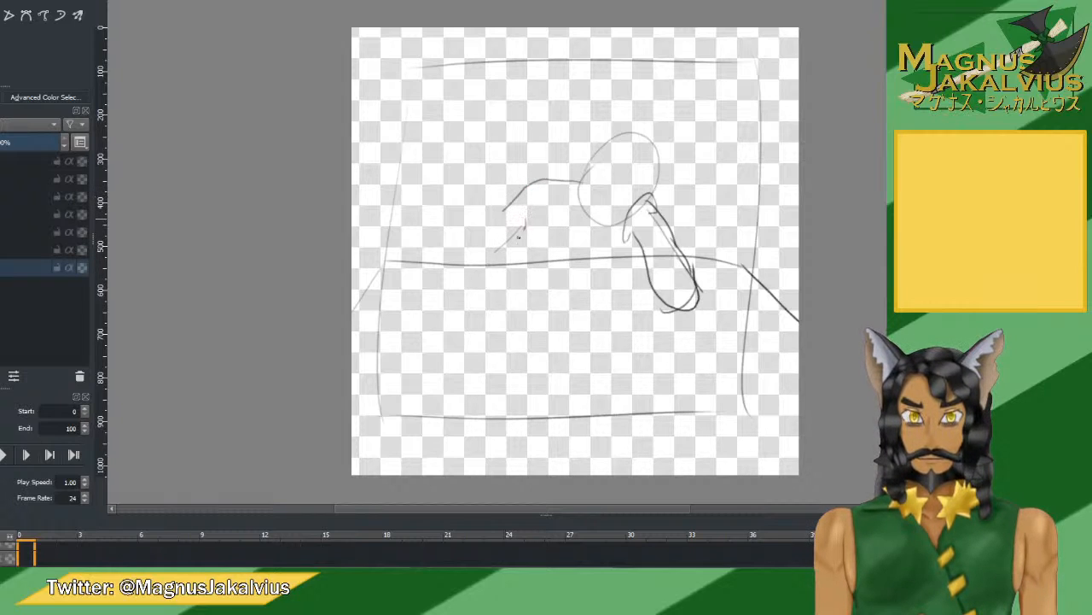
mouse_move(523, 225)
mouse_down()
mouse_move(491, 218)
mouse_move(482, 230)
mouse_move(510, 244)
mouse_move(476, 282)
mouse_move(502, 250)
mouse_up()
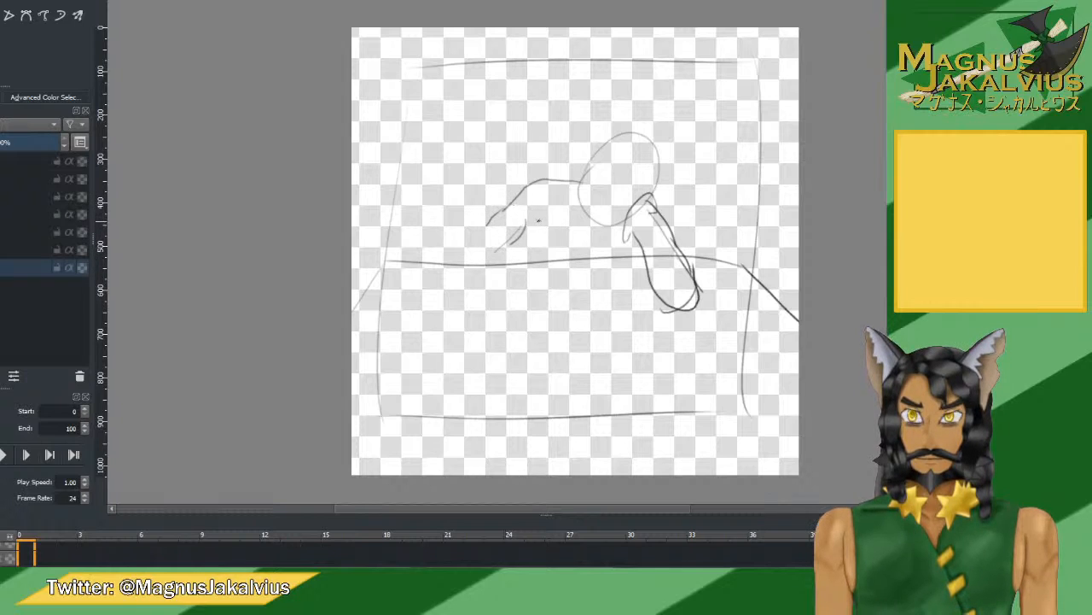
mouse_move(512, 242)
mouse_down()
mouse_move(466, 289)
mouse_move(452, 236)
mouse_up()
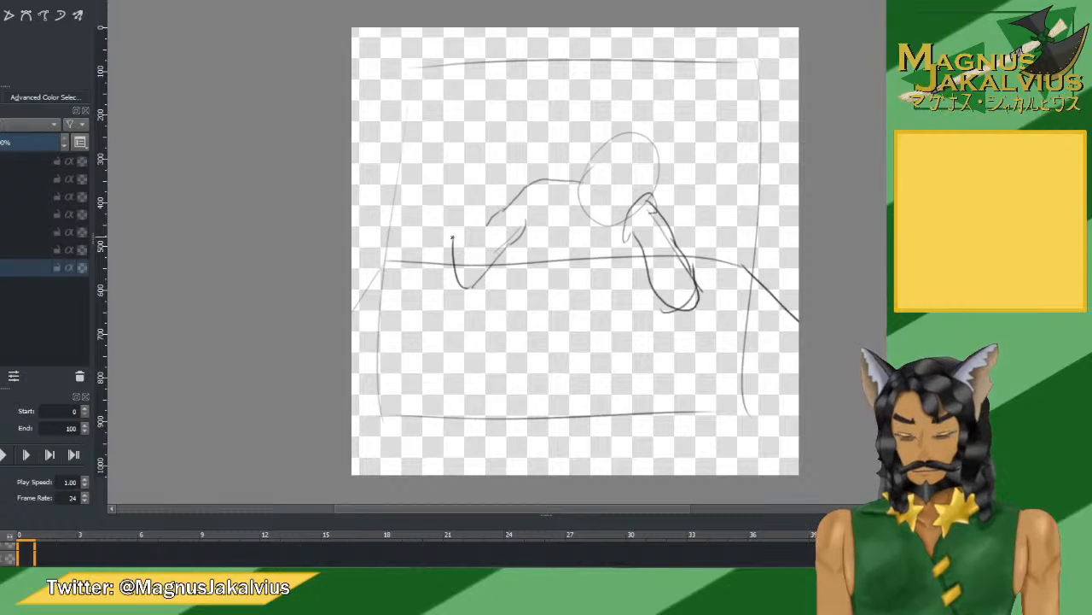
key(e)
drag(488, 268, 455, 225)
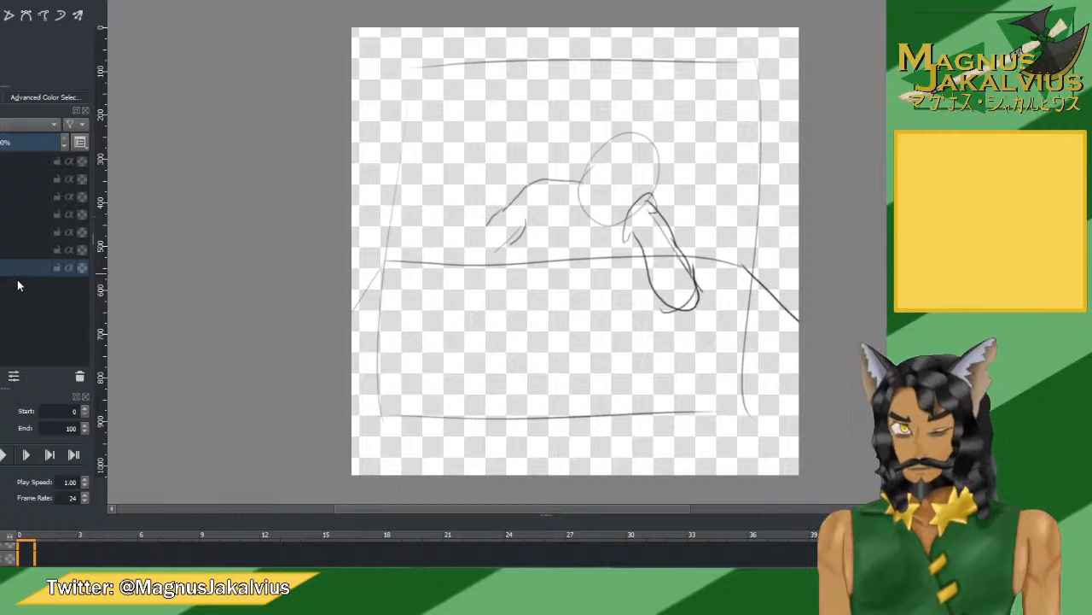
Extend the table line across the full canvas width and enlarge the sketch, shifting it downward and to the right.
drag(353, 261, 798, 266)
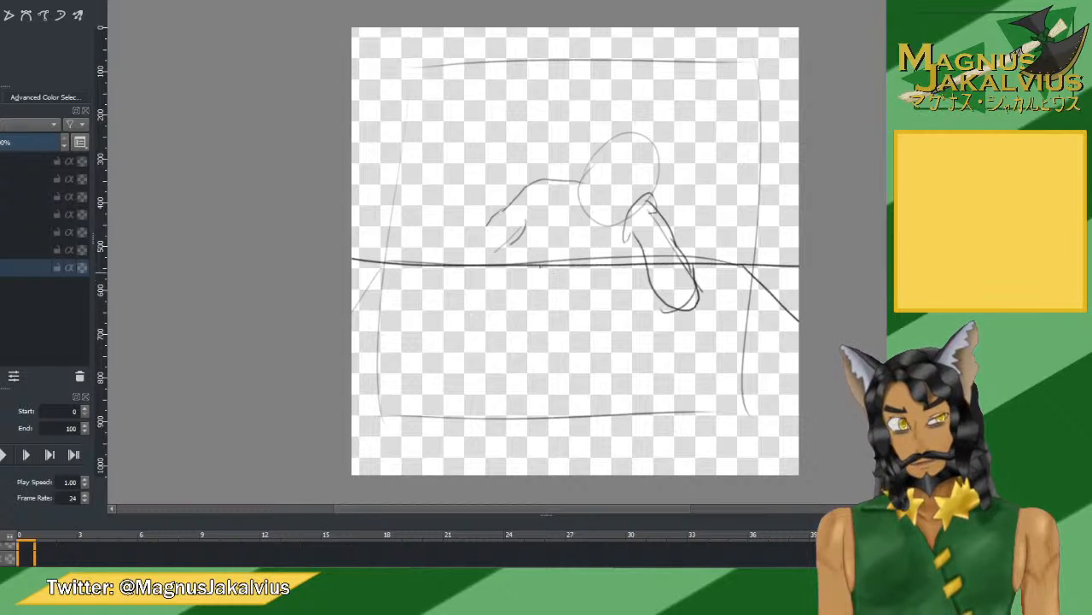
mouse_move(592, 227)
mouse_down()
mouse_move(618, 305)
mouse_move(658, 307)
mouse_move(654, 293)
mouse_up()
key(ctrl+t)
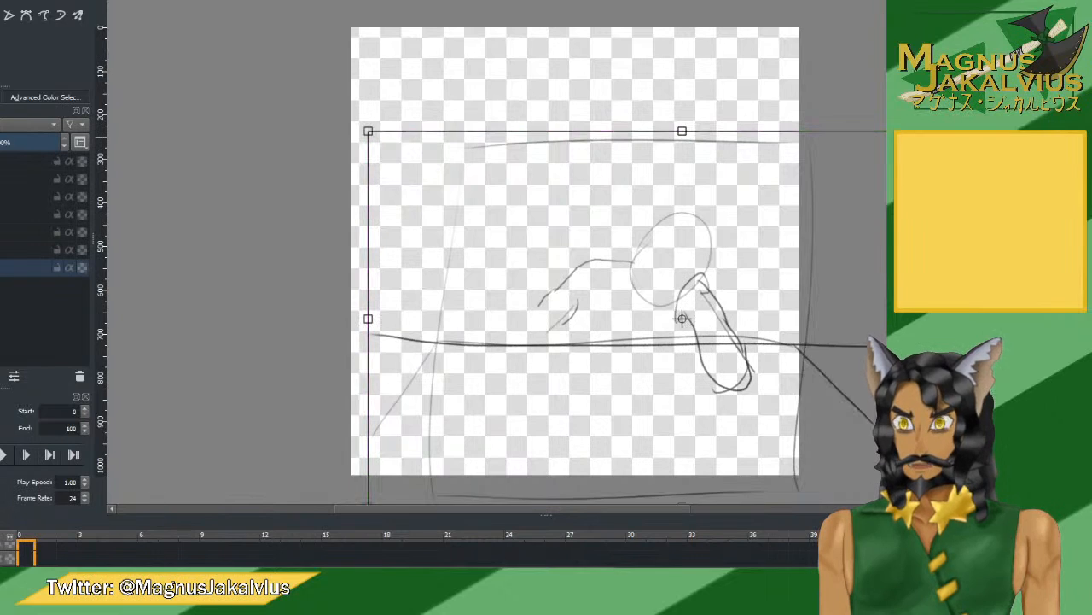
drag(368, 131, 298, 90)
key(Return)
key(ctrl+t)
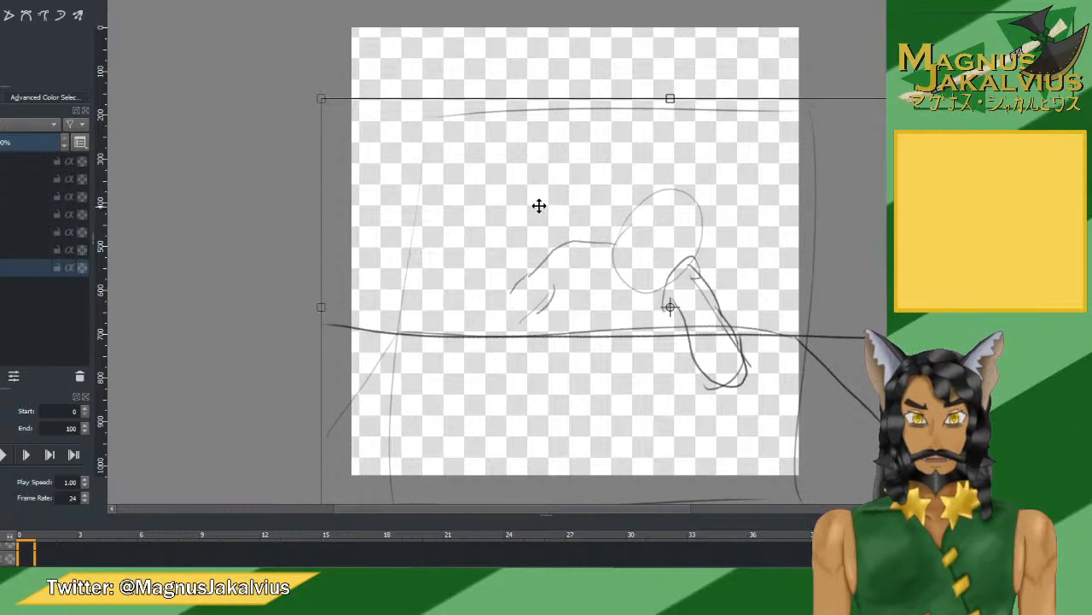
key(Return)
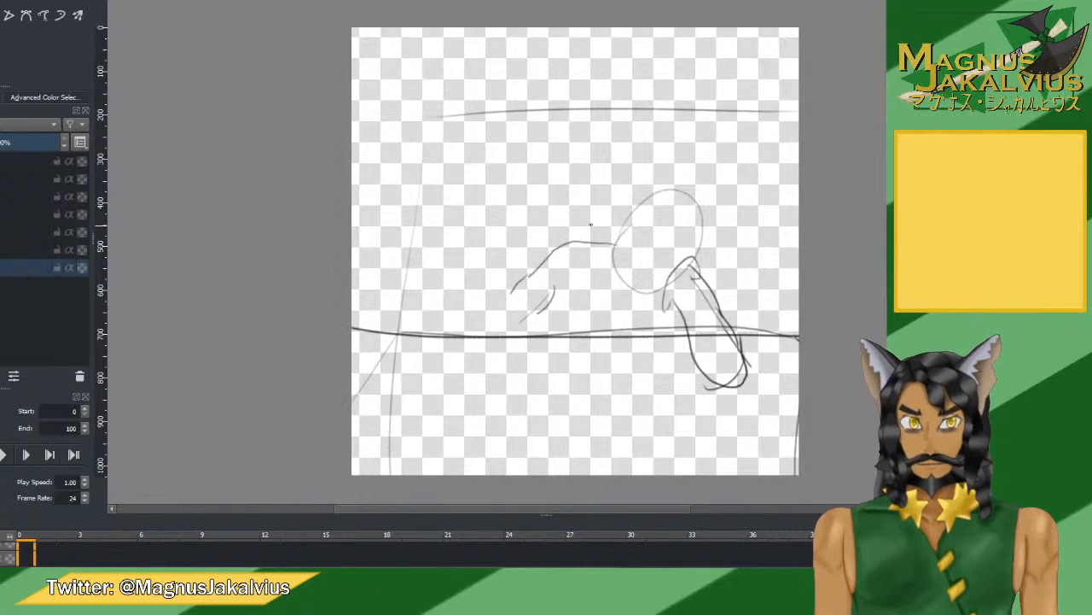
Sketch two pointed ears on the head and a raised left-hand forearm with its elbow below the table line.
mouse_move(649, 194)
mouse_down()
mouse_move(685, 149)
mouse_move(682, 190)
mouse_move(763, 198)
mouse_move(690, 253)
mouse_up()
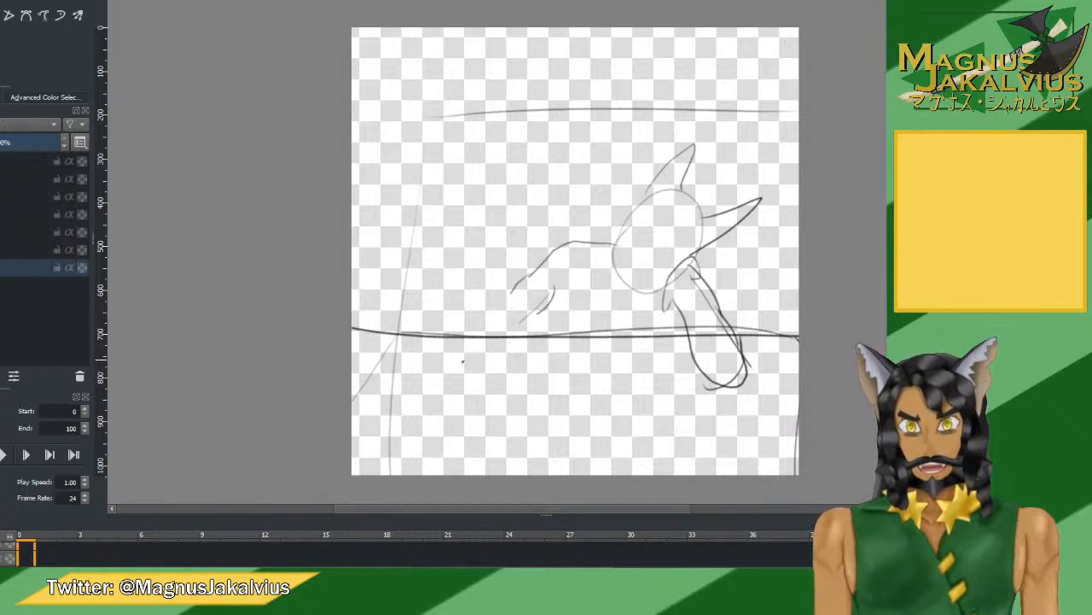
drag(459, 367, 501, 369)
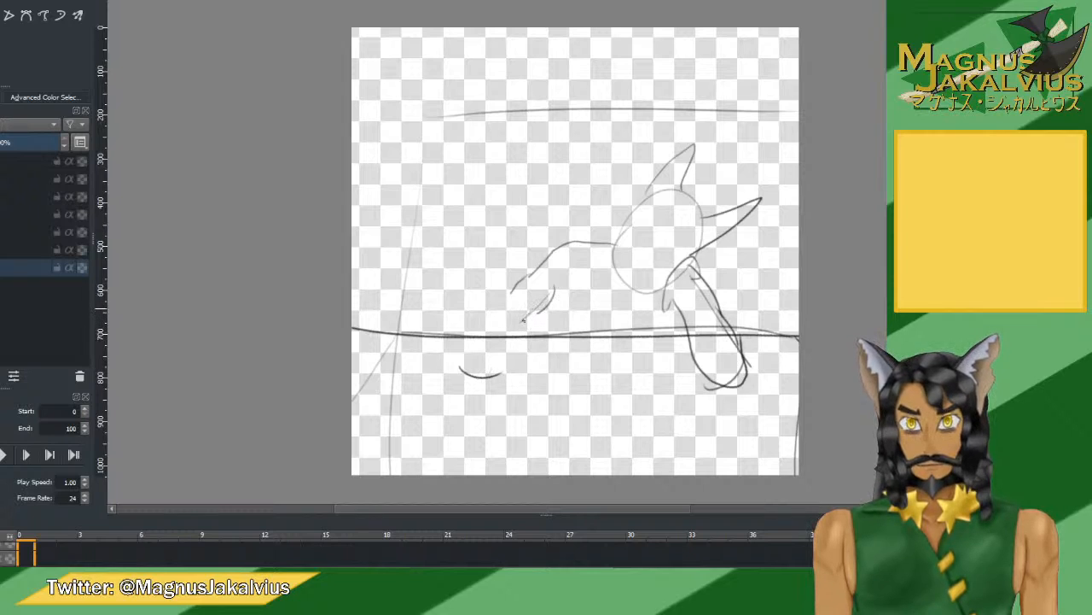
drag(523, 317, 501, 372)
mouse_move(510, 292)
mouse_down()
mouse_move(485, 329)
mouse_move(493, 314)
mouse_move(497, 345)
mouse_move(493, 253)
mouse_up()
key(ctrl+z)
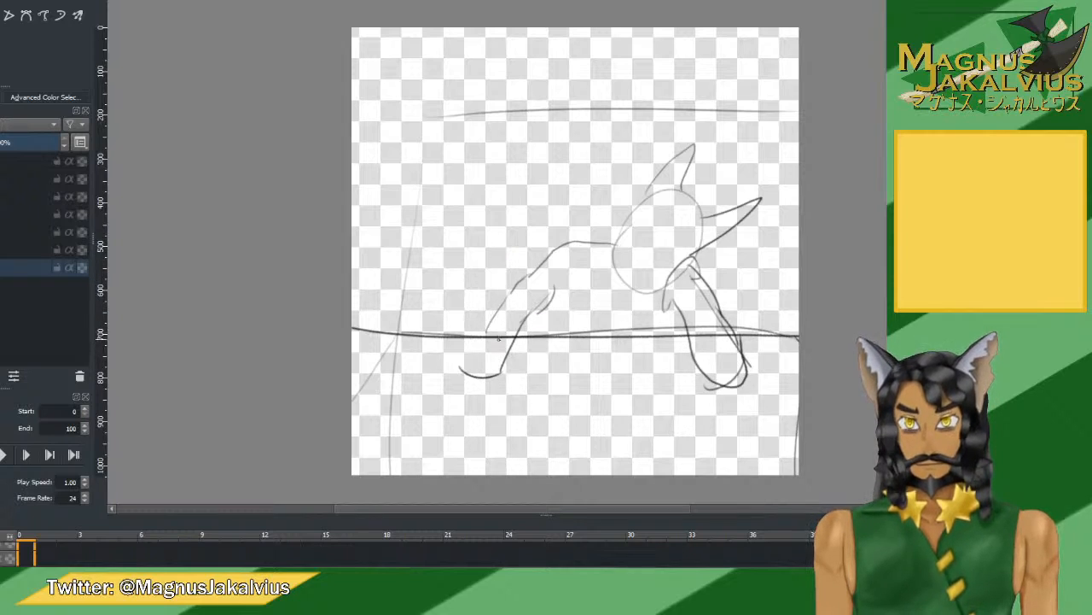
drag(488, 339, 492, 267)
drag(461, 367, 473, 280)
key(ctrl+z)
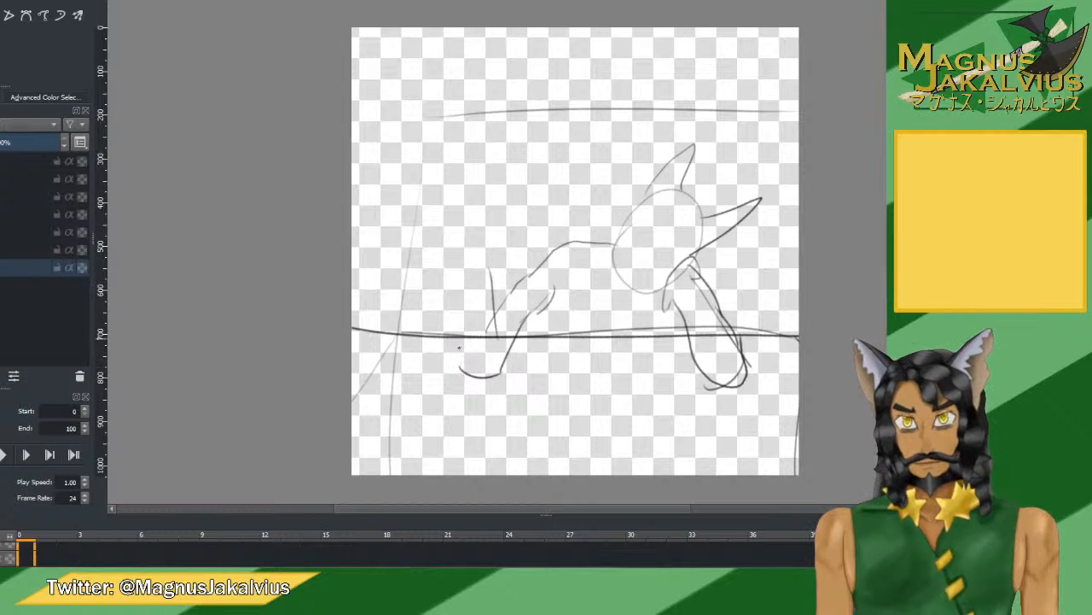
drag(459, 367, 456, 278)
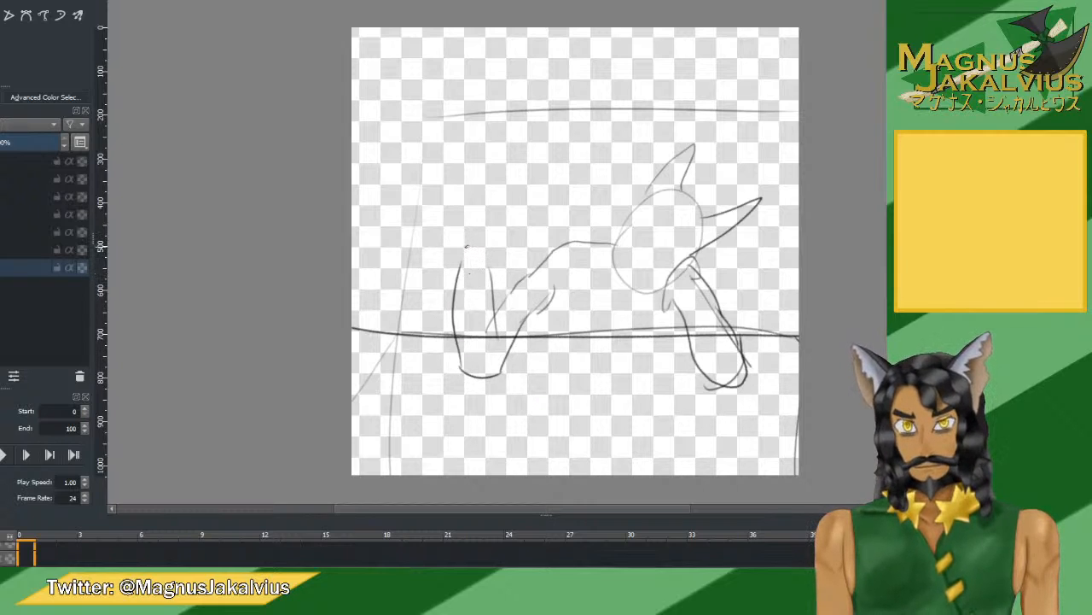
mouse_move(458, 260)
mouse_down()
mouse_move(461, 230)
mouse_move(478, 269)
mouse_move(460, 240)
mouse_move(461, 256)
mouse_up()
key(ctrl+z)
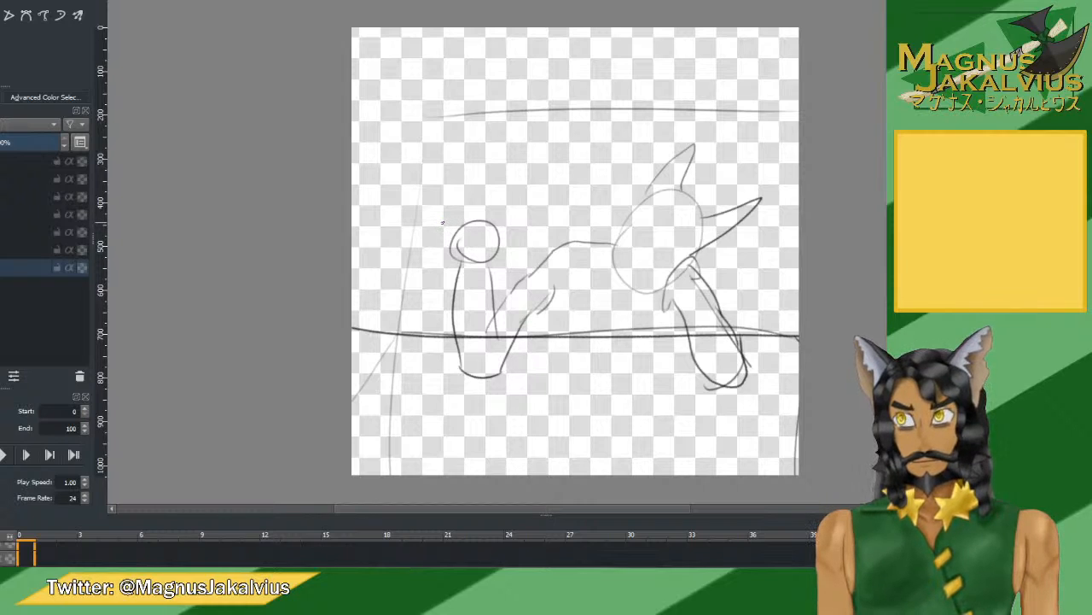
key(ctrl+z)
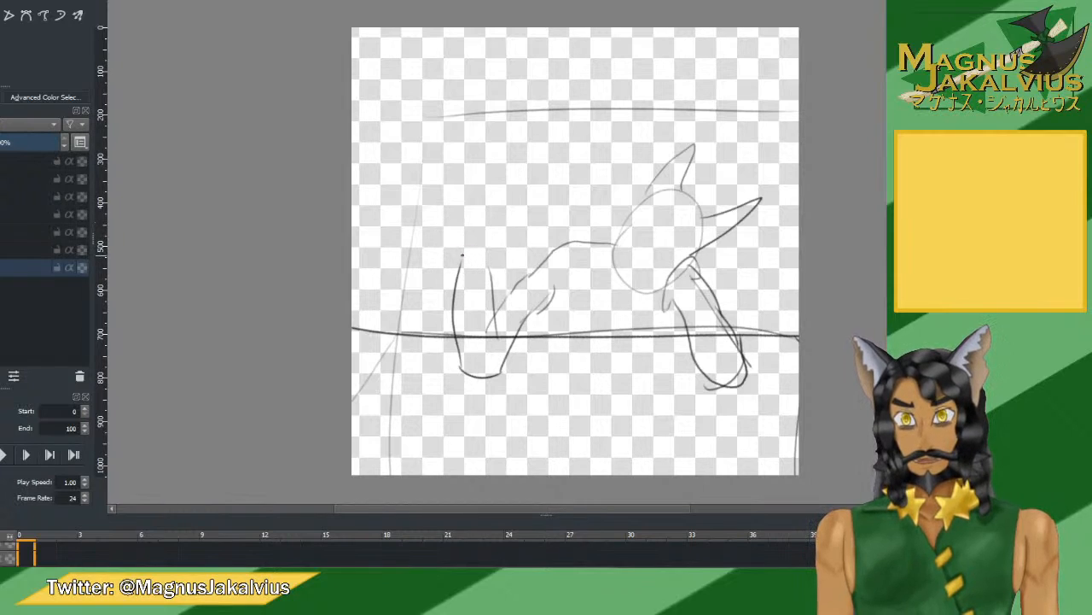
mouse_move(459, 258)
mouse_down()
mouse_move(458, 226)
mouse_move(468, 230)
mouse_move(470, 244)
mouse_move(441, 223)
mouse_move(459, 203)
mouse_move(507, 235)
mouse_move(478, 253)
mouse_up()
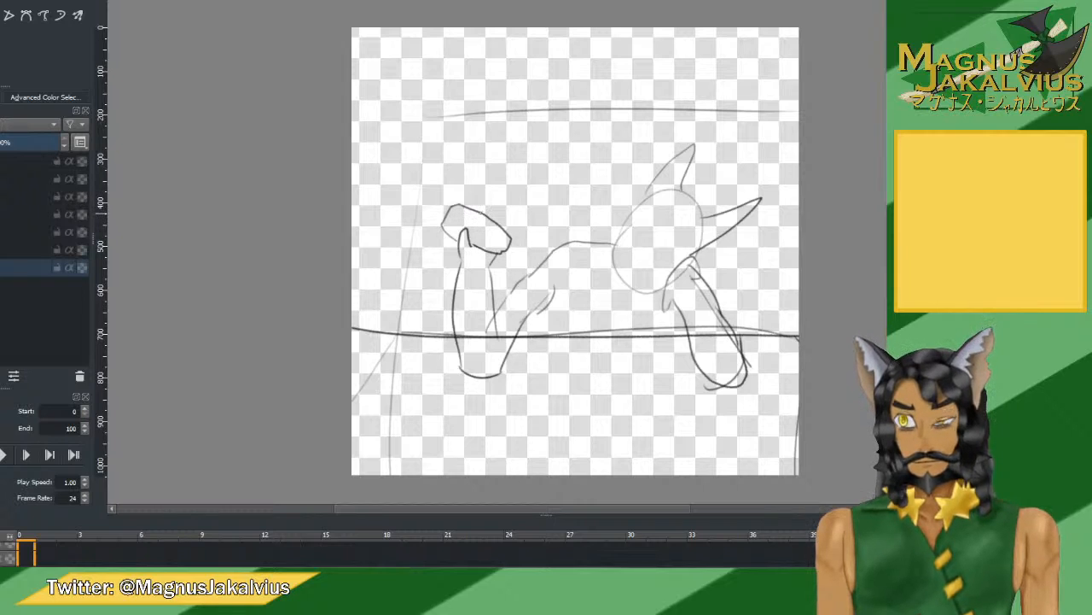
drag(475, 213, 478, 216)
key(ctrl+z)
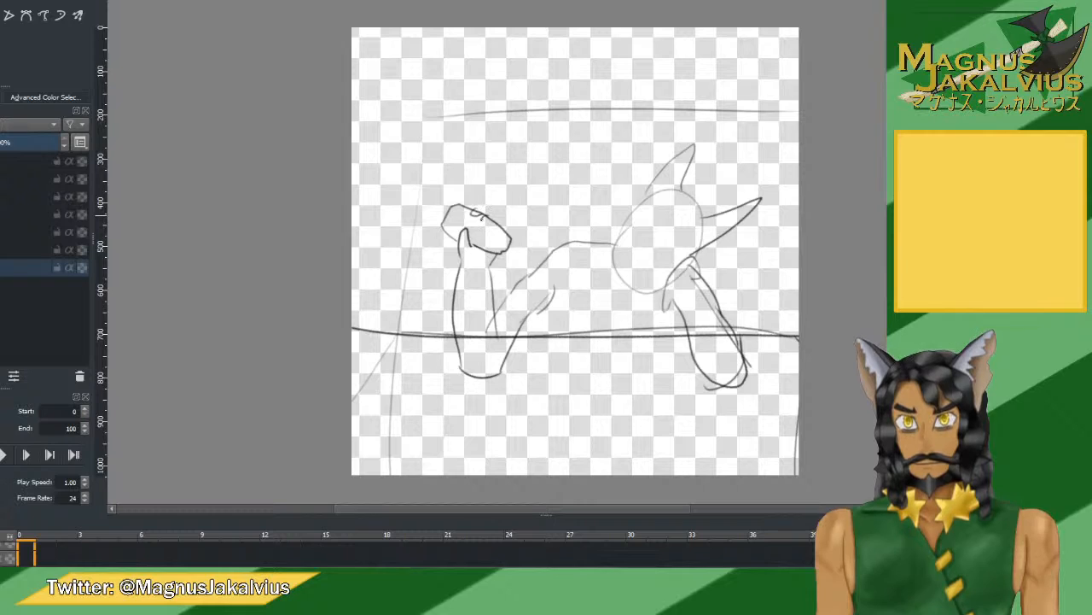
key(ctrl+z)
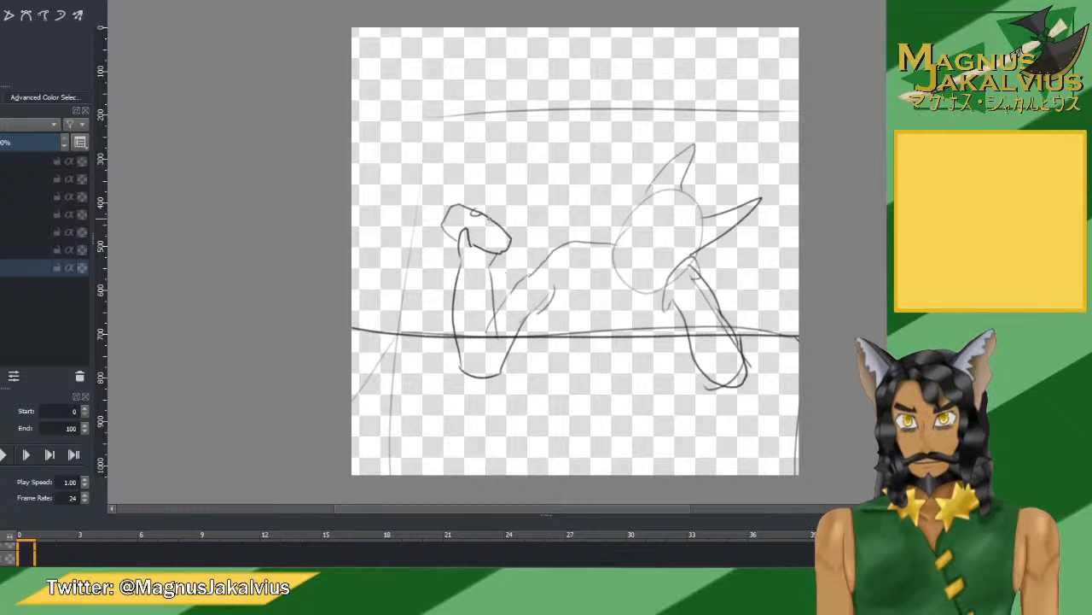
key(ctrl+z)
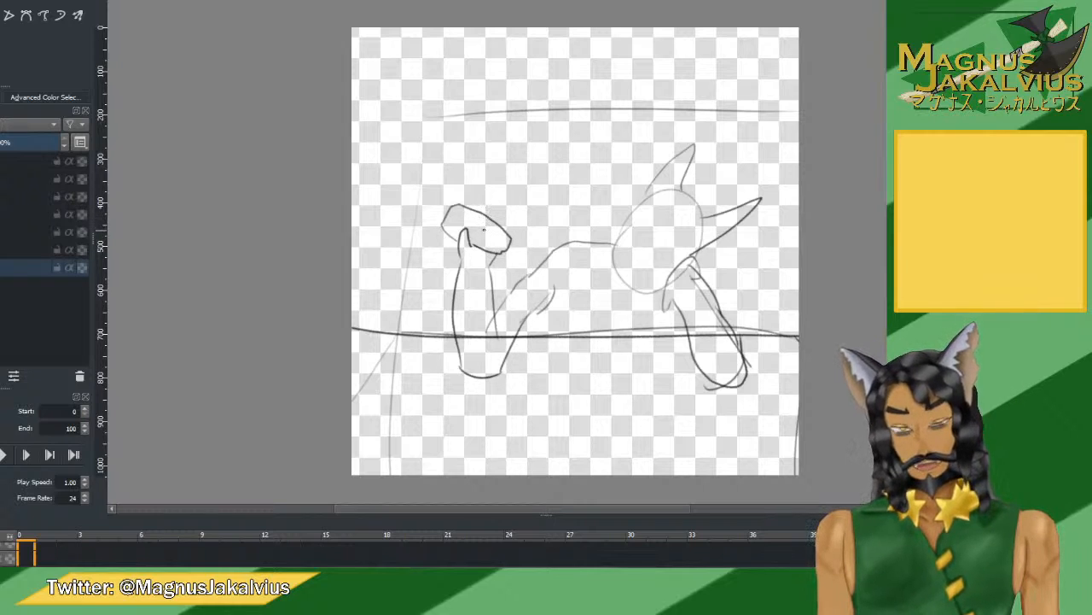
key(ctrl+z)
key(ctrl+z)
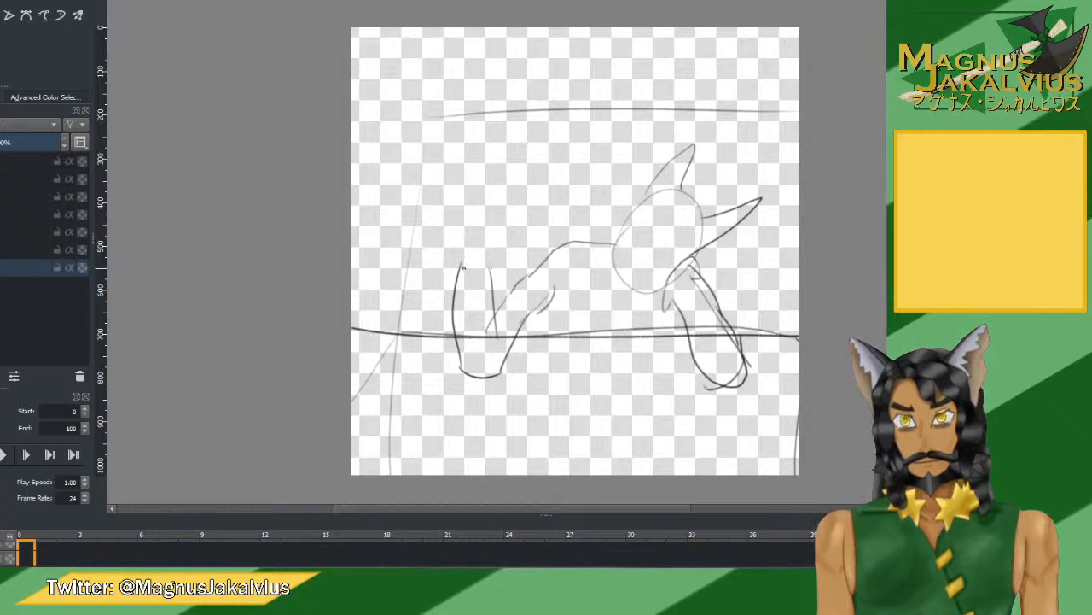
Shorten the upper end of the raised forearm's outer line and try a thumb and palm above the wrist.
drag(462, 261, 457, 276)
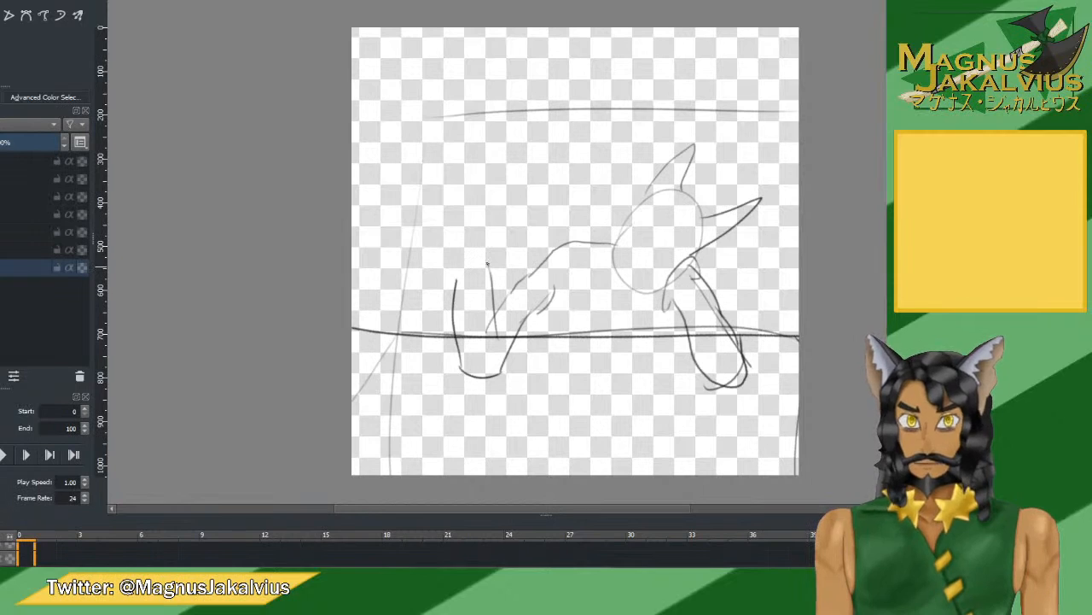
mouse_move(486, 266)
mouse_down()
mouse_move(490, 225)
mouse_move(478, 245)
mouse_up()
key(ctrl+z)
key(ctrl+z)
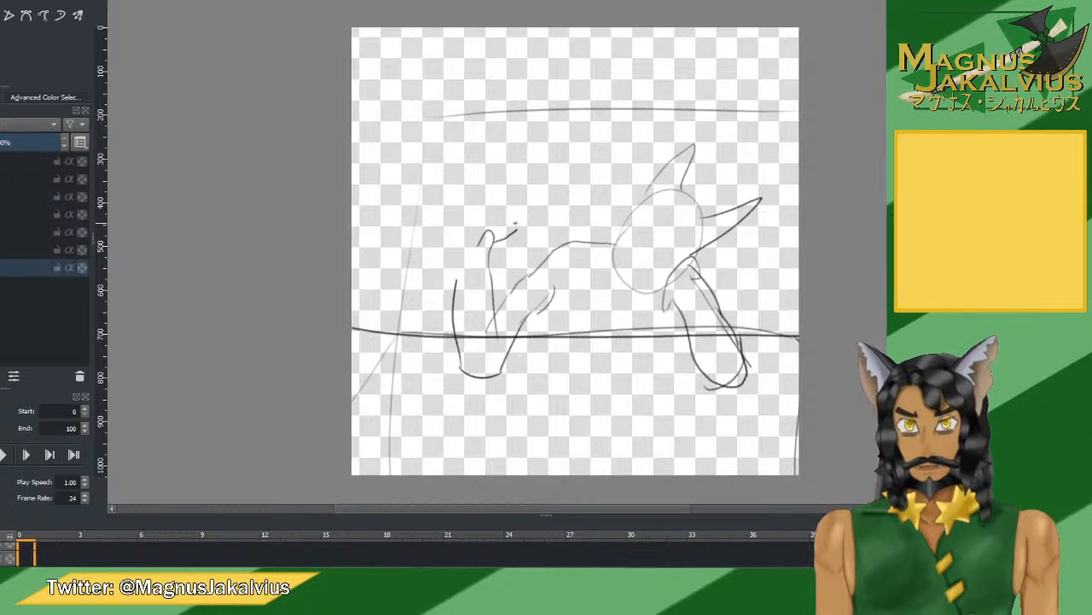
mouse_move(517, 227)
mouse_down()
mouse_move(505, 206)
mouse_move(486, 212)
mouse_move(454, 228)
mouse_move(463, 253)
mouse_up()
key(ctrl+z)
key(ctrl+z)
key(ctrl+z)
key(ctrl+z)
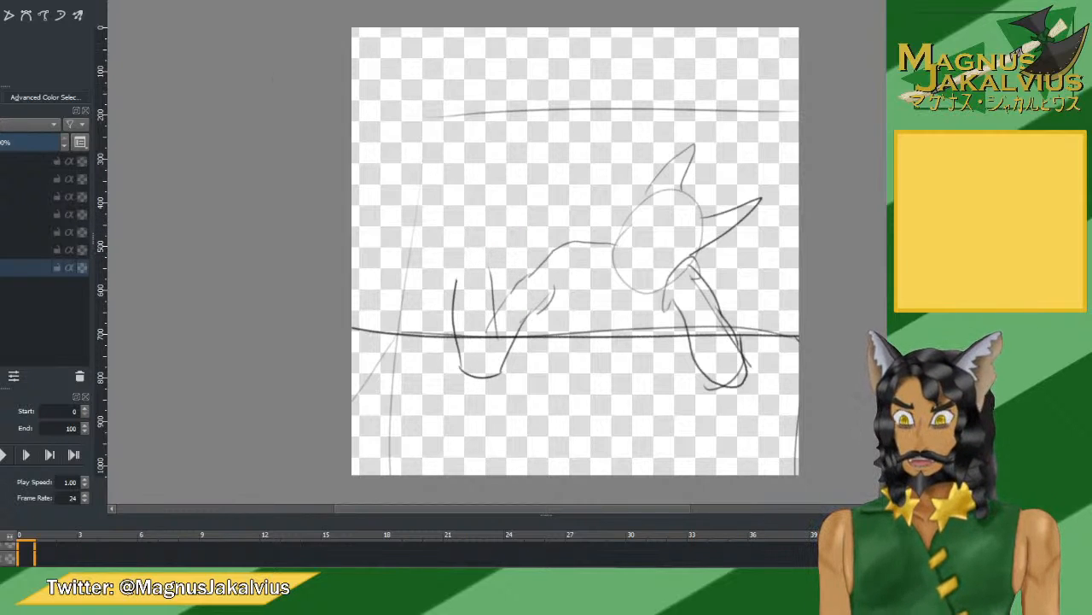
Sketch a bent thumb above the raised forearm's inner line, with the short end edge of a tilted object beside it.
mouse_move(491, 268)
mouse_down()
mouse_move(479, 246)
mouse_move(508, 228)
mouse_move(458, 227)
mouse_move(443, 245)
mouse_move(446, 265)
mouse_up()
key(ctrl+z)
key(ctrl+z)
key(ctrl+z)
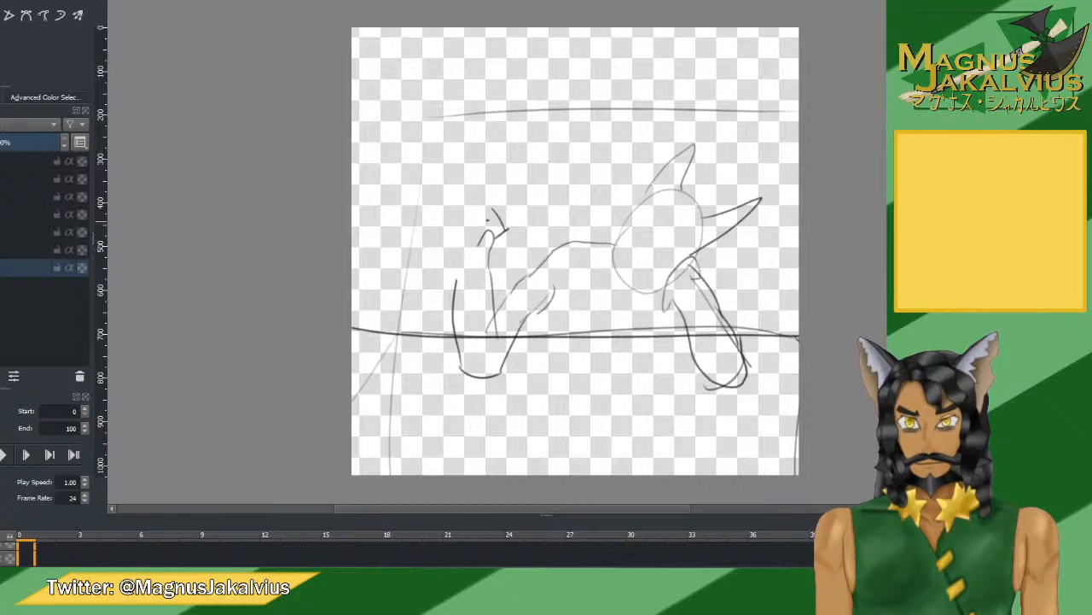
key(ctrl+z)
Sketch a tilted rectangular can outline extending from the thumb to just above the forearm's outer line.
mouse_move(486, 205)
mouse_down()
mouse_move(504, 231)
mouse_move(445, 243)
mouse_move(434, 255)
mouse_move(445, 274)
mouse_up()
key(ctrl+z)
key(ctrl+z)
key(ctrl+z)
key(ctrl+z)
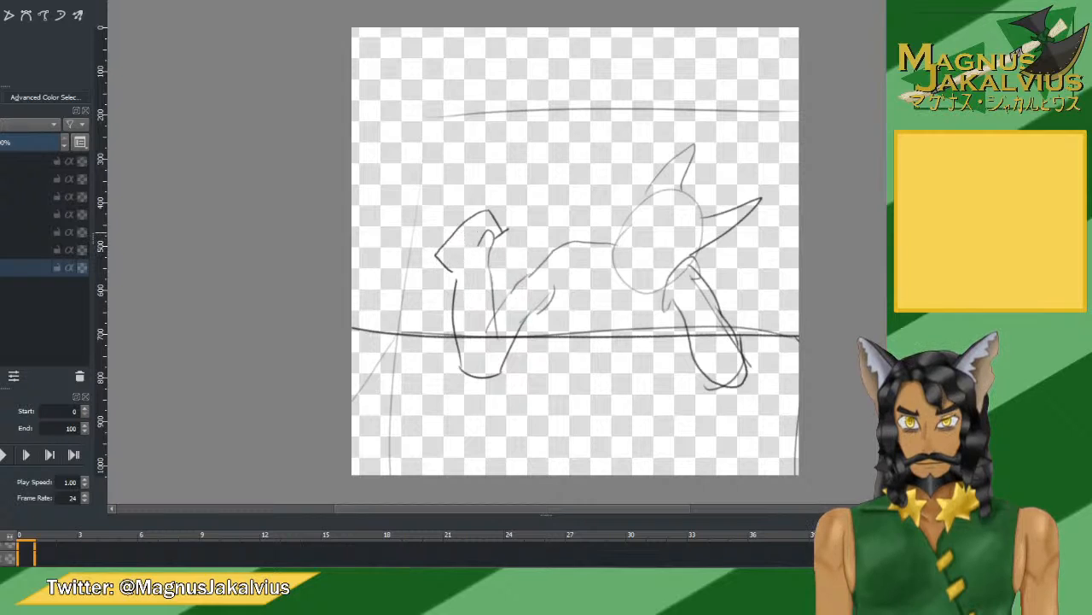
key(ctrl+z)
mouse_move(487, 211)
mouse_down()
mouse_move(426, 242)
mouse_move(474, 245)
mouse_move(464, 254)
mouse_move(429, 243)
mouse_move(438, 271)
mouse_up()
key(ctrl+z)
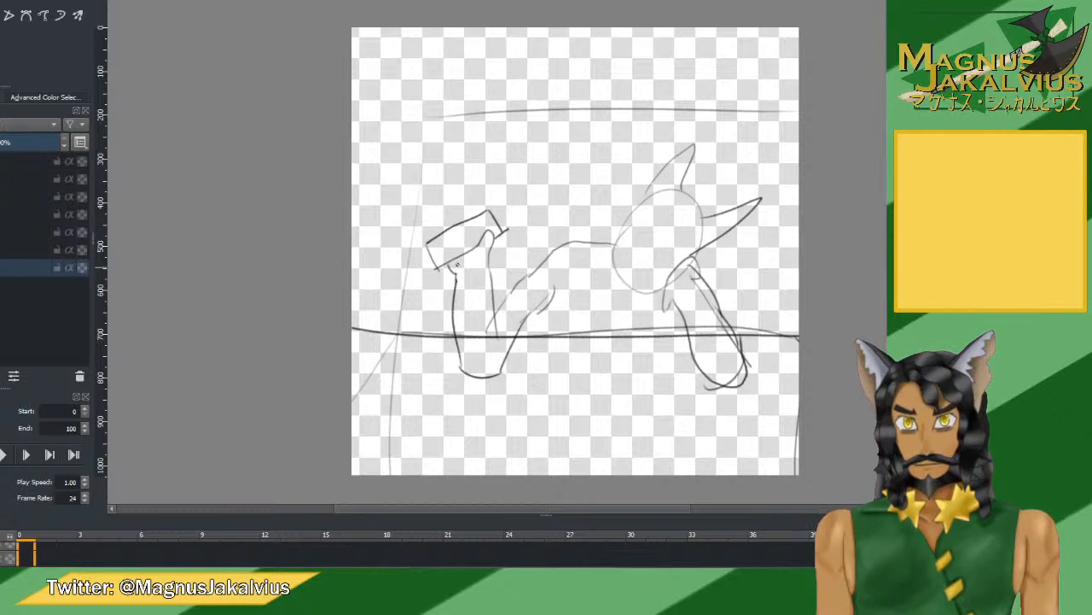
Remove the trial wrist strokes beneath the can and strengthen the thumb's outline where it grips the can.
key(ctrl+z)
key(ctrl+z)
drag(460, 260, 456, 285)
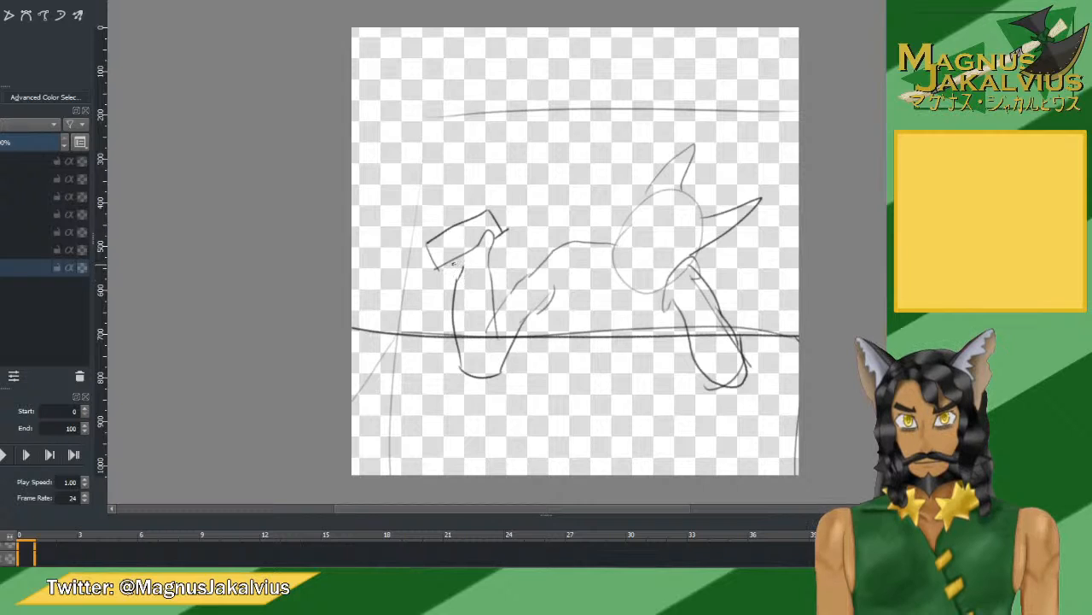
key(ctrl+z)
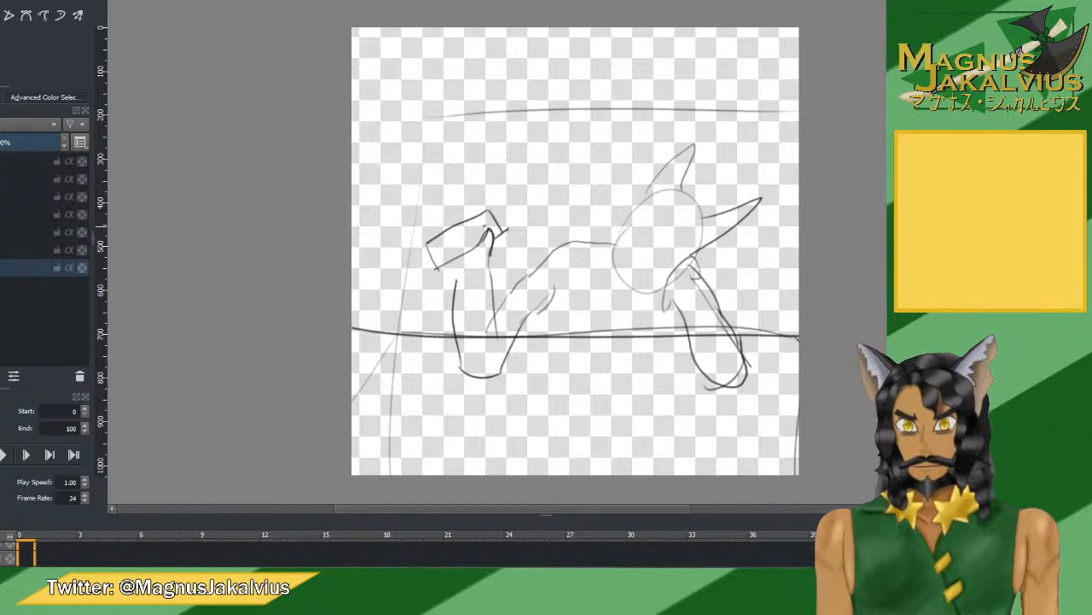
mouse_move(484, 246)
mouse_down()
mouse_move(493, 230)
mouse_move(490, 255)
mouse_up()
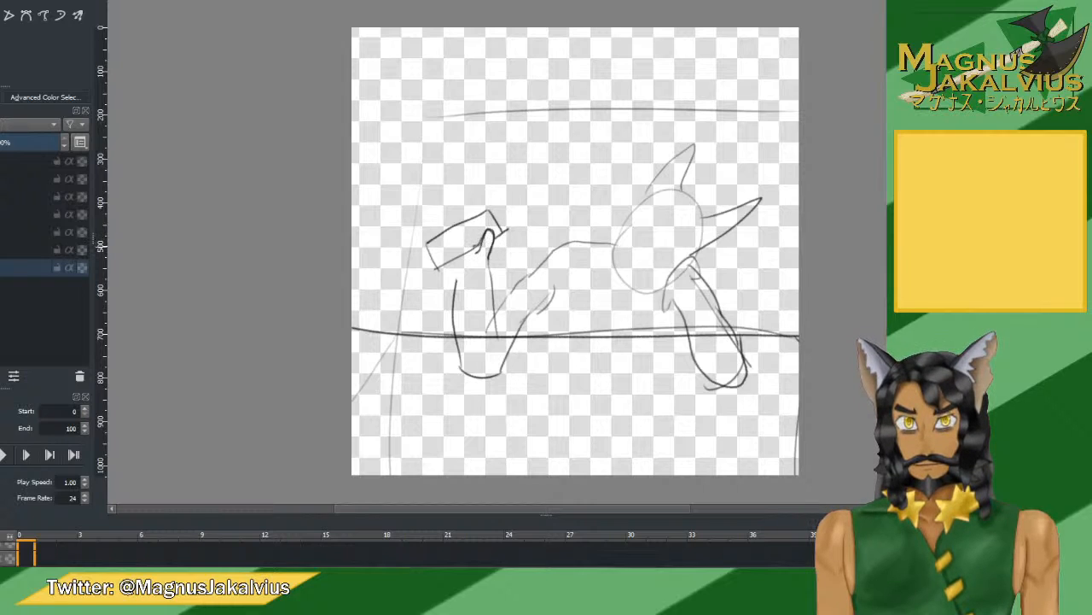
Redraw the forearm's outer edge down to the elbow and detail the held can with curled fingers and the word "Soda".
mouse_move(447, 262)
mouse_down()
mouse_move(461, 273)
mouse_move(459, 379)
mouse_up()
key(ctrl+z)
drag(464, 277, 460, 367)
key(ctrl+z)
drag(459, 276, 460, 376)
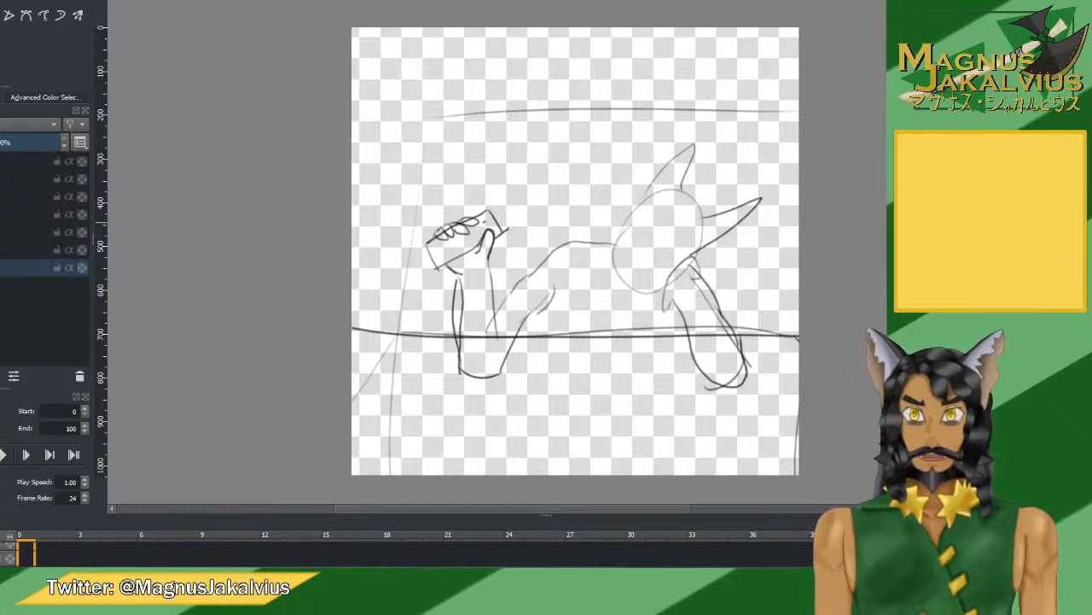
drag(446, 253, 478, 241)
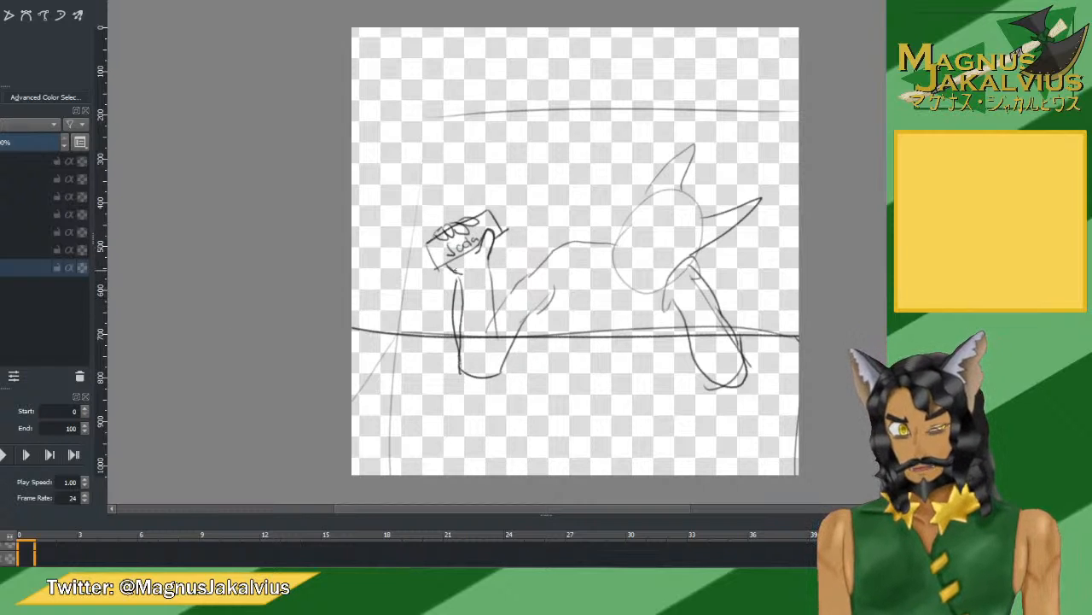
Activate the layer above the sketch layer and make a freehand selection around the raised forearm and soda can.
click(26, 250)
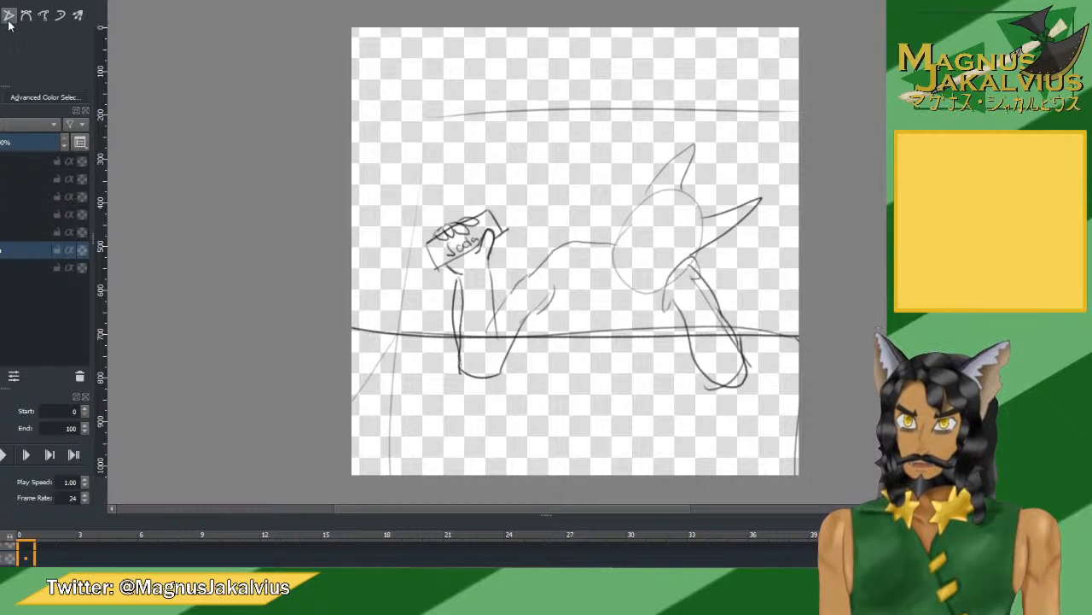
drag(1, 86, 3, 104)
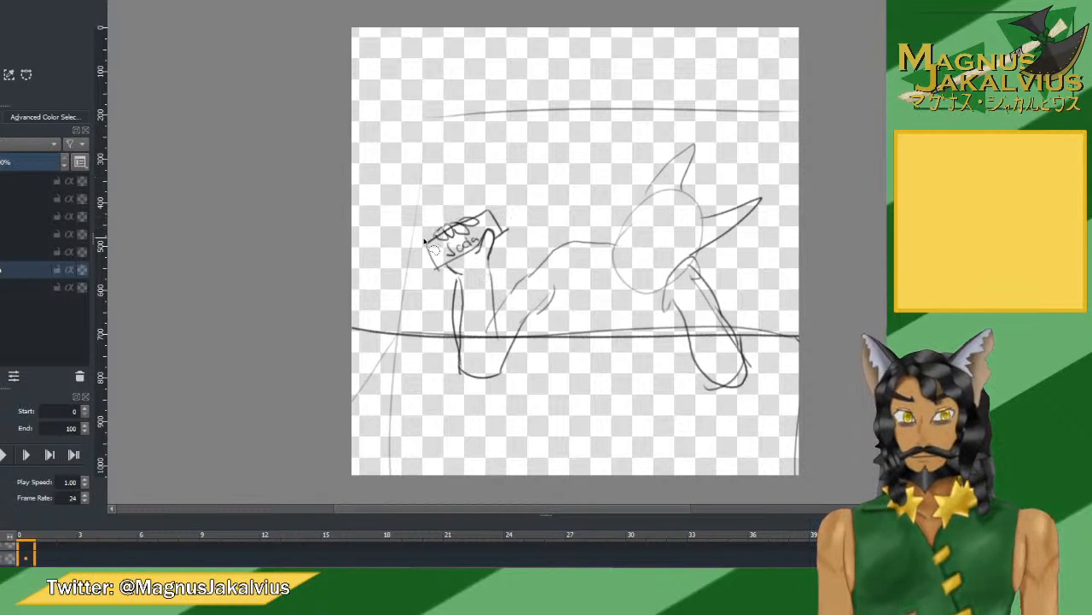
mouse_move(406, 248)
mouse_down()
mouse_move(487, 187)
mouse_move(561, 243)
mouse_move(553, 324)
mouse_move(497, 383)
mouse_move(400, 278)
mouse_move(408, 243)
mouse_up()
key(ctrl+z)
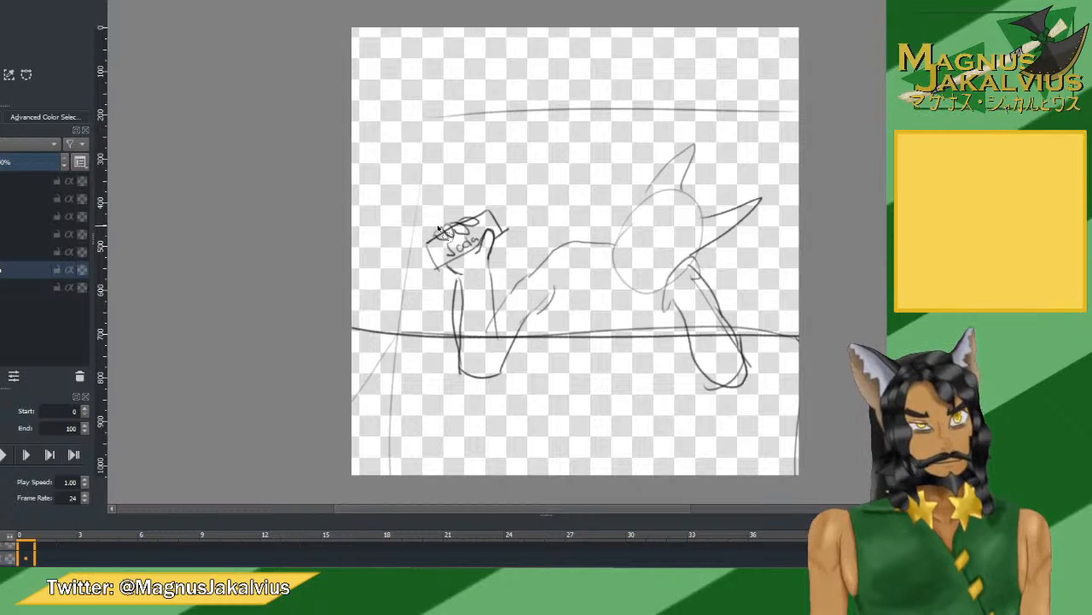
mouse_move(396, 271)
mouse_down()
mouse_move(439, 188)
mouse_move(509, 220)
mouse_move(519, 260)
mouse_move(502, 323)
mouse_move(512, 375)
mouse_up()
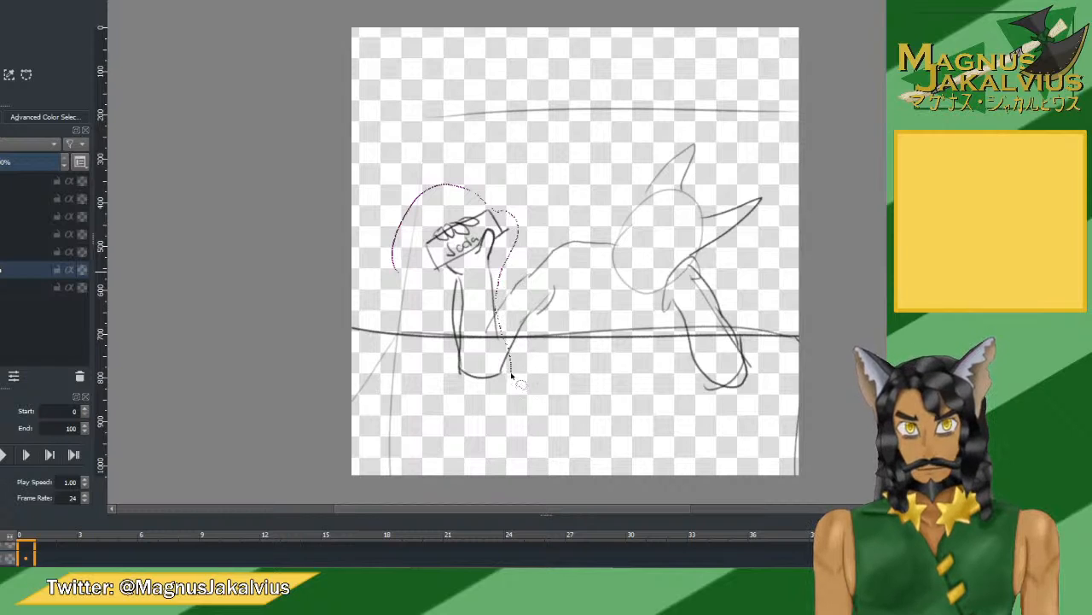
drag(395, 259, 395, 261)
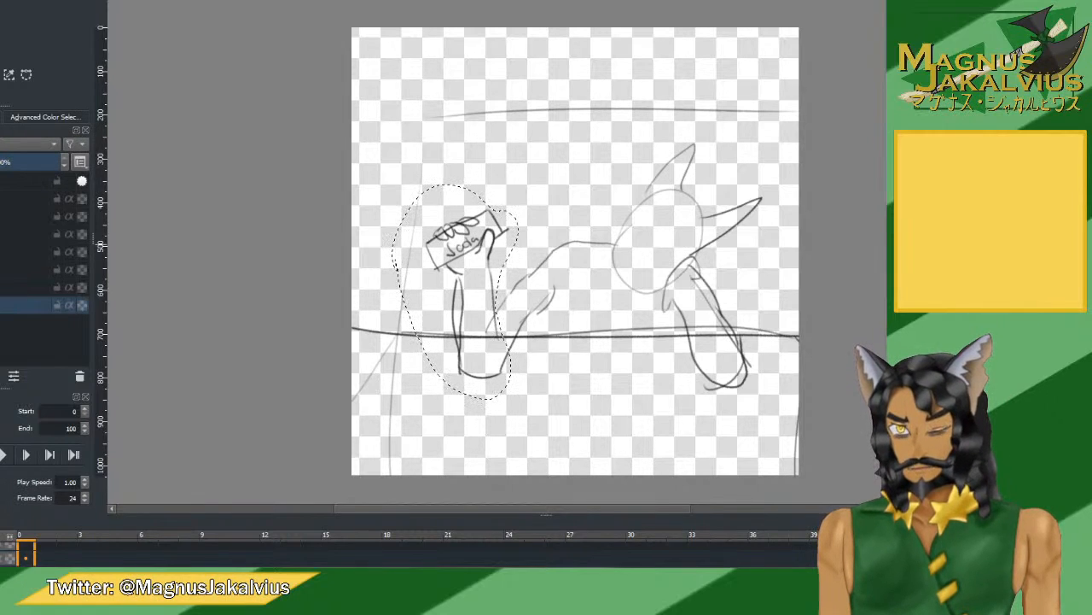
click(26, 305)
key(Delete)
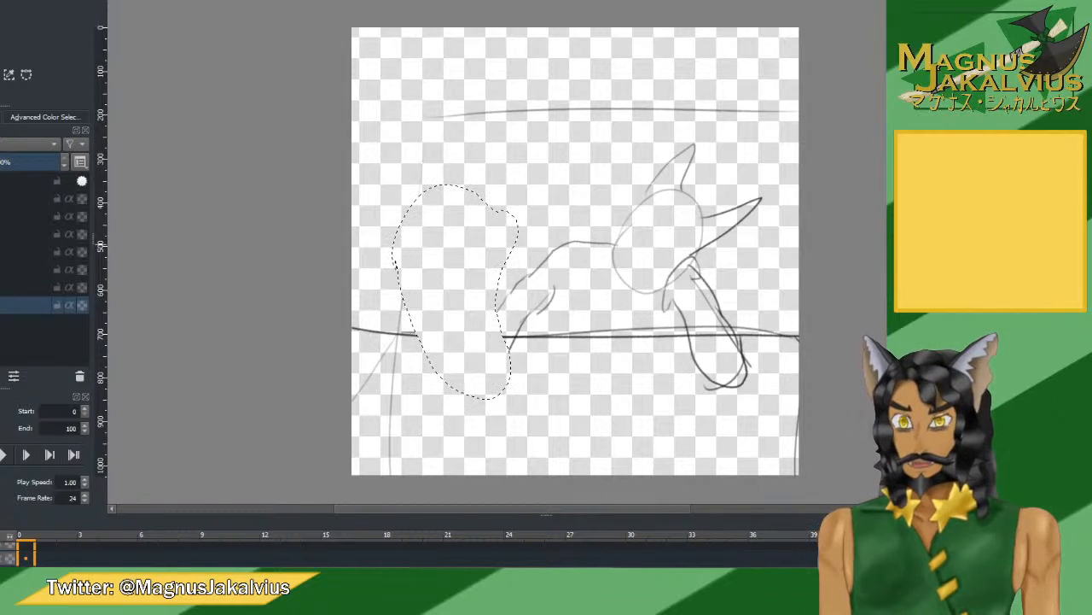
click(2, 289)
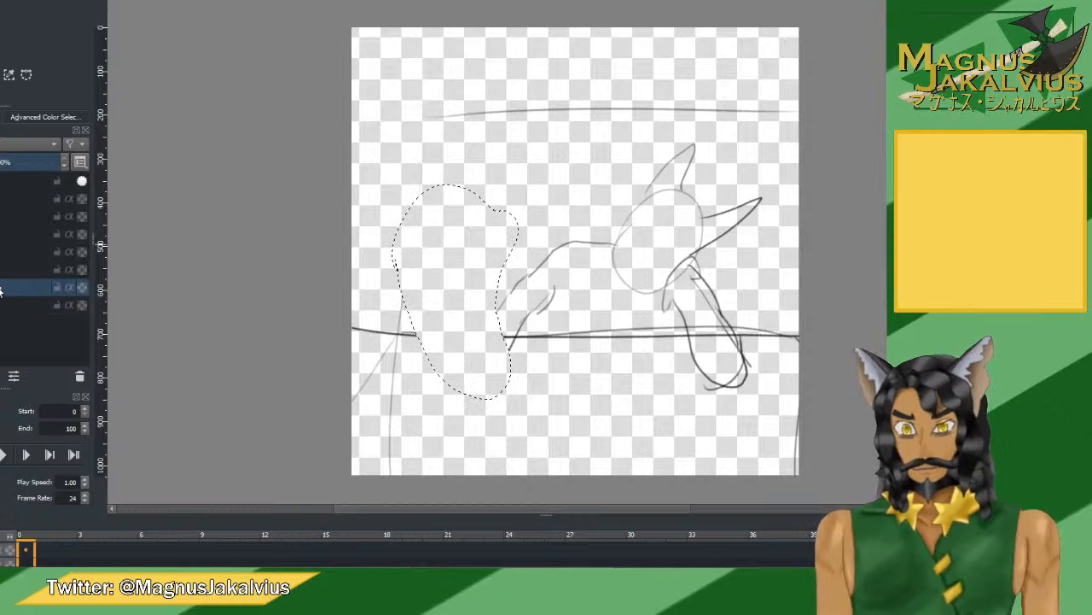
click(2, 305)
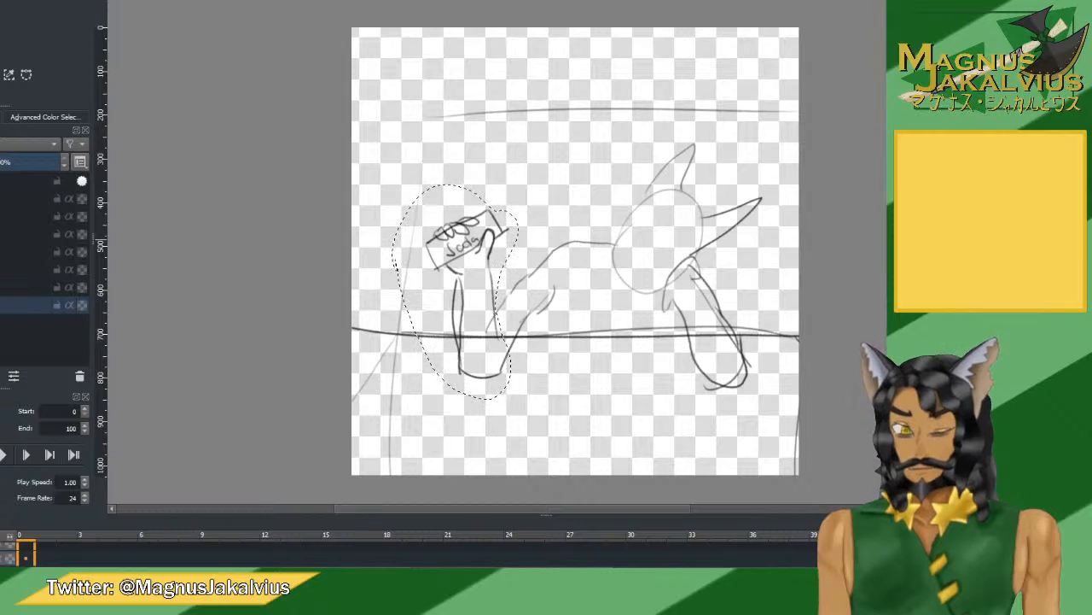
Move the selected forearm and soda can from the sketch onto a separate layer, and rename that layer.
key(Delete)
key(ctrl+z)
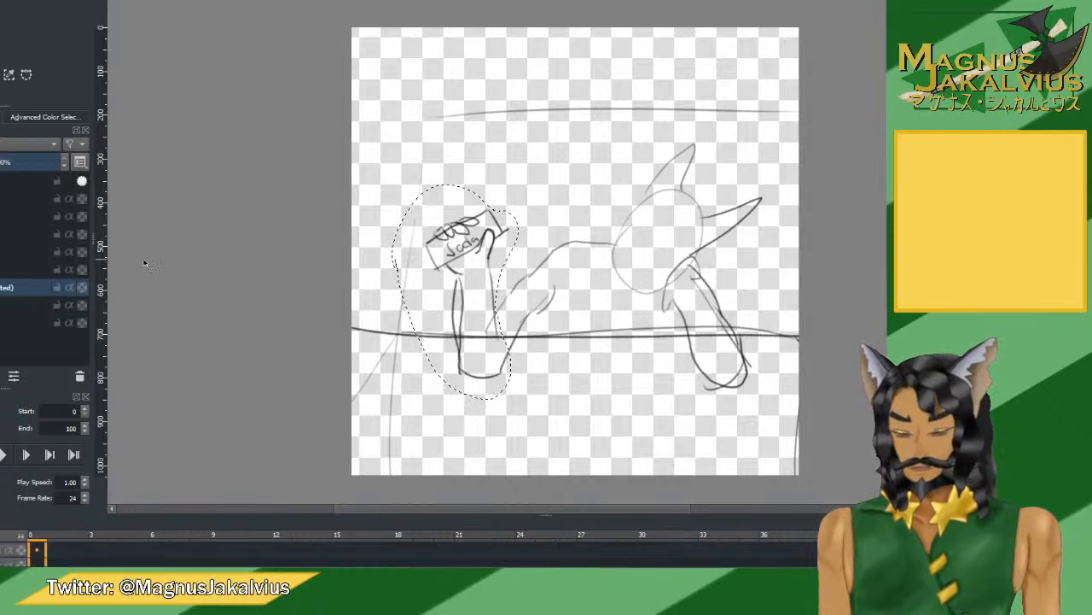
click(3, 304)
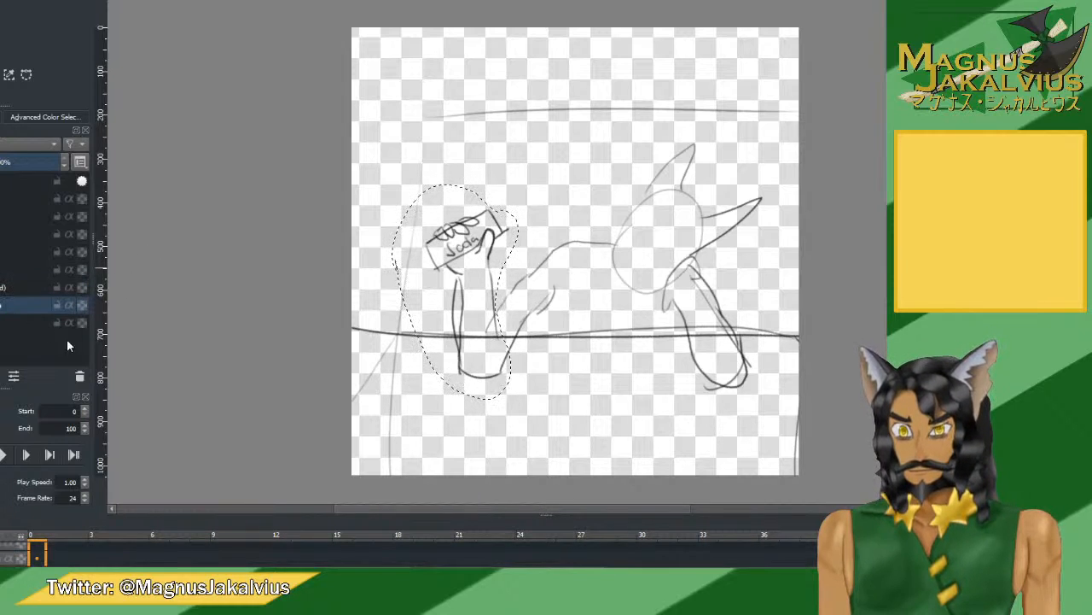
double_click(3, 288)
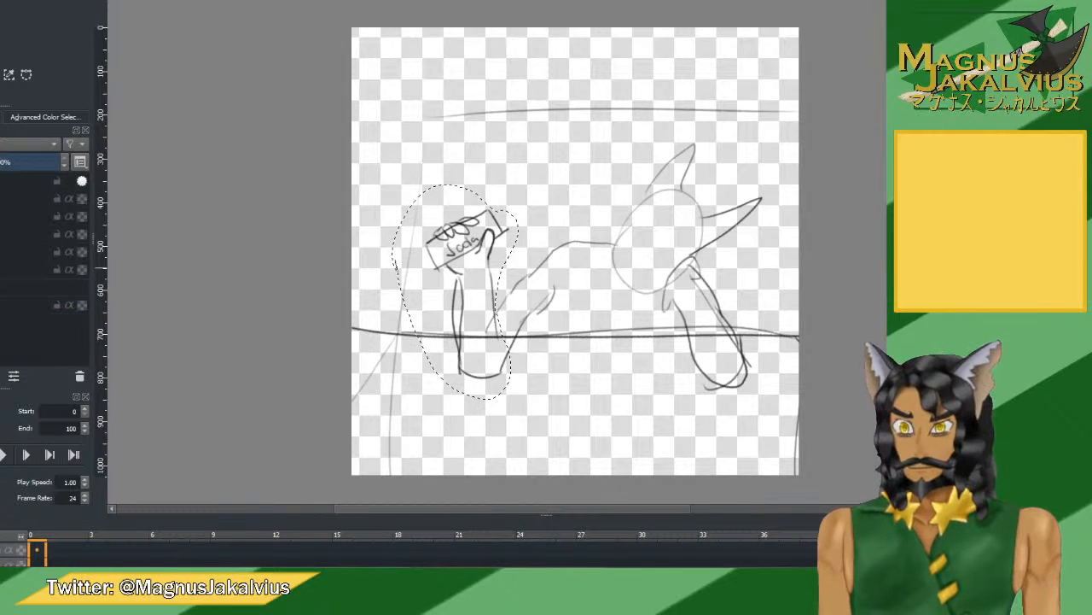
key(Return)
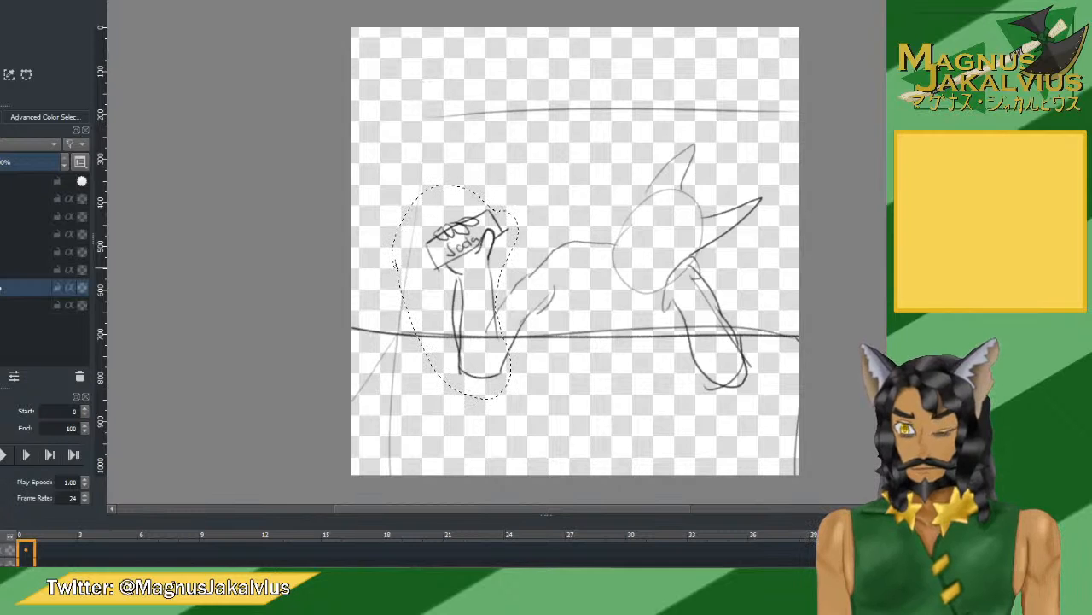
Keep the forearm drawing in a keyframe at frame 0 of its layer and clear the freehand selection.
click(27, 553)
key(Delete)
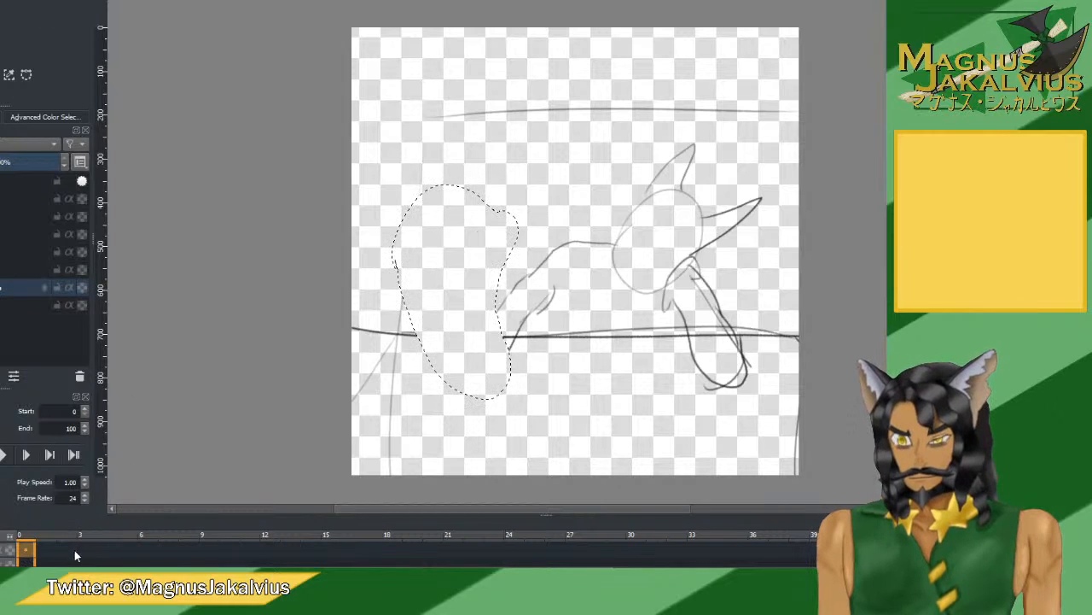
click(53, 555)
click(40, 553)
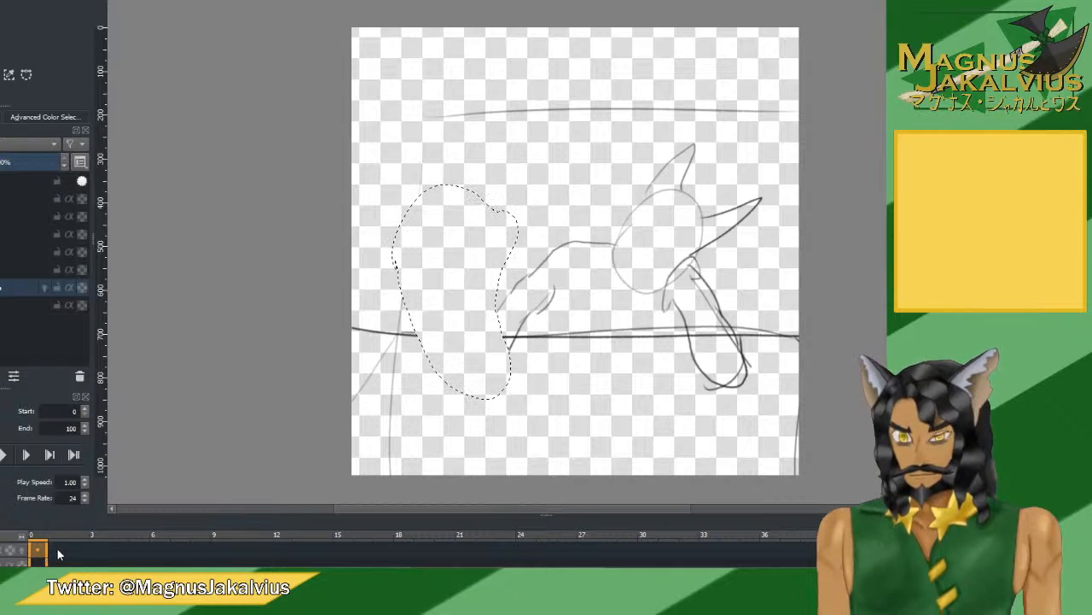
key(ctrl+z)
click(57, 552)
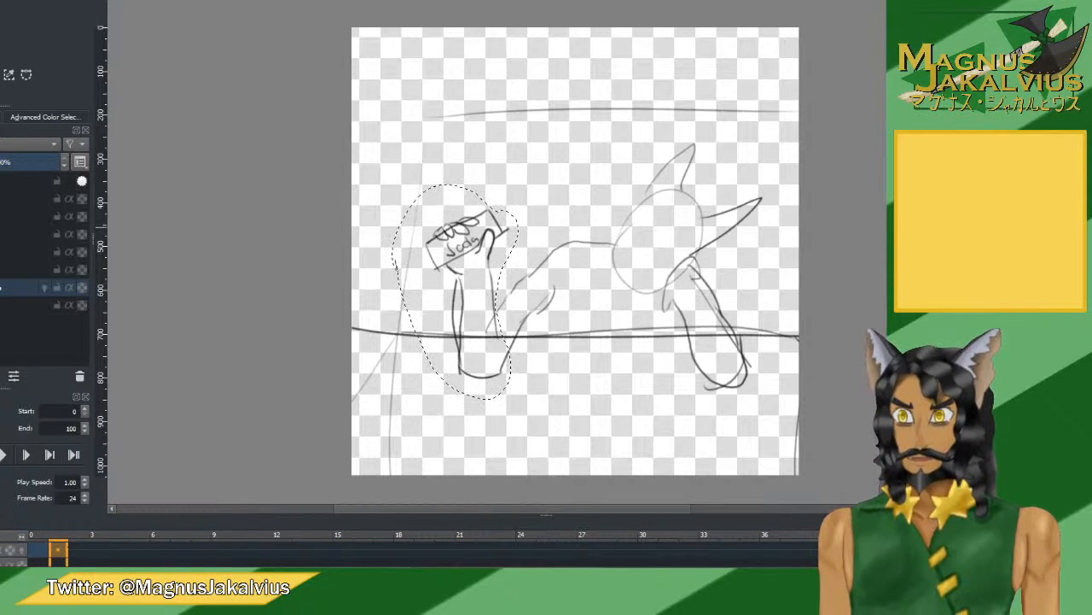
key(ctrl+shift+a)
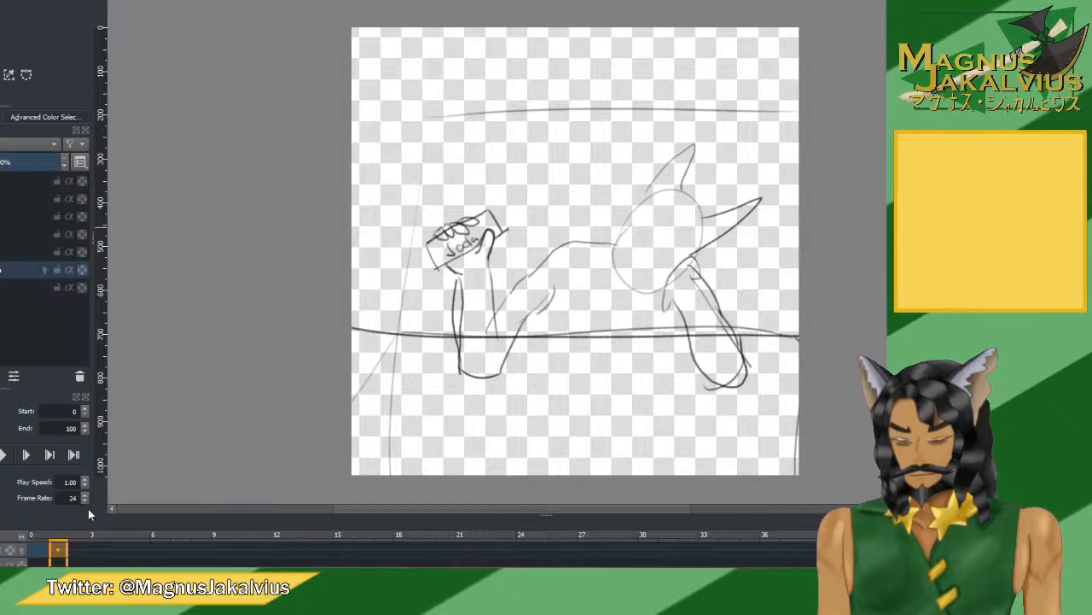
Add blank frames to the forearm layer from frame 1 through frame 14, and return to frame 0.
click(72, 553)
click(73, 553)
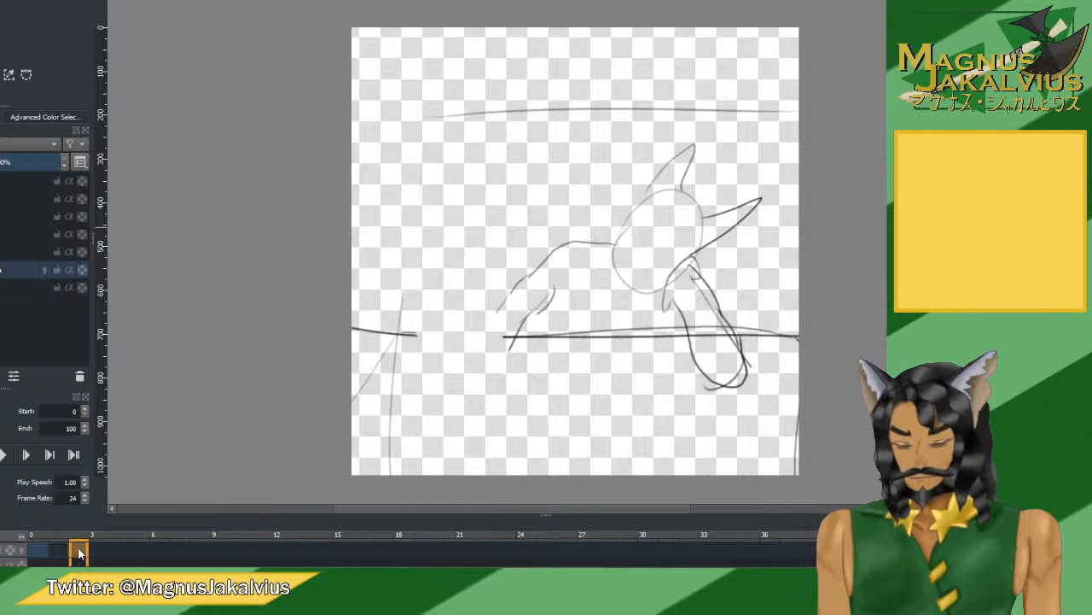
click(99, 553)
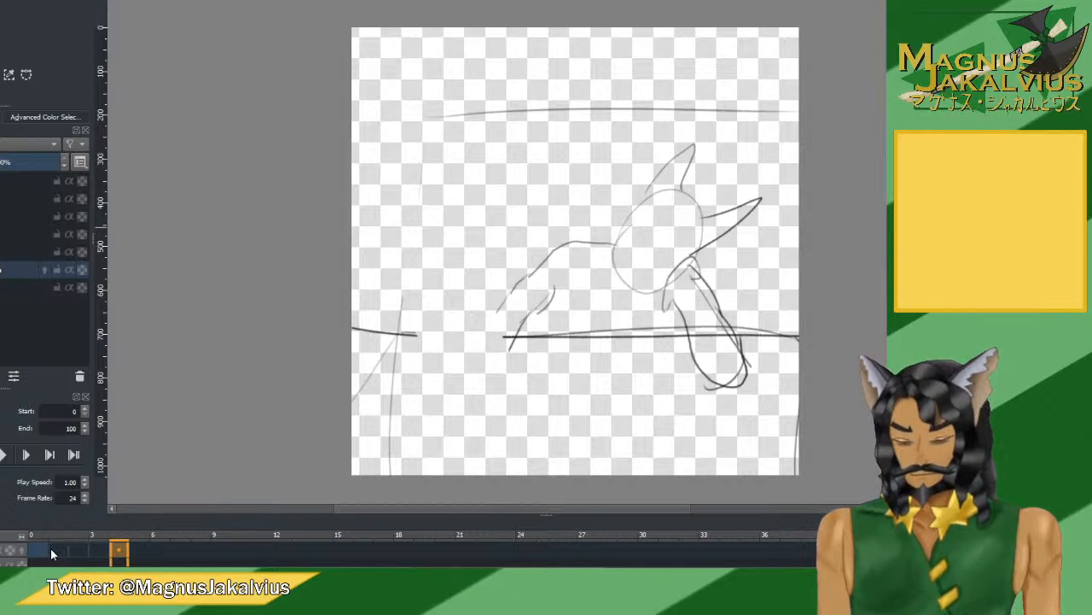
click(38, 553)
click(58, 553)
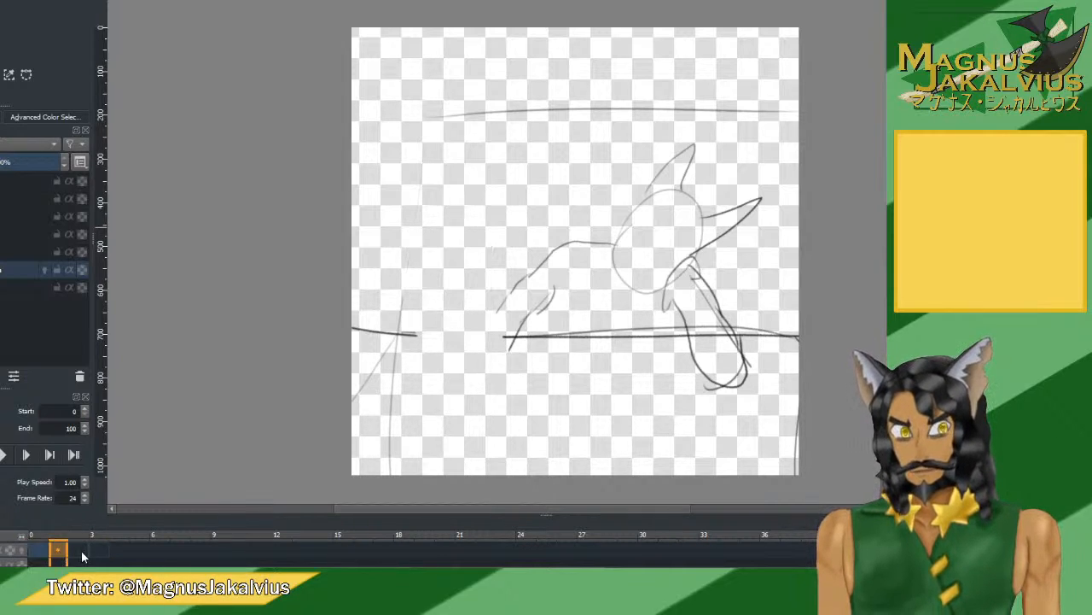
click(79, 554)
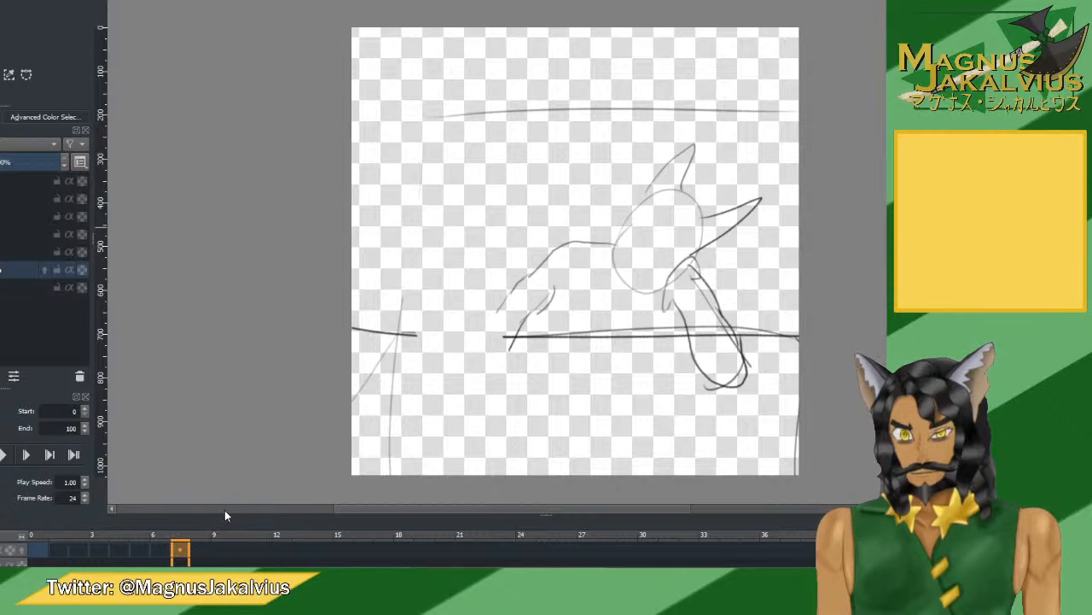
click(223, 550)
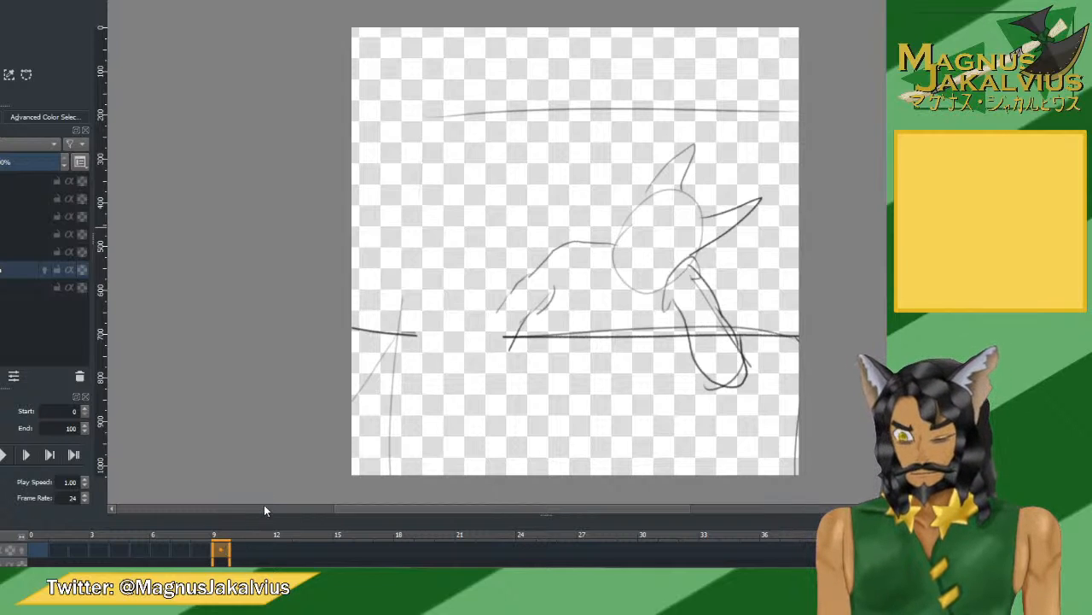
click(242, 555)
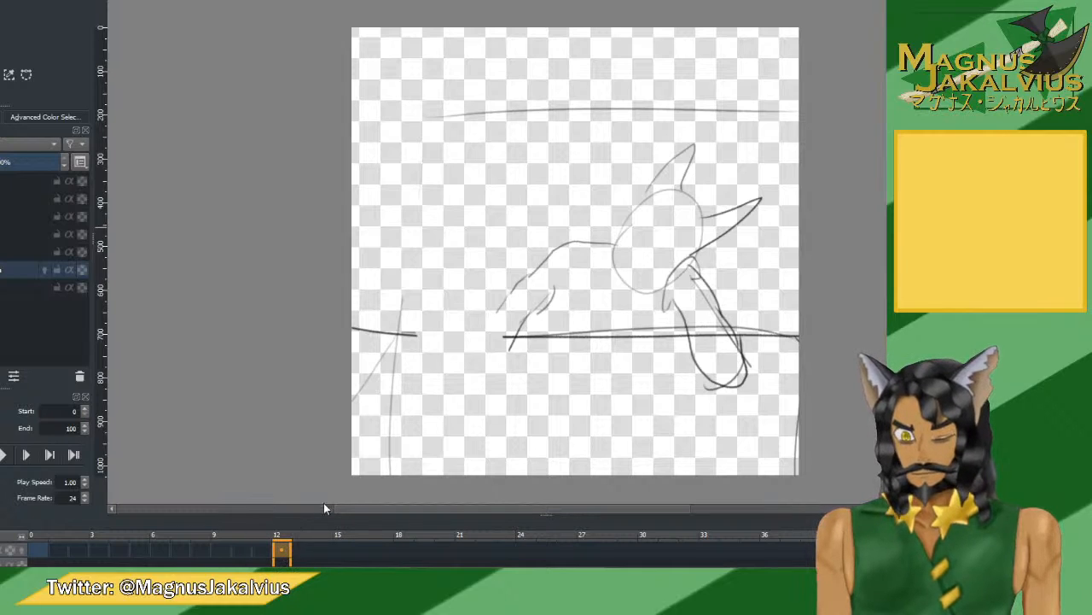
click(302, 550)
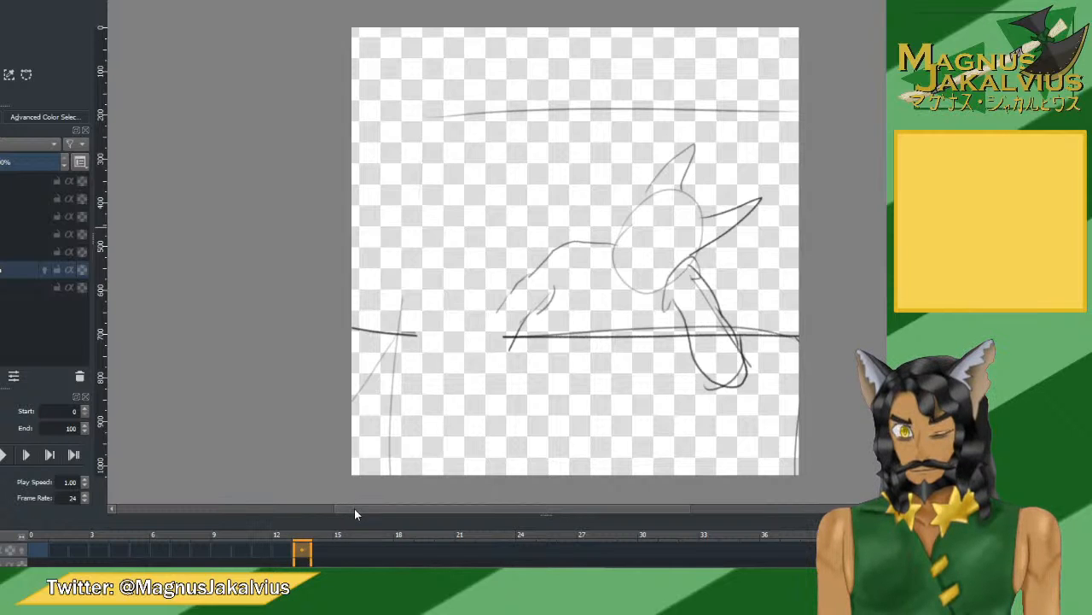
click(323, 550)
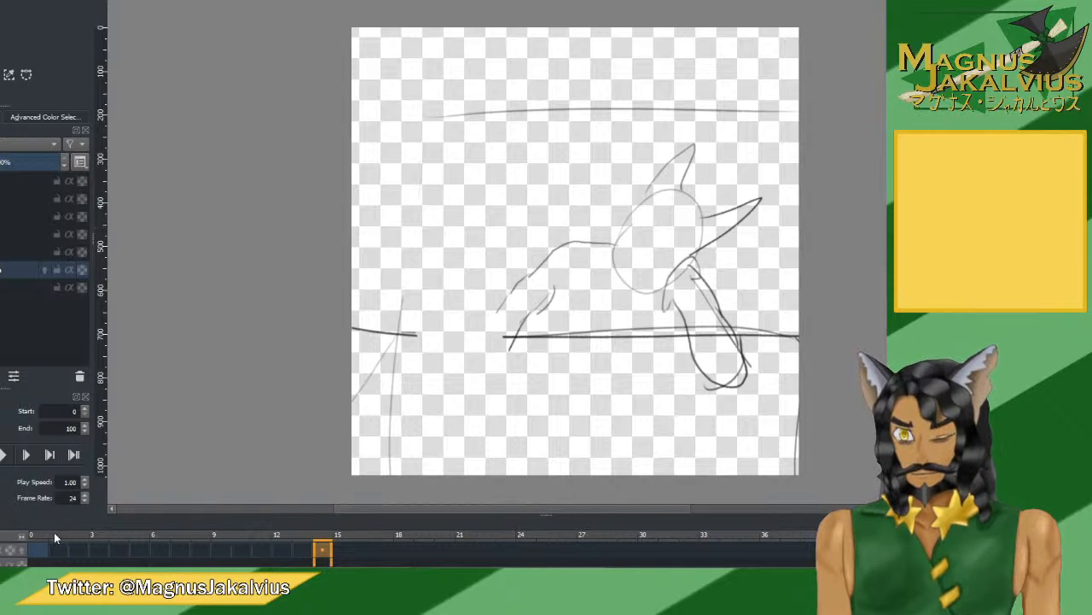
click(38, 551)
click(64, 551)
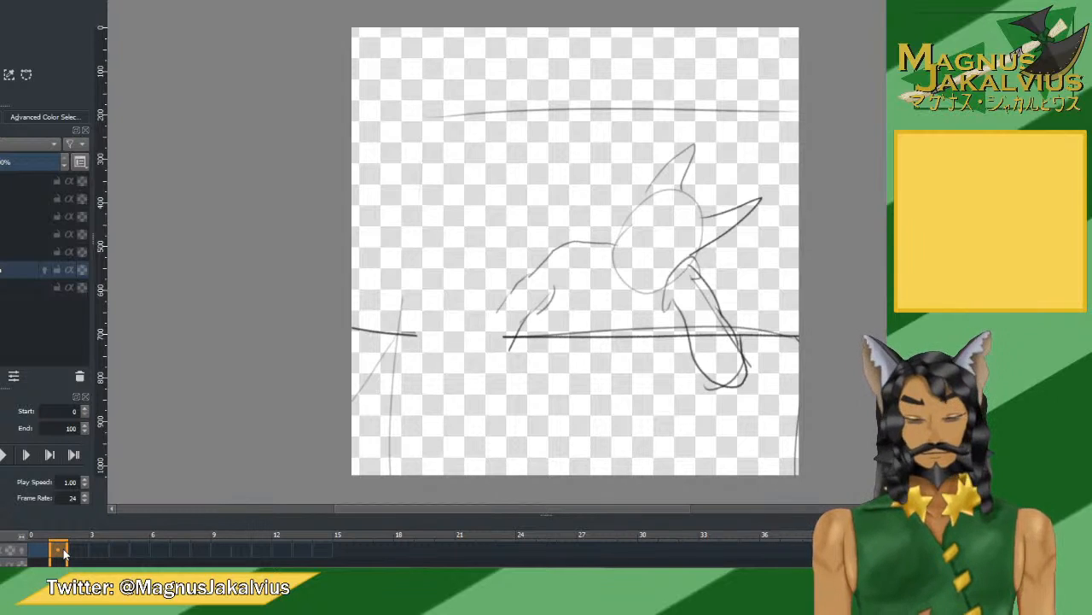
click(38, 551)
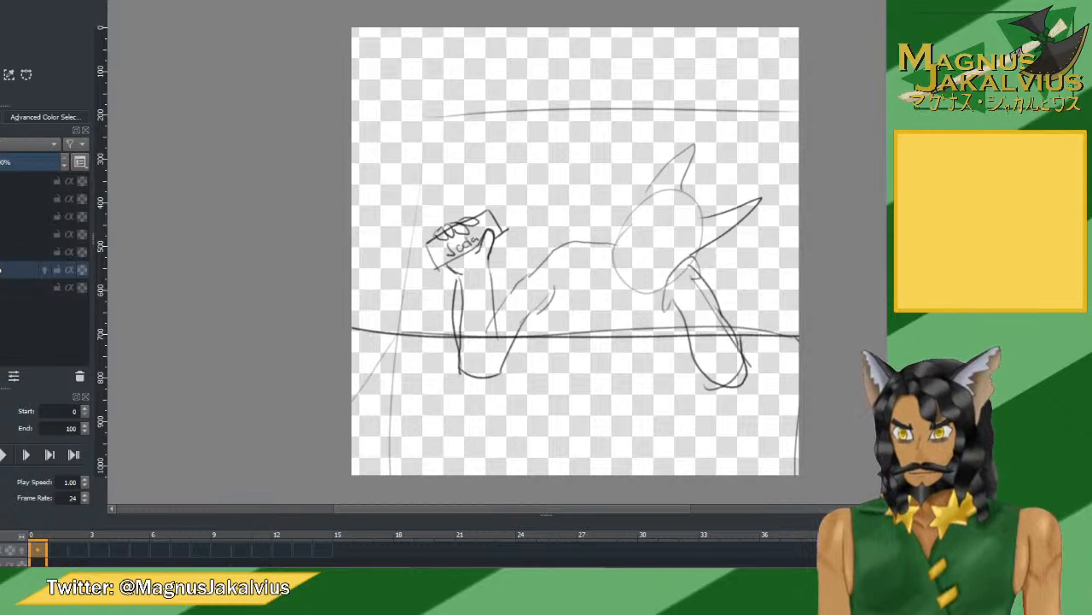
key(p)
key(ctrl+t)
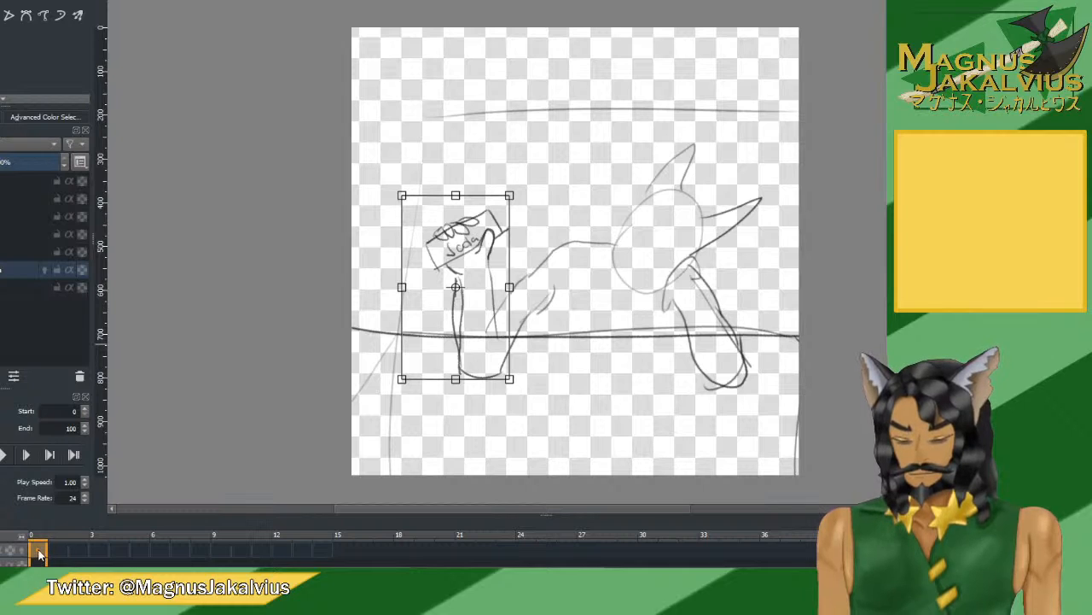
drag(37, 551, 63, 556)
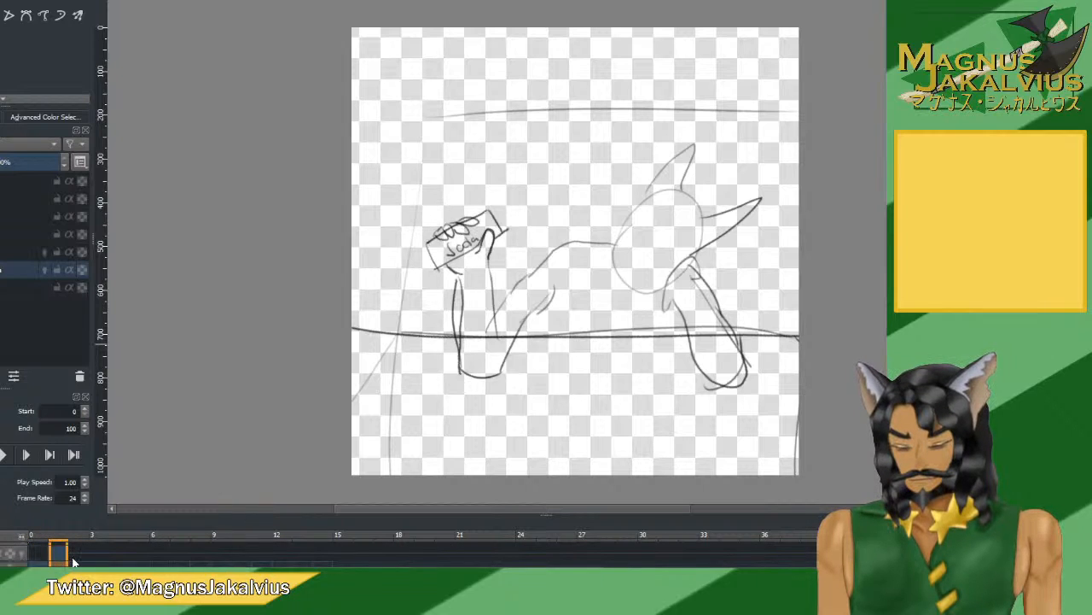
key(Delete)
key(ctrl+z)
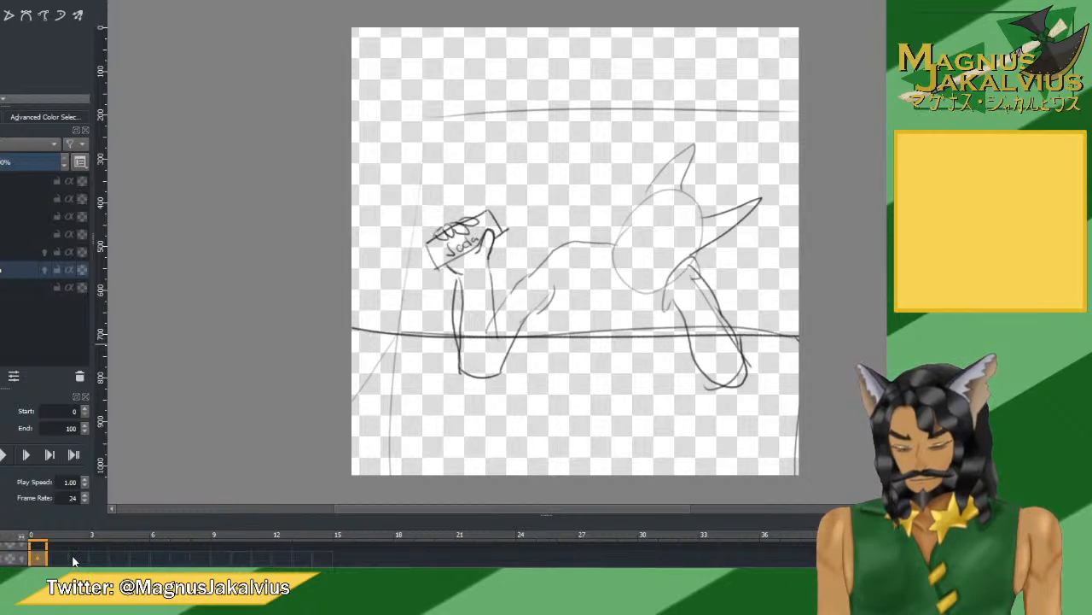
key(ctrl+z)
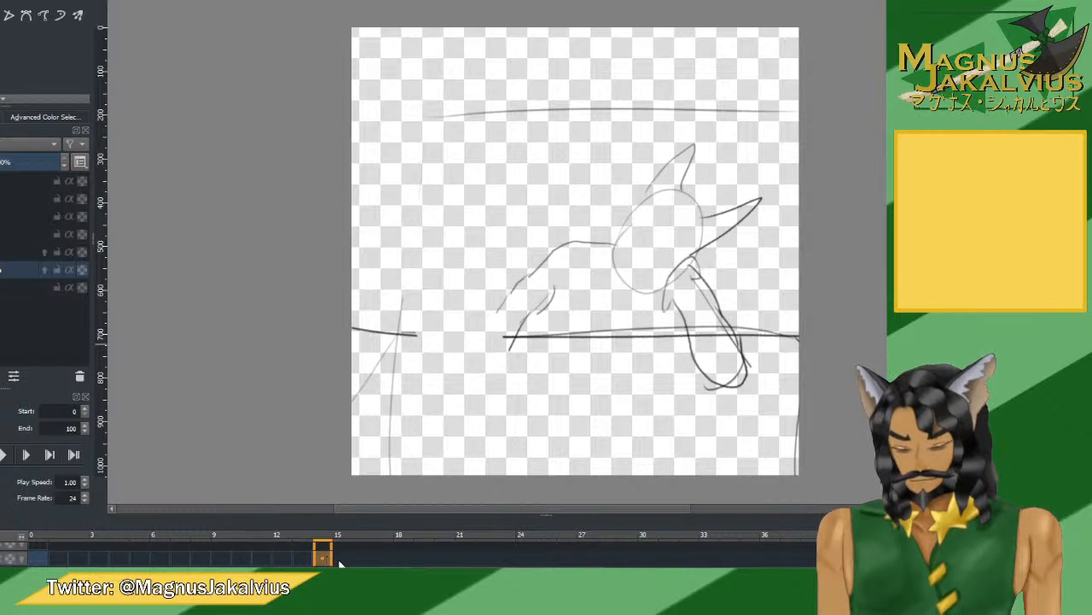
drag(339, 563, 308, 560)
click(41, 548)
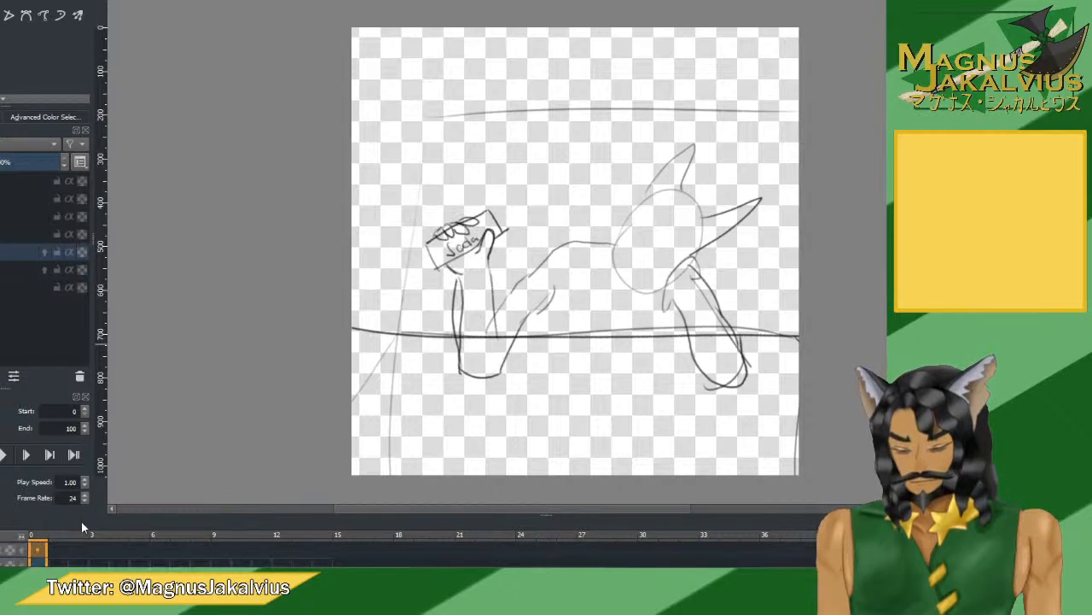
click(52, 550)
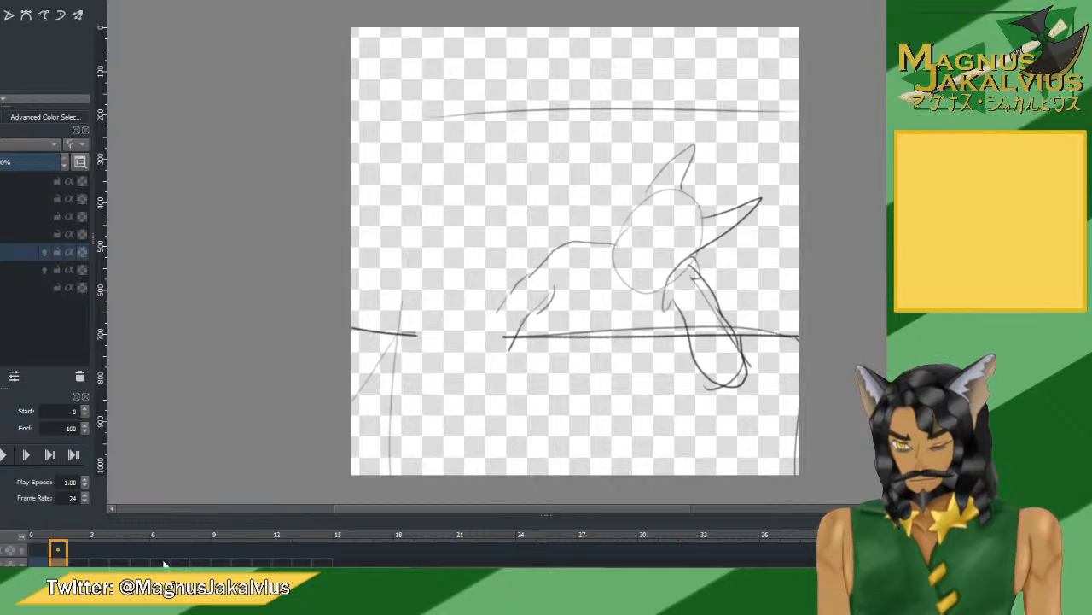
Copy the forearm drawing from frame 0 to frames 1 and 2 of its layer.
click(43, 548)
click(58, 555)
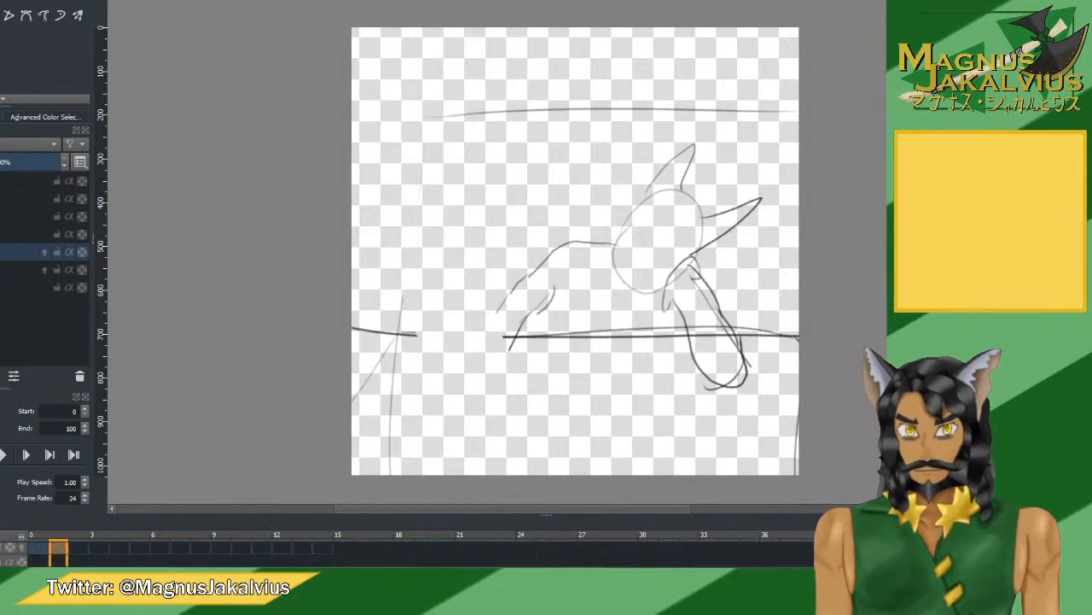
click(41, 550)
click(56, 553)
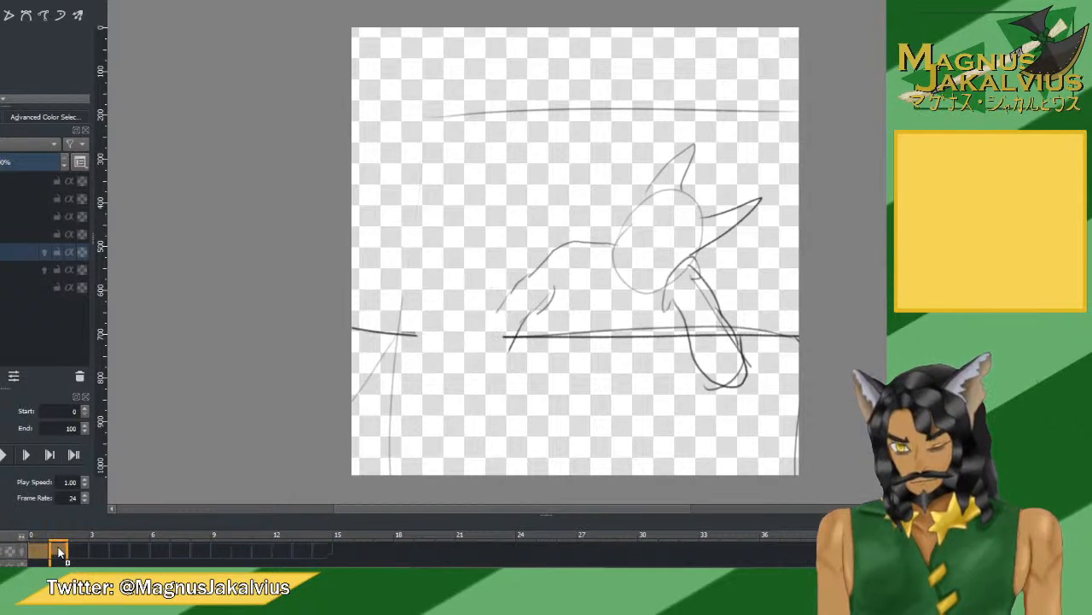
click(41, 553)
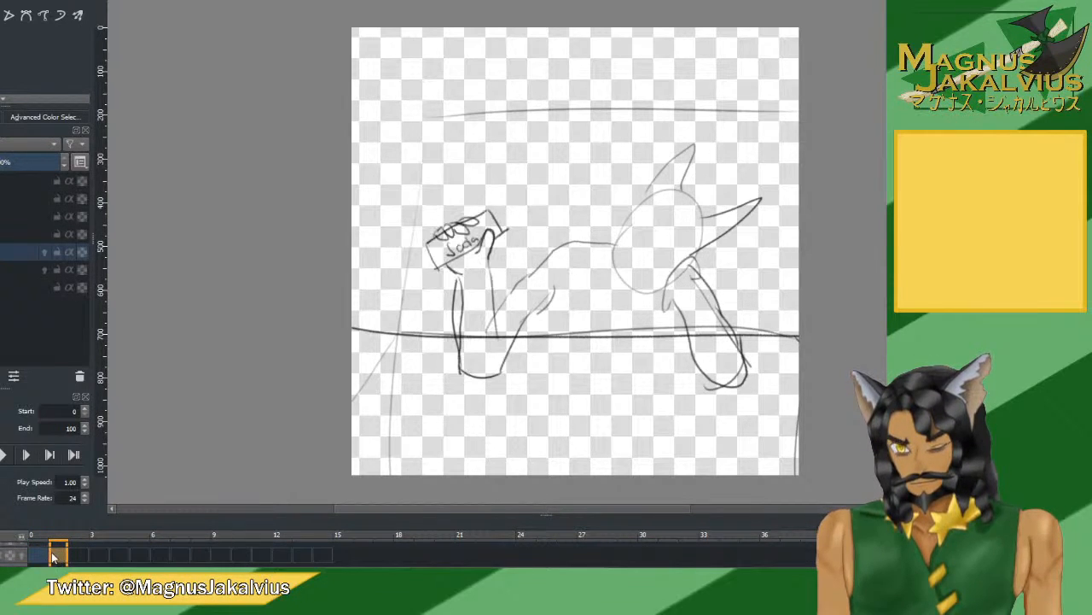
click(81, 554)
click(56, 555)
click(78, 555)
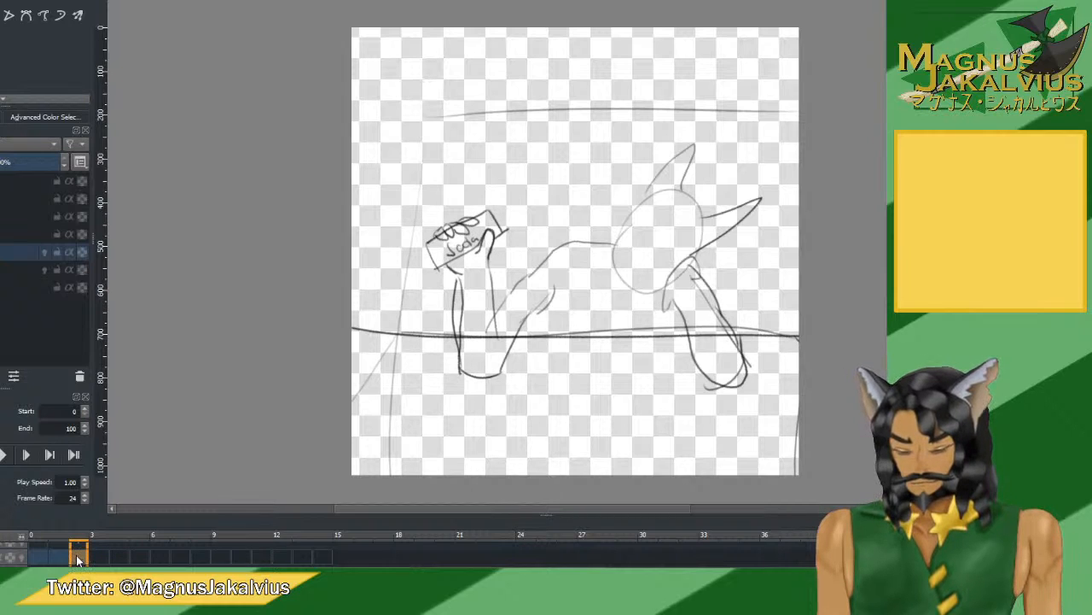
click(58, 555)
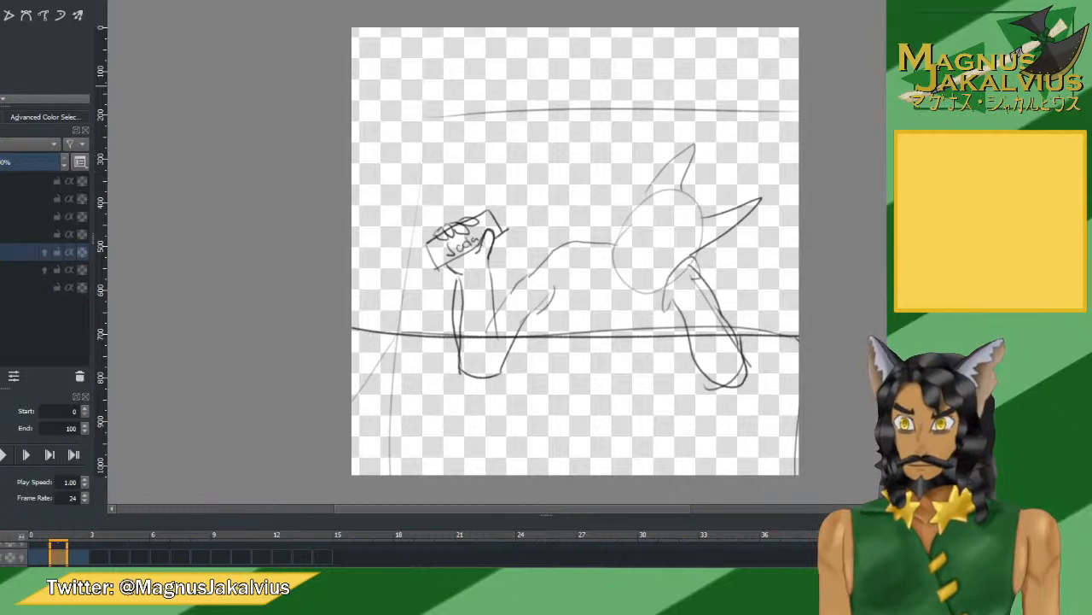
Rotate the forearm and can counterclockwise at frame 1, shifting them so the elbow meets the upper arm.
click(17, 269)
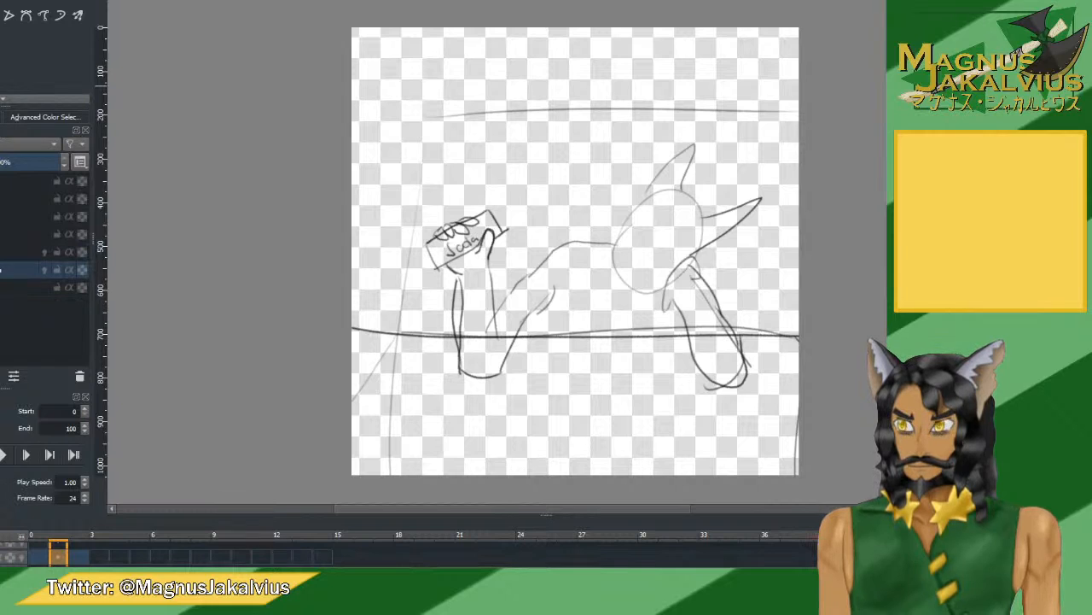
key(ctrl+t)
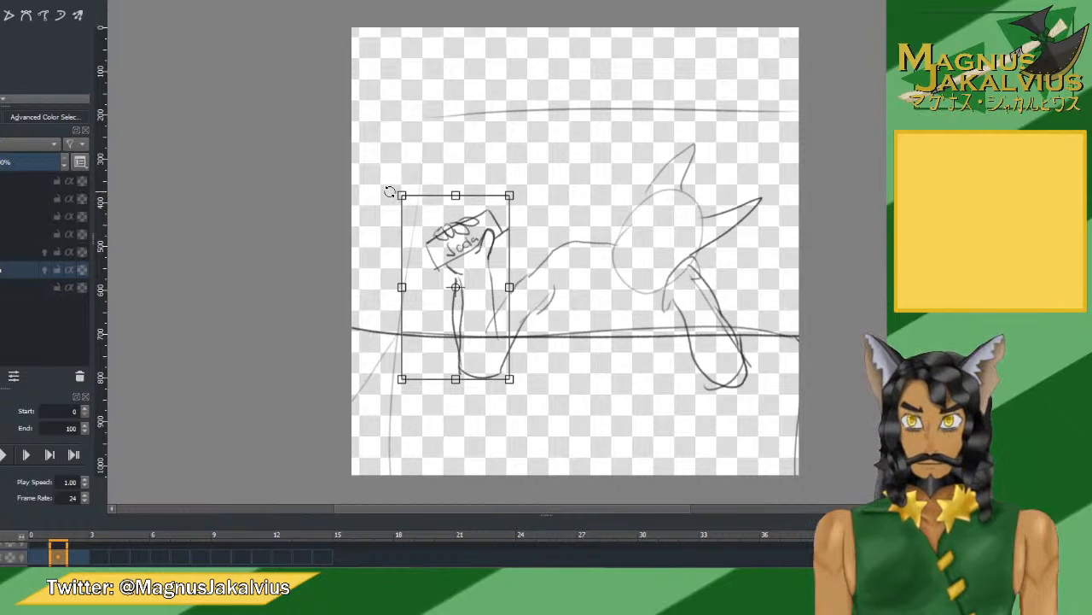
mouse_move(394, 193)
mouse_down()
mouse_move(427, 230)
mouse_move(536, 284)
mouse_up()
drag(482, 210, 461, 217)
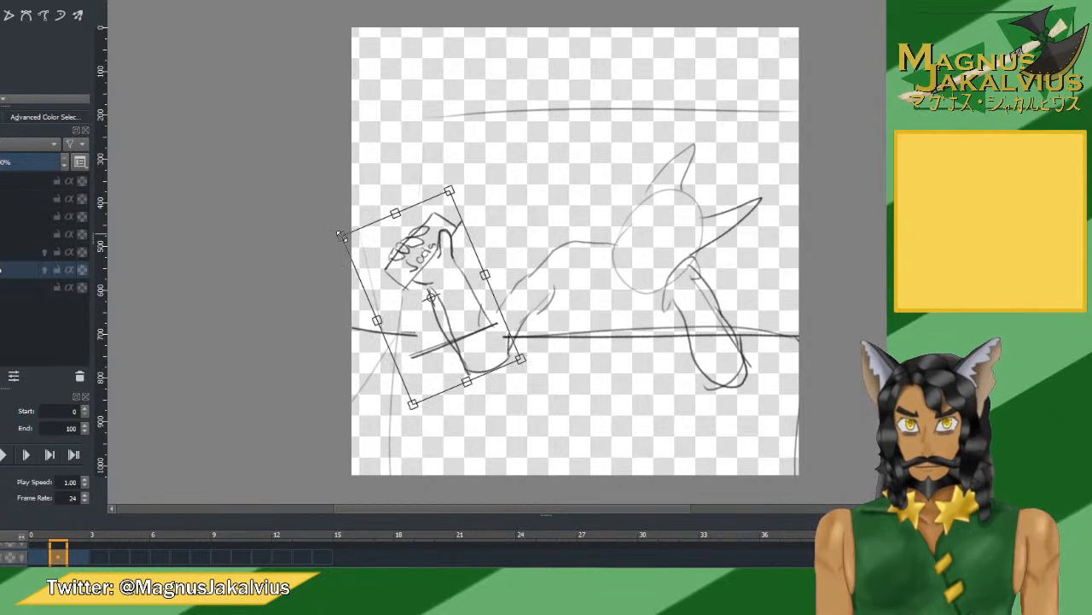
drag(449, 185, 406, 186)
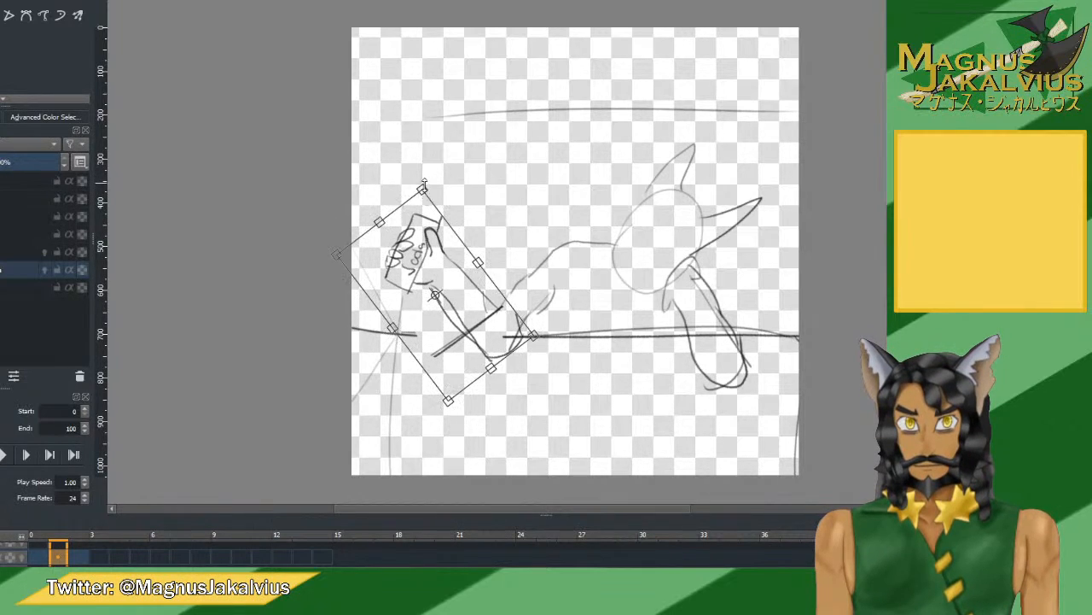
drag(471, 280, 463, 291)
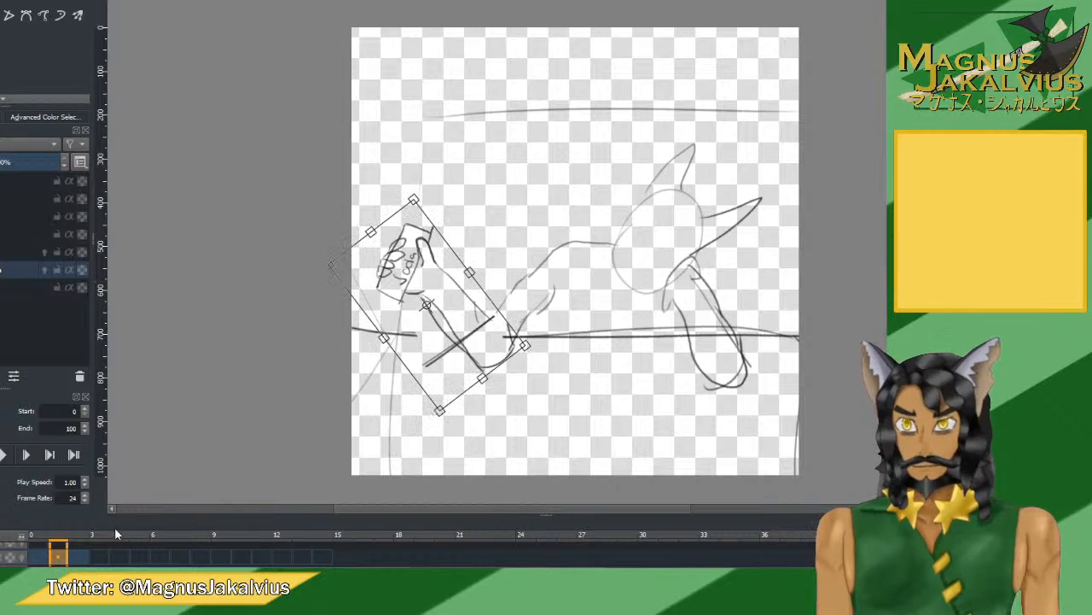
click(78, 555)
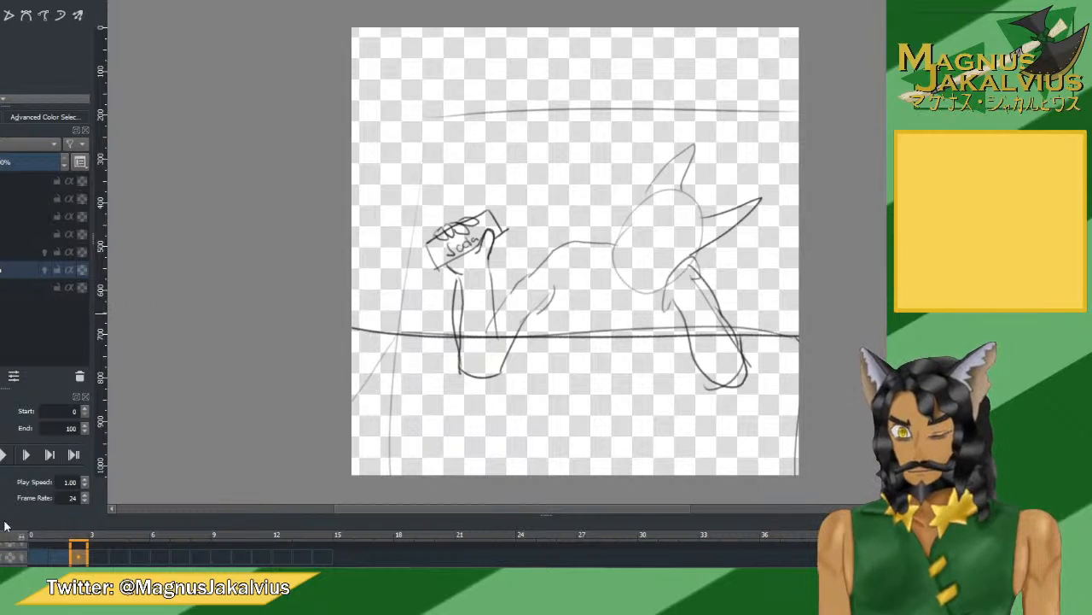
Turn on onion skinning for the forearm layer, compare frames 0 and 1, and go to frame 2.
click(21, 558)
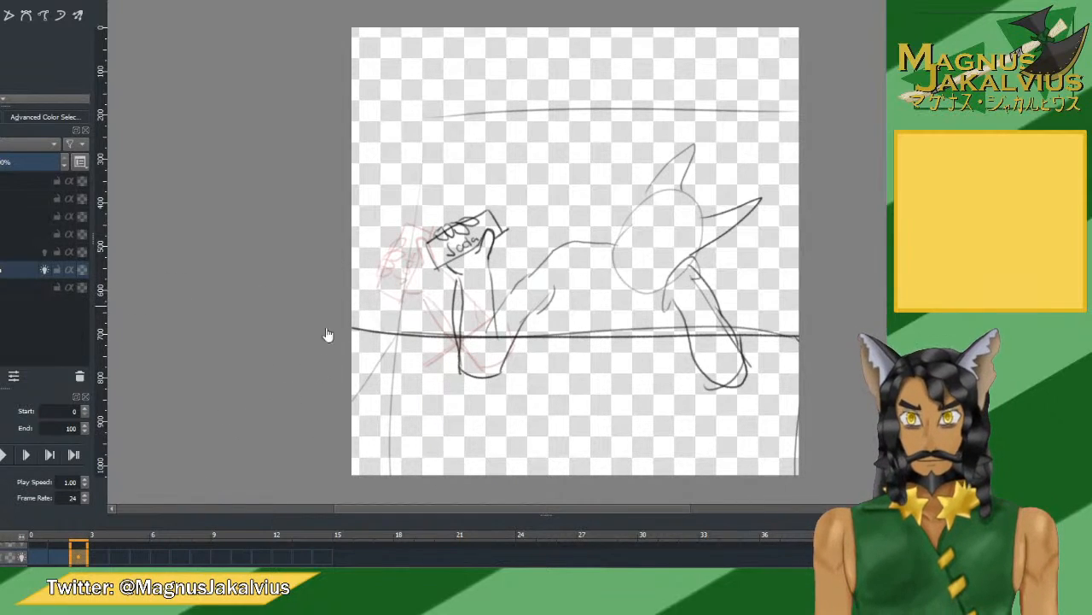
click(38, 556)
click(53, 556)
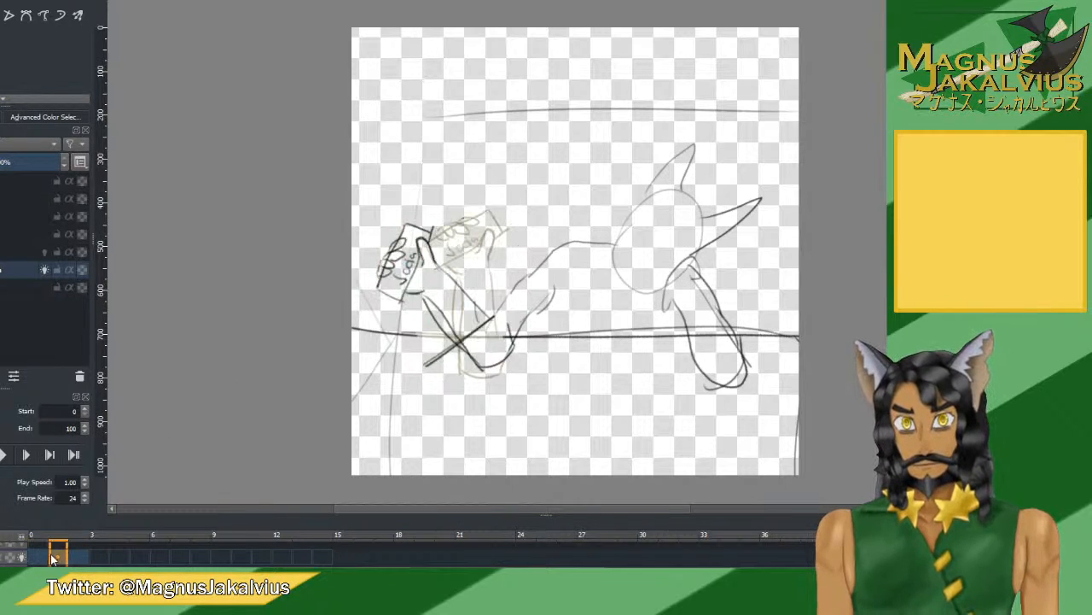
click(39, 556)
click(54, 557)
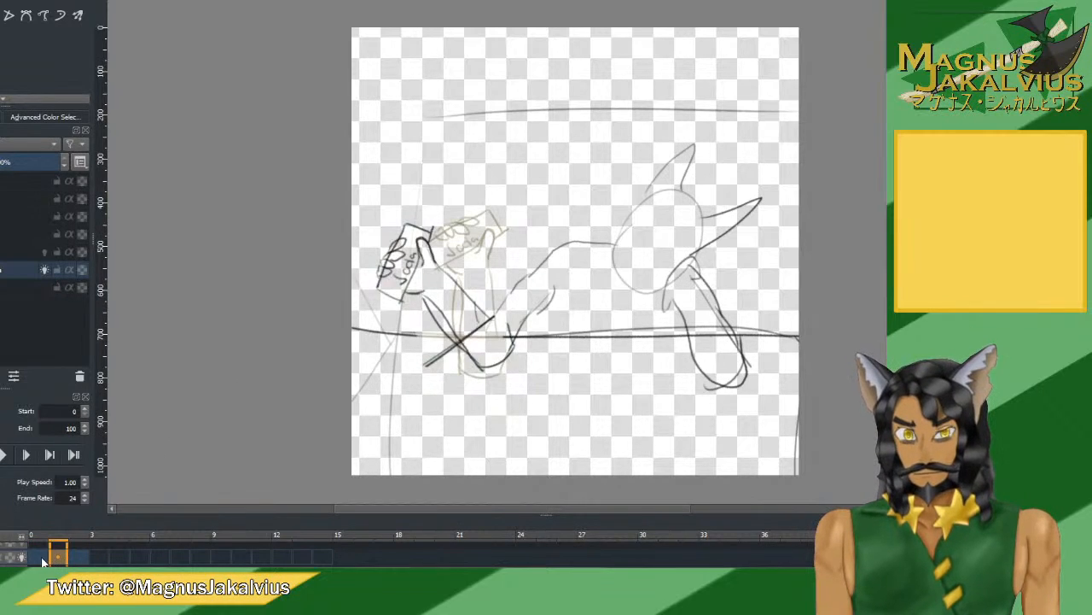
click(39, 556)
click(79, 557)
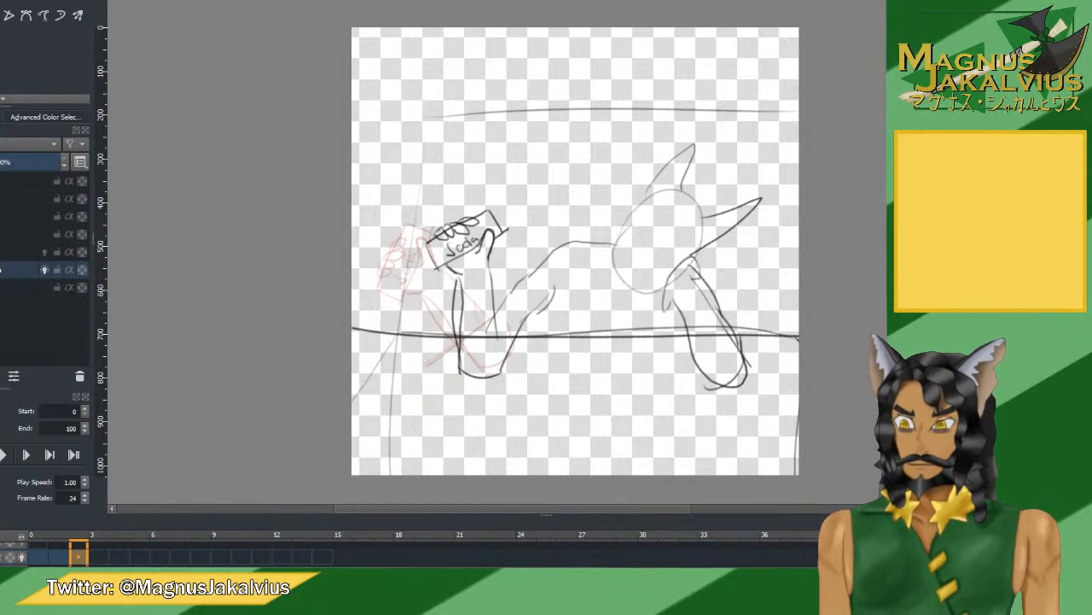
Rotate the forearm and can clockwise at frame 2, shifting them so the elbow meets the upper arm.
key(ctrl+t)
drag(520, 192, 565, 226)
drag(468, 256, 501, 240)
drag(601, 206, 613, 220)
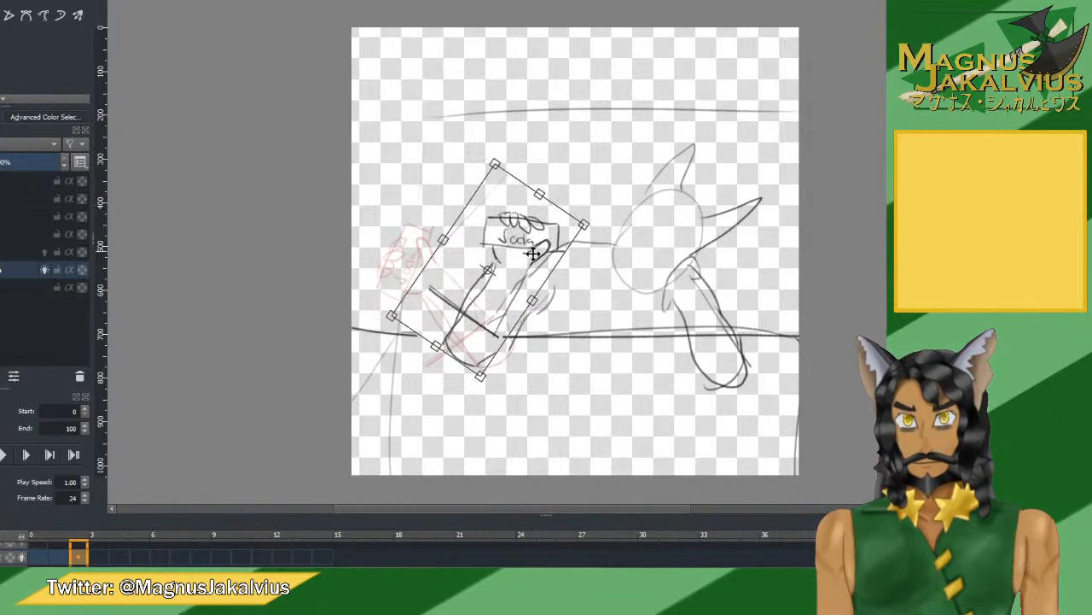
drag(527, 253, 539, 249)
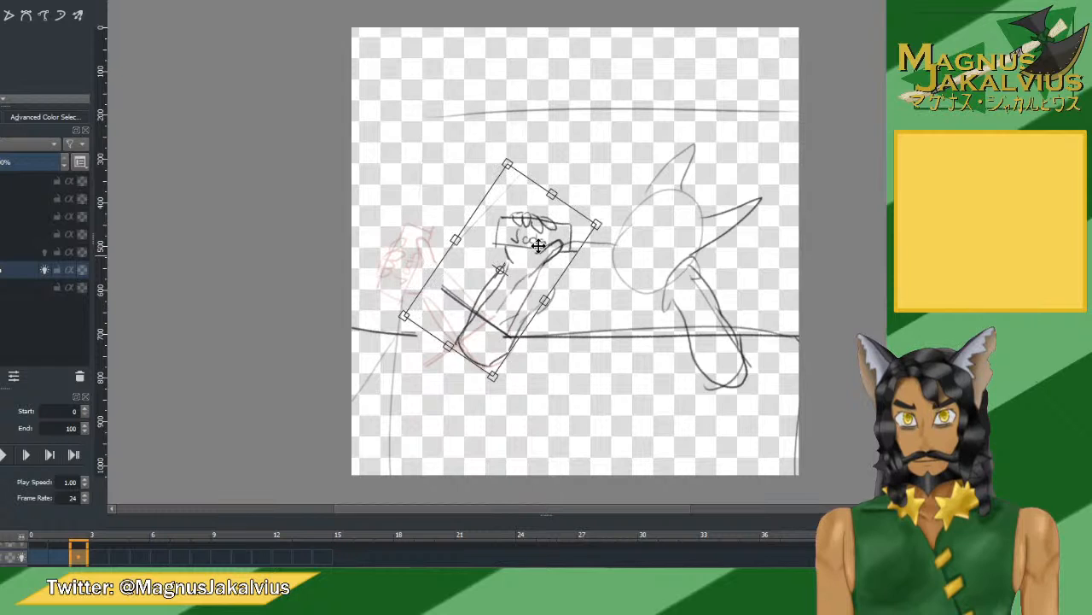
Step through frames 0 to 4 of the forearm layer to compare the arm poses.
click(42, 556)
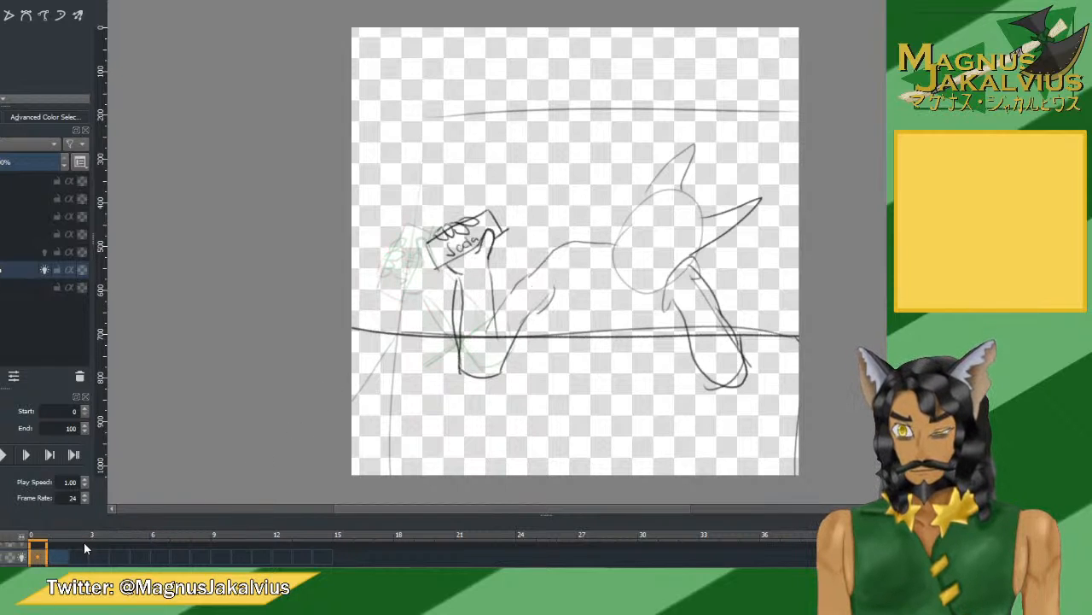
click(79, 556)
click(60, 559)
click(79, 560)
click(96, 560)
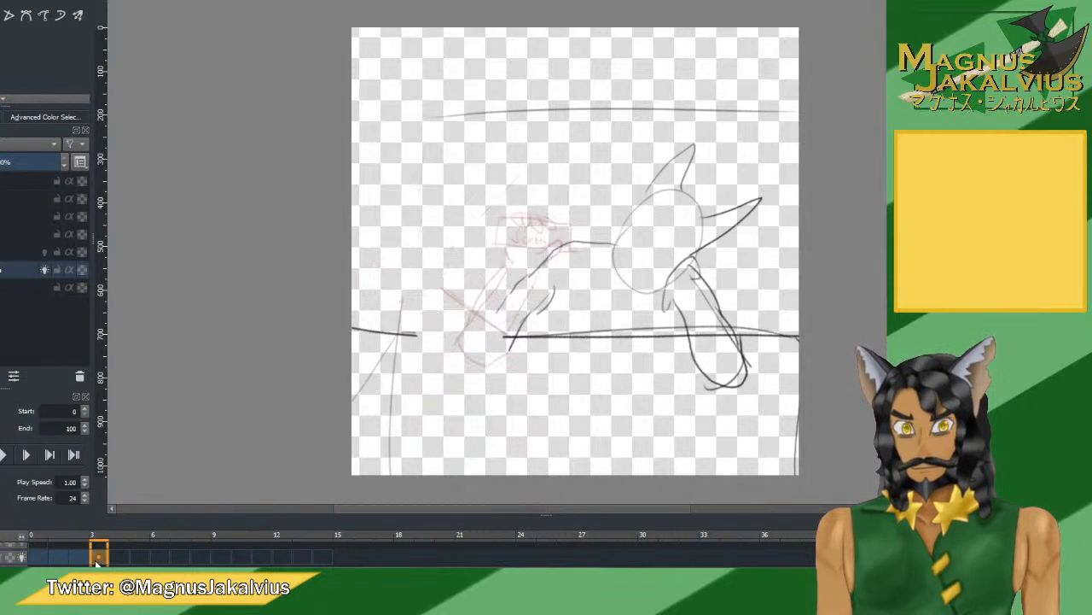
click(77, 559)
click(98, 559)
click(118, 559)
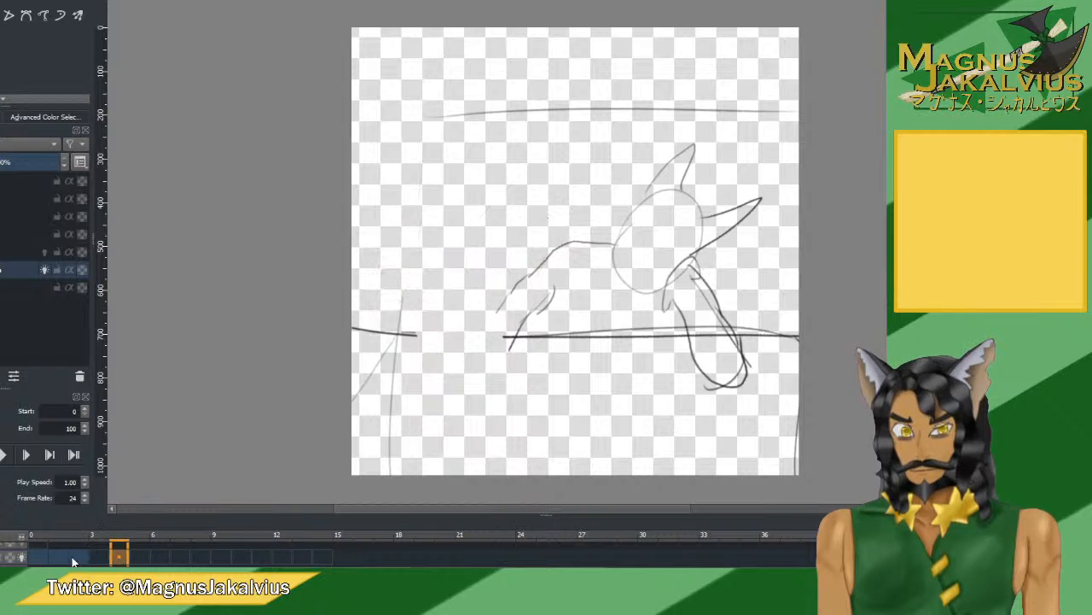
Play the animation from frame 0 to check the forearm motion, and stop it.
click(36, 557)
click(13, 456)
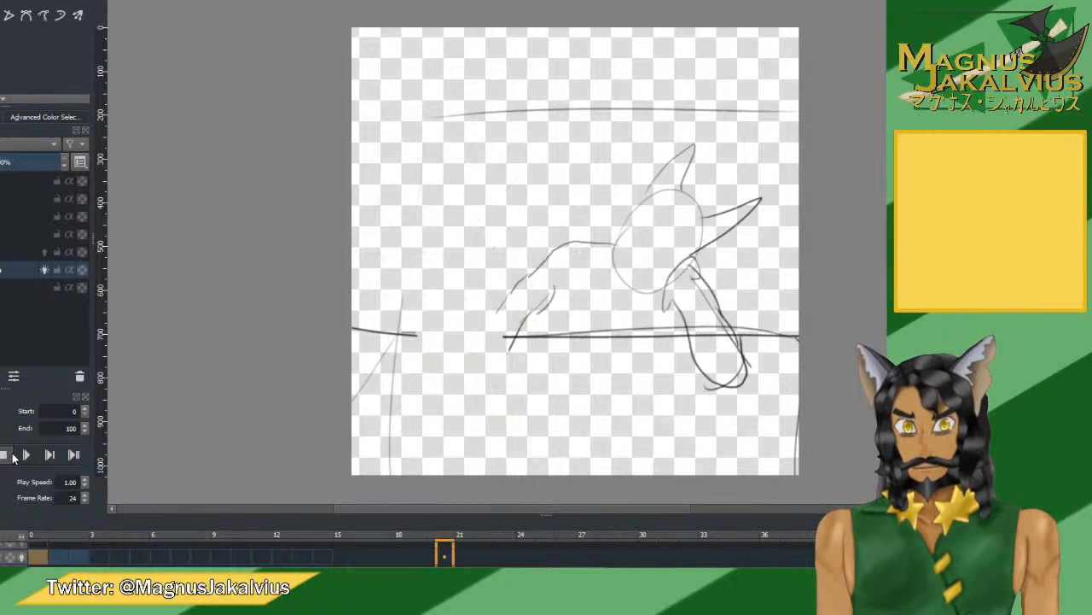
click(13, 456)
click(13, 457)
click(13, 457)
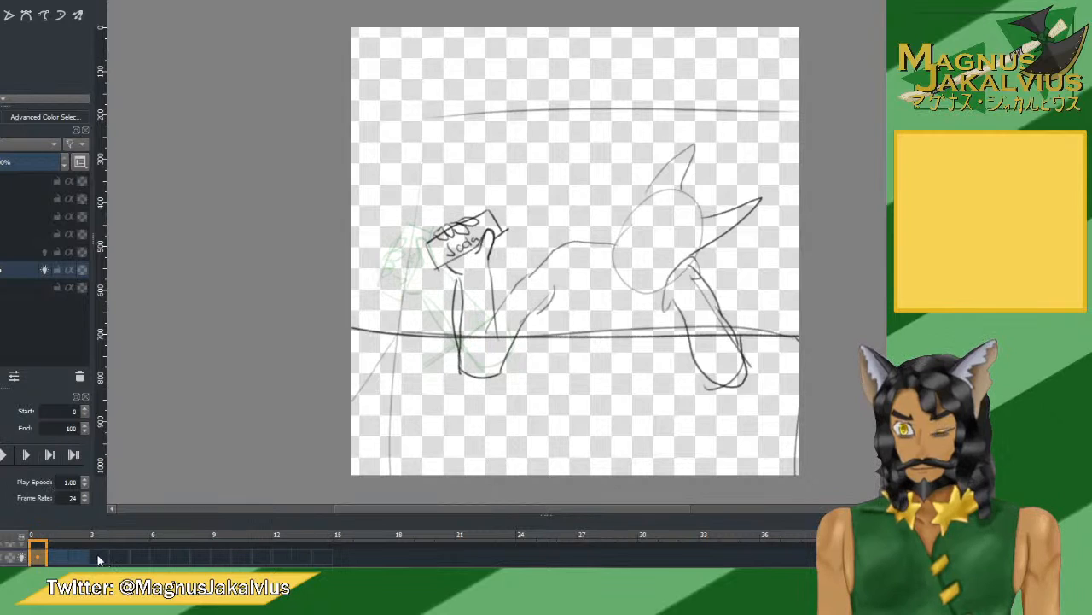
Flip between frames 0 and 3 of the forearm layer to check the swing against the onion skins.
click(60, 556)
click(78, 559)
click(38, 558)
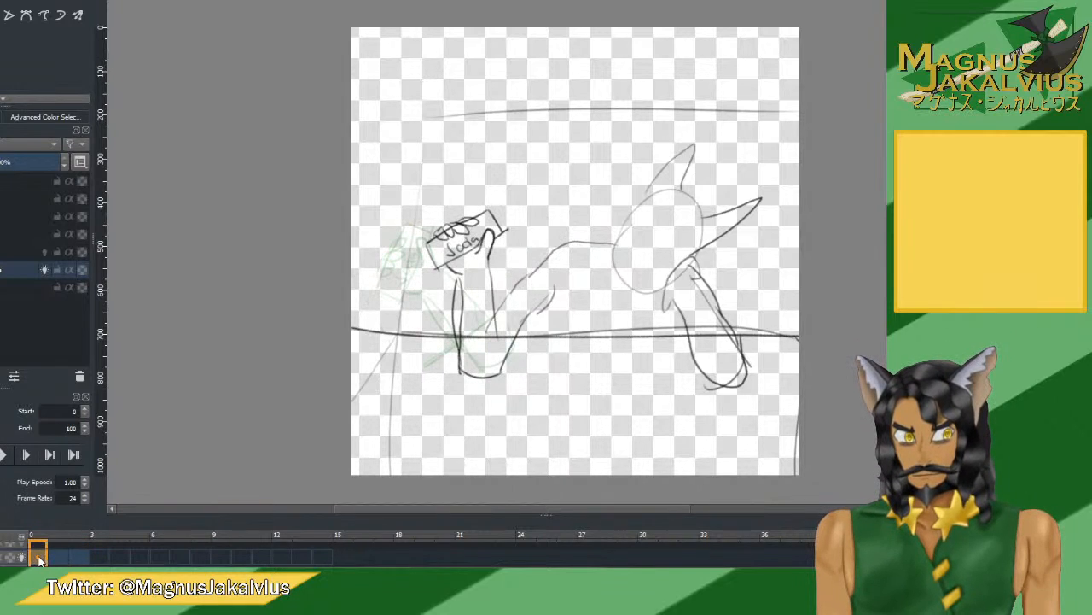
click(66, 559)
click(78, 559)
click(63, 559)
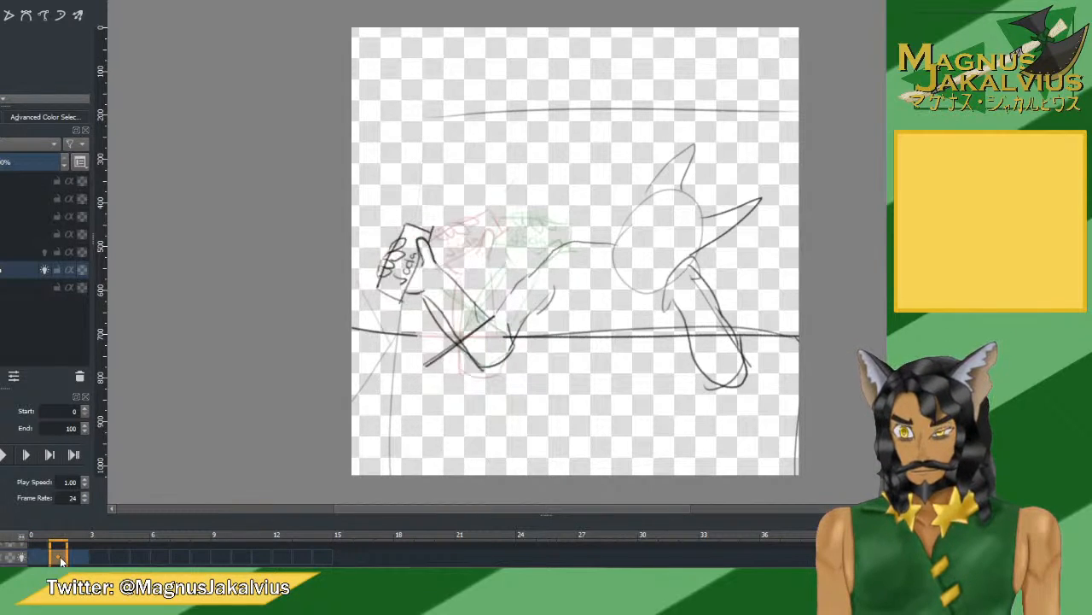
click(95, 559)
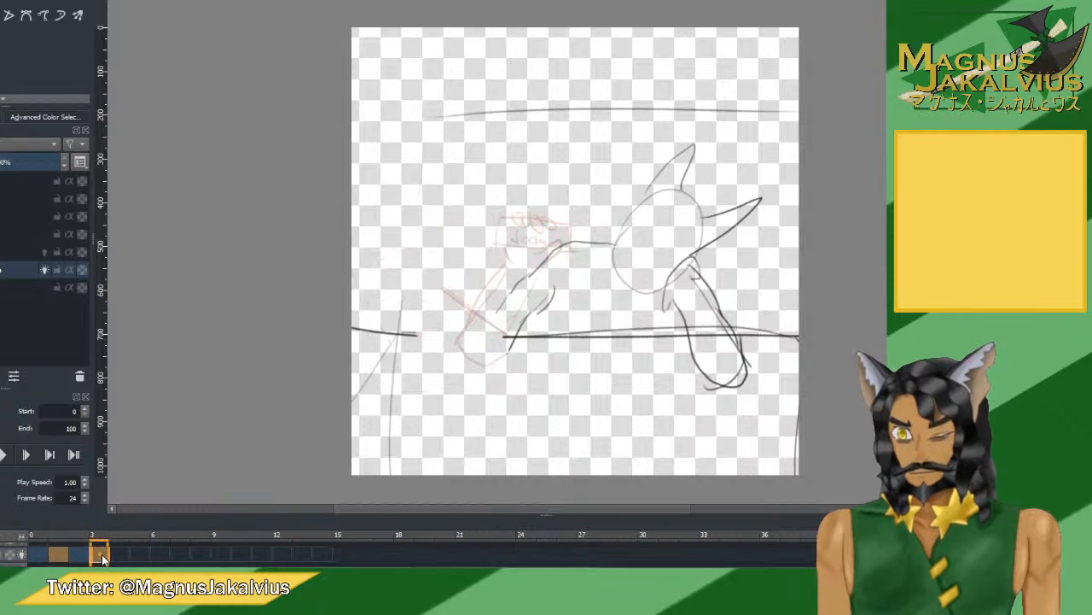
key(Left)
key(Left)
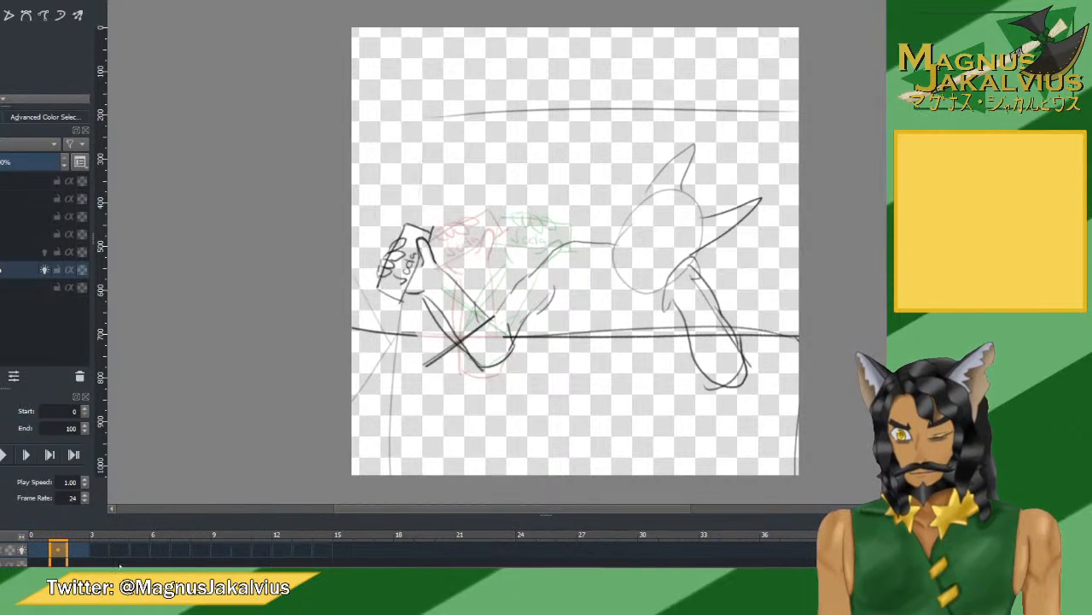
Enlarge the timeline area so the forearm layer's frame row has more room.
scroll(670, 559, down, 1)
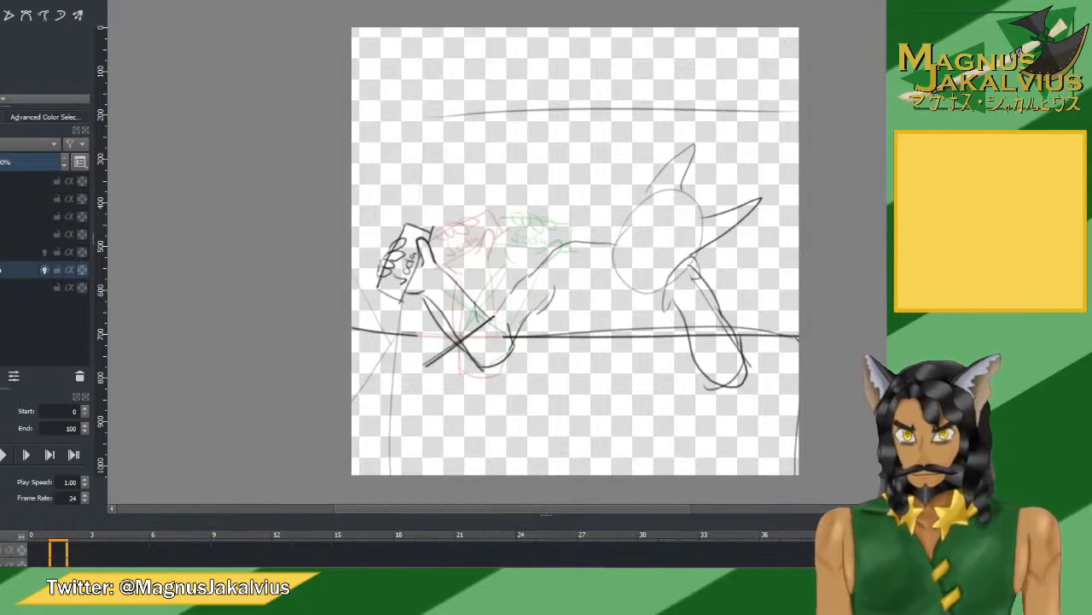
scroll(670, 559, up, 1)
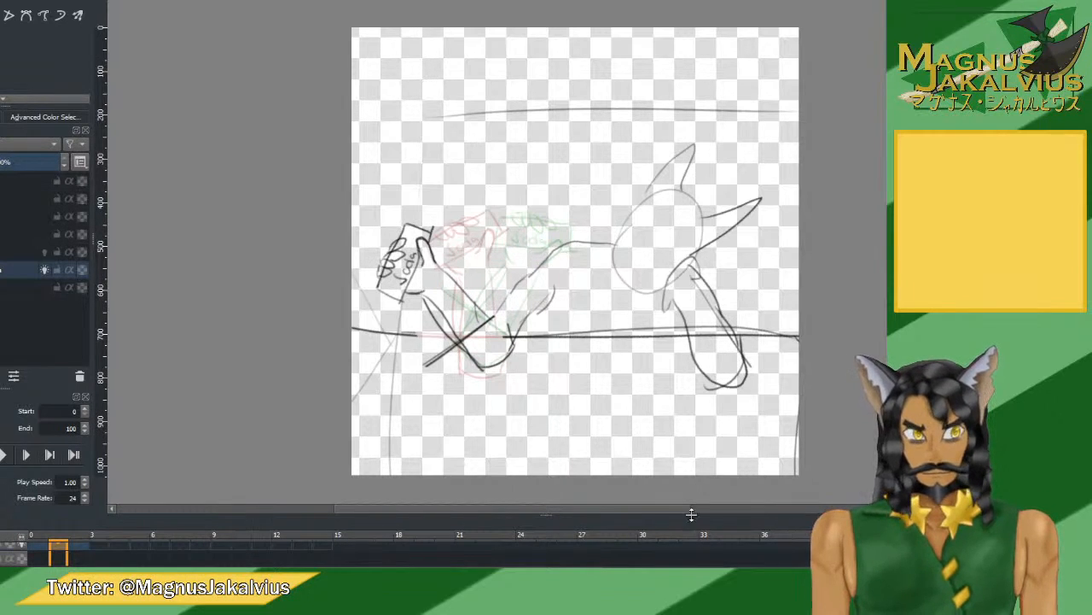
drag(545, 514, 534, 487)
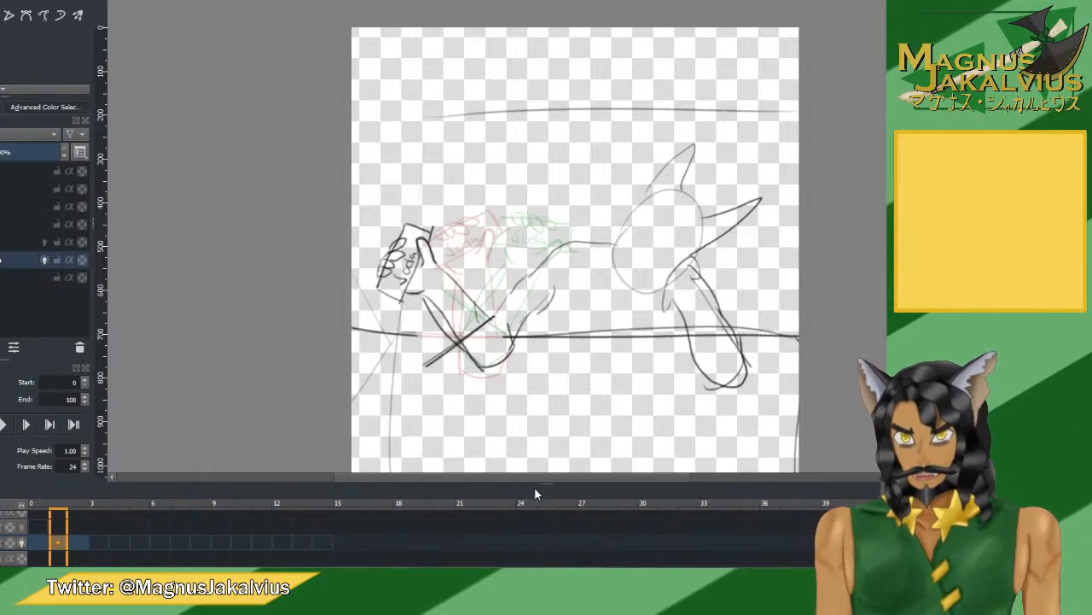
Copy the forearm pose of frame 1 to frames 3, 5 and 7, and the pose of frame 2 to frames 4, 6 and 8.
click(78, 544)
click(62, 545)
click(87, 541)
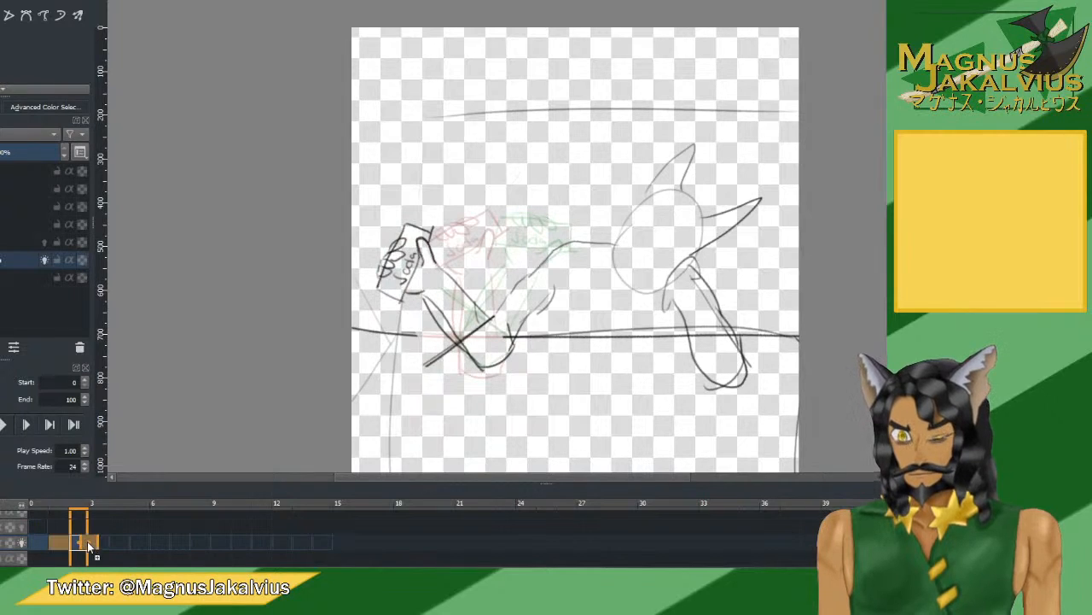
click(100, 546)
drag(98, 539, 181, 538)
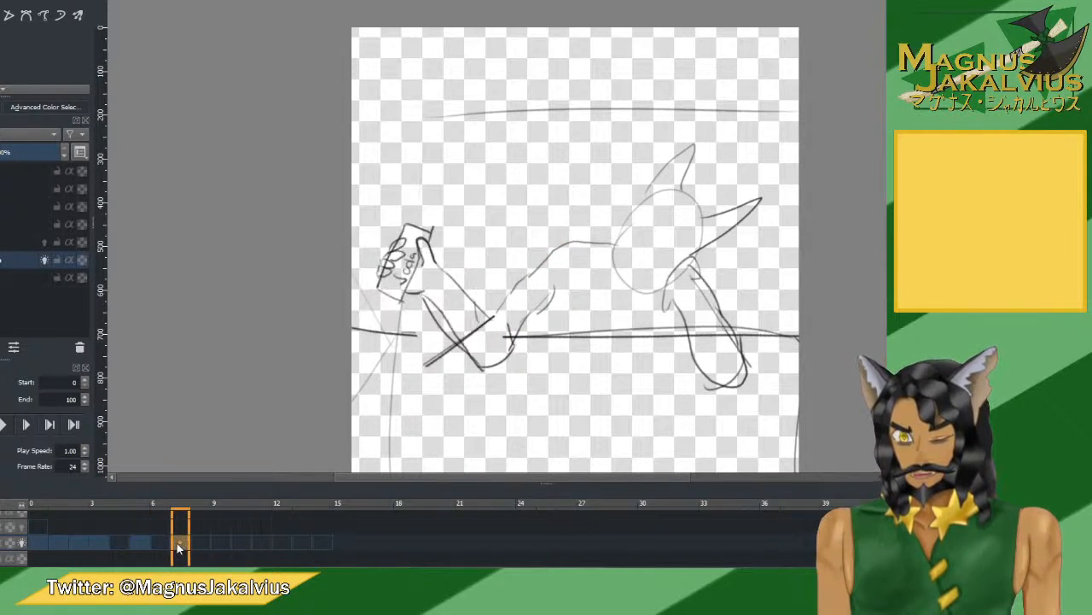
key(space)
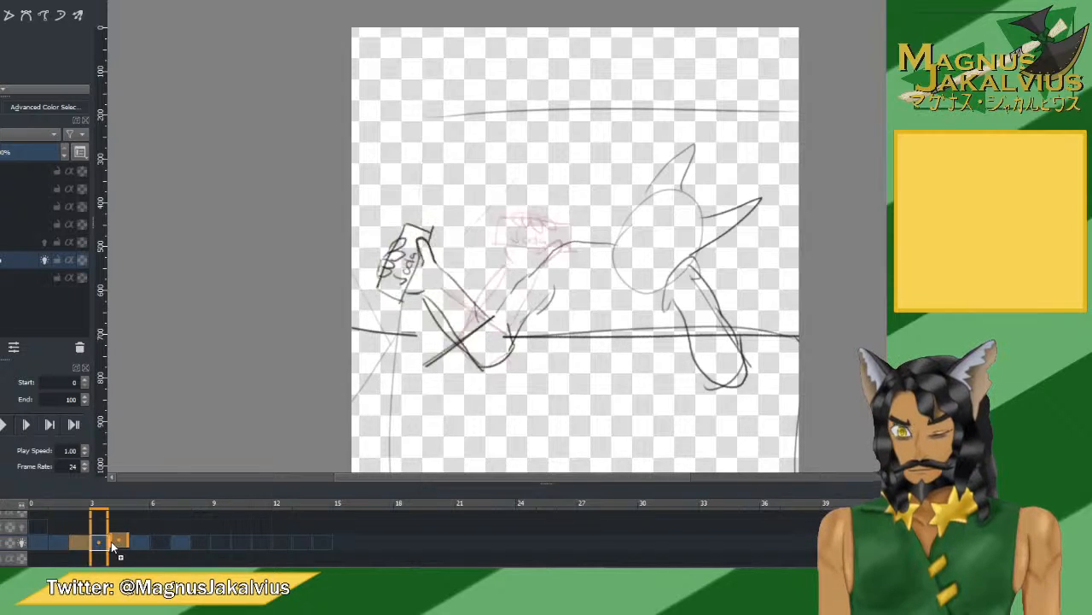
drag(121, 547, 195, 541)
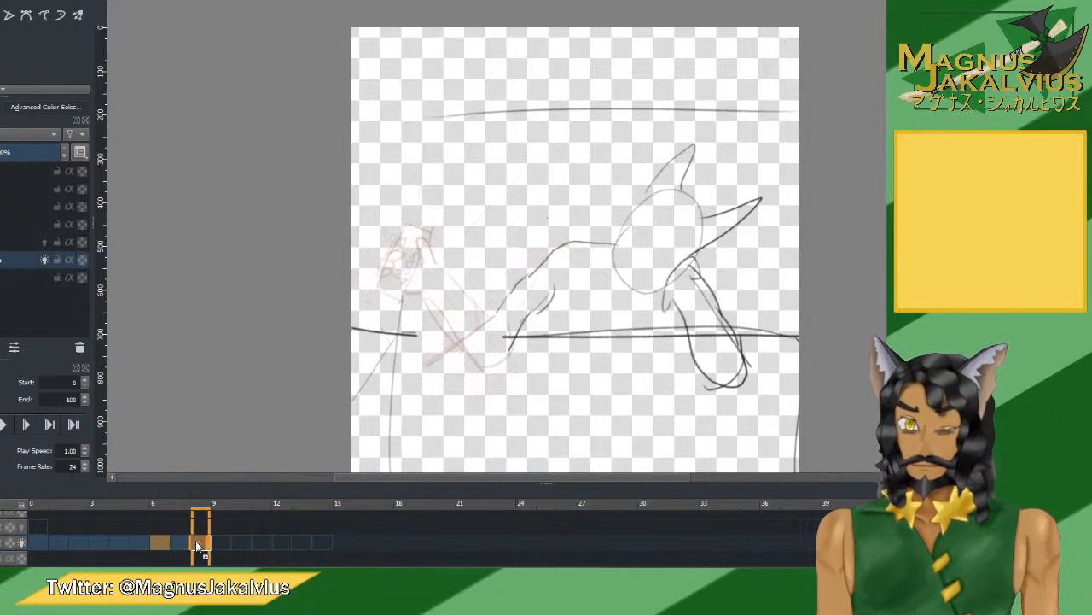
click(221, 543)
Play the extended forearm shake from frame 0 and stop it.
click(34, 543)
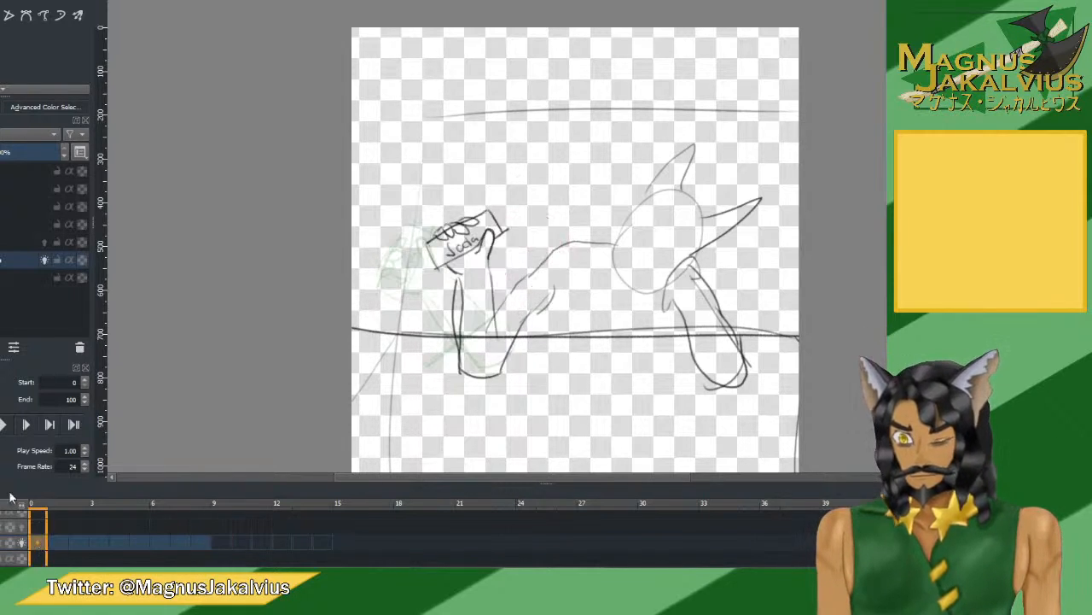
click(4, 425)
click(3, 425)
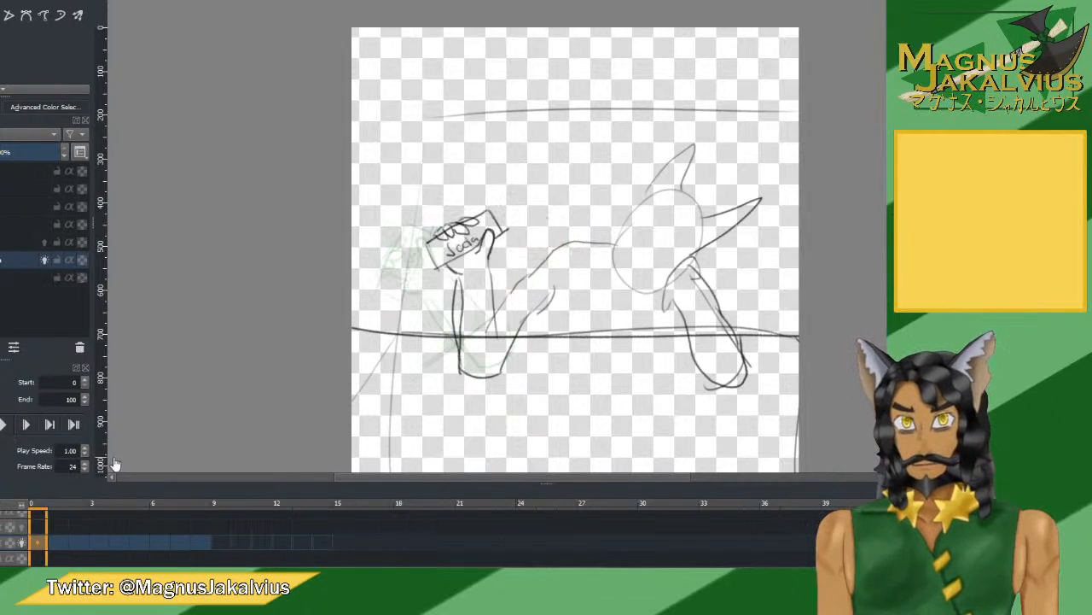
Lower the frame rate to 10 and play the animation to check its speed.
click(84, 470)
click(82, 470)
click(82, 470)
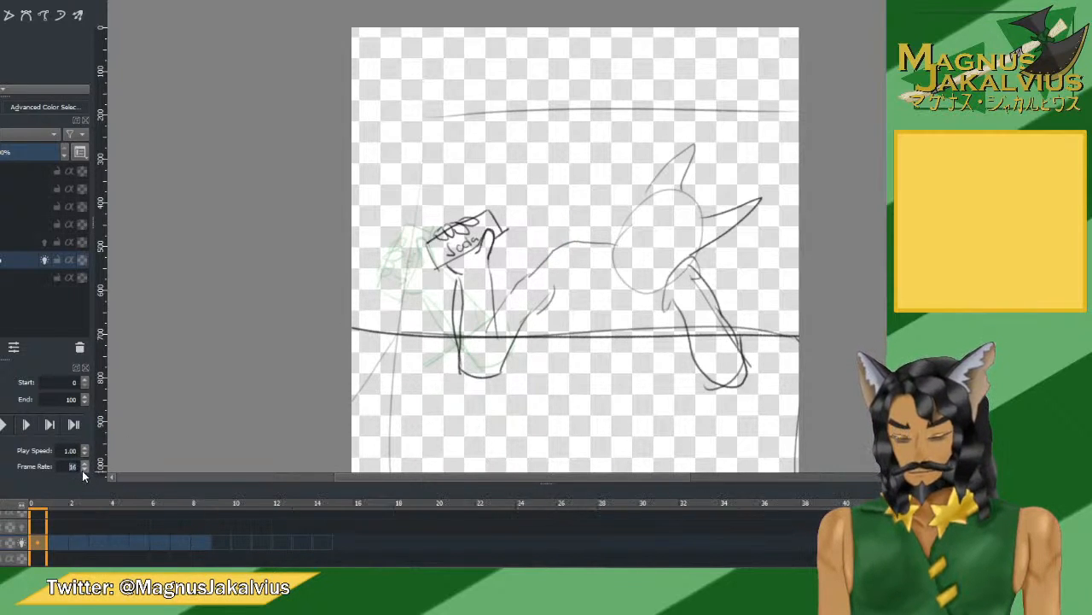
click(82, 471)
click(82, 471)
click(4, 425)
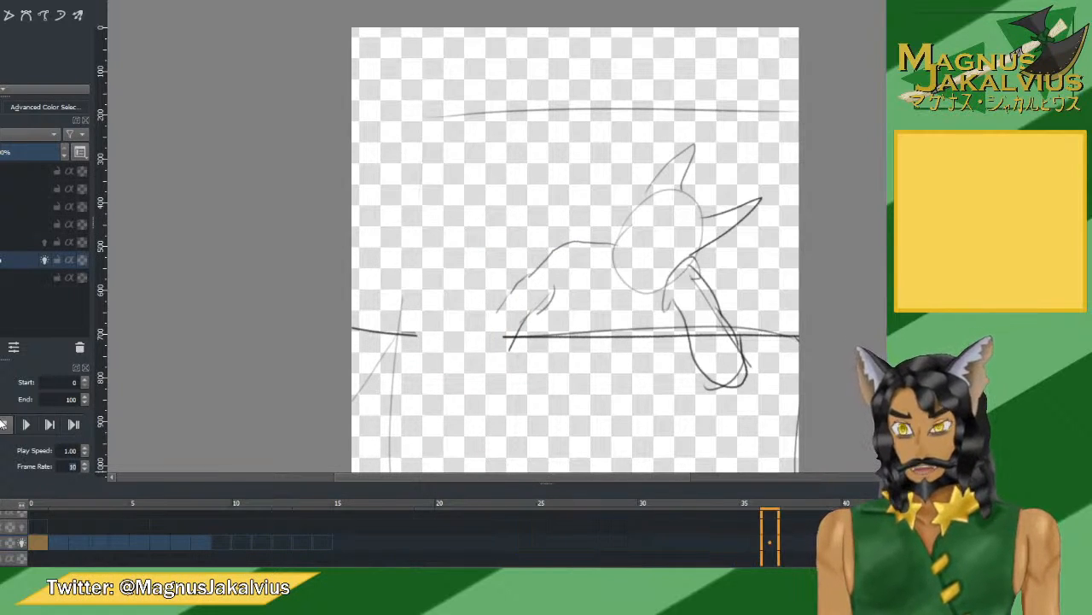
click(3, 424)
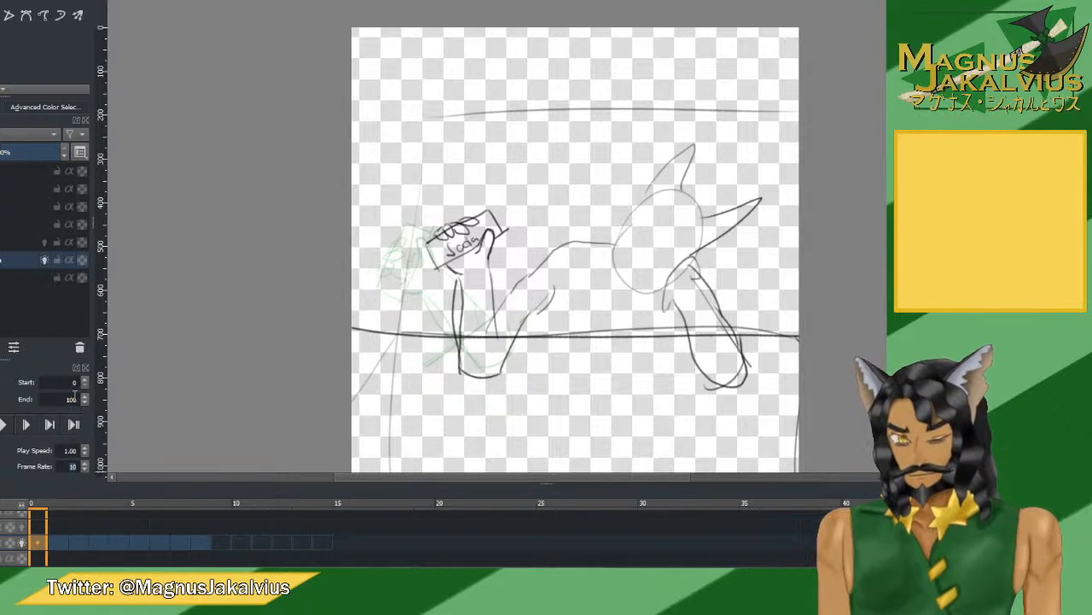
Set the end frame of the playback range to 8 and play the looped shake.
double_click(71, 398)
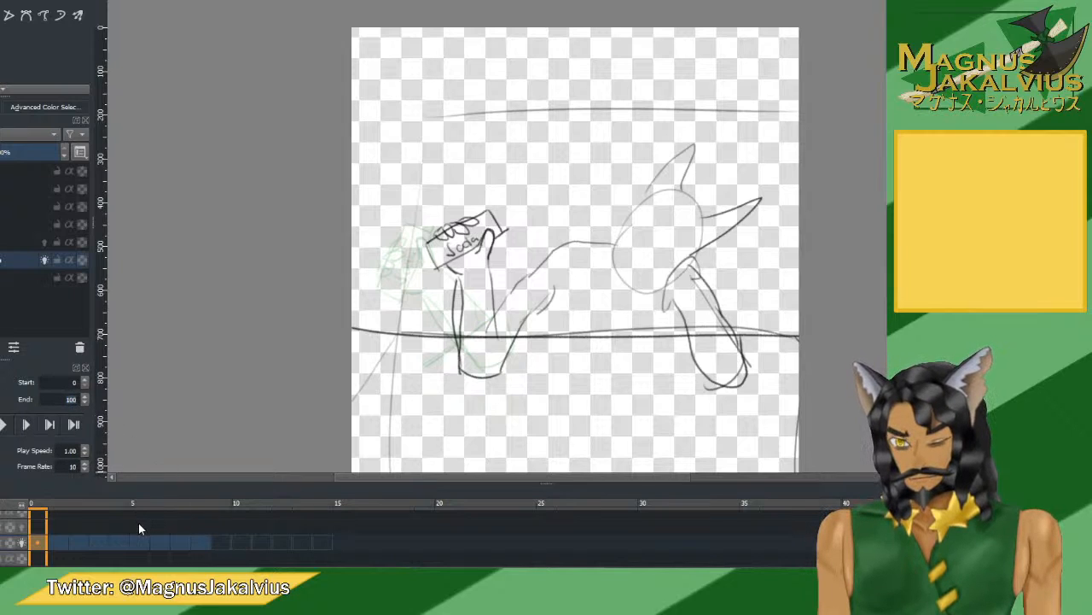
text(8)
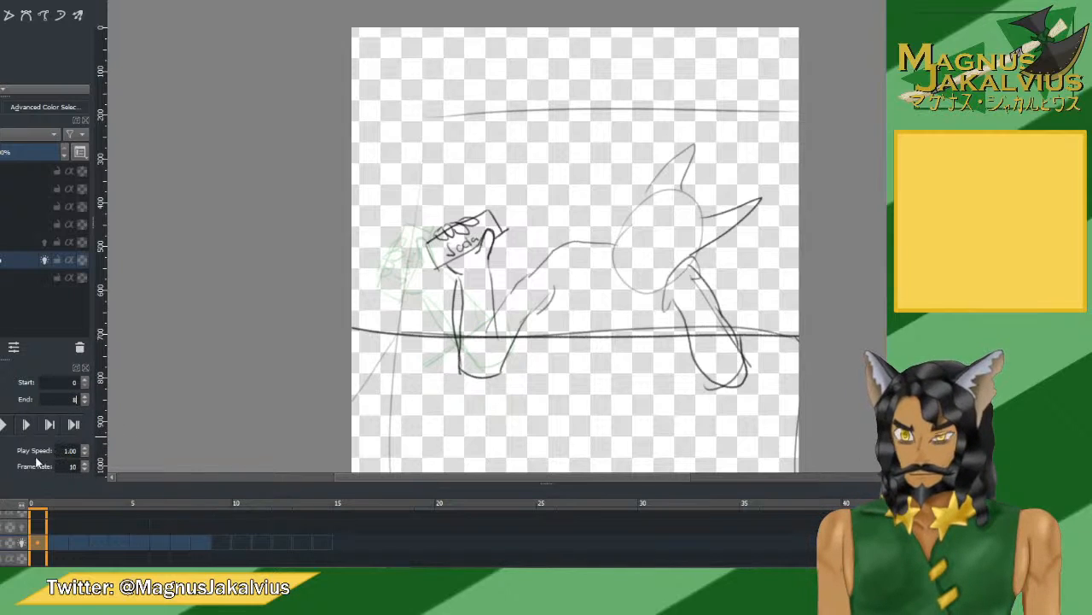
click(3, 425)
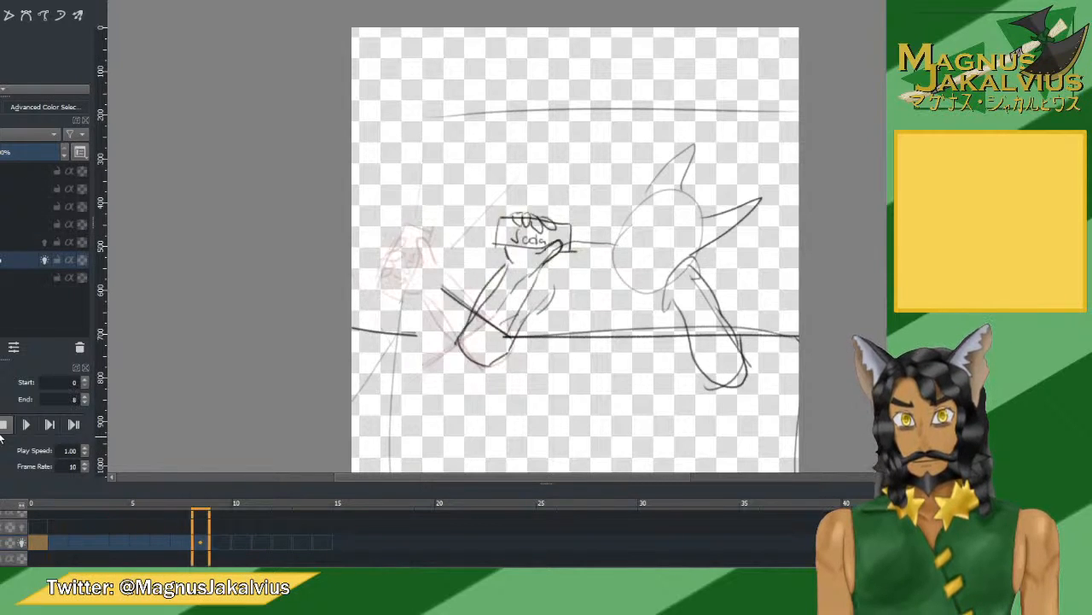
click(3, 424)
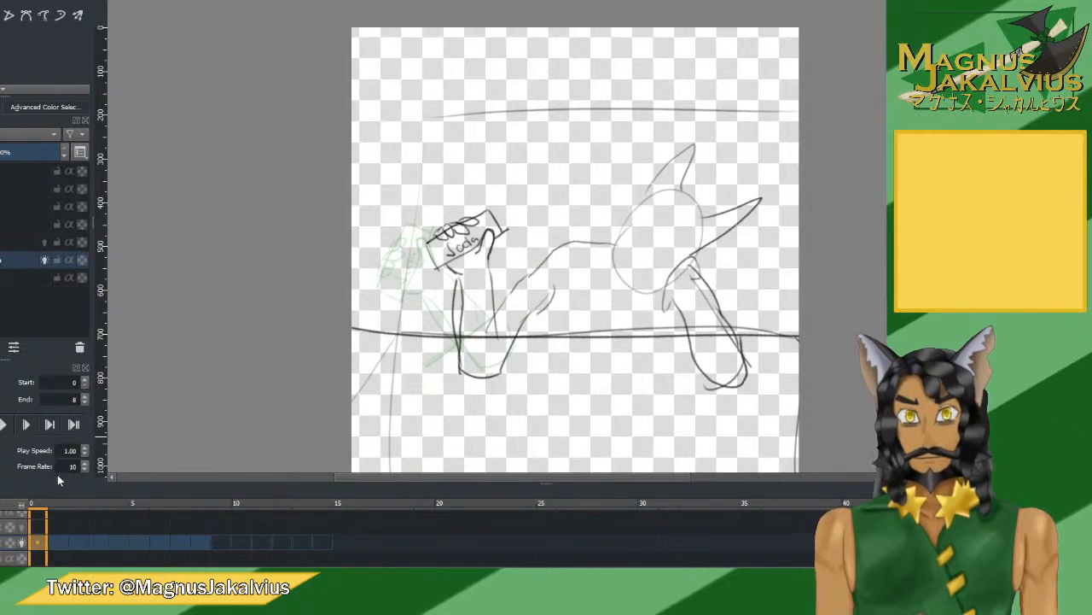
Redraw the raised forearm with its elbow and wrist on frame 9, following the previous frame's pose.
click(200, 538)
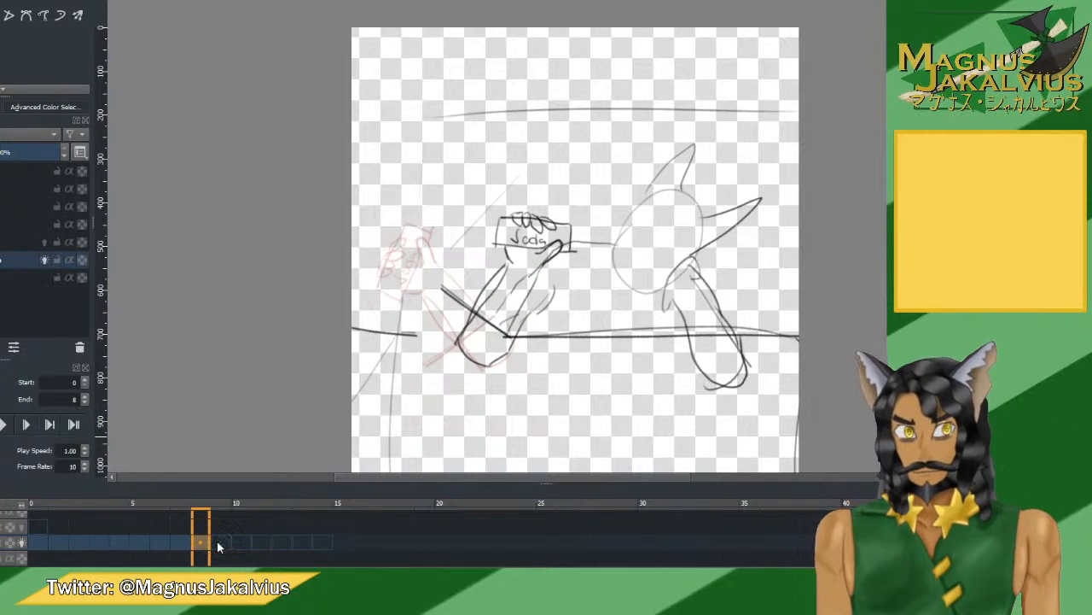
click(219, 543)
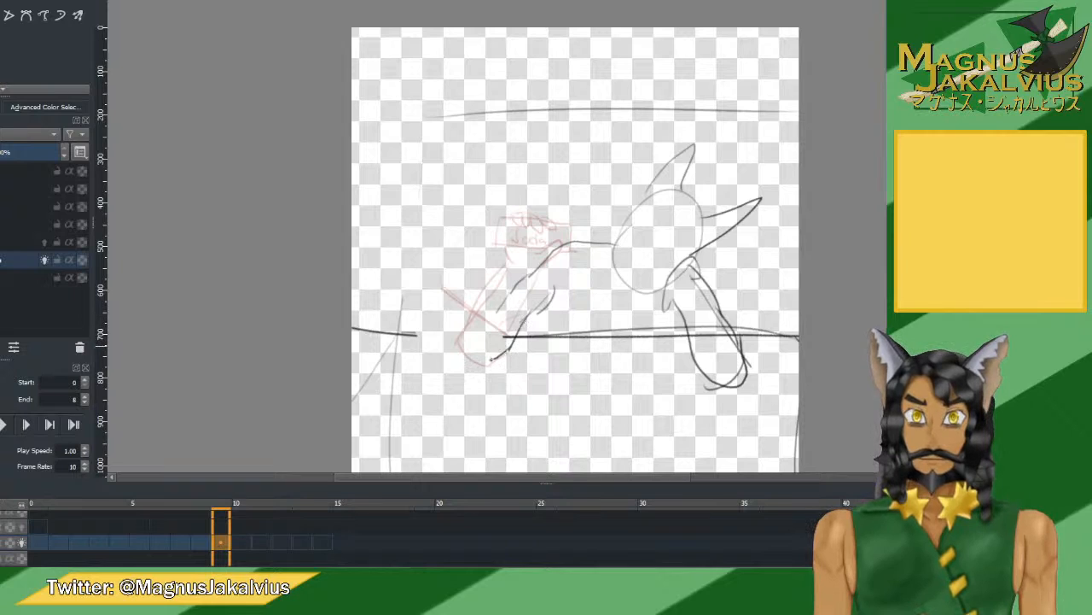
mouse_move(490, 359)
mouse_down()
mouse_move(488, 285)
mouse_move(518, 250)
mouse_move(461, 351)
mouse_move(521, 337)
mouse_up()
key(ctrl+z)
key(ctrl+z)
key(ctrl+z)
mouse_move(507, 258)
mouse_down()
mouse_move(461, 335)
mouse_move(471, 361)
mouse_move(510, 353)
mouse_move(536, 277)
mouse_up()
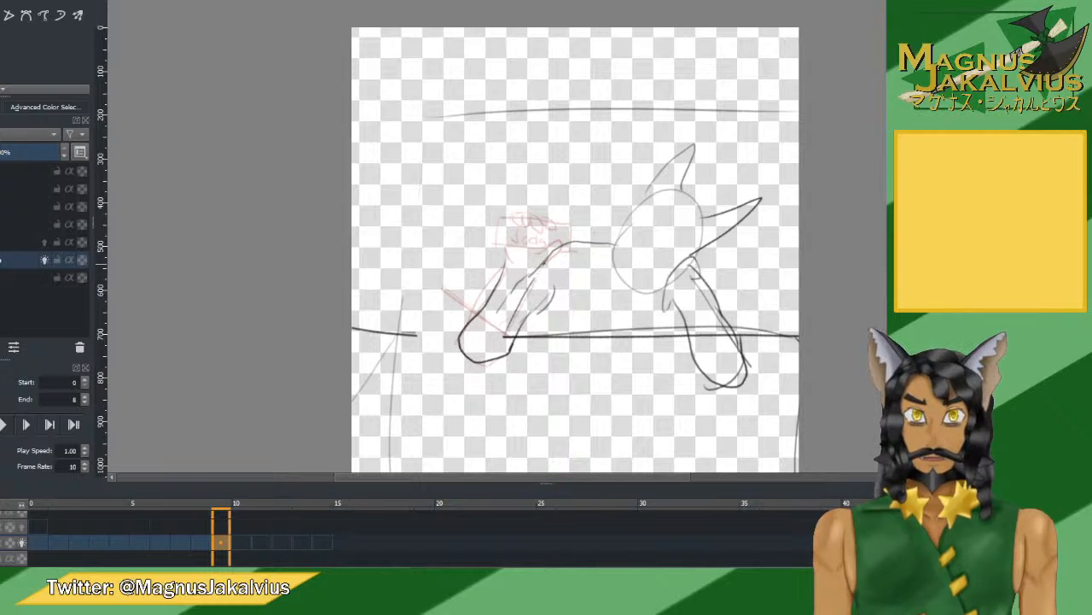
key(ctrl+z)
mouse_move(509, 335)
mouse_down()
mouse_move(515, 299)
mouse_move(546, 263)
mouse_up()
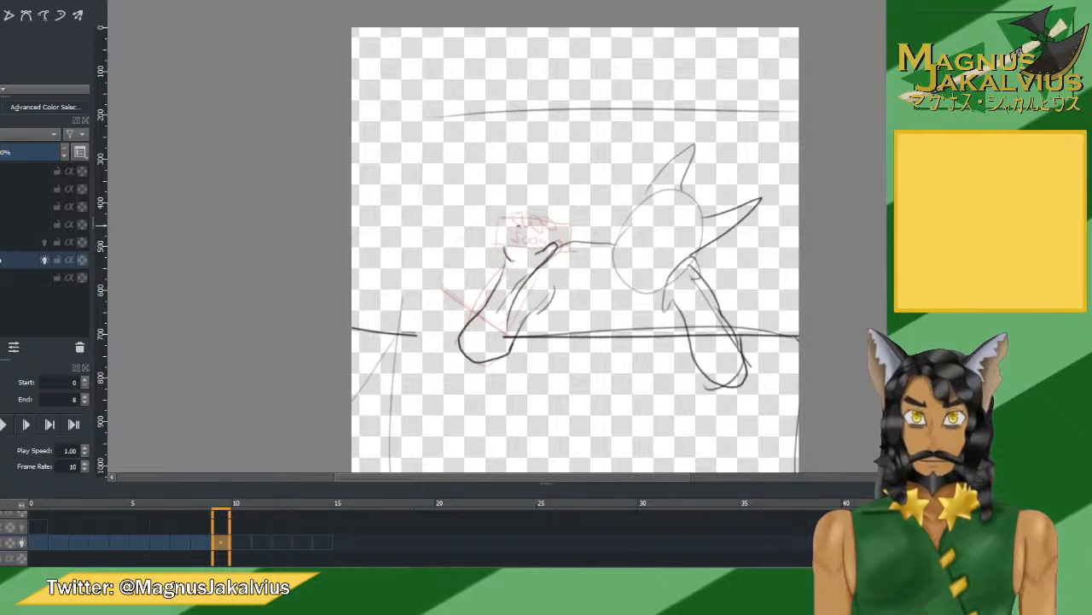
mouse_move(502, 219)
mouse_down()
mouse_move(495, 248)
mouse_move(572, 219)
mouse_move(571, 239)
mouse_up()
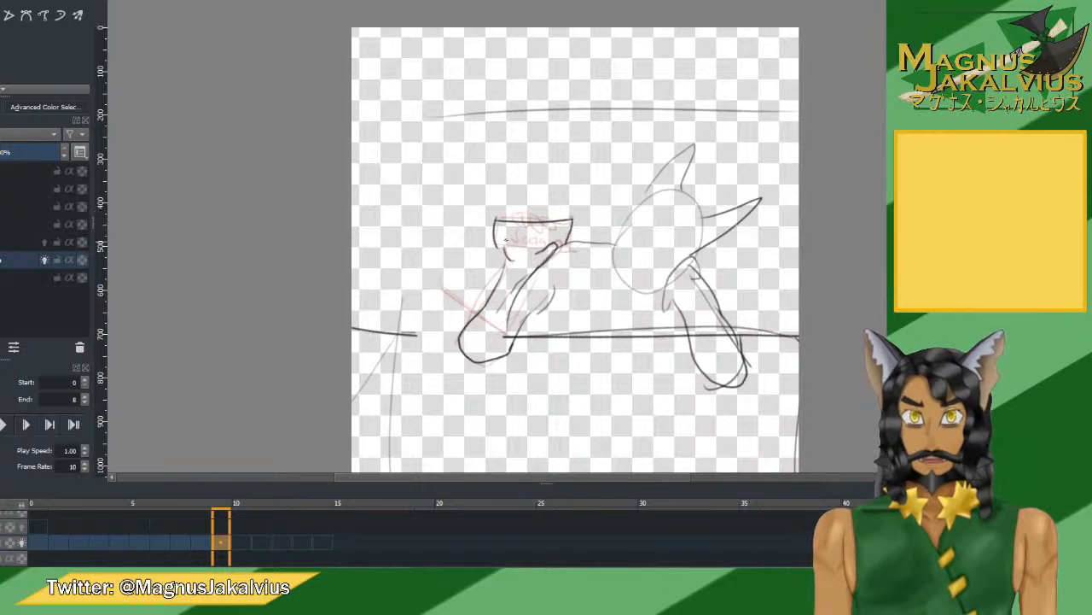
mouse_move(493, 244)
mouse_down()
mouse_move(565, 236)
mouse_move(547, 248)
mouse_up()
key(ctrl+z)
key(ctrl+z)
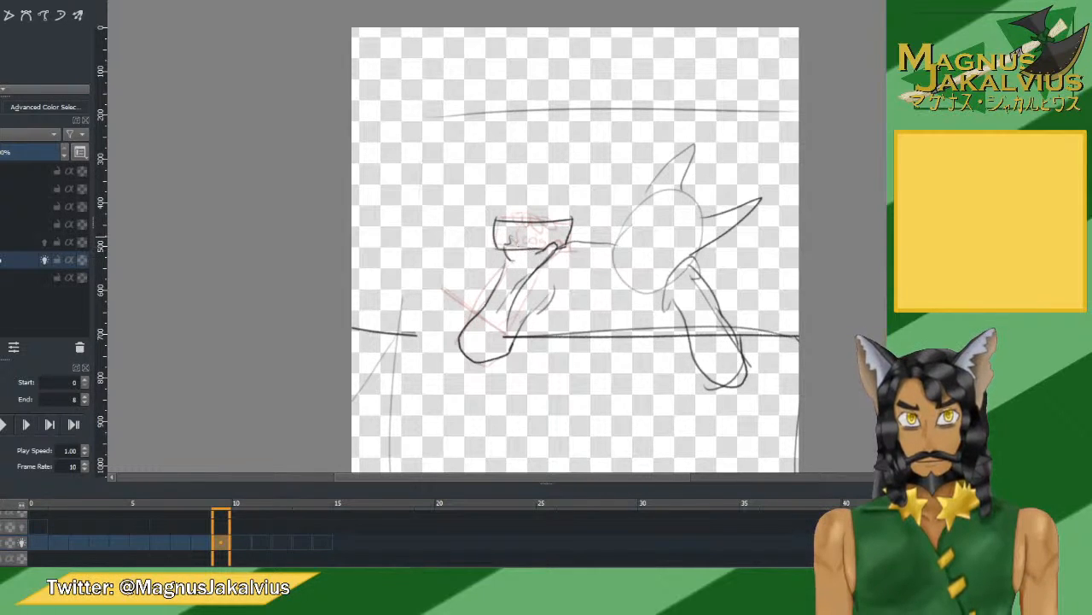
key(ctrl+z)
key(ctrl+z)
key(ctrl+z)
key(ctrl+z)
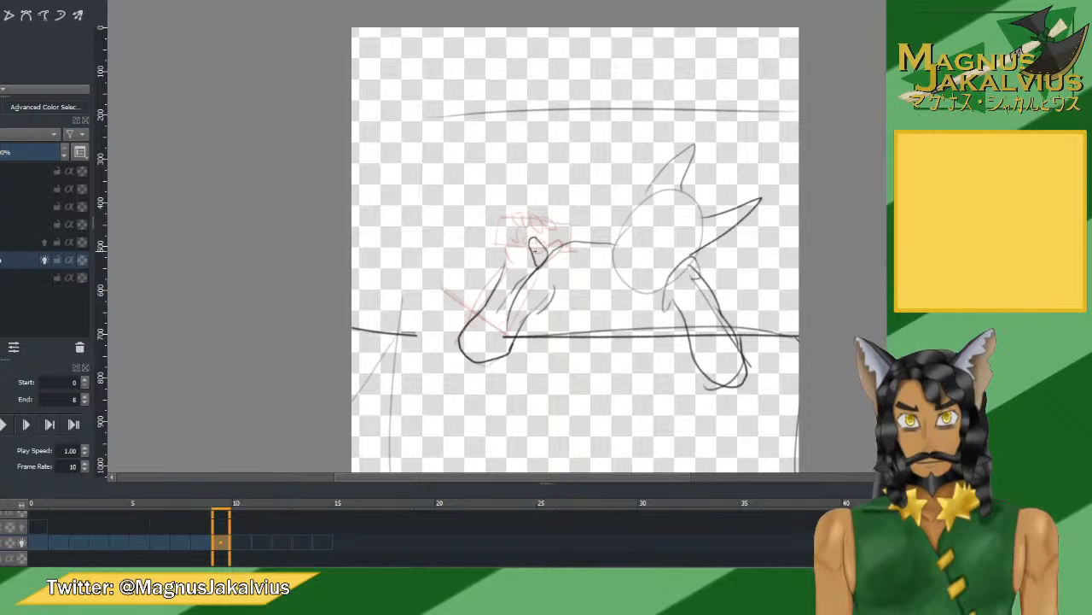
Draw the thumb, the horizontal soda can with its tab, and the fingers curled over its upper edge on frame 9.
key(ctrl+z)
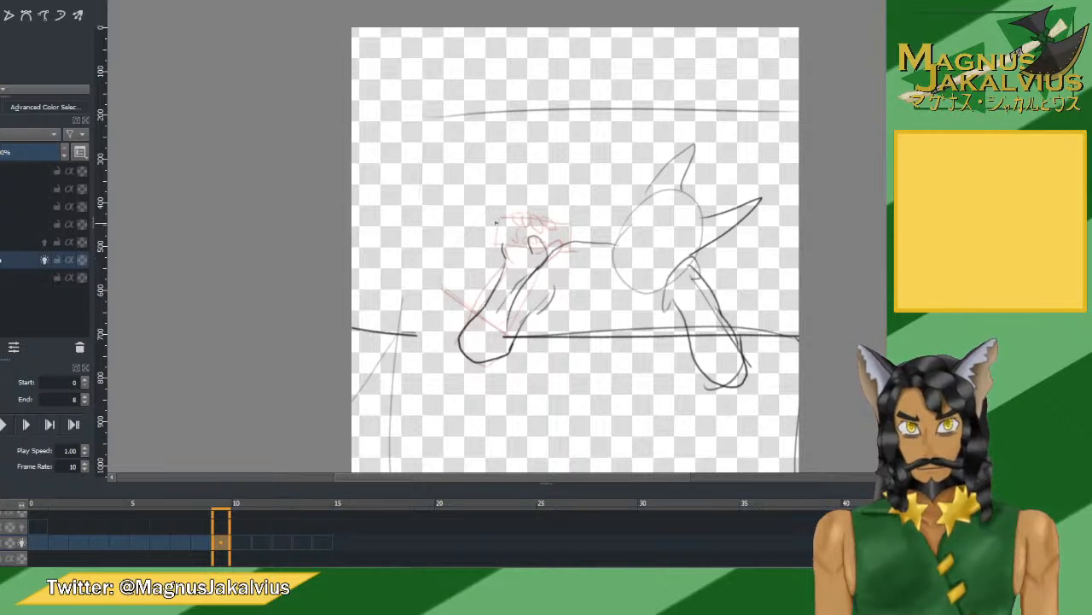
mouse_move(495, 217)
mouse_down()
mouse_move(499, 246)
mouse_move(563, 218)
mouse_move(576, 244)
mouse_up()
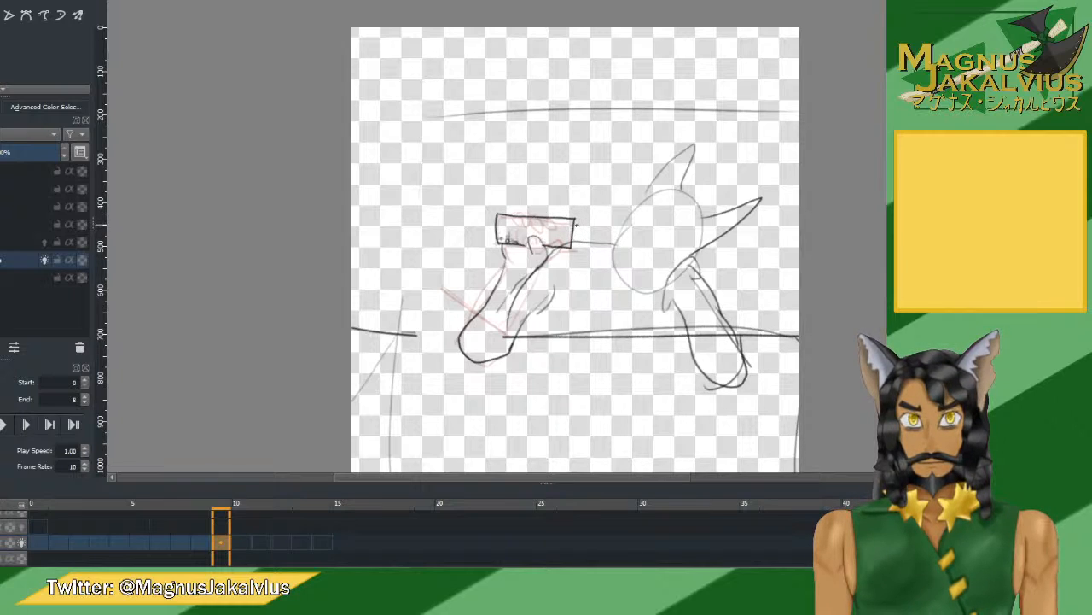
key(ctrl+z)
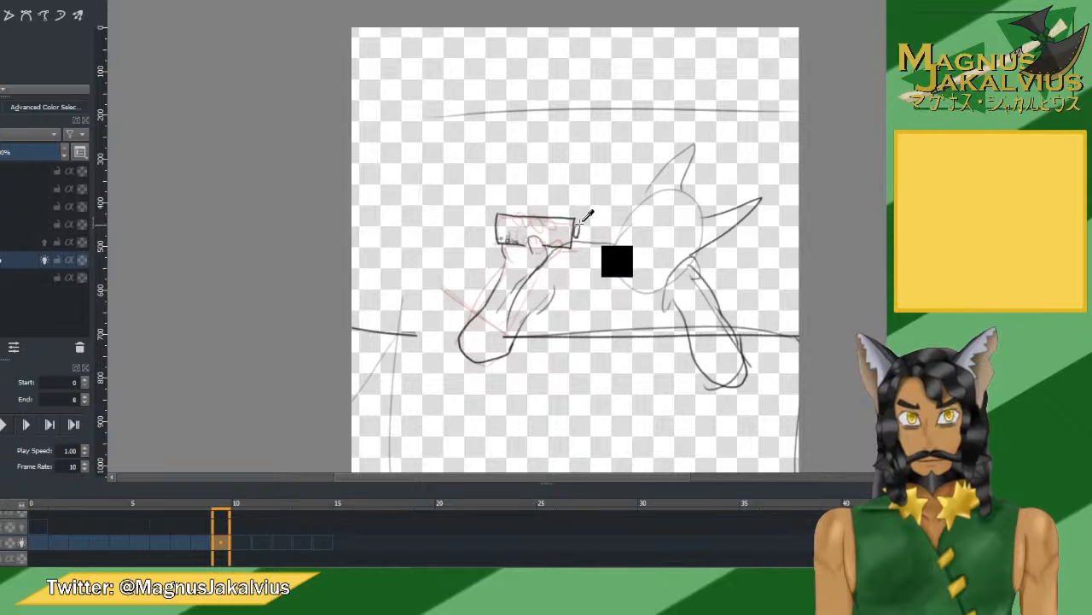
drag(576, 225, 575, 238)
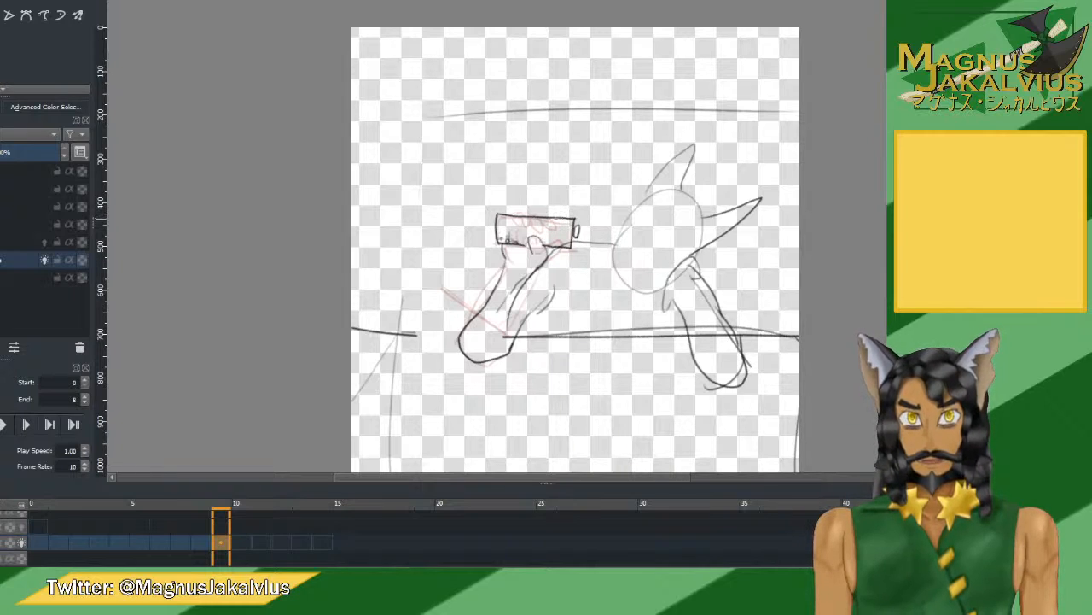
drag(551, 228, 565, 222)
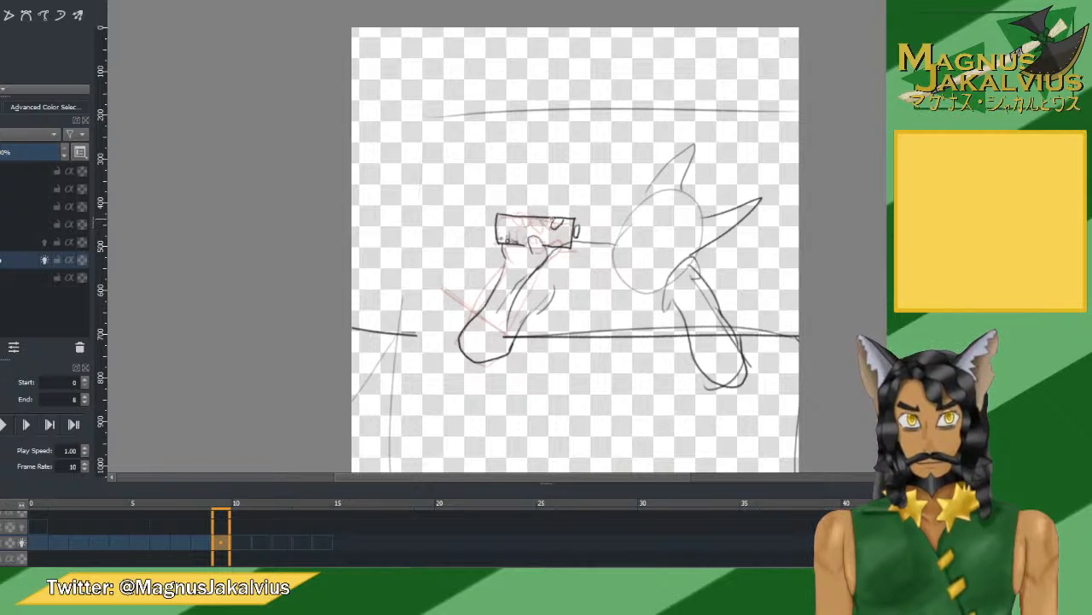
drag(538, 219, 565, 213)
key(ctrl+z)
key(ctrl+z)
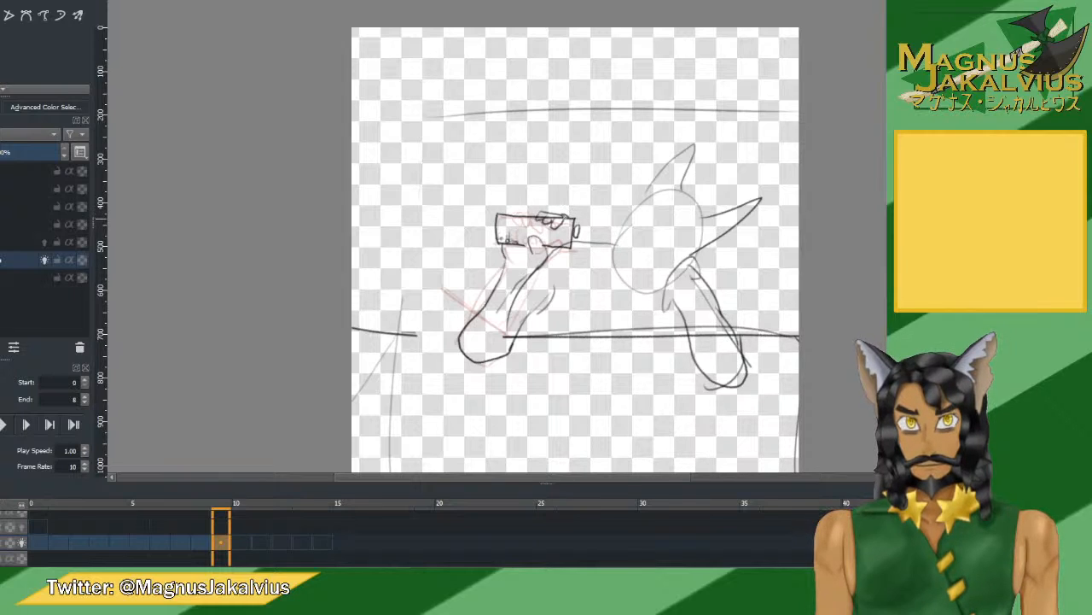
click(233, 538)
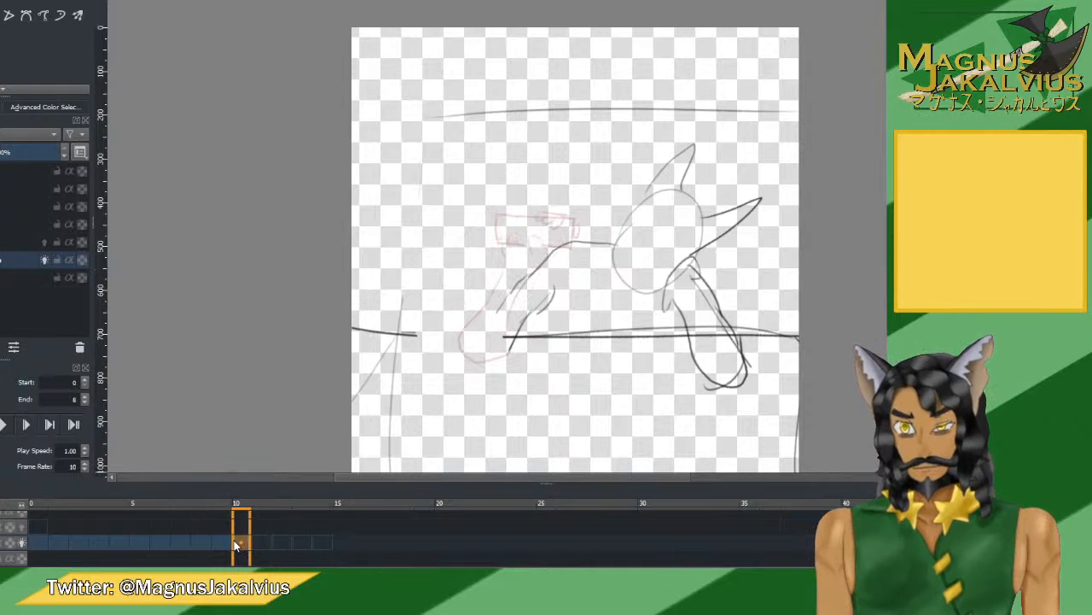
click(224, 536)
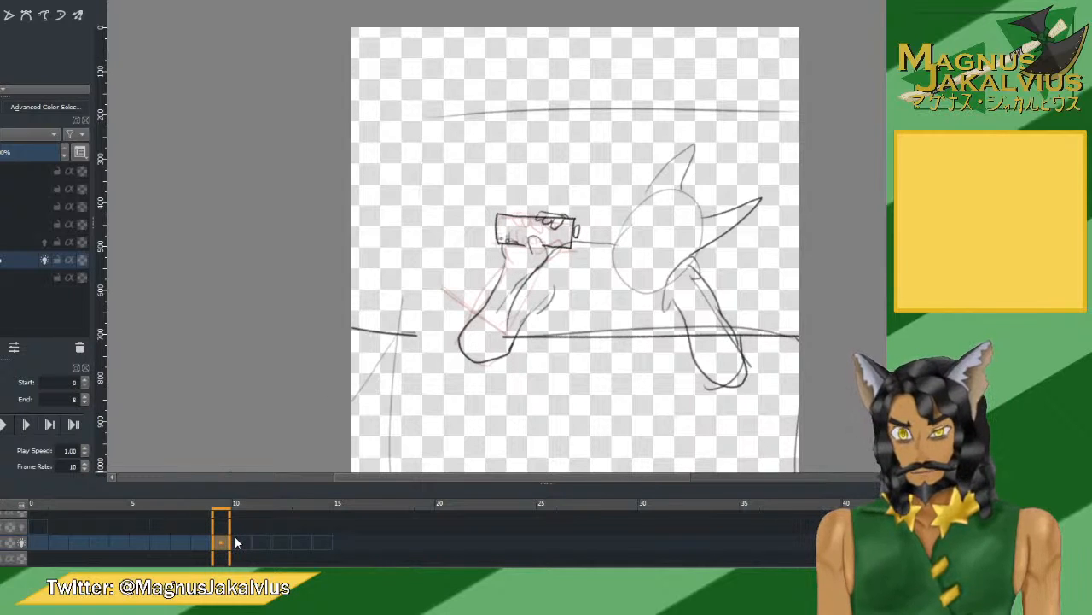
click(239, 536)
click(247, 532)
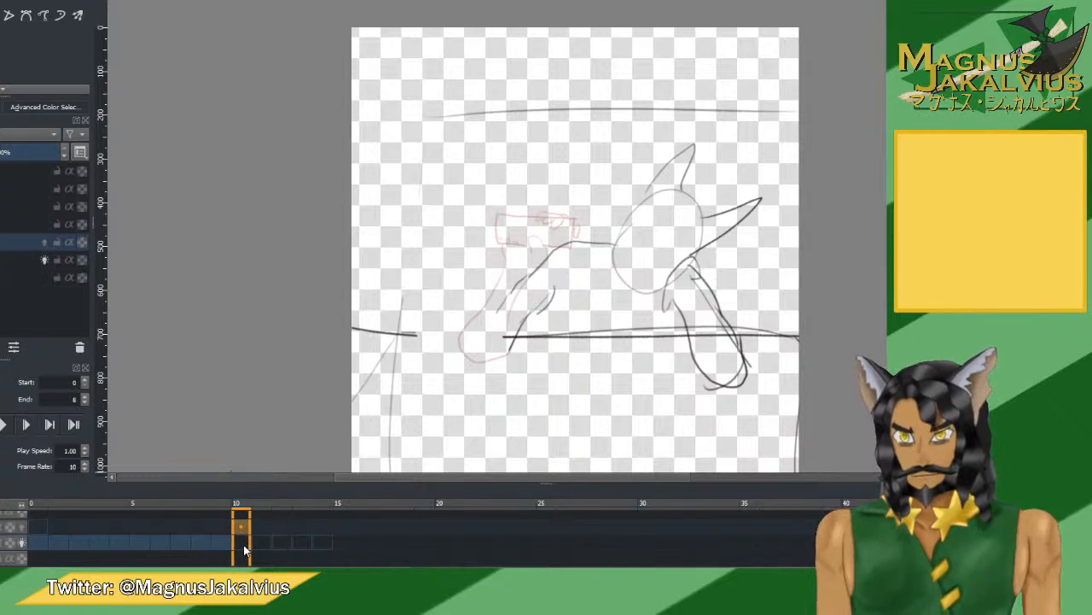
click(243, 544)
right_click(243, 544)
click(309, 501)
click(255, 539)
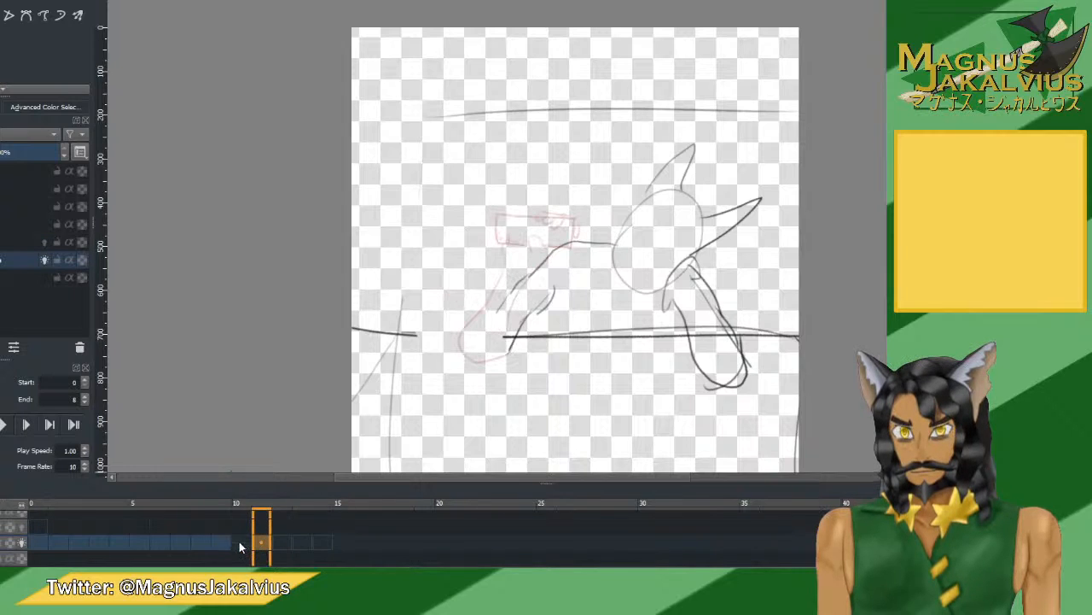
click(239, 541)
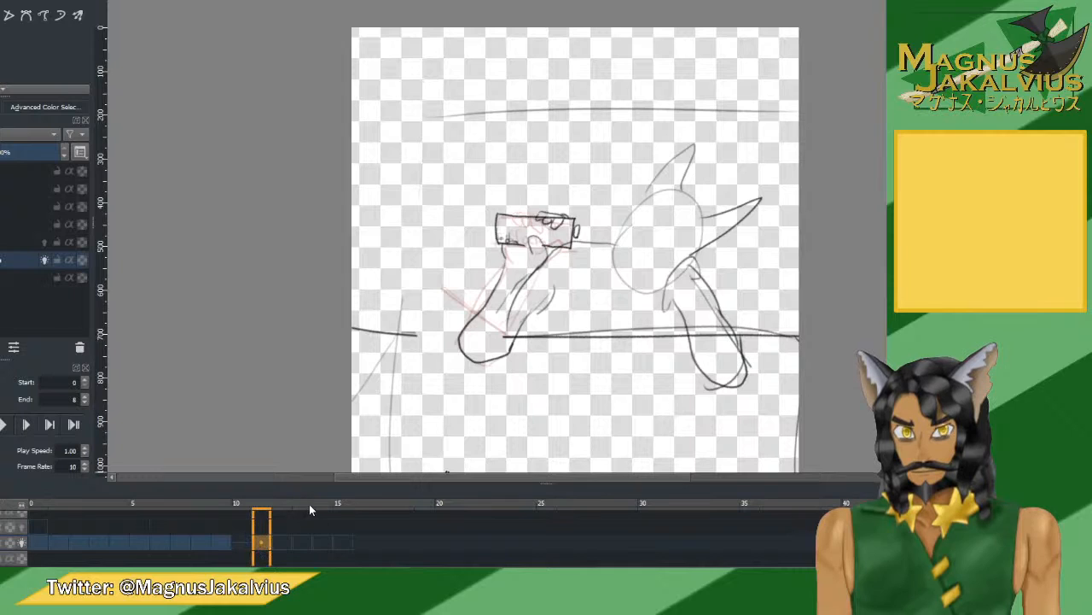
key(ctrl+z)
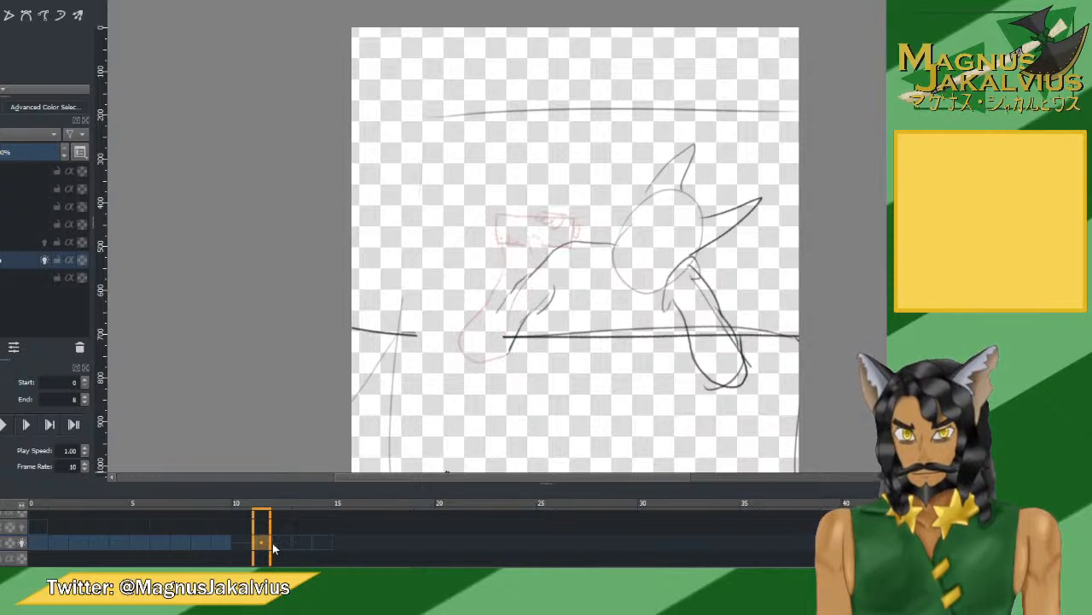
key(Right)
key(Left)
key(Left)
key(Left)
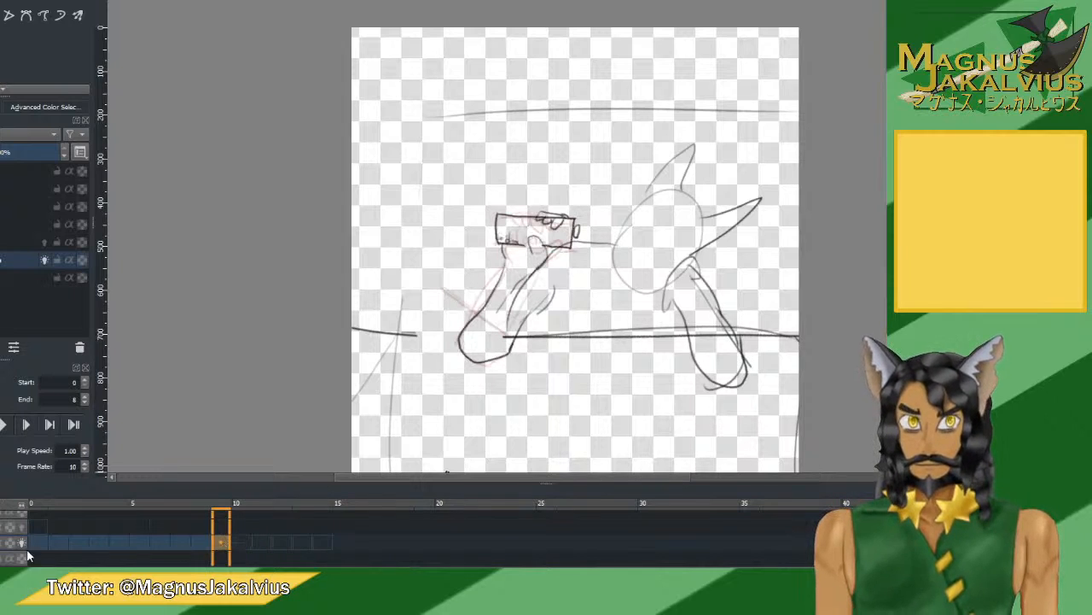
Set the end frame of the playback range to 10 and play the animation from frame 0.
click(38, 542)
click(84, 396)
click(84, 396)
click(4, 424)
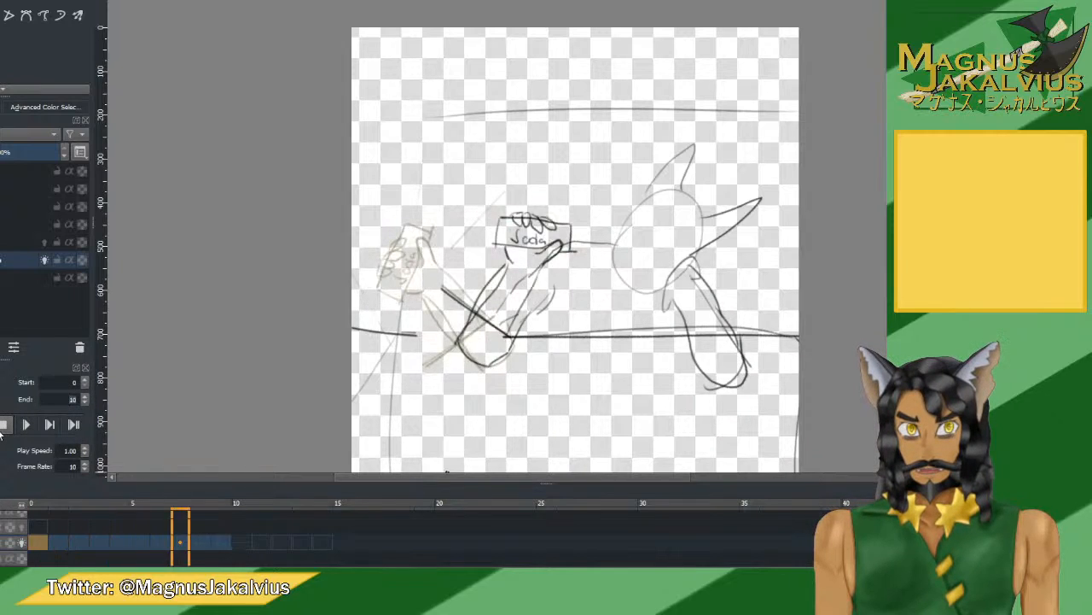
click(3, 425)
Hold the frame 9 pose through frame 12 with inserted hold frames, and play the animation to check it.
click(242, 542)
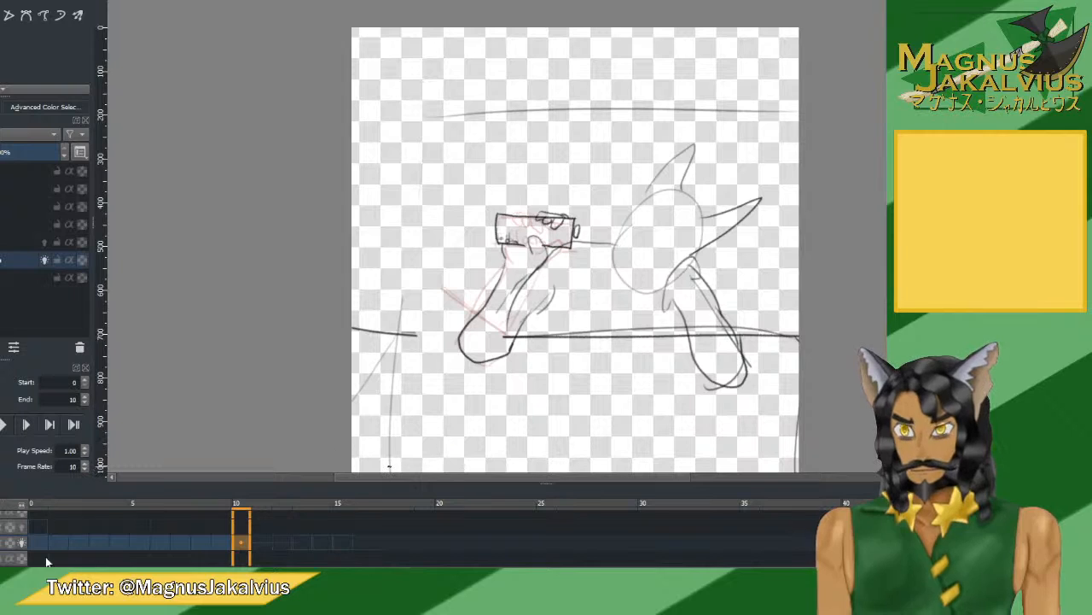
click(22, 513)
click(2, 426)
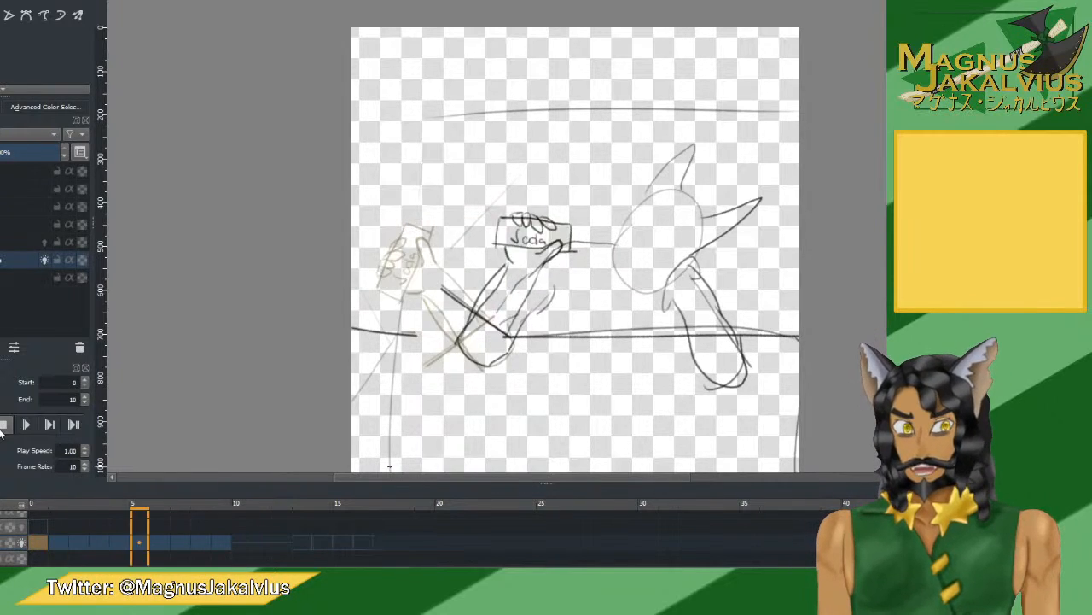
click(2, 425)
click(240, 539)
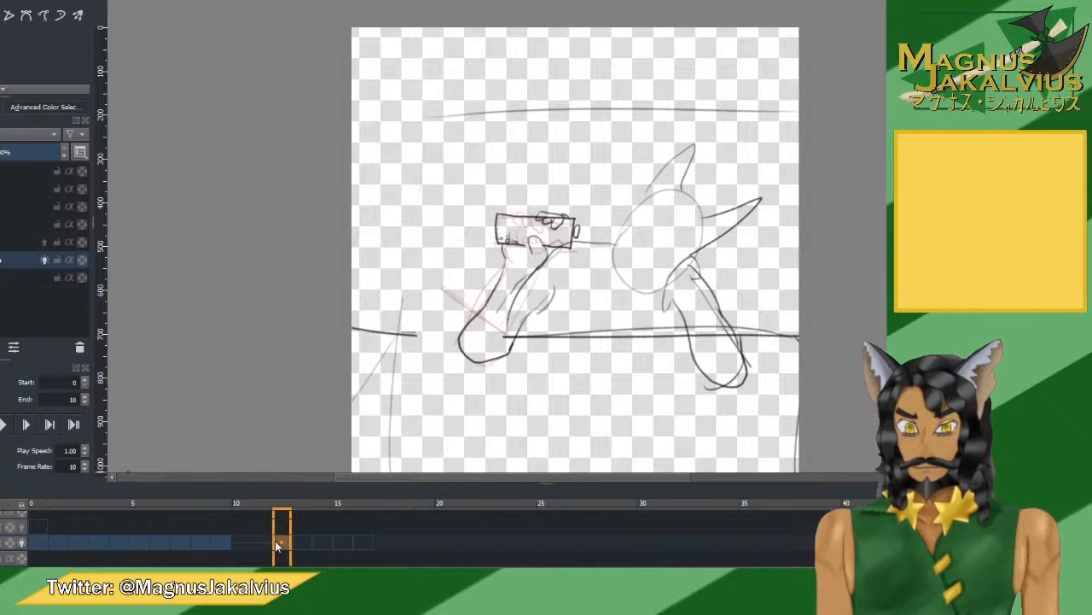
Lower the frame rate to 6 and play the animation from frame 0.
drag(274, 541, 39, 528)
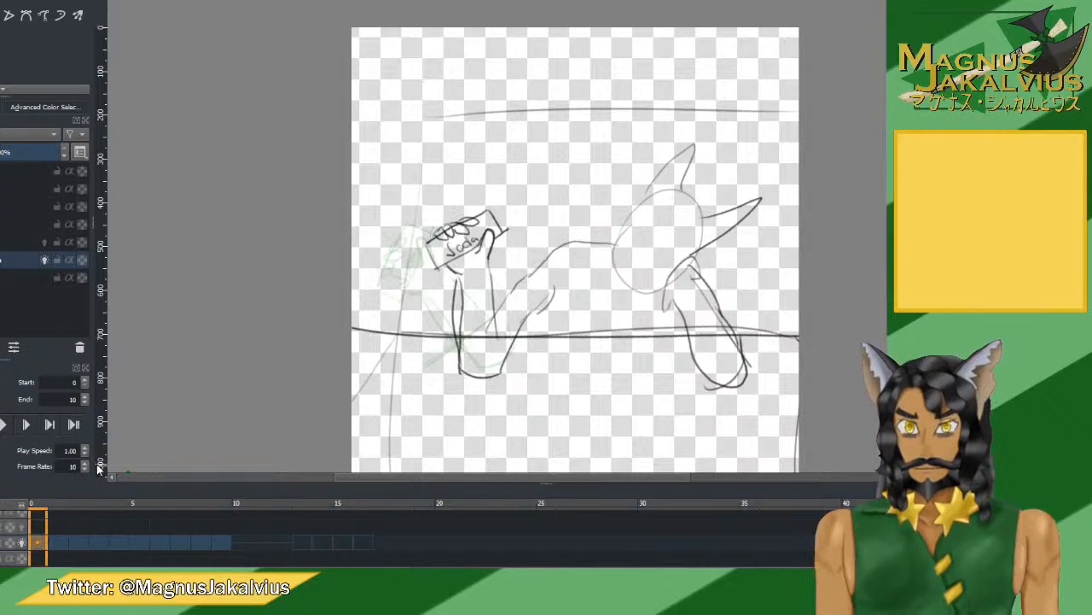
scroll(88, 468, down, 4)
click(2, 425)
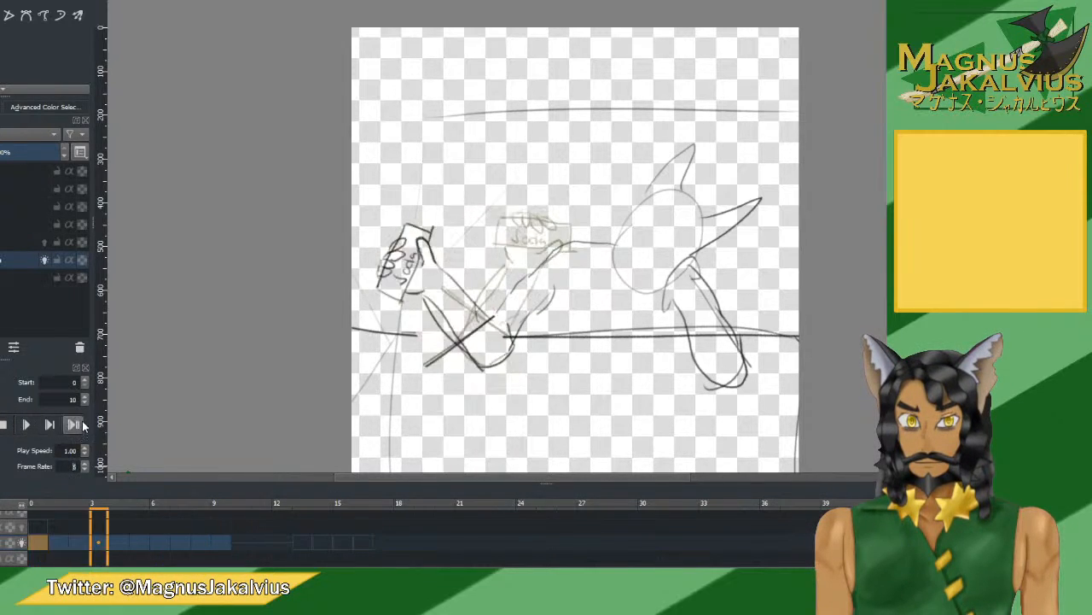
Set the playback end frame to 12 and the frame rate to 10, and play the animation.
scroll(86, 399, up, 2)
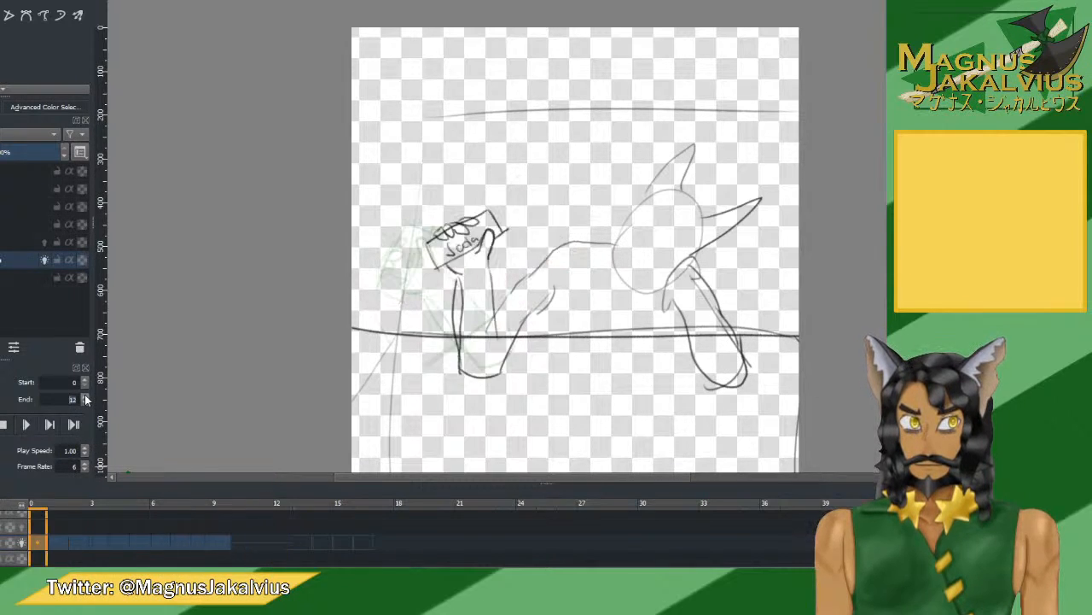
click(2, 426)
scroll(87, 464, up, 4)
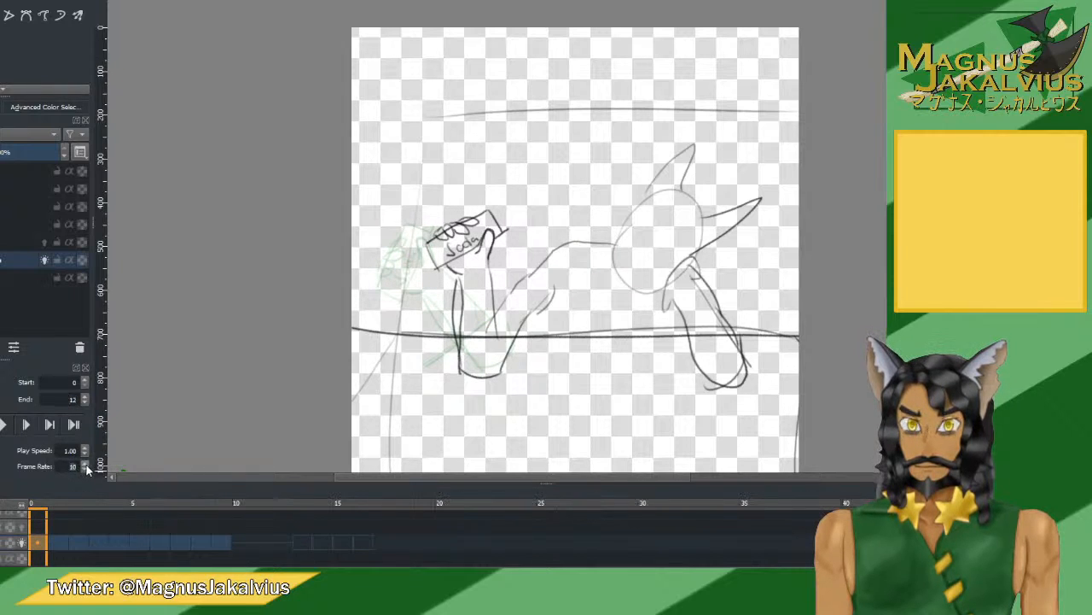
click(3, 426)
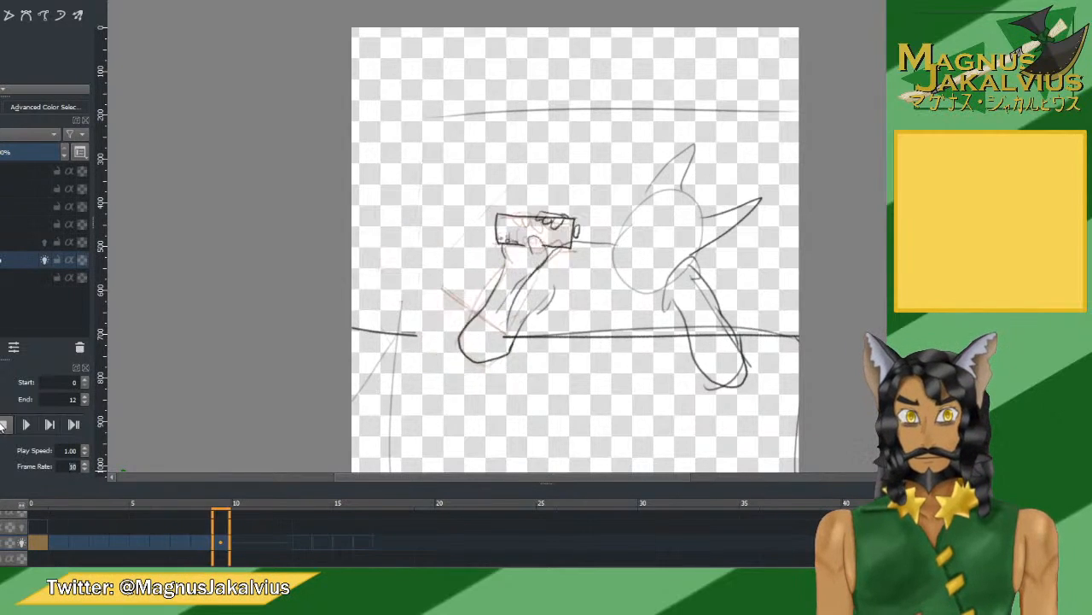
click(3, 426)
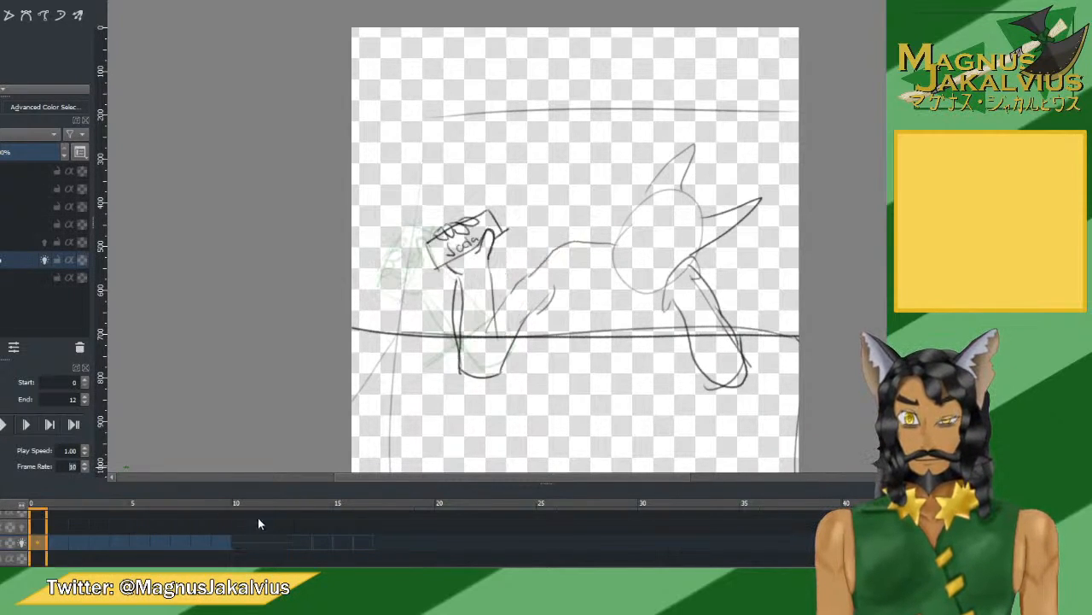
Create a keyframe at frame 12 and copy the forearm and can drawing of frame 9 onto it.
click(285, 551)
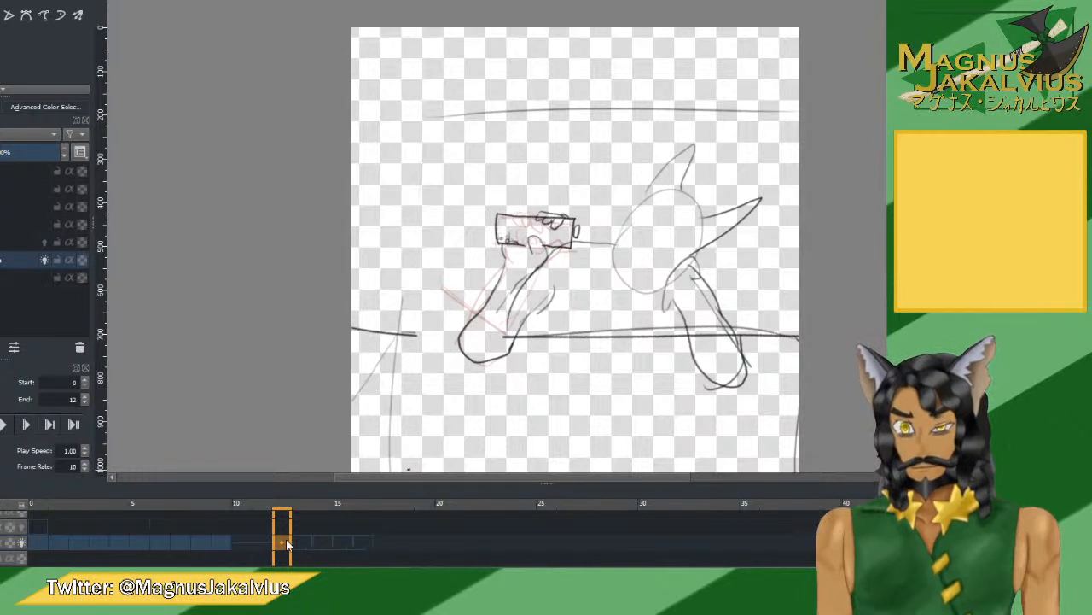
click(290, 540)
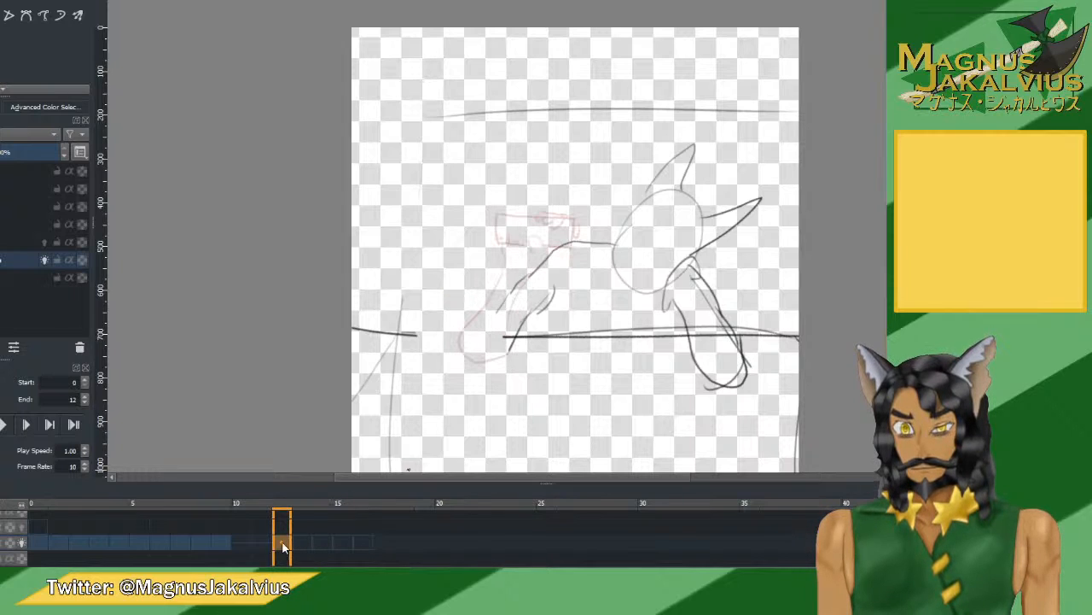
click(221, 542)
click(281, 543)
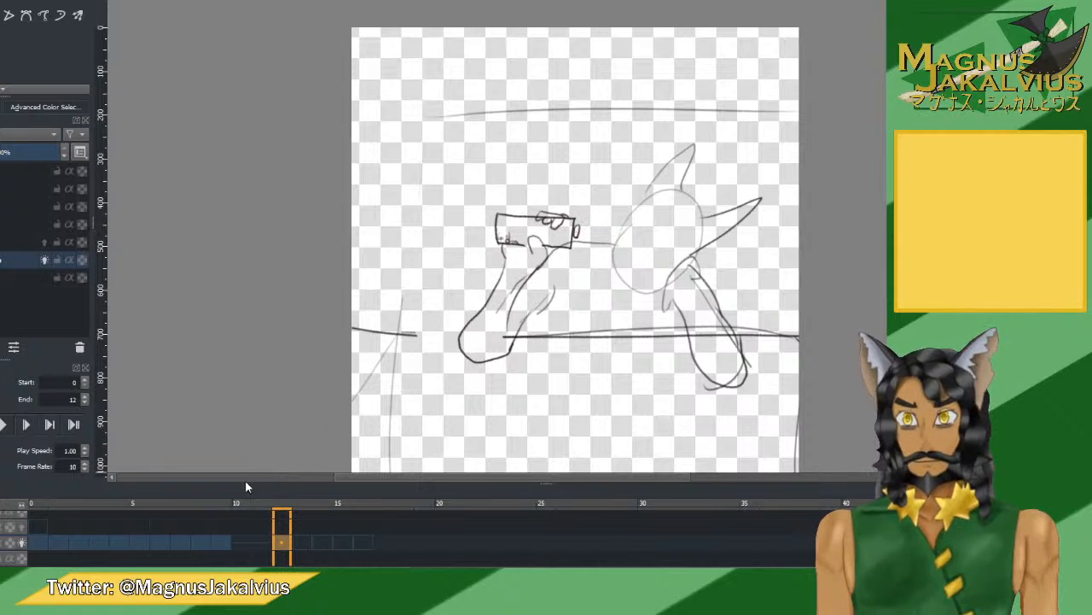
Touch up the can's end and the finger around it on frames 9 and 12, flipping between both frames to compare them.
click(220, 543)
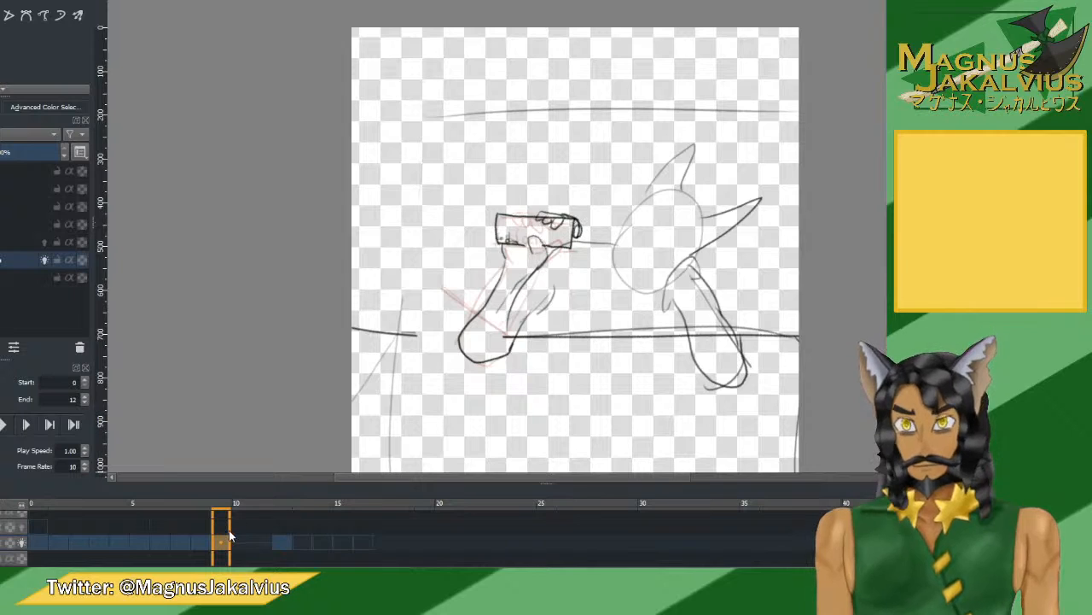
click(281, 541)
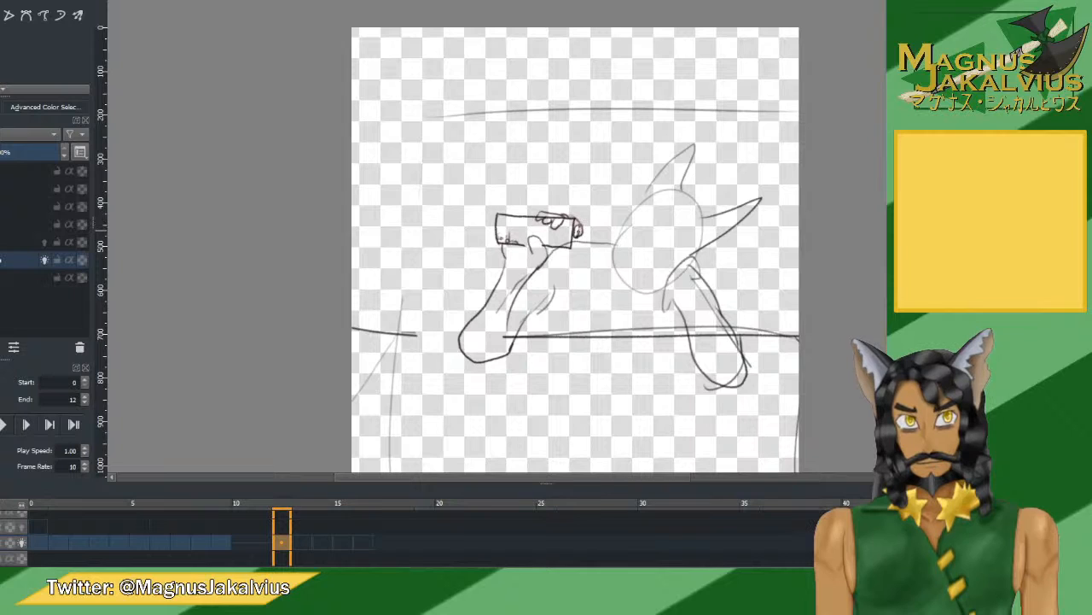
click(221, 538)
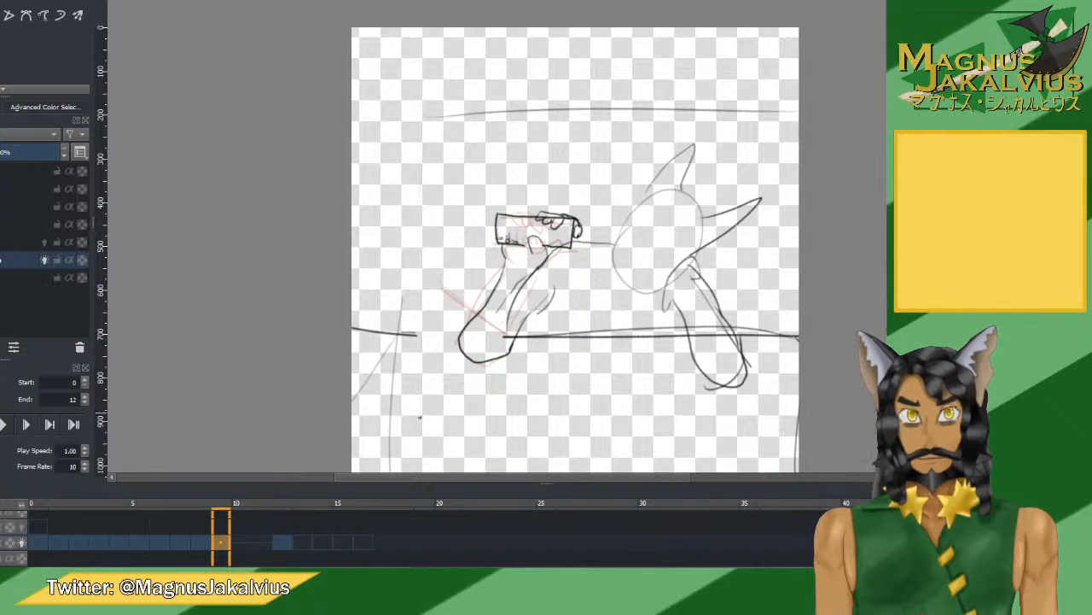
click(280, 534)
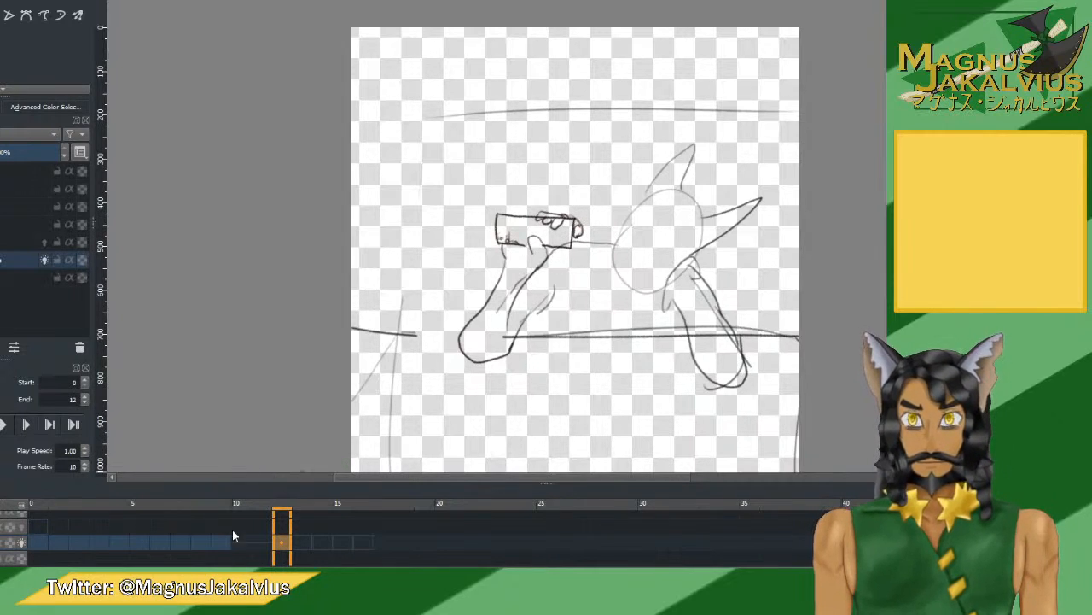
click(220, 538)
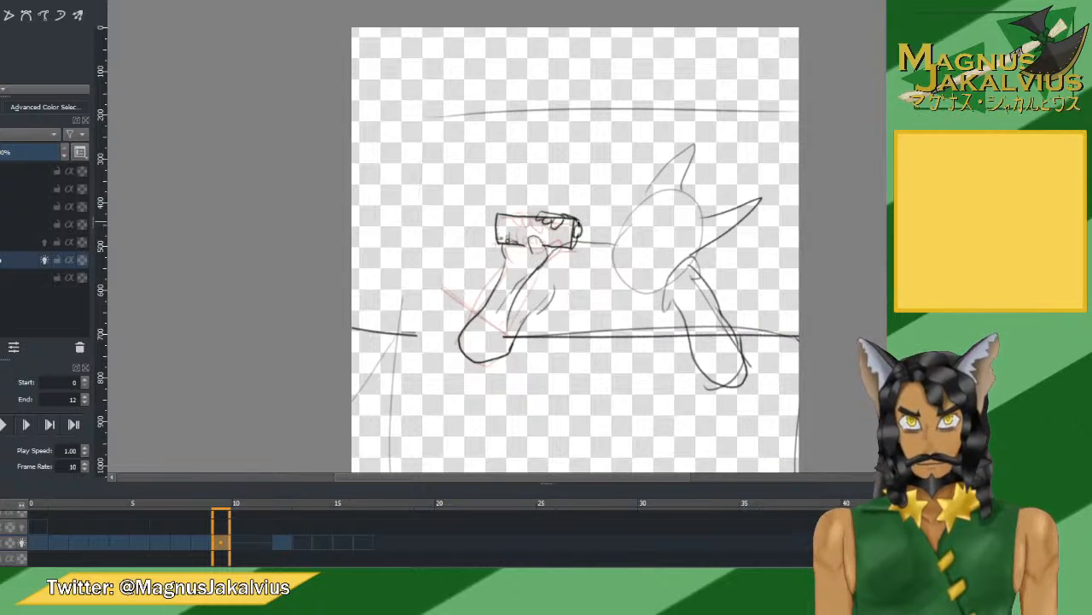
key(alt+period)
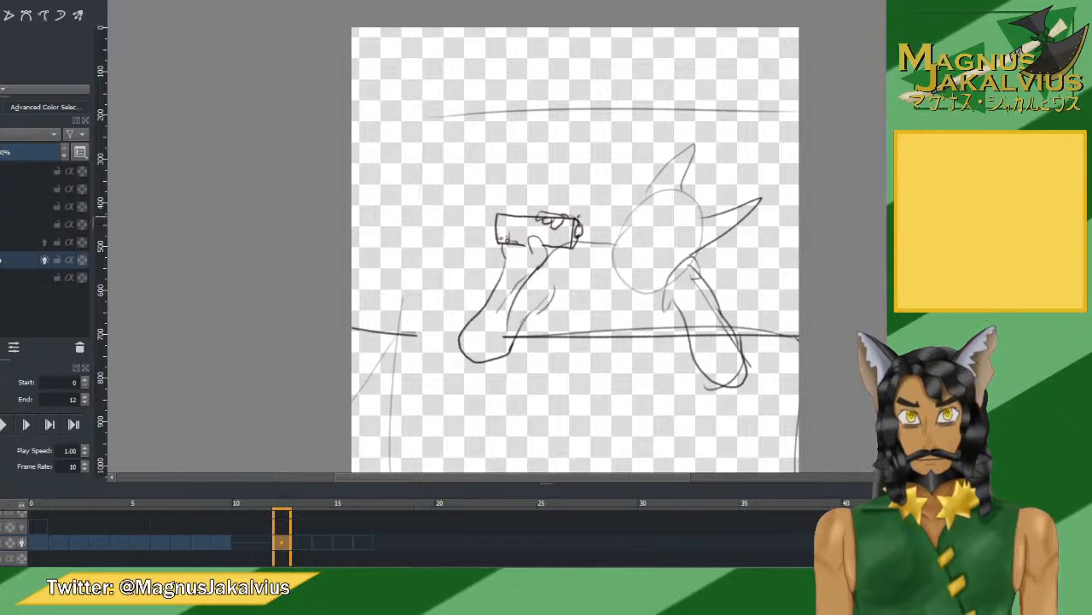
Play the animation to check the can shake leading into the held pose.
click(198, 540)
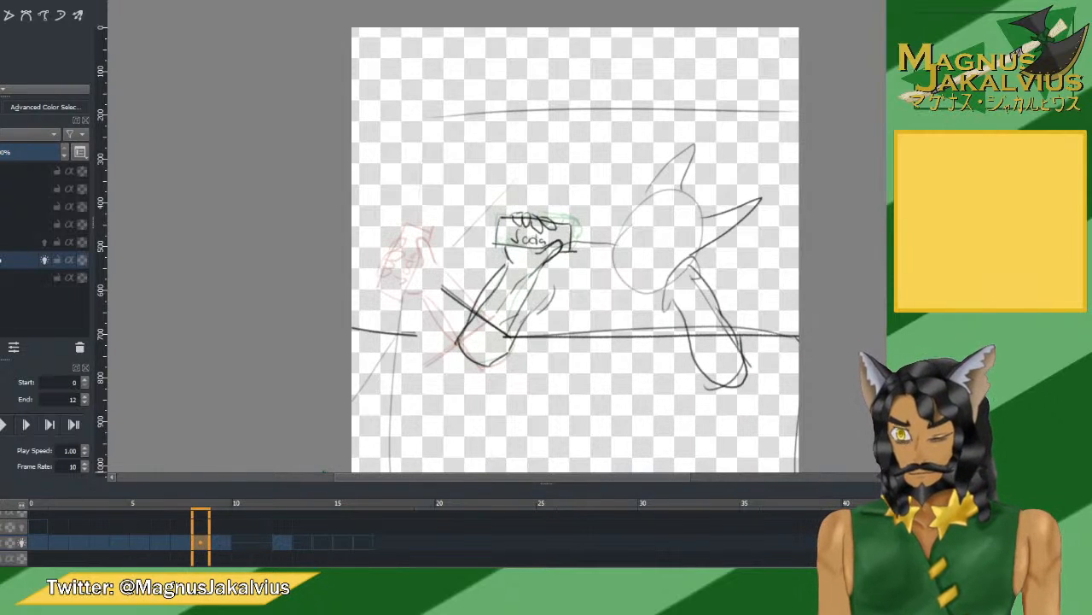
click(4, 427)
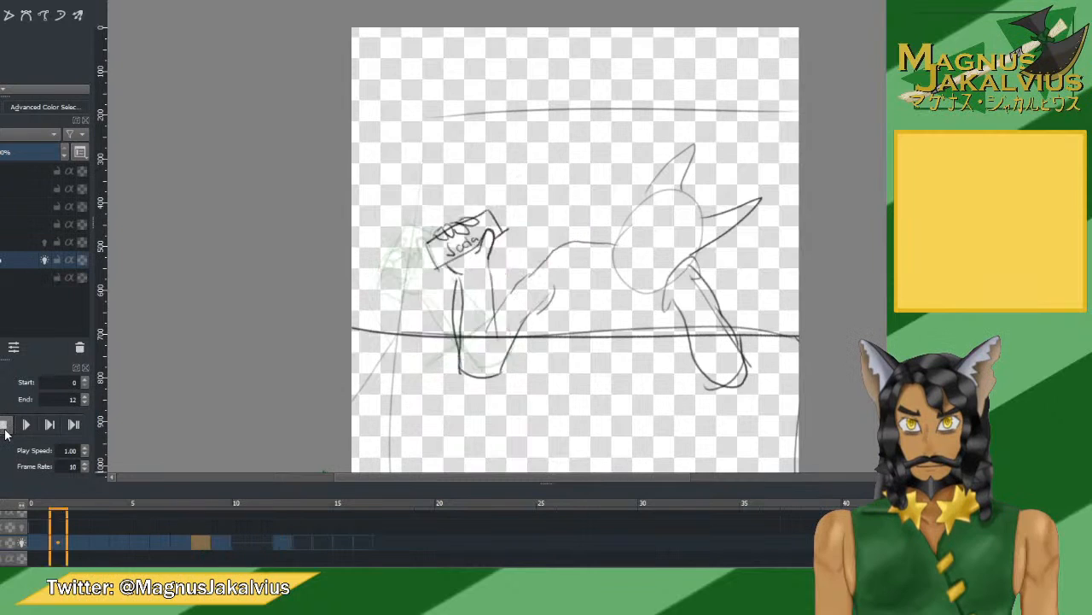
click(4, 427)
Insert one hold frame after frame 12 so the arm and can pose lasts through frame 13.
click(281, 540)
click(305, 540)
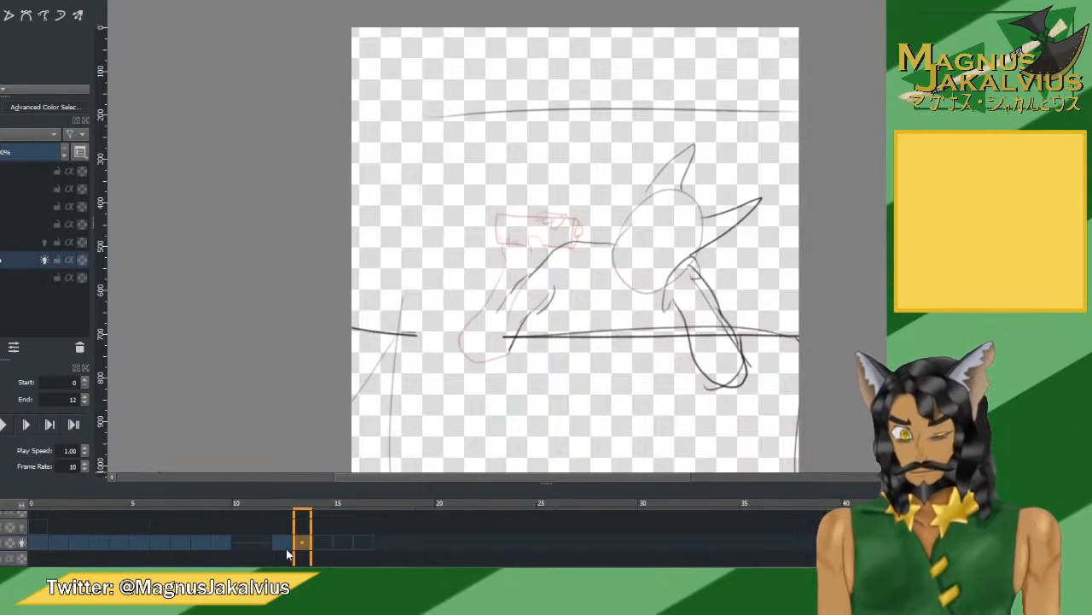
click(284, 540)
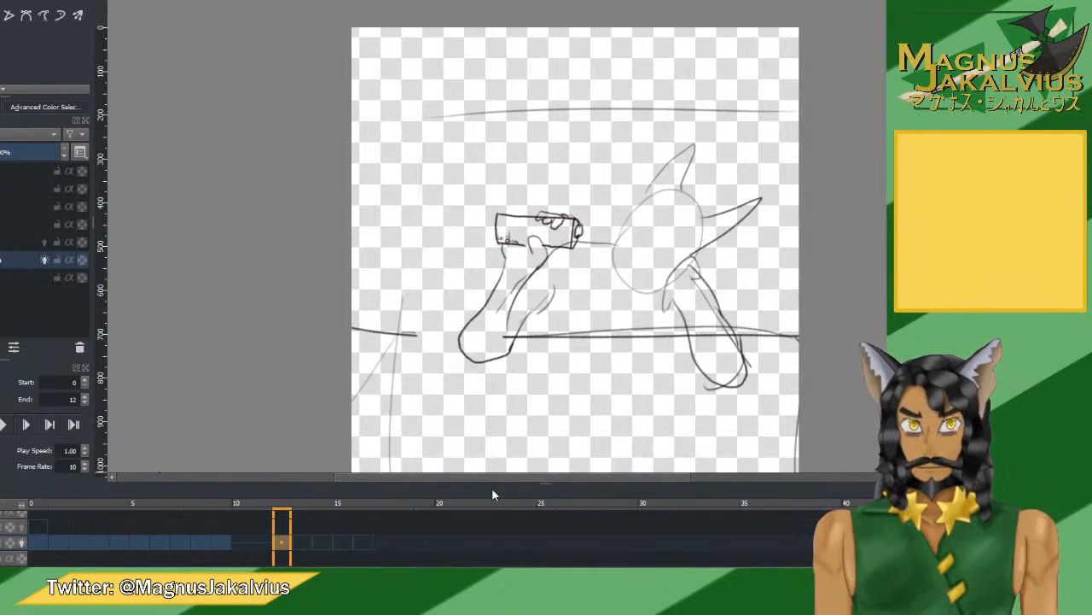
click(323, 542)
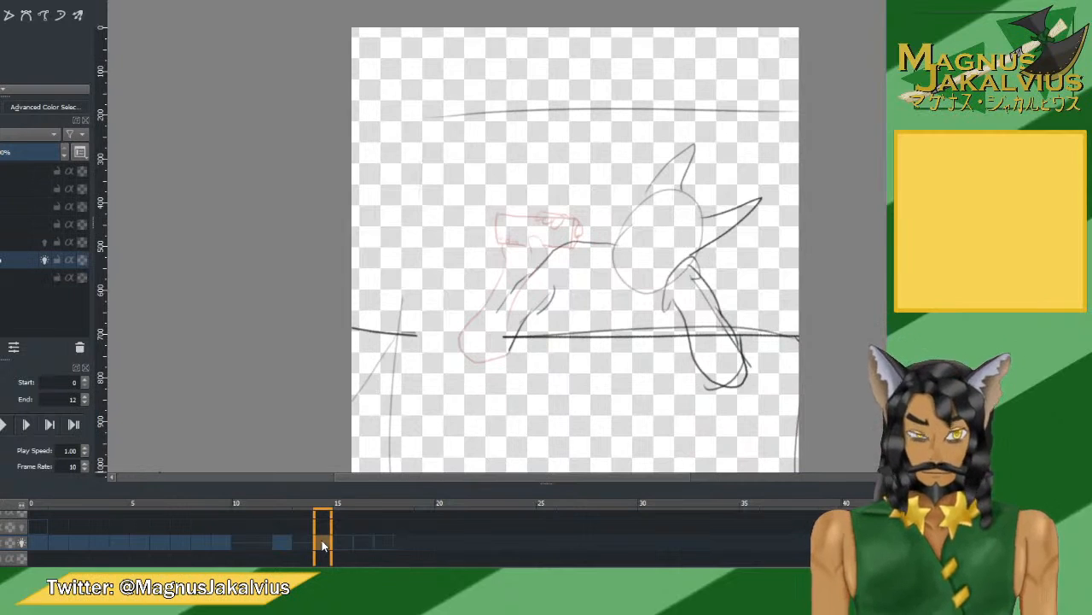
click(305, 538)
click(280, 541)
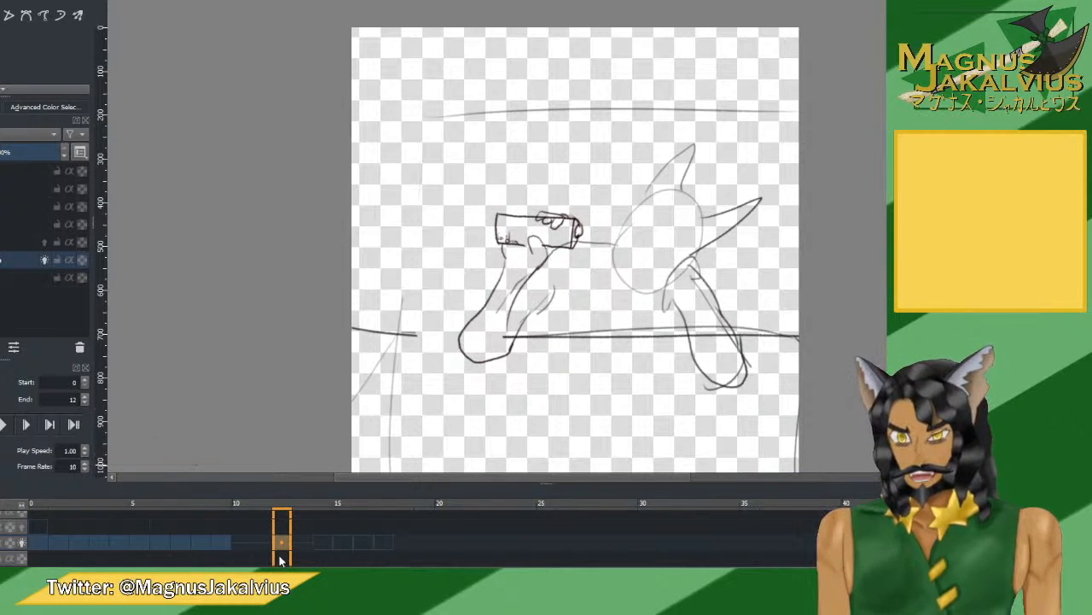
click(242, 541)
click(281, 541)
click(298, 542)
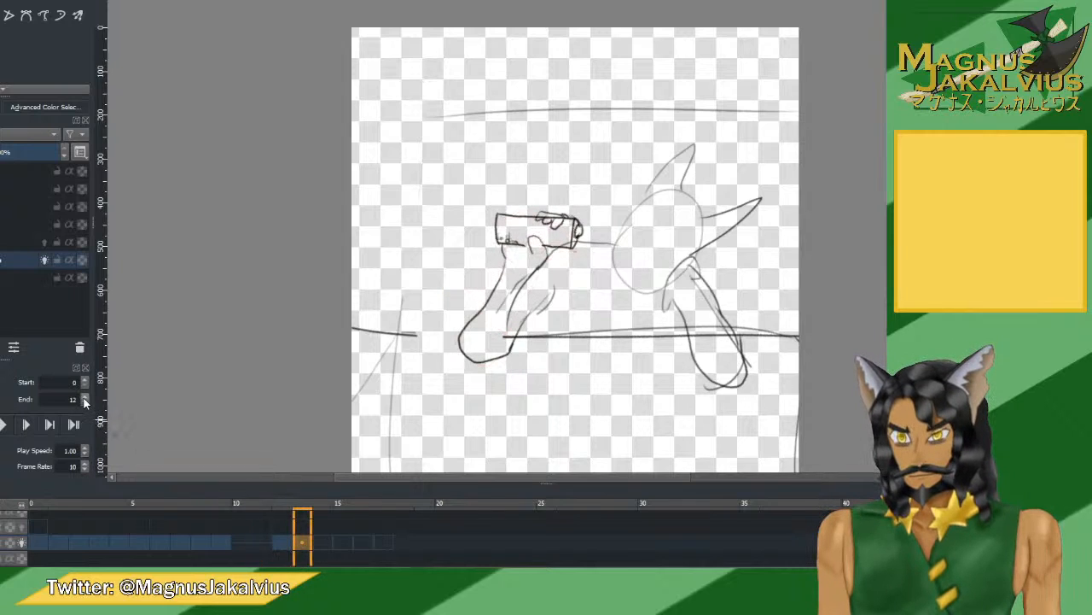
Extend the playback end frame to 13 and play the animation.
click(84, 395)
click(25, 424)
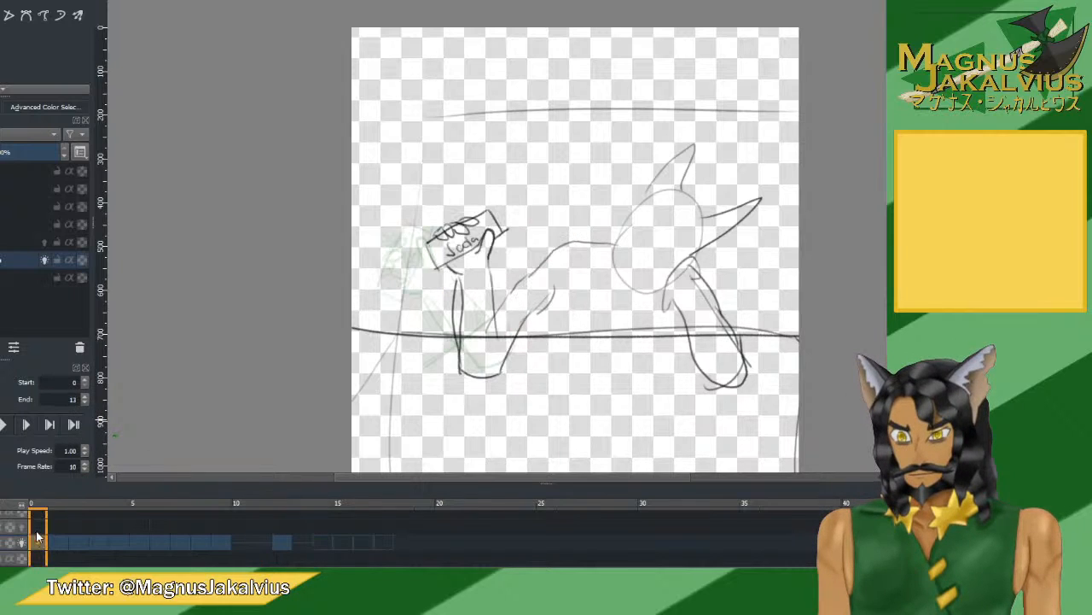
click(5, 424)
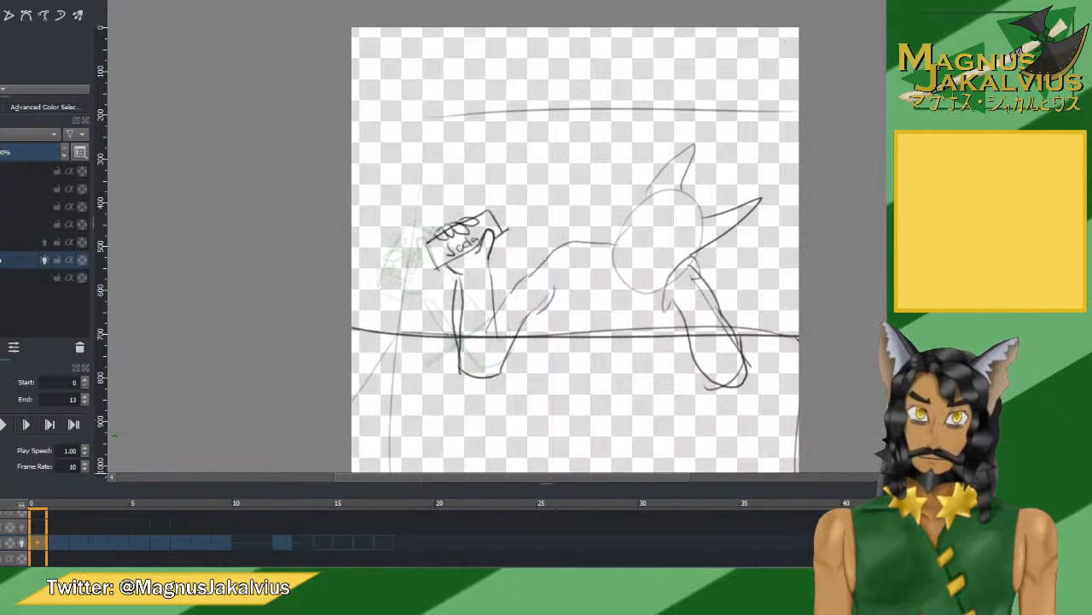
Copy the forearm and can drawing of frame 12 onto frame 14.
click(304, 544)
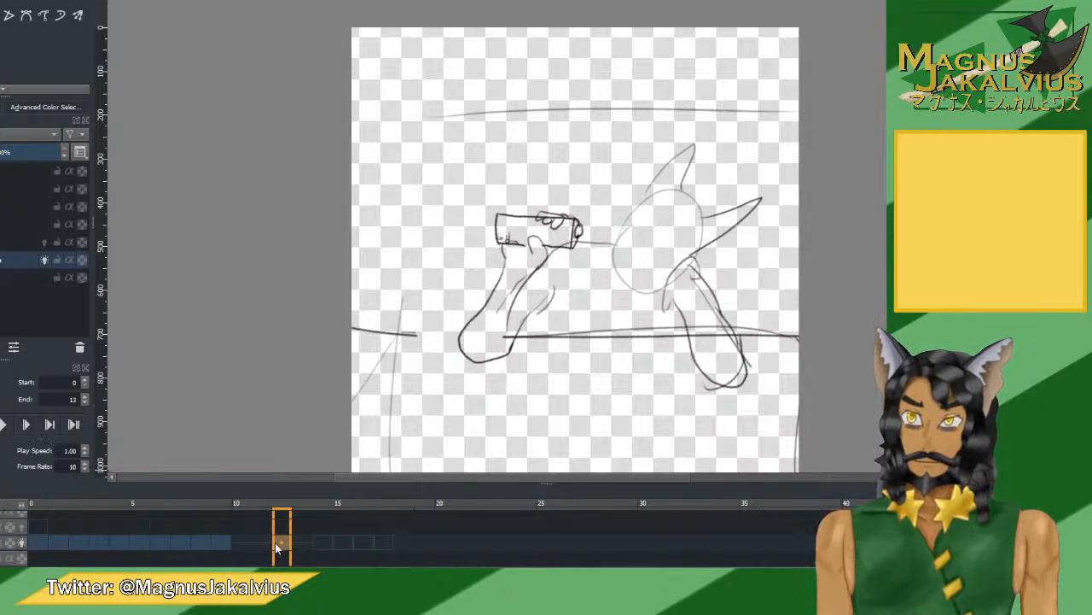
click(319, 543)
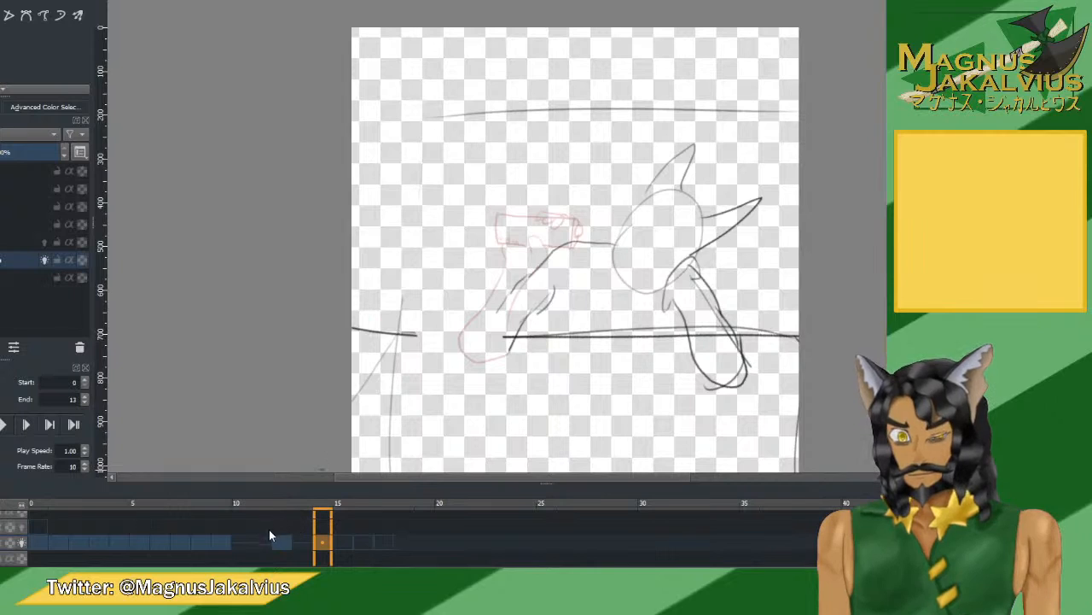
click(282, 543)
key(ctrl+c)
click(323, 543)
key(ctrl+v)
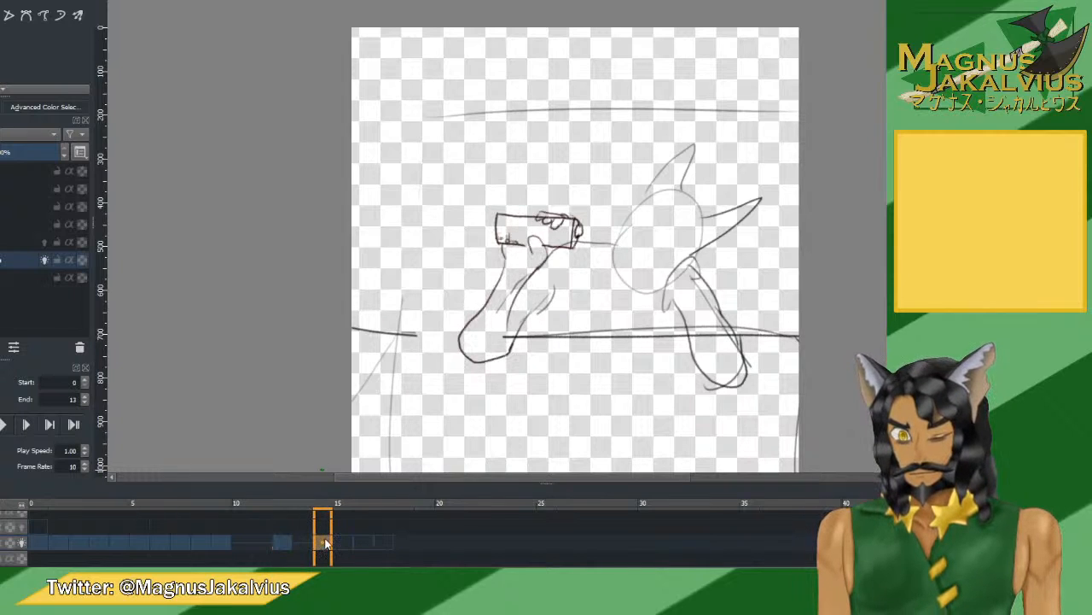
key(ctrl+z)
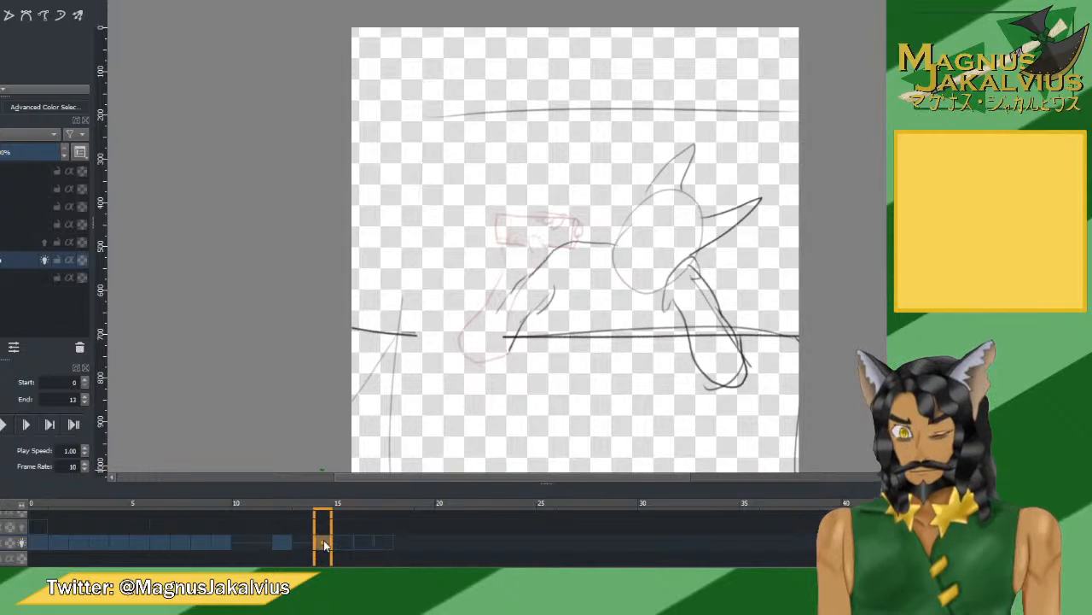
key(ctrl+shift+z)
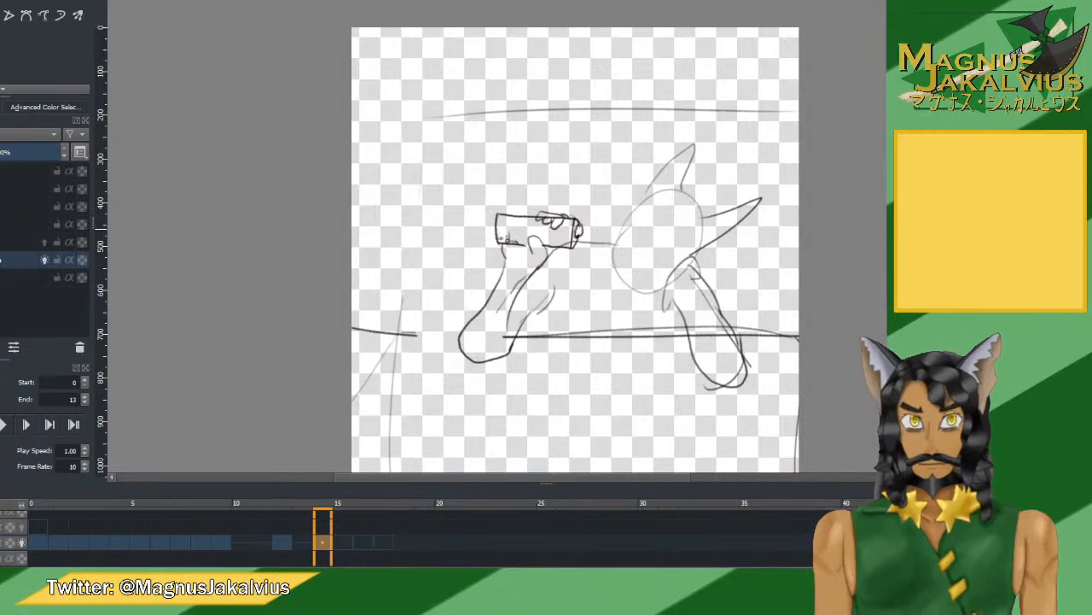
Sketch a jagged soda spray bursting from the can toward the head on frame 14 and a larger burst on frame 15.
drag(577, 227, 659, 183)
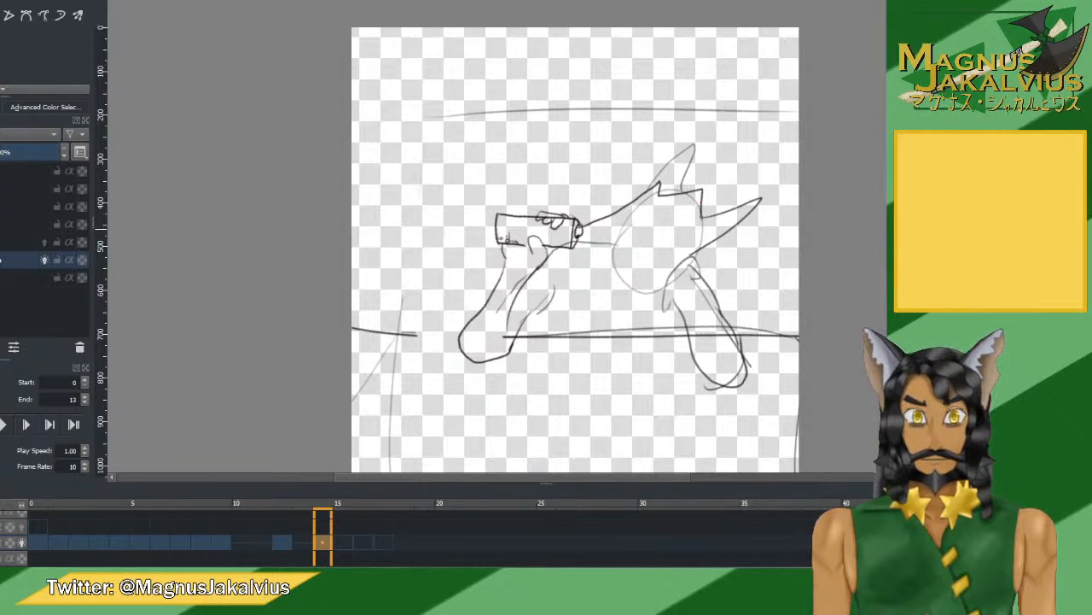
mouse_move(631, 273)
mouse_down()
mouse_move(579, 245)
mouse_move(718, 159)
mouse_move(713, 199)
mouse_move(778, 226)
mouse_move(716, 280)
mouse_move(663, 282)
mouse_move(692, 314)
mouse_move(590, 268)
mouse_up()
click(341, 540)
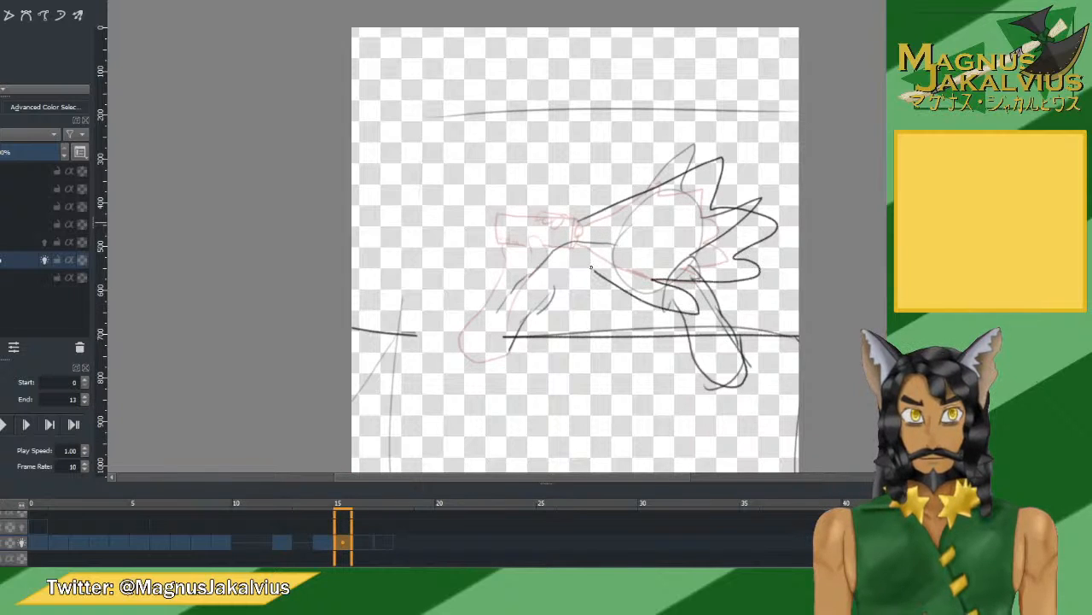
click(360, 541)
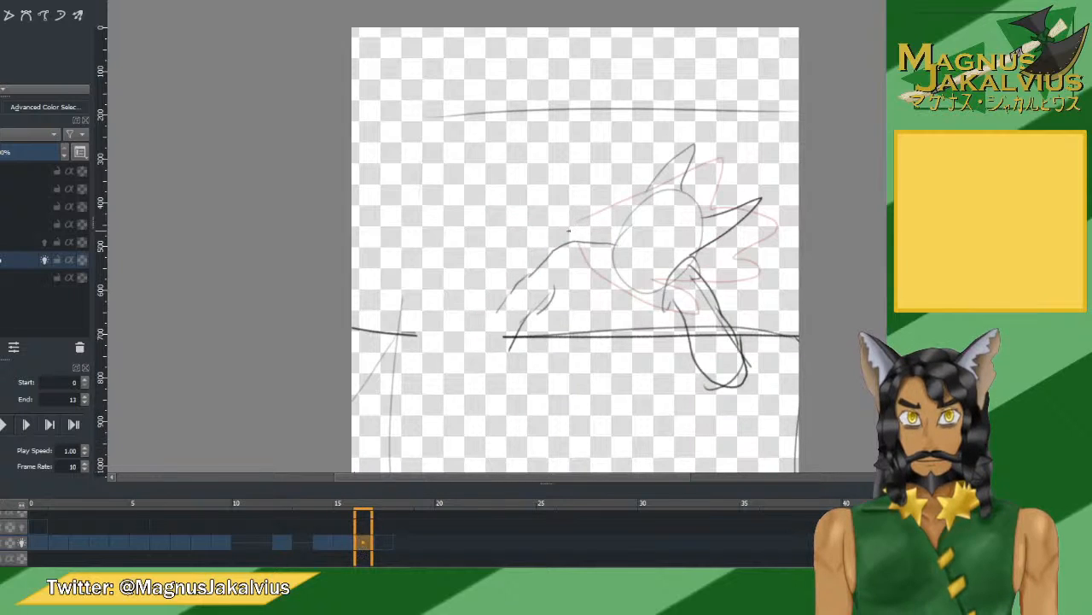
Flip back and forth through frames 12 to 15 to examine the motion of the soda spray.
click(340, 541)
click(324, 540)
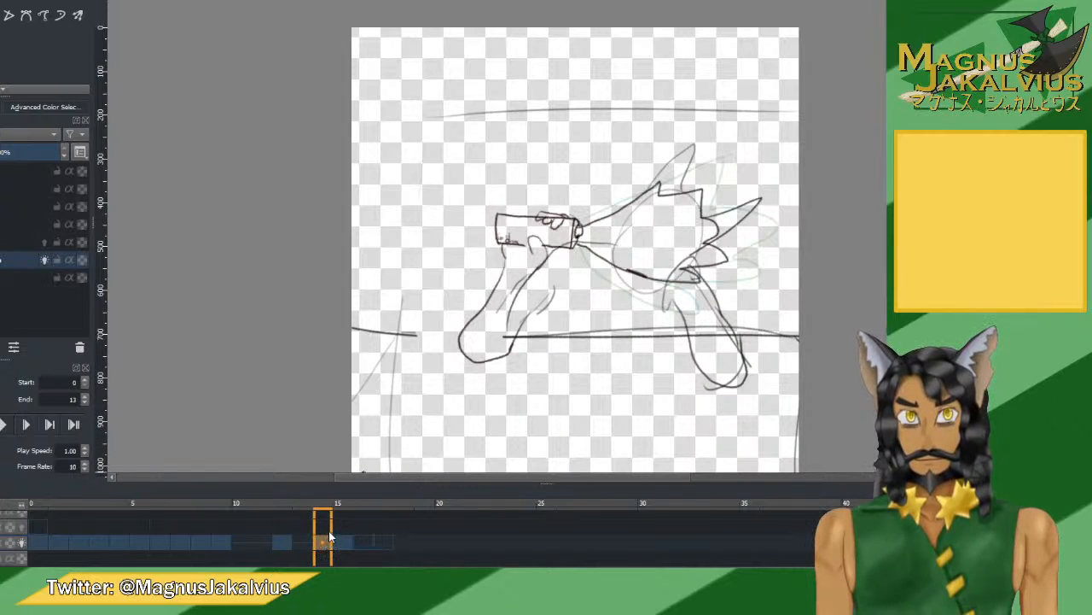
click(341, 540)
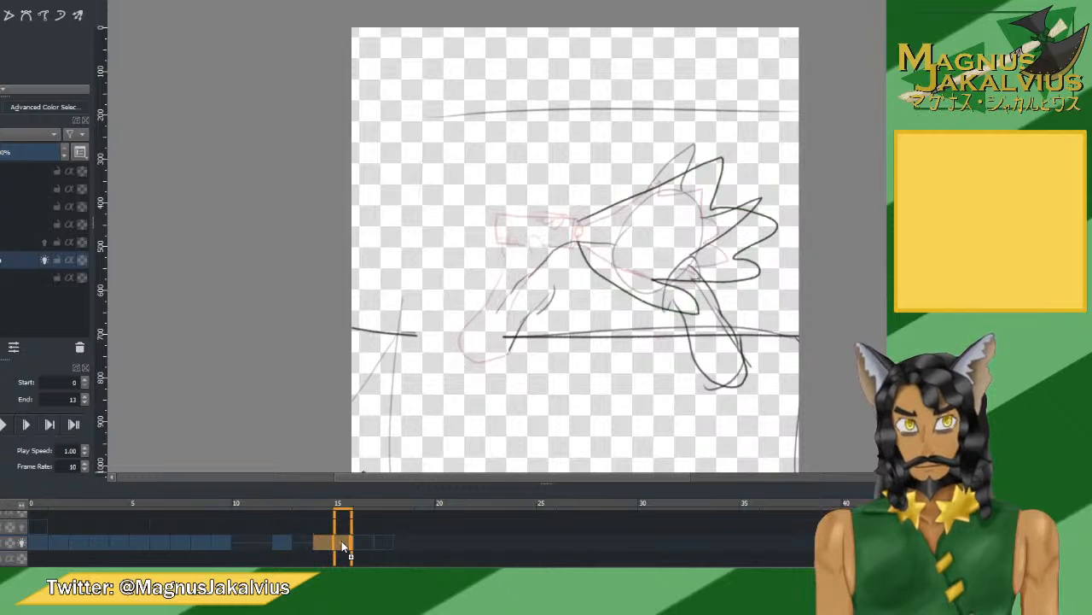
click(322, 540)
click(344, 543)
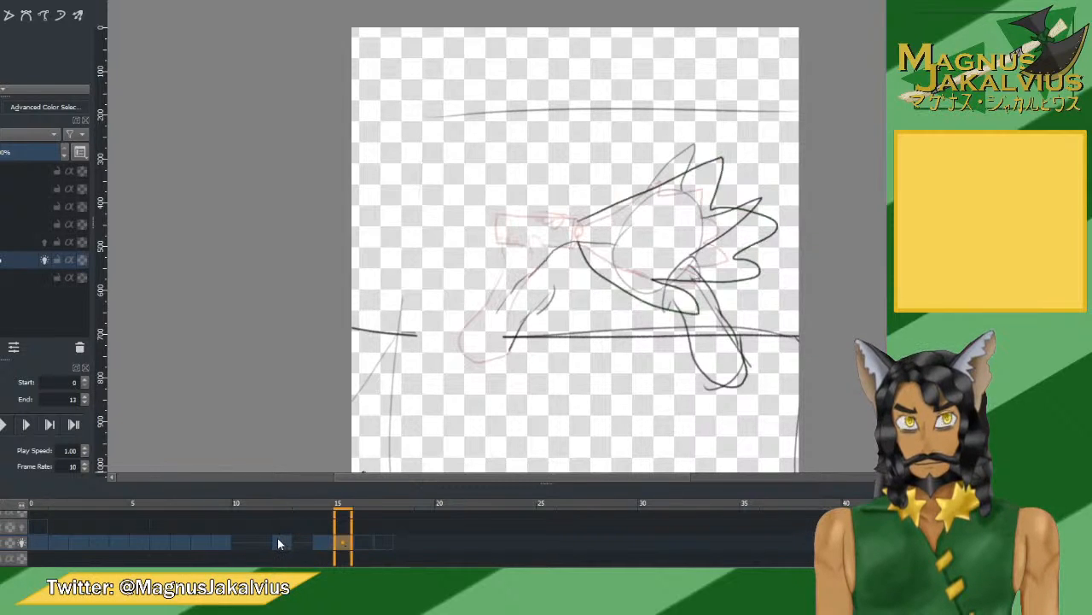
click(278, 540)
click(331, 540)
click(297, 541)
click(282, 544)
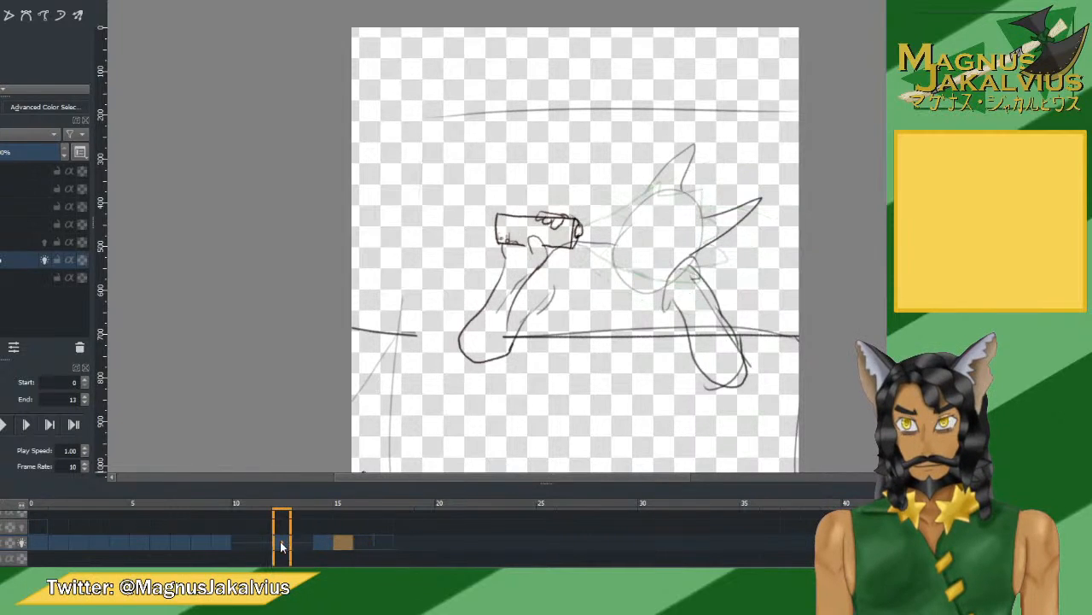
click(283, 545)
click(326, 544)
click(341, 544)
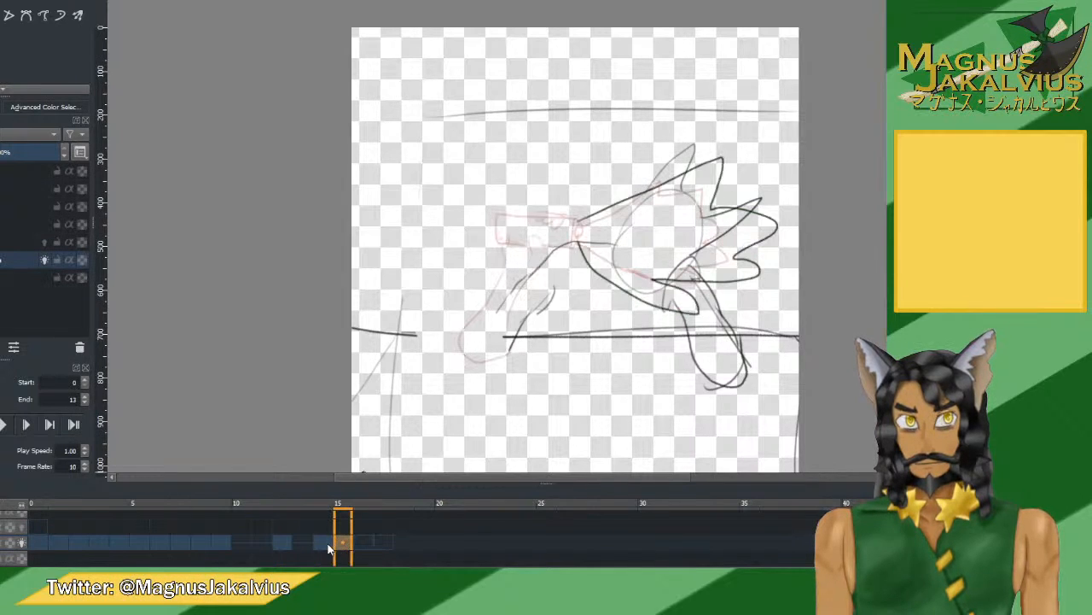
click(327, 544)
click(267, 544)
click(324, 541)
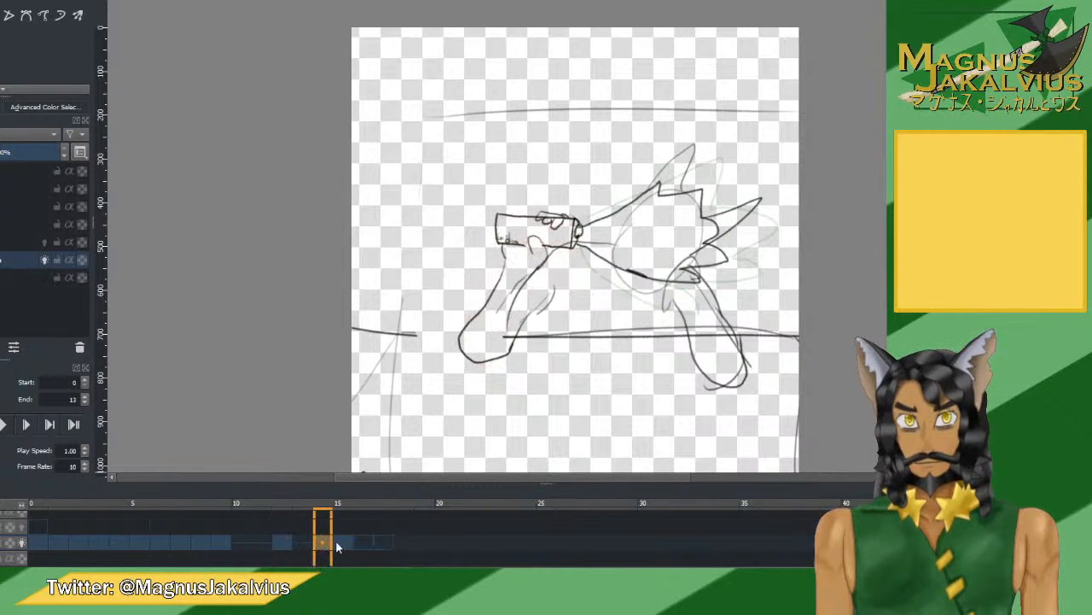
click(338, 541)
click(324, 543)
click(334, 543)
click(320, 544)
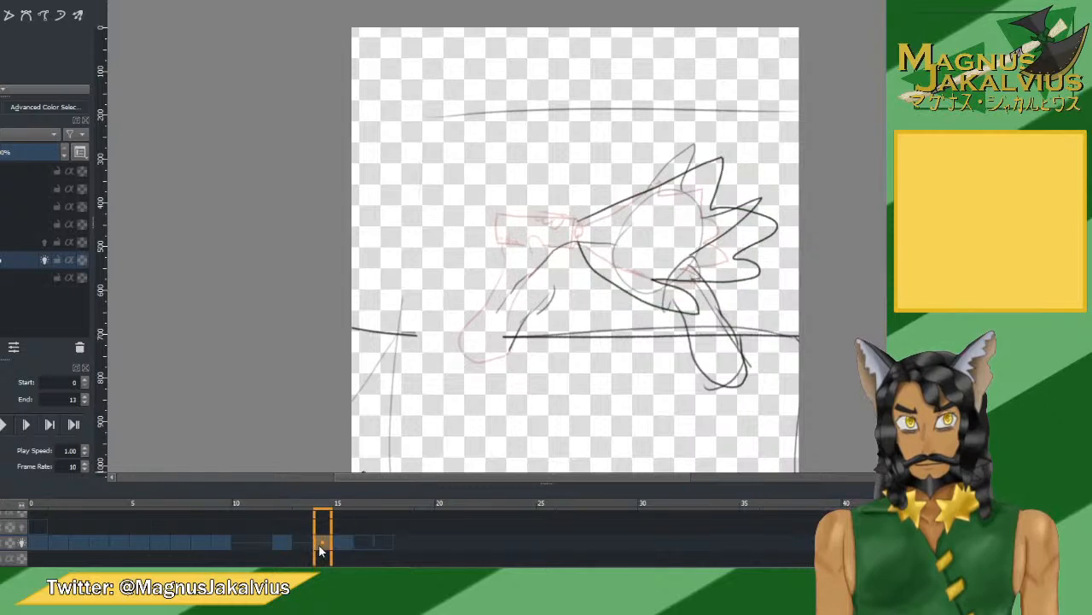
click(299, 543)
click(321, 543)
Undo the soda spray sketches on frames 14 and 15, and copy the forearm and can drawing onto frame 15.
key(ctrl+z)
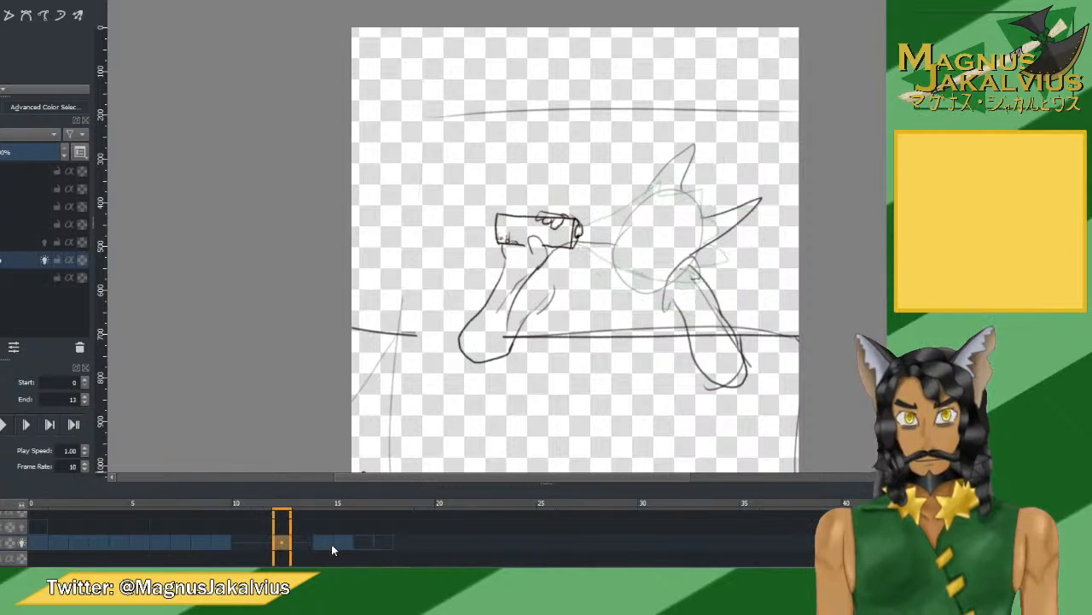
click(320, 543)
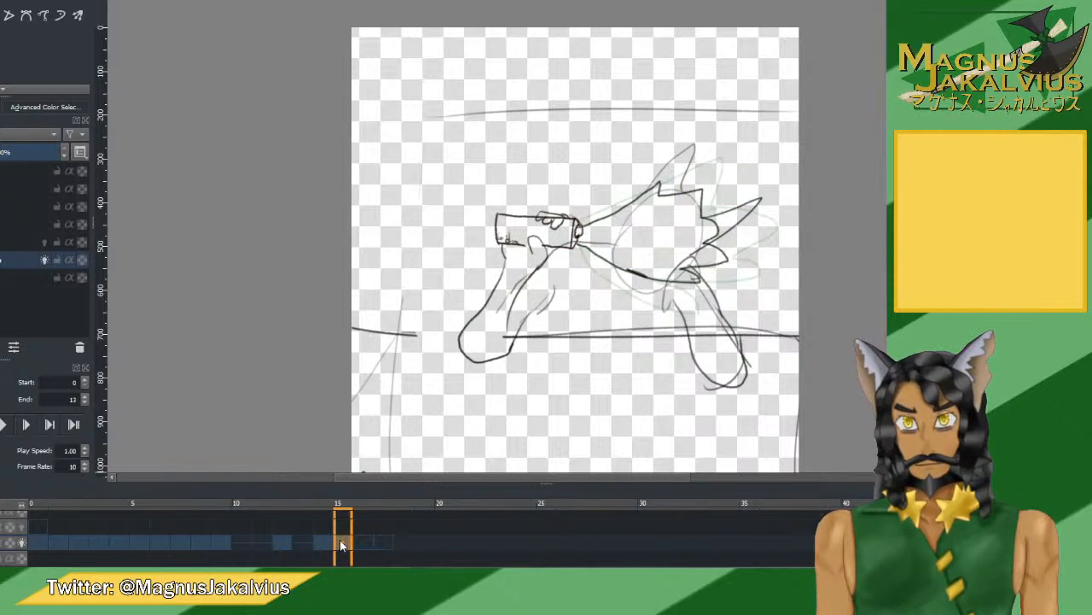
click(324, 543)
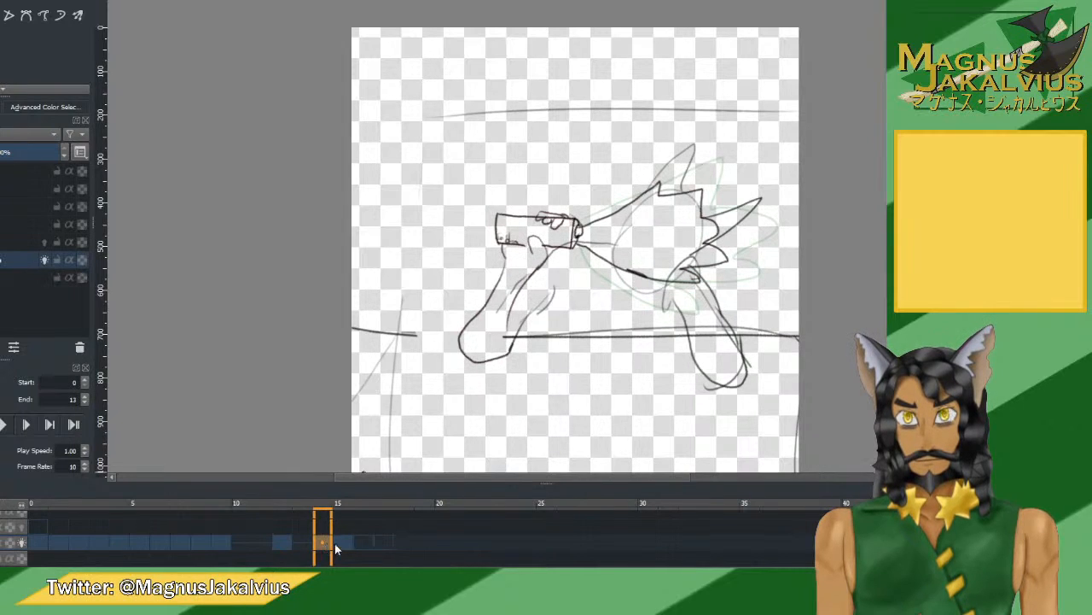
click(334, 543)
key(Left)
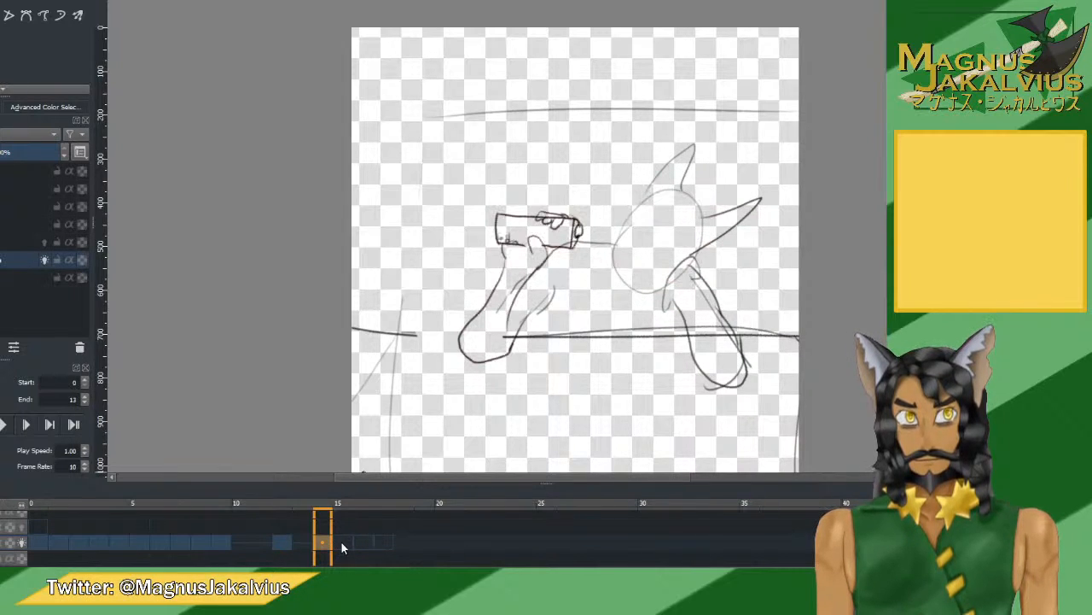
click(344, 543)
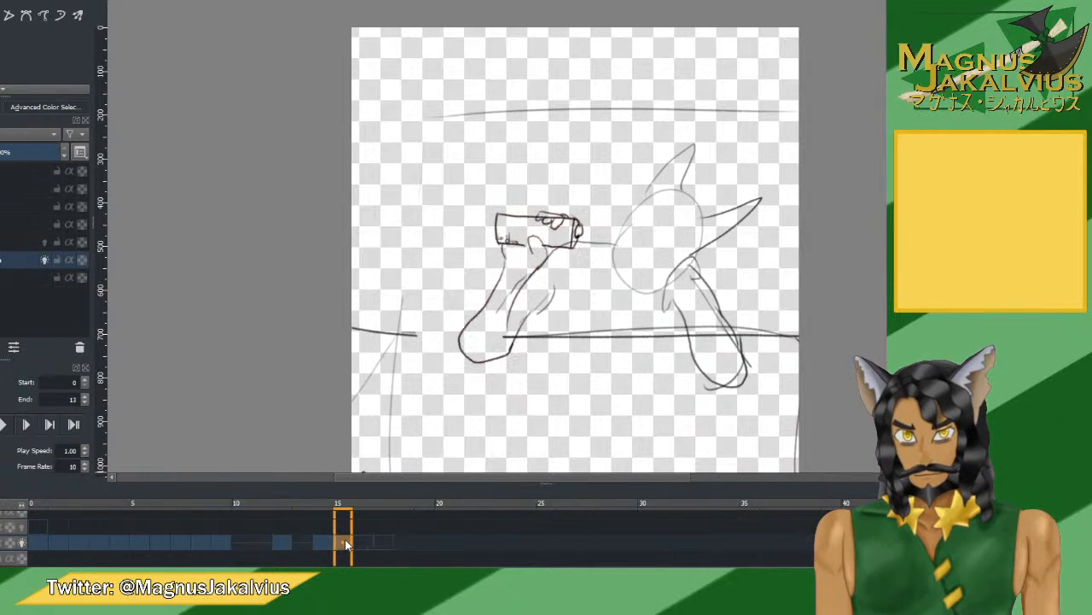
Copy the forearm and can drawing from frame 15 onto frames 16 and 17.
click(363, 545)
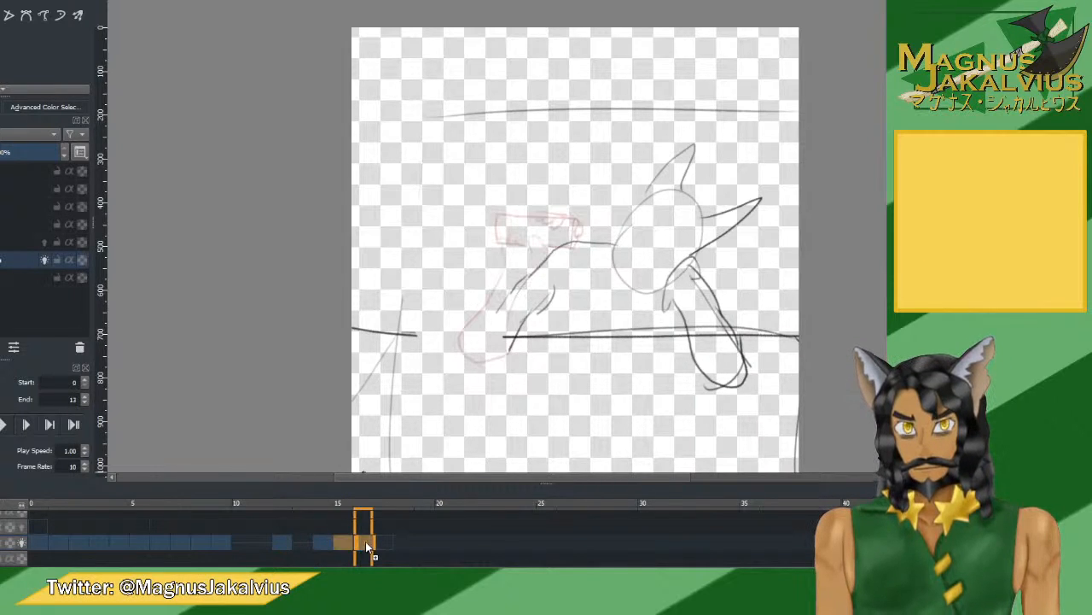
click(385, 545)
click(327, 543)
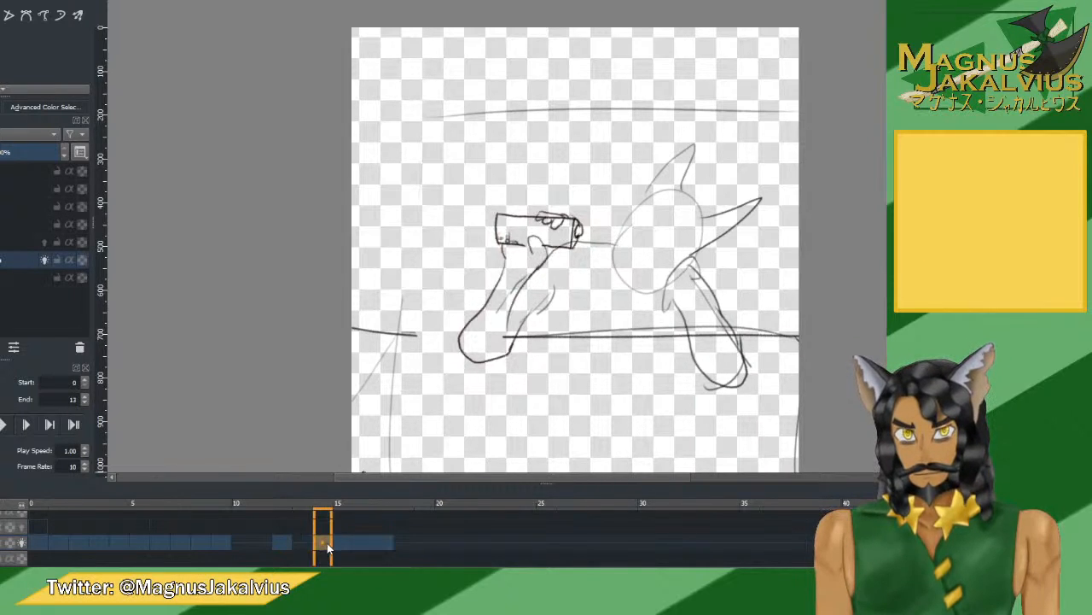
Sketch a small jagged soda burst from the can toward the head on frame 15 and a larger, rounder burst on frame 16.
click(345, 544)
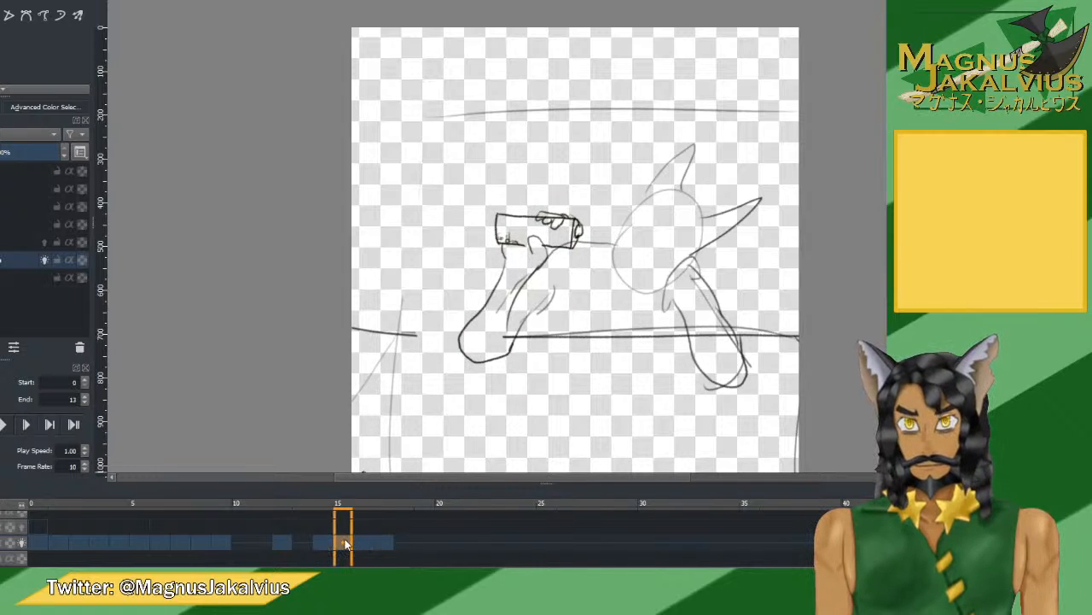
drag(575, 221, 661, 194)
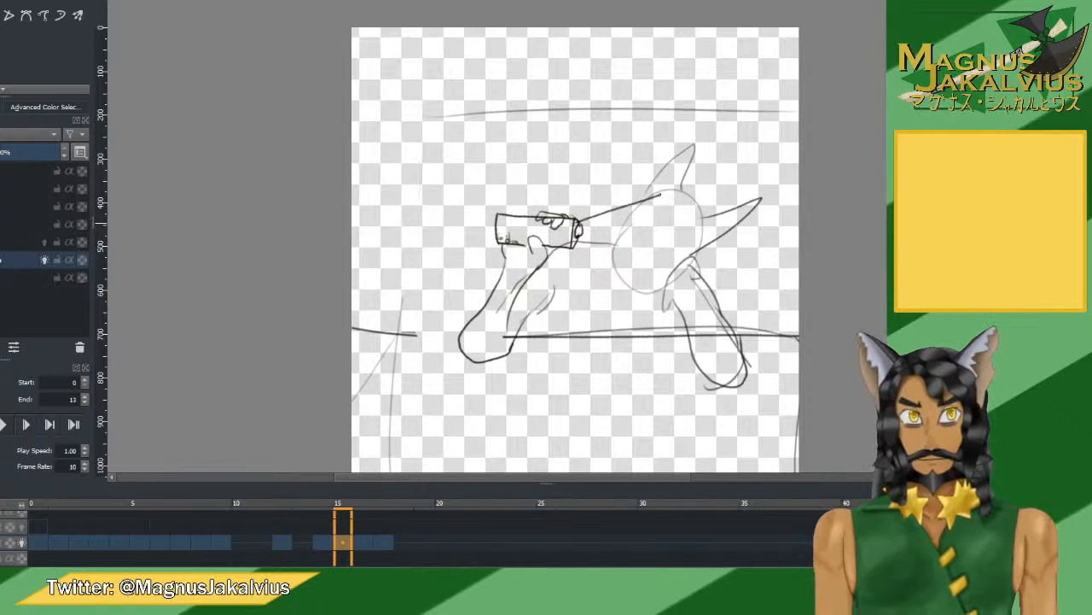
drag(734, 264, 673, 287)
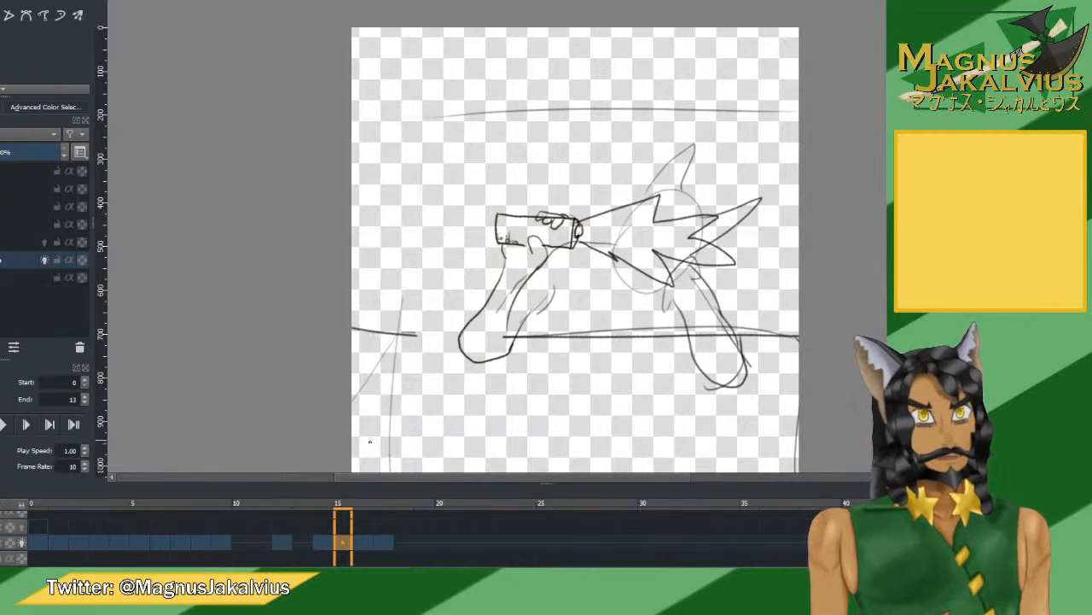
click(358, 532)
mouse_move(579, 221)
mouse_down()
mouse_move(669, 165)
mouse_move(736, 198)
mouse_move(700, 305)
mouse_move(604, 271)
mouse_up()
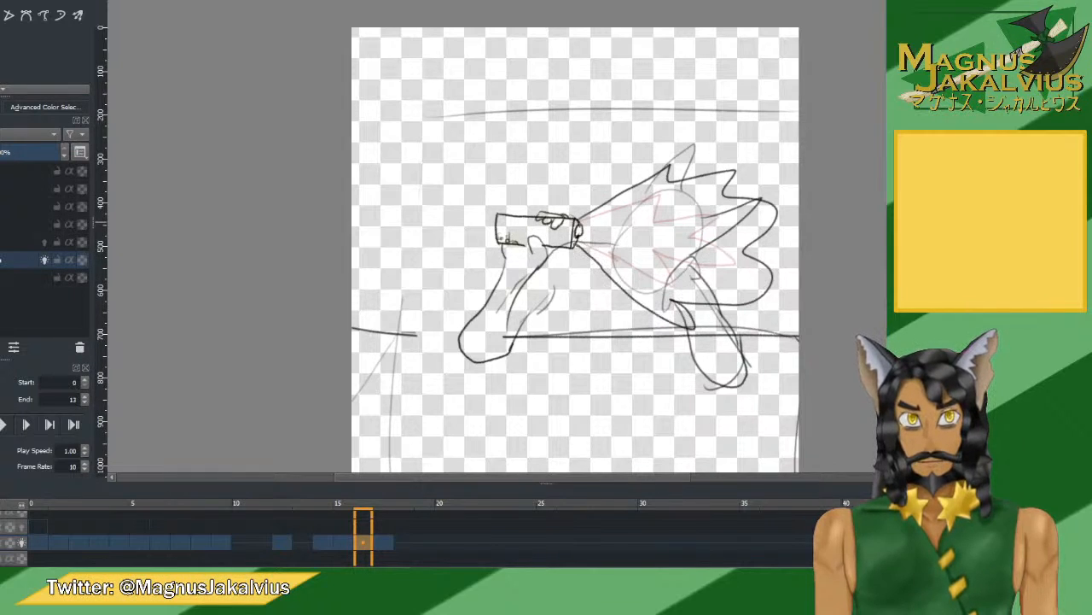
Try a large soda spray with a second wavy outline inside it on frame 17, and remove that frame.
click(382, 538)
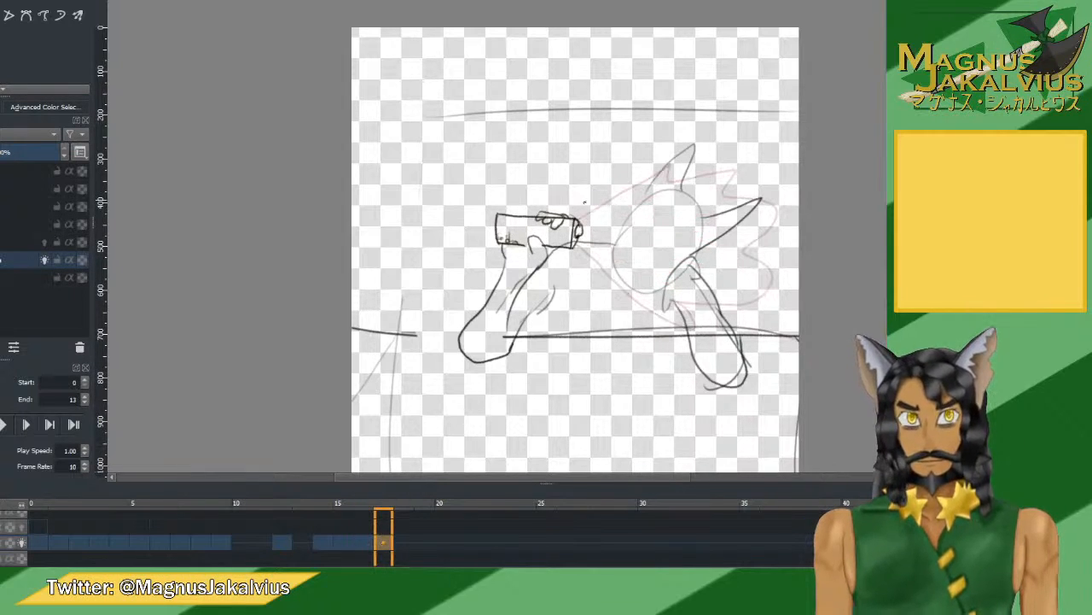
mouse_move(579, 221)
mouse_down()
mouse_move(696, 150)
mouse_move(751, 200)
mouse_up()
mouse_move(747, 284)
mouse_down()
mouse_move(704, 315)
mouse_move(576, 244)
mouse_up()
mouse_move(653, 176)
mouse_down()
mouse_move(680, 220)
mouse_move(705, 276)
mouse_up()
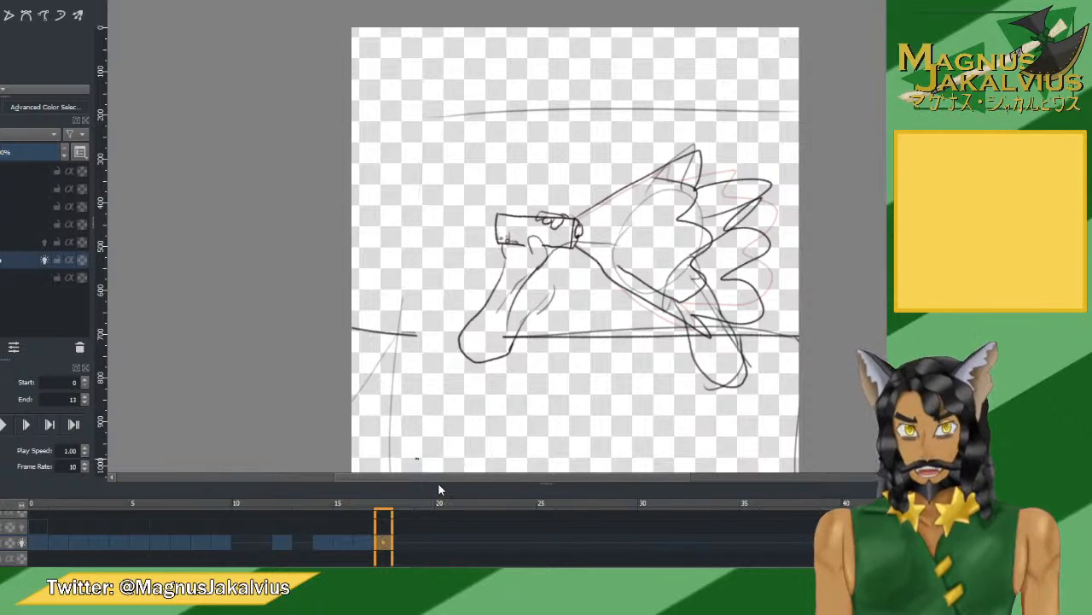
click(389, 531)
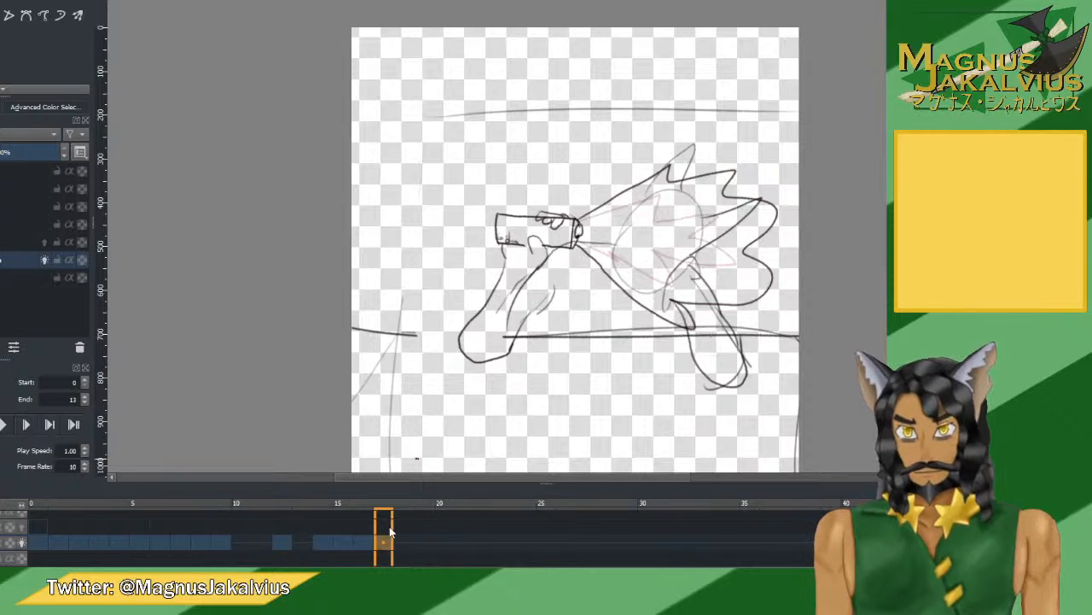
Play the animation from frame 0 and extend the playback range to end at frame 16.
click(35, 541)
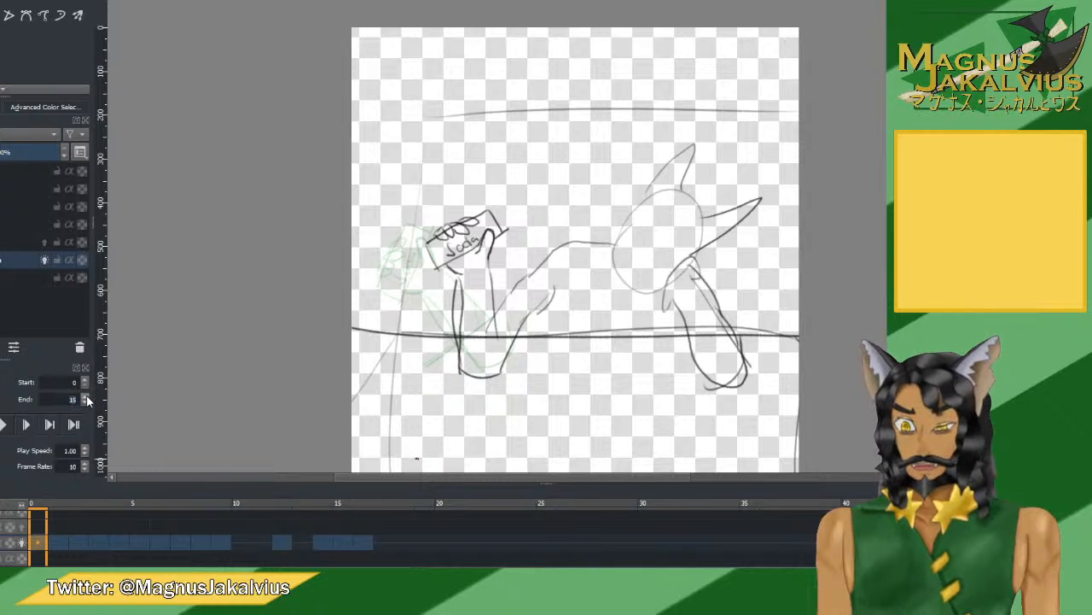
click(3, 424)
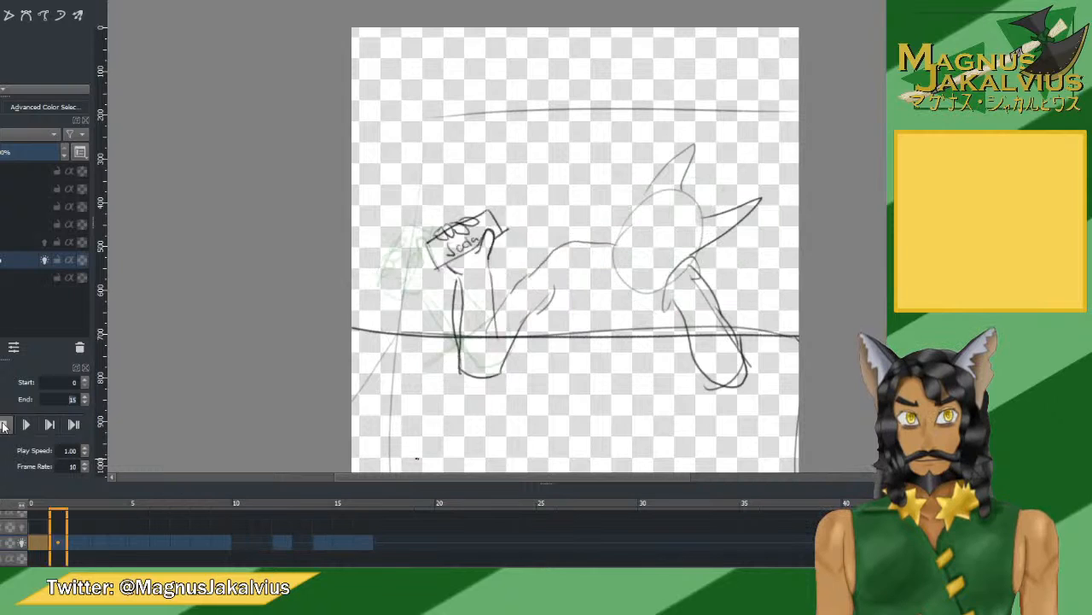
click(86, 397)
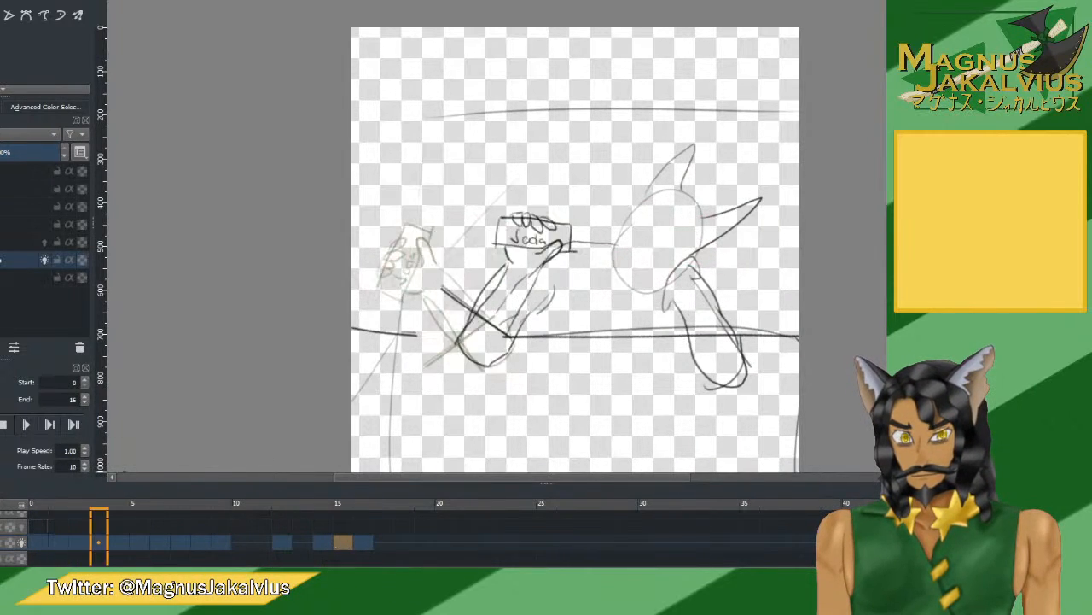
Remove the small jagged burst from frame 15, shift the larger burst into its place, and replay the animation.
click(341, 544)
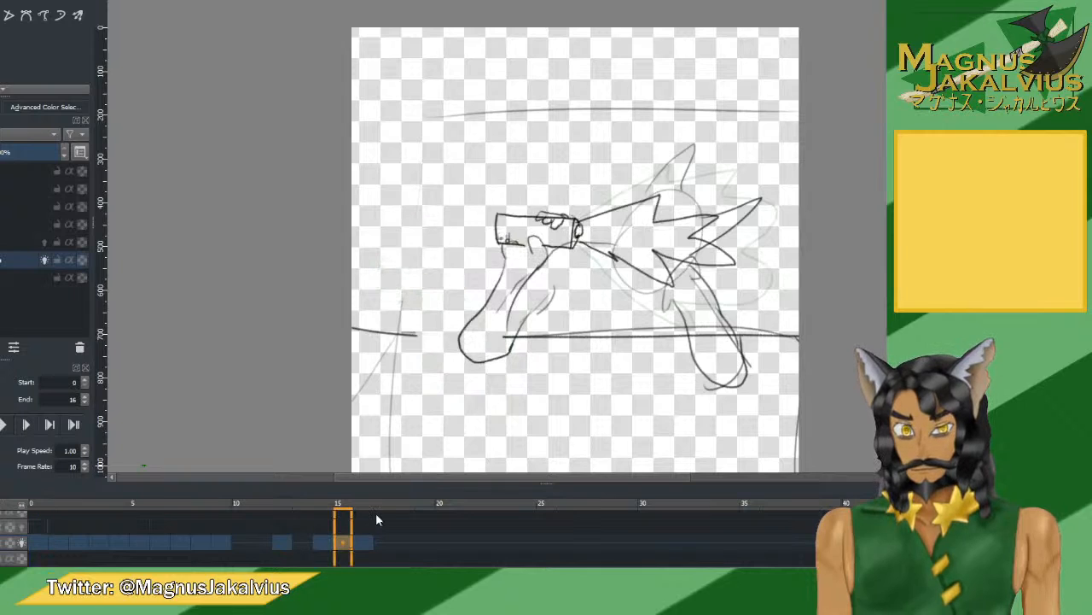
key(space)
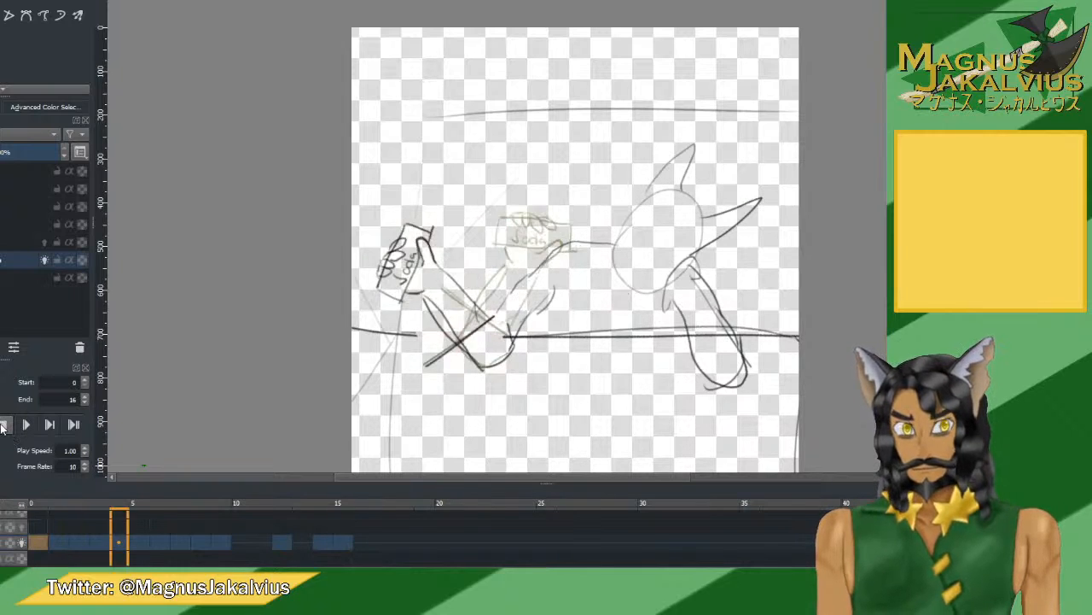
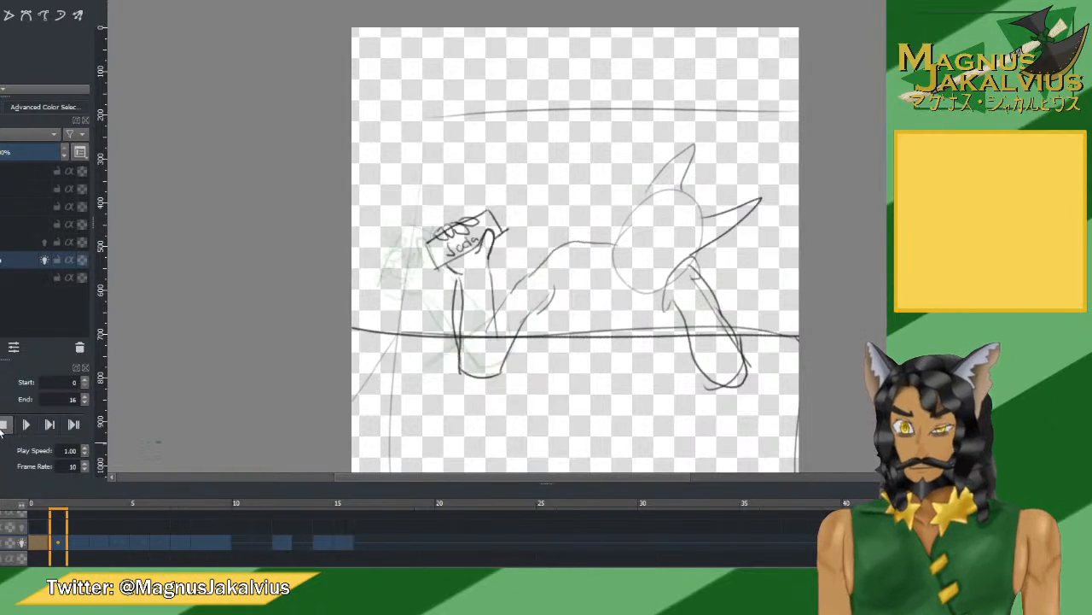
click(3, 425)
Try a copy of the large burst on frame 16 with a second, slightly offset outline around it, and play the animation.
click(361, 539)
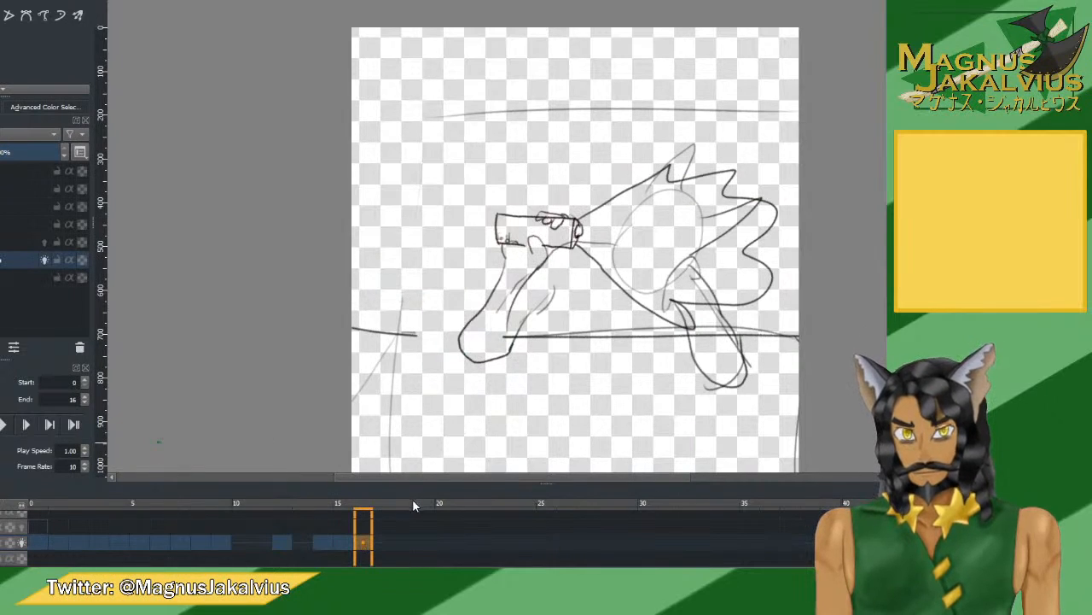
click(346, 539)
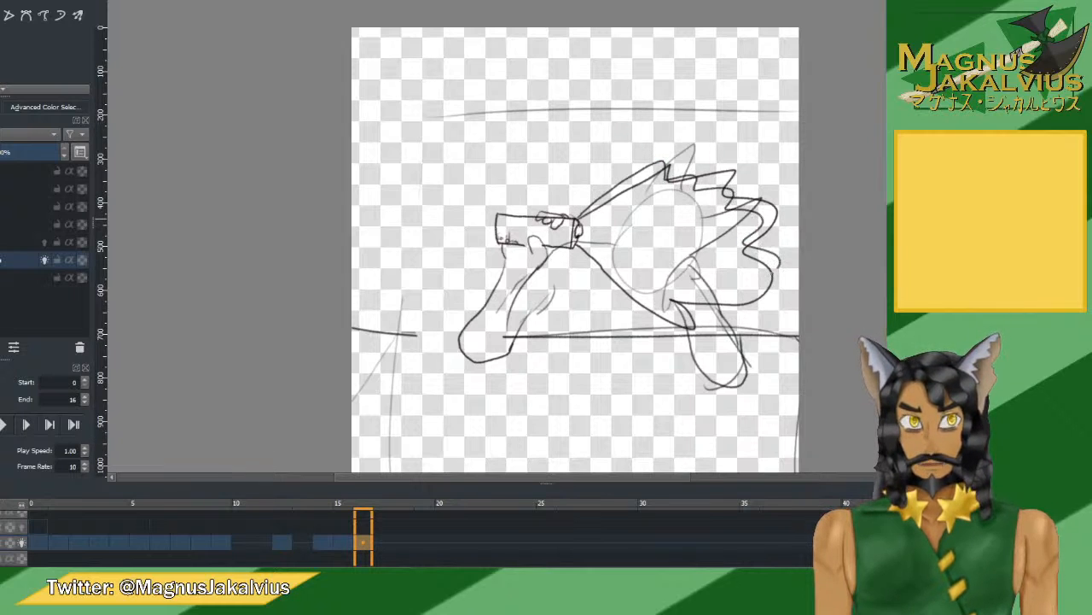
drag(773, 272, 709, 324)
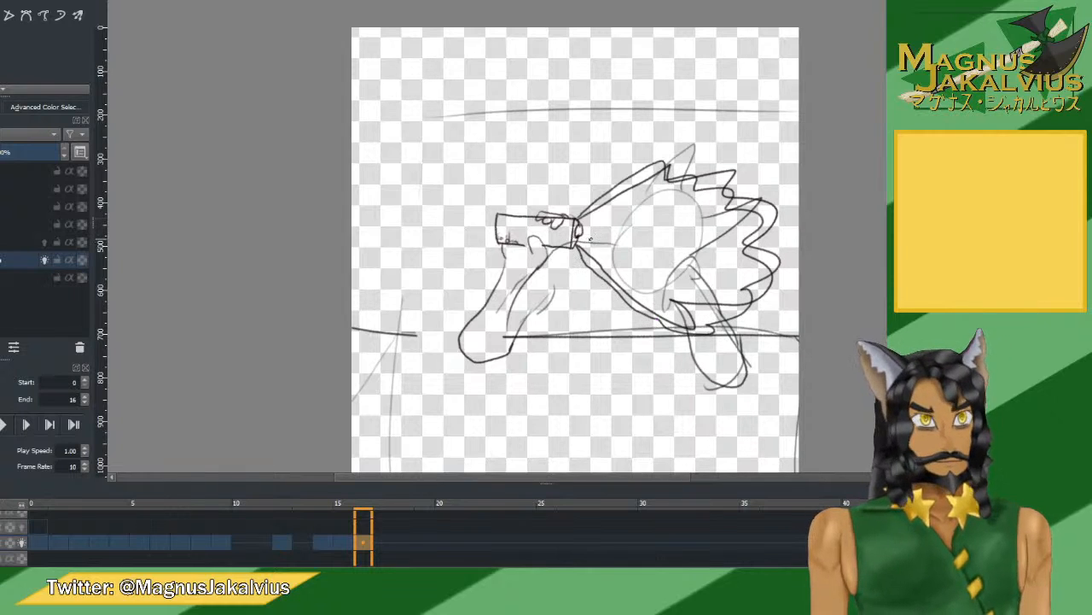
click(39, 543)
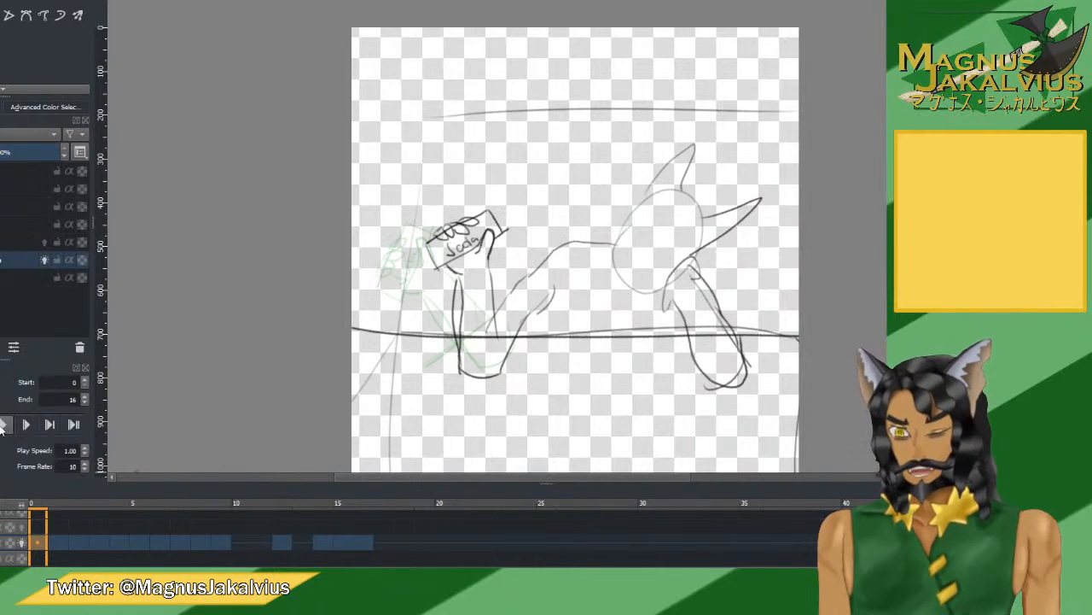
click(6, 425)
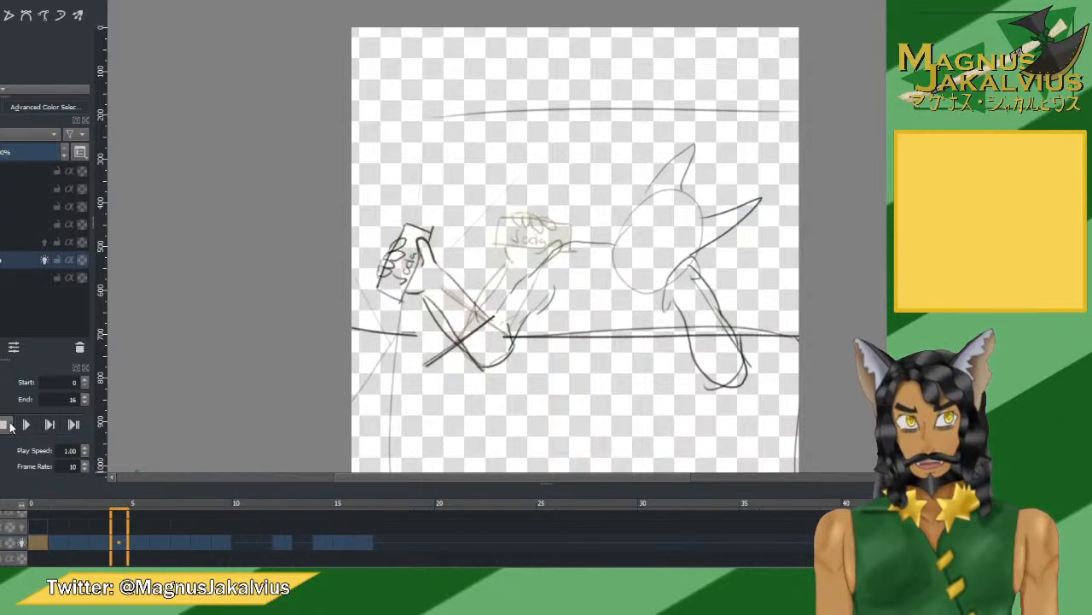
click(10, 425)
Replace the double-outlined burst on frame 16 with a copy of frame 14's plain forearm and can drawing.
click(343, 539)
drag(345, 544, 364, 547)
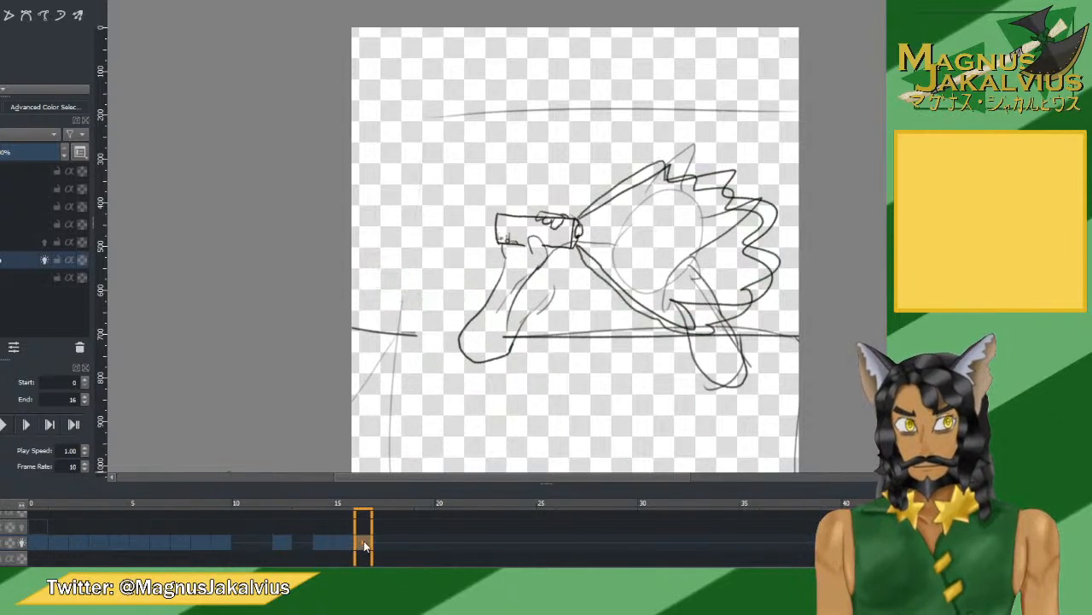
click(321, 539)
click(355, 542)
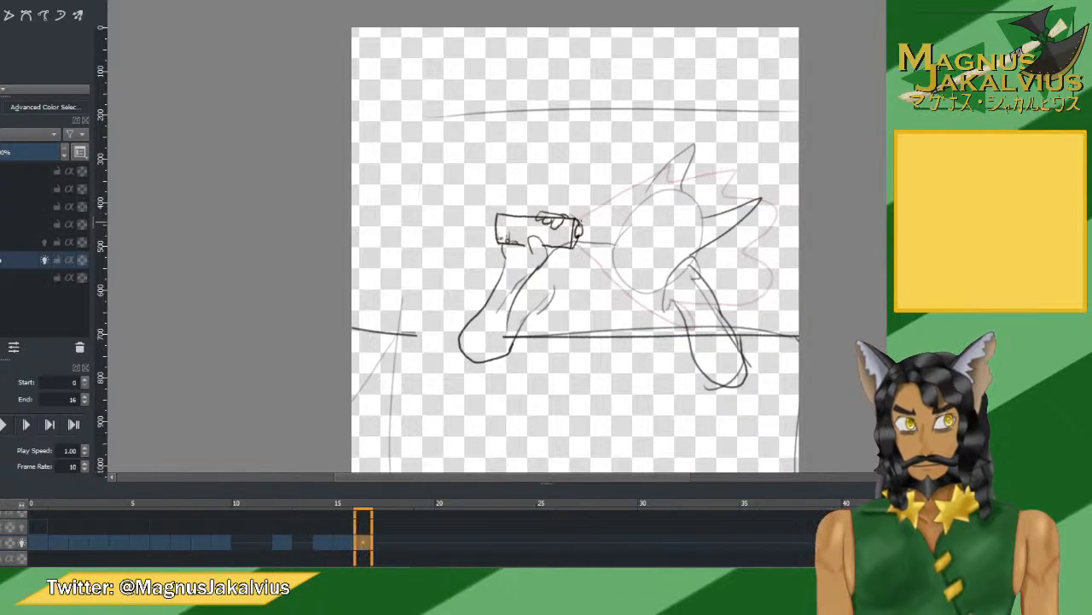
Sketch a new soda burst with shifted spikes on frame 16, and add small flying droplets around the bursts on frames 15 and 16.
drag(683, 176, 733, 171)
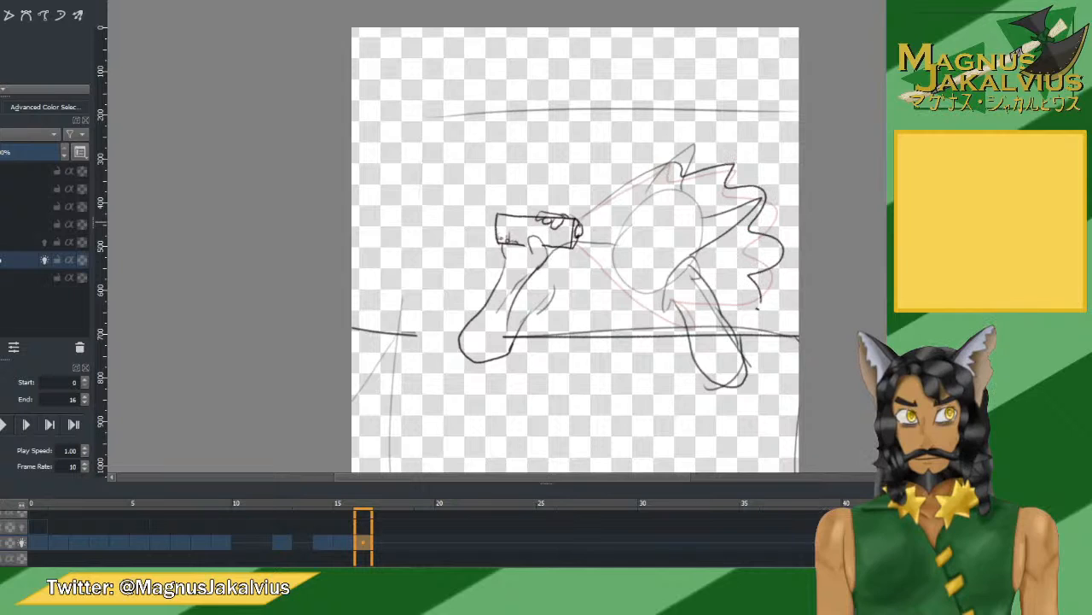
mouse_move(760, 303)
mouse_down()
mouse_move(664, 317)
mouse_move(576, 243)
mouse_up()
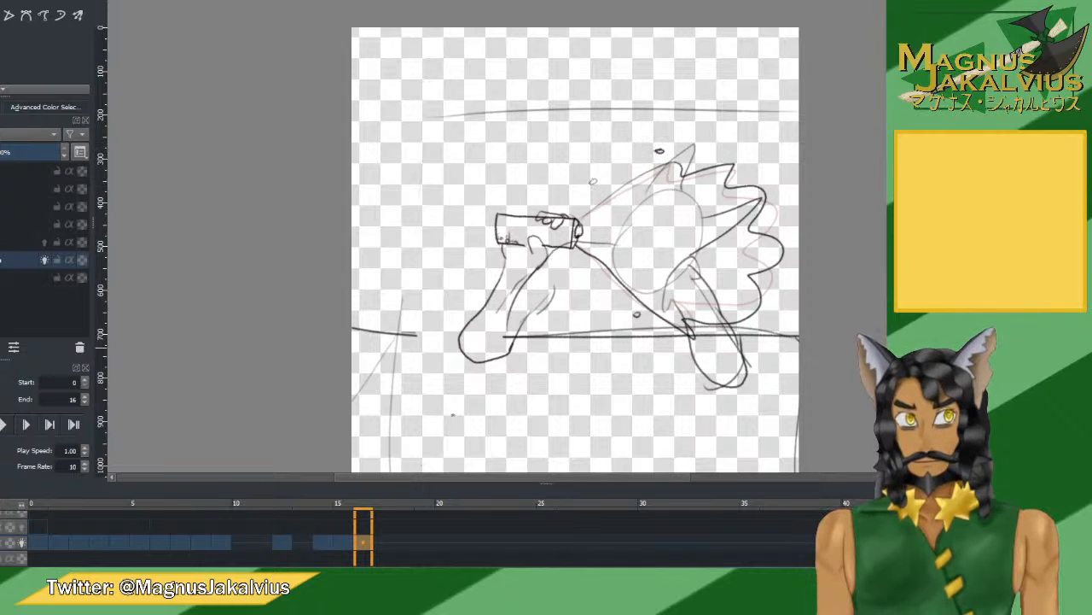
key(Left)
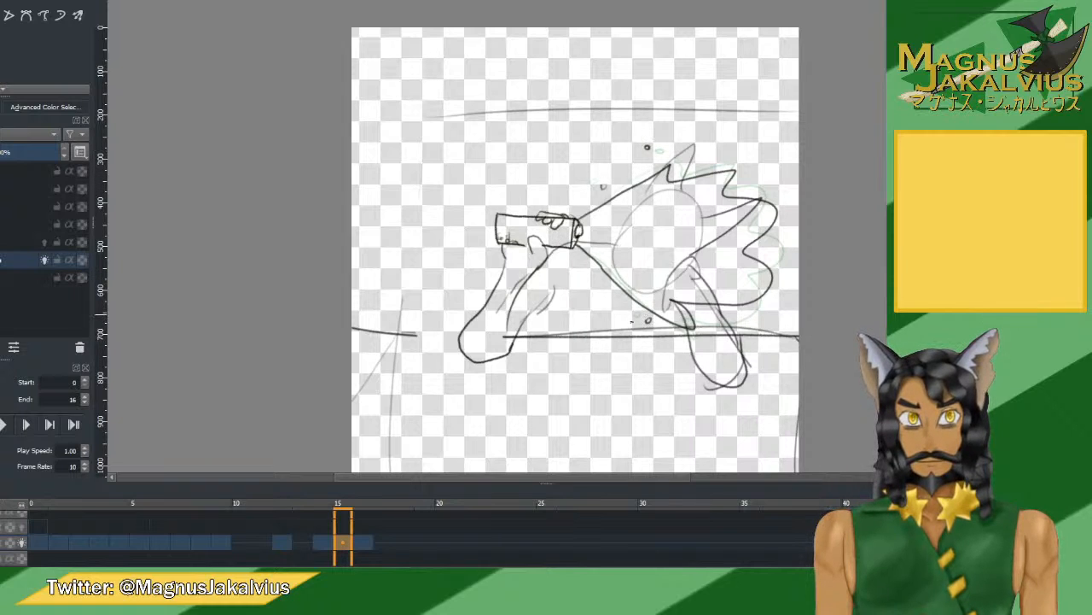
Play the animation from frame 0 to examine the flickering soda spray.
click(38, 542)
click(5, 425)
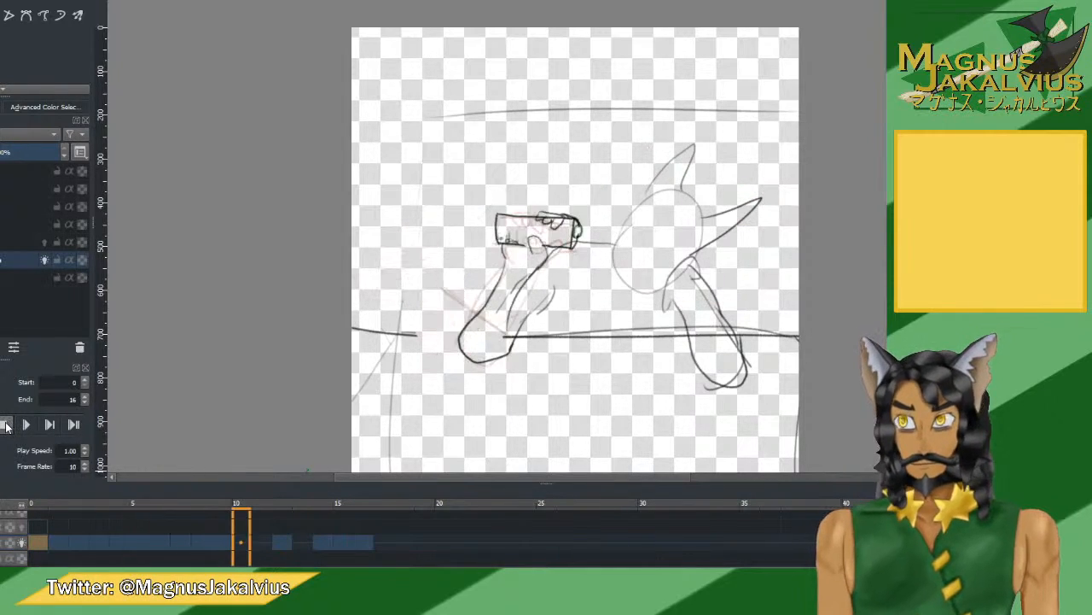
click(5, 425)
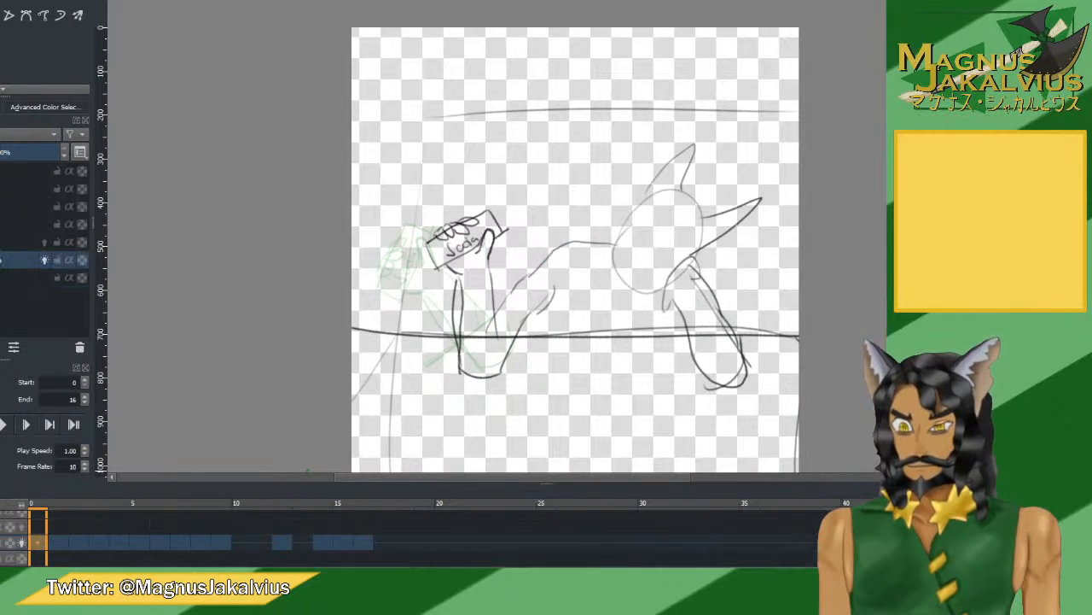
Fade the figure sketch layer and the arm animation layer to low opacity, and make an empty layer above them active.
click(1, 278)
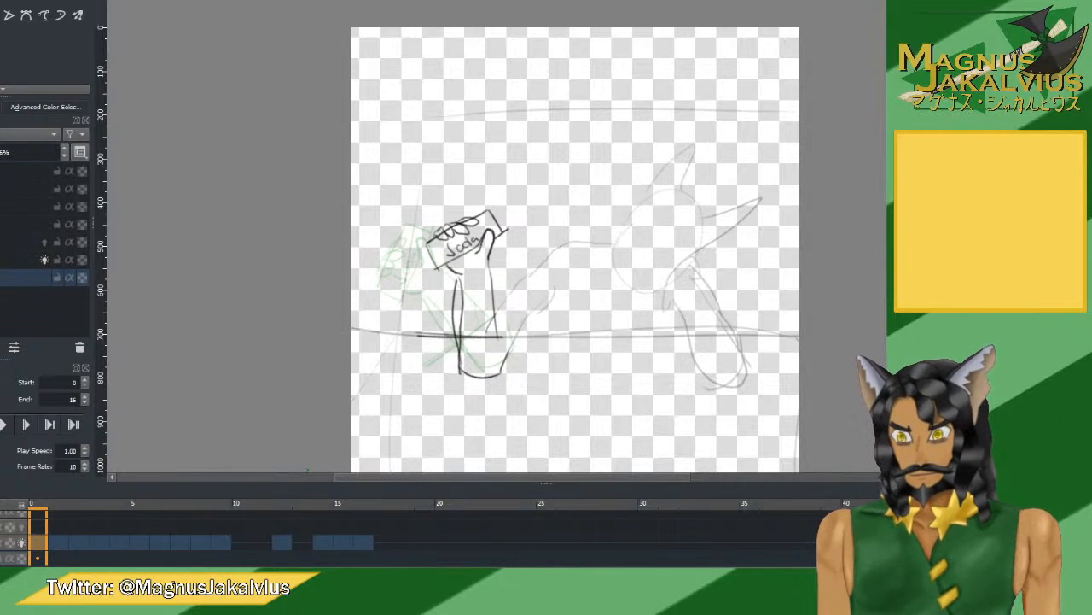
click(2, 260)
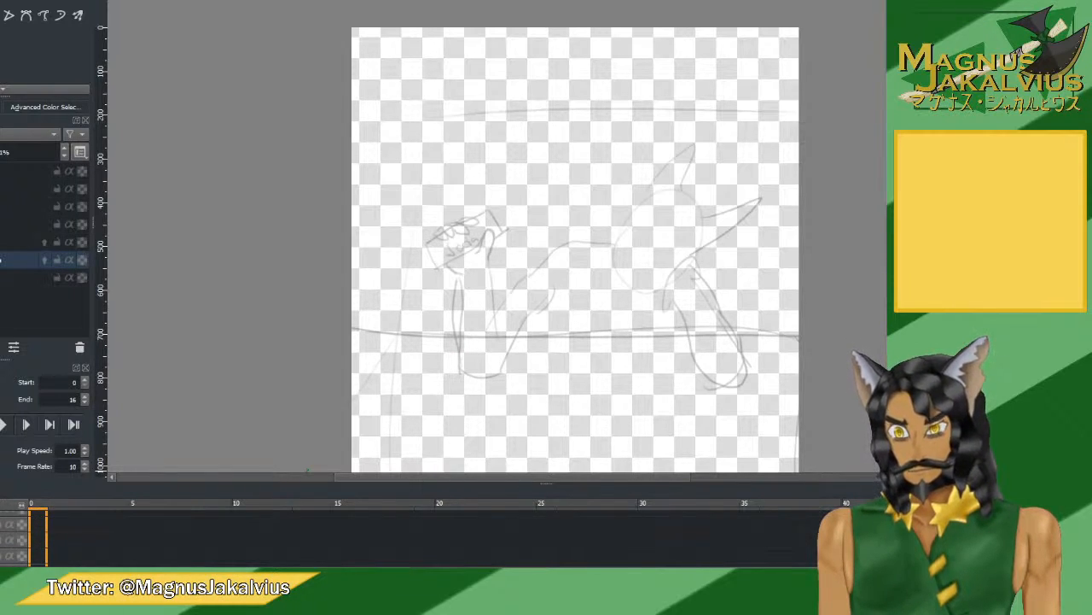
click(1, 226)
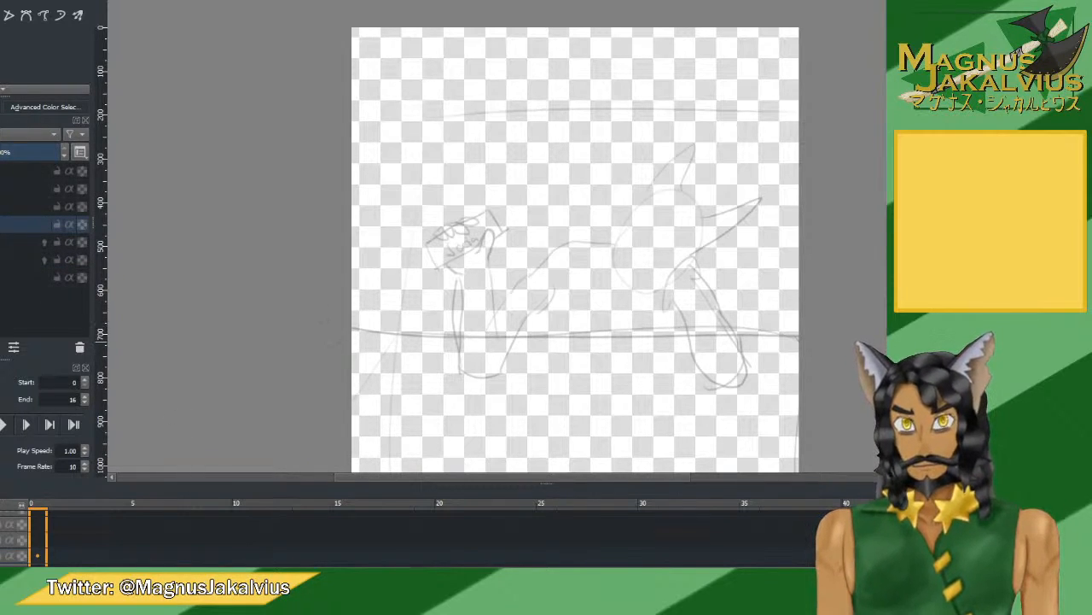
Ink the table edge as one clean, nearly straight line across the full canvas width, redrawing it until it is smooth.
drag(351, 335, 799, 330)
key(ctrl+z)
drag(352, 332, 799, 341)
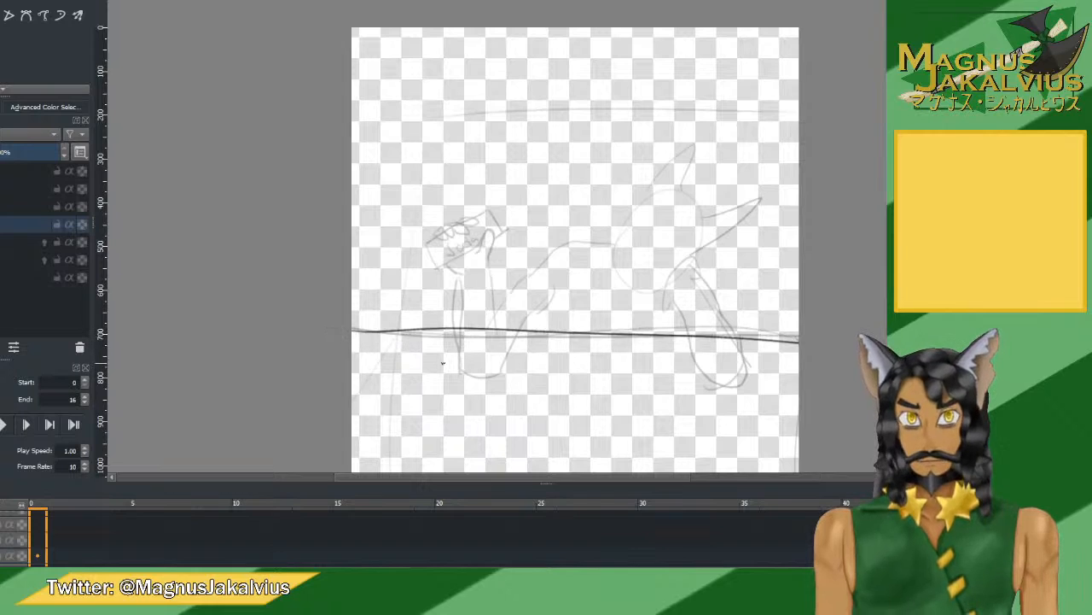
key(ctrl+z)
drag(352, 333, 799, 346)
key(ctrl+z)
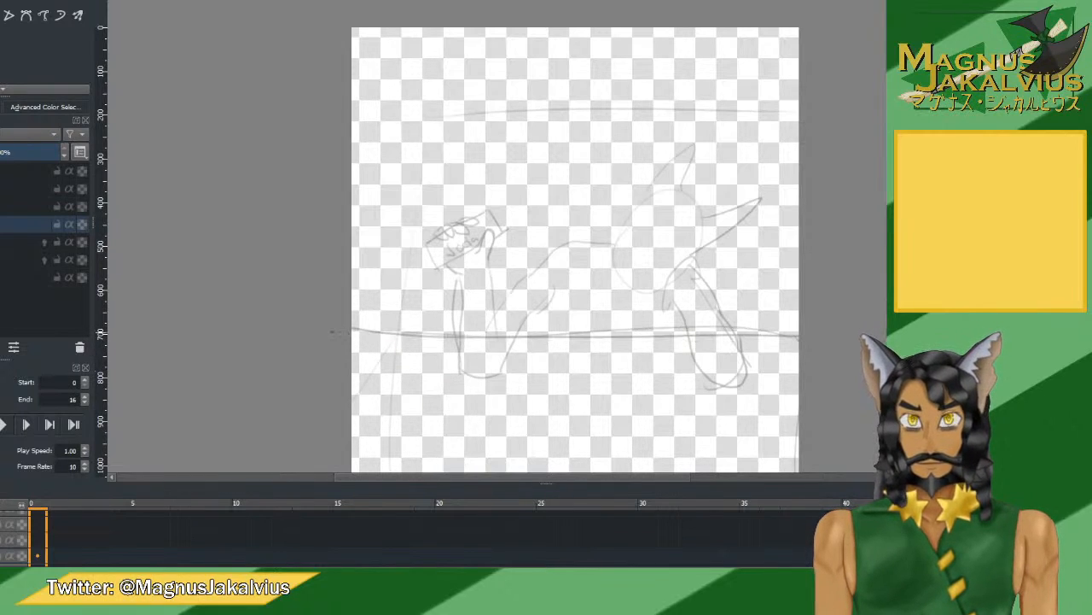
drag(352, 331, 799, 318)
key(ctrl+z)
drag(351, 334, 799, 344)
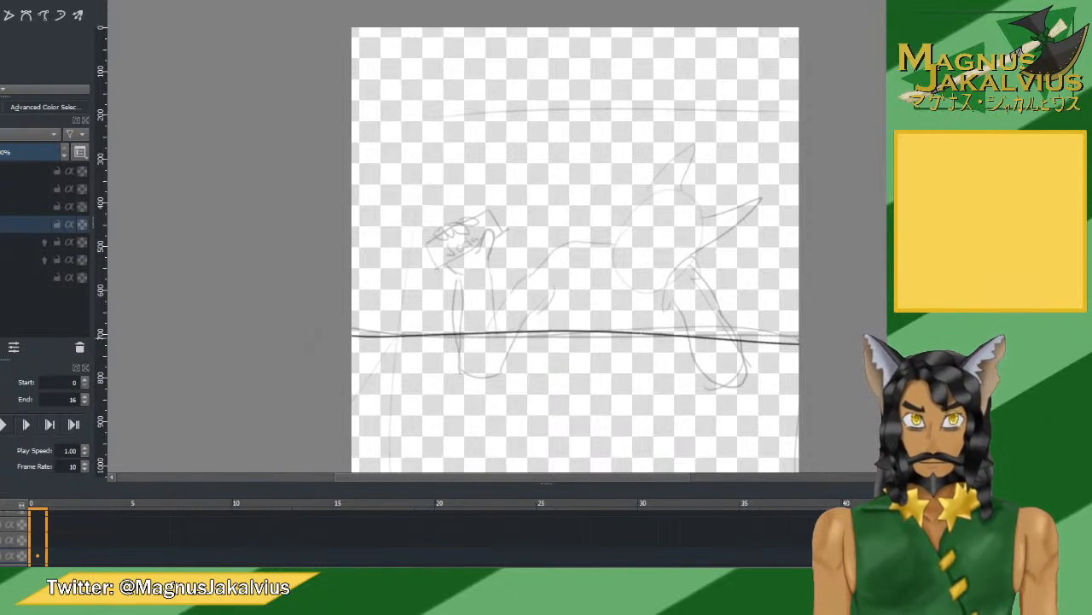
key(ctrl+z)
drag(352, 334, 799, 340)
key(ctrl+z)
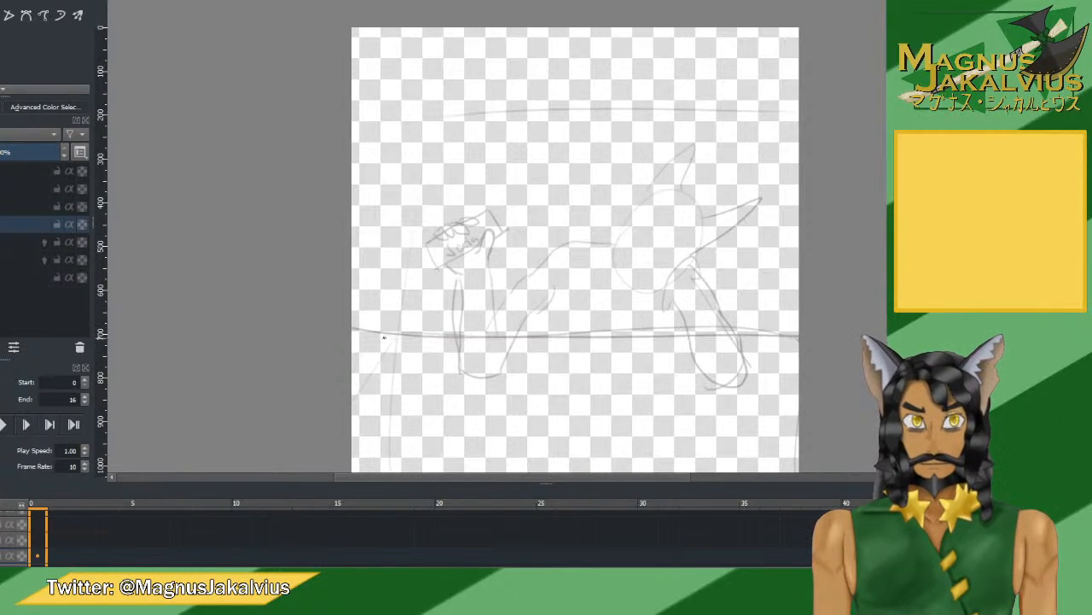
drag(351, 331, 799, 327)
key(ctrl+z)
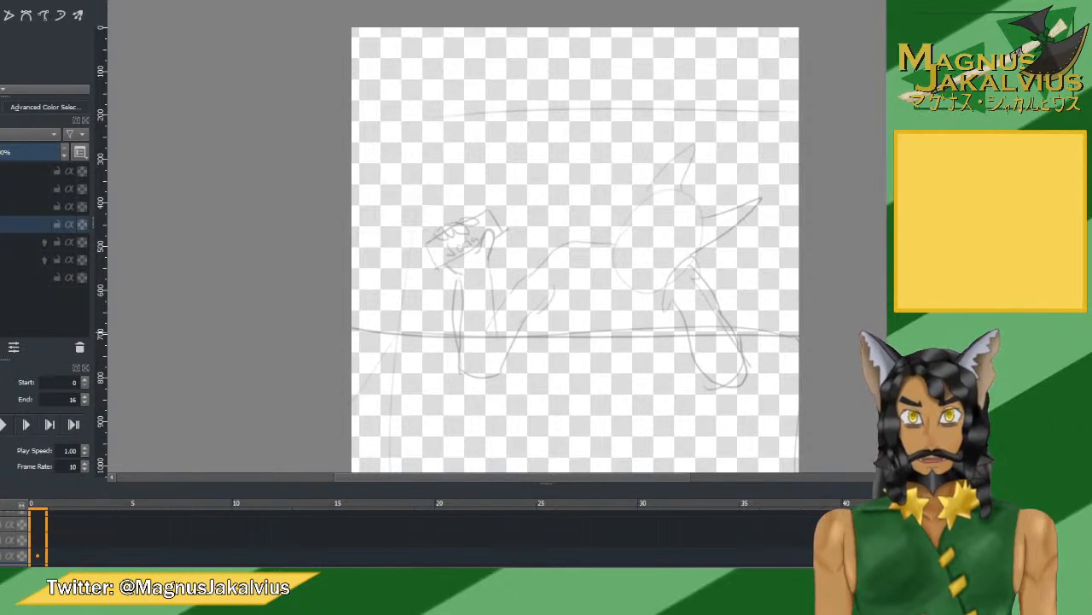
drag(352, 331, 799, 346)
key(ctrl+z)
drag(352, 330, 799, 341)
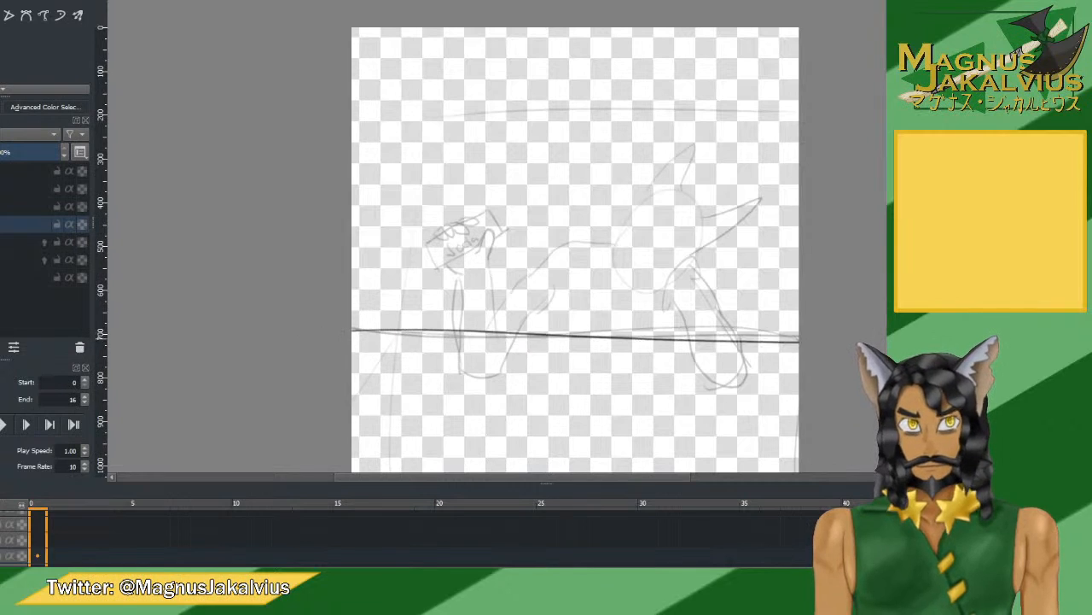
key(ctrl+z)
drag(351, 338, 799, 342)
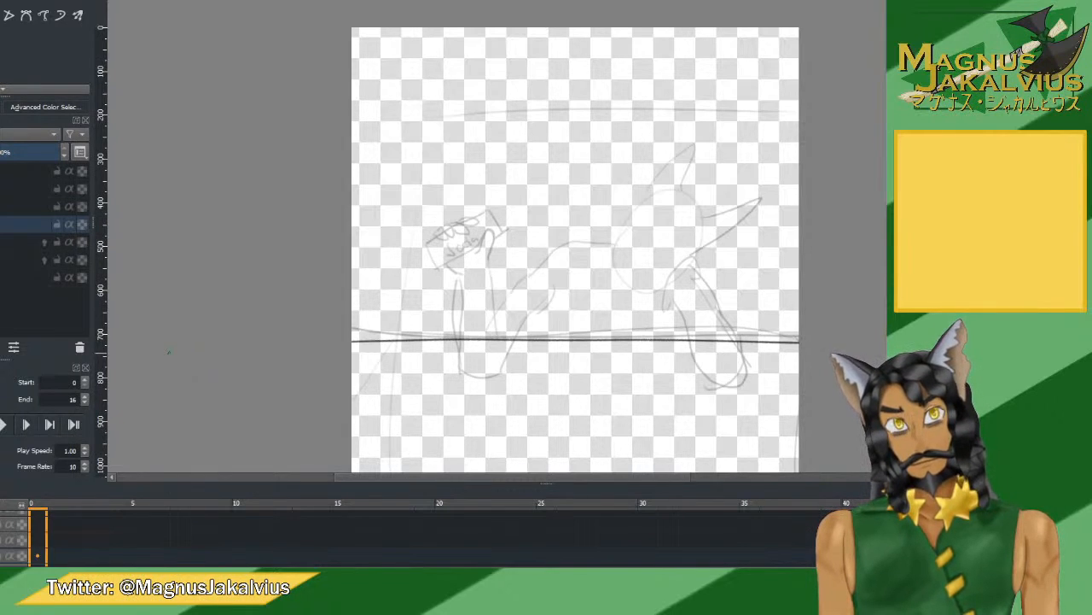
Hide the can-arm sketch and, on the layer above the table line, ink the hand supporting the head and its outer forearm edge around the elbow.
click(6, 208)
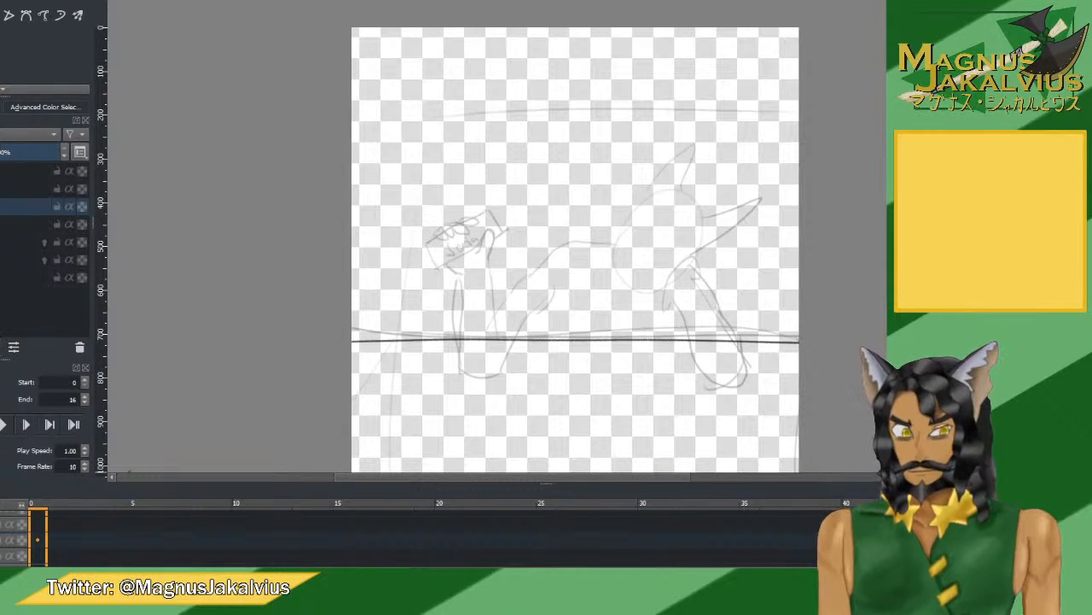
key(Delete)
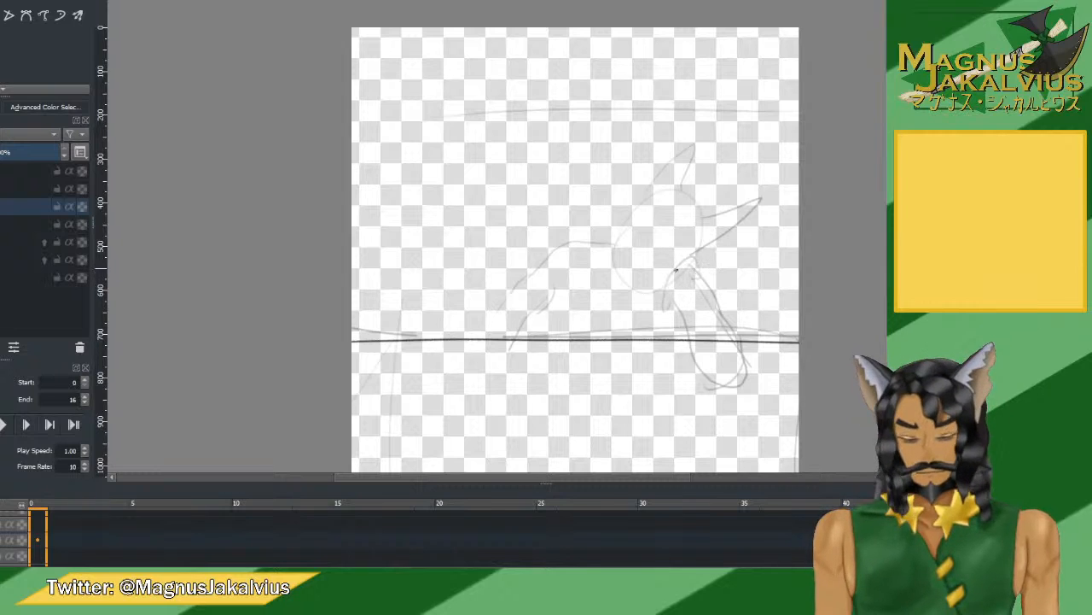
mouse_move(667, 277)
mouse_down()
mouse_move(681, 260)
mouse_move(700, 266)
mouse_move(693, 276)
mouse_up()
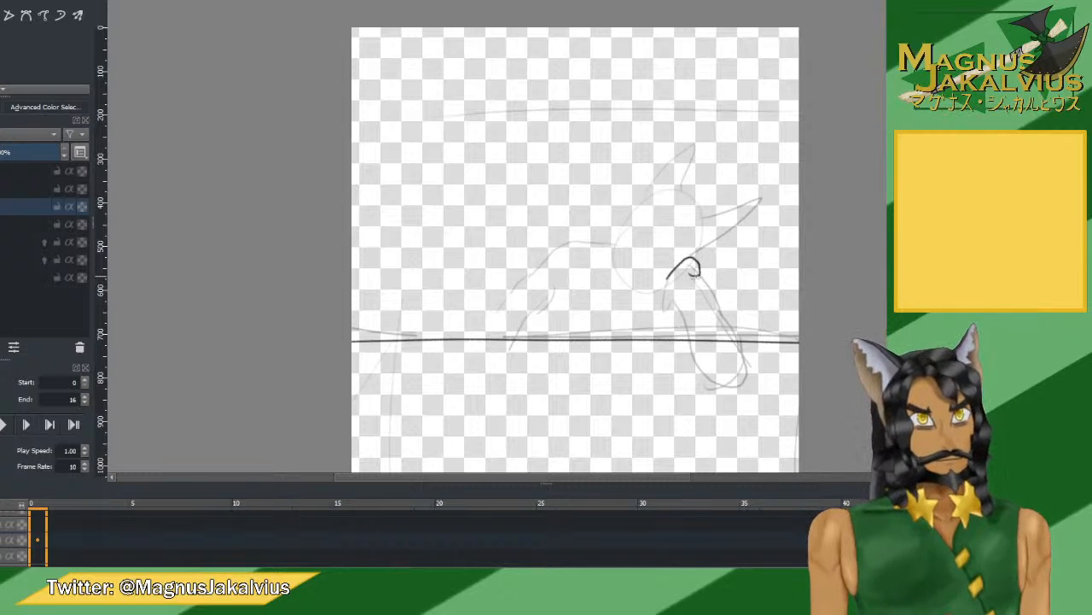
mouse_move(666, 276)
mouse_down()
mouse_move(662, 307)
mouse_move(688, 323)
mouse_up()
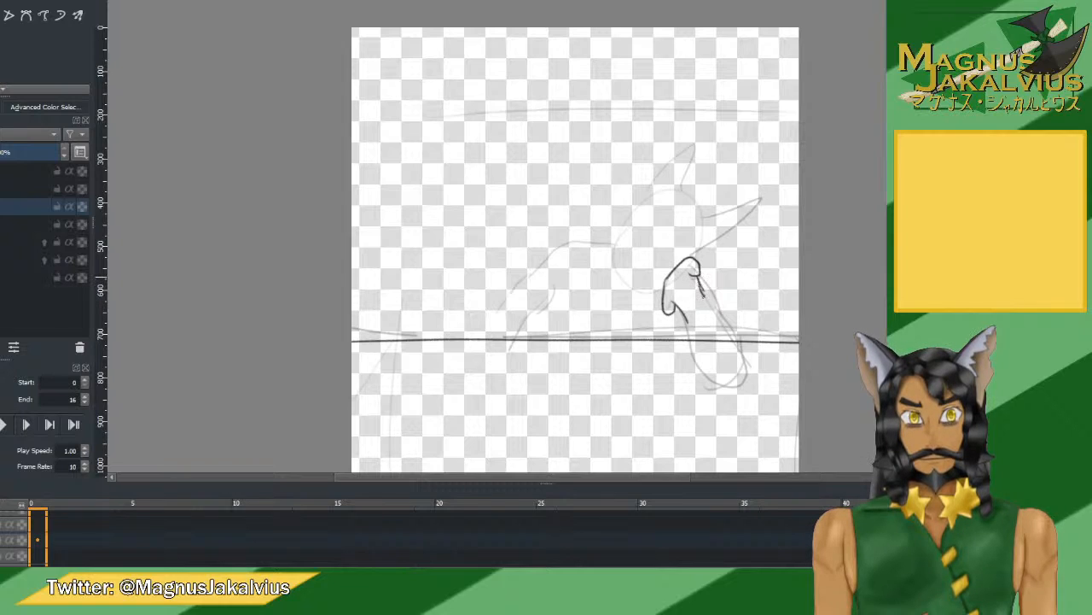
drag(702, 290, 748, 369)
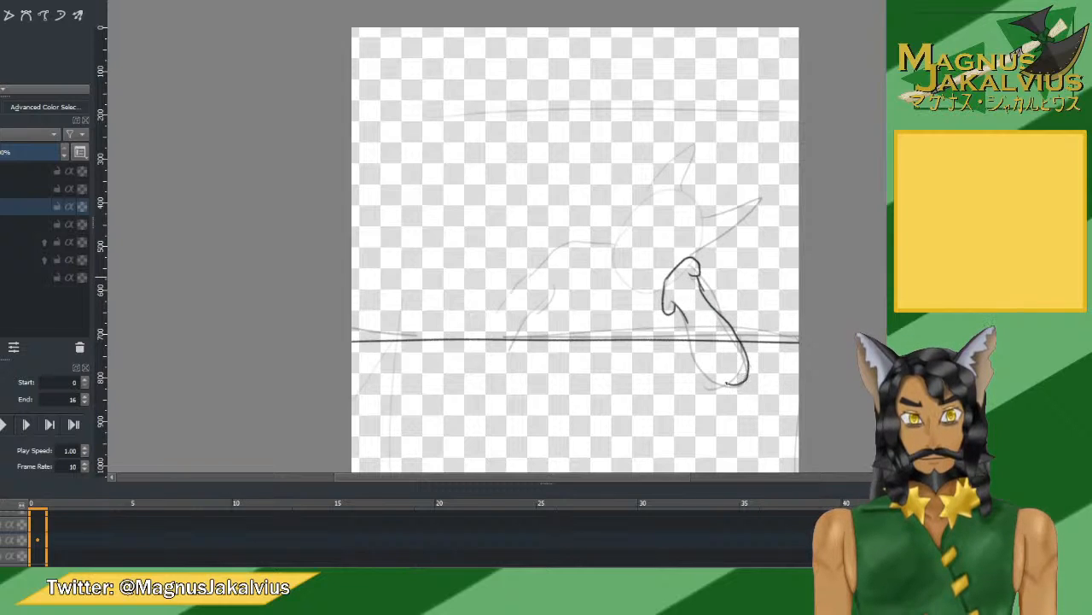
Ink the supporting forearm's inner edge from the wrist to the elbow, redrawing the curve until it closes the arm outline smoothly.
mouse_move(688, 323)
mouse_down()
mouse_move(693, 352)
mouse_move(728, 386)
mouse_up()
key(ctrl+z)
mouse_move(687, 323)
mouse_down()
mouse_move(698, 364)
mouse_move(729, 386)
mouse_up()
key(ctrl+z)
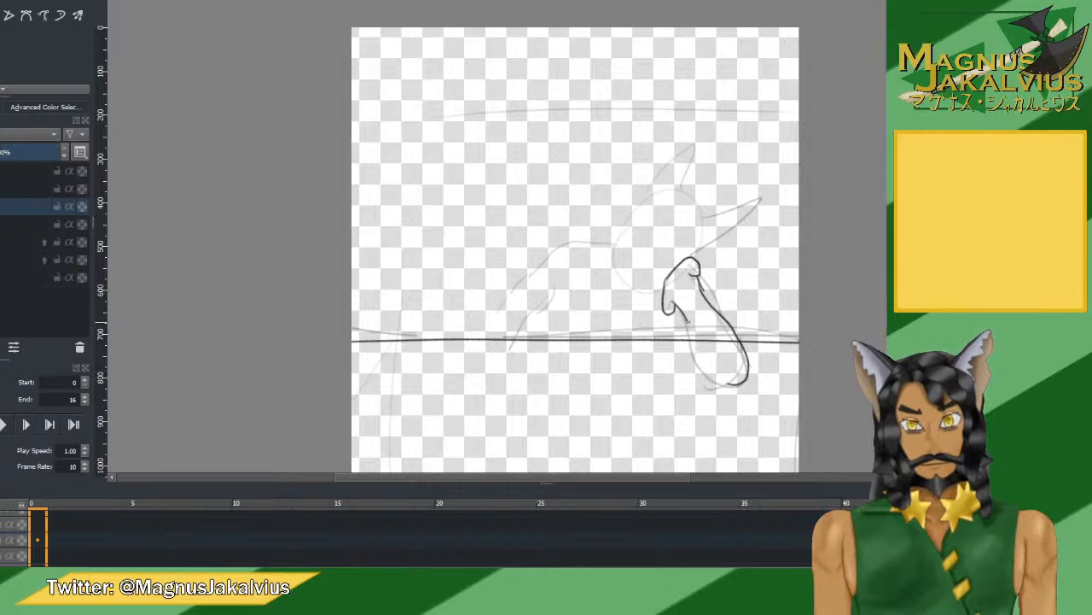
mouse_move(688, 322)
mouse_down()
mouse_move(704, 367)
mouse_move(729, 386)
mouse_up()
key(ctrl+z)
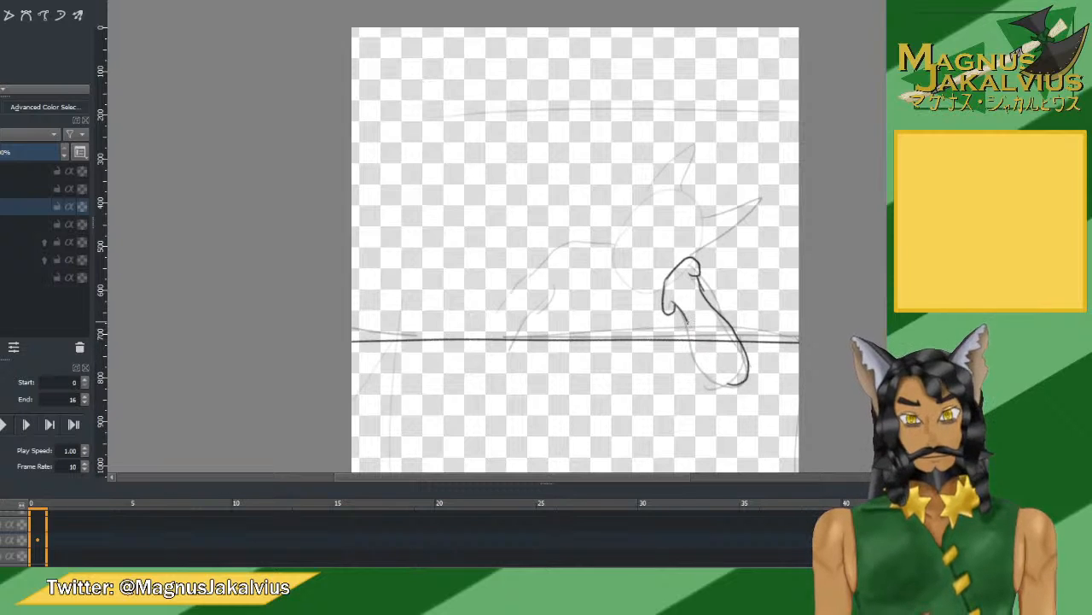
mouse_move(688, 323)
mouse_down()
mouse_move(708, 378)
mouse_move(728, 386)
mouse_up()
key(ctrl+z)
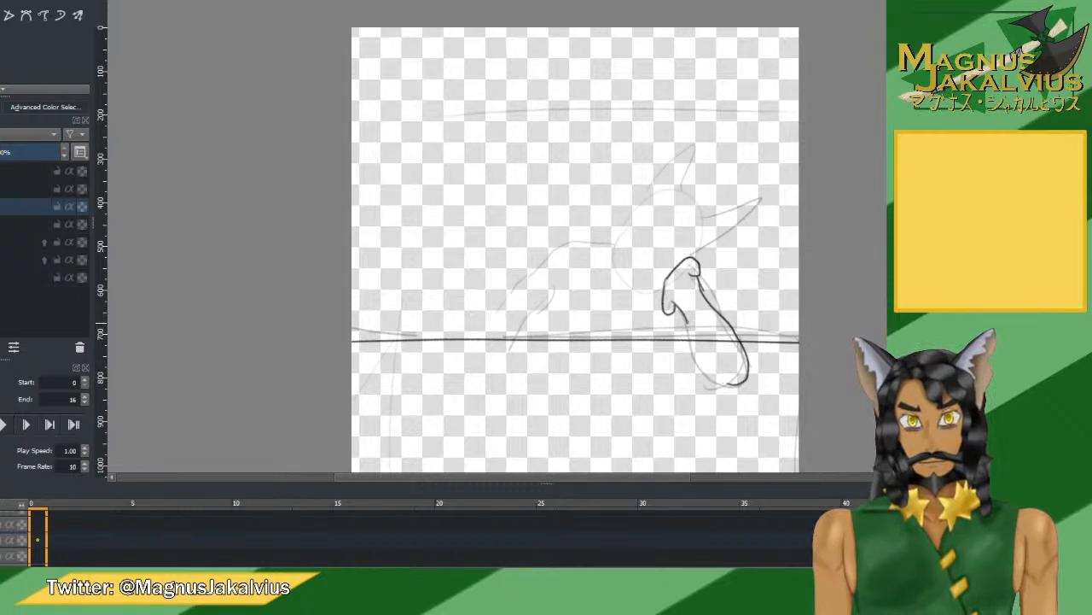
mouse_move(688, 321)
mouse_down()
mouse_move(705, 367)
mouse_move(729, 386)
mouse_up()
key(ctrl+z)
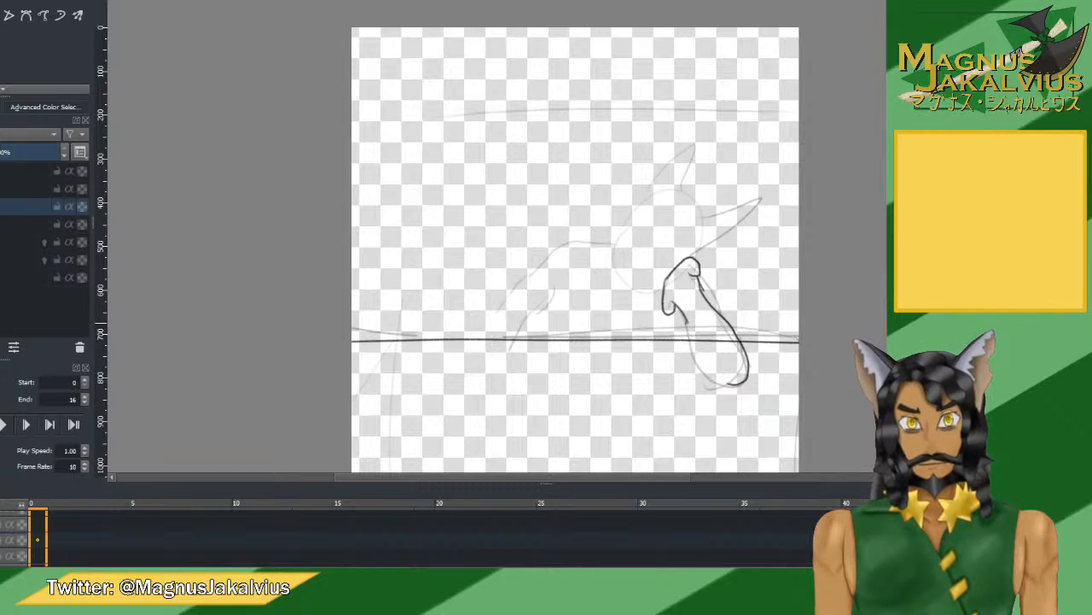
drag(688, 322, 729, 386)
key(ctrl+z)
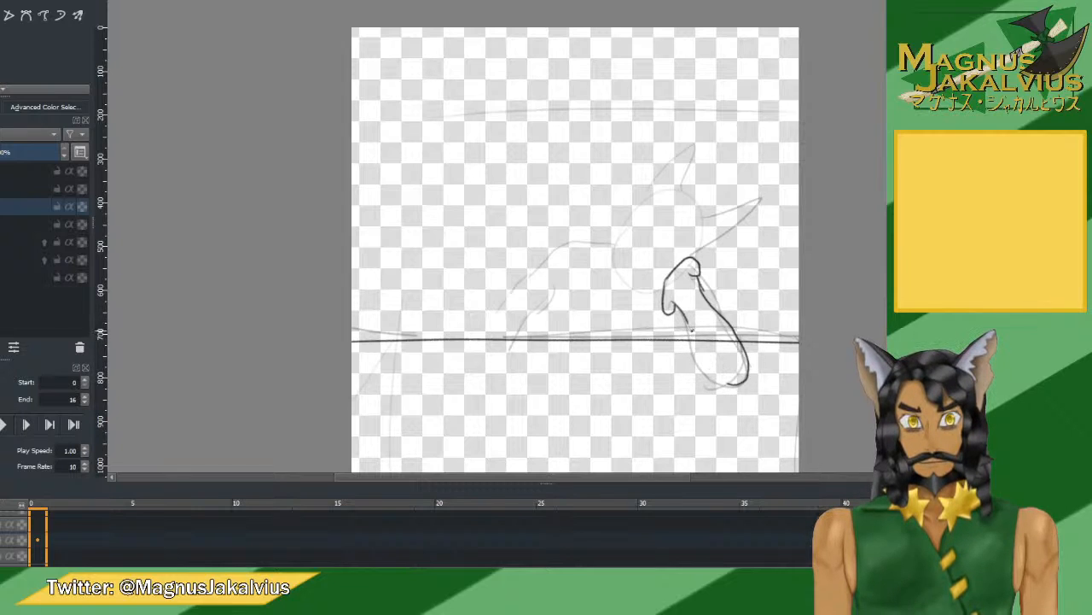
drag(688, 322, 727, 384)
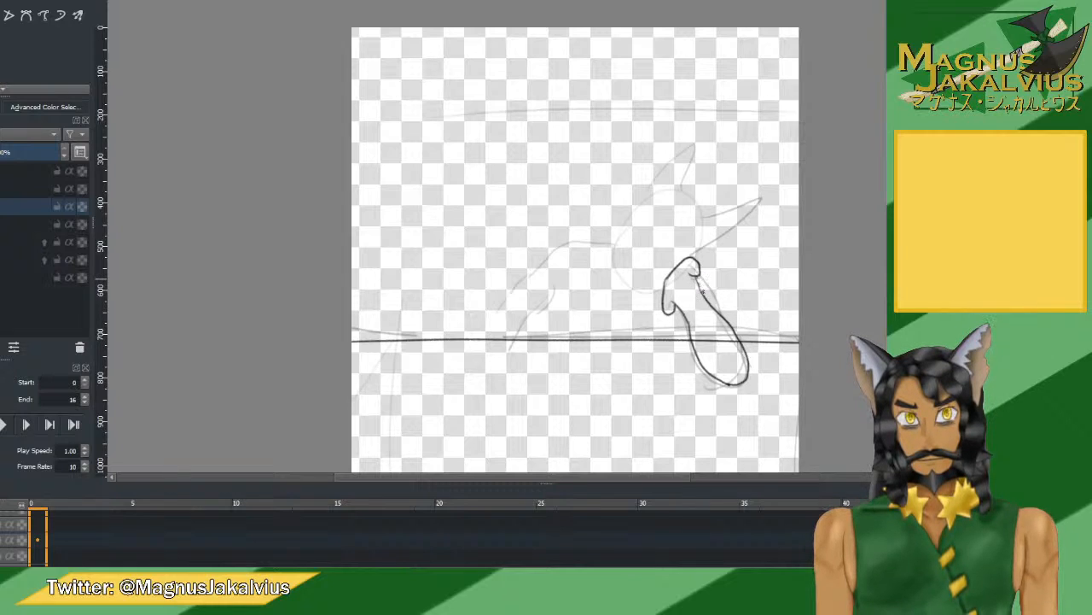
drag(698, 276, 705, 299)
key(ctrl+z)
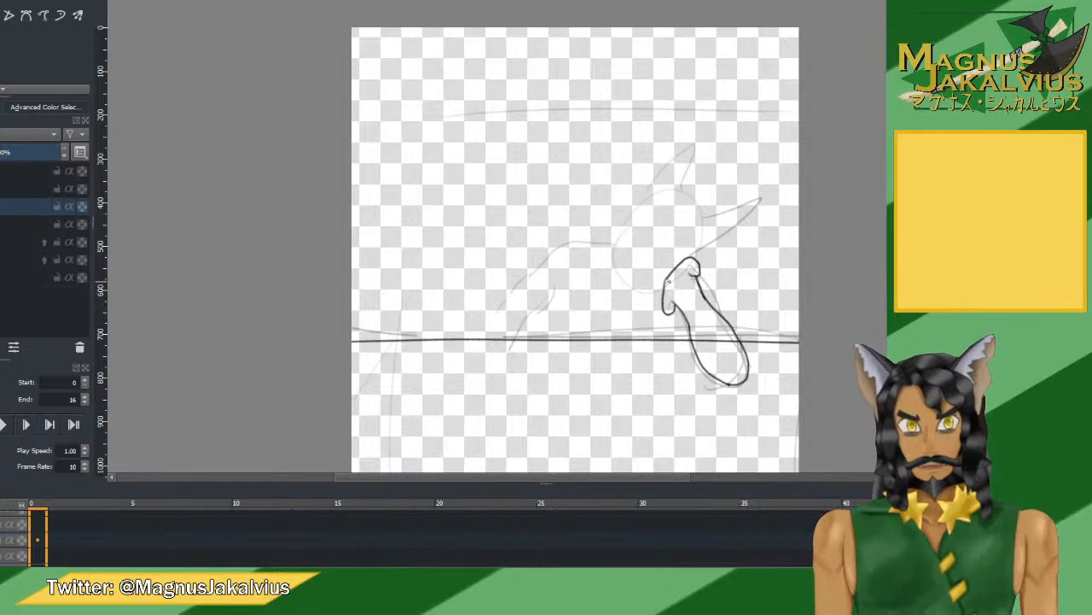
drag(671, 276, 665, 297)
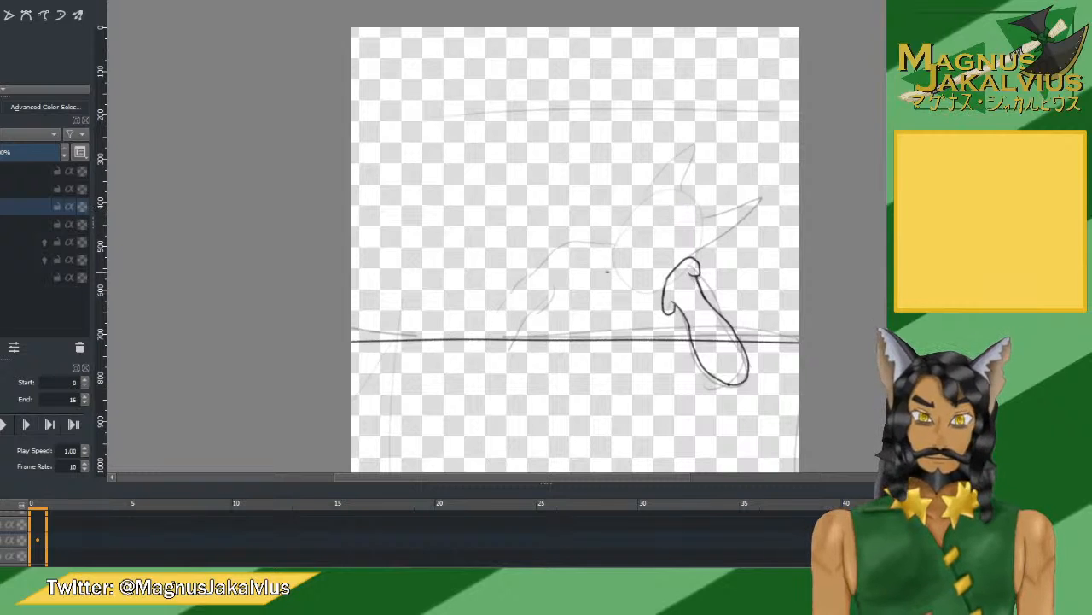
Try inking a pointed chin beside the supporting hand, with a jawline running into spiky cheek fur on the far side of the face.
mouse_move(611, 265)
mouse_down()
mouse_move(623, 318)
mouse_move(667, 301)
mouse_up()
key(ctrl+z)
key(ctrl+z)
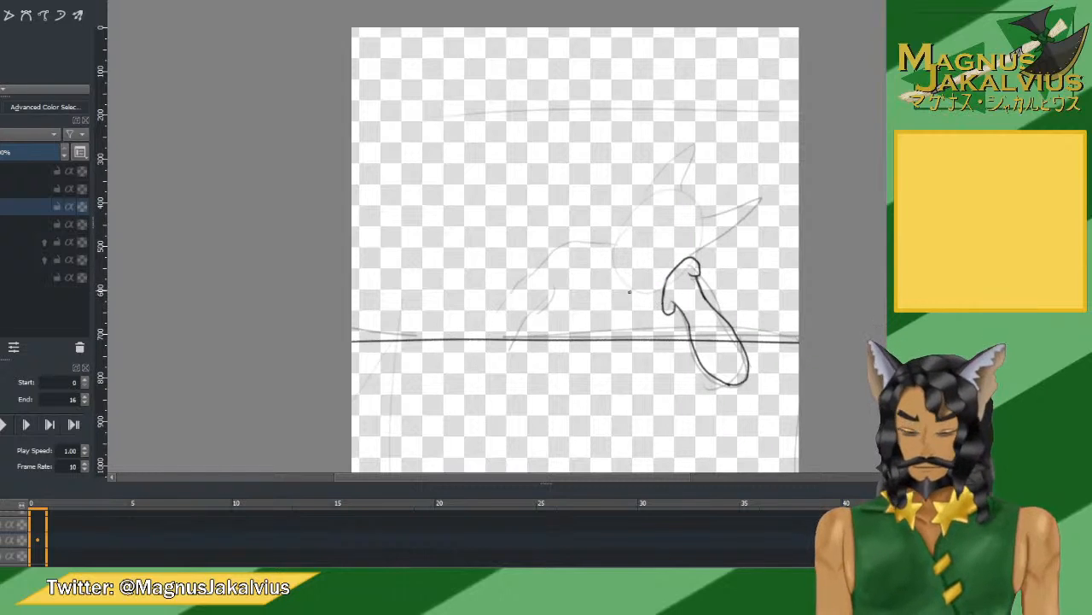
mouse_move(618, 270)
mouse_down()
mouse_move(662, 291)
mouse_move(620, 271)
mouse_move(581, 227)
mouse_move(593, 225)
mouse_move(576, 199)
mouse_up()
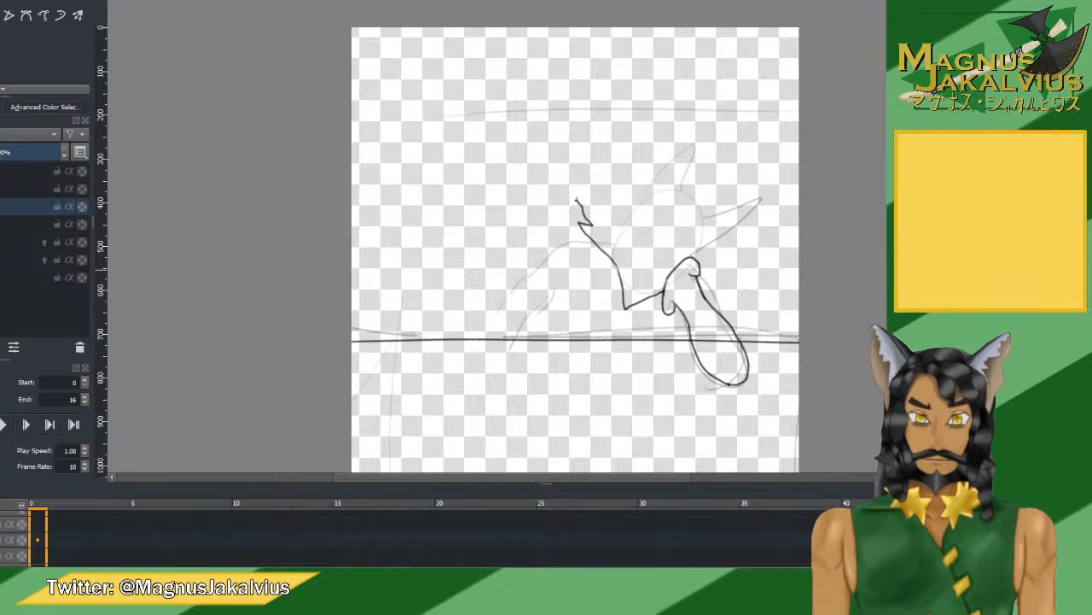
key(ctrl+z)
mouse_move(620, 270)
mouse_down()
mouse_move(573, 220)
mouse_move(577, 202)
mouse_up()
key(ctrl+z)
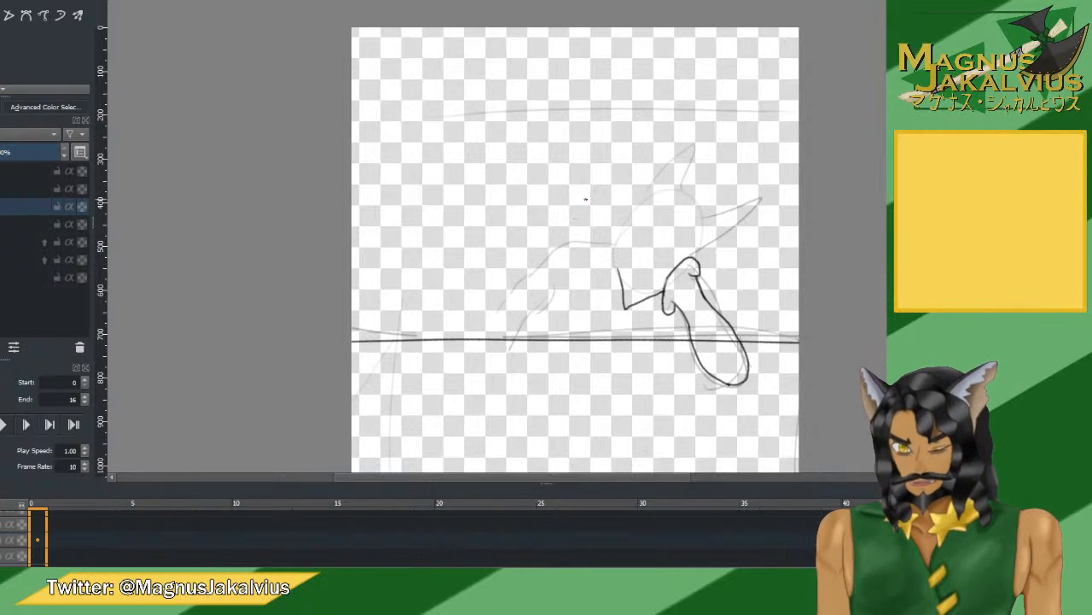
key(4)
key(4)
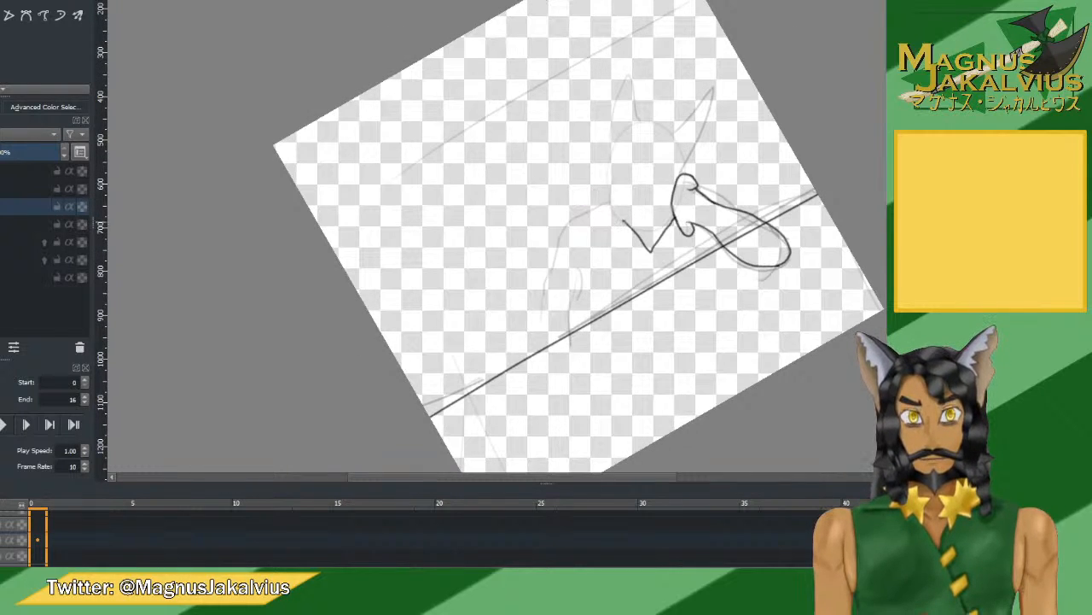
mouse_move(607, 173)
mouse_down()
mouse_move(559, 193)
mouse_move(580, 199)
mouse_move(548, 211)
mouse_move(632, 223)
mouse_up()
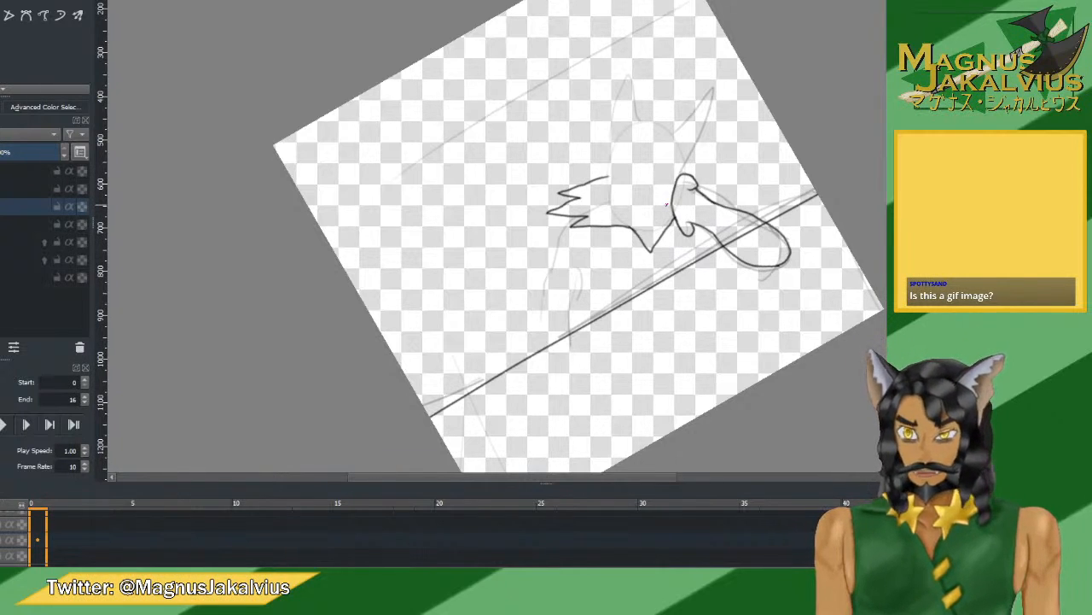
key(6)
key(6)
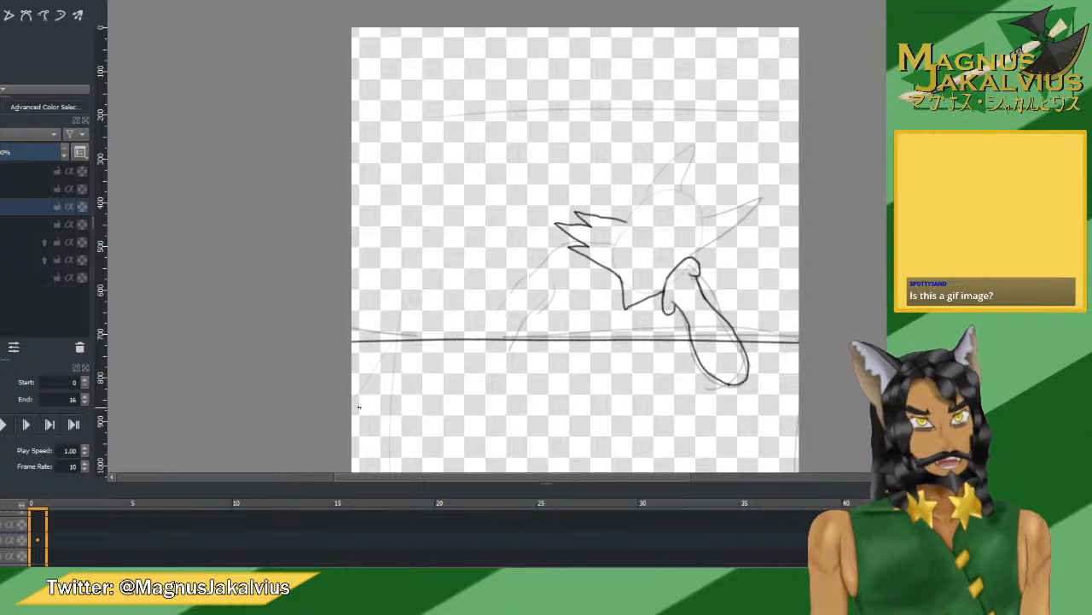
Play the animation with the arm sketch shown to check it against the new line art, and hide the arm sketch again.
mouse_move(492, 248)
mouse_down()
mouse_move(451, 214)
mouse_move(470, 256)
mouse_move(455, 226)
mouse_up()
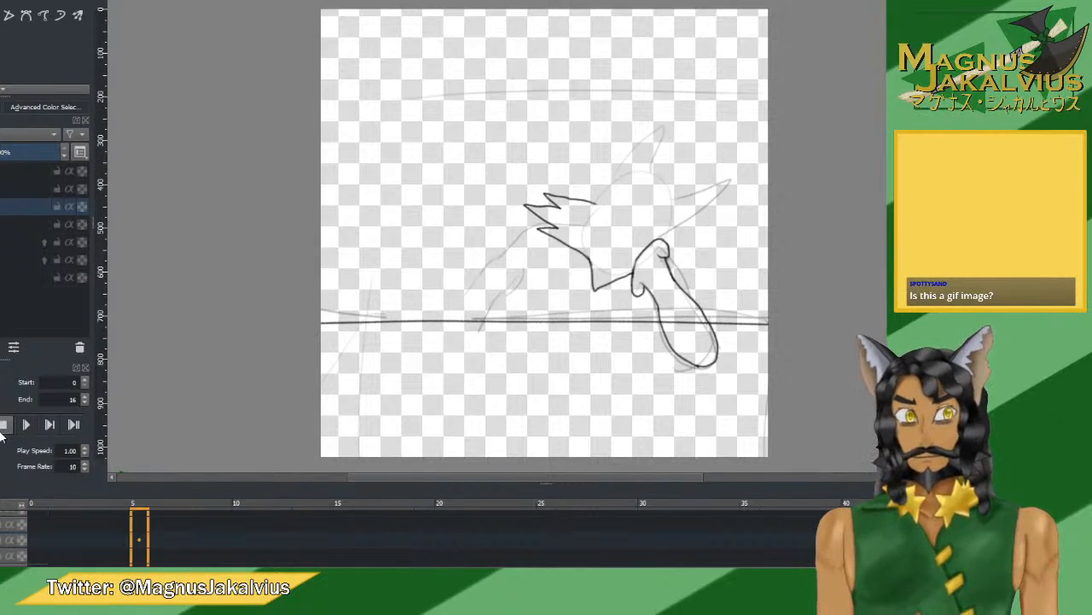
click(2, 425)
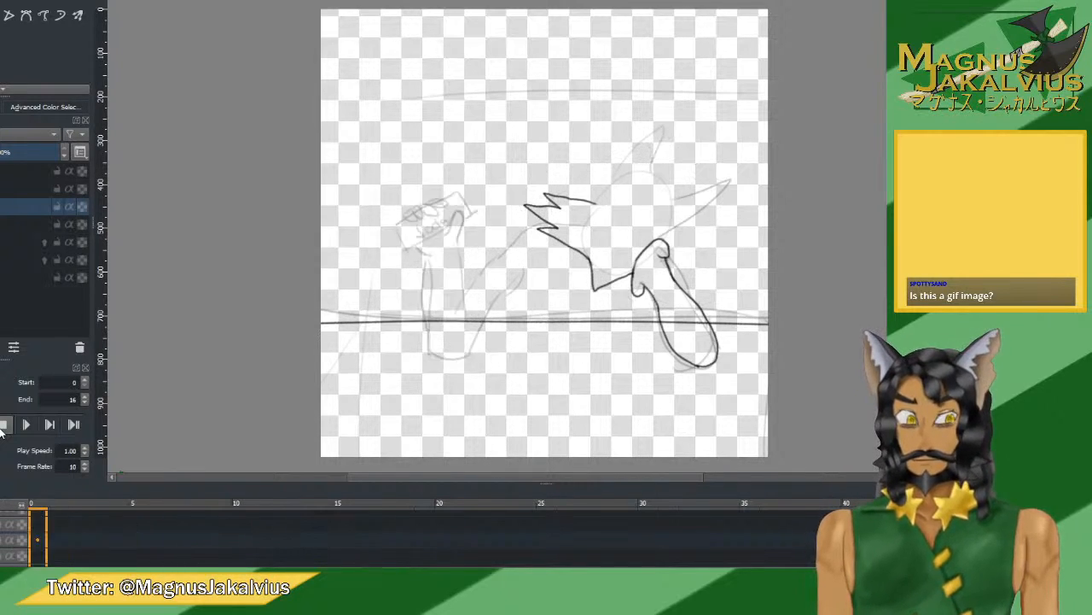
click(2, 426)
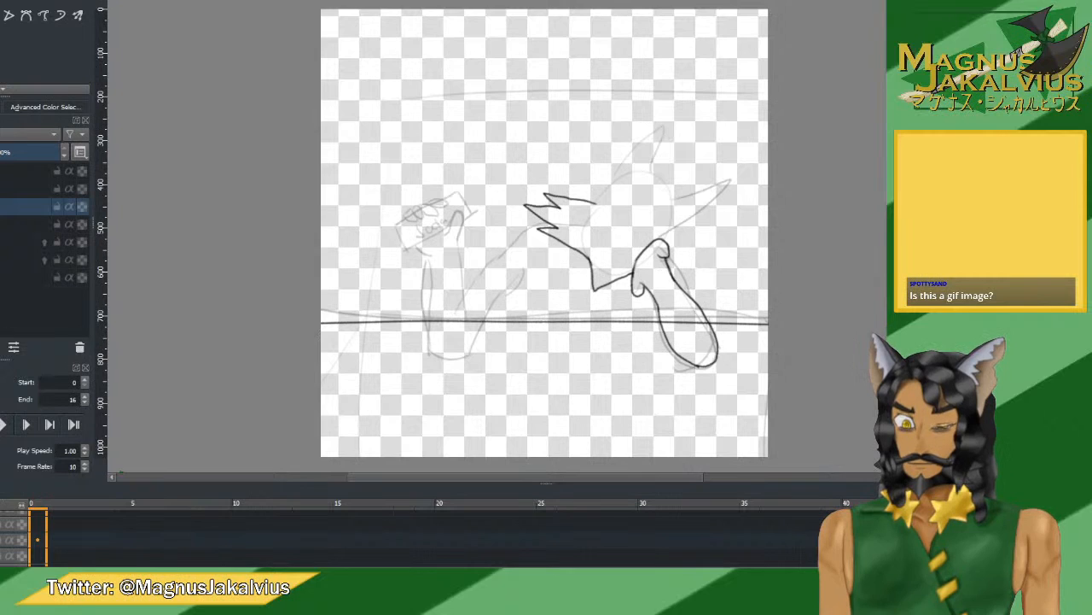
click(0, 241)
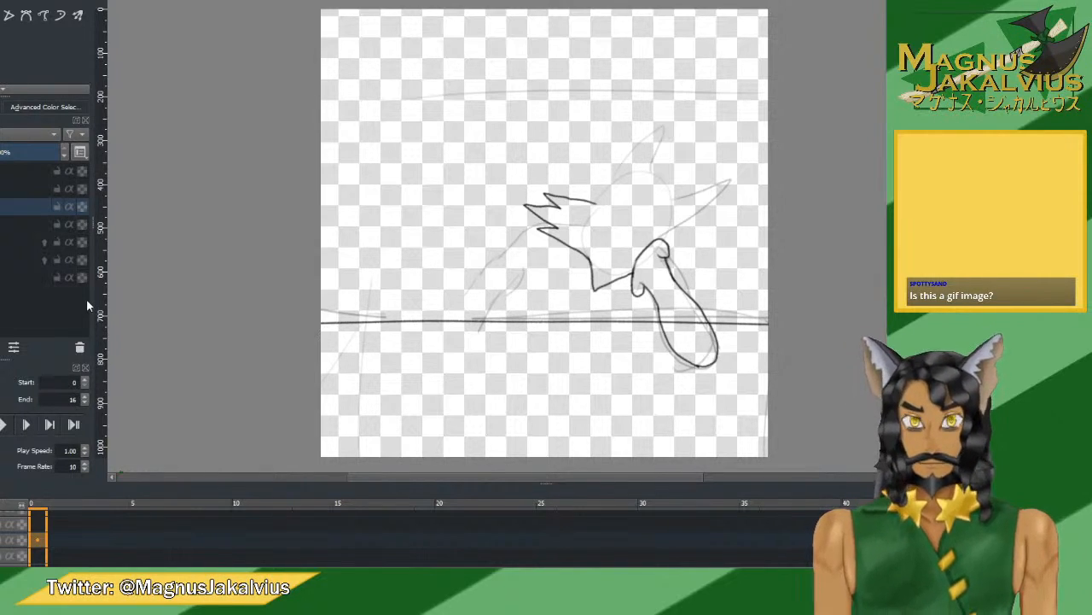
Remove the inked chin and cheek fur, and redraw the spiky cheek fur, jawline and a shallower chin joining the supporting hand.
key(4)
key(4)
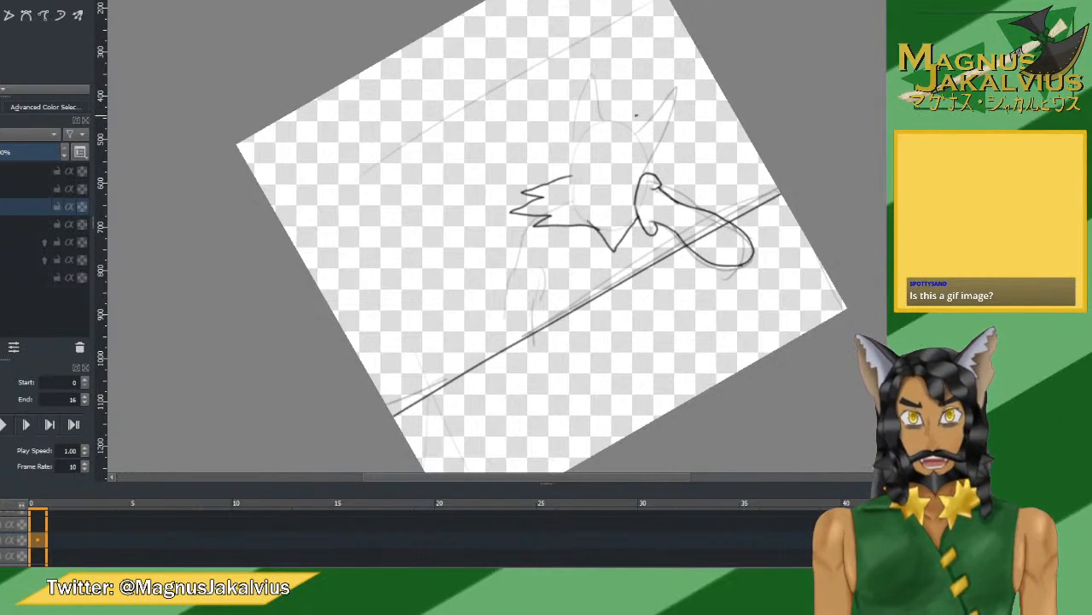
key(ctrl+z)
key(ctrl+z)
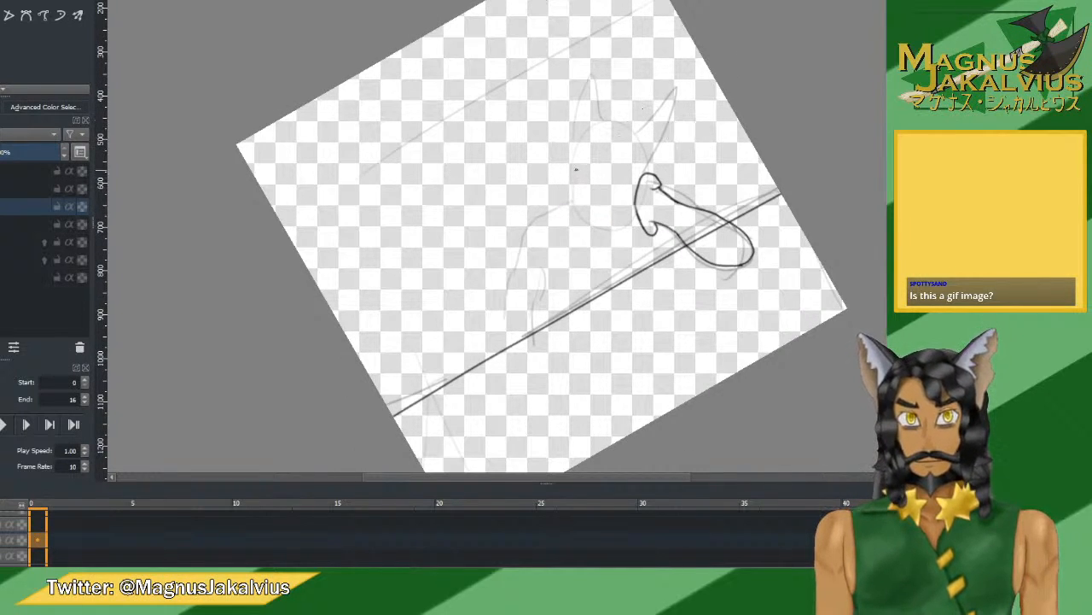
mouse_move(577, 169)
mouse_down()
mouse_move(534, 185)
mouse_move(547, 191)
mouse_move(509, 194)
mouse_up()
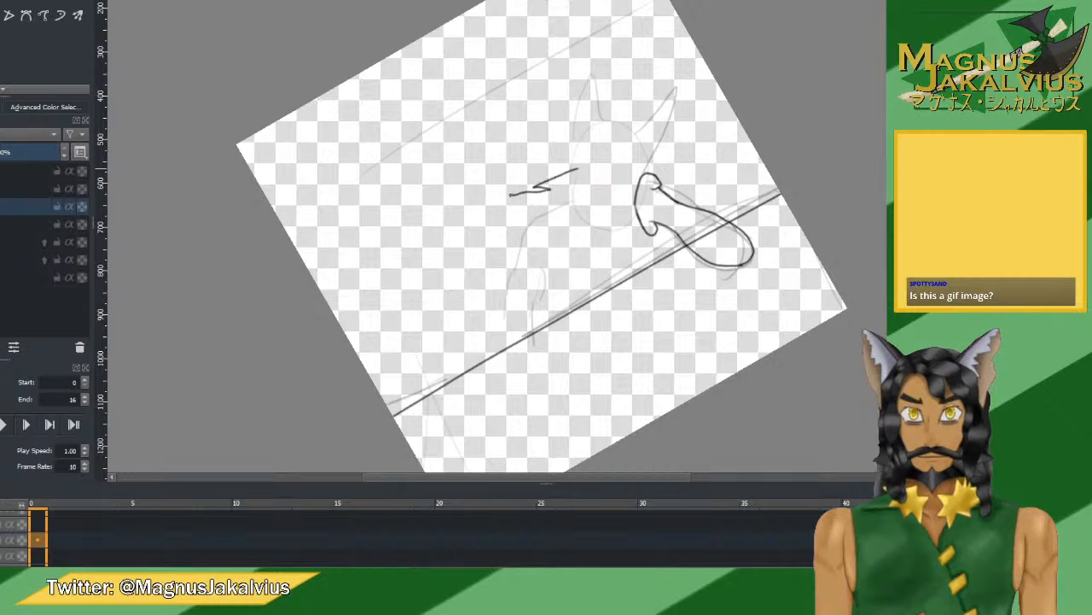
key(ctrl+z)
mouse_move(579, 169)
mouse_down()
mouse_move(543, 164)
mouse_move(552, 179)
mouse_move(511, 182)
mouse_move(560, 202)
mouse_move(528, 219)
mouse_move(606, 246)
mouse_up()
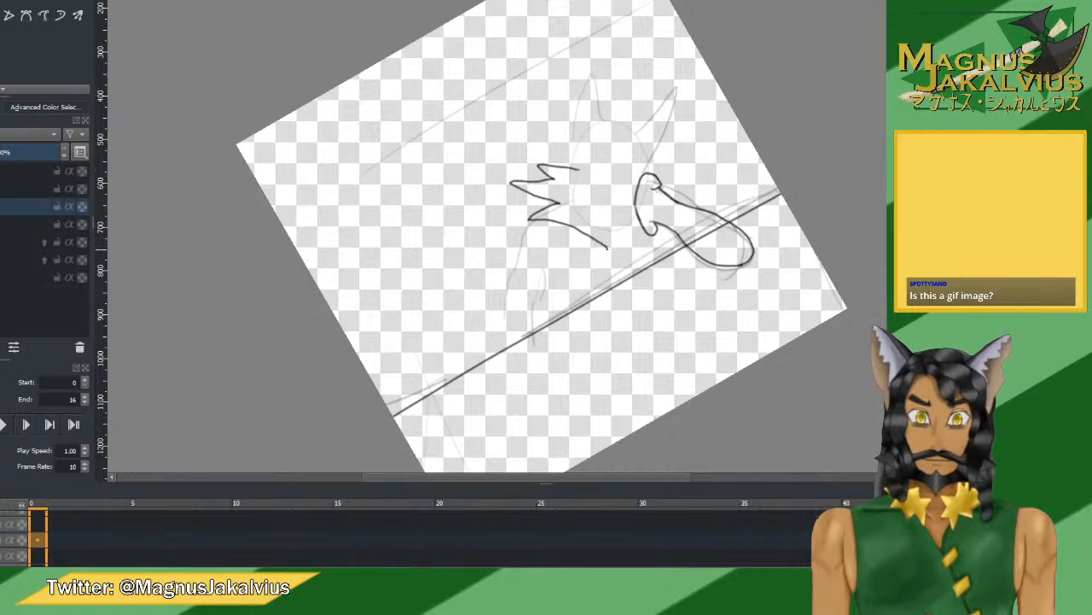
drag(608, 246, 636, 231)
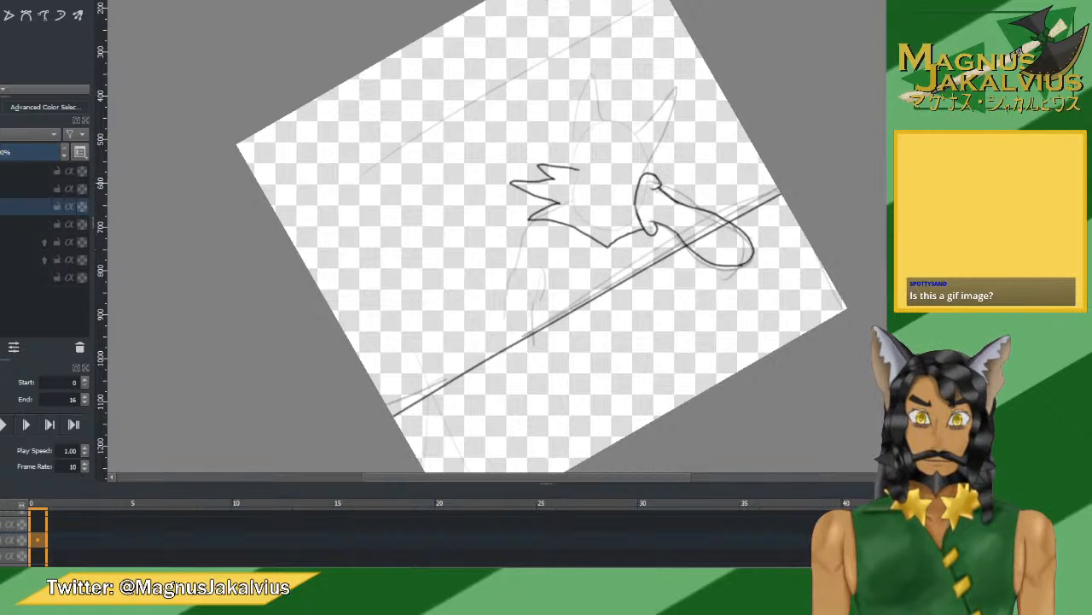
drag(659, 181, 688, 189)
key(ctrl+z)
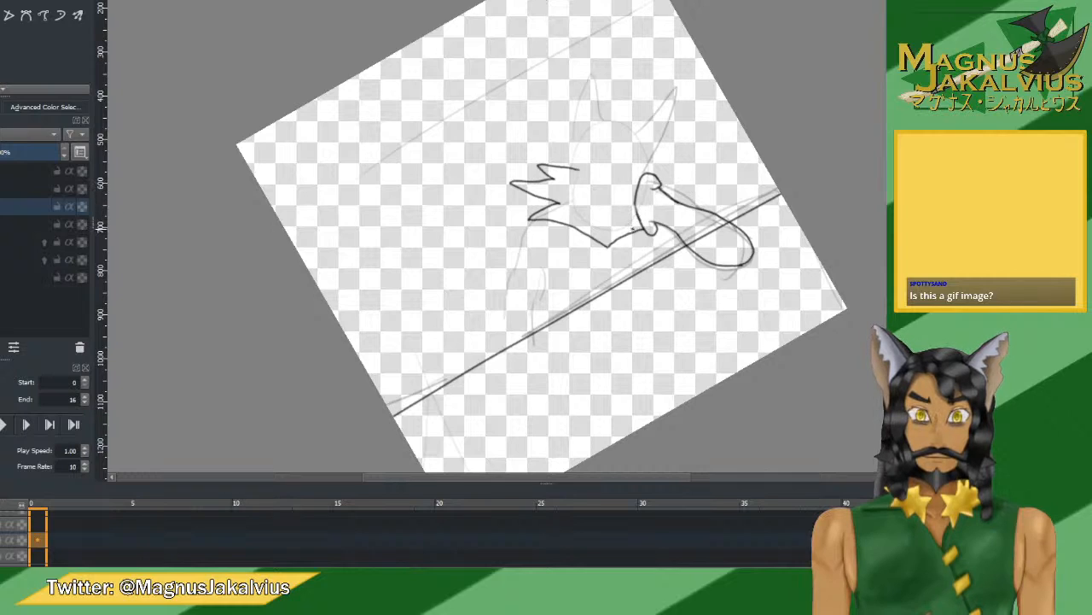
Redraw the line joining the lower edge of the spiky shape to the small rounded end of the long loop.
key(ctrl+z)
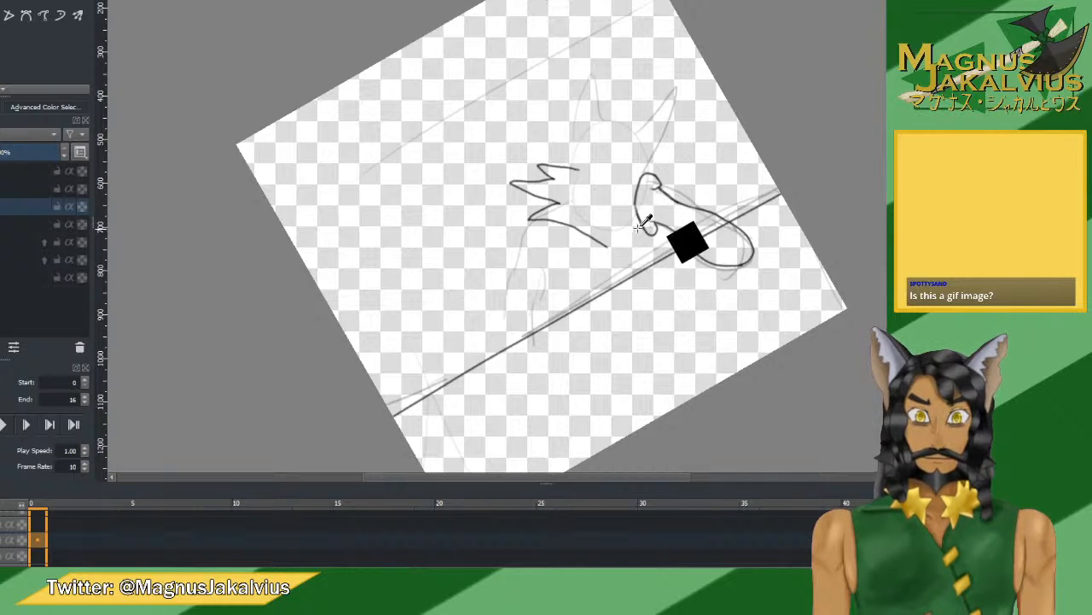
mouse_move(641, 224)
mouse_down()
mouse_move(608, 245)
mouse_move(642, 224)
mouse_up()
key(ctrl+z)
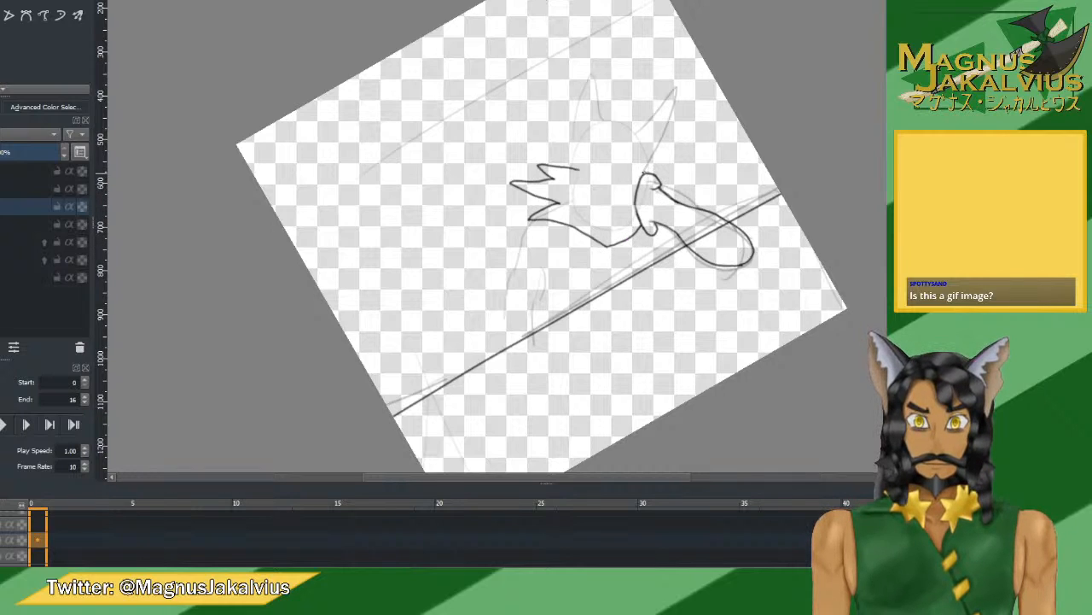
Draw the inner contour from the upper spike along the head's edge with a small zigzag notch, and add a pointed tuft beside the loop.
mouse_move(577, 173)
mouse_down()
mouse_move(594, 220)
mouse_move(611, 210)
mouse_move(638, 217)
mouse_up()
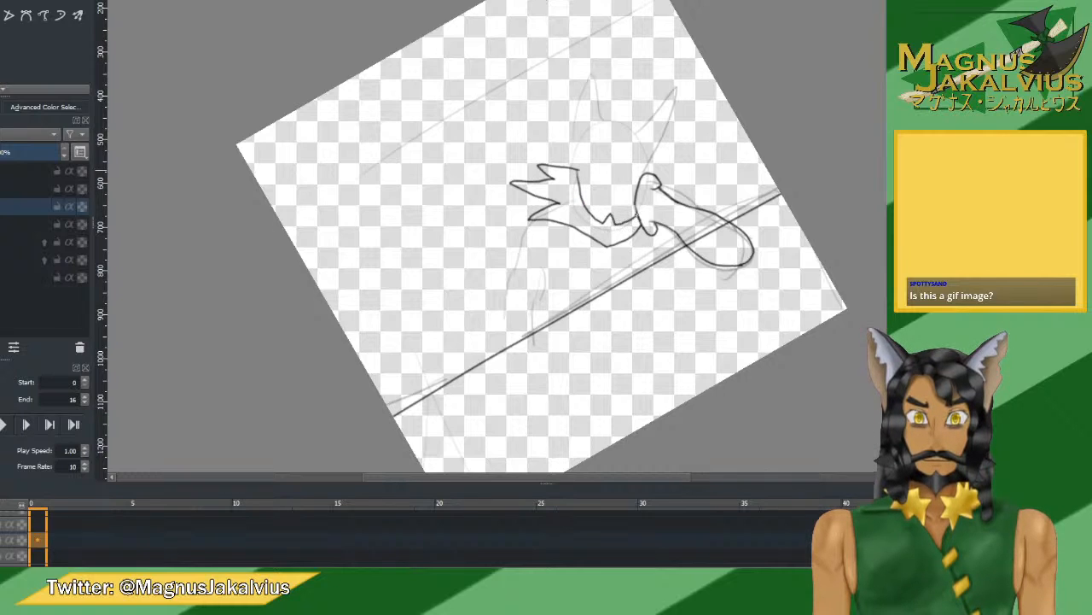
key(ctrl+z)
drag(579, 169, 588, 213)
key(ctrl+z)
mouse_move(579, 169)
mouse_down()
mouse_move(595, 221)
mouse_move(603, 228)
mouse_move(630, 225)
mouse_up()
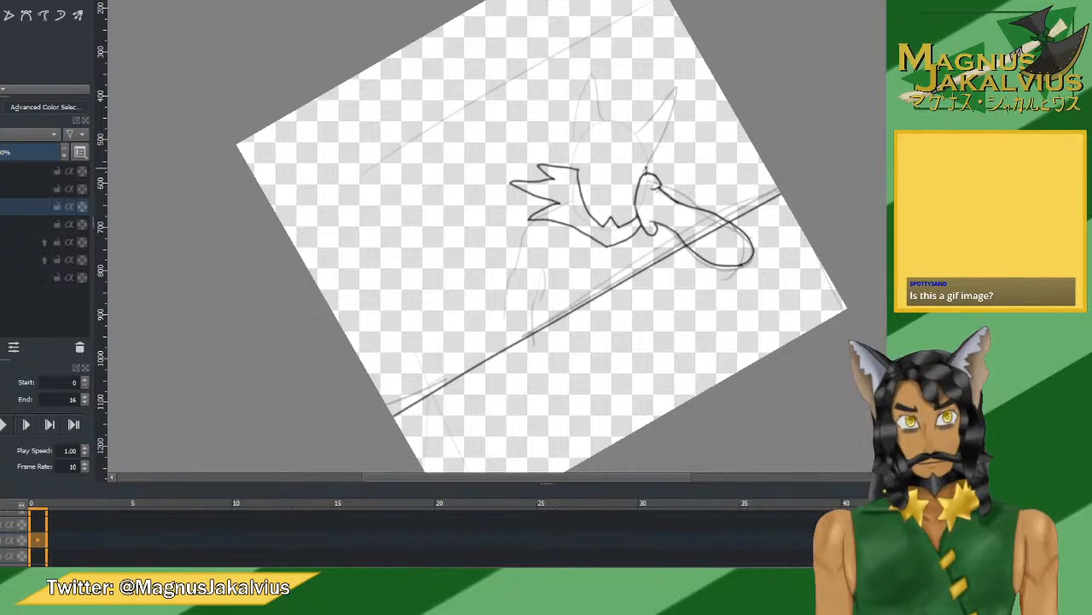
mouse_move(646, 168)
mouse_down()
mouse_move(685, 190)
mouse_move(672, 193)
mouse_up()
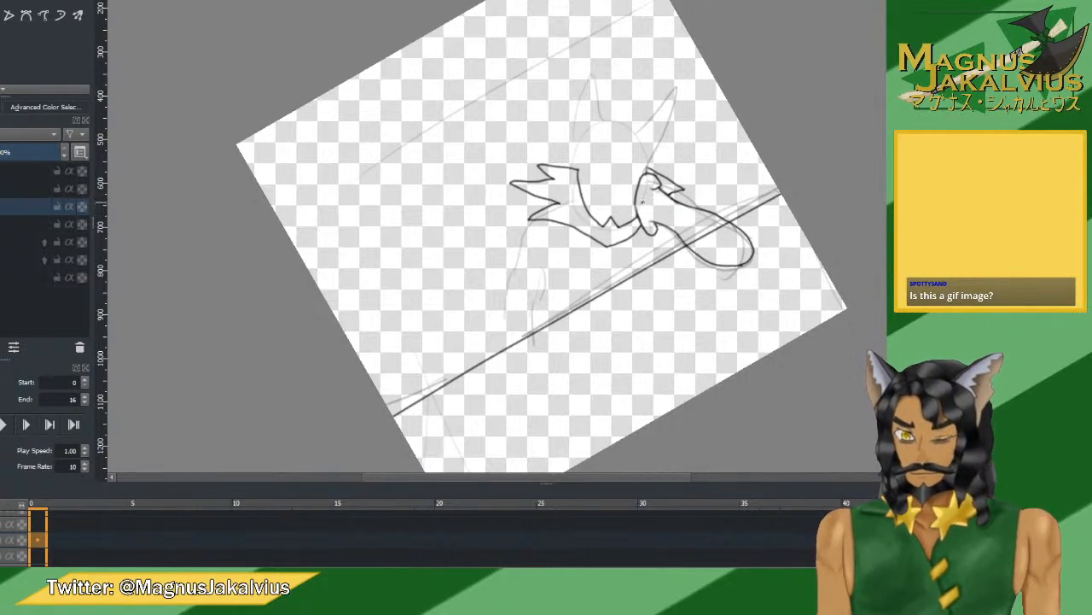
Check the drawing upright and mirrored, straighten the upper part of the inner contour, and reshape the lower outline into a sharp corner.
key(6)
key(6)
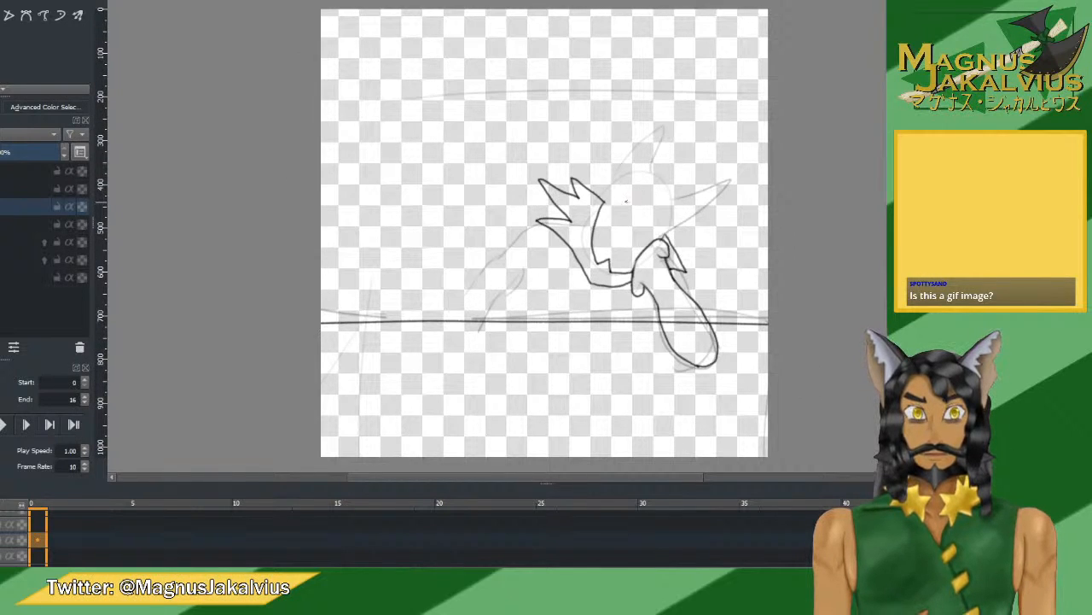
drag(622, 198, 611, 170)
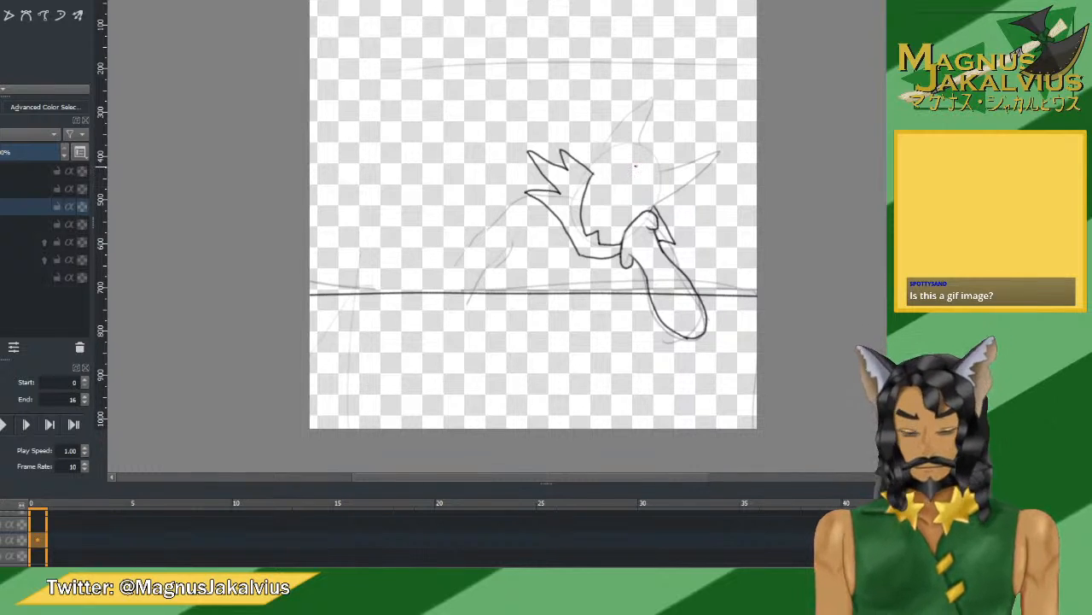
key(4)
key(4)
key(6)
key(6)
key(m)
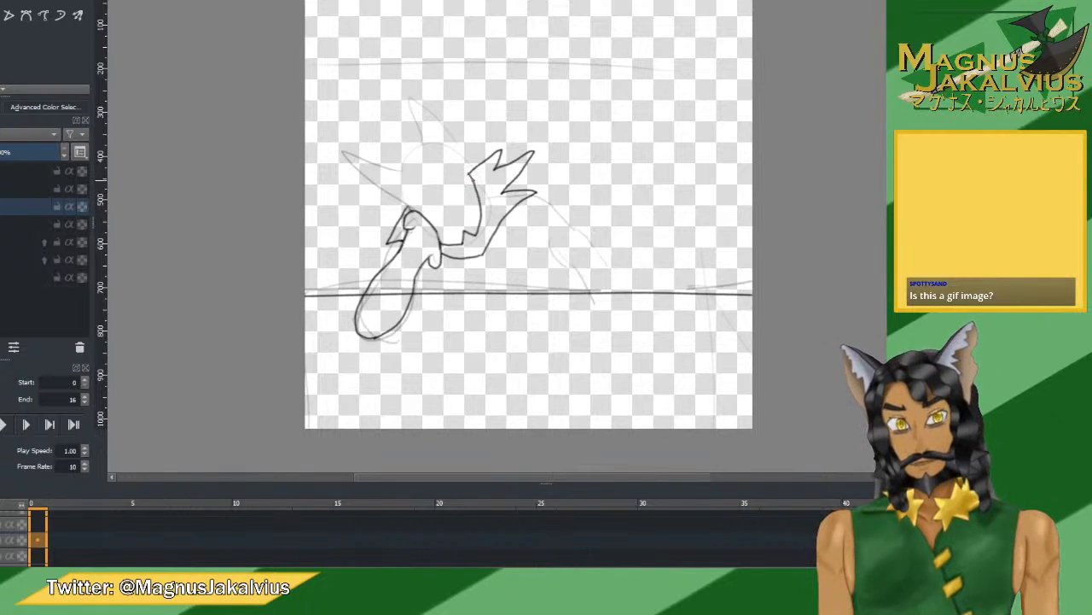
key(m)
drag(589, 167, 583, 229)
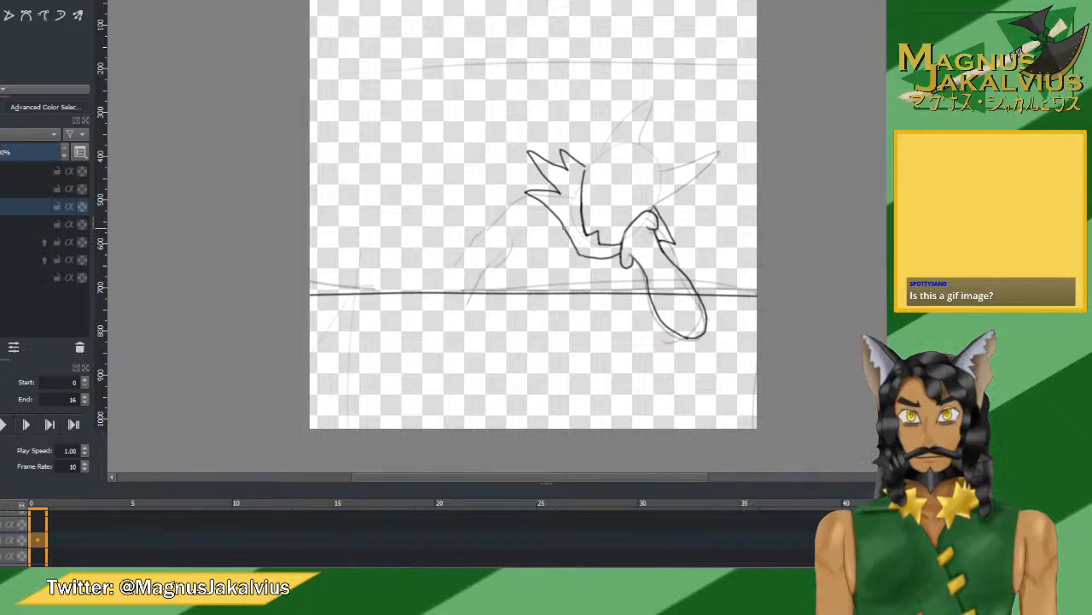
mouse_move(570, 232)
mouse_down()
mouse_move(572, 254)
mouse_move(614, 256)
mouse_up()
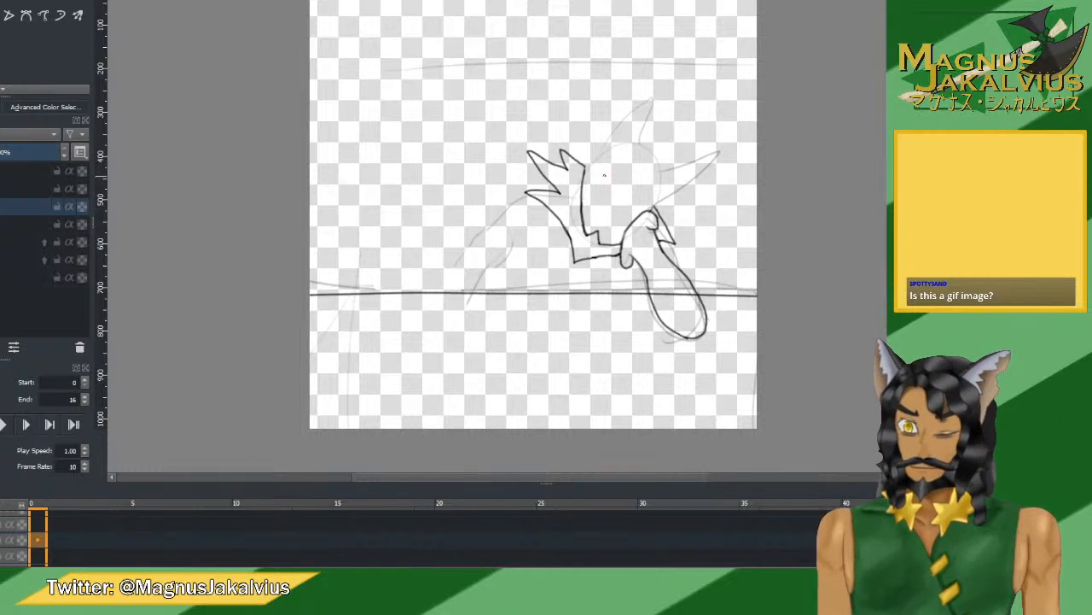
Redraw the inner contour as a gentle curve from the upper spike down to the zigzag notch.
key(minus)
key(minus)
key(minus)
key(asciicircum)
key(asciicircum)
key(asciicircum)
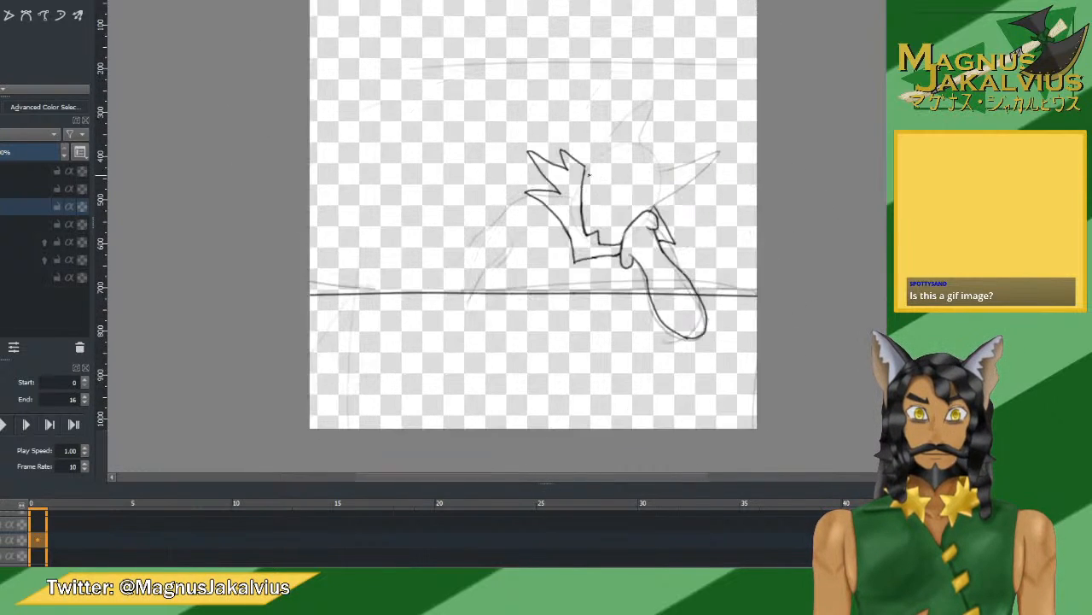
drag(581, 164, 582, 237)
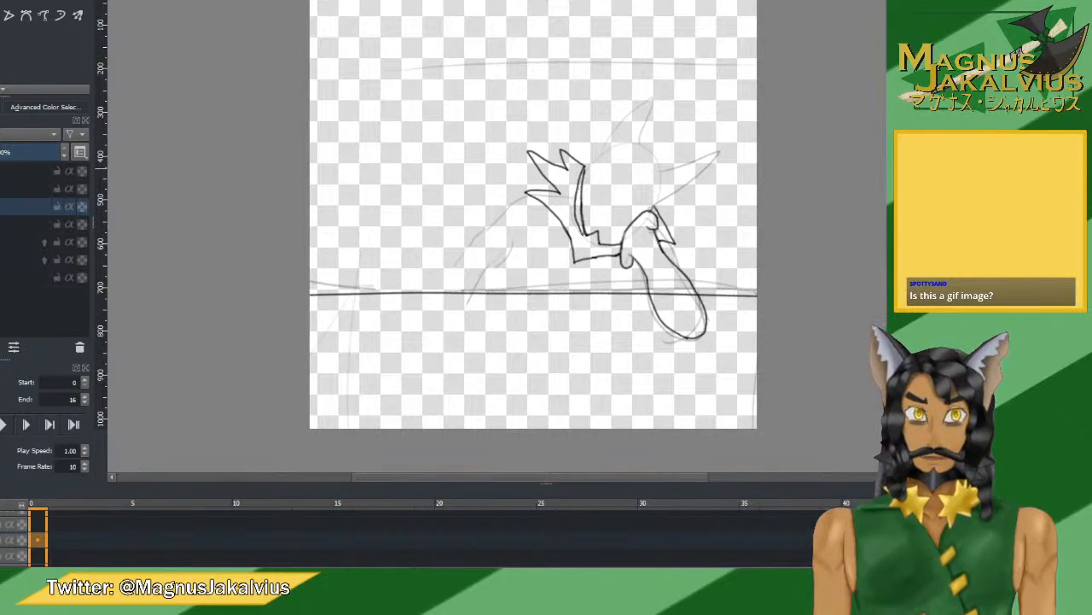
key(ctrl+z)
drag(580, 164, 582, 237)
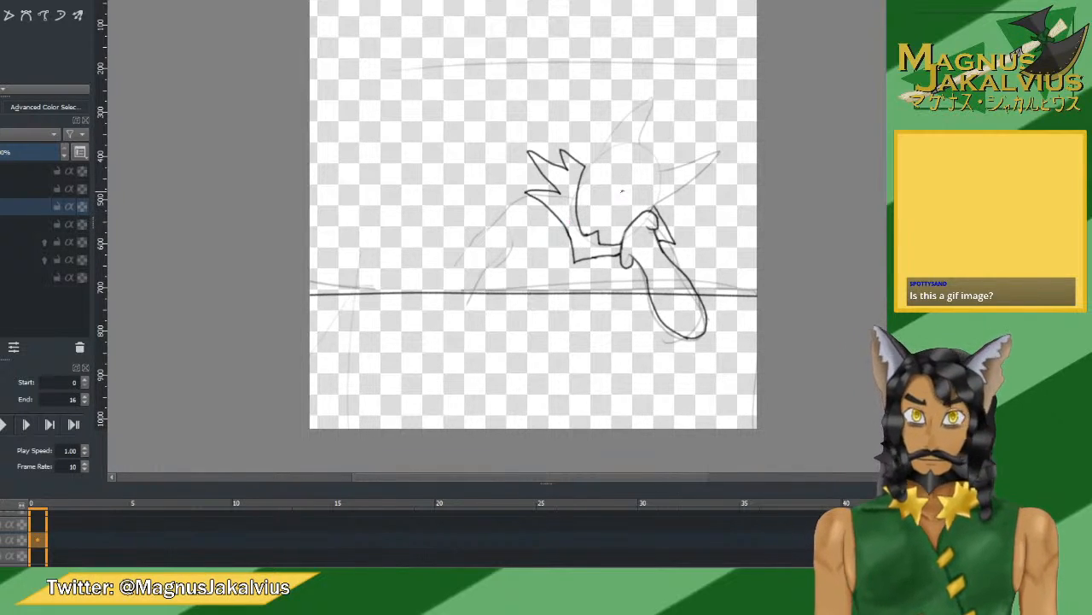
Check the mirrored drawing and erase the zigzag notch and the lower corner of the spiky shape.
key(m)
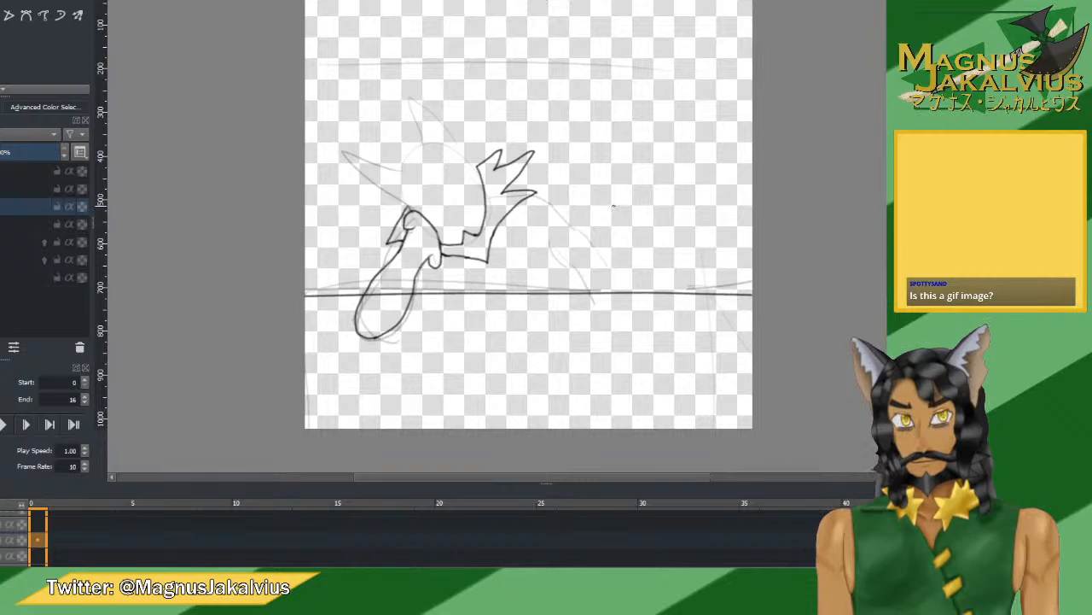
key(m)
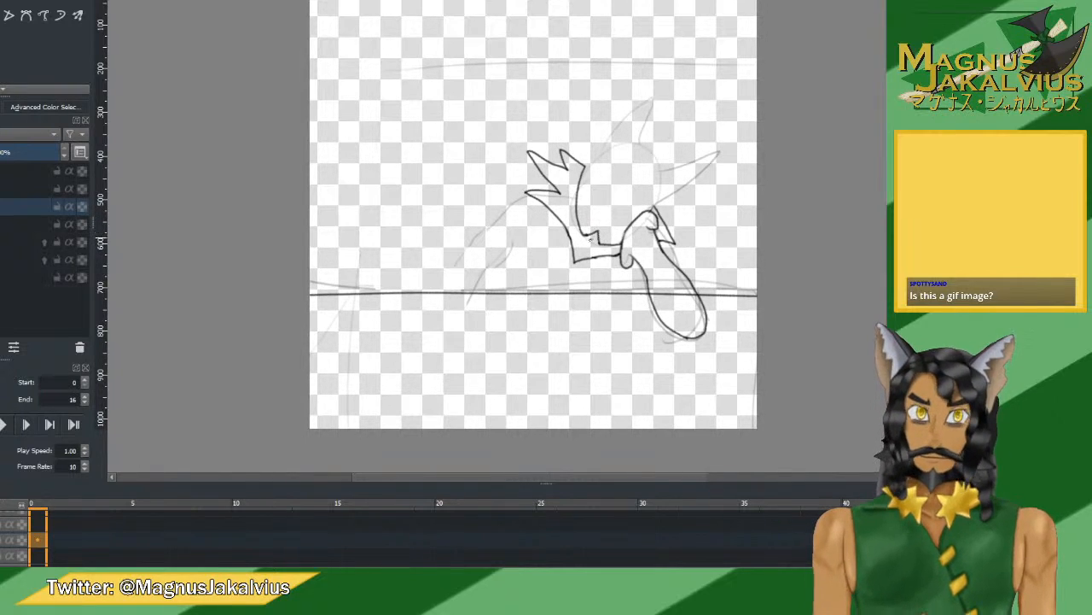
mouse_move(589, 242)
mouse_down()
mouse_move(571, 256)
mouse_move(607, 225)
mouse_move(585, 258)
mouse_up()
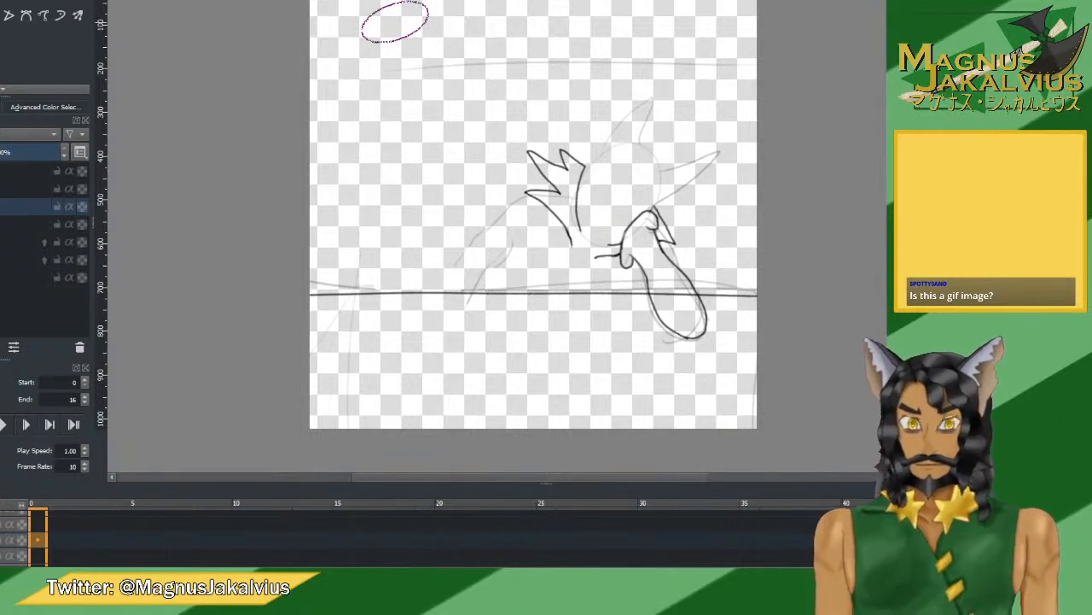
Redraw the zigzag notch and a pointed lower corner joining the loop on the tilted canvas, and check the result upright and mirrored.
key(4)
key(4)
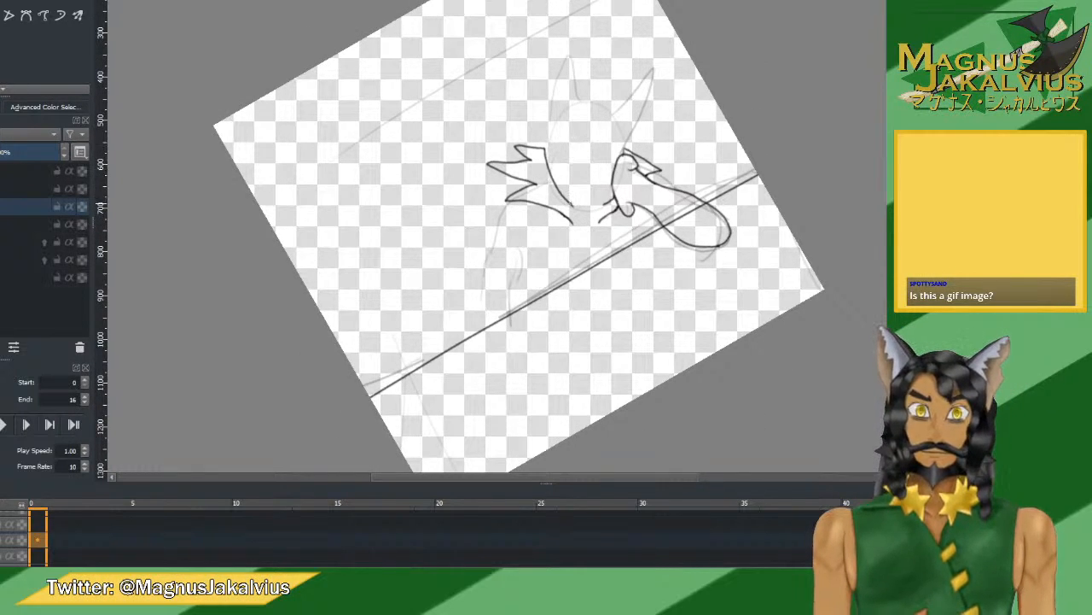
drag(571, 194, 599, 204)
key(ctrl+z)
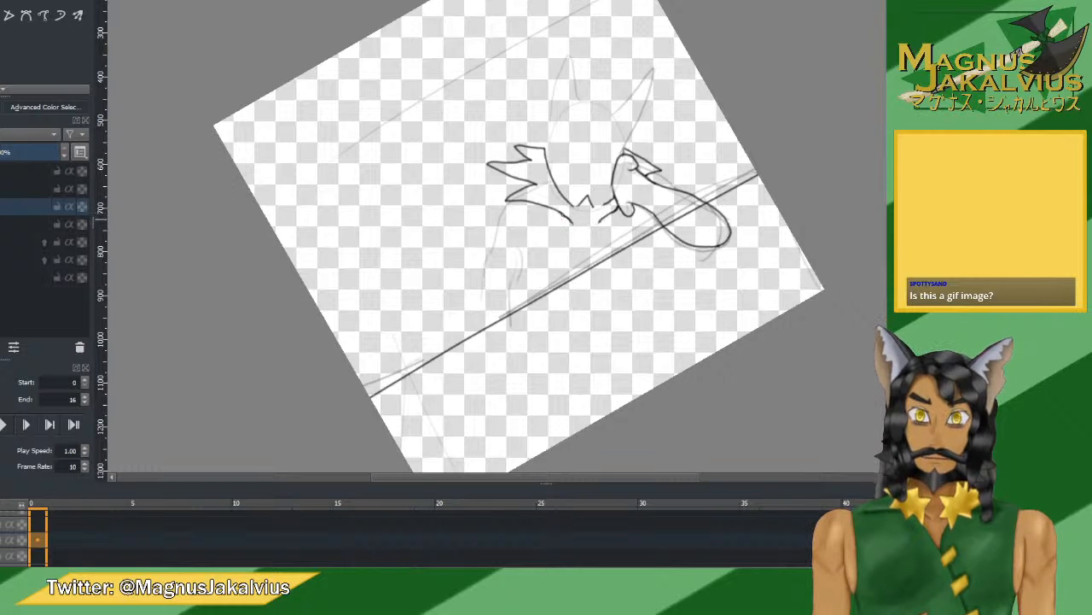
drag(562, 212, 576, 231)
key(ctrl+z)
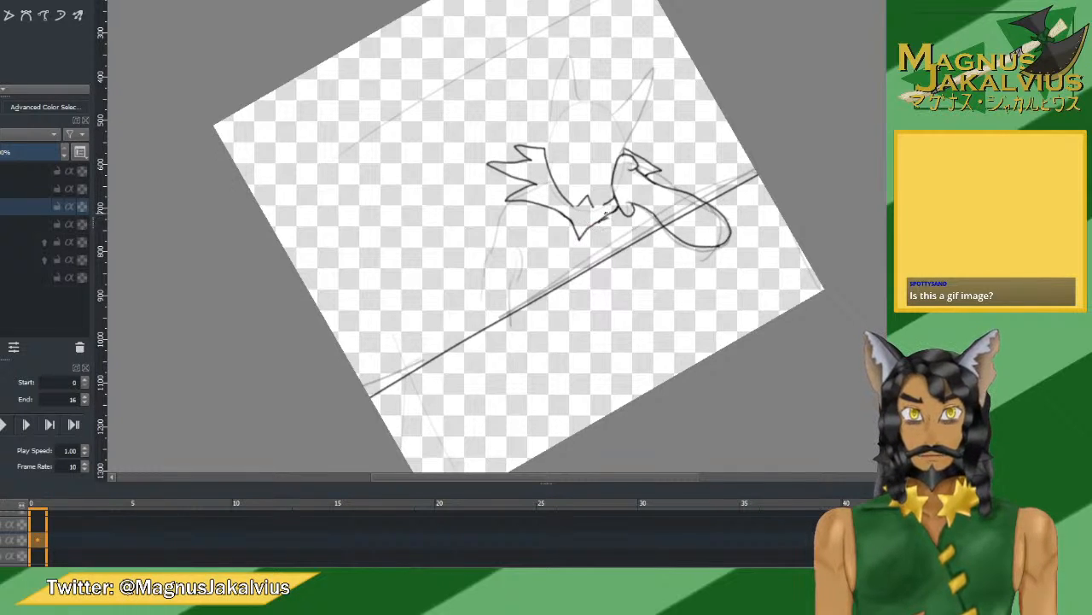
mouse_move(562, 215)
mouse_down()
mouse_move(584, 236)
mouse_move(609, 216)
mouse_move(584, 239)
mouse_move(613, 214)
mouse_move(585, 239)
mouse_move(612, 210)
mouse_move(586, 241)
mouse_move(606, 213)
mouse_up()
key(ctrl+z)
key(ctrl+z)
key(ctrl+z)
key(ctrl+z)
key(ctrl+z)
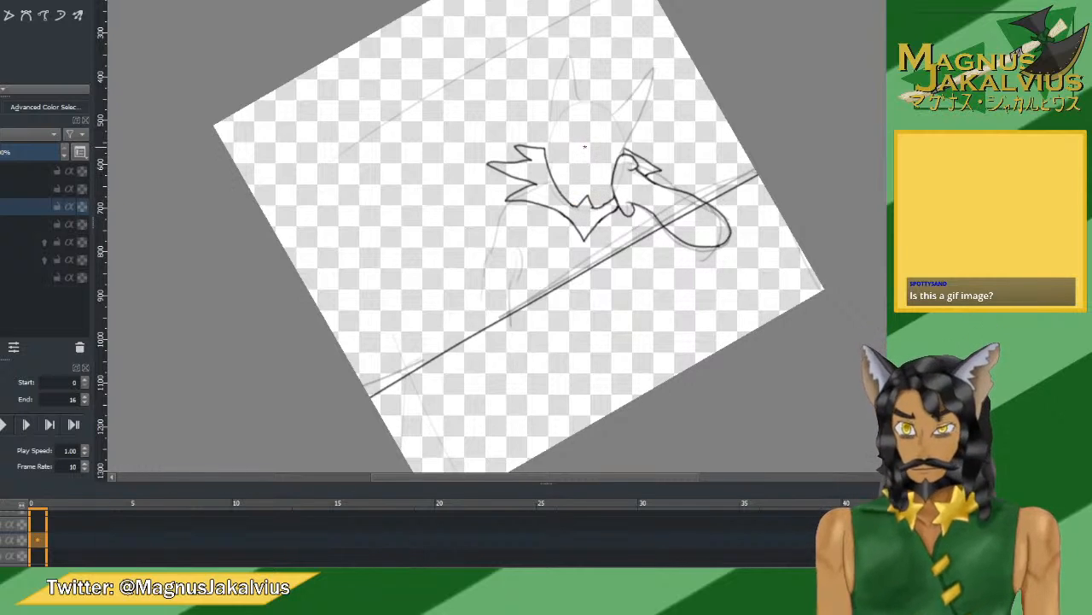
key(5)
key(m)
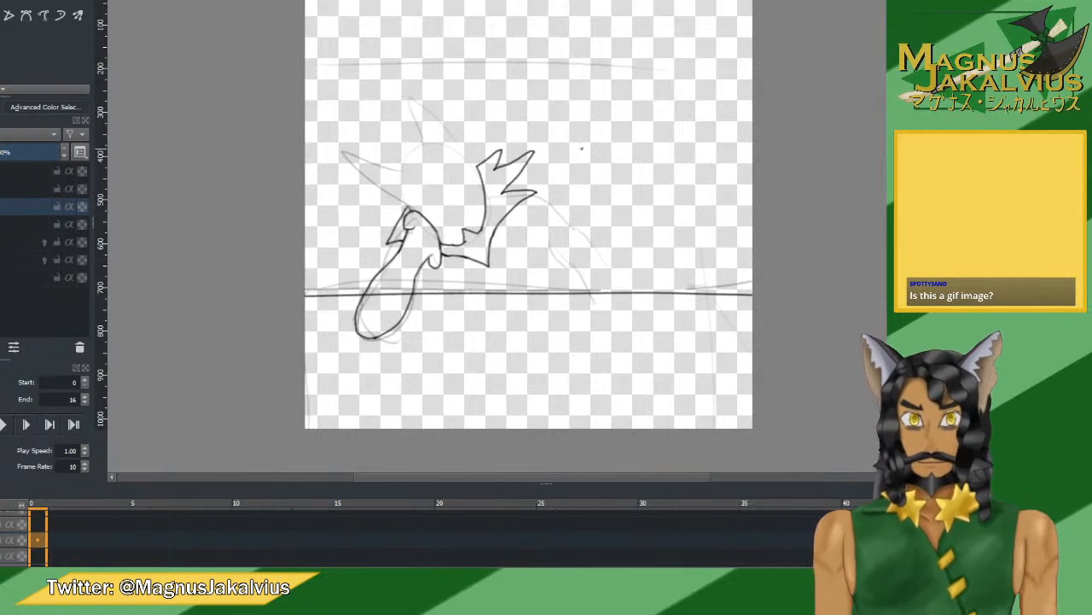
key(m)
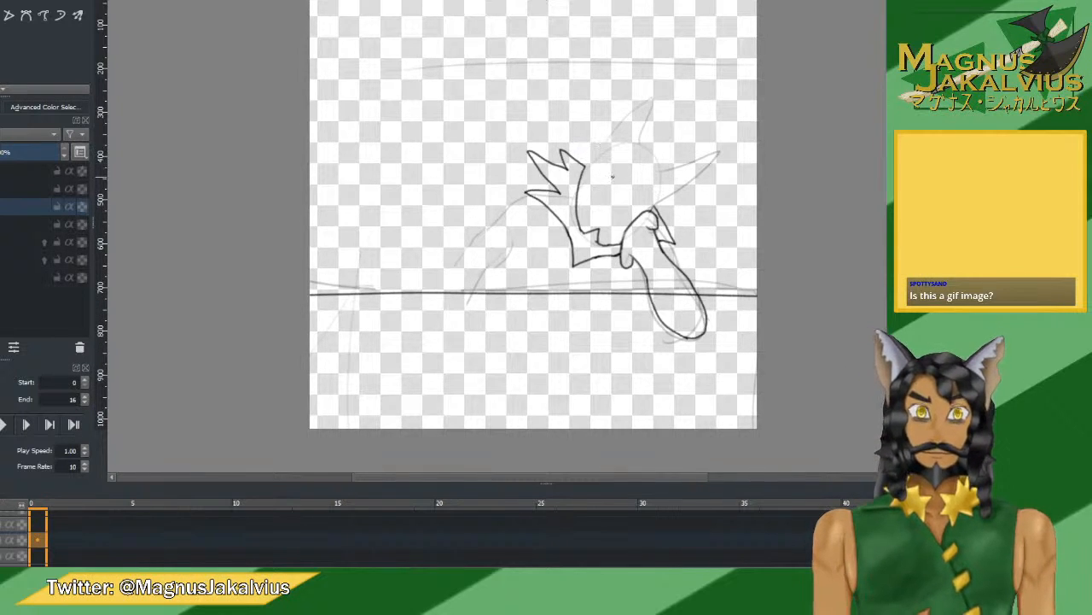
Try sketching two slanted brows with small round eyes inside the head circle.
drag(601, 174, 610, 180)
key(ctrl+z)
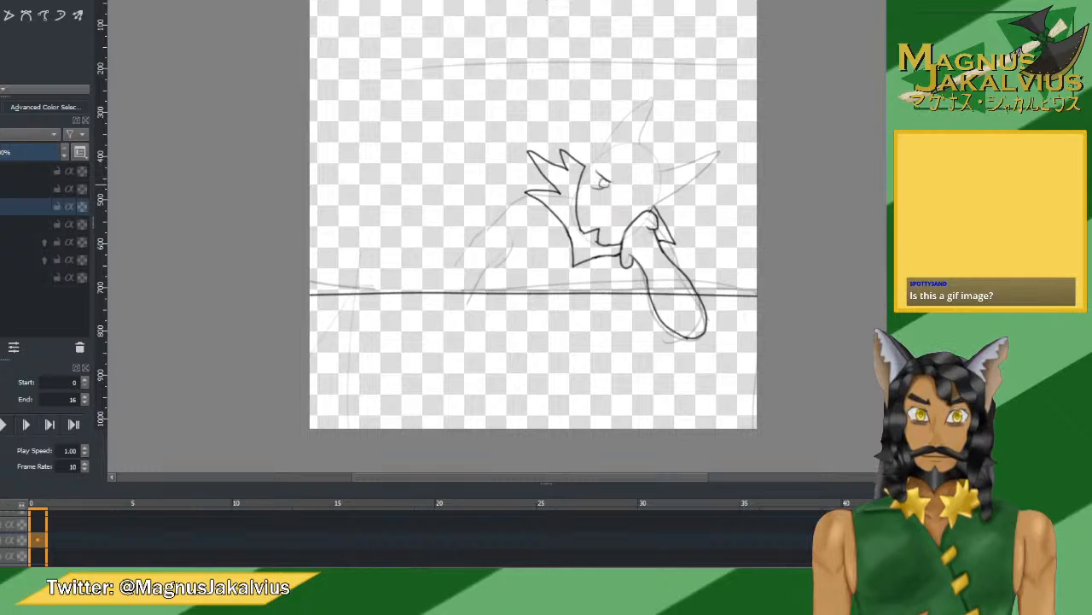
key(ctrl+z)
drag(596, 177, 646, 200)
key(ctrl+z)
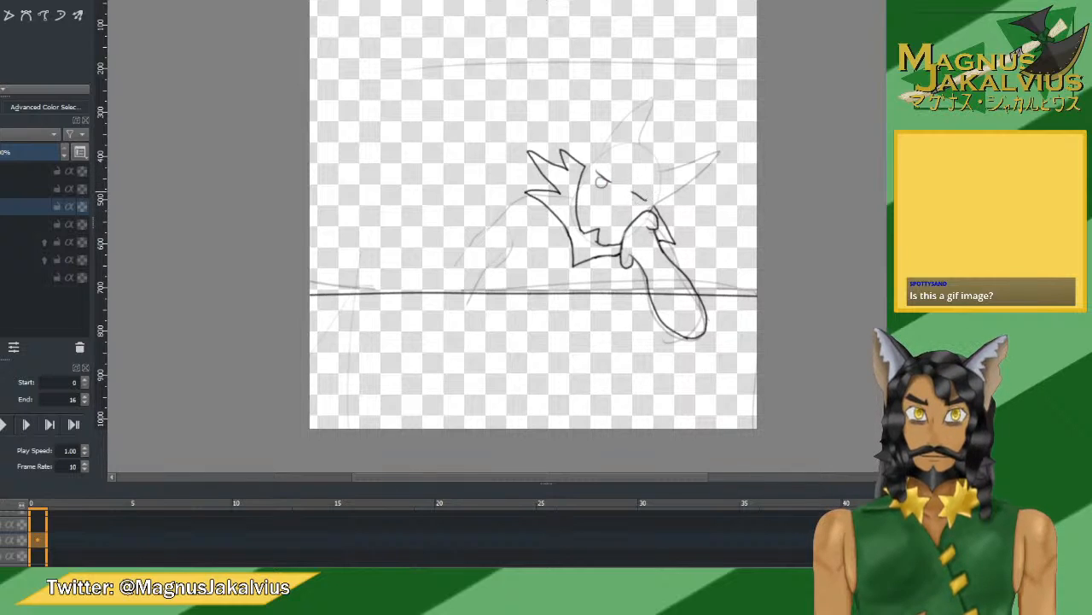
key(ctrl+z)
key(ctrl+z)
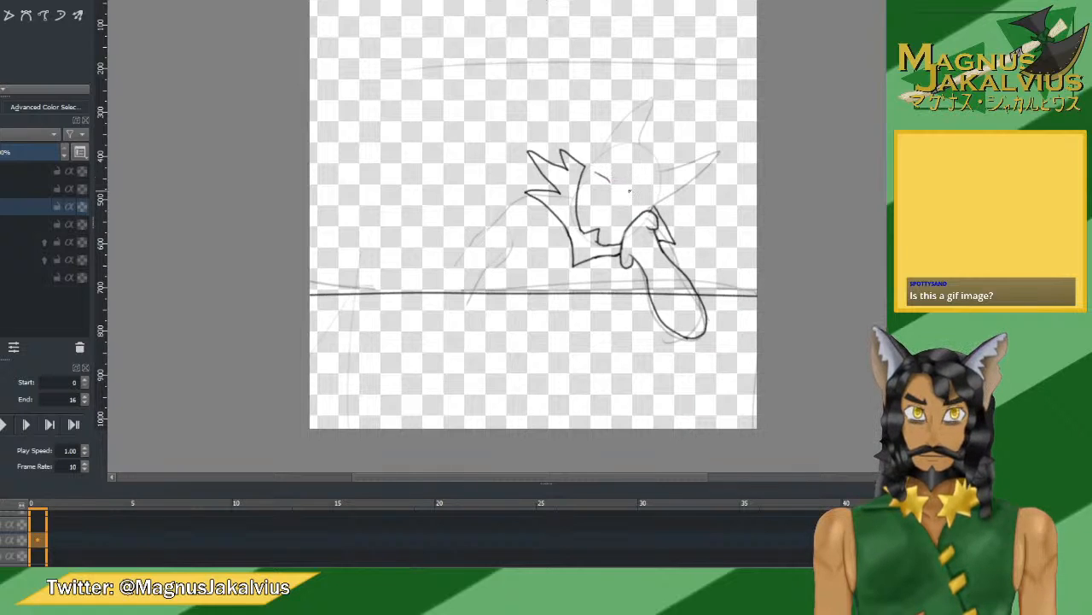
drag(631, 189, 643, 203)
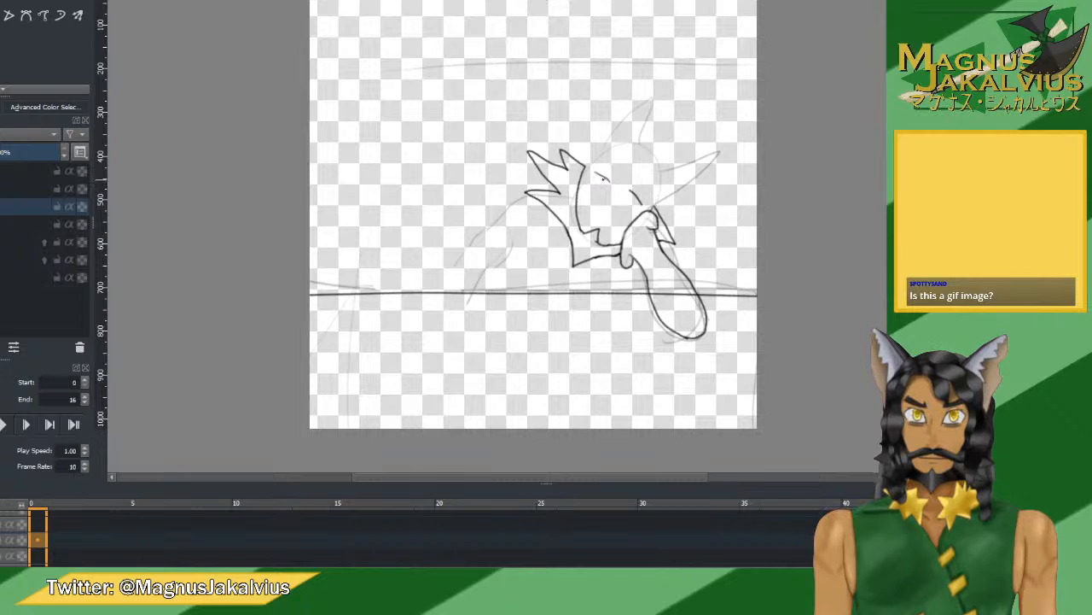
mouse_move(635, 194)
mouse_down()
mouse_move(629, 201)
mouse_move(636, 196)
mouse_up()
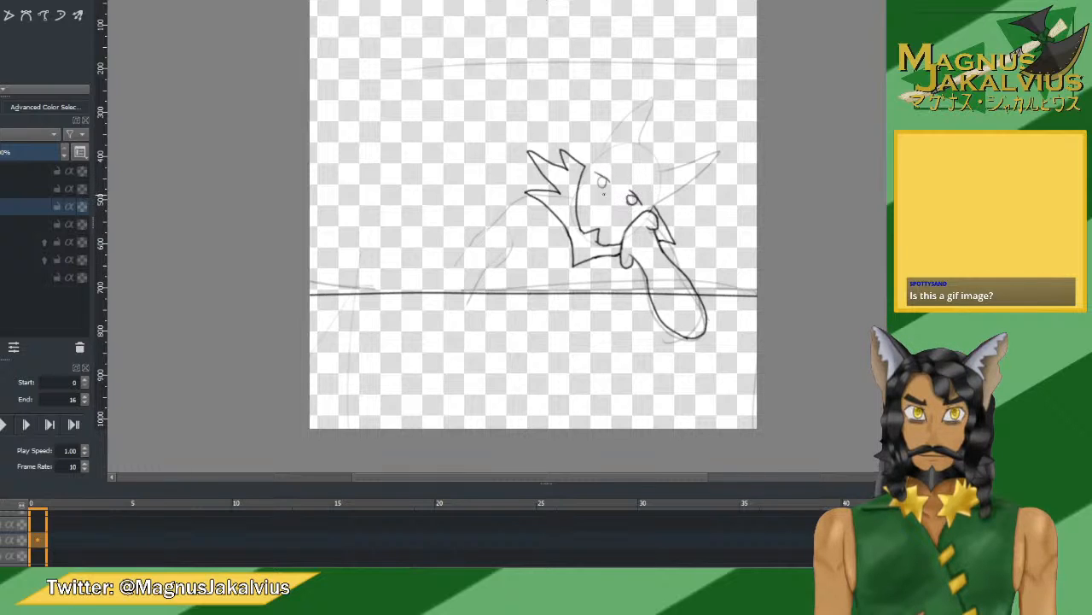
key(ctrl+z)
key(ctrl+z)
key(ctrl+z)
key(ctrl+z)
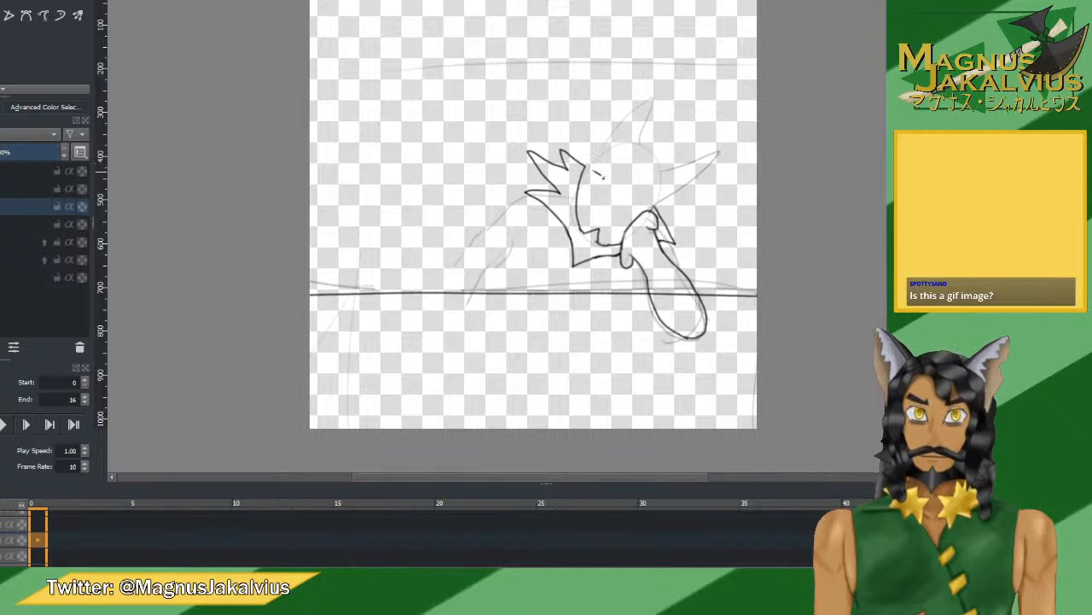
key(ctrl+z)
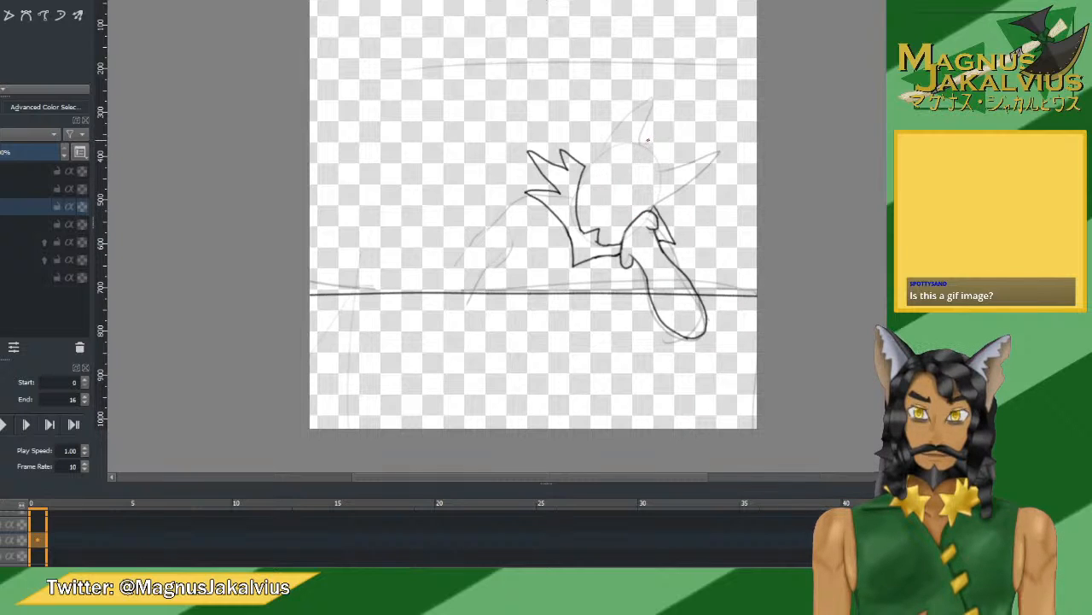
Try drawing a narrower pair of angular eyes and a small curved mouth on the face.
drag(602, 169, 612, 175)
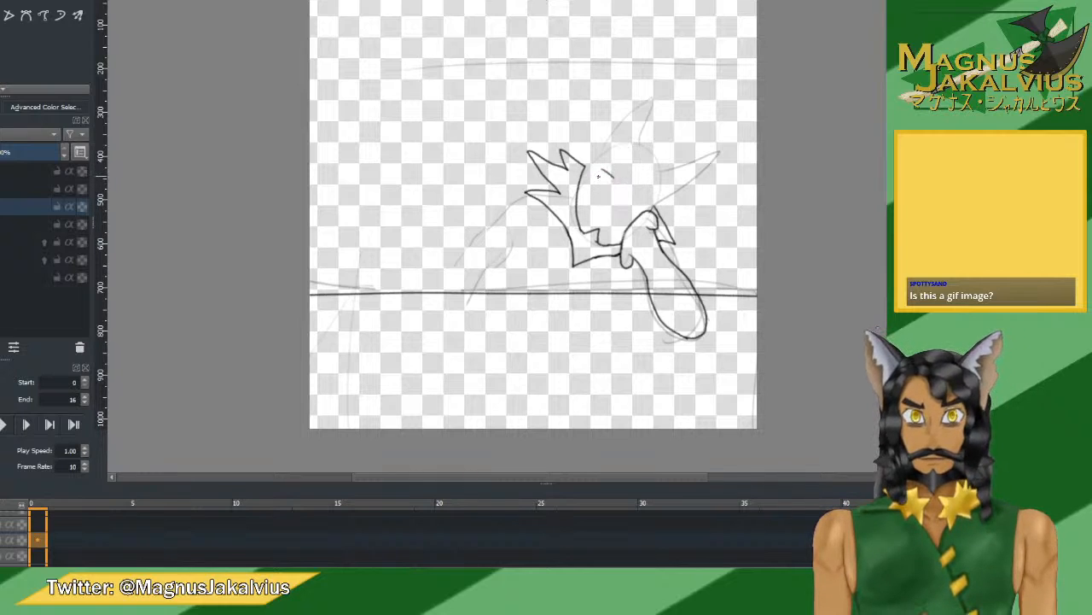
mouse_move(606, 173)
mouse_down()
mouse_move(639, 195)
mouse_move(649, 168)
mouse_move(638, 190)
mouse_up()
key(ctrl+z)
key(ctrl+z)
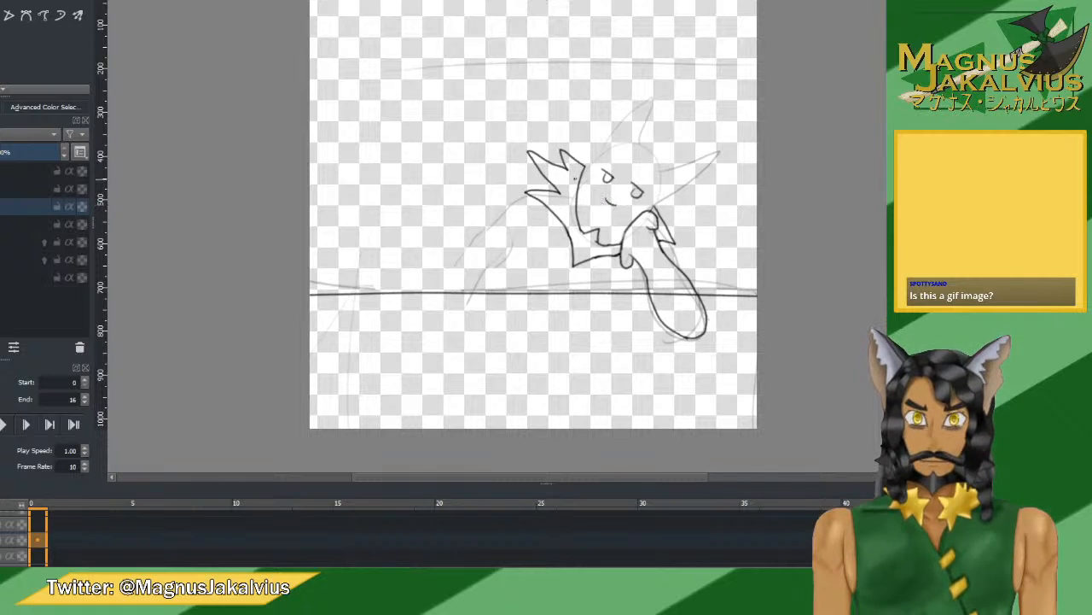
drag(575, 177, 607, 203)
key(ctrl+z)
key(ctrl+z)
key(ctrl+z)
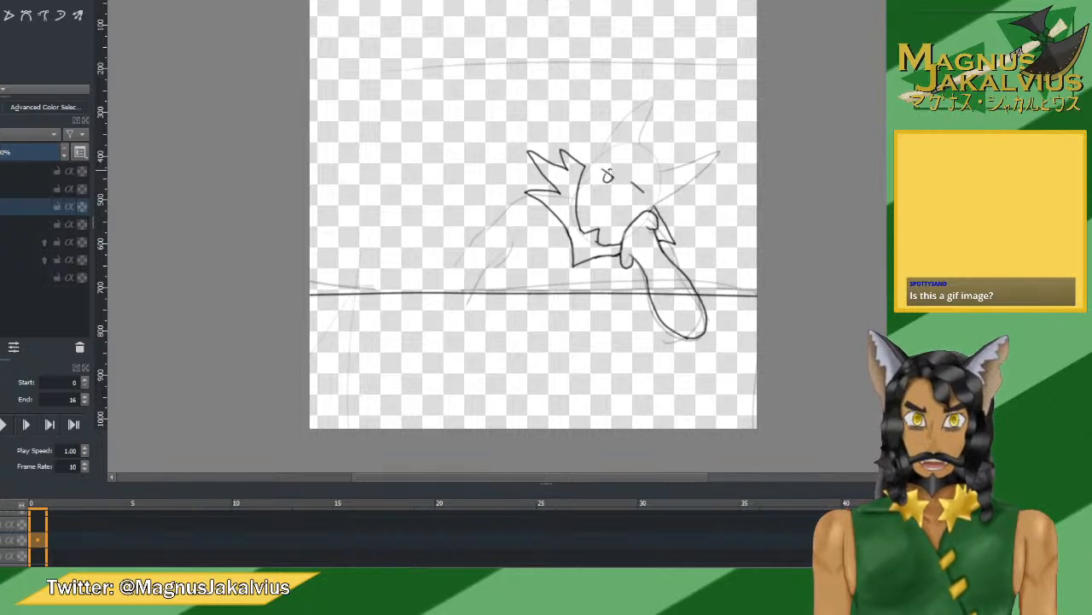
key(ctrl+z)
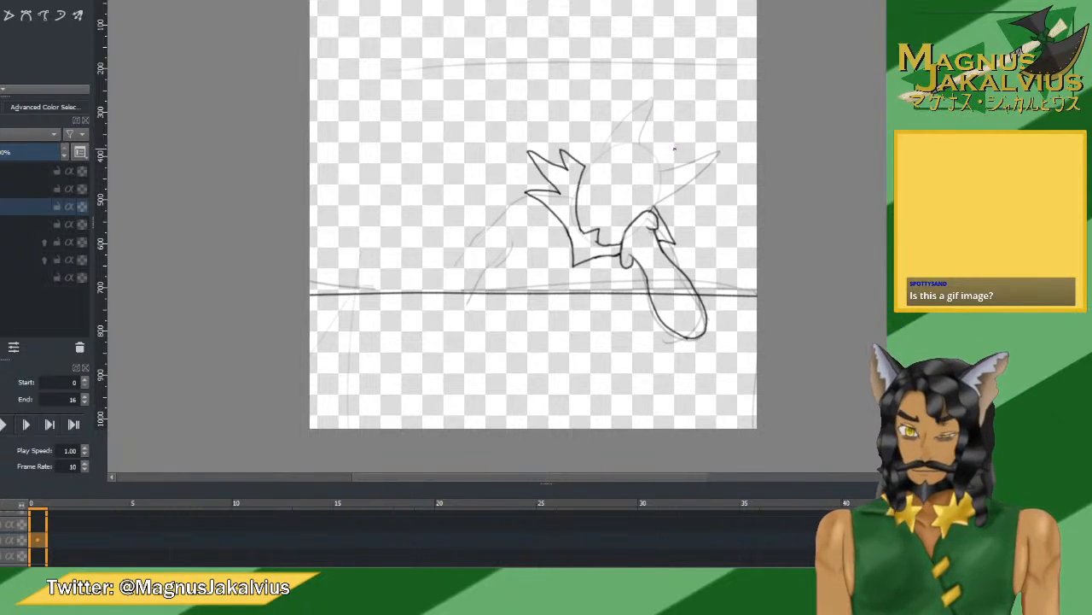
Draw curved face guidelines for the eye line and vertical centre line, plus a short hairline arc, on the rough sketch layer with the canvas tilted.
key(4)
key(4)
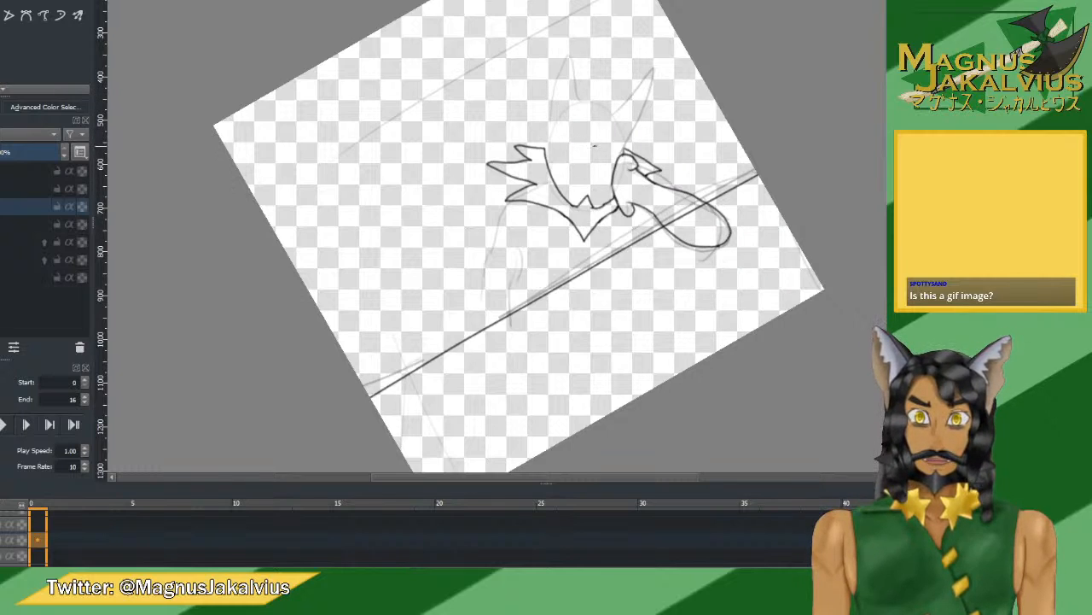
click(29, 277)
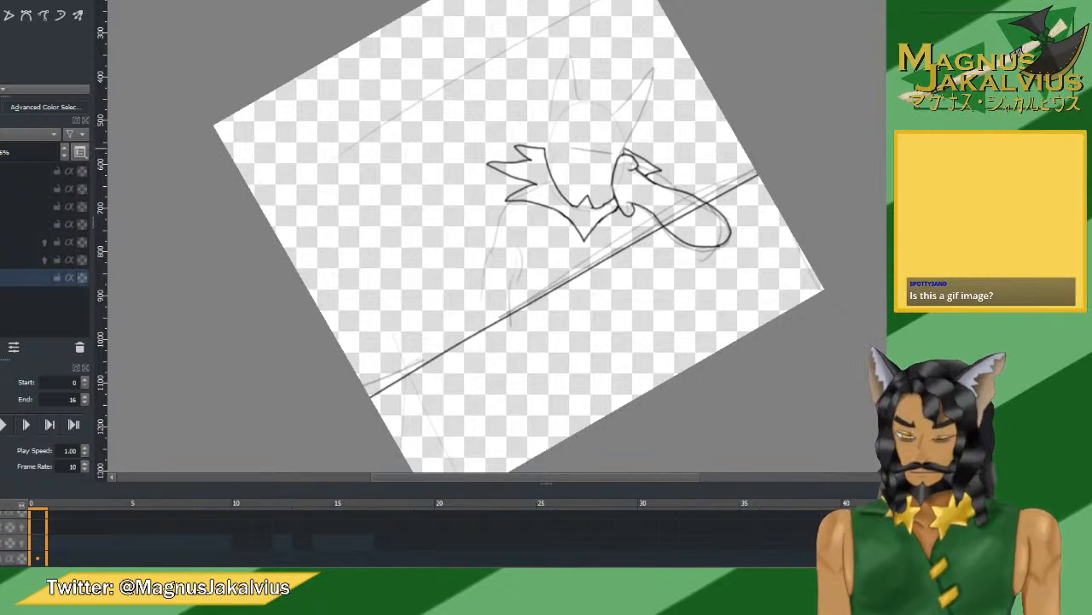
drag(563, 147, 596, 155)
drag(594, 112, 577, 198)
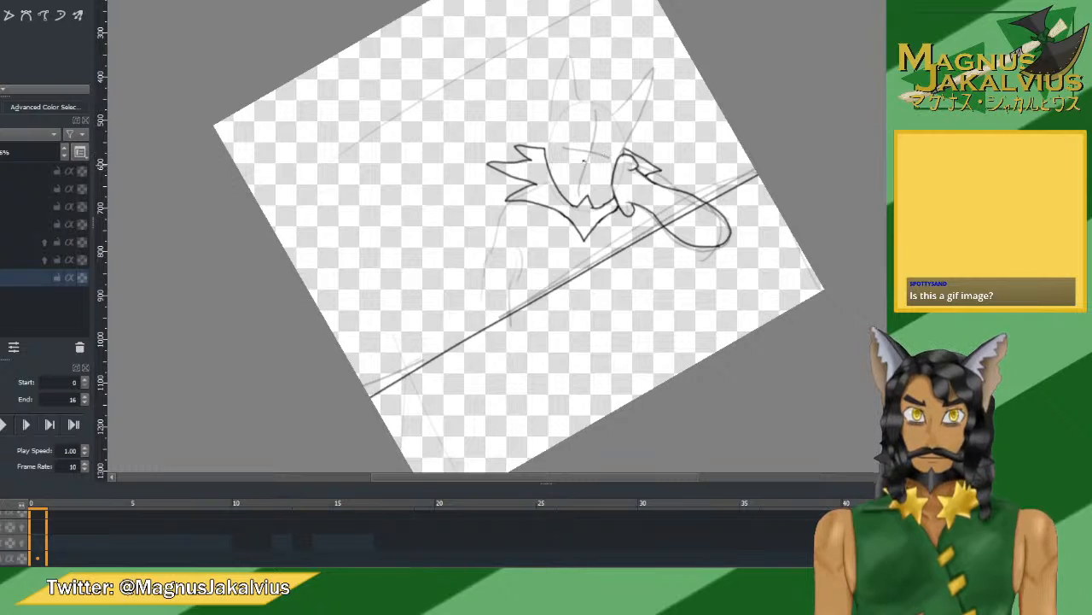
key(ctrl+z)
drag(595, 112, 578, 222)
key(ctrl+z)
drag(595, 118, 590, 203)
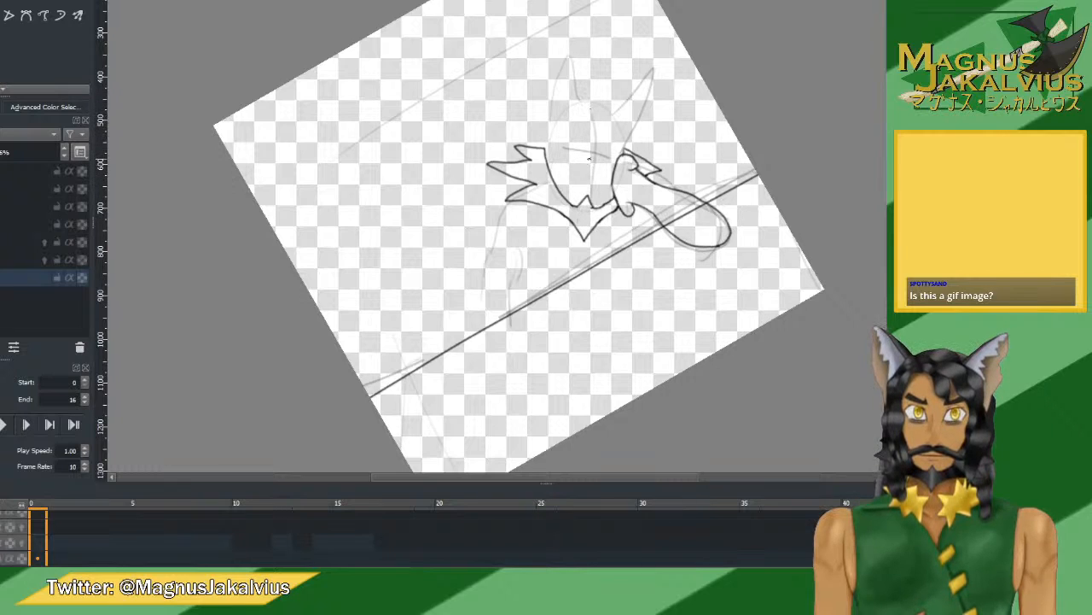
key(ctrl+z)
mouse_move(595, 95)
mouse_down()
mouse_move(583, 212)
mouse_move(573, 213)
mouse_move(593, 207)
mouse_up()
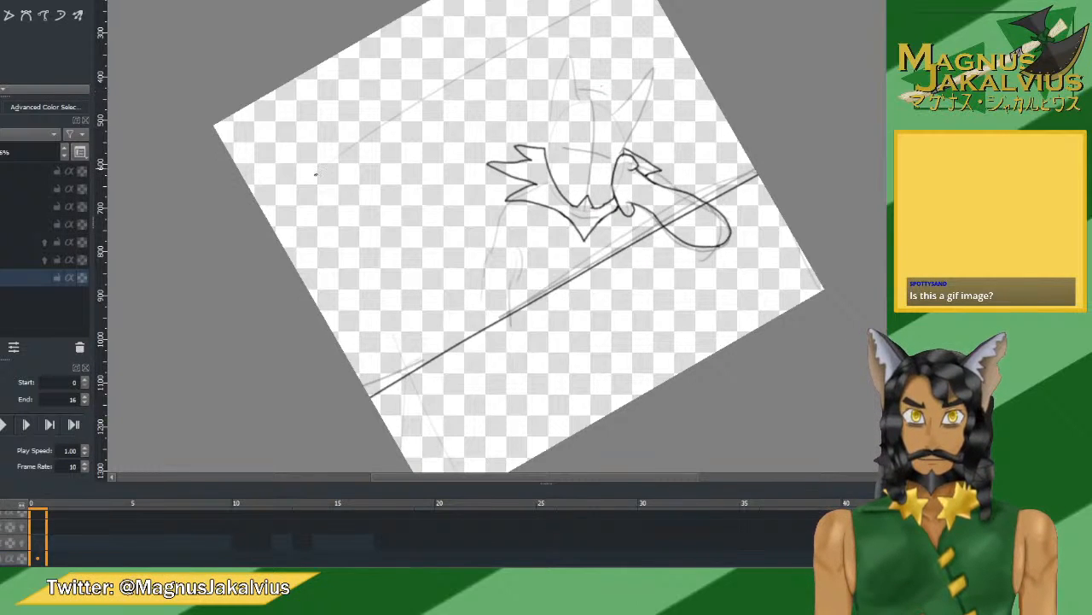
Draw three wavy hair strands from the parting down the spiky-collar side of the head on the line art layer, and check them mirrored.
click(27, 243)
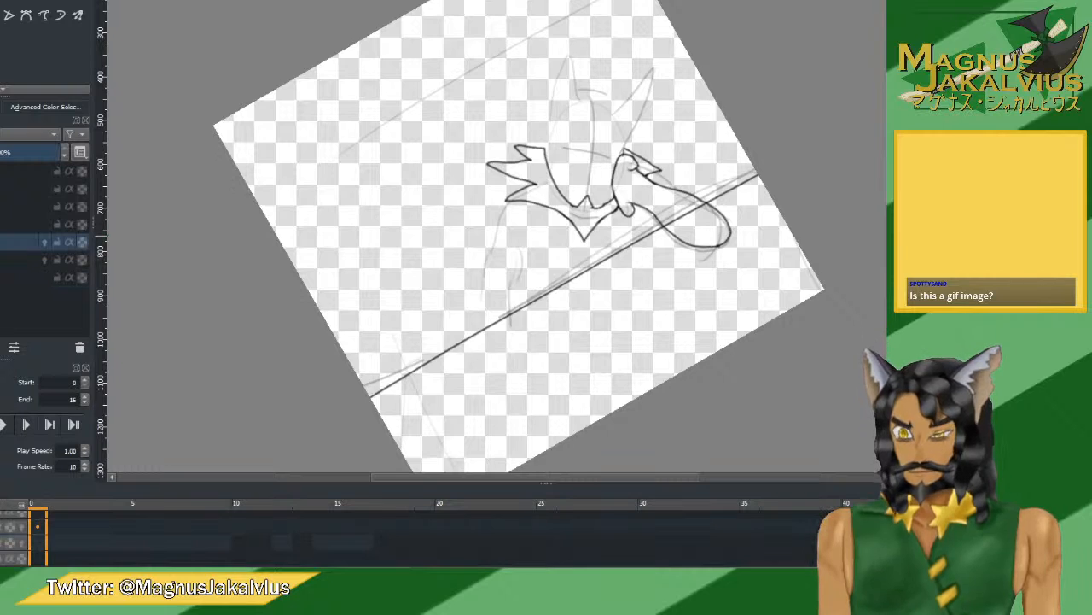
click(4, 209)
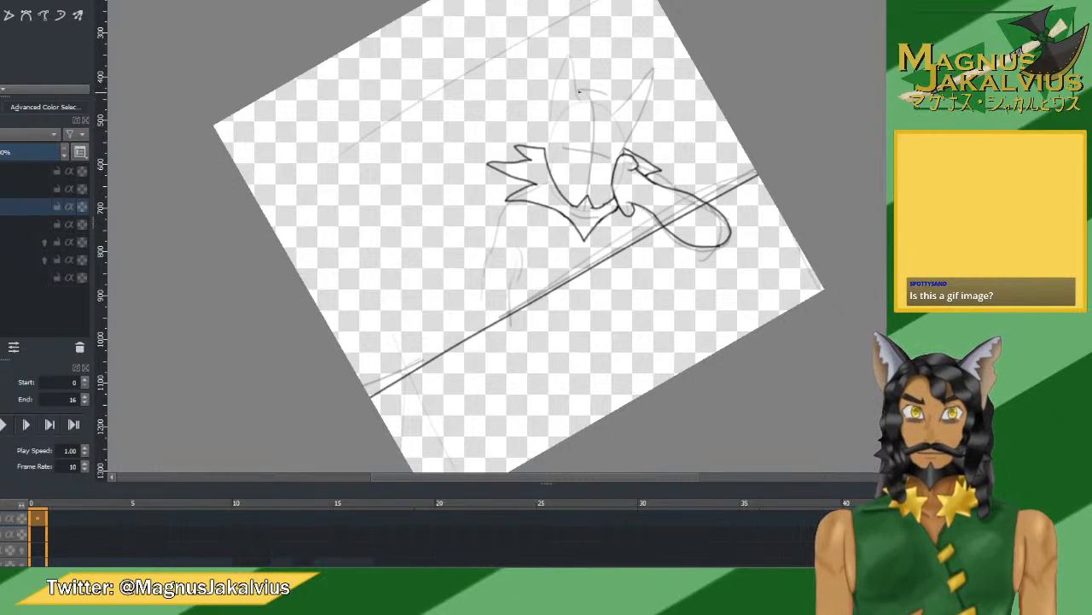
mouse_move(581, 100)
mouse_down()
mouse_move(563, 120)
mouse_move(564, 221)
mouse_up()
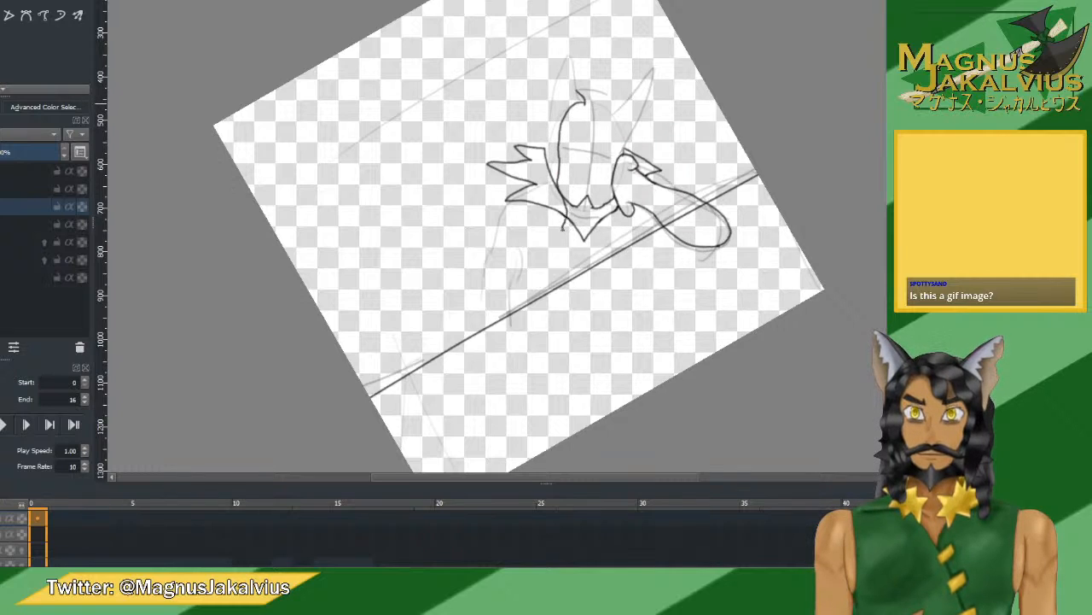
key(ctrl+z)
mouse_move(582, 100)
mouse_down()
mouse_move(562, 120)
mouse_move(569, 227)
mouse_move(549, 220)
mouse_move(543, 195)
mouse_move(567, 96)
mouse_up()
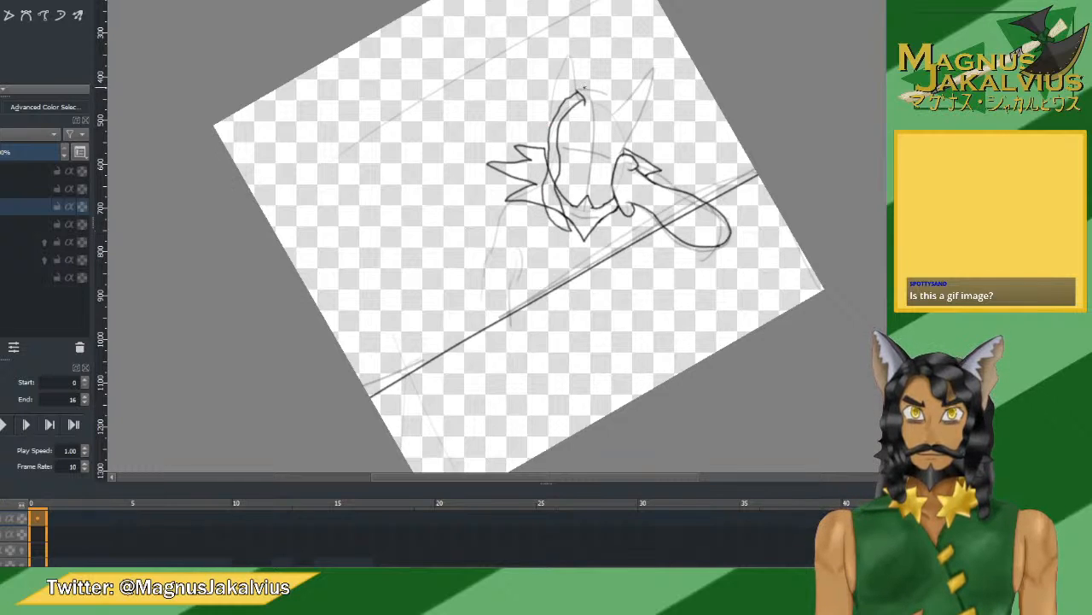
mouse_move(577, 88)
mouse_down()
mouse_move(550, 121)
mouse_move(542, 189)
mouse_up()
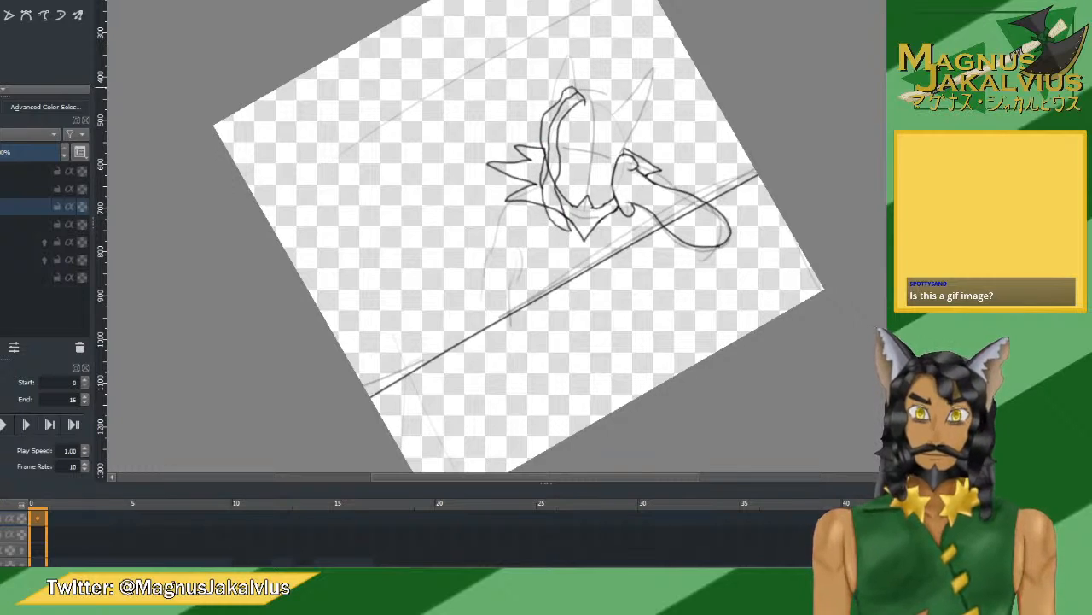
mouse_move(578, 86)
mouse_down()
mouse_move(553, 89)
mouse_move(532, 134)
mouse_move(532, 189)
mouse_move(546, 213)
mouse_up()
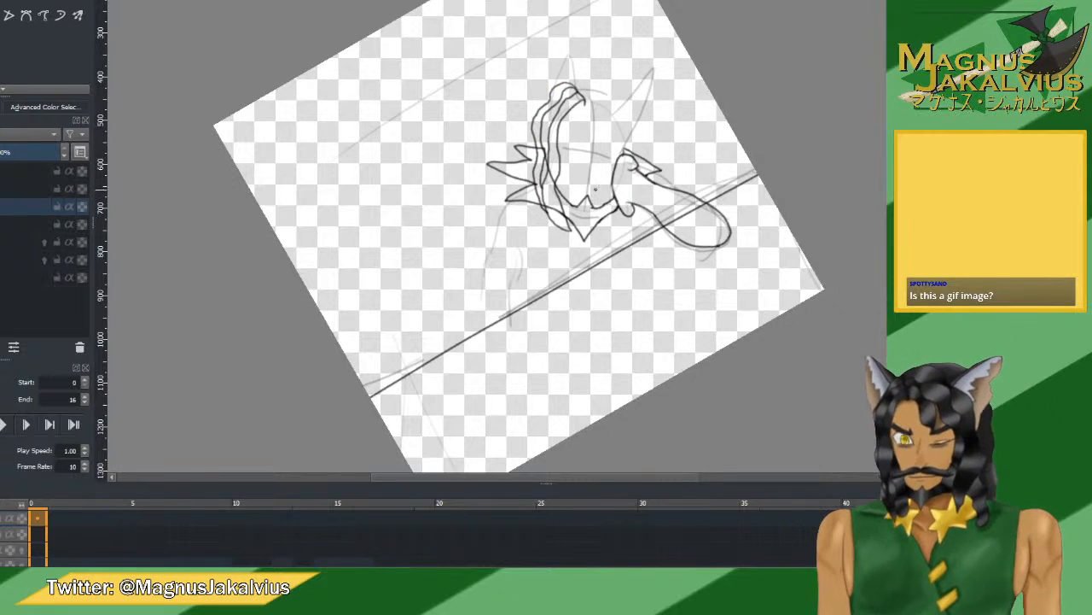
key(asciicircum)
key(asciicircum)
key(m)
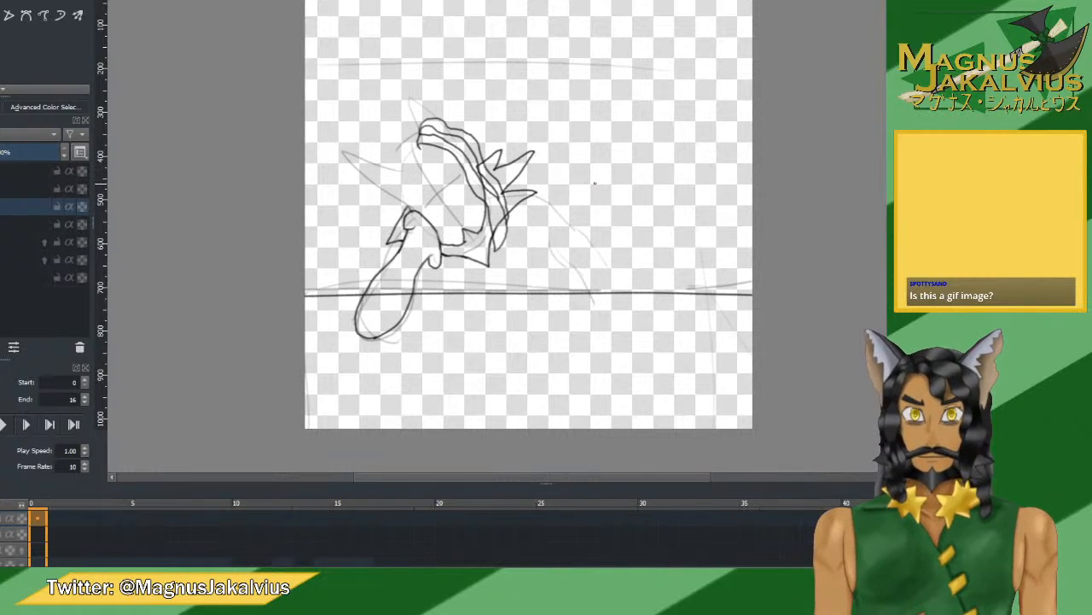
key(m)
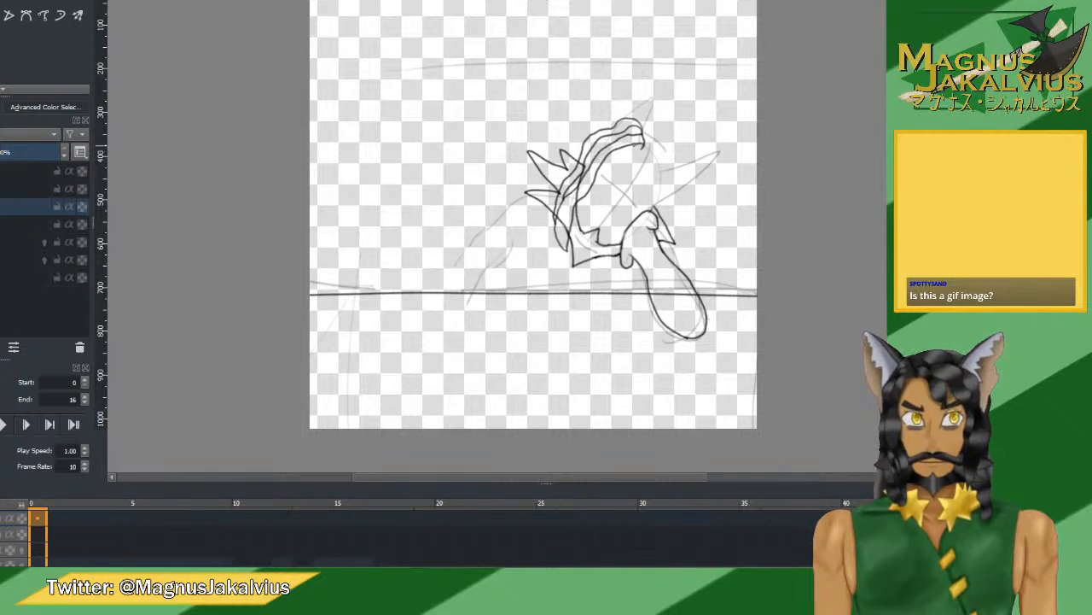
Draw the inner hair curve from the parting around the forehead and down the raised-arm side of the face on the tilted canvas.
key(4)
key(4)
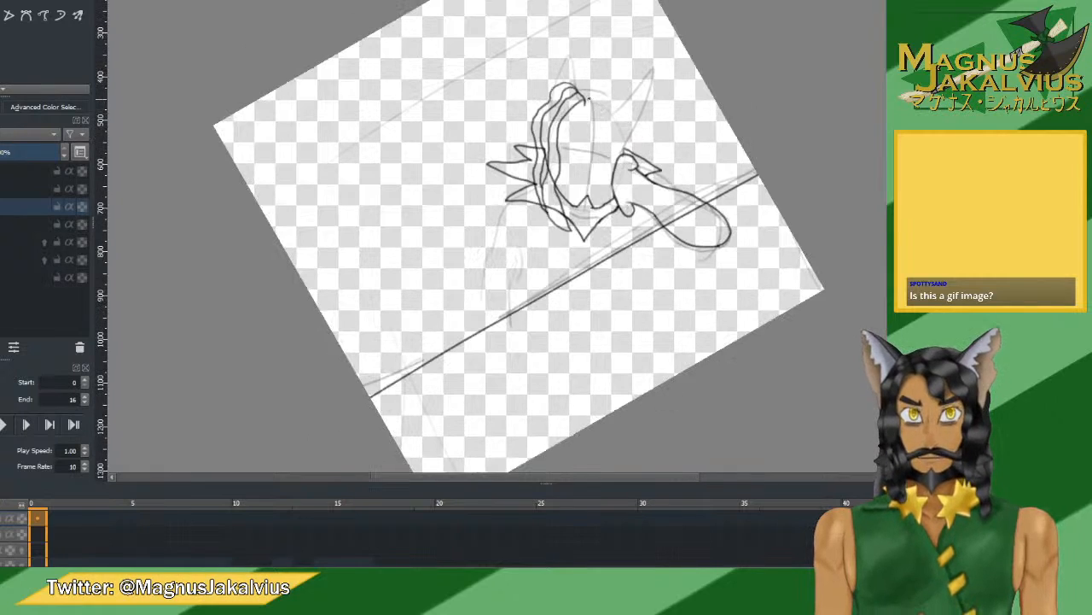
key(4)
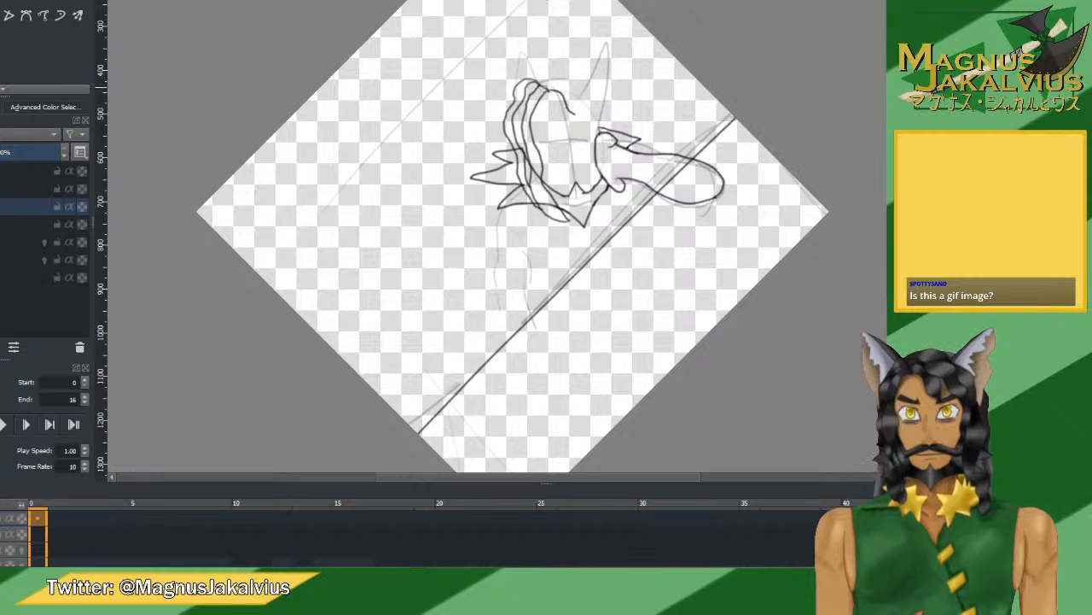
key(ctrl+z)
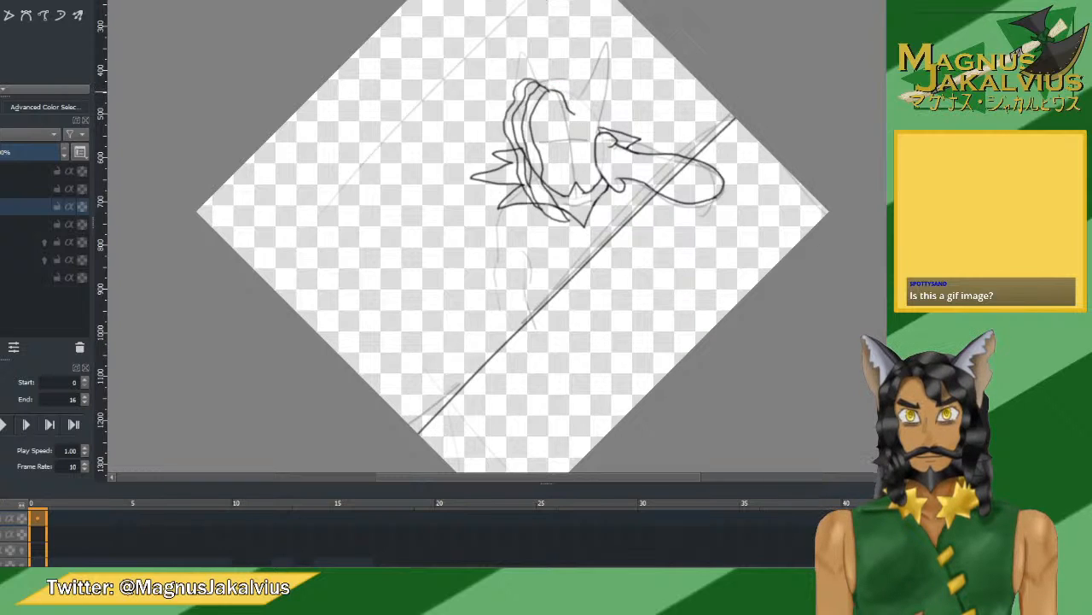
key(ctrl+z)
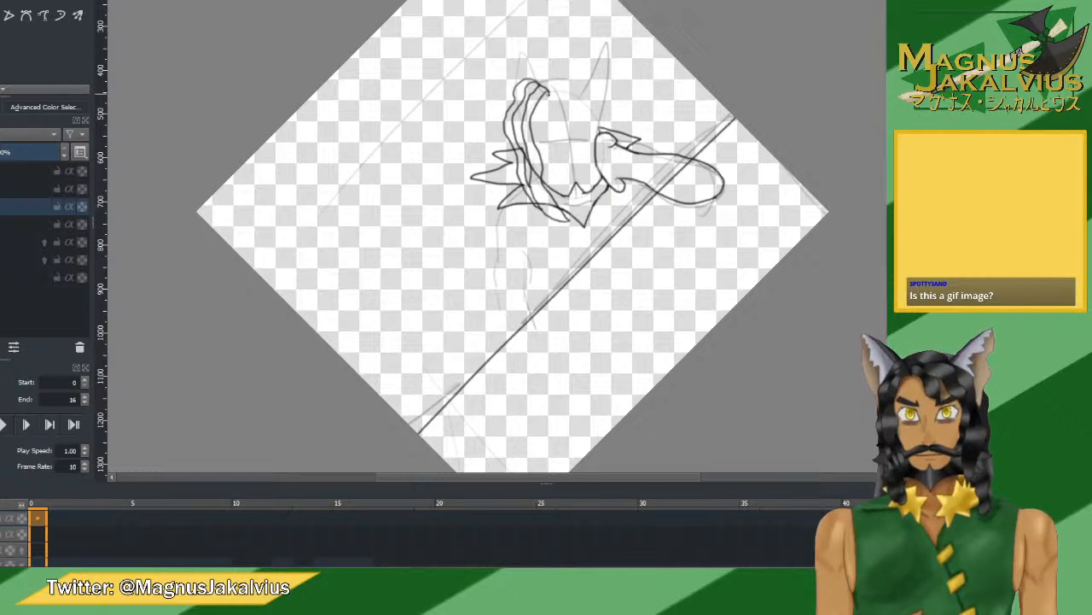
mouse_move(560, 96)
mouse_down()
mouse_move(573, 127)
mouse_move(576, 103)
mouse_move(578, 128)
mouse_up()
key(ctrl+z)
key(ctrl+z)
key(ctrl+z)
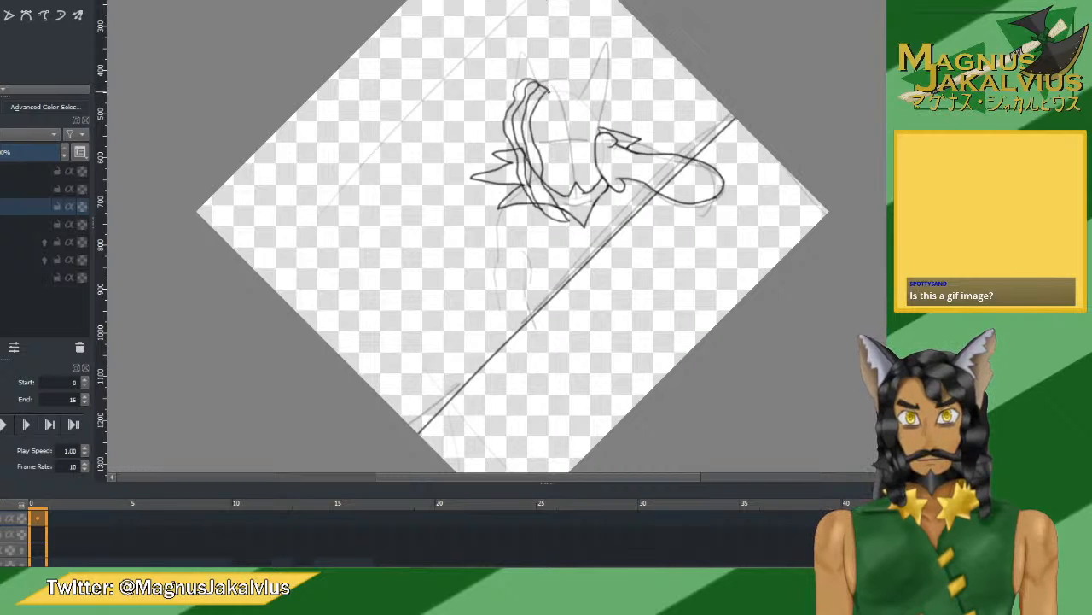
drag(575, 91, 586, 123)
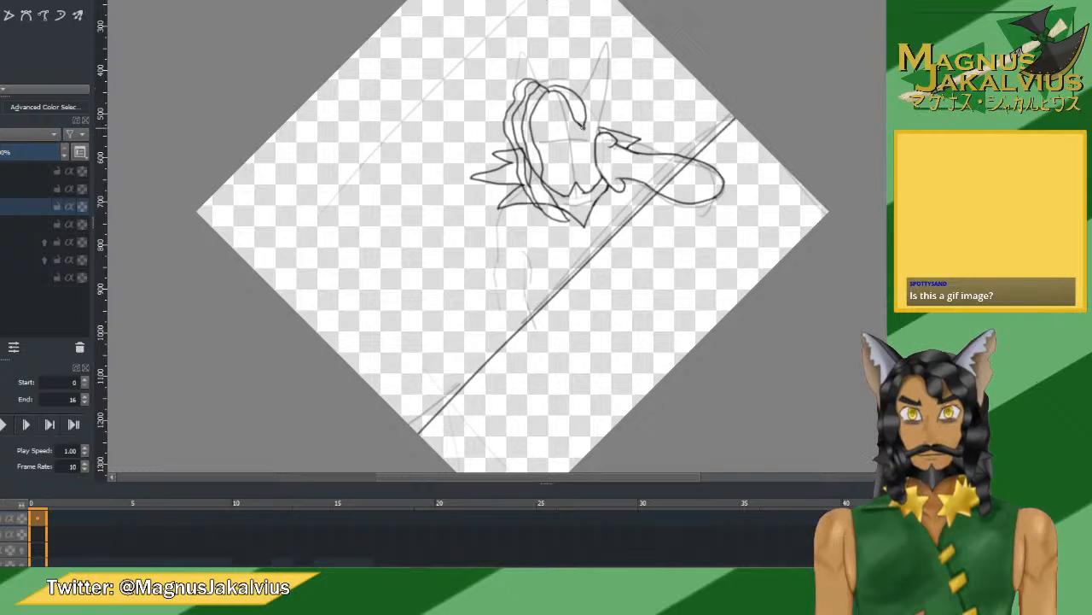
Try drawing outer hair contours from the parting down to the raised arm, first on the tilted canvas and again upright.
mouse_move(540, 82)
mouse_down()
mouse_move(578, 82)
mouse_move(613, 138)
mouse_move(596, 139)
mouse_up()
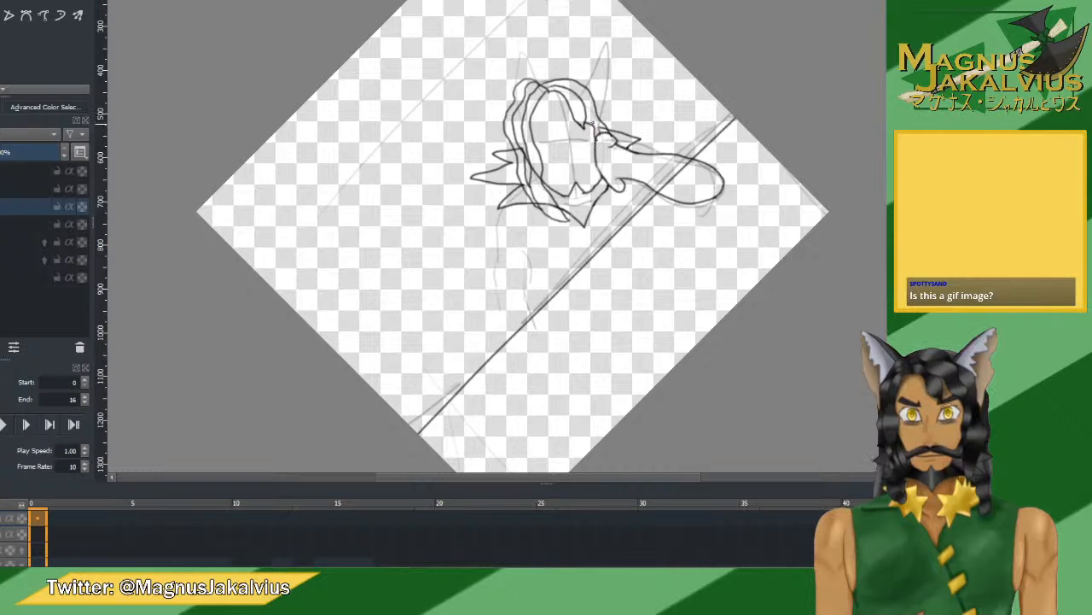
key(ctrl+z)
mouse_move(539, 79)
mouse_down()
mouse_move(606, 90)
mouse_move(615, 139)
mouse_up()
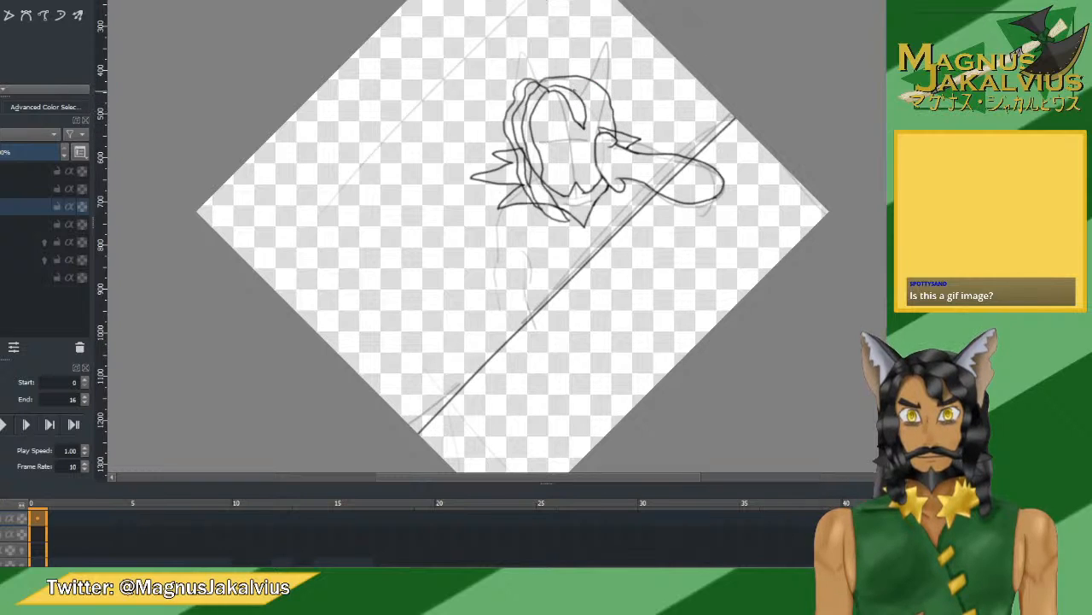
drag(574, 91, 597, 126)
key(ctrl+z)
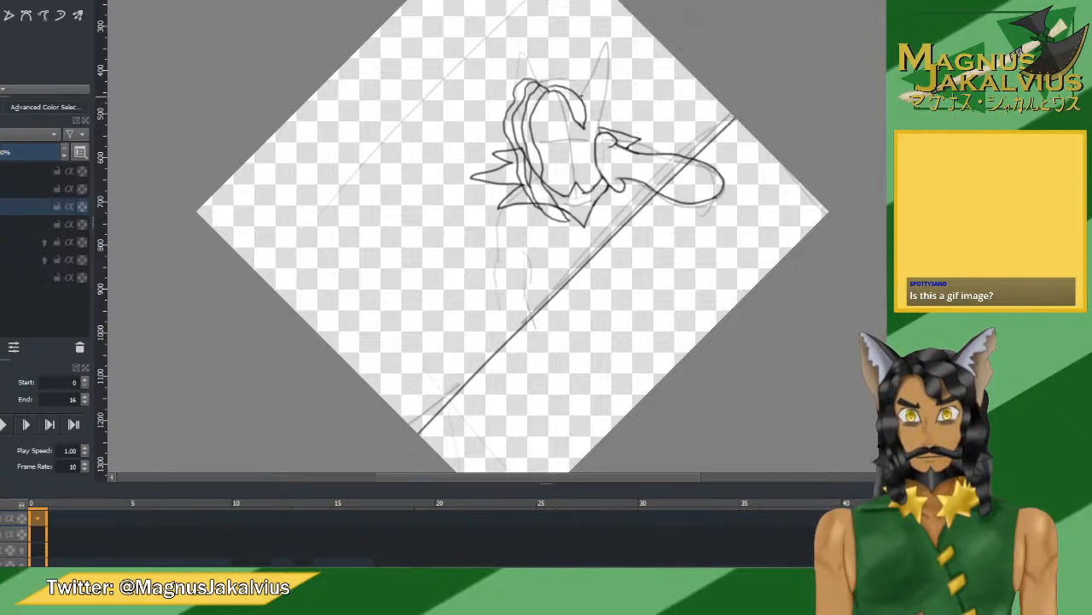
key(5)
mouse_move(642, 133)
mouse_down()
mouse_move(665, 164)
mouse_move(675, 264)
mouse_up()
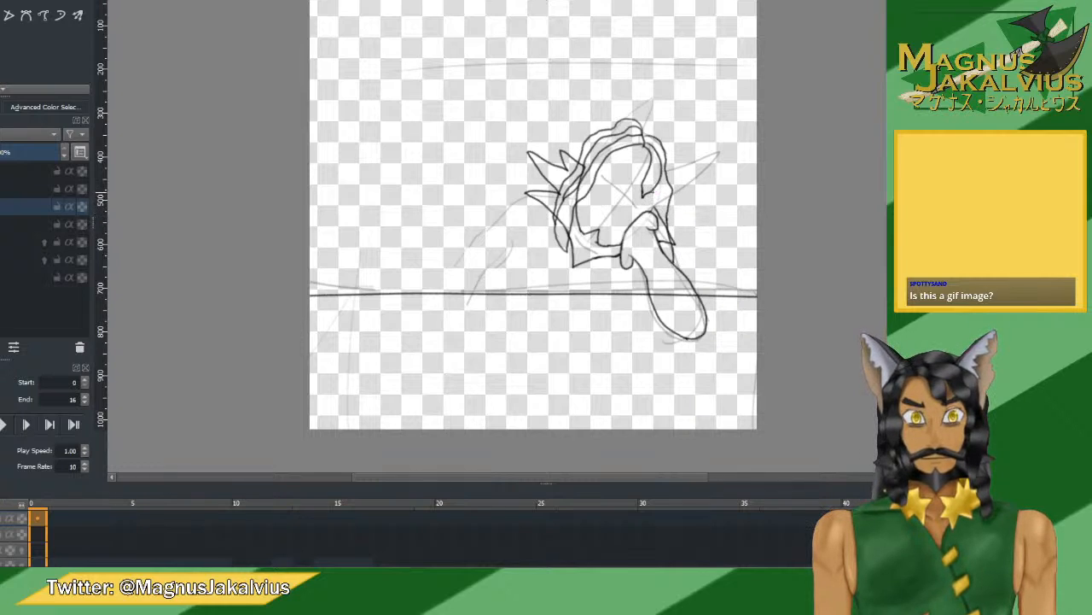
drag(652, 190, 651, 208)
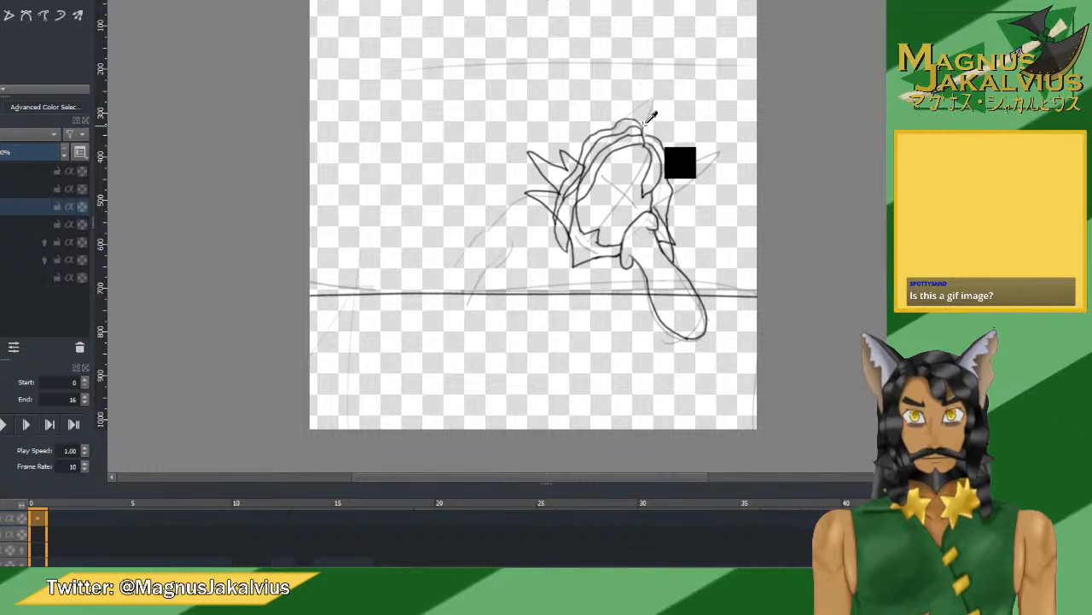
key(ctrl+z)
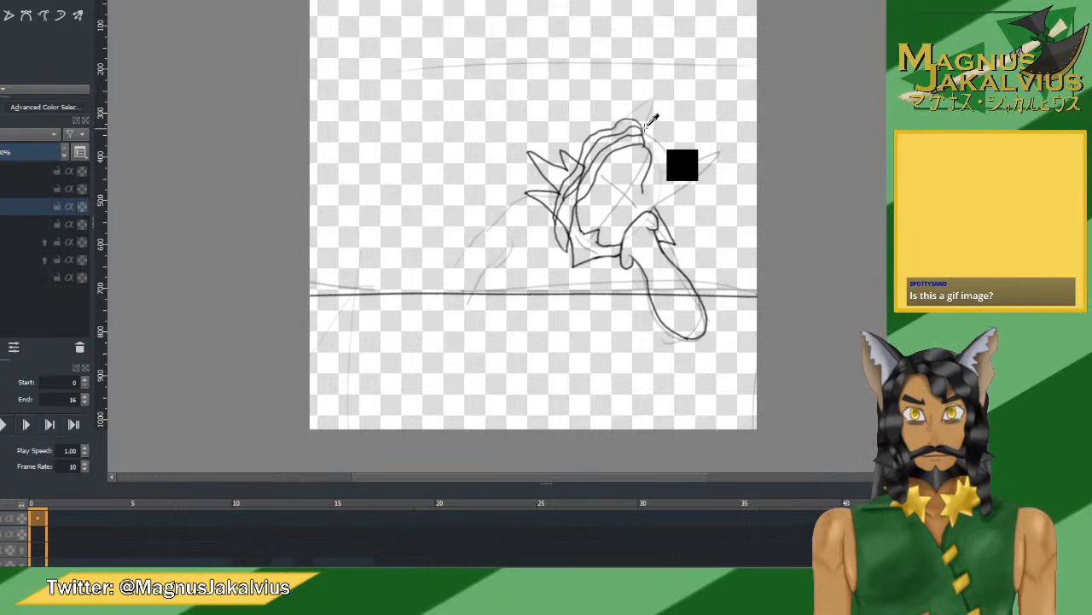
Draw two wavy hair strands from the parting down the raised-arm side of the head, the outer one reaching the sleeve.
mouse_move(642, 130)
mouse_down()
mouse_move(659, 146)
mouse_move(645, 199)
mouse_up()
key(ctrl+z)
drag(642, 135, 650, 203)
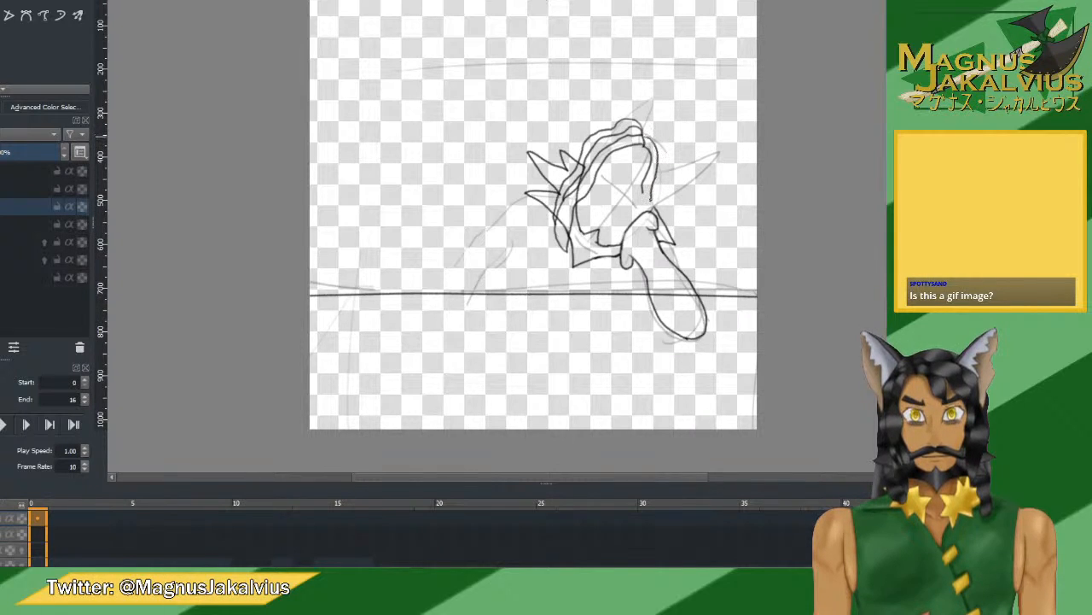
key(ctrl+z)
mouse_move(642, 133)
mouse_down()
mouse_move(659, 170)
mouse_move(647, 201)
mouse_up()
mouse_move(642, 126)
mouse_down()
mouse_move(669, 153)
mouse_move(670, 251)
mouse_up()
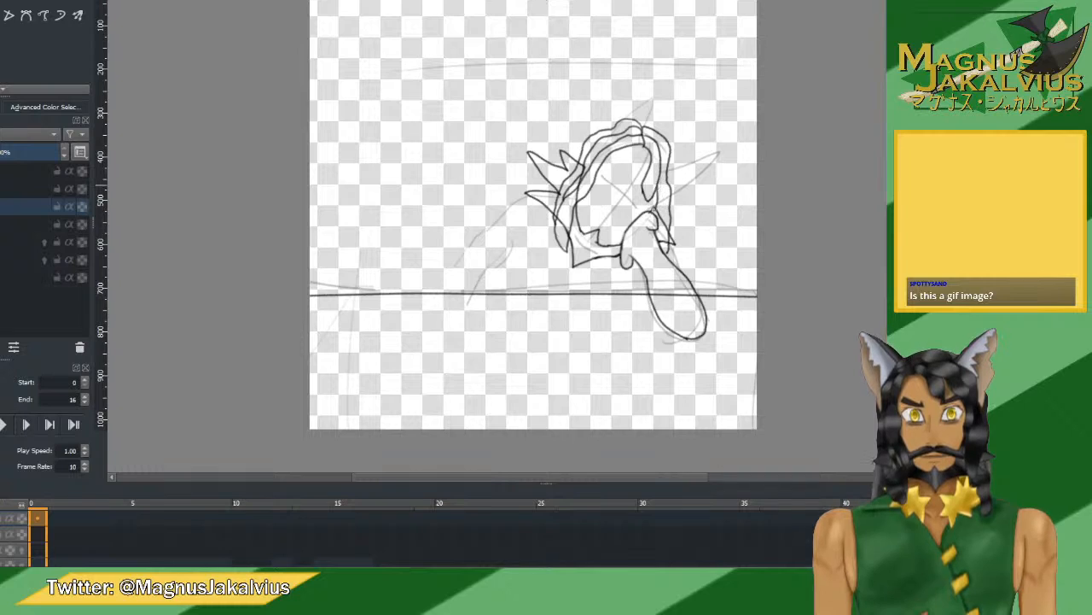
Try several wider wavy outer hair contours from the crown down to the raised arm, and check the shape mirrored.
mouse_move(645, 119)
mouse_down()
mouse_move(683, 150)
mouse_move(671, 256)
mouse_up()
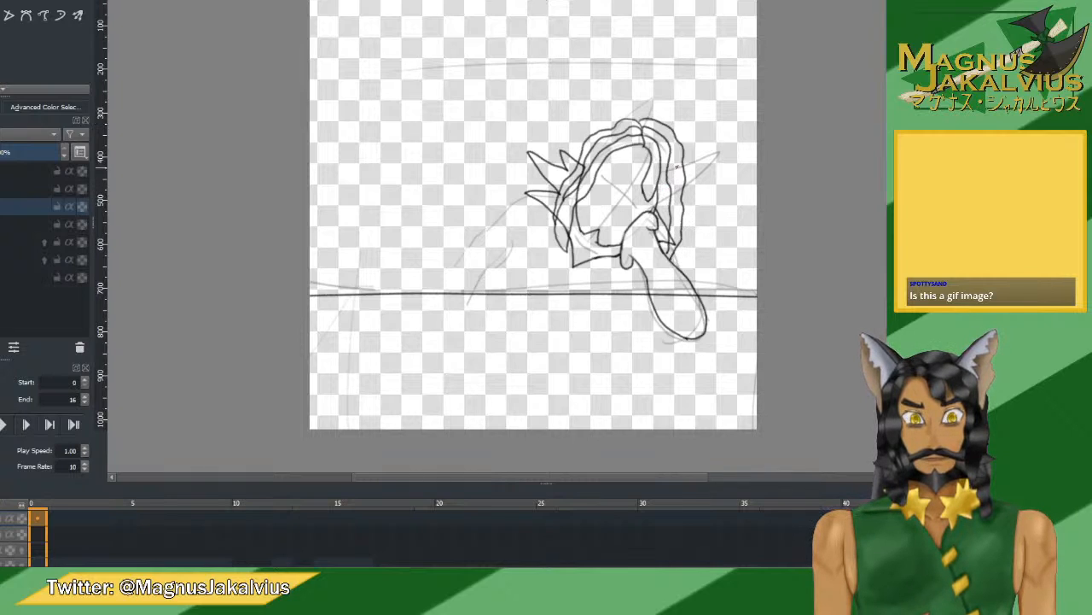
key(ctrl+z)
mouse_move(641, 120)
mouse_down()
mouse_move(654, 124)
mouse_move(680, 215)
mouse_move(681, 272)
mouse_up()
key(ctrl+z)
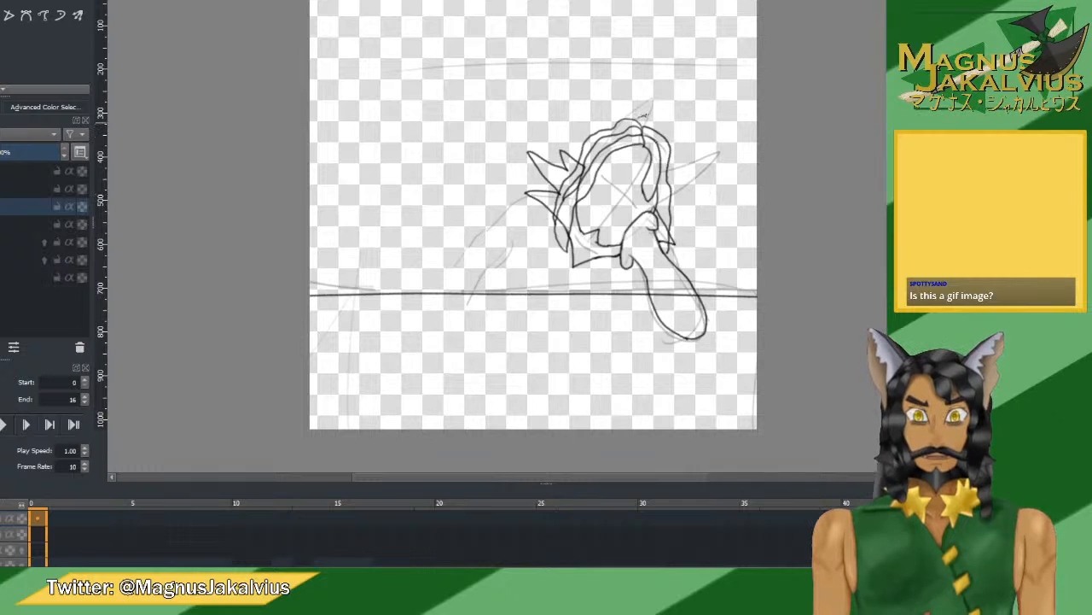
mouse_move(642, 113)
mouse_down()
mouse_move(678, 124)
mouse_move(696, 219)
mouse_up()
key(ctrl+z)
mouse_move(633, 119)
mouse_down()
mouse_move(678, 129)
mouse_move(687, 158)
mouse_move(679, 261)
mouse_up()
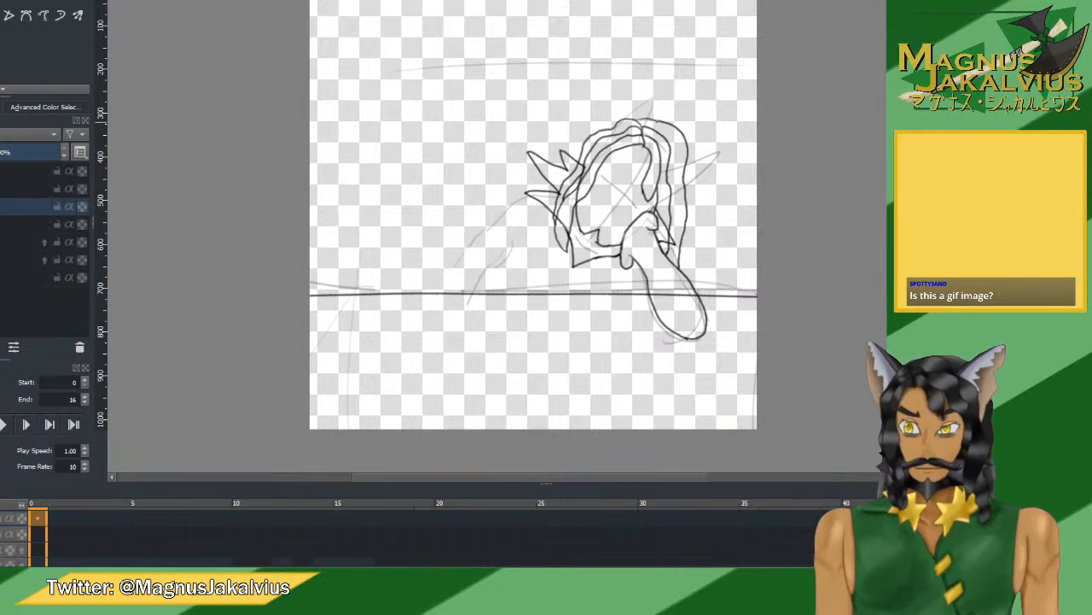
key(m)
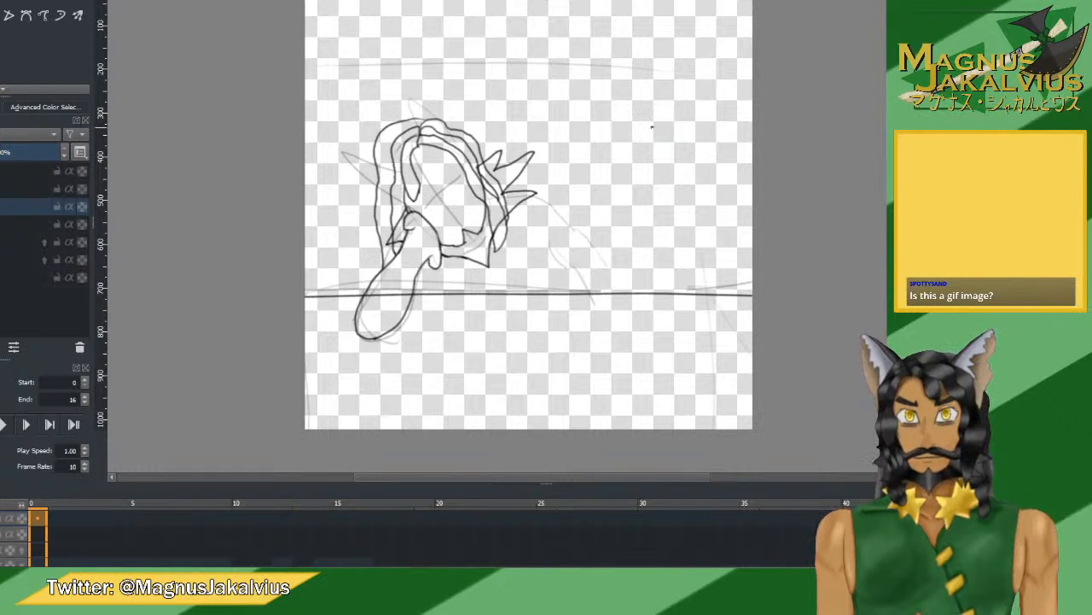
key(m)
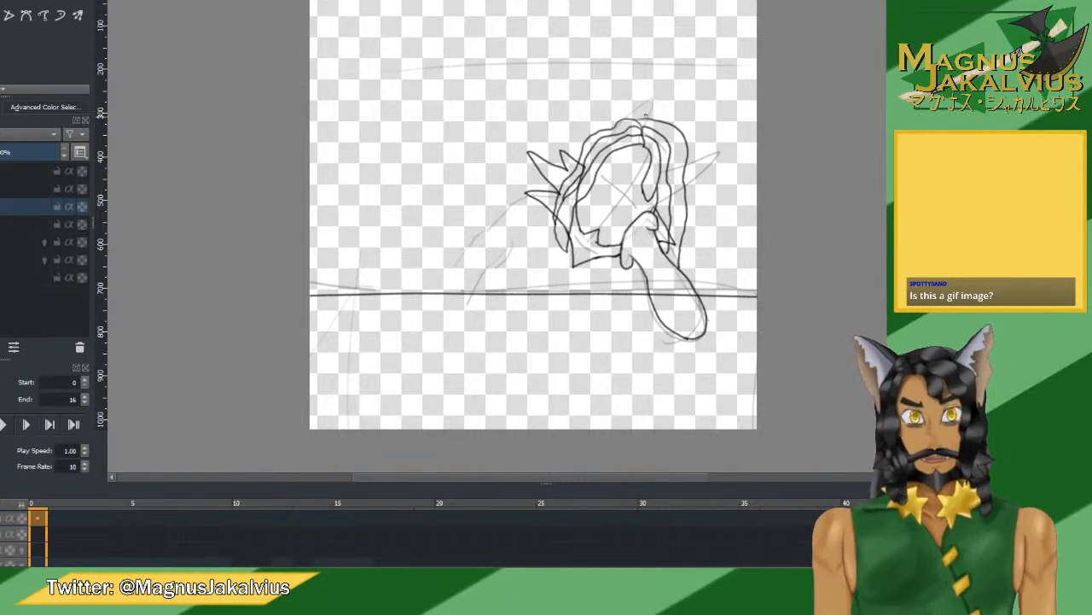
Try several wavy outer hair contours from the parting down the raised-arm side of the head.
key(ctrl+z)
drag(676, 140, 685, 242)
key(ctrl+z)
mouse_move(639, 119)
mouse_down()
mouse_move(683, 134)
mouse_move(684, 163)
mouse_up()
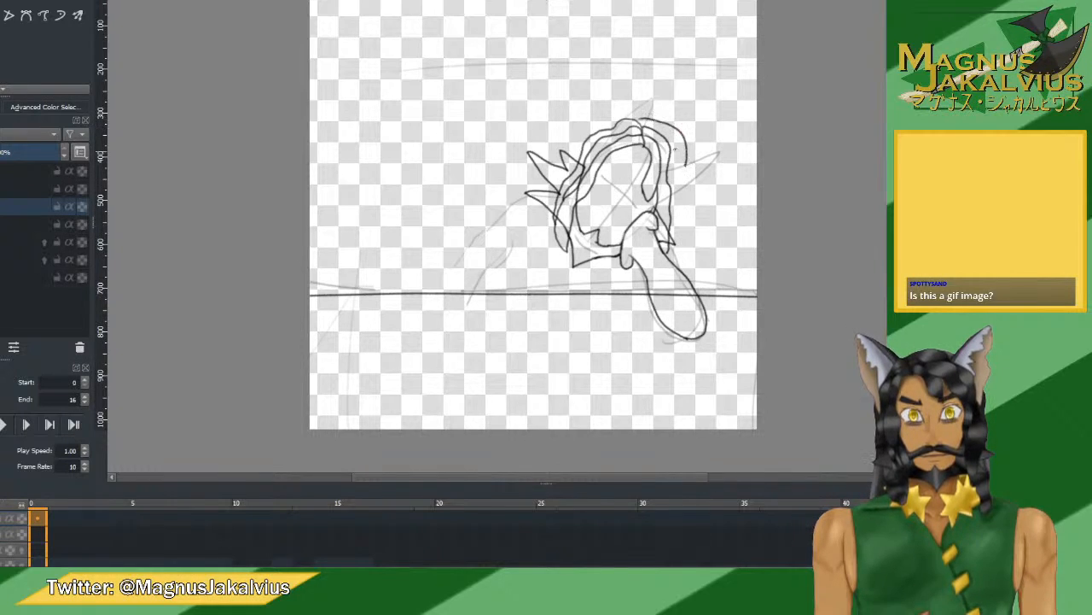
key(ctrl+z)
mouse_move(637, 119)
mouse_down()
mouse_move(672, 127)
mouse_move(684, 162)
mouse_move(673, 251)
mouse_up()
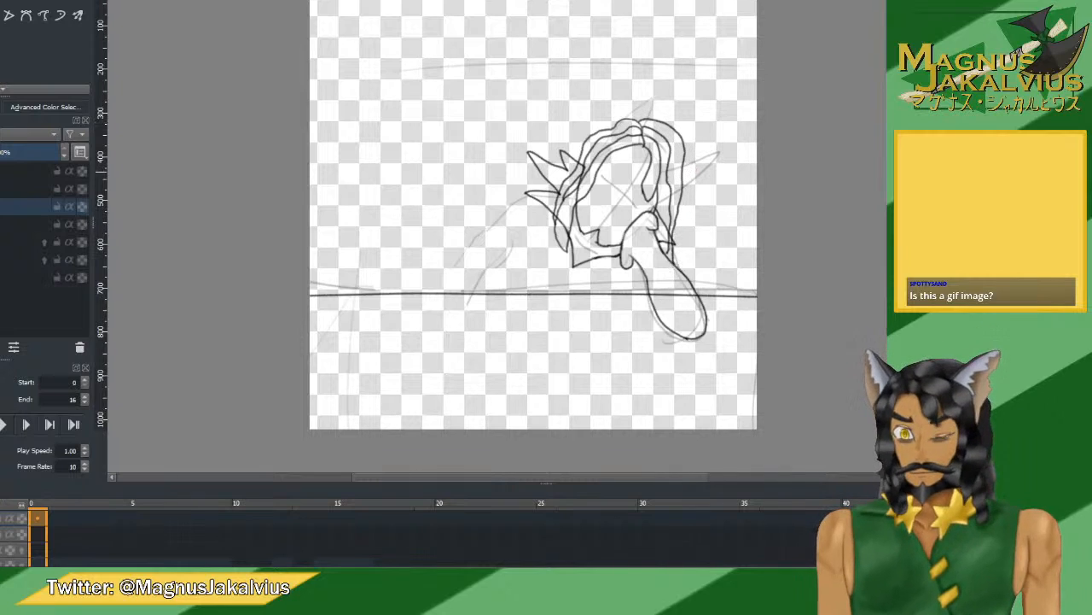
key(ctrl+z)
mouse_move(636, 119)
mouse_down()
mouse_move(648, 117)
mouse_move(683, 178)
mouse_move(678, 235)
mouse_up()
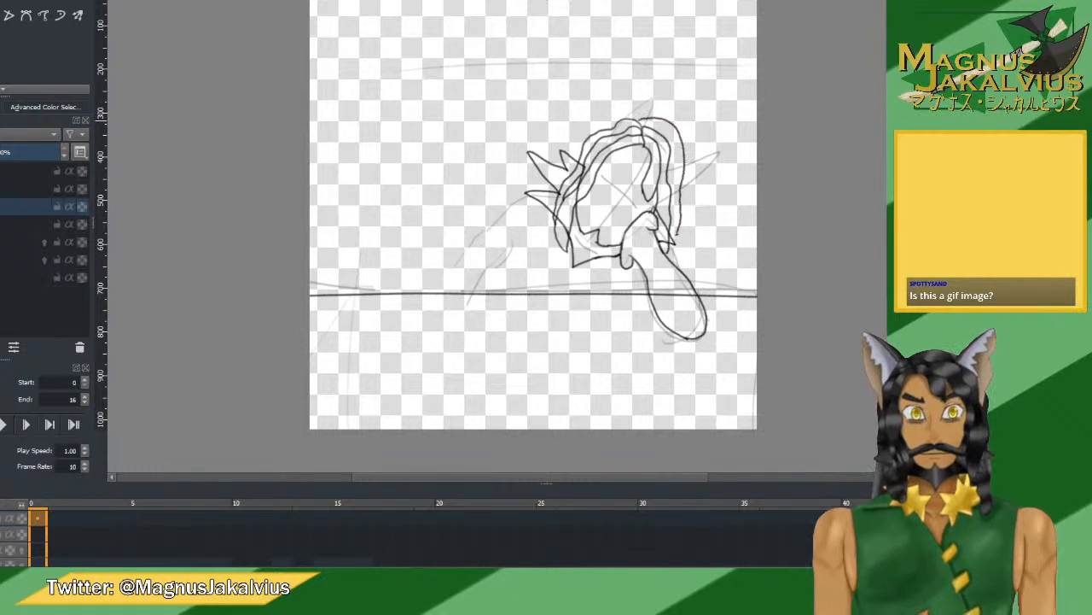
key(ctrl+z)
Draw the outer hair contour from the parting down to the raised arm and check its shape mirrored.
mouse_move(636, 122)
mouse_down()
mouse_move(681, 141)
mouse_move(679, 231)
mouse_up()
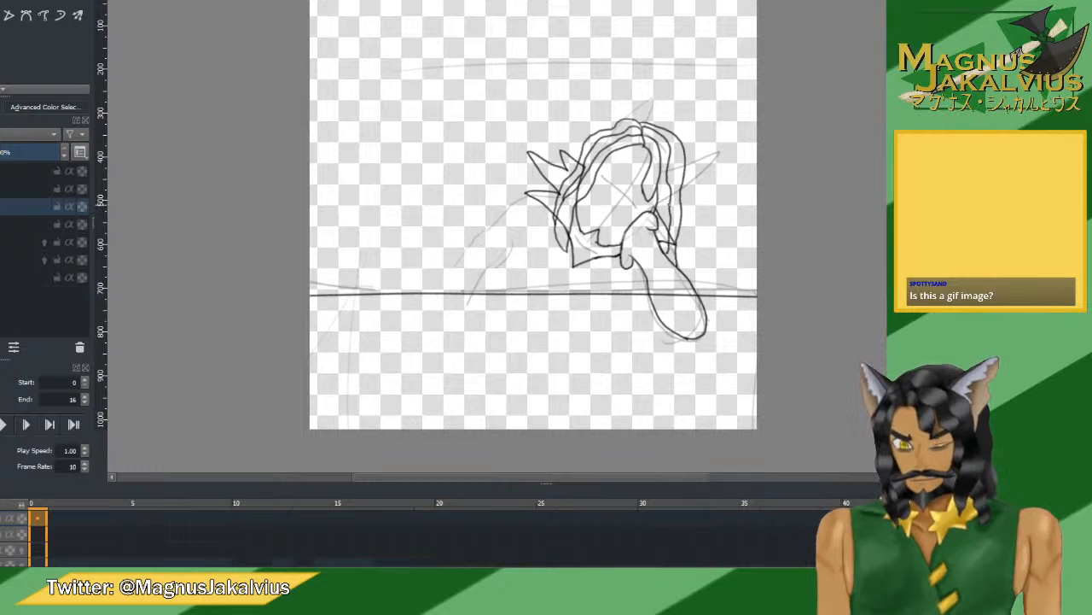
key(m)
key(m)
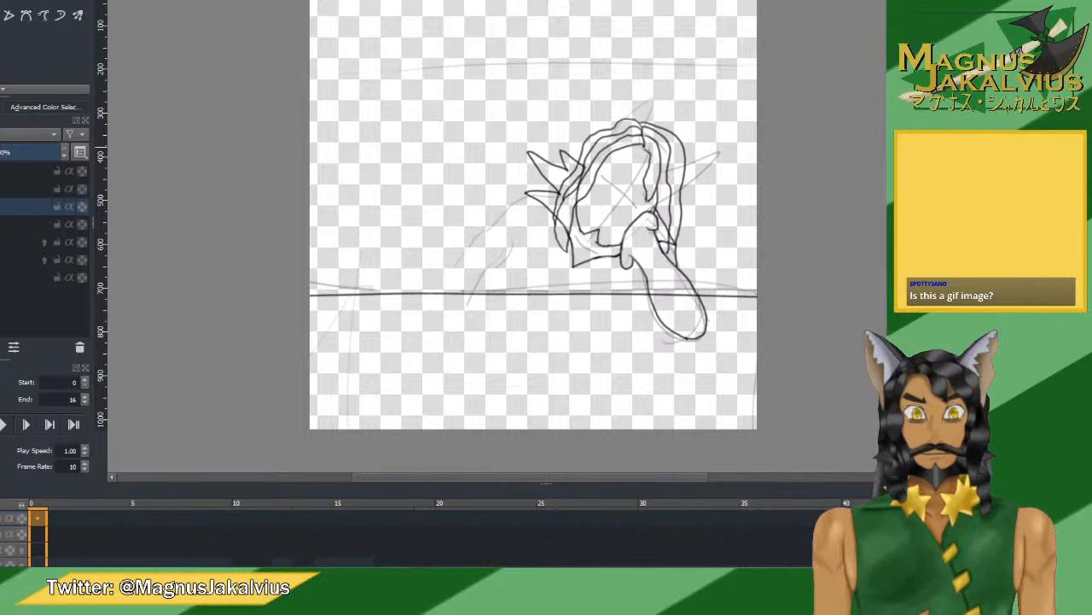
key(ctrl+z)
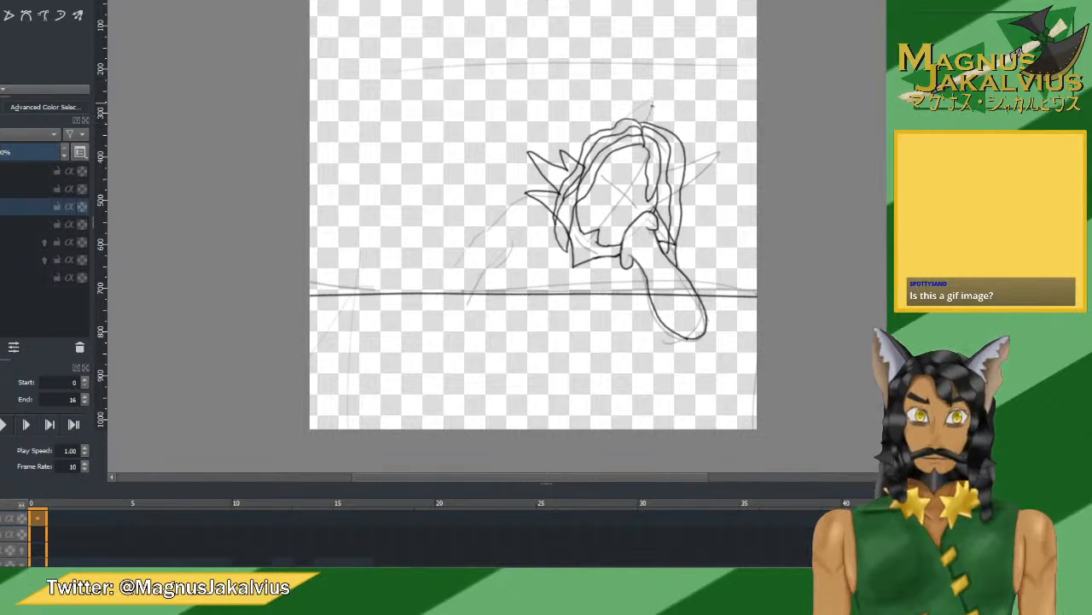
Tilt the canvas so the head is upright and try strokes for the ear edge rising from the parting.
key(minus)
key(minus)
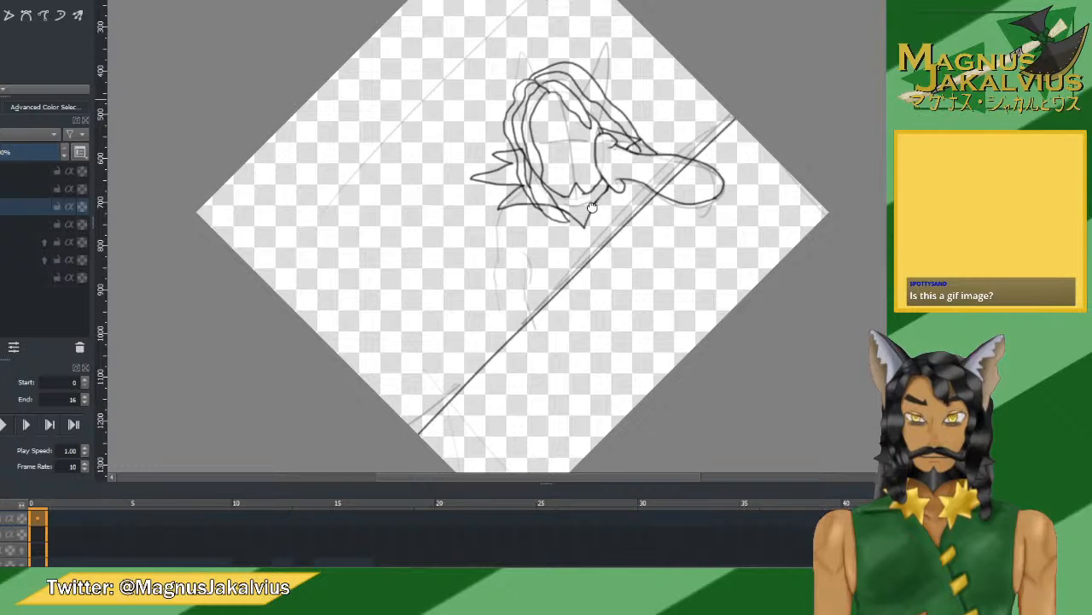
scroll(595, 208, up, 3)
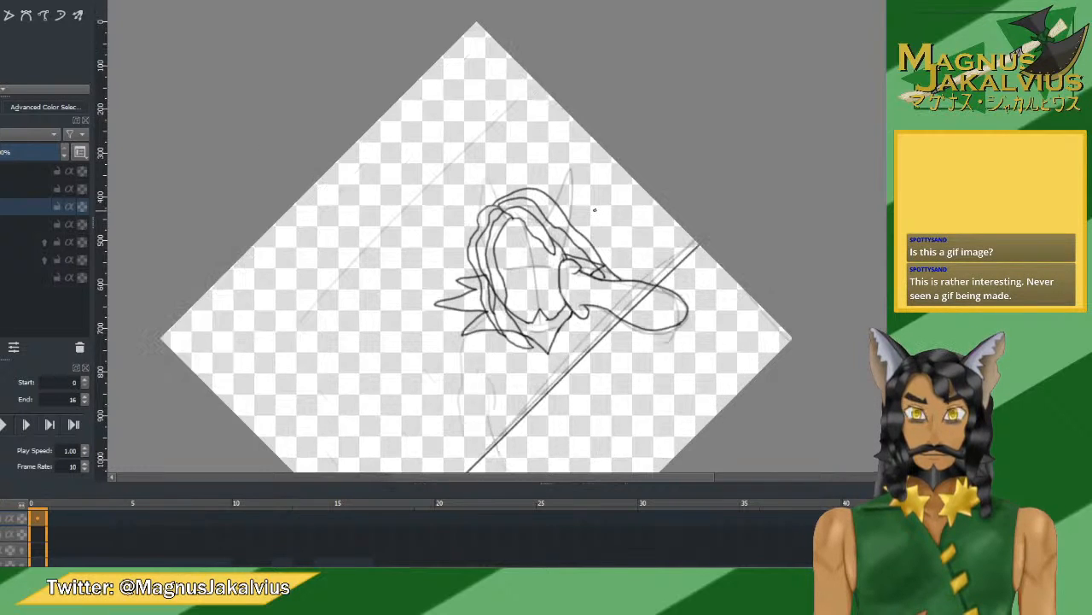
scroll(643, 142, down, 3)
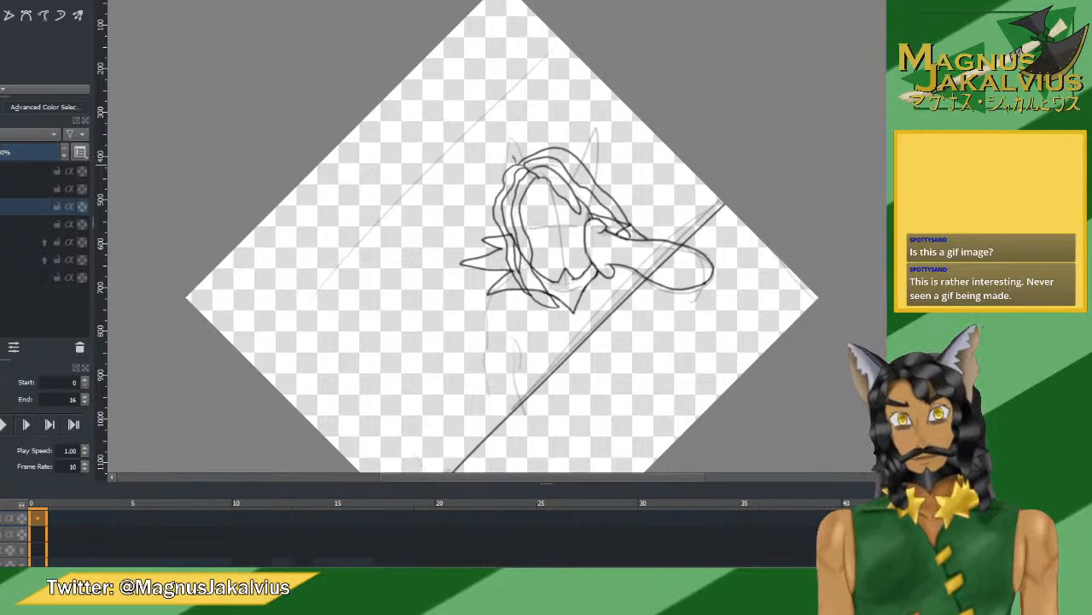
mouse_move(515, 159)
mouse_down()
mouse_move(491, 127)
mouse_move(483, 188)
mouse_move(495, 233)
mouse_up()
key(ctrl+z)
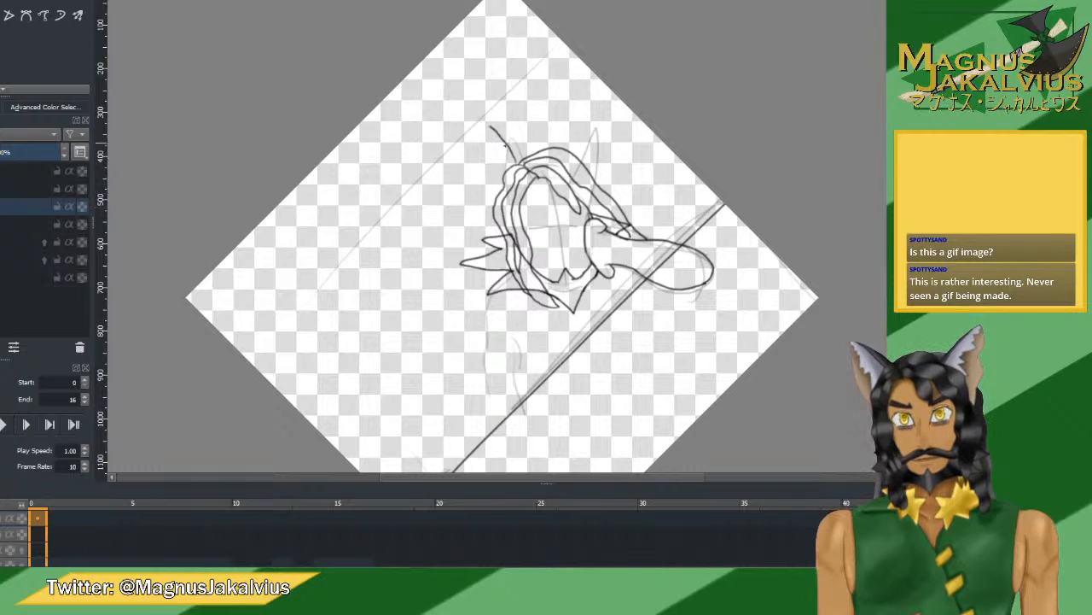
mouse_move(482, 145)
mouse_down()
mouse_move(483, 194)
mouse_move(505, 231)
mouse_up()
key(ctrl+z)
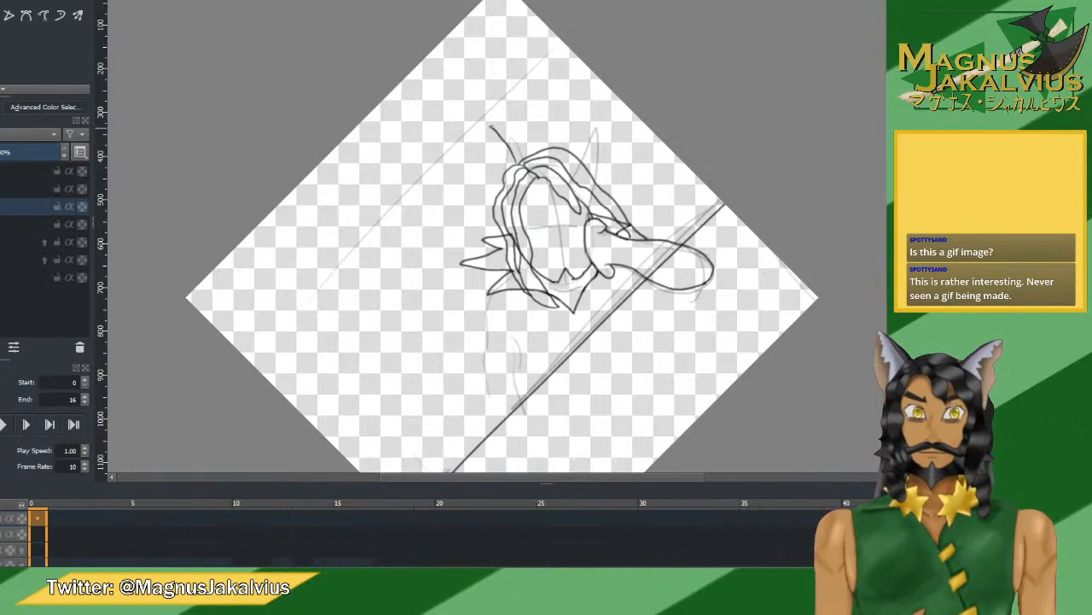
key(ctrl+z)
drag(480, 128, 512, 161)
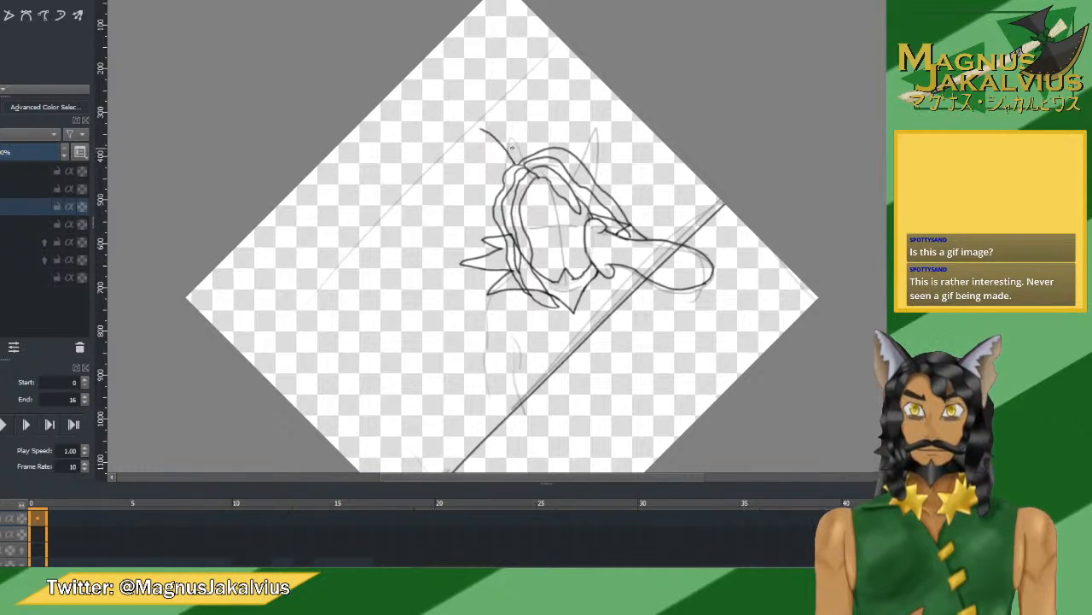
key(ctrl+z)
mouse_move(474, 127)
mouse_down()
mouse_move(504, 137)
mouse_move(519, 158)
mouse_up()
key(ctrl+z)
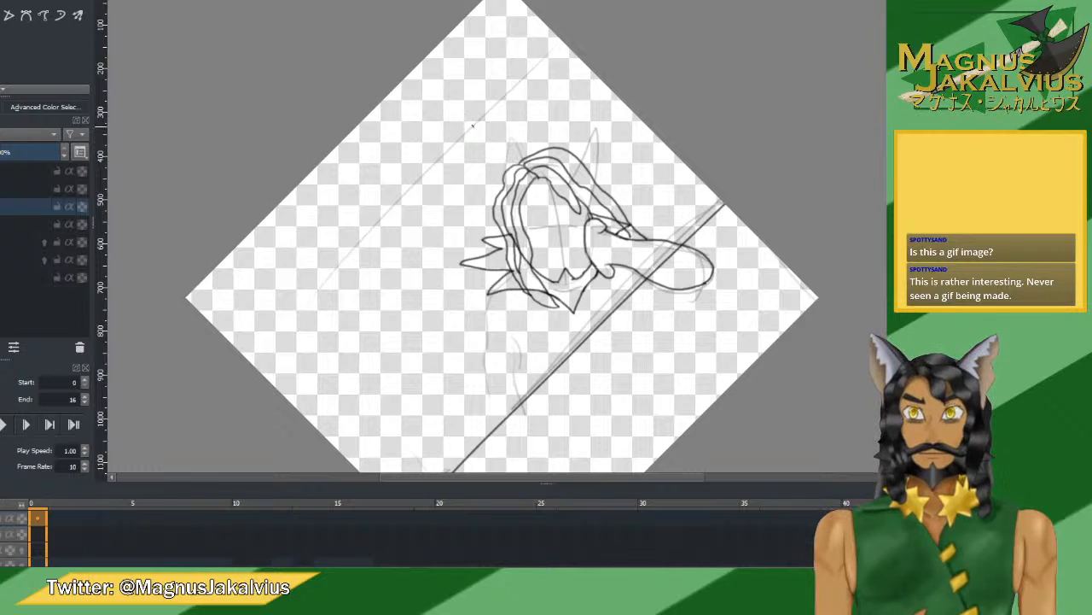
drag(472, 125, 518, 165)
key(ctrl+z)
drag(482, 128, 505, 154)
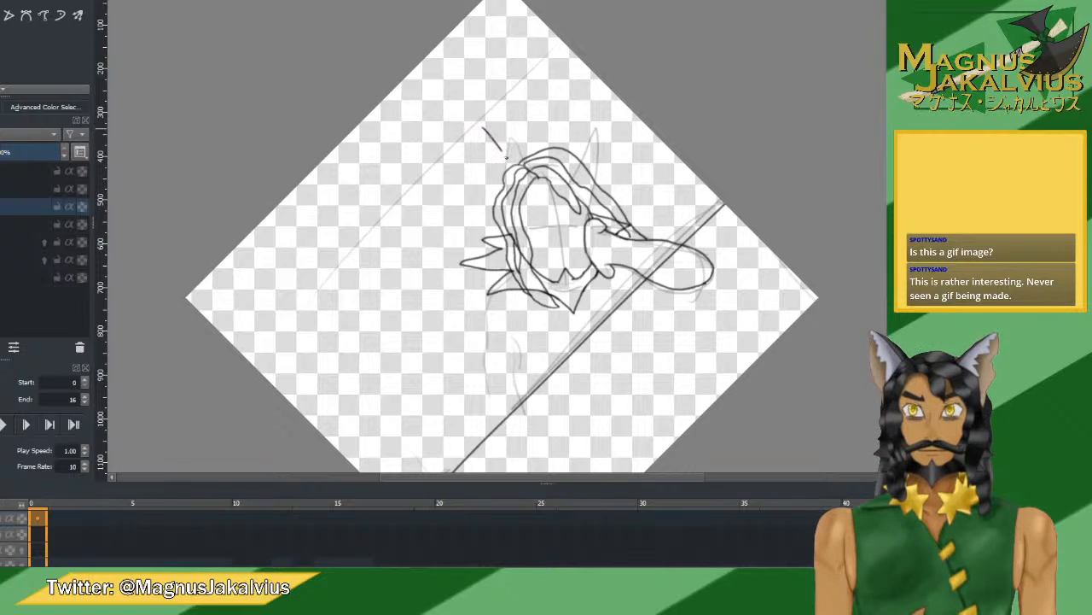
key(ctrl+z)
Draw the large ear on the collar-spike side with a curved front edge, a wavy back edge and a second rim line.
drag(476, 111, 517, 162)
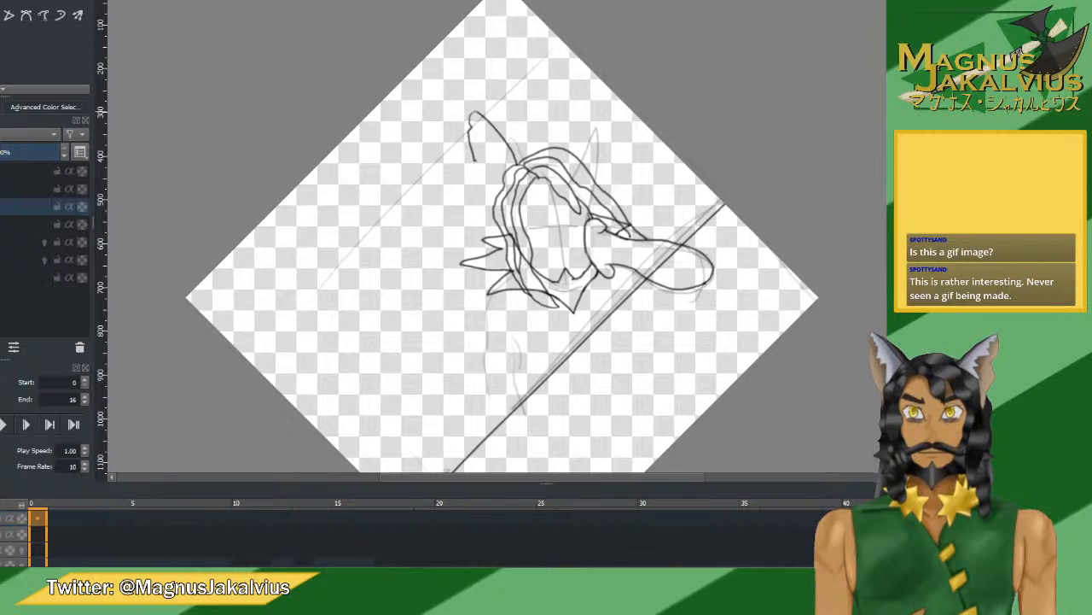
drag(479, 178, 493, 220)
key(ctrl+z)
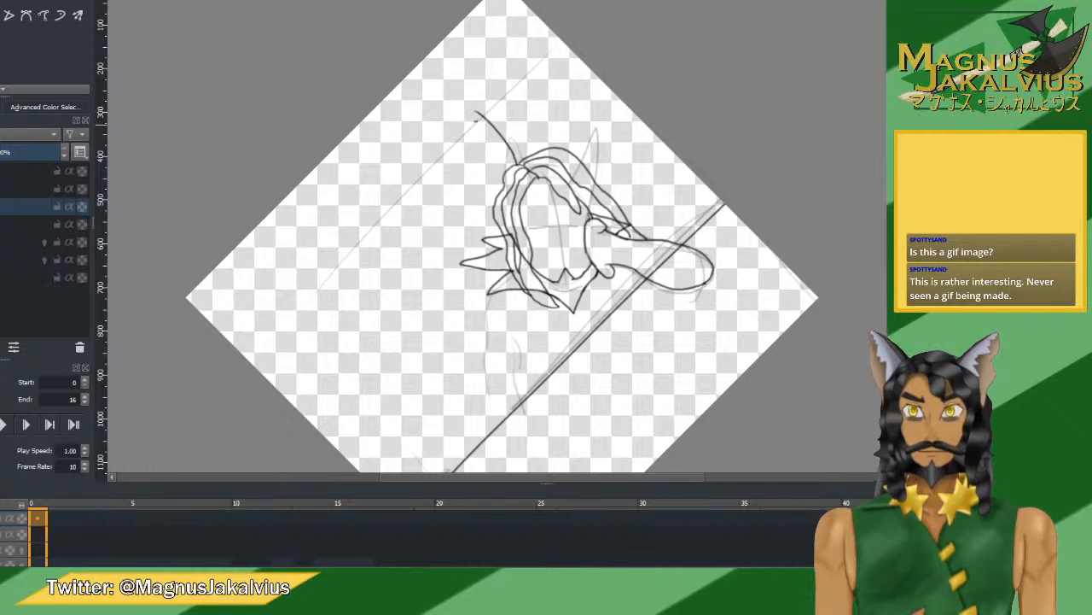
mouse_move(471, 113)
mouse_down()
mouse_move(474, 200)
mouse_move(490, 221)
mouse_up()
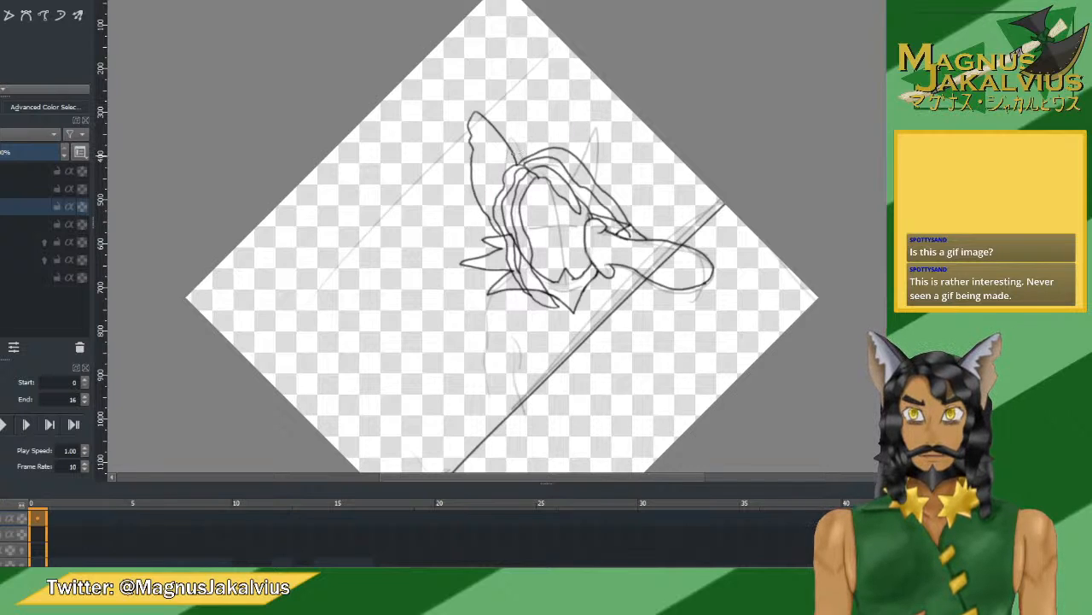
drag(474, 109, 527, 154)
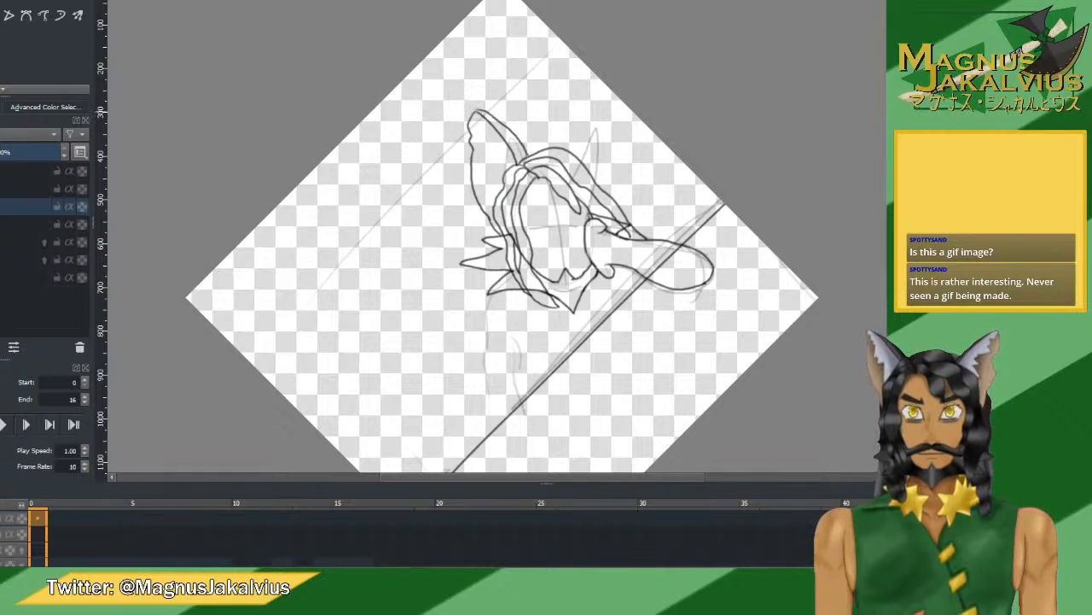
key(ctrl+z)
drag(474, 109, 524, 153)
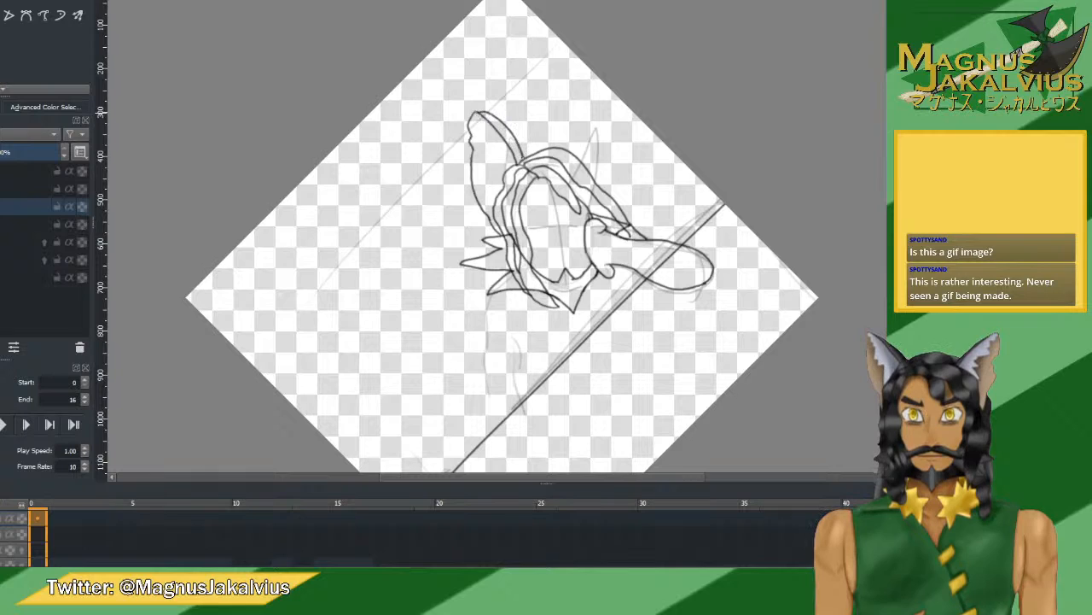
key(ctrl+z)
mouse_move(475, 110)
mouse_down()
mouse_move(522, 156)
mouse_move(612, 119)
mouse_up()
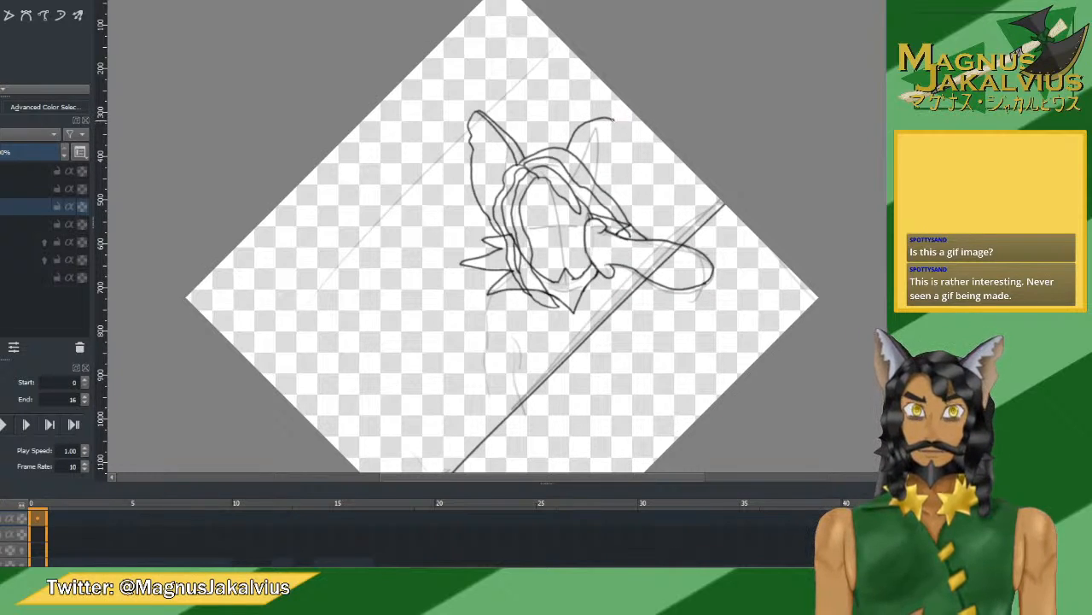
Outline the ear on the raised-arm side with a ragged outer edge, and add jagged inner fur to the opposite ear.
key(ctrl+z)
drag(563, 151, 607, 111)
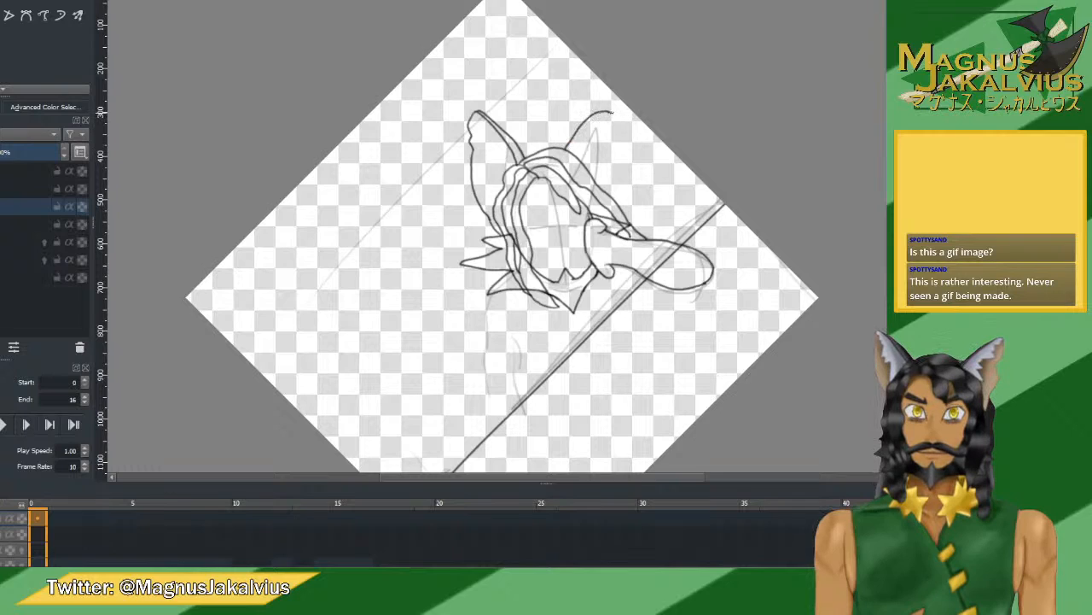
mouse_move(476, 112)
mouse_down()
mouse_move(471, 141)
mouse_move(480, 135)
mouse_move(495, 159)
mouse_move(488, 195)
mouse_up()
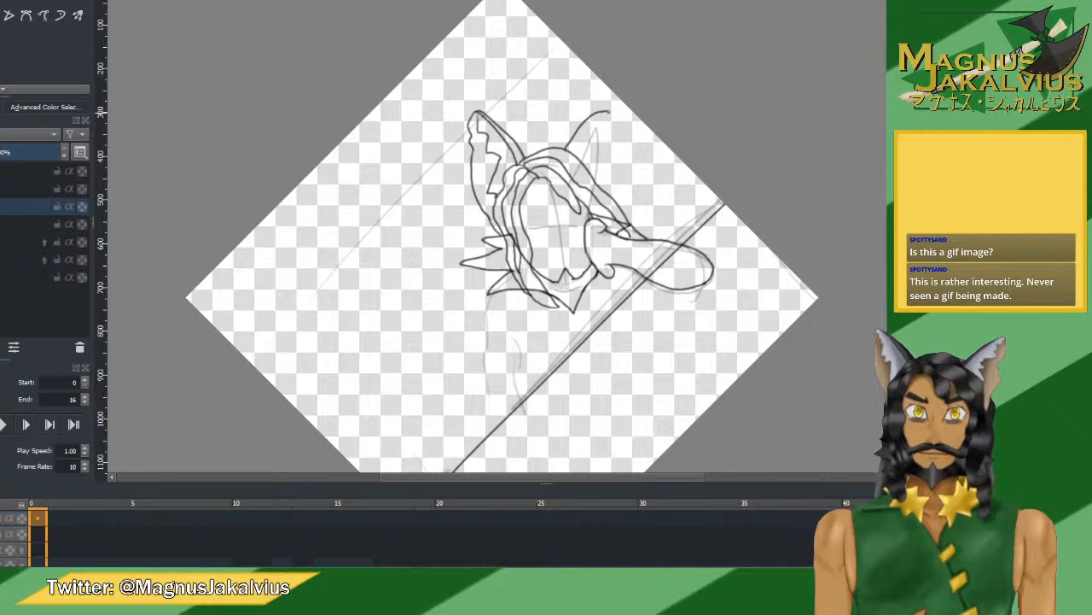
drag(610, 112, 610, 168)
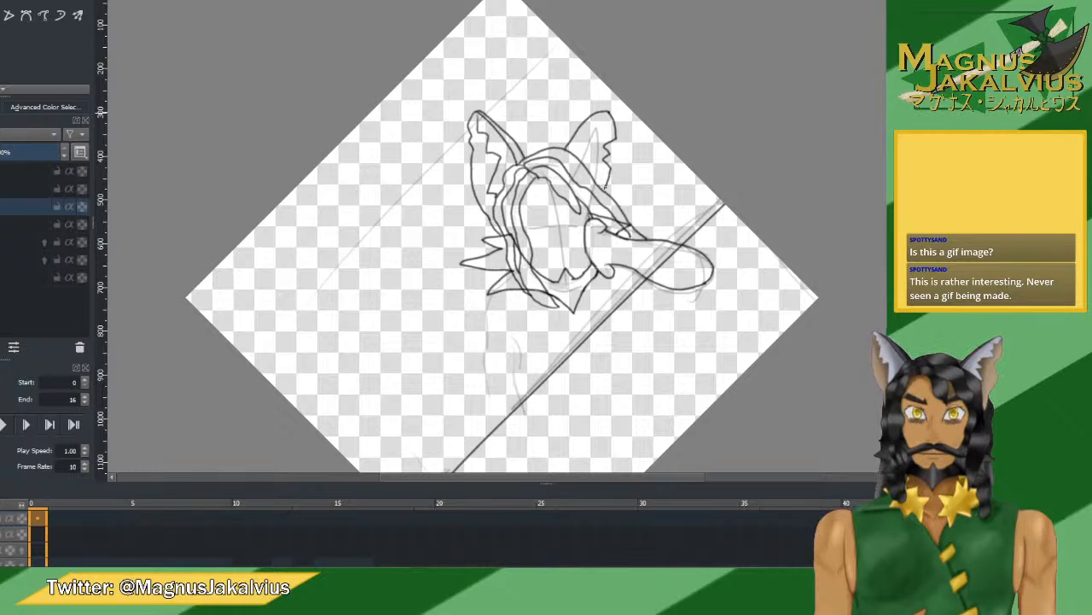
Add the inner rim and jagged fur line to the raised-arm-side ear, and check the head upright and mirrored.
drag(611, 112, 576, 155)
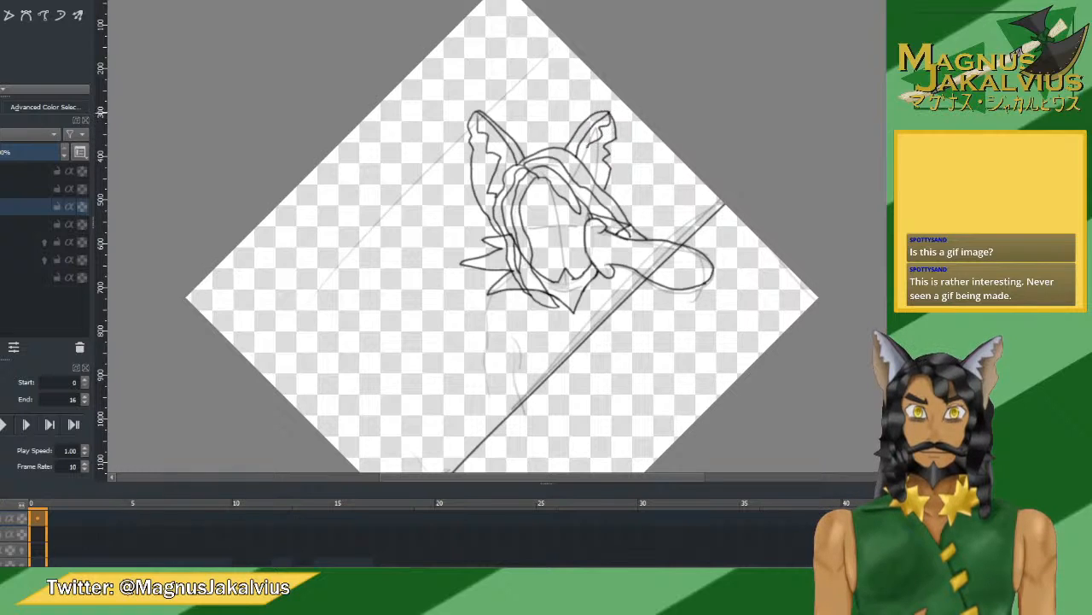
key(ctrl+z)
drag(609, 111, 592, 166)
key(ctrl+z)
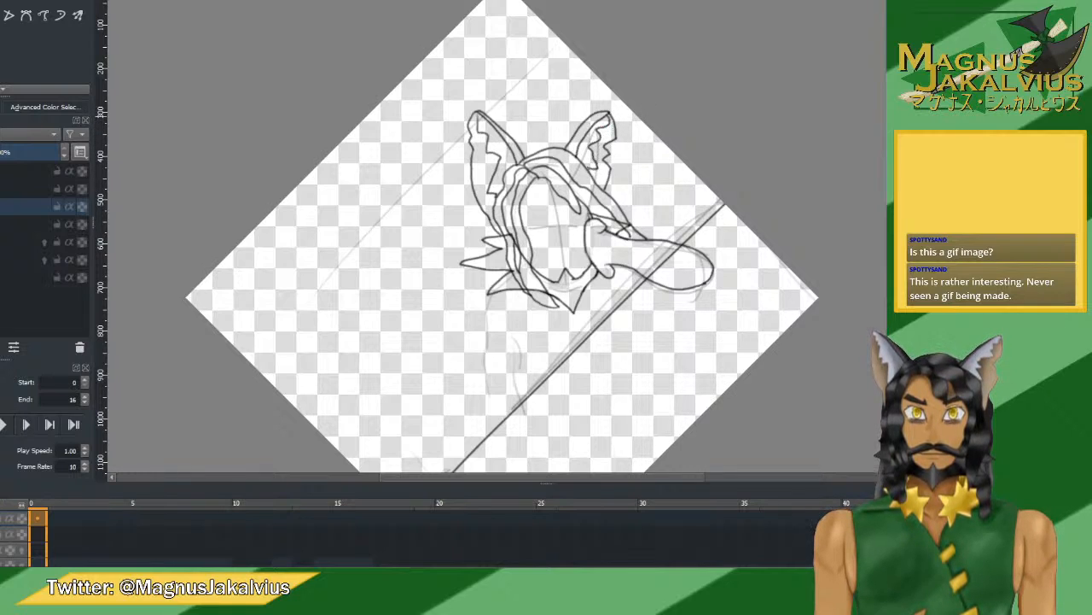
key(ctrl+@)
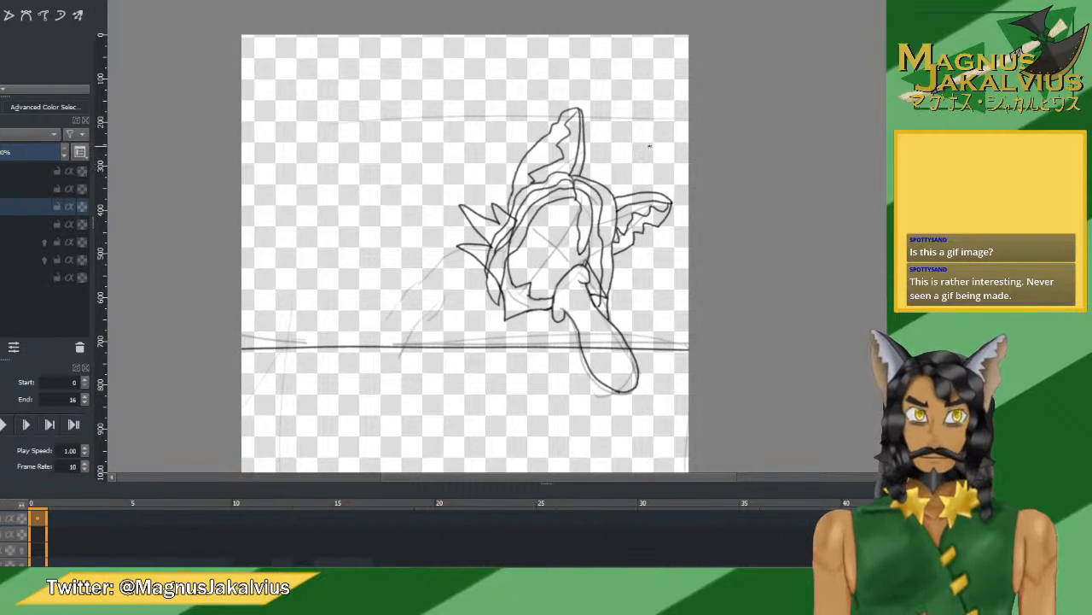
key(m)
key(m)
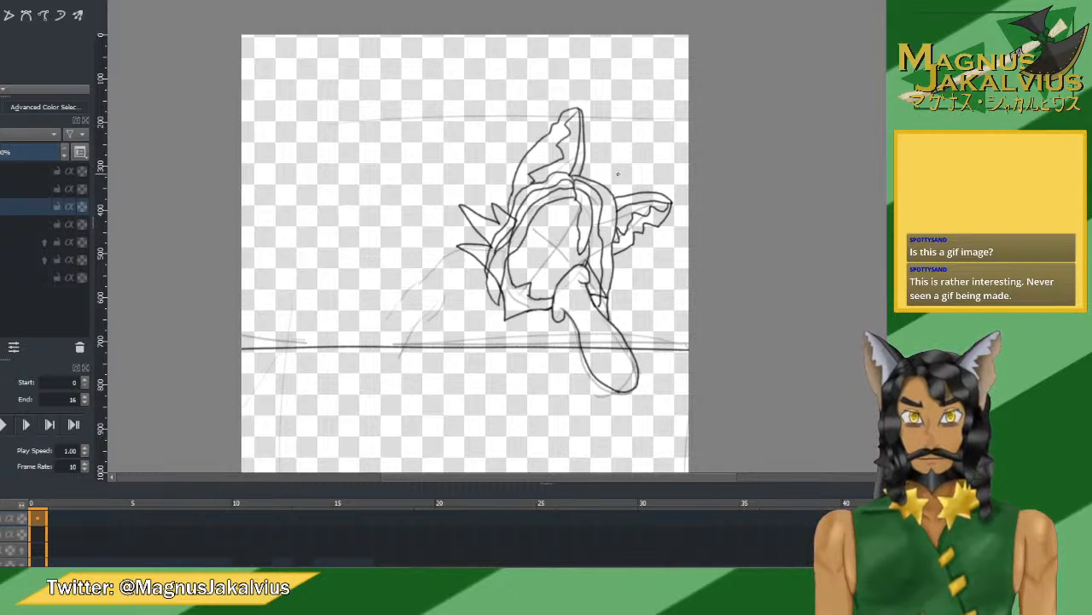
Clean up the overlapping hair lines beside the collar spikes so the strands no longer cross.
scroll(524, 228, up, 3)
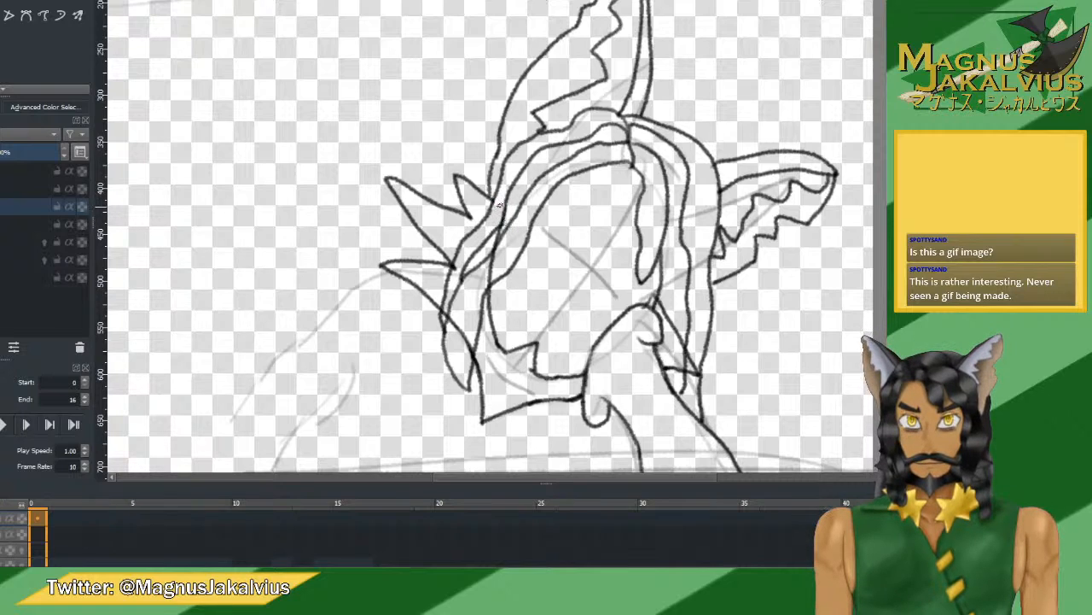
mouse_move(501, 204)
mouse_down()
mouse_move(485, 244)
mouse_move(457, 268)
mouse_move(494, 223)
mouse_move(467, 272)
mouse_move(474, 279)
mouse_move(485, 253)
mouse_move(471, 290)
mouse_move(457, 286)
mouse_move(444, 321)
mouse_move(442, 309)
mouse_move(453, 301)
mouse_move(456, 335)
mouse_move(471, 341)
mouse_up()
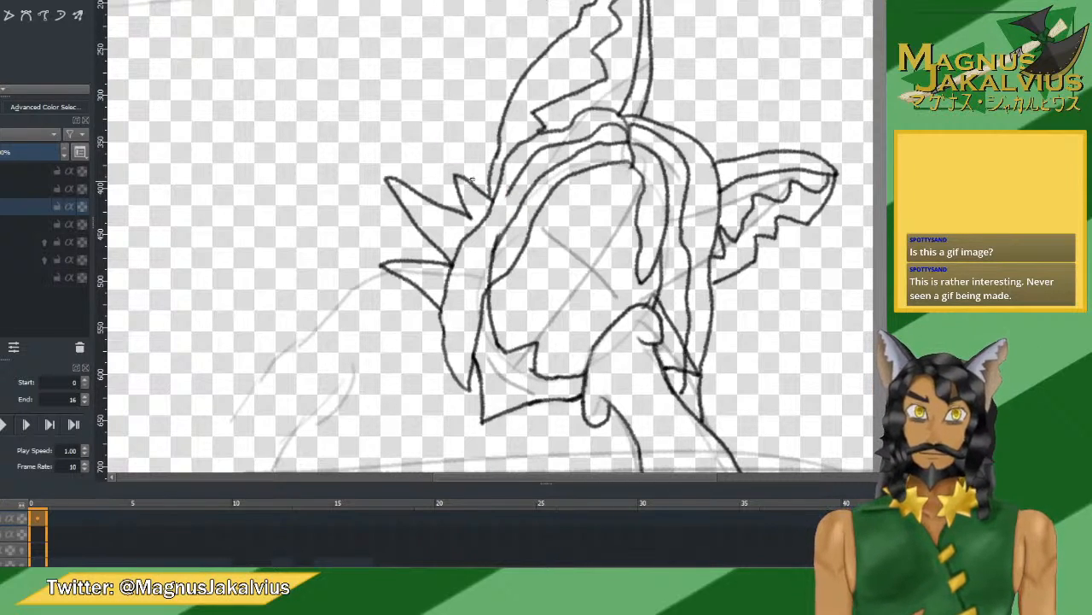
drag(495, 210, 474, 278)
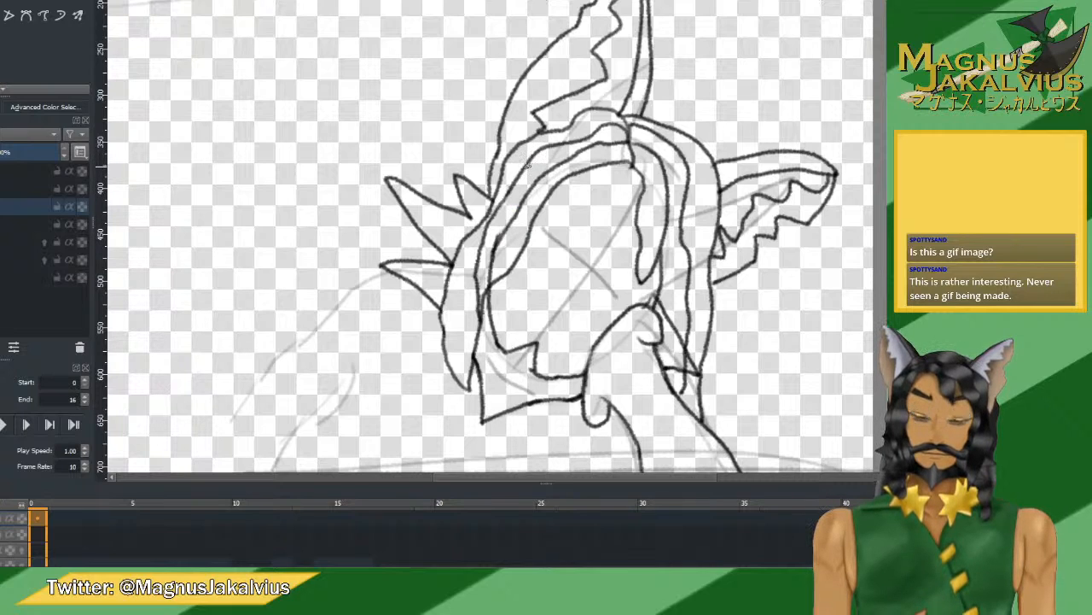
Hide the rough sketch, erase the crossing hair lines by the raised arm, and check the whole drawing mirrored.
click(2, 278)
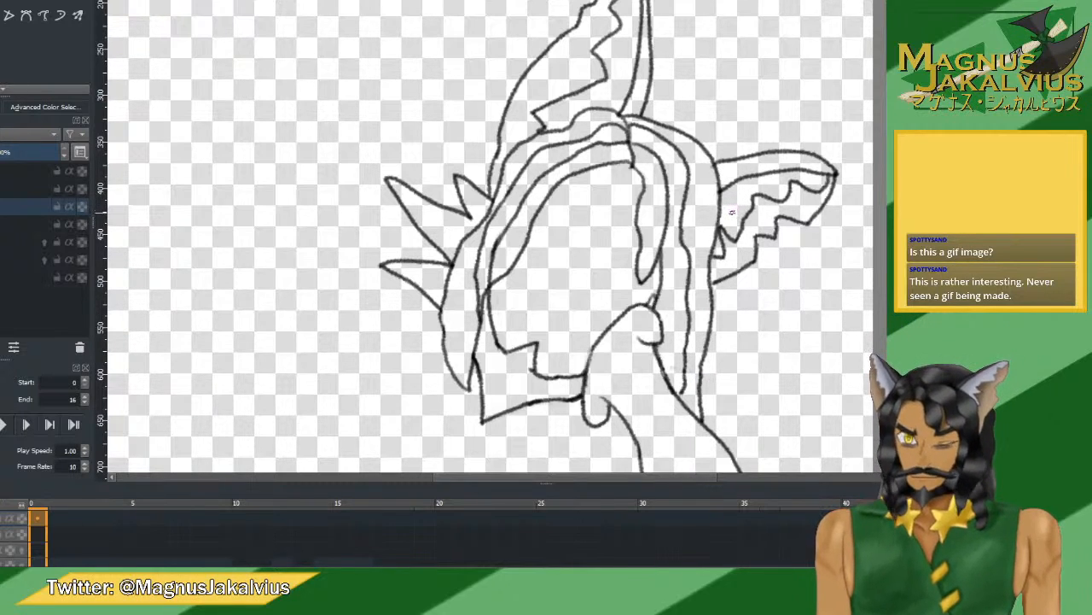
key(m)
key(m)
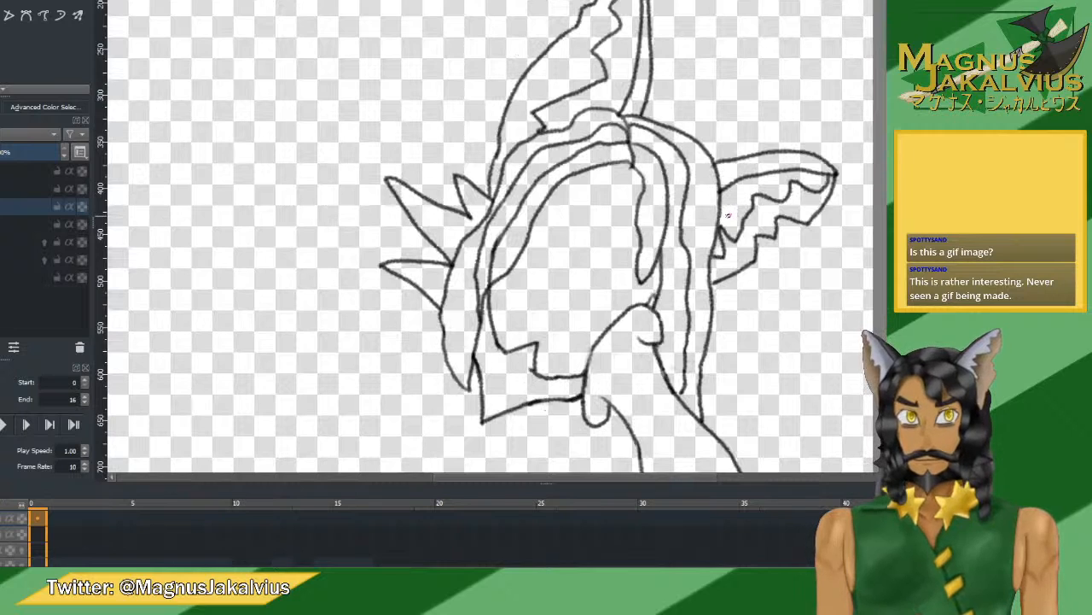
scroll(646, 176, down, 4)
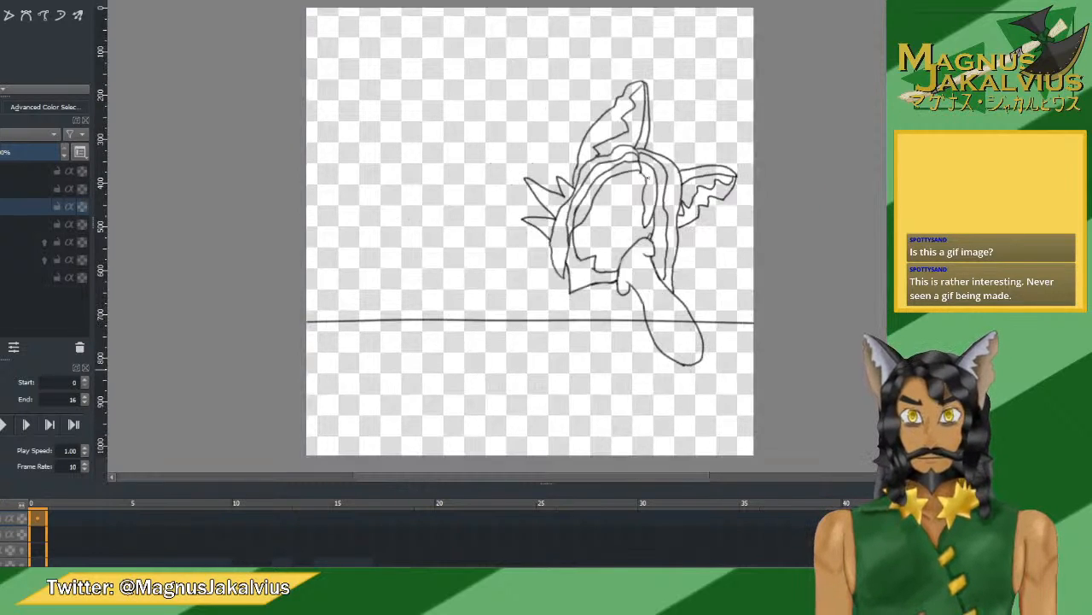
Redraw the inner face-framing hair strand on the collar-spike side so it runs down to a pointed tip beside the jaw.
scroll(647, 179, up, 4)
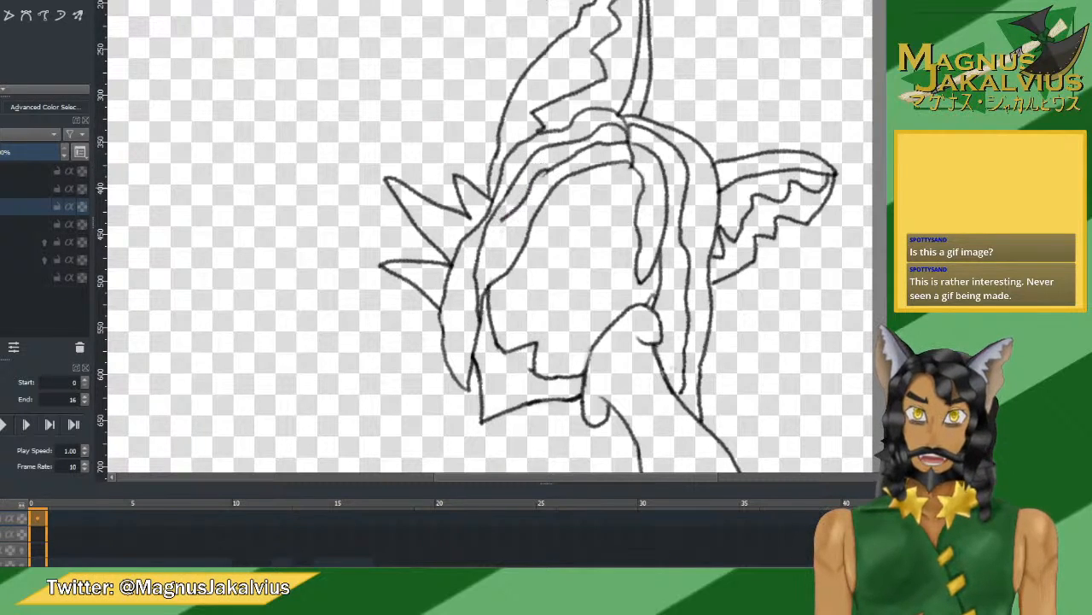
mouse_move(551, 169)
mouse_down()
mouse_move(505, 219)
mouse_move(483, 290)
mouse_up()
key(ctrl+z)
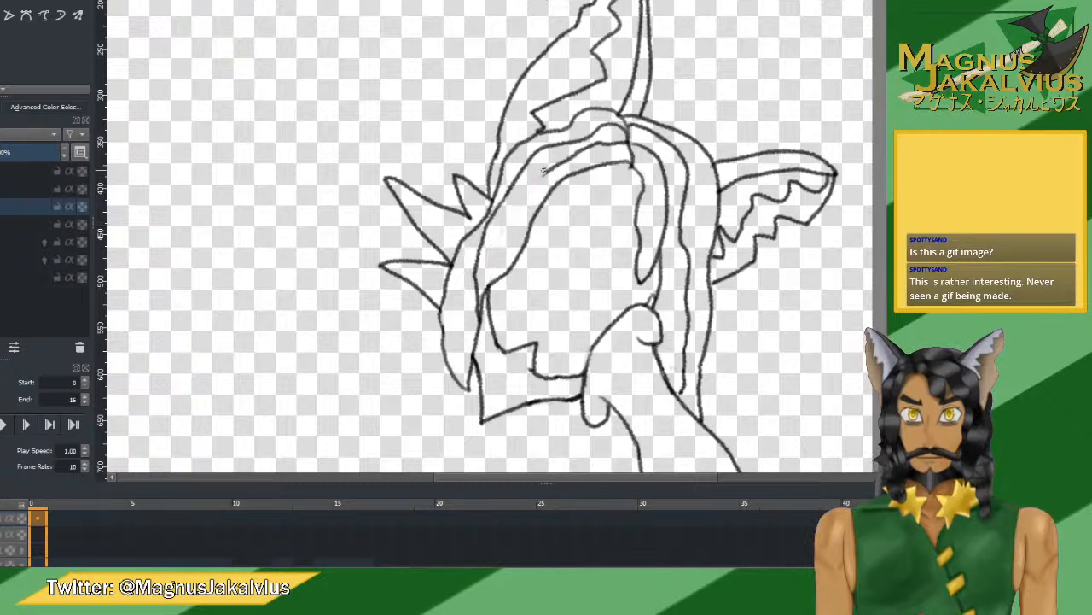
mouse_move(550, 169)
mouse_down()
mouse_move(506, 251)
mouse_move(510, 272)
mouse_up()
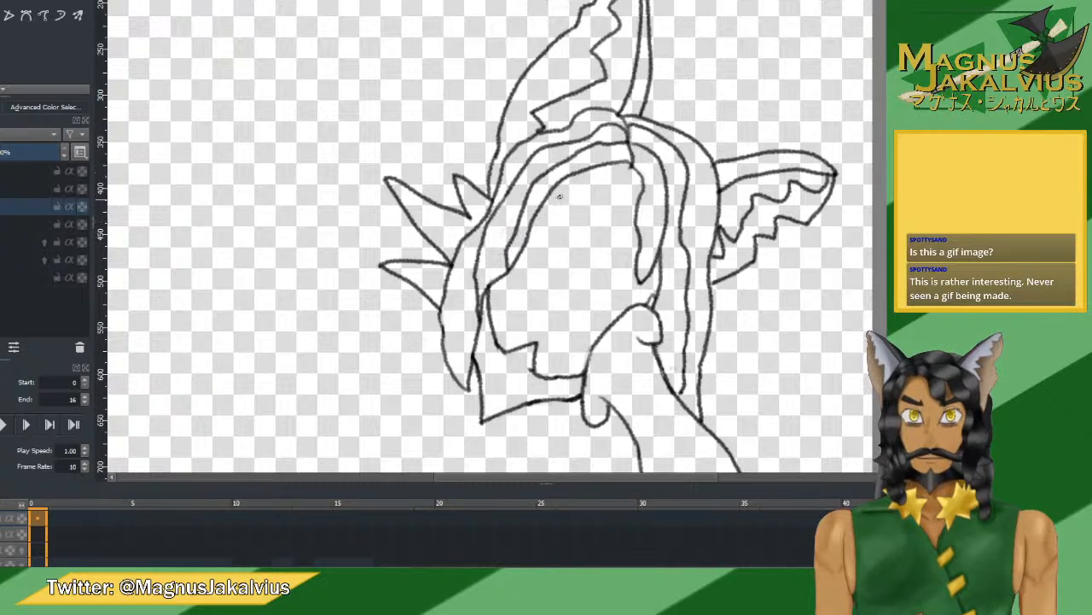
key(ctrl+z)
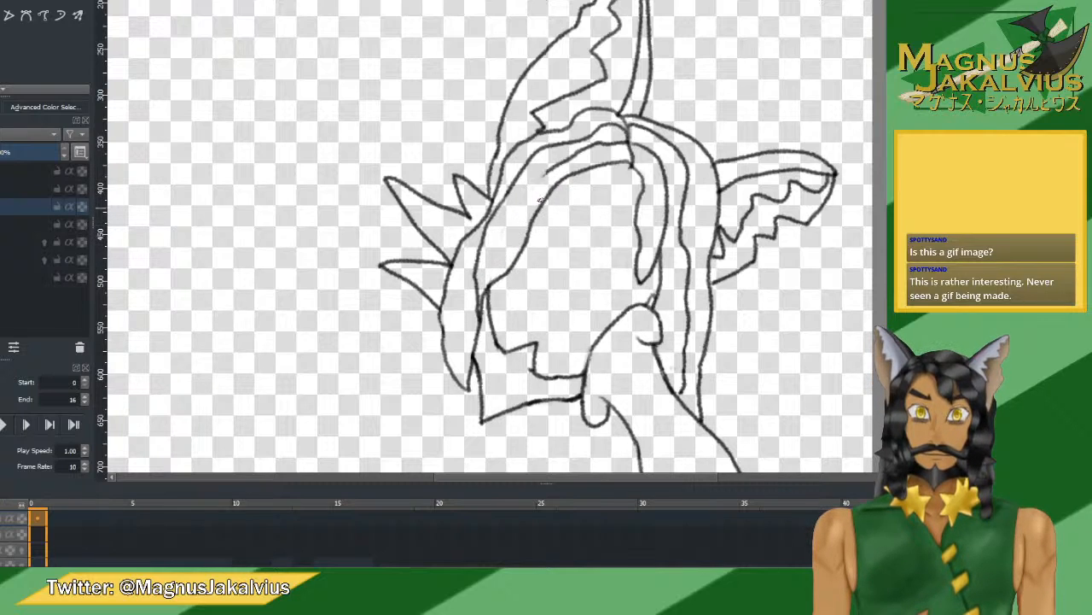
mouse_move(548, 171)
mouse_down()
mouse_move(504, 254)
mouse_move(488, 305)
mouse_move(498, 327)
mouse_up()
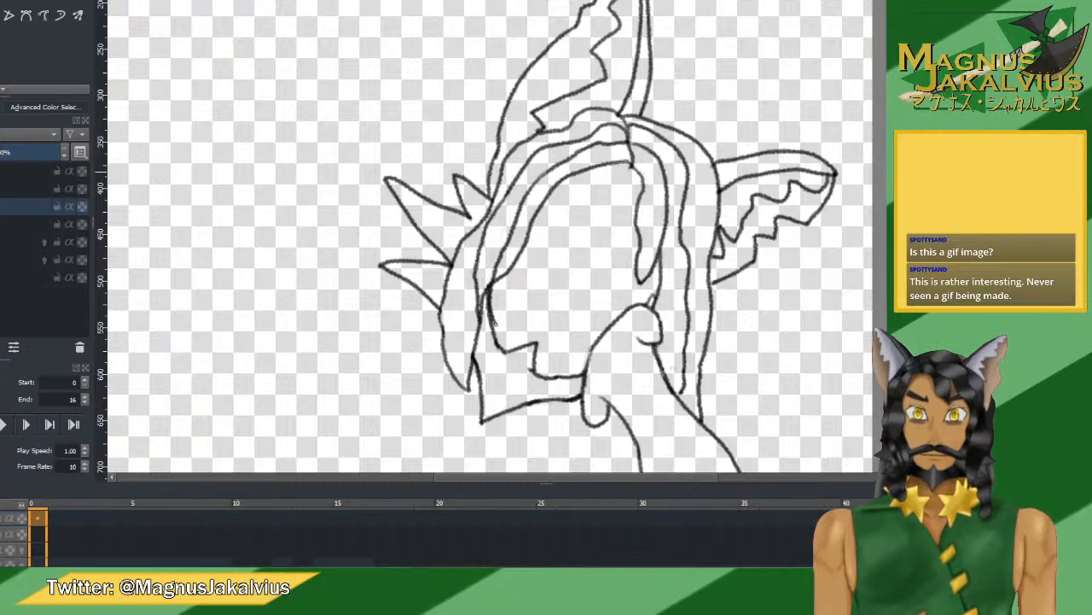
key(ctrl+z)
mouse_move(546, 170)
mouse_down()
mouse_move(497, 263)
mouse_move(490, 319)
mouse_move(500, 329)
mouse_move(523, 246)
mouse_up()
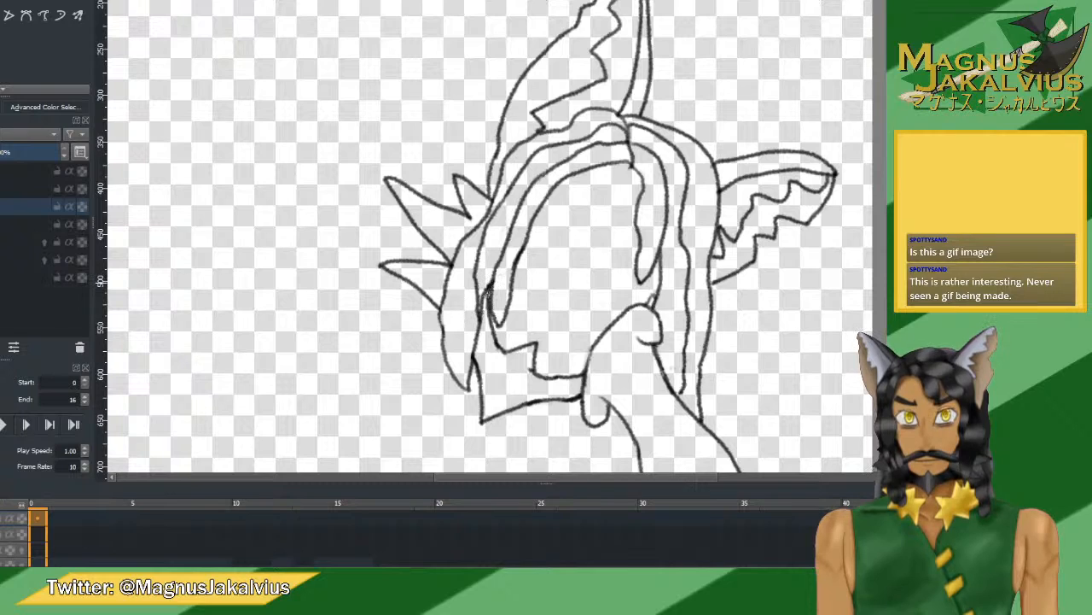
Erase the crossing lines near that strand's tip and redraw its outer edge with a wavy top, checking the drawing mirrored.
mouse_move(486, 290)
mouse_down()
mouse_move(472, 331)
mouse_move(476, 301)
mouse_up()
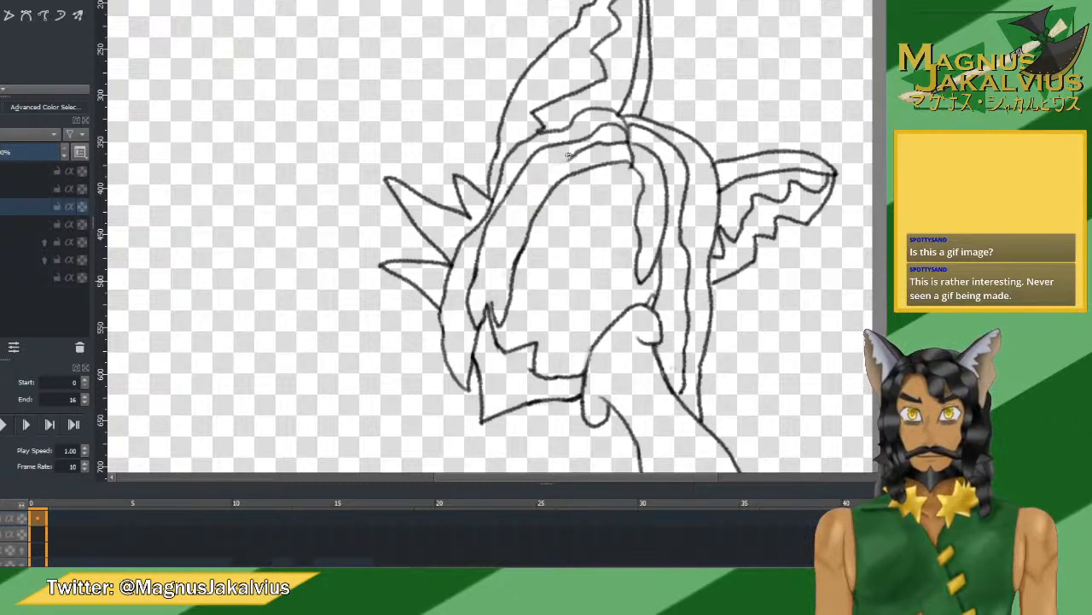
mouse_move(574, 150)
mouse_down()
mouse_move(532, 183)
mouse_move(492, 240)
mouse_move(483, 306)
mouse_up()
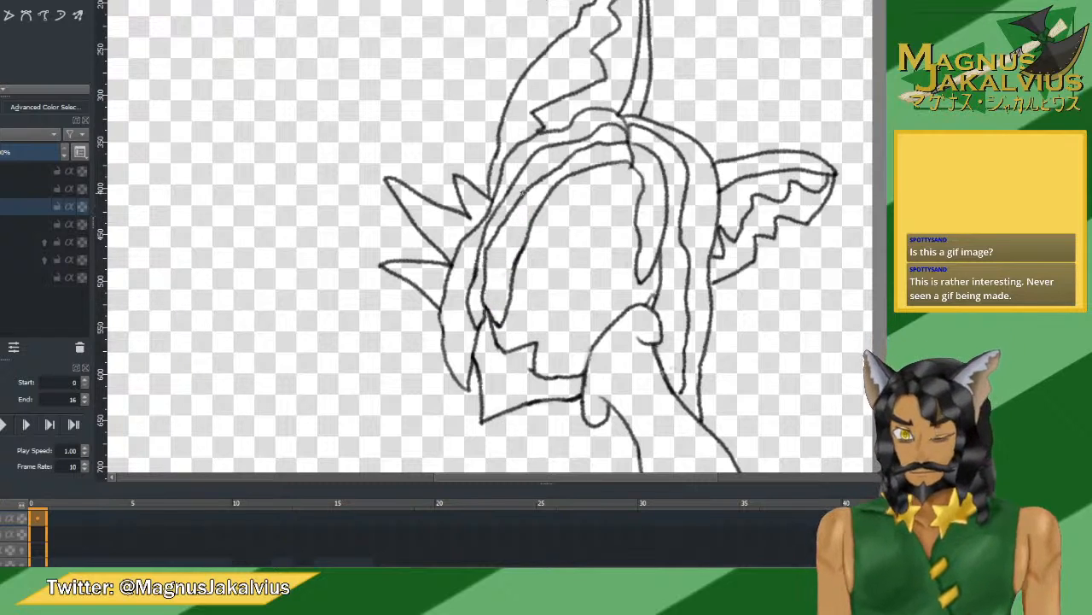
scroll(520, 189, down, 3)
key(m)
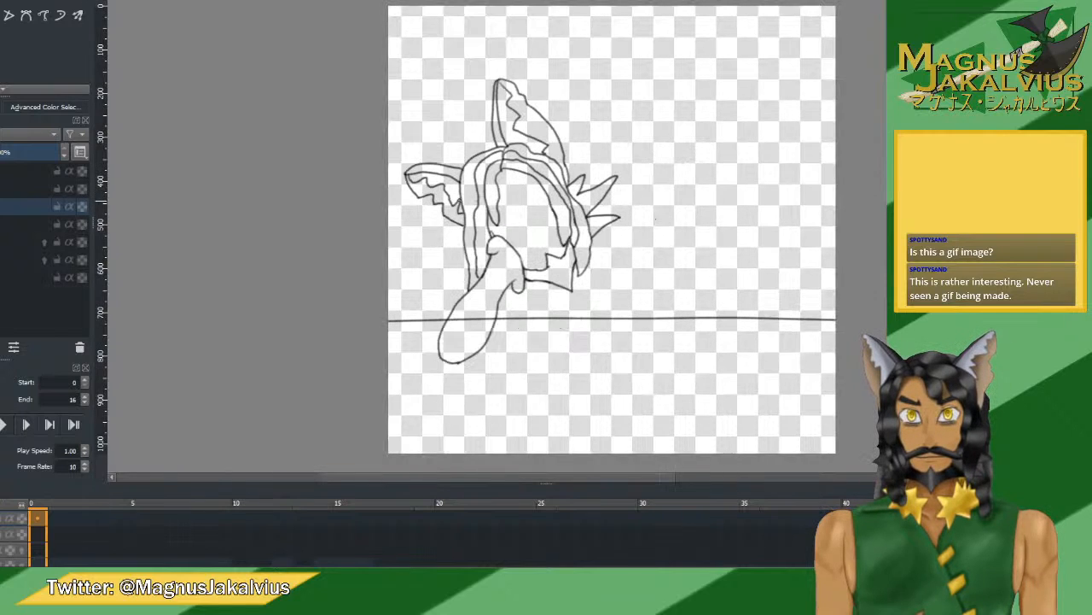
key(m)
scroll(472, 117, up, 5)
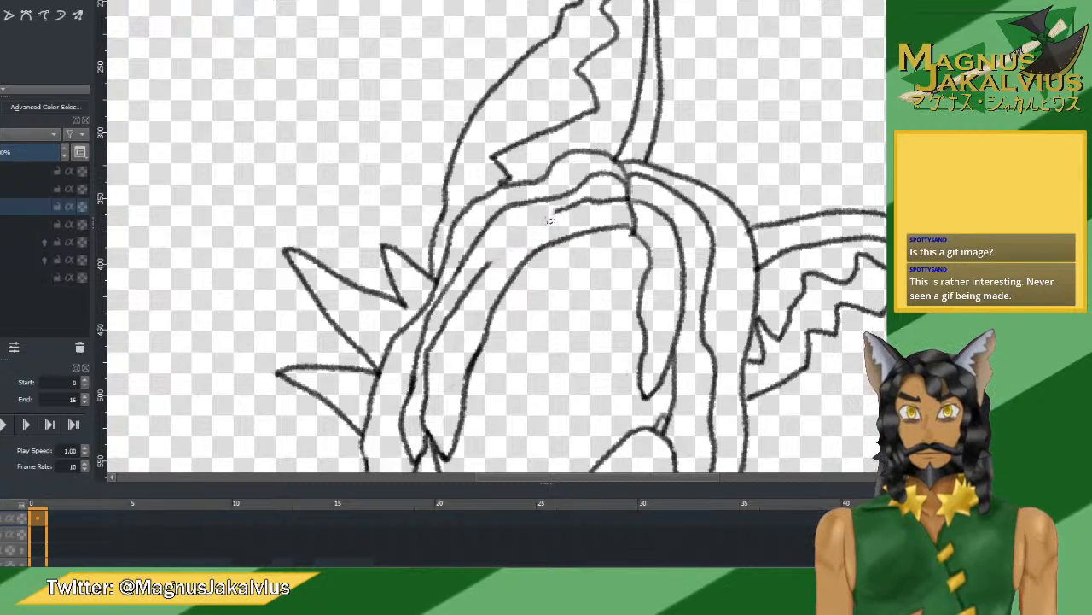
mouse_move(557, 211)
mouse_down()
mouse_move(522, 218)
mouse_move(489, 263)
mouse_up()
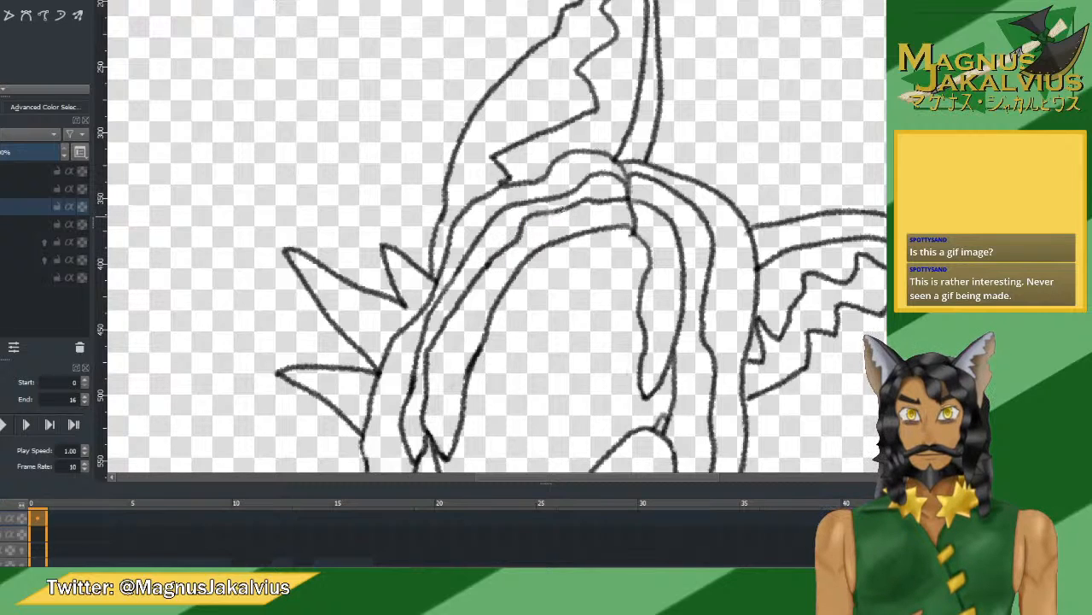
scroll(580, 206, down, 4)
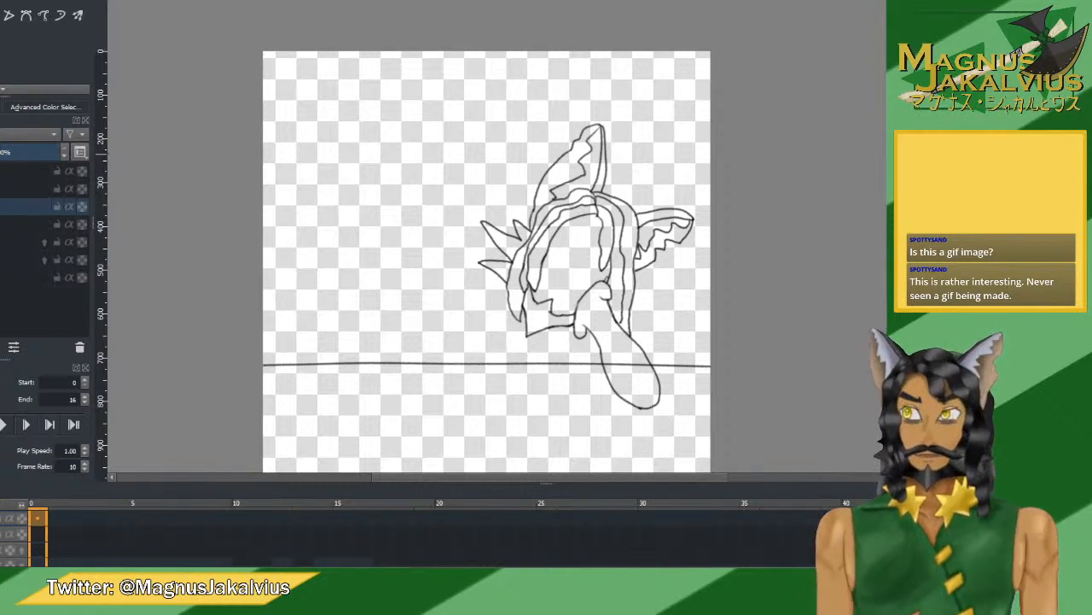
Show the rough sketch again and rotate the canvas so the tilted head stands upright.
click(1, 241)
scroll(615, 298, up, 3)
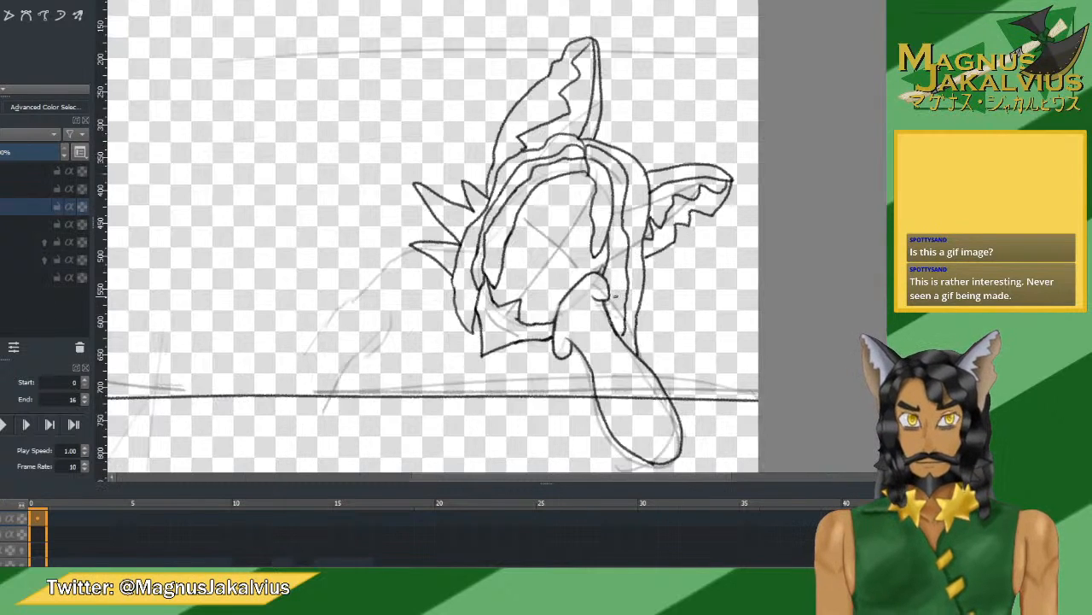
key(ctrl+bracketleft)
key(ctrl+bracketleft)
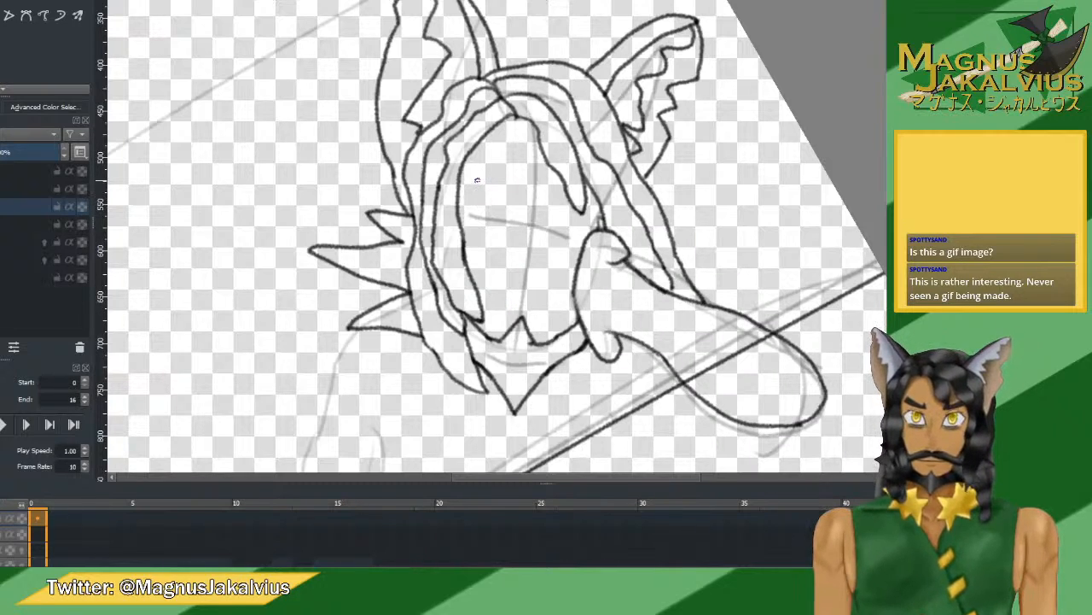
mouse_move(470, 198)
mouse_down()
mouse_move(470, 185)
mouse_move(516, 205)
mouse_move(483, 202)
mouse_move(510, 201)
mouse_move(472, 186)
mouse_move(509, 198)
mouse_up()
key(ctrl+z)
key(ctrl+z)
key(ctrl+z)
key(ctrl+z)
key(ctrl+z)
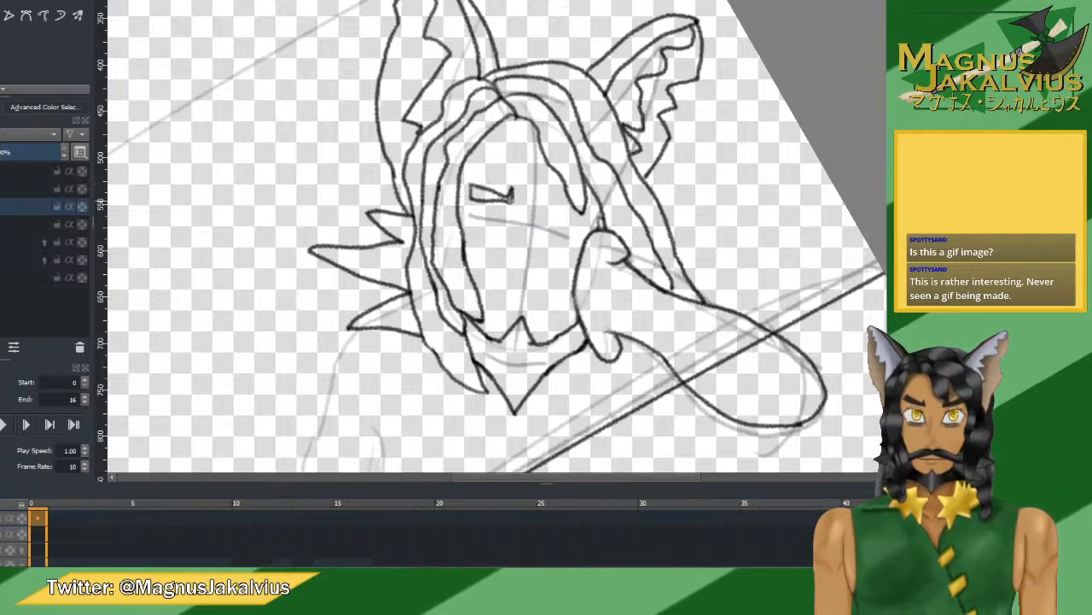
key(ctrl+z)
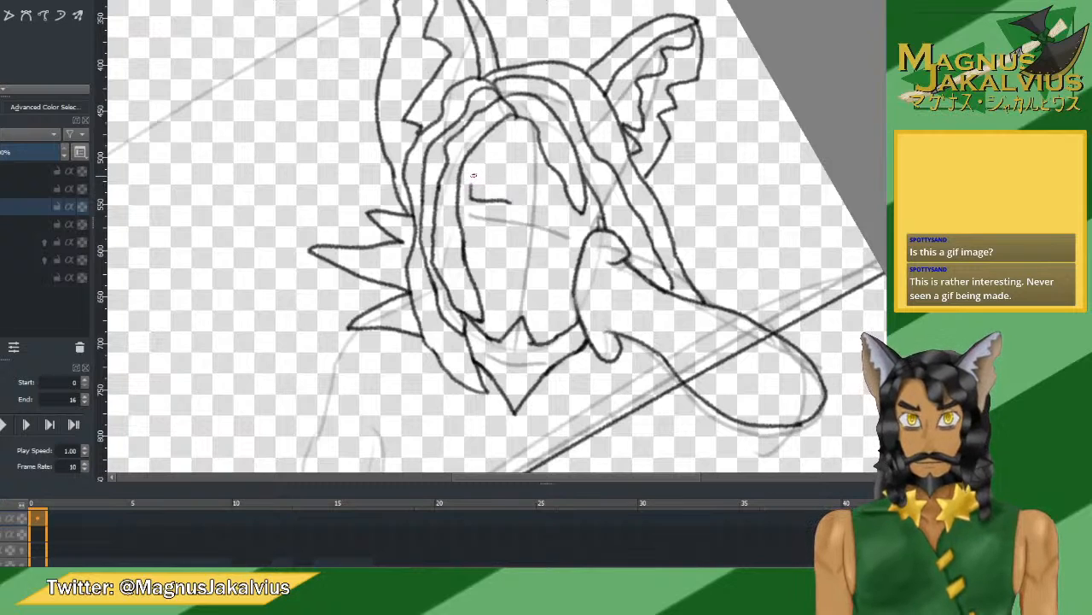
drag(471, 177, 510, 198)
key(ctrl+z)
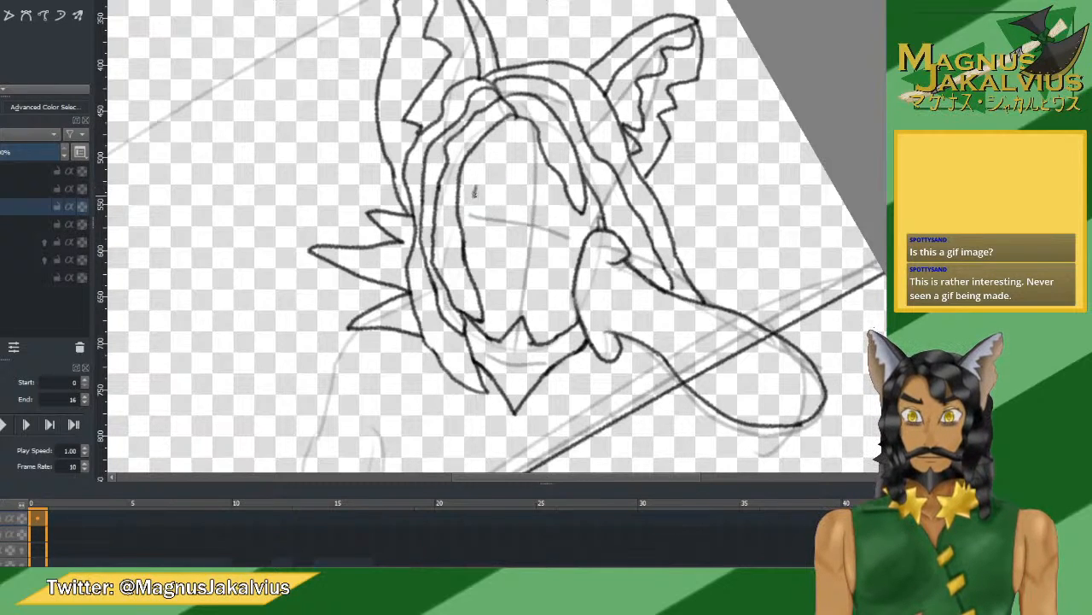
Draw two angular, frowning eyebrows just above the sketched eye line and half-lidded eyes beneath them.
drag(476, 185, 521, 192)
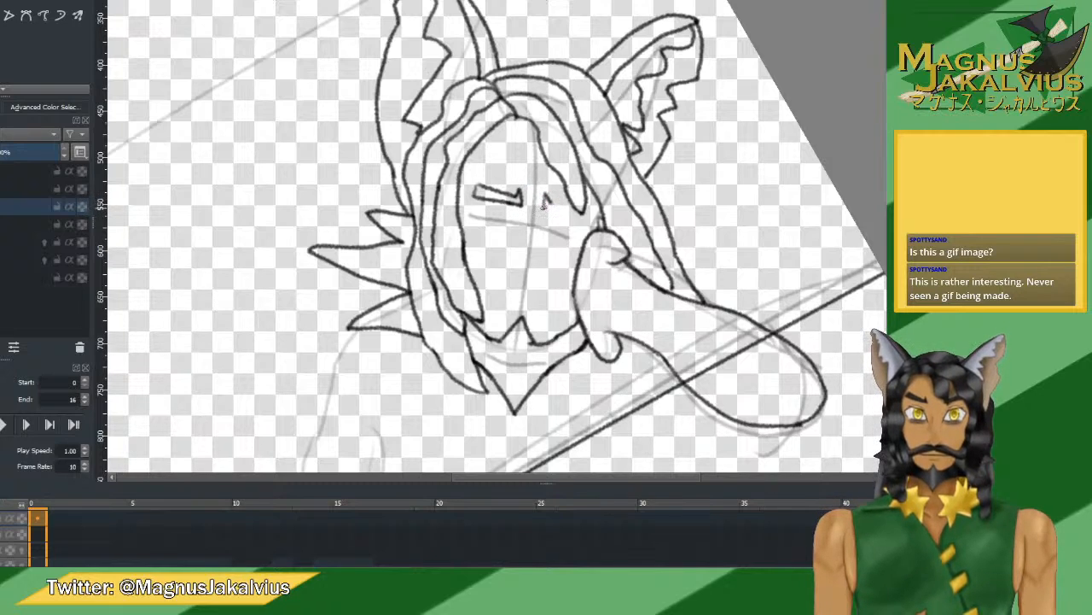
mouse_move(543, 203)
mouse_down()
mouse_move(583, 211)
mouse_move(568, 194)
mouse_move(594, 211)
mouse_up()
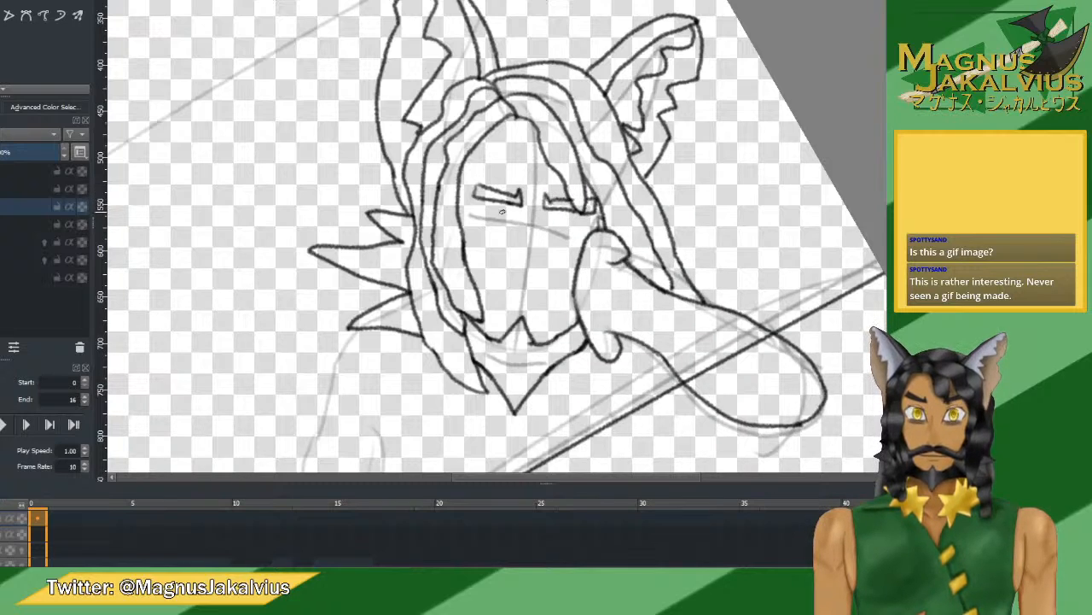
mouse_move(480, 208)
mouse_down()
mouse_move(510, 213)
mouse_move(496, 213)
mouse_up()
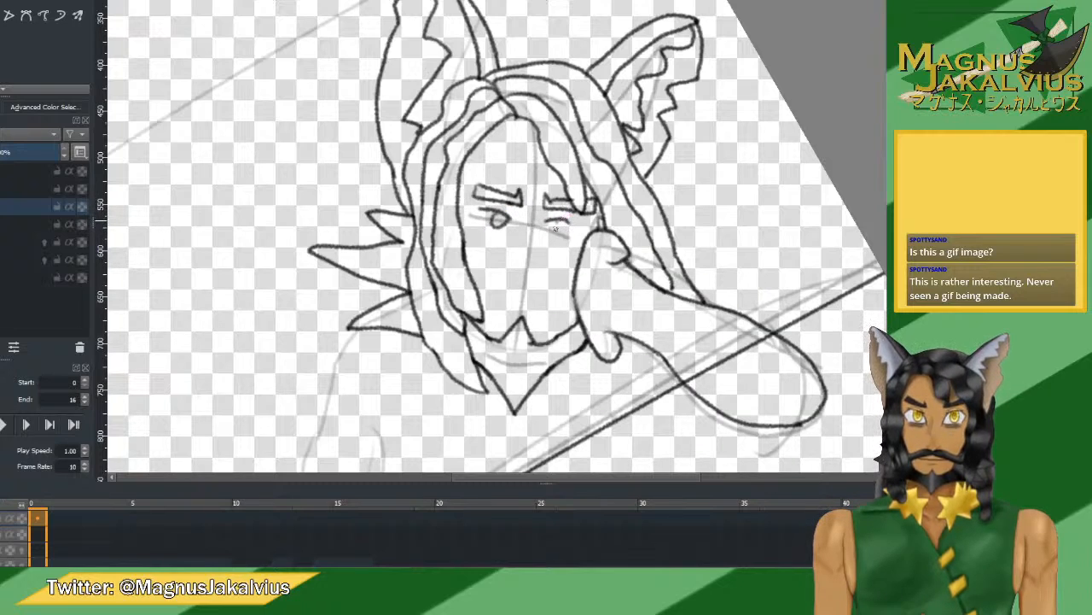
key(ctrl+z)
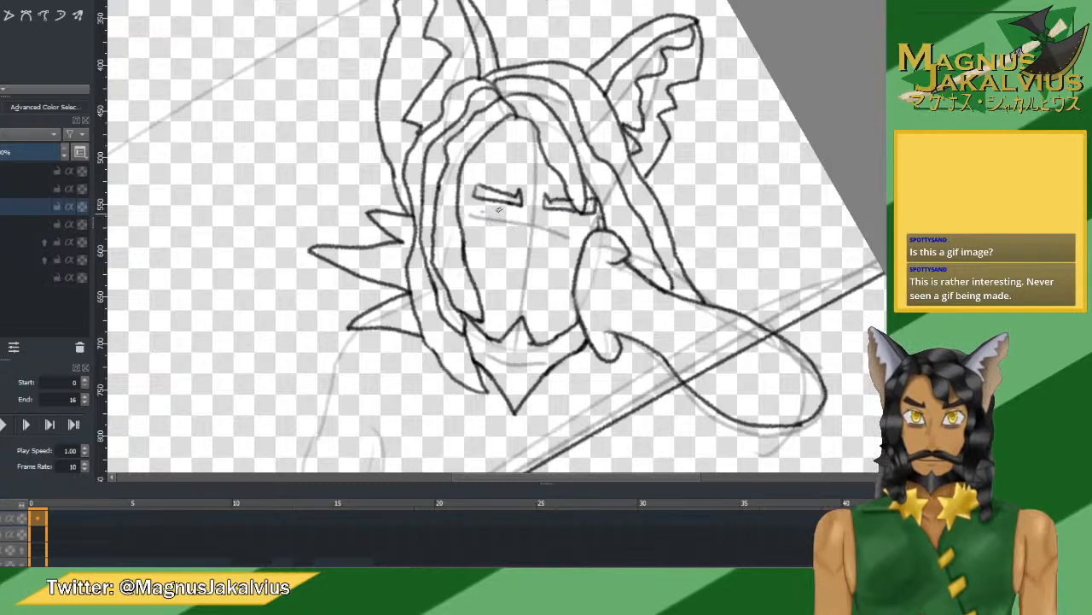
drag(498, 214, 563, 226)
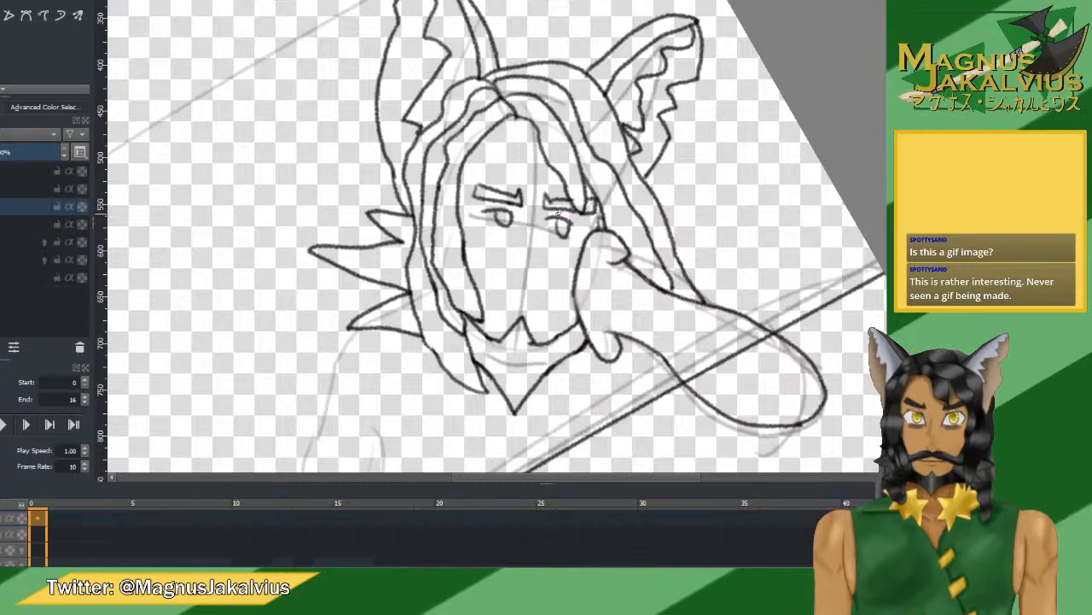
Draw a small nose, a curved moustache across the face, and a short downturned mouth above the chin beard.
drag(522, 257, 543, 253)
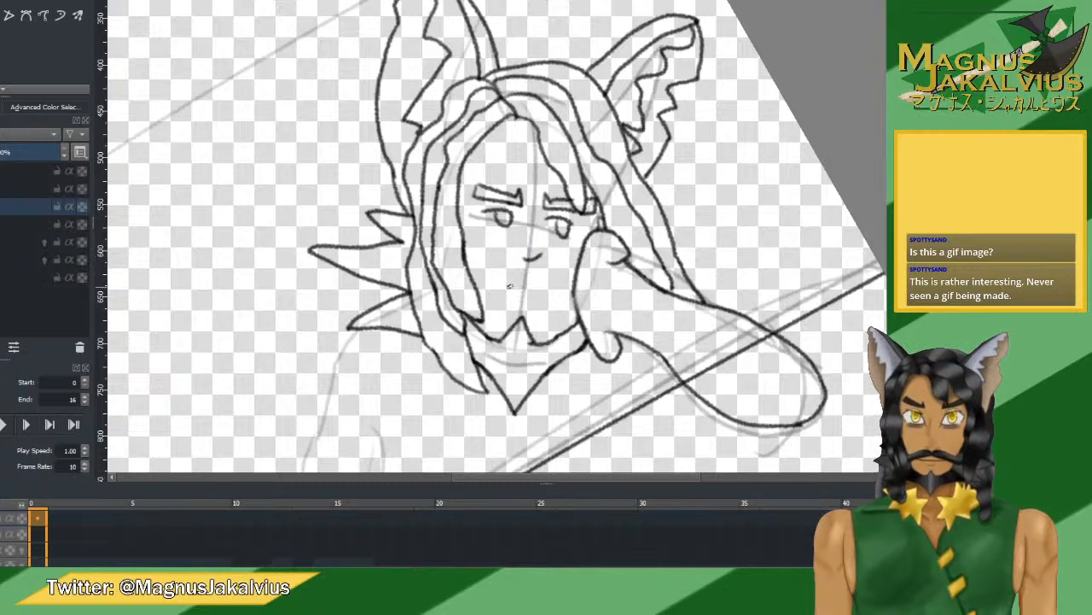
key(ctrl+z)
mouse_move(521, 266)
mouse_down()
mouse_move(543, 255)
mouse_move(468, 267)
mouse_move(567, 274)
mouse_move(577, 278)
mouse_move(555, 289)
mouse_move(572, 286)
mouse_up()
key(ctrl+z)
key(ctrl+z)
key(ctrl+z)
drag(527, 276, 469, 270)
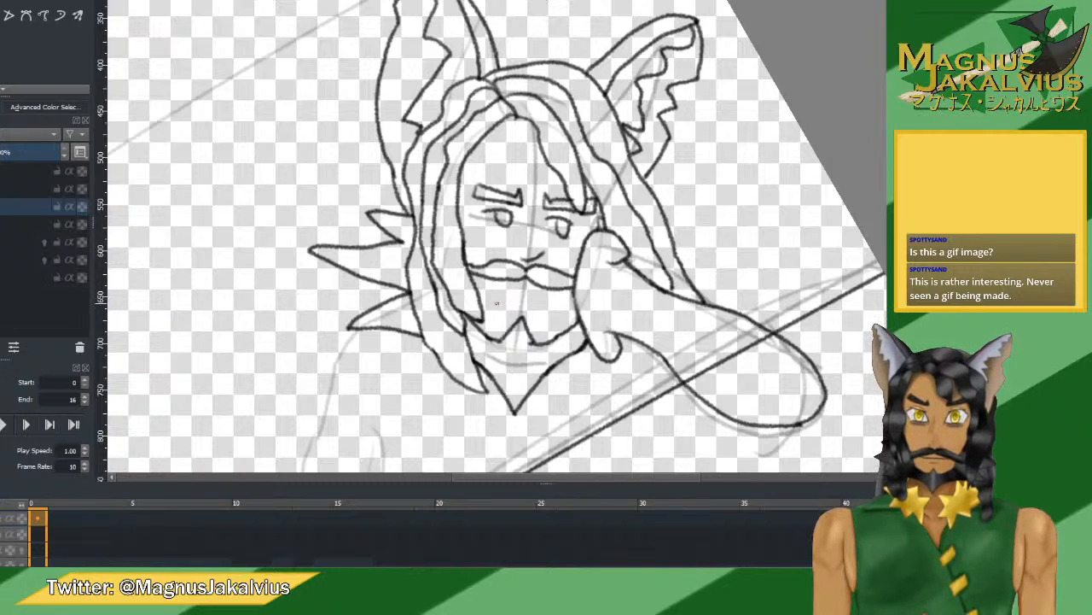
drag(496, 300, 549, 303)
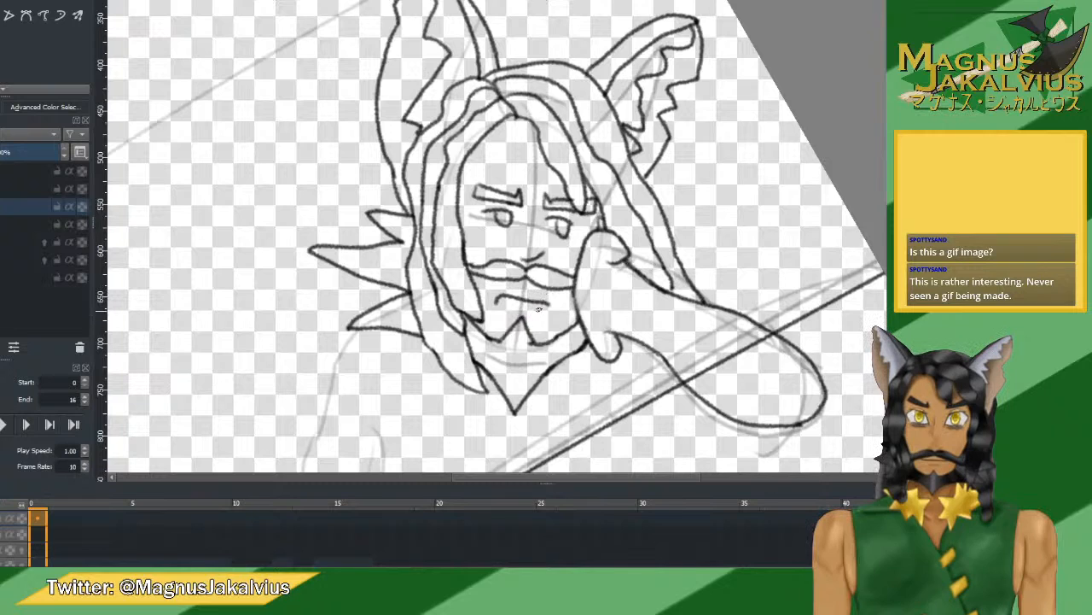
Check the face at its original tilt, then remove the eyes and redraw both with flat upper lids beneath the eyebrows.
key(5)
scroll(524, 255, down, 2)
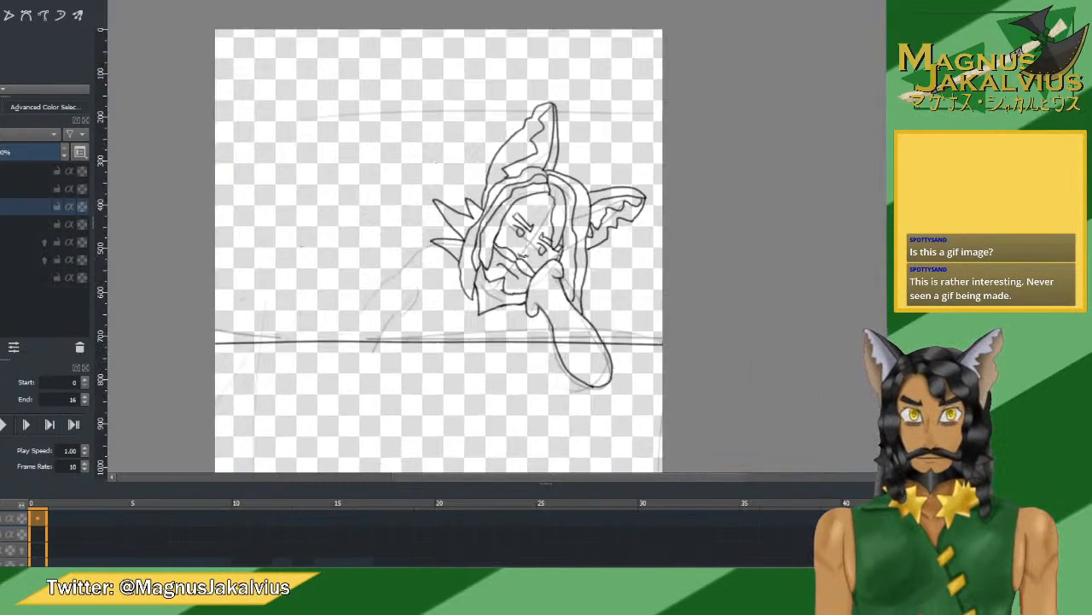
scroll(533, 263, down, 1)
scroll(538, 263, up, 3)
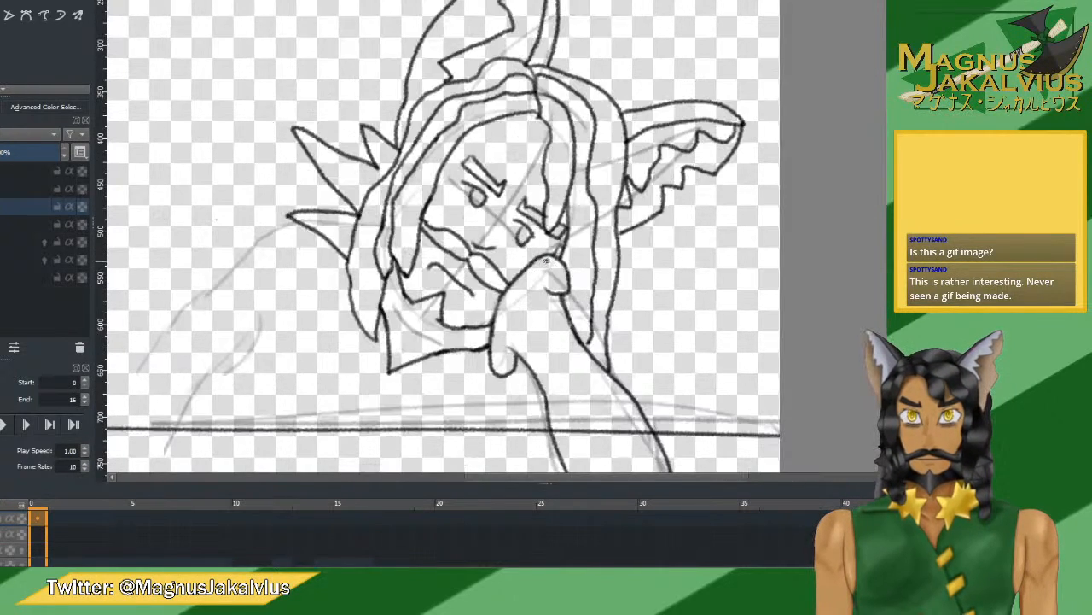
mouse_move(545, 264)
mouse_down()
mouse_move(645, 274)
mouse_move(583, 188)
mouse_up()
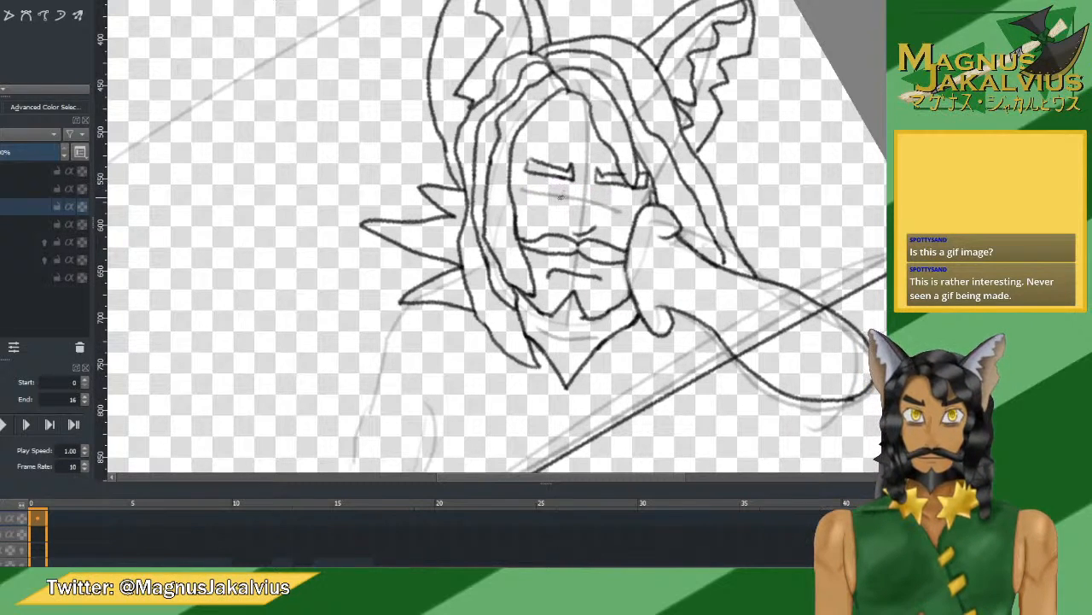
drag(536, 187, 609, 190)
key(ctrl+z)
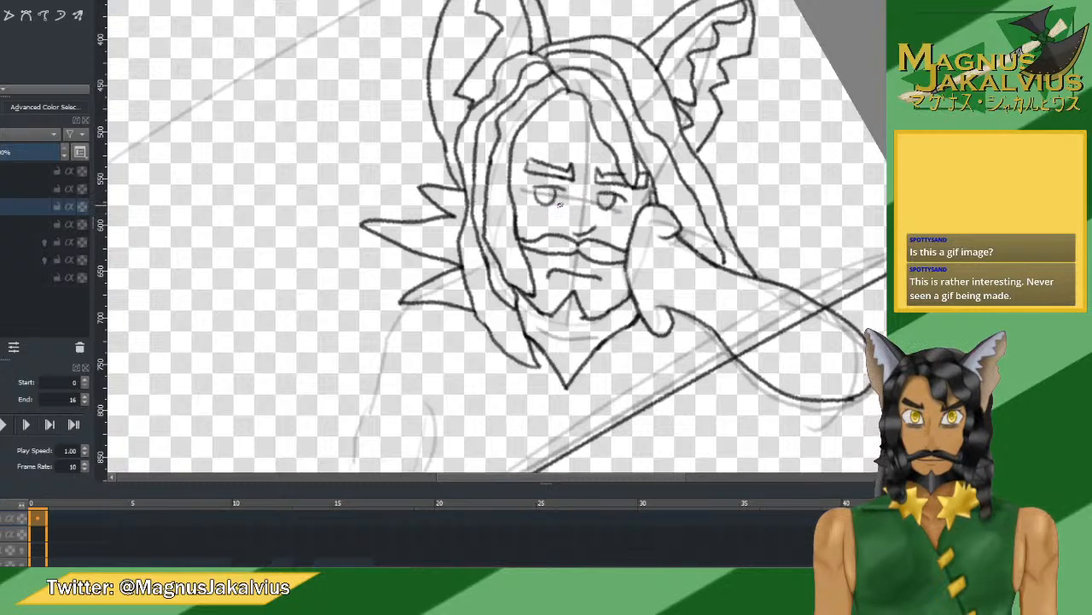
Add a short curved line beneath each eye, and check the drawing unrotated and mirrored.
drag(547, 211, 611, 210)
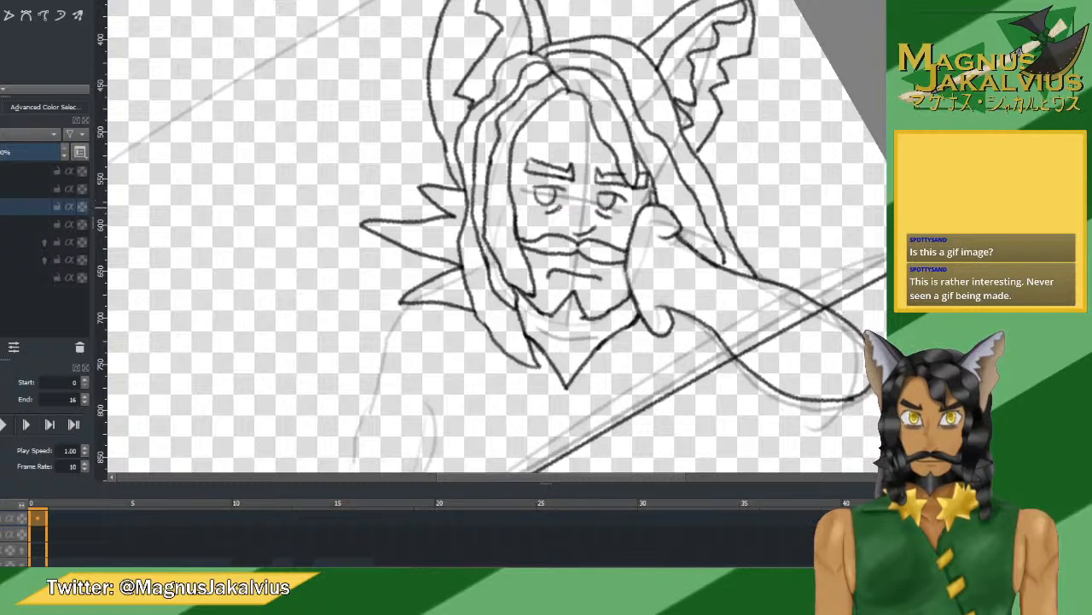
drag(596, 213, 610, 214)
key(ctrl+z)
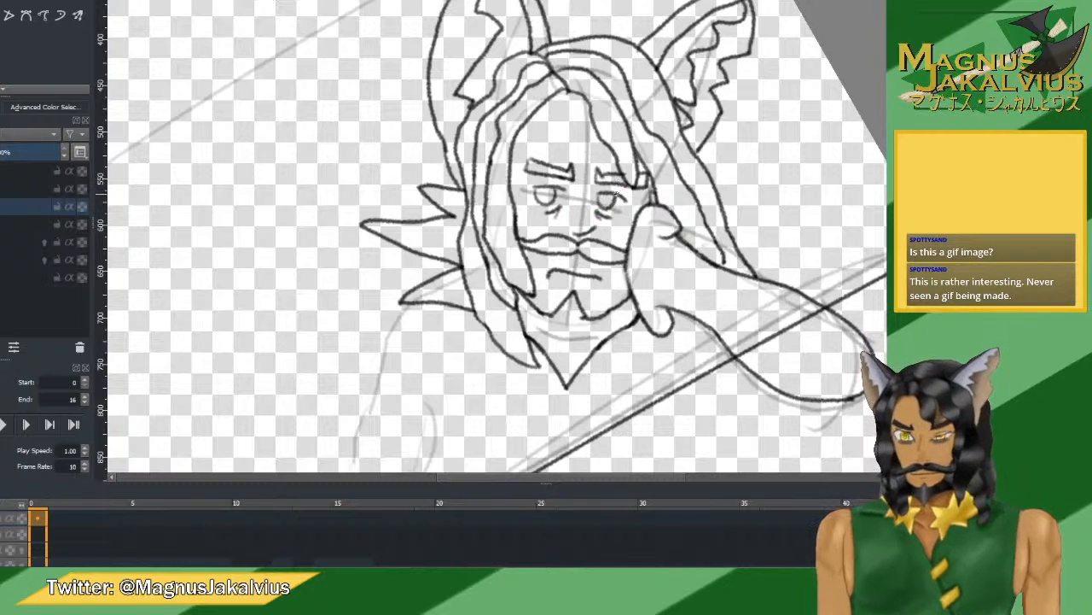
key(5)
scroll(608, 158, down, 4)
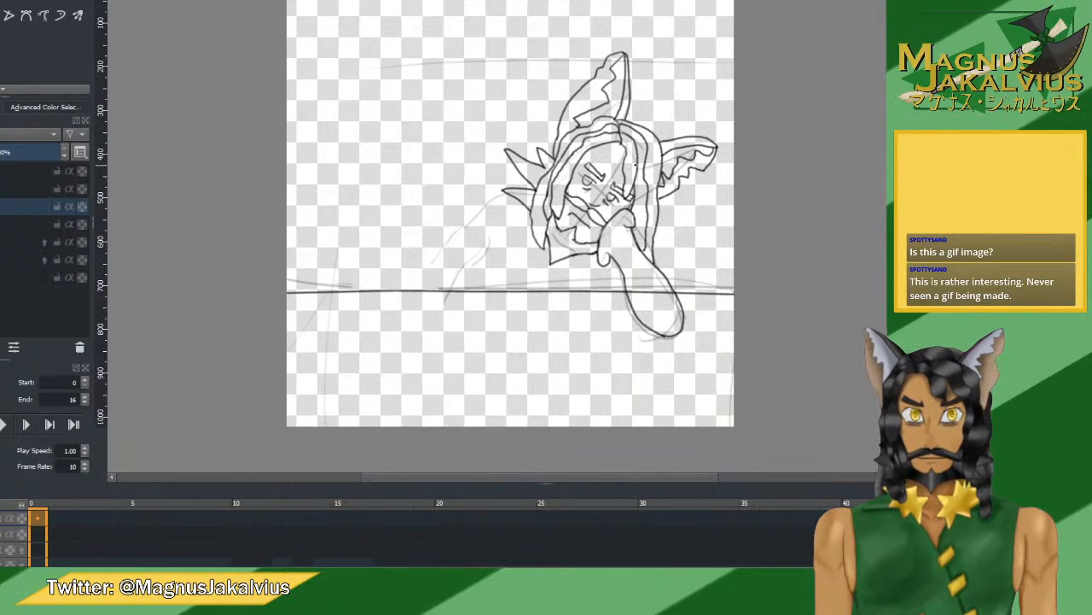
key(m)
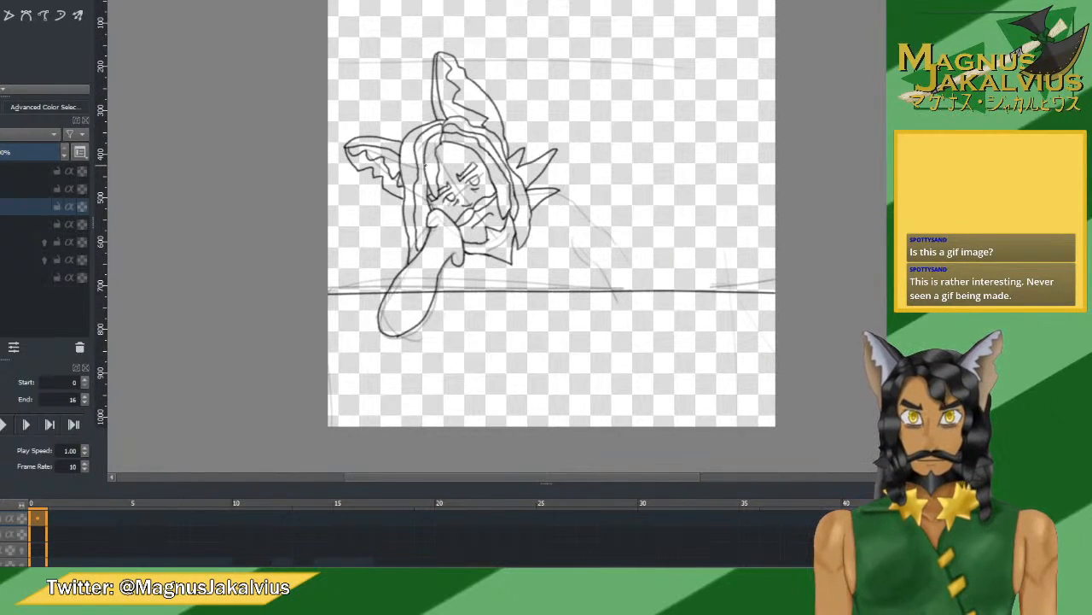
key(m)
Redraw the iris and upper lid of the eye on the collar-spike side.
scroll(603, 115, up, 4)
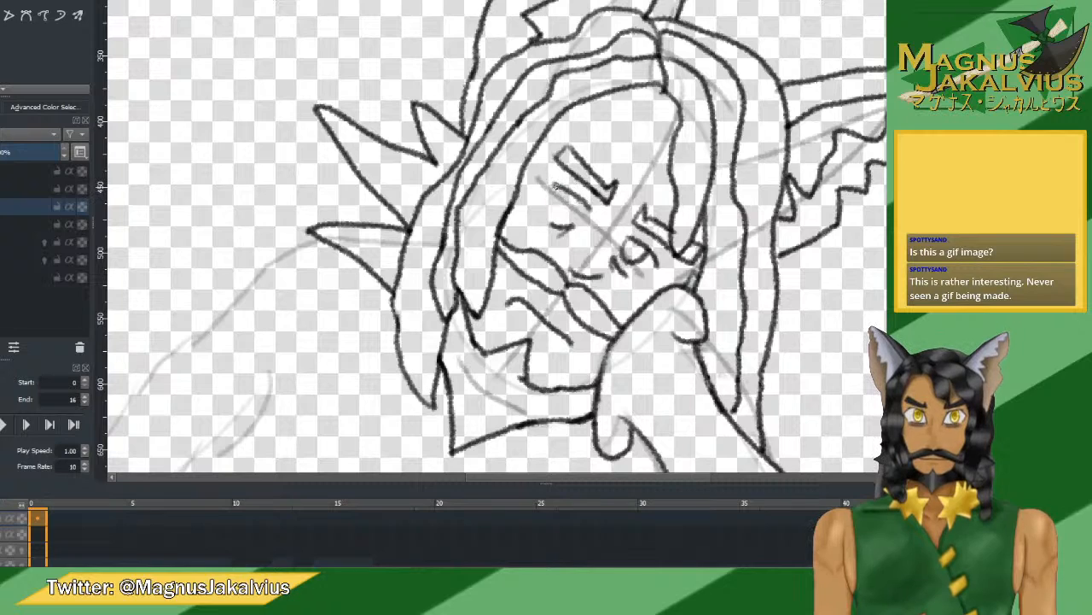
key(ctrl+z)
drag(570, 195, 553, 183)
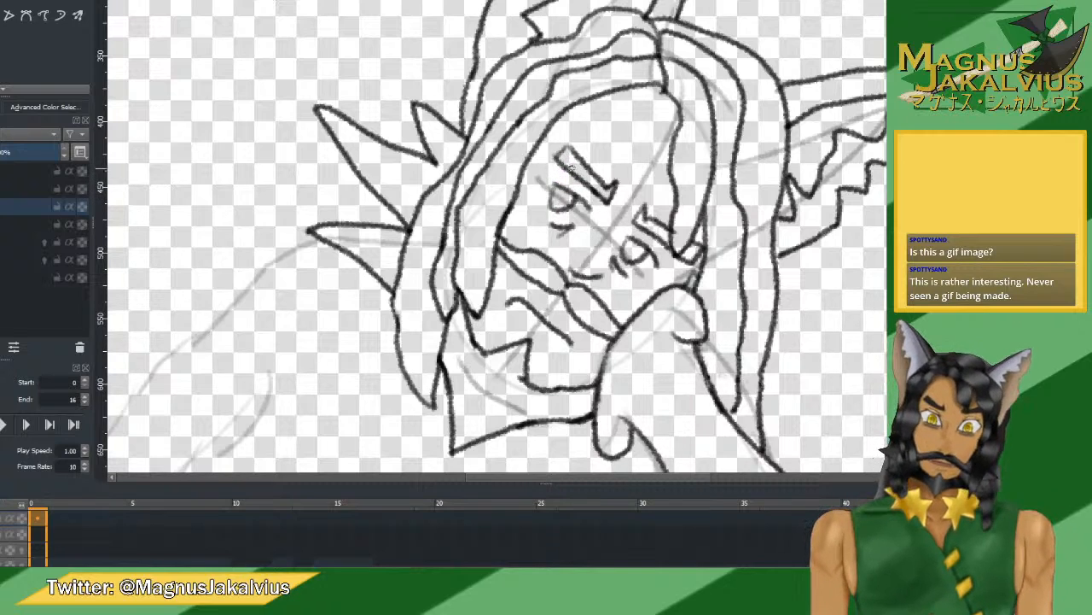
Redraw the iris and outer lid of the eye on the collar-spike side, and curve the other eye's outer lid beneath its corner.
mouse_move(554, 187)
mouse_down()
mouse_move(537, 190)
mouse_move(545, 203)
mouse_up()
key(ctrl+z)
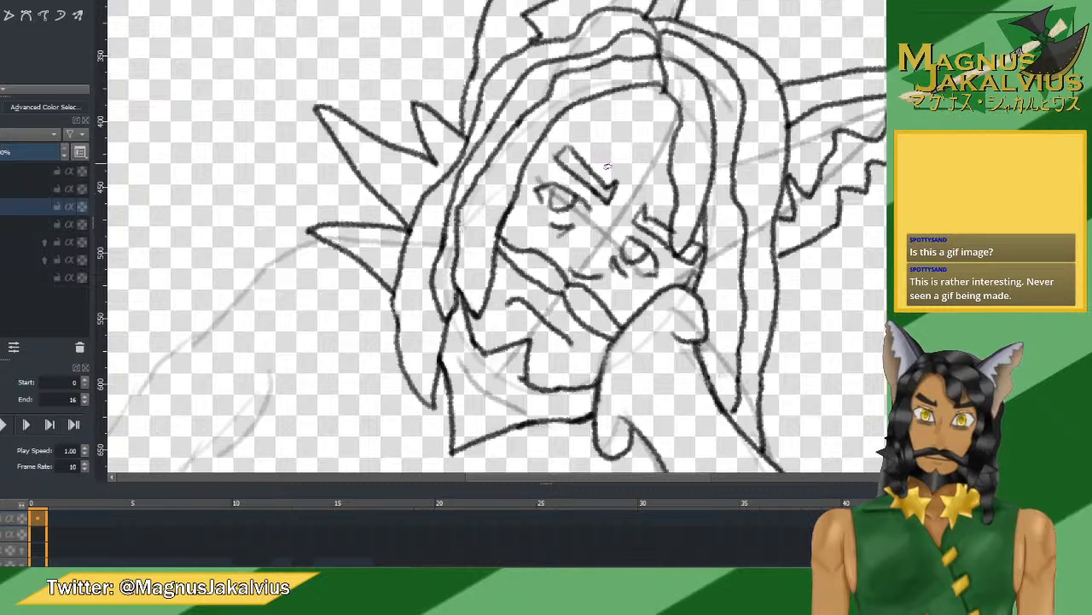
scroll(607, 175, down, 5)
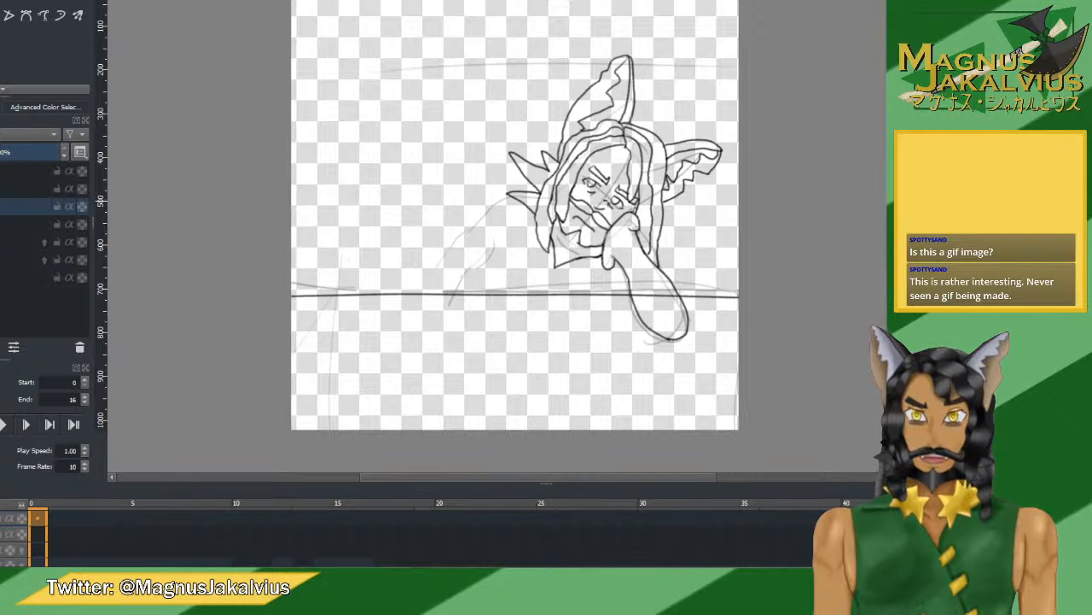
scroll(606, 201, up, 5)
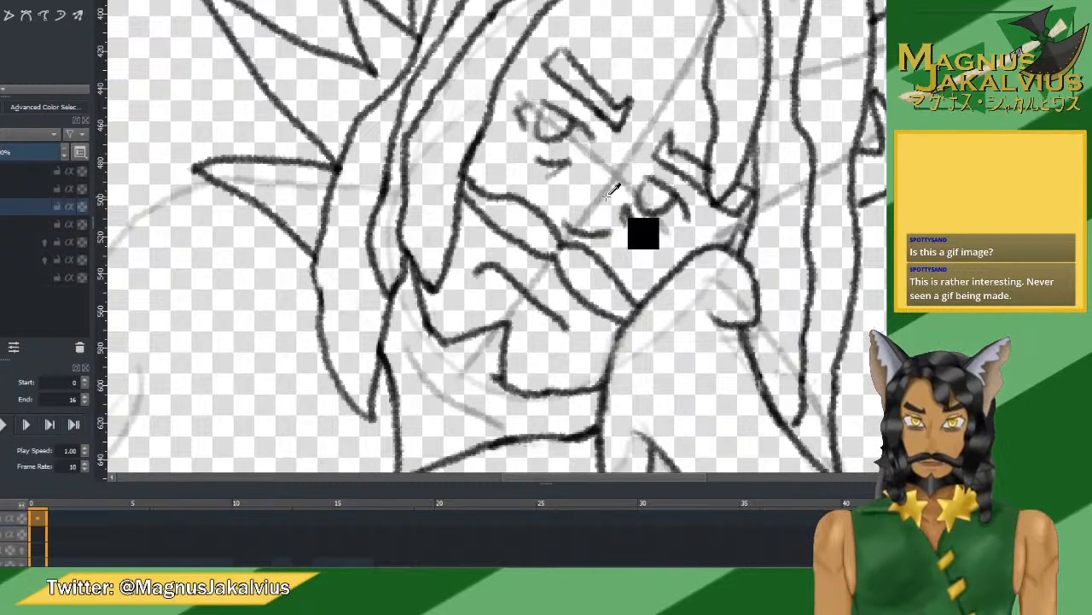
key(ctrl+z)
key(ctrl+z)
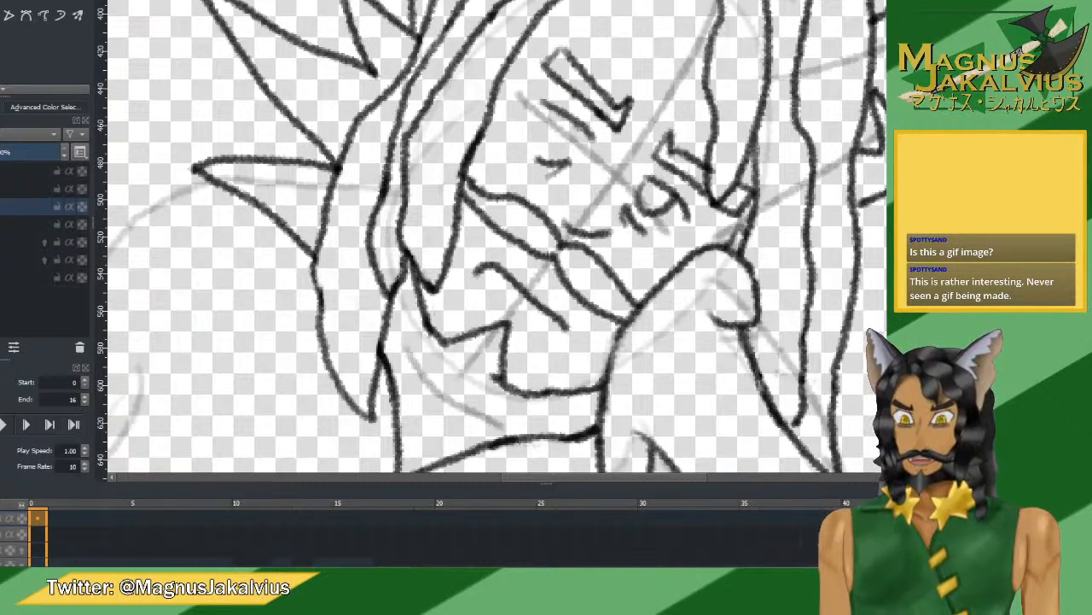
drag(565, 112, 540, 132)
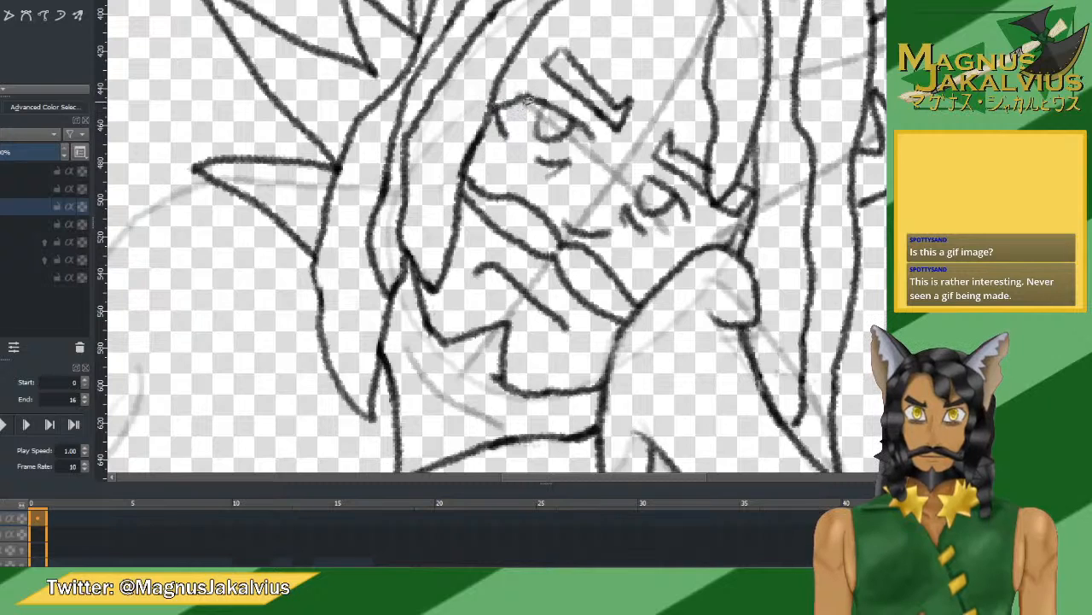
mouse_move(522, 95)
mouse_down()
mouse_move(502, 104)
mouse_move(513, 137)
mouse_up()
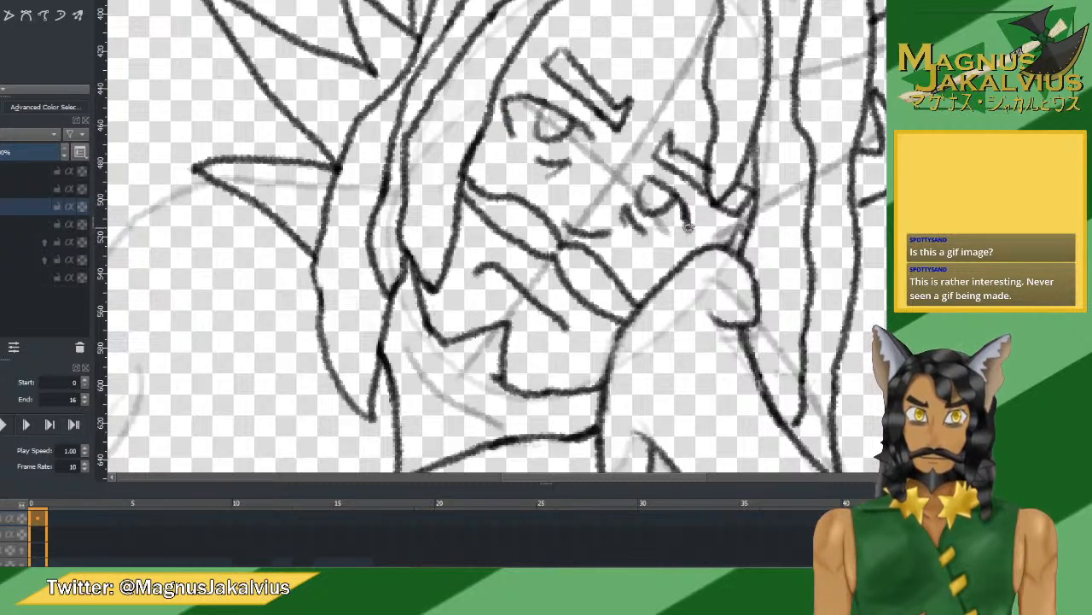
mouse_move(689, 222)
mouse_down()
mouse_move(683, 247)
mouse_move(654, 244)
mouse_up()
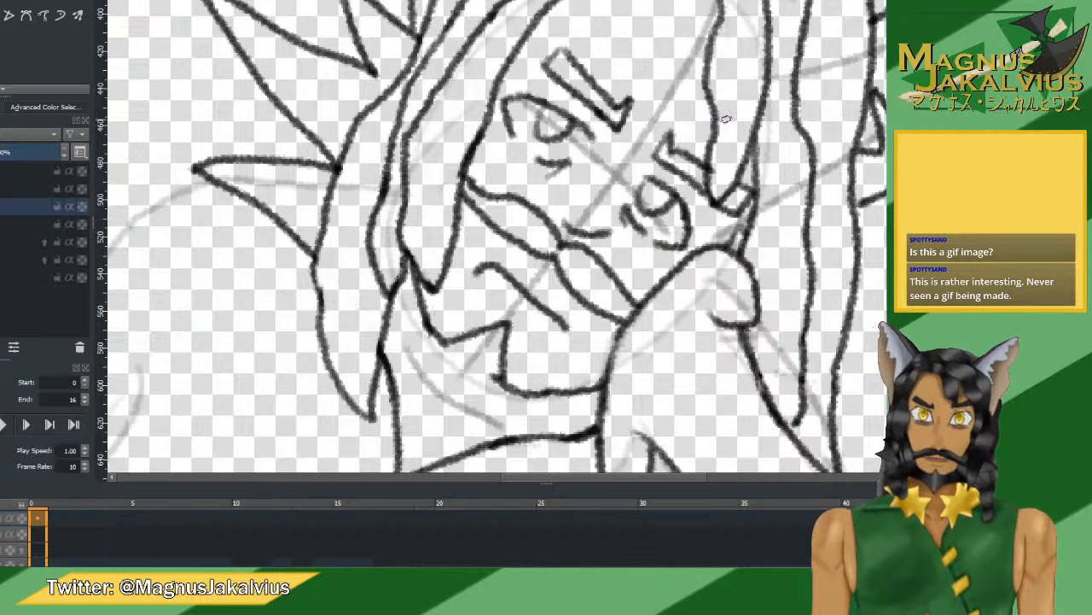
Add a second short line beneath the eye on the collar-spike side and check the whole face.
scroll(726, 115, down, 8)
drag(619, 179, 584, 219)
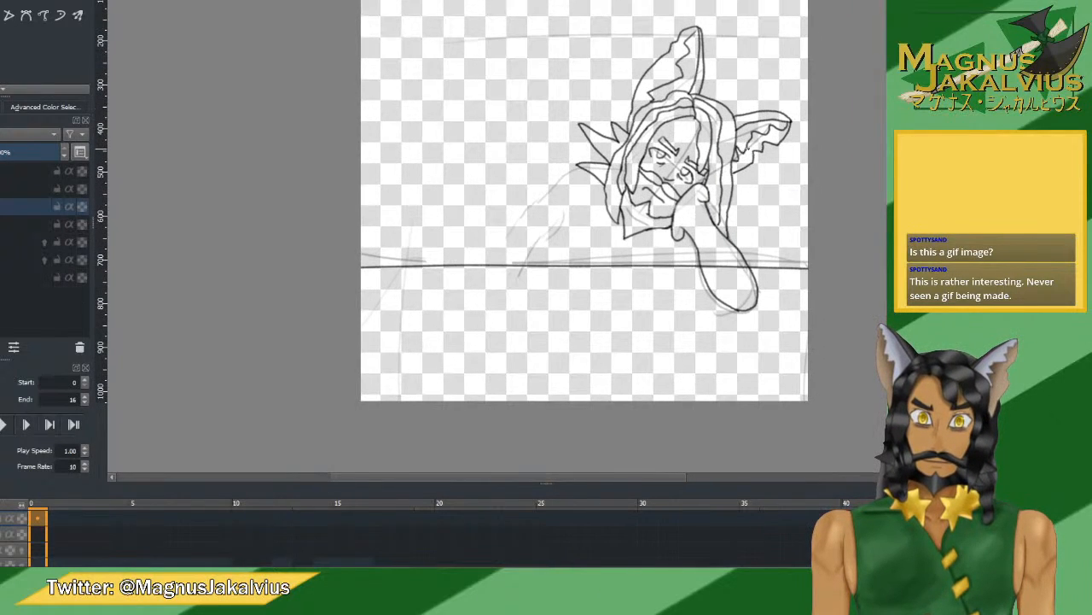
scroll(744, 143, up, 5)
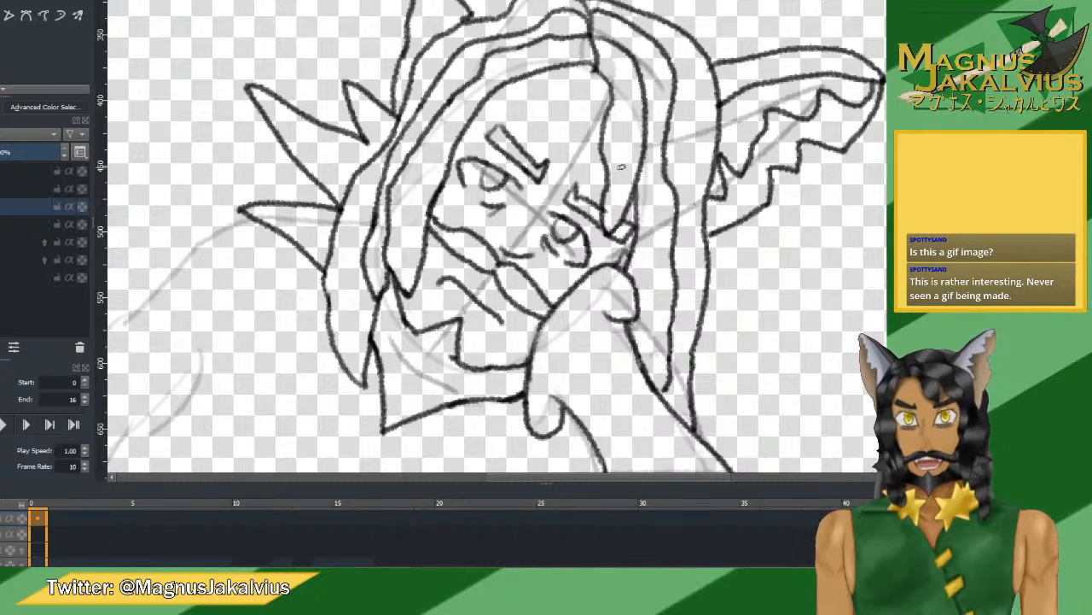
scroll(621, 167, down, 5)
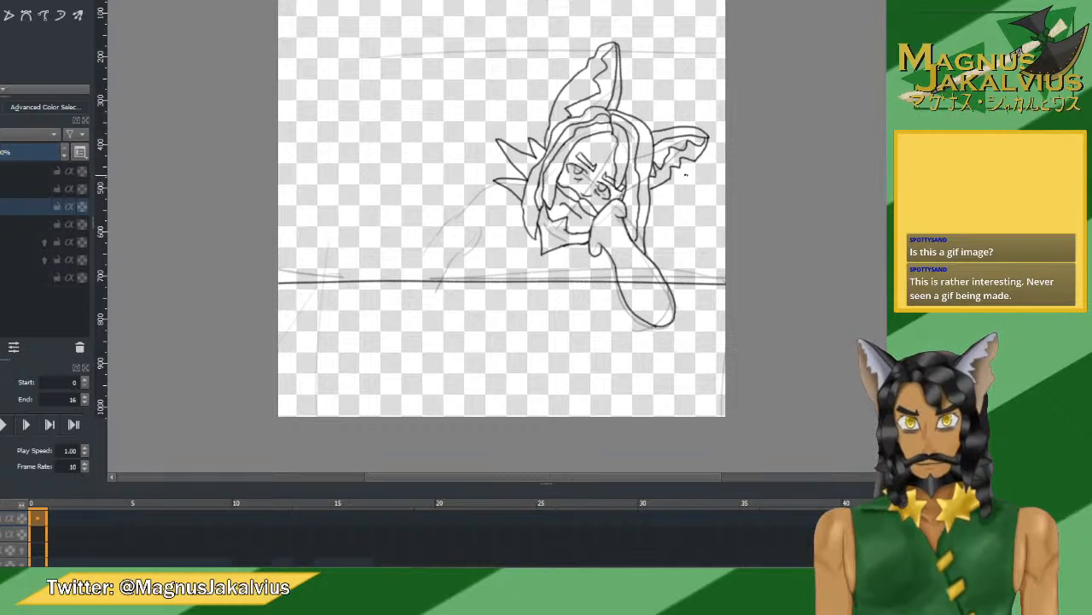
scroll(626, 157, up, 5)
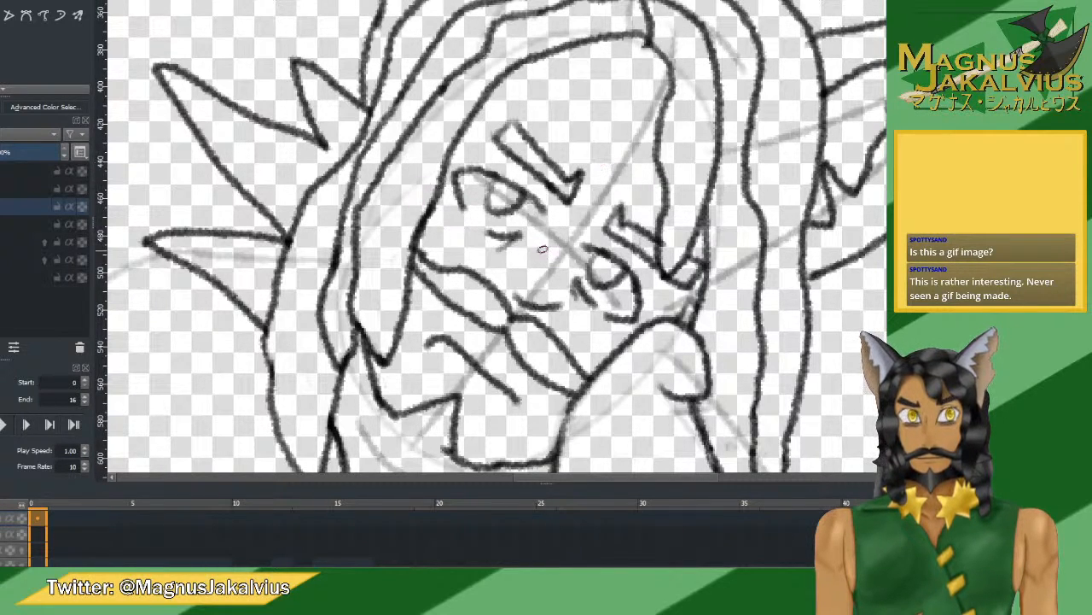
mouse_move(483, 222)
mouse_down()
mouse_move(509, 227)
mouse_move(525, 210)
mouse_up()
key(ctrl+z)
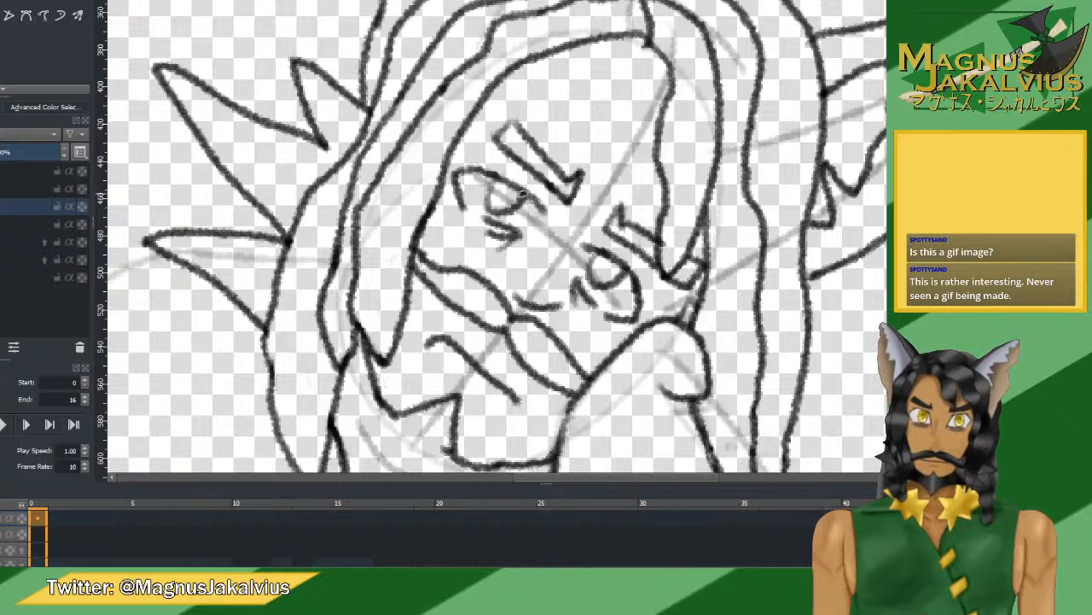
scroll(509, 172, down, 3)
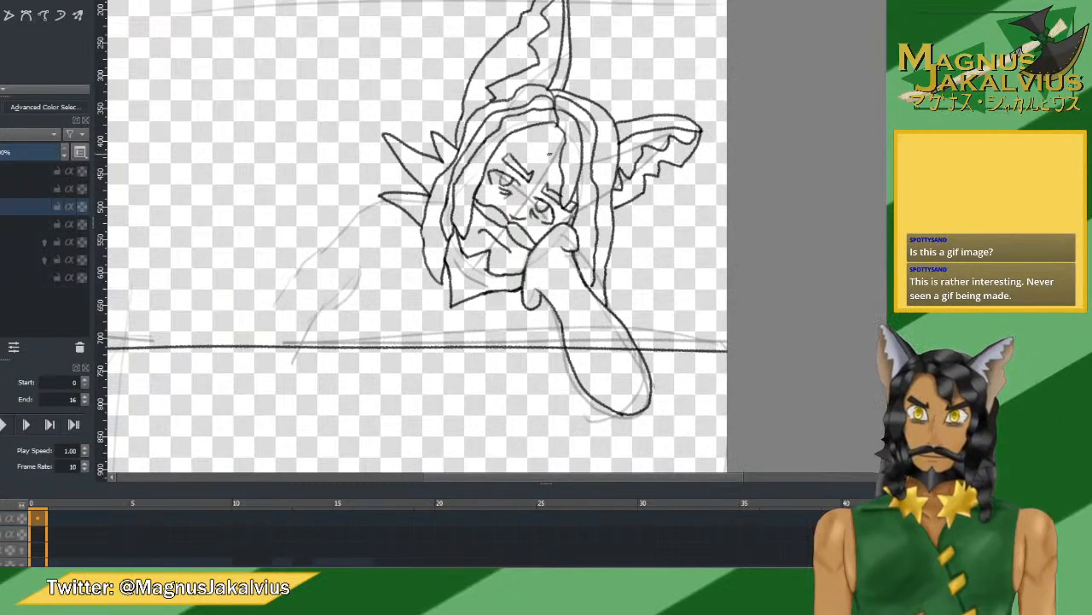
scroll(508, 183, up, 3)
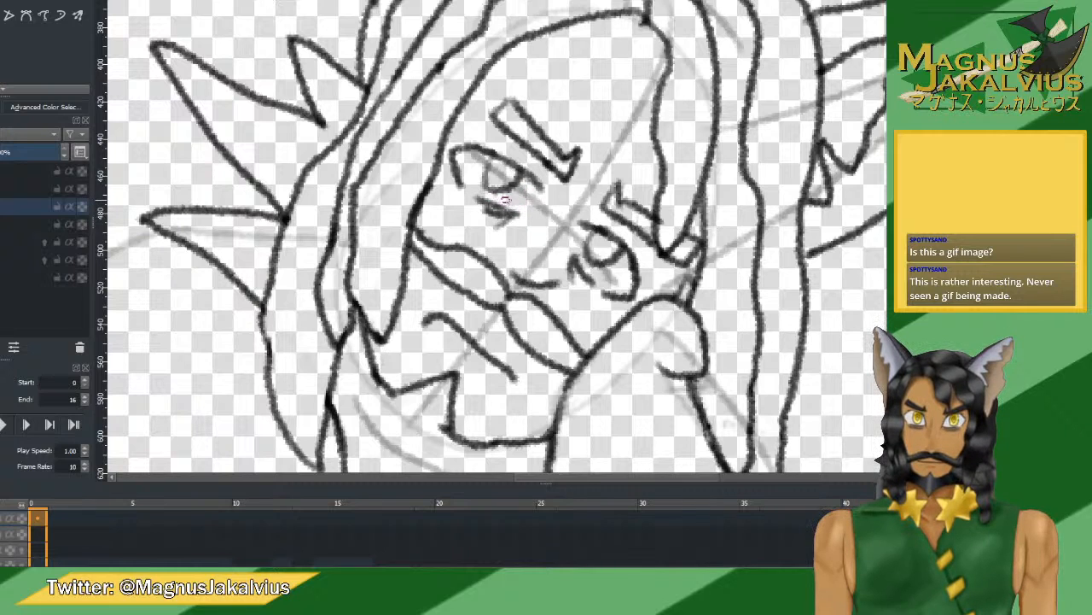
scroll(539, 185, down, 5)
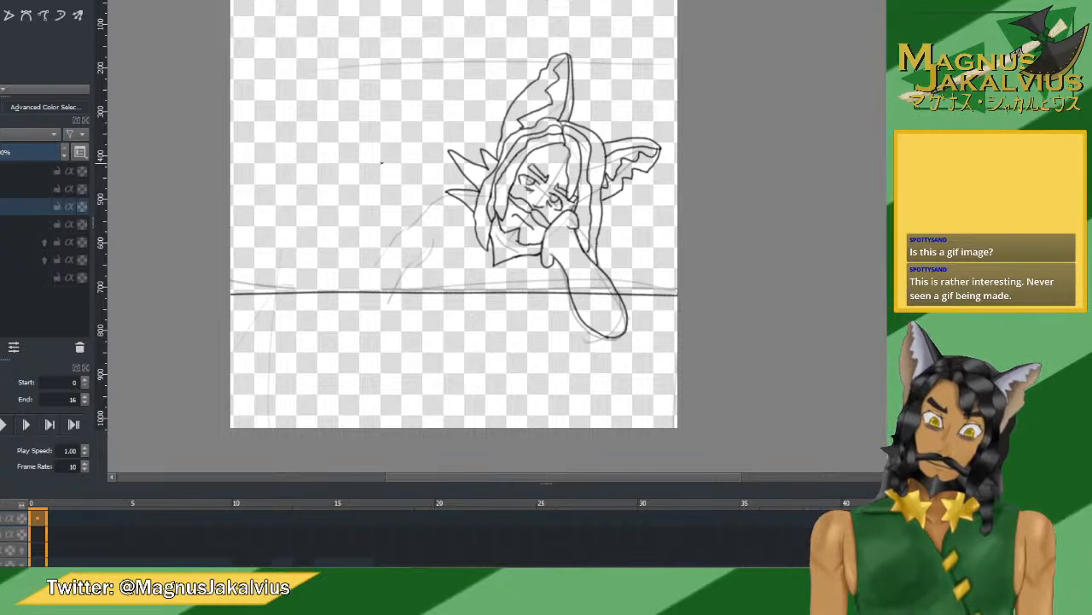
Move the nose, moustache and mouth together slightly lower on the face, and check the drawing unrotated and mirrored.
scroll(556, 228, up, 2)
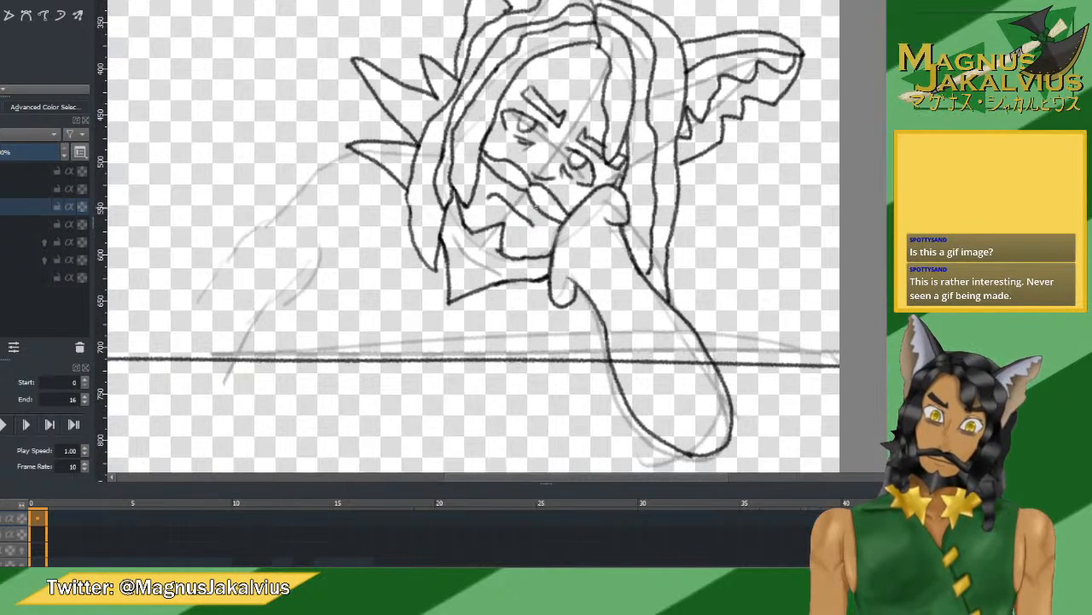
key(4)
key(4)
key(4)
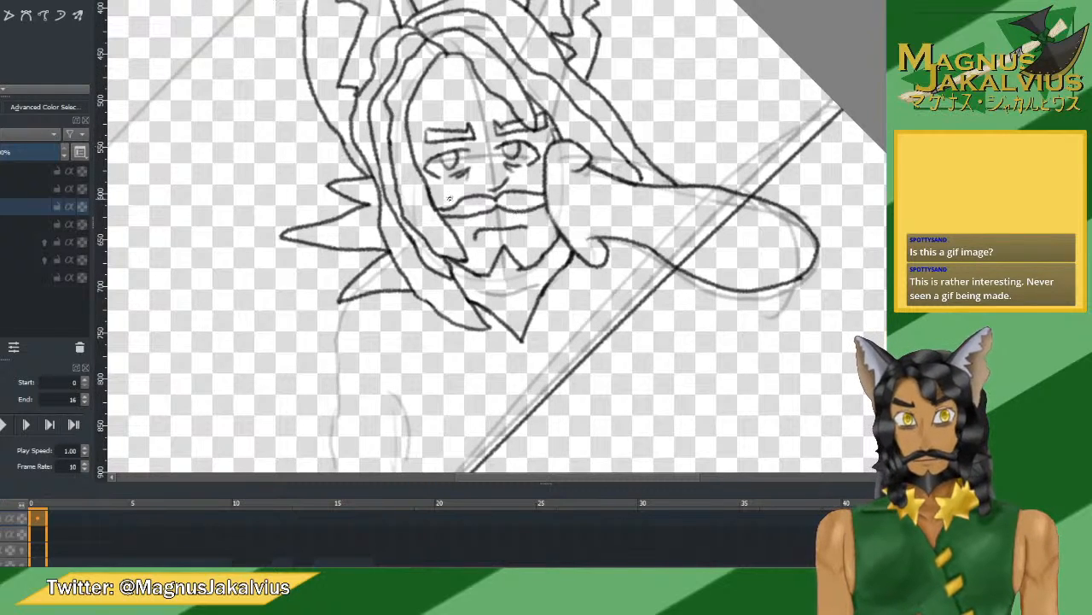
scroll(42, 52, down, 1)
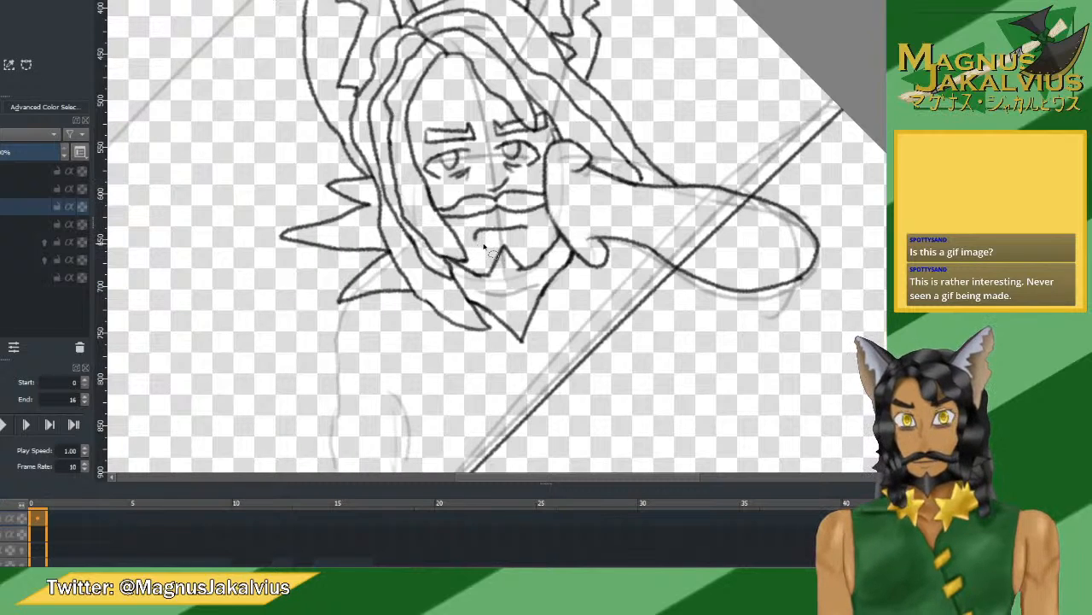
mouse_move(453, 224)
mouse_down()
mouse_move(442, 203)
mouse_move(505, 178)
mouse_move(529, 179)
mouse_move(557, 218)
mouse_move(534, 250)
mouse_move(491, 257)
mouse_move(457, 240)
mouse_up()
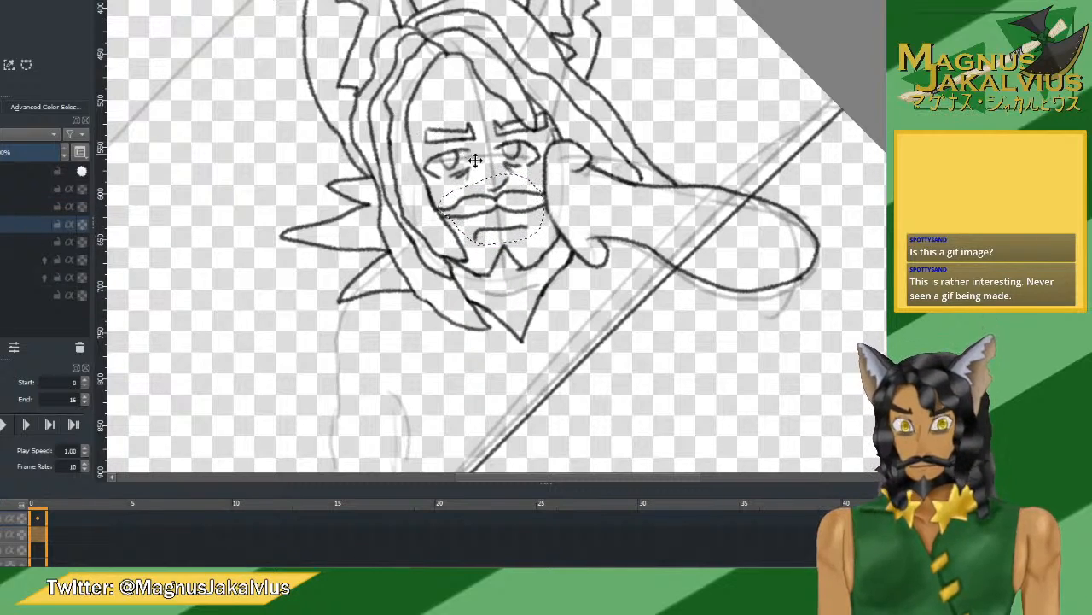
key(ctrl+t)
drag(484, 195, 488, 202)
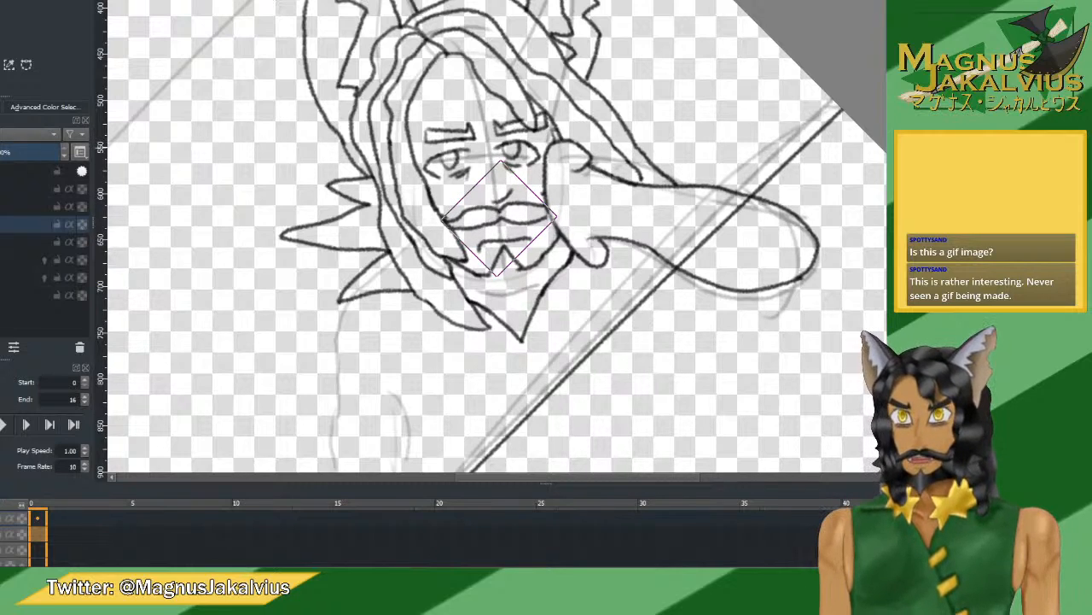
key(Return)
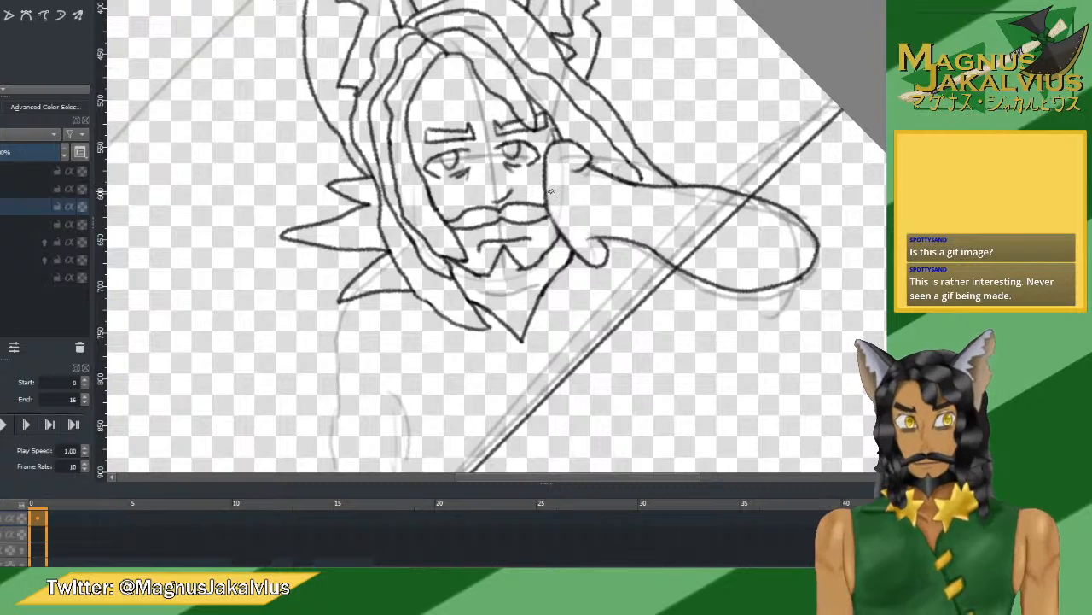
scroll(559, 190, down, 3)
key(5)
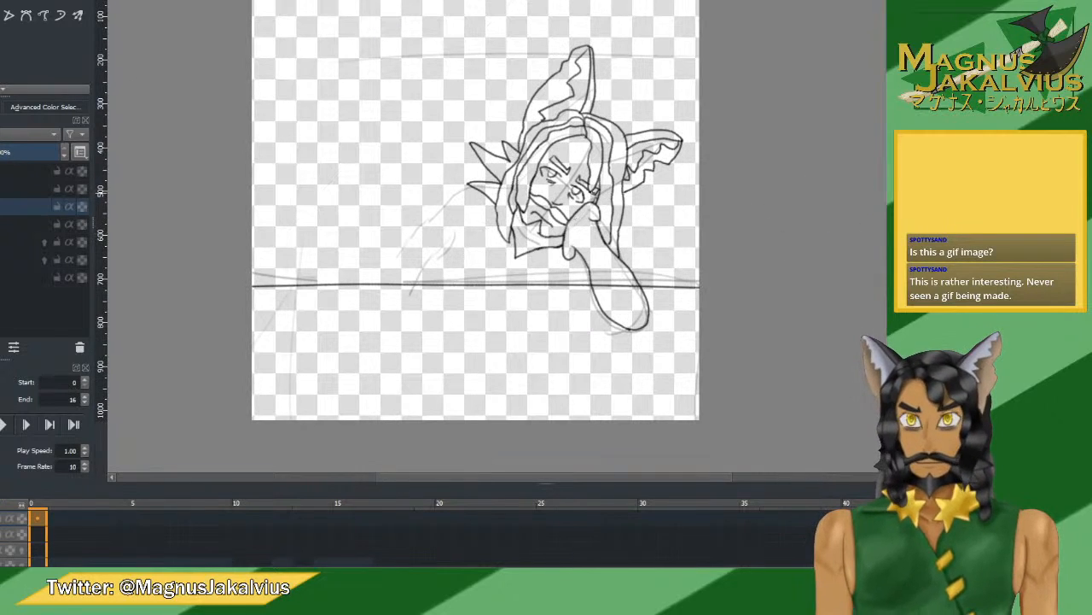
key(m)
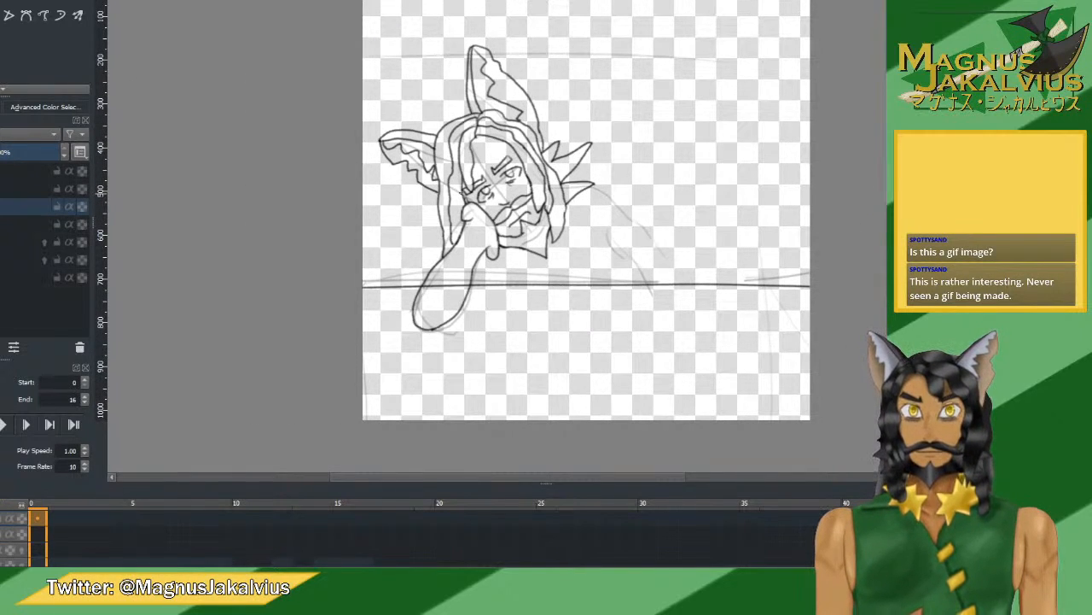
key(m)
Draw the shoulder line from the lowest collar spike down the outer upper arm, and add the arm's short inner contour.
drag(542, 201, 585, 205)
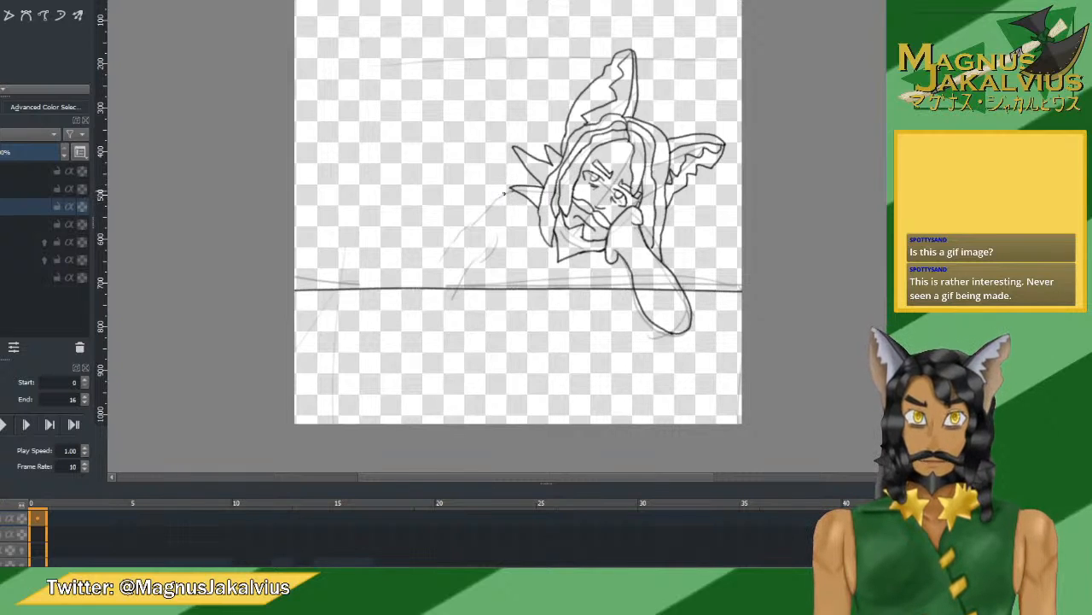
drag(515, 189, 475, 221)
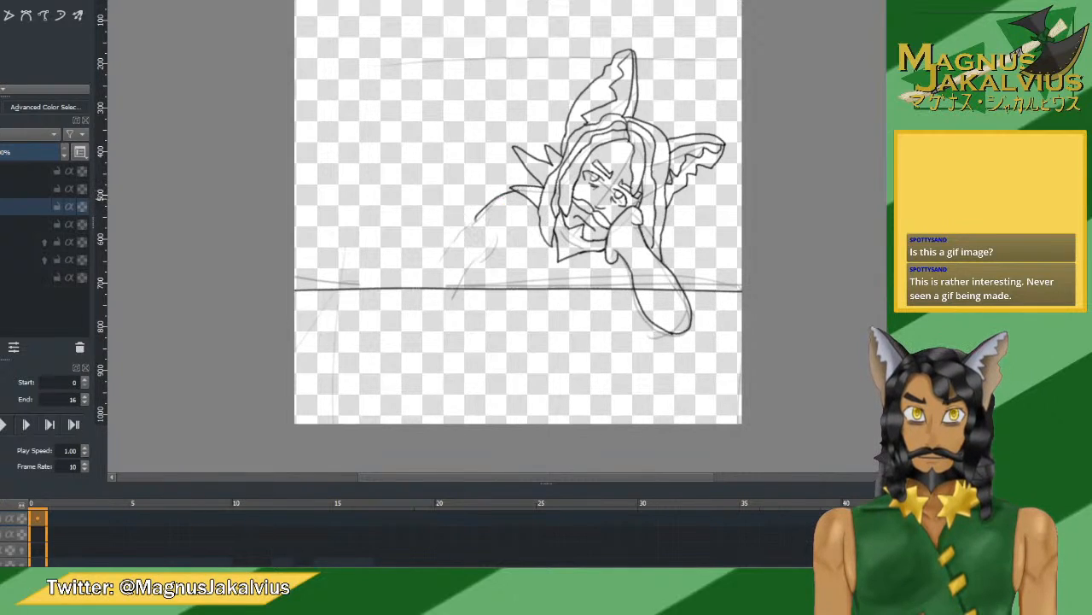
key(ctrl+z)
drag(514, 188, 437, 256)
key(ctrl+z)
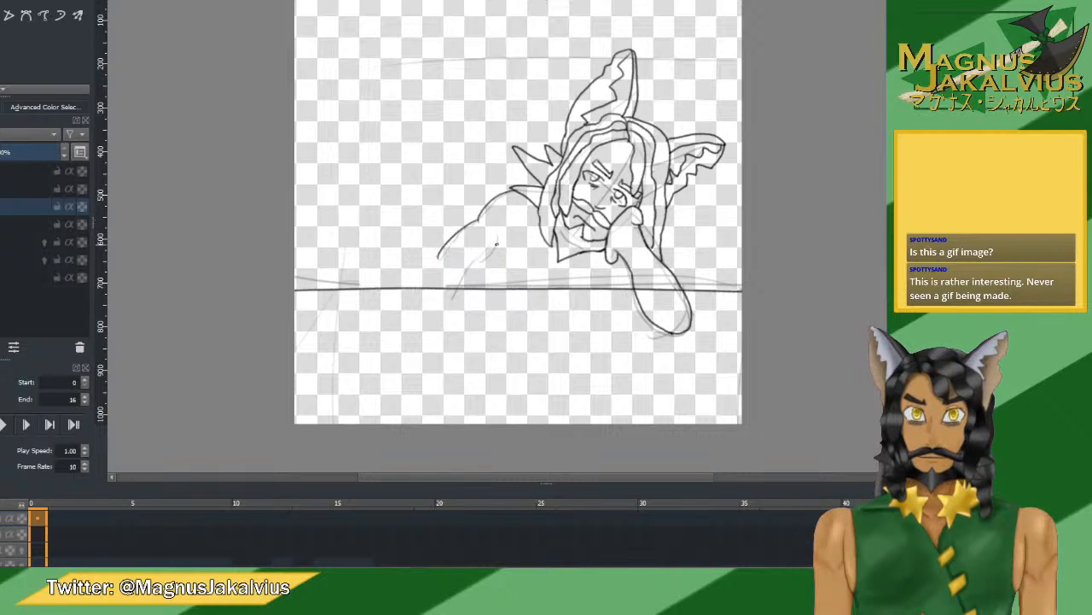
drag(498, 242, 475, 285)
key(ctrl+z)
drag(498, 241, 475, 274)
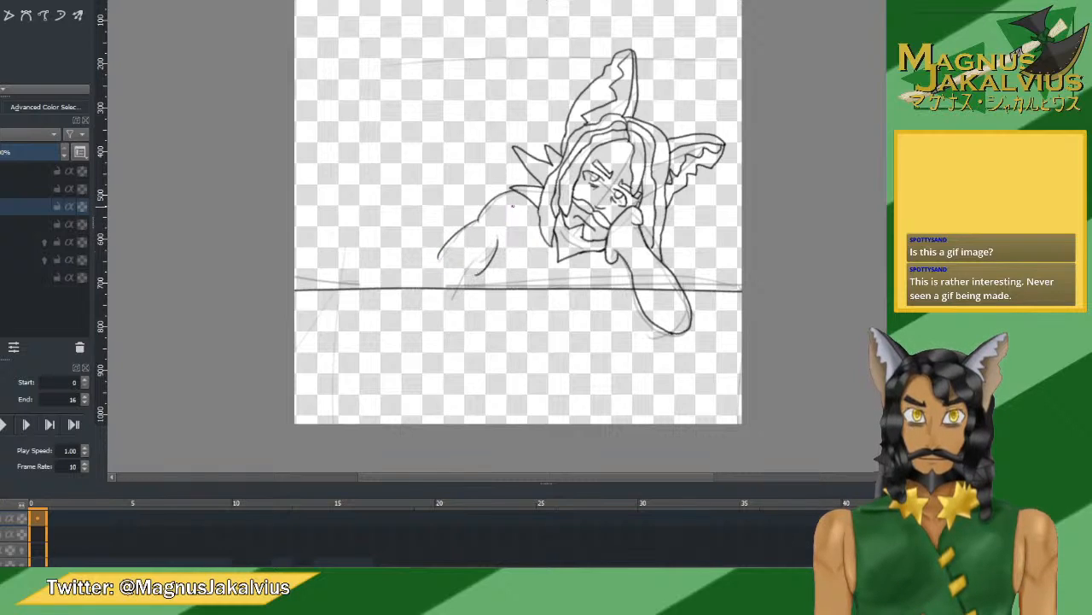
Draw the side of the torso from the collar spike past the inner arm down to the table line.
drag(516, 193, 494, 277)
key(ctrl+z)
mouse_move(512, 193)
mouse_down()
mouse_move(504, 261)
mouse_move(479, 296)
mouse_up()
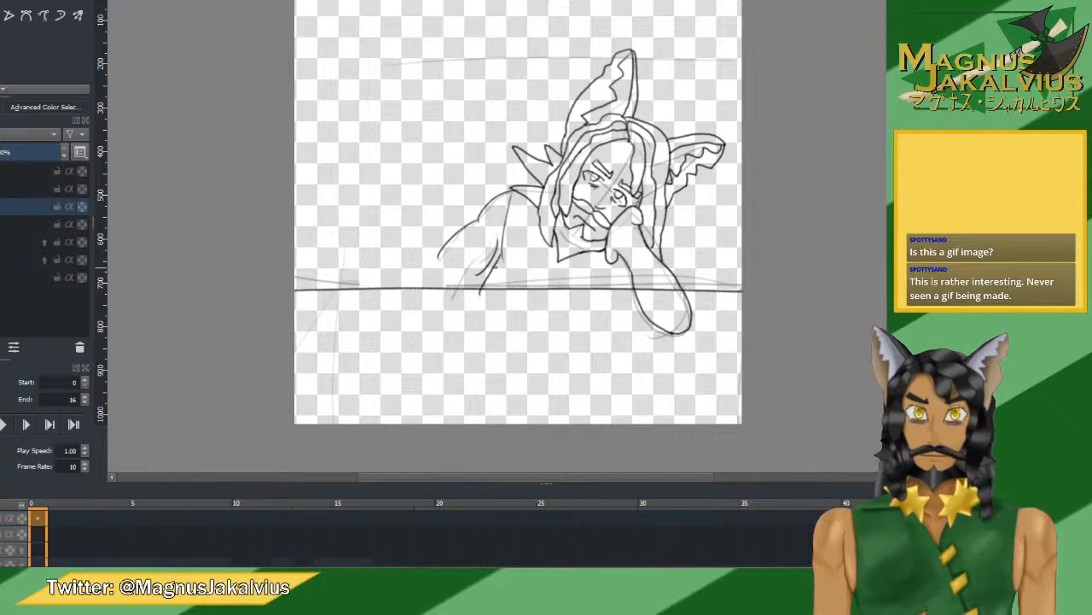
key(ctrl+z)
drag(504, 253, 473, 315)
key(ctrl+z)
key(ctrl+z)
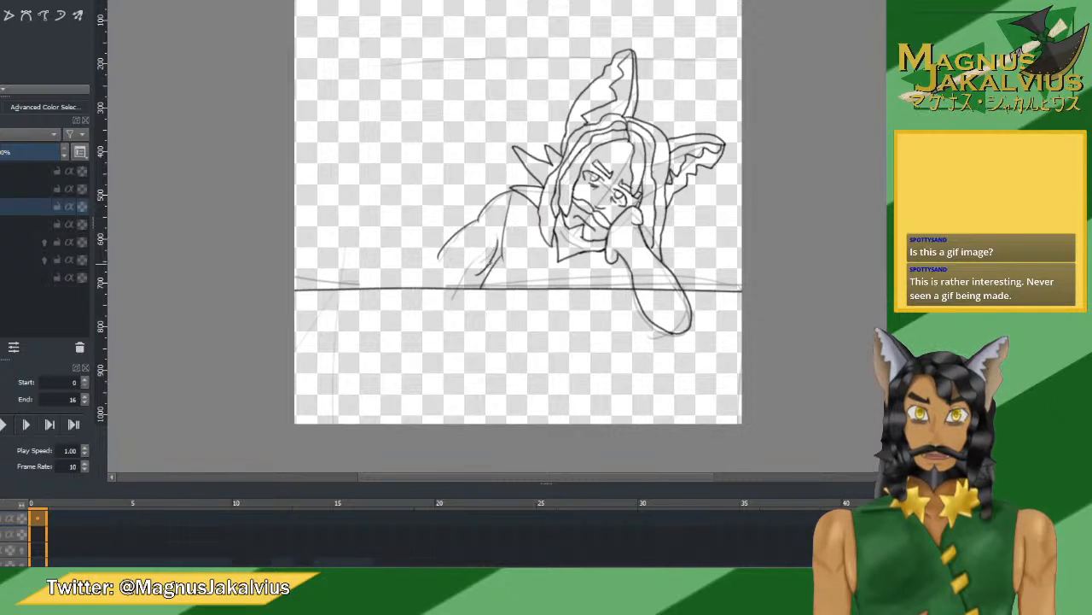
drag(488, 263, 500, 253)
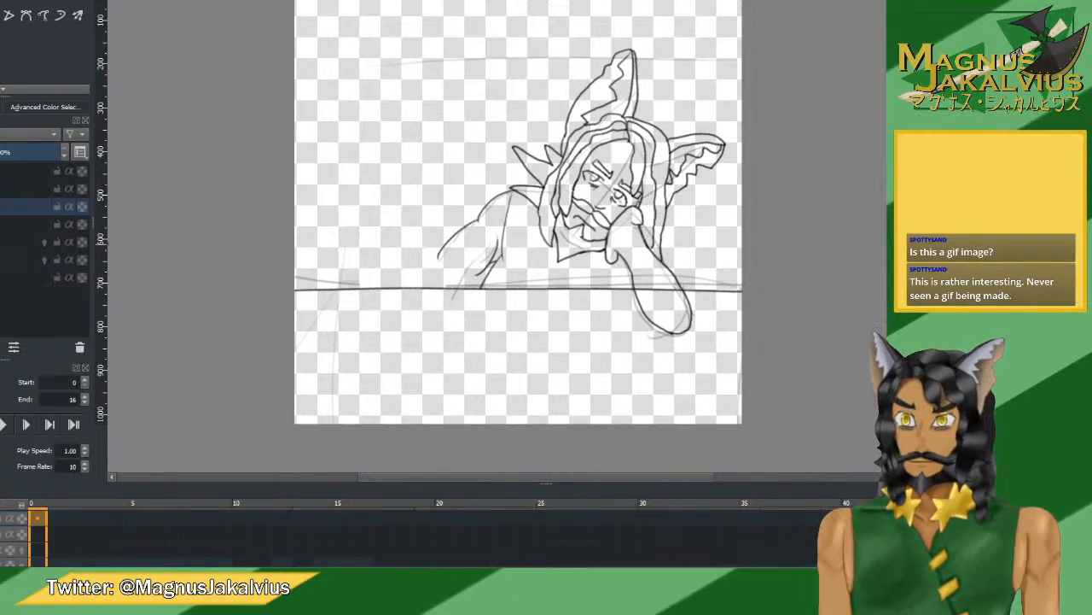
Check the arm against the hidden raised-arm sketch layer and extend the outer upper-arm line down to the table line.
click(1, 277)
click(0, 277)
click(1, 260)
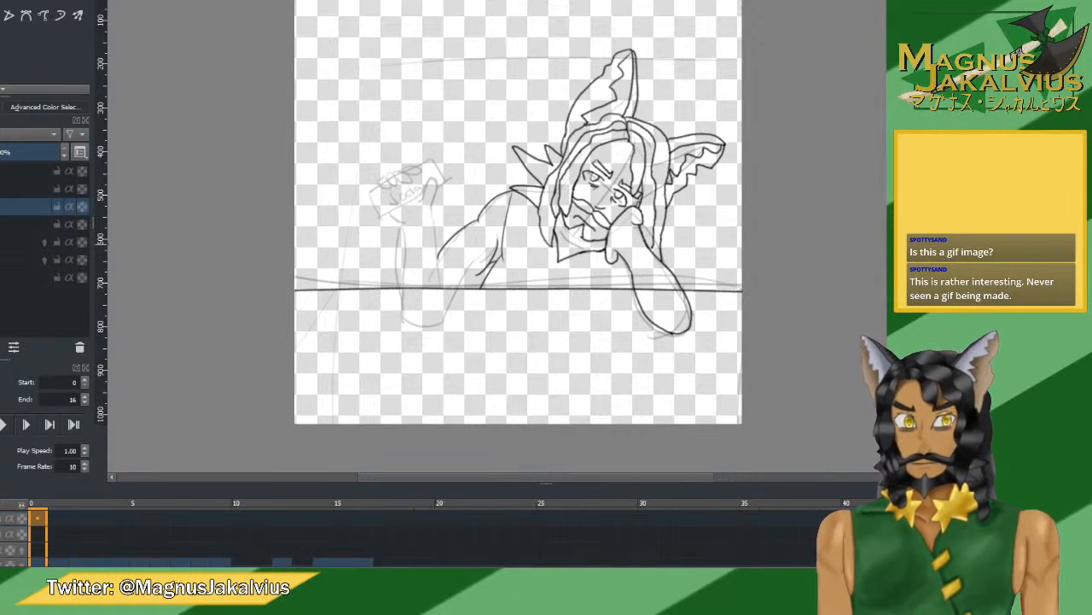
click(1, 243)
click(1, 243)
click(1, 243)
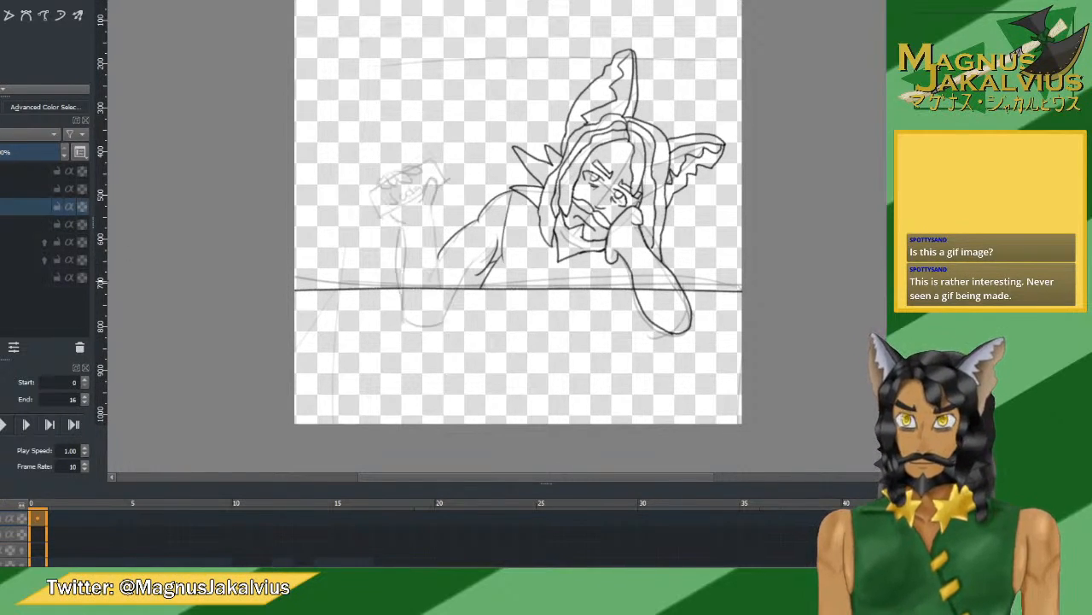
click(1, 243)
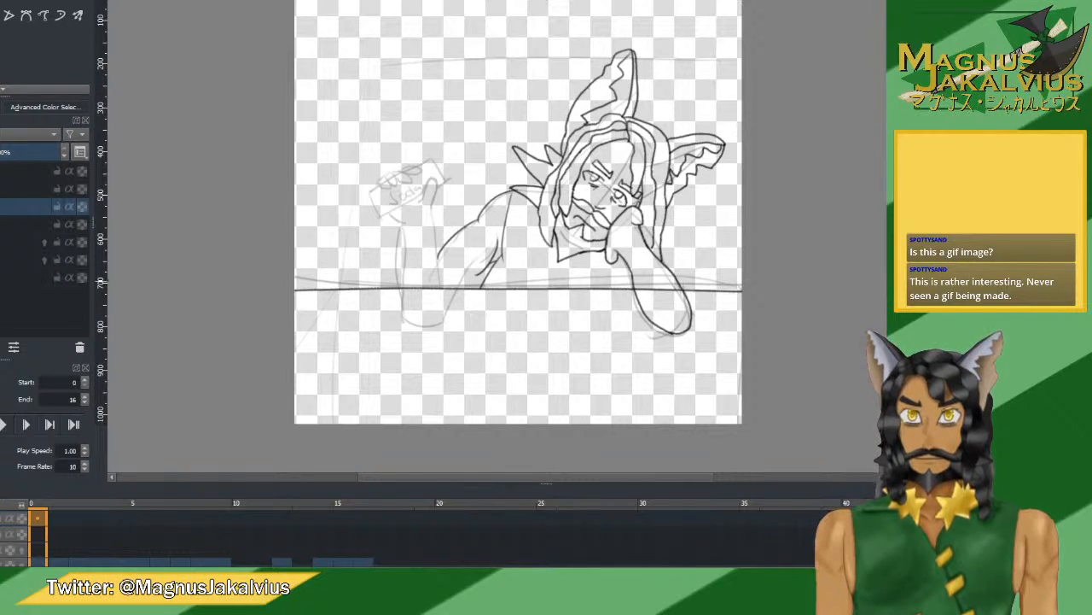
click(1, 244)
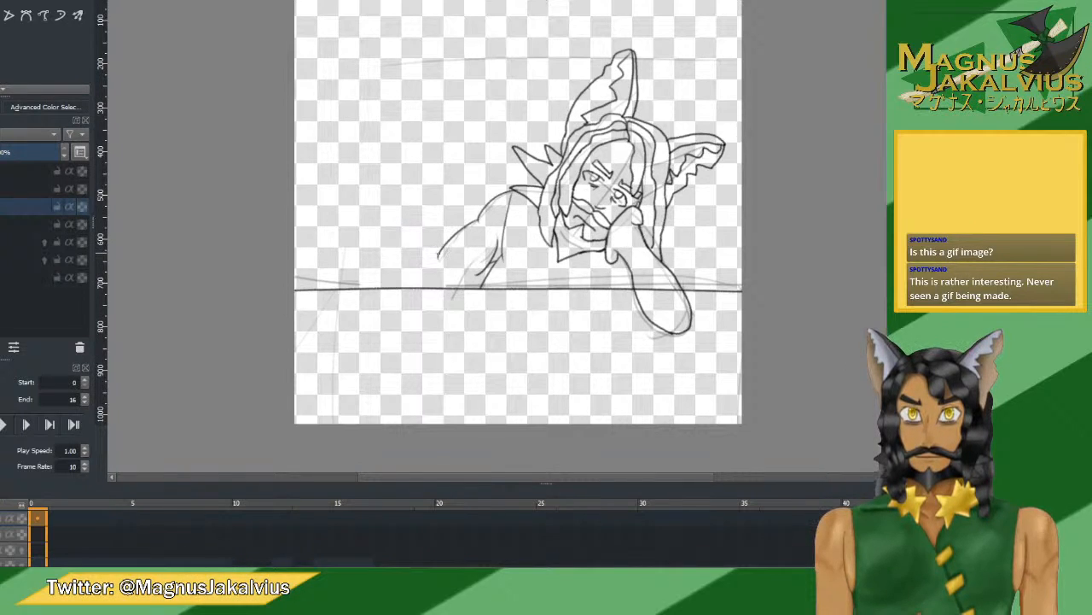
drag(437, 256, 425, 288)
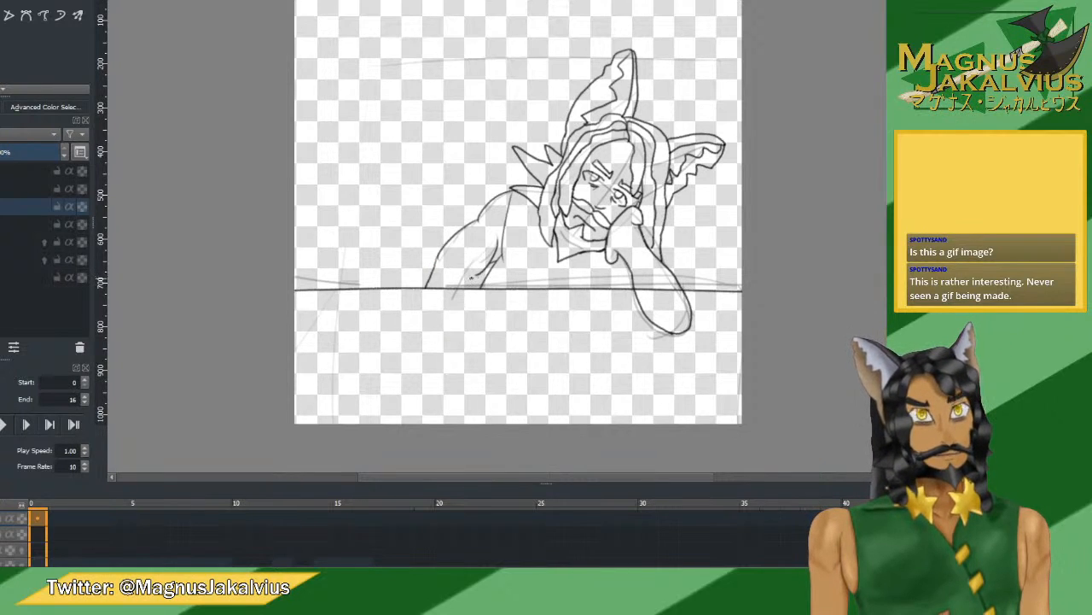
Draw the underside of the upper arm from the inner arm contour past the table line down toward the elbow.
drag(478, 273, 447, 317)
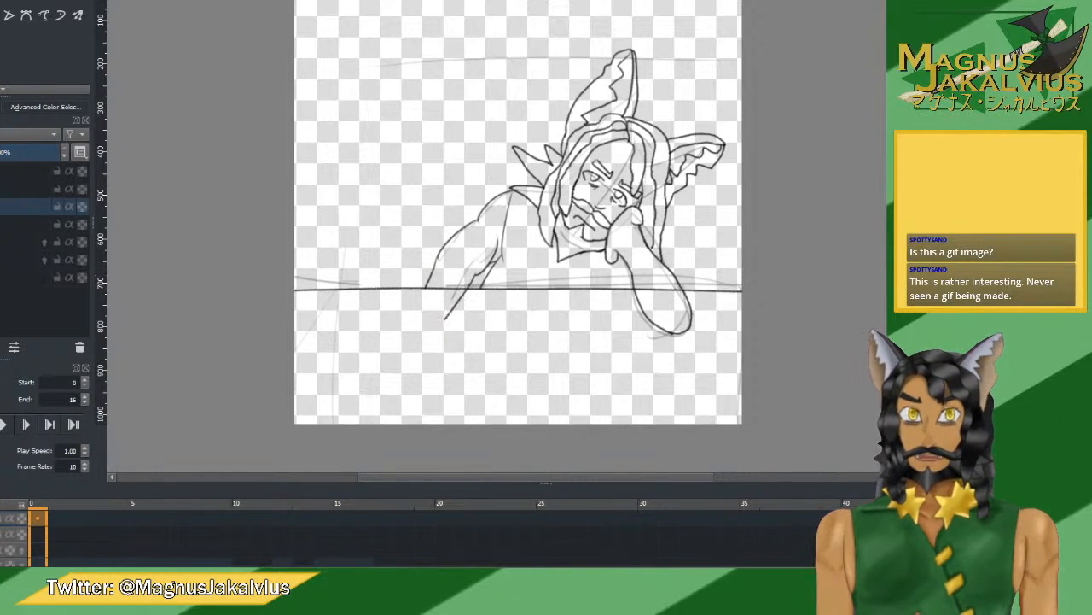
key(ctrl+z)
drag(494, 250, 468, 287)
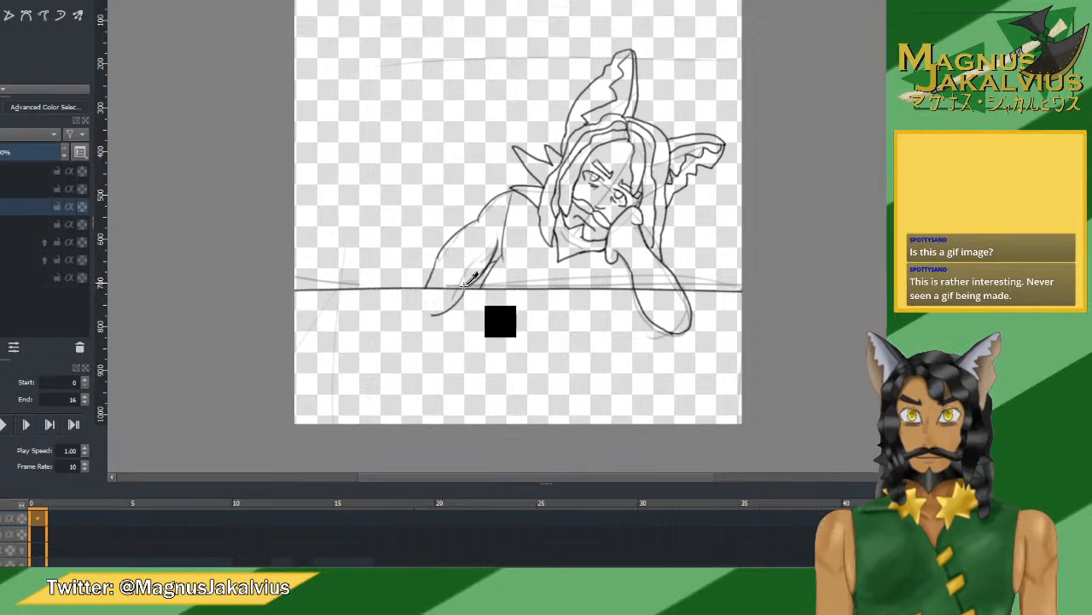
drag(468, 287, 422, 324)
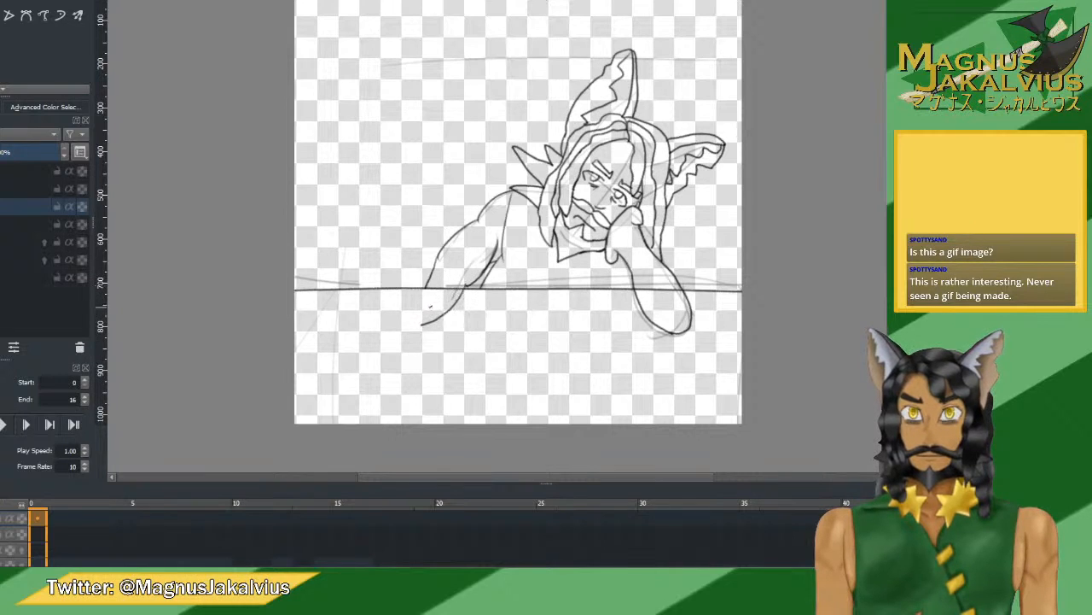
mouse_move(426, 287)
mouse_down()
mouse_move(412, 317)
mouse_move(422, 326)
mouse_up()
key(ctrl+z)
key(ctrl+z)
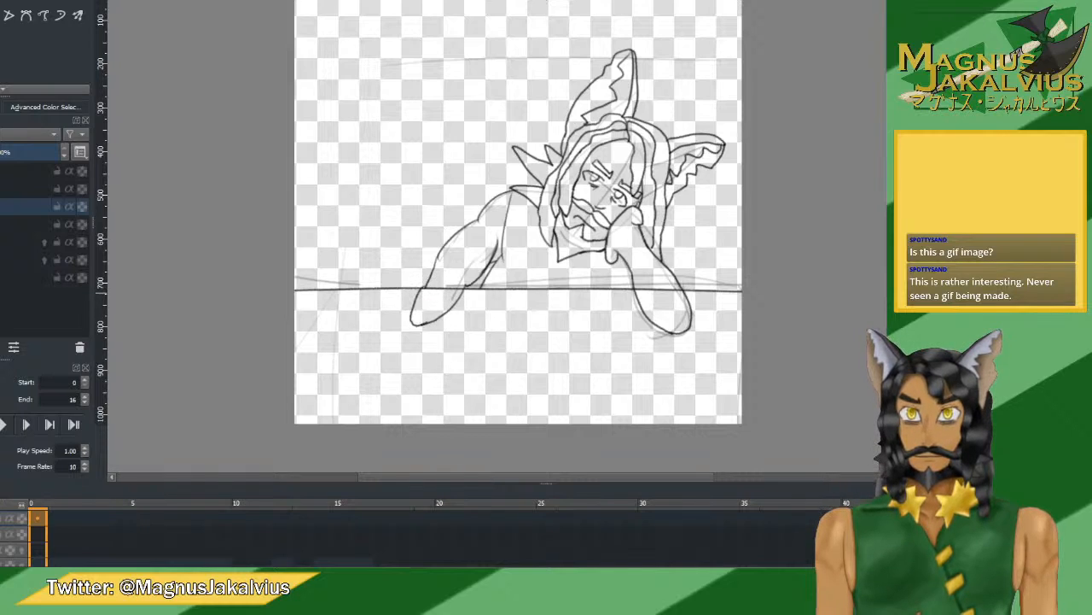
key(ctrl+z)
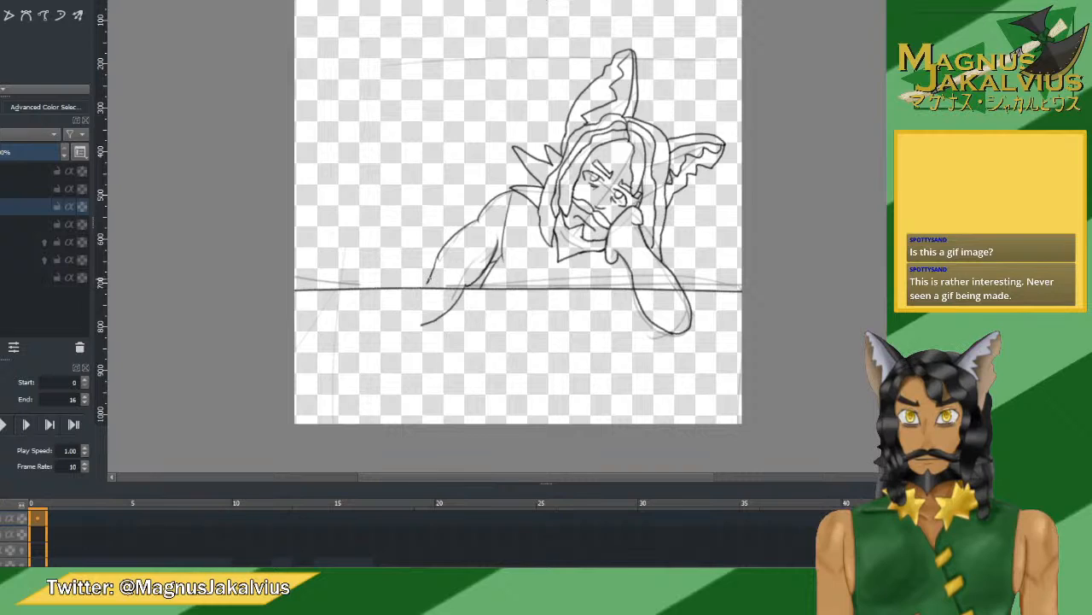
mouse_move(421, 288)
mouse_down()
mouse_move(412, 318)
mouse_move(422, 322)
mouse_move(428, 286)
mouse_move(409, 315)
mouse_move(421, 325)
mouse_up()
key(ctrl+z)
key(ctrl+z)
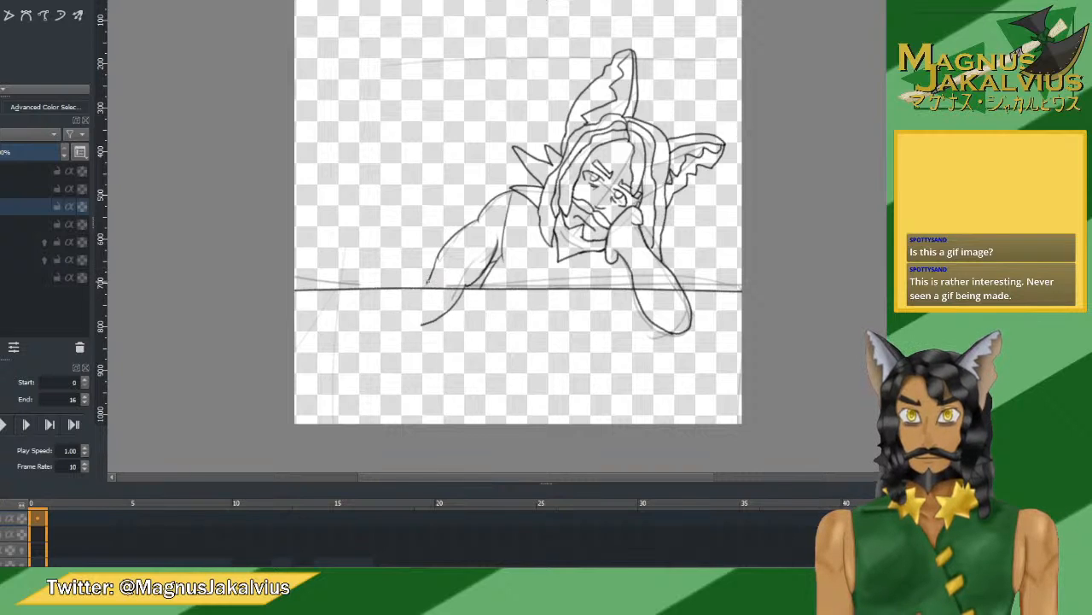
drag(426, 284, 406, 321)
key(ctrl+z)
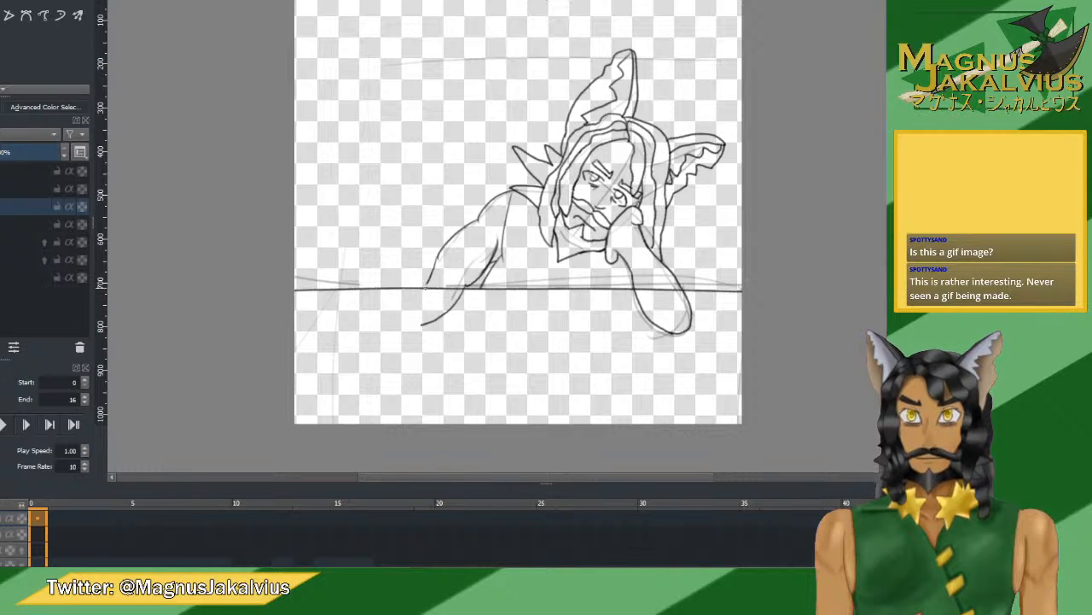
drag(432, 284, 413, 324)
key(ctrl+z)
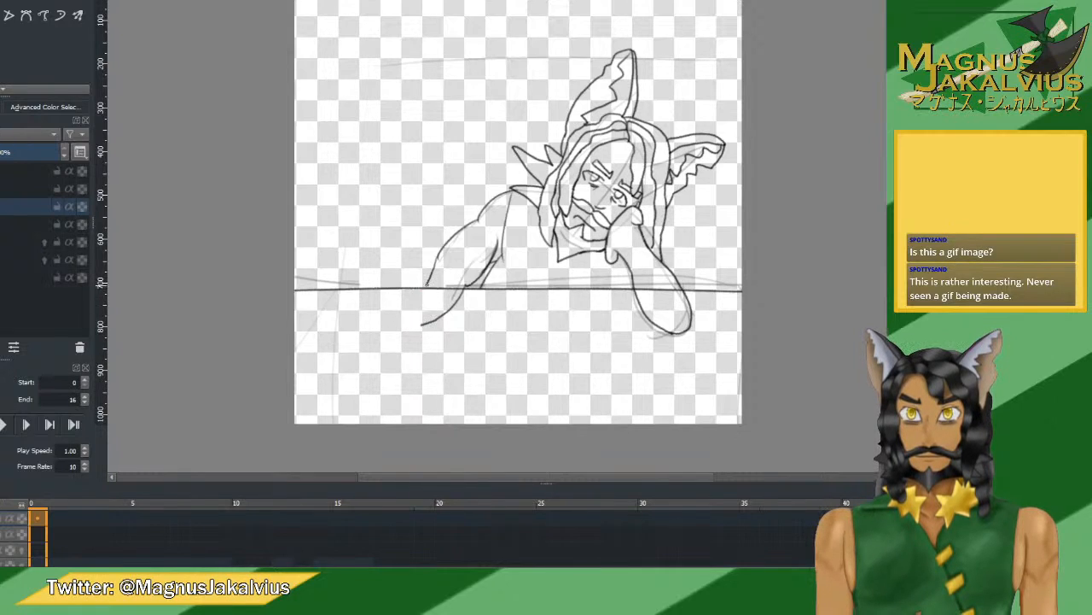
drag(431, 284, 422, 322)
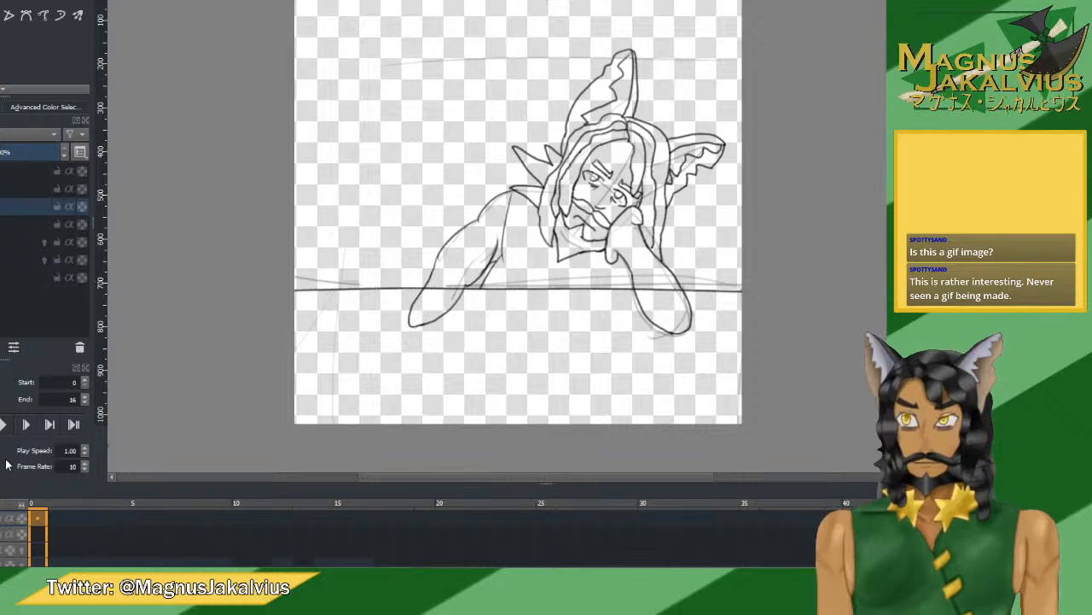
Check the arm against the played-back rough animation and draw a rounded elbow below the table line, following the raised-forearm sketch.
click(5, 425)
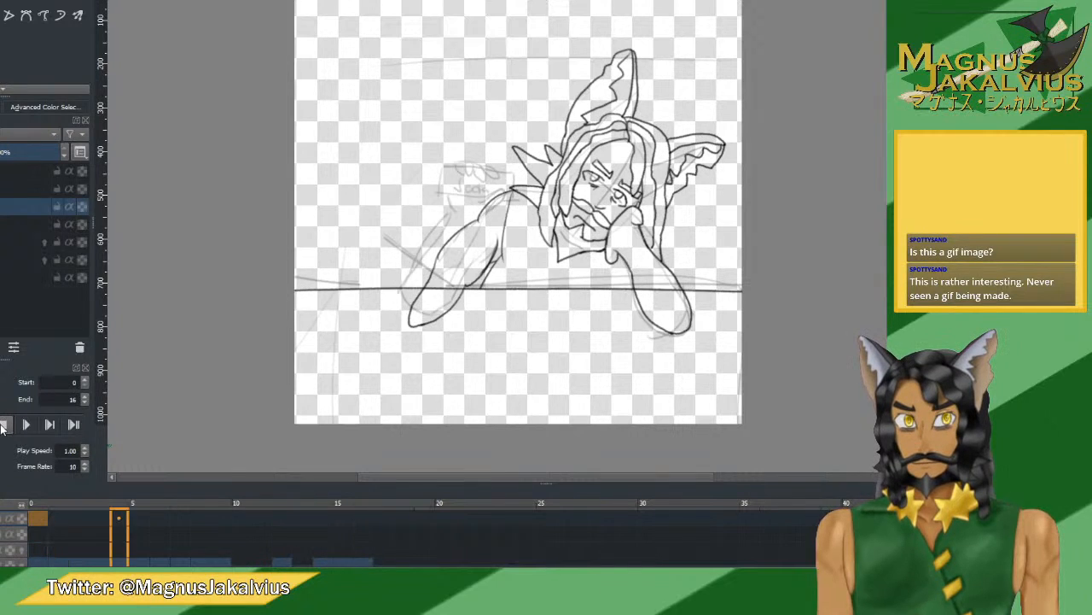
click(2, 429)
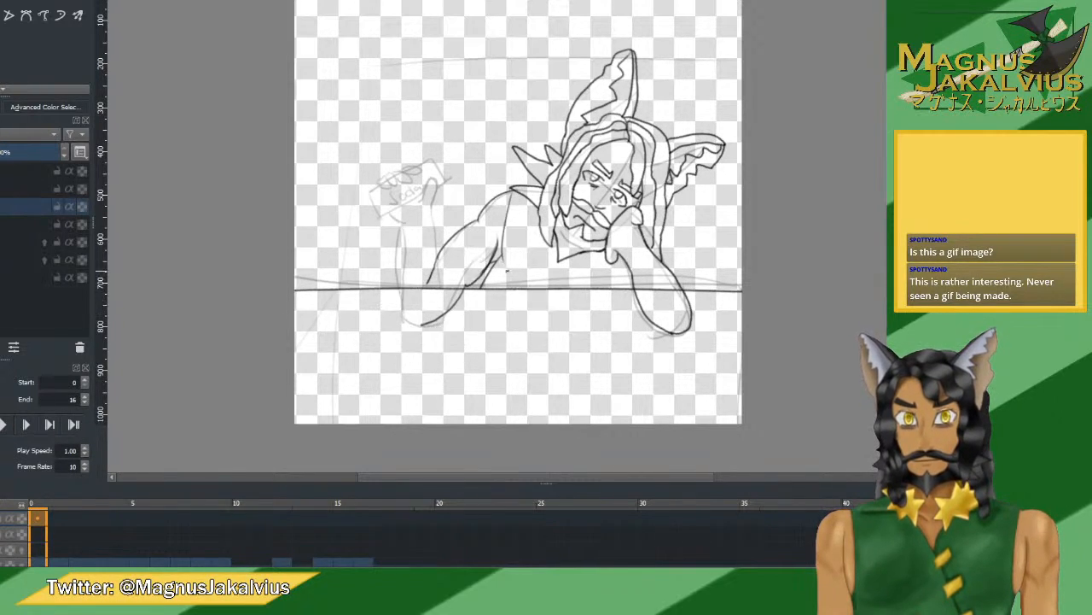
click(4, 425)
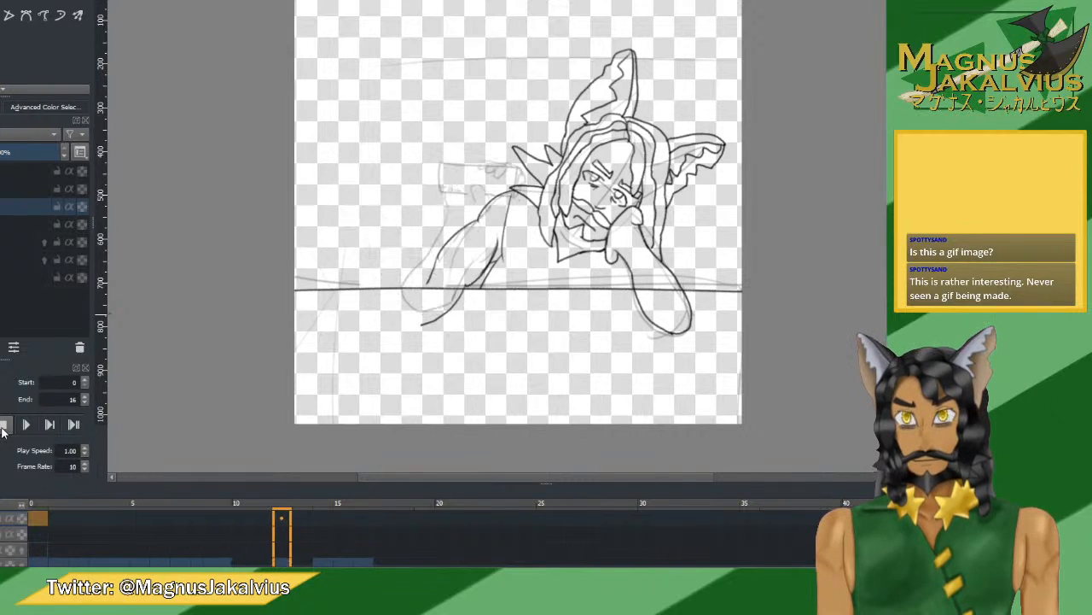
click(4, 425)
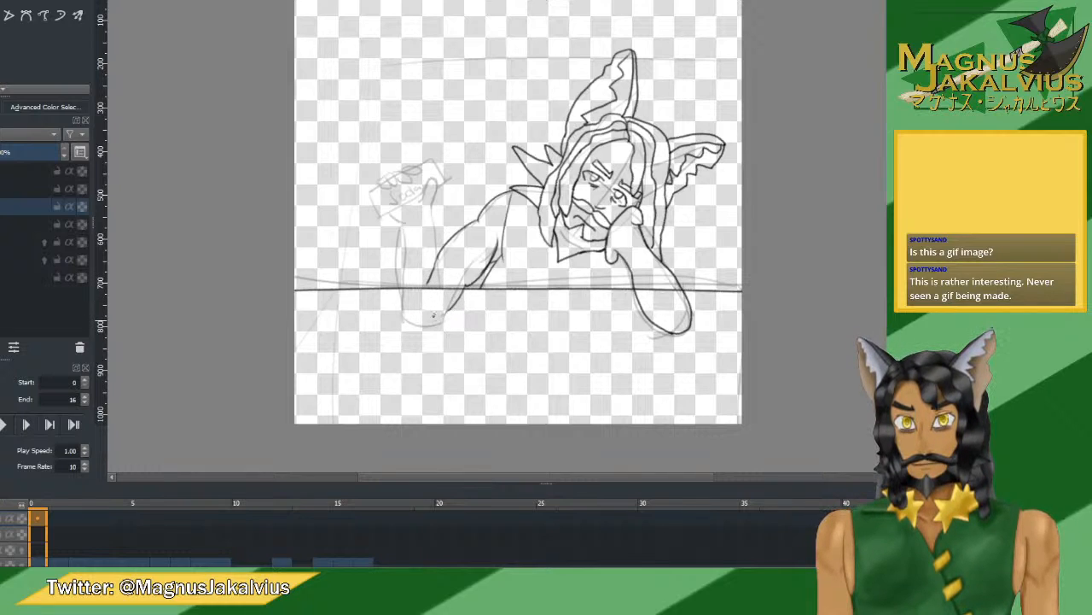
drag(454, 303, 411, 325)
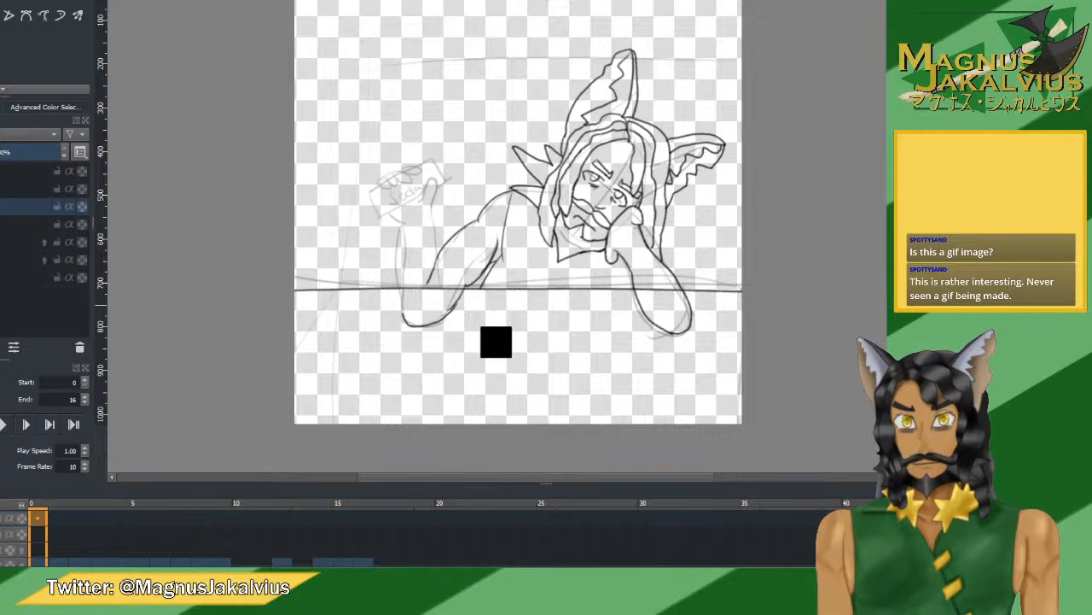
mouse_move(449, 308)
mouse_down()
mouse_move(420, 323)
mouse_move(403, 314)
mouse_up()
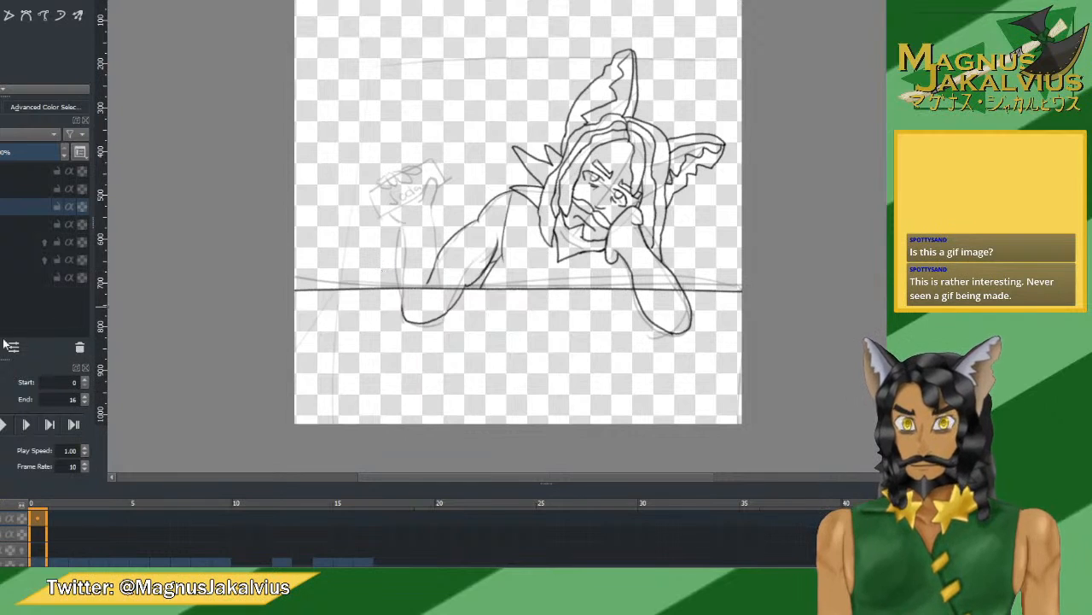
click(2, 424)
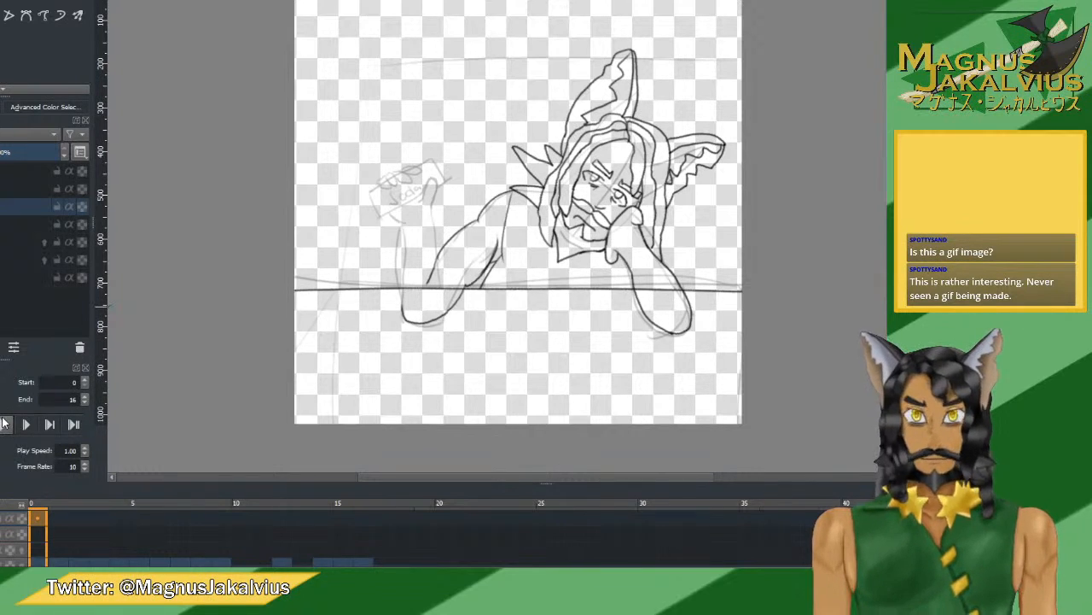
click(4, 420)
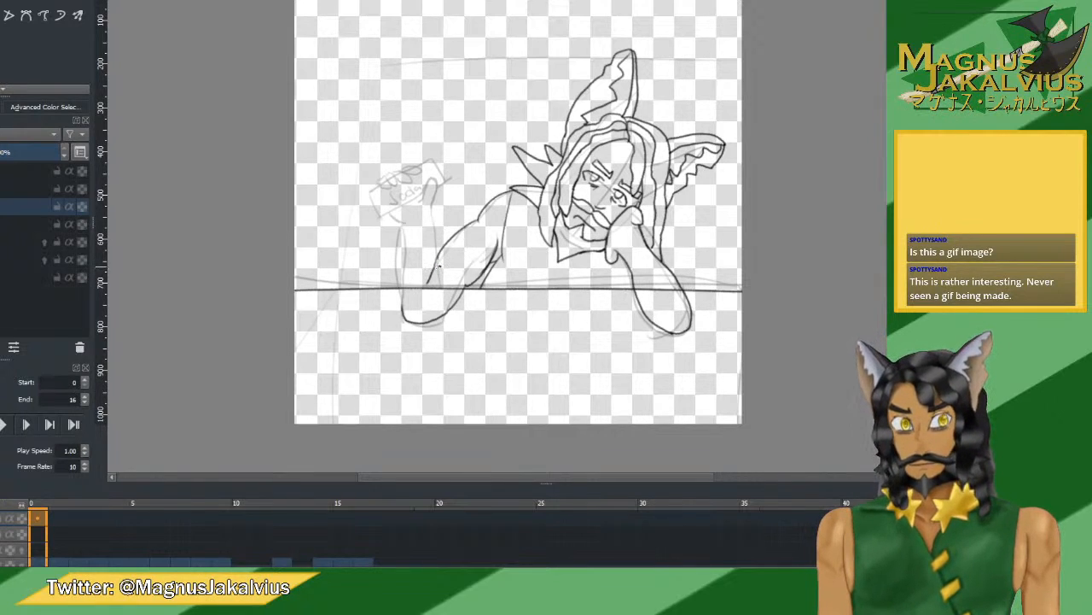
drag(439, 258, 419, 275)
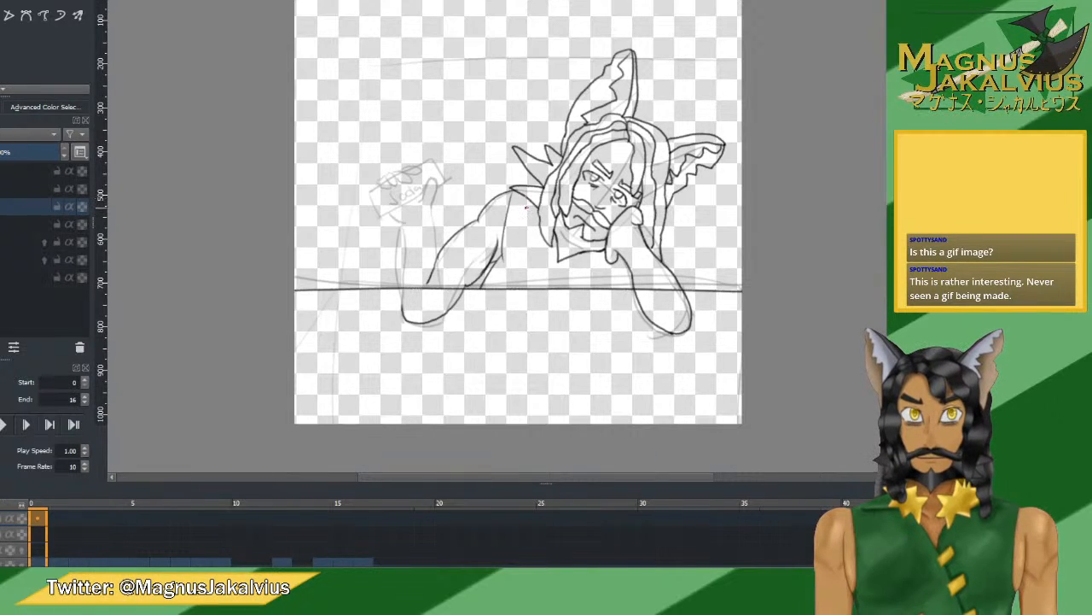
drag(522, 198, 501, 256)
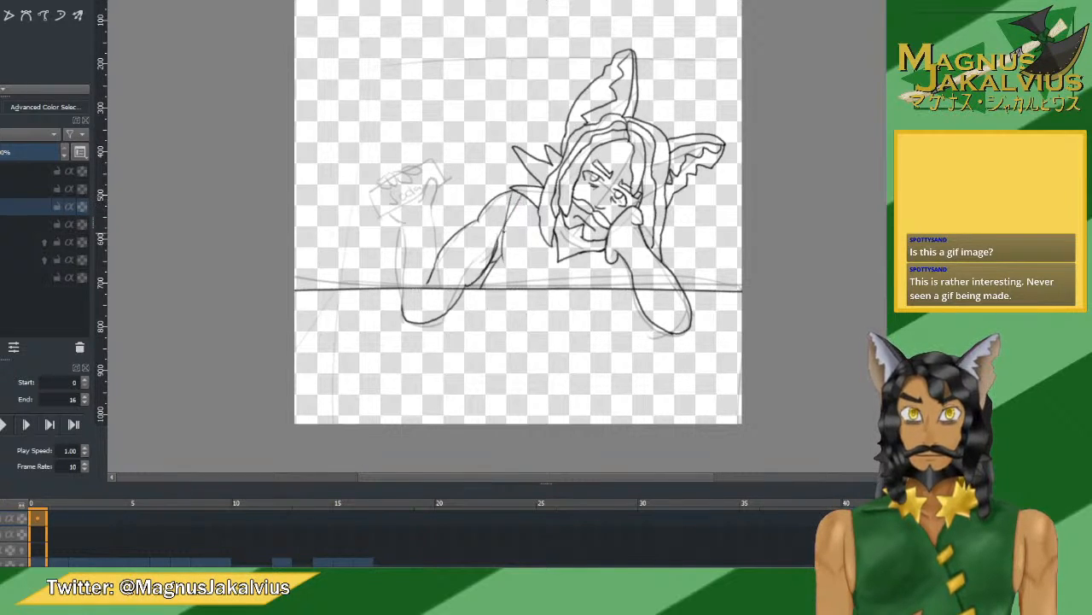
key(ctrl+z)
drag(522, 201, 510, 228)
key(ctrl+z)
key(ctrl+z)
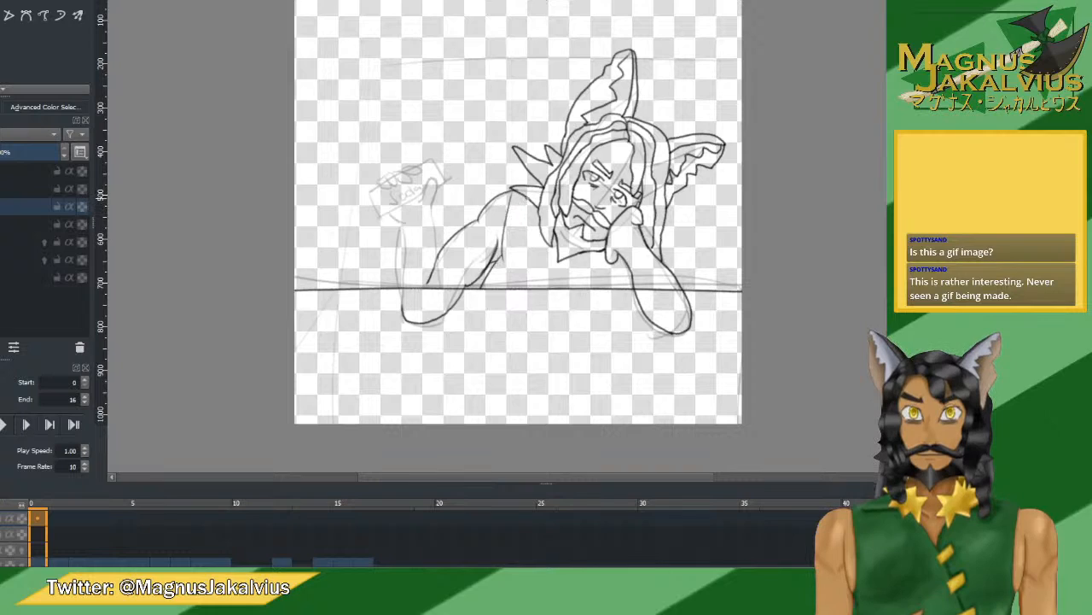
drag(521, 193, 498, 258)
key(ctrl+z)
drag(522, 192, 499, 259)
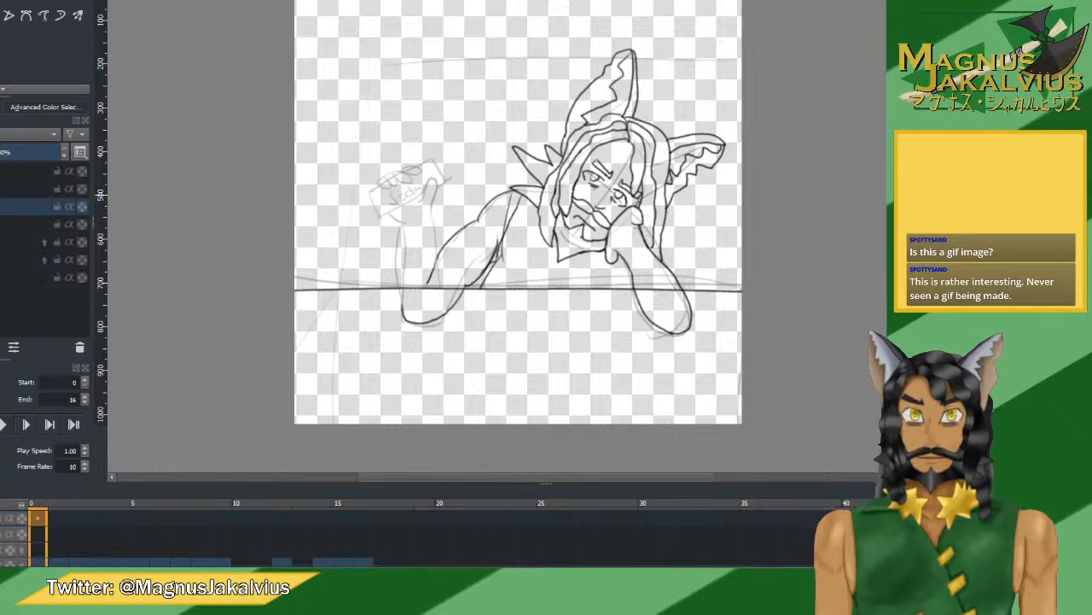
key(ctrl+z)
drag(522, 195, 521, 203)
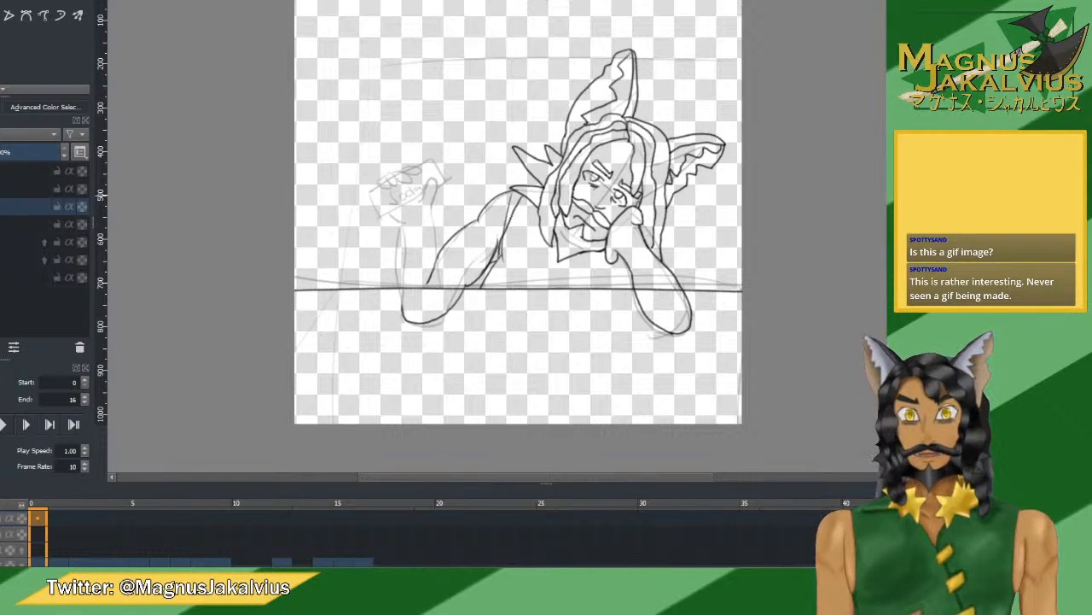
key(ctrl+z)
Redraw the side of the torso as a darker line from the collar spike down to the inner arm, with the canvas rotated.
key(4)
key(4)
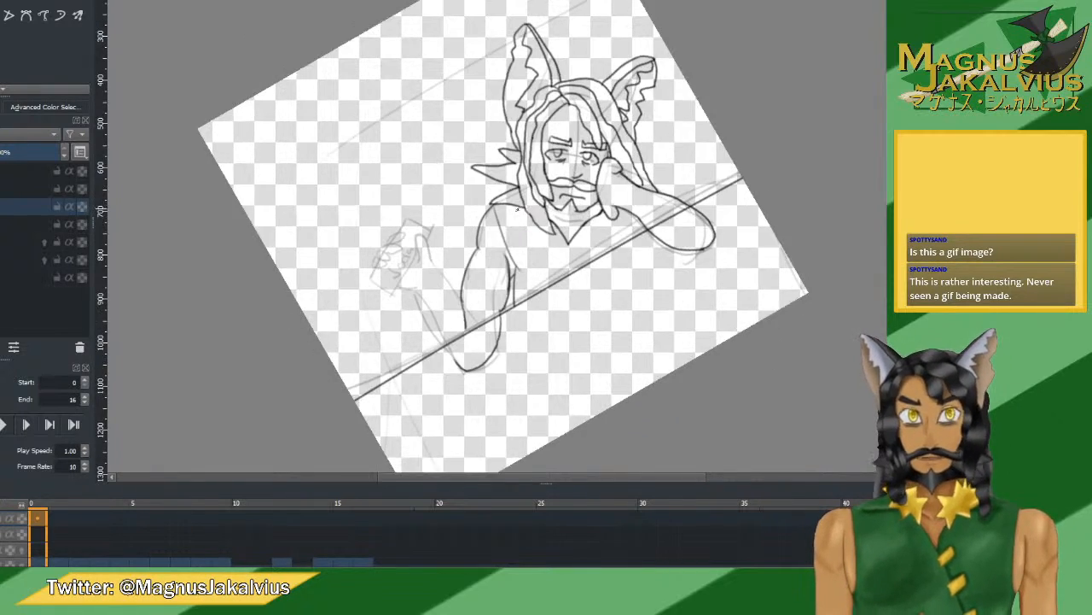
scroll(517, 210, up, 3)
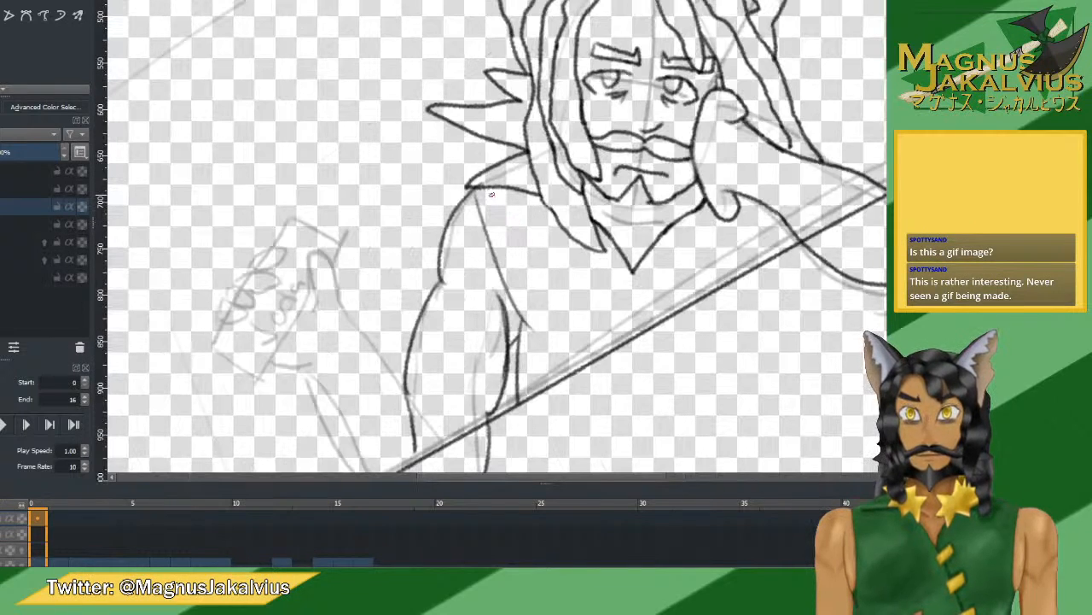
mouse_move(481, 187)
mouse_down()
mouse_move(501, 288)
mouse_move(523, 322)
mouse_up()
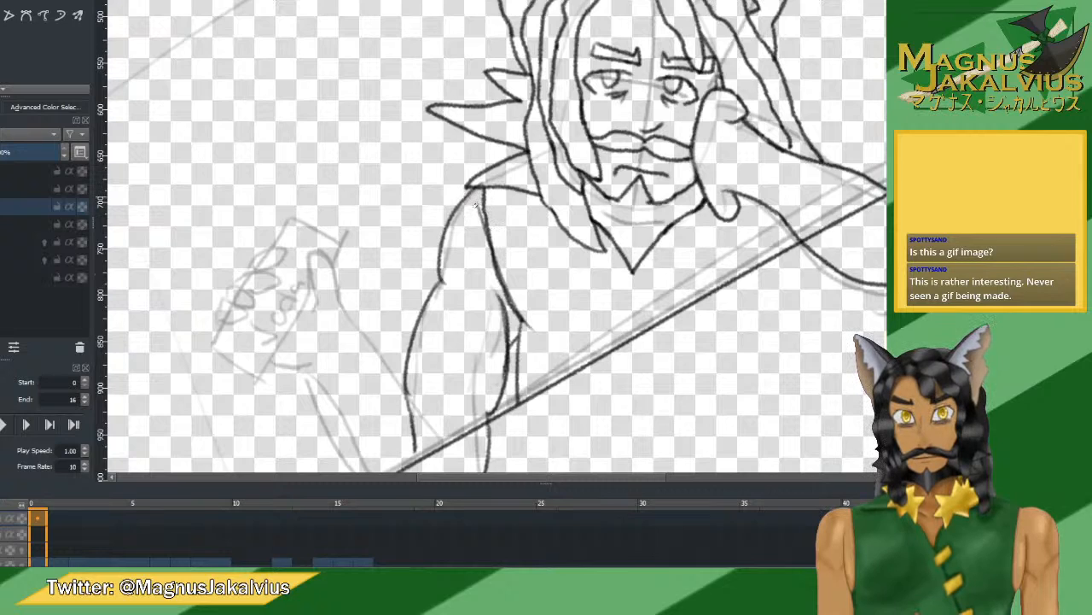
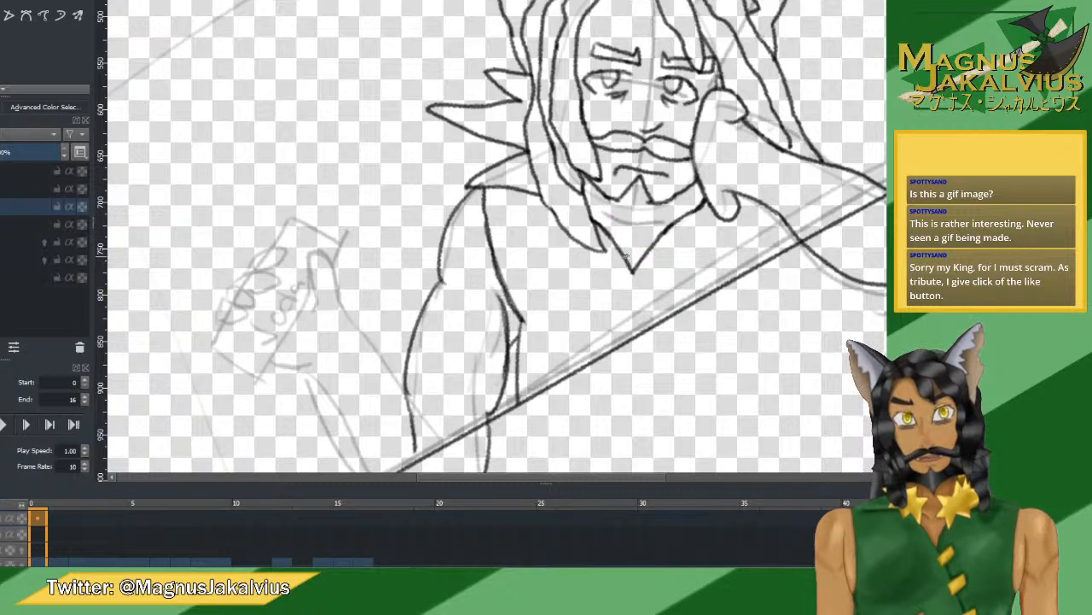
Draw the vest's front opening with a small rectangular clasp from the collar point to the table line, and check the drawing mirrored.
mouse_move(647, 249)
mouse_down()
mouse_move(670, 295)
mouse_move(672, 283)
mouse_move(657, 258)
mouse_move(663, 294)
mouse_move(682, 273)
mouse_move(664, 290)
mouse_up()
key(ctrl+z)
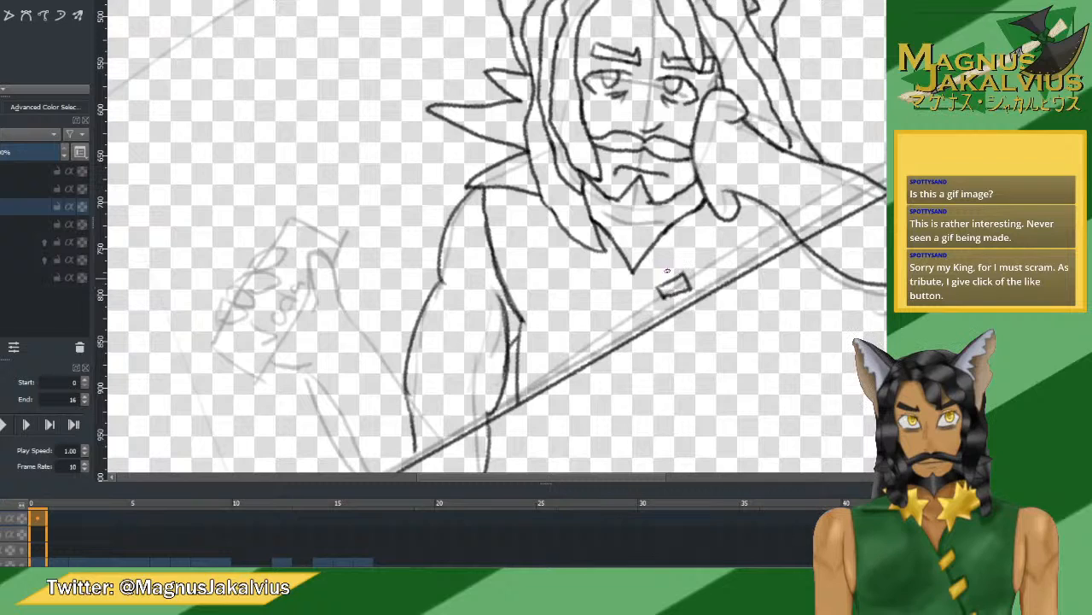
drag(648, 251, 666, 283)
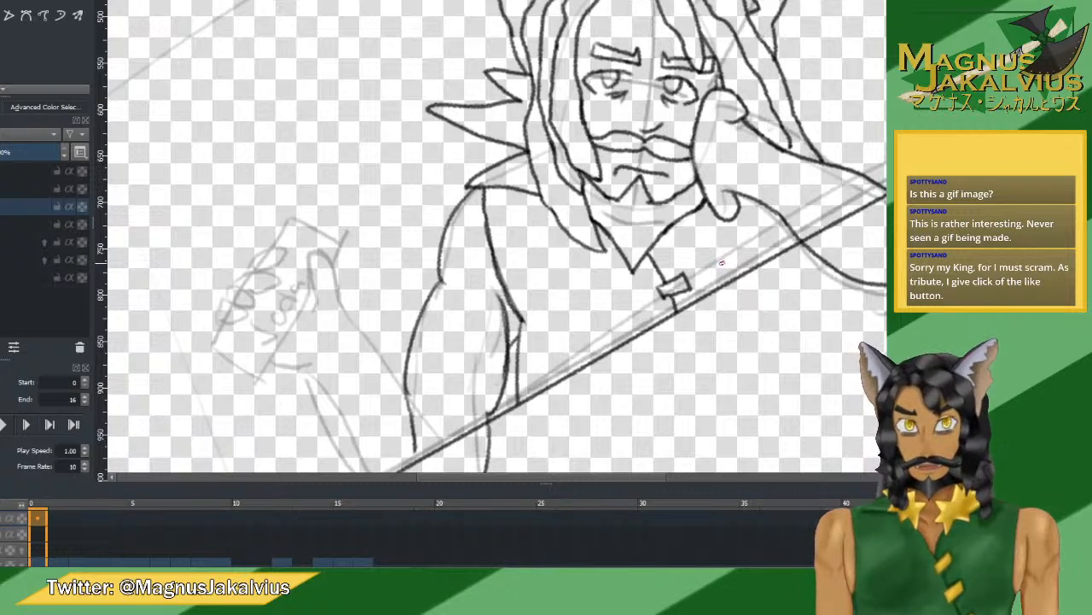
scroll(721, 262, down, 1)
scroll(722, 241, down, 1)
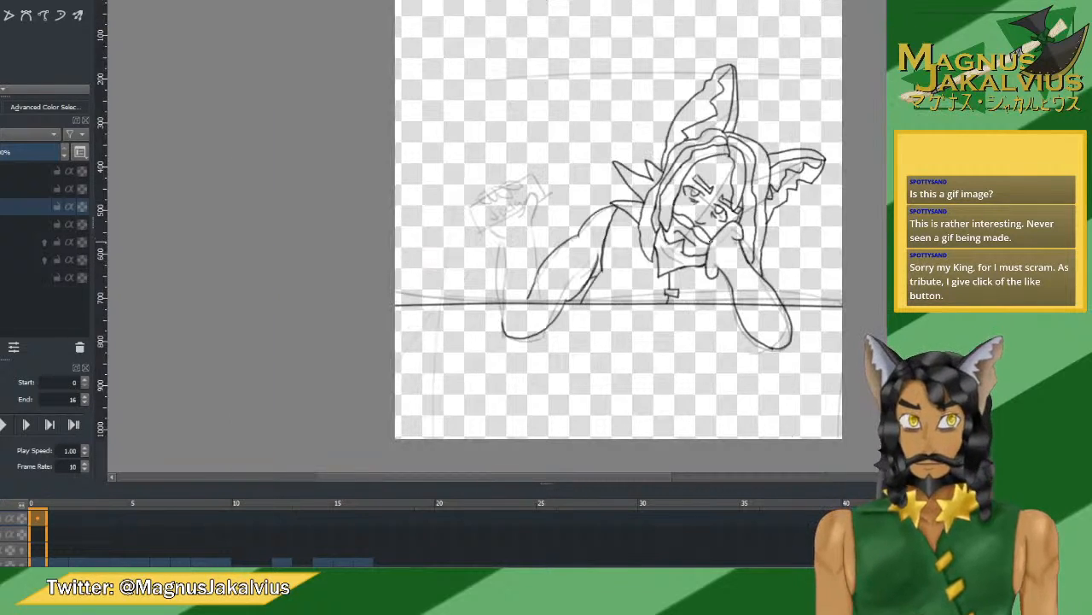
key(m)
key(m)
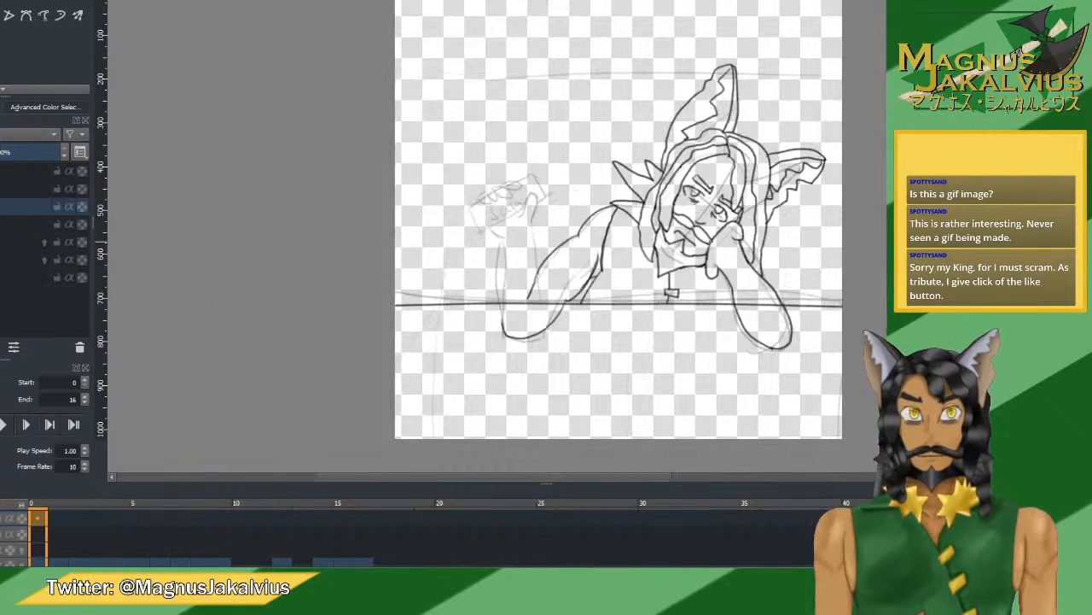
key(m)
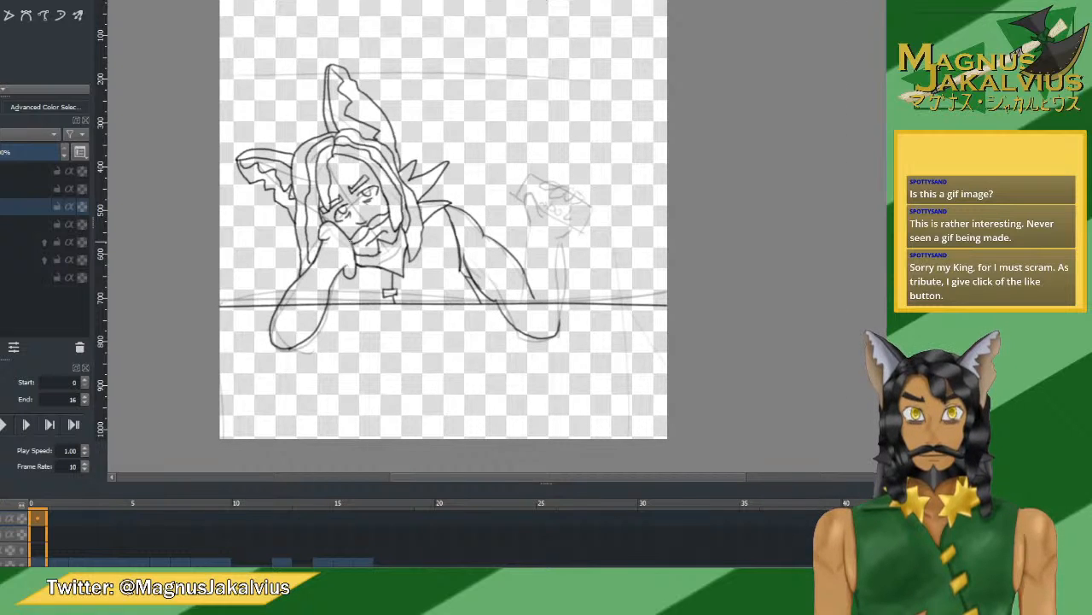
key(m)
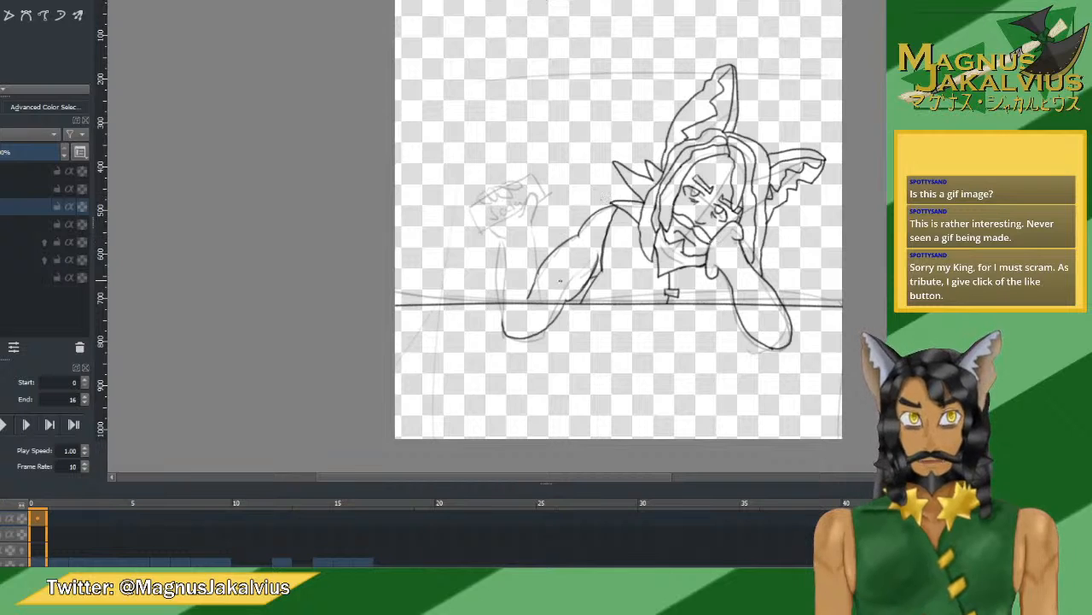
Redraw the arm's underside as a fuller curve from the table line to the elbow and erase the old line inside it.
drag(570, 298, 525, 340)
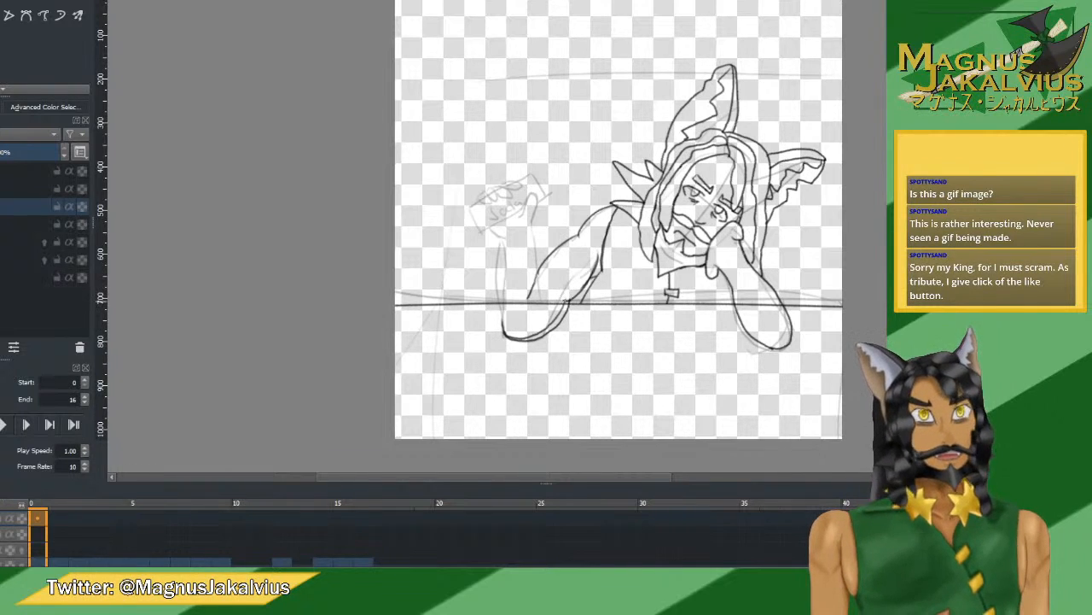
scroll(565, 307, up, 2)
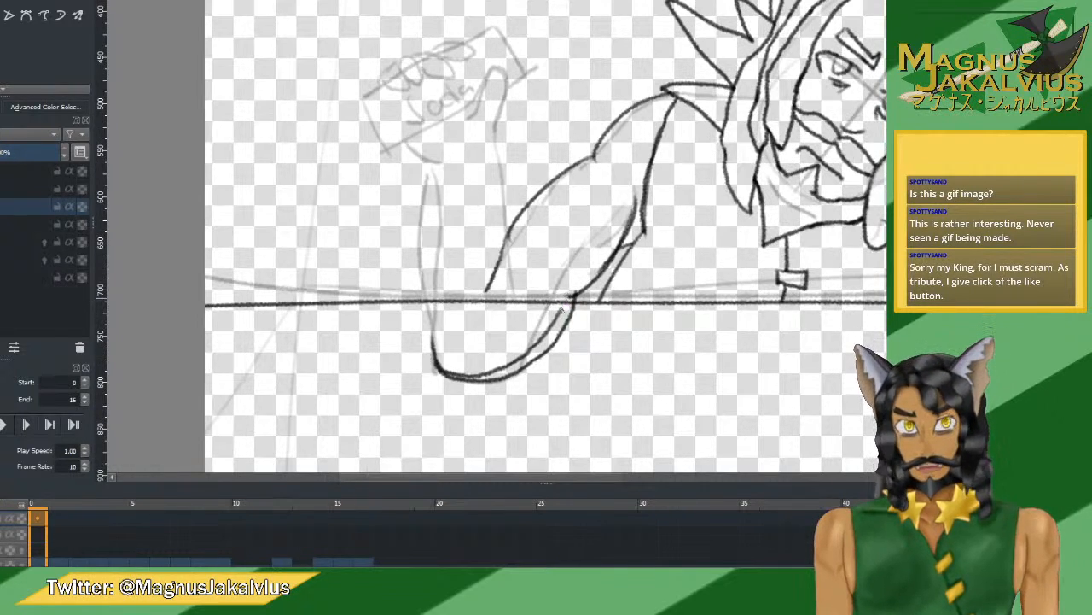
mouse_move(570, 296)
mouse_down()
mouse_move(511, 365)
mouse_move(449, 365)
mouse_move(465, 376)
mouse_move(452, 372)
mouse_move(509, 365)
mouse_up()
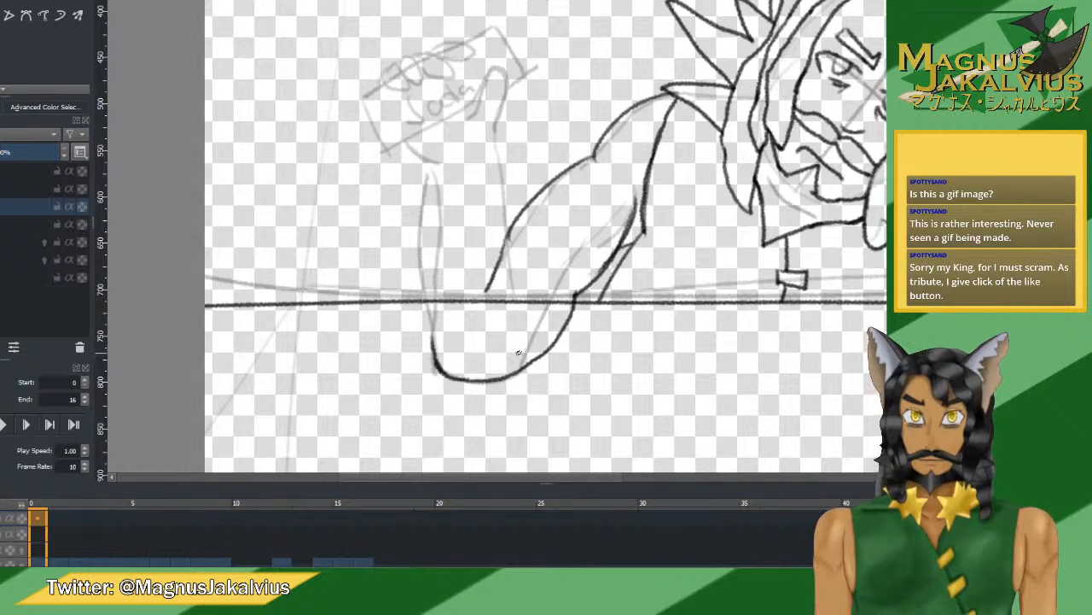
Hide the rough body sketch, leaving the line art and arm sketch, and play back the animation with the whole canvas in view.
scroll(519, 348, down, 1)
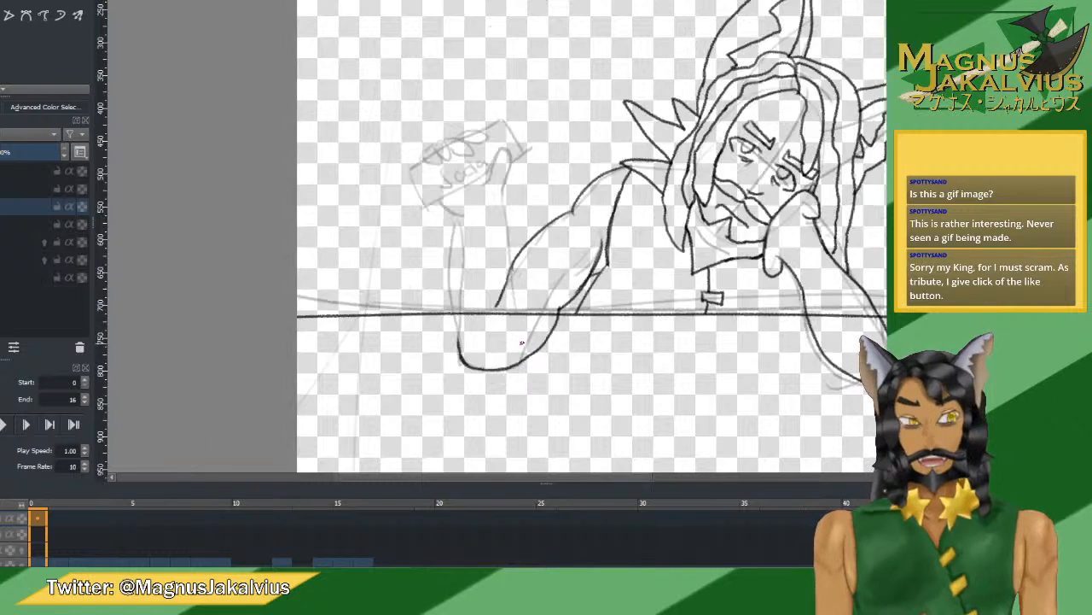
scroll(521, 342, down, 2)
scroll(527, 339, up, 2)
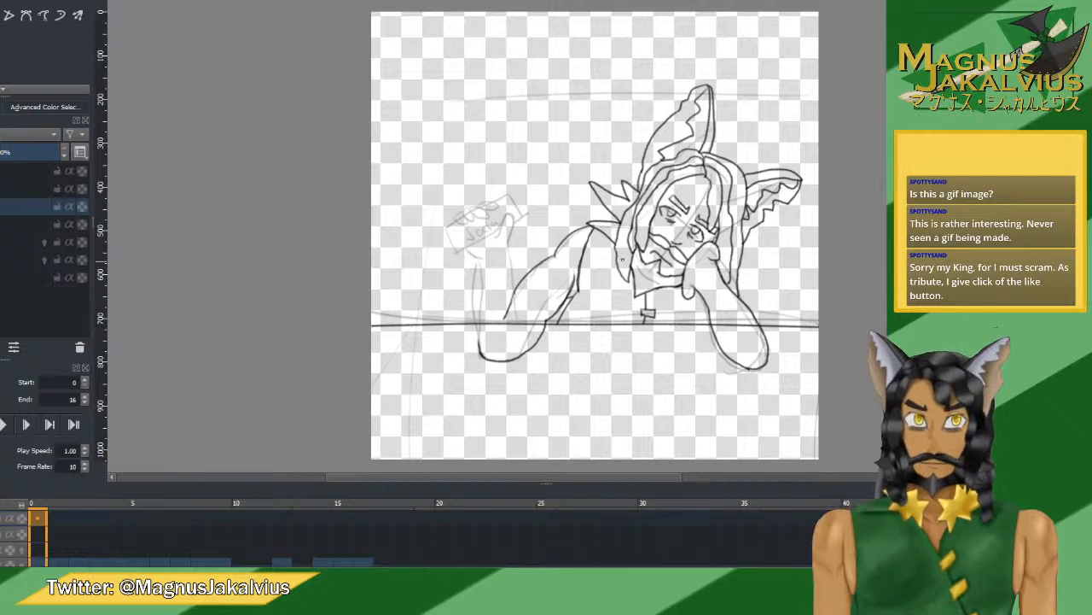
click(4, 425)
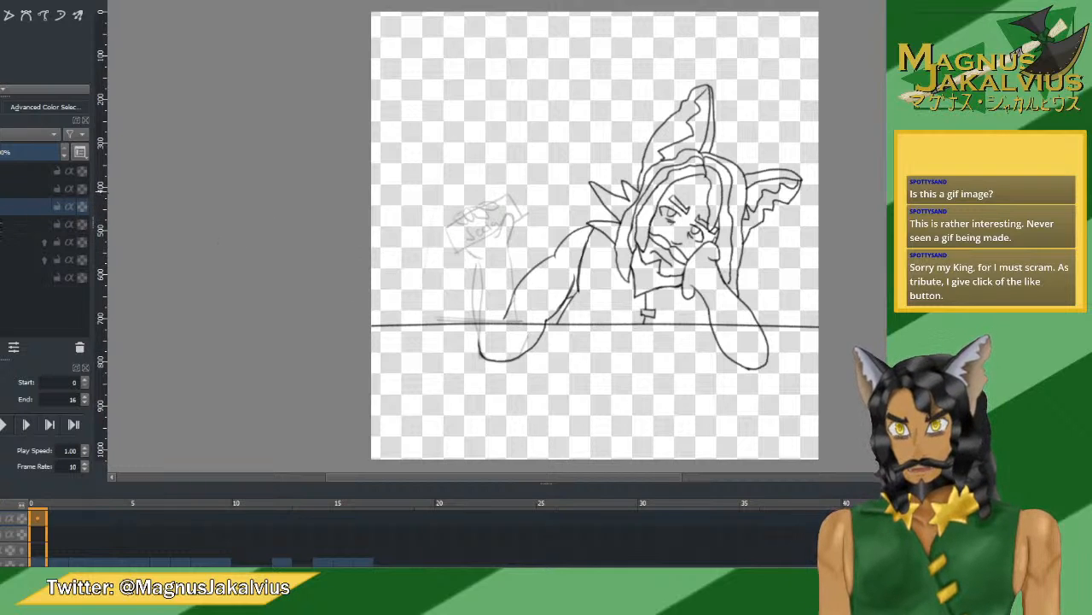
Create blank keyframes at frames 0, 1 and 2 on the layer directly above the line art.
click(17, 259)
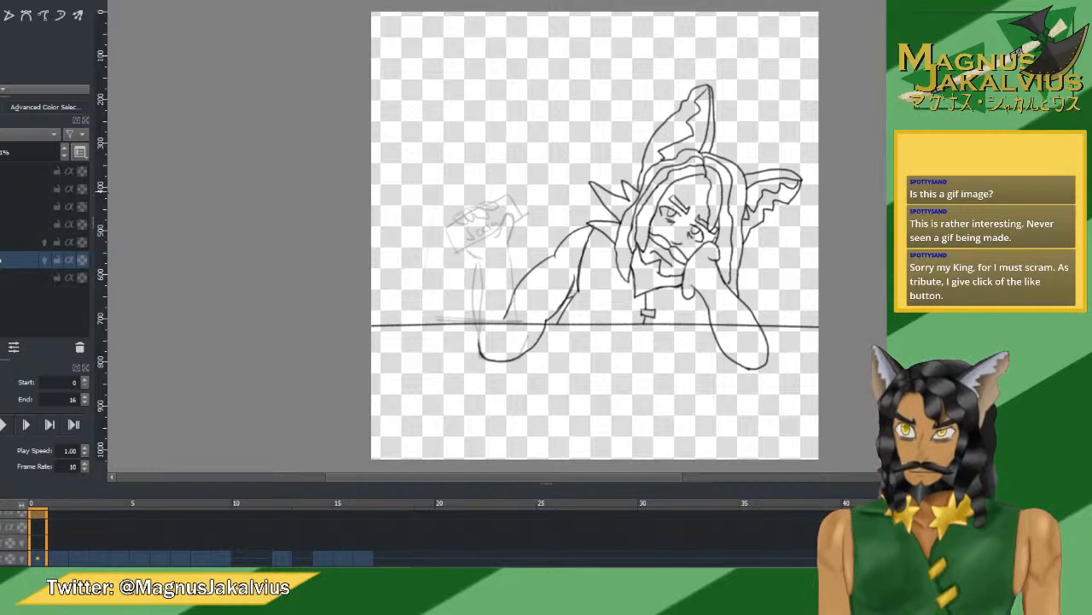
click(94, 189)
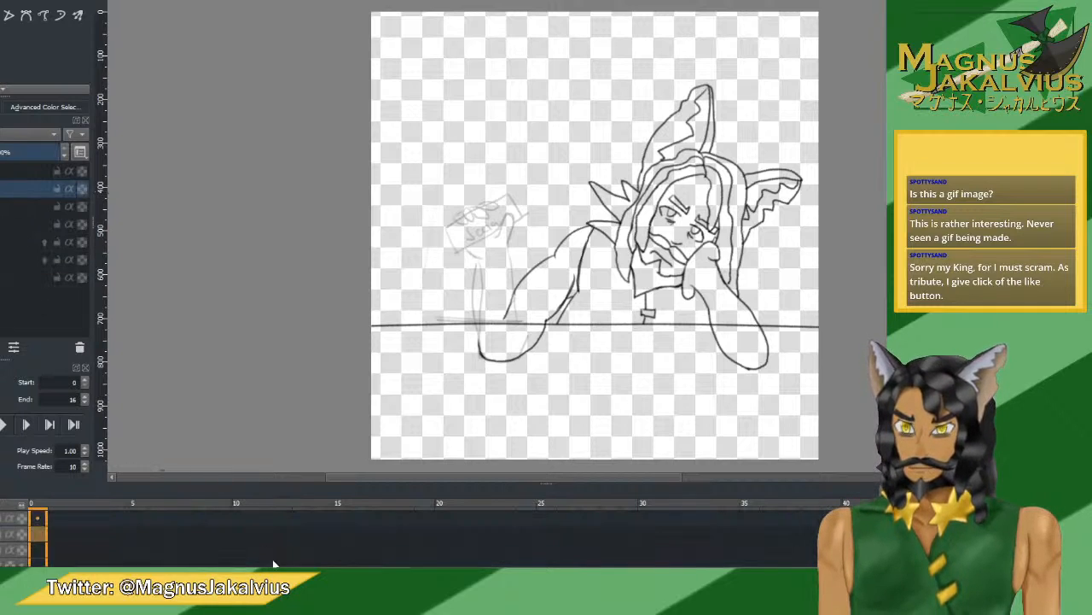
click(39, 519)
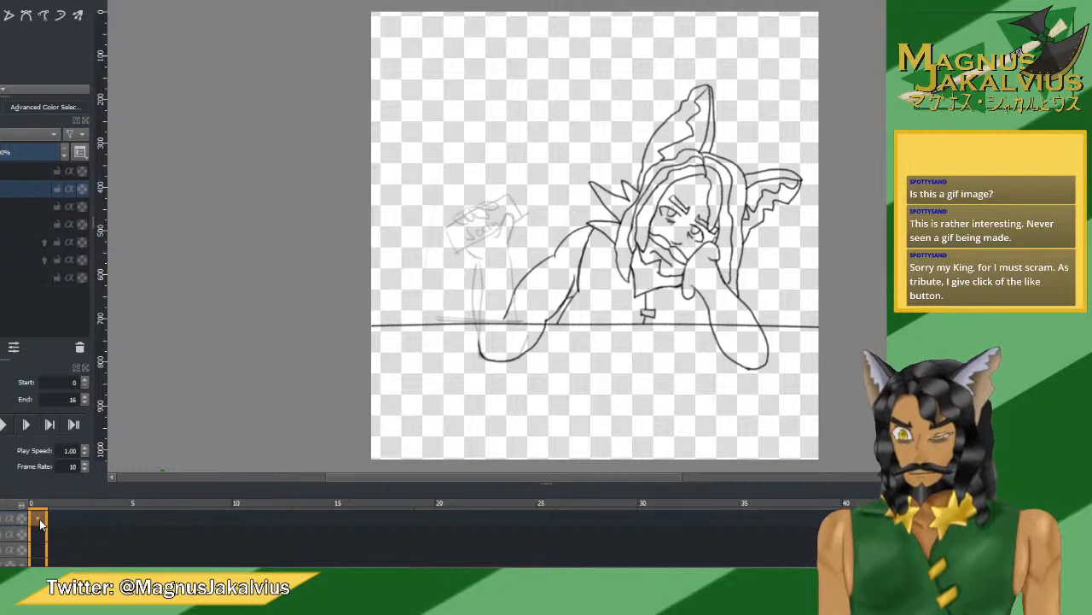
click(10, 518)
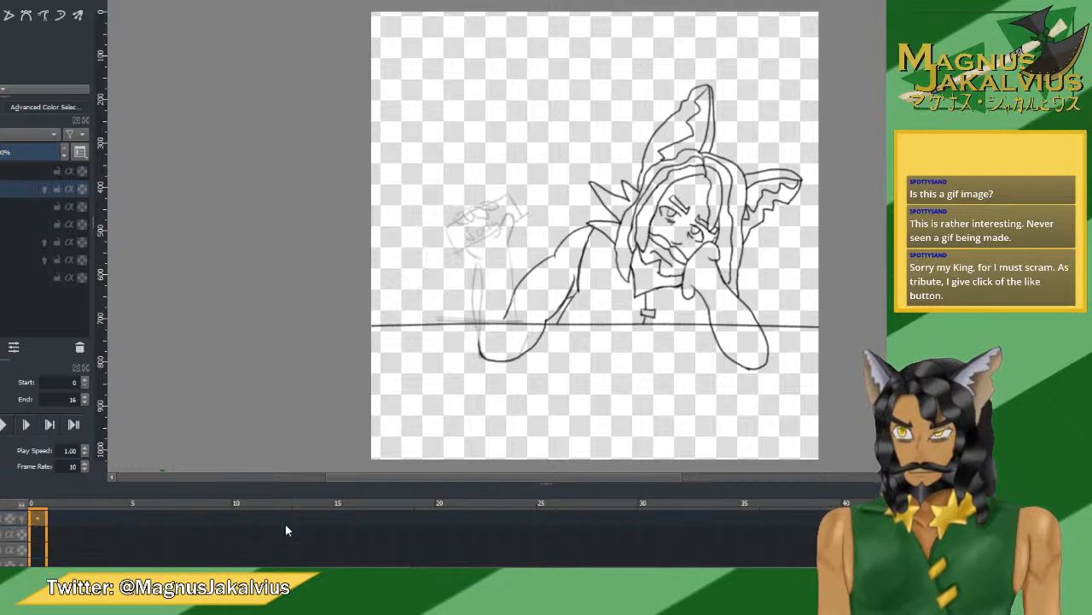
scroll(12, 534, down, 4)
scroll(12, 534, up, 5)
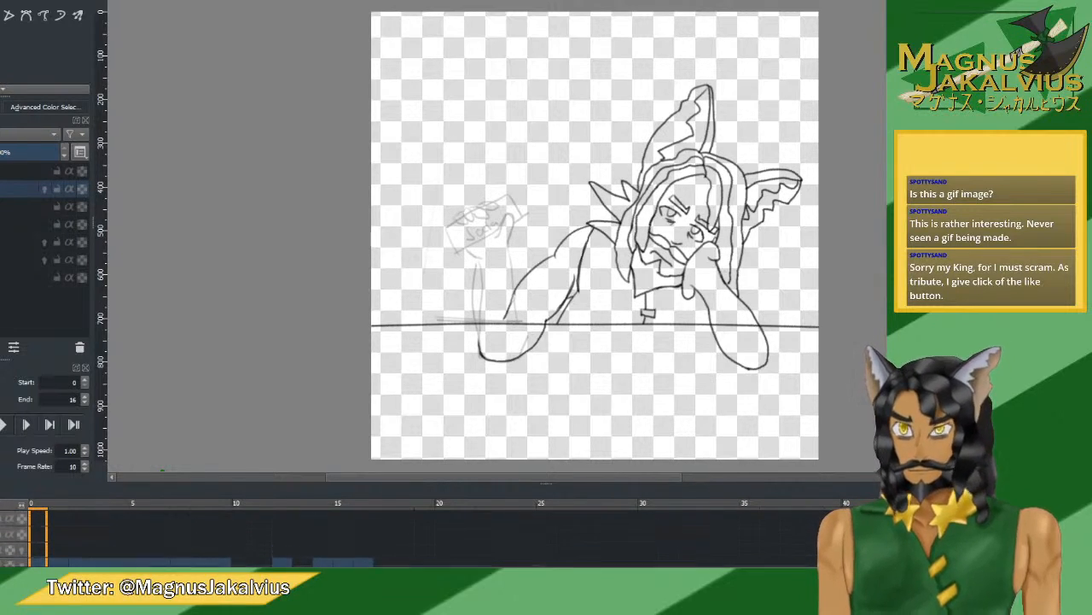
click(57, 536)
click(83, 535)
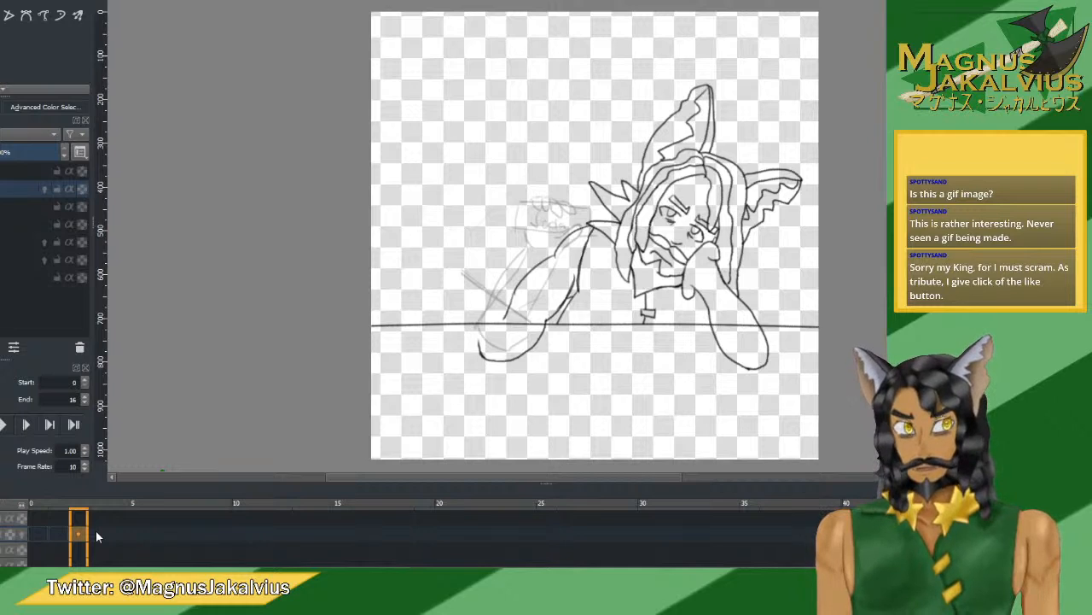
Step back and forth through the rough animation from frame 9 to frame 16 to examine how the arm pose and effect shapes change.
mouse_move(880, 520)
mouse_down()
mouse_move(880, 543)
mouse_move(880, 523)
mouse_up()
scroll(427, 538, down, 2)
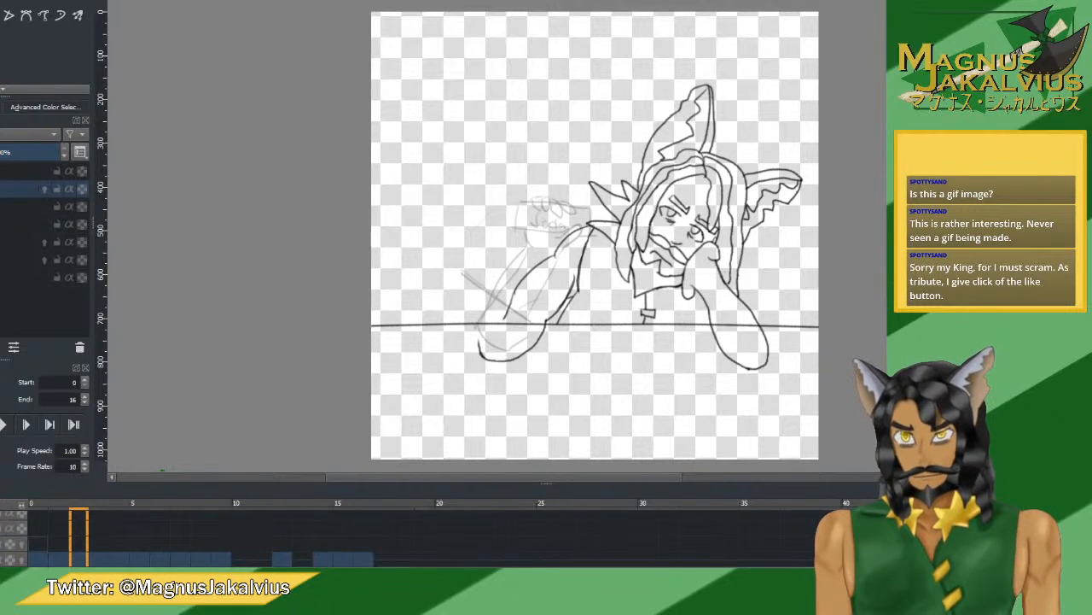
click(331, 564)
key(Right)
key(Right)
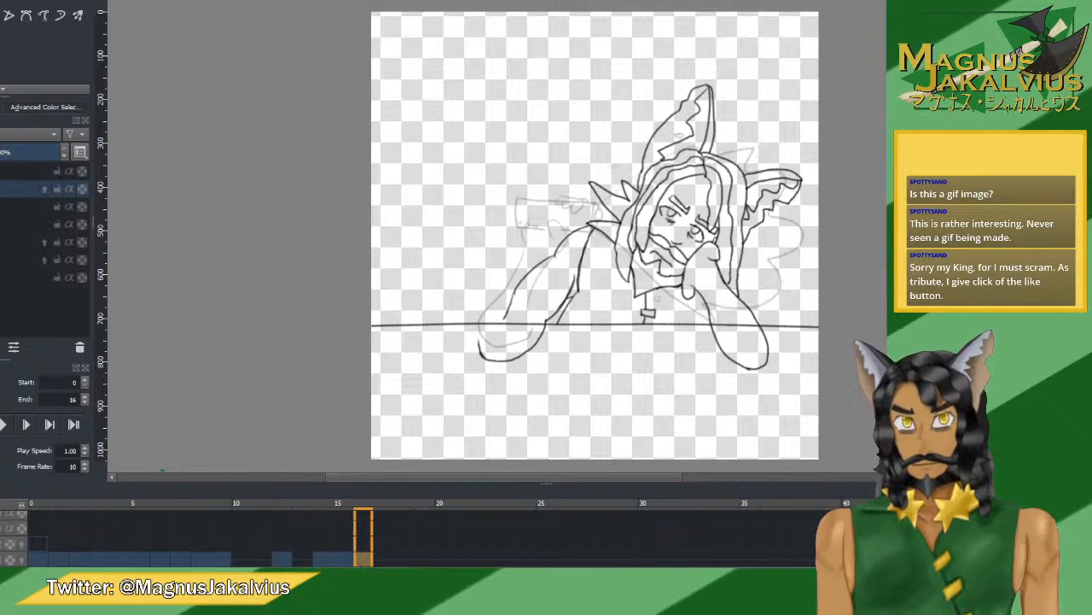
click(331, 564)
click(273, 564)
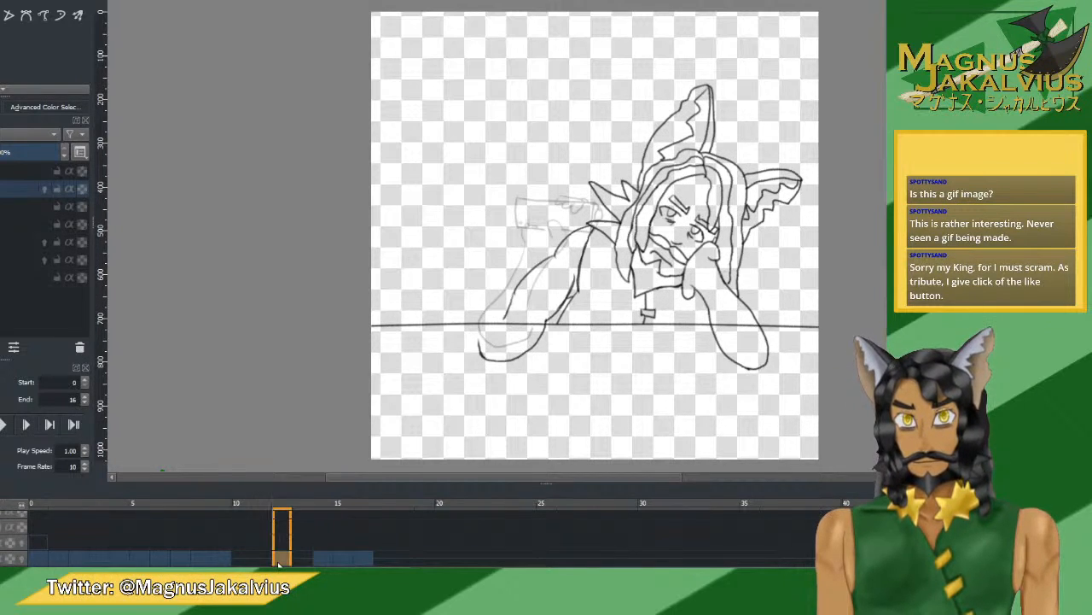
click(323, 563)
click(275, 563)
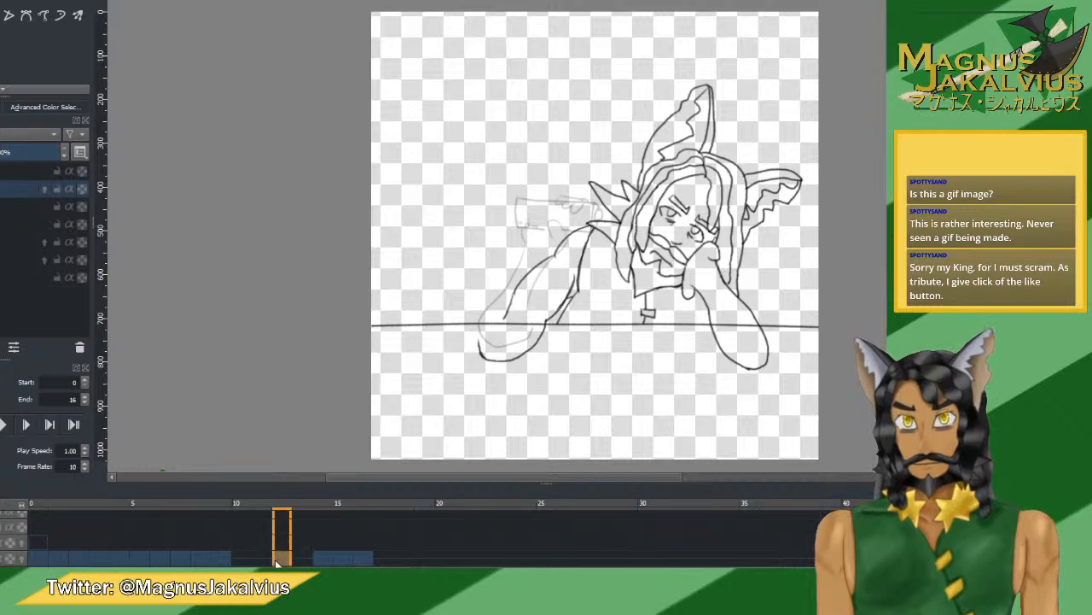
click(228, 563)
click(243, 564)
click(275, 564)
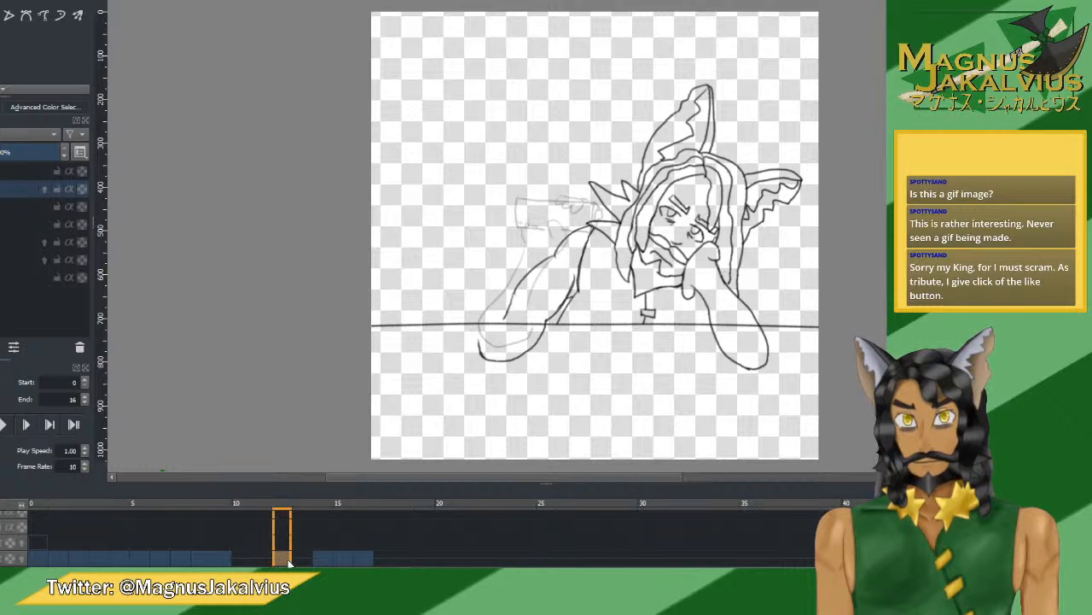
click(321, 563)
click(338, 564)
click(324, 563)
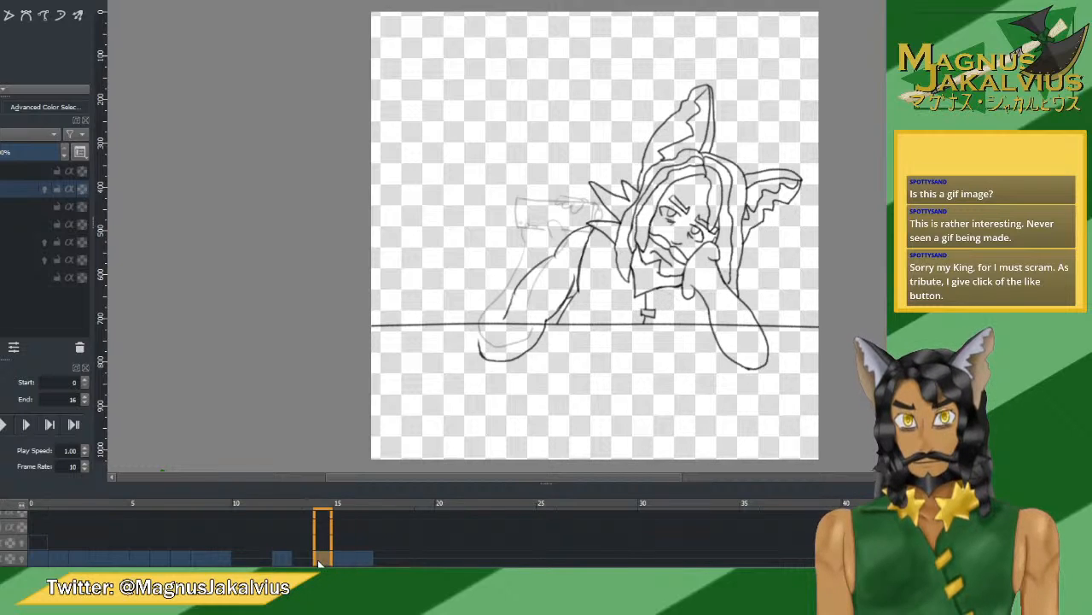
click(302, 563)
click(270, 563)
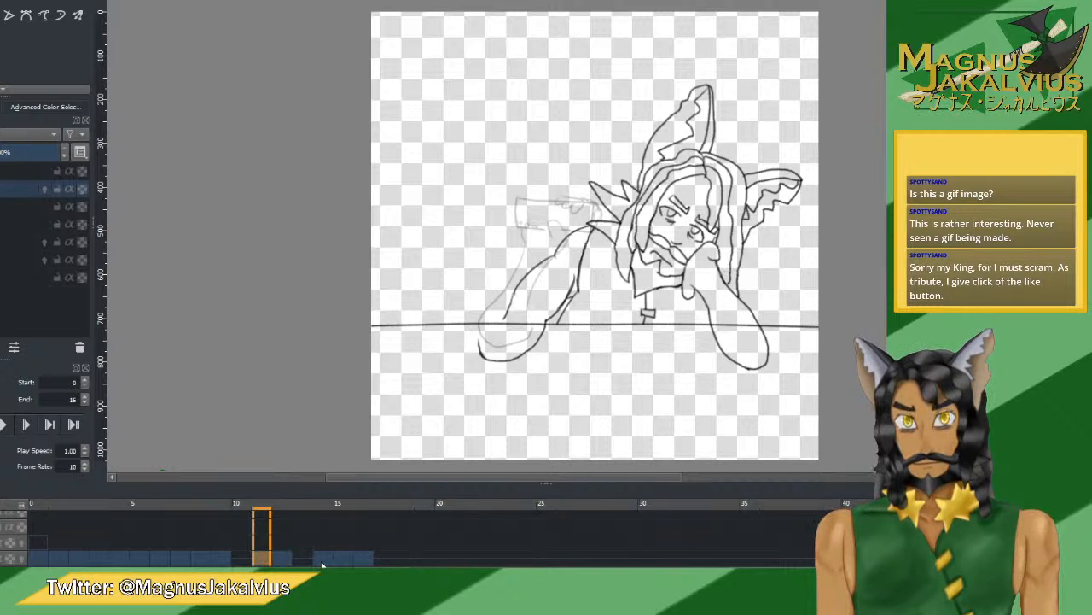
click(282, 563)
click(302, 564)
click(322, 564)
click(343, 563)
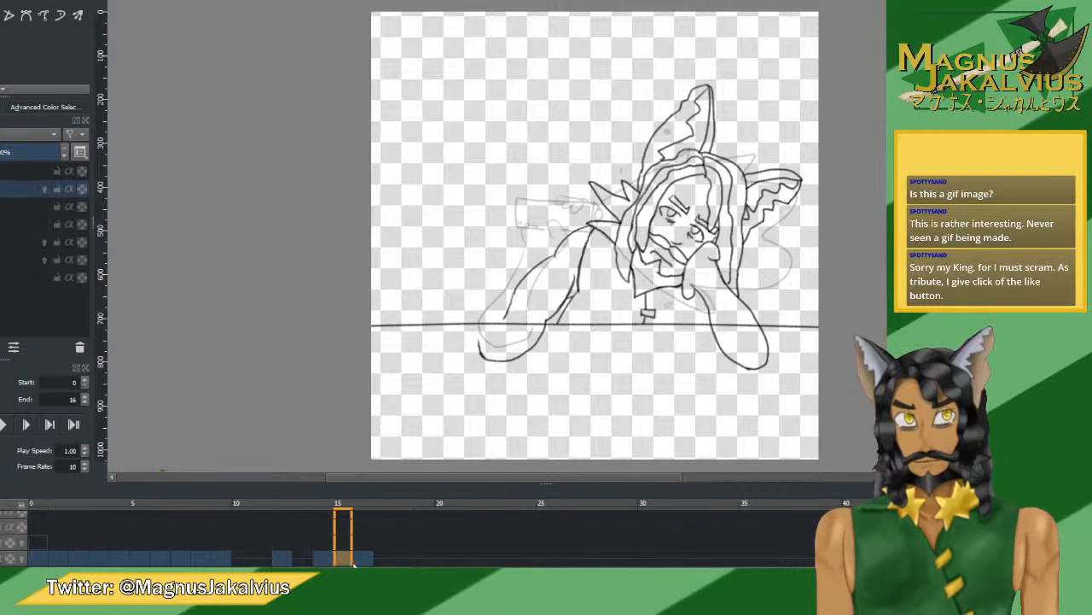
Play the rough animation and stop it to examine frames 14 and 16.
click(3, 424)
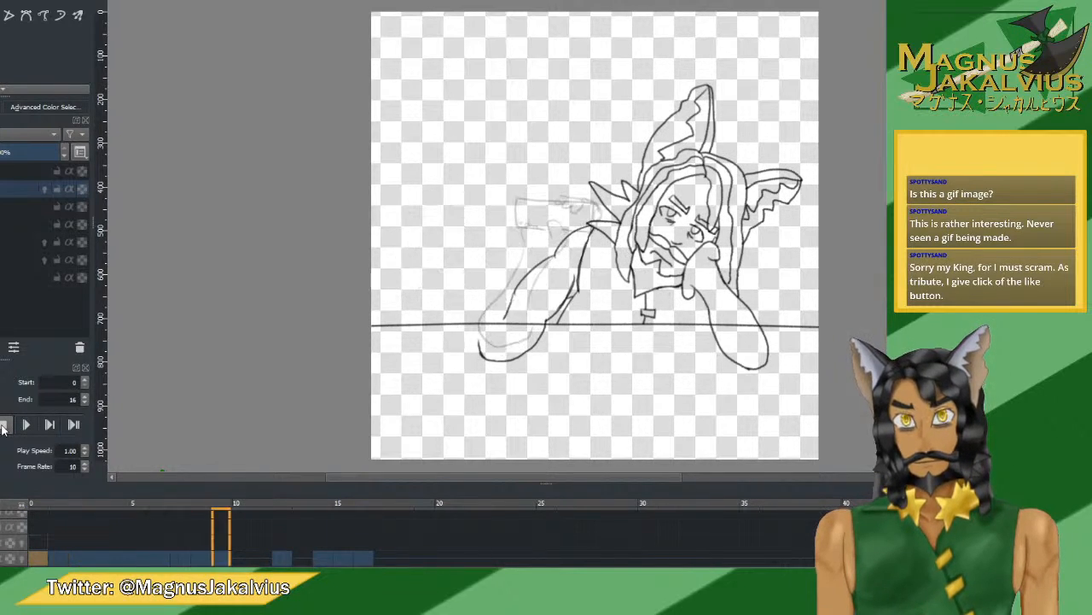
click(4, 424)
click(318, 555)
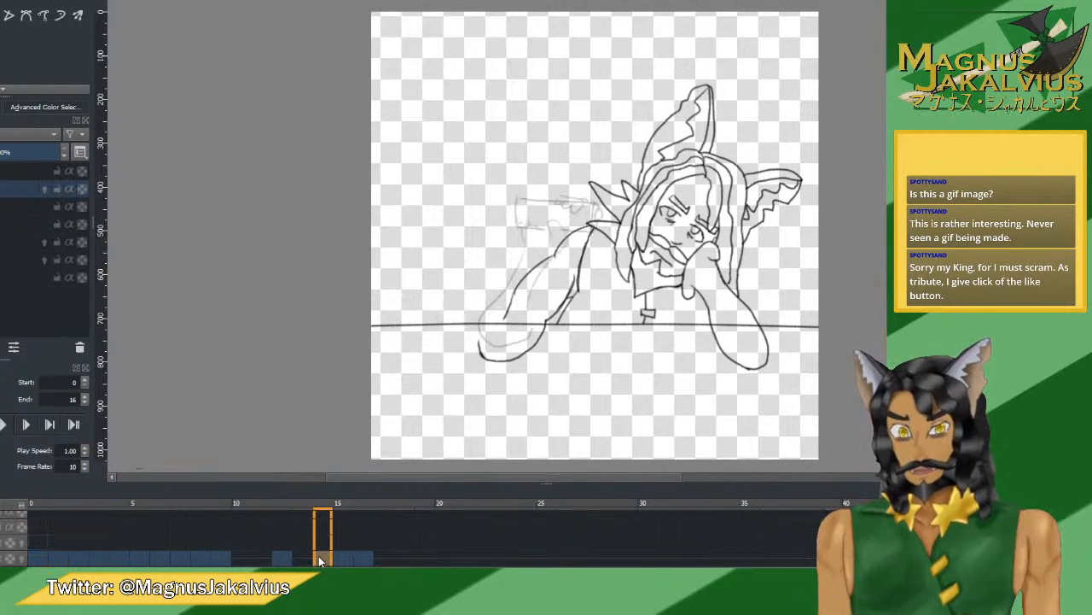
click(362, 555)
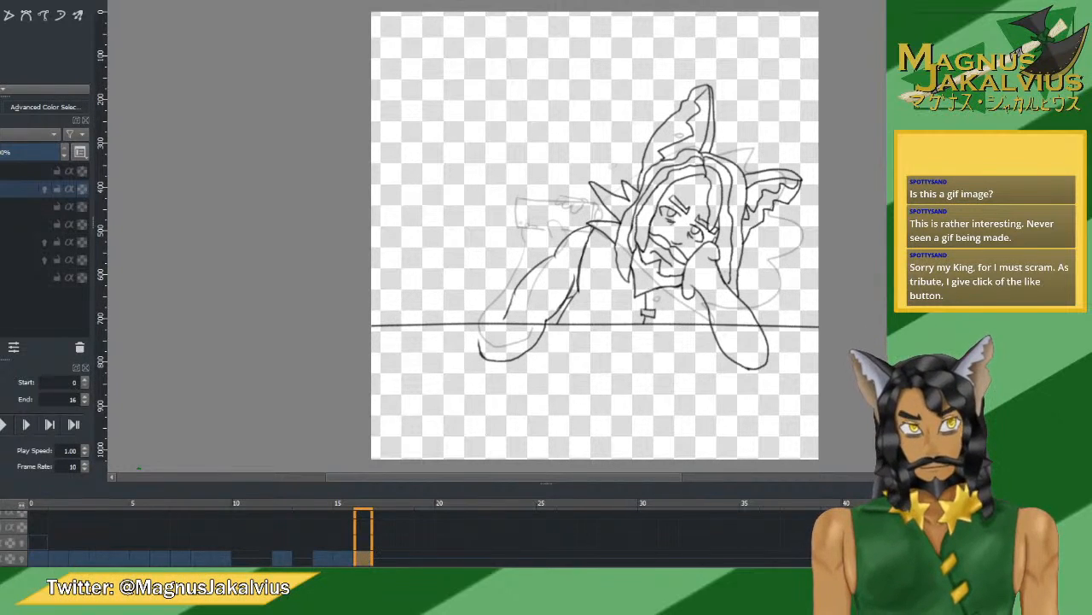
Create keyframes at frames 16 and 15 on the layer above the one holding the new blank keyframes.
scroll(410, 539, up, 2)
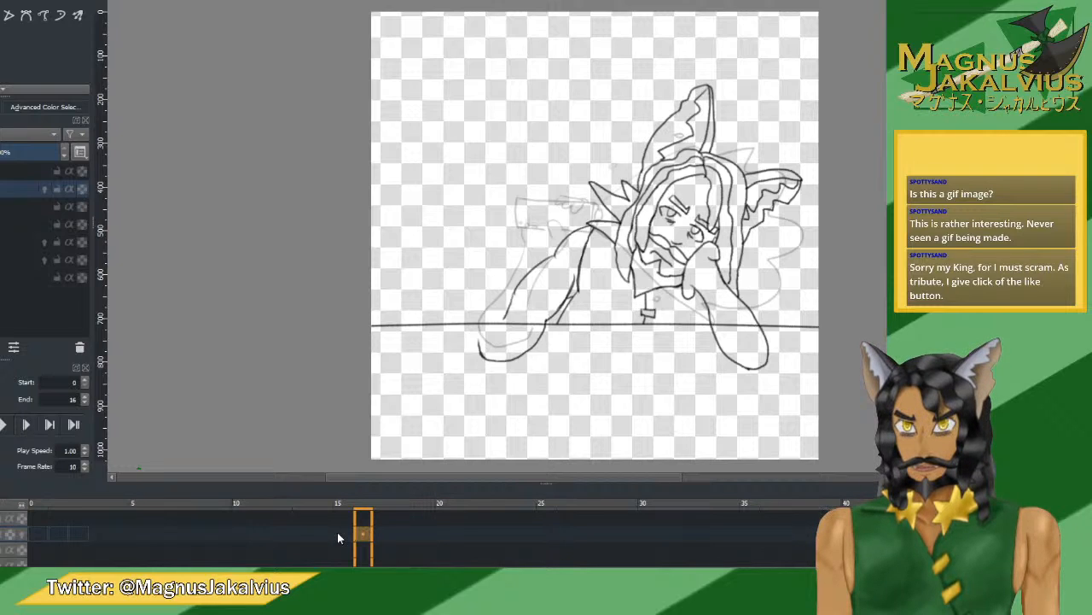
click(364, 516)
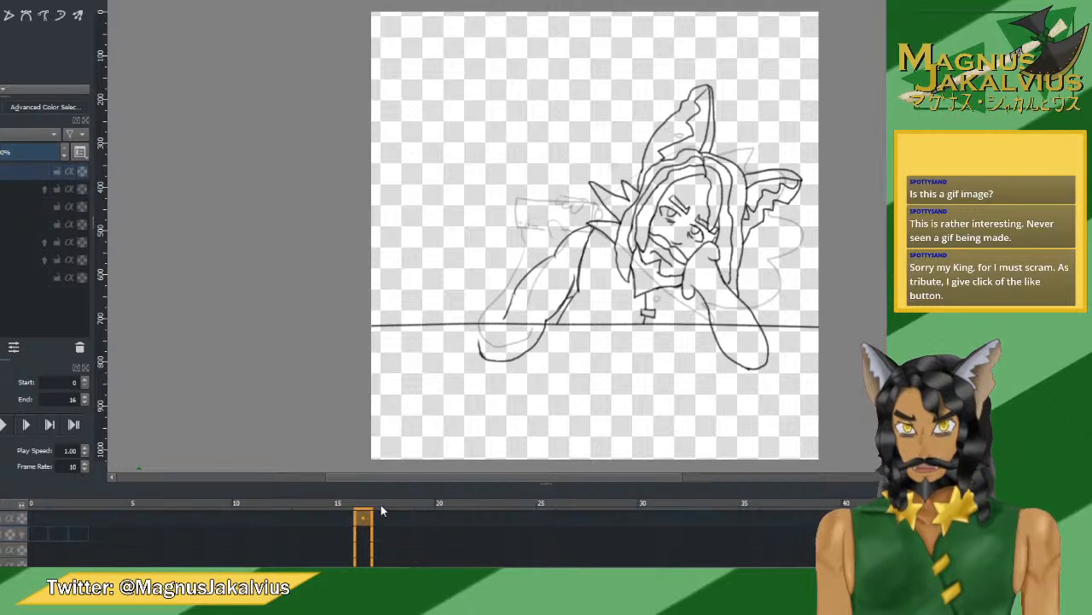
click(343, 517)
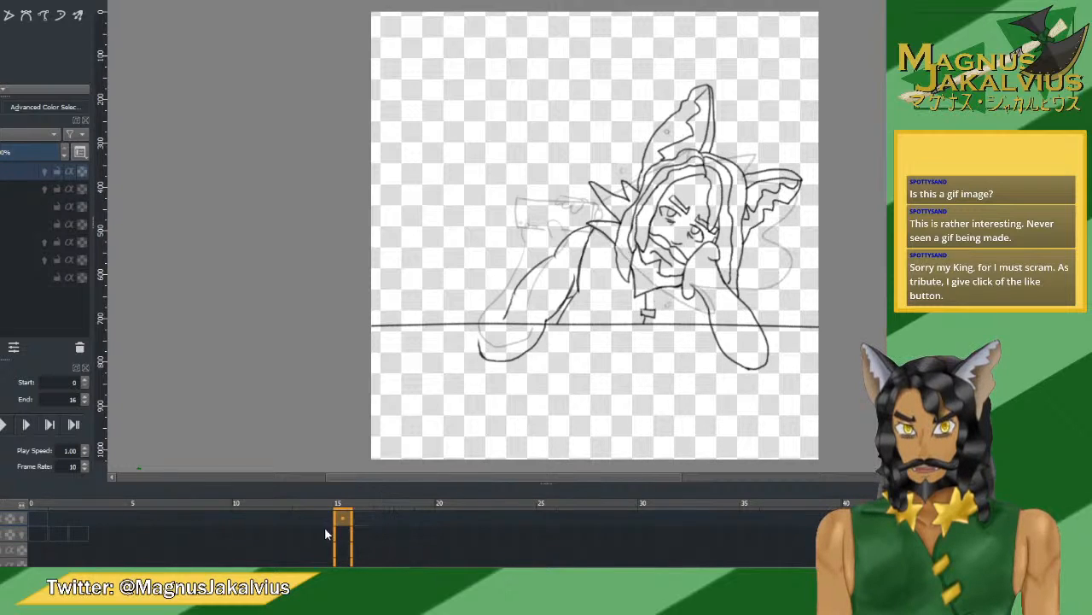
Add keyframes at frames 12 and 9 on the layer directly above the line art, checking them against the rough animation's frames.
click(323, 532)
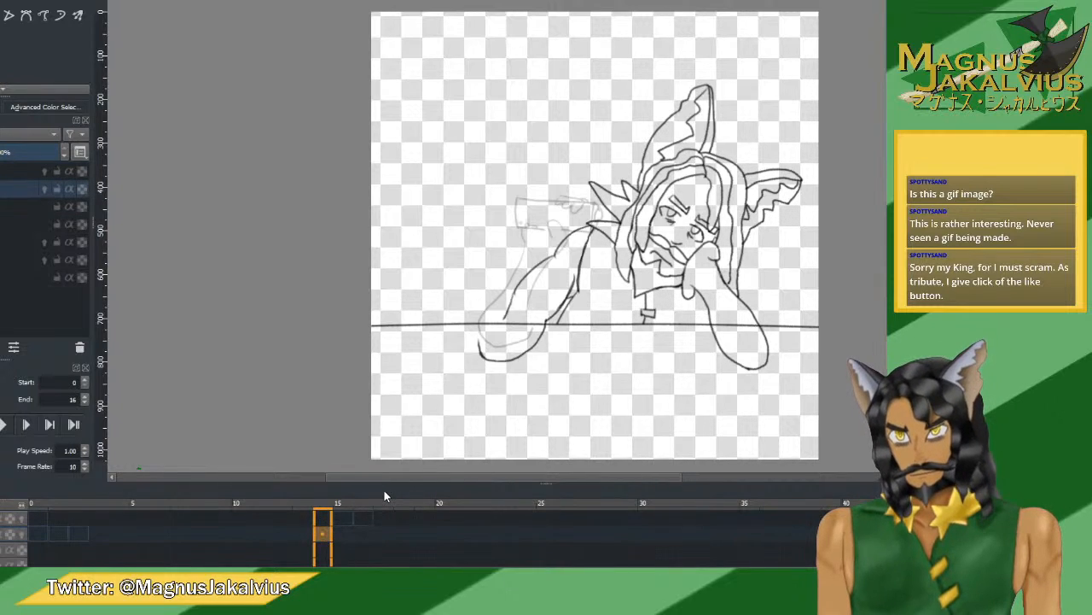
click(281, 532)
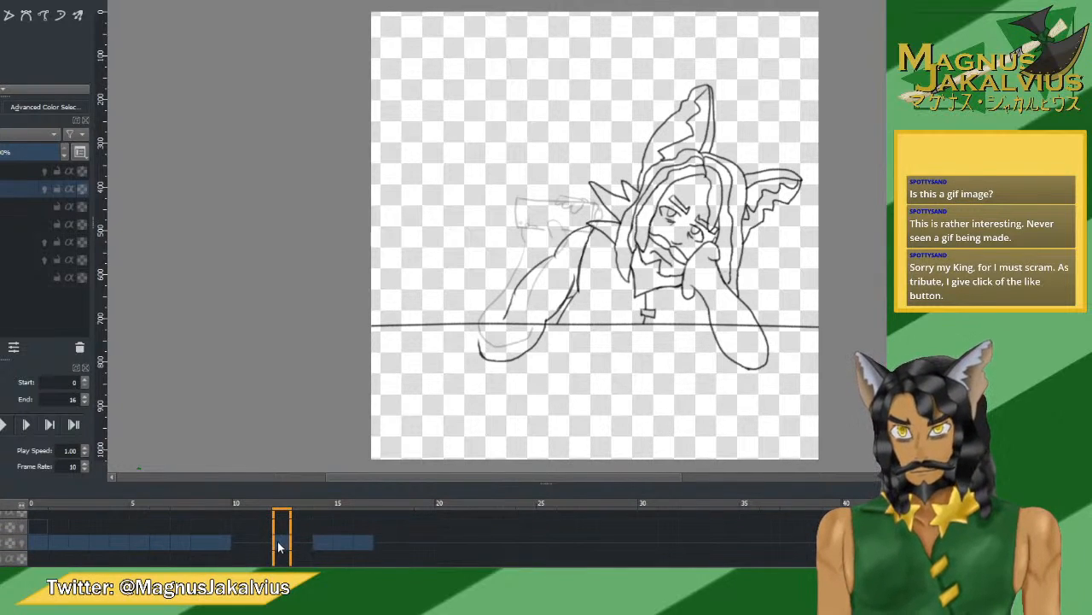
click(220, 541)
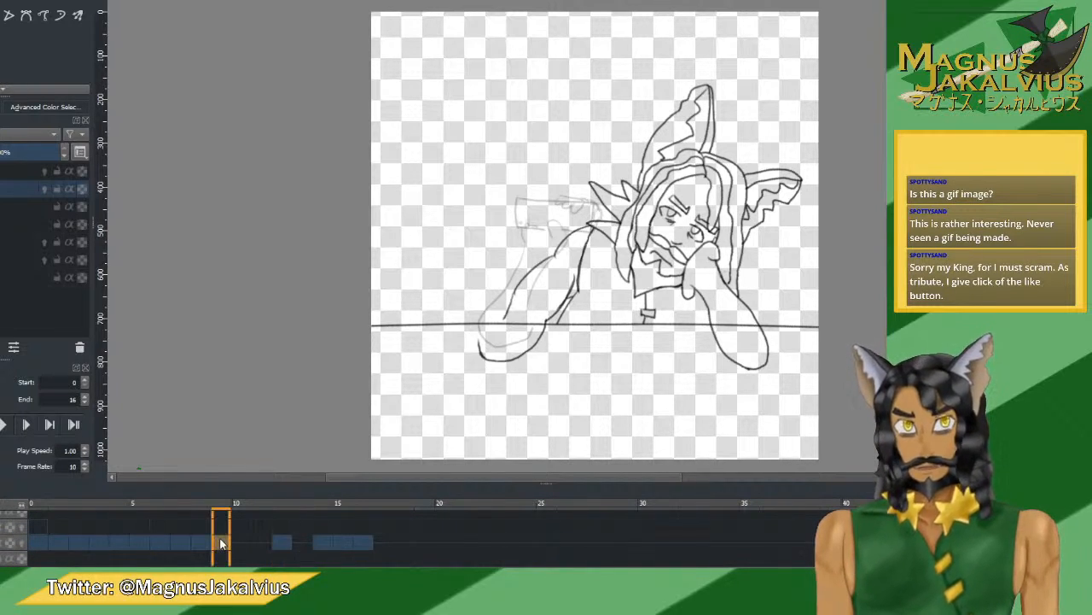
click(277, 543)
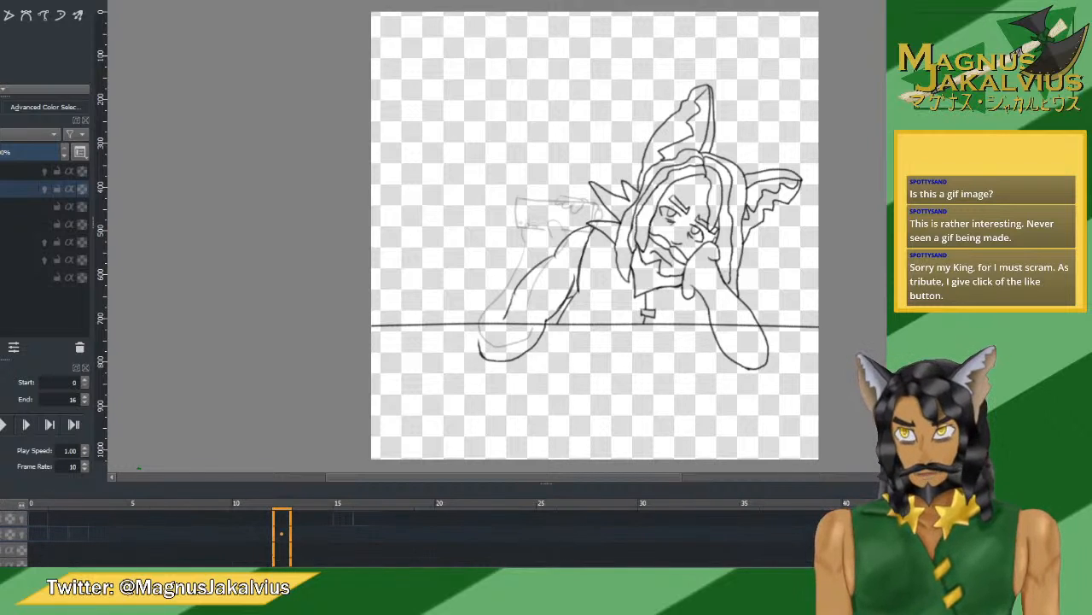
click(243, 533)
click(219, 532)
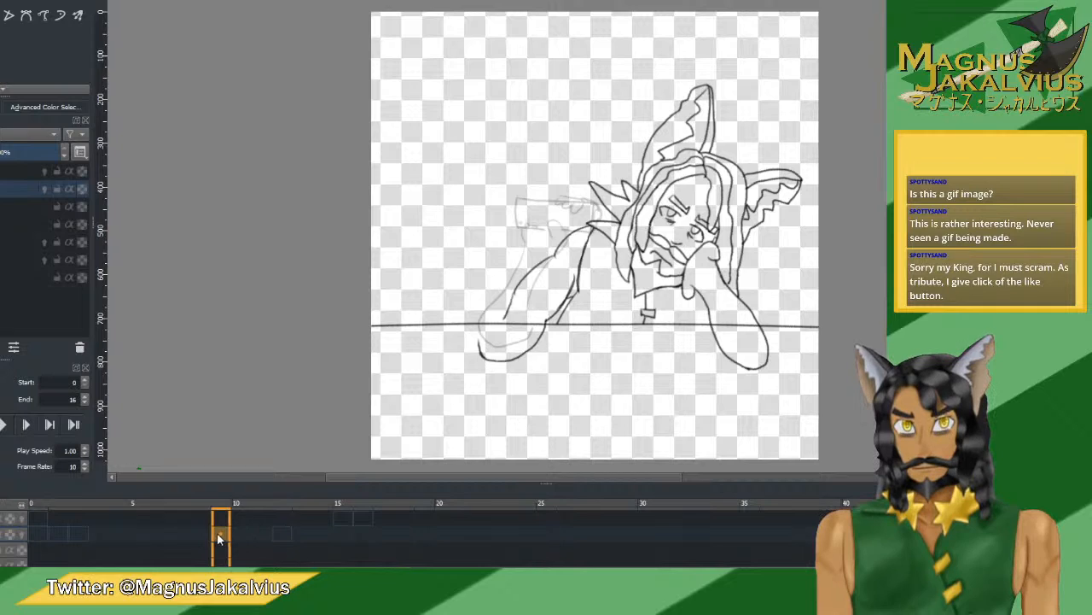
click(207, 533)
click(220, 533)
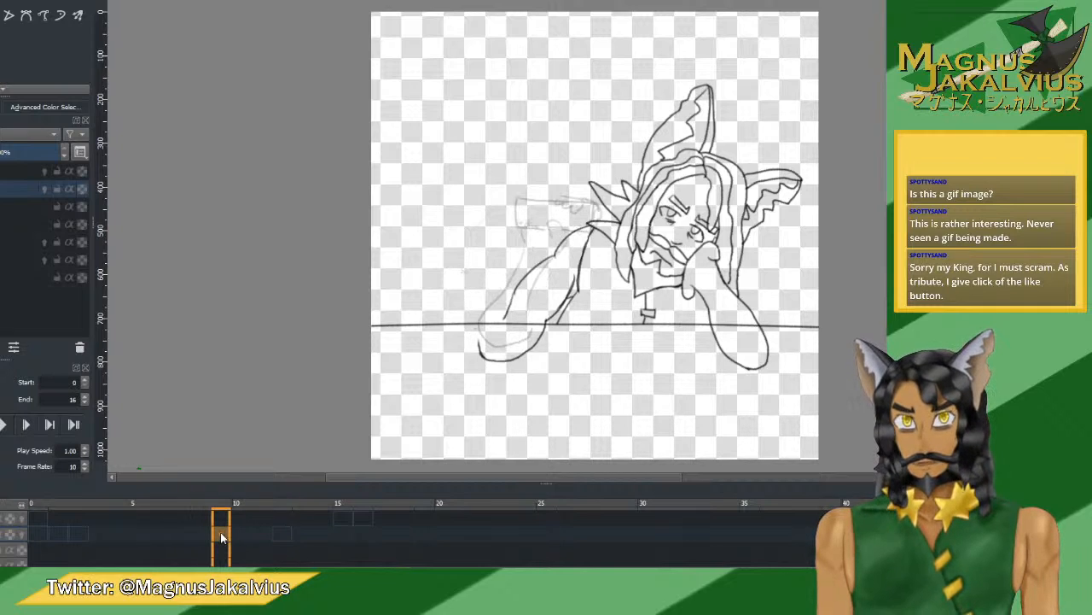
Step through frames 2 to 9, then compare frames 12, 9, 0 and 5 to examine the rough arm's position.
click(80, 533)
click(98, 533)
click(124, 532)
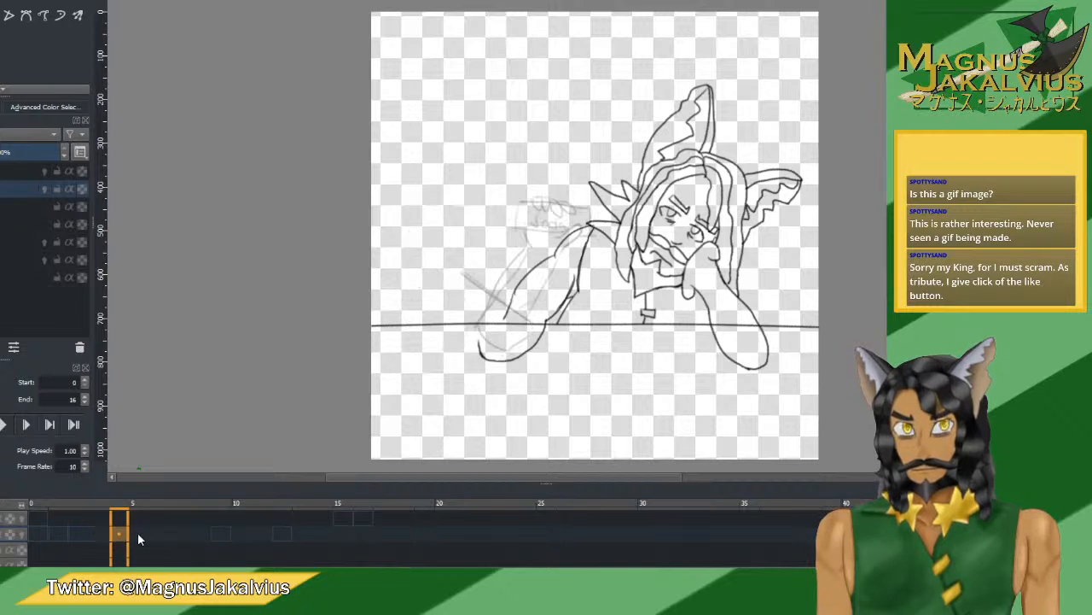
click(139, 533)
click(159, 533)
click(181, 535)
click(200, 535)
click(221, 535)
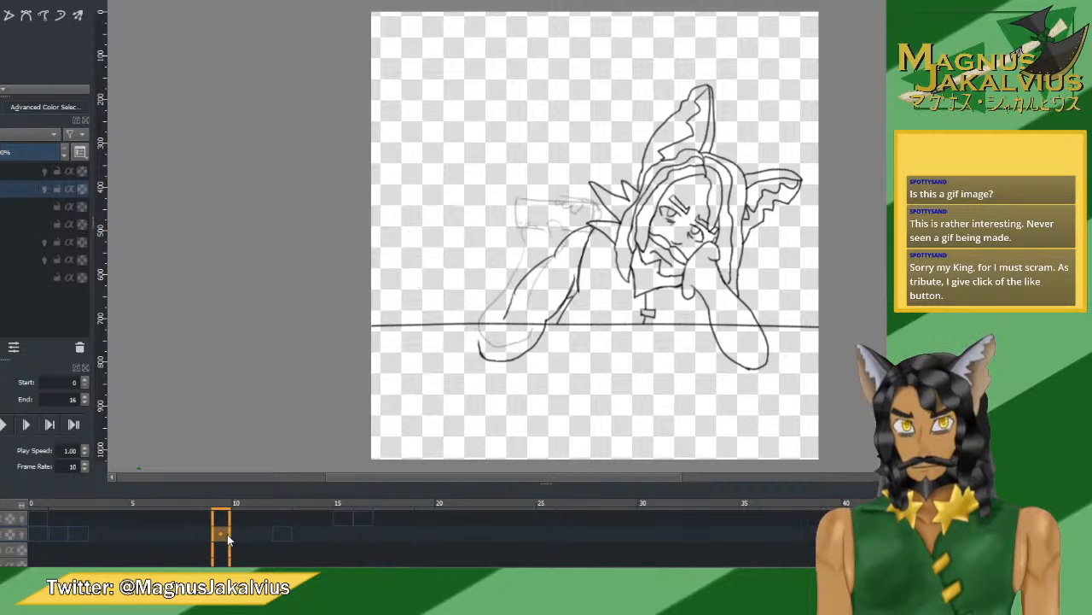
click(282, 535)
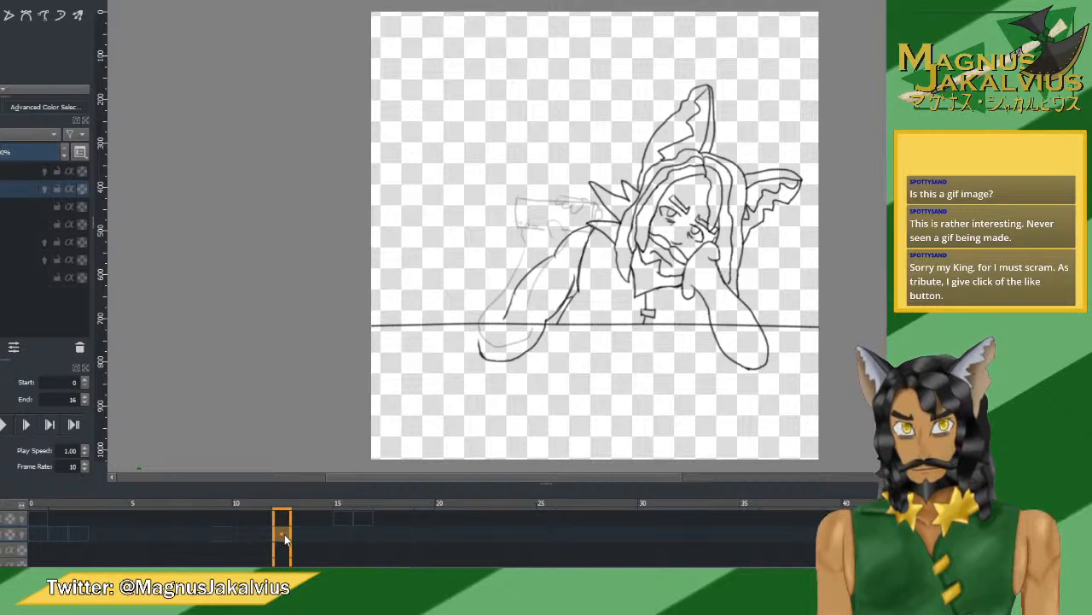
click(222, 538)
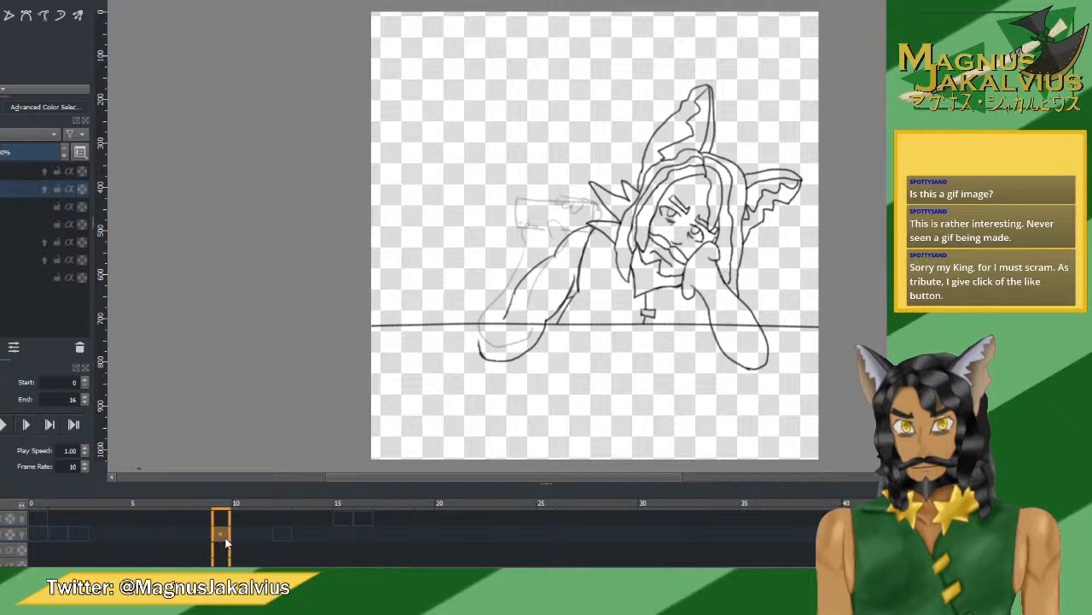
click(37, 534)
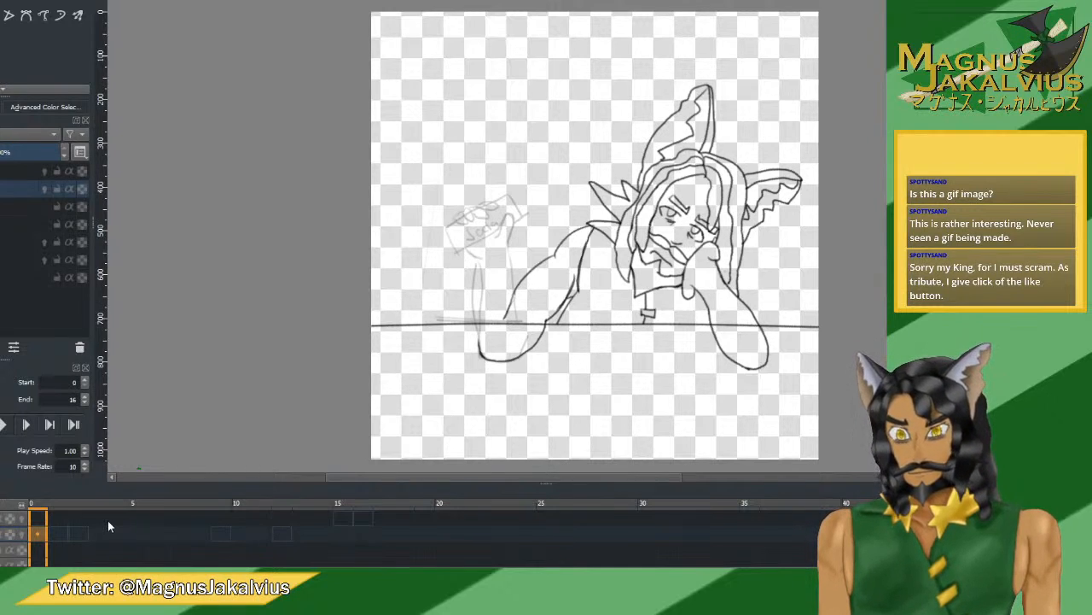
click(142, 536)
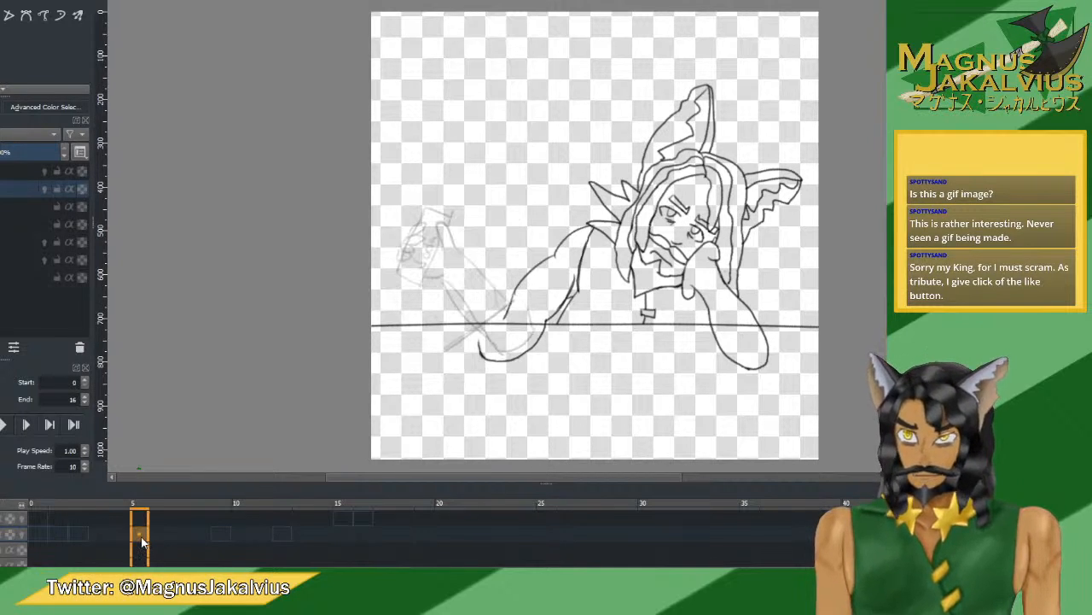
Step through frames 3 to 8 and play the rough animation to examine the arm's movement.
click(161, 538)
click(181, 536)
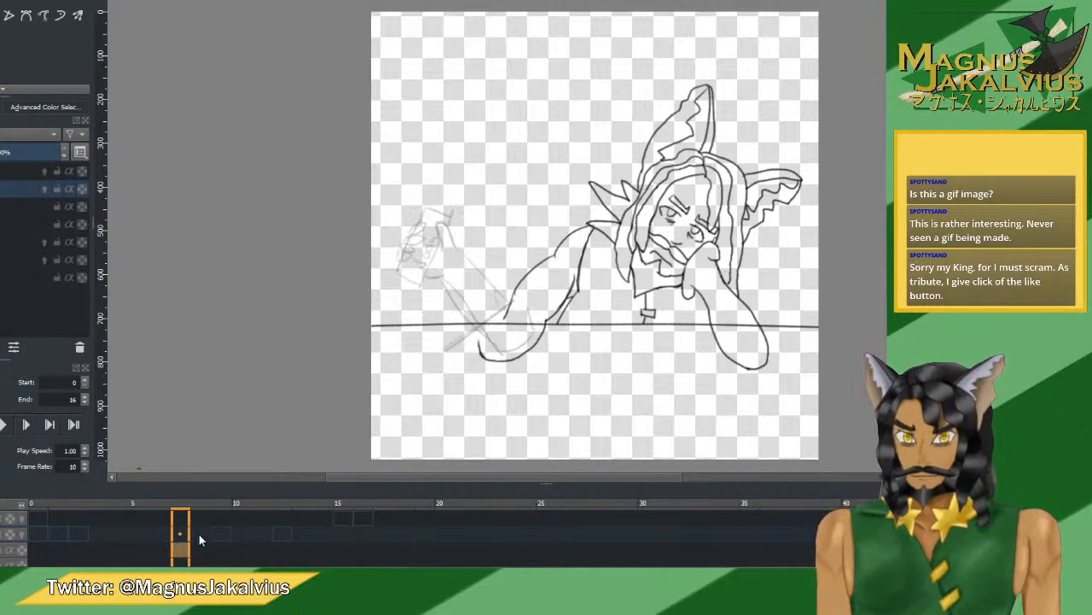
click(197, 530)
click(107, 534)
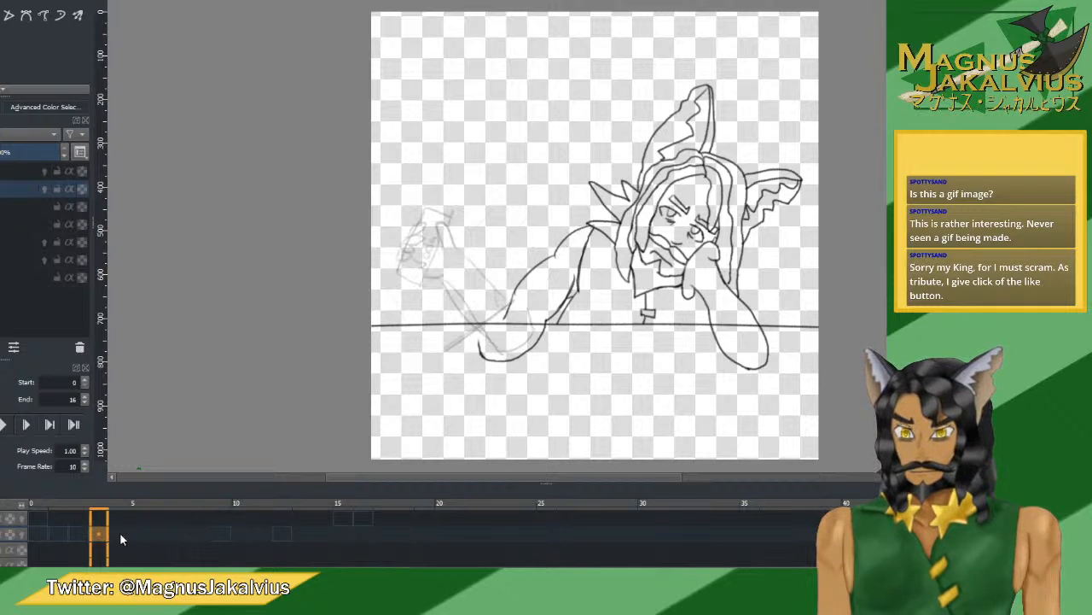
click(135, 536)
click(161, 536)
click(179, 532)
click(193, 534)
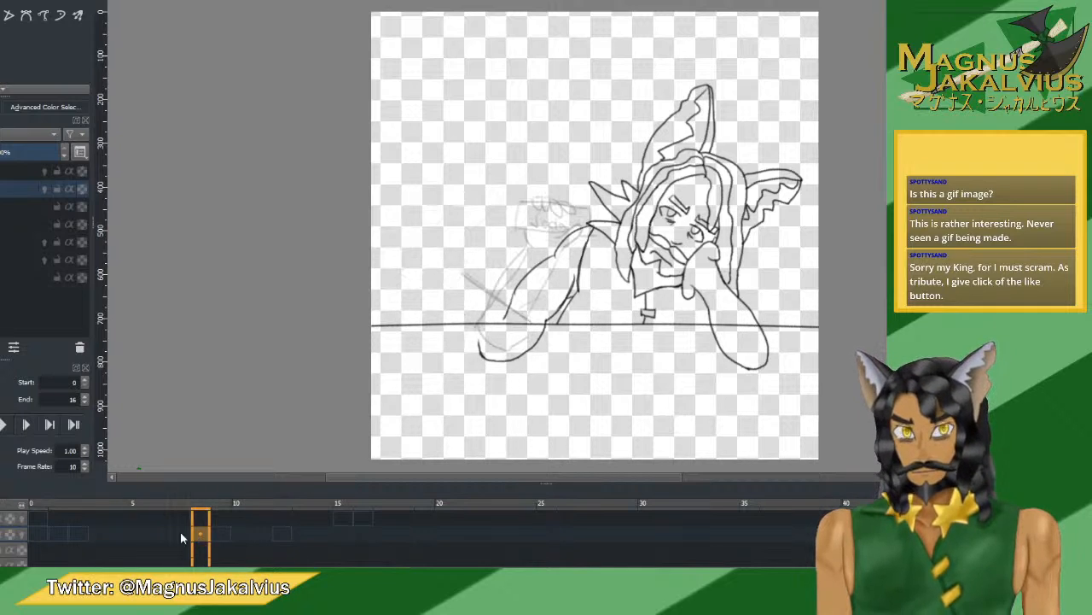
click(3, 424)
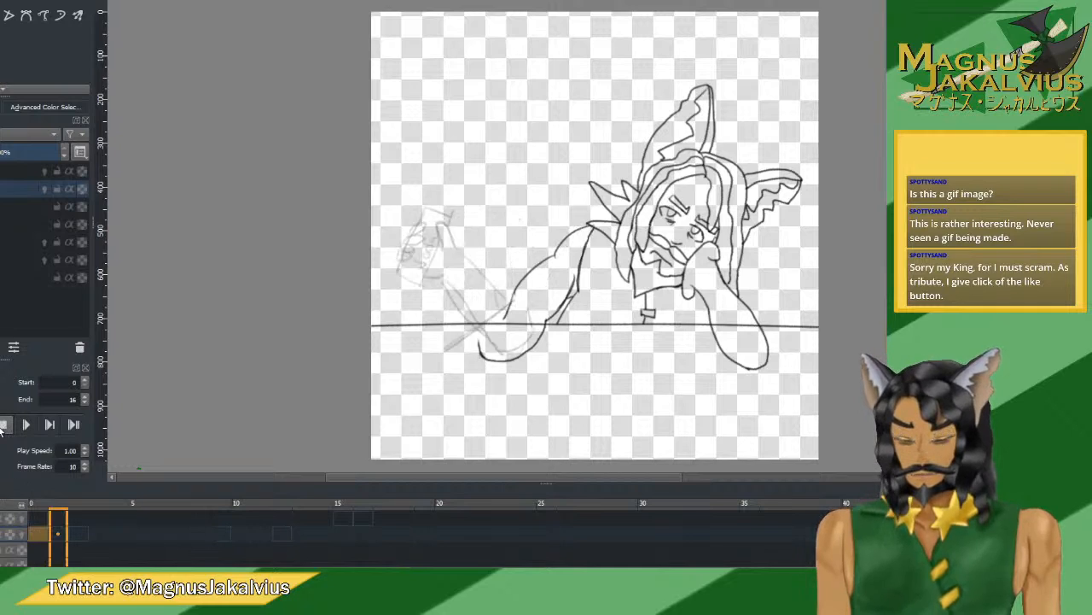
click(3, 424)
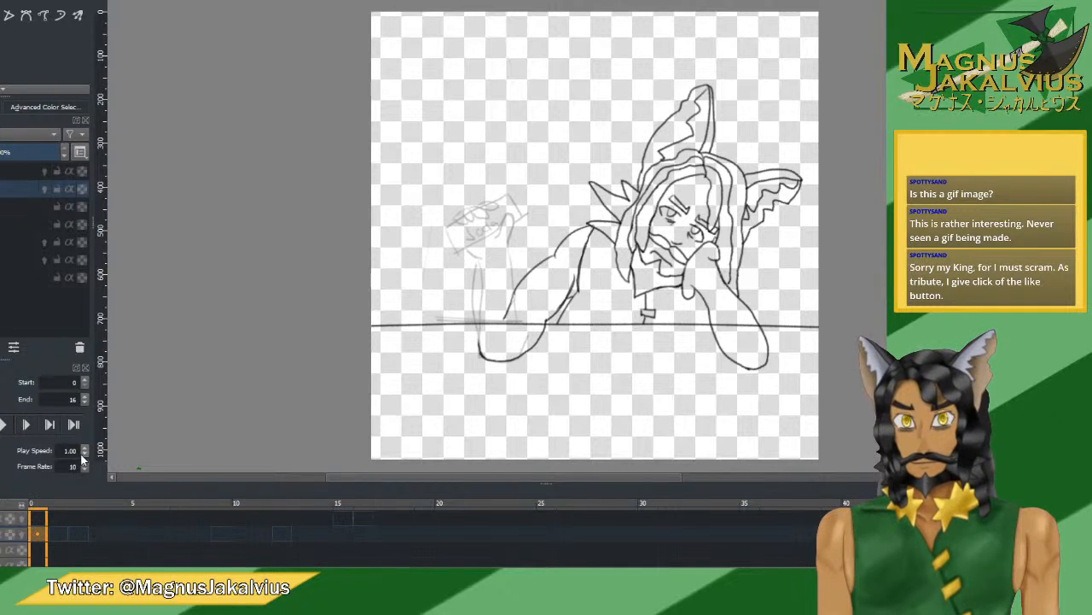
Try playing the animation at a frame rate of 15 and set the rate back to 10.
click(85, 463)
click(85, 464)
click(84, 463)
click(84, 463)
click(84, 463)
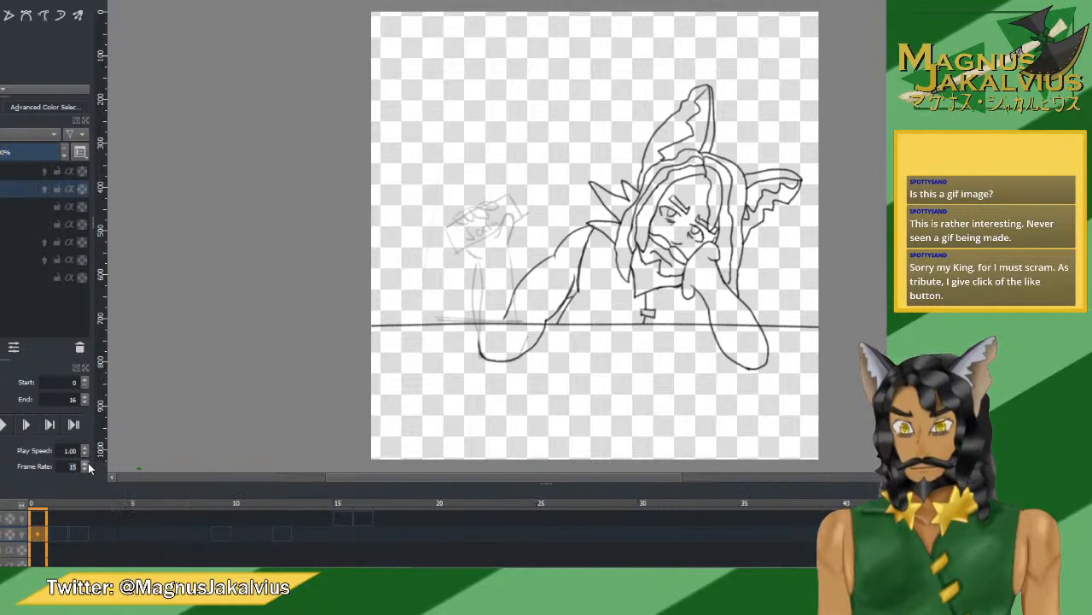
click(4, 424)
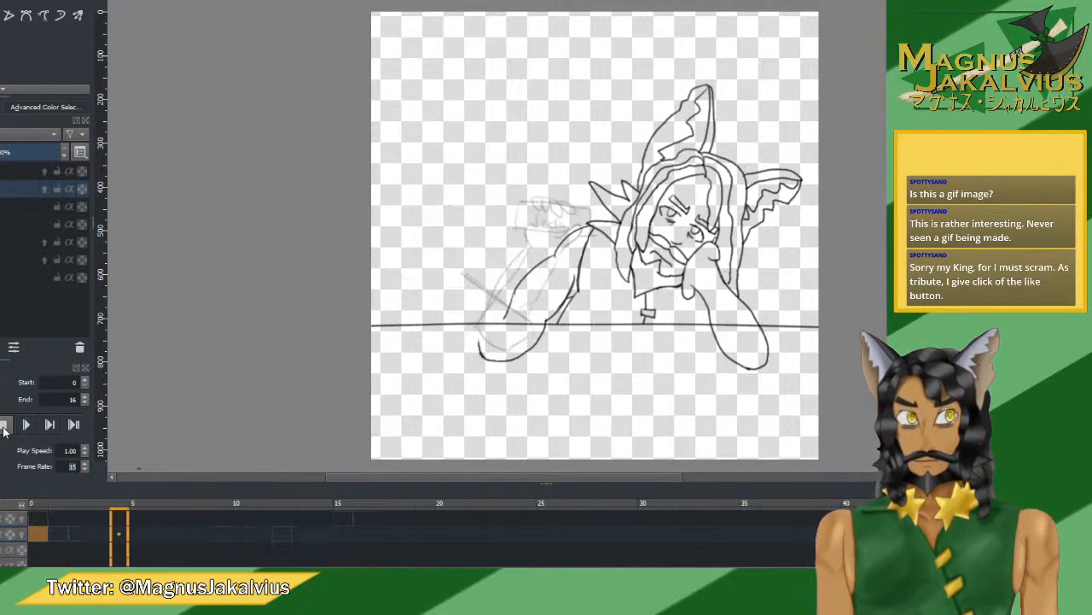
click(3, 426)
click(85, 469)
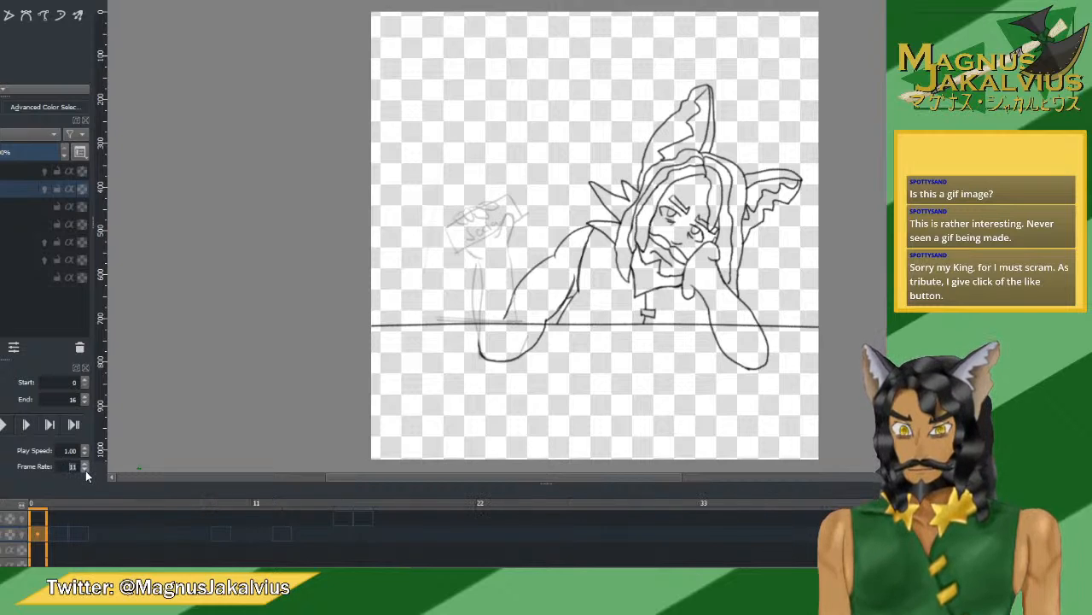
On frame 0 of the clean line-art layer, draw the short upper-arm edge from below the propping hand down to the table line.
click(62, 533)
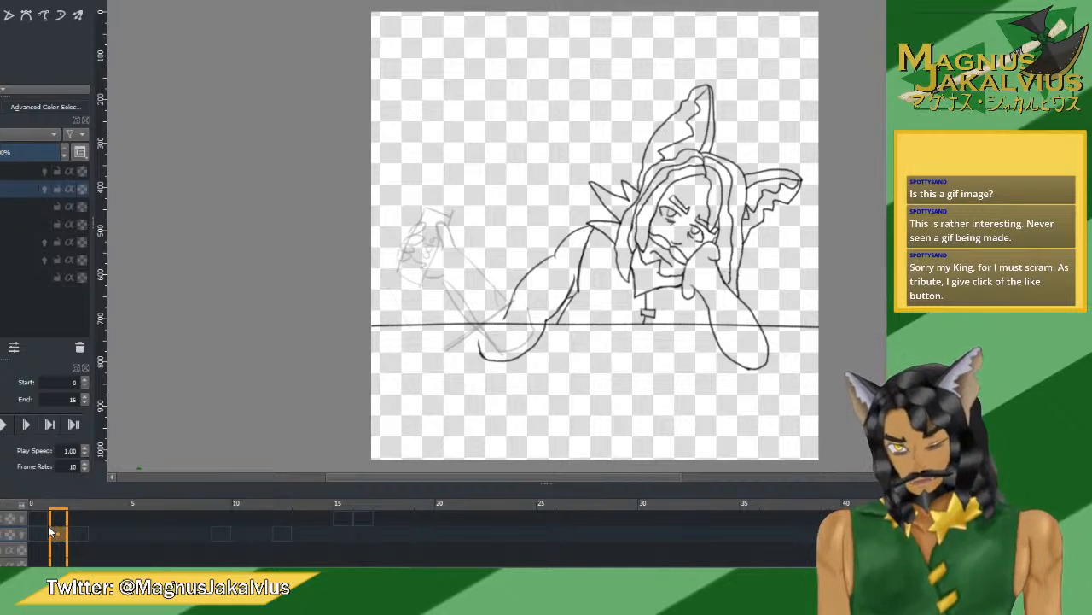
click(45, 534)
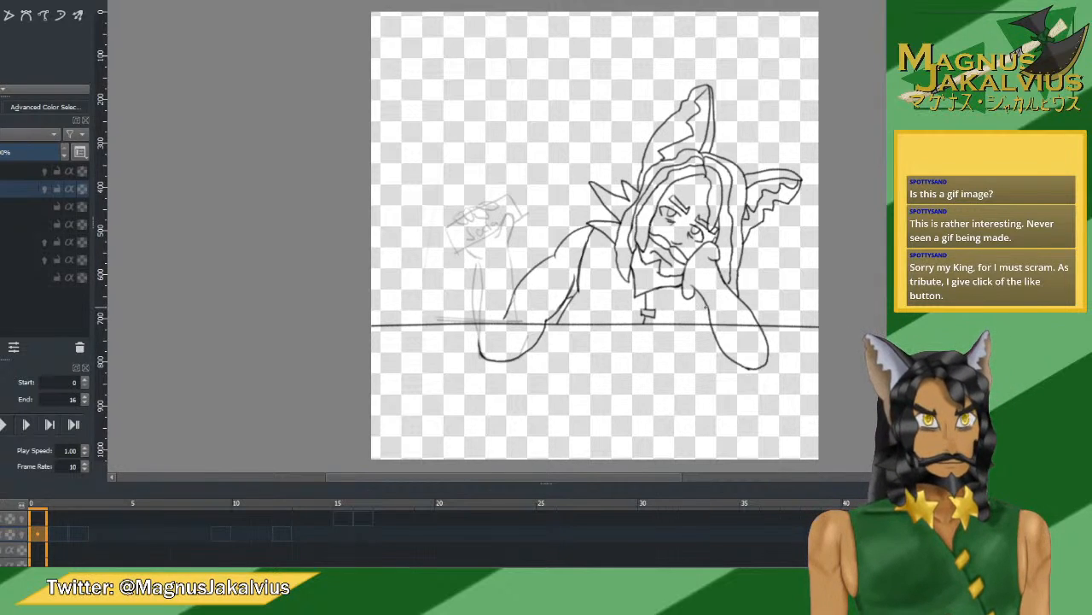
click(5, 210)
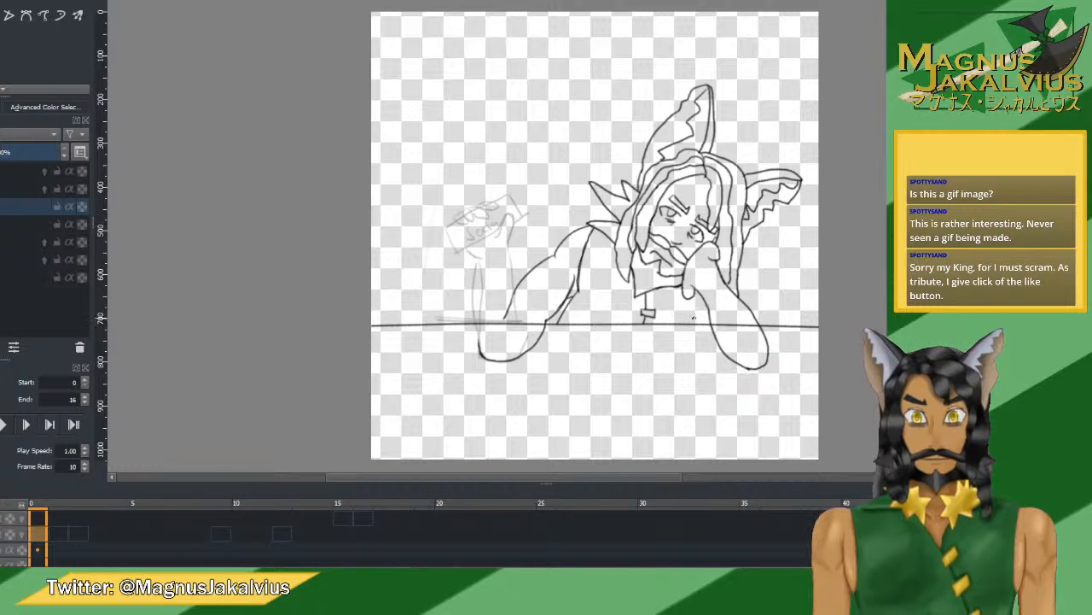
mouse_move(698, 329)
mouse_down()
mouse_move(716, 355)
mouse_move(760, 374)
mouse_up()
key(ctrl+z)
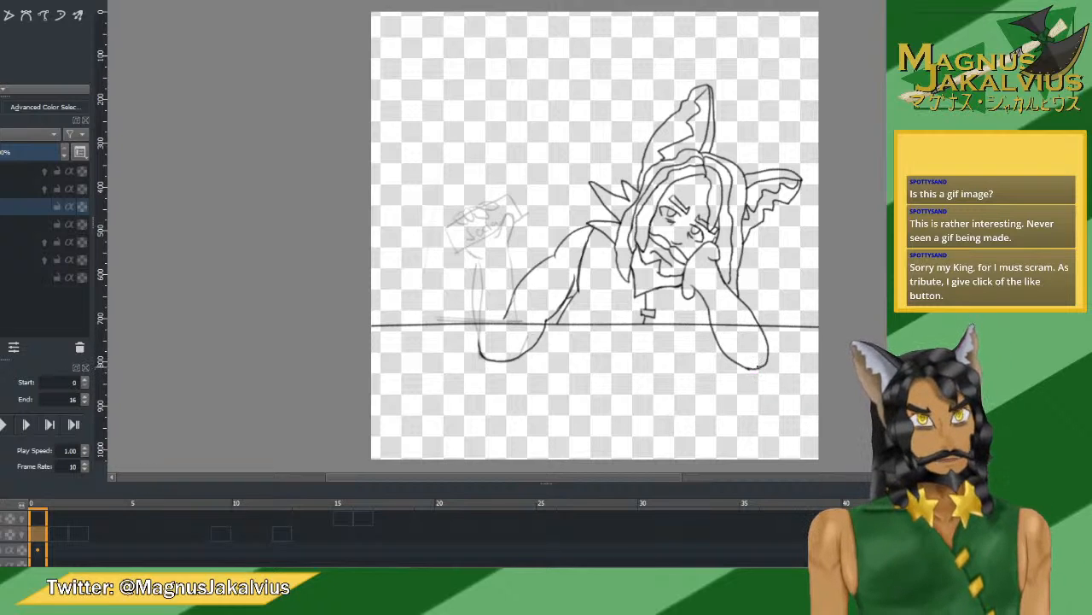
drag(747, 369, 698, 333)
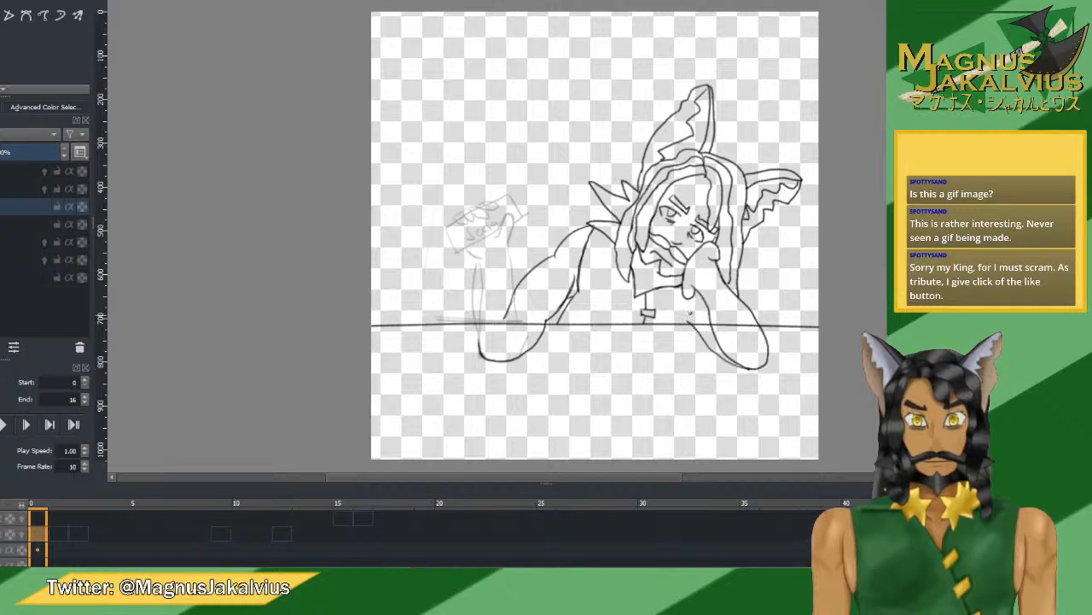
mouse_move(698, 295)
mouse_down()
mouse_move(684, 317)
mouse_move(700, 321)
mouse_up()
key(ctrl+z)
key(ctrl+z)
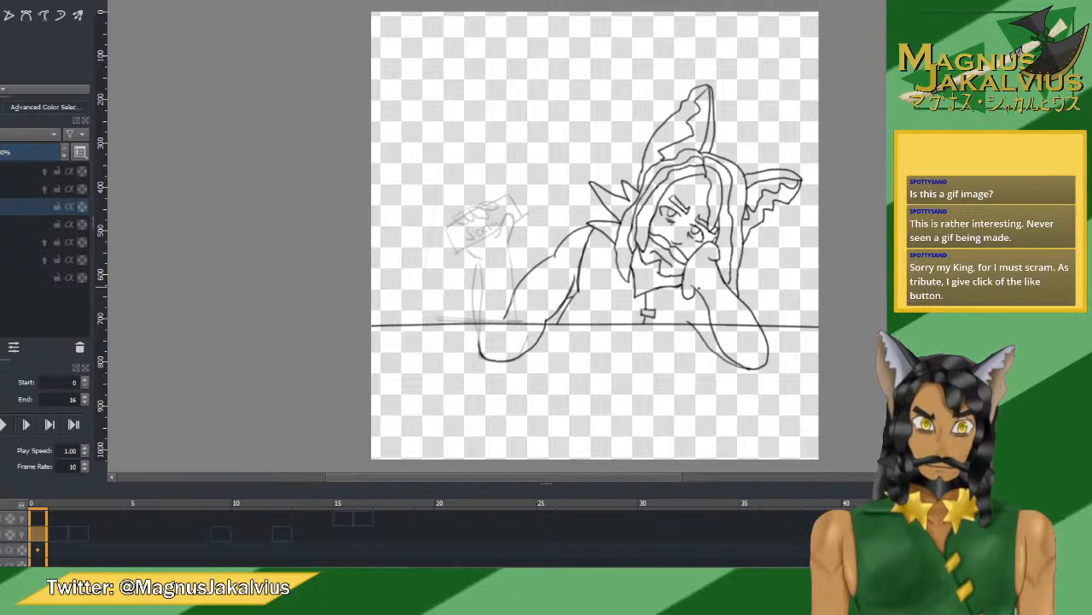
drag(699, 290, 687, 320)
key(ctrl+z)
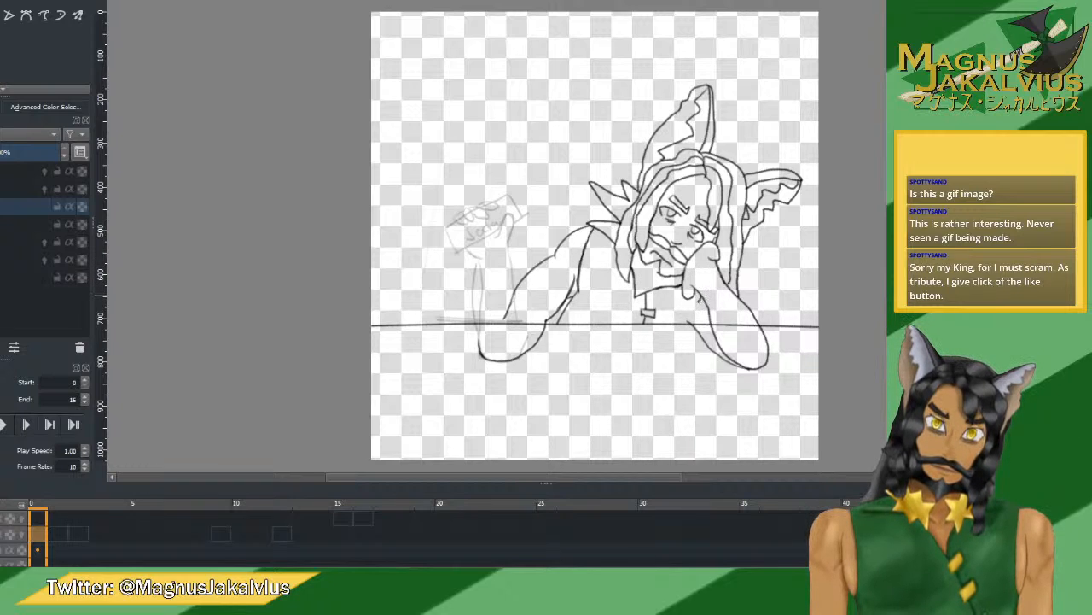
drag(701, 300, 680, 324)
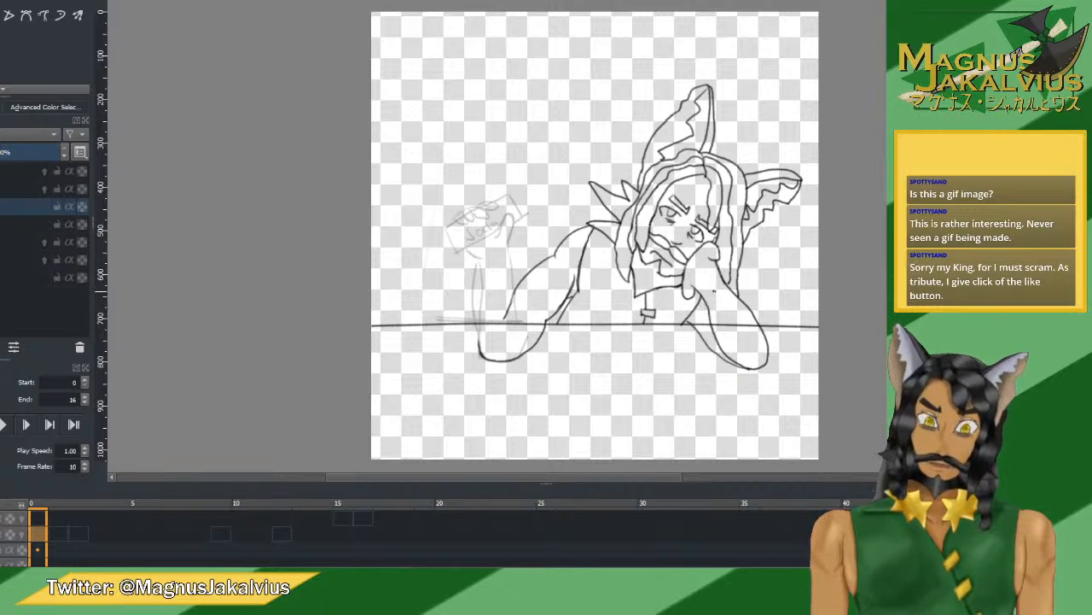
drag(698, 294, 692, 315)
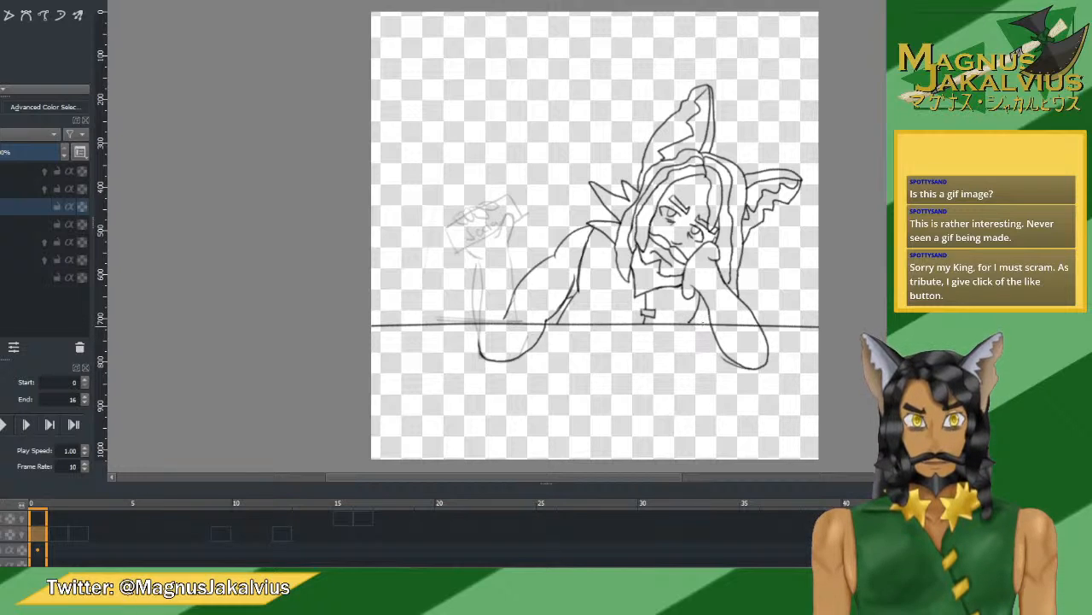
Draw the curved underside of the propping arm from the table line to its elbow, retrying the stroke until it fits.
drag(695, 328, 752, 370)
key(ctrl+z)
drag(696, 327, 749, 372)
key(ctrl+z)
drag(698, 329, 741, 369)
key(ctrl+z)
drag(697, 327, 753, 373)
key(ctrl+z)
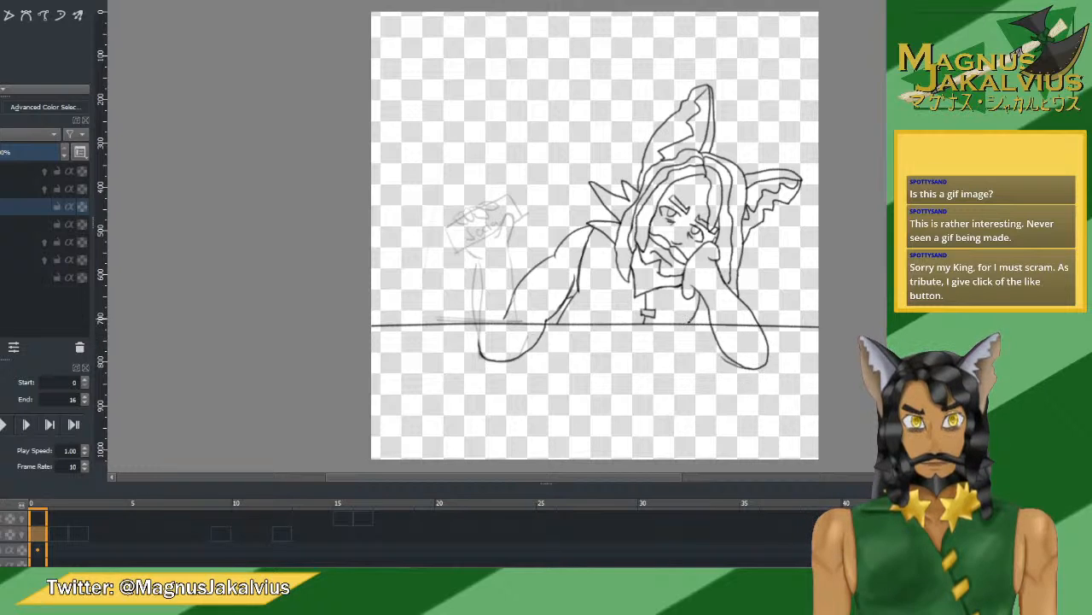
drag(696, 327, 746, 369)
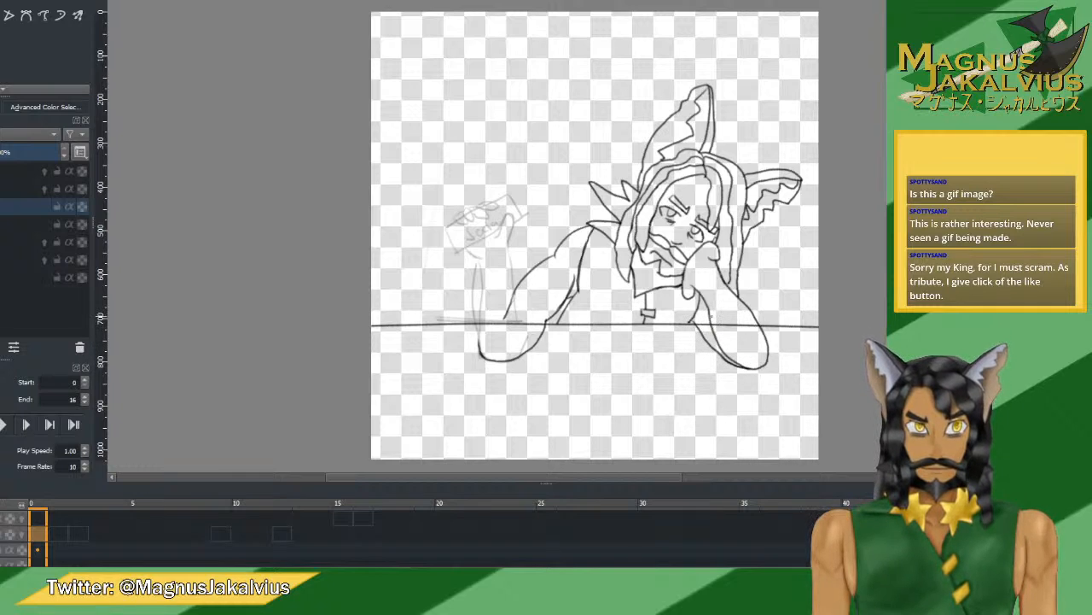
key(ctrl+z)
drag(691, 319, 724, 360)
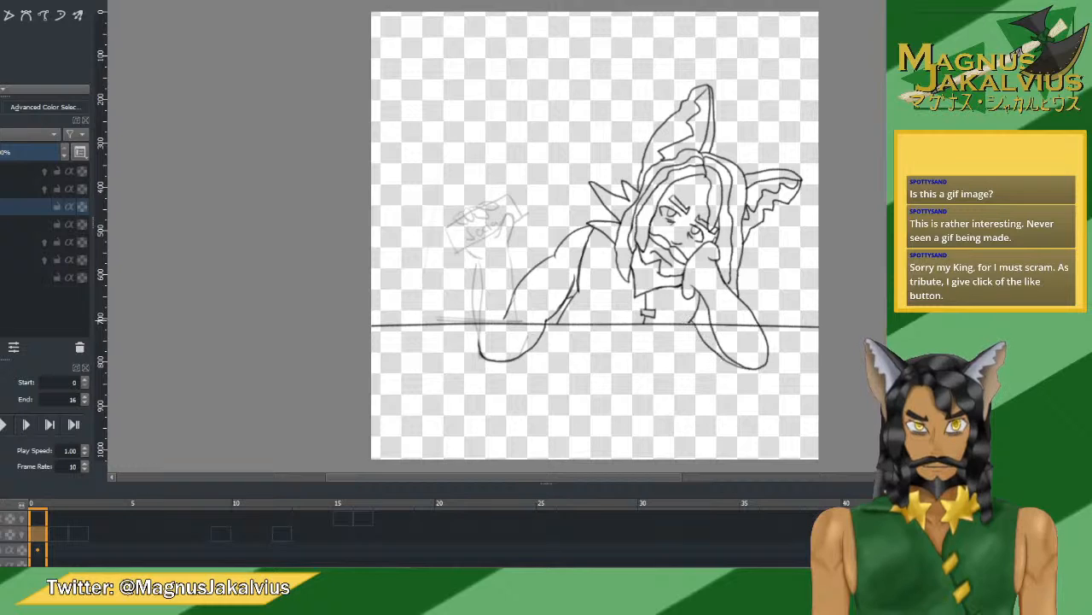
key(ctrl+z)
drag(693, 318, 727, 360)
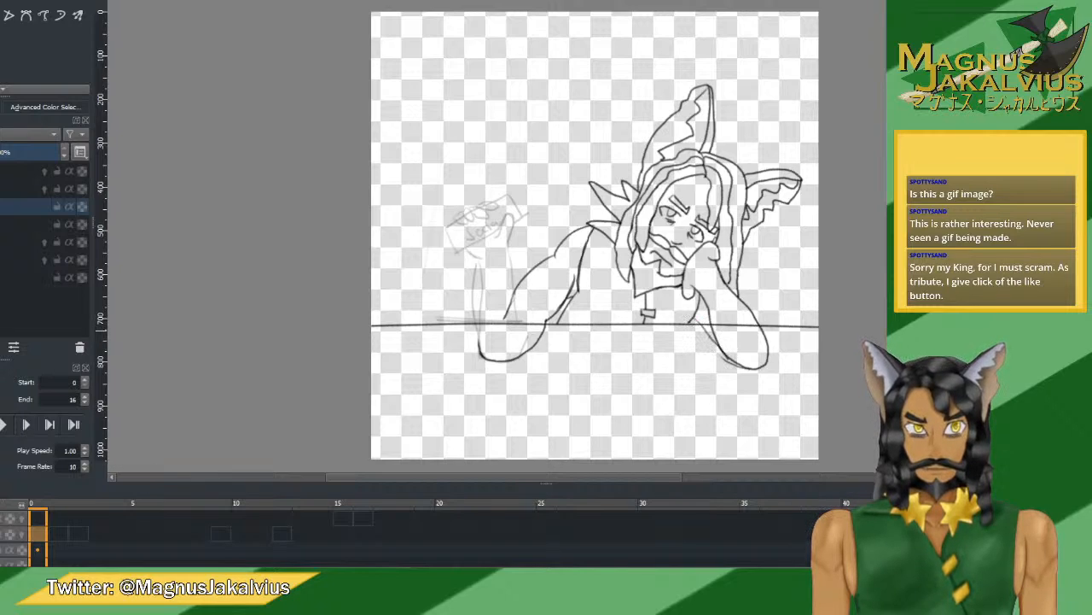
key(ctrl+z)
drag(691, 319, 746, 372)
key(ctrl+z)
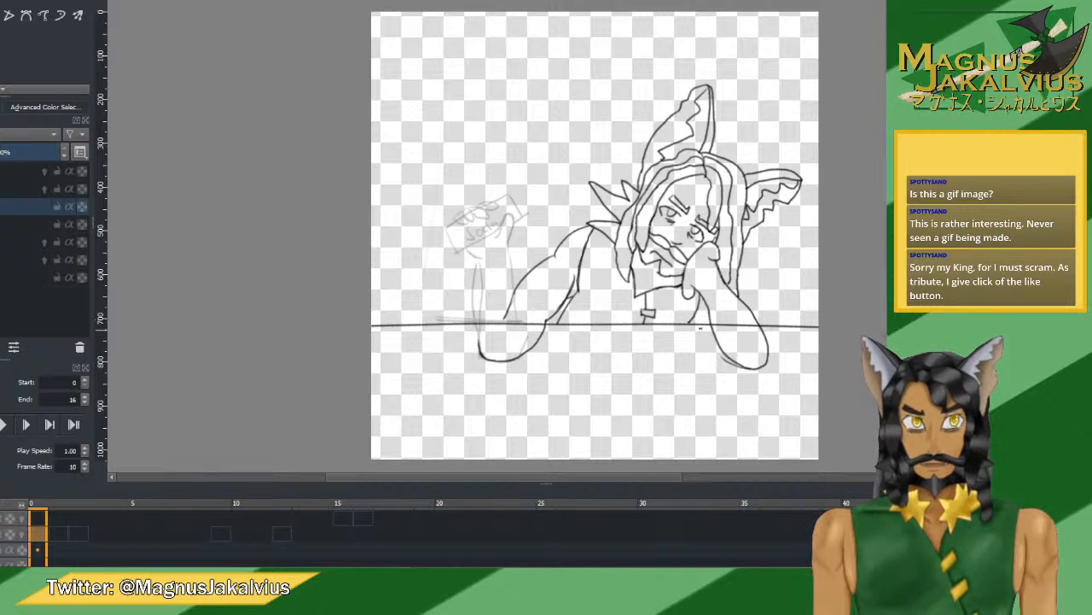
drag(691, 319, 750, 373)
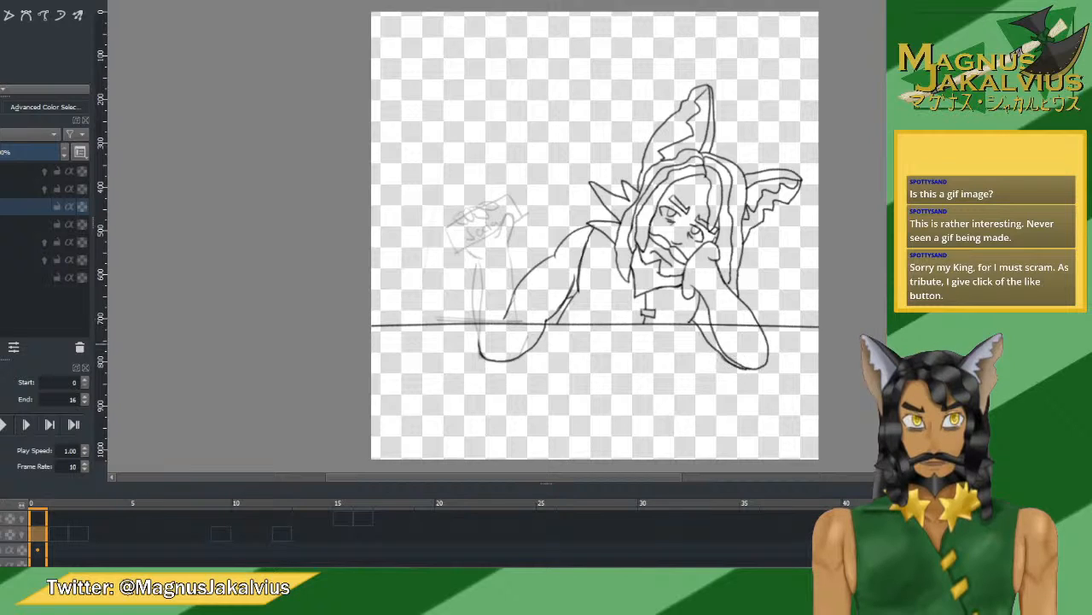
key(ctrl+z)
drag(693, 320, 733, 364)
key(ctrl+z)
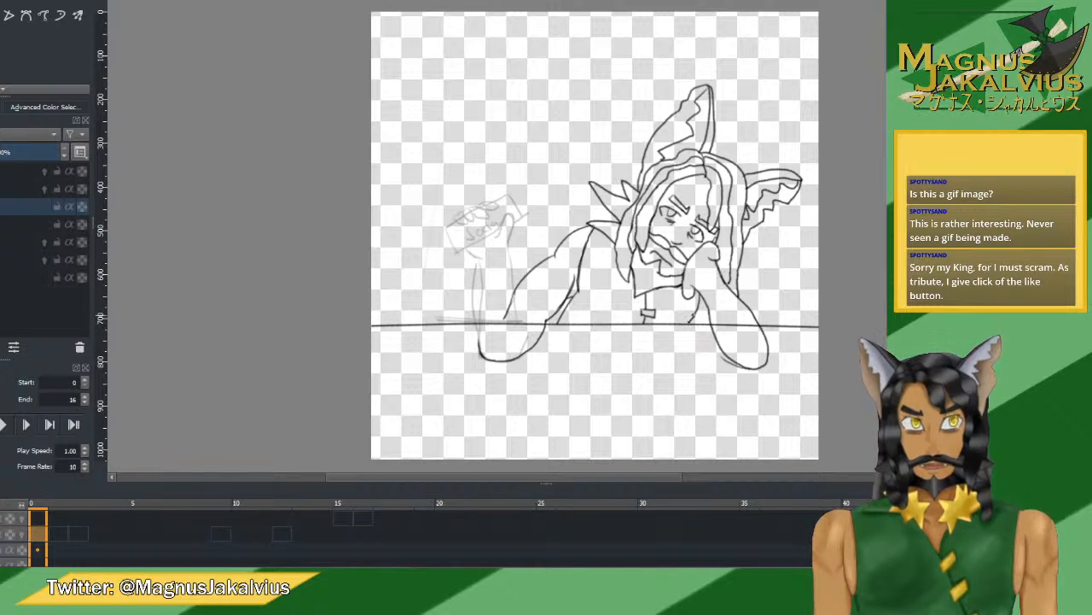
drag(694, 323, 731, 367)
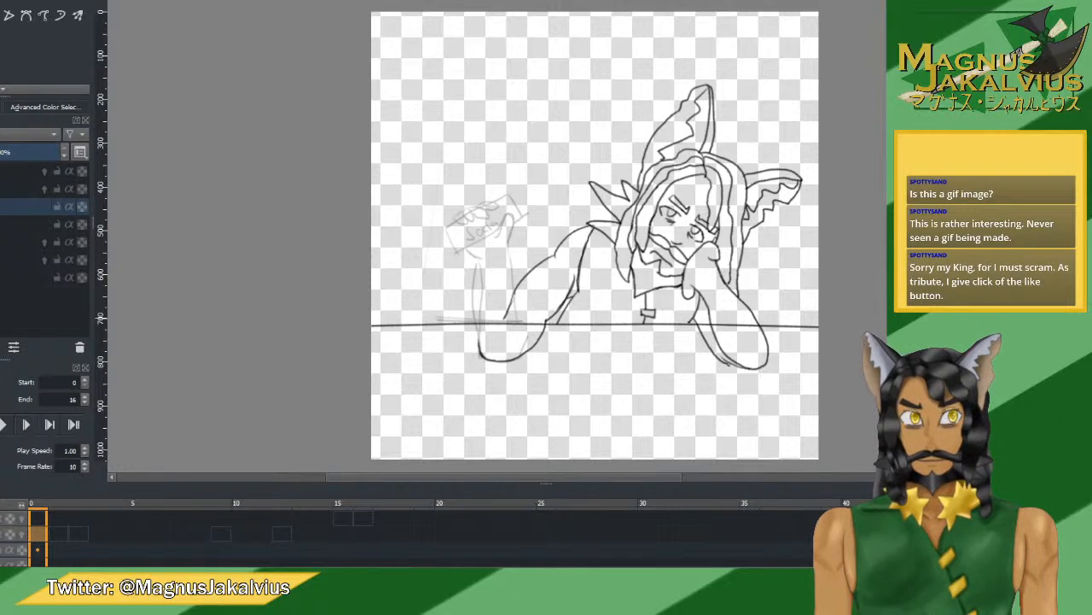
key(ctrl+z)
drag(695, 321, 743, 368)
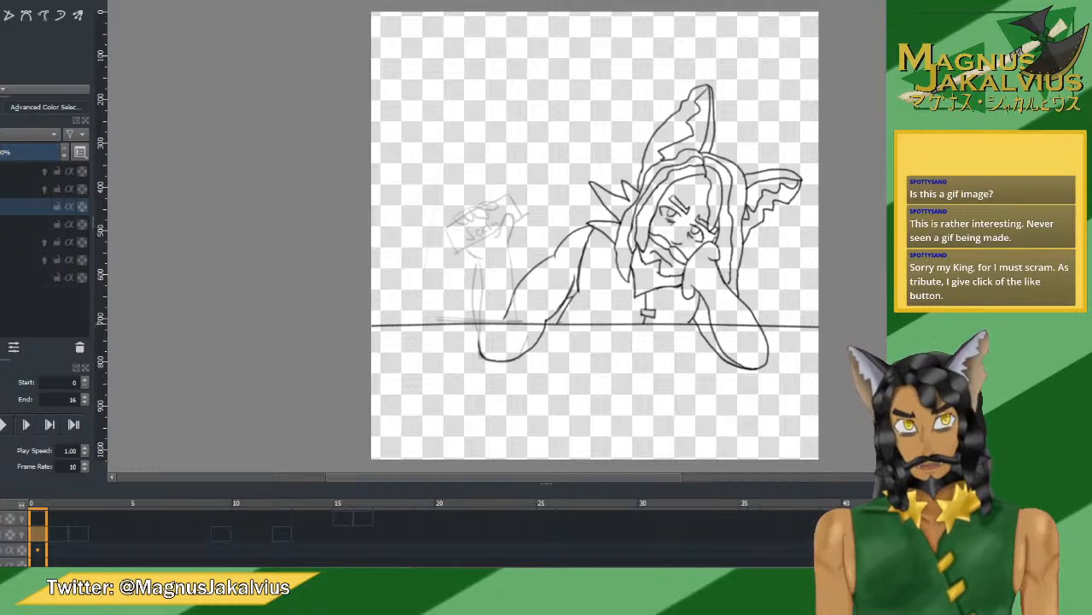
Clean up the other arm's inner edge on the line-art layer where it crosses the table line toward the elbow.
key(Page_Down)
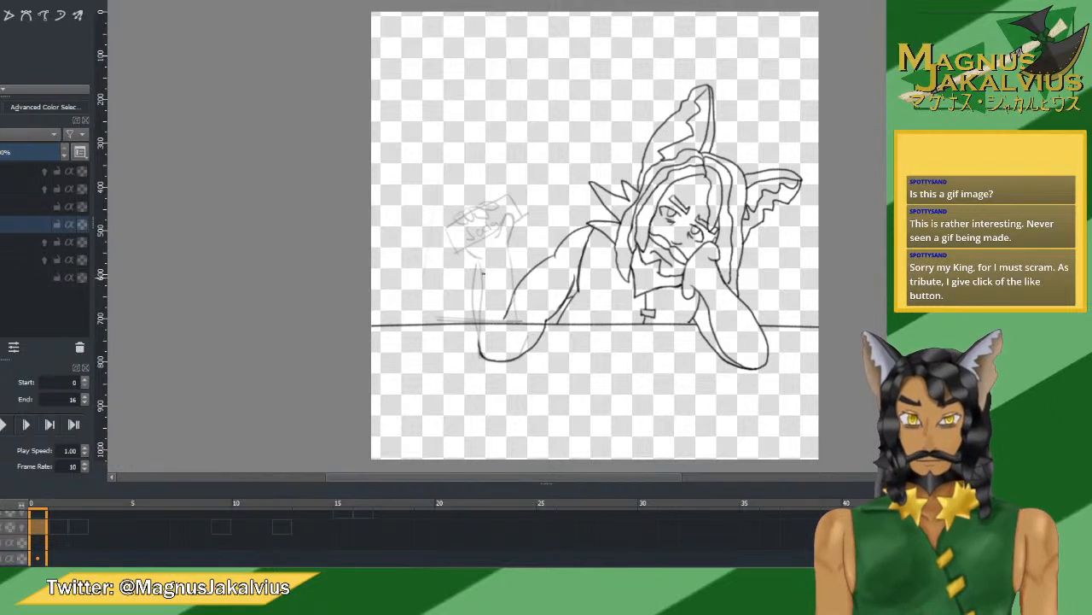
key(Page_Up)
key(Page_Up)
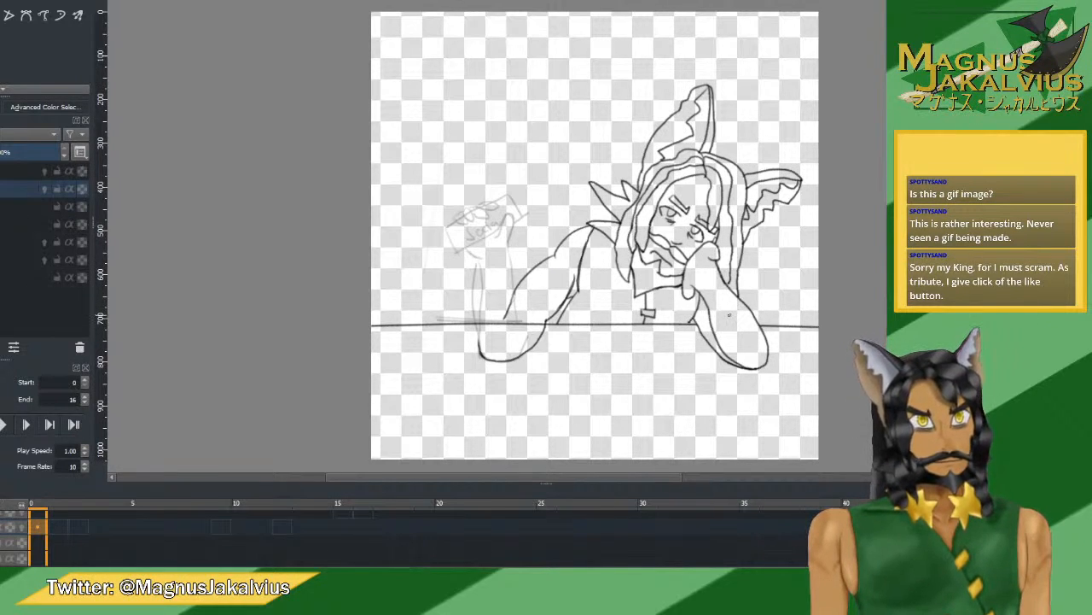
click(8, 210)
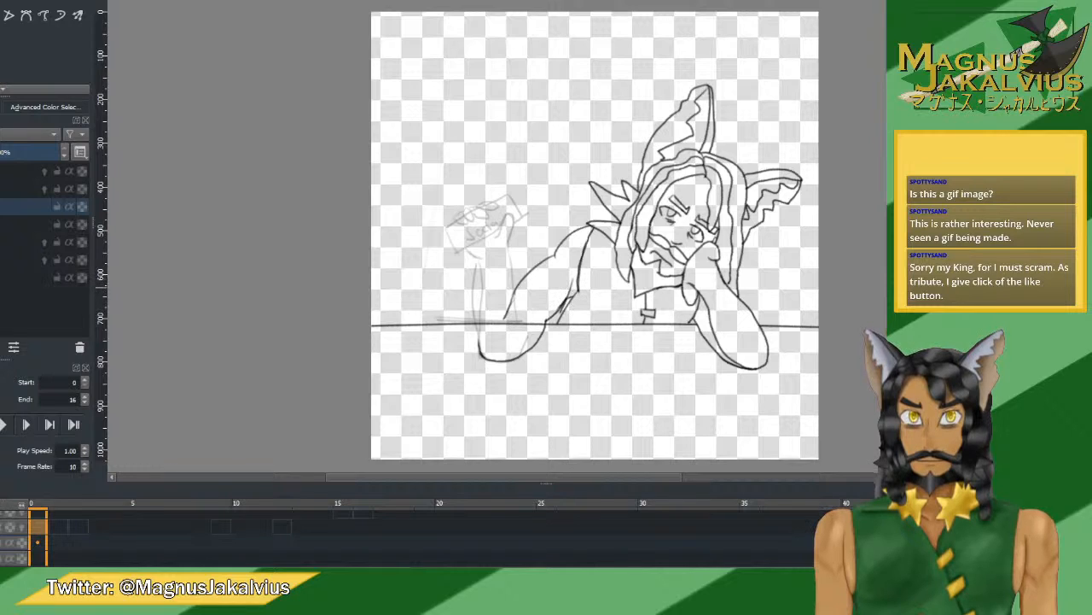
mouse_move(577, 280)
mouse_down()
mouse_move(599, 256)
mouse_move(570, 286)
mouse_up()
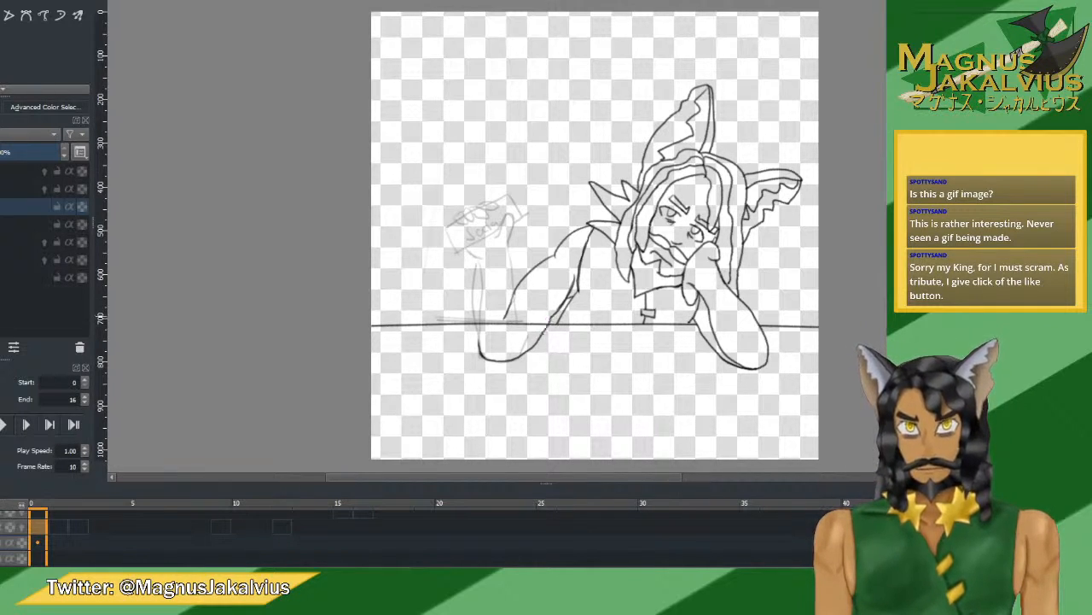
drag(559, 310, 543, 332)
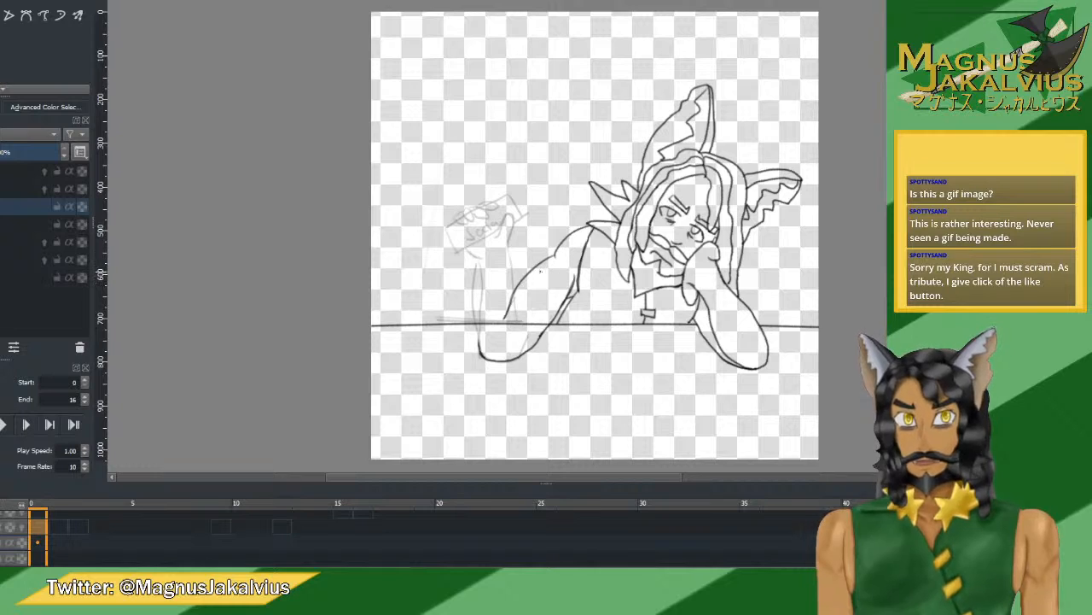
On frame 0 of the moving-arm layer, draw the raised forearm's outer edge from the wrist down to the elbow curve.
click(50, 189)
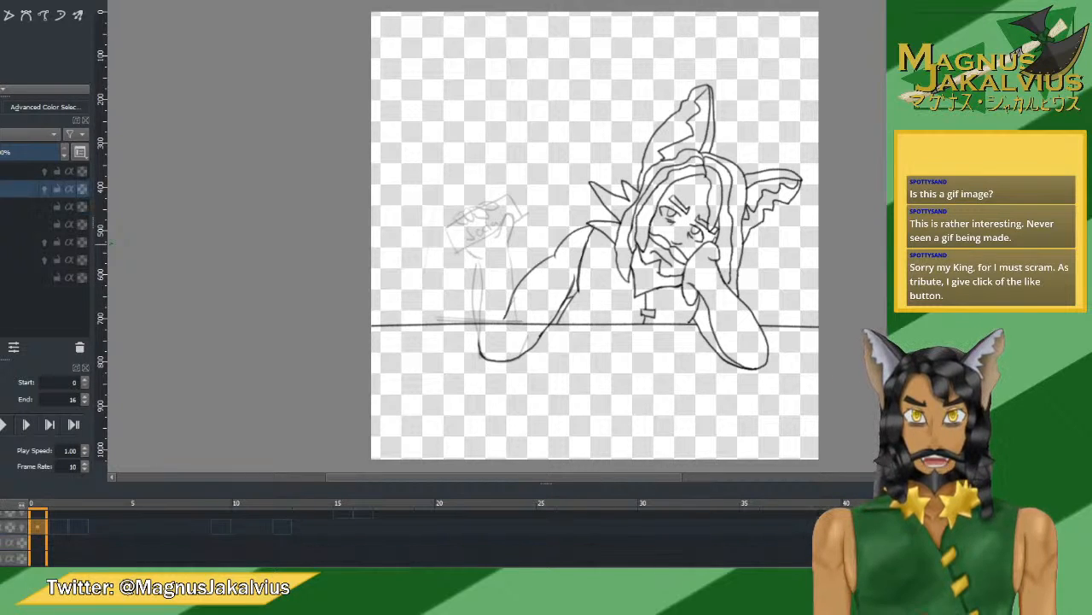
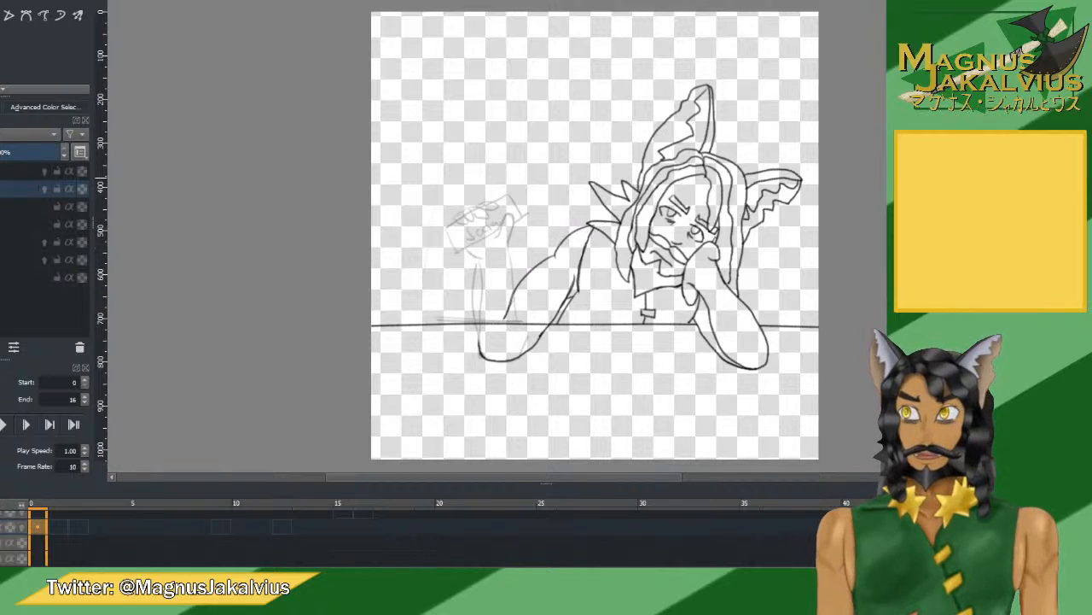
click(35, 206)
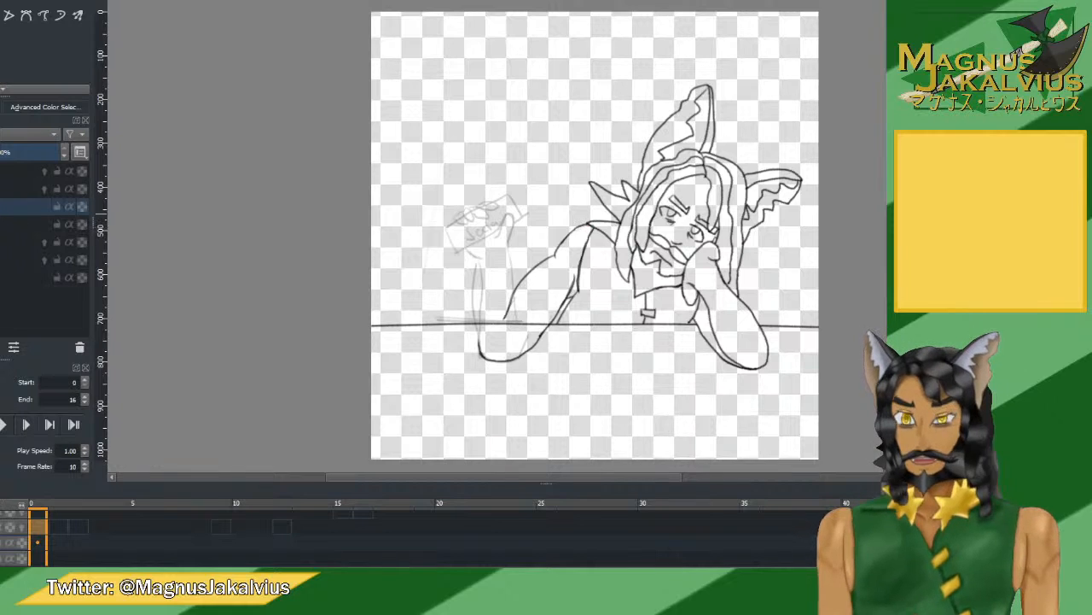
click(55, 519)
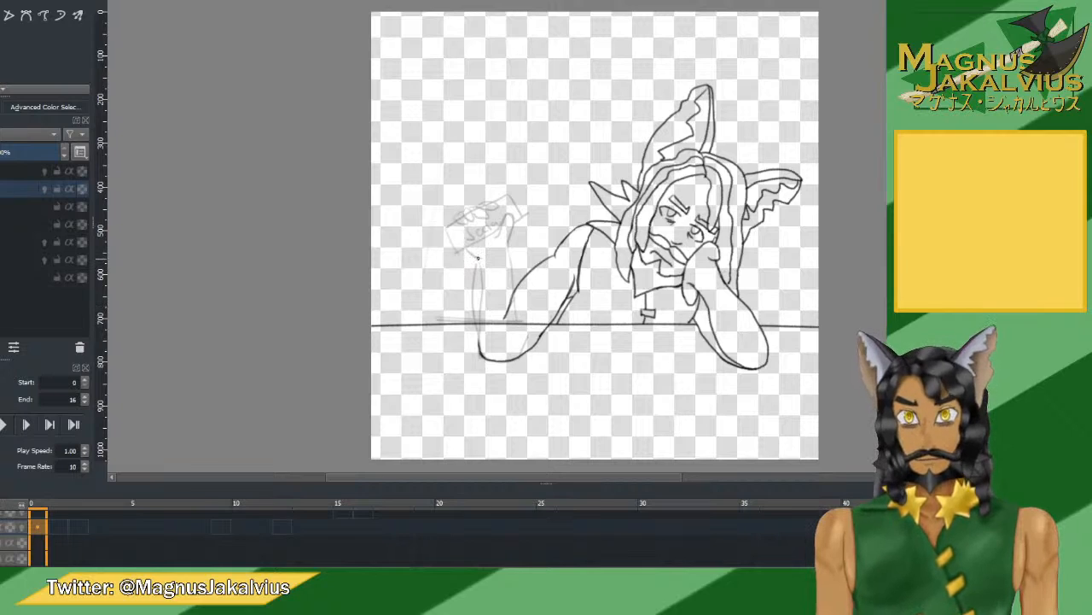
drag(476, 256, 480, 353)
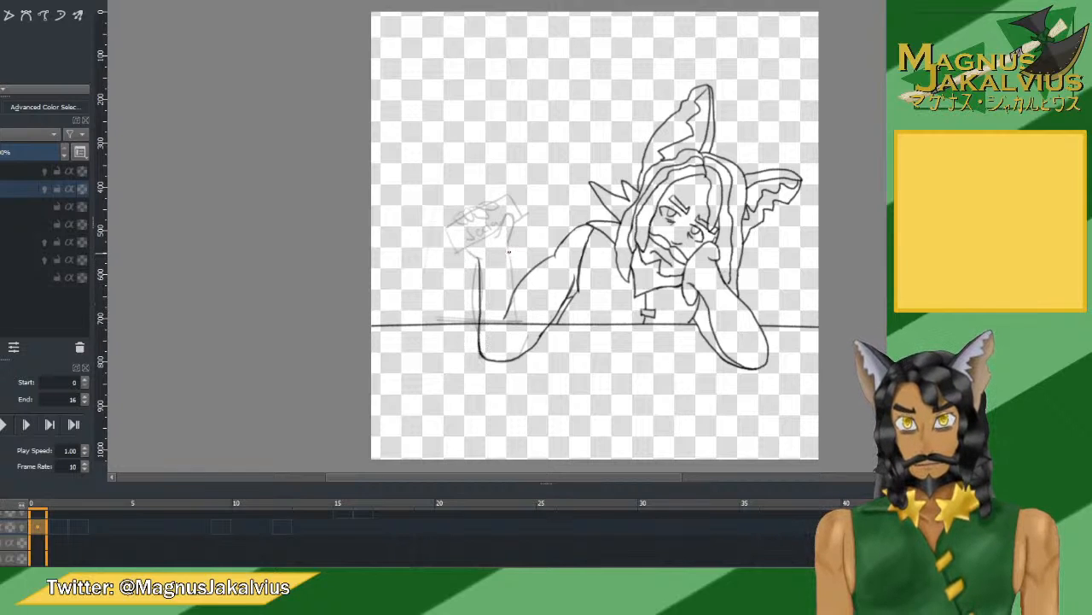
Draw the raised forearm's inner edge from the wrist to just below the table line, retrying the stroke until it fits.
mouse_move(507, 245)
mouse_down()
mouse_move(506, 303)
mouse_move(523, 337)
mouse_up()
key(ctrl+z)
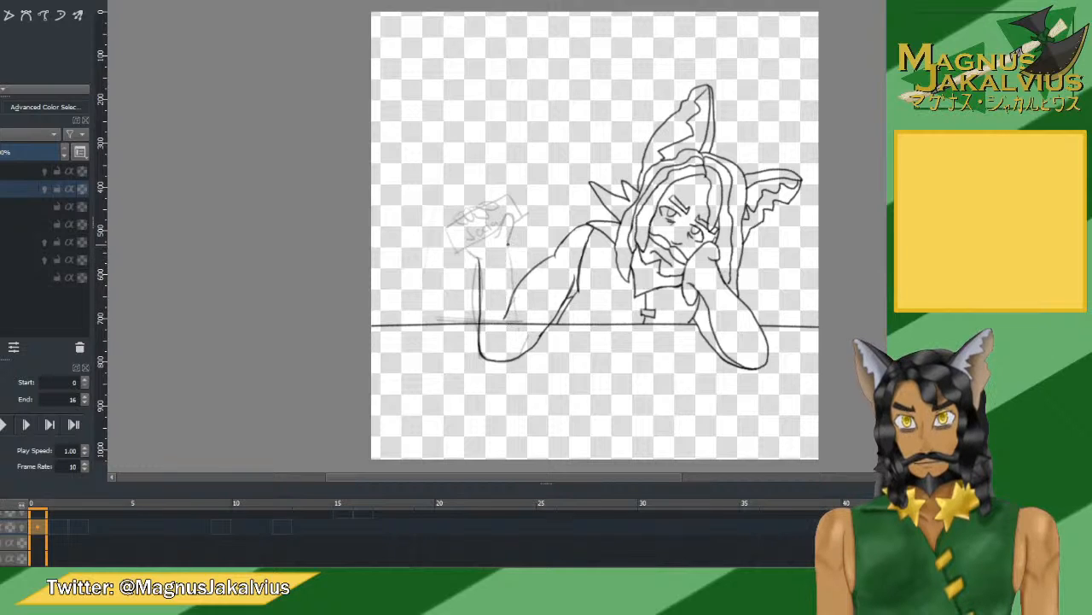
mouse_move(508, 244)
mouse_down()
mouse_move(506, 300)
mouse_move(524, 322)
mouse_up()
key(ctrl+z)
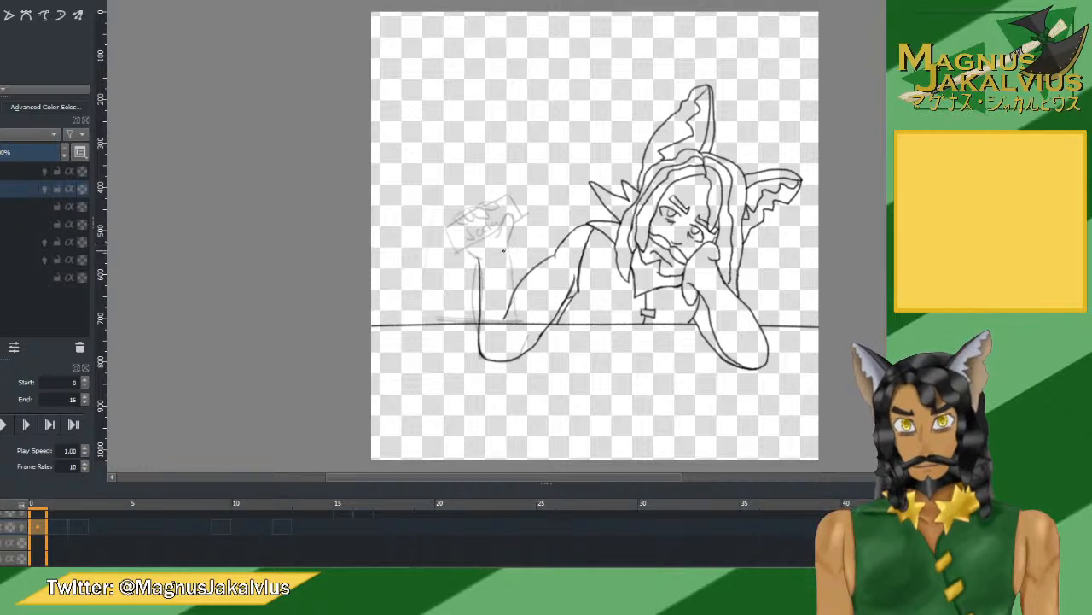
drag(507, 273, 523, 333)
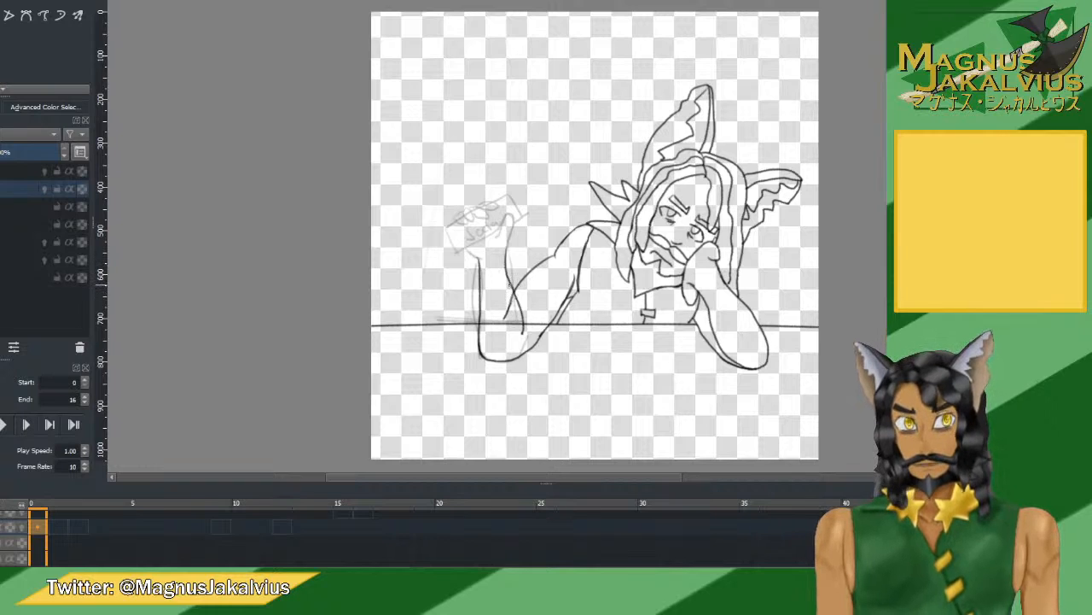
key(ctrl+z)
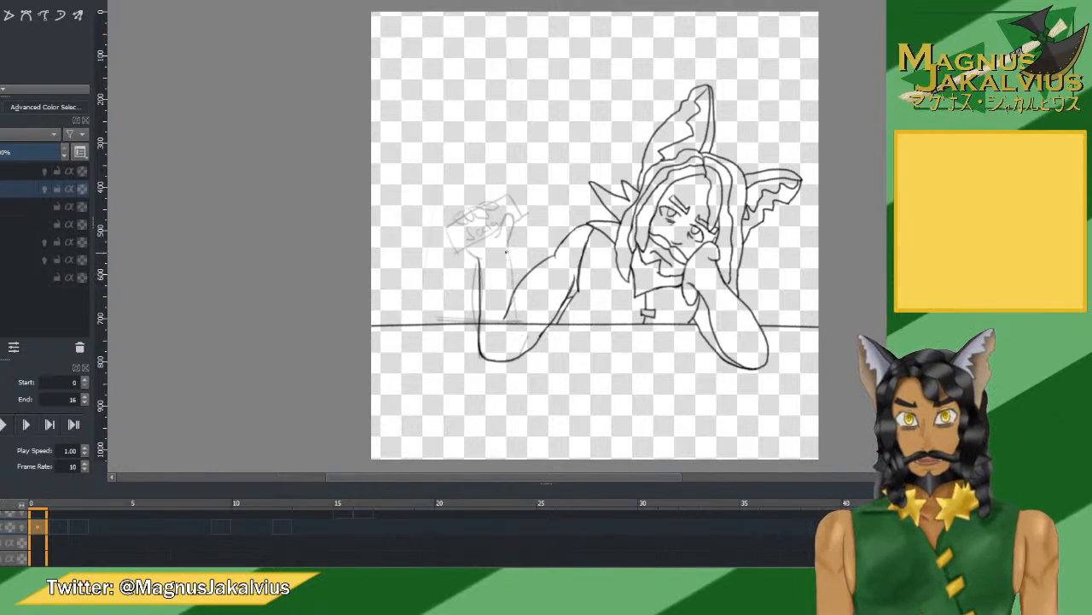
mouse_move(506, 253)
mouse_down()
mouse_move(505, 292)
mouse_move(522, 340)
mouse_up()
key(ctrl+z)
drag(506, 253, 515, 332)
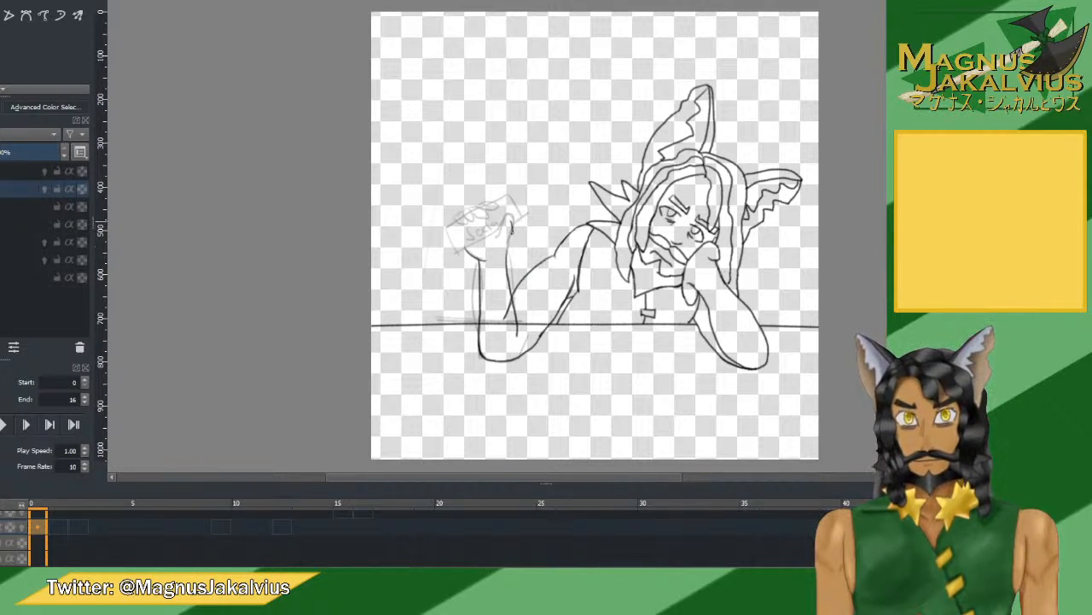
Draw the thumb of the raised hand and the slanted outline of the can it holds, following the rough.
drag(510, 215, 499, 217)
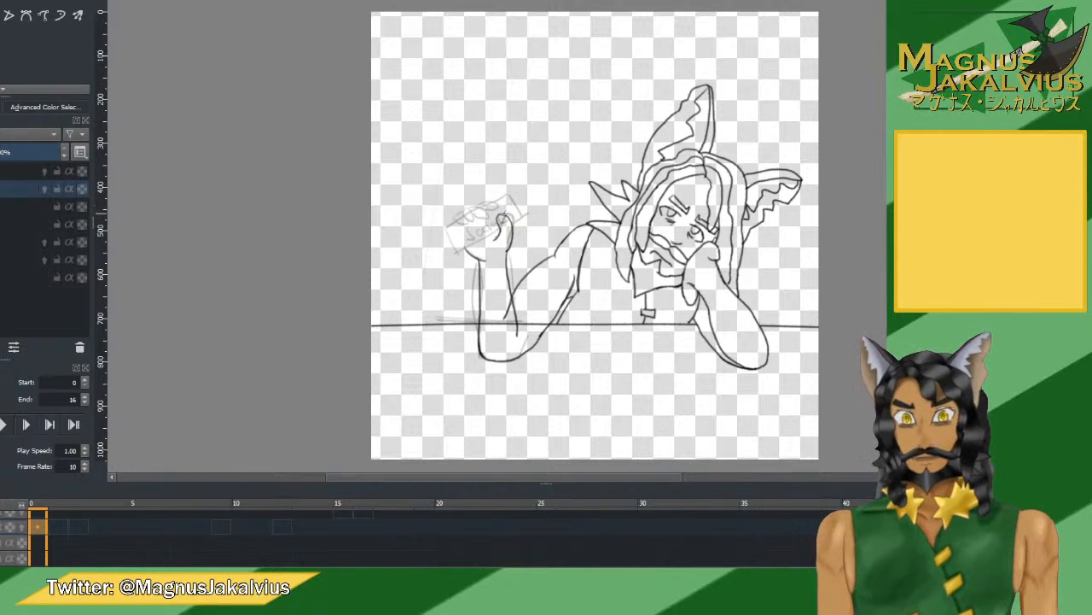
drag(457, 251, 440, 227)
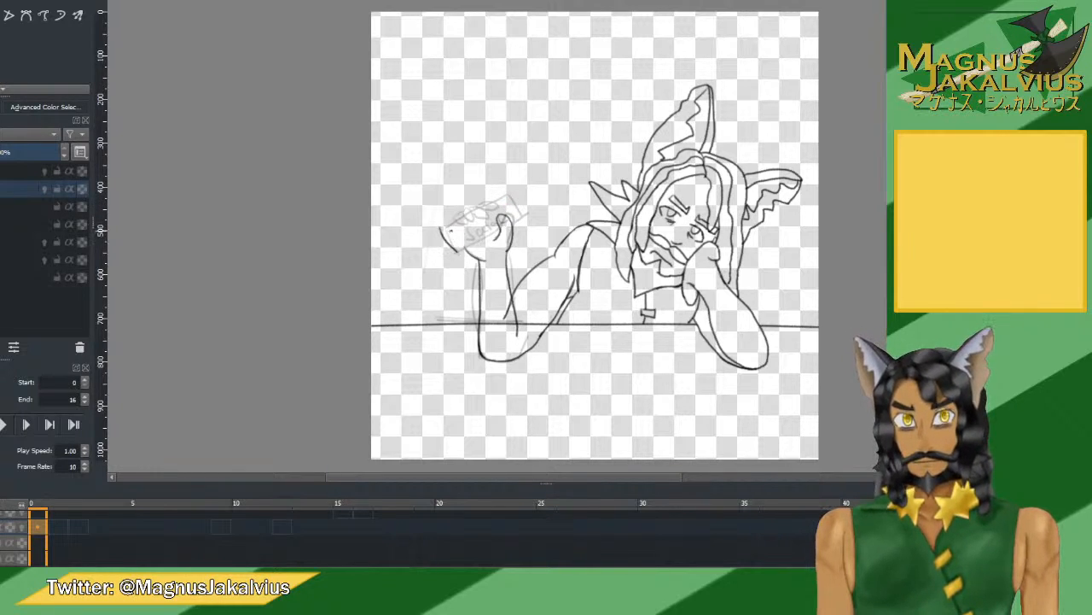
key(ctrl+z)
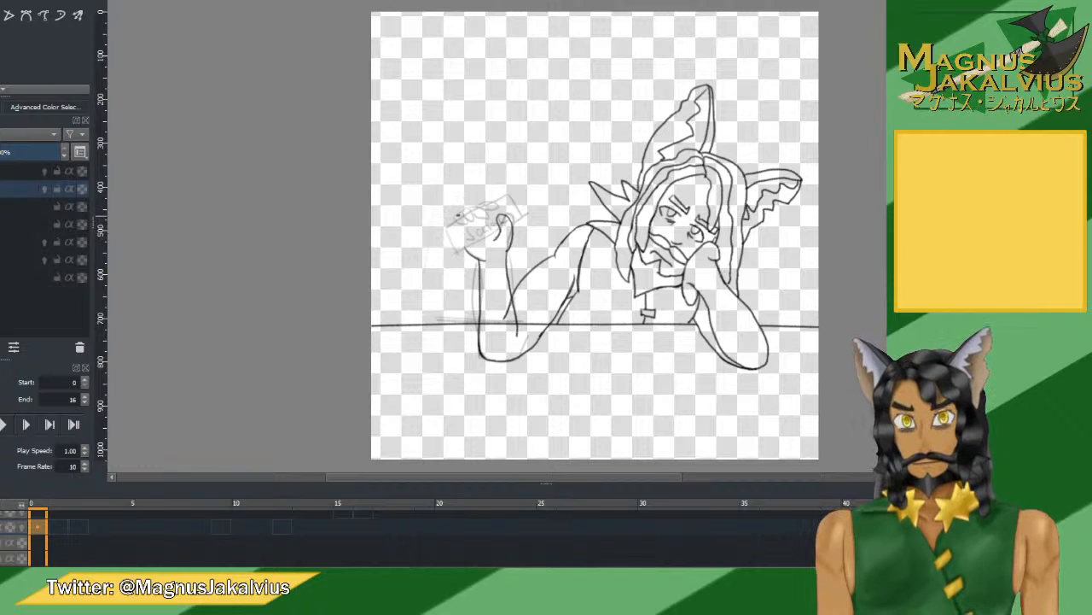
mouse_move(444, 226)
mouse_down()
mouse_move(463, 255)
mouse_move(478, 208)
mouse_move(507, 191)
mouse_move(515, 220)
mouse_up()
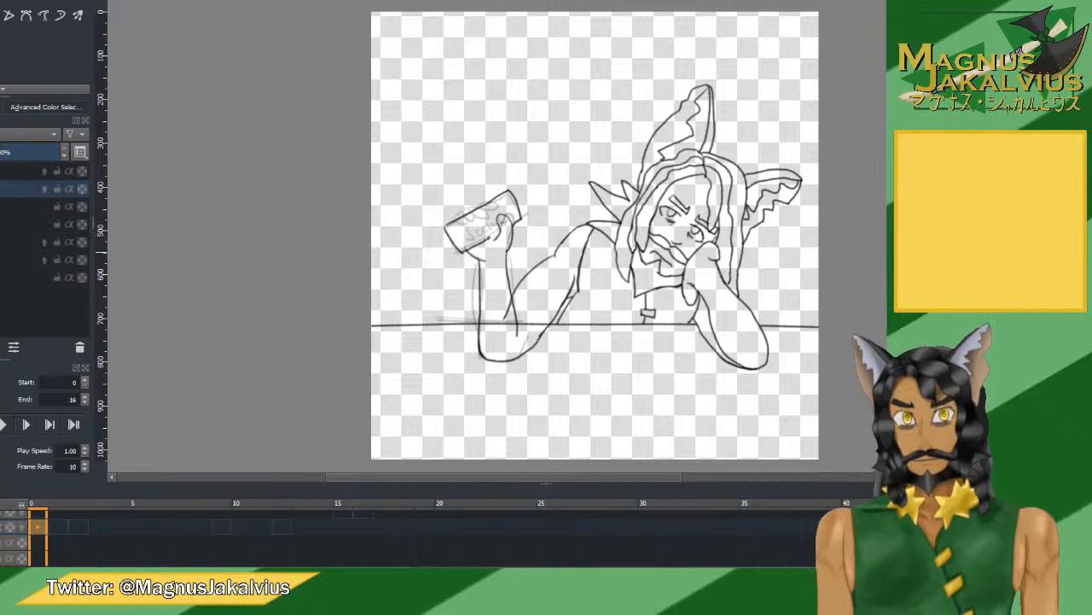
drag(492, 241, 501, 230)
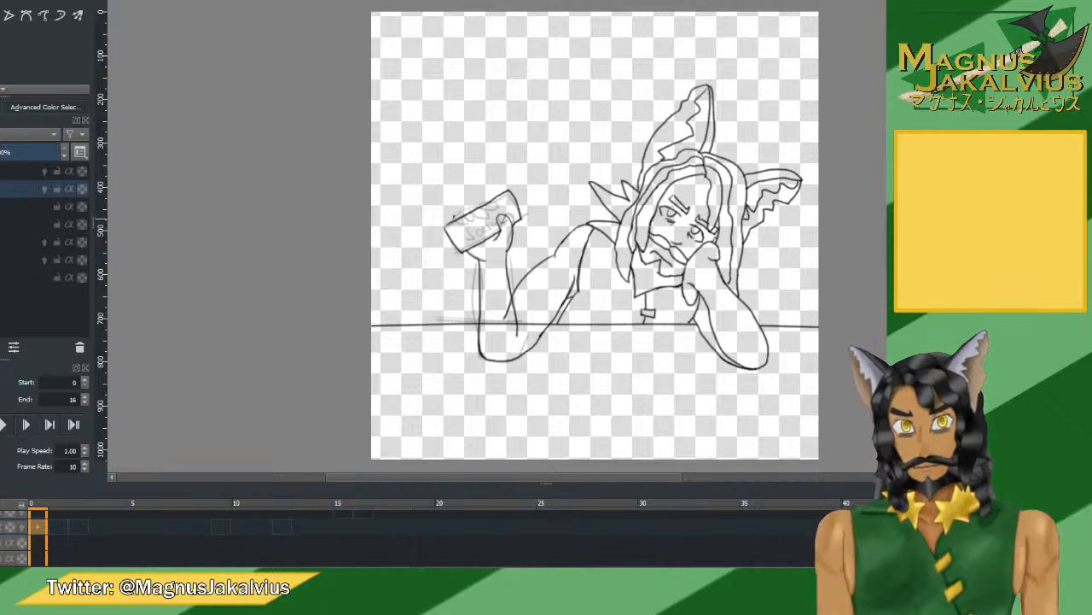
Draw the first fingertip over the can's upper edge, retrying its curve, and check the drawing in a mirrored view.
drag(455, 221, 468, 219)
key(ctrl+z)
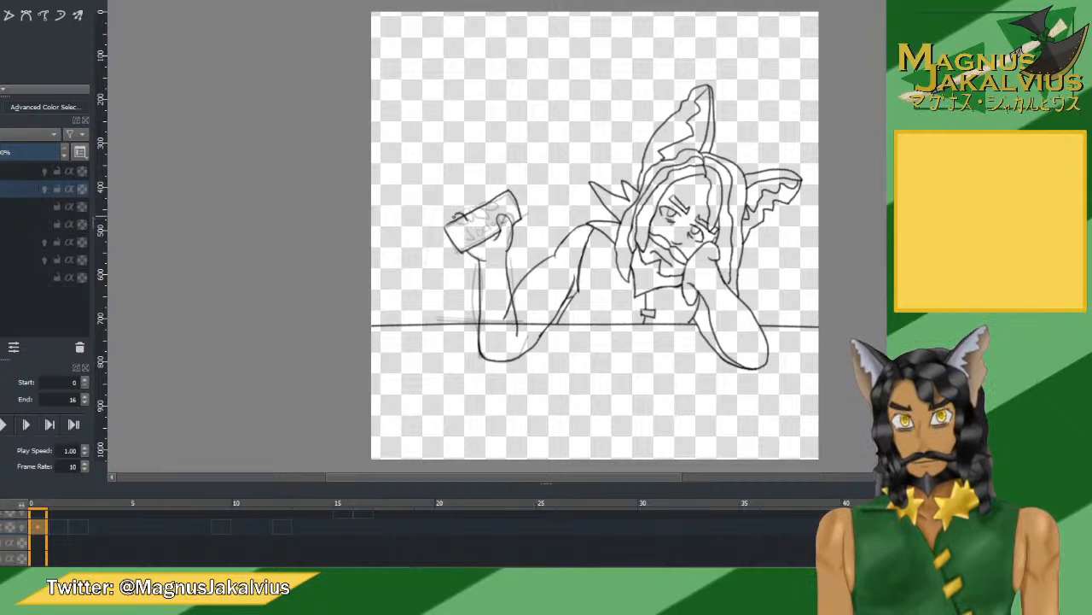
key(ctrl+z)
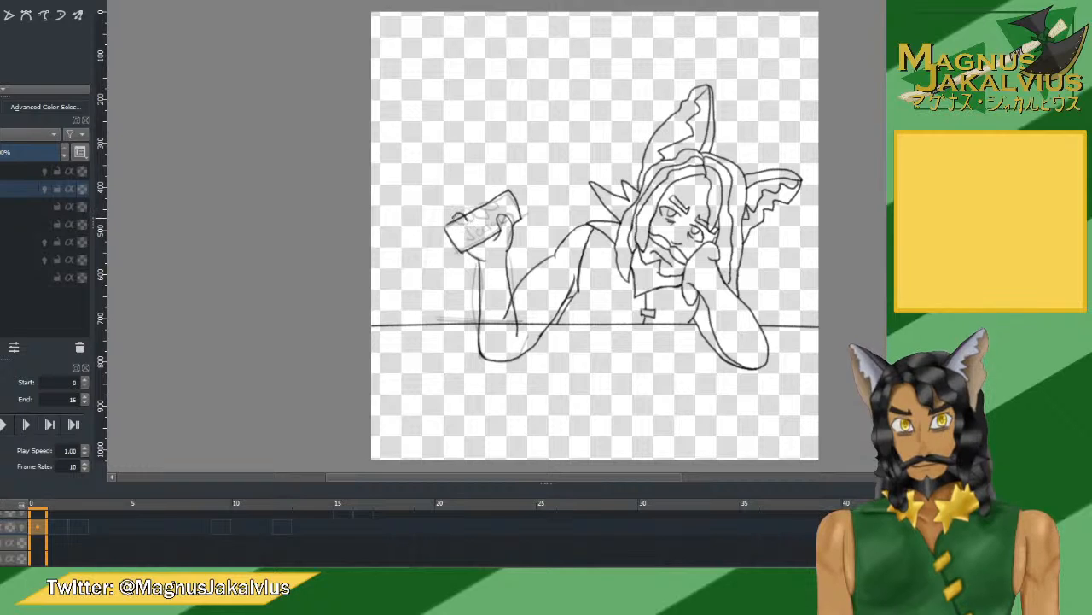
drag(455, 219, 467, 216)
key(ctrl+z)
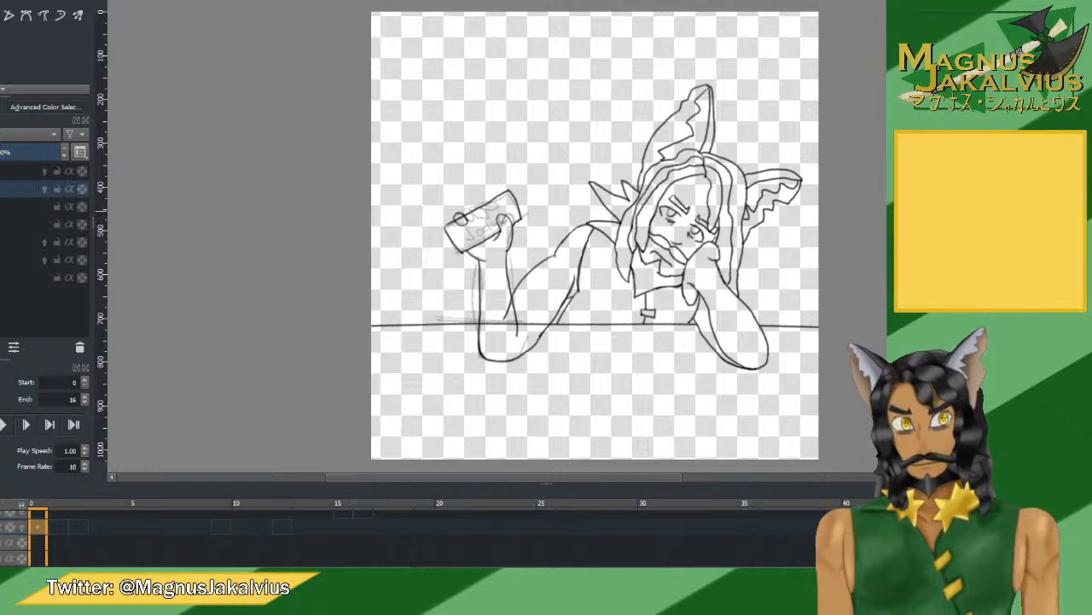
scroll(468, 217, up, 3)
scroll(469, 217, down, 2)
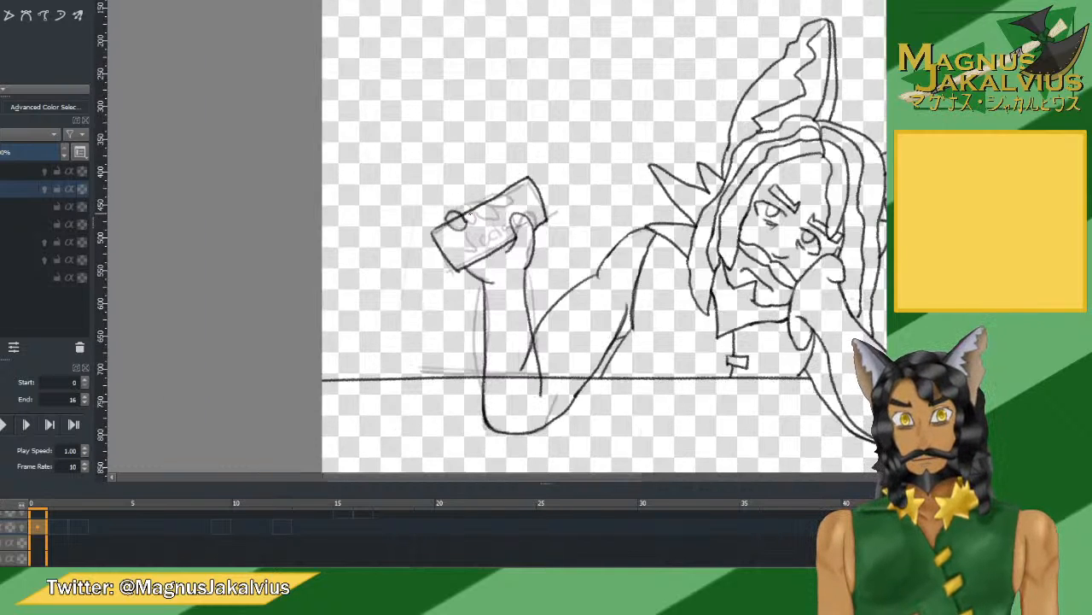
scroll(469, 217, down, 3)
key(m)
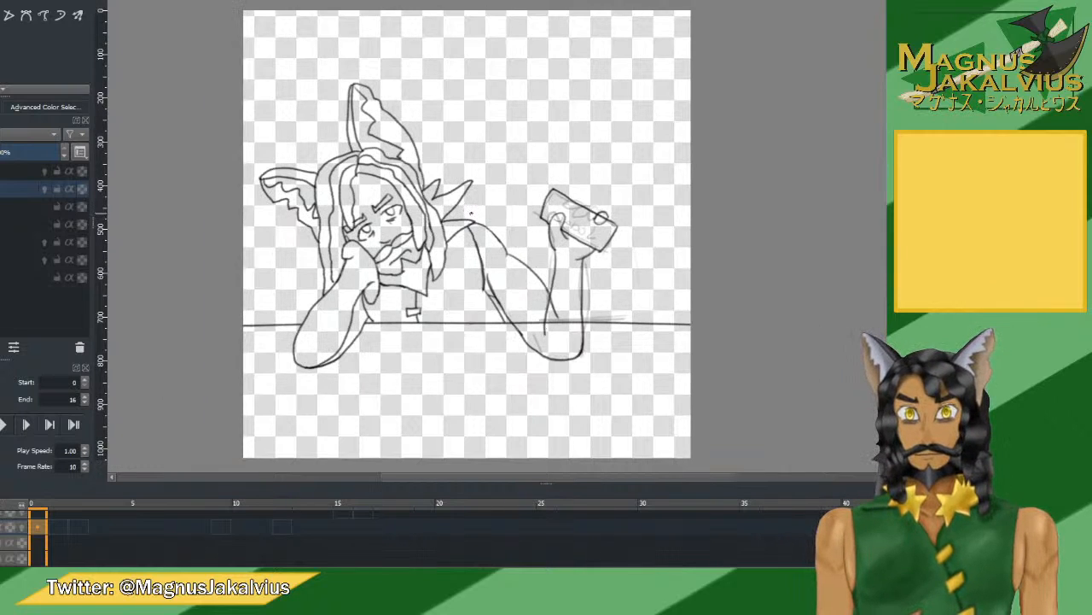
key(m)
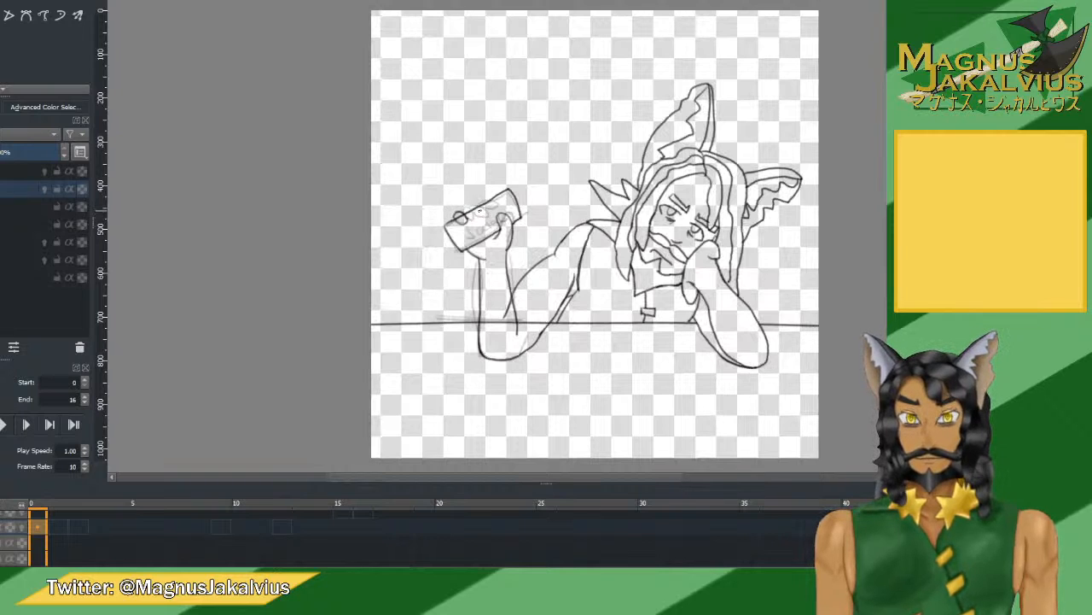
Erase the can's edge behind the first fingertip and draw the remaining fingers wrapping over the can.
scroll(469, 215, up, 3)
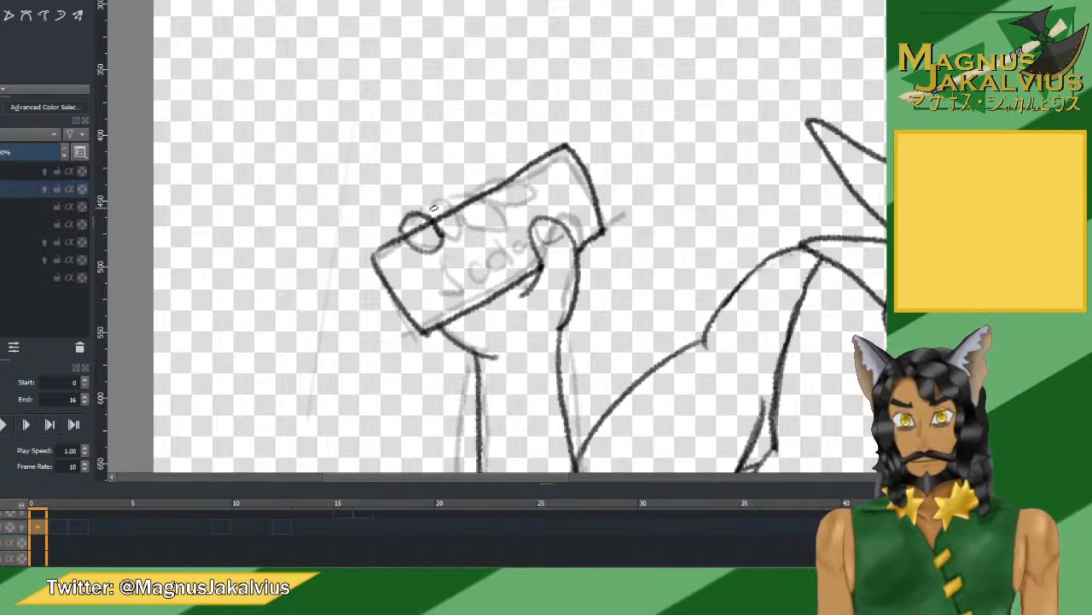
mouse_move(418, 213)
mouse_down()
mouse_move(440, 200)
mouse_move(461, 225)
mouse_move(451, 240)
mouse_up()
mouse_move(448, 198)
mouse_down()
mouse_move(468, 189)
mouse_move(492, 202)
mouse_move(506, 225)
mouse_move(480, 232)
mouse_move(446, 200)
mouse_move(505, 179)
mouse_move(531, 195)
mouse_move(502, 206)
mouse_up()
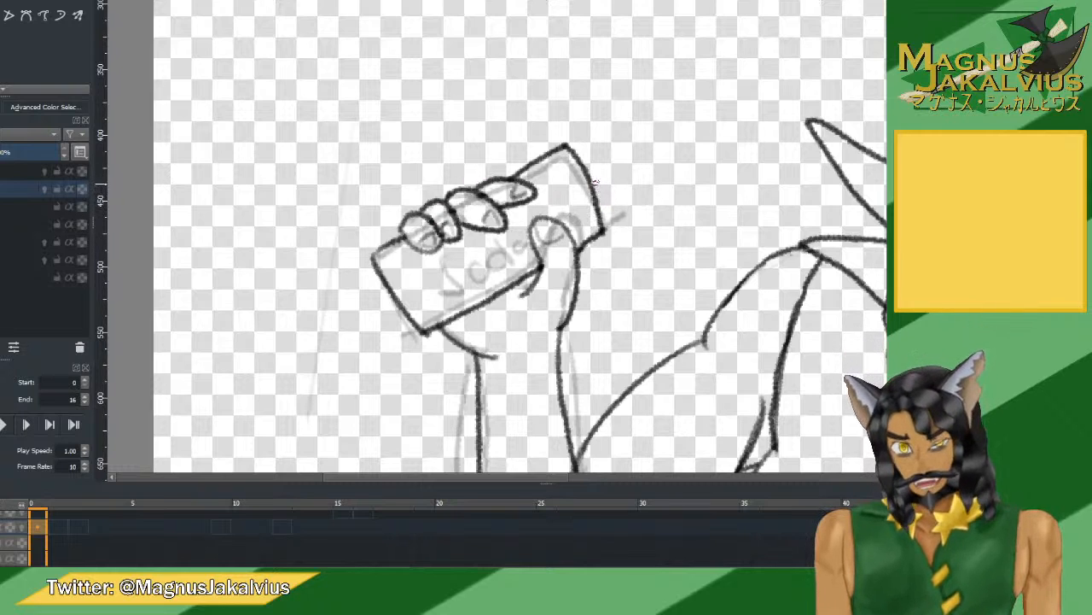
Compare the whole drawing in mirrored and normal views to check the raised arm and hand.
scroll(578, 181, down, 2)
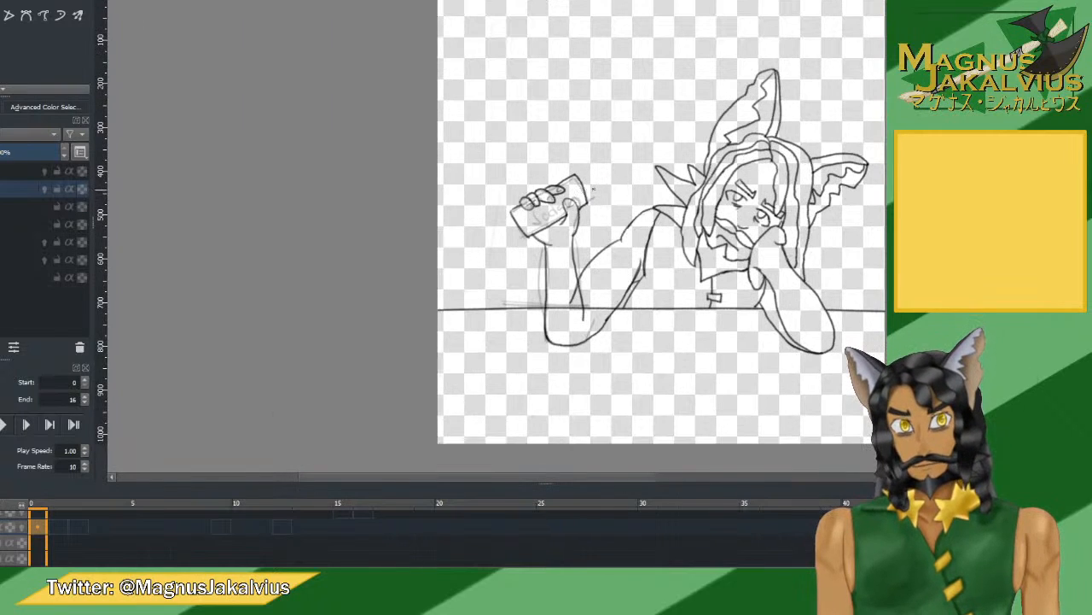
drag(604, 183, 532, 205)
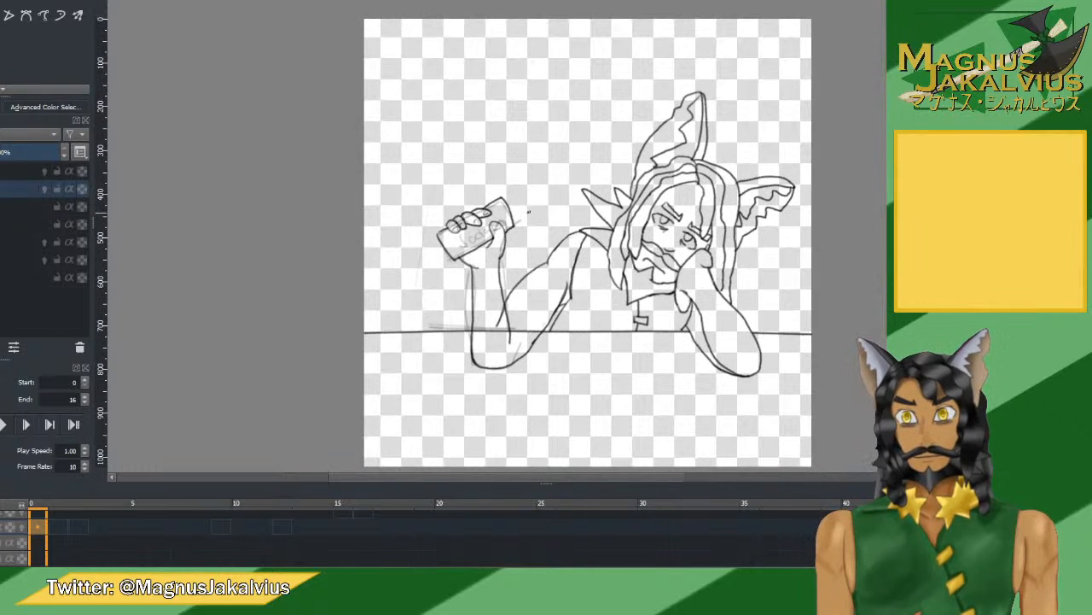
key(m)
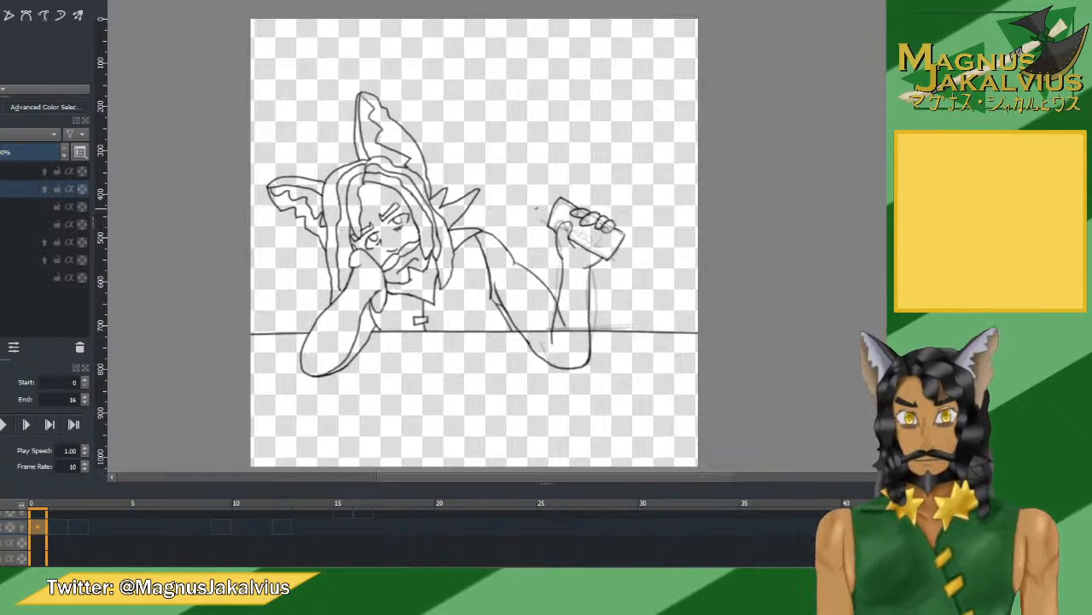
key(m)
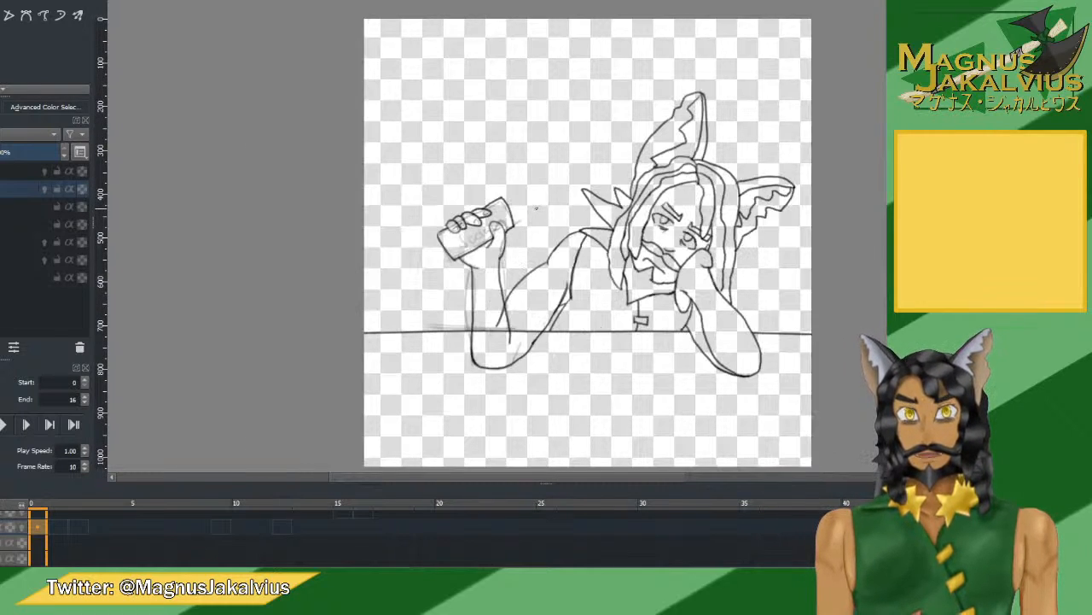
key(m)
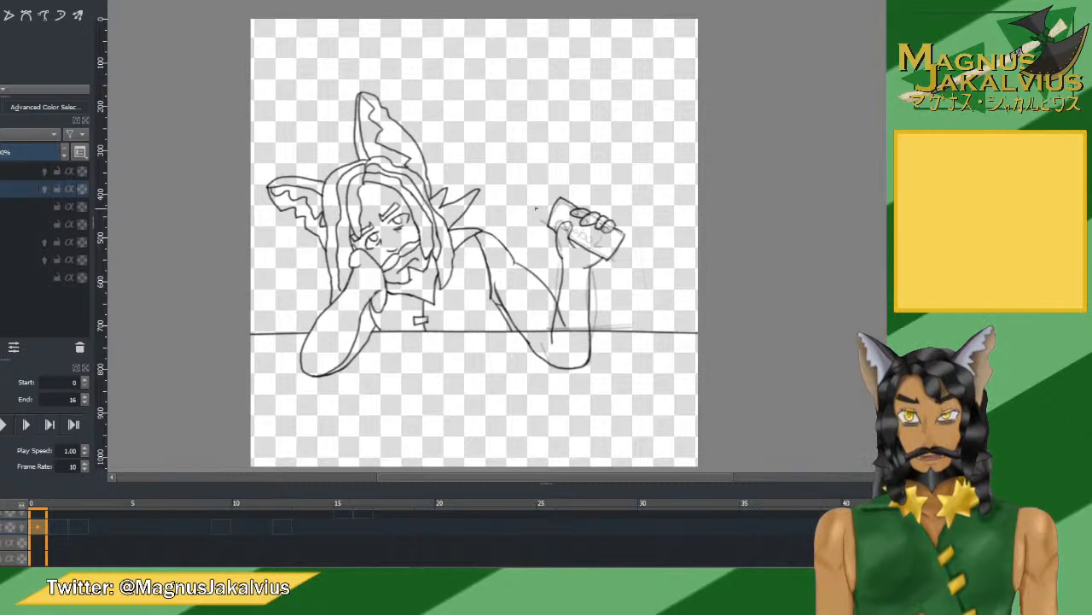
key(m)
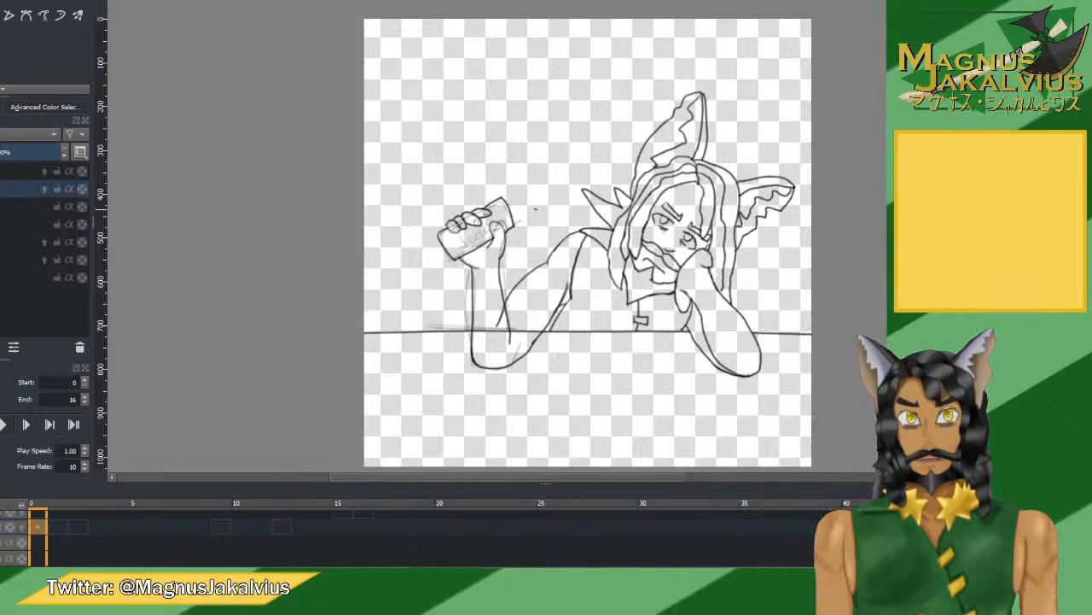
key(m)
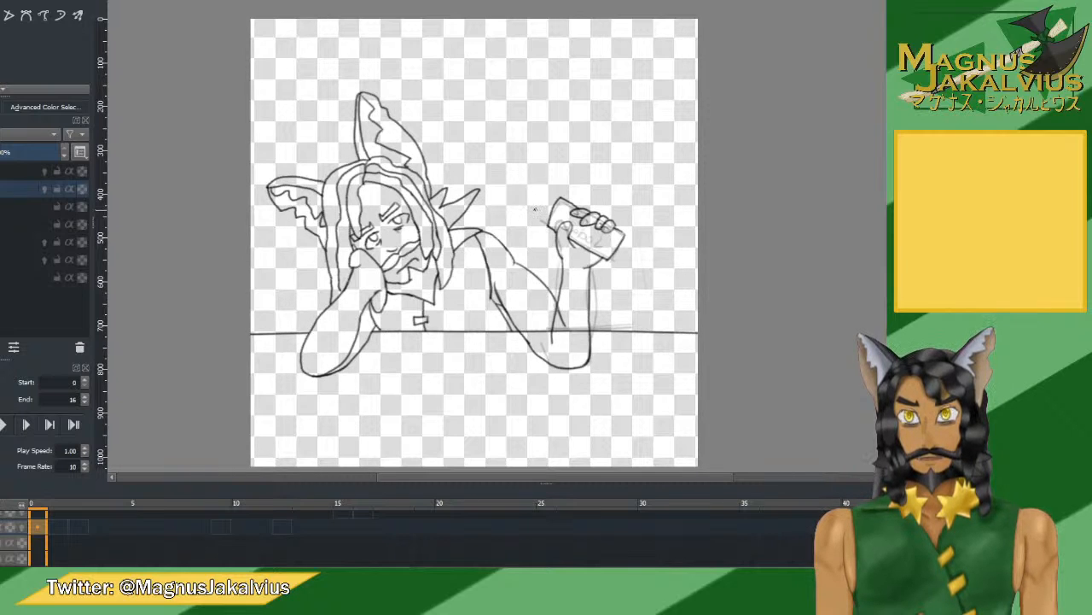
key(m)
On the character line-art layer, add the outer hair lines, including a long strand below the lower ear toward the propping arm.
key(Page_Down)
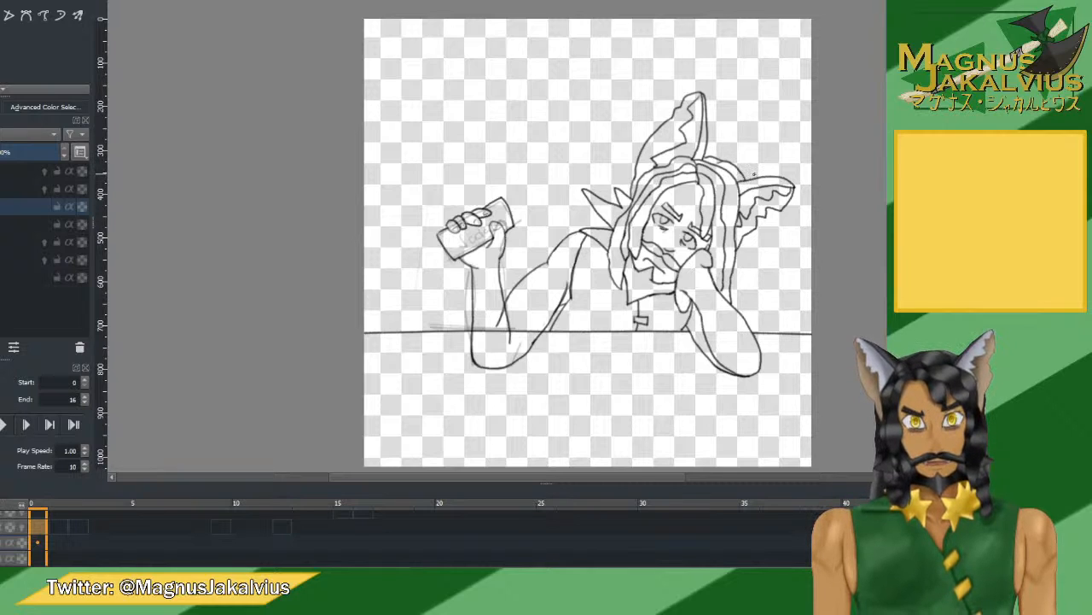
drag(748, 239, 752, 299)
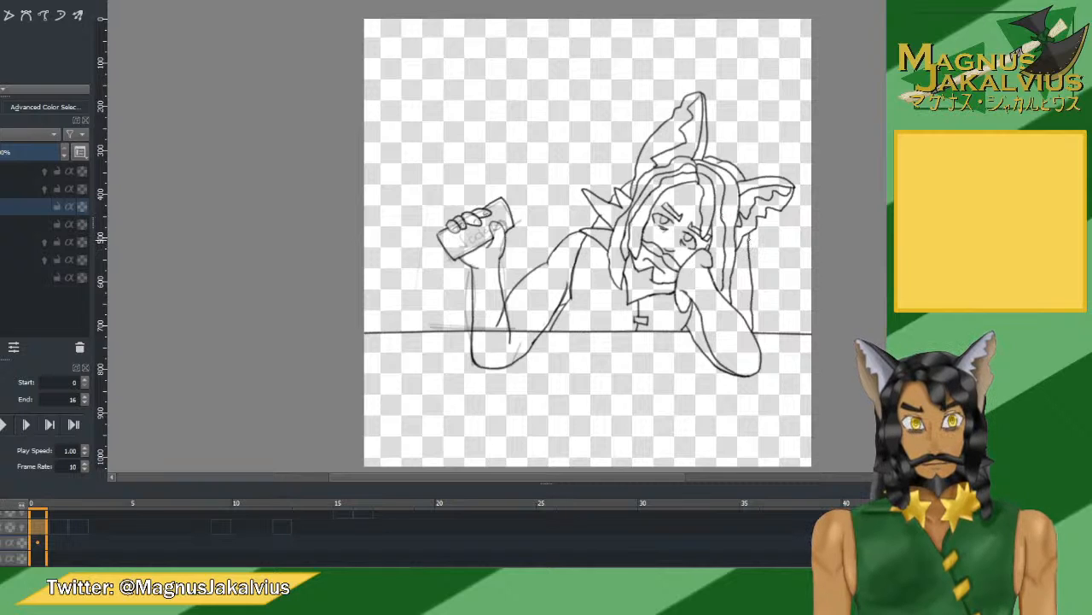
key(ctrl+z)
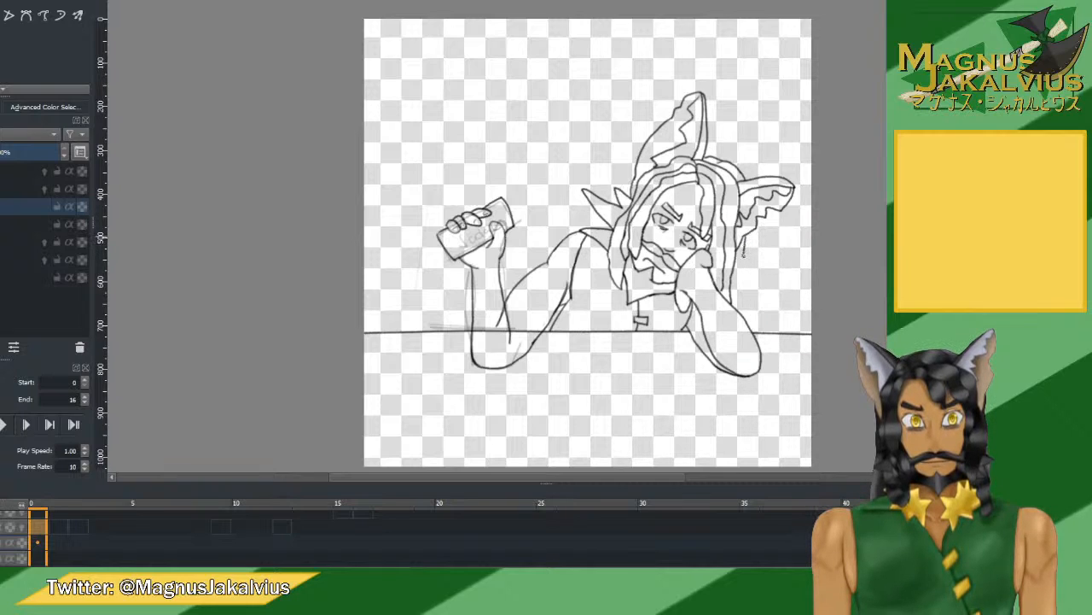
drag(742, 251, 739, 299)
key(ctrl+z)
drag(750, 230, 741, 312)
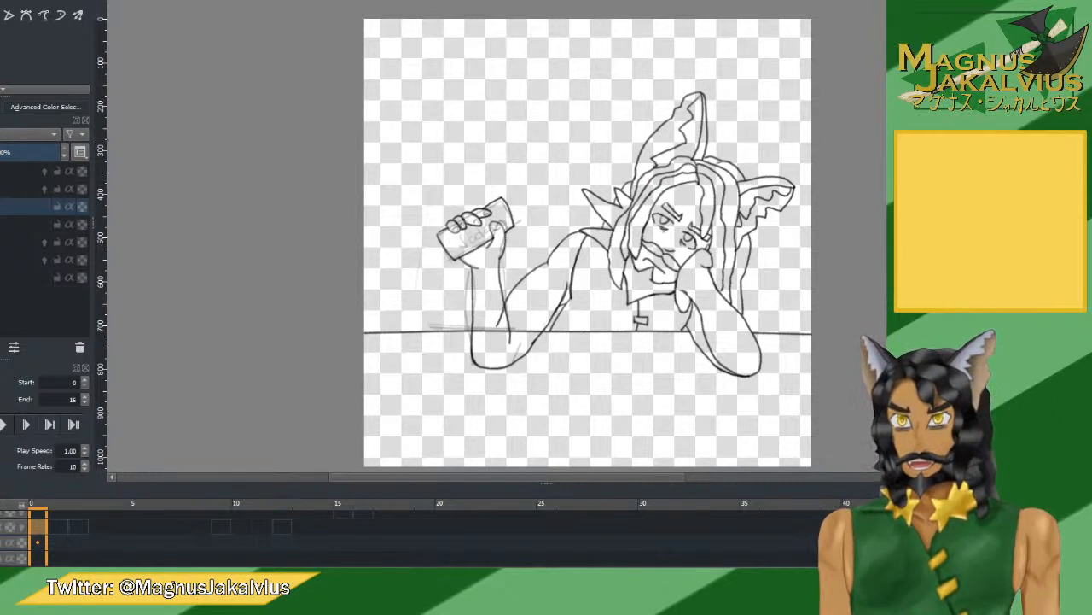
Compare the rough arm poses on frames 0 and 1, and turn on onion skinning for the arm line-art layer.
click(37, 527)
click(53, 525)
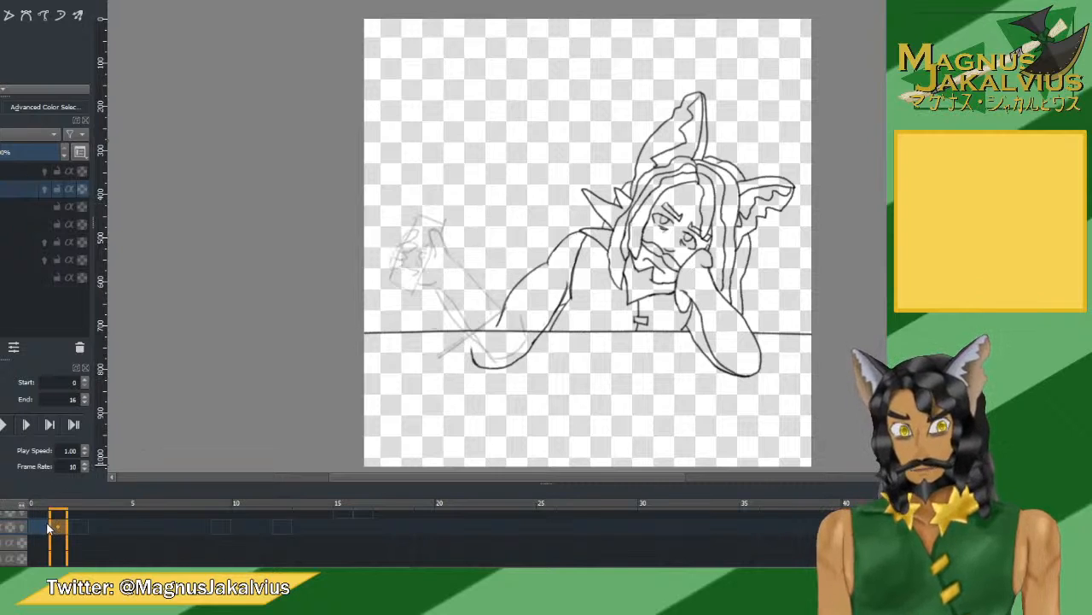
click(45, 525)
key(Right)
click(34, 526)
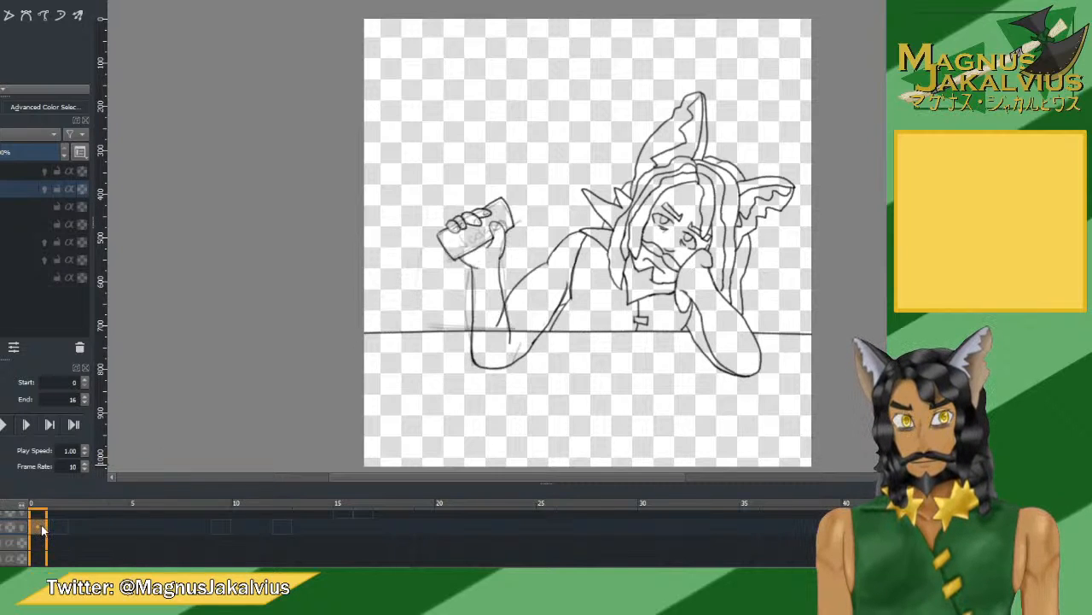
click(59, 524)
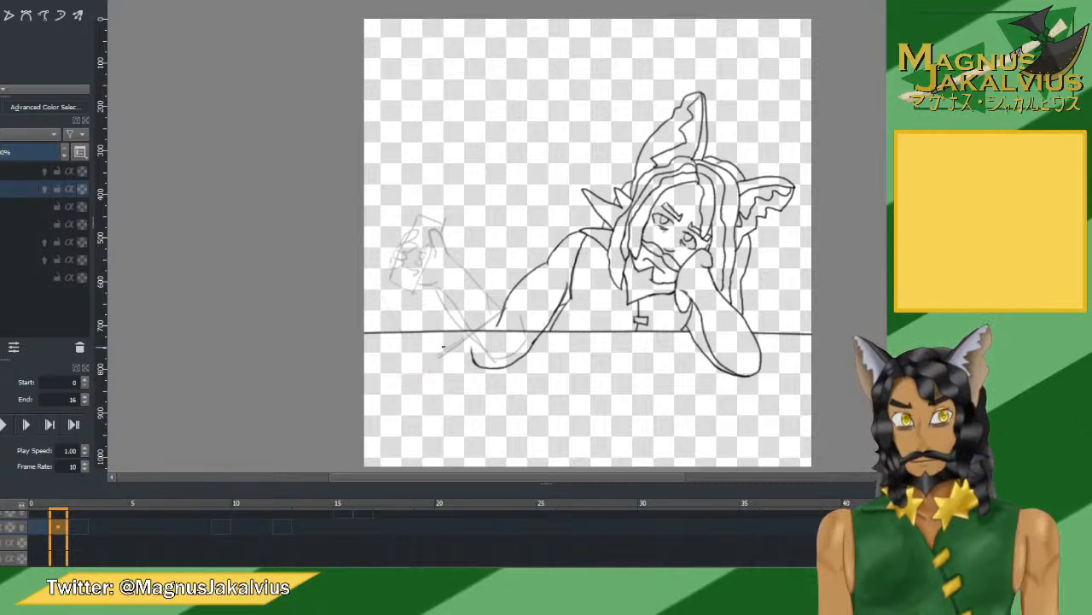
click(21, 527)
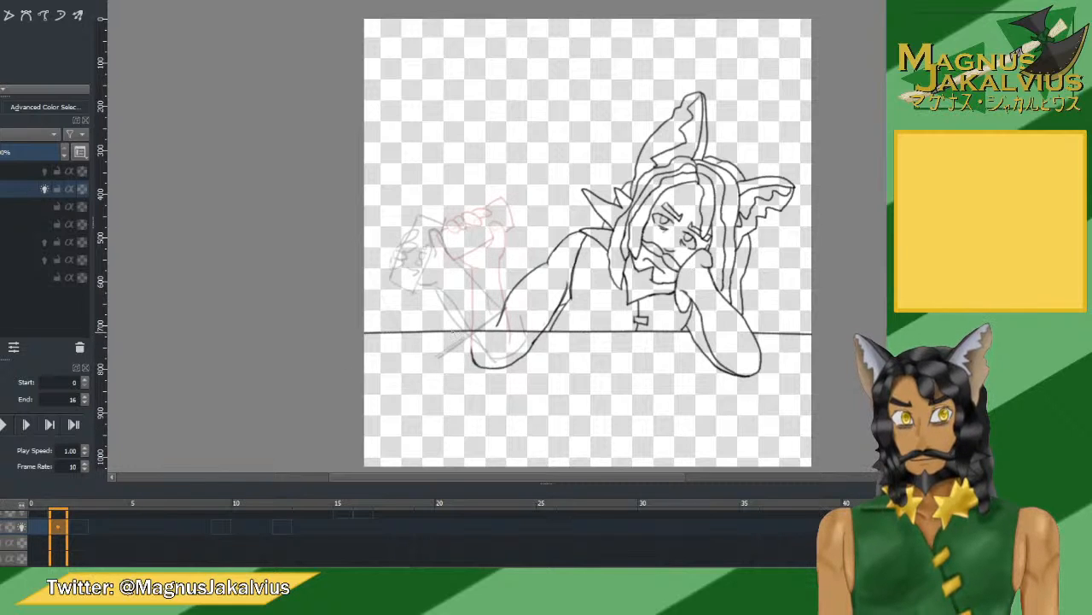
Copy the arm and can line art from frame 0 onto frames 1 and 2 of the same layer.
click(39, 527)
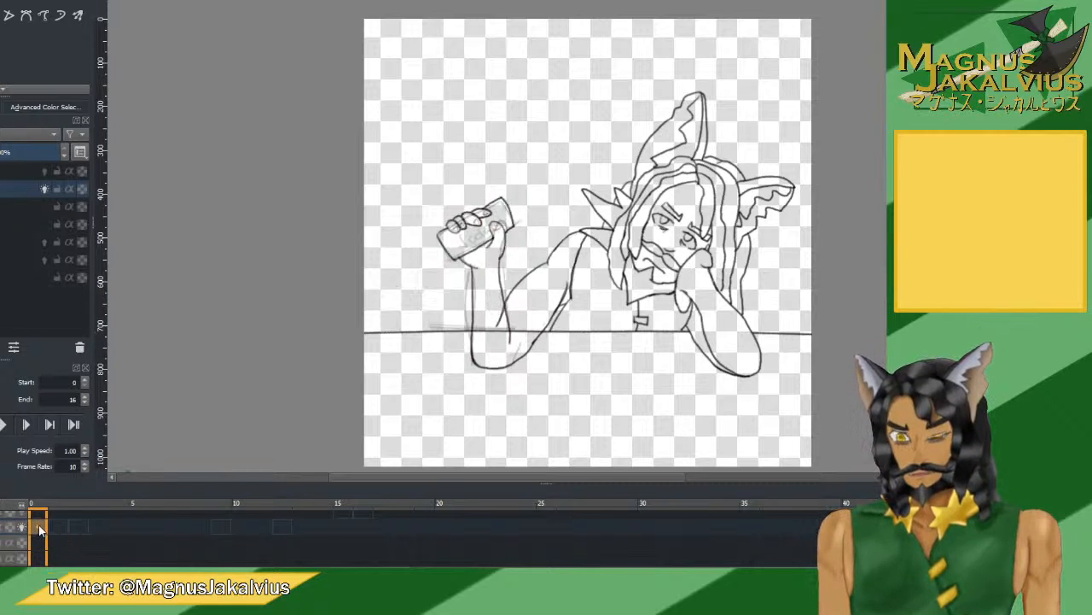
click(73, 529)
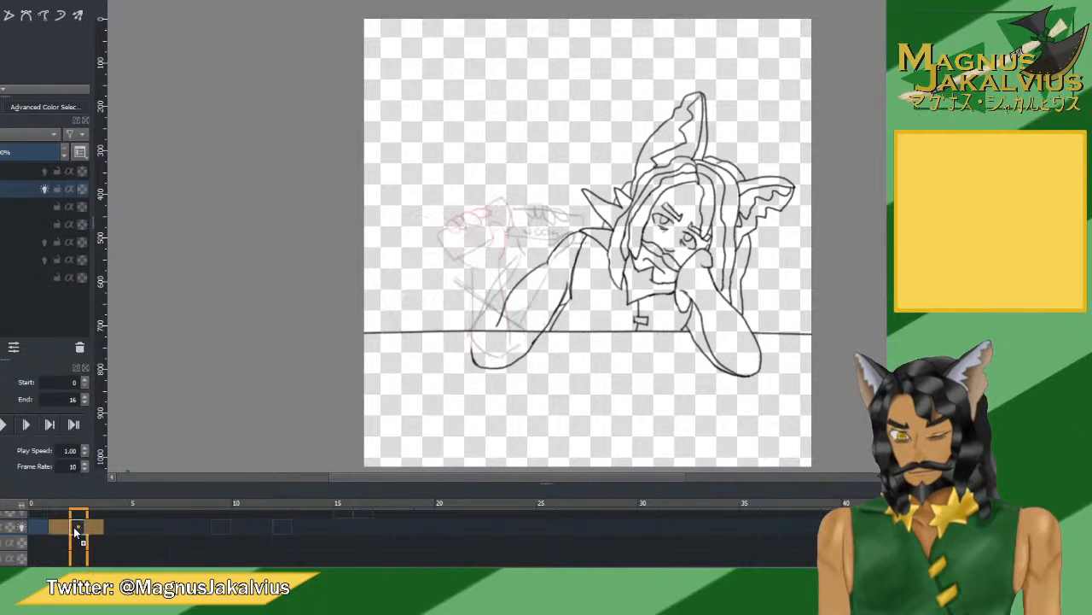
drag(73, 527, 78, 527)
click(98, 530)
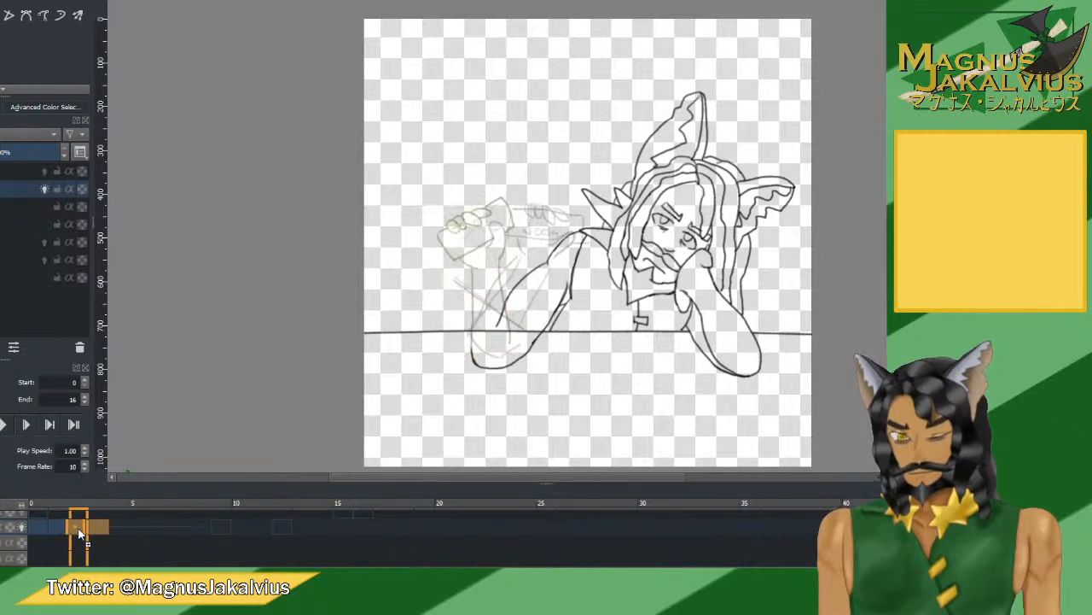
click(48, 522)
click(68, 523)
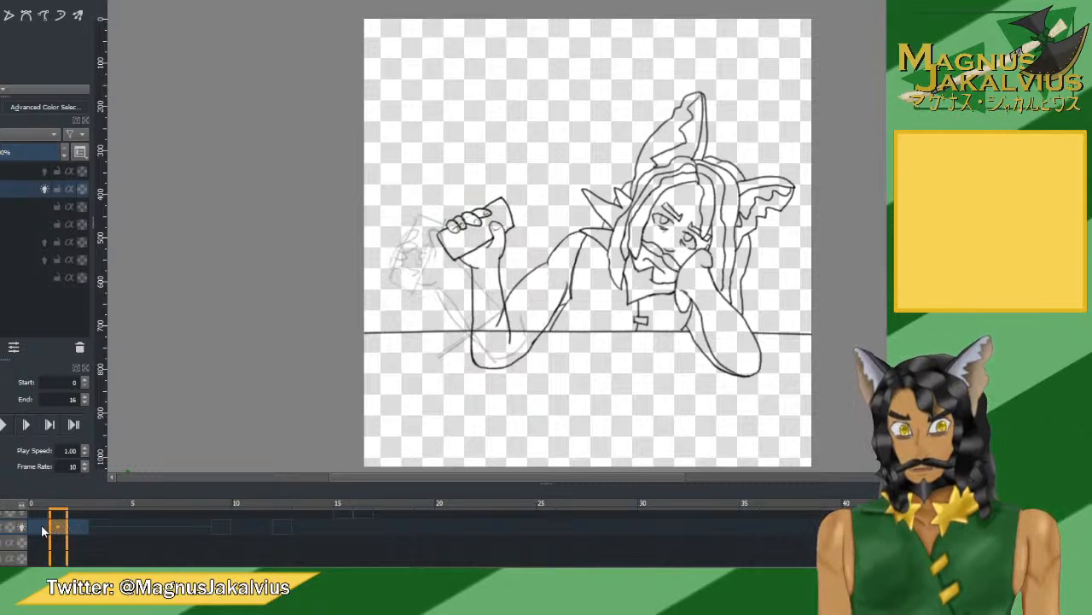
click(73, 525)
click(53, 524)
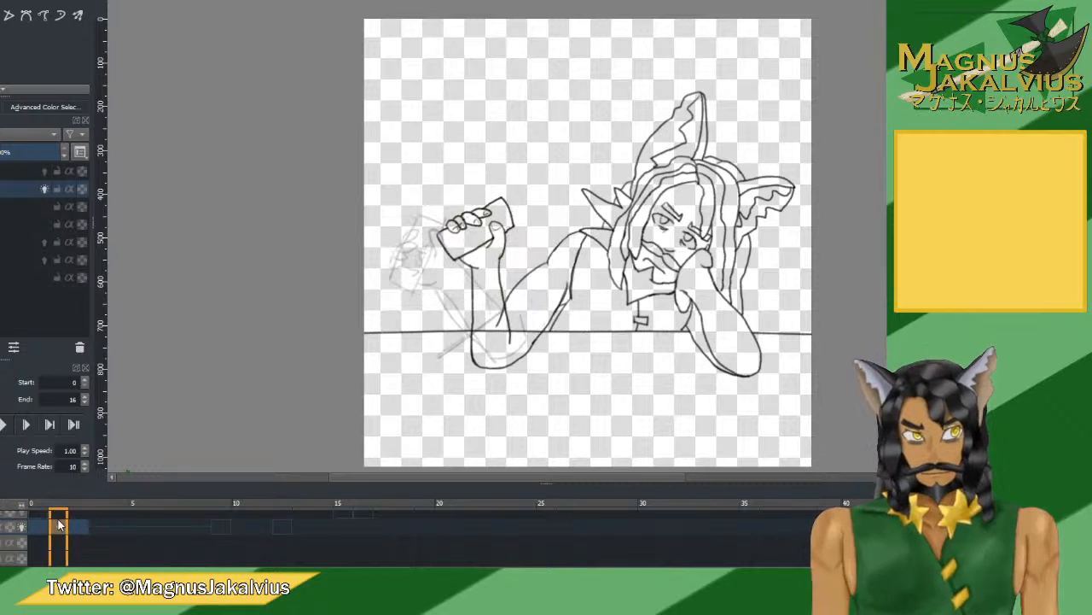
click(68, 528)
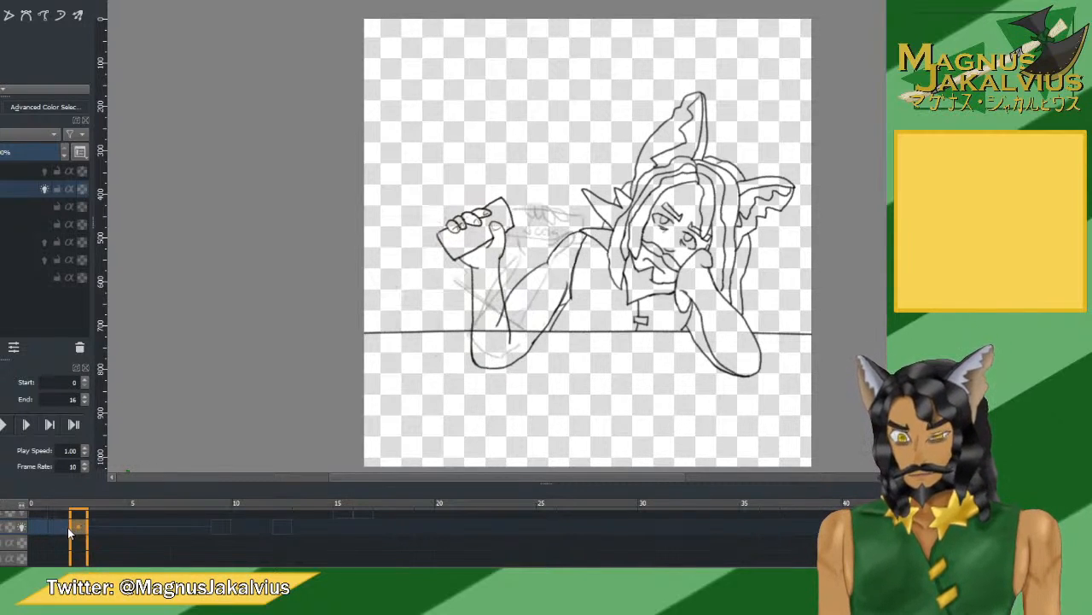
On frame 1, rotate and move the copied arm outward to match the rough pose, keeping it joined at the elbow.
click(58, 525)
key(ctrl+t)
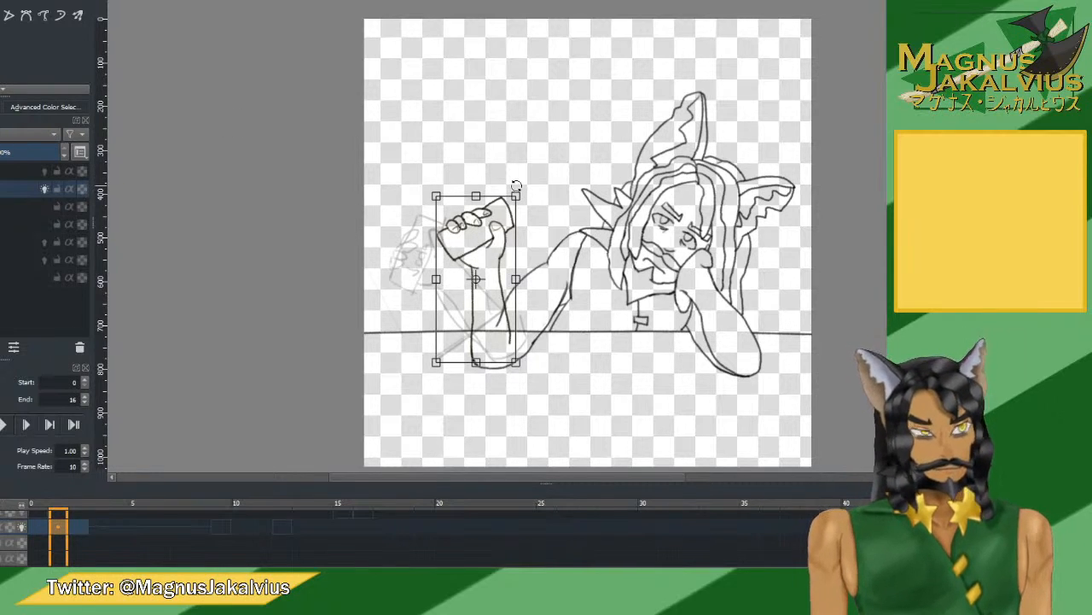
drag(516, 185, 465, 178)
drag(487, 281, 453, 292)
drag(459, 183, 449, 182)
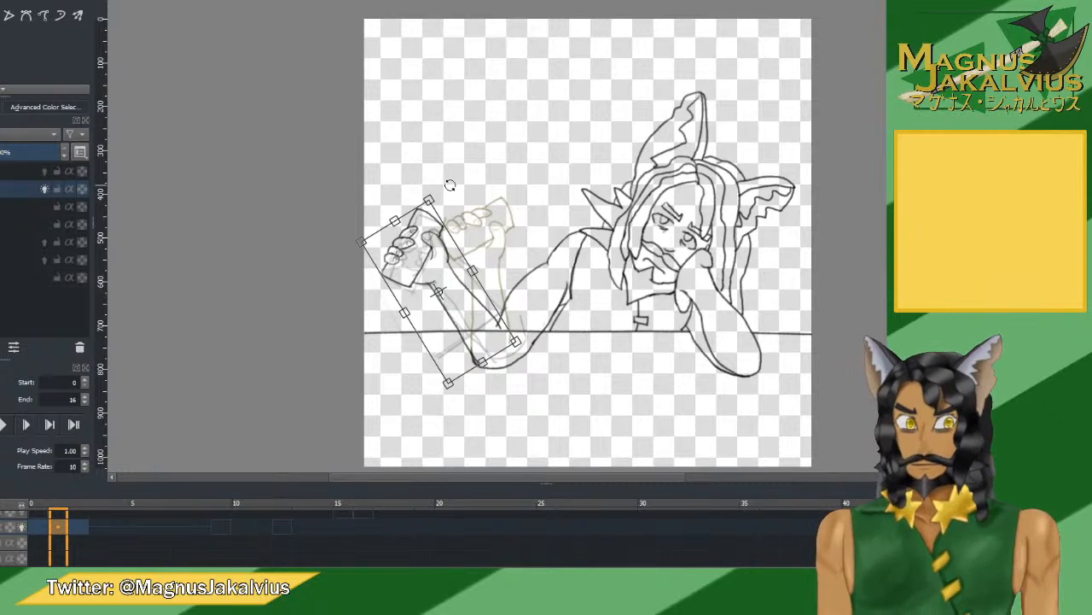
key(Return)
key(ctrl+t)
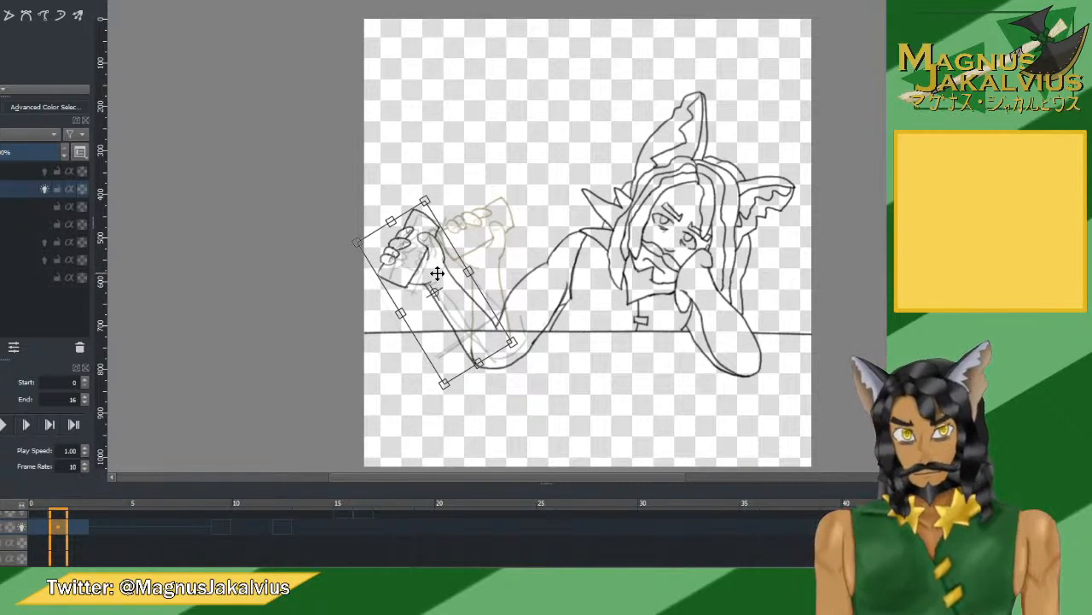
click(38, 527)
click(56, 525)
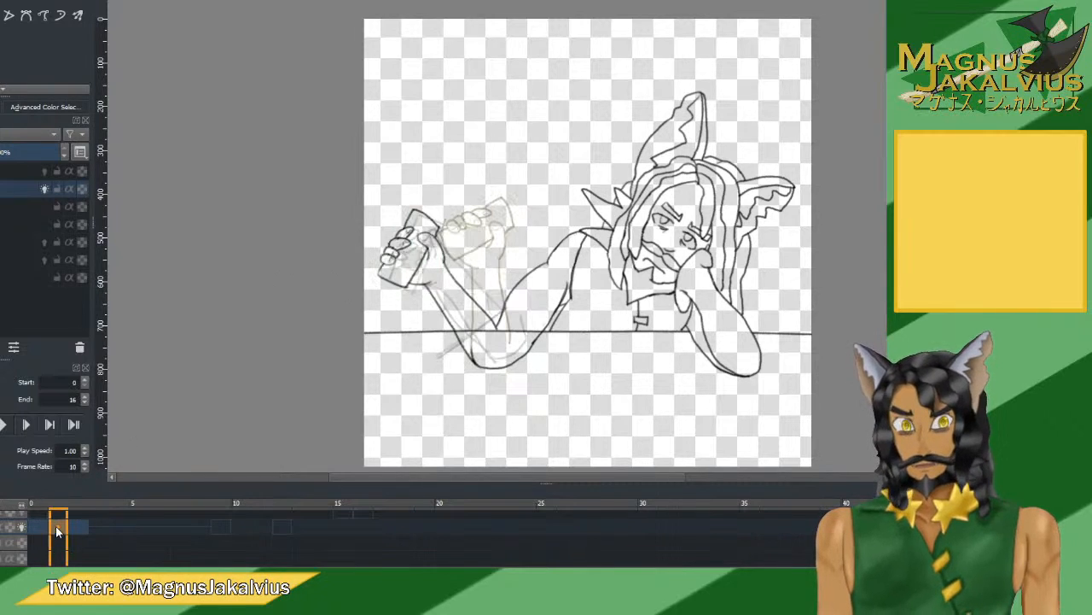
On frame 2, rotate and move the copied arm toward the face so the can lies level over the rough.
click(73, 527)
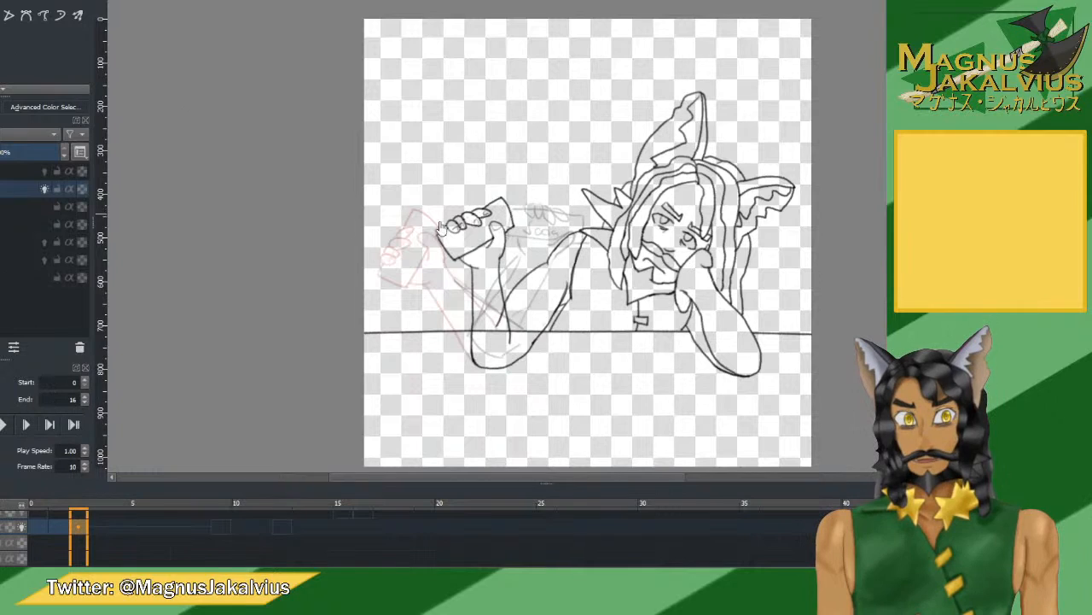
key(ctrl+t)
drag(509, 180, 554, 202)
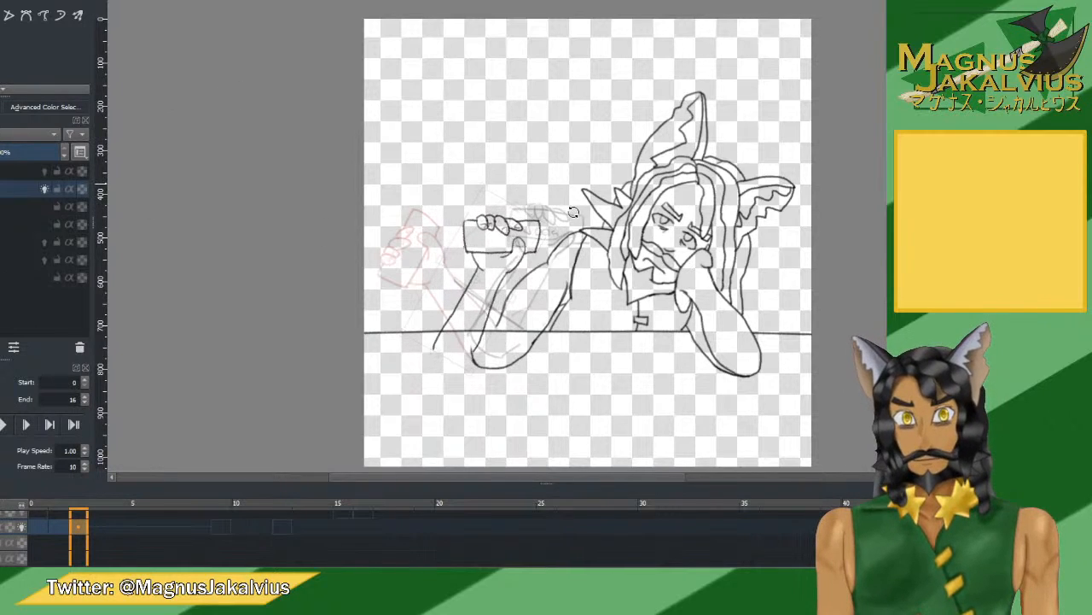
drag(492, 244, 540, 238)
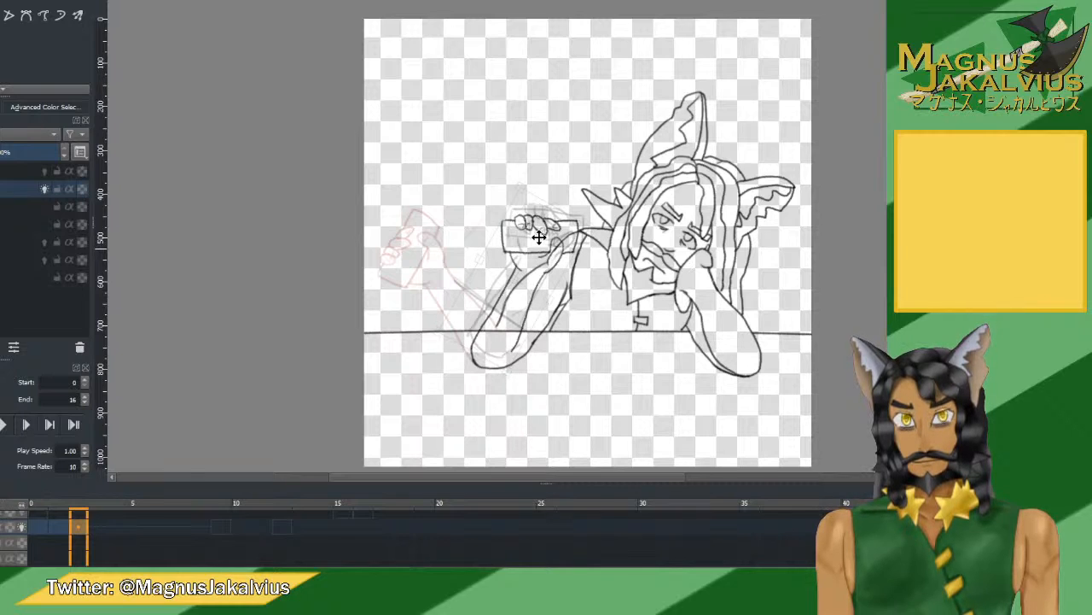
drag(539, 237, 540, 236)
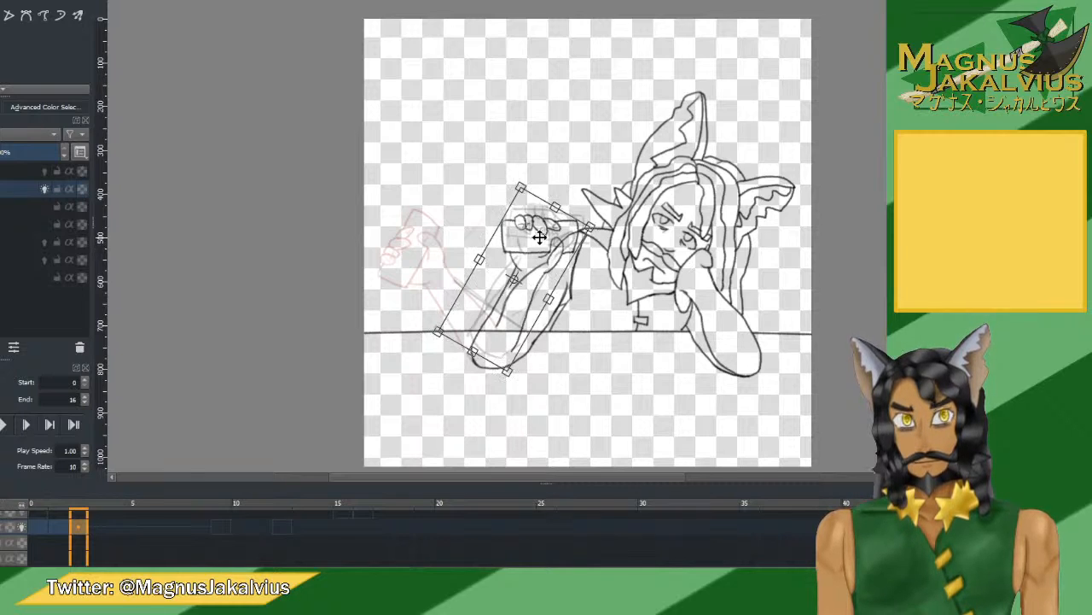
Play the animation and flip between frames 1 and 2 to check the arm's swing.
click(41, 516)
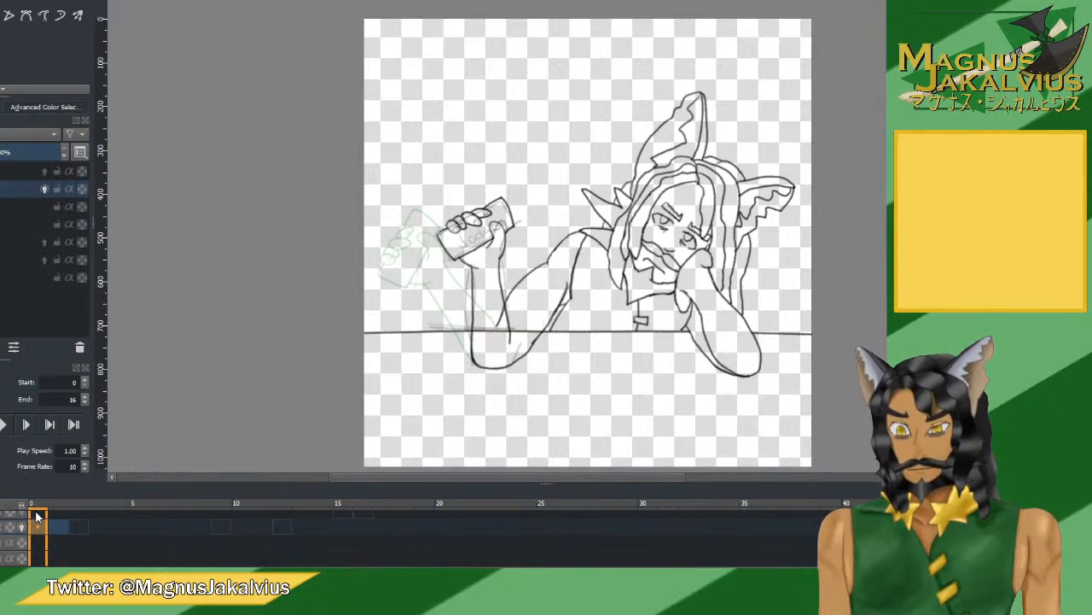
click(5, 425)
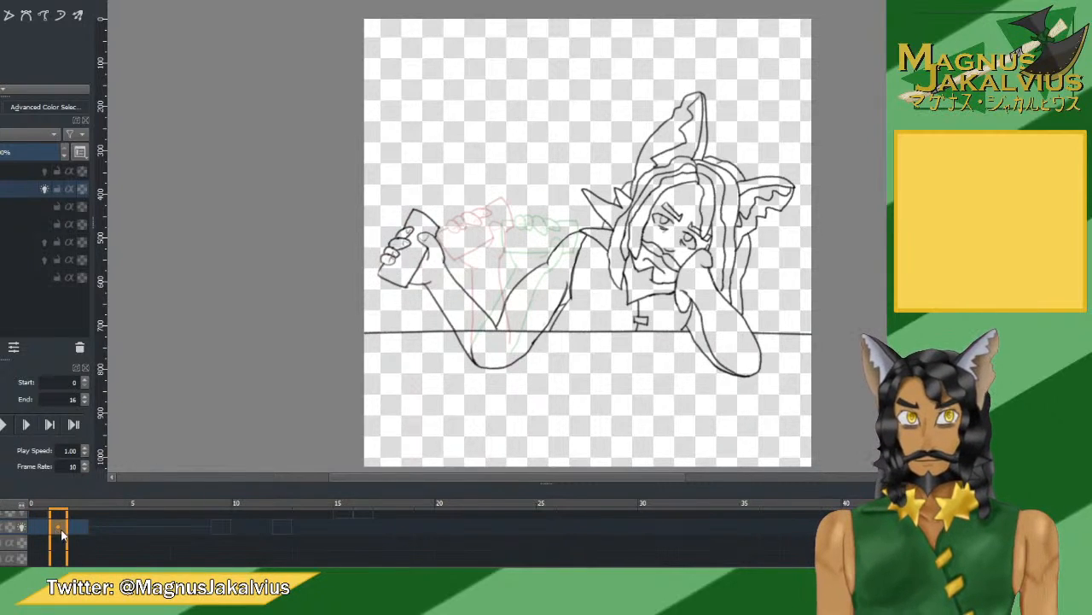
click(75, 533)
click(55, 533)
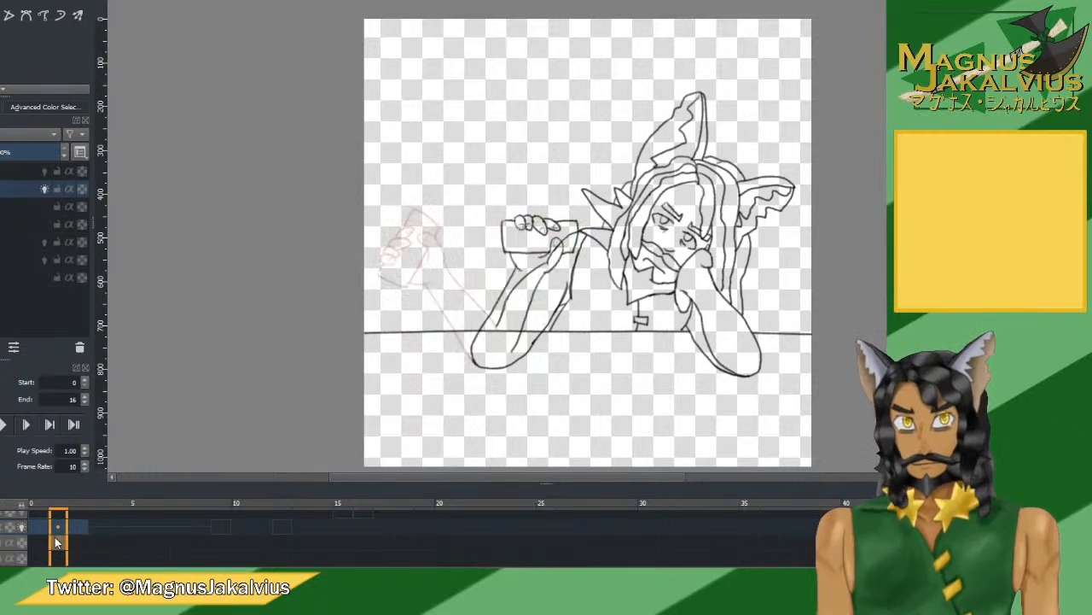
click(76, 526)
click(58, 525)
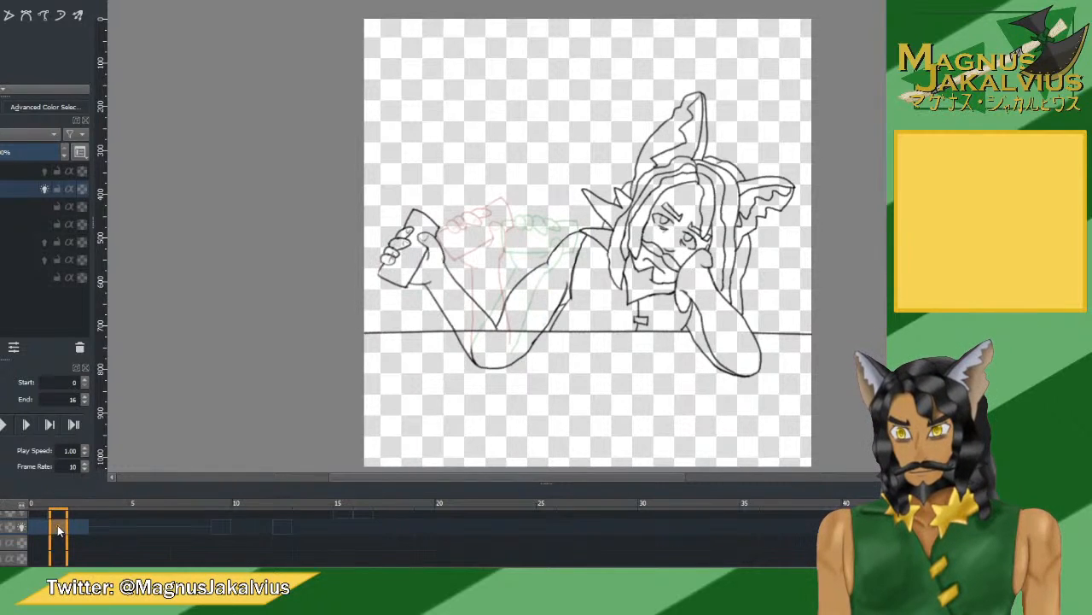
Copy the two swing poses of the arm alternately across frames 3 to 8.
click(94, 525)
click(77, 525)
click(96, 527)
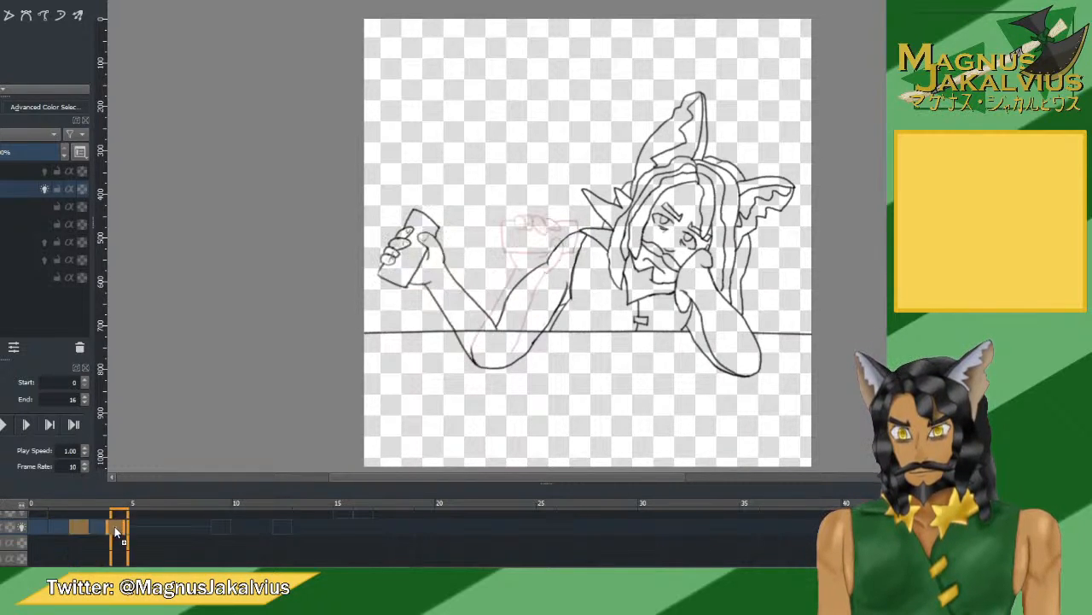
click(78, 526)
click(97, 526)
click(139, 526)
click(118, 526)
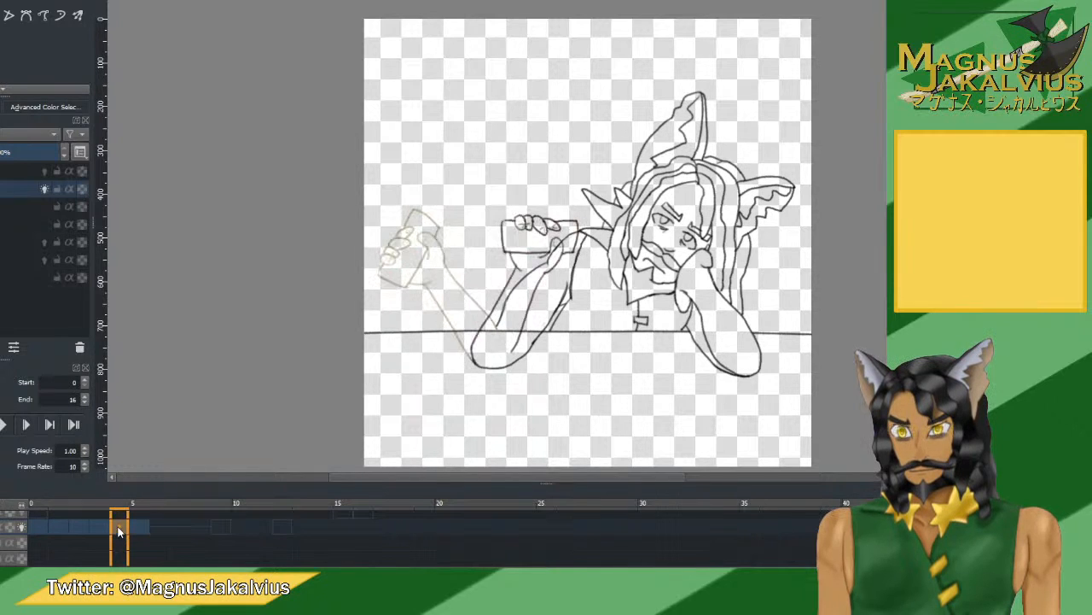
click(145, 527)
click(153, 527)
click(139, 527)
click(160, 527)
click(175, 526)
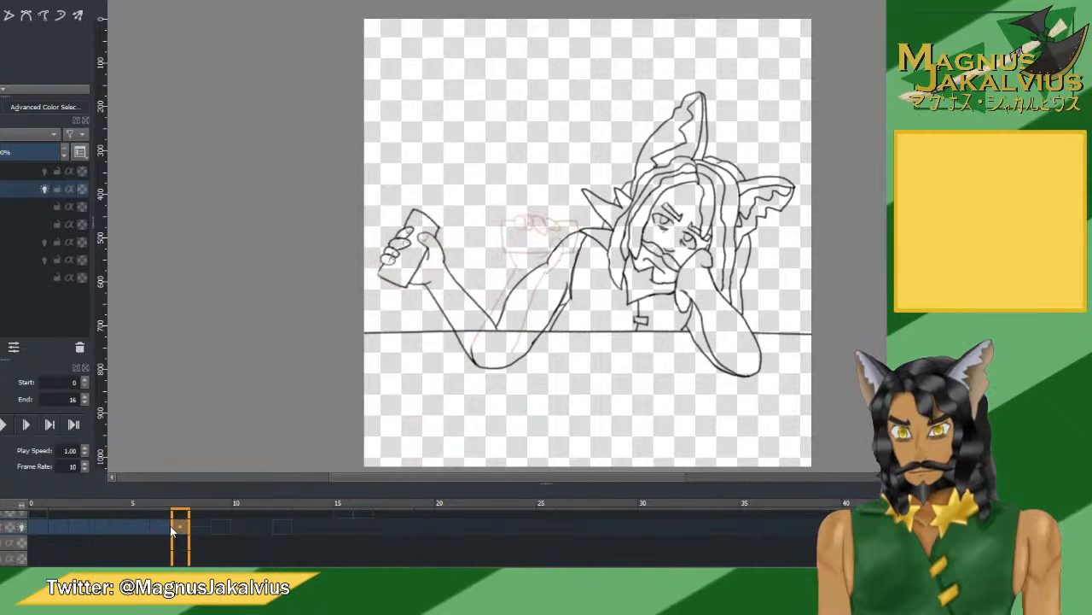
click(159, 525)
click(179, 525)
click(198, 529)
Play the animation from frame 0 several times to check the repeated arm swing.
click(6, 424)
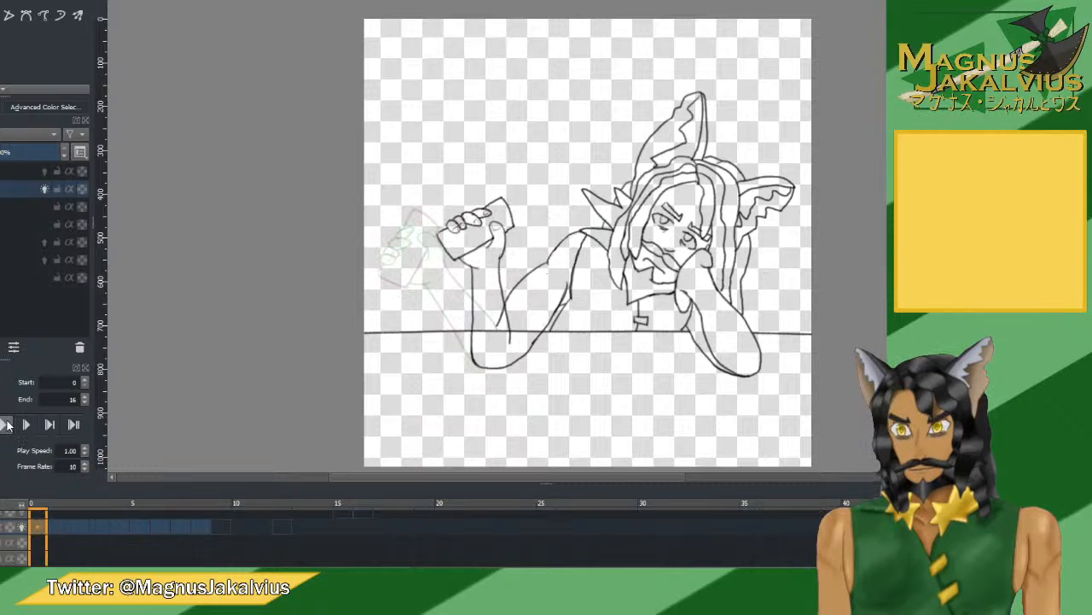
click(5, 424)
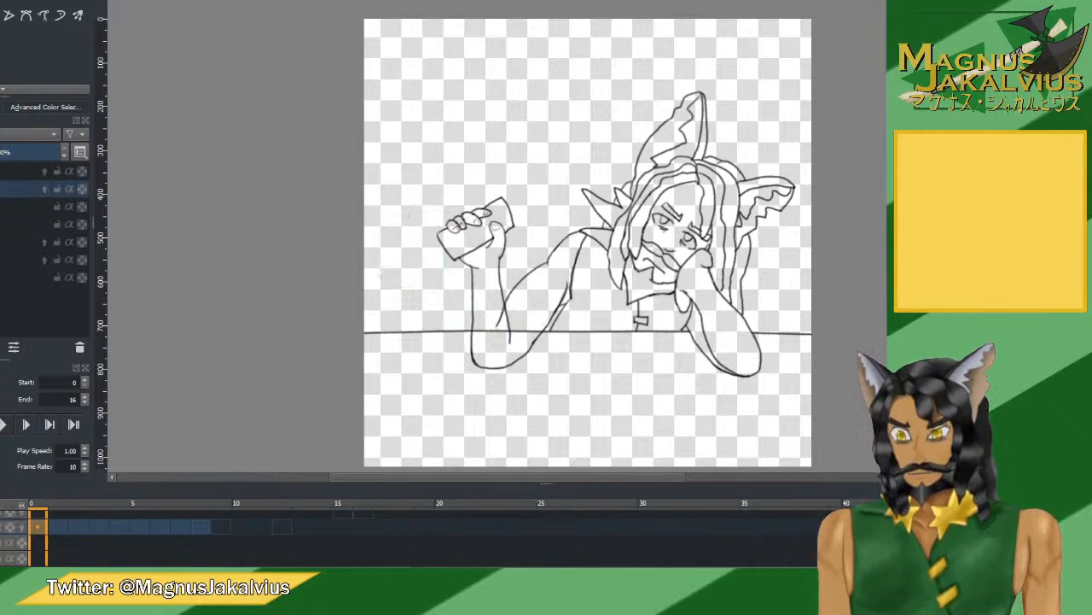
click(5, 424)
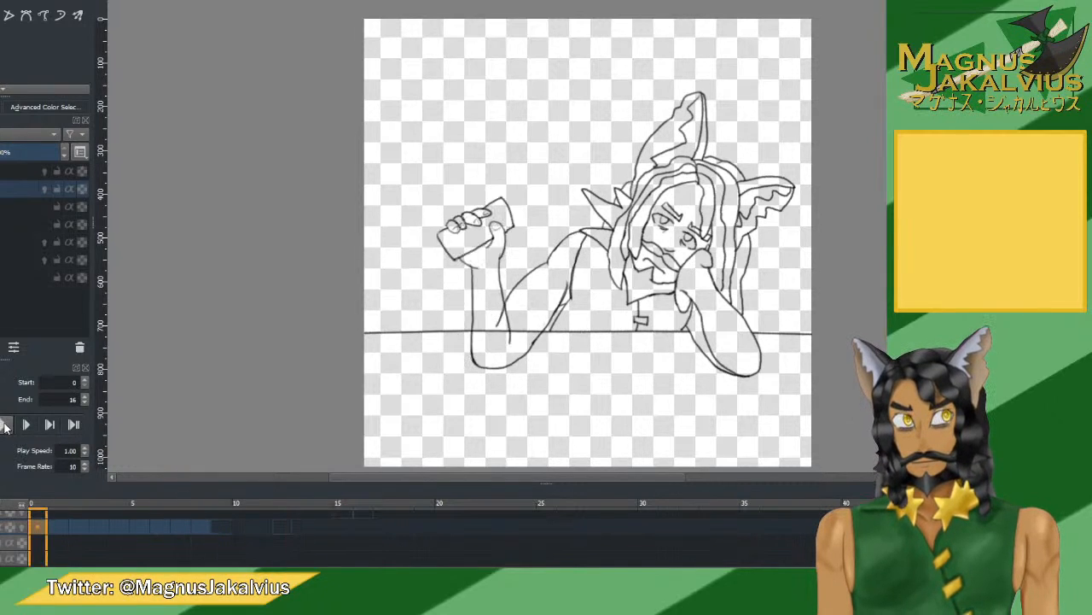
click(5, 424)
click(6, 424)
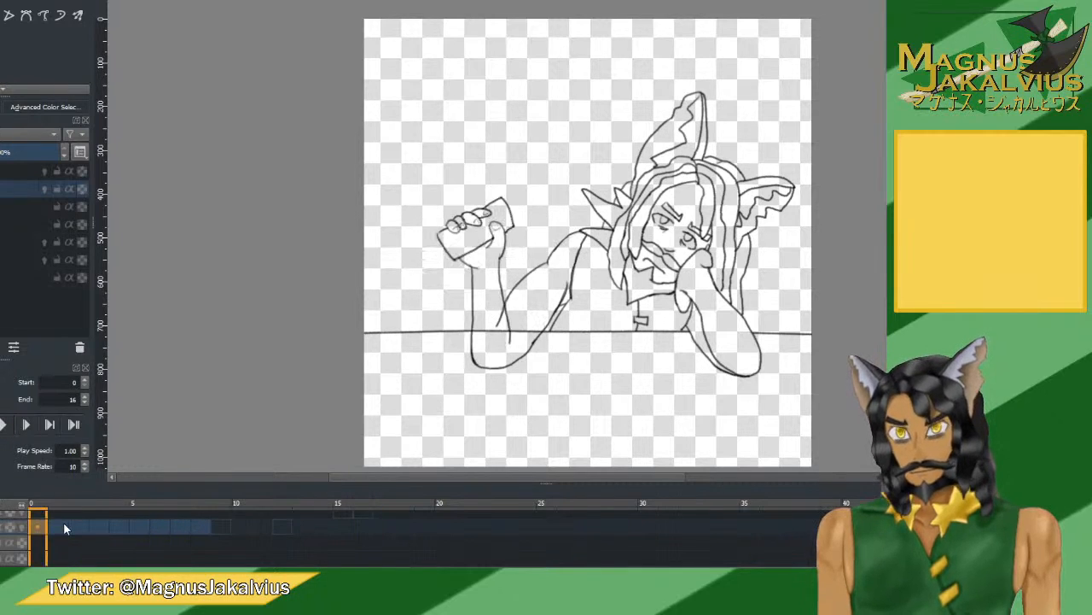
Remove the repeated arm poses from frames 3 to 8, and review the rough frames that follow.
drag(63, 521, 98, 522)
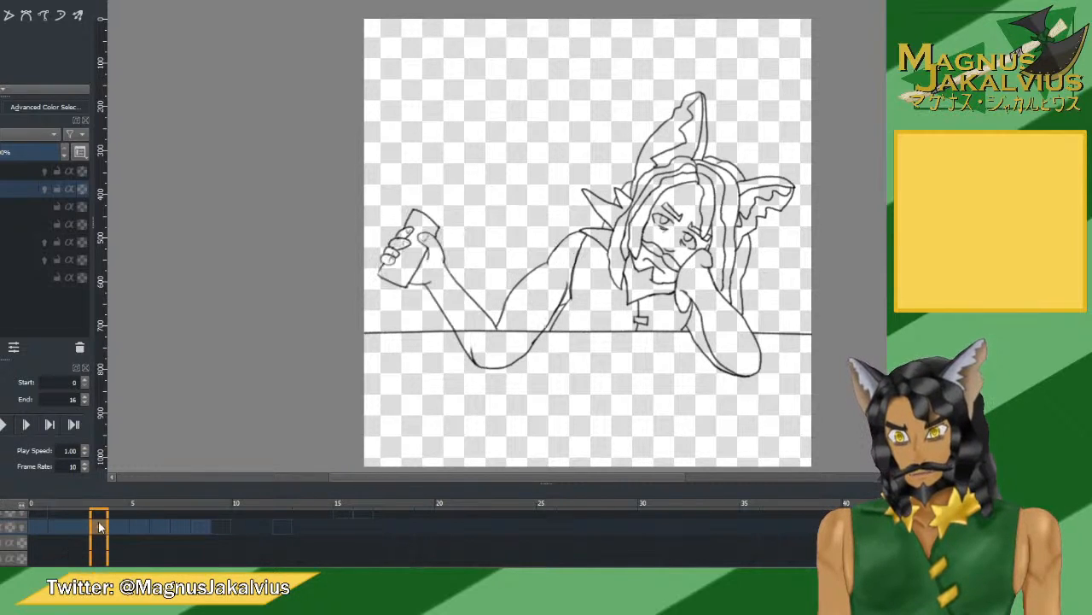
click(142, 524)
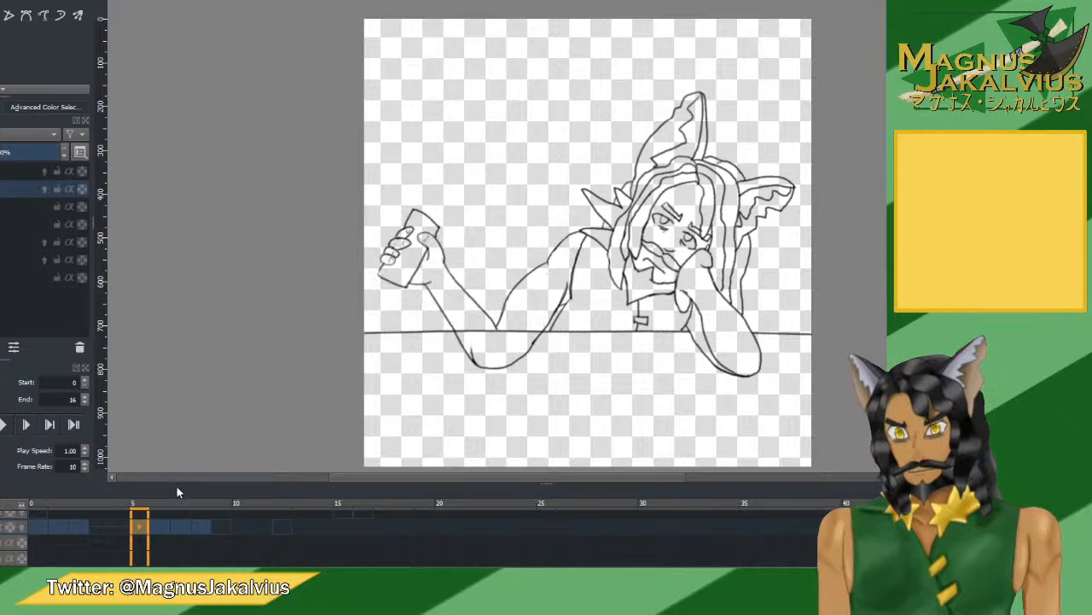
click(156, 521)
click(180, 524)
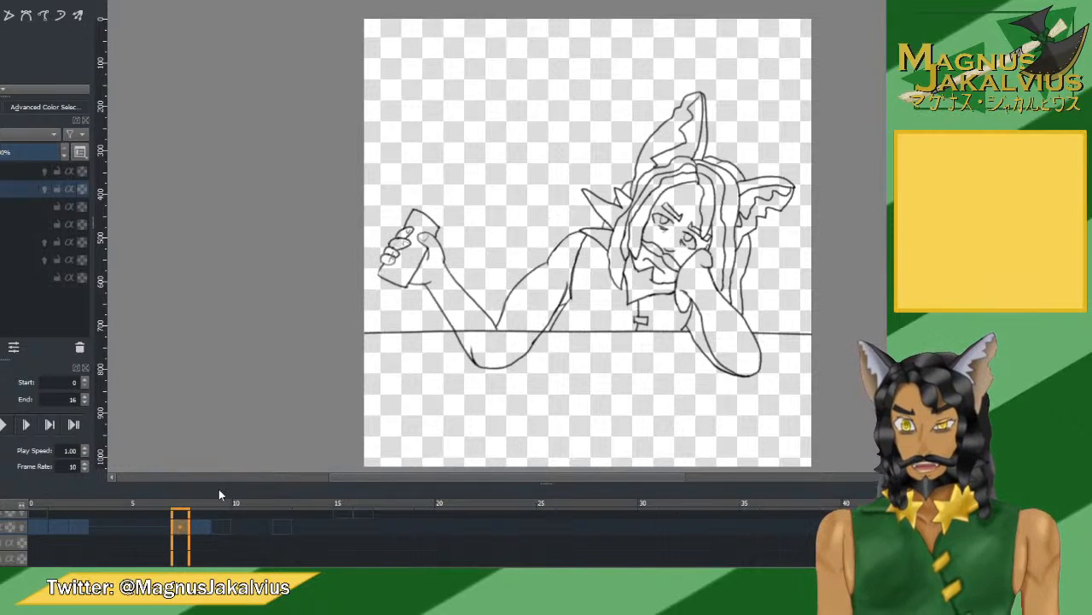
click(199, 524)
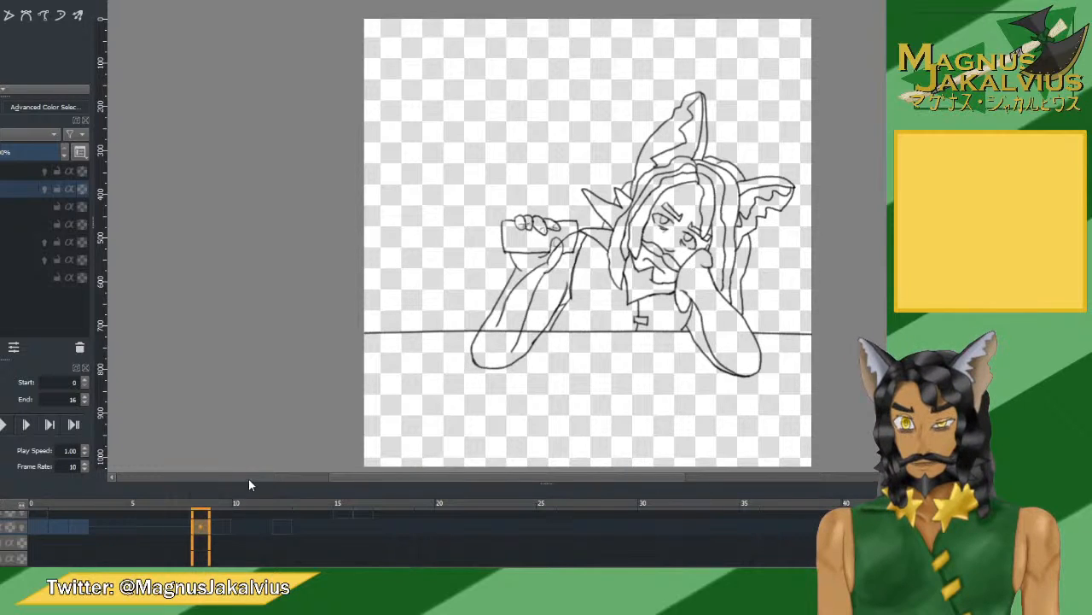
click(221, 522)
click(240, 523)
click(303, 522)
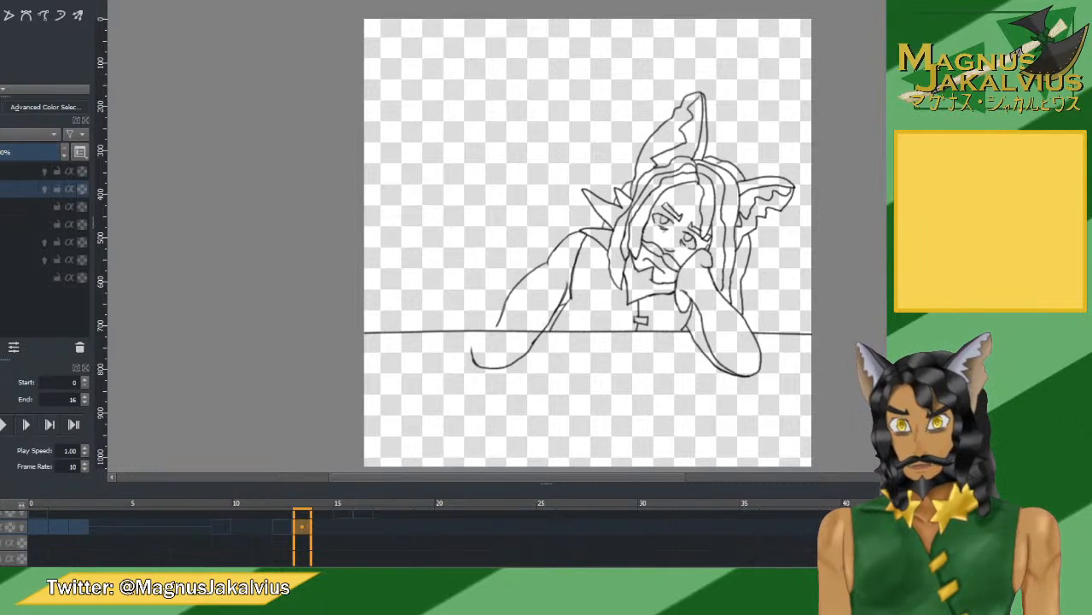
click(237, 522)
click(261, 523)
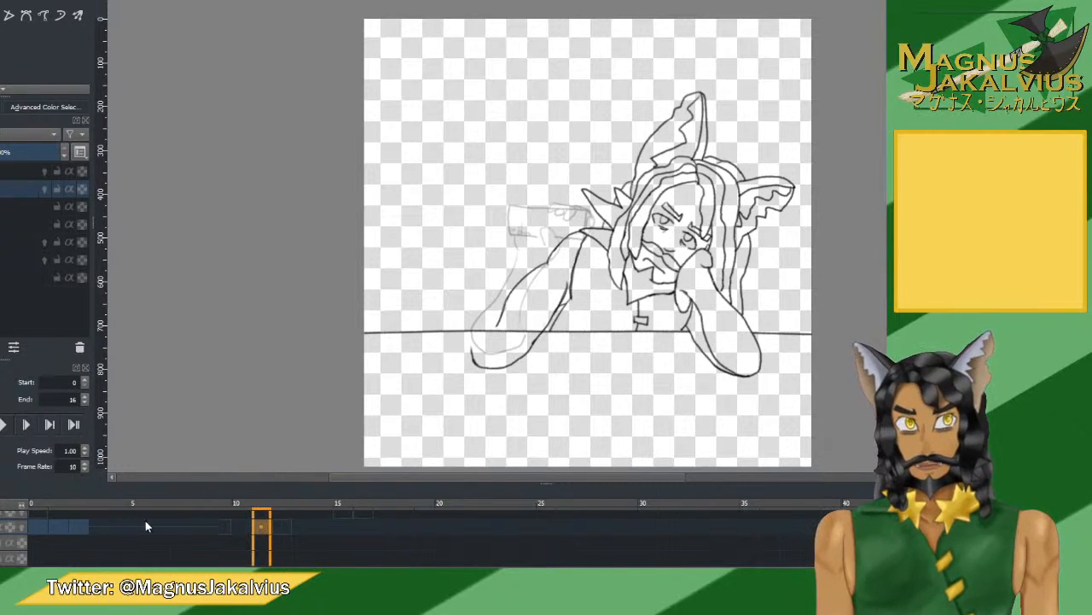
Letter "Soda" by hand along the can on the arm drawings in frames 0 and 1.
click(55, 525)
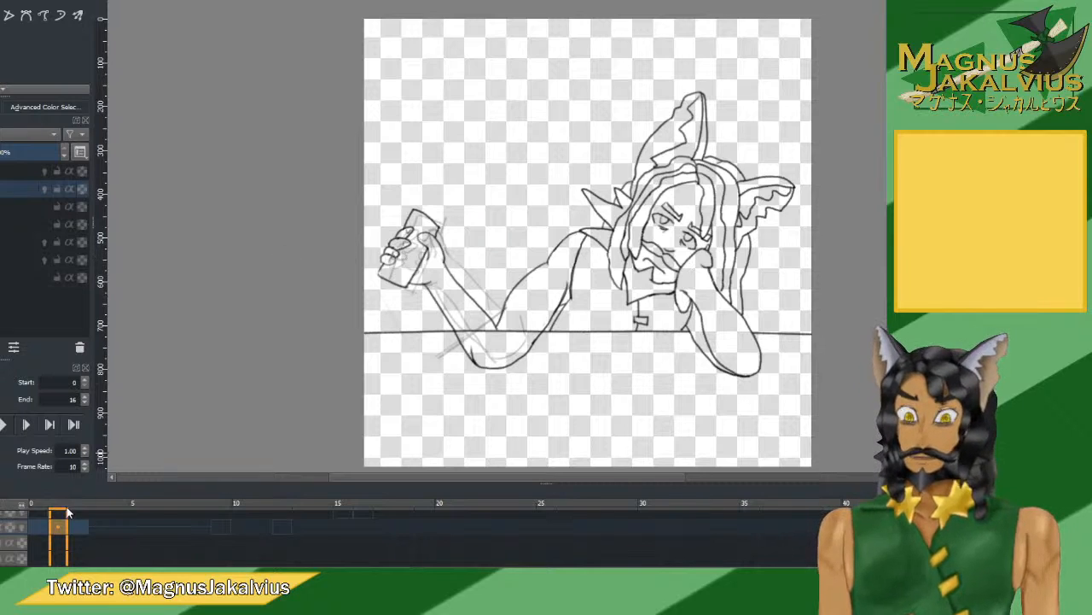
key(Left)
scroll(444, 261, up, 5)
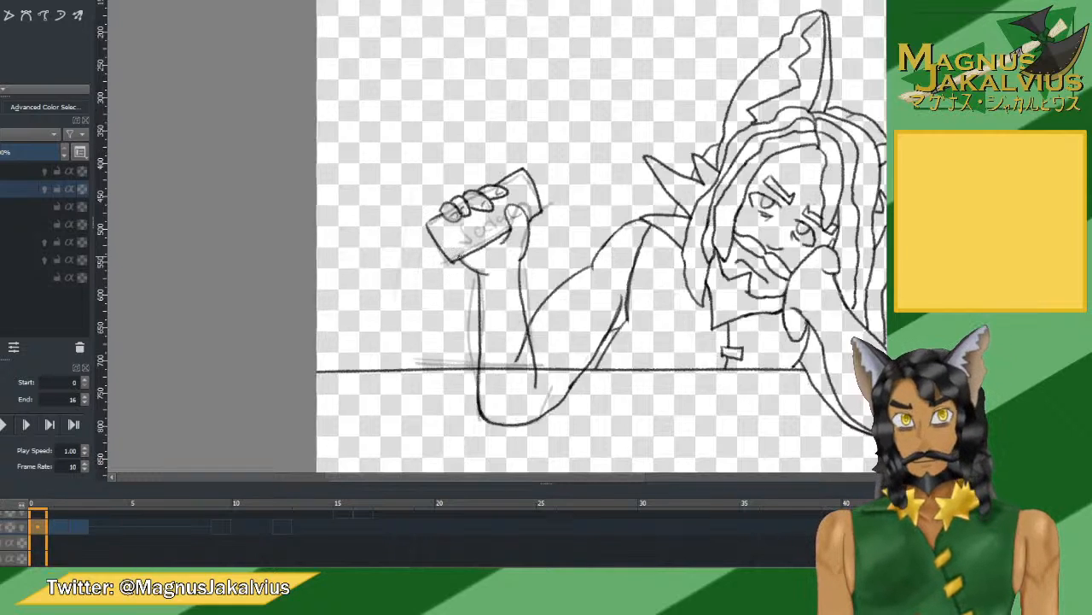
mouse_move(452, 194)
mouse_down()
mouse_move(440, 214)
mouse_move(477, 219)
mouse_move(497, 203)
mouse_move(504, 227)
mouse_move(533, 213)
mouse_up()
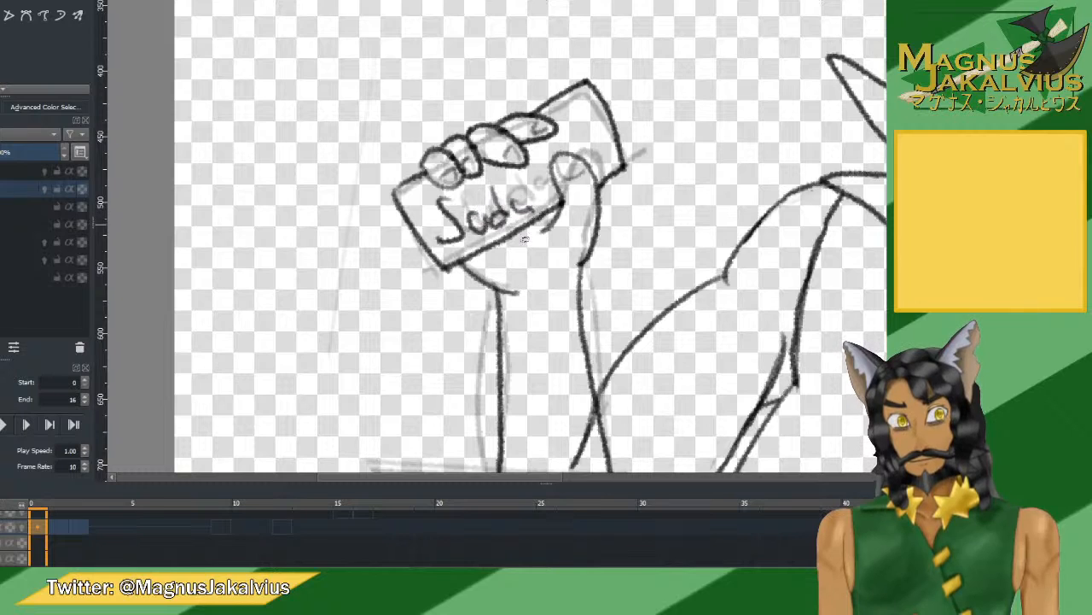
click(61, 526)
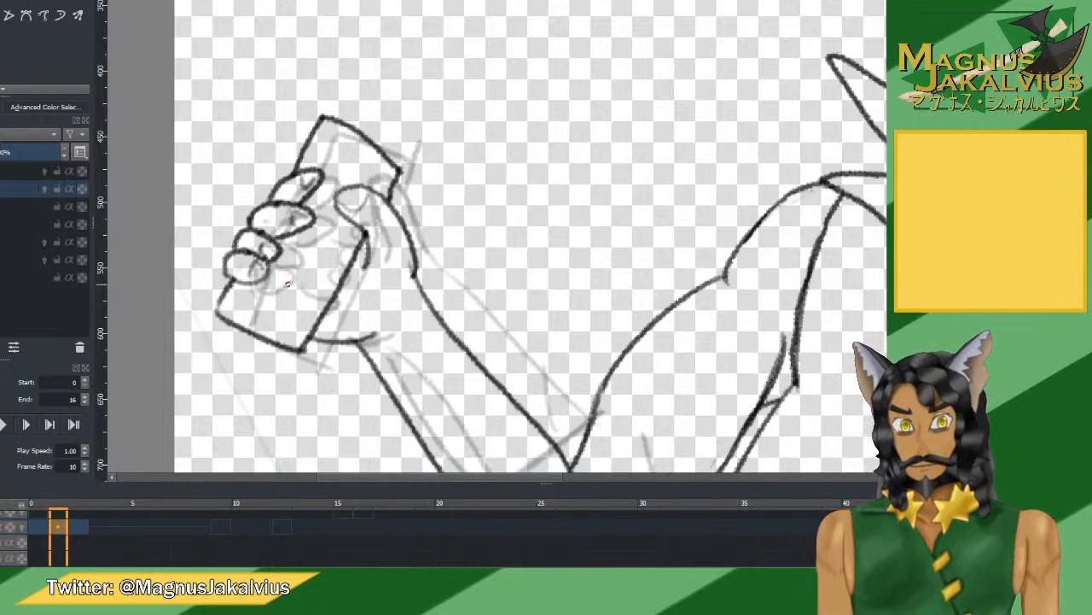
mouse_move(291, 283)
mouse_down()
mouse_move(301, 316)
mouse_move(290, 320)
mouse_move(317, 295)
mouse_move(313, 261)
mouse_move(339, 249)
mouse_move(329, 273)
mouse_move(351, 235)
mouse_up()
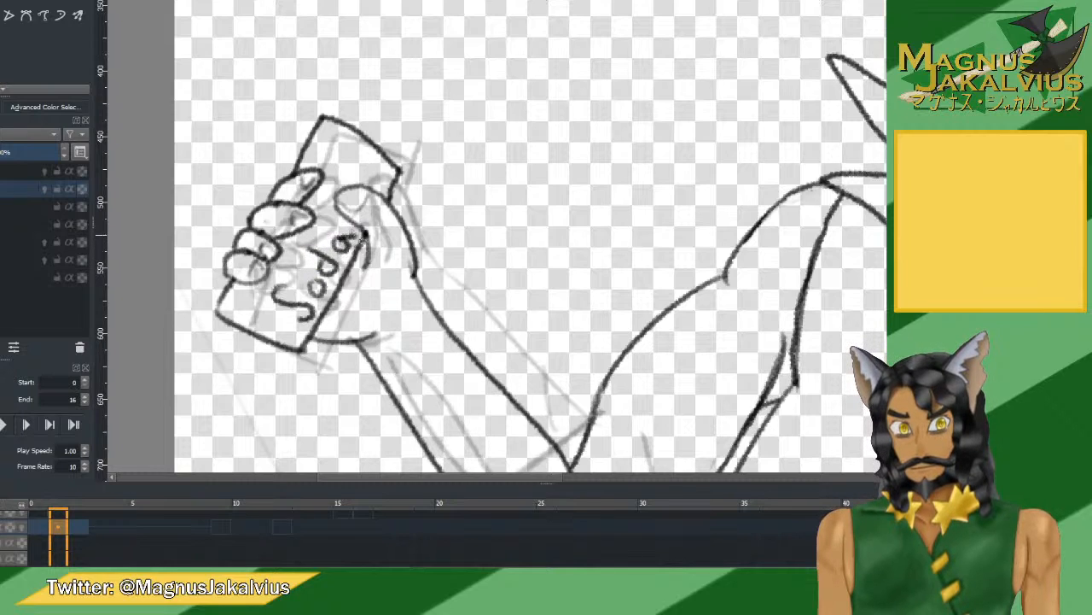
Letter "Soda" horizontally on the can in frame 2, below the fingers, undoing faulty strokes.
click(84, 513)
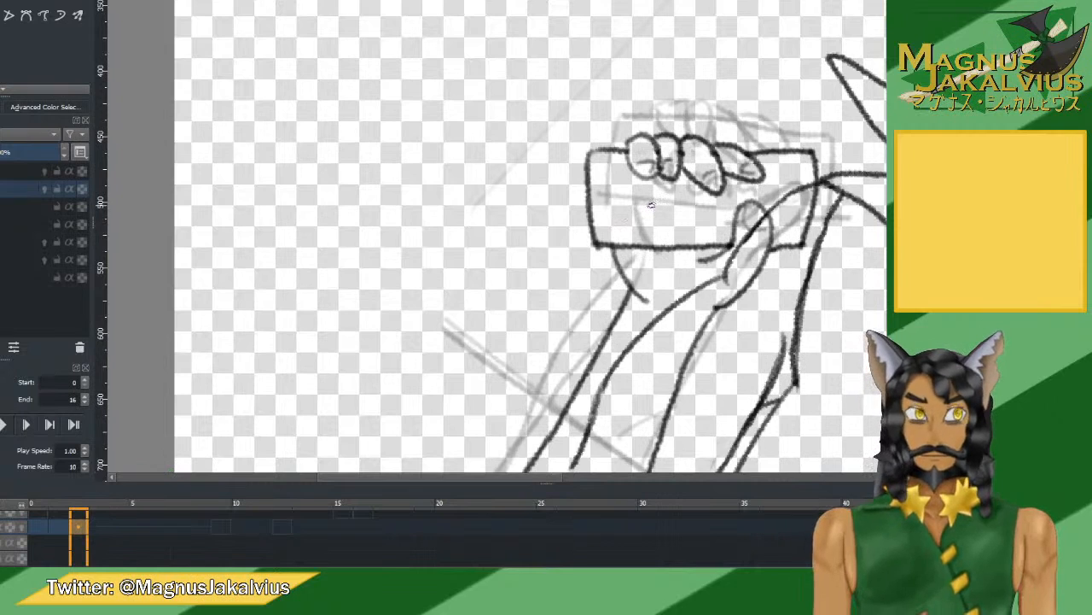
click(39, 523)
click(57, 522)
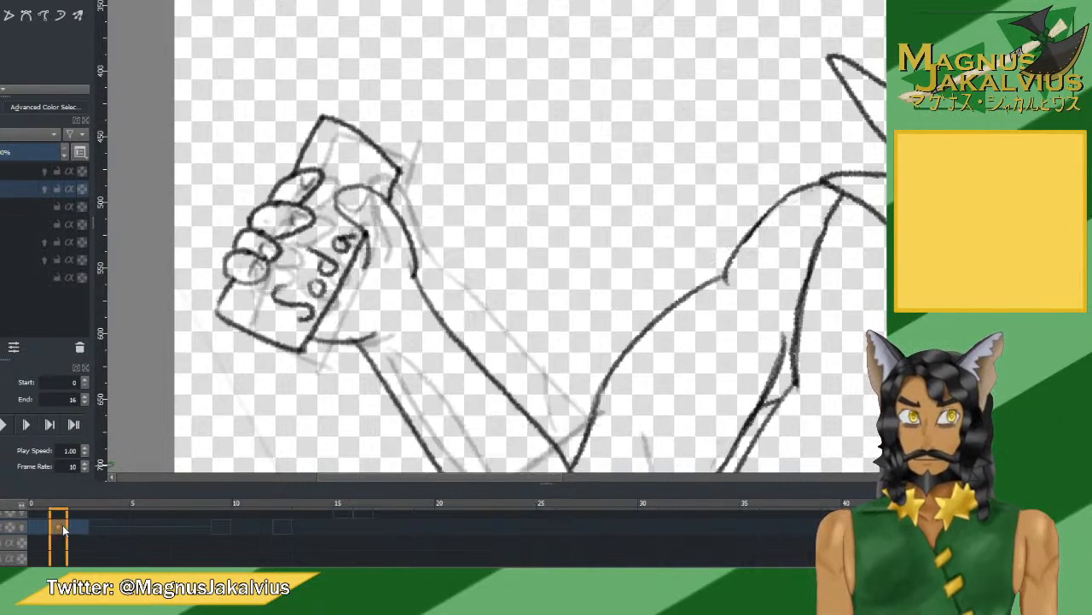
click(84, 512)
mouse_move(623, 198)
mouse_down()
mouse_move(608, 225)
mouse_move(679, 196)
mouse_move(693, 223)
mouse_move(719, 213)
mouse_move(684, 230)
mouse_up()
key(ctrl+z)
key(ctrl+z)
key(ctrl+z)
mouse_move(681, 222)
mouse_down()
mouse_move(668, 228)
mouse_move(709, 236)
mouse_move(722, 215)
mouse_move(709, 230)
mouse_up()
key(ctrl+z)
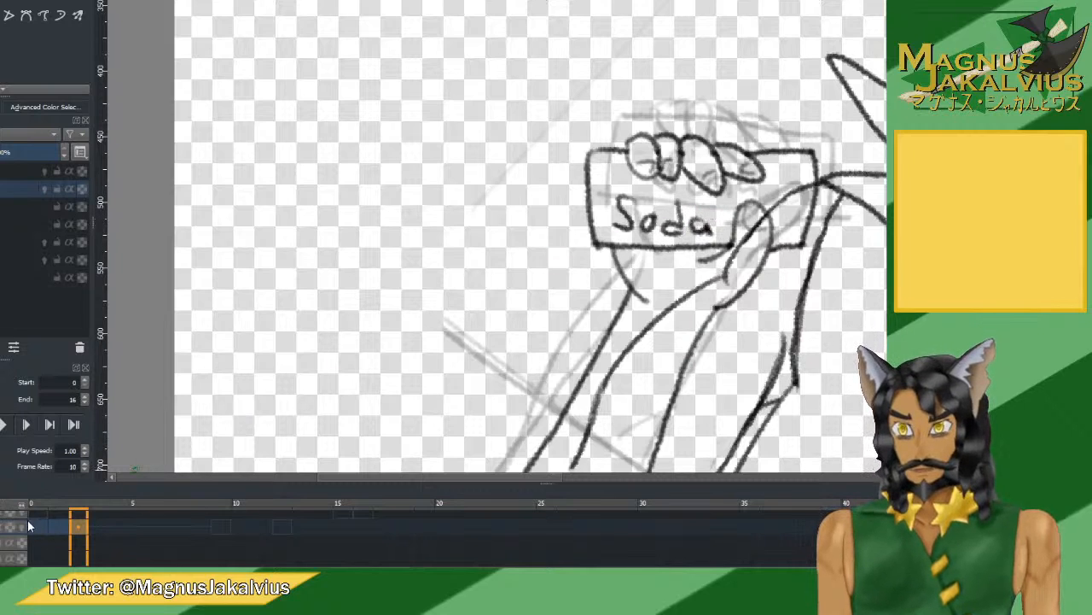
Redraw the final "a" of the "Soda" lettering in frame 0 and play back the animation.
click(57, 527)
drag(57, 527, 37, 526)
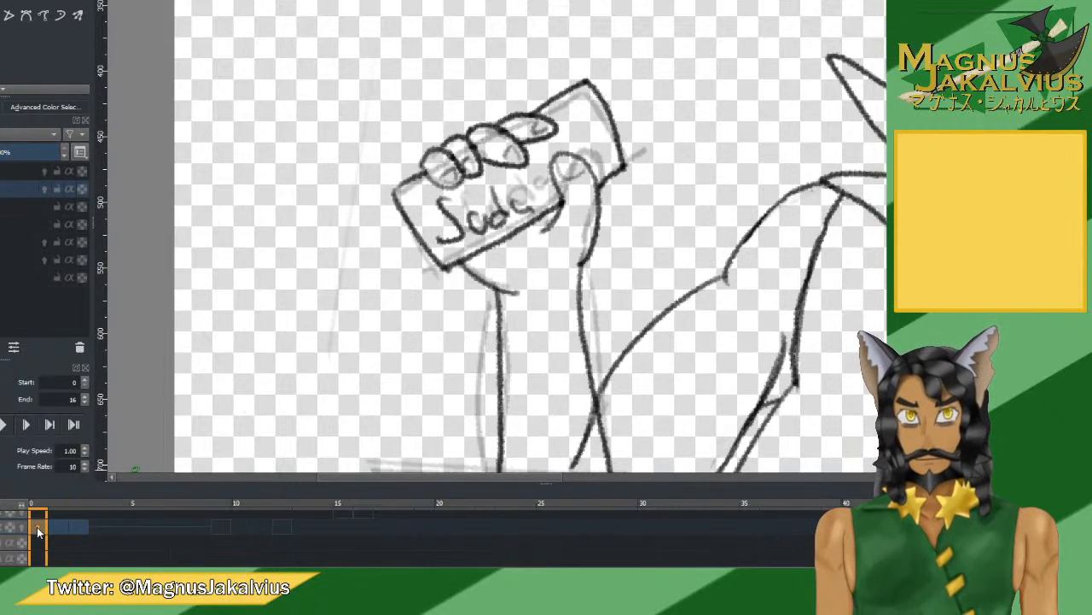
mouse_move(516, 193)
mouse_down()
mouse_move(524, 208)
mouse_move(515, 198)
mouse_move(529, 202)
mouse_move(480, 211)
mouse_move(506, 211)
mouse_up()
mouse_move(37, 523)
mouse_down()
mouse_move(80, 522)
mouse_move(36, 504)
mouse_up()
click(3, 424)
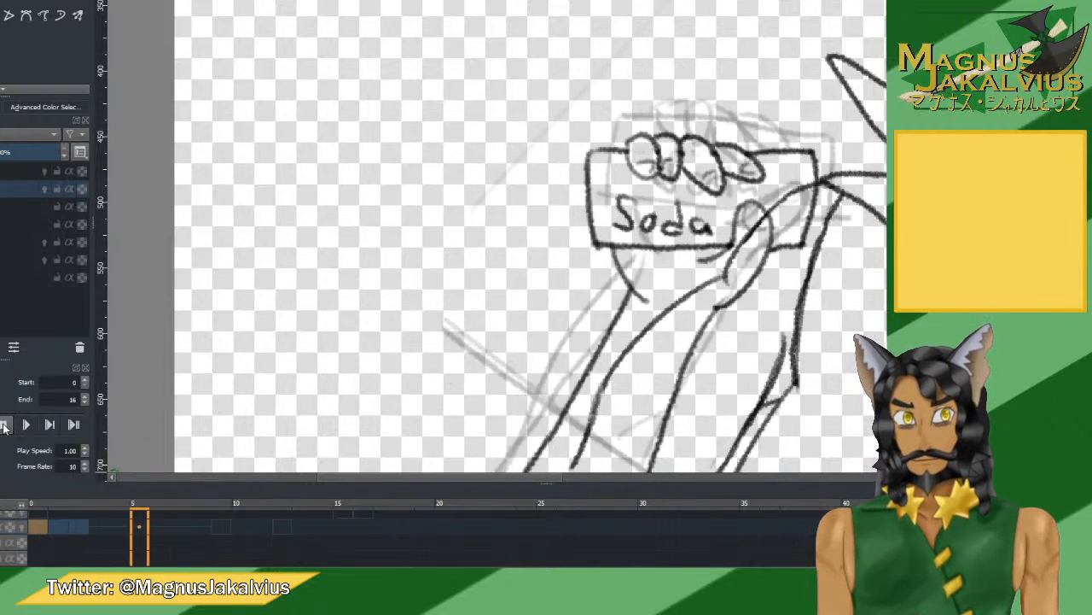
click(3, 425)
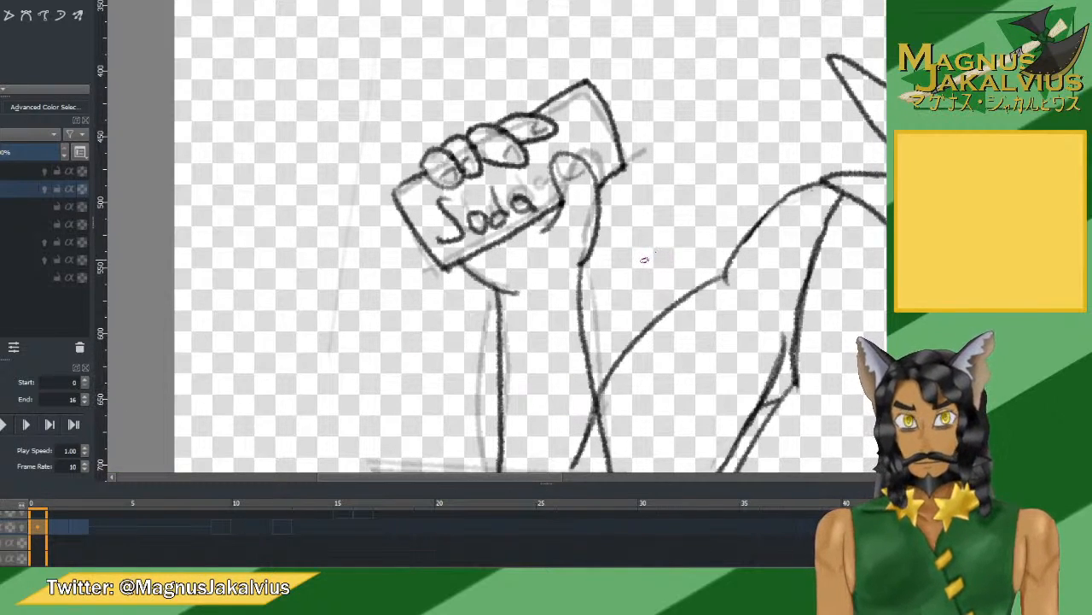
Extend the forearm and upper-arm lines at the elbow of the can-holding arm in frames 1 and 2.
scroll(636, 269, down, 3)
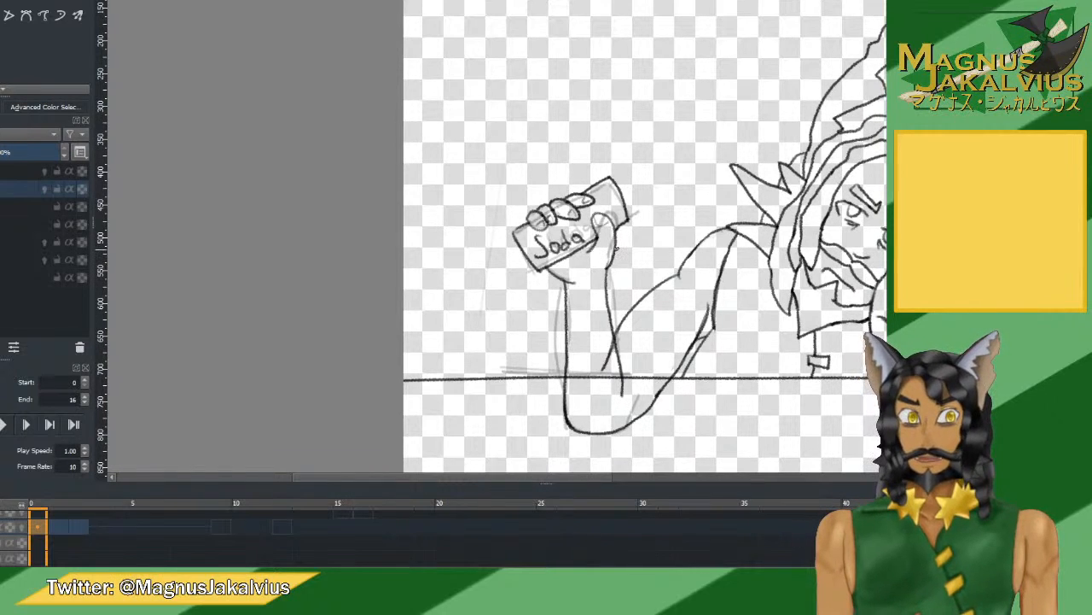
click(55, 527)
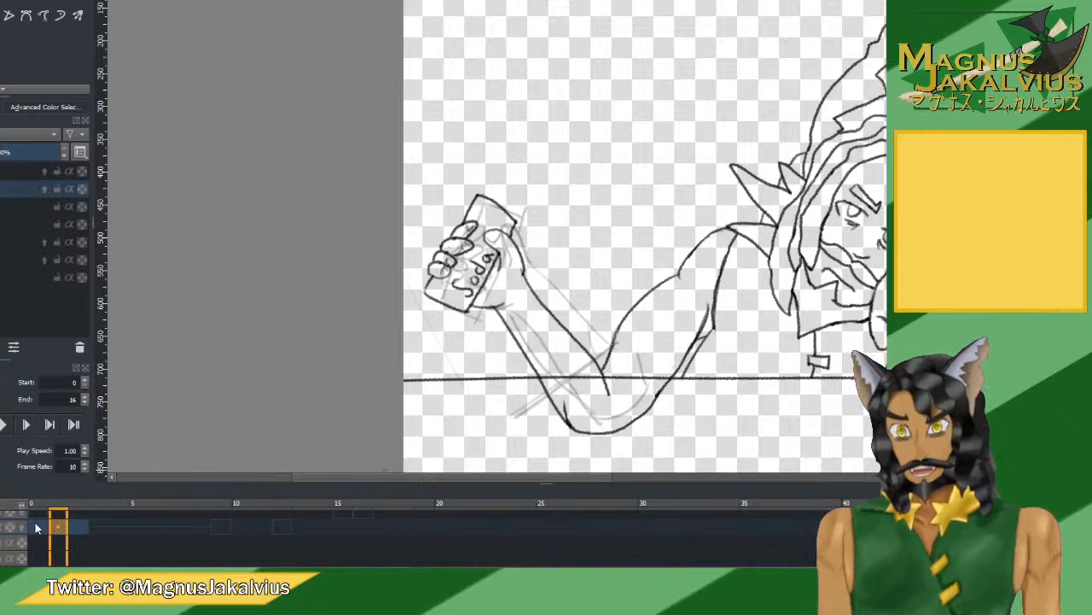
click(60, 207)
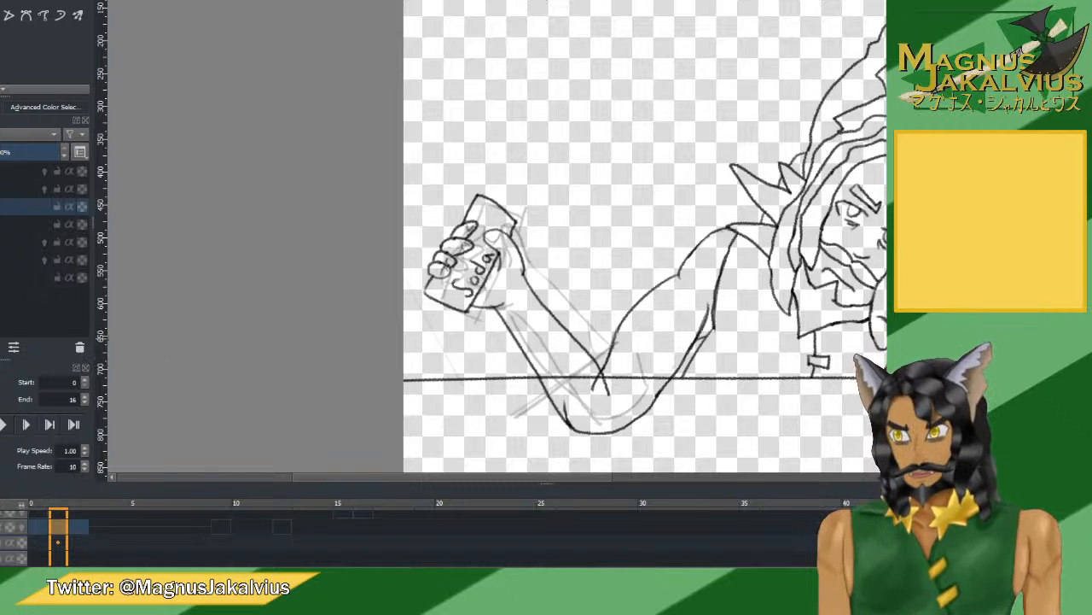
click(60, 188)
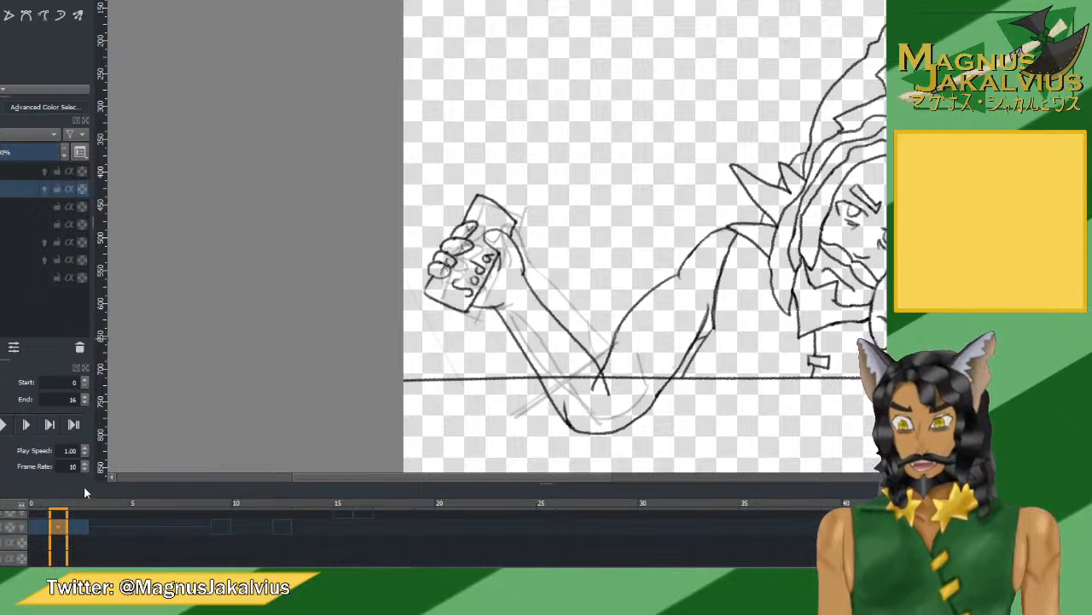
click(73, 527)
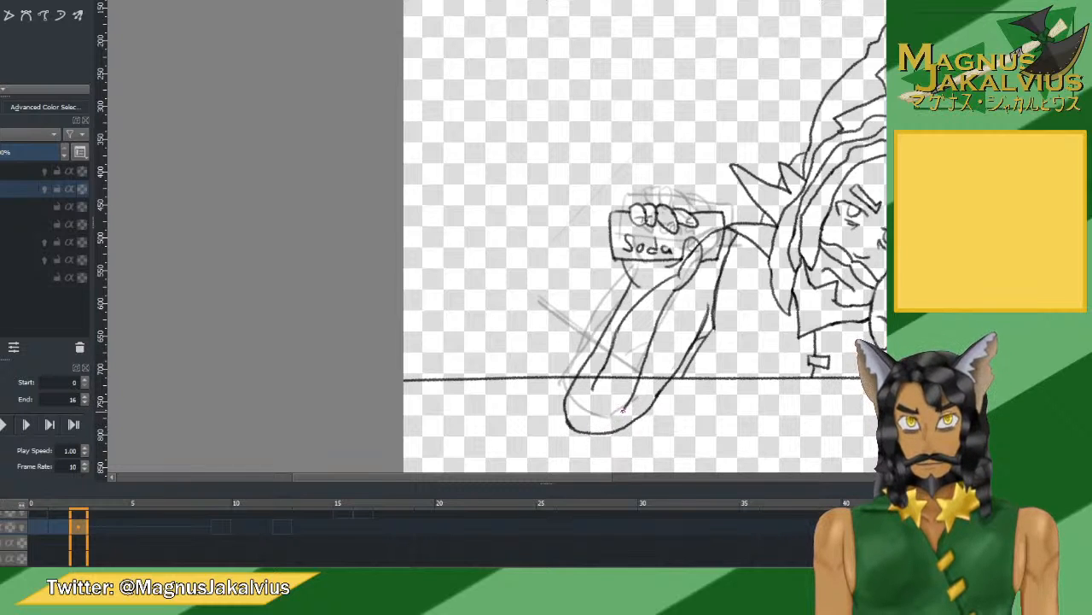
mouse_move(626, 406)
mouse_down()
mouse_move(618, 432)
mouse_move(628, 406)
mouse_up()
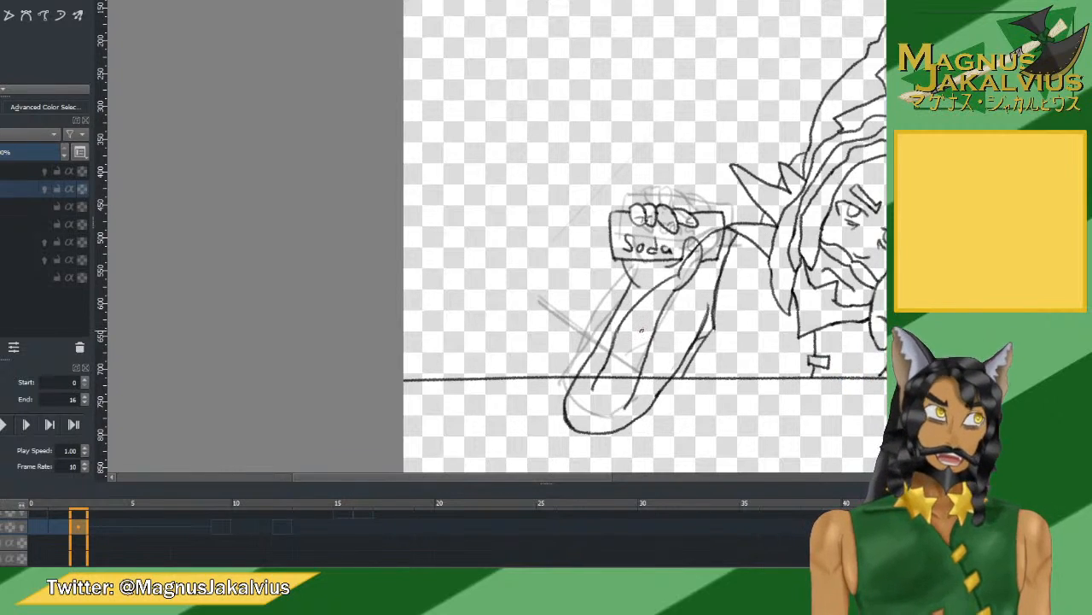
Review the can-holding arm's motion across frames 0 to 3 by stepping through them and playing the animation.
click(44, 519)
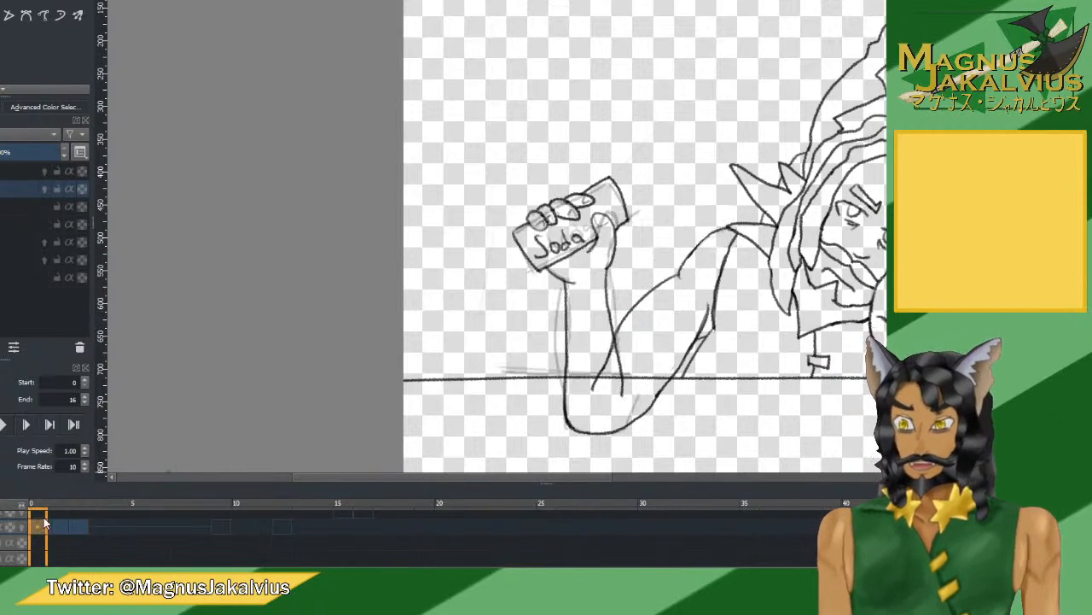
click(61, 527)
click(78, 531)
click(5, 425)
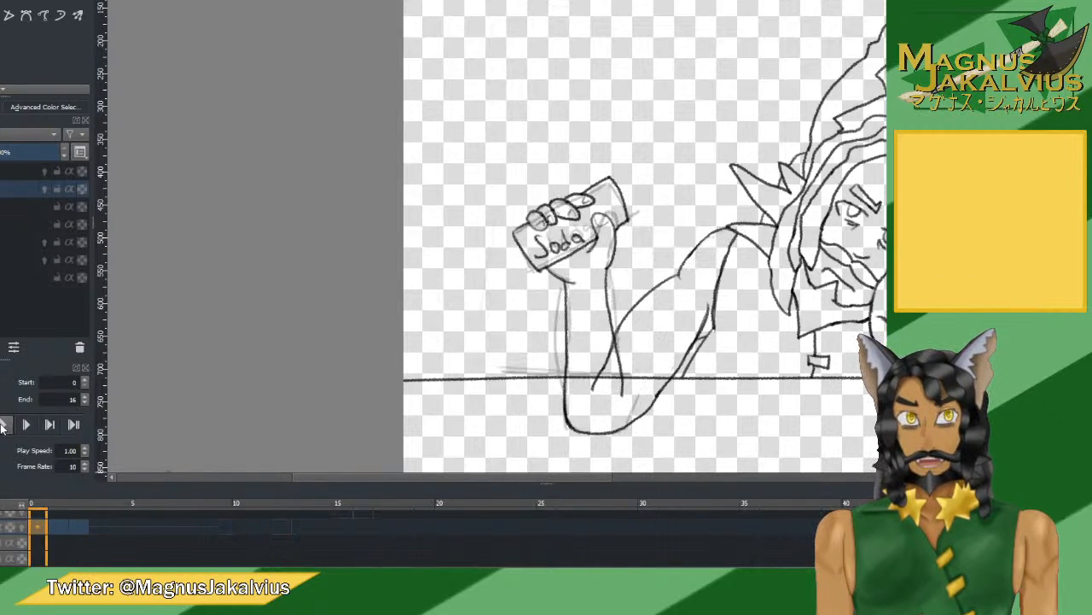
click(4, 426)
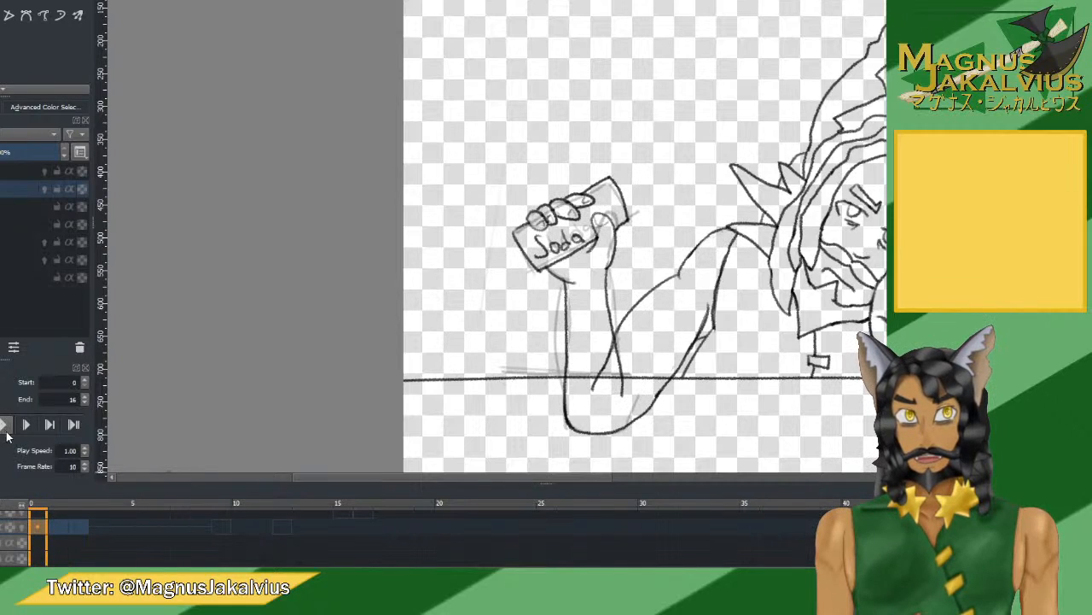
click(93, 525)
double_click(97, 522)
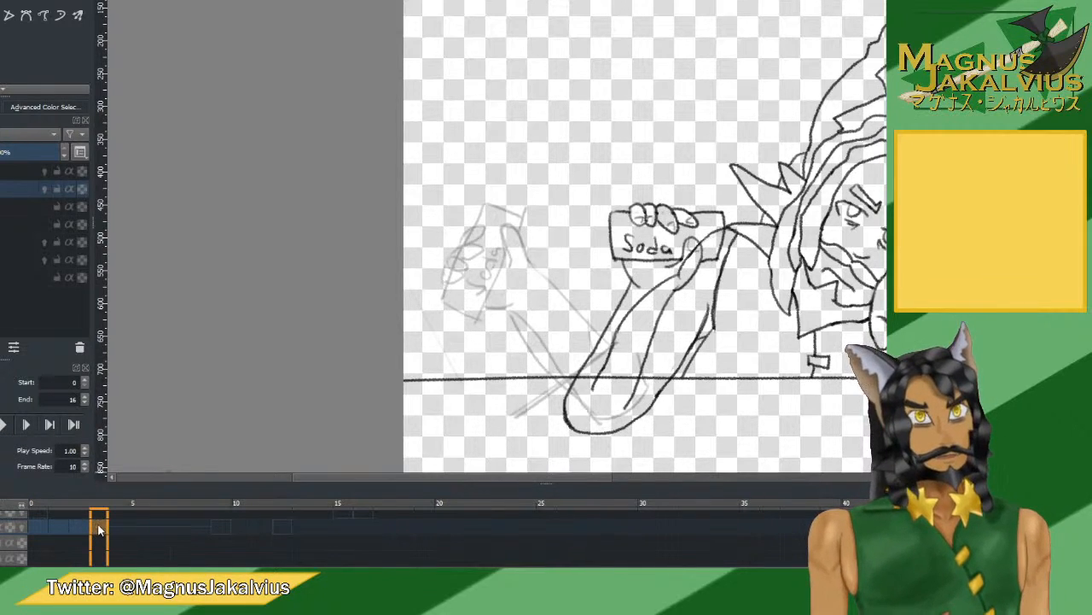
mouse_move(89, 523)
mouse_down()
mouse_move(49, 529)
mouse_move(76, 531)
mouse_up()
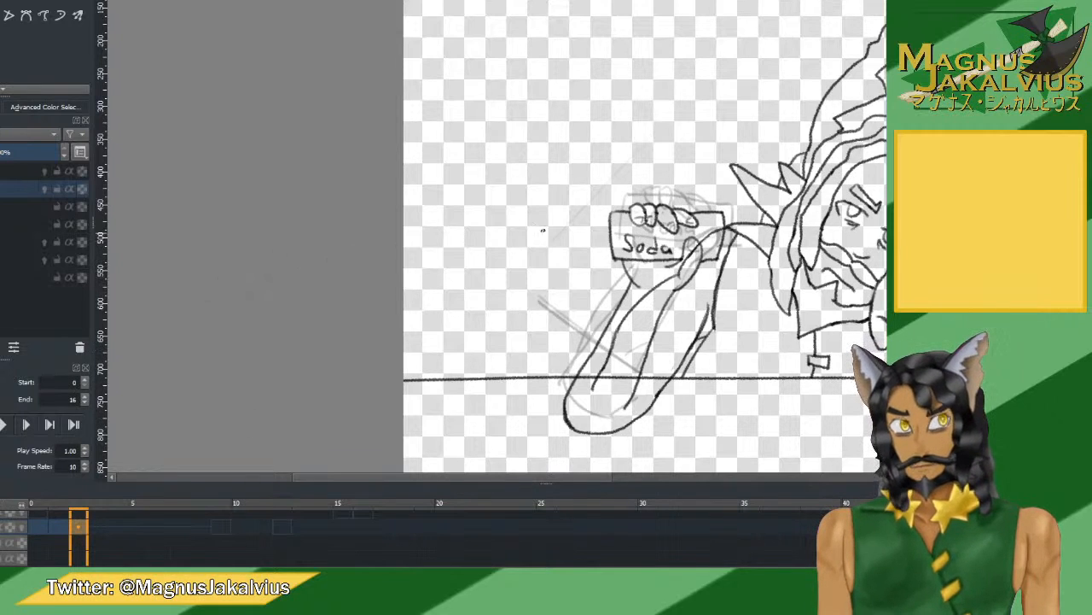
mouse_move(566, 236)
mouse_down()
mouse_move(398, 222)
mouse_move(397, 232)
mouse_move(559, 208)
mouse_up()
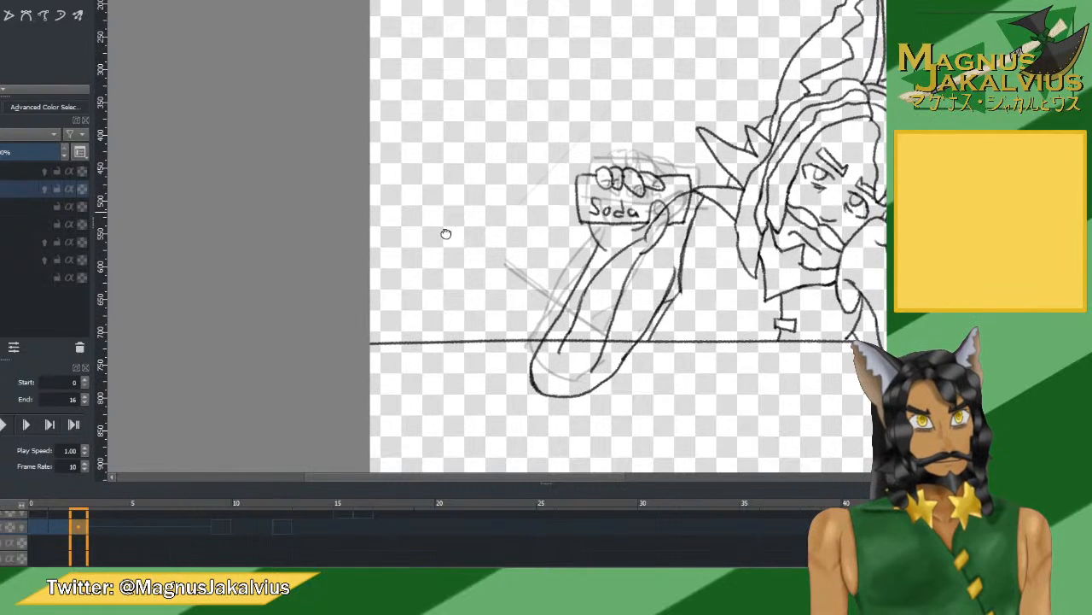
scroll(443, 234, down, 3)
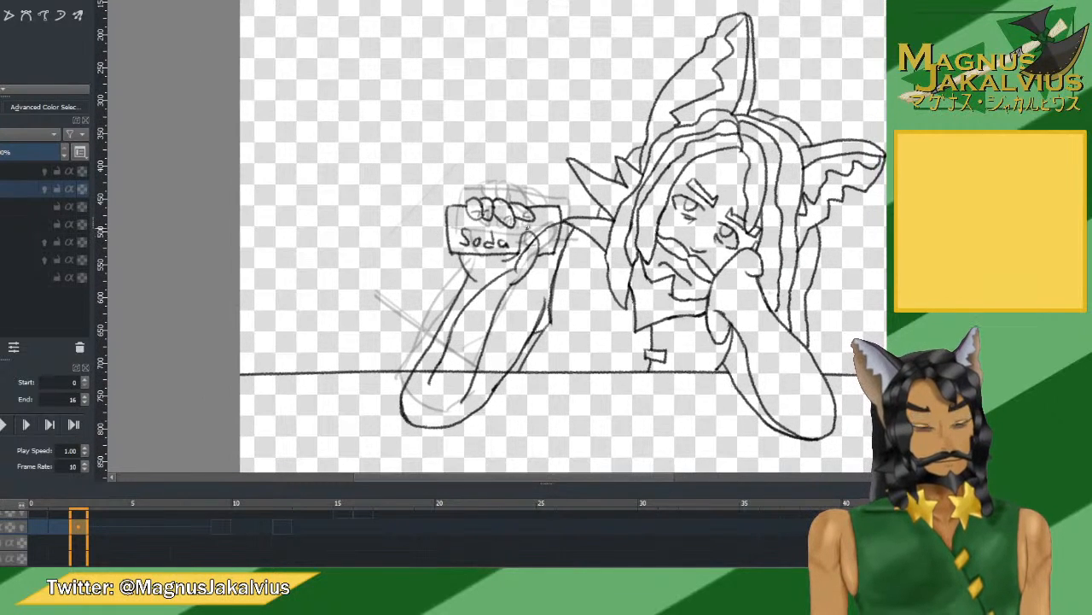
drag(528, 226, 507, 226)
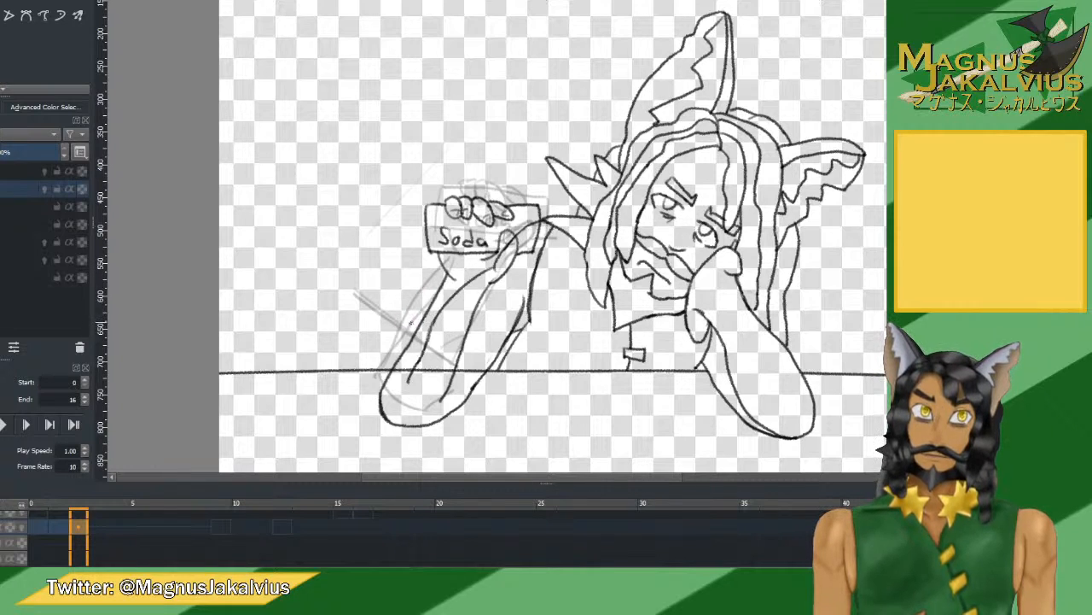
Insert an empty in-between frame after each of the first two arm drawings, at frames 1 and 3.
click(60, 525)
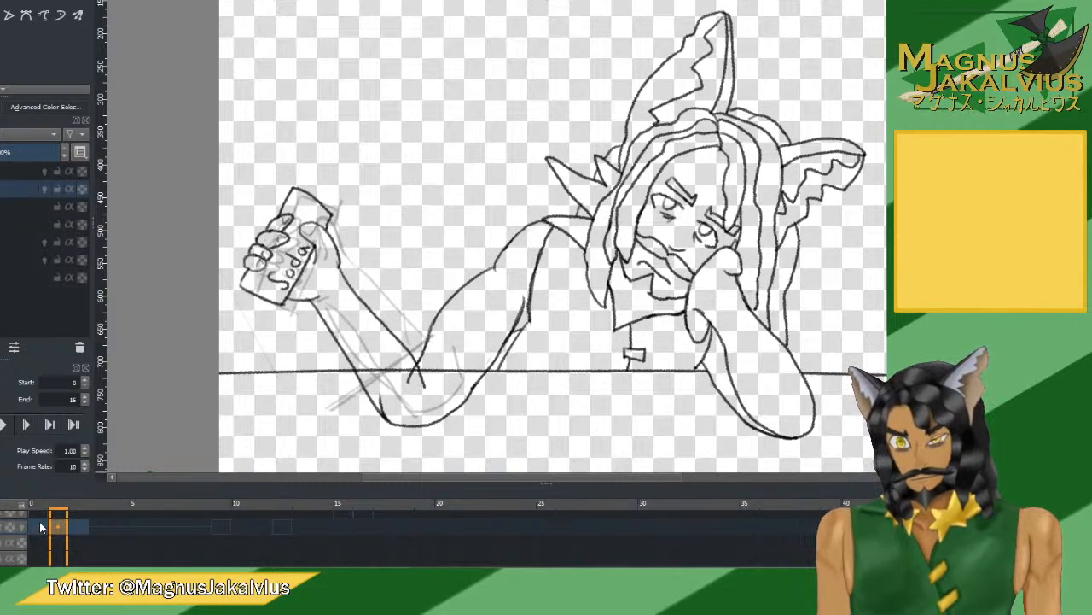
click(40, 527)
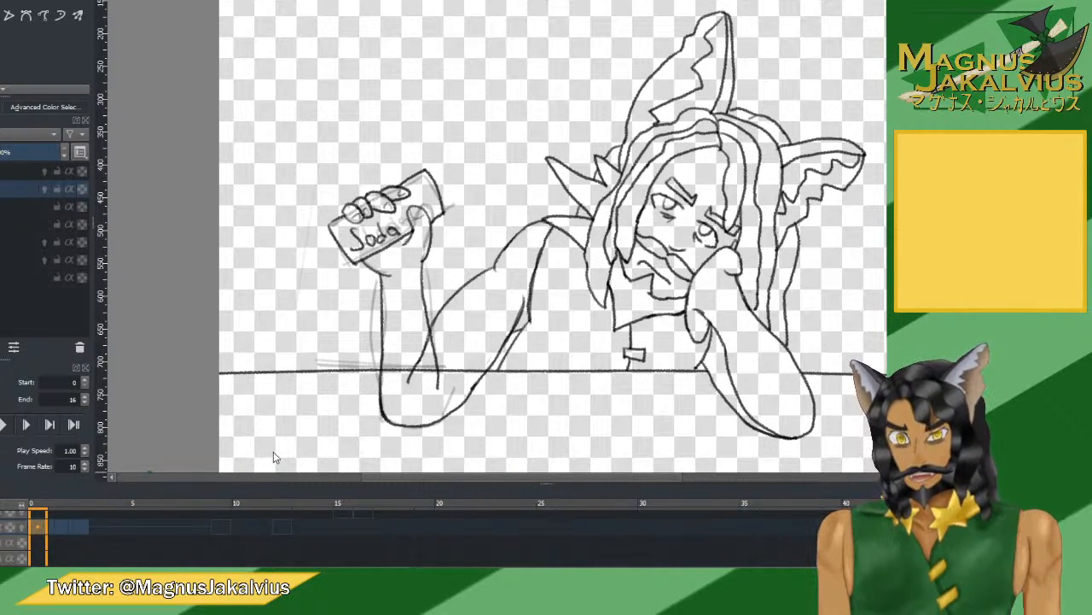
key(Right)
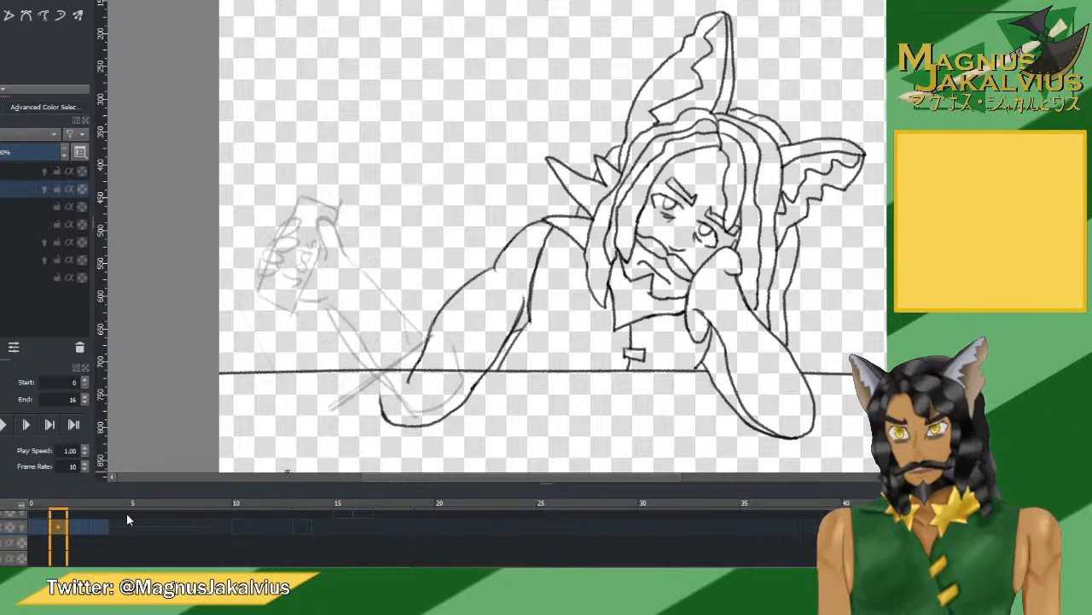
click(79, 526)
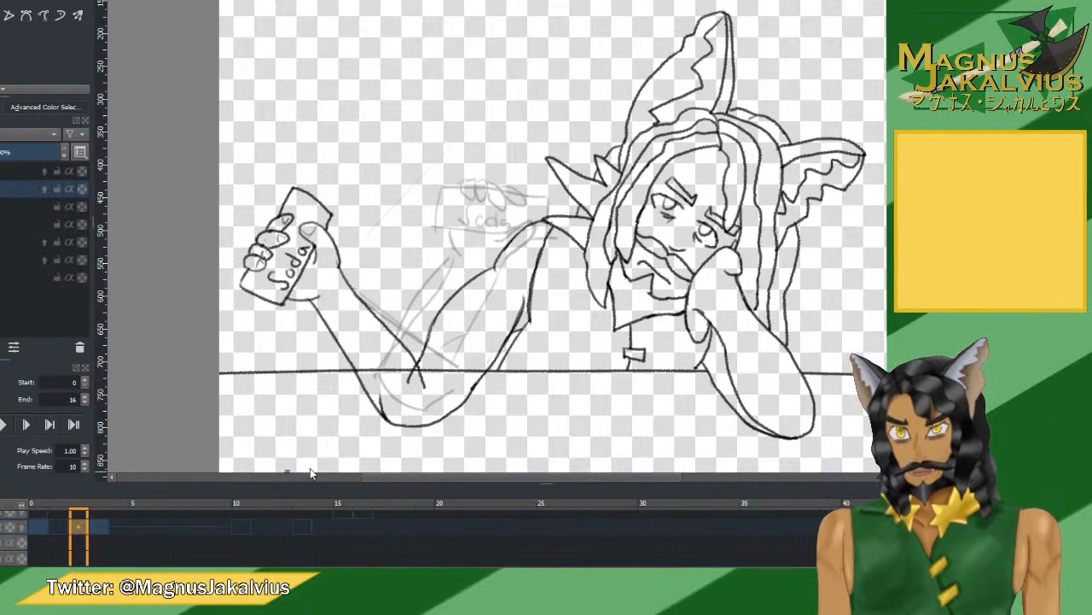
key(Right)
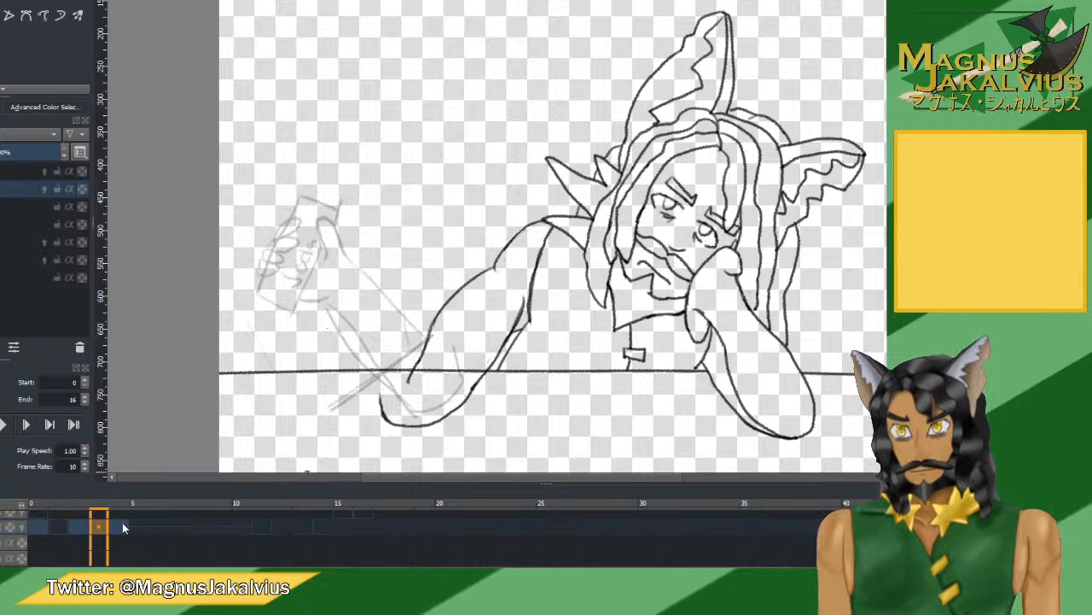
Step through frames 1 to 4, comparing the arm drawings on either side of the empty in-between frames.
key(Left)
key(Left)
key(Left)
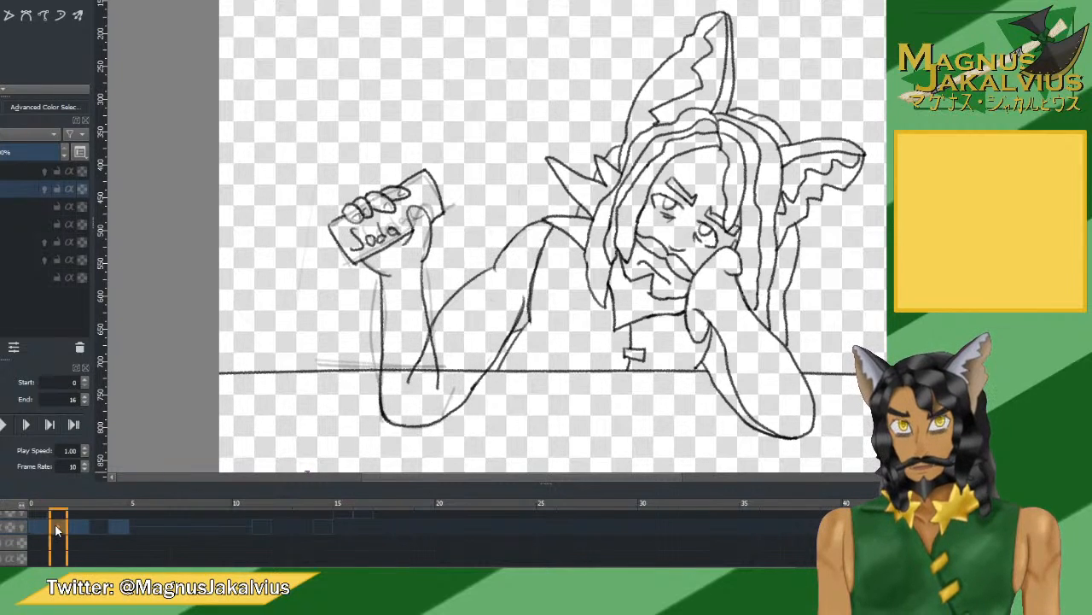
click(79, 528)
click(103, 528)
click(122, 528)
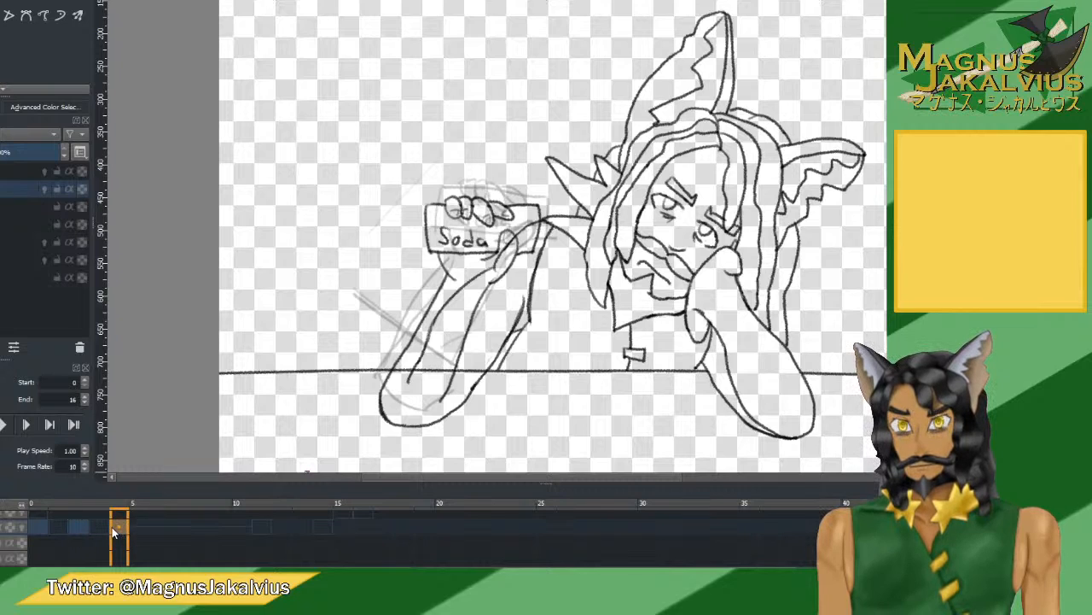
click(61, 526)
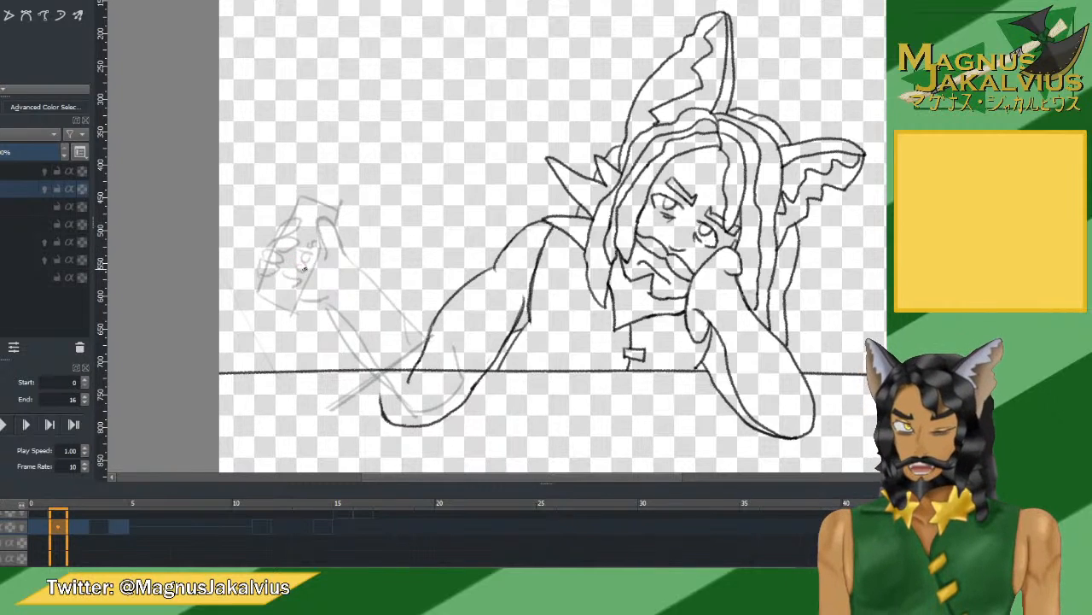
key(Right)
key(Right)
key(Right)
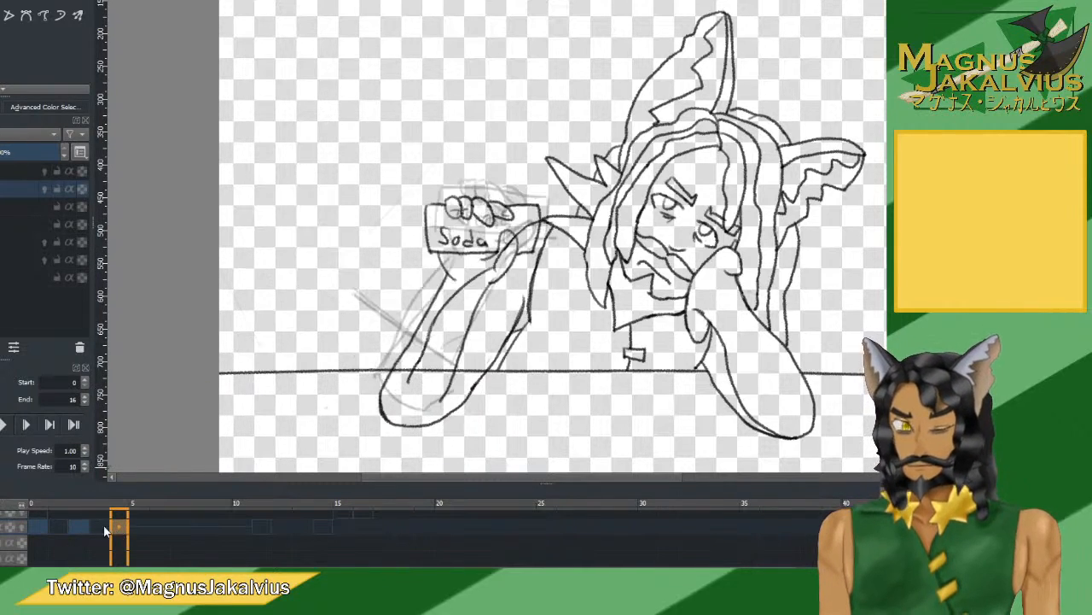
key(Left)
key(Left)
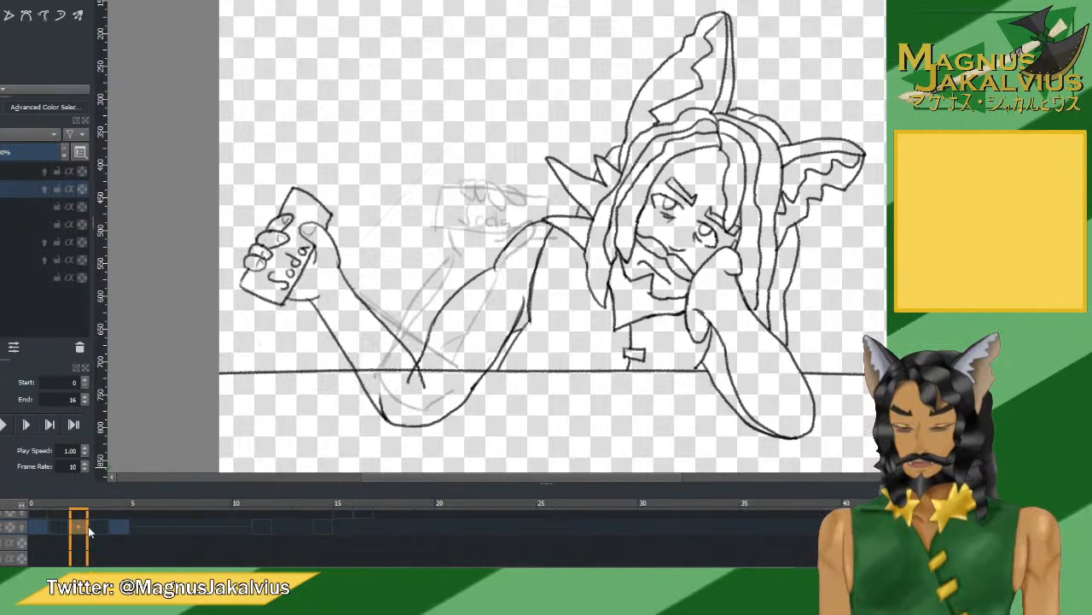
Try a thick diagonal motion stroke along the can's path in the empty in-between frame 1.
key(Left)
key(Right)
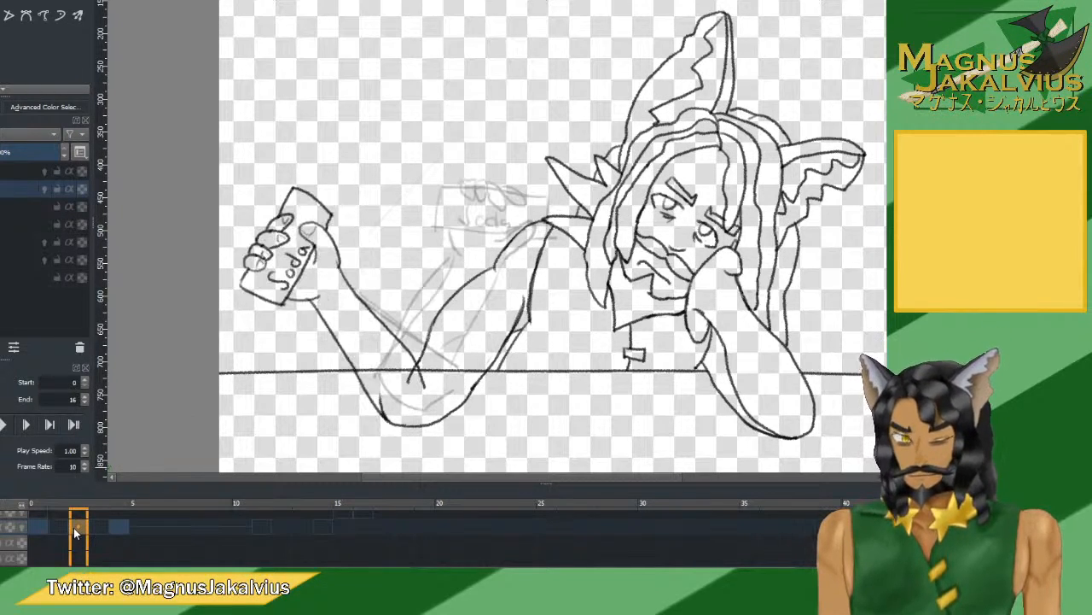
click(64, 522)
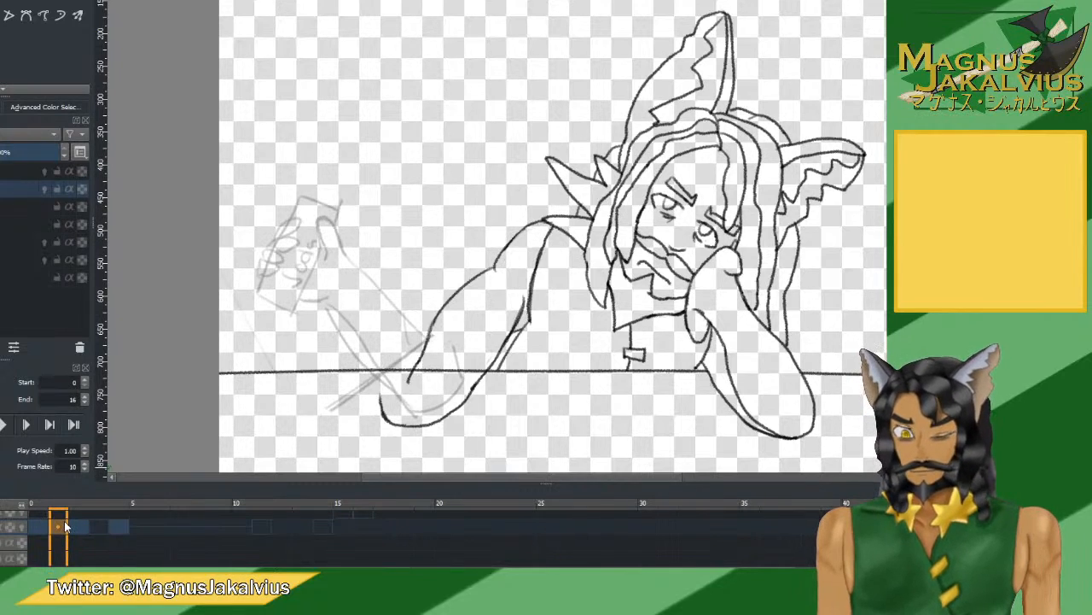
drag(64, 524, 95, 527)
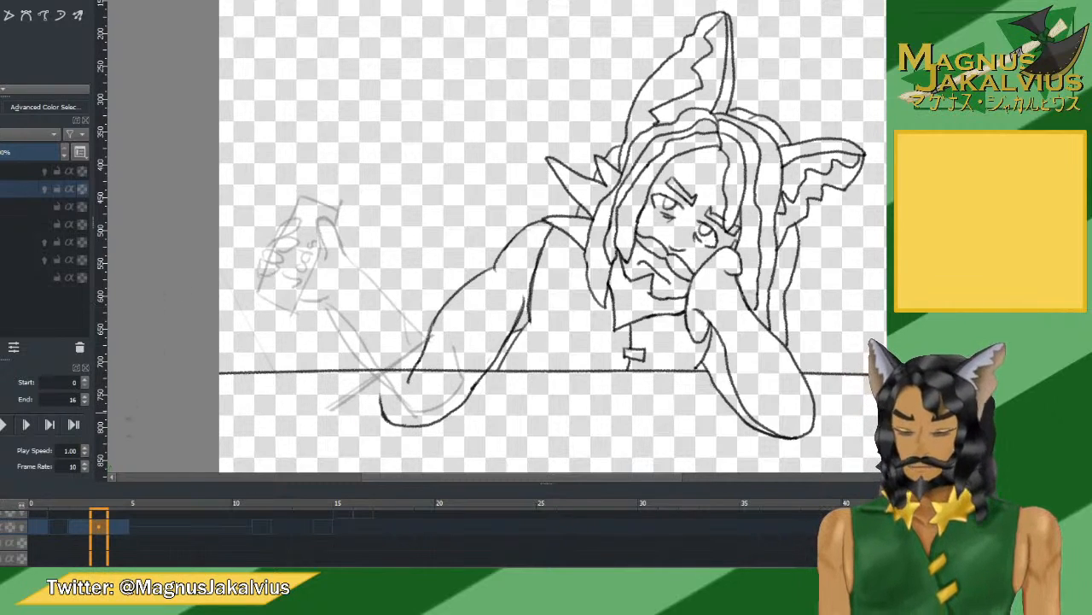
click(61, 529)
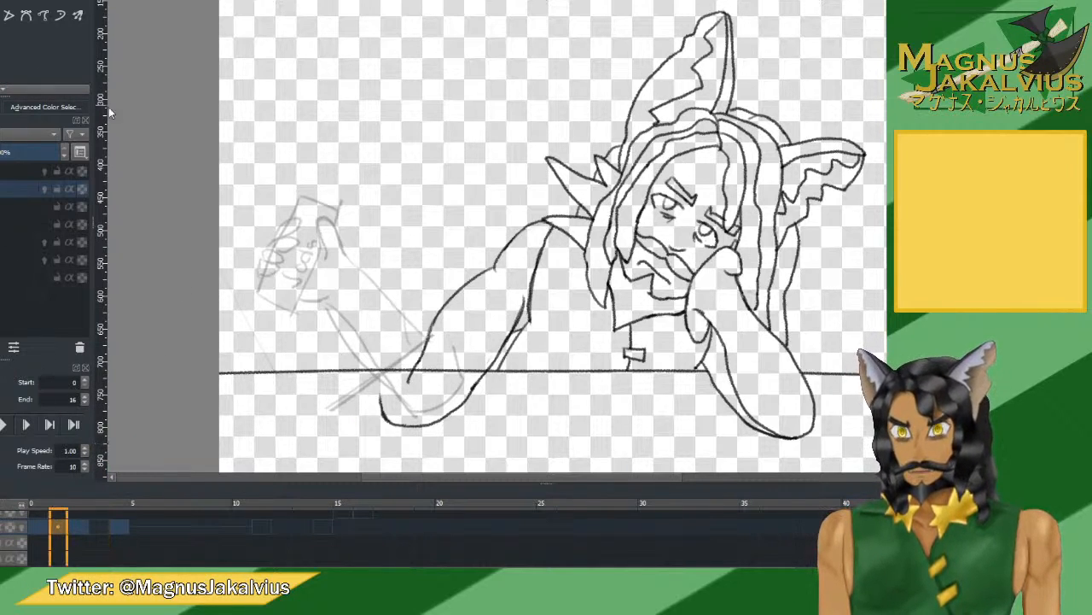
drag(295, 272, 438, 167)
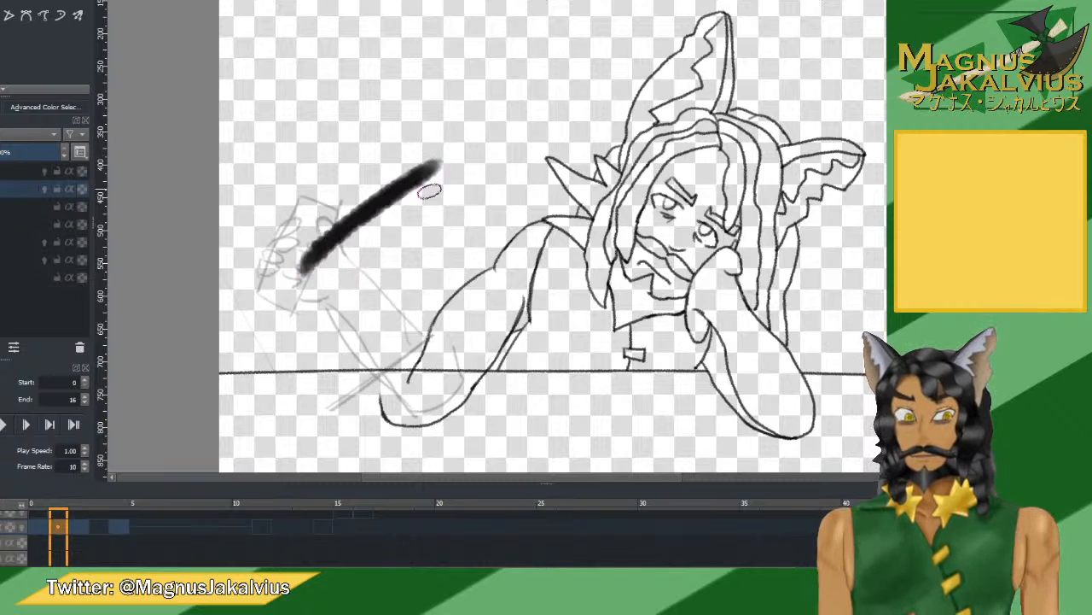
key(ctrl+z)
drag(306, 270, 445, 166)
key(ctrl+z)
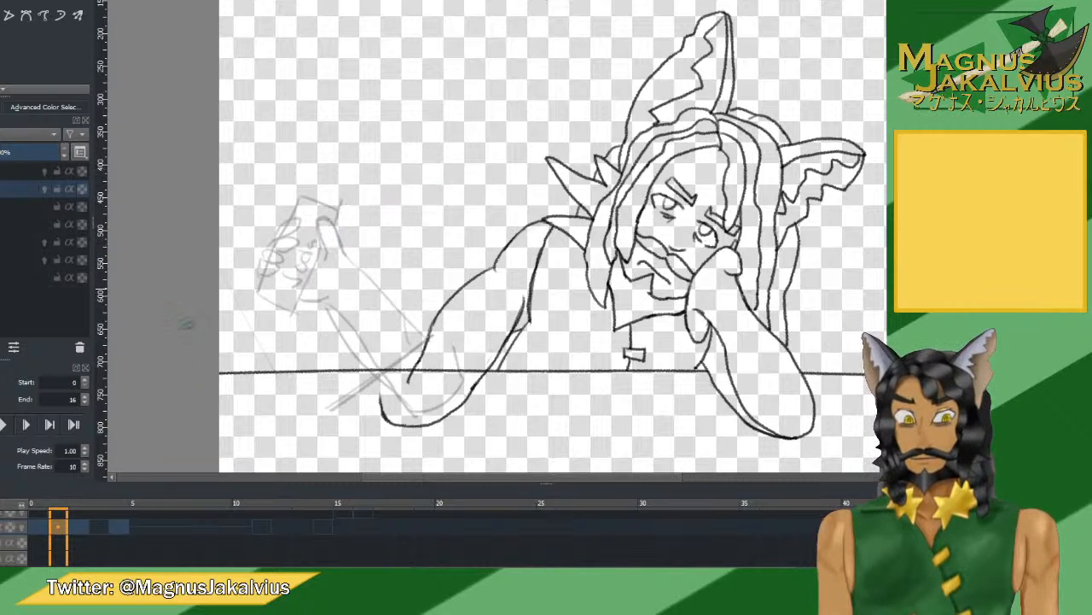
Turn on onion skinning for the arm layer and try a long arc between the two neighbouring can drawings in frame 1.
click(22, 527)
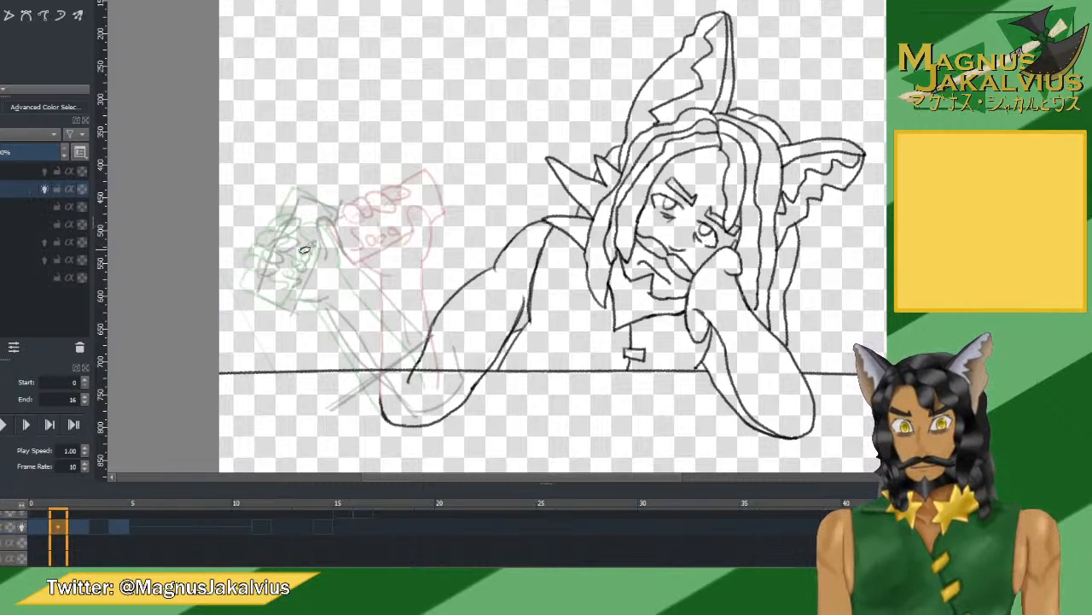
drag(417, 177, 260, 274)
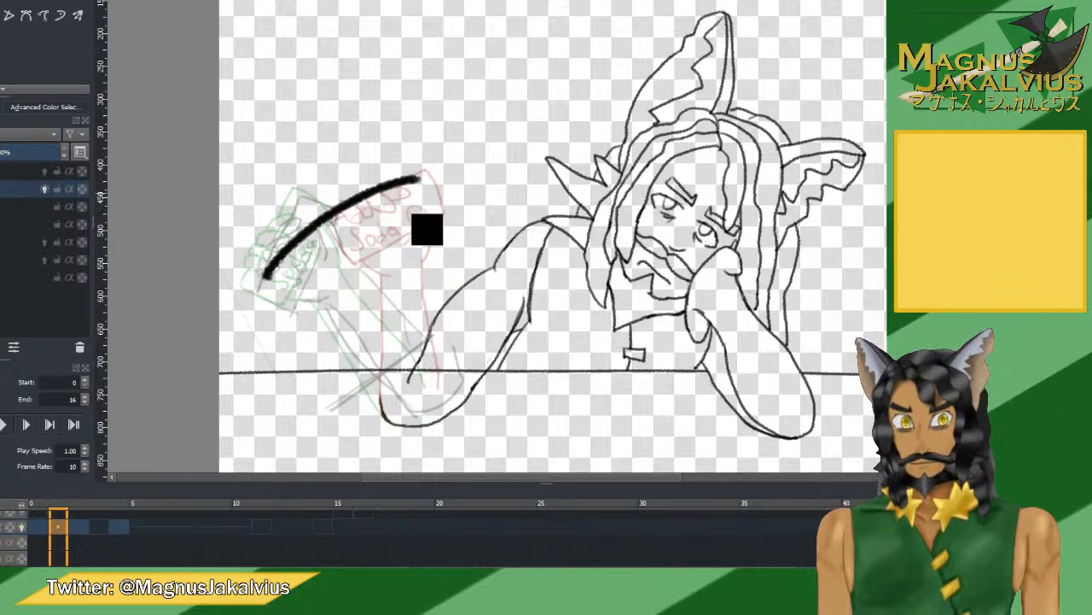
key(ctrl+z)
drag(414, 178, 261, 274)
key(ctrl+z)
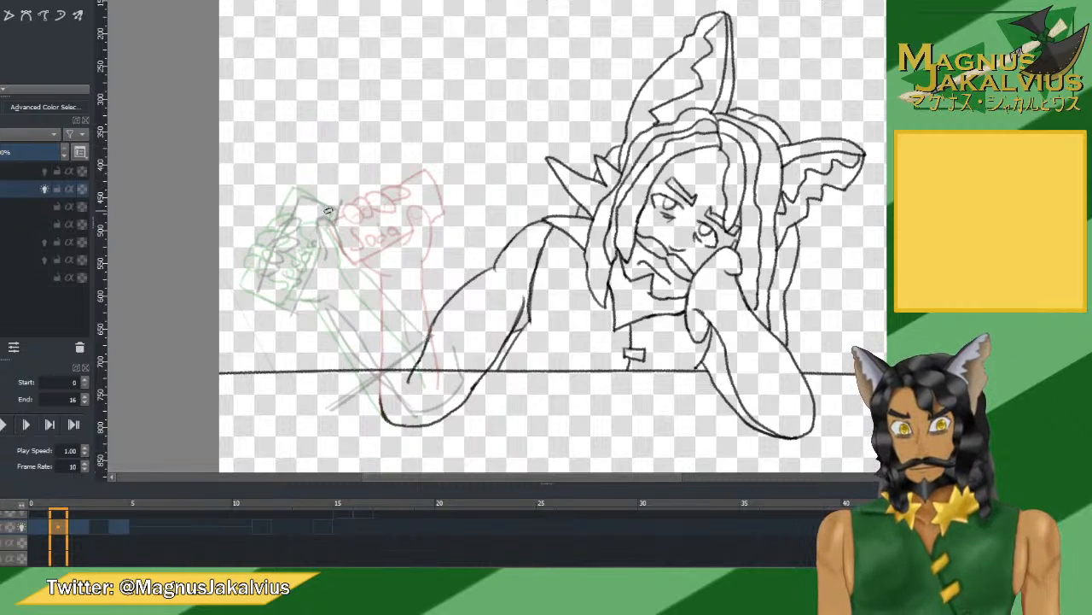
Draw three curved motion lines in frame 1, two long with a short one between them, linking the neighbouring can positions.
drag(408, 188, 295, 272)
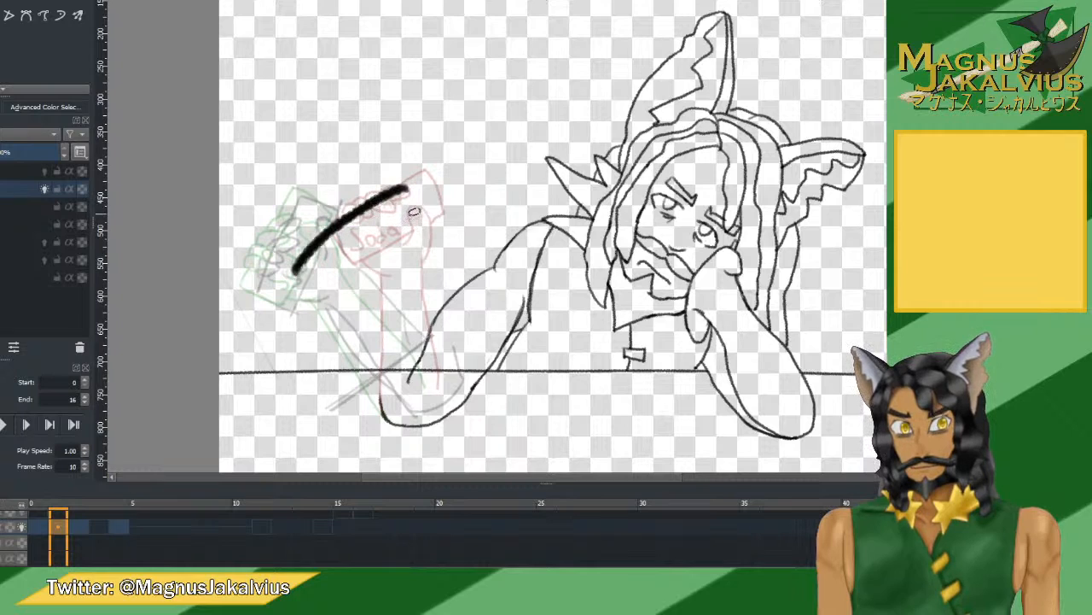
mouse_move(420, 200)
mouse_down()
mouse_move(295, 303)
mouse_move(421, 217)
mouse_up()
key(ctrl+z)
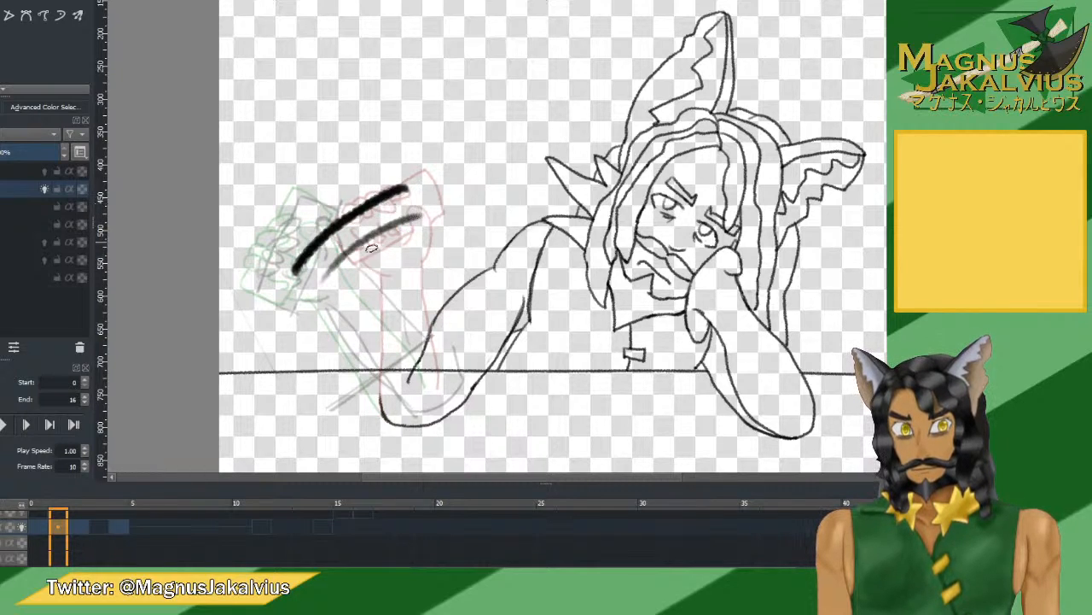
key(ctrl+z)
drag(341, 252, 401, 215)
drag(293, 309, 483, 207)
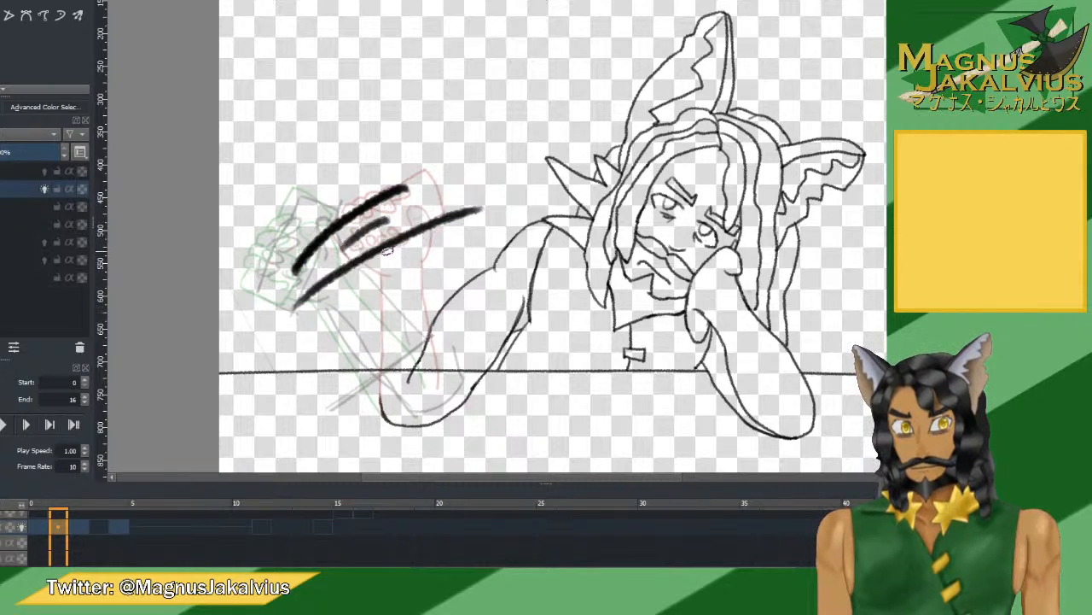
Draw two long and one short curved motion lines in frame 3 between the neighbouring can drawings.
click(4, 424)
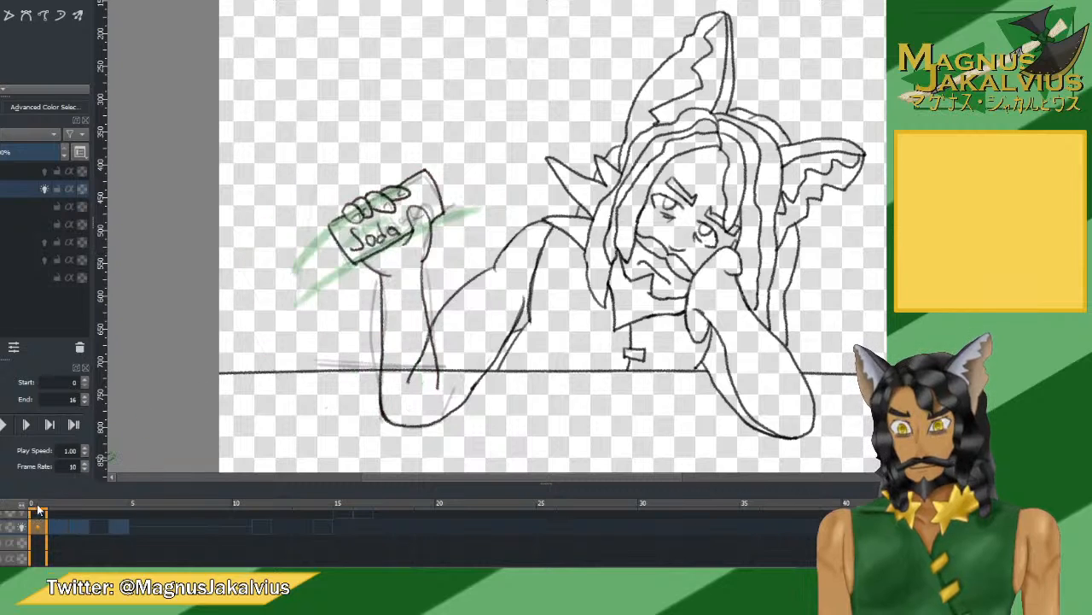
click(25, 424)
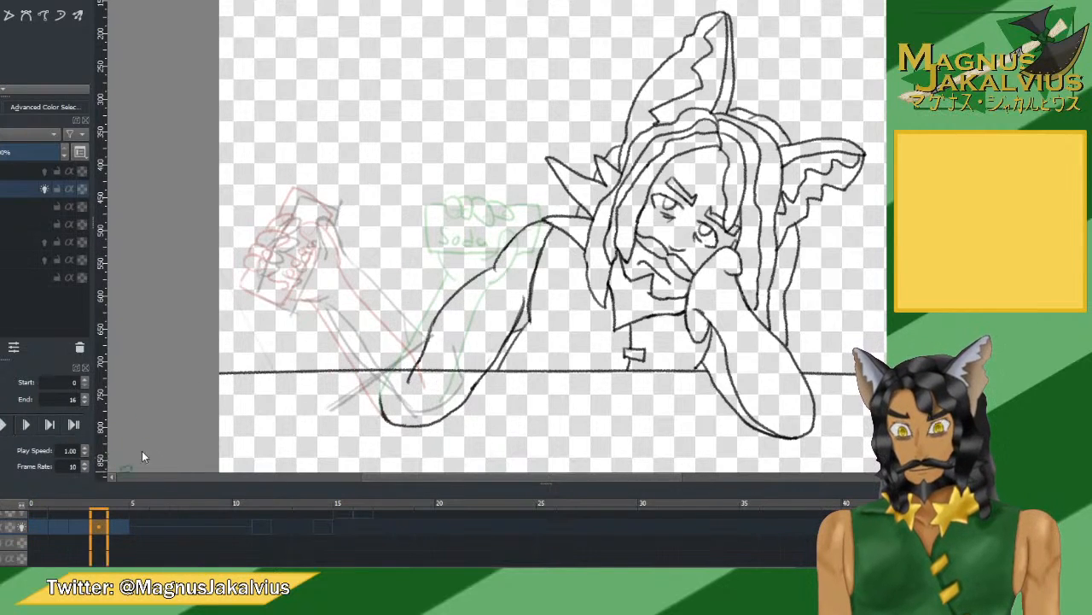
drag(291, 226, 503, 224)
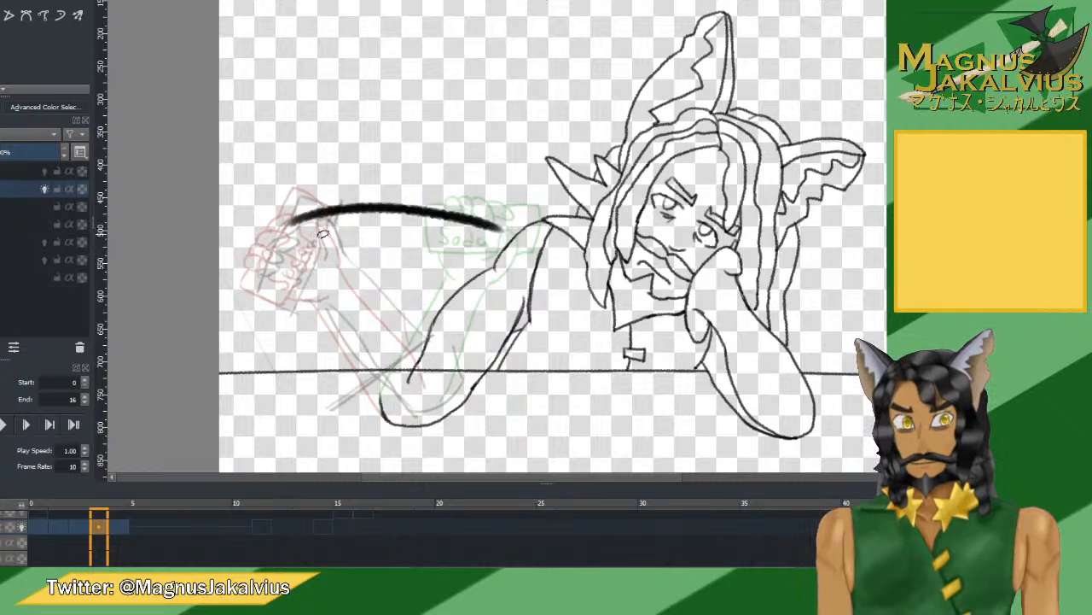
drag(321, 229, 417, 236)
drag(282, 271, 512, 254)
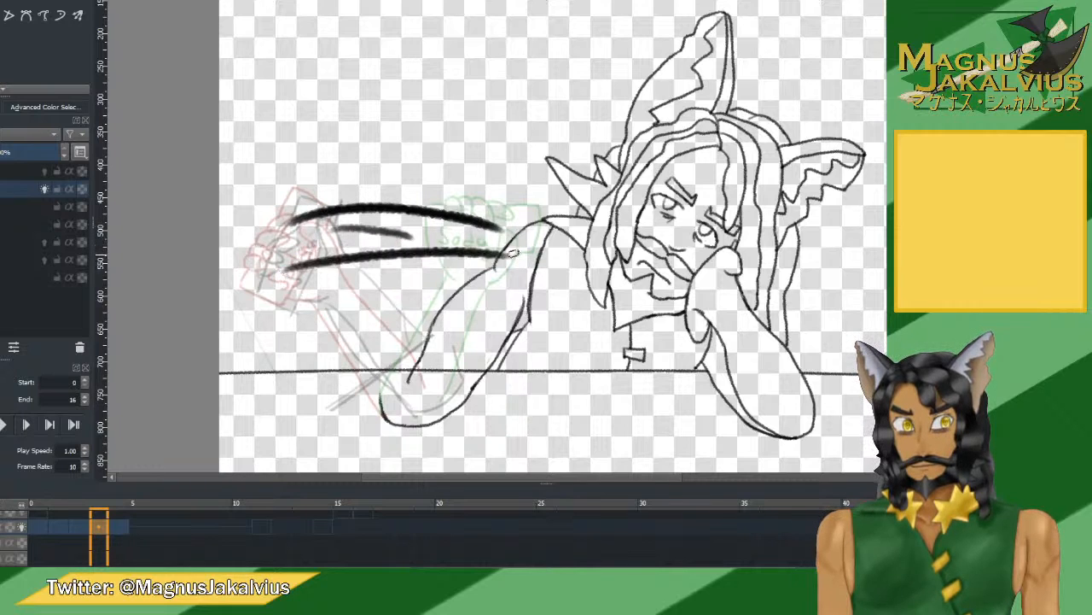
Play the animation from the first frame to check the motion lines, and go back to frame 3.
click(38, 524)
click(3, 424)
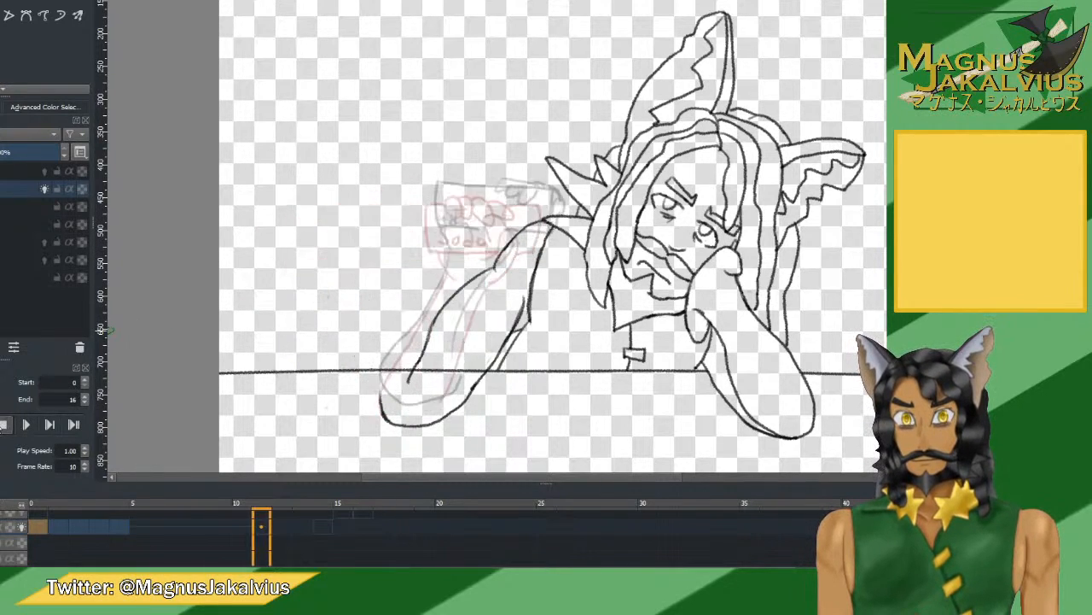
click(104, 522)
click(94, 528)
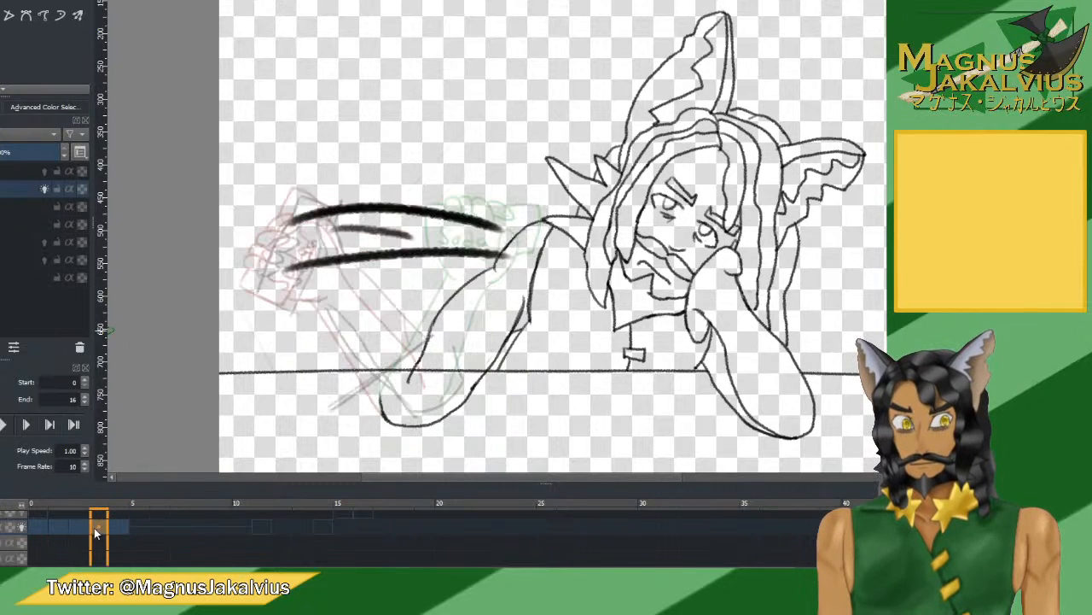
Set the playback range to start at frame 1 and end at frame 4, and play the loop.
click(59, 525)
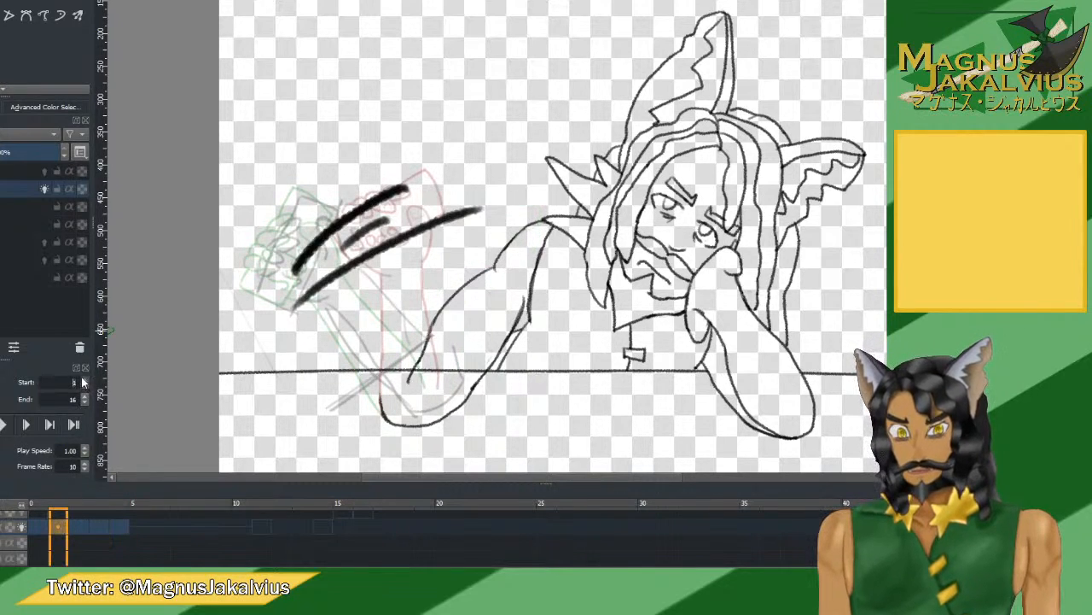
click(119, 526)
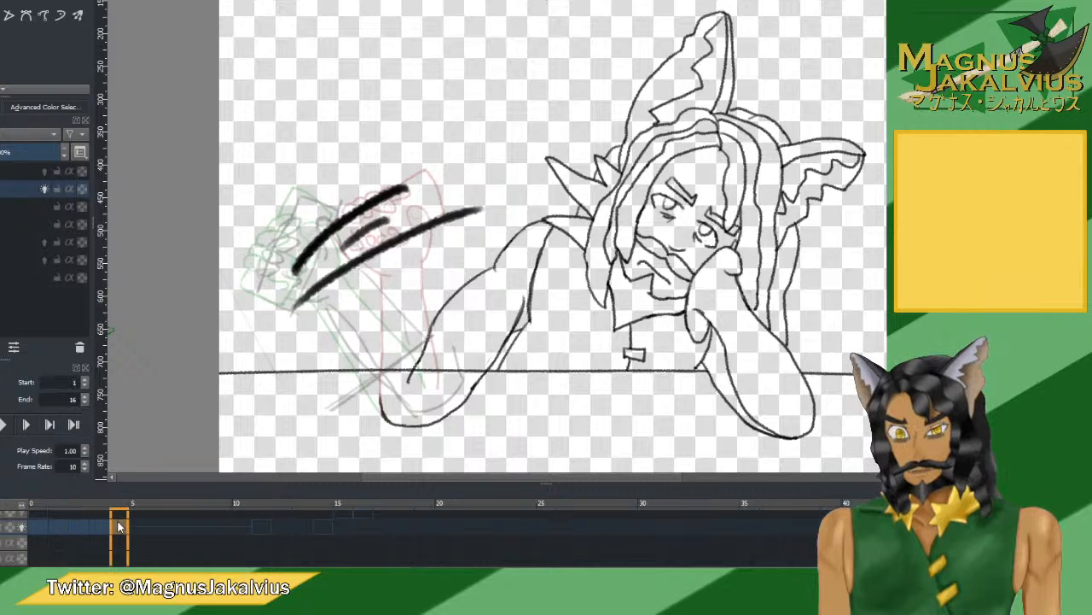
key(BackSpace)
key(BackSpace)
text(4)
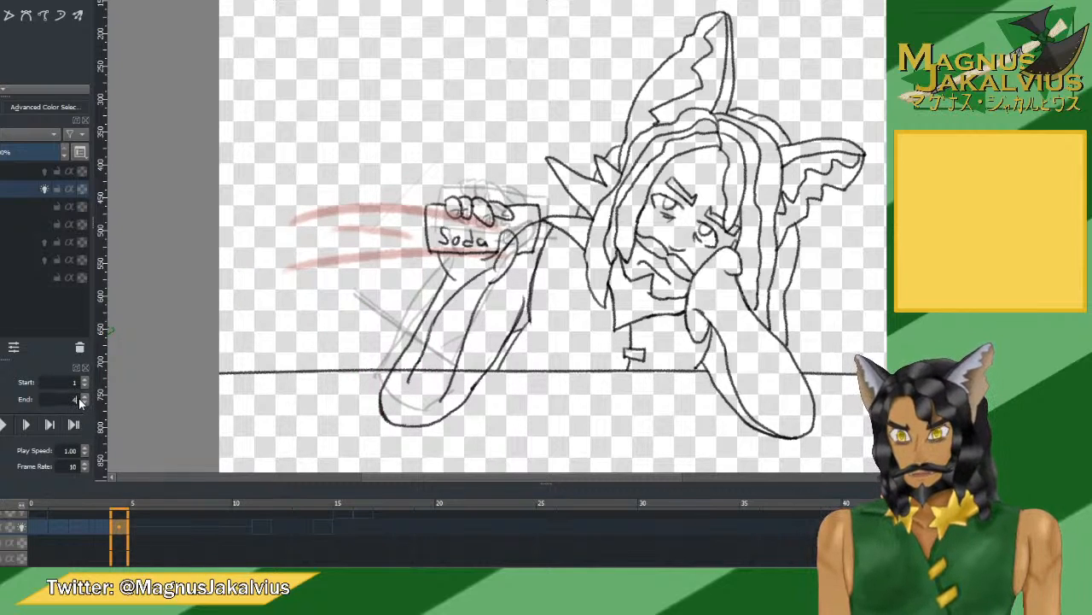
click(6, 424)
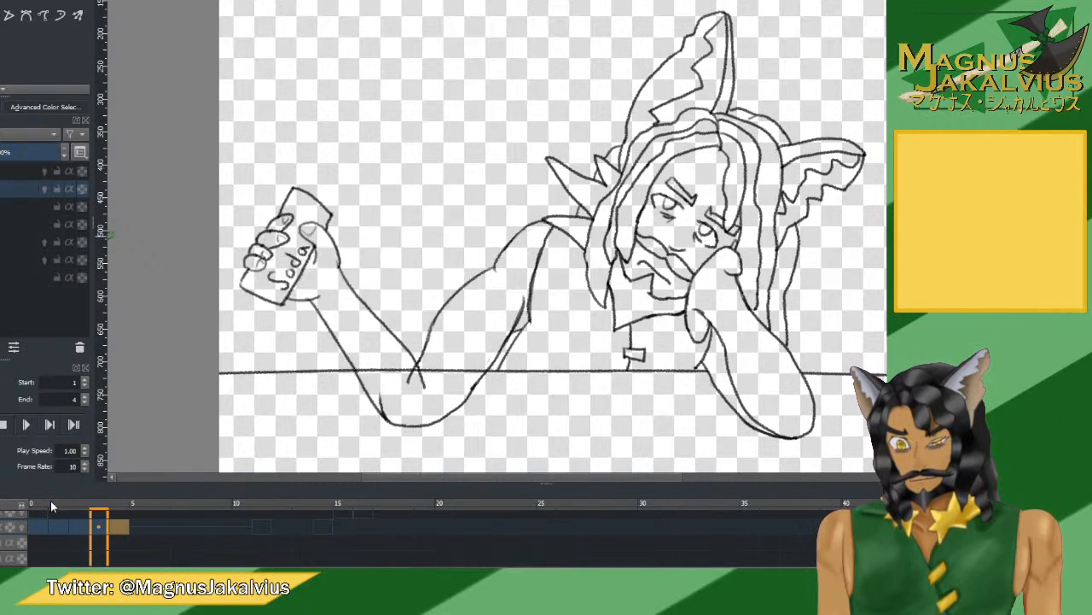
Add shorter curved motion lines along the forearm's path, below the can's motion lines, in frames 1 and 3.
click(62, 529)
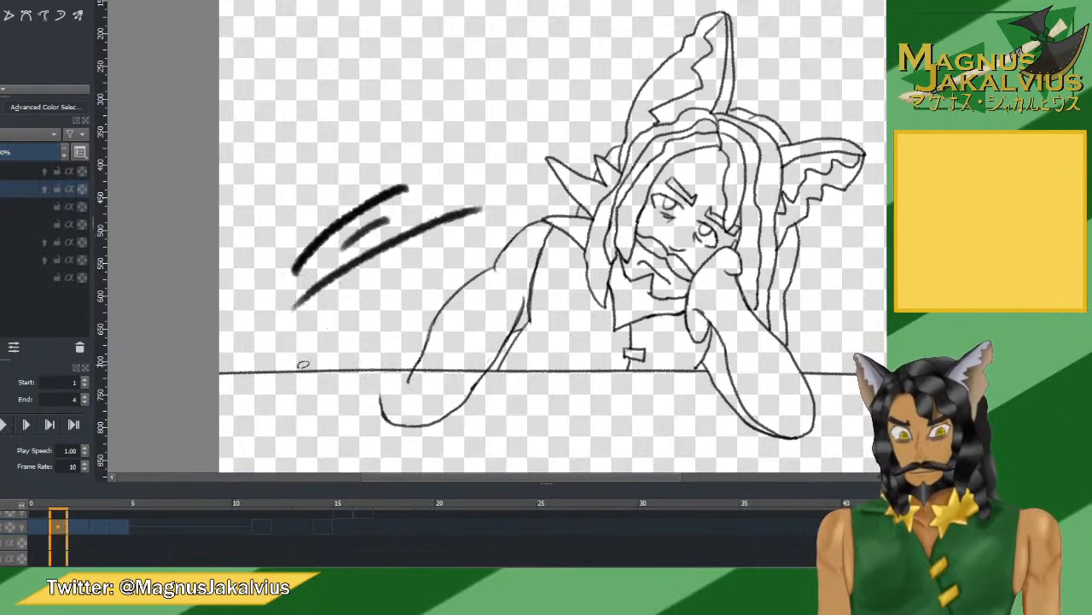
drag(345, 342, 428, 303)
drag(362, 388, 419, 367)
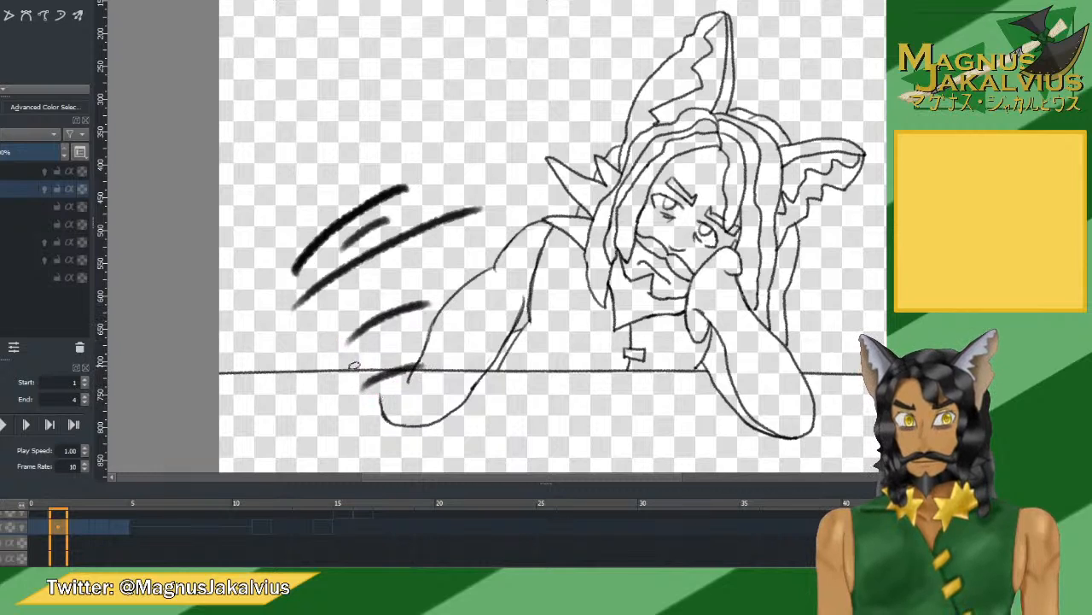
drag(340, 360, 442, 291)
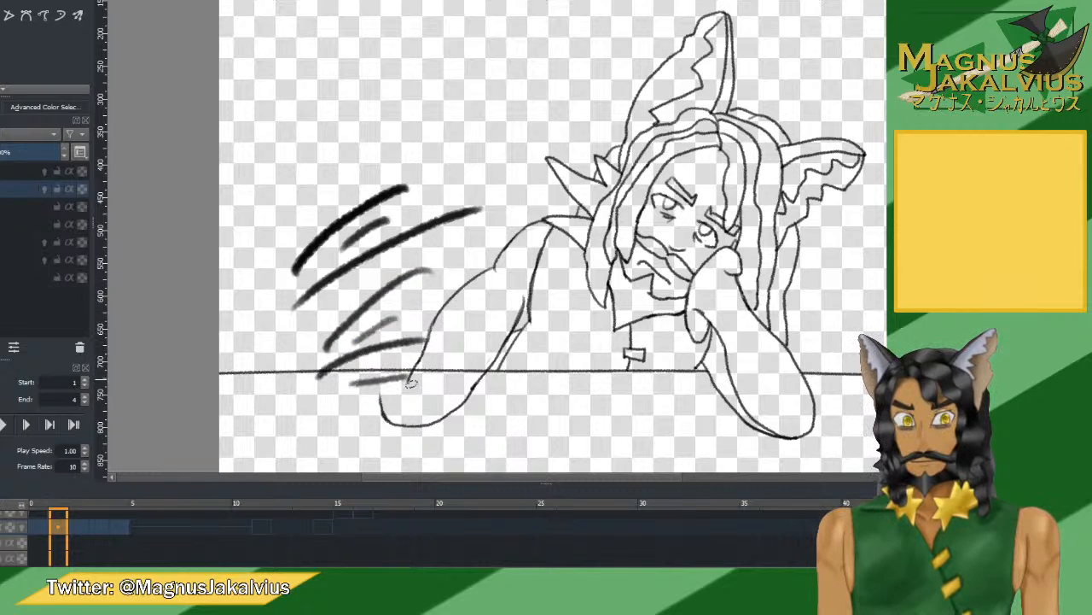
click(109, 505)
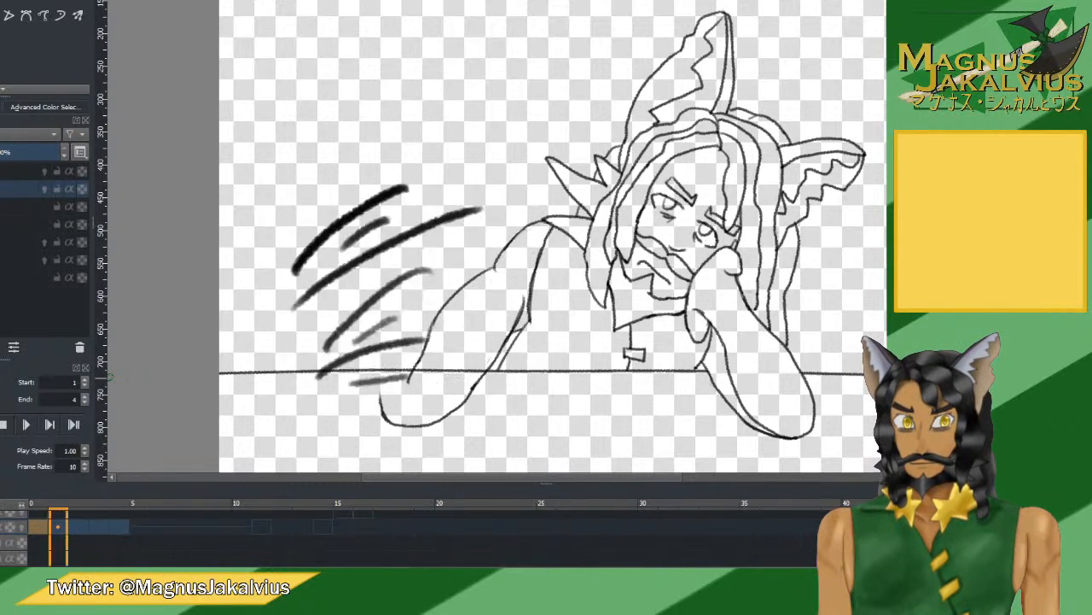
Stop the playback and scrub between frames 1 and 4 to review the arm drawings and motion lines.
click(4, 425)
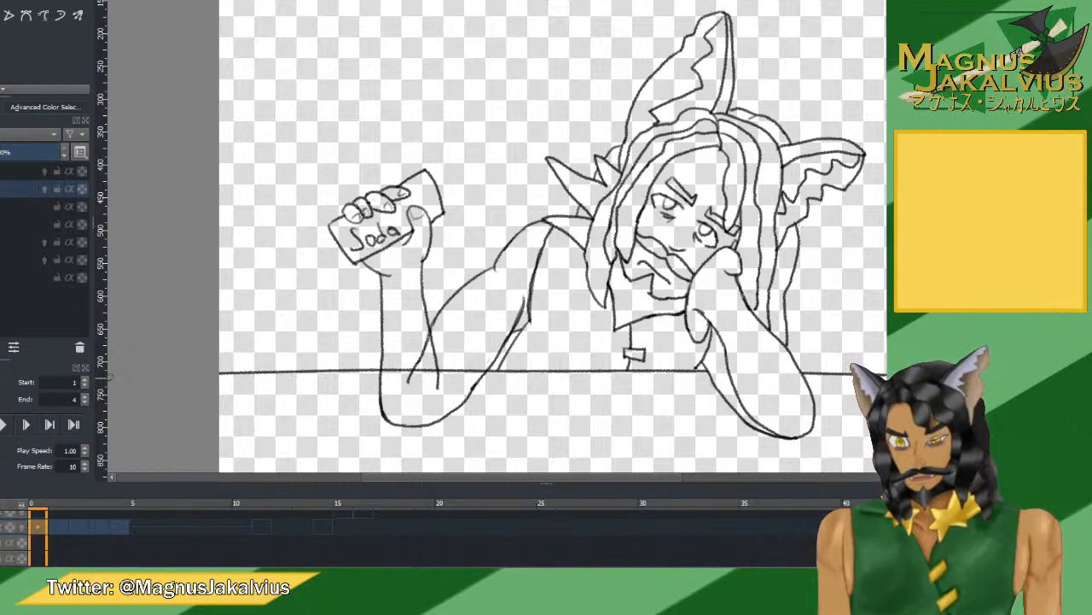
mouse_move(79, 534)
mouse_down()
mouse_move(123, 538)
mouse_move(68, 547)
mouse_move(127, 550)
mouse_move(86, 529)
mouse_move(122, 530)
mouse_up()
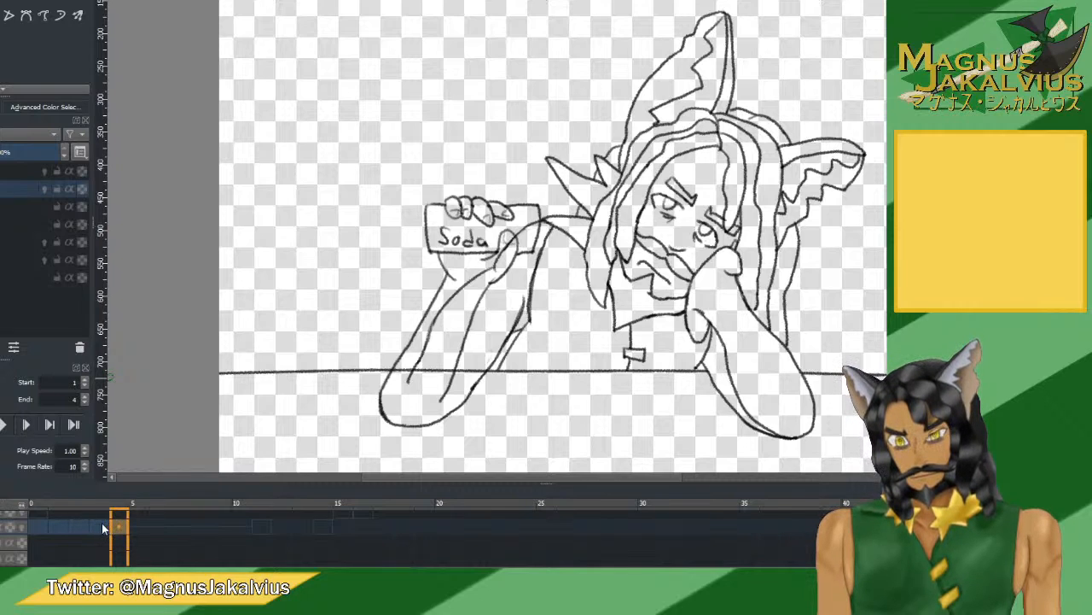
drag(101, 522, 55, 523)
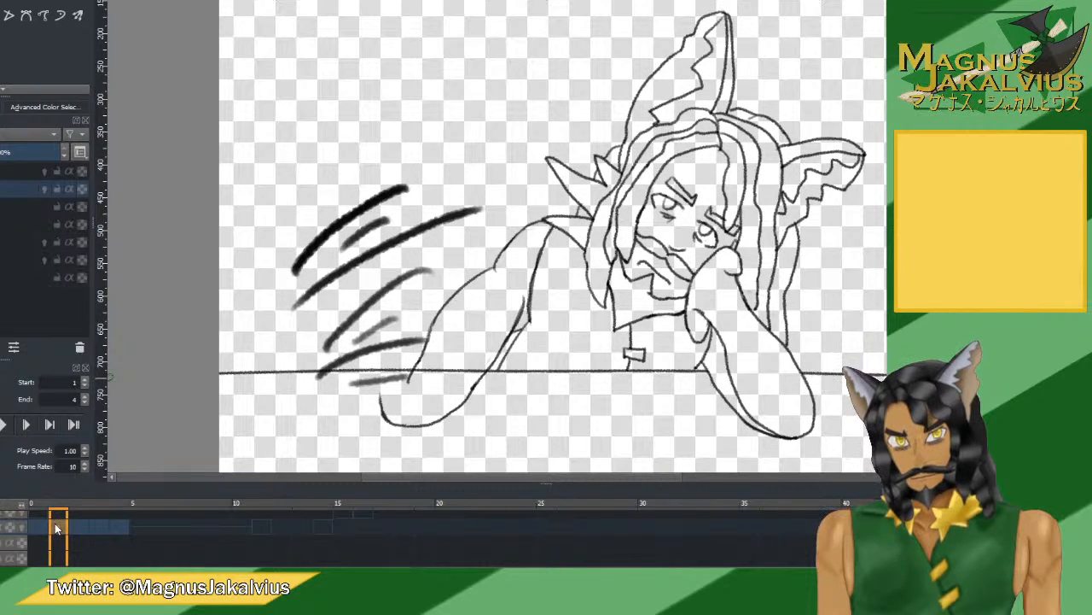
mouse_move(54, 523)
mouse_down()
mouse_move(82, 527)
mouse_move(58, 533)
mouse_up()
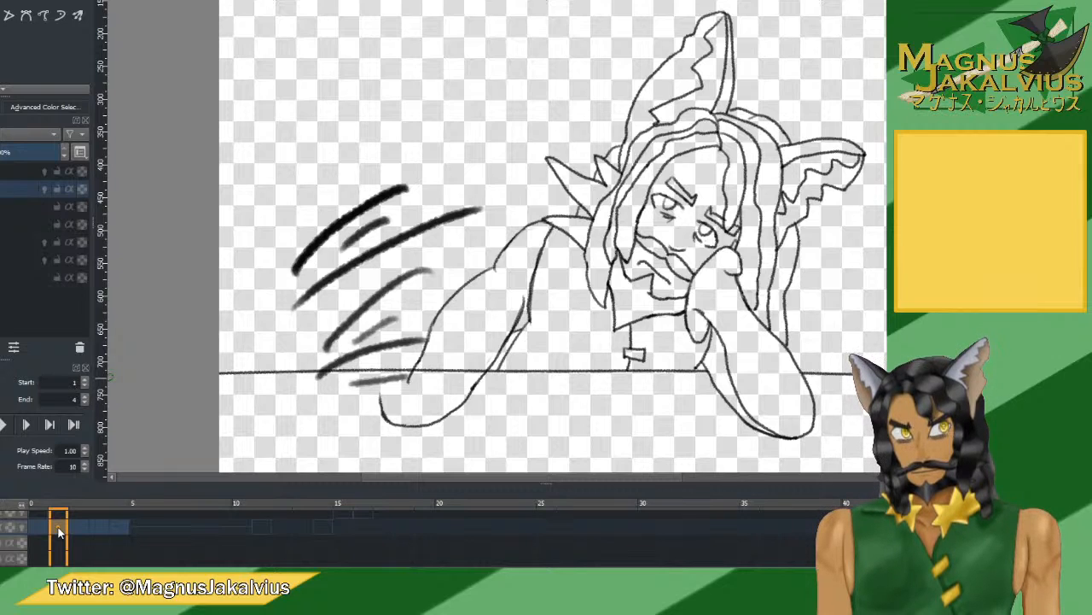
mouse_move(59, 533)
mouse_down()
mouse_move(93, 529)
mouse_move(49, 535)
mouse_up()
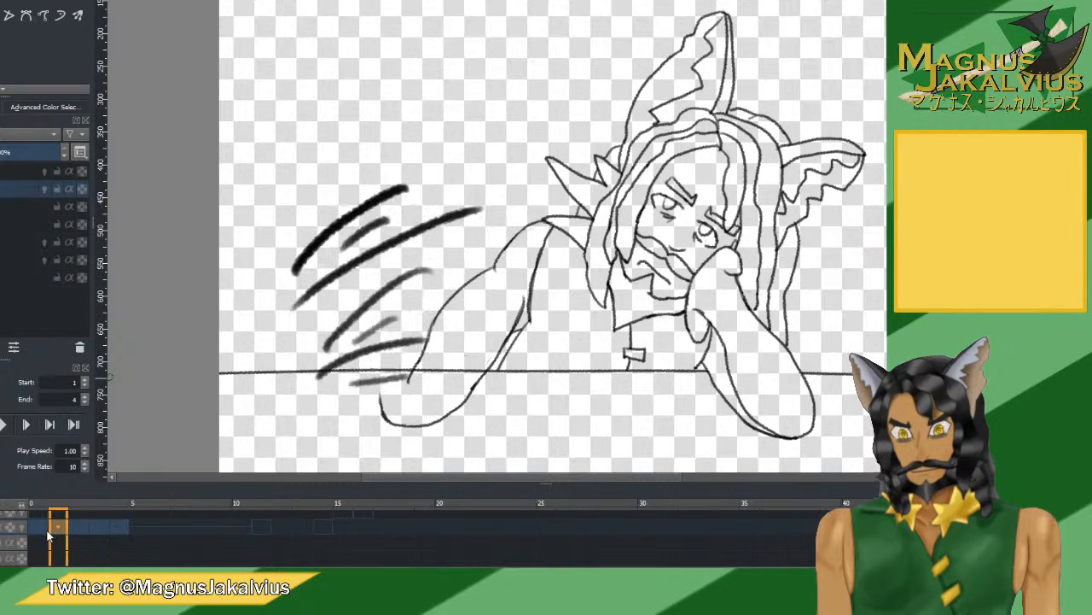
Play the loop and try a faster frame rate of 22.
click(2, 426)
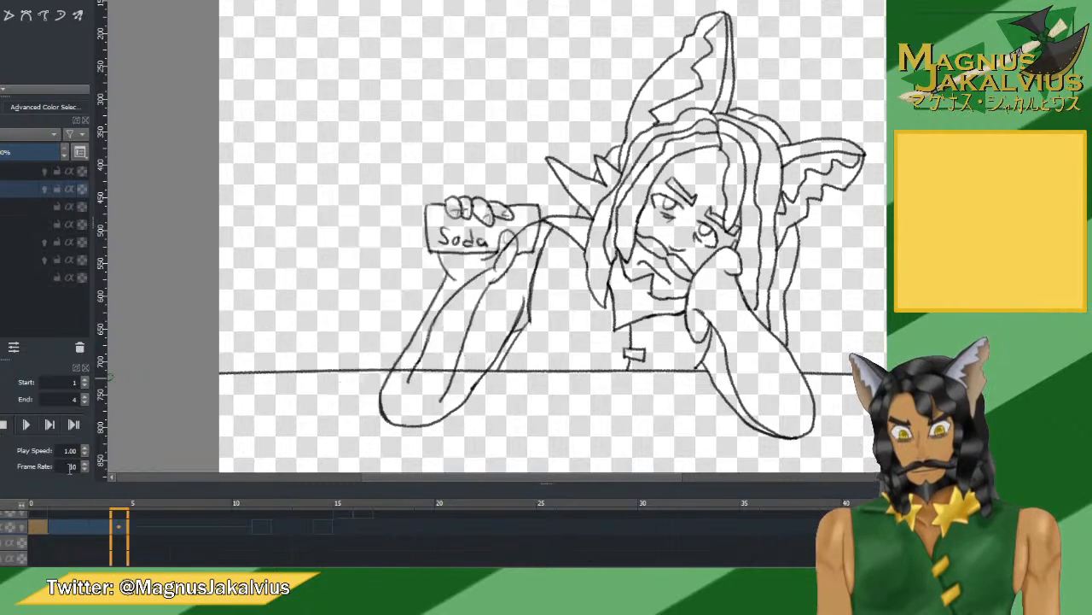
click(85, 463)
click(86, 463)
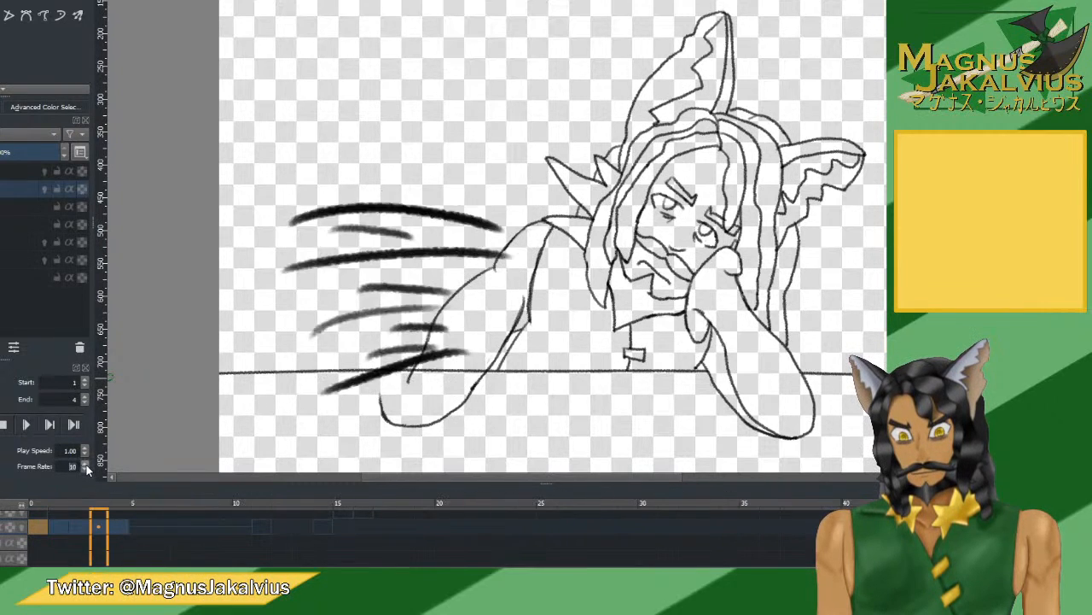
click(85, 463)
click(86, 464)
click(86, 463)
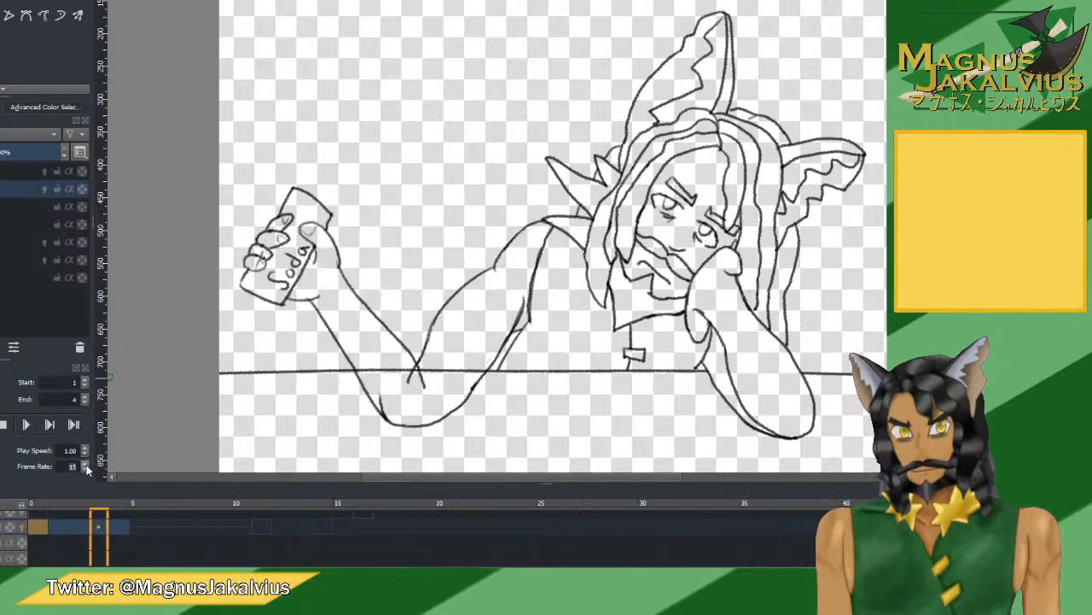
click(86, 463)
click(86, 463)
click(85, 463)
click(85, 464)
click(86, 463)
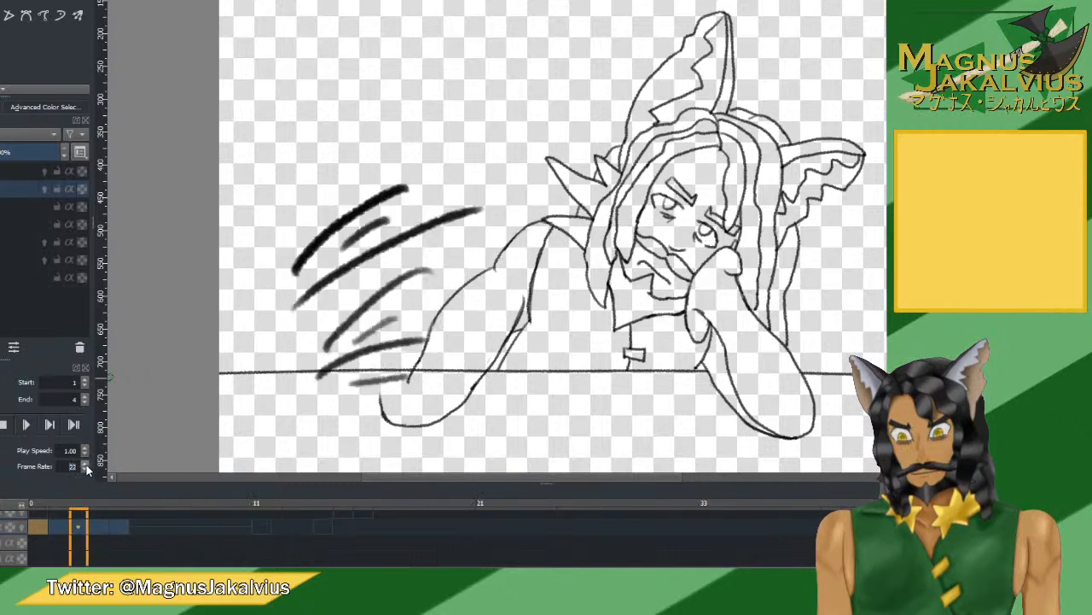
click(85, 464)
click(86, 464)
click(85, 463)
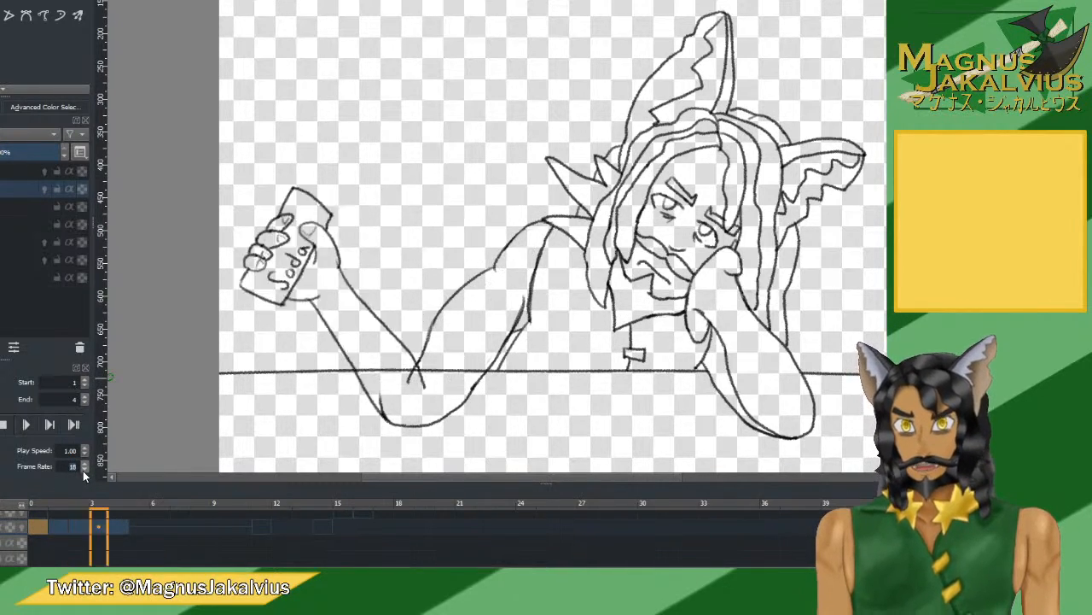
Lower the frame rate gradually to 11 while the loop plays.
click(84, 470)
click(83, 470)
click(84, 470)
click(84, 470)
click(84, 470)
click(83, 470)
click(84, 470)
click(84, 470)
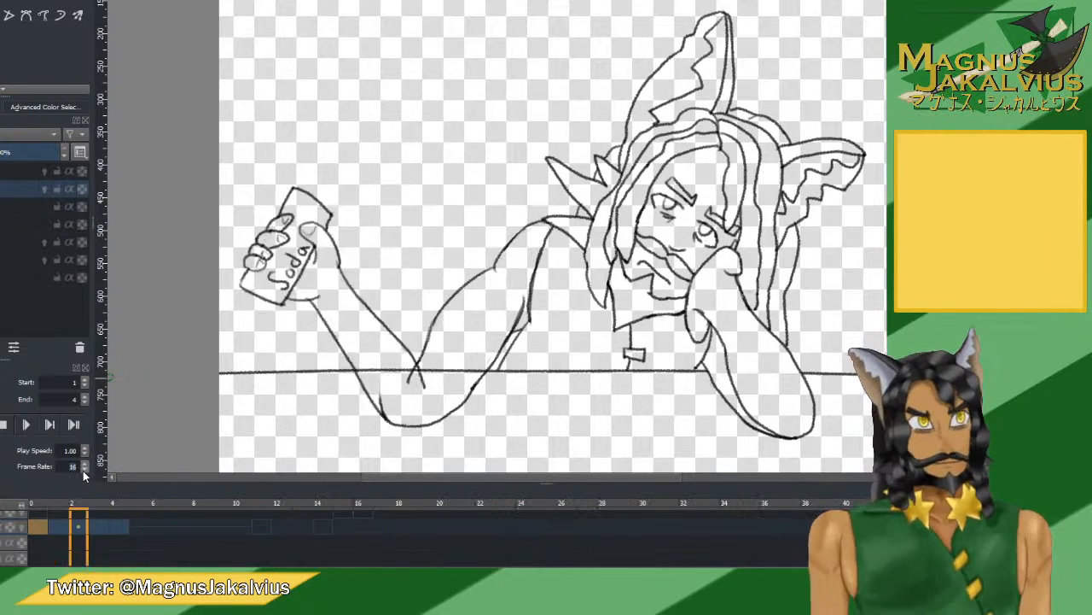
click(84, 471)
click(84, 470)
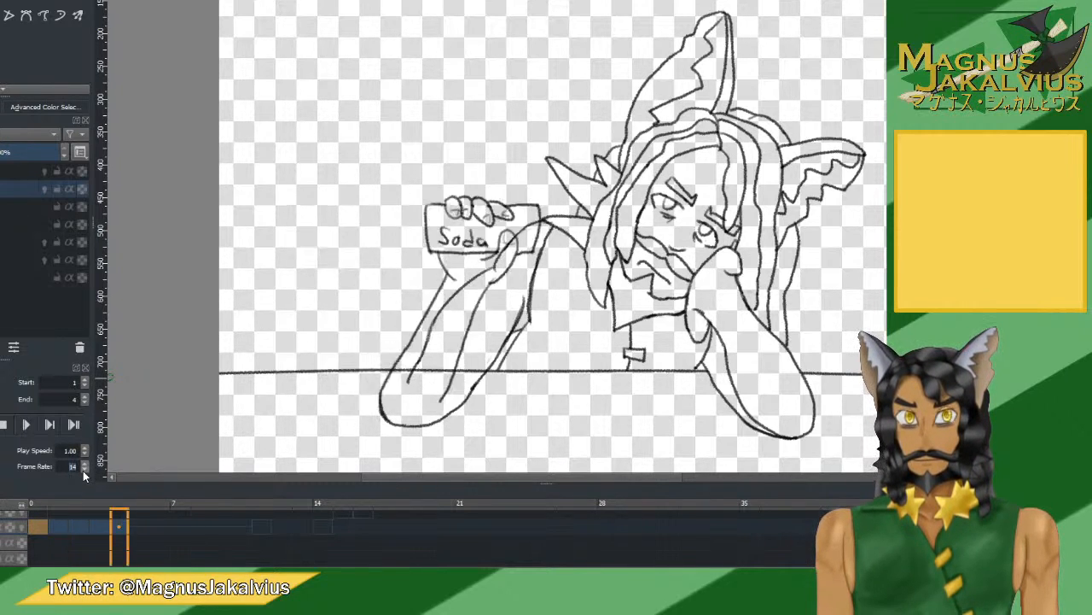
click(83, 469)
click(84, 469)
click(84, 470)
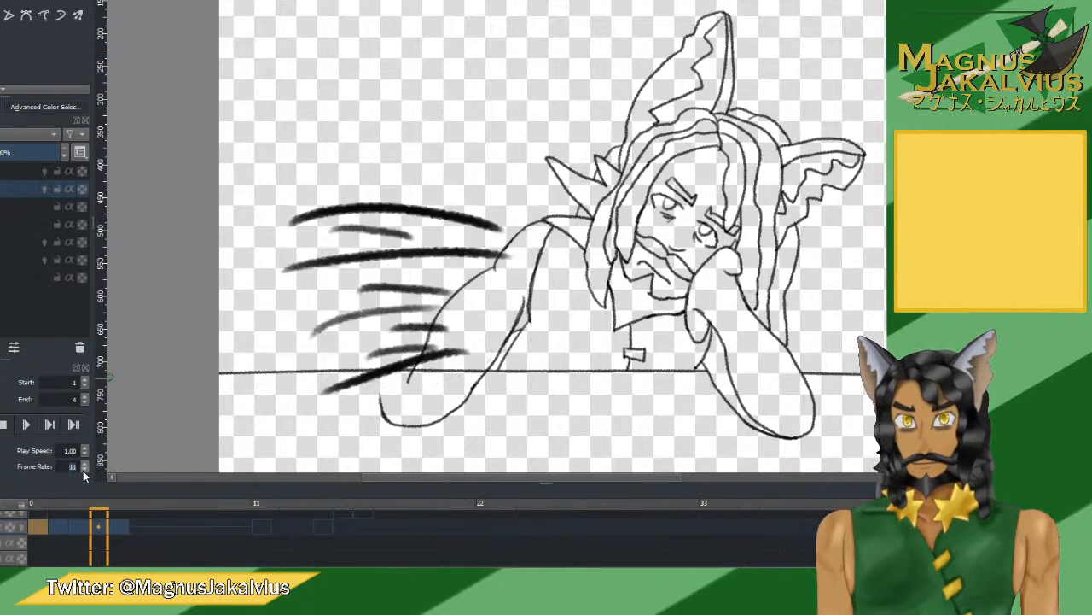
Set the frame rate to 14 and stop the playback.
click(84, 466)
click(84, 466)
click(84, 466)
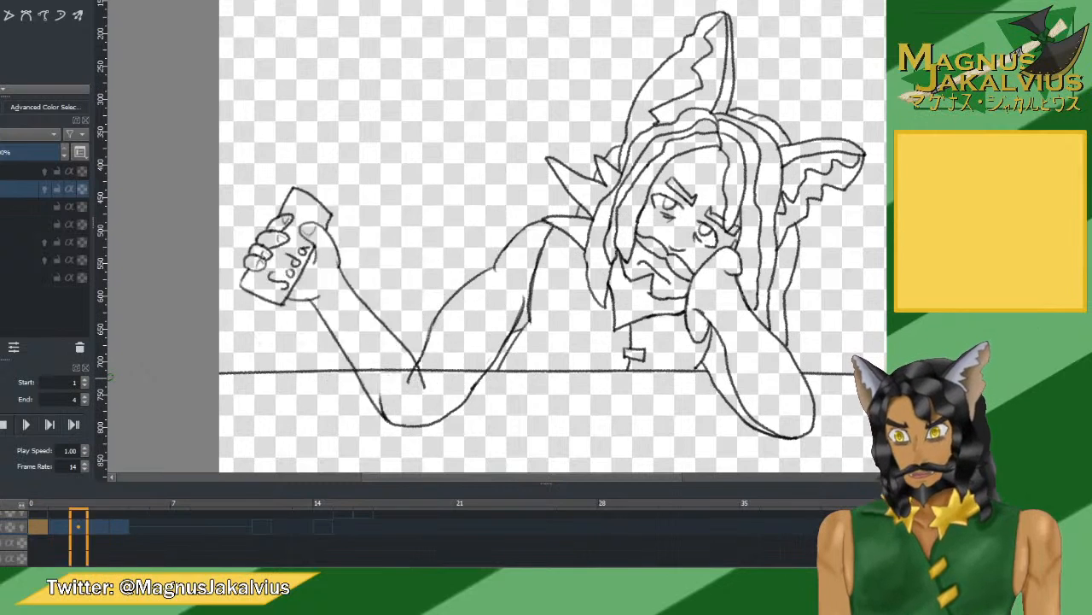
click(5, 424)
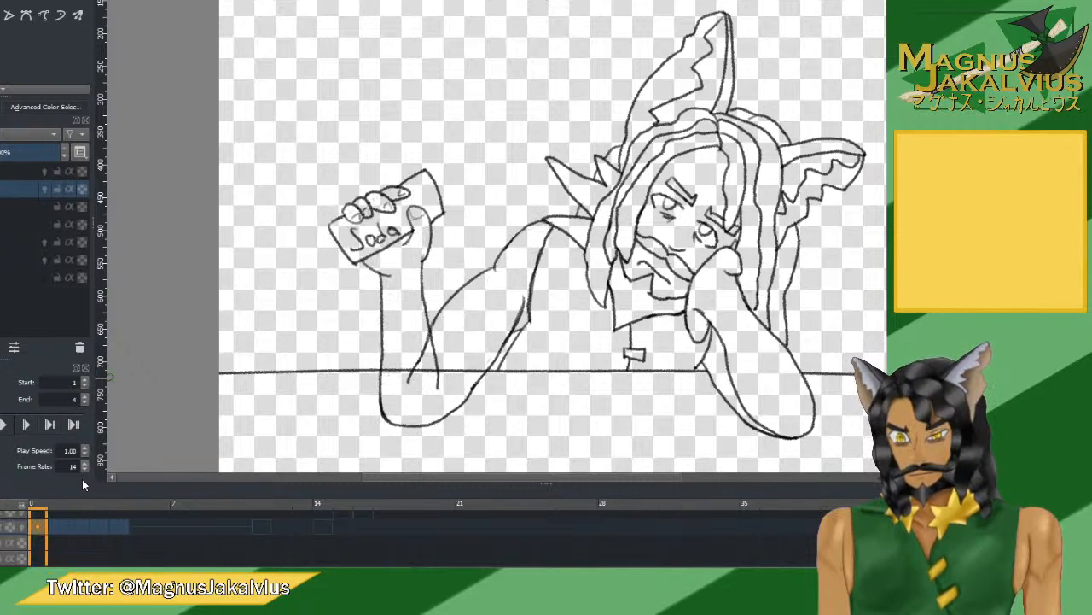
Replace the motion-line drawings in frames 1 and 3 with copies of the arm poses from frames 2 and 4.
click(59, 529)
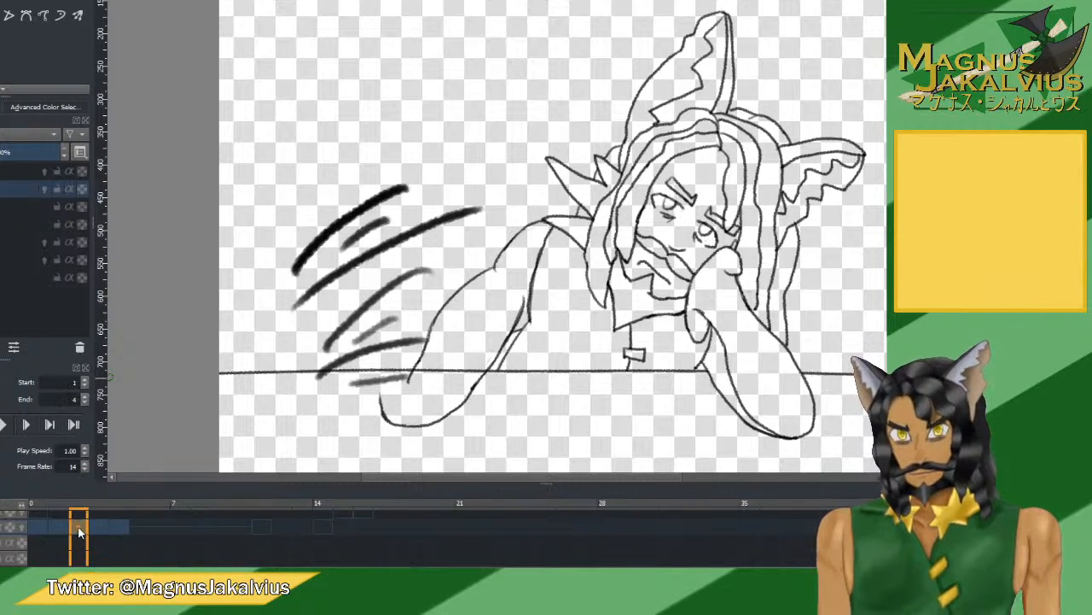
mouse_move(79, 531)
mouse_down()
mouse_move(95, 527)
mouse_move(64, 530)
mouse_move(98, 522)
mouse_up()
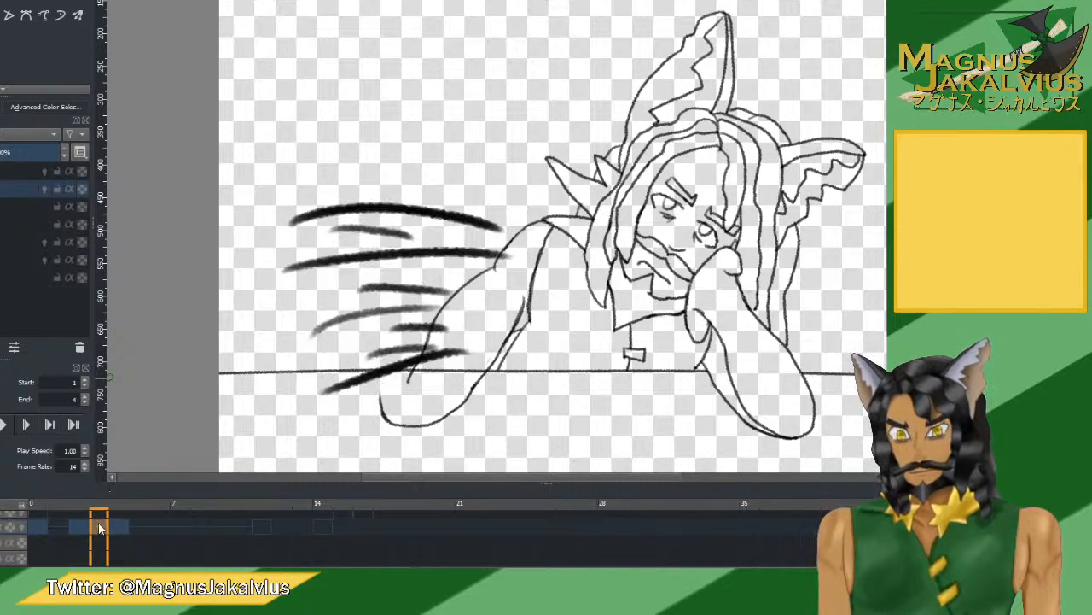
click(73, 528)
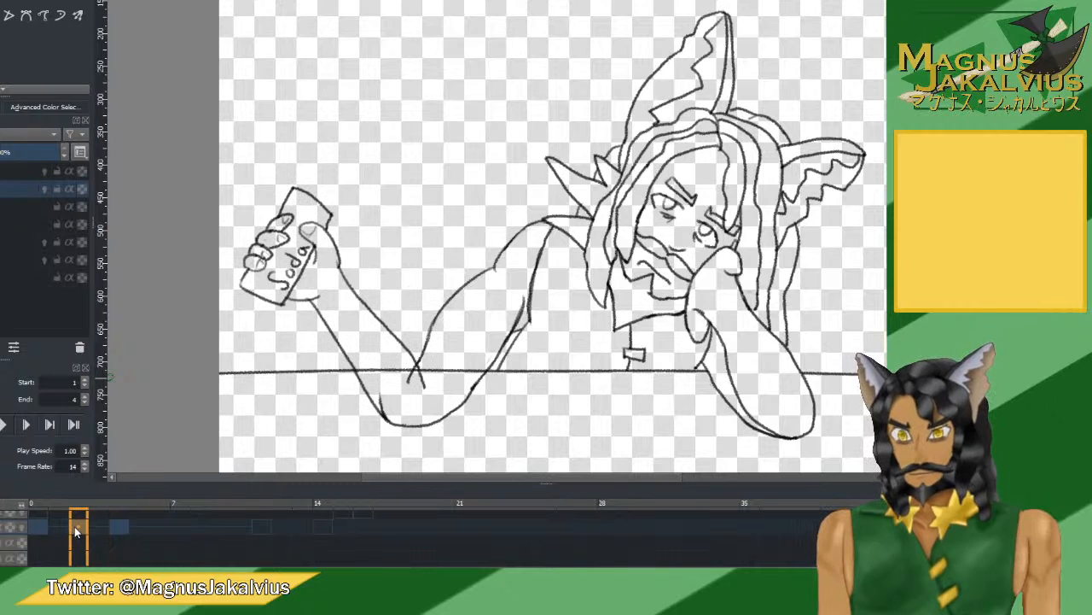
drag(75, 525, 119, 530)
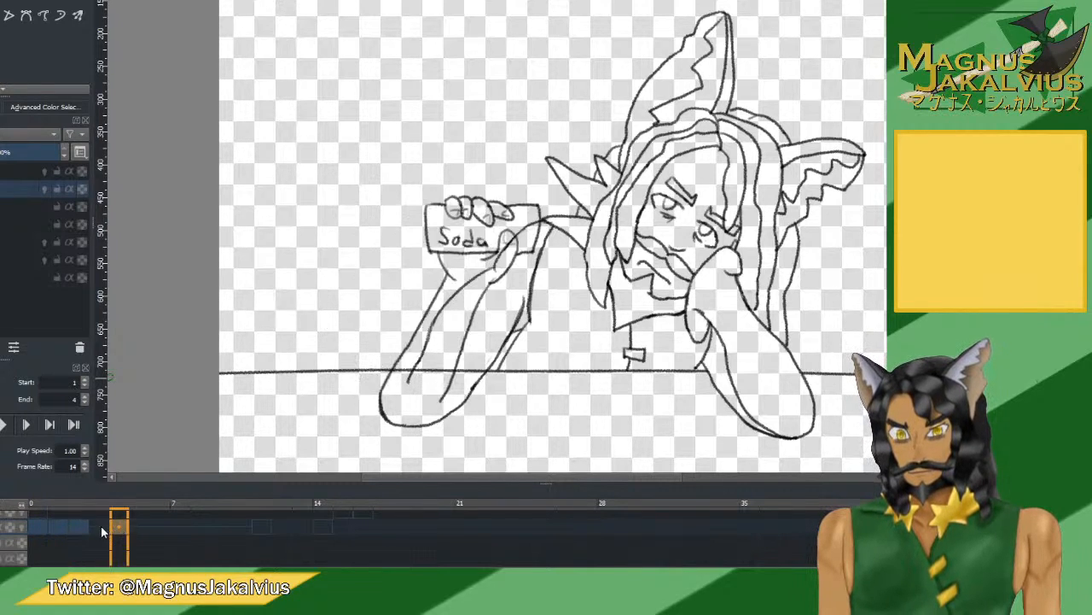
click(57, 522)
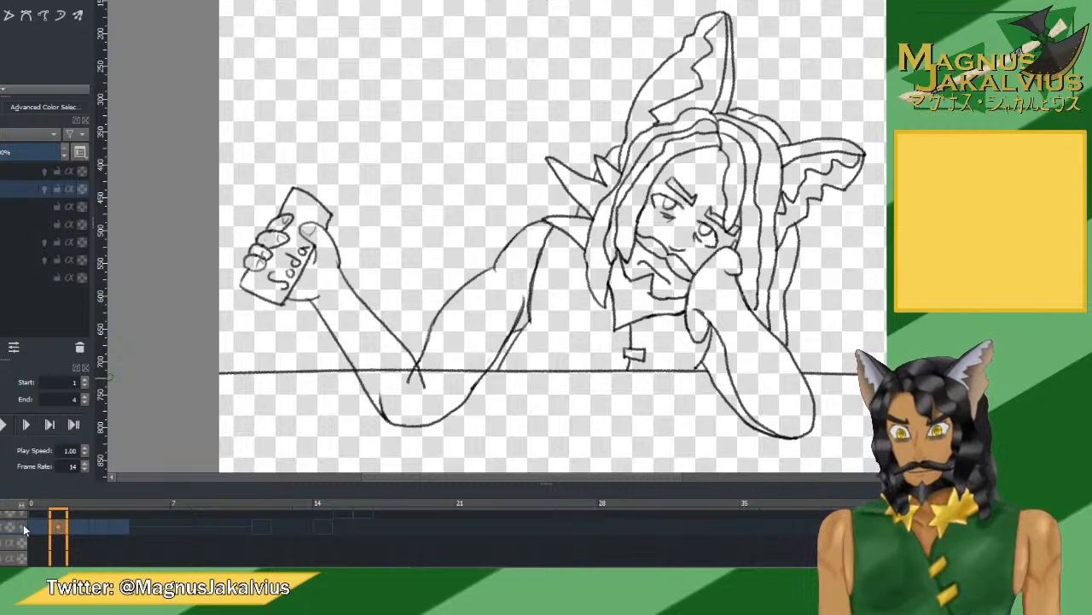
Turn on onion skinning for the arm layer and draw motion lines in frame 1 from the previous can position to the current one.
click(24, 525)
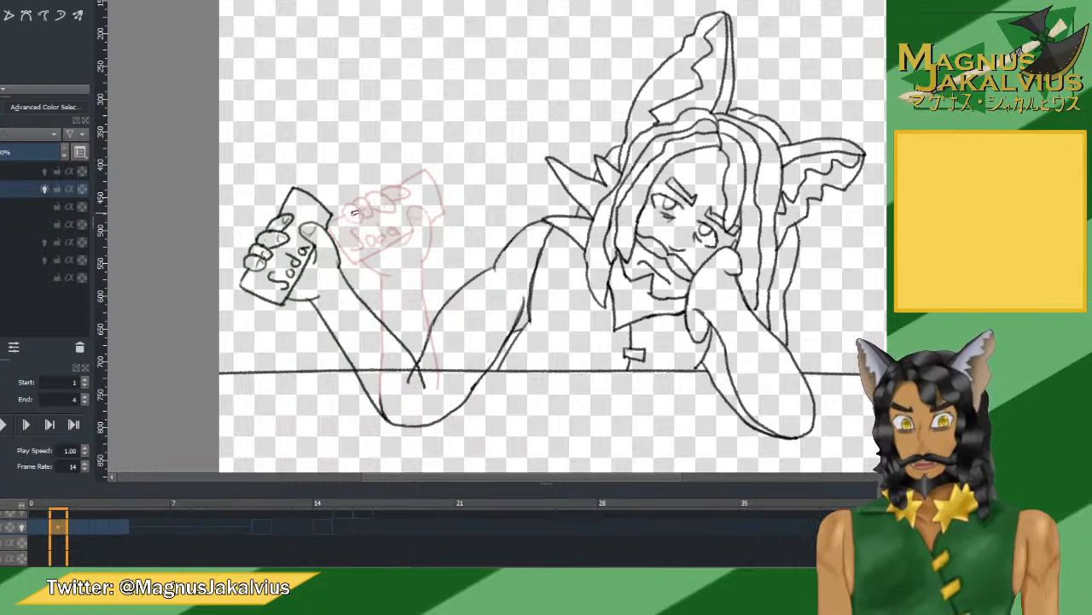
drag(421, 189, 307, 251)
key(ctrl+z)
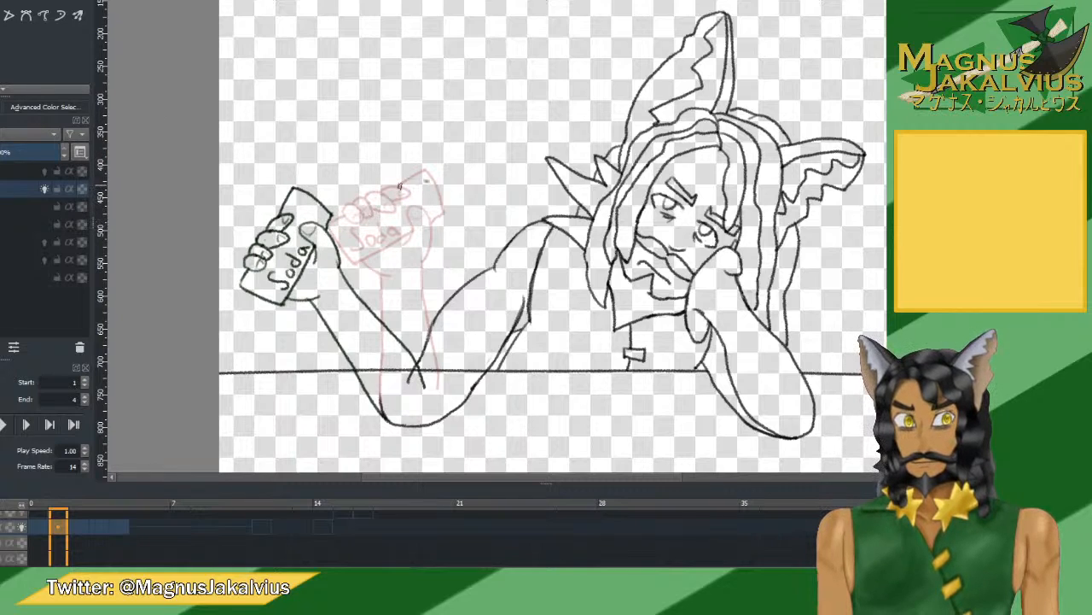
drag(422, 182, 299, 228)
key(ctrl+z)
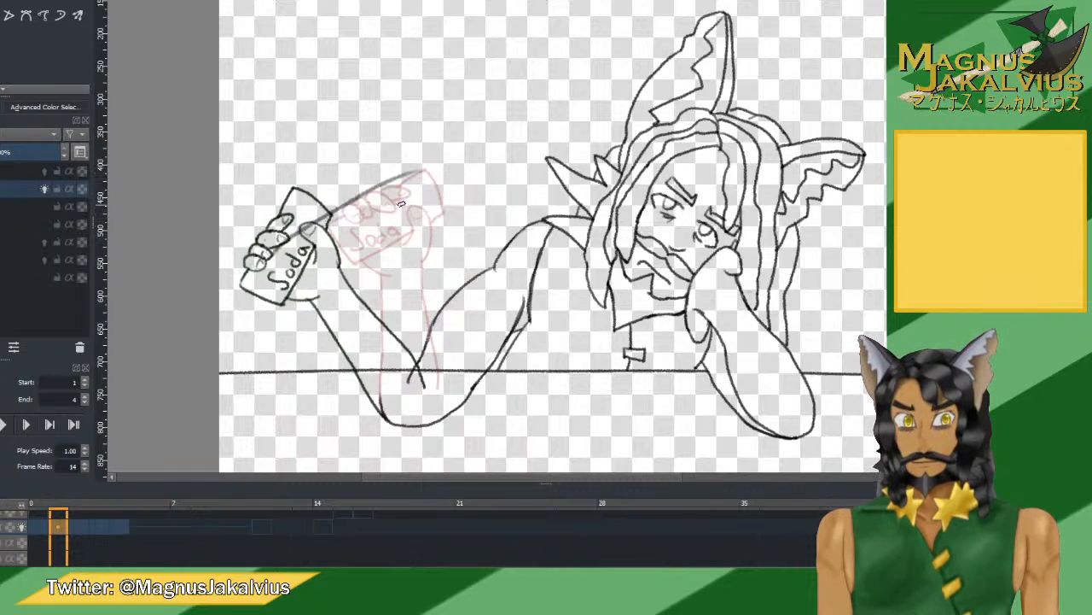
drag(400, 203, 308, 236)
drag(421, 219, 282, 271)
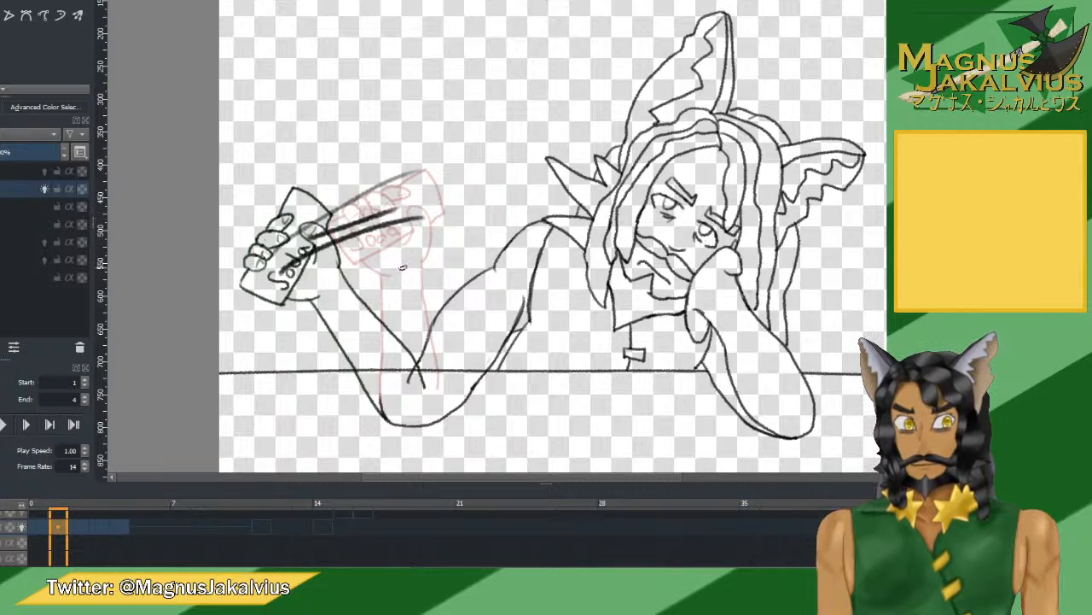
drag(414, 258, 323, 284)
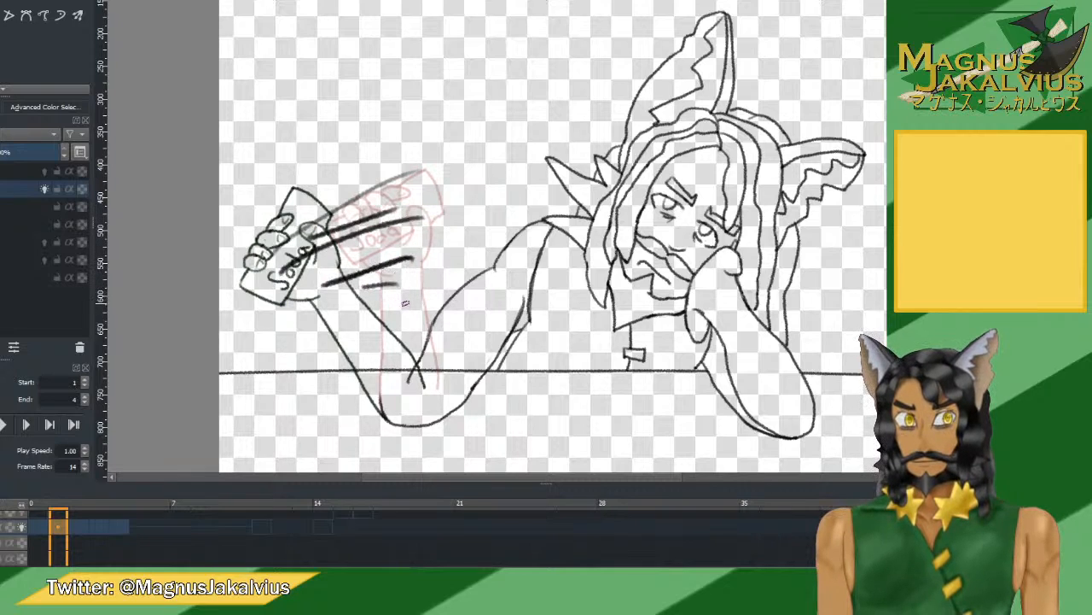
drag(405, 303, 339, 318)
drag(415, 327, 342, 322)
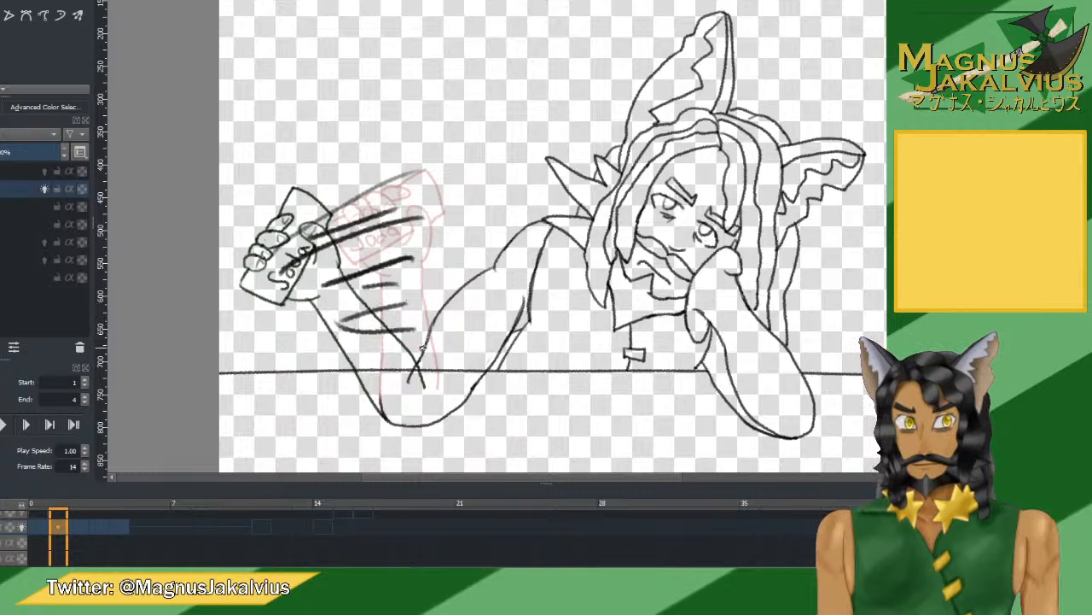
key(ctrl+z)
key(ctrl+z)
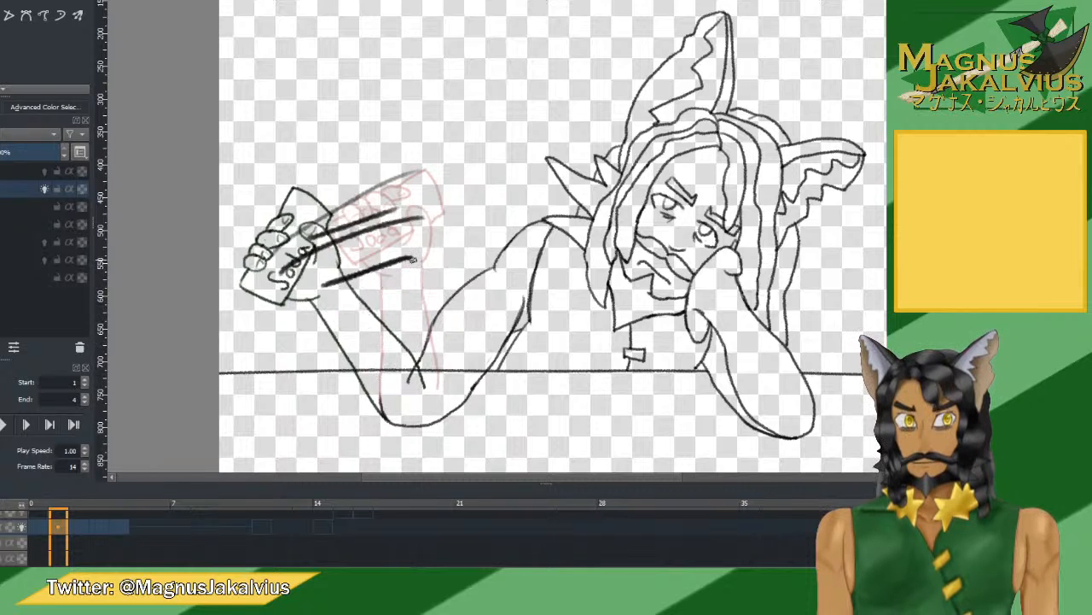
key(ctrl+z)
Draw short slanted motion lines along the forearm down to the elbow in frame 1, plus a long curve across the upper part of the can.
drag(413, 247, 340, 288)
drag(415, 271, 340, 303)
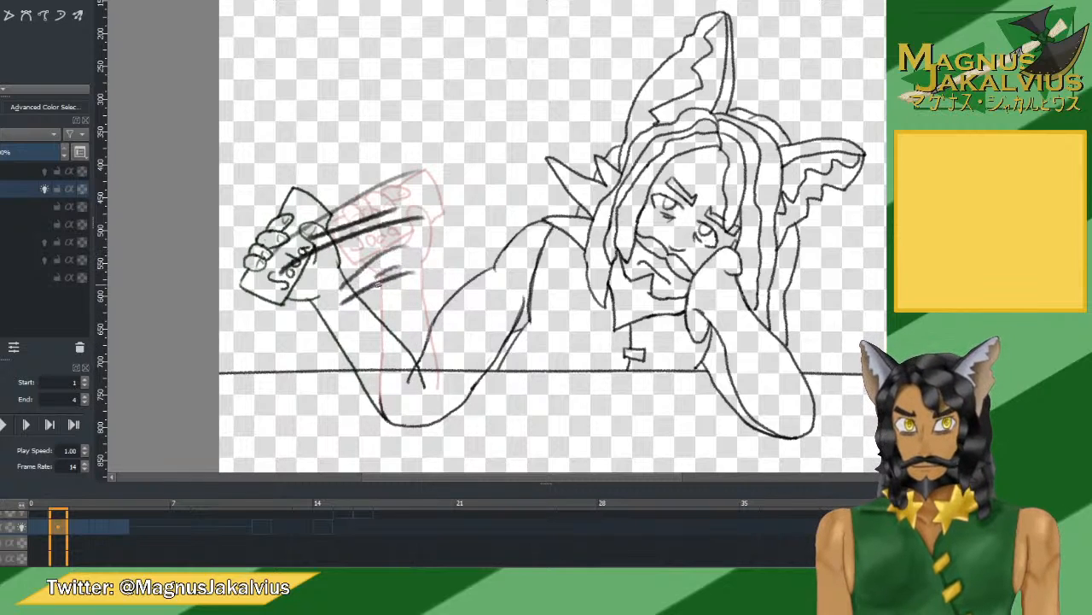
drag(413, 299, 340, 330)
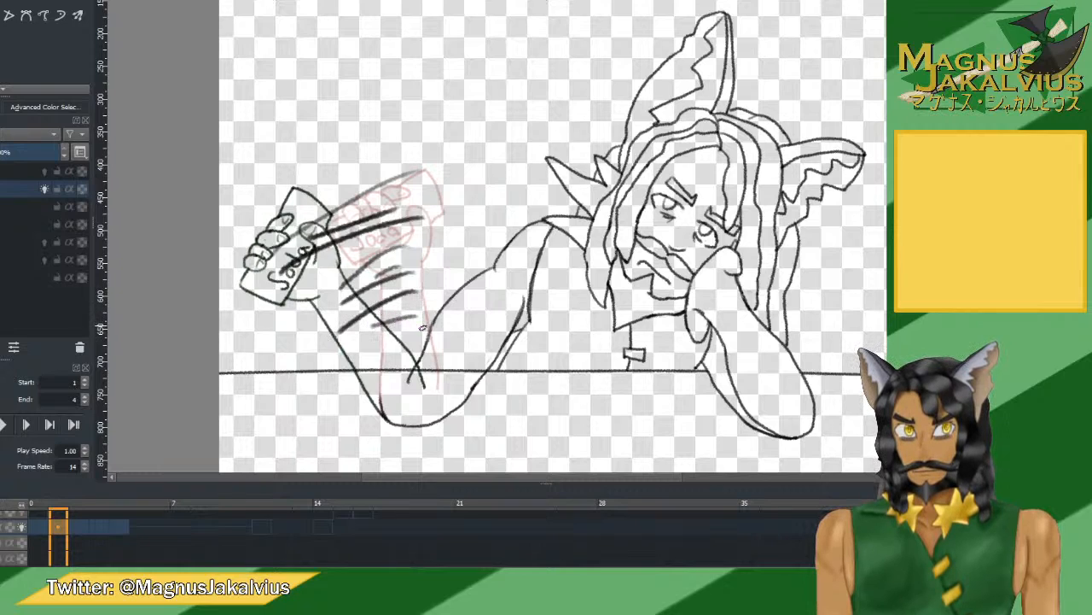
drag(428, 333, 368, 353)
drag(447, 344, 394, 382)
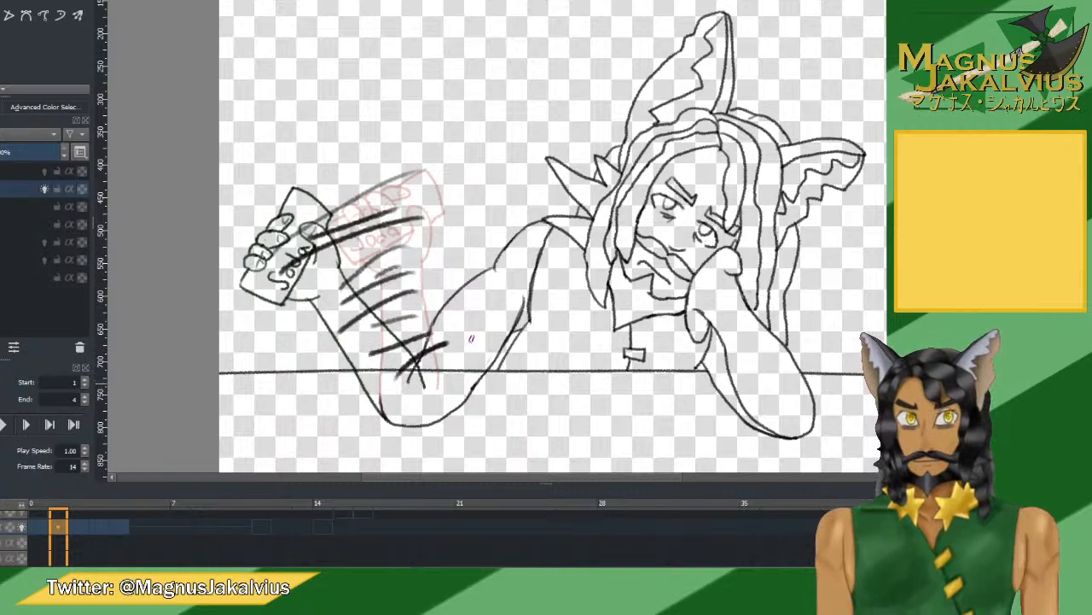
key(ctrl+z)
drag(430, 350, 400, 374)
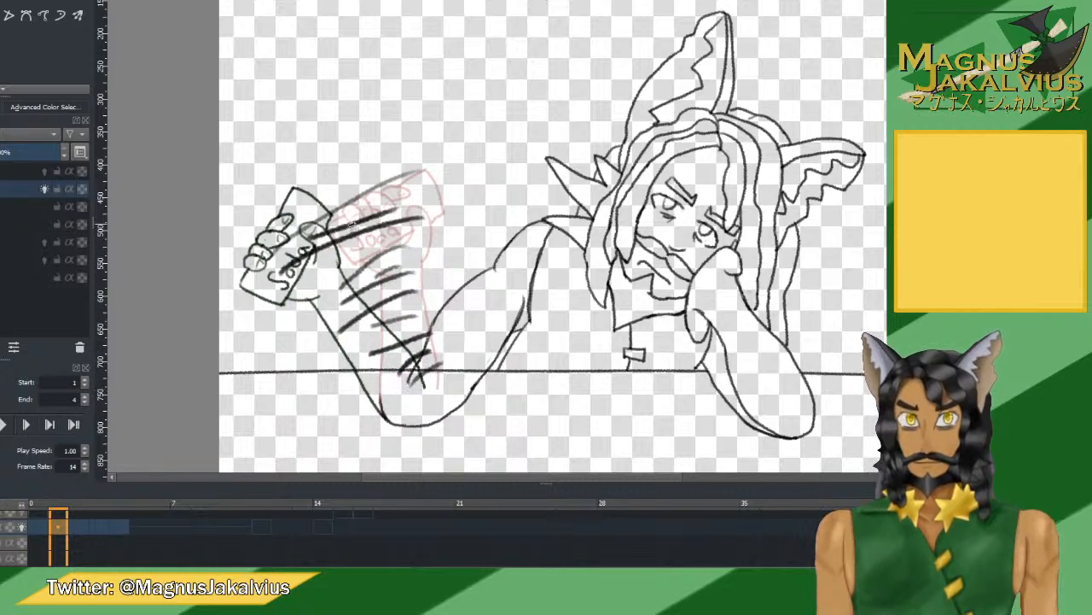
drag(451, 181, 286, 203)
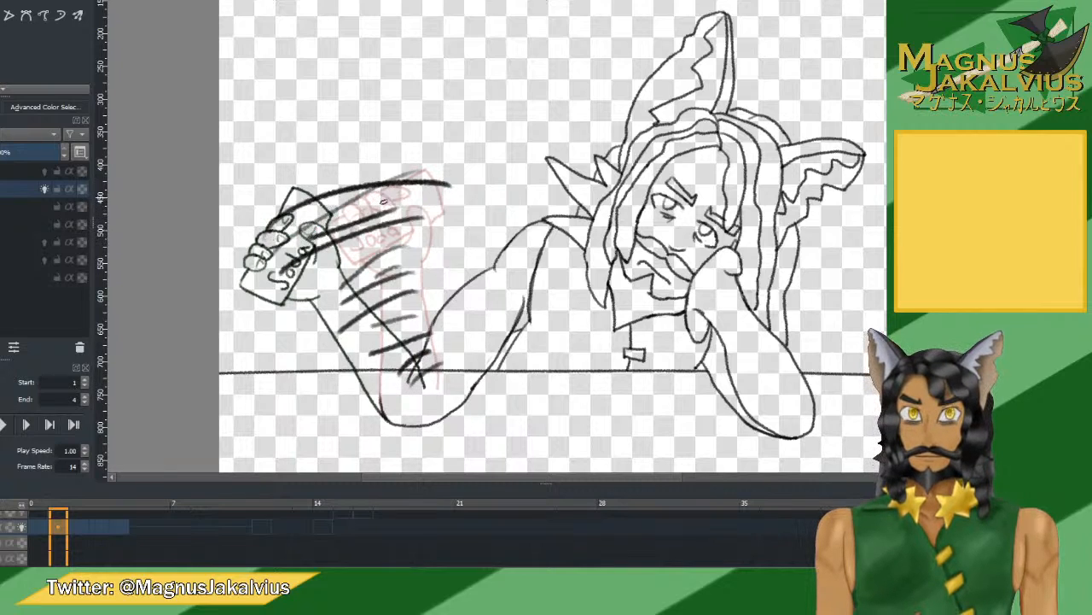
Play the loop briefly, and draw three long curved motion lines in frame 3 from the onion-skinned can to the current can.
click(3, 424)
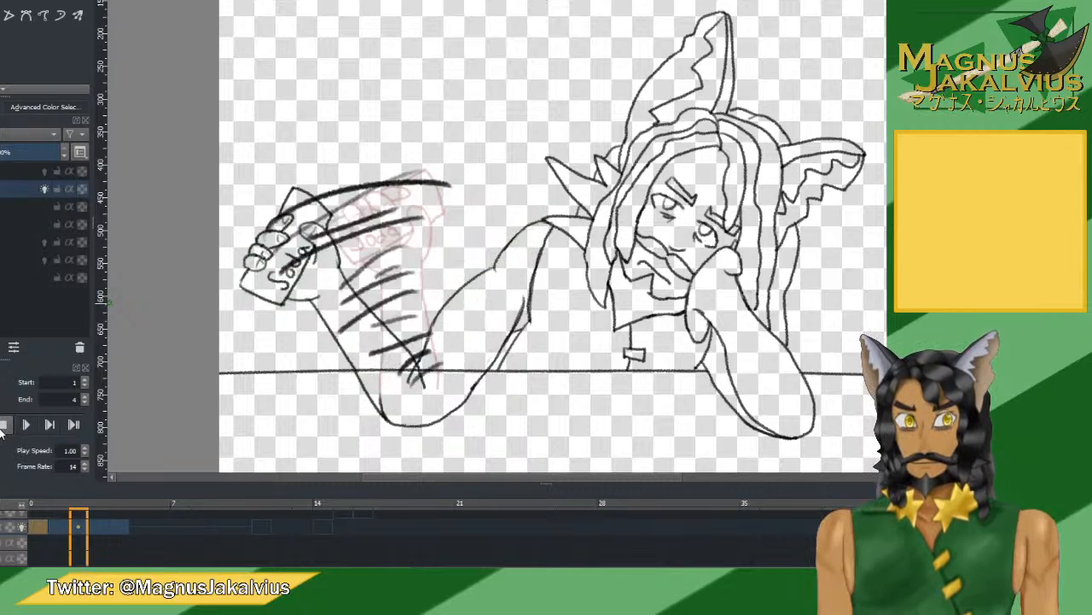
click(4, 424)
click(97, 526)
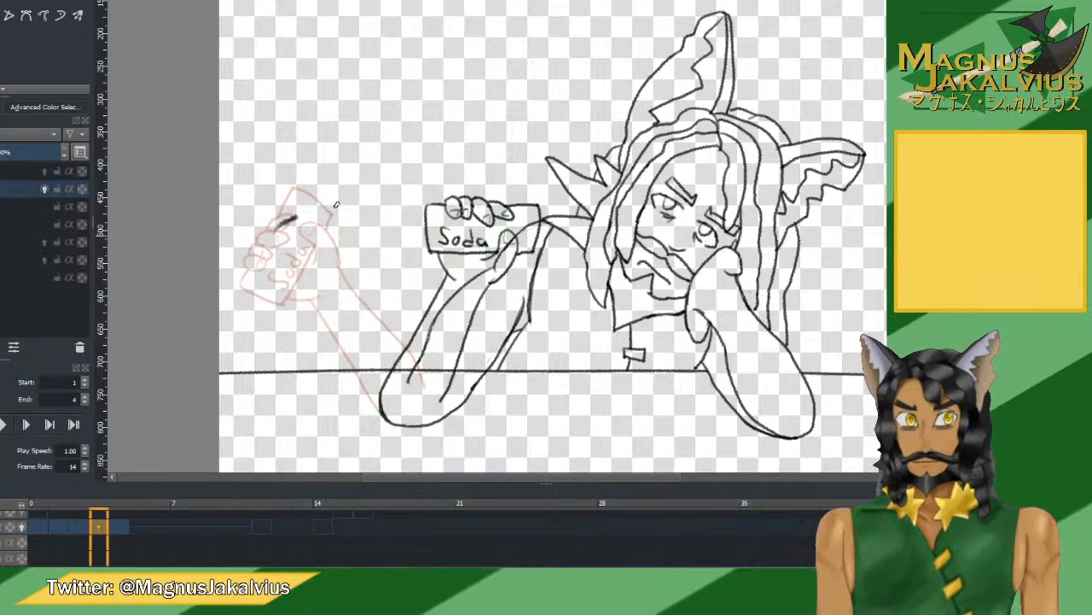
mouse_move(529, 210)
mouse_down()
mouse_move(276, 232)
mouse_move(561, 223)
mouse_up()
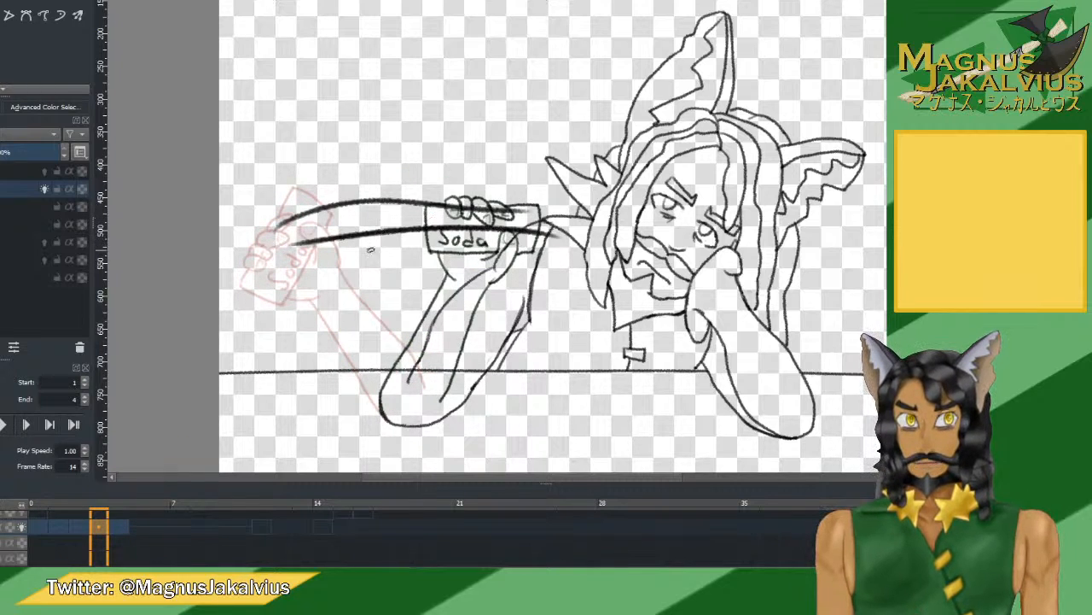
key(ctrl+z)
mouse_move(307, 245)
mouse_down()
mouse_move(387, 226)
mouse_move(518, 221)
mouse_up()
drag(314, 280, 516, 238)
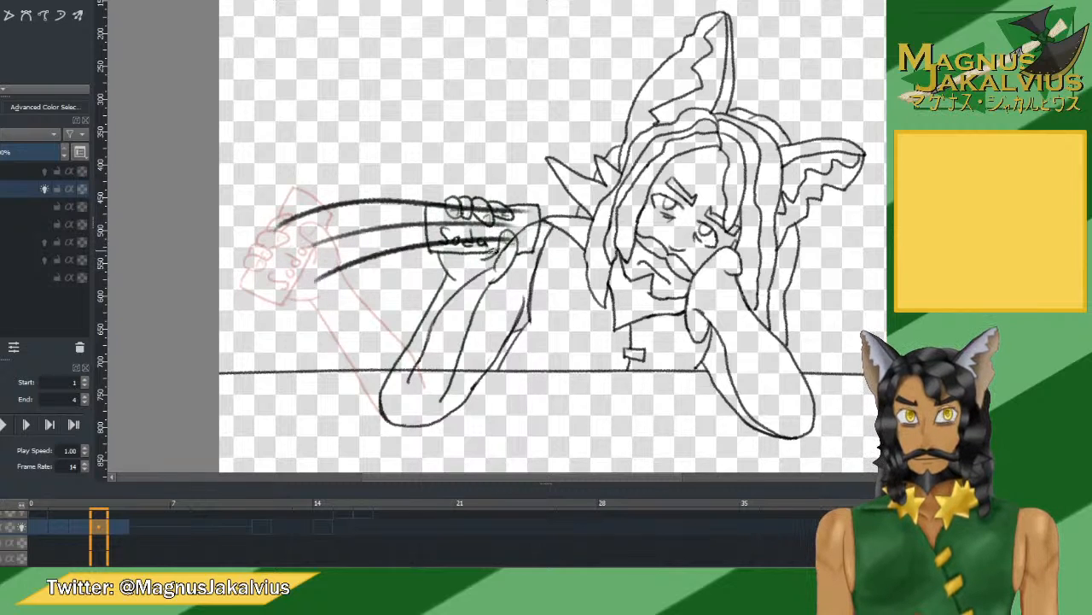
Draw curved motion lines in frame 3 from the onion-skinned forearm to the current forearm, below the can.
drag(334, 307, 416, 282)
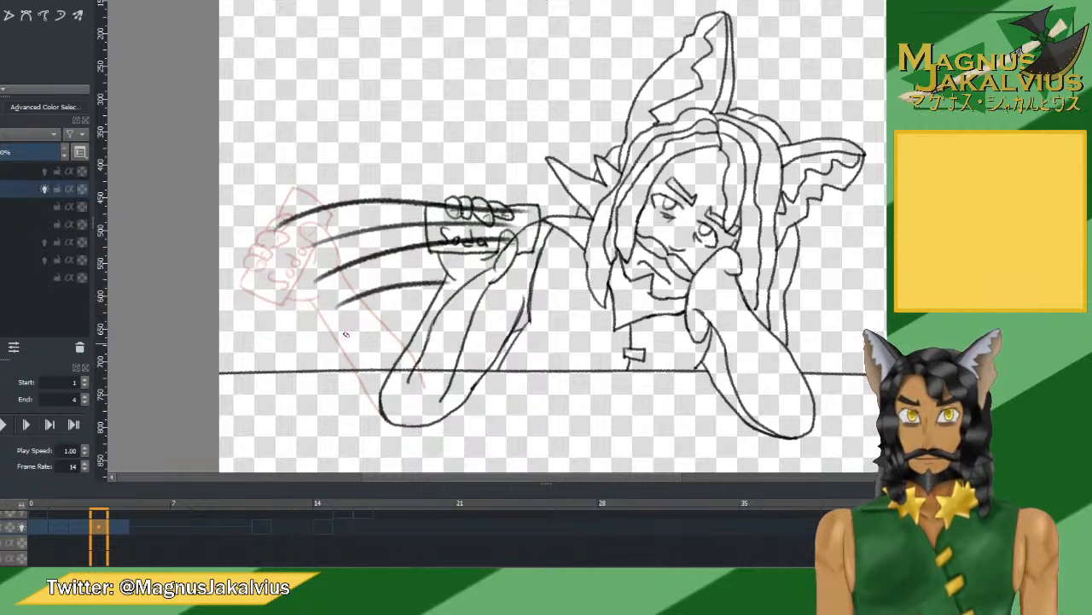
drag(341, 340, 458, 308)
drag(356, 372, 476, 333)
key(ctrl+z)
mouse_move(381, 372)
mouse_down()
mouse_move(440, 354)
mouse_move(402, 365)
mouse_move(457, 311)
mouse_up()
key(ctrl+z)
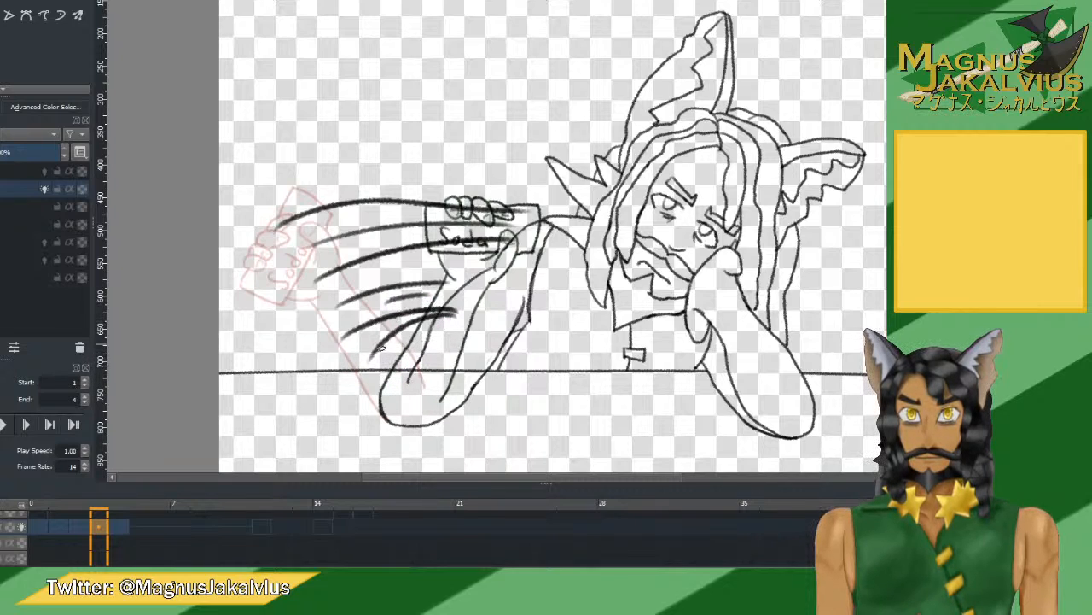
Draw short motion lines around the elbow in frame 3 and one more curve just beneath the soda can.
drag(381, 385, 438, 338)
drag(418, 386, 452, 354)
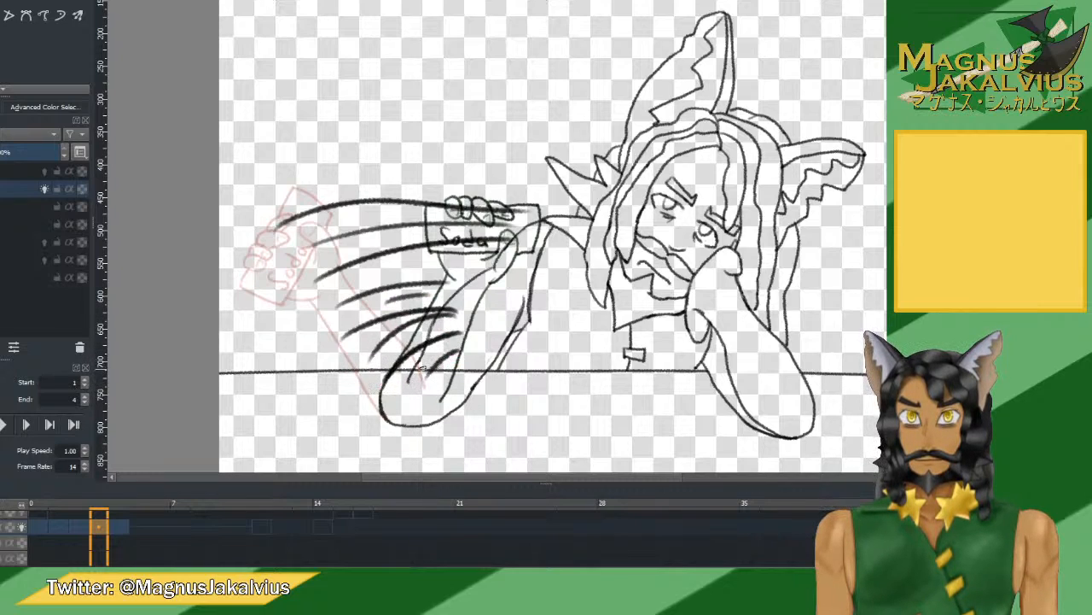
key(ctrl+z)
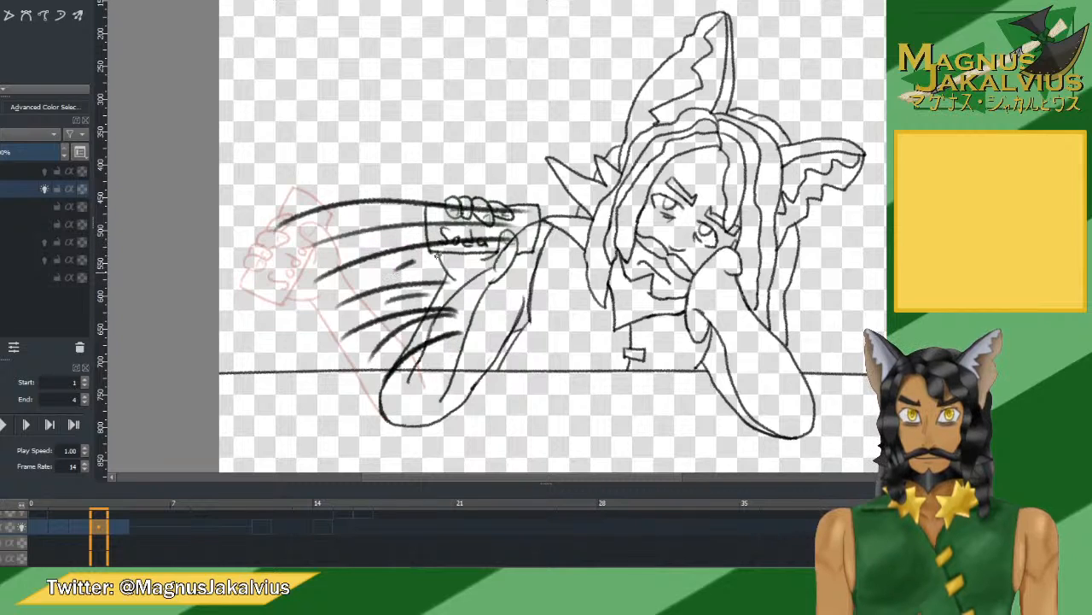
drag(411, 264, 475, 249)
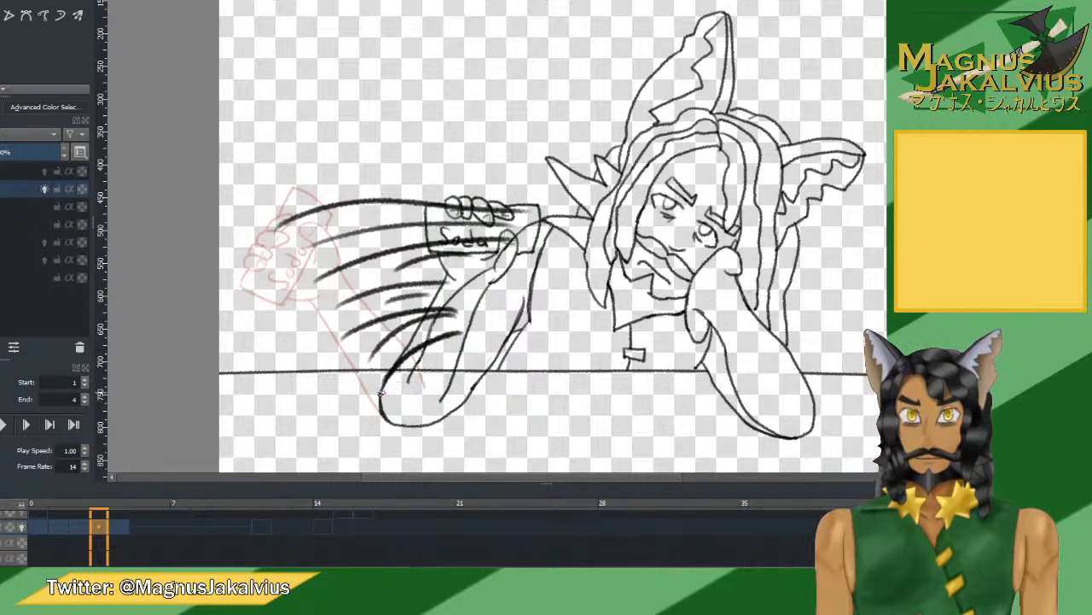
drag(382, 392, 446, 375)
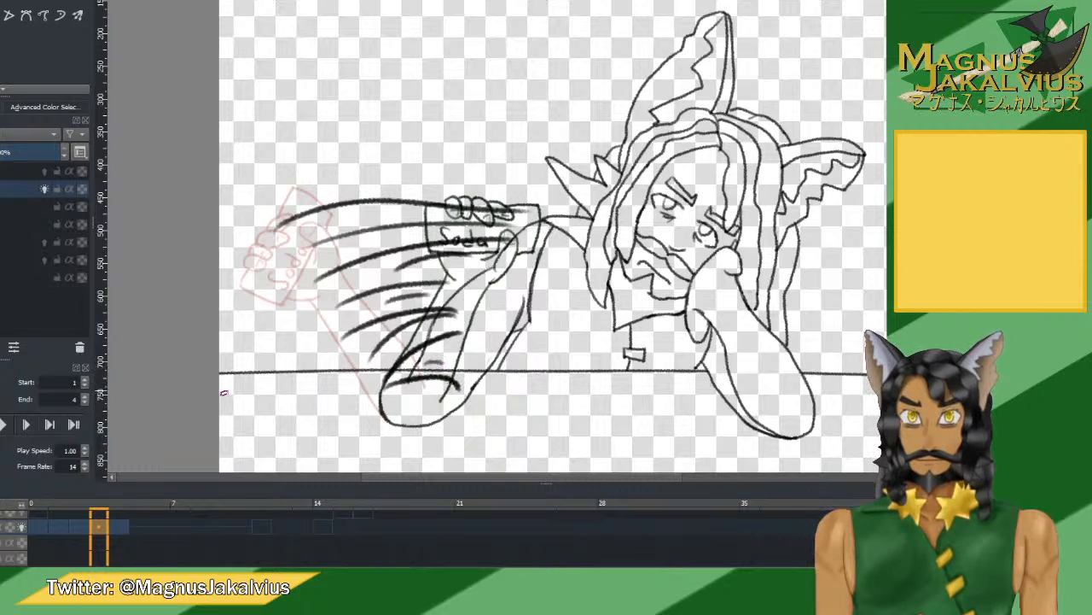
Play the shaking loop from frame 1 to review the motion lines, ending playback at frame 3.
click(58, 530)
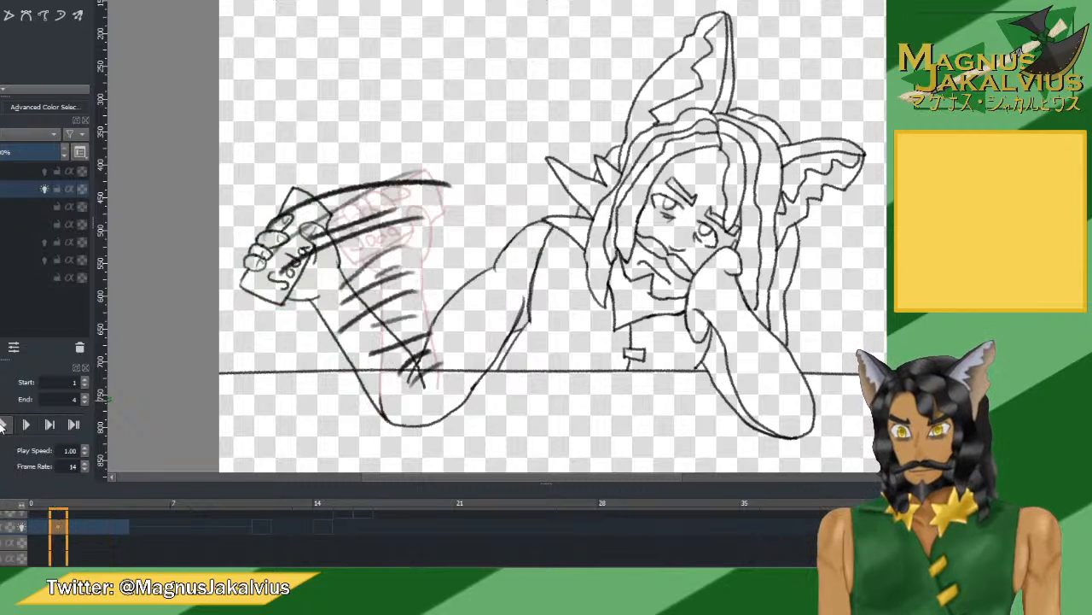
click(4, 425)
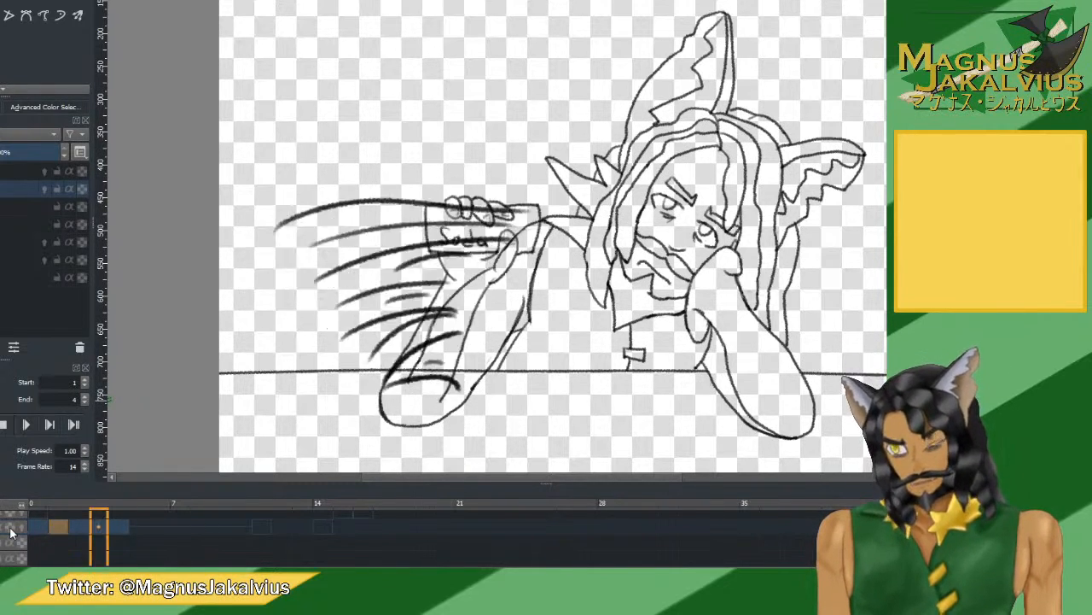
click(4, 425)
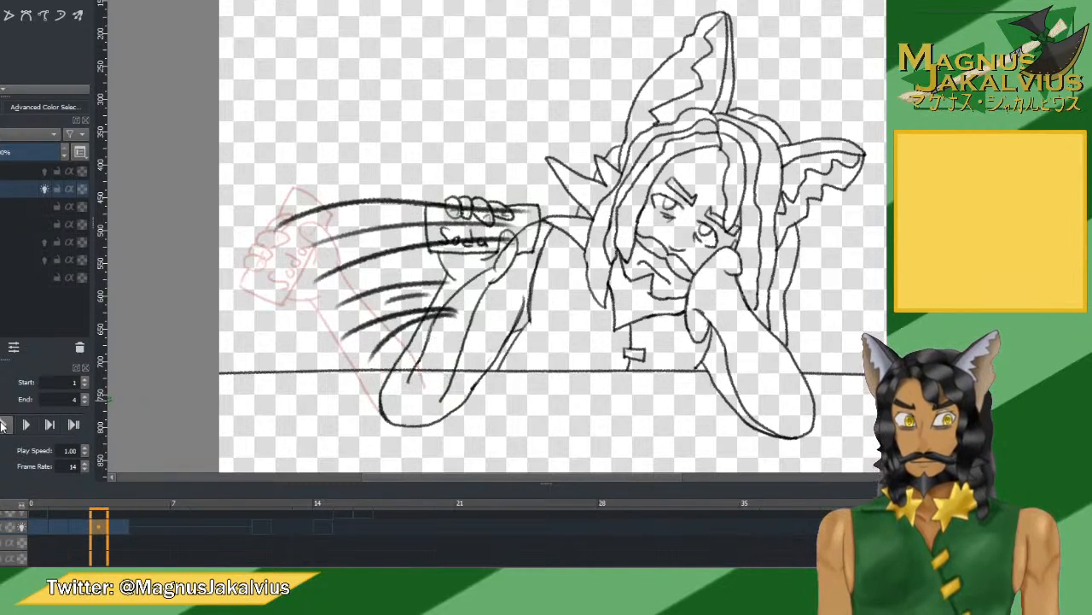
Remove the motion-line drawings in frames 1 and 3 of the arm layer and close the gaps, leaving three consecutive clean poses.
click(66, 521)
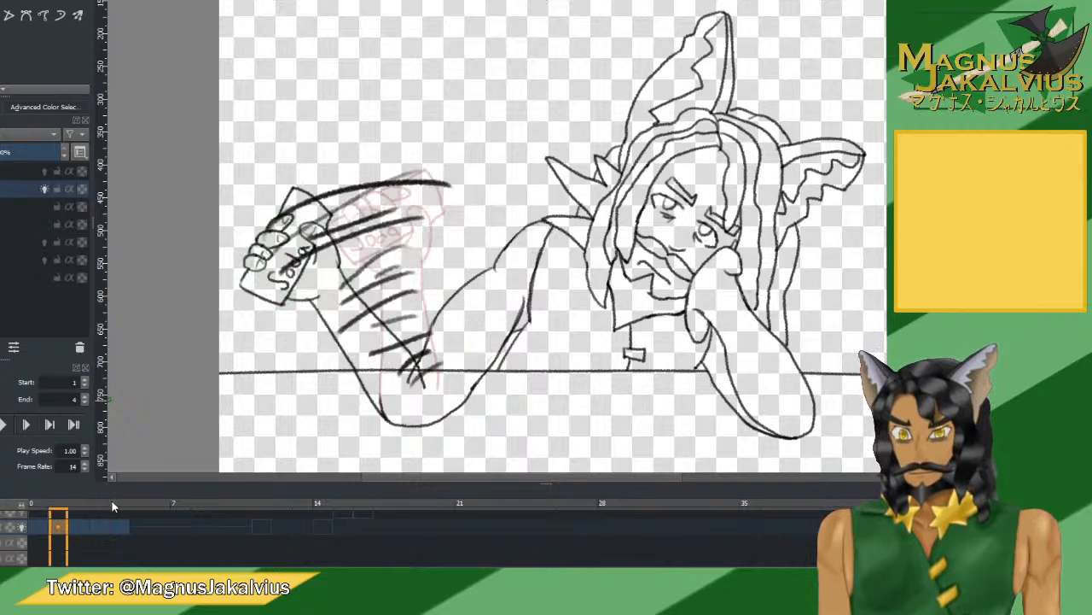
click(105, 512)
right_click(79, 524)
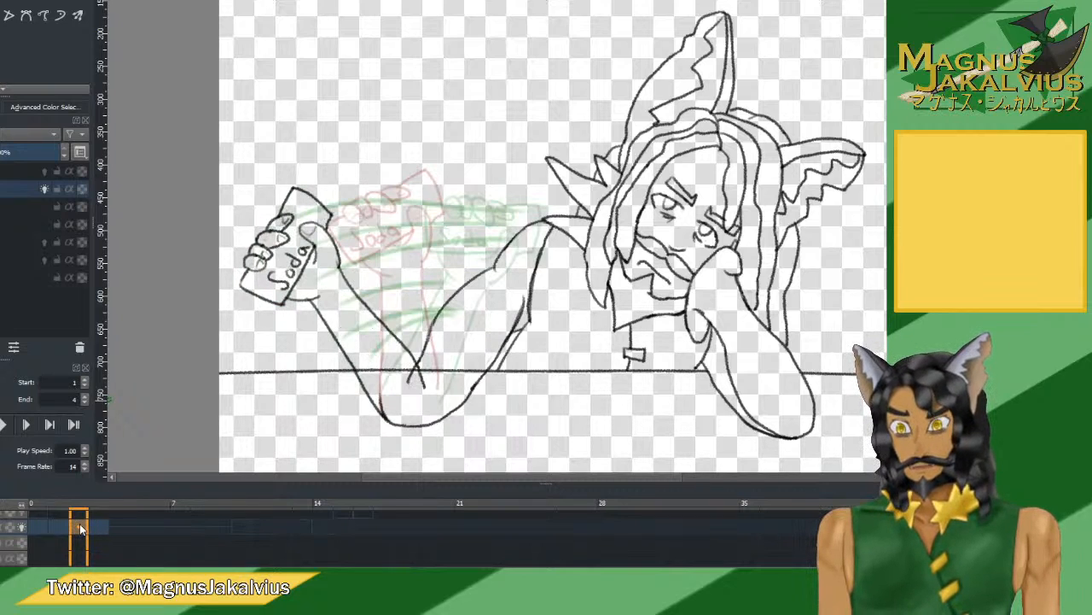
click(120, 487)
click(59, 526)
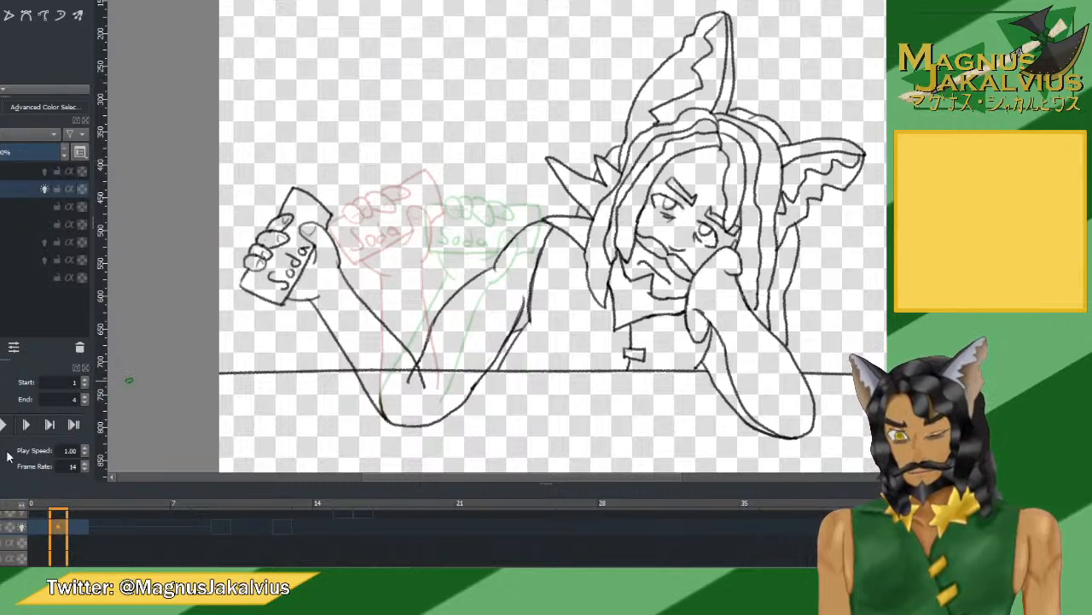
Insert one hold frame after the first arm pose and one after the second, spacing the poses at frames 0, 2 and 4.
click(34, 530)
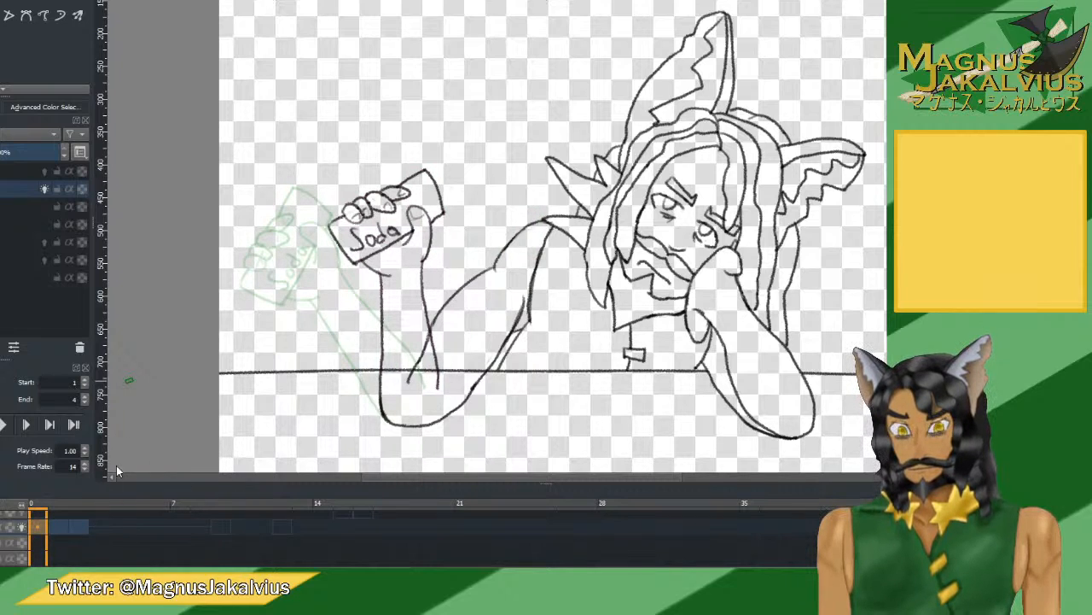
click(264, 473)
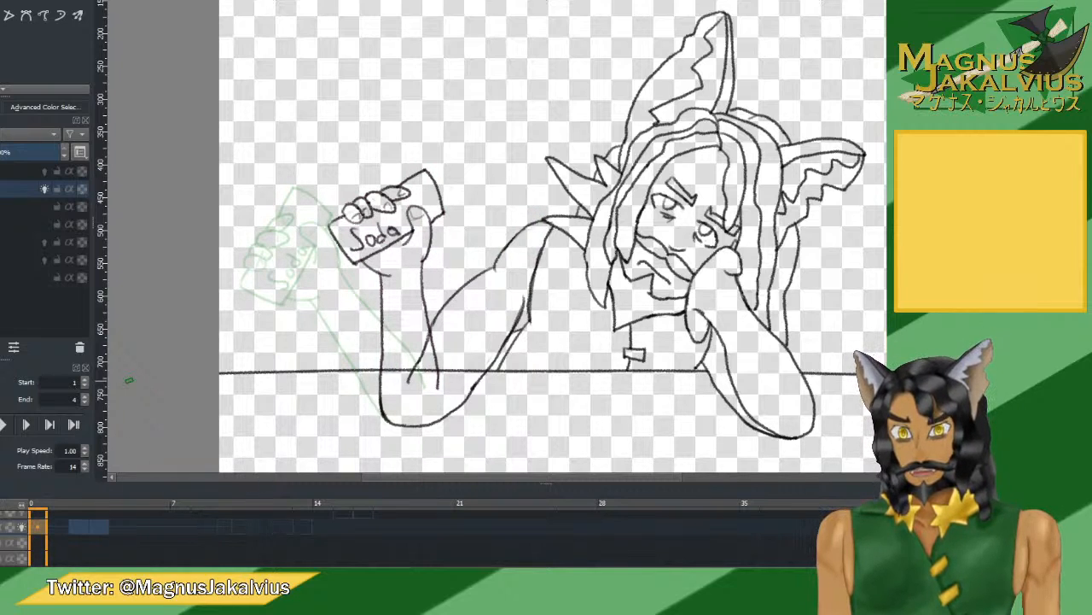
click(74, 528)
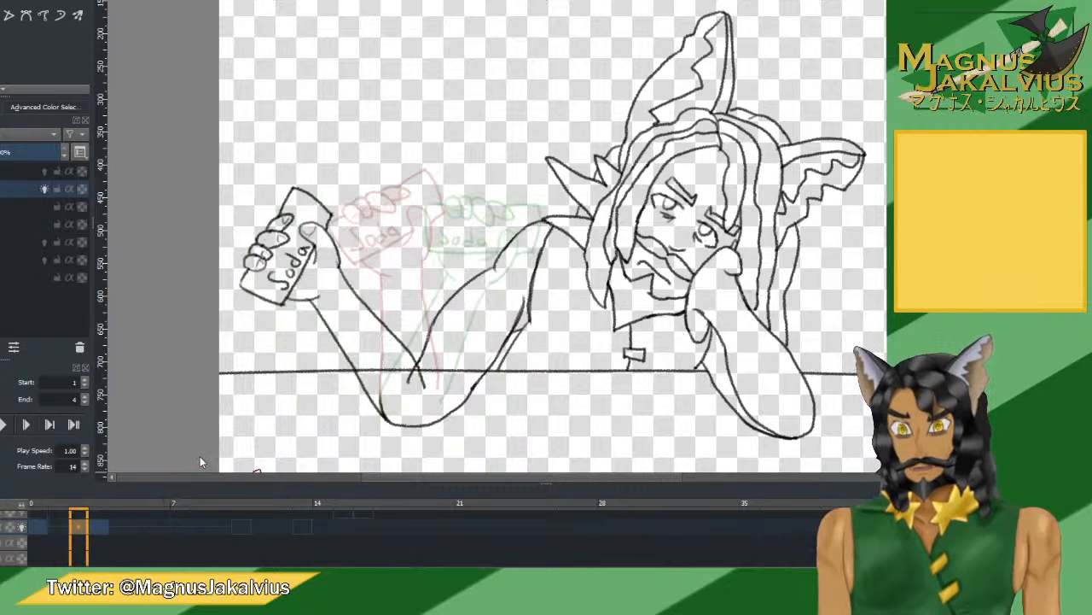
click(304, 471)
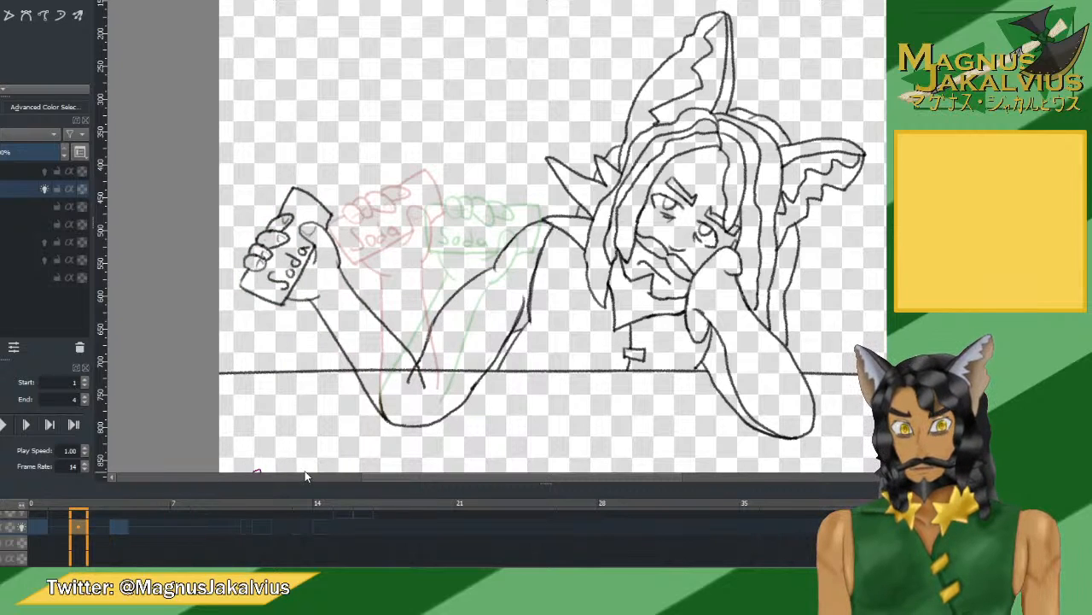
Play the respaced loop from frame 0 and set the playback start frame to 0.
click(96, 525)
click(82, 526)
click(49, 531)
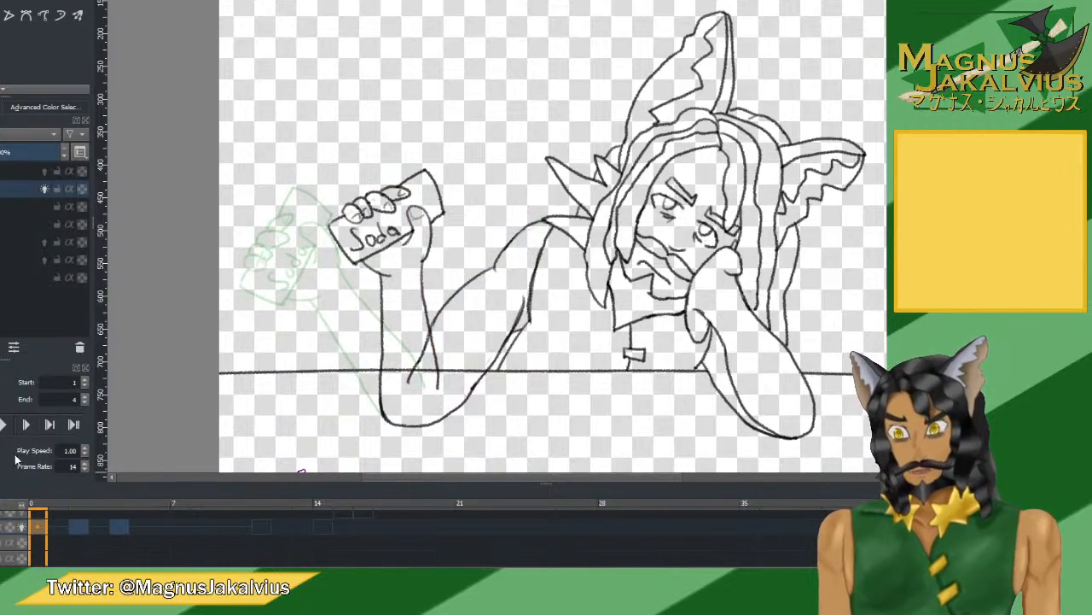
click(4, 427)
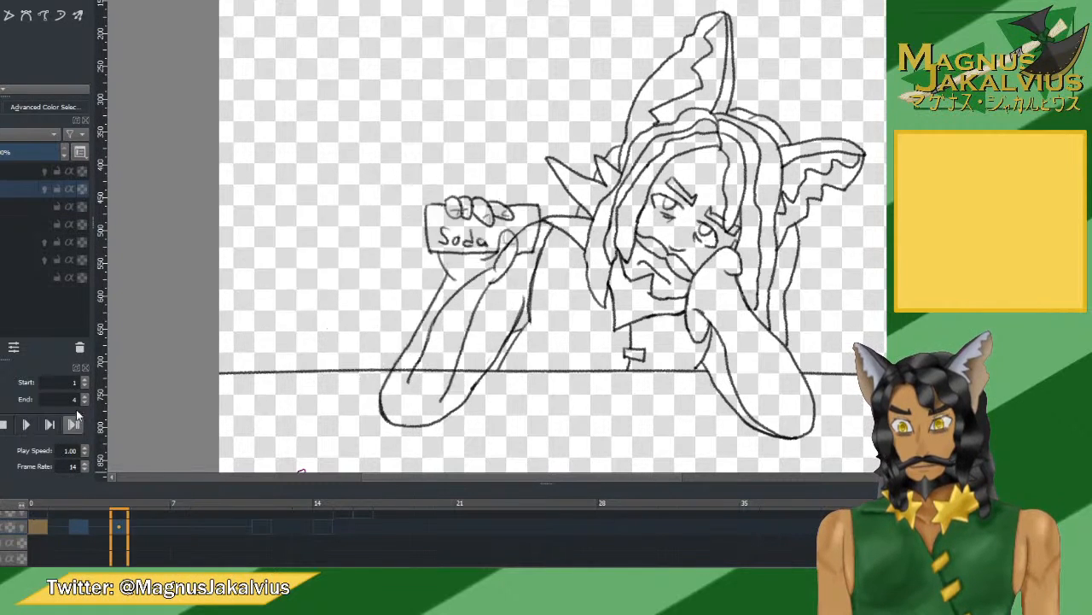
click(84, 385)
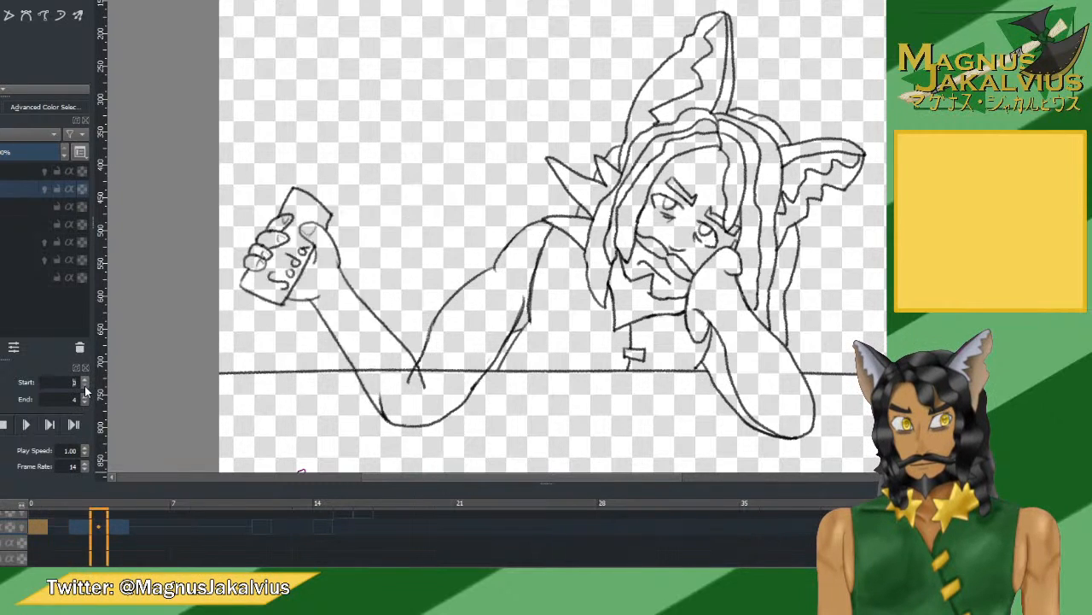
Stop playback and step through the arm layer's poses and the following frames up to frame 8.
click(135, 526)
click(58, 525)
click(77, 526)
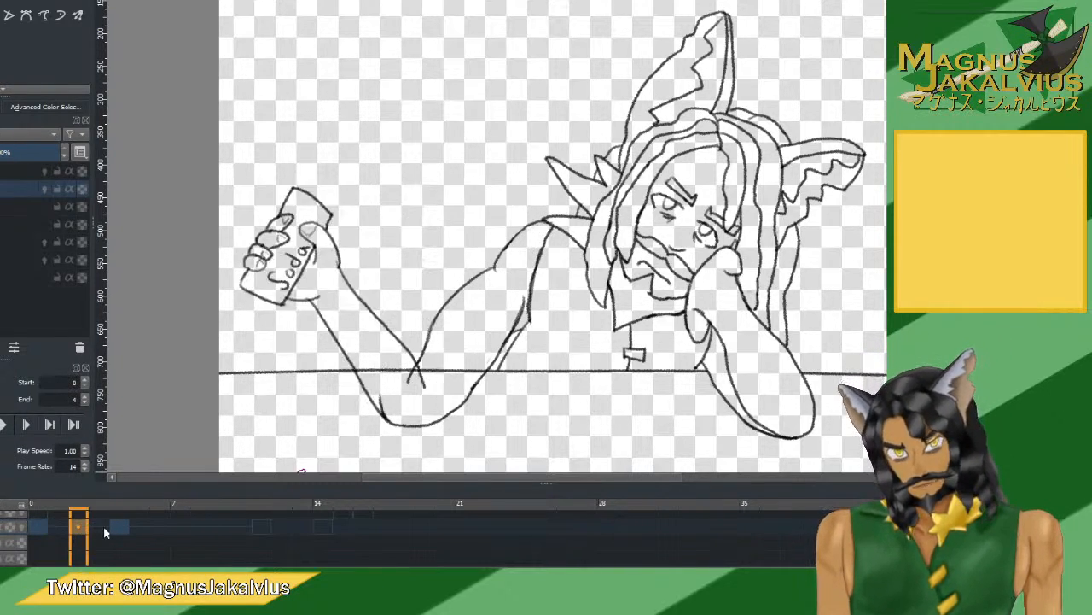
click(119, 530)
click(138, 523)
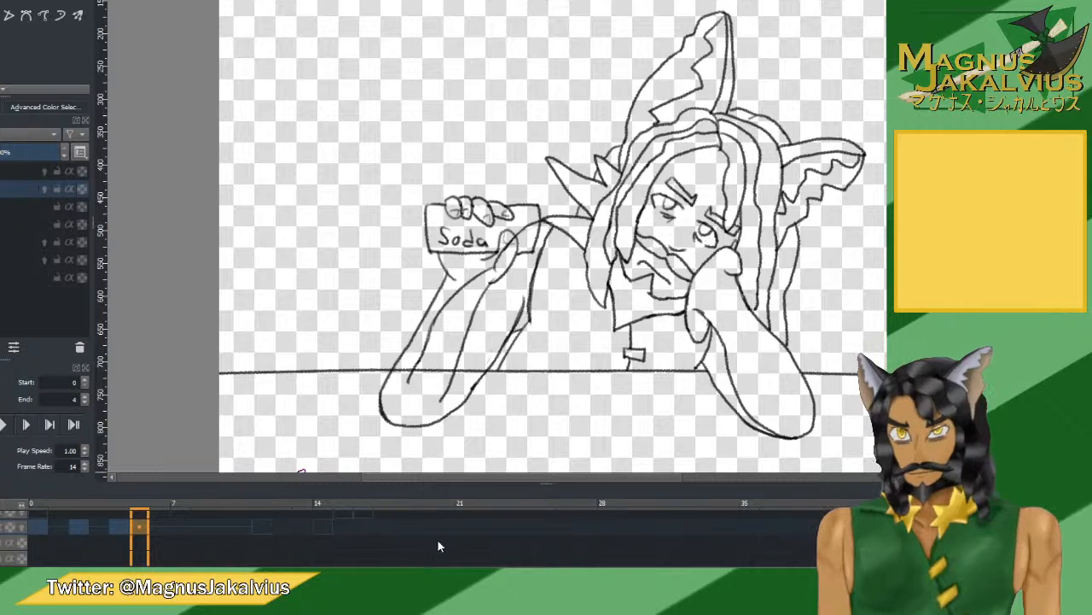
key(Right)
key(Right)
key(Right)
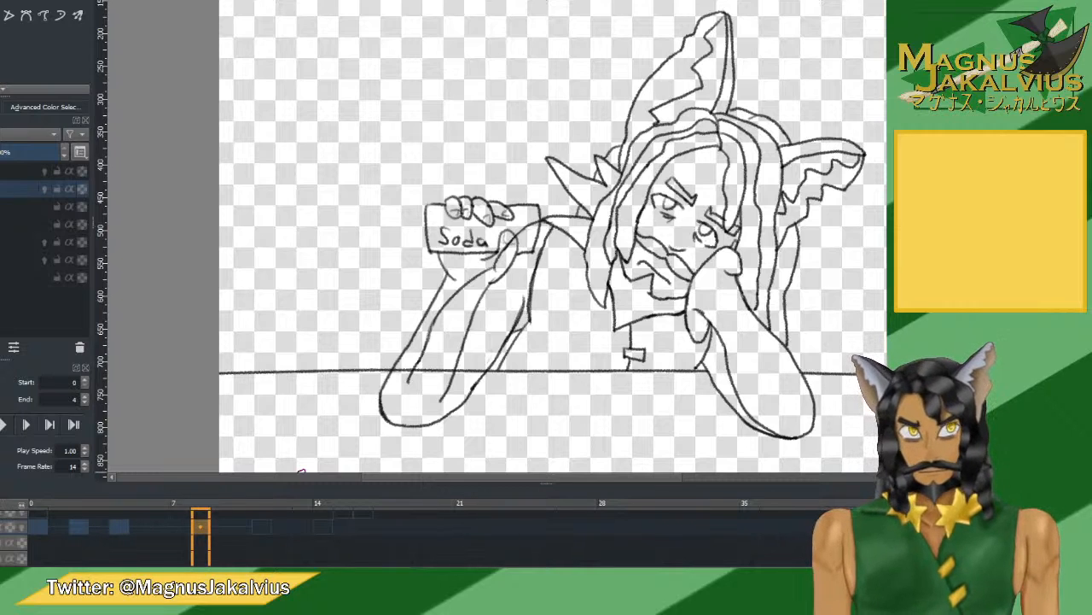
Show the rough arm sketch layer and insert a hold frame after its drawings at frames 0 and 2.
click(34, 542)
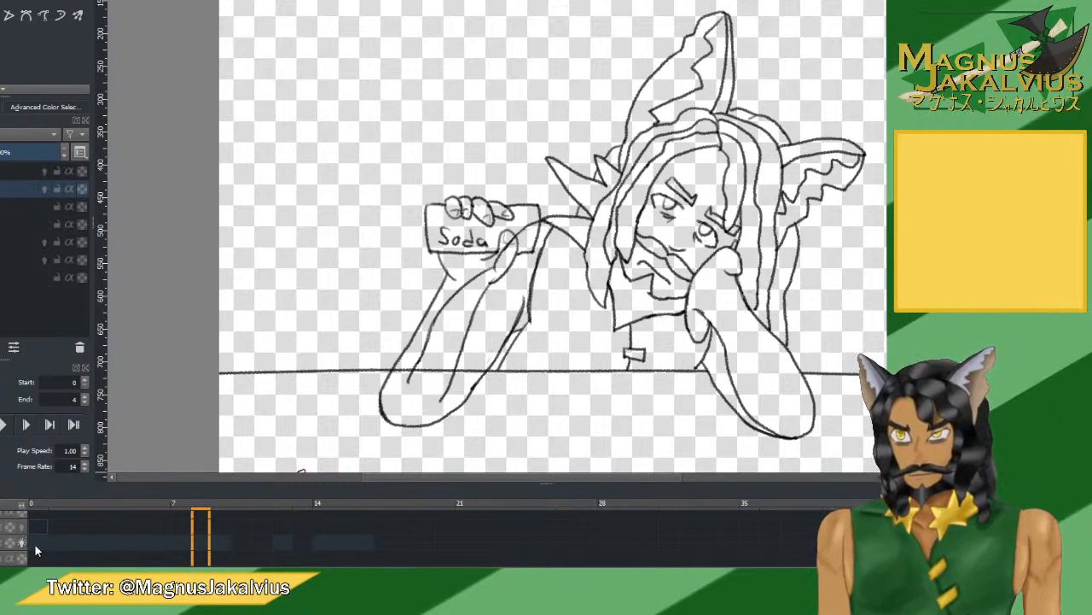
click(2, 543)
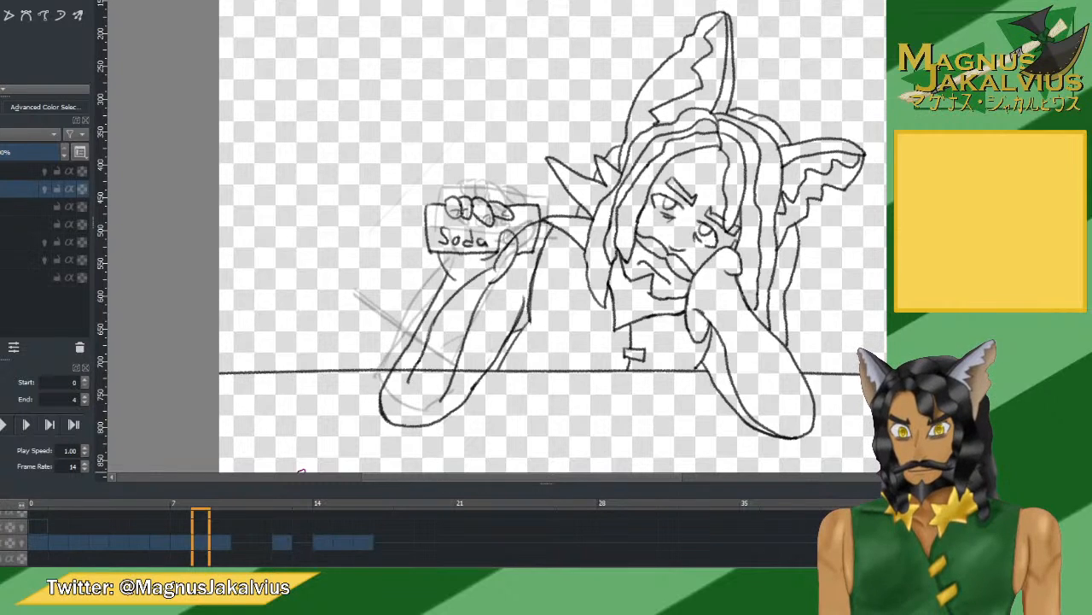
click(42, 531)
click(39, 543)
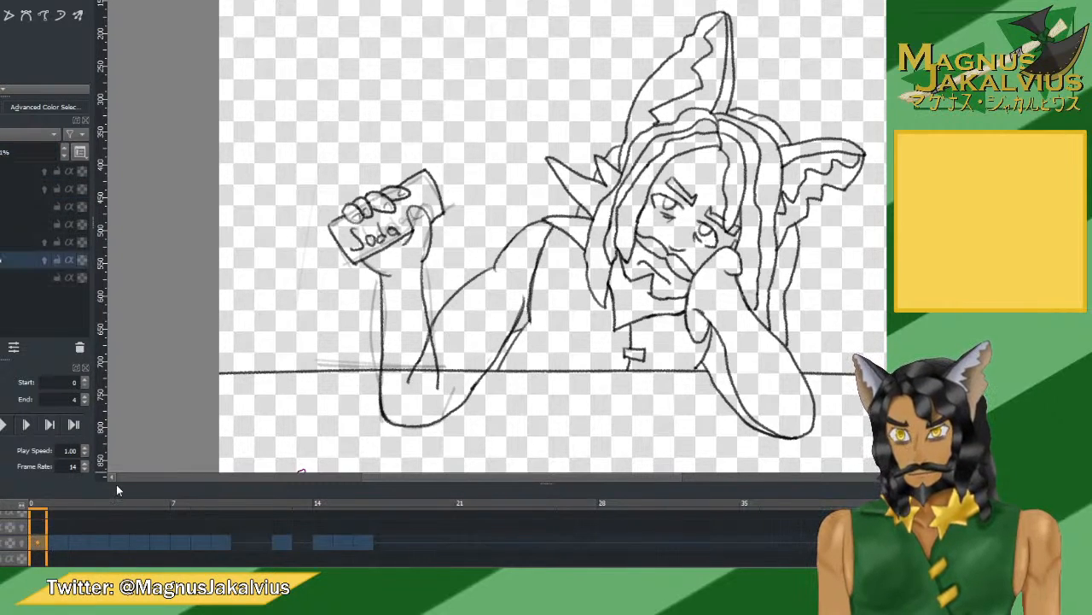
click(74, 546)
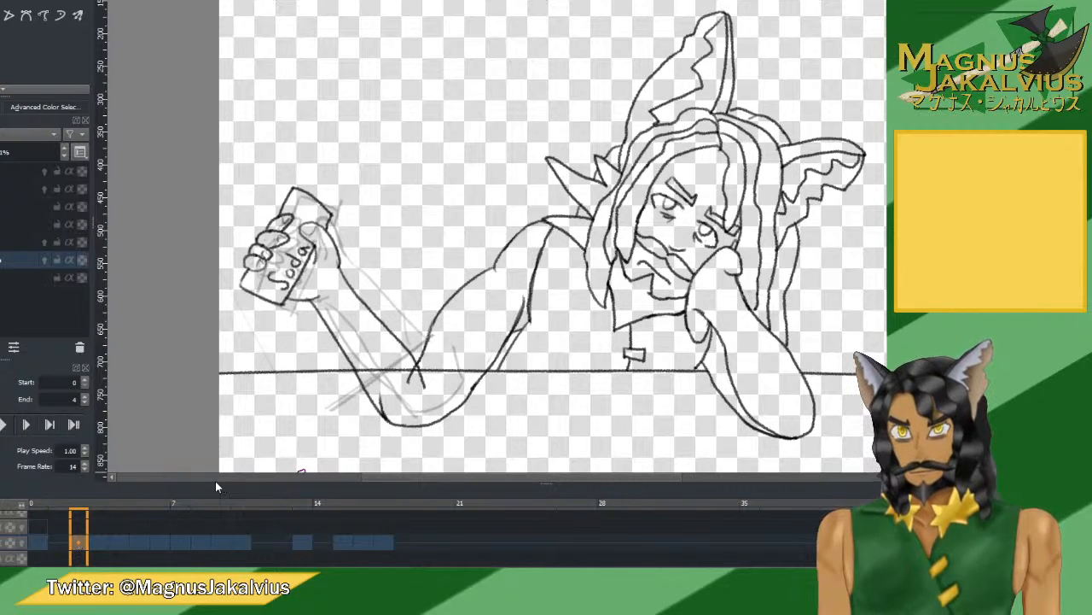
click(287, 484)
Insert a hold frame after each rough arm sketch at frames 4, 6 and 8.
click(119, 542)
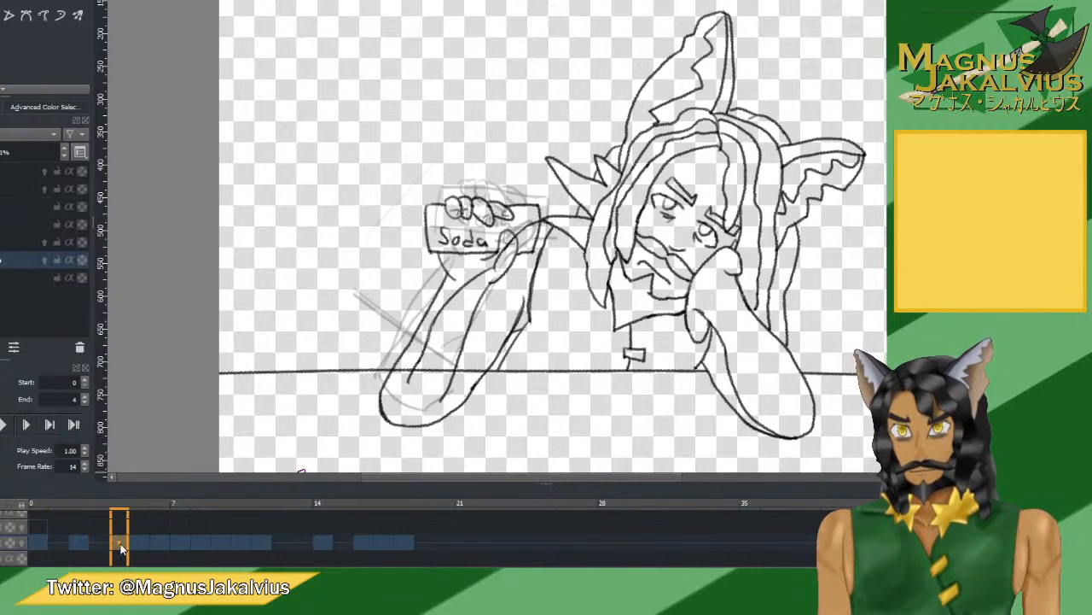
click(320, 483)
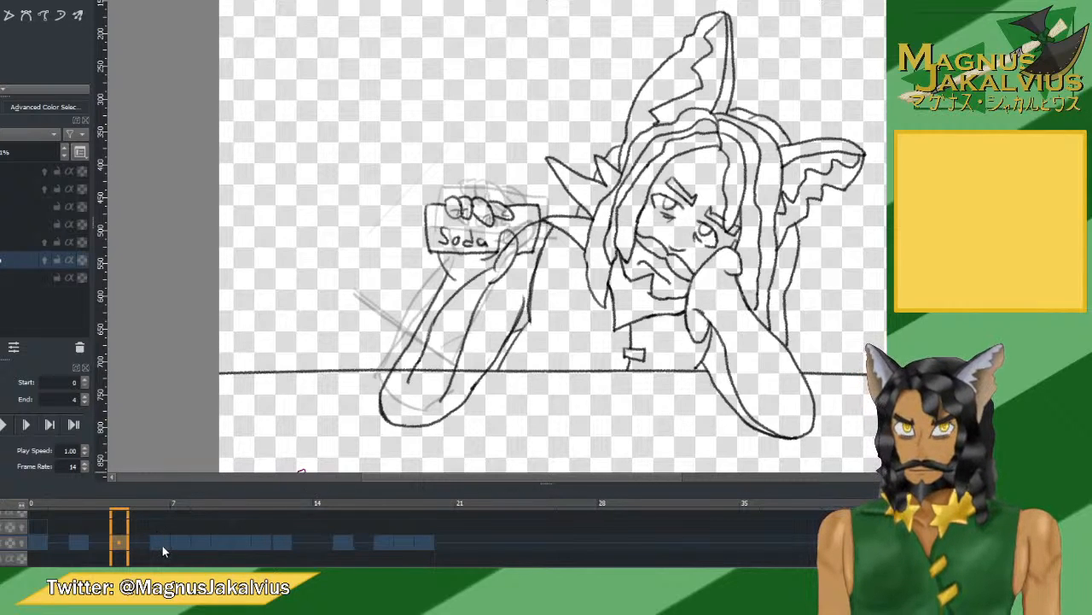
click(162, 544)
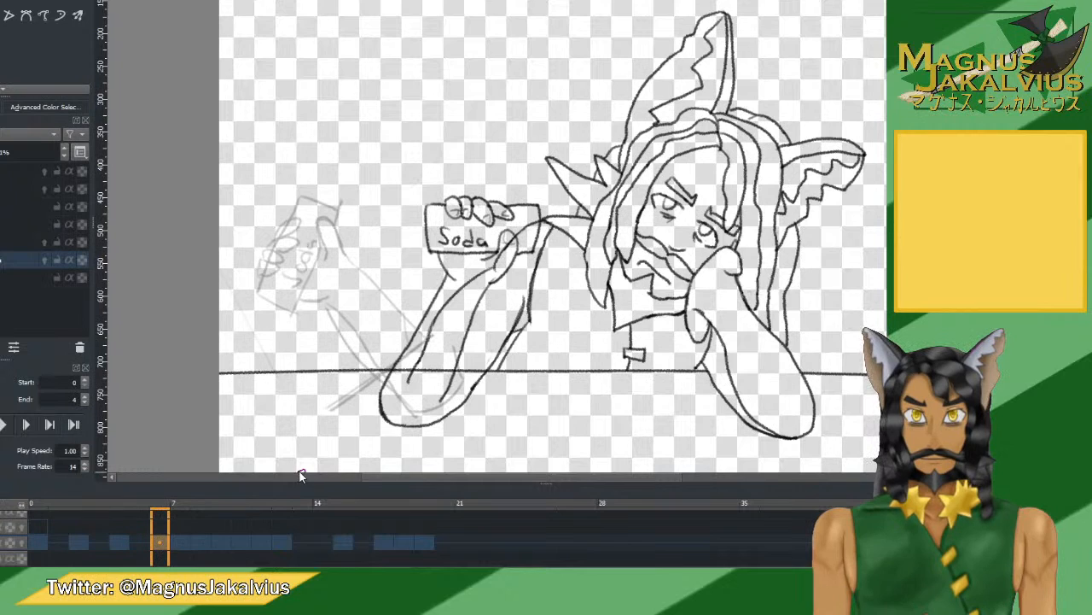
click(378, 482)
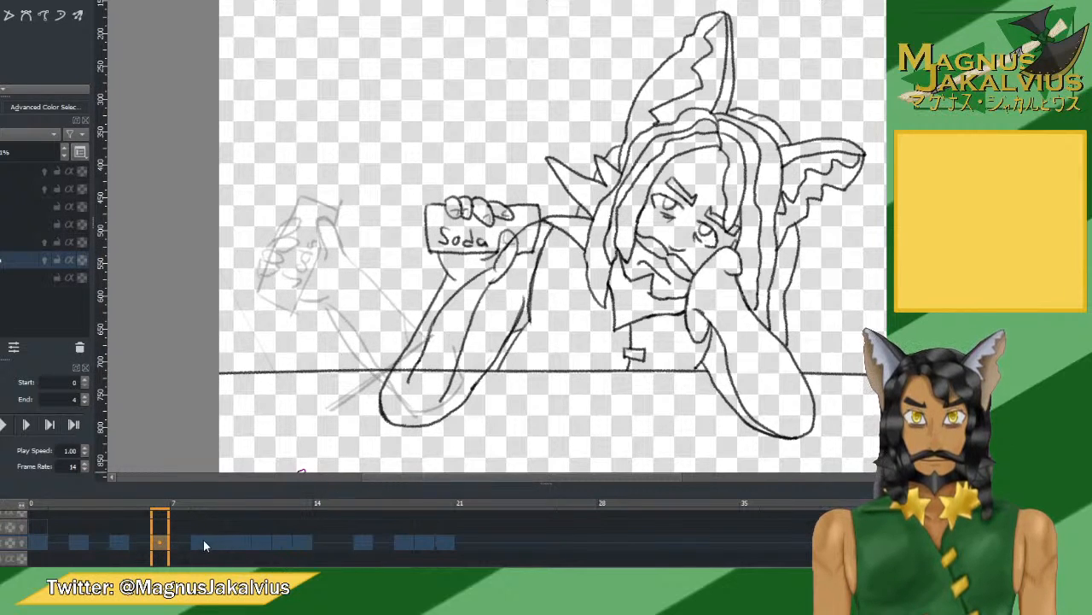
click(203, 543)
click(378, 480)
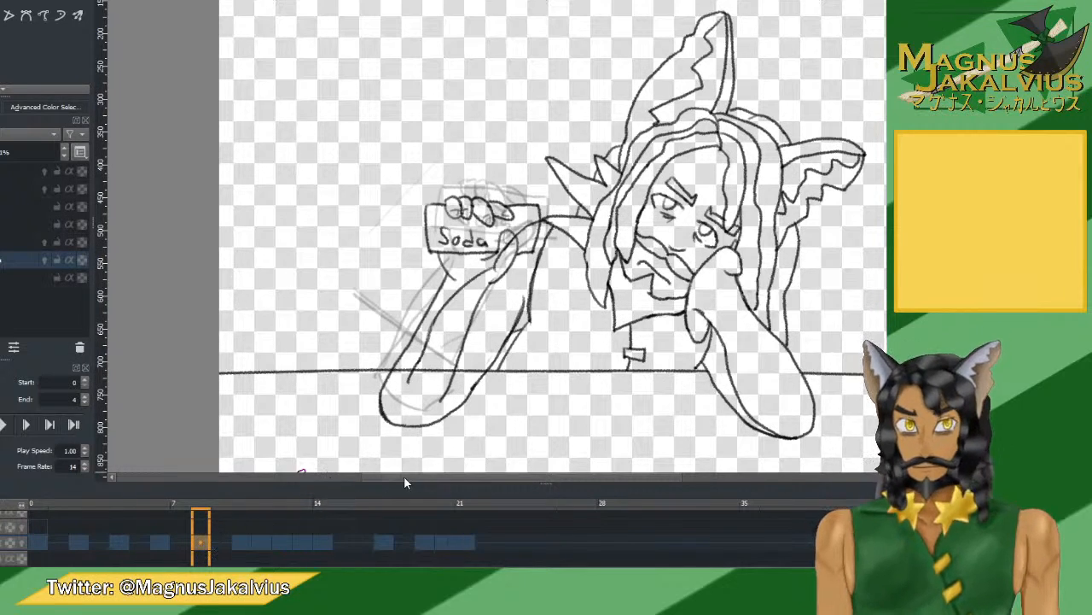
Insert a hold frame after the rough arm sketches at frames 10 and 12, checking the drawings that follow.
click(241, 543)
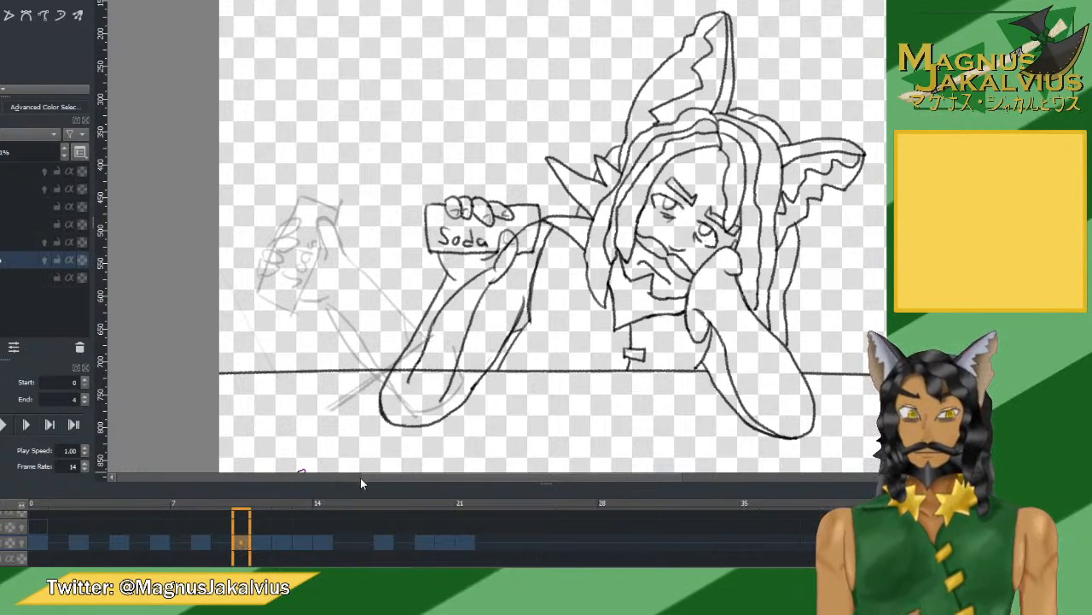
click(441, 474)
click(284, 543)
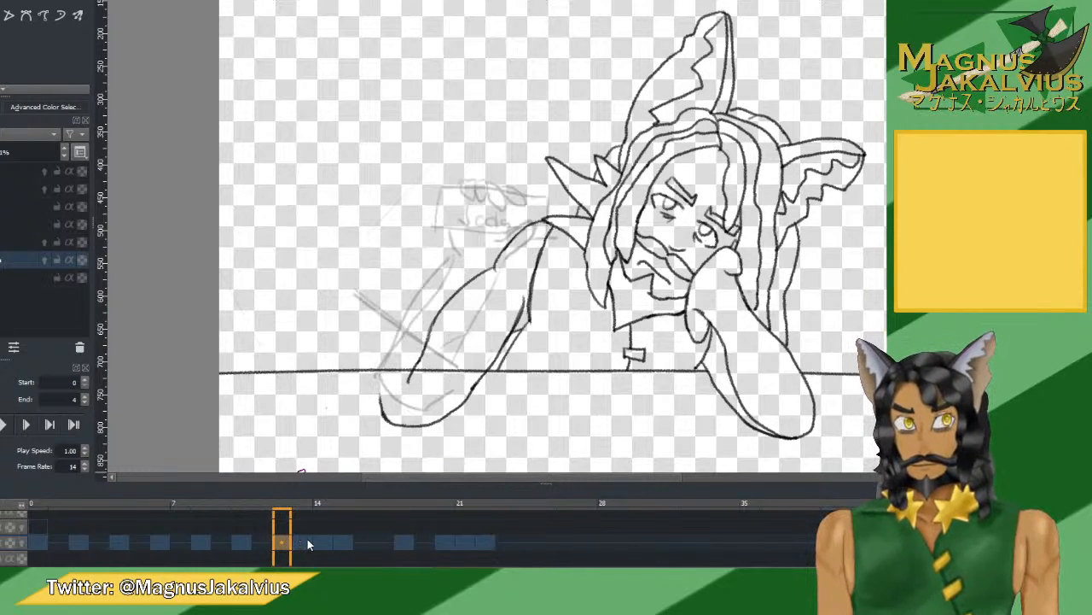
drag(307, 543, 338, 543)
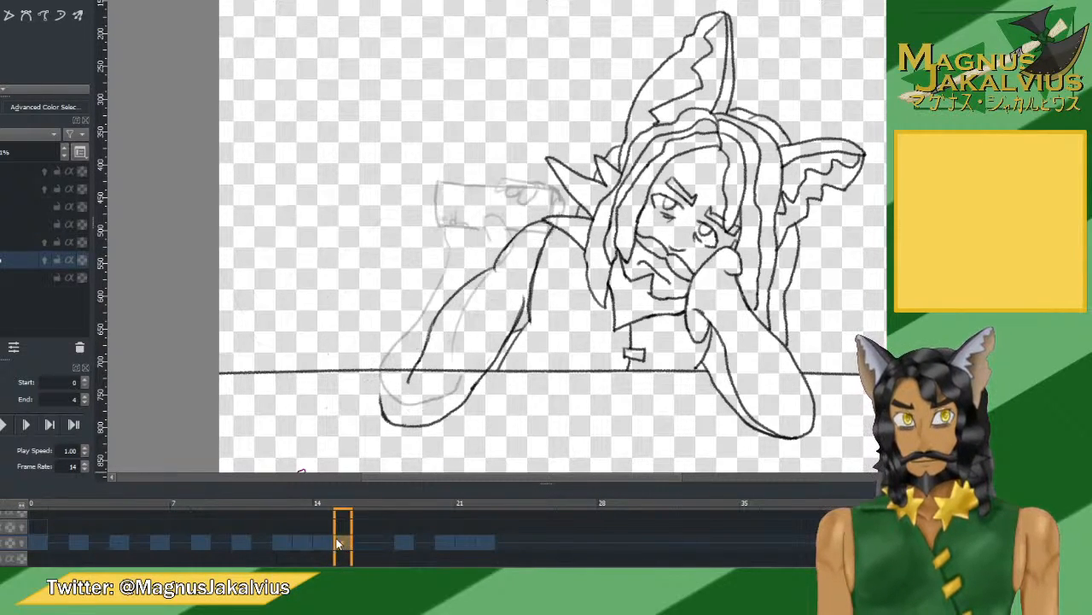
click(285, 544)
click(442, 474)
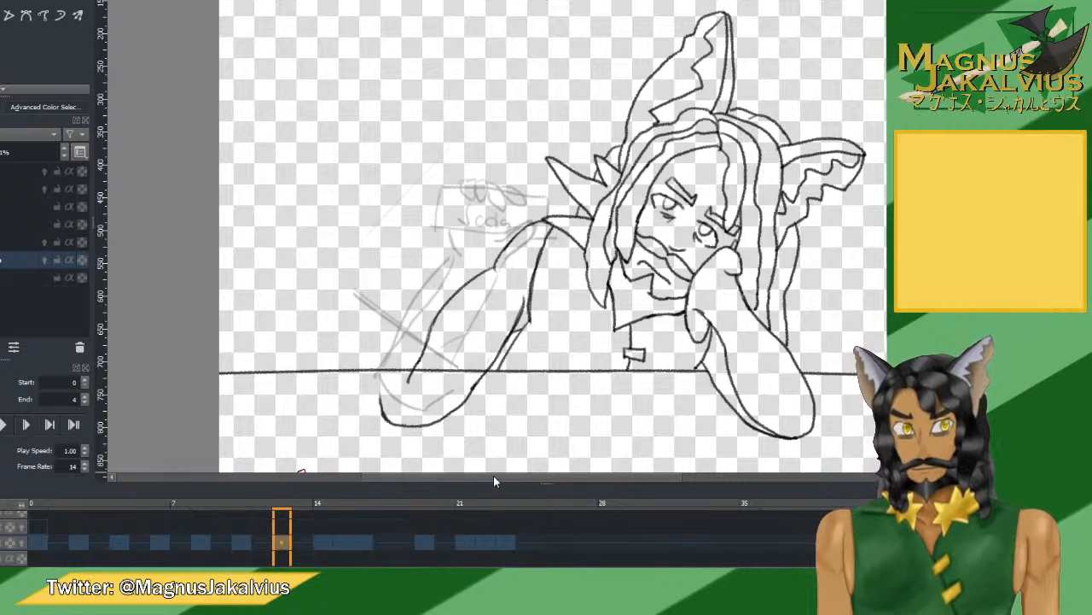
Insert a hold frame after the rough arm sketch at frame 14 and check the drawings at frames 16 and 17.
click(323, 540)
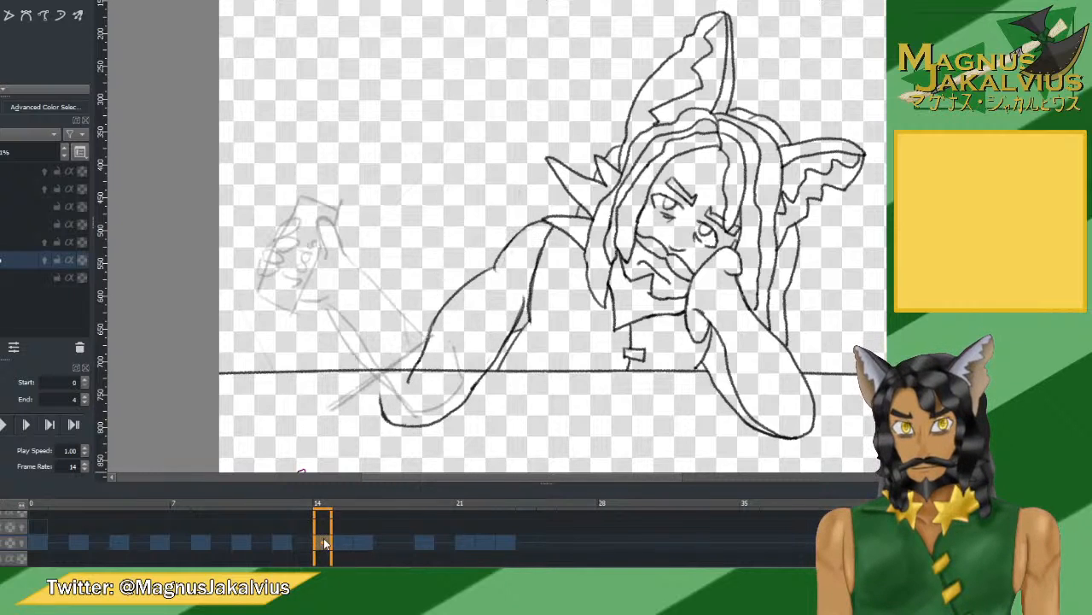
click(547, 475)
click(367, 541)
click(383, 540)
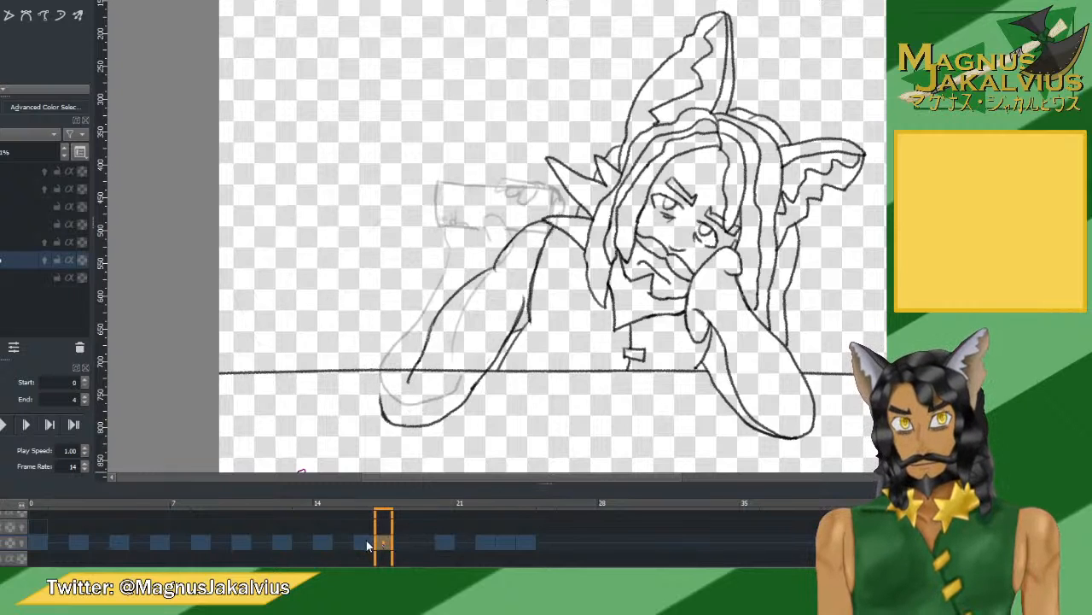
click(366, 539)
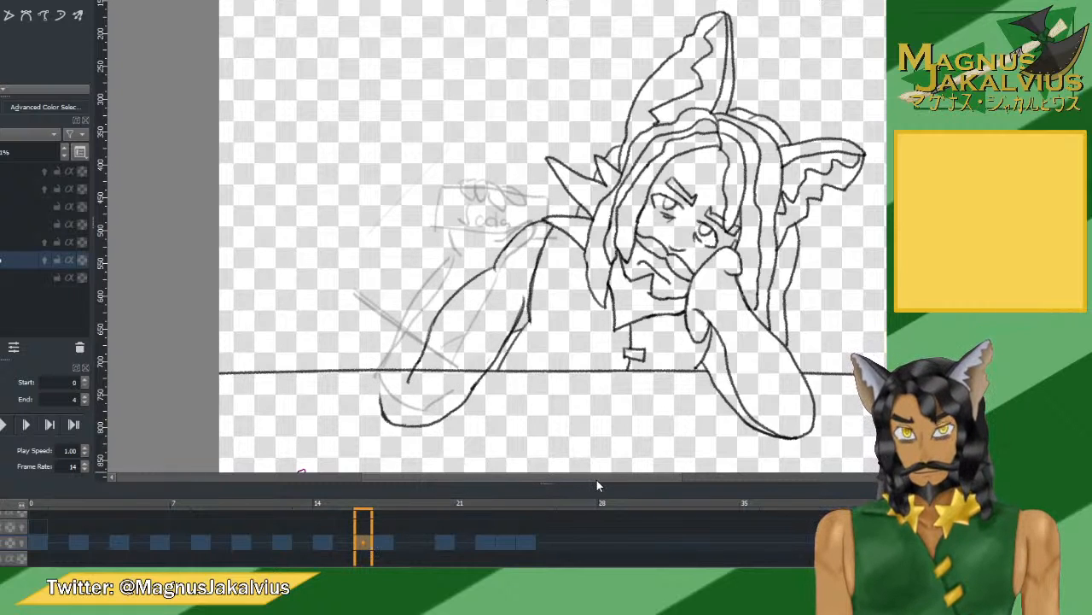
Review the arm drawings from frame 1 through frame 19, plus the drawing at frame 23, to check their spacing.
click(341, 548)
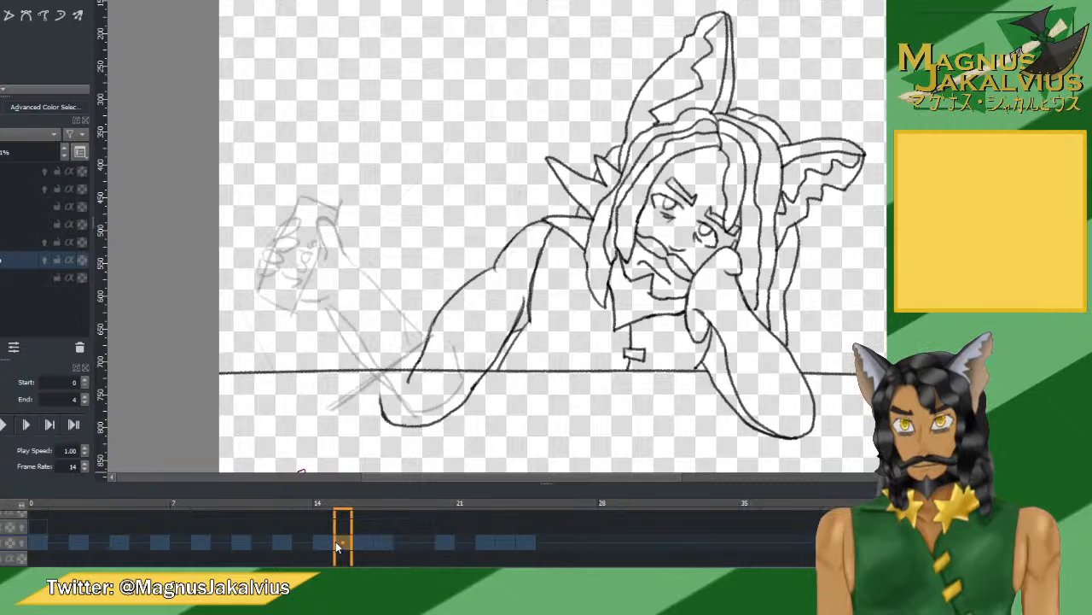
click(60, 543)
click(79, 543)
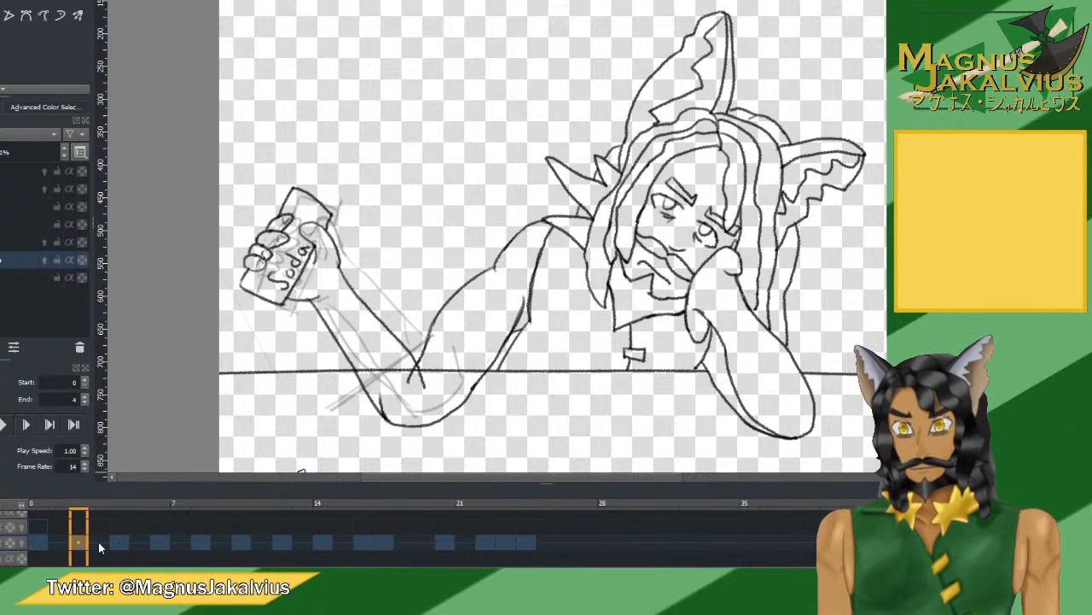
click(98, 542)
click(118, 541)
click(167, 542)
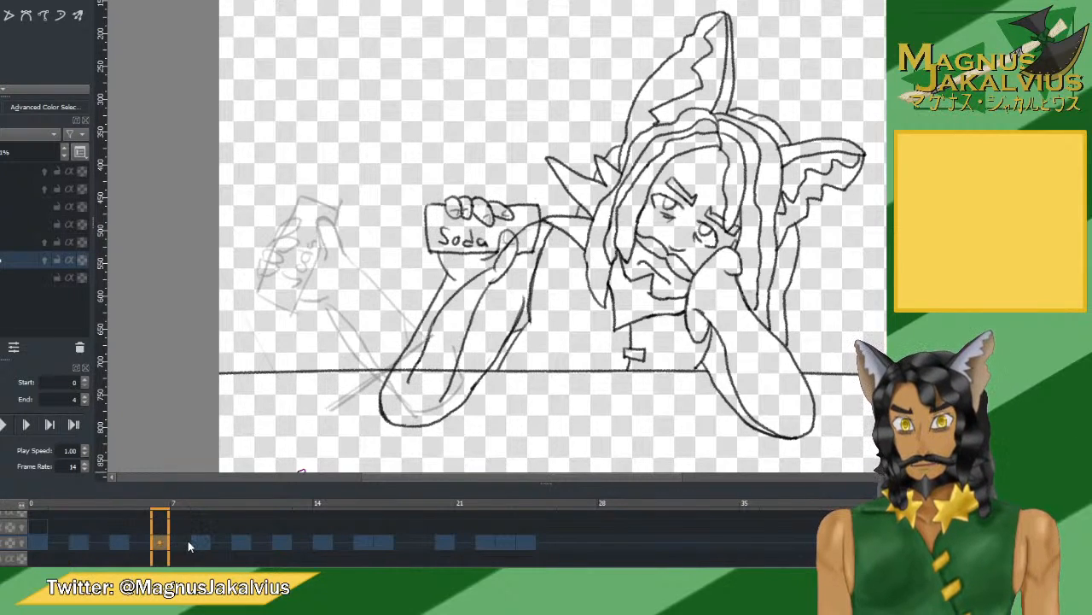
click(198, 541)
click(219, 540)
click(244, 541)
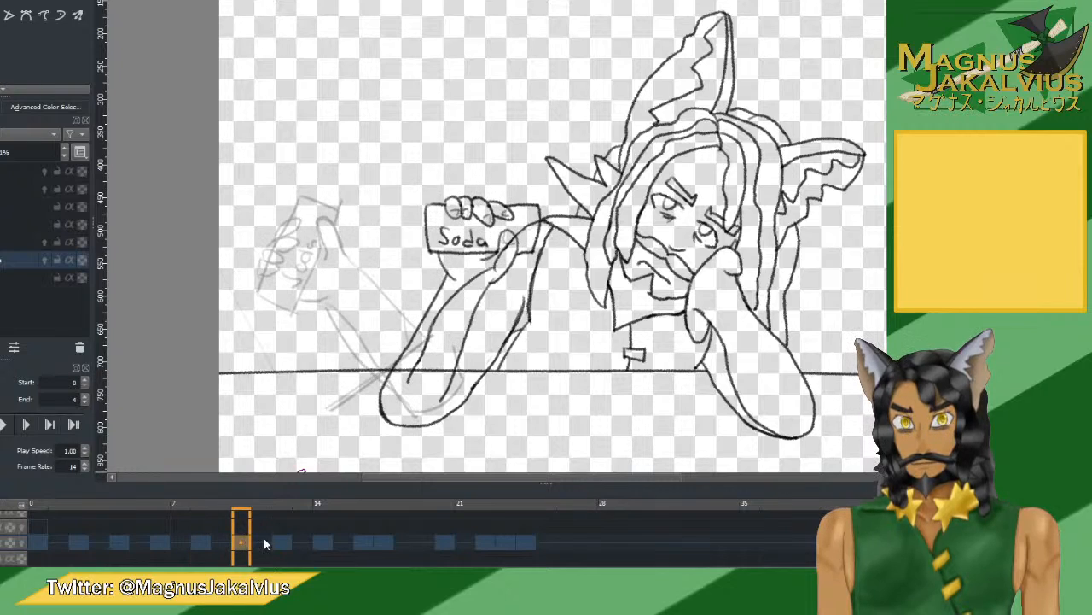
click(275, 539)
click(300, 541)
click(317, 545)
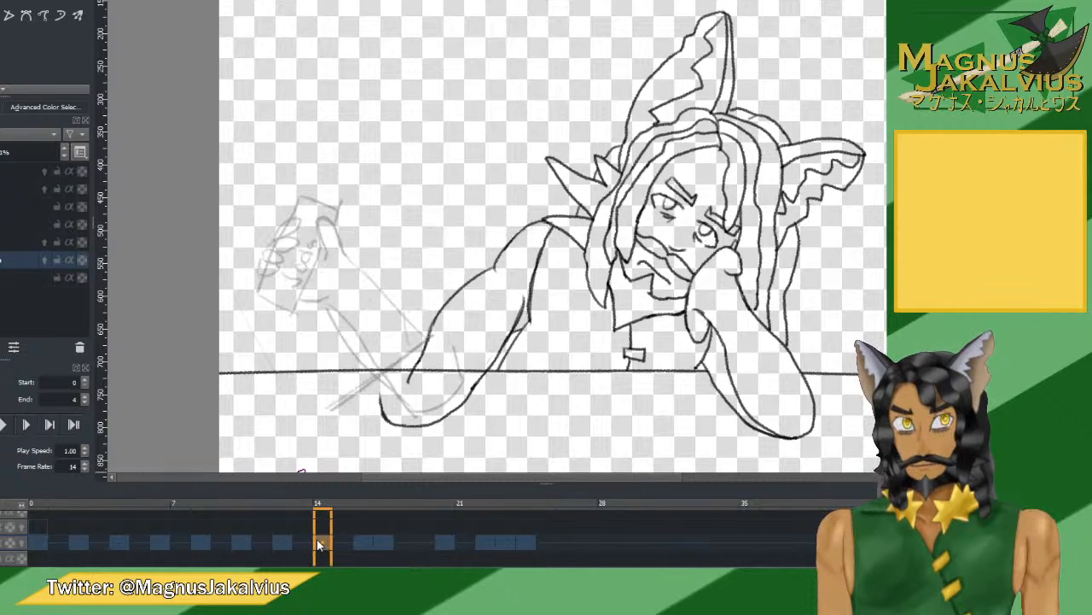
click(363, 539)
click(390, 542)
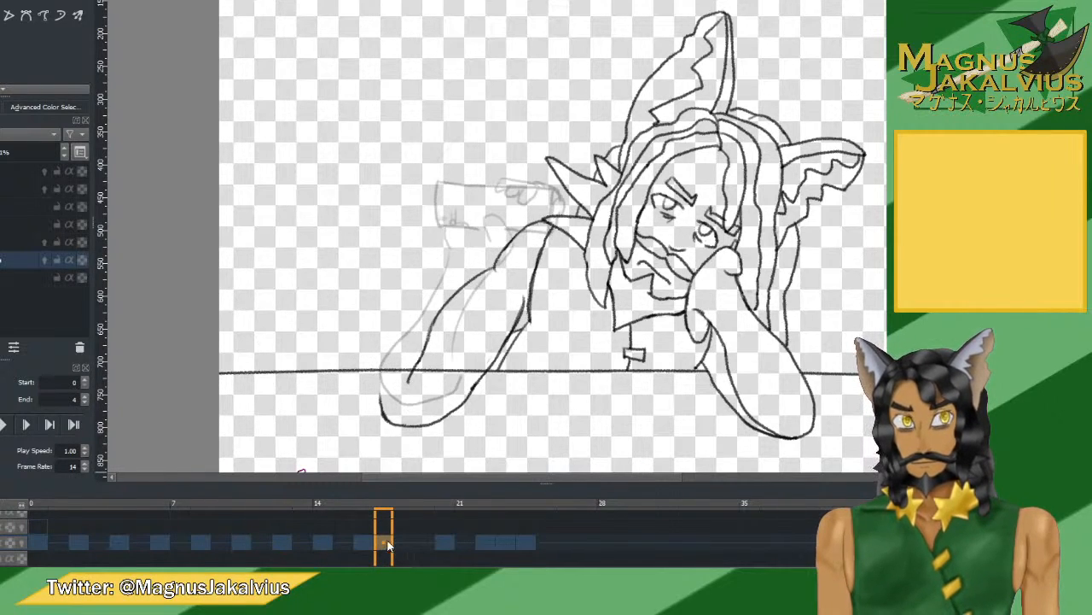
click(404, 540)
click(422, 541)
click(499, 539)
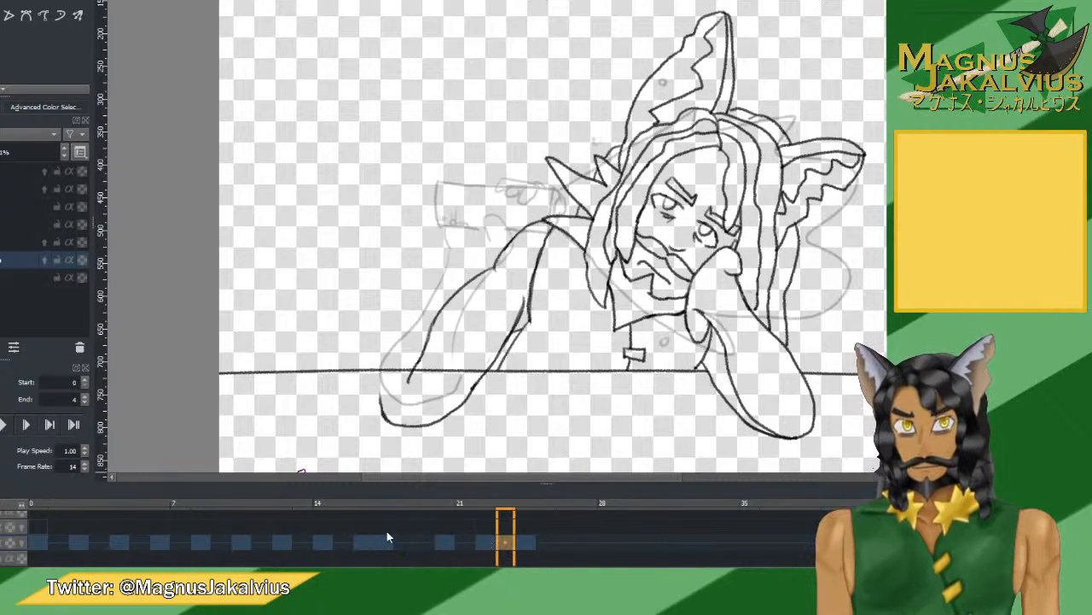
Compare the clean arm poses at frames 0, 2 and 4 with the rough arm sketch at frame 16.
click(41, 541)
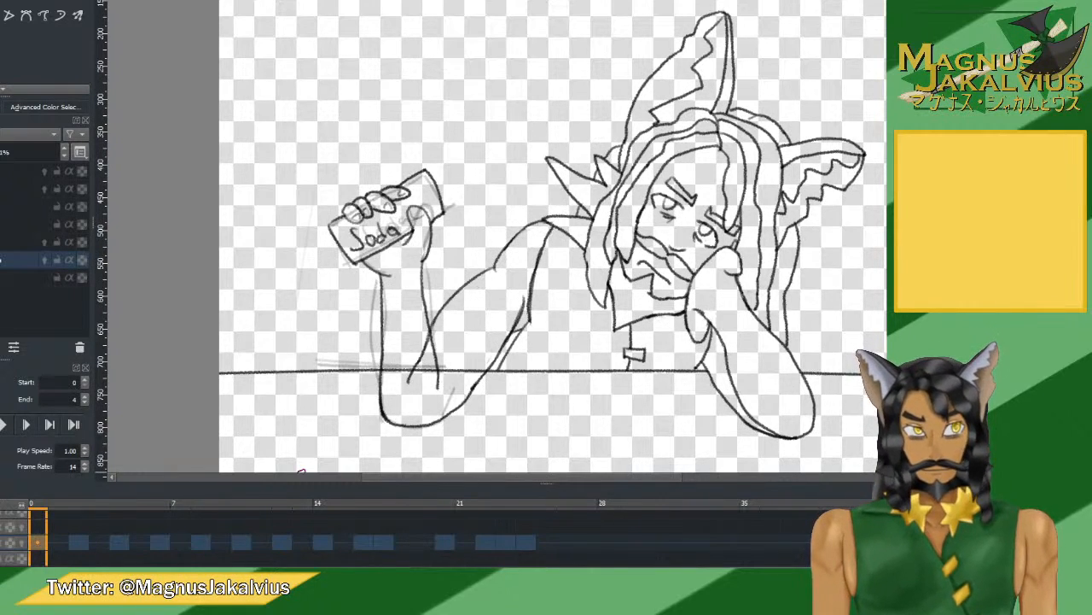
key(Right)
key(Right)
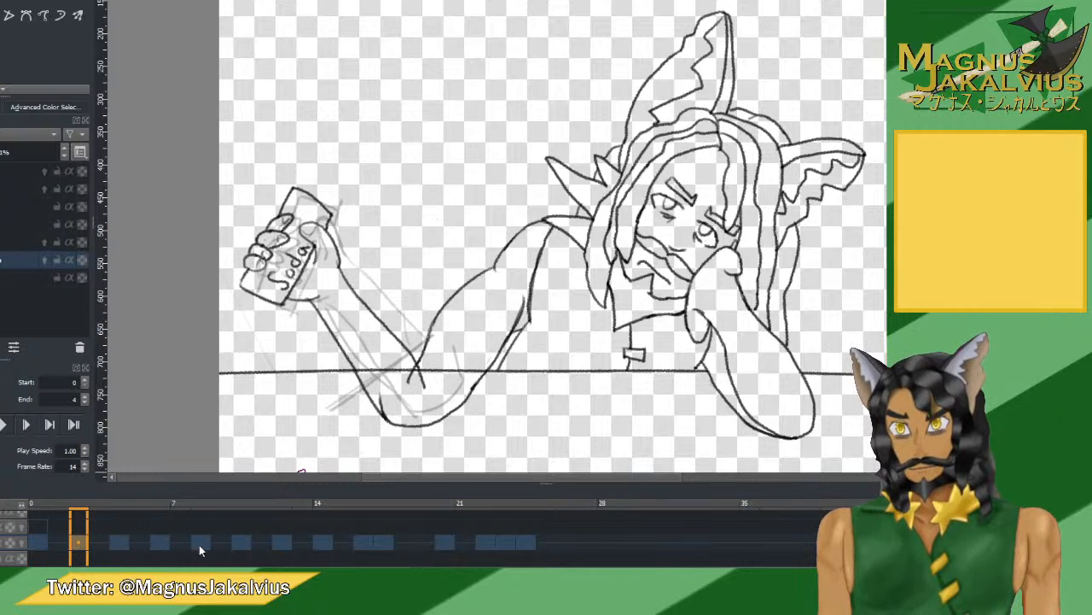
click(362, 540)
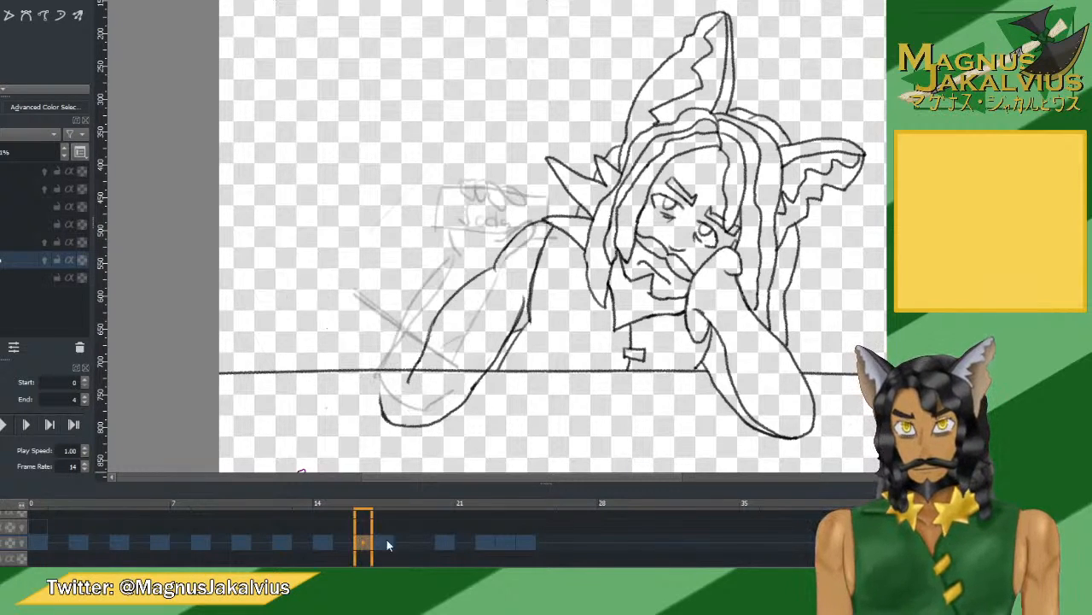
scroll(363, 540, down, 1)
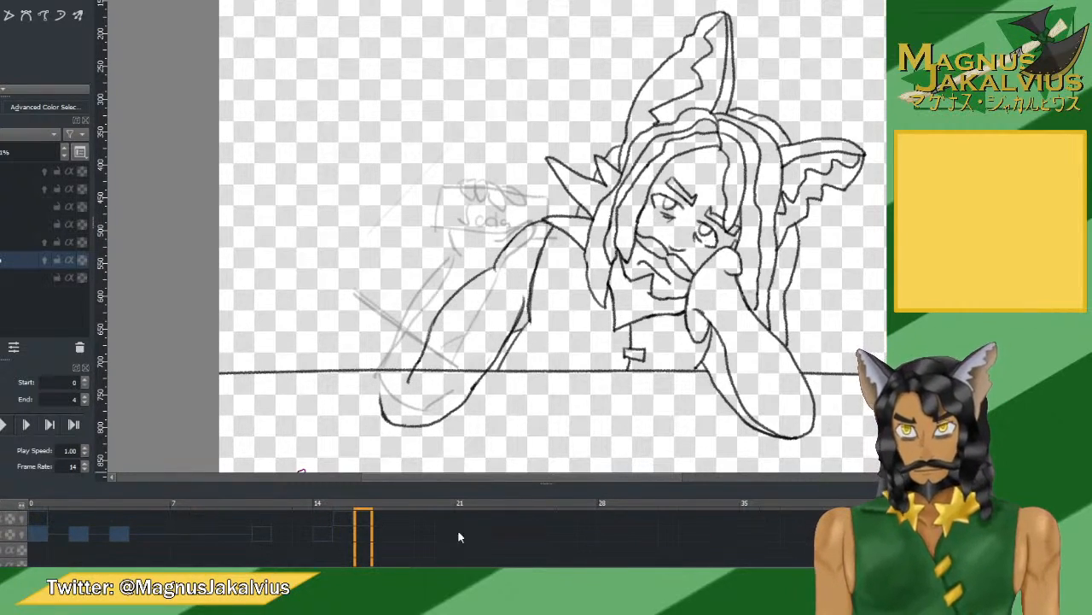
click(363, 533)
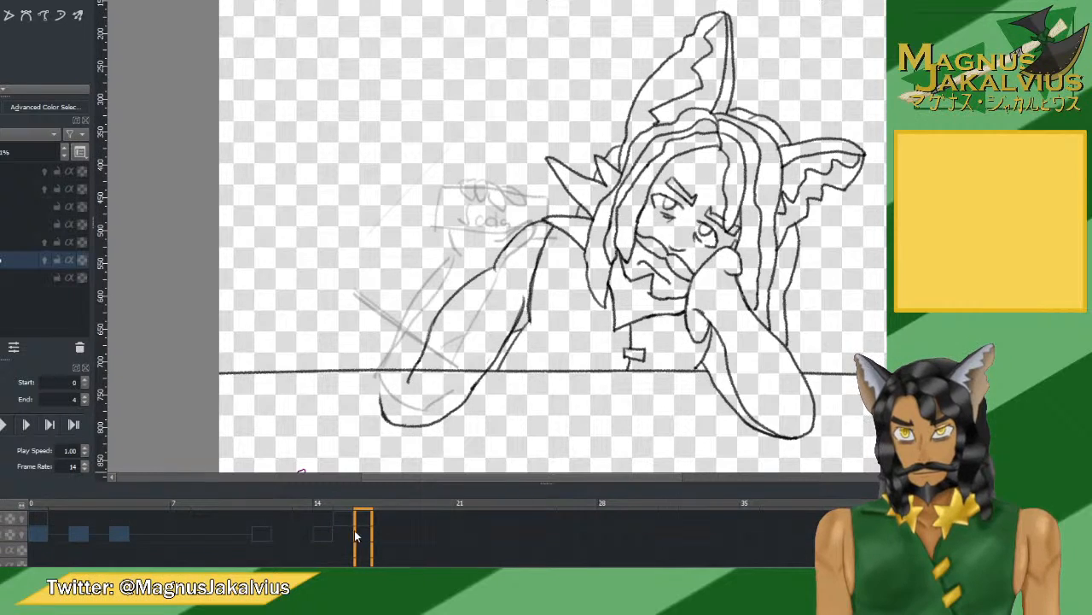
click(116, 530)
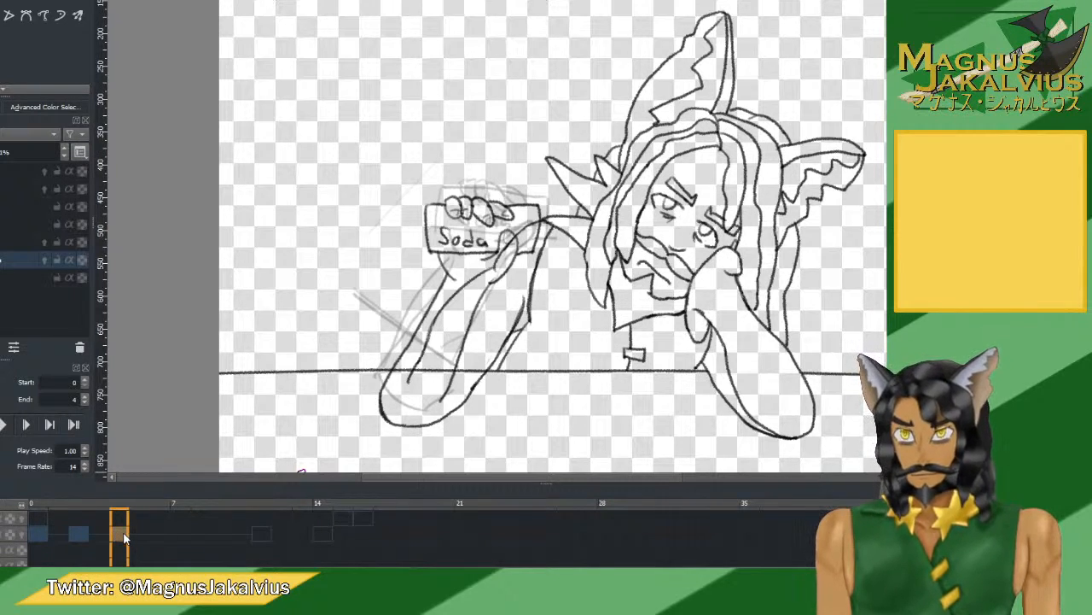
click(39, 531)
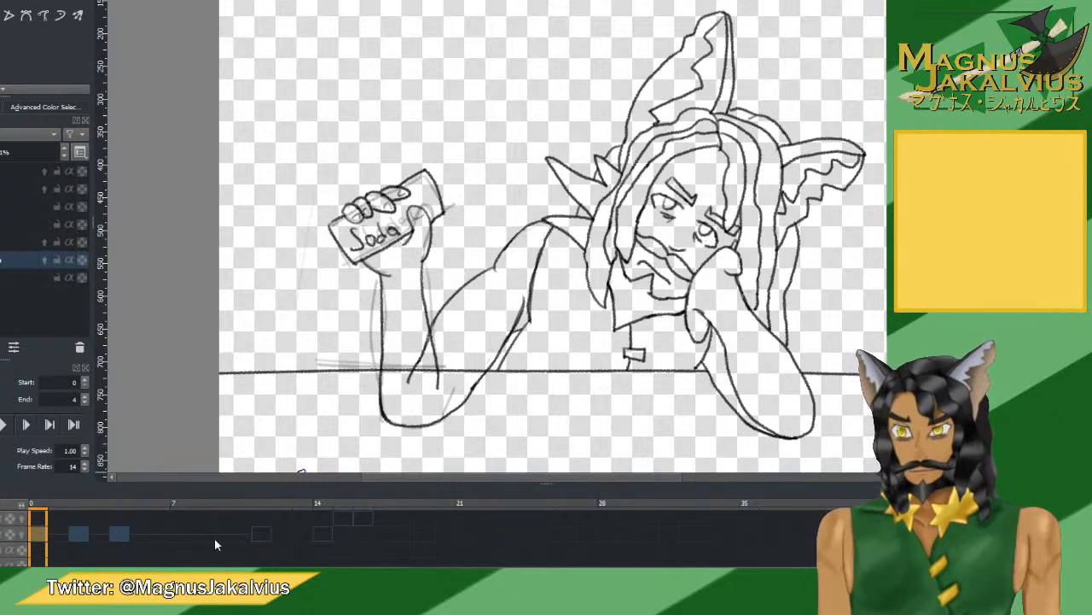
scroll(403, 548, down, 2)
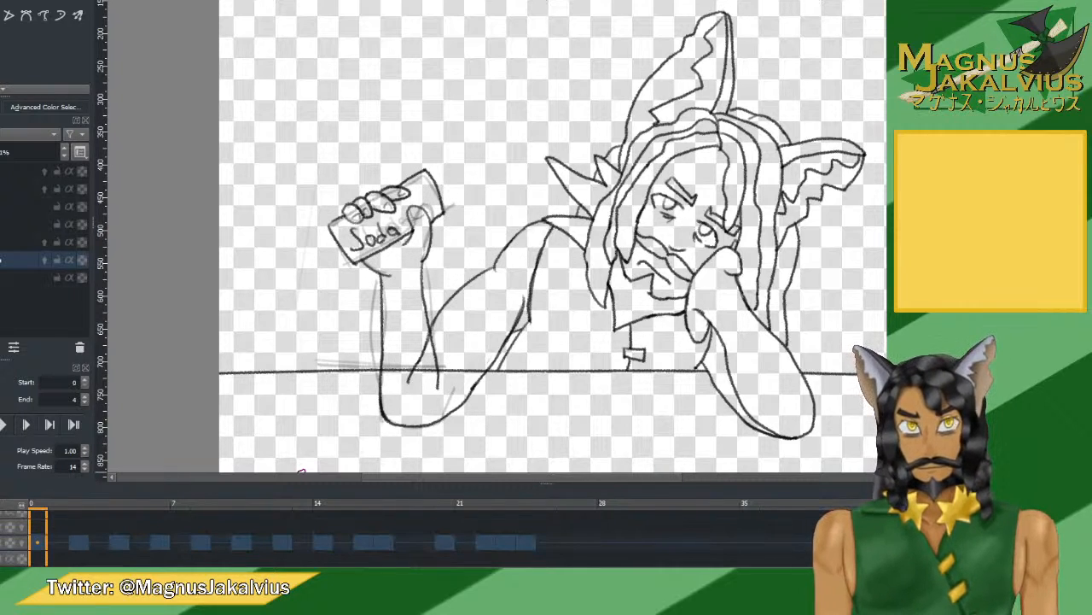
click(381, 538)
click(362, 544)
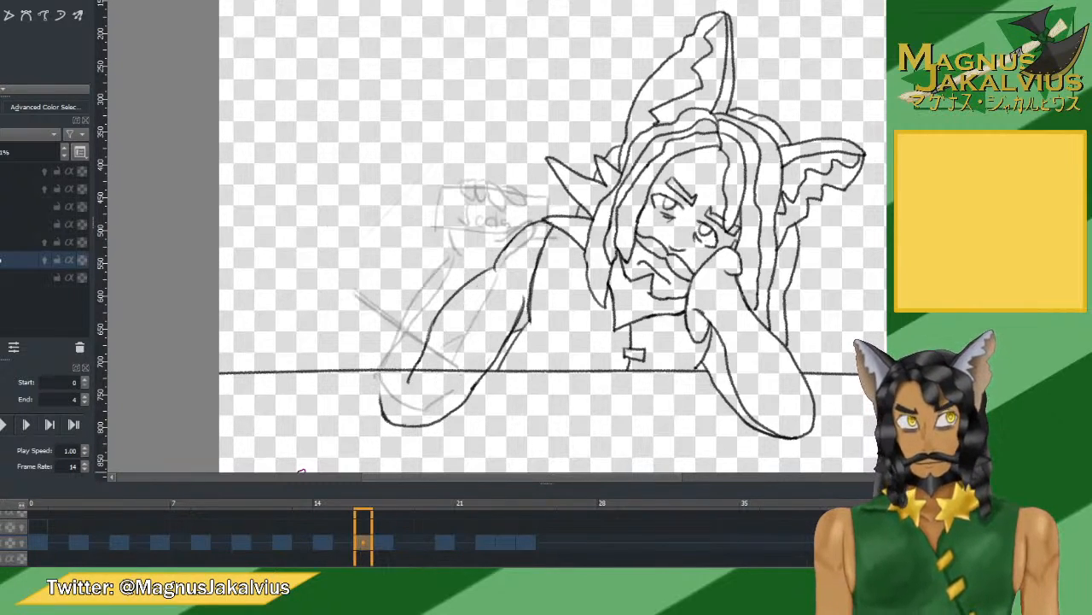
scroll(362, 544, up, 1)
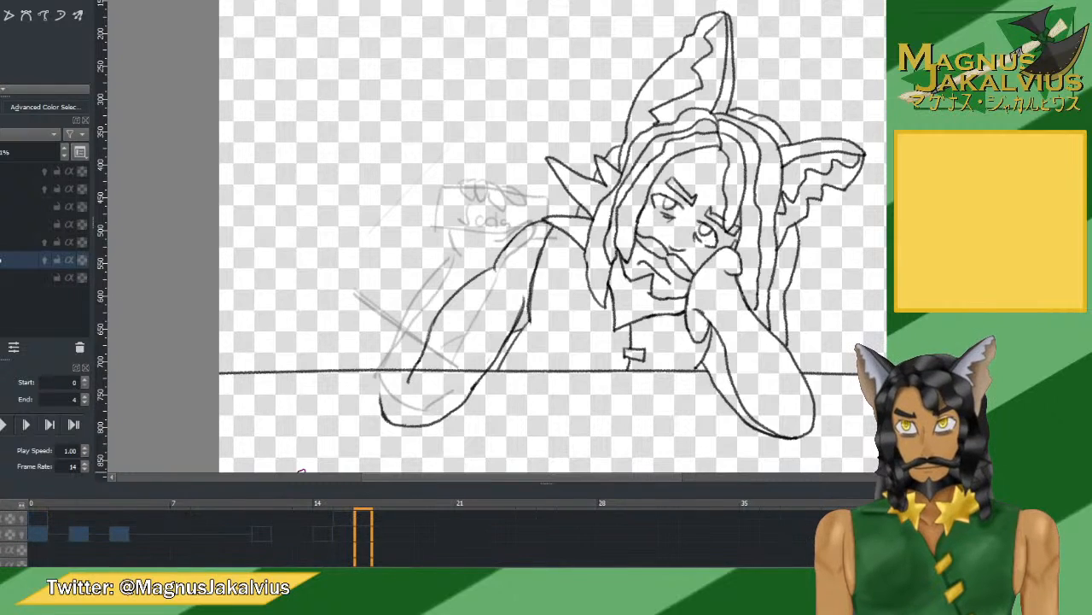
Make the clean arm layer active and check its poses from frame 1 to frame 5.
click(360, 532)
drag(360, 532, 359, 533)
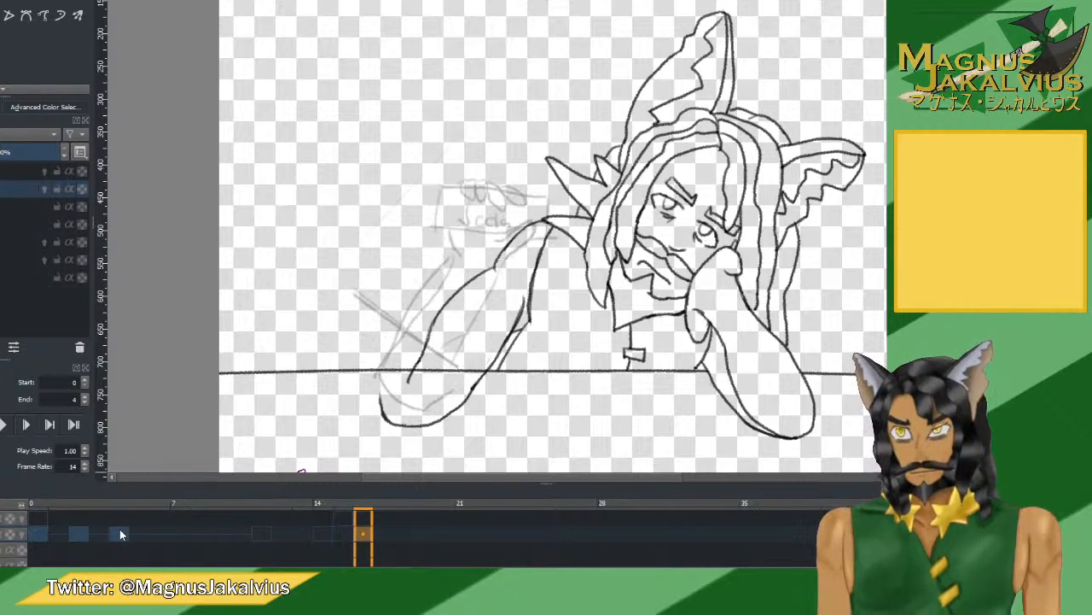
drag(120, 533, 57, 530)
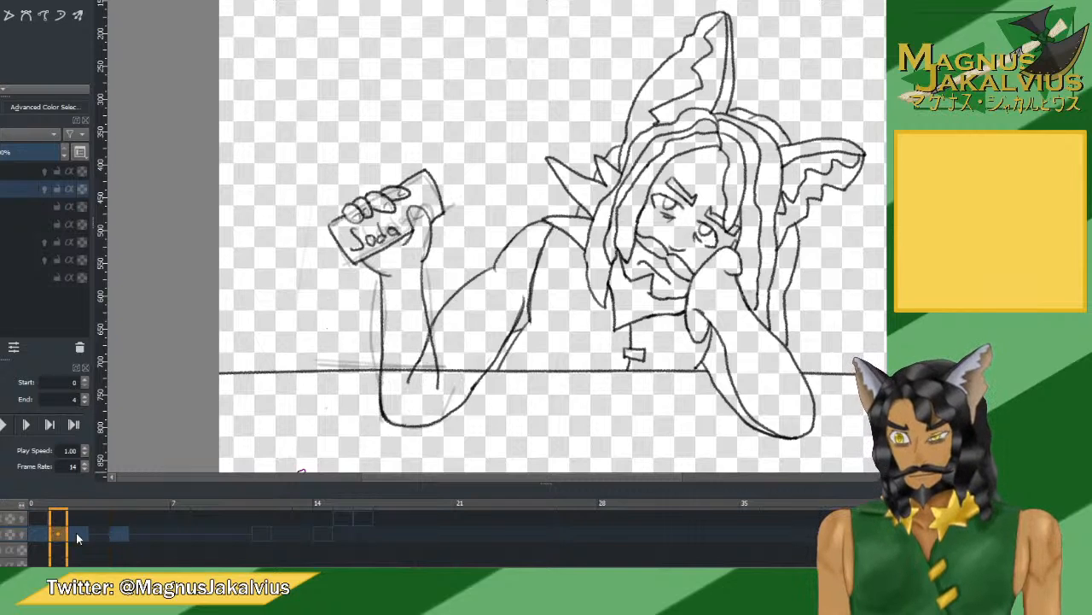
click(76, 533)
mouse_move(101, 532)
mouse_down()
mouse_move(139, 532)
mouse_move(54, 534)
mouse_move(81, 532)
mouse_up()
click(116, 532)
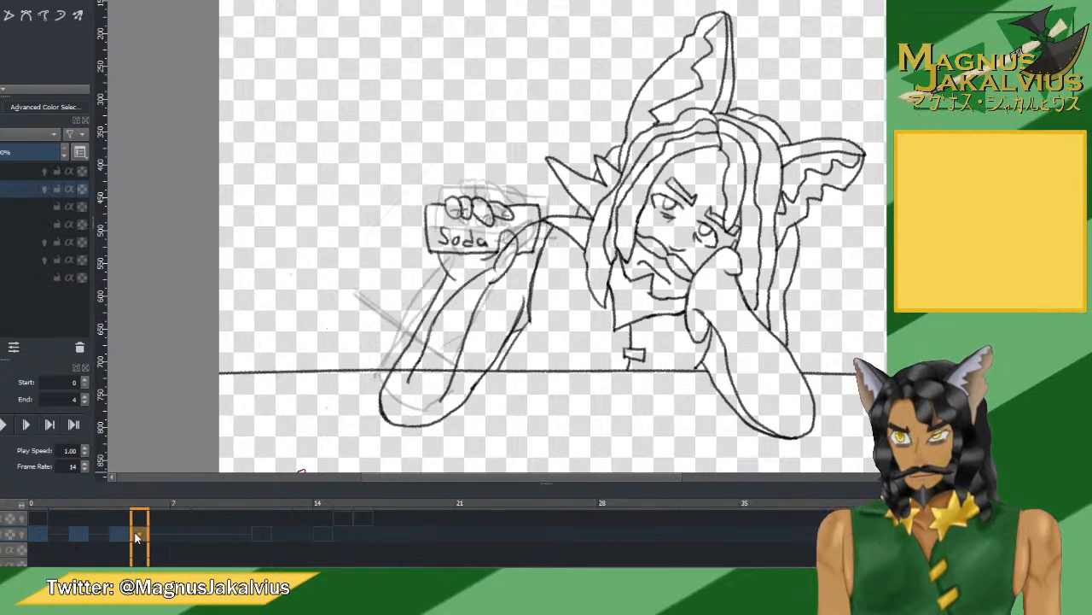
Examine the clean arm poses against the rough sketches across frames 1 to 6.
click(56, 534)
click(78, 532)
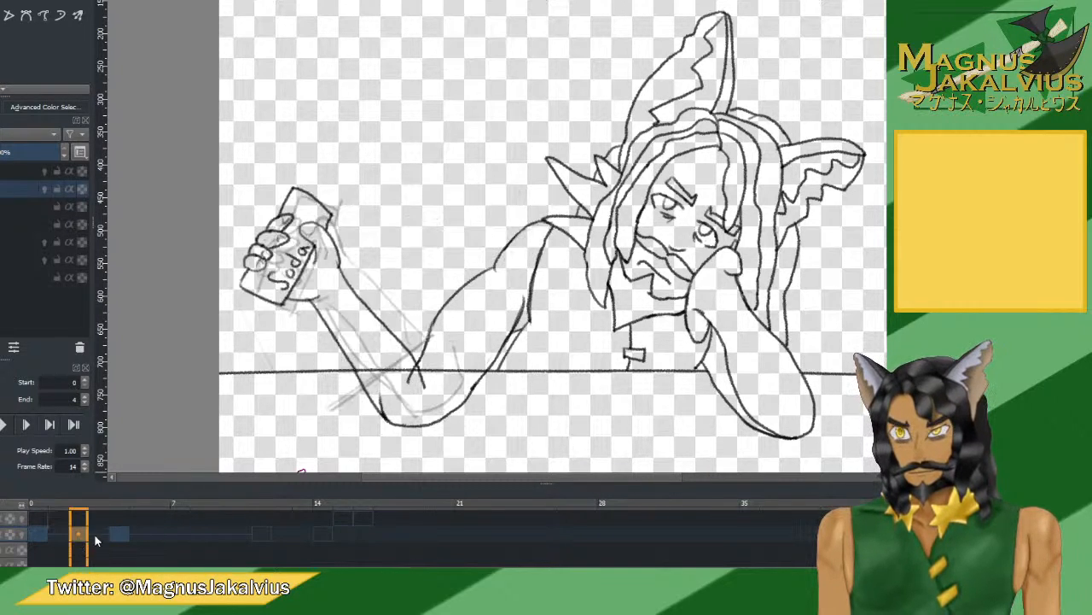
click(119, 534)
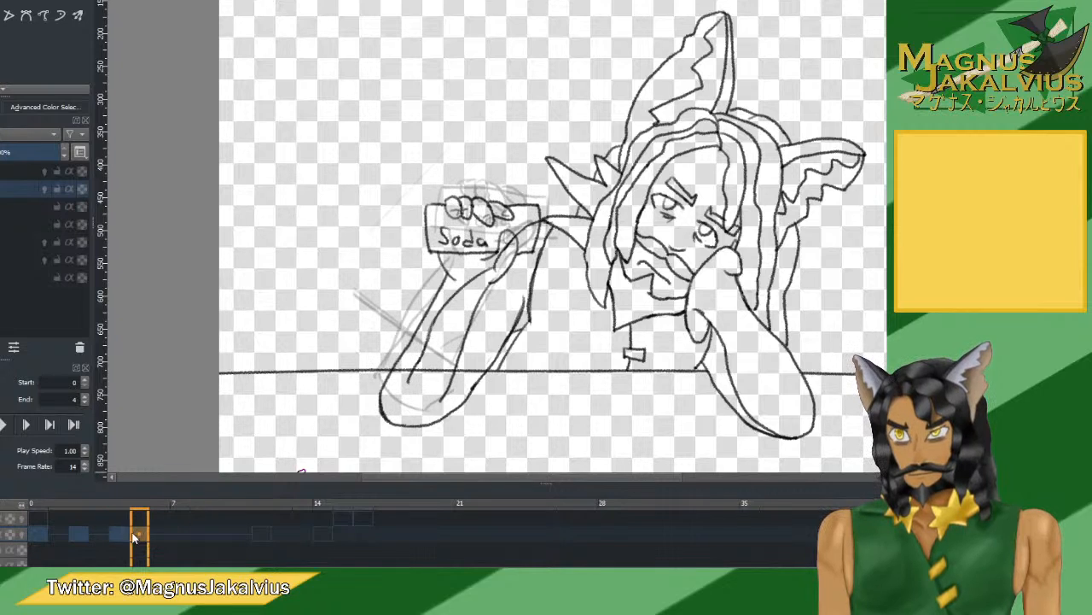
click(159, 534)
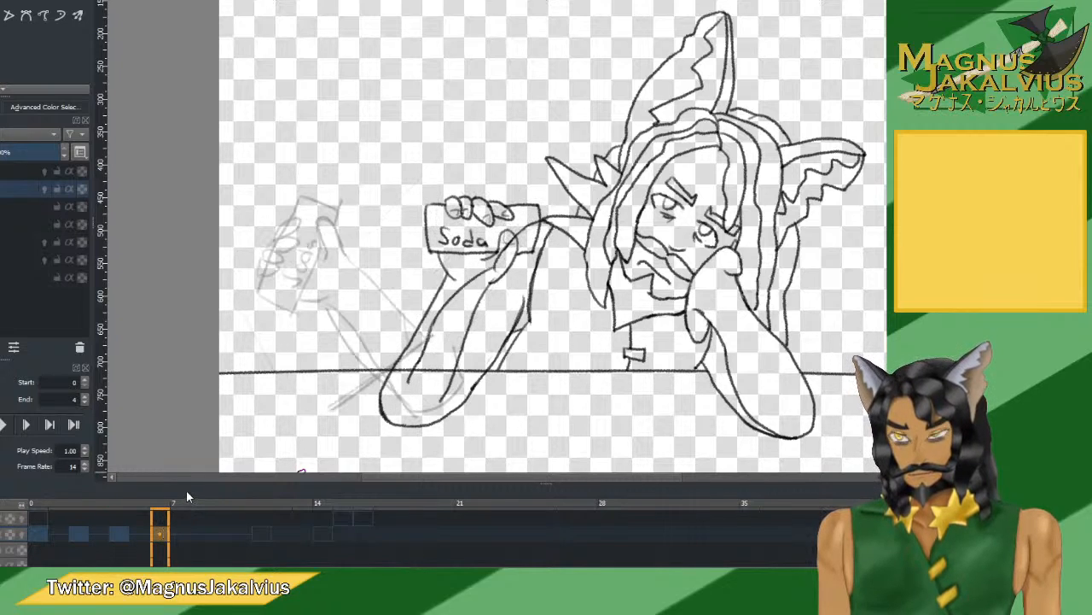
click(141, 535)
click(157, 536)
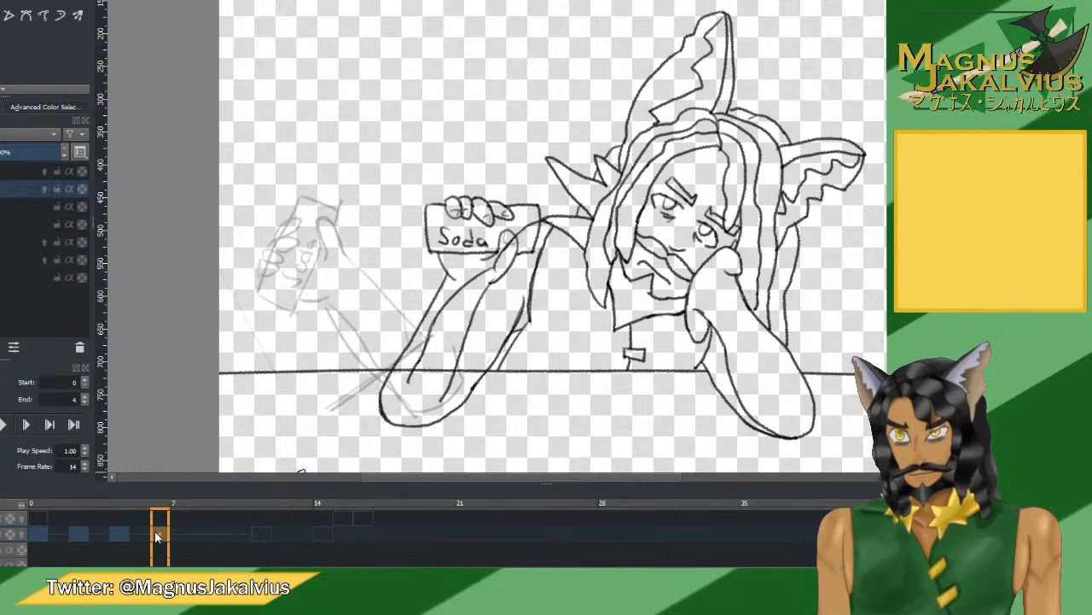
mouse_move(179, 536)
mouse_down()
mouse_move(236, 529)
mouse_move(136, 529)
mouse_up()
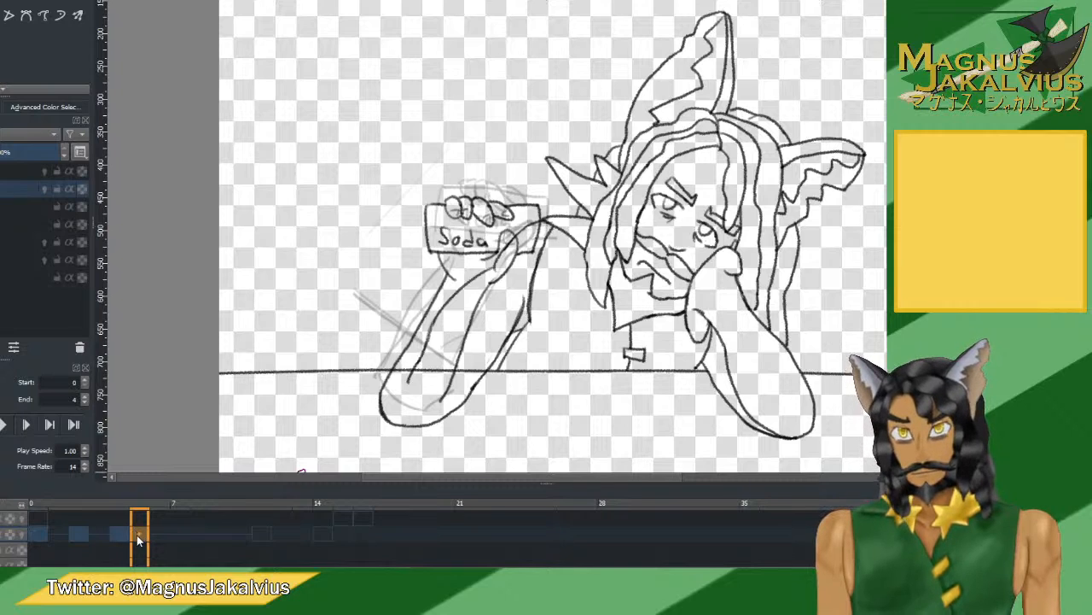
key(period)
drag(54, 533, 139, 531)
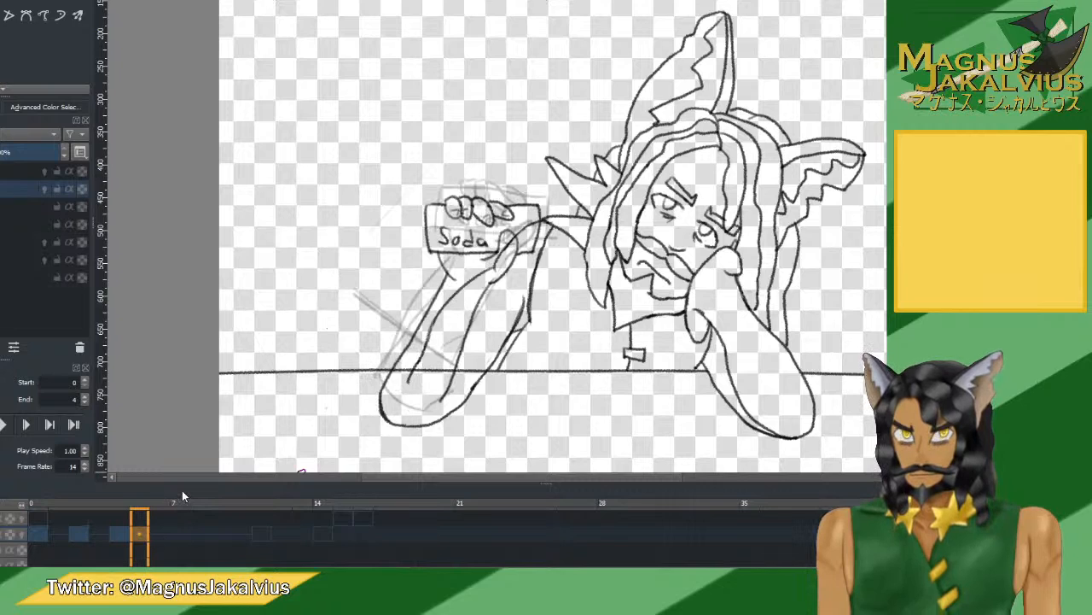
Copy the clean arm pose at frame 2 to frames 5, 7 and 9.
click(122, 538)
click(80, 532)
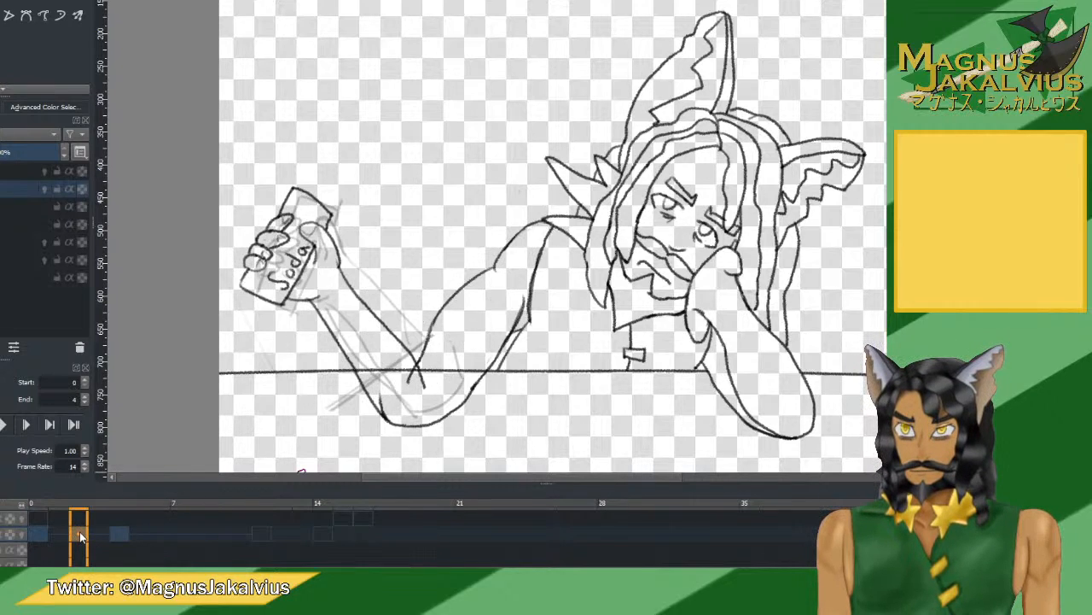
click(139, 532)
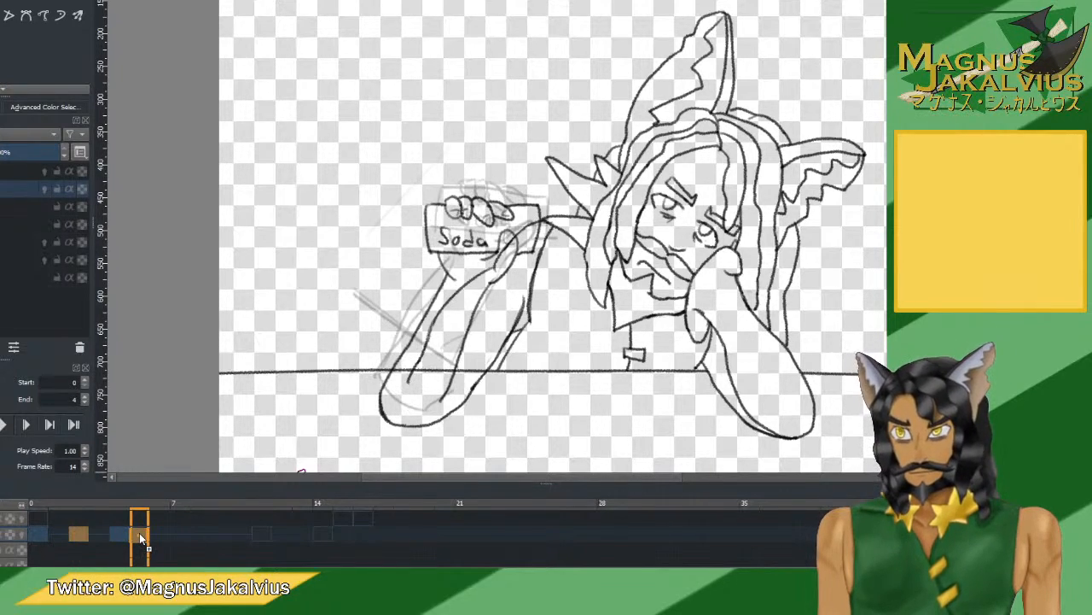
click(163, 531)
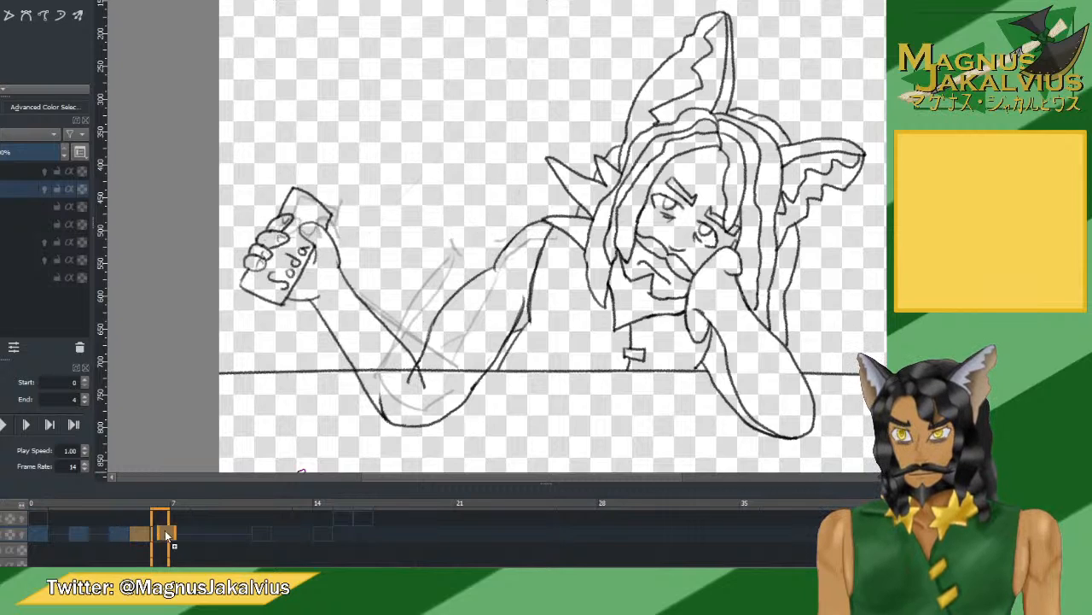
click(181, 530)
click(217, 530)
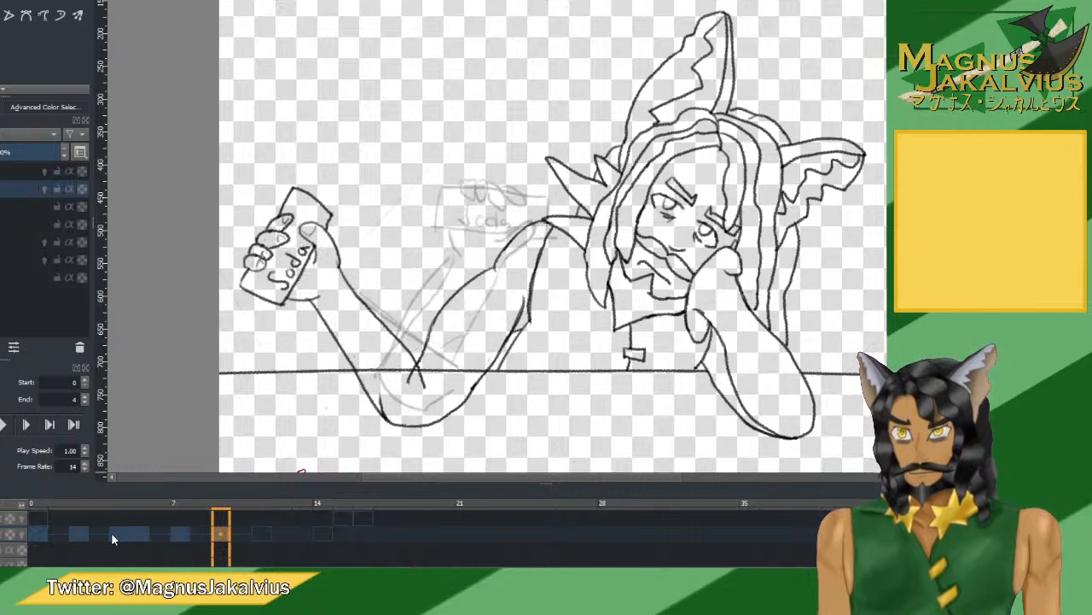
Copy the clean arm pose at frame 4 to frames 6, 8 and 10.
click(116, 533)
click(160, 533)
click(198, 529)
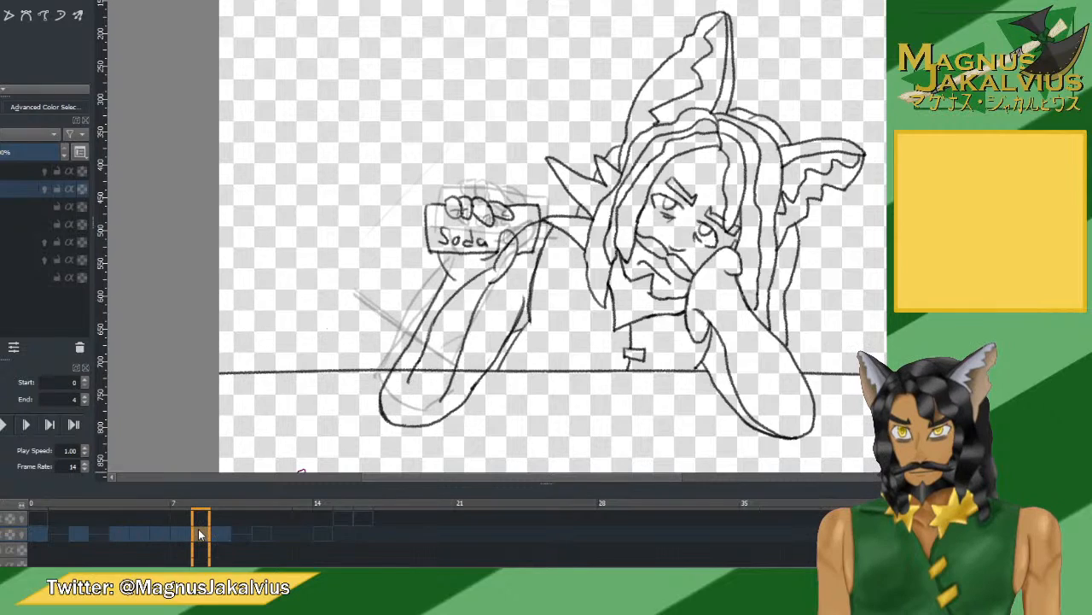
click(237, 532)
click(256, 529)
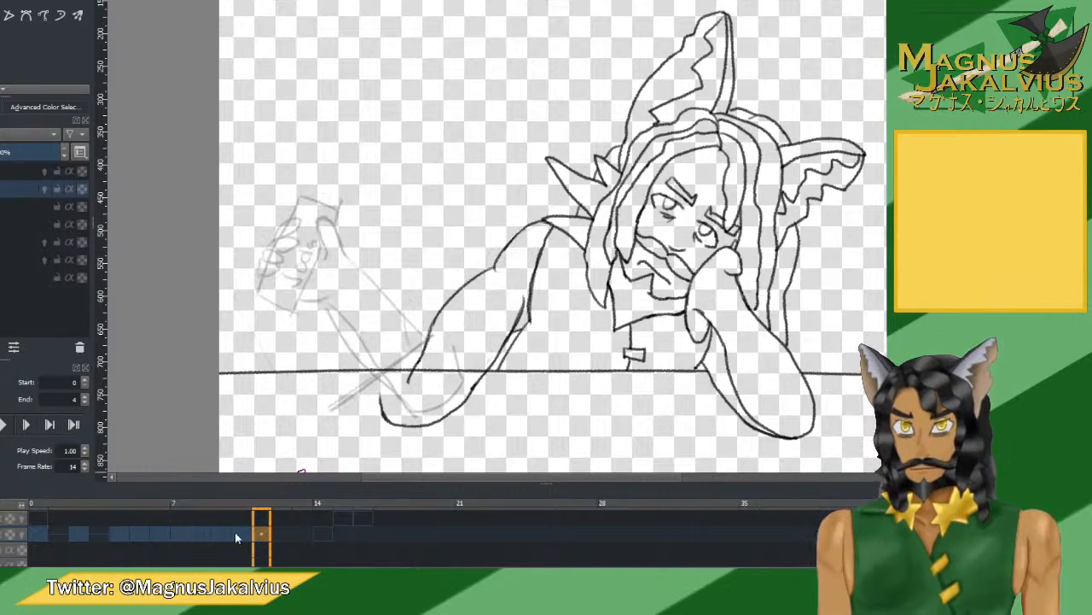
Space the clean arm poses from frame 4 onward on every second frame, ending at frame 16.
click(116, 534)
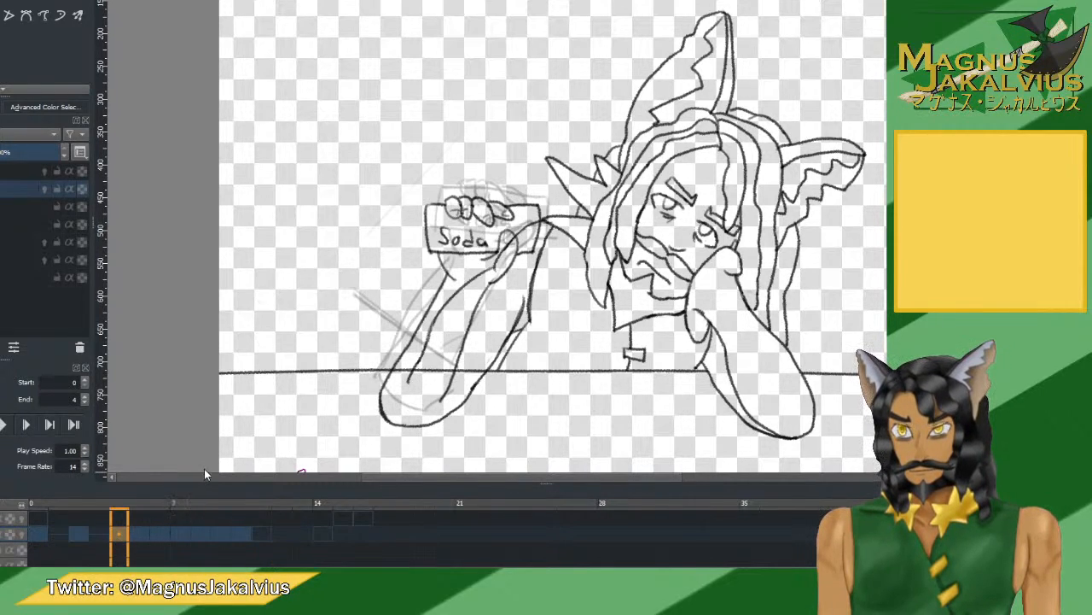
click(161, 531)
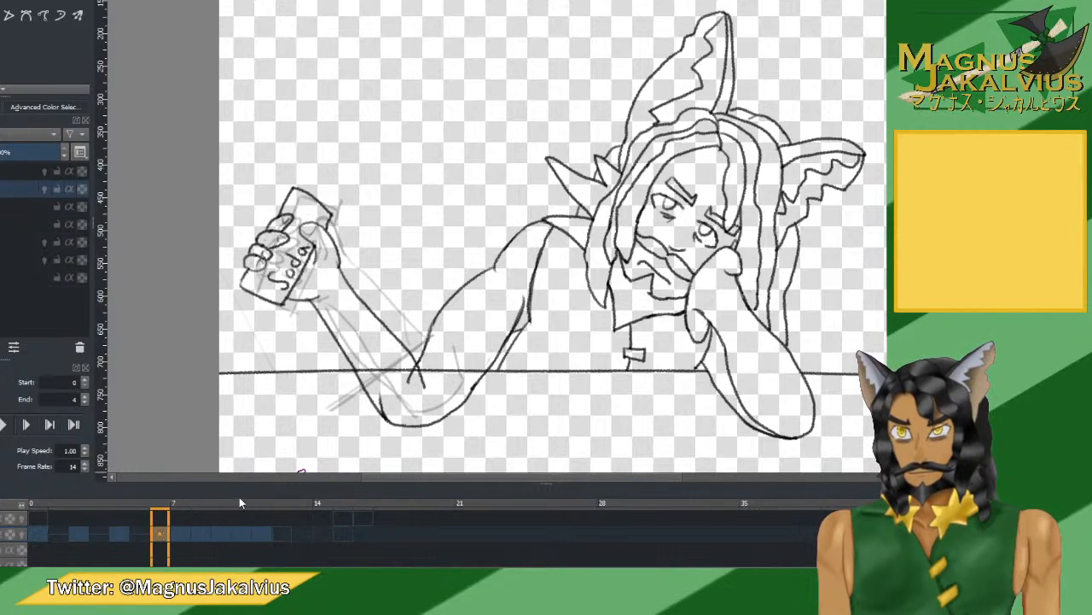
click(202, 531)
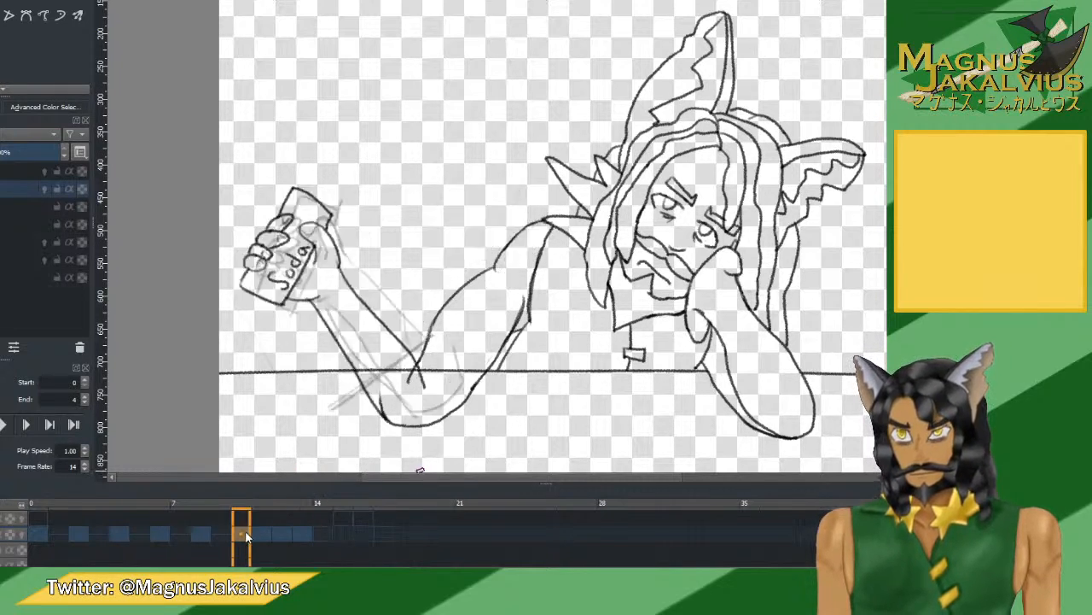
key(period)
click(278, 531)
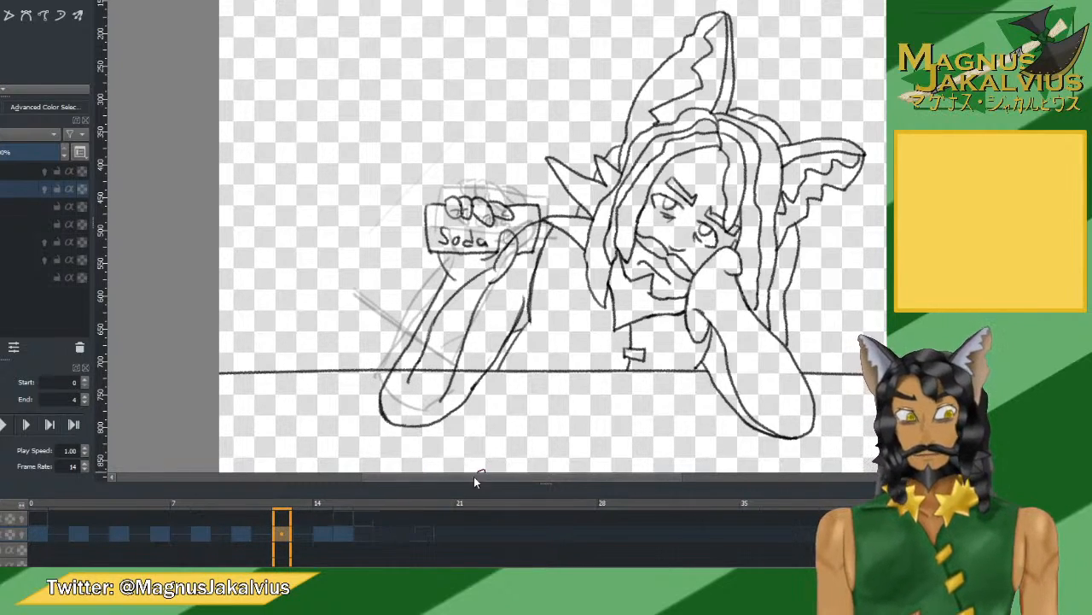
click(327, 532)
click(343, 532)
click(324, 530)
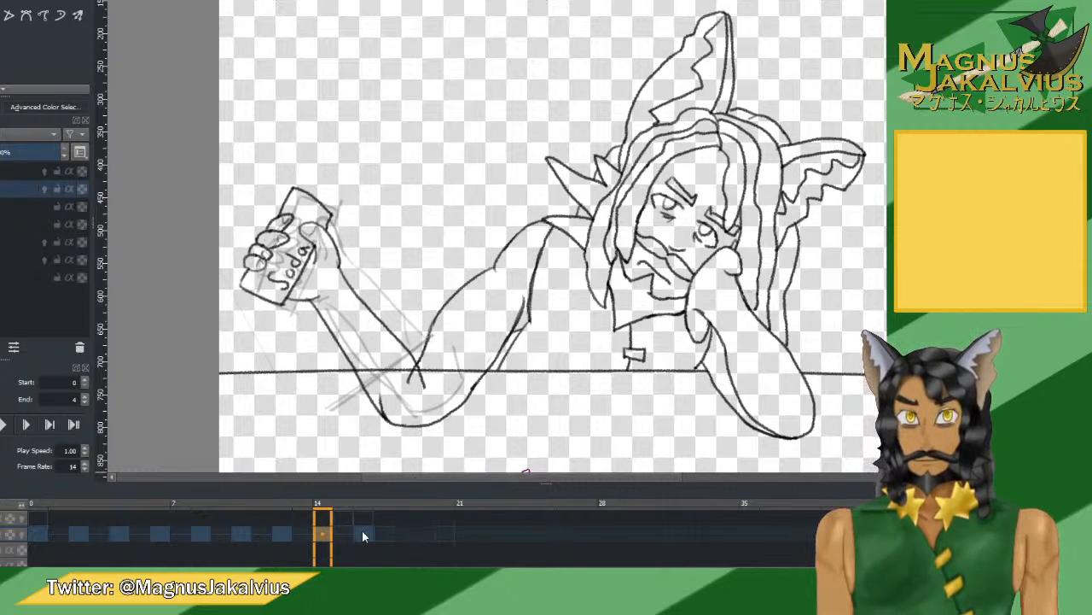
click(364, 531)
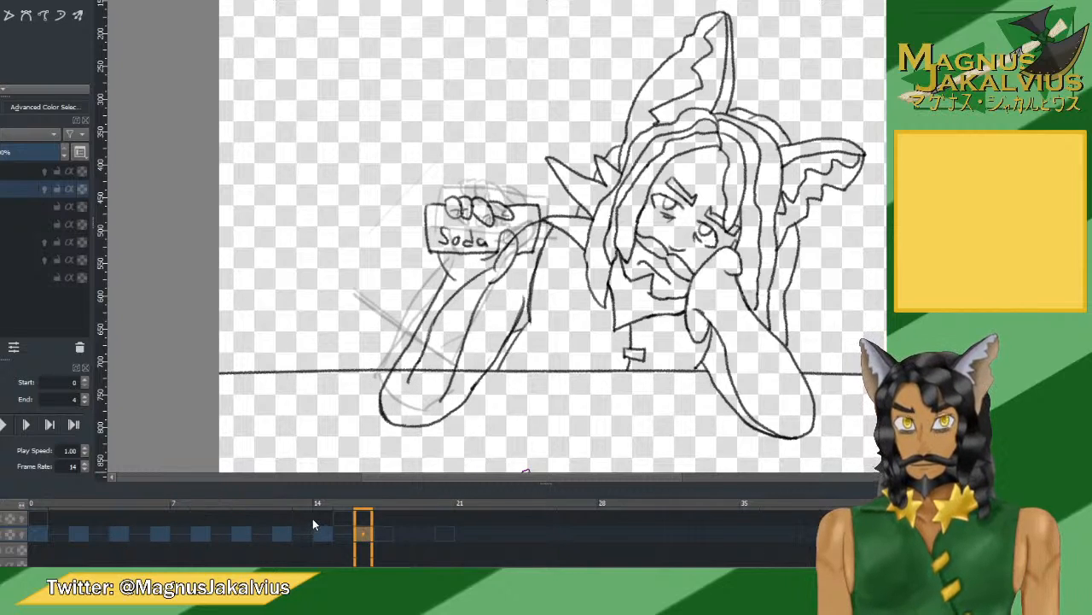
Move the last two keyframes of the rough sketch layer to frames 23 and 24.
key(Left)
key(Right)
key(Left)
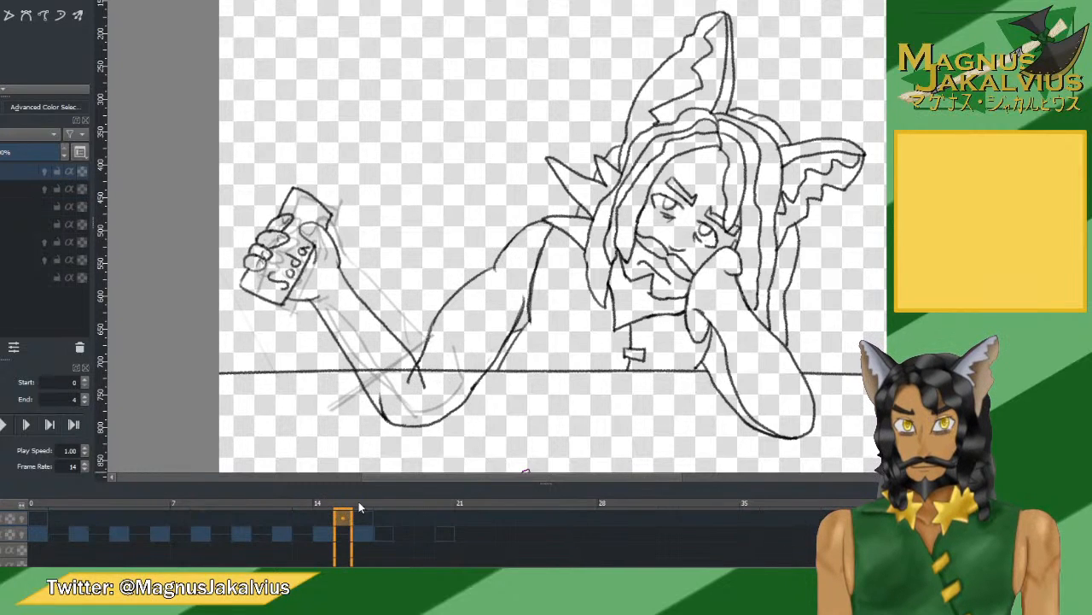
key(Right)
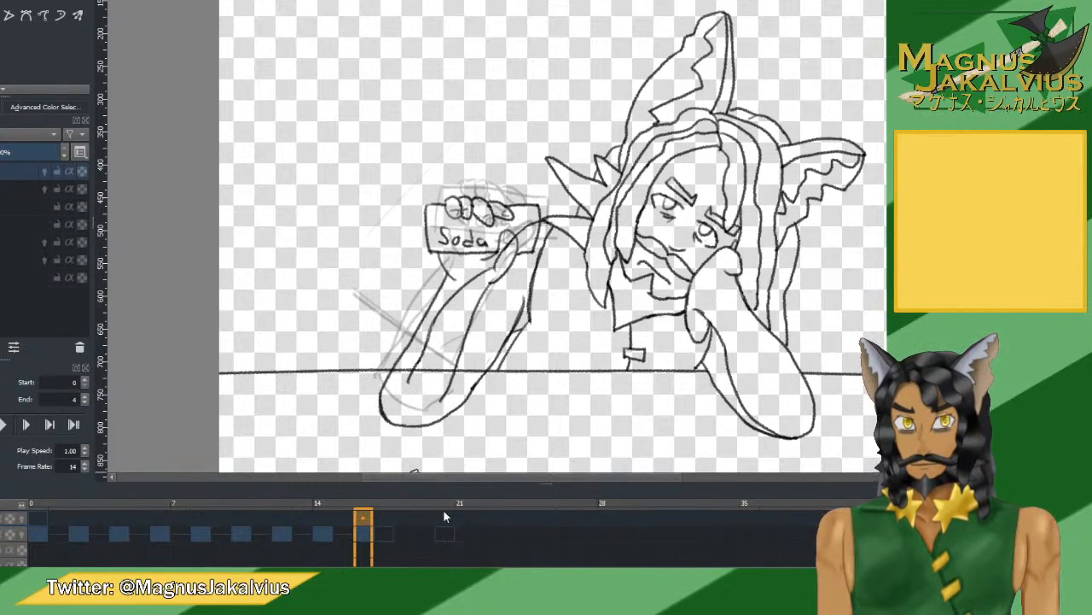
click(442, 536)
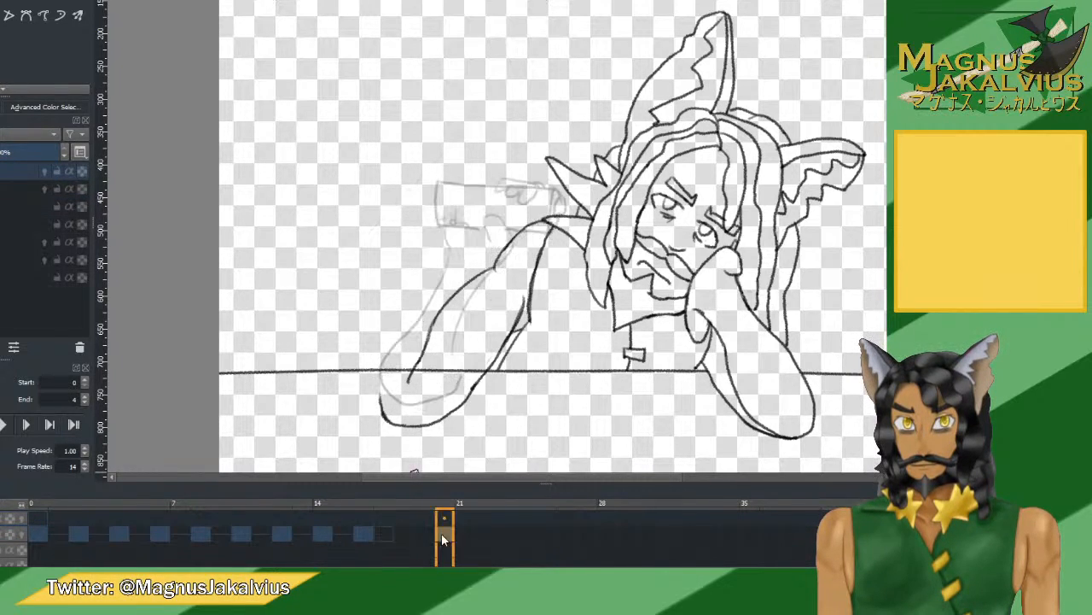
key(Right)
key(Right)
key(Right)
click(488, 516)
click(513, 515)
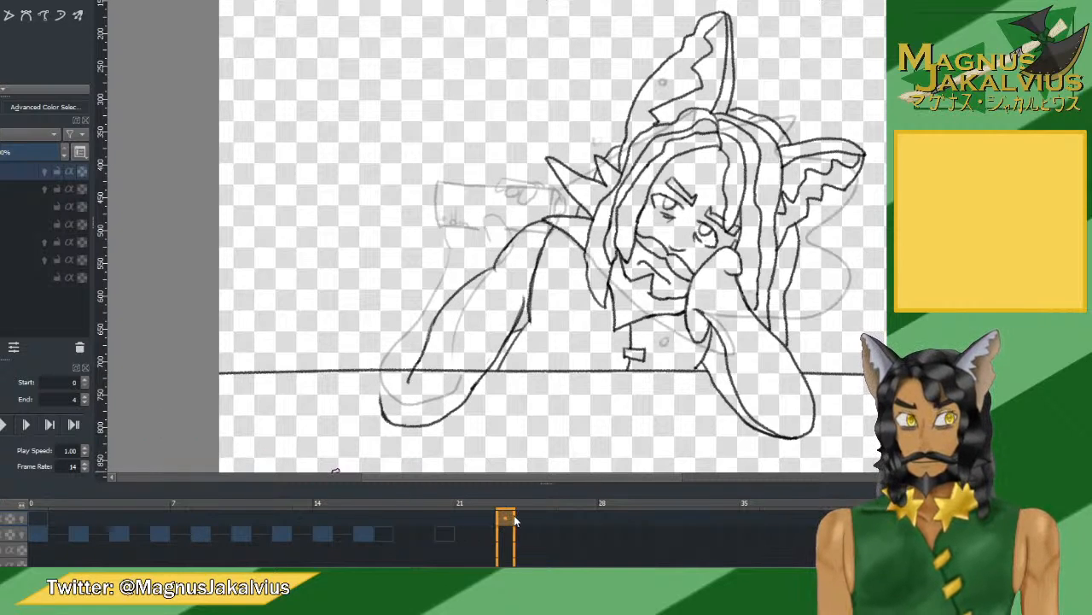
click(521, 516)
click(509, 515)
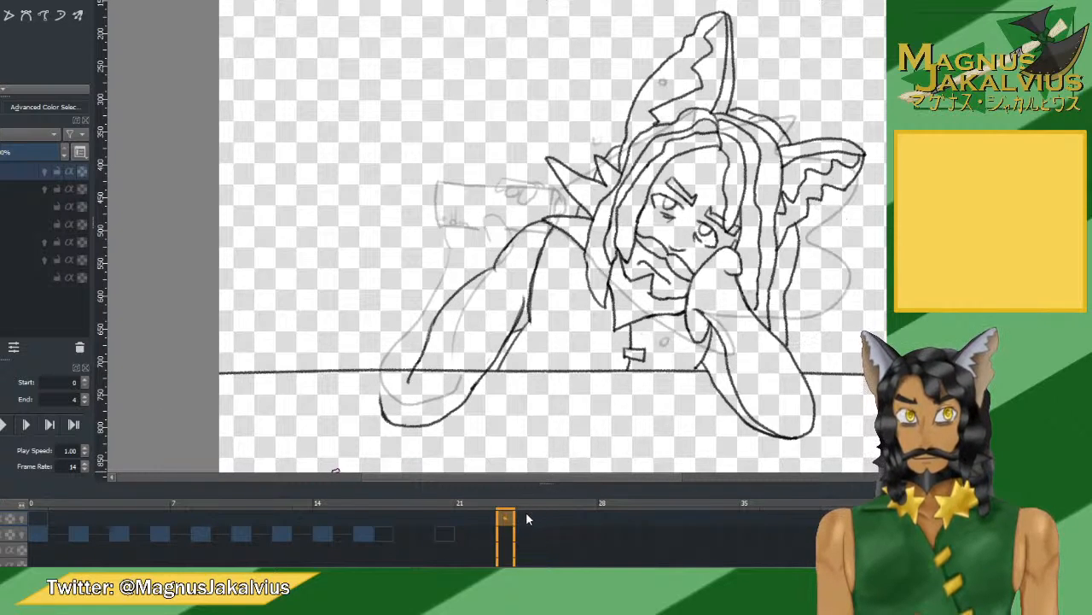
Set the animation's end frame to 24.
click(385, 534)
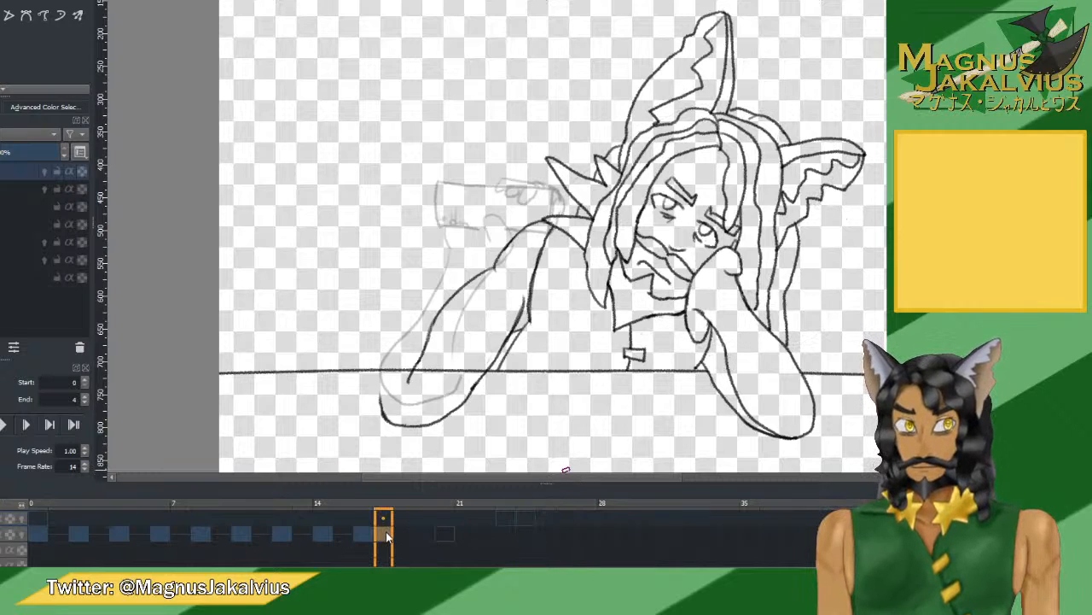
mouse_move(386, 533)
mouse_down()
mouse_move(442, 532)
mouse_move(399, 534)
mouse_up()
click(38, 533)
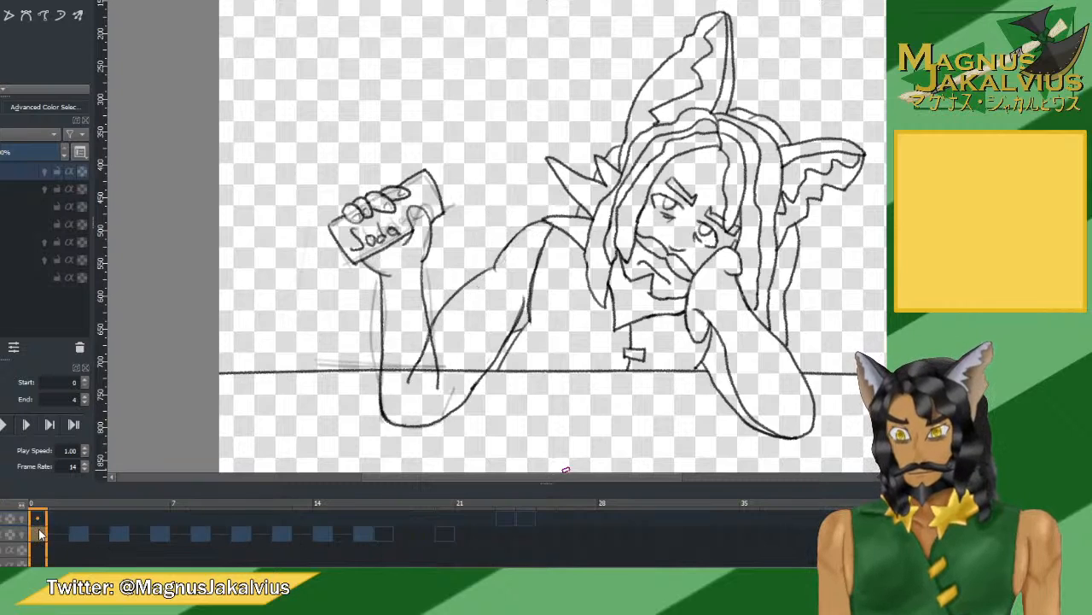
click(525, 533)
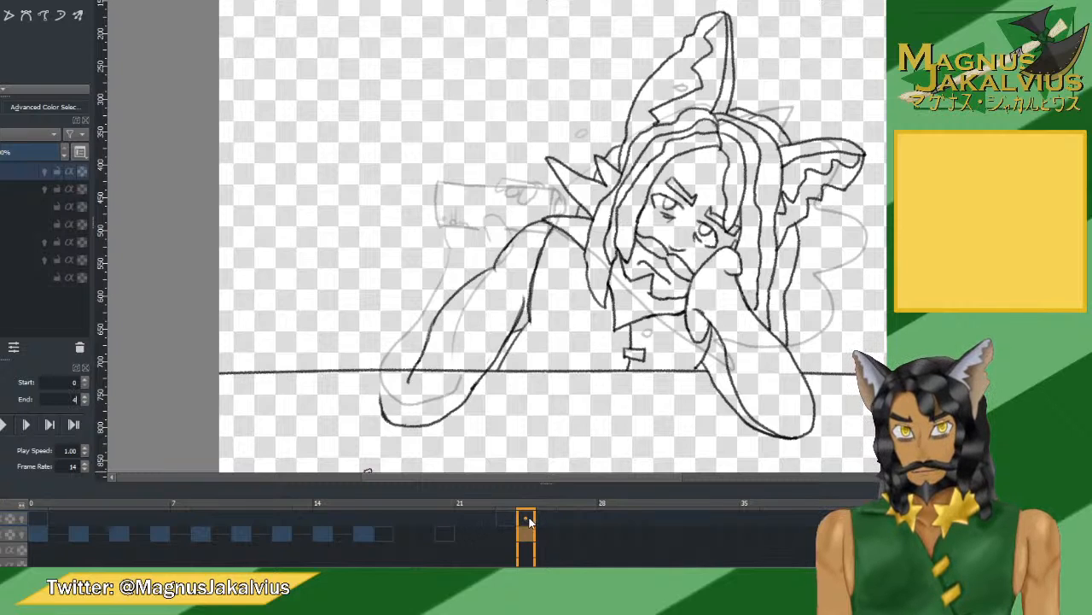
click(85, 405)
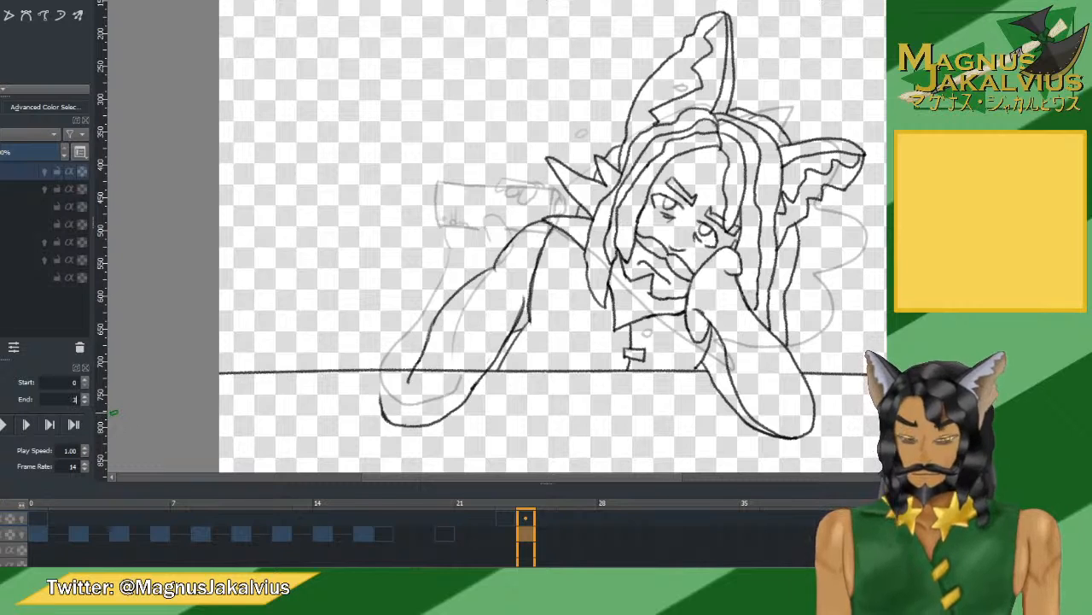
text(24)
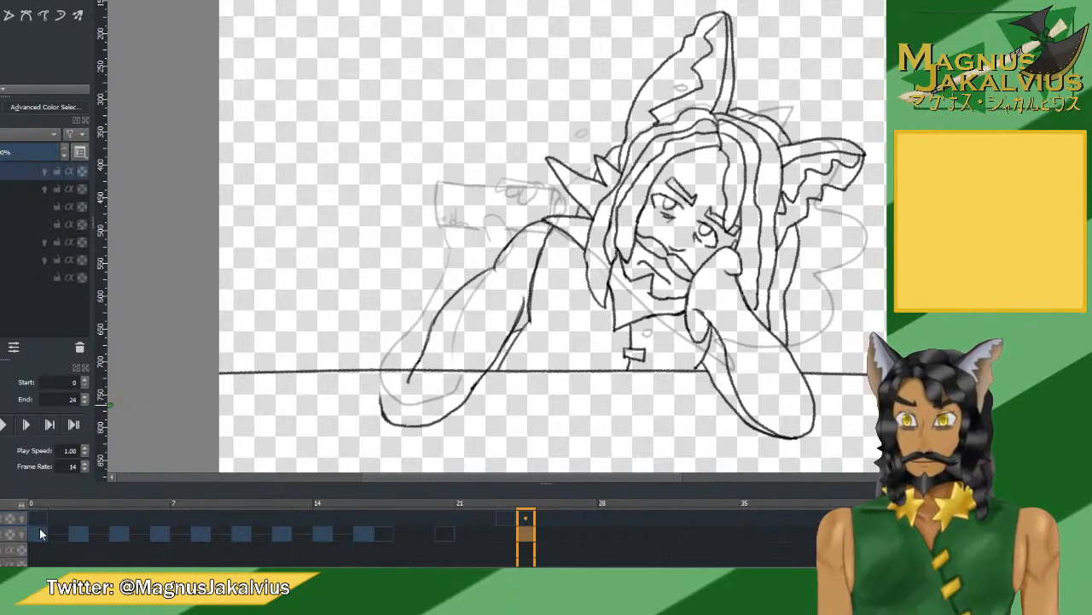
Play back the arm-shaking animation and scrub through the clean poses to frame 17.
click(5, 425)
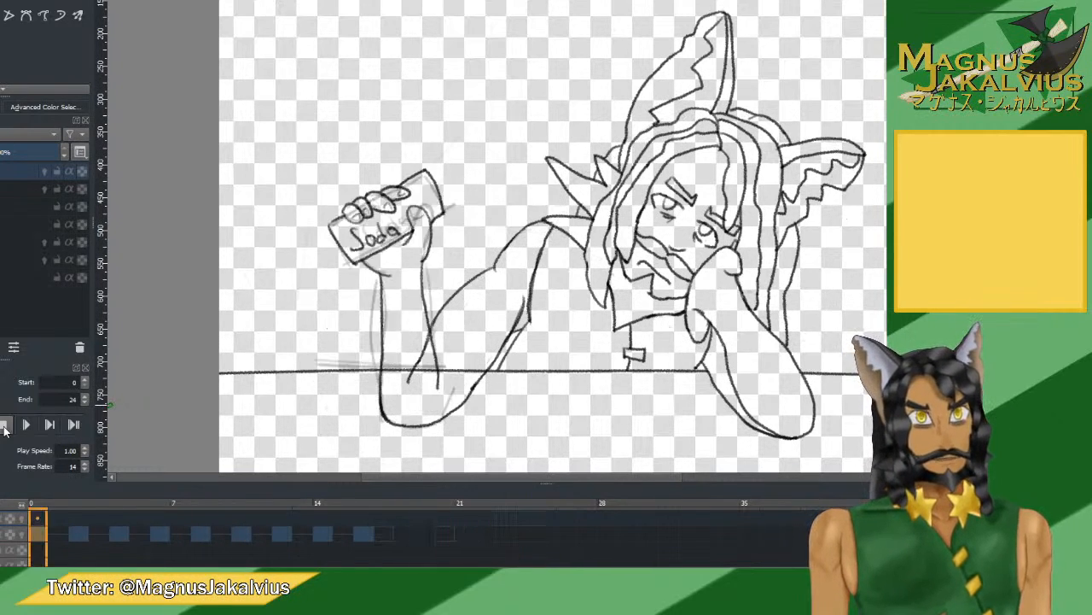
click(5, 427)
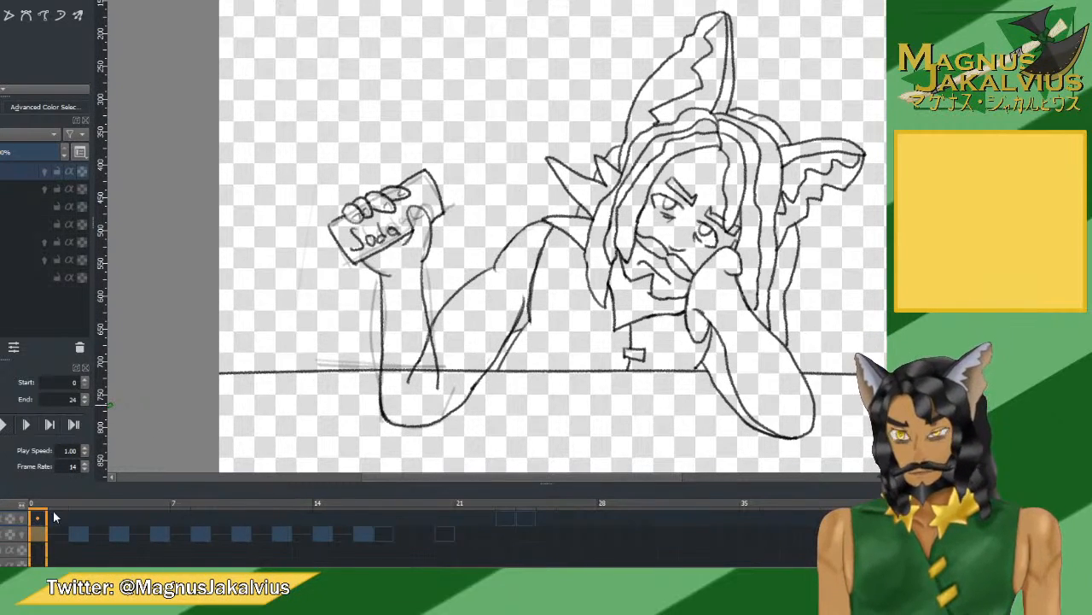
click(98, 522)
drag(118, 536, 383, 540)
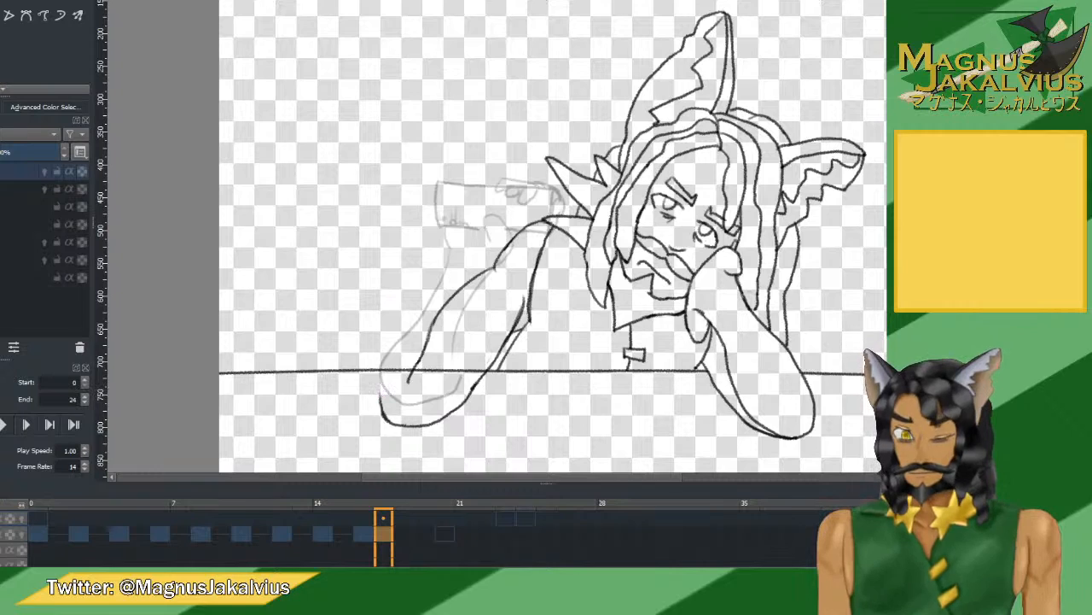
drag(384, 398, 431, 314)
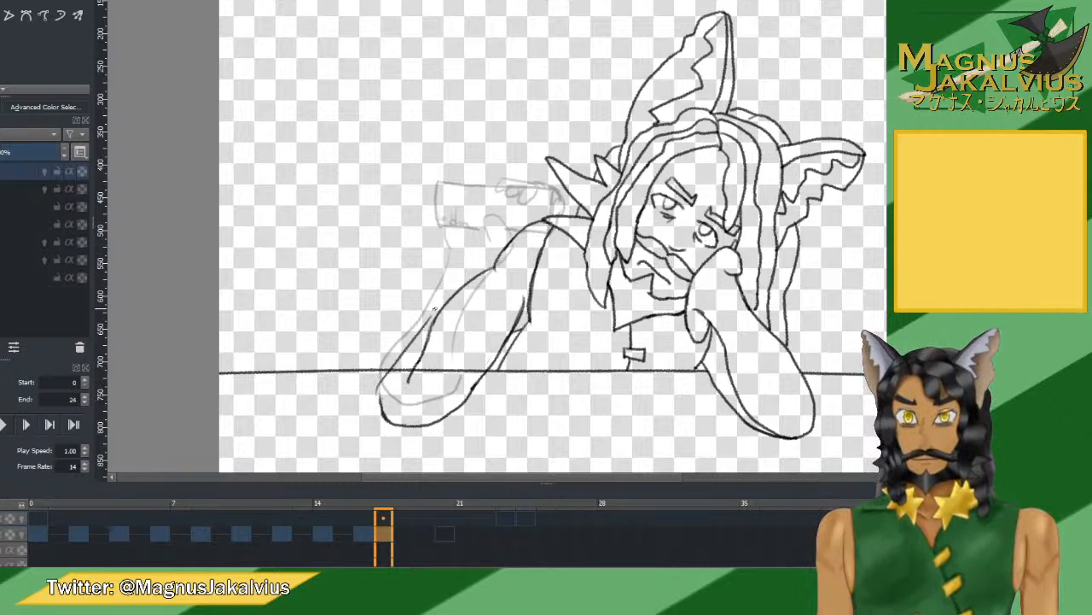
key(ctrl+z)
drag(379, 395, 435, 241)
key(ctrl+z)
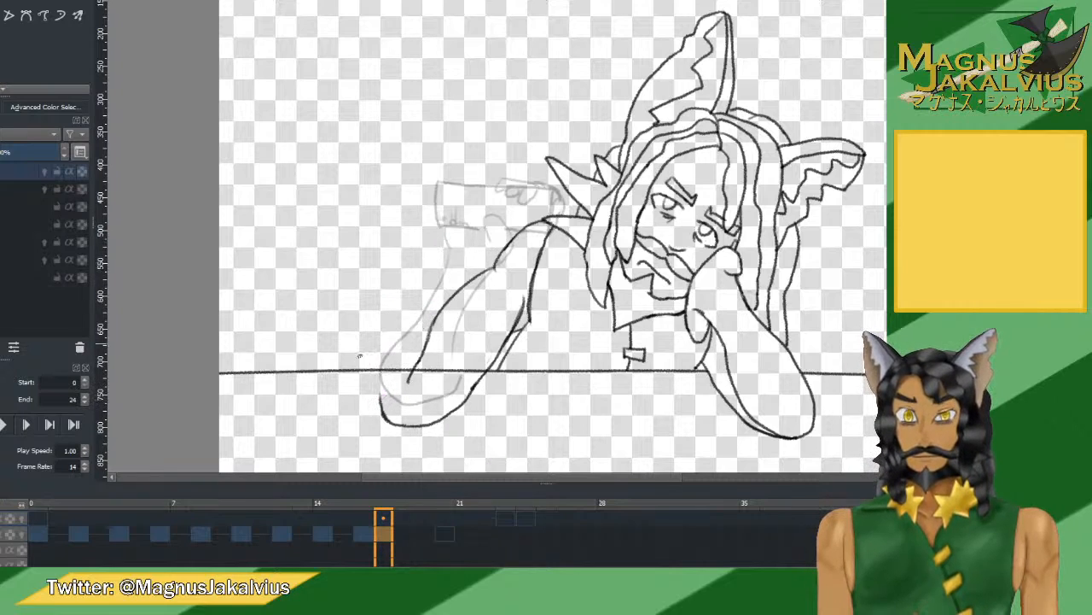
Turn on onion skins for the clean arm layer and draw the elbow curve at frame 17.
key(o)
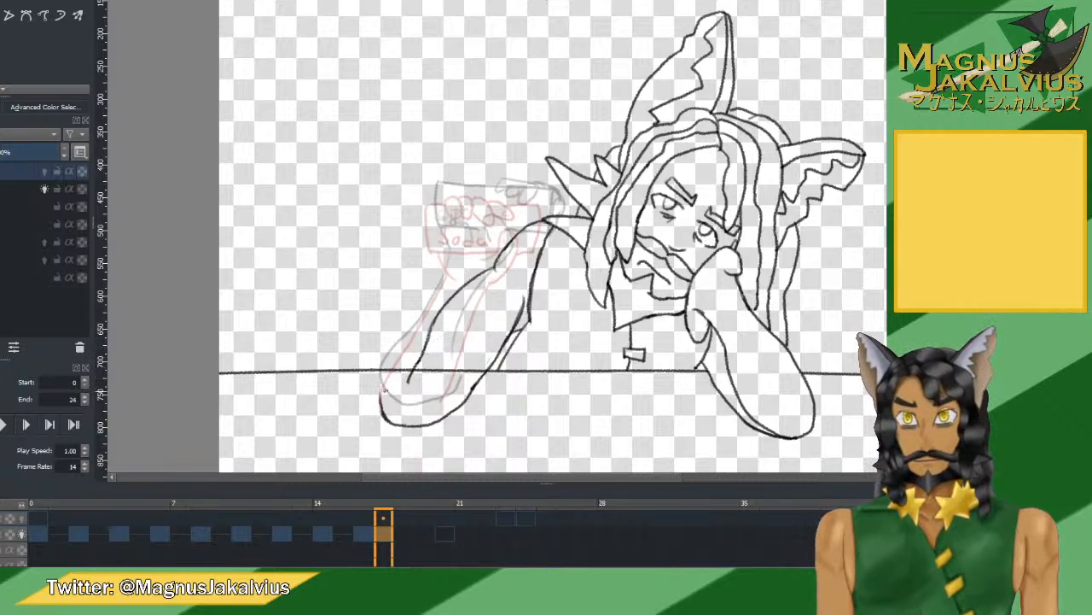
mouse_move(380, 388)
mouse_down()
mouse_move(427, 405)
mouse_move(502, 388)
mouse_up()
key(ctrl+z)
drag(380, 389, 456, 395)
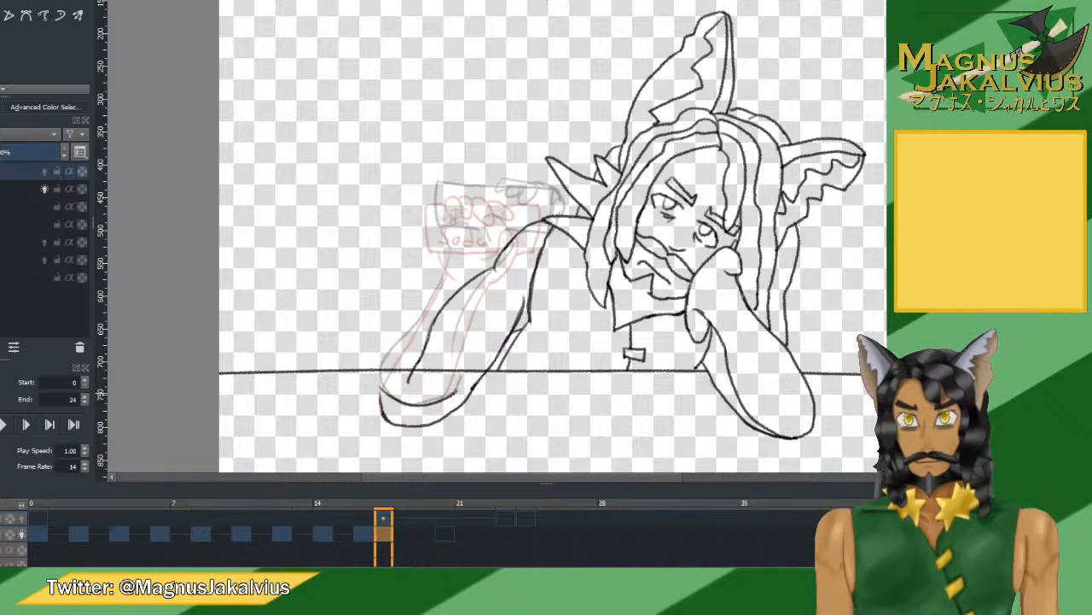
Draw the outer edge of the forearm from the elbow up to the wrist at frame 17.
drag(389, 393, 384, 341)
key(ctrl+z)
drag(391, 398, 393, 346)
key(ctrl+z)
mouse_move(378, 384)
mouse_down()
mouse_move(397, 322)
mouse_move(441, 275)
mouse_up()
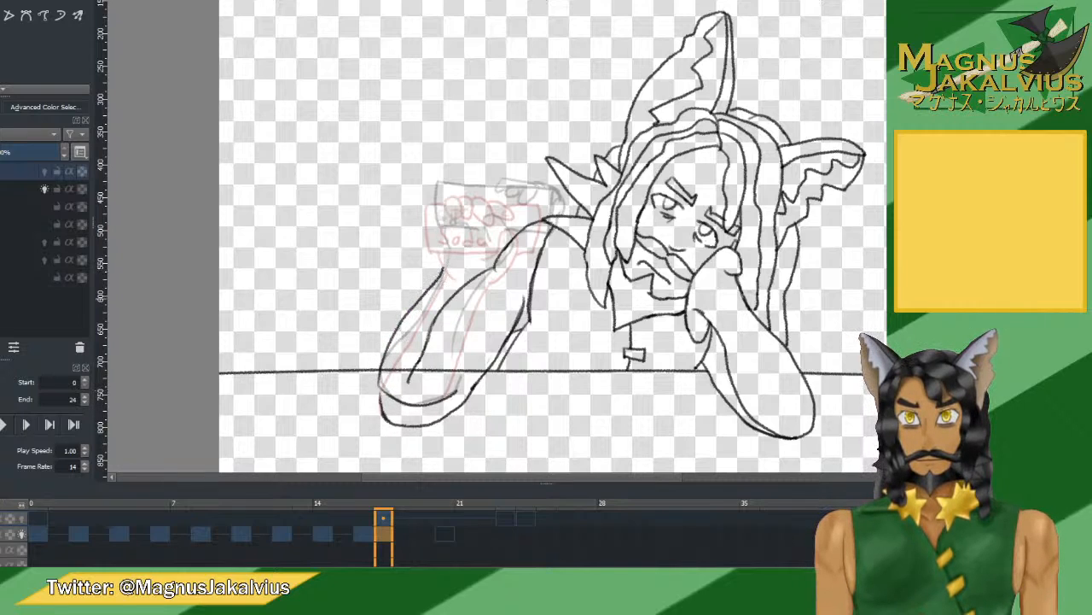
key(ctrl+z)
mouse_move(382, 386)
mouse_down()
mouse_move(395, 339)
mouse_move(448, 275)
mouse_up()
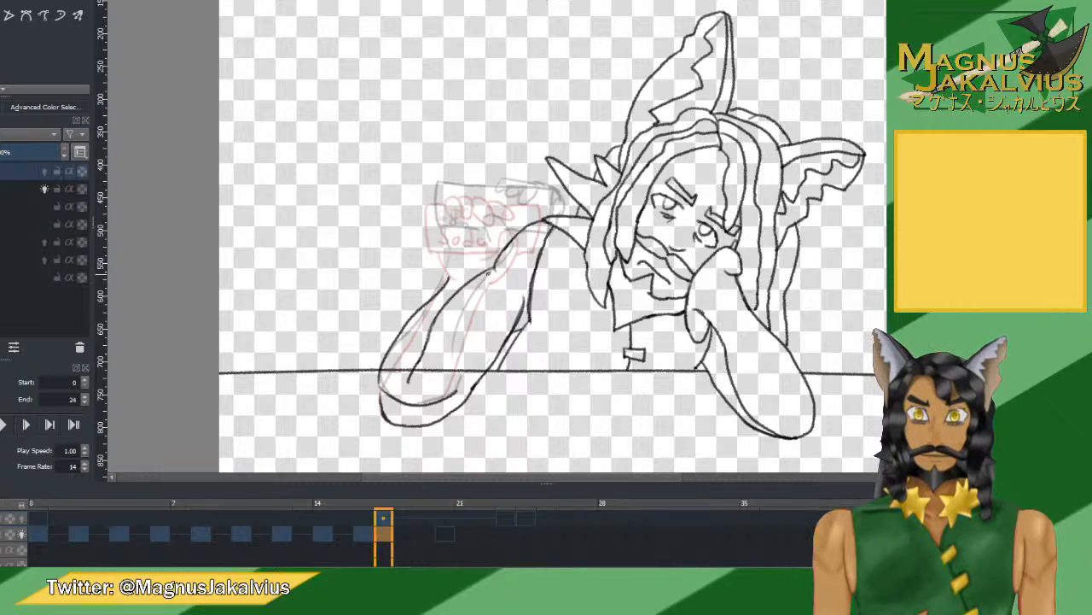
Draw the inner edge of the forearm and redraw the elbow curve to meet it.
drag(487, 272, 456, 375)
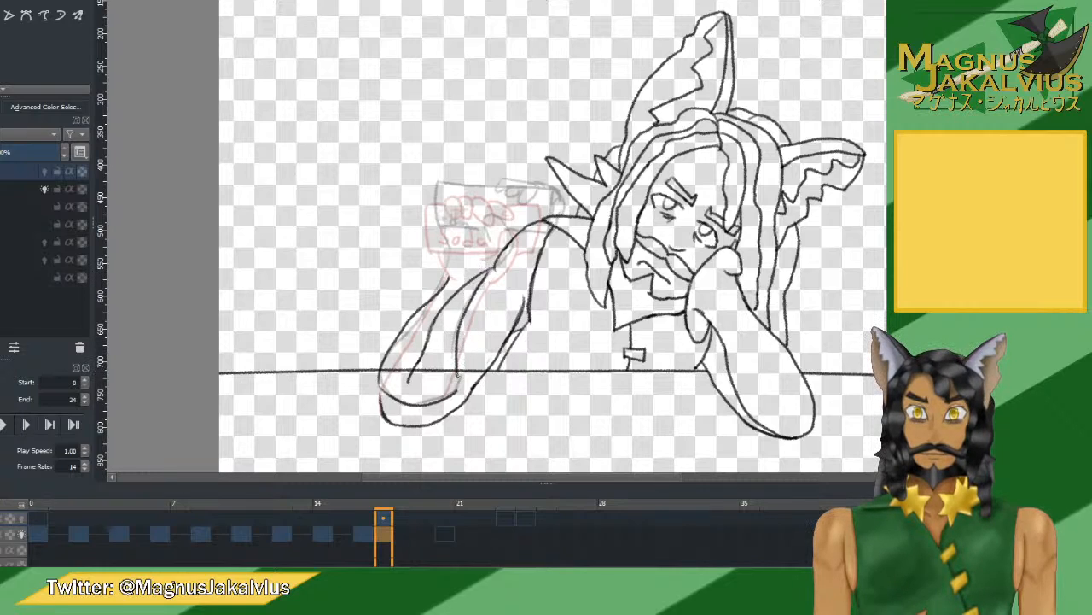
key(ctrl+z)
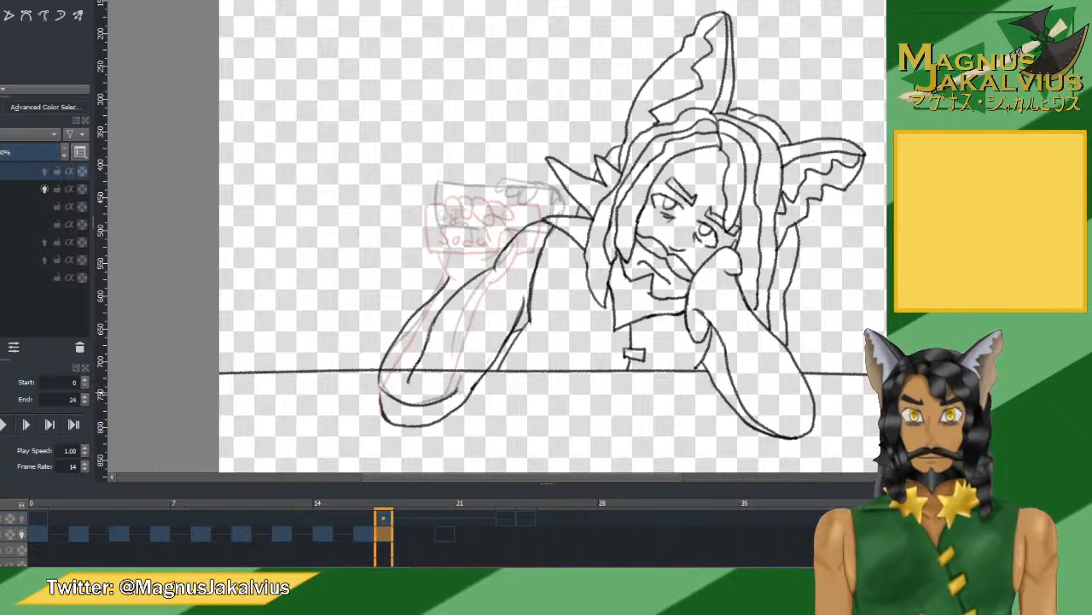
mouse_move(457, 393)
mouse_down()
mouse_move(458, 342)
mouse_move(483, 288)
mouse_move(462, 351)
mouse_move(461, 330)
mouse_move(466, 316)
mouse_move(459, 378)
mouse_move(416, 400)
mouse_move(451, 363)
mouse_move(489, 283)
mouse_up()
key(ctrl+z)
key(ctrl+z)
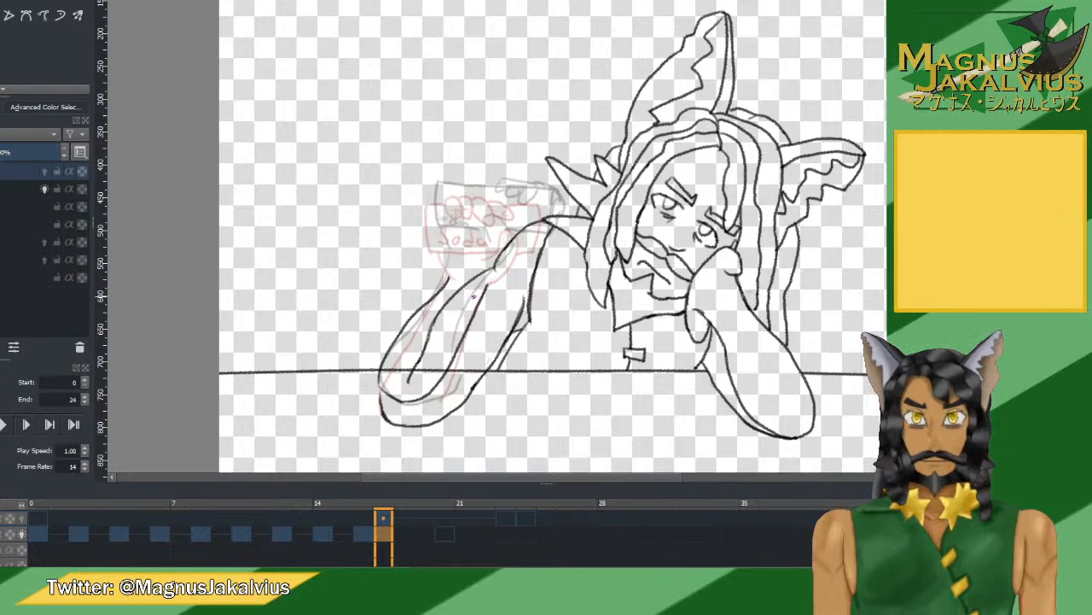
Make the clean arm layer active at frame 17 and turn off its onion skins.
click(22, 536)
click(20, 535)
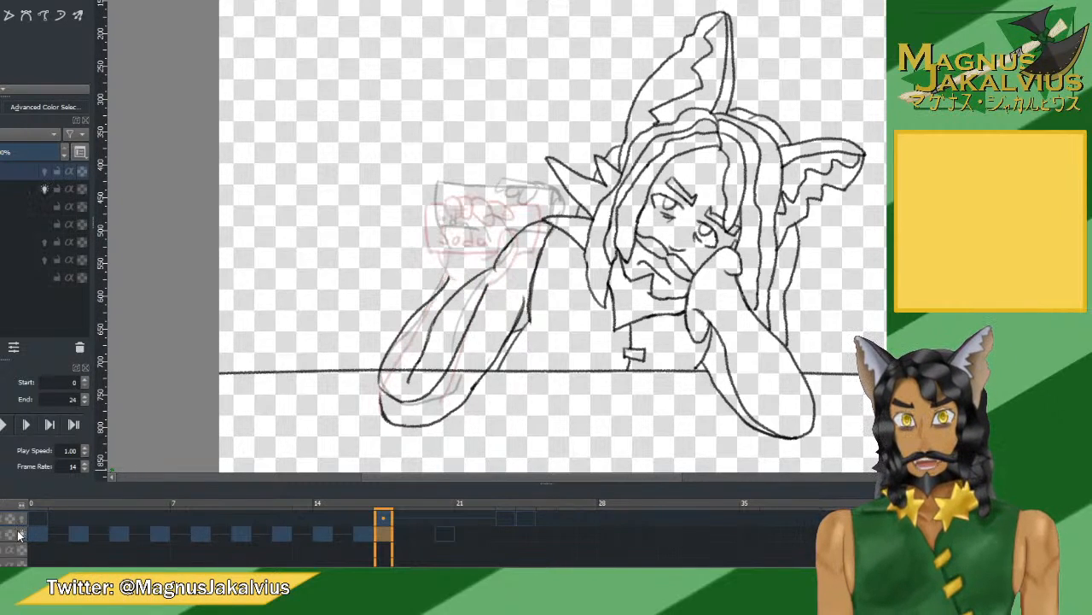
click(18, 534)
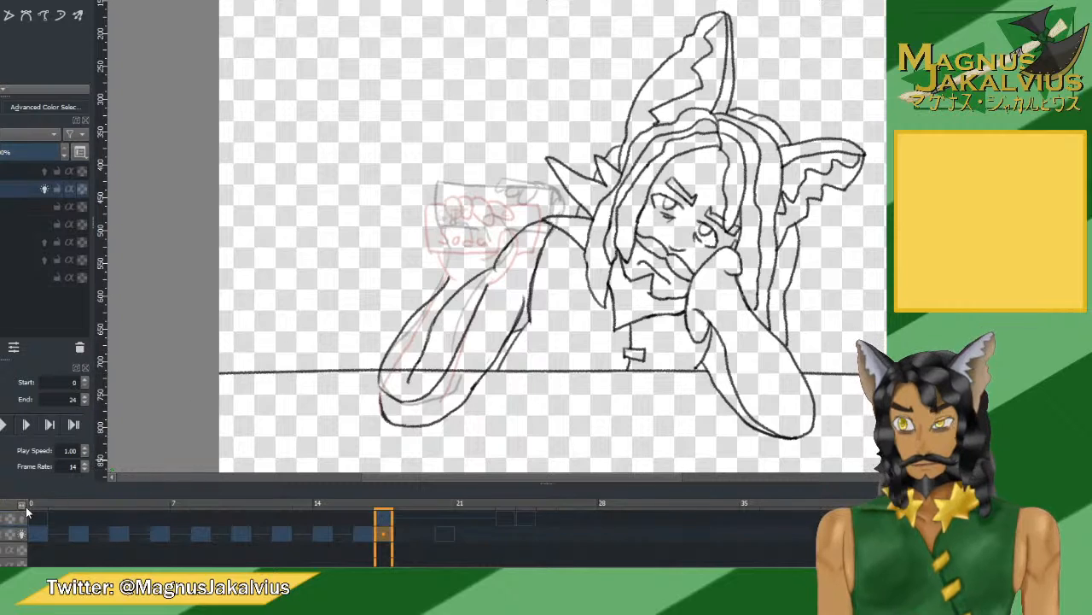
click(26, 535)
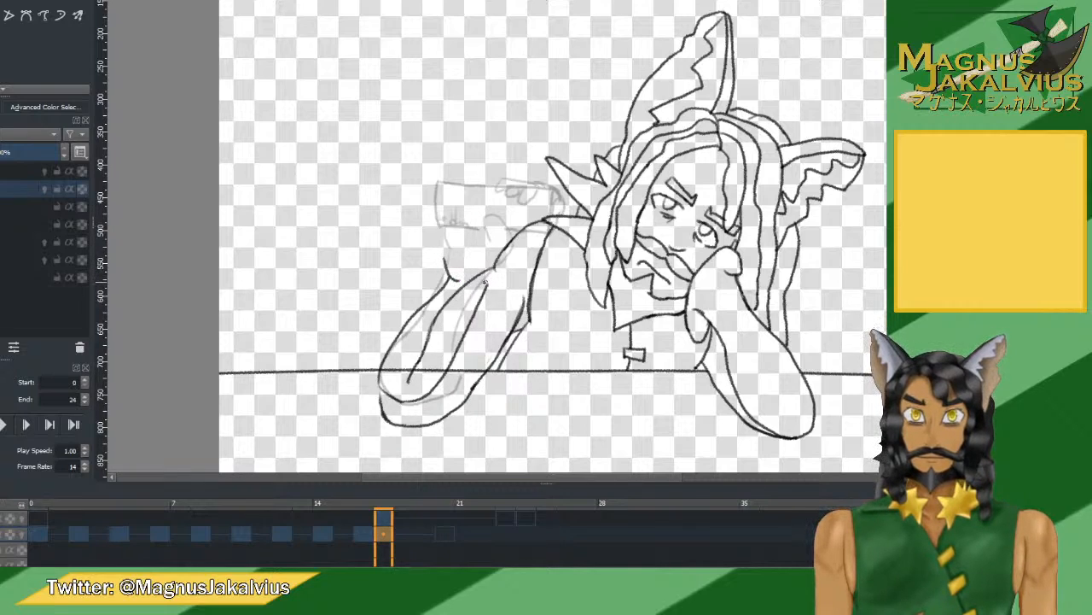
Draw the thumb and heel of the hand above the wrist at frame 17.
mouse_move(484, 284)
mouse_down()
mouse_move(509, 271)
mouse_move(495, 245)
mouse_up()
key(ctrl+z)
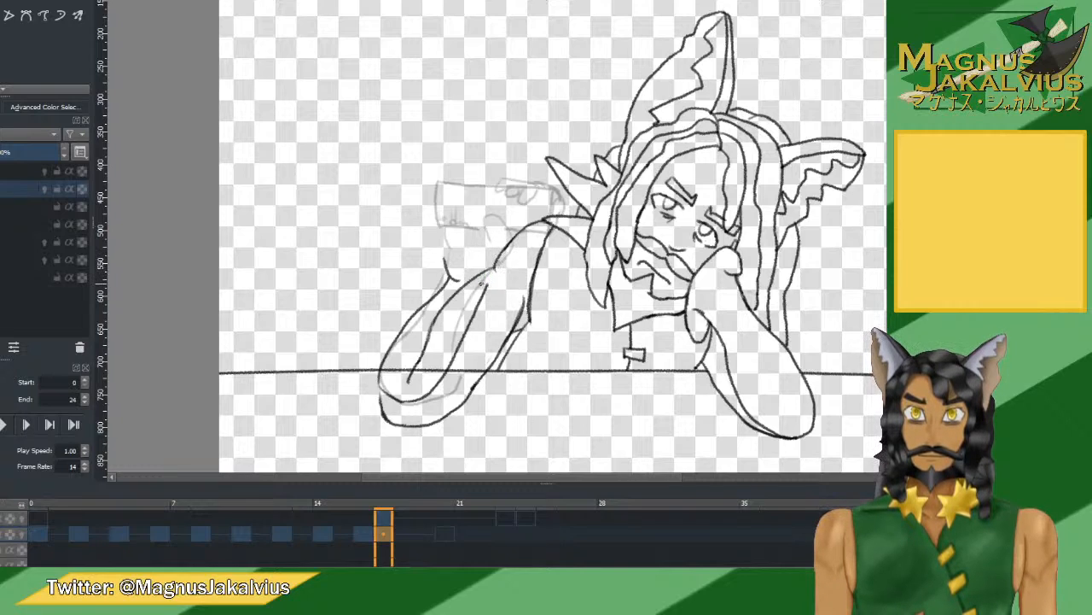
drag(481, 285, 512, 253)
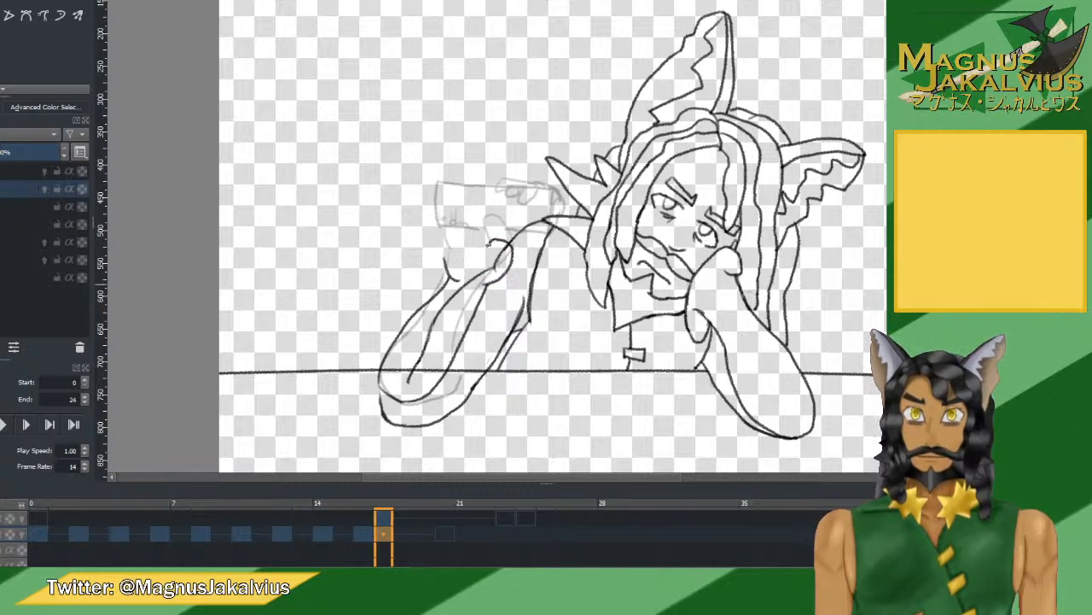
key(ctrl+z)
mouse_move(484, 238)
mouse_down()
mouse_move(502, 285)
mouse_move(484, 283)
mouse_up()
mouse_move(481, 237)
mouse_down()
mouse_move(476, 272)
mouse_move(461, 259)
mouse_move(483, 259)
mouse_up()
key(ctrl+z)
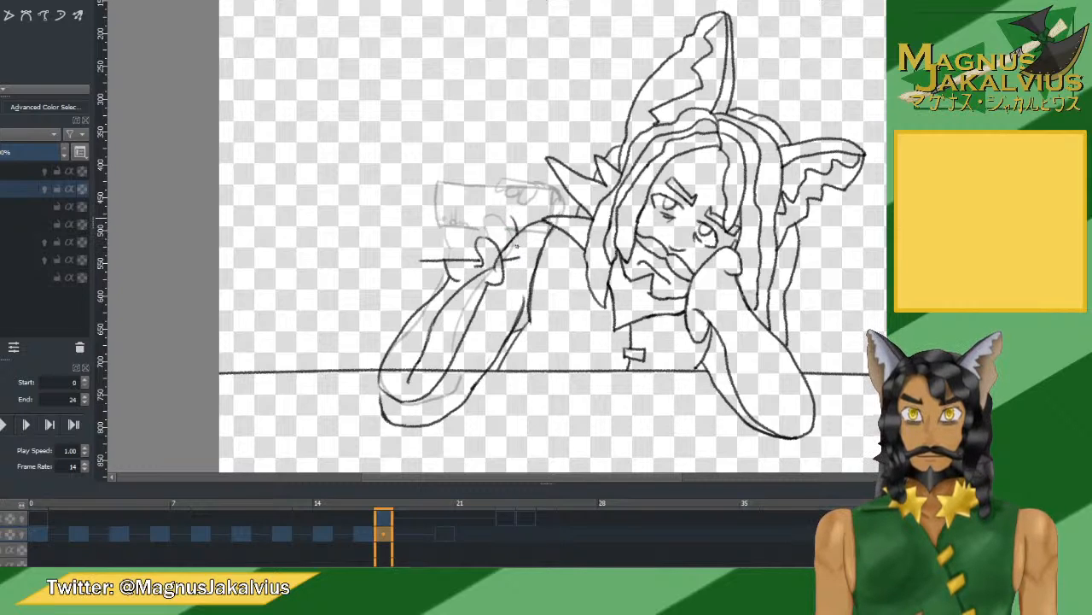
Complete the rectangular outline of the soda can held in the hand at frame 17.
drag(512, 218, 519, 258)
mouse_move(515, 217)
mouse_down()
mouse_move(416, 226)
mouse_move(418, 261)
mouse_up()
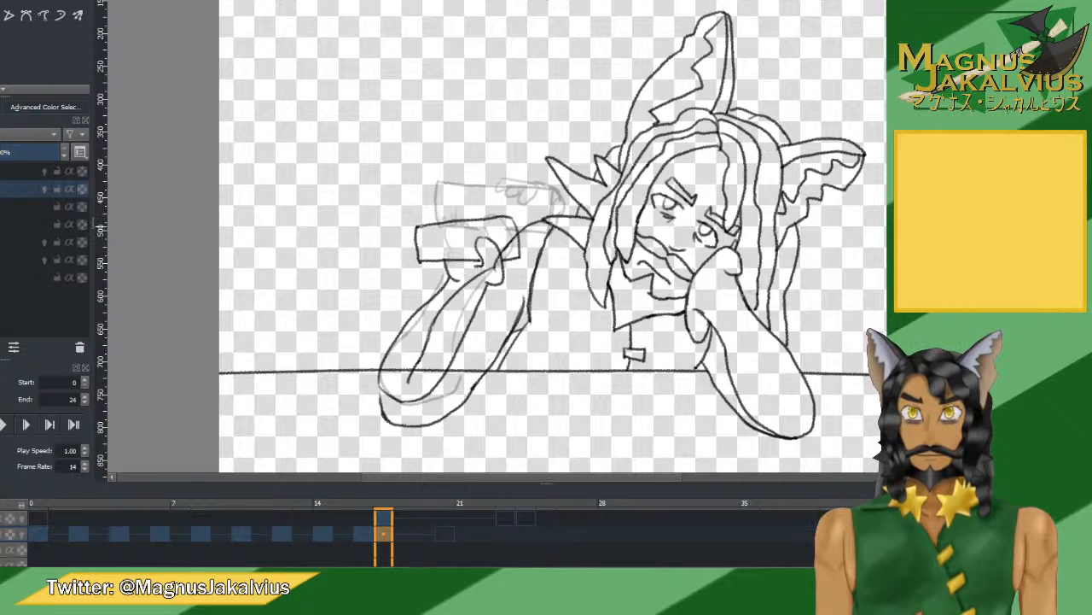
Undo the soda can's upper and outer edges at frame 17, compare with frame 16, and redraw them to make a taller can.
key(ctrl+z)
key(ctrl+z)
key(ctrl+z)
key(ctrl+z)
click(364, 534)
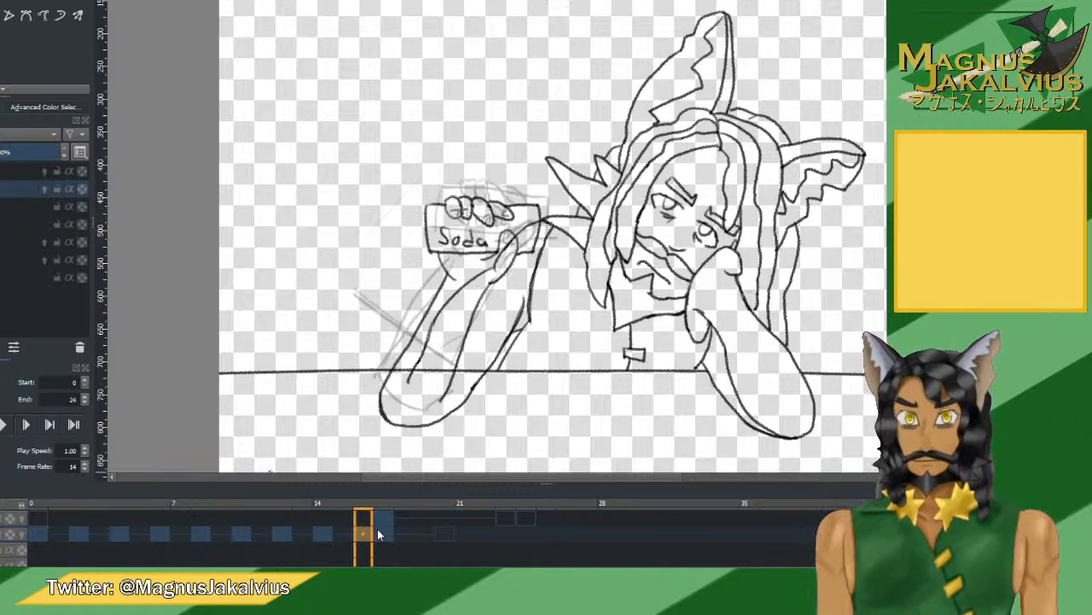
click(385, 533)
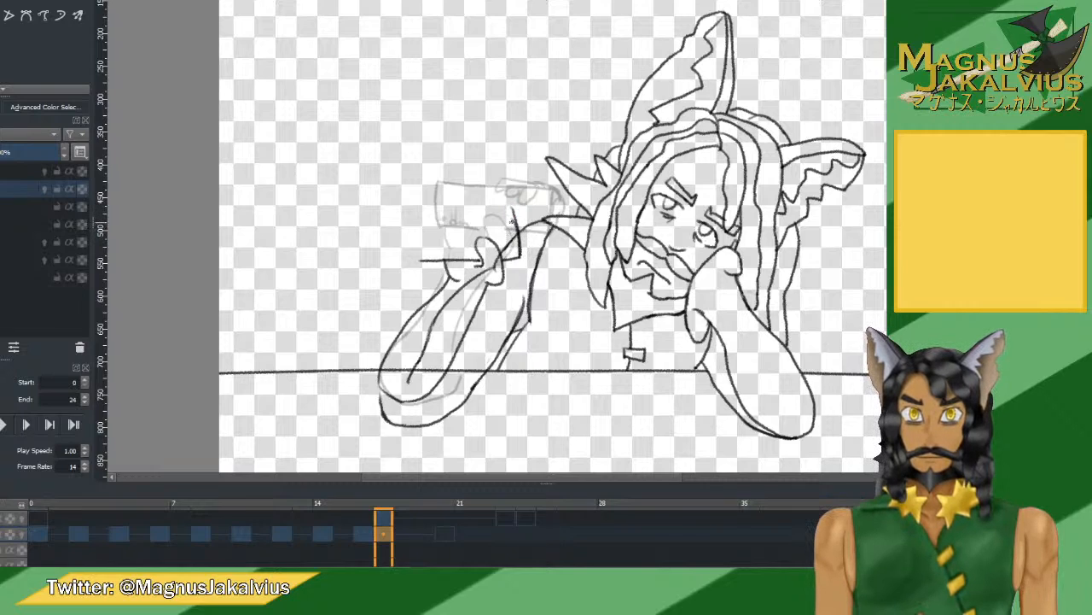
mouse_move(516, 205)
mouse_down()
mouse_move(411, 216)
mouse_move(414, 261)
mouse_up()
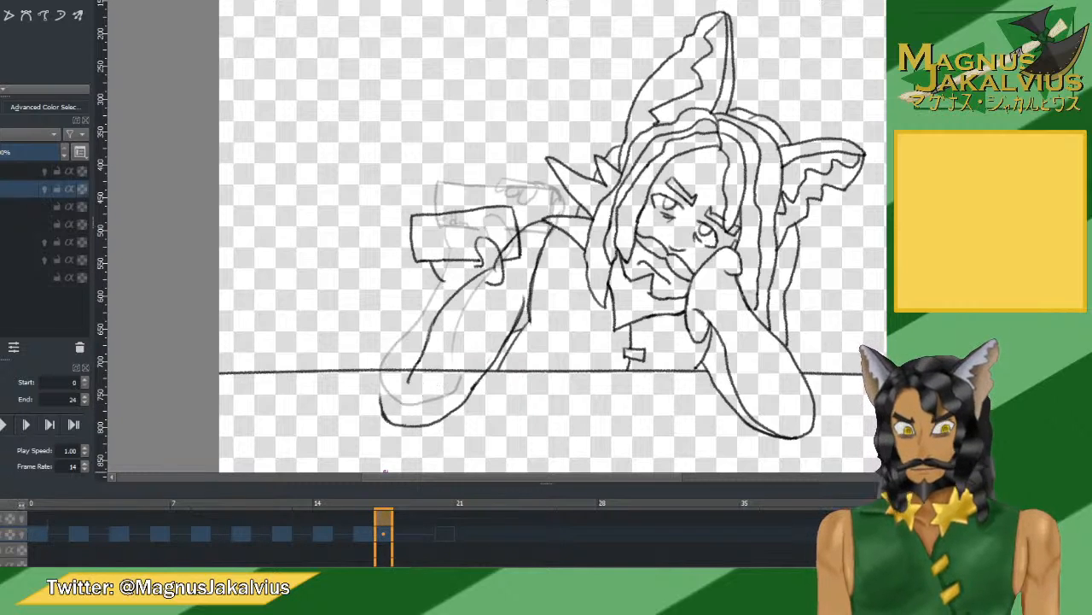
Try to move the hand and can drawing at frame 17 onto the forearm's layer, and undo it together with the forearm outline.
key(ctrl+z)
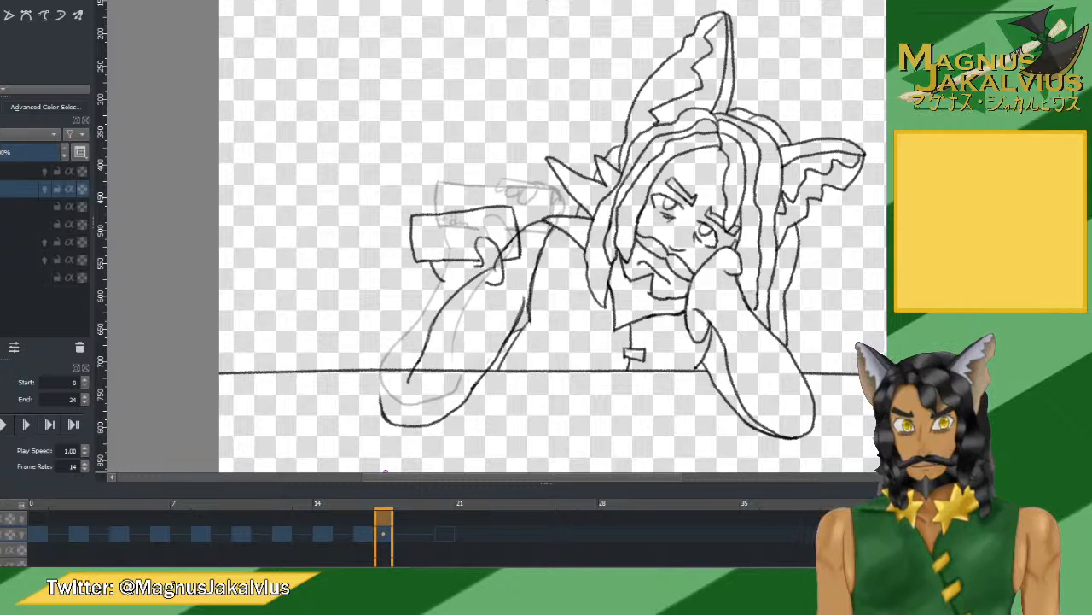
key(ctrl+shift+z)
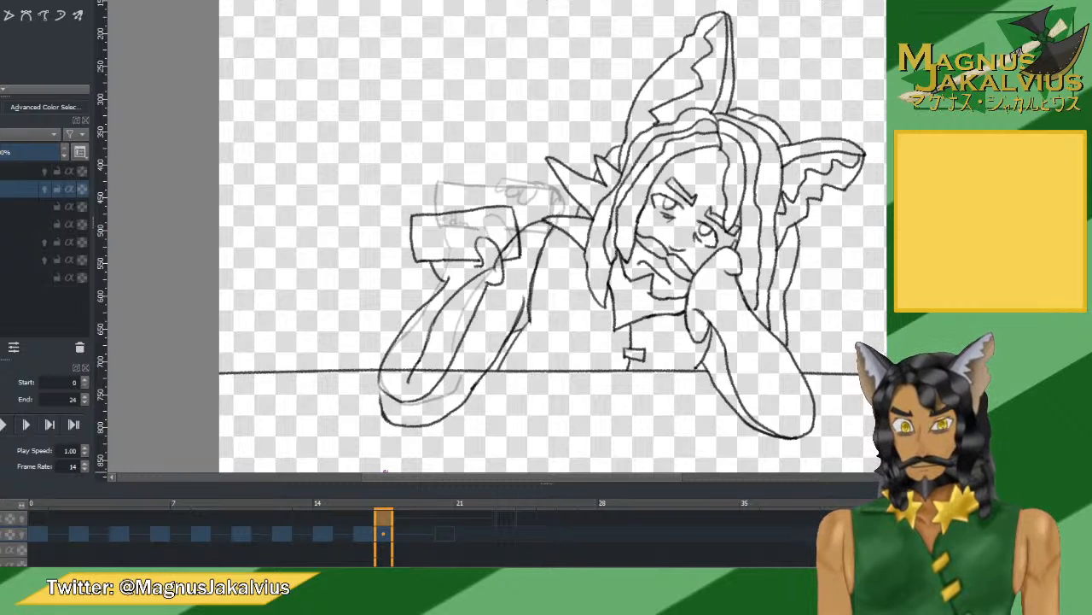
click(381, 529)
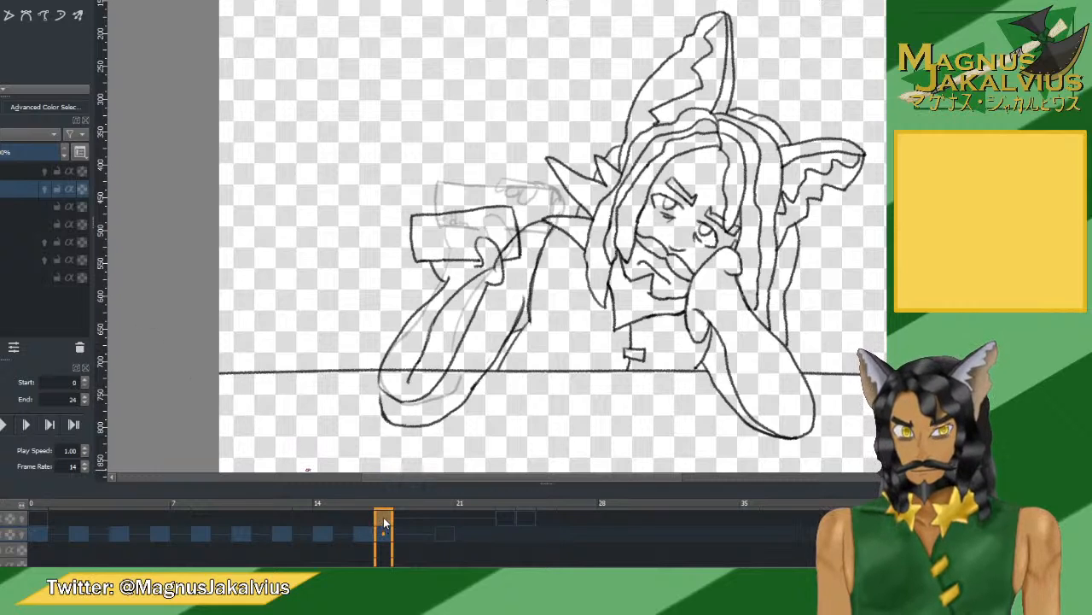
drag(383, 518, 384, 535)
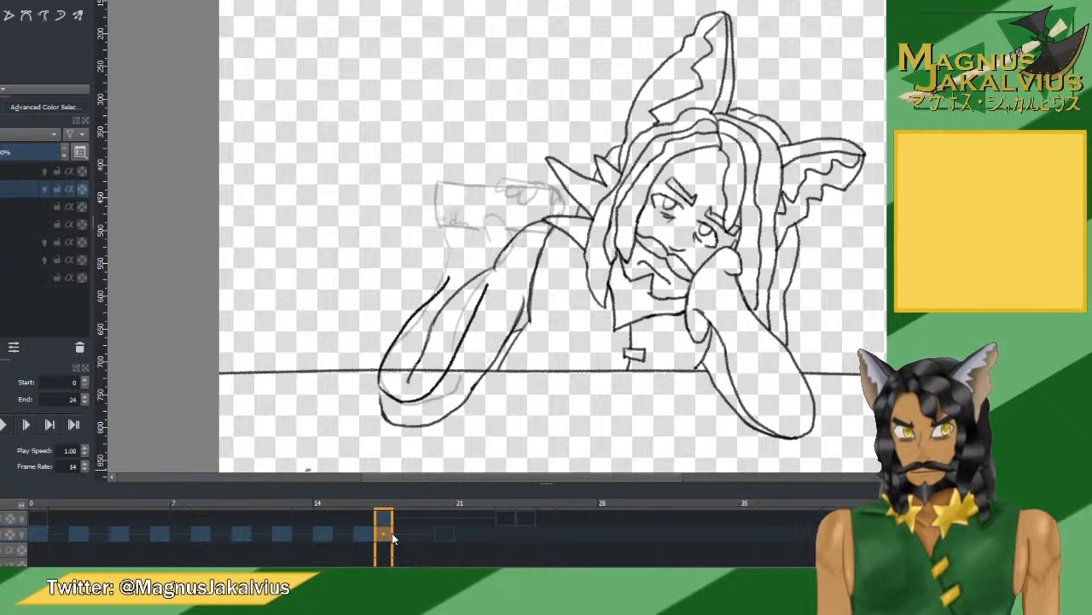
key(ctrl+z)
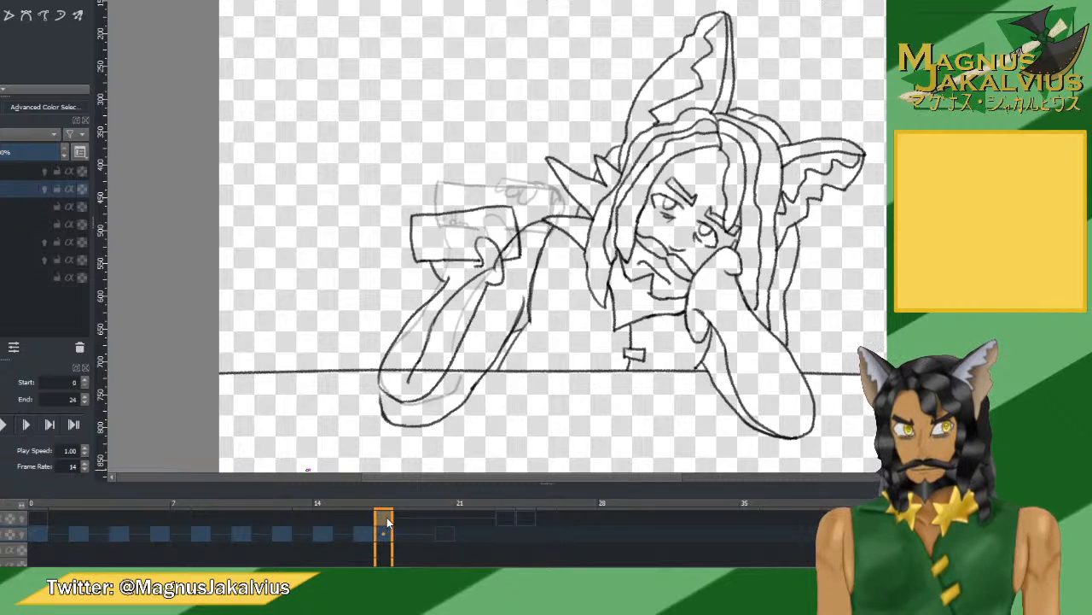
key(ctrl+z)
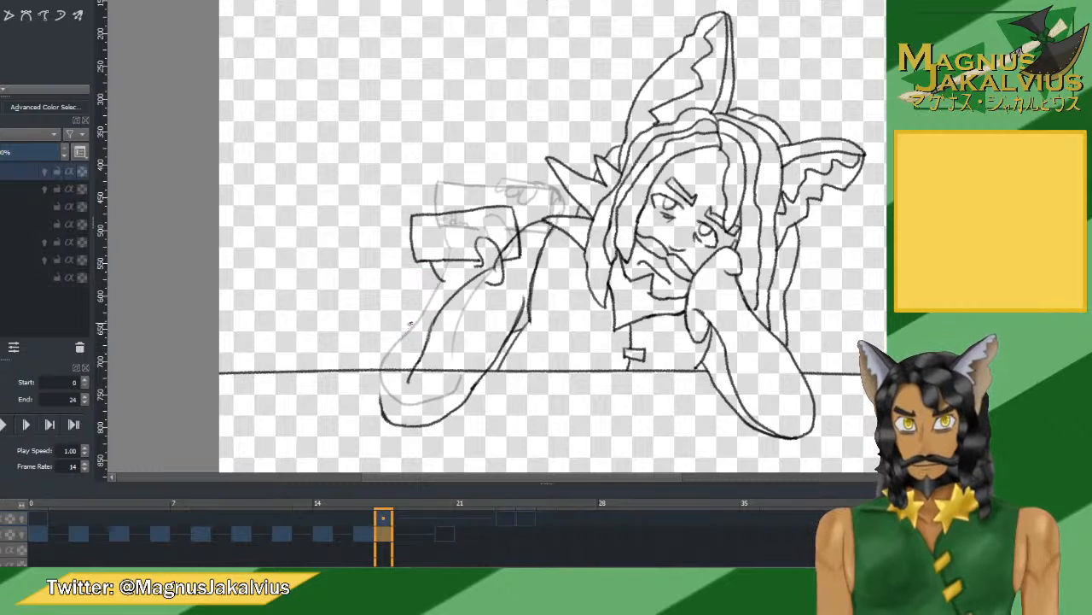
Try to draw the forearm's edges and elbow curve on the uppermost layer at frame 17.
mouse_move(439, 278)
mouse_down()
mouse_move(380, 380)
mouse_move(409, 401)
mouse_move(464, 384)
mouse_move(436, 282)
mouse_move(387, 382)
mouse_move(440, 412)
mouse_move(459, 386)
mouse_move(433, 283)
mouse_move(388, 371)
mouse_move(427, 402)
mouse_move(460, 386)
mouse_move(435, 274)
mouse_move(405, 318)
mouse_move(384, 402)
mouse_move(455, 385)
mouse_up()
key(ctrl+z)
key(ctrl+z)
key(ctrl+z)
key(ctrl+z)
drag(379, 375, 440, 399)
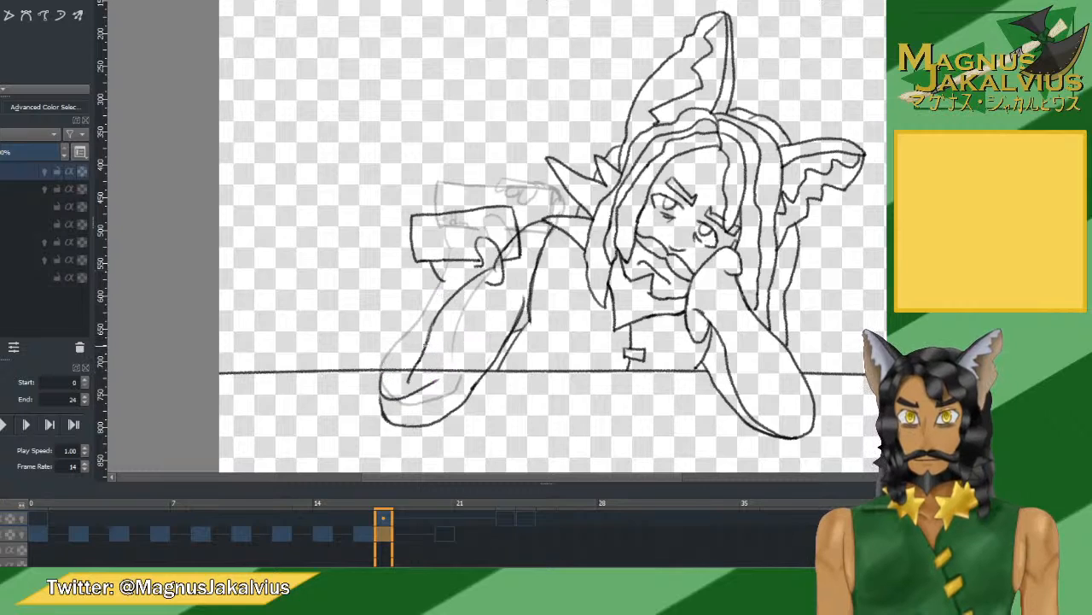
key(ctrl+z)
drag(373, 372, 386, 401)
drag(386, 401, 461, 390)
mouse_move(372, 373)
mouse_down()
mouse_move(463, 253)
mouse_move(476, 301)
mouse_up()
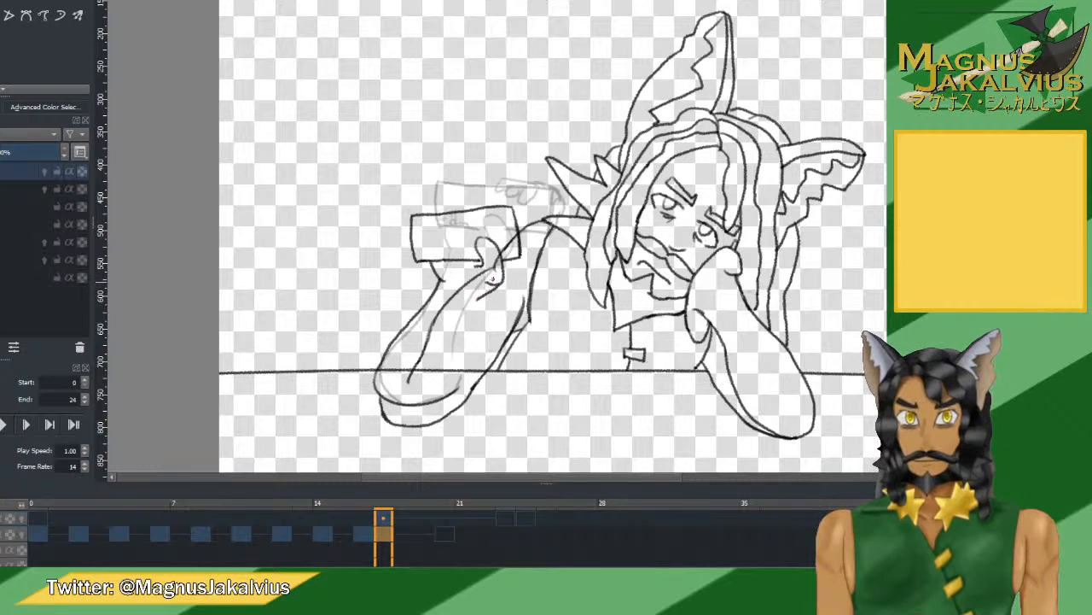
key(ctrl+z)
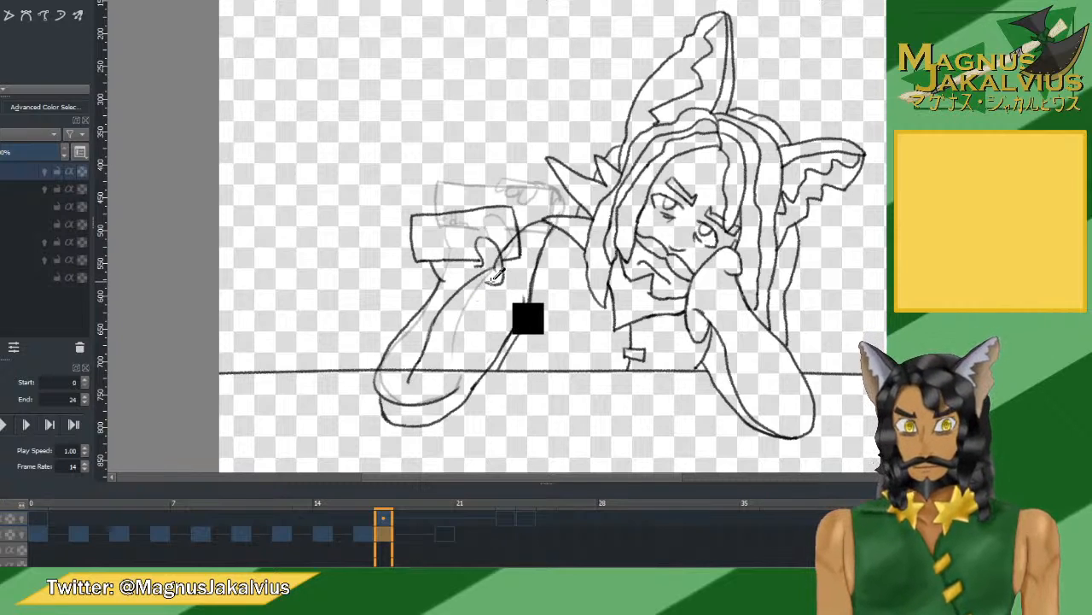
key(ctrl+z)
key(ctrl+z)
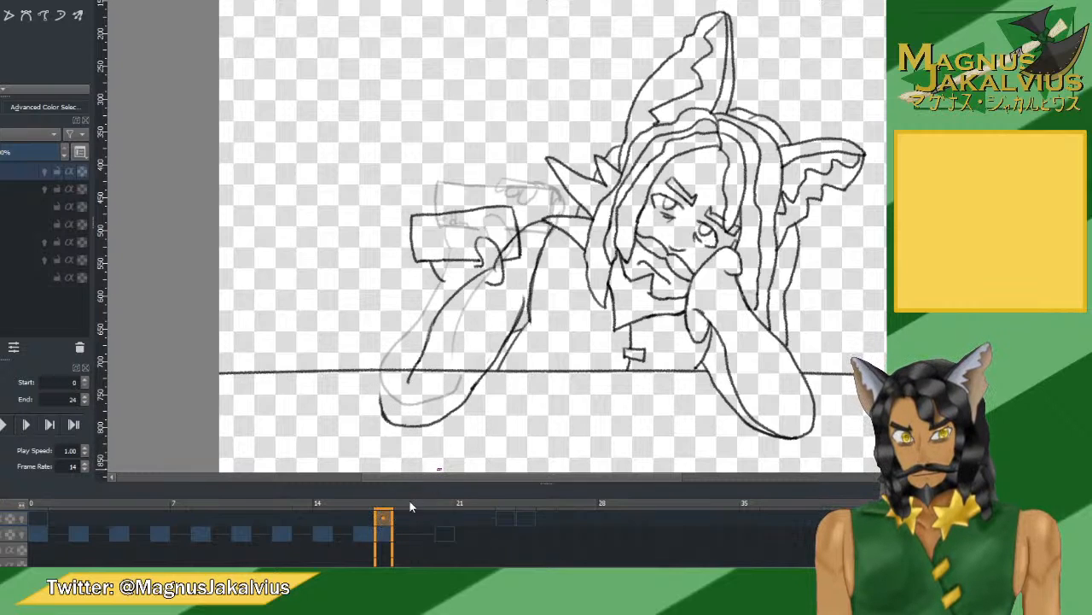
Redraw the forearm's outer edge, elbow curve and inner edge on the clean arm layer at frame 17.
click(379, 533)
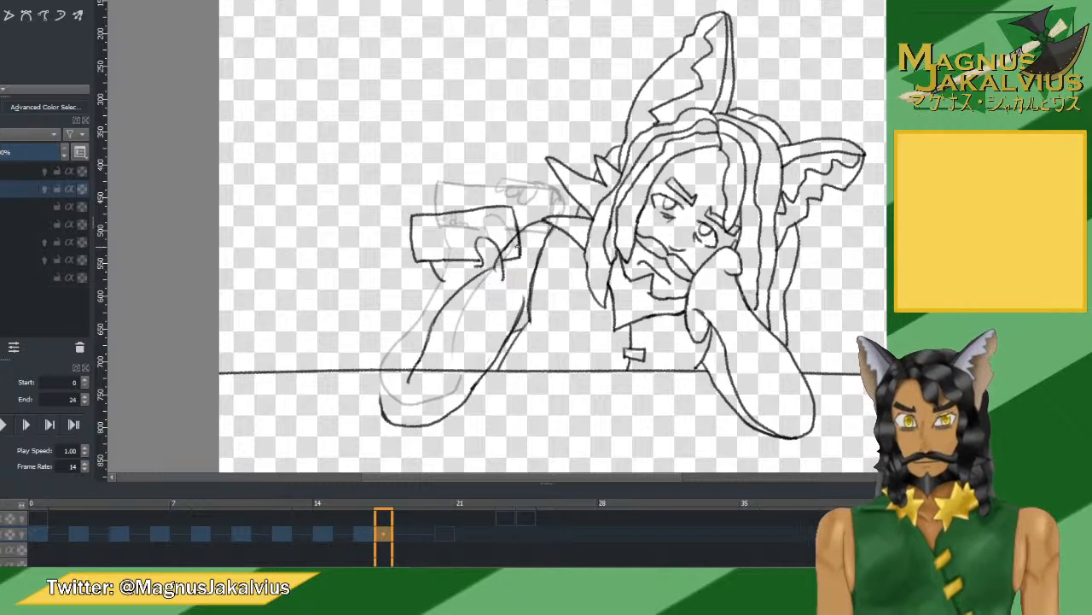
mouse_move(502, 279)
mouse_down()
mouse_move(489, 293)
mouse_move(435, 297)
mouse_move(383, 384)
mouse_move(474, 370)
mouse_up()
drag(491, 288, 453, 393)
key(ctrl+z)
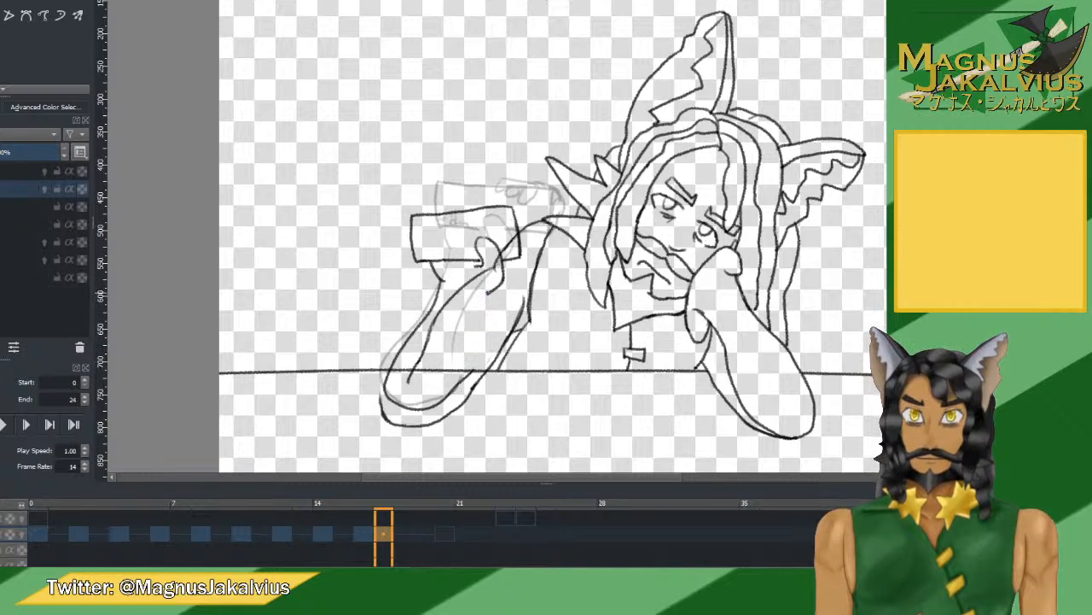
mouse_move(490, 290)
mouse_down()
mouse_move(459, 339)
mouse_move(453, 393)
mouse_up()
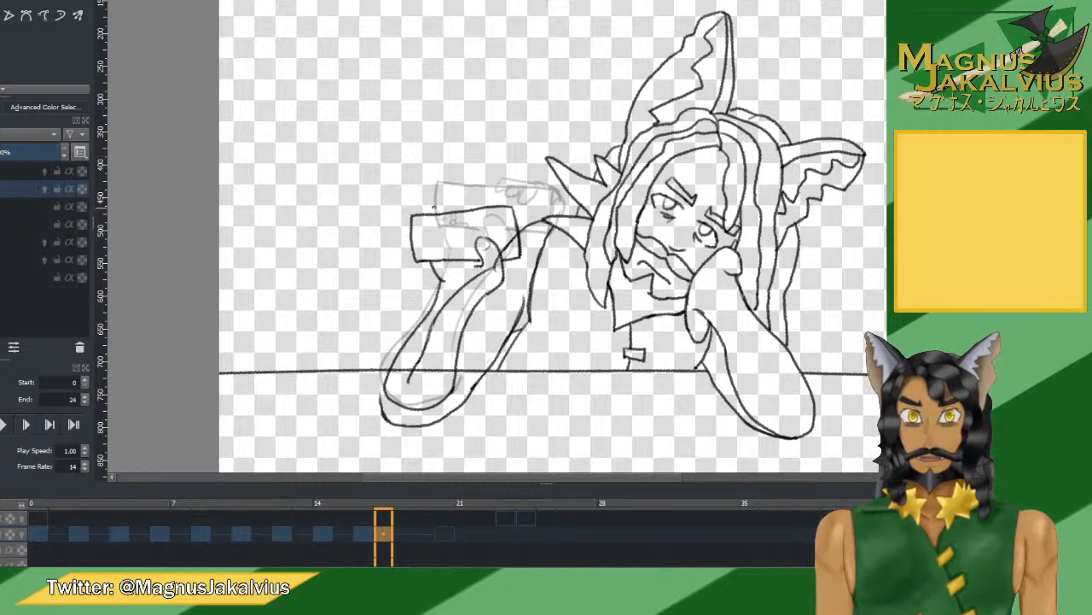
Try to draw small rounded fingertips over the upper edge of the soda can at frame 17.
mouse_move(458, 212)
mouse_down()
mouse_move(483, 200)
mouse_move(490, 214)
mouse_up()
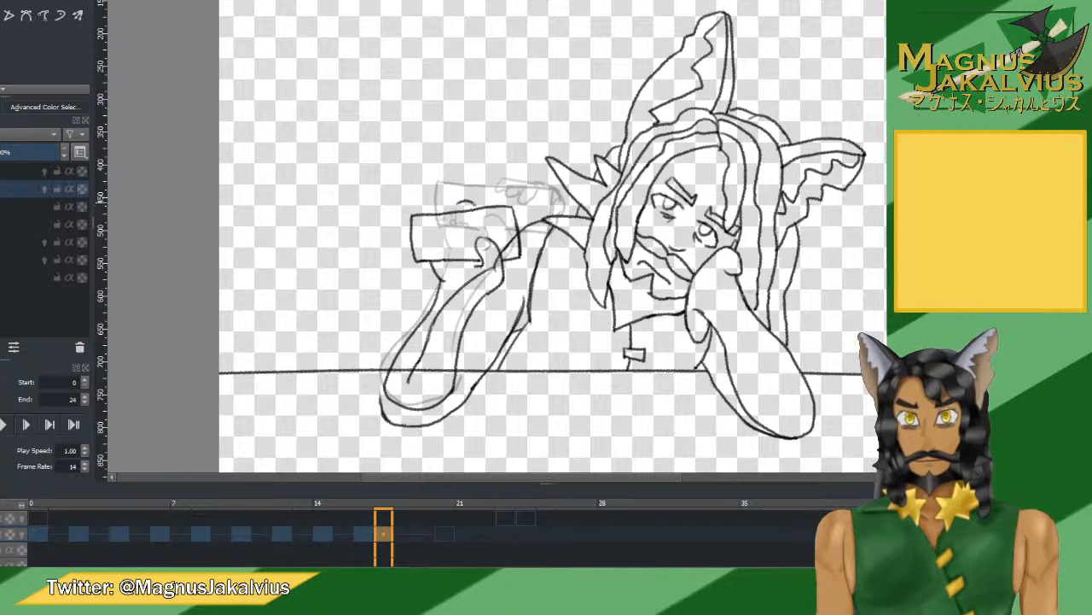
key(ctrl+z)
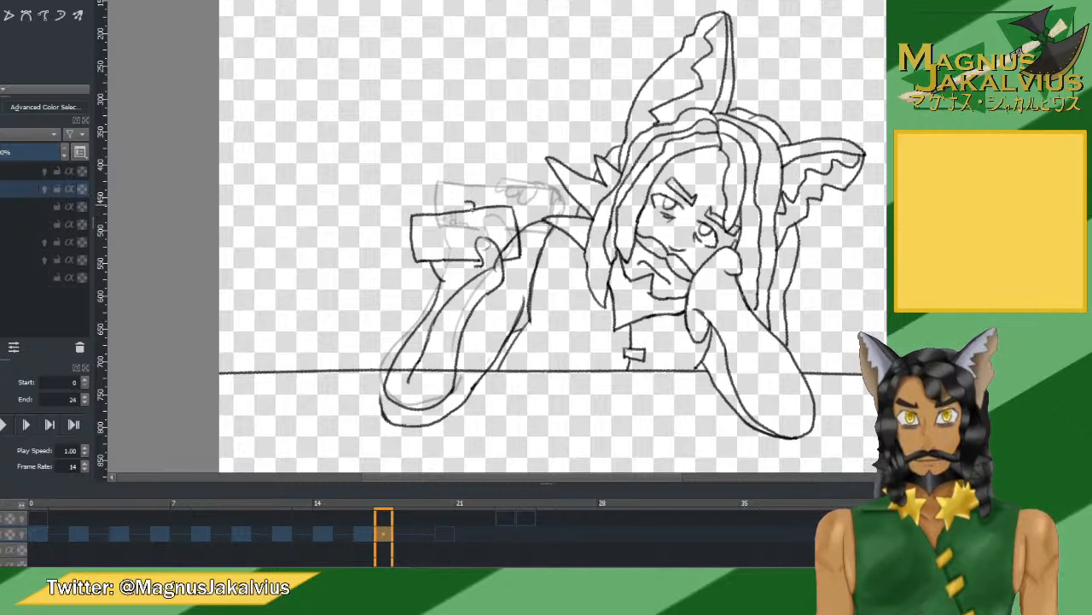
drag(466, 215, 468, 205)
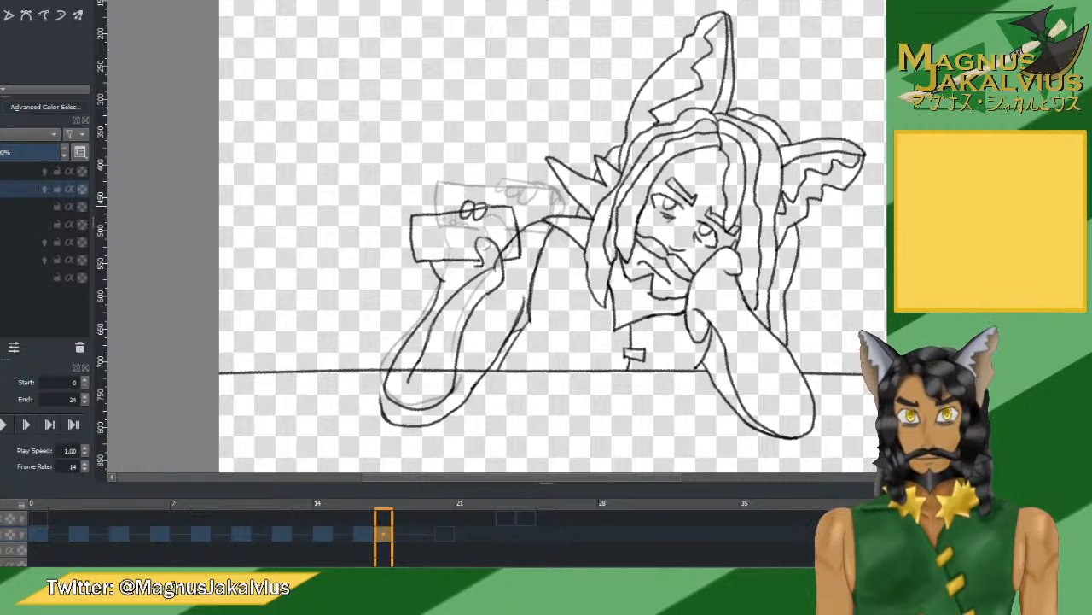
drag(495, 204, 497, 222)
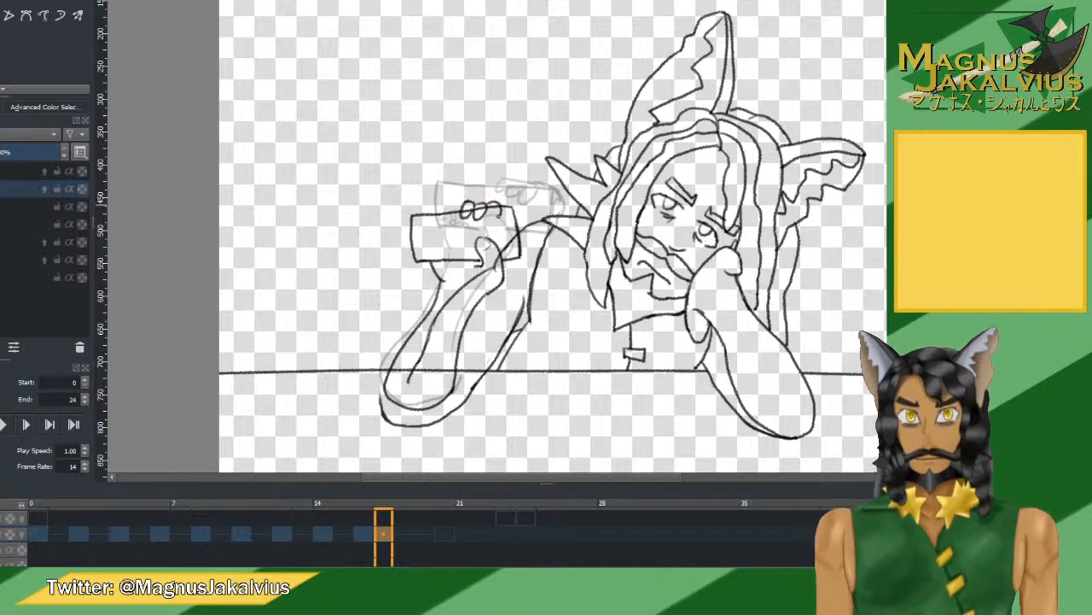
drag(488, 212, 496, 220)
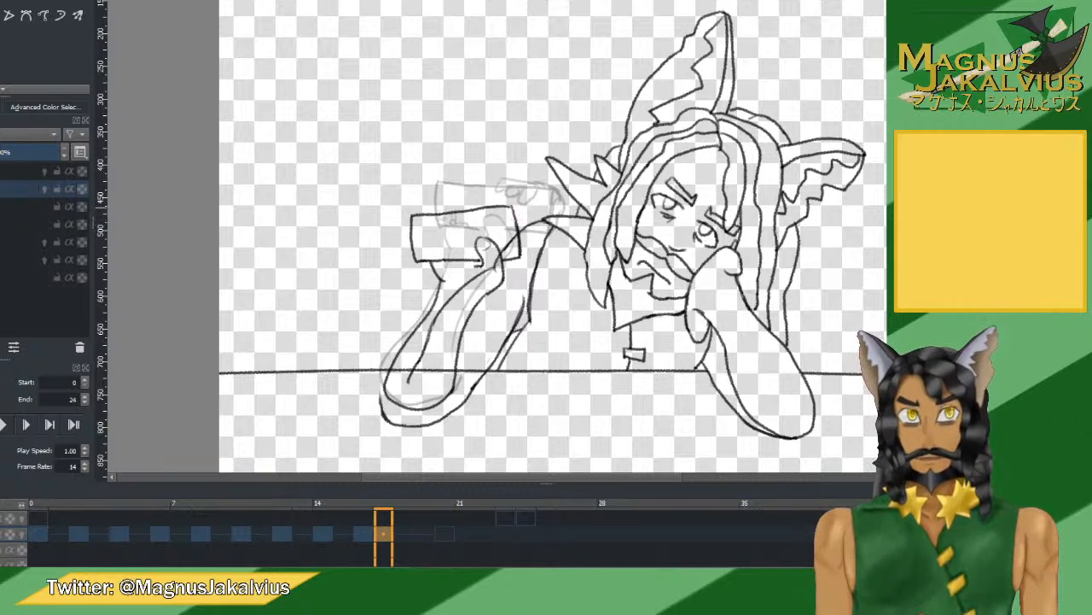
Refine the soda can's end edge nearest the character and add the rounded finger gripping it at frame 17.
drag(514, 207, 523, 256)
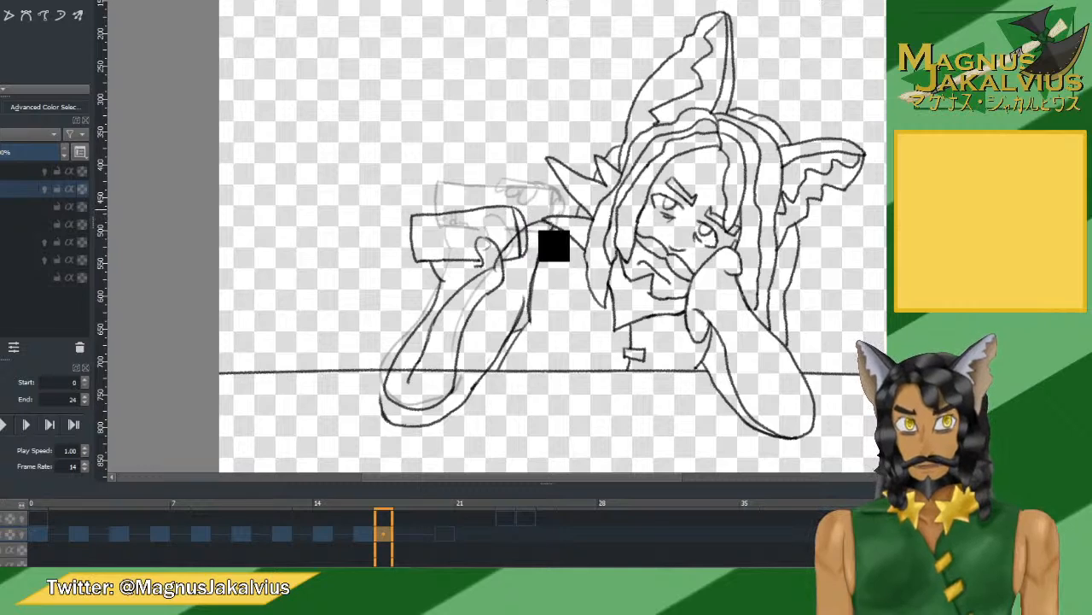
key(ctrl+z)
drag(512, 207, 519, 255)
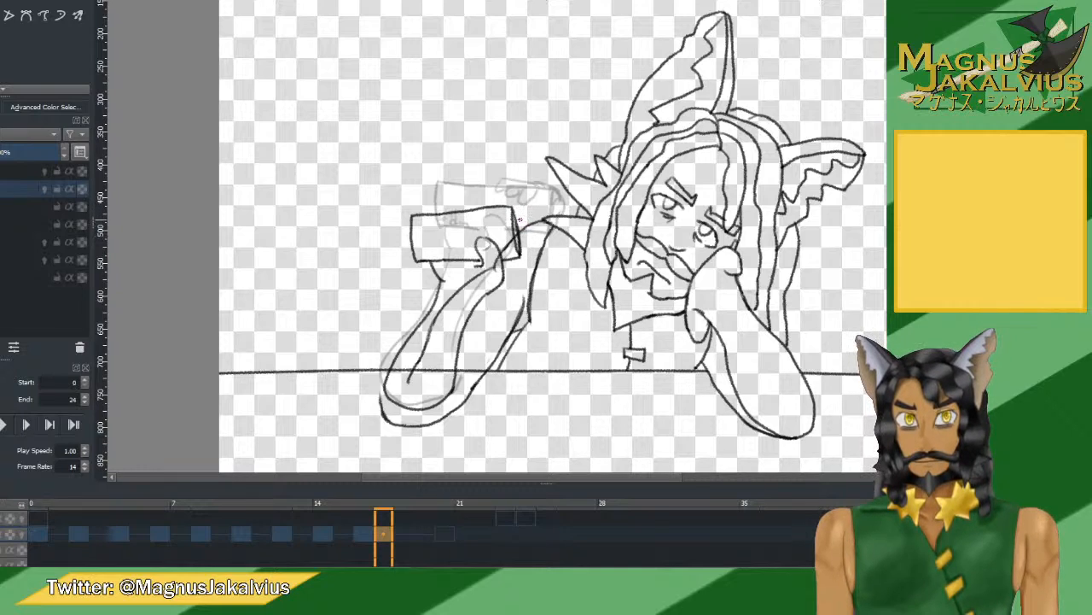
key(ctrl+z)
drag(512, 208, 519, 257)
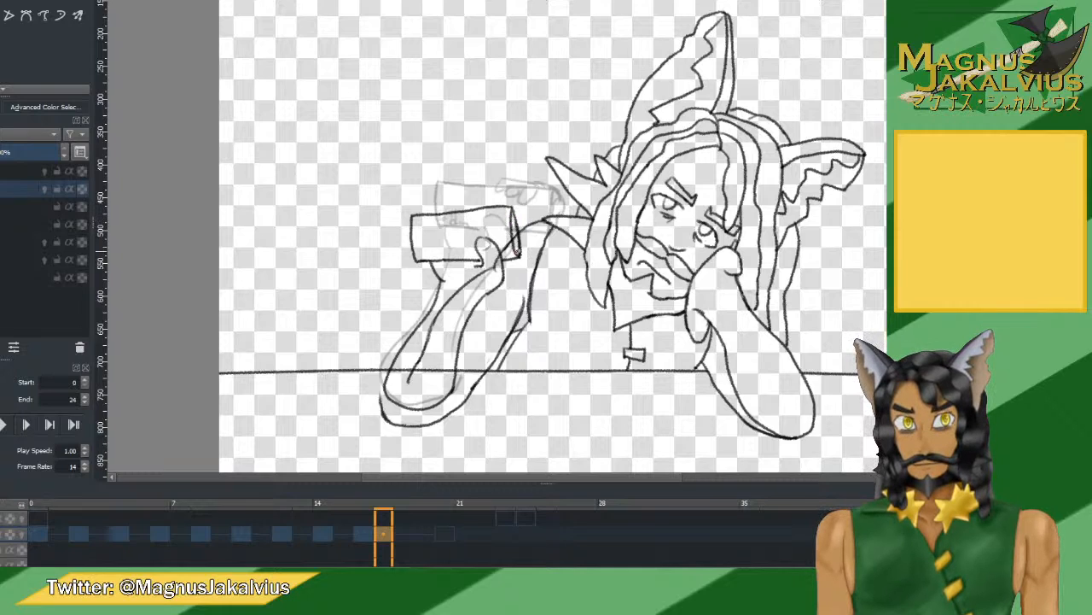
key(ctrl+z)
drag(512, 205, 519, 257)
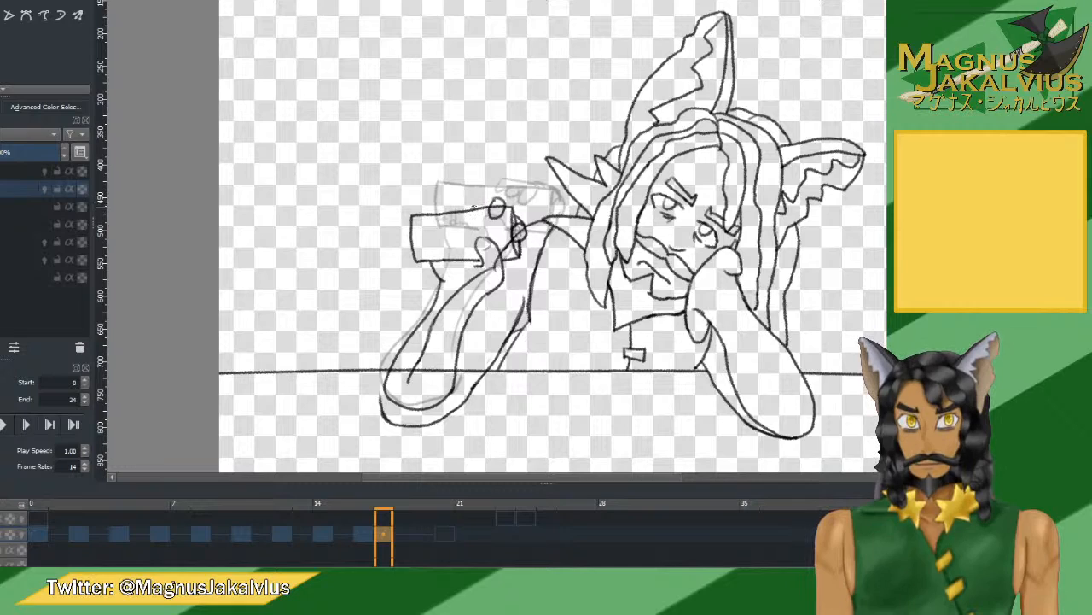
Draw round fingertips along the can's upper edge, touch up the wrist, and check the arm with the character's body hidden.
mouse_move(477, 203)
mouse_down()
mouse_move(474, 221)
mouse_move(464, 205)
mouse_move(480, 205)
mouse_move(453, 208)
mouse_move(471, 202)
mouse_up()
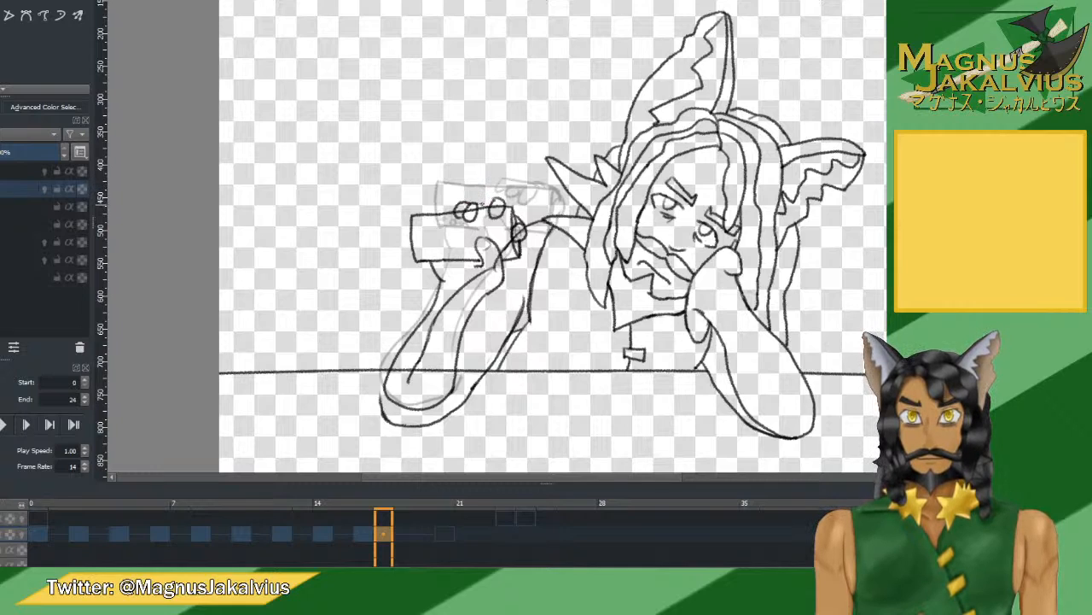
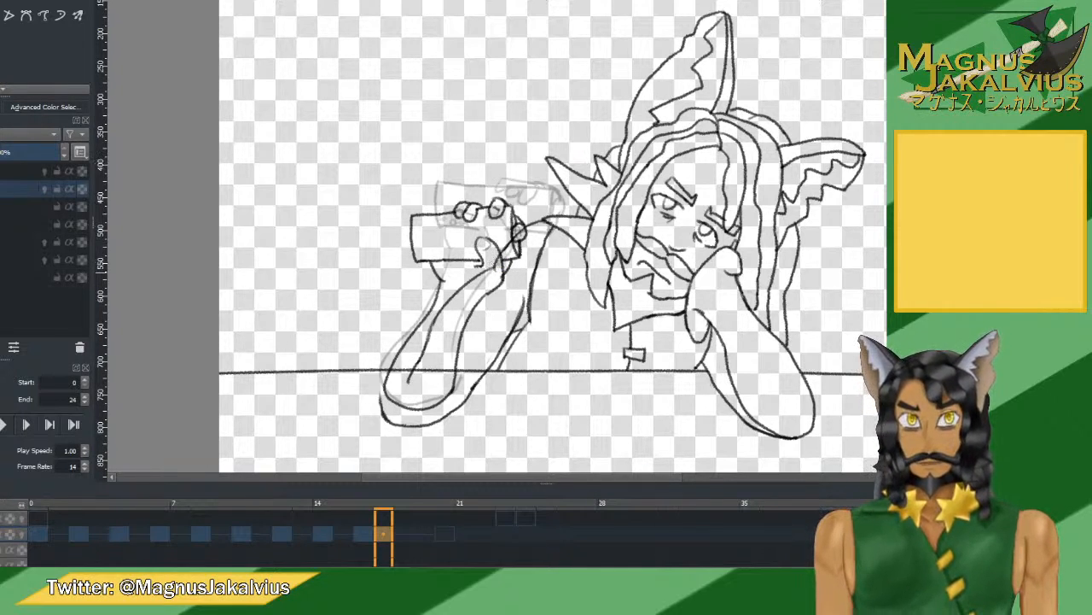
key(ctrl)
ctrl+click(515, 262)
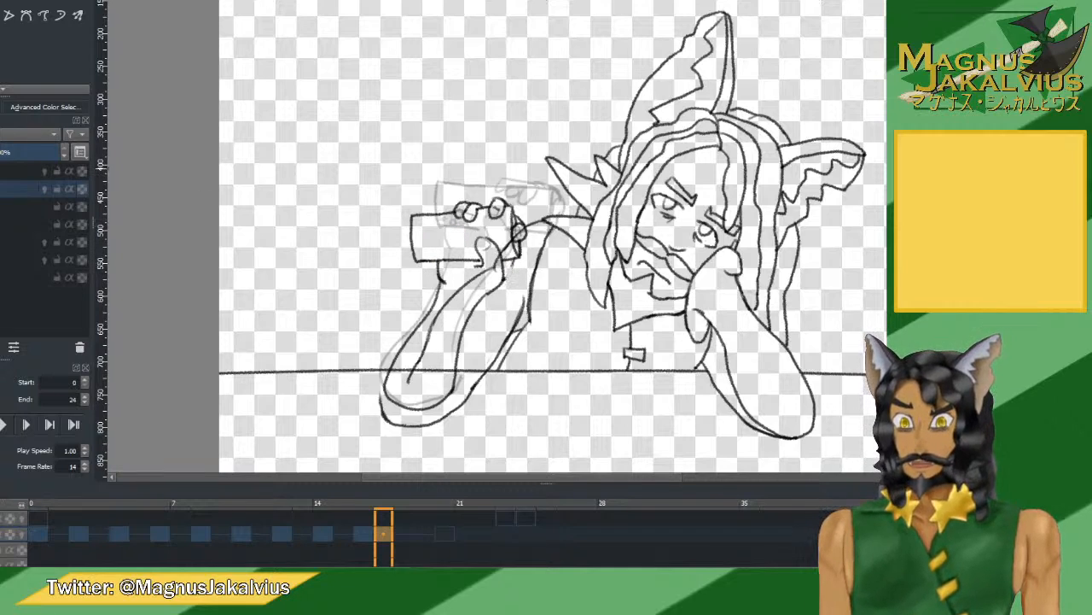
click(1, 207)
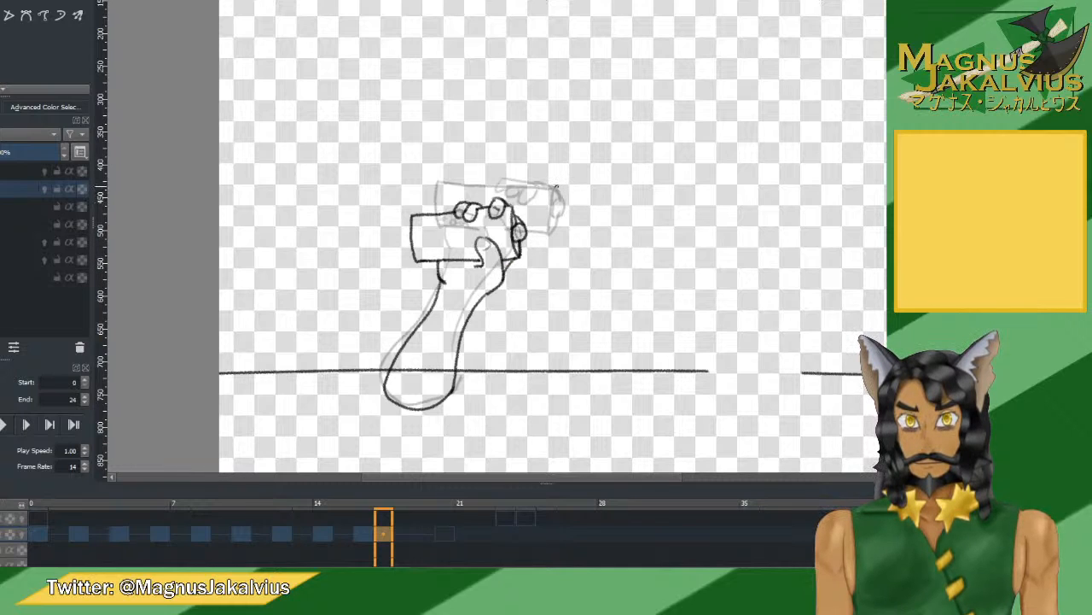
click(1, 207)
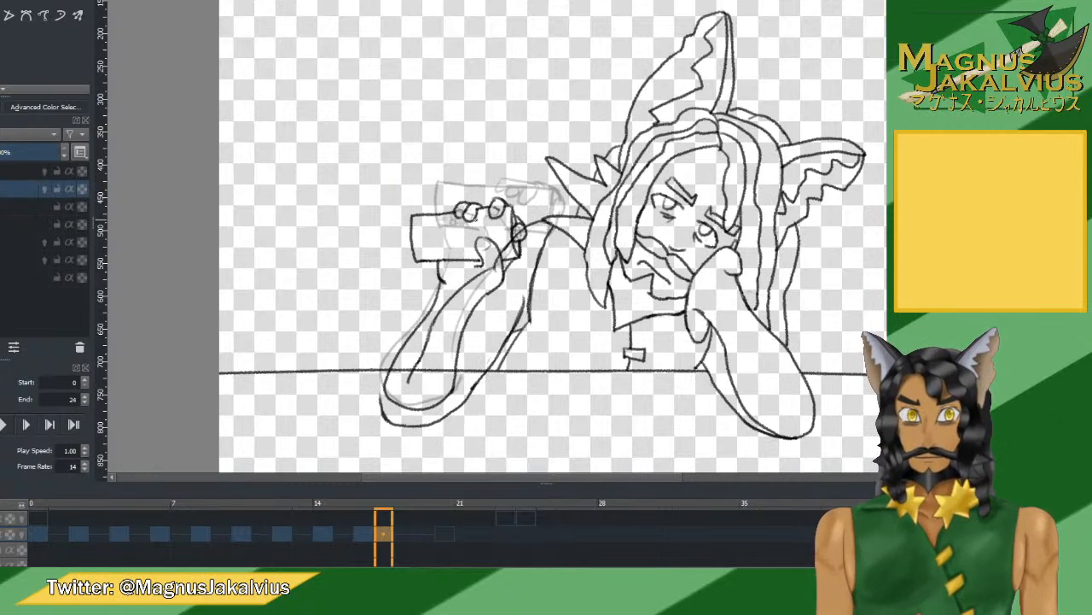
Redraw the fingertips as three small ovals on the soda can's upper edge and letter "Soda" on the can at frame 17.
click(414, 534)
click(445, 531)
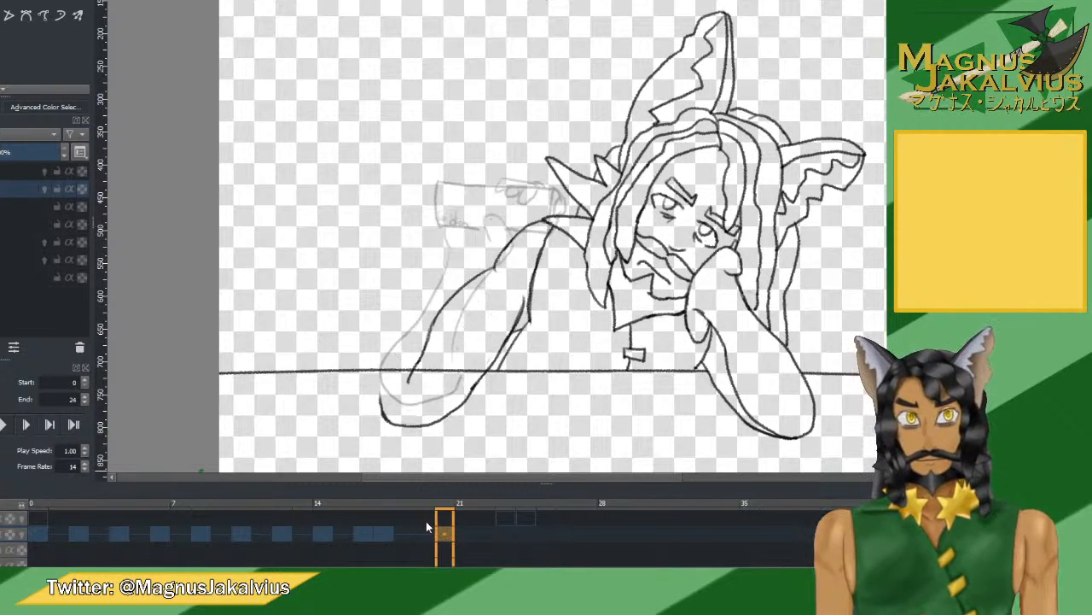
click(385, 531)
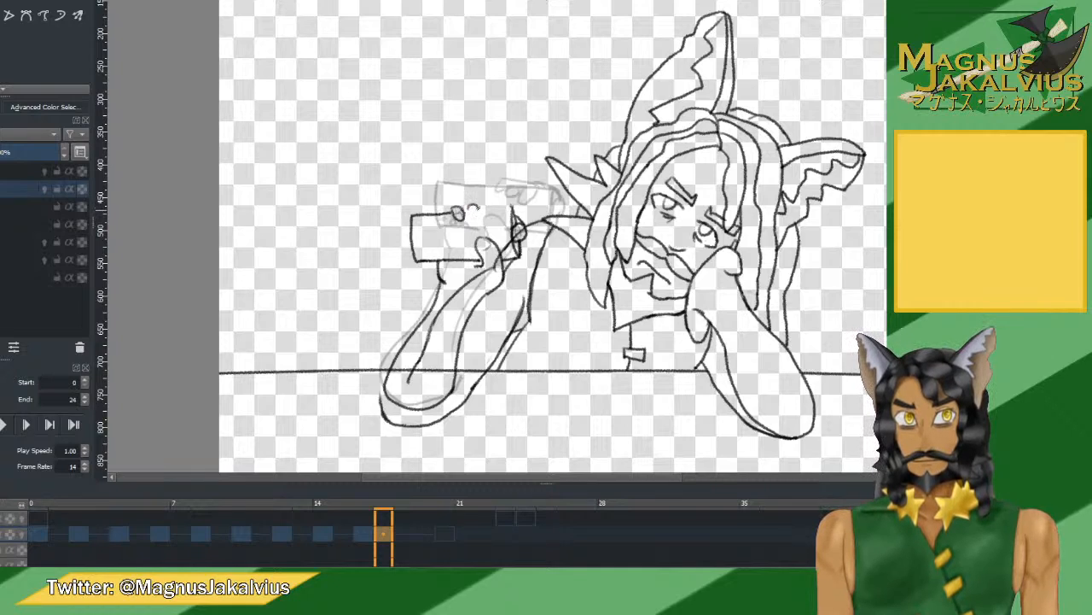
drag(470, 219, 482, 224)
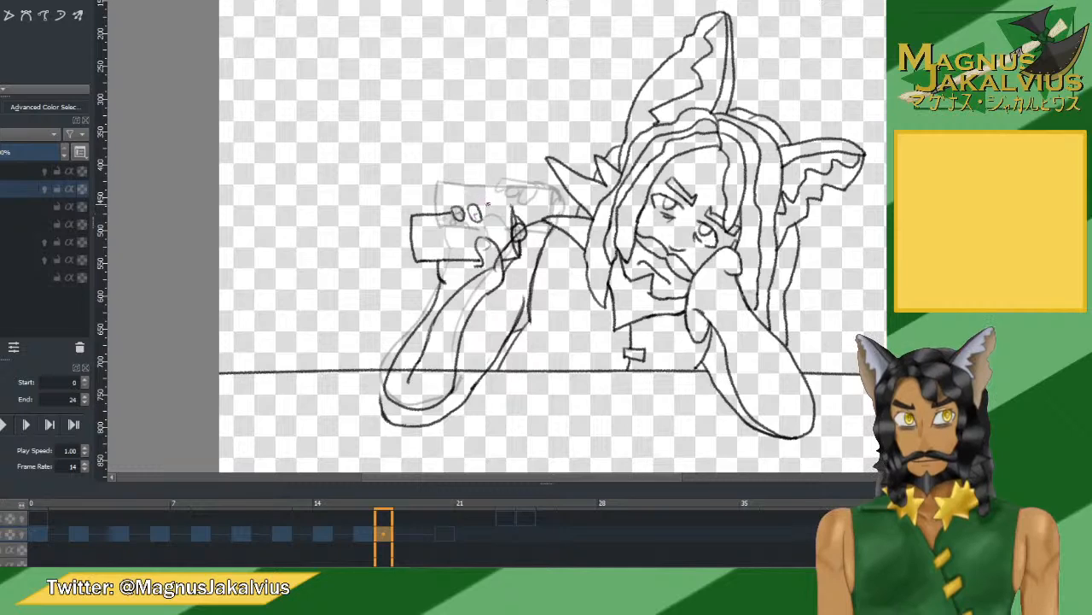
mouse_move(489, 205)
mouse_down()
mouse_move(501, 217)
mouse_move(487, 219)
mouse_move(504, 216)
mouse_move(489, 220)
mouse_up()
key(ctrl+z)
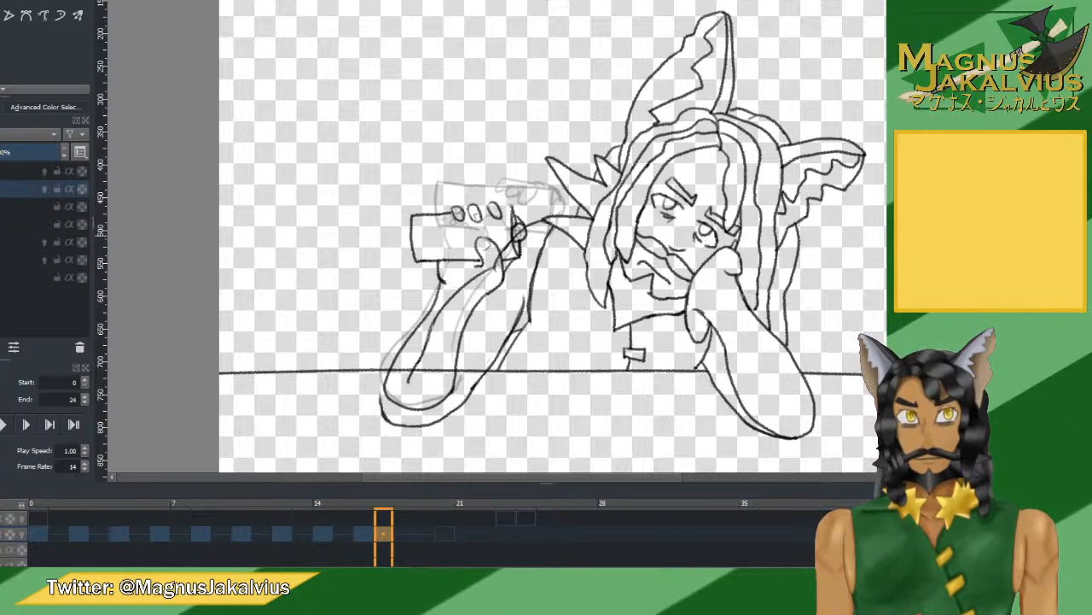
mouse_move(491, 207)
mouse_down()
mouse_move(500, 218)
mouse_move(480, 221)
mouse_up()
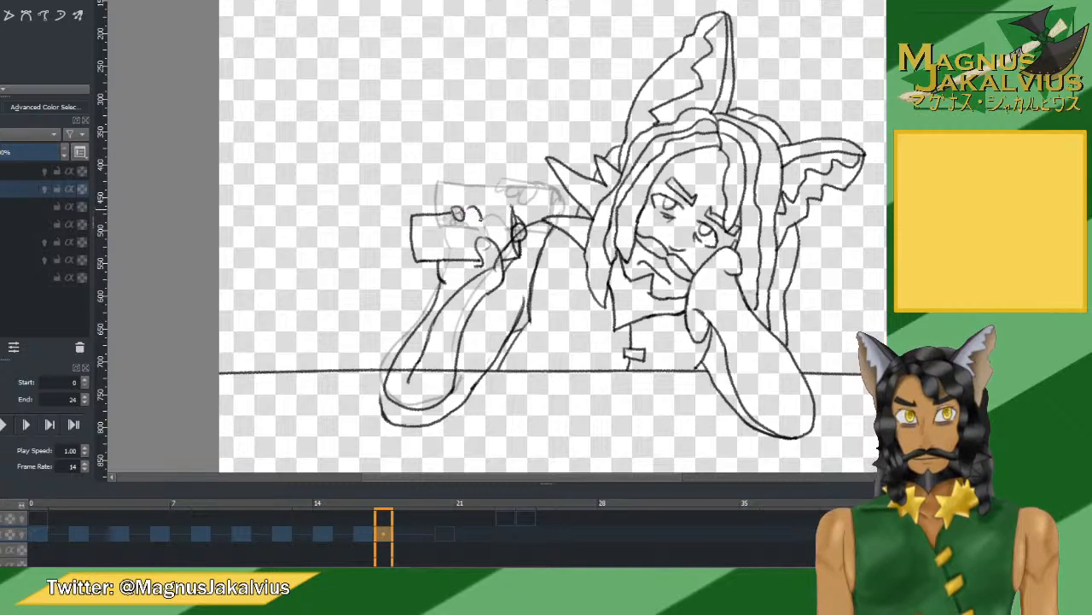
mouse_move(475, 209)
mouse_down()
mouse_move(468, 220)
mouse_move(502, 224)
mouse_move(492, 220)
mouse_up()
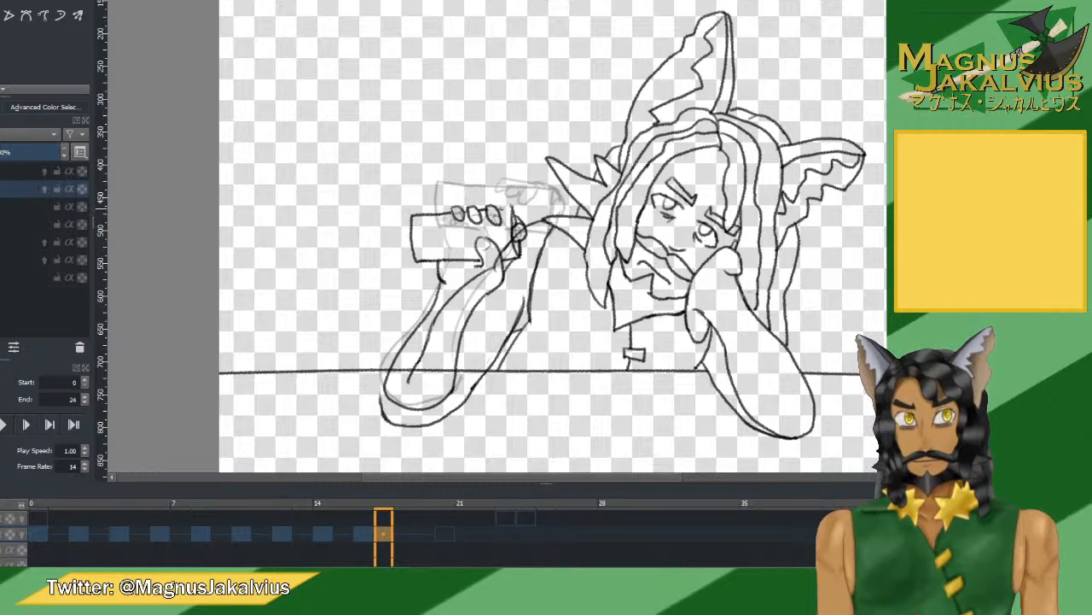
mouse_move(423, 239)
mouse_down()
mouse_move(428, 255)
mouse_move(466, 249)
mouse_move(455, 230)
mouse_move(427, 256)
mouse_up()
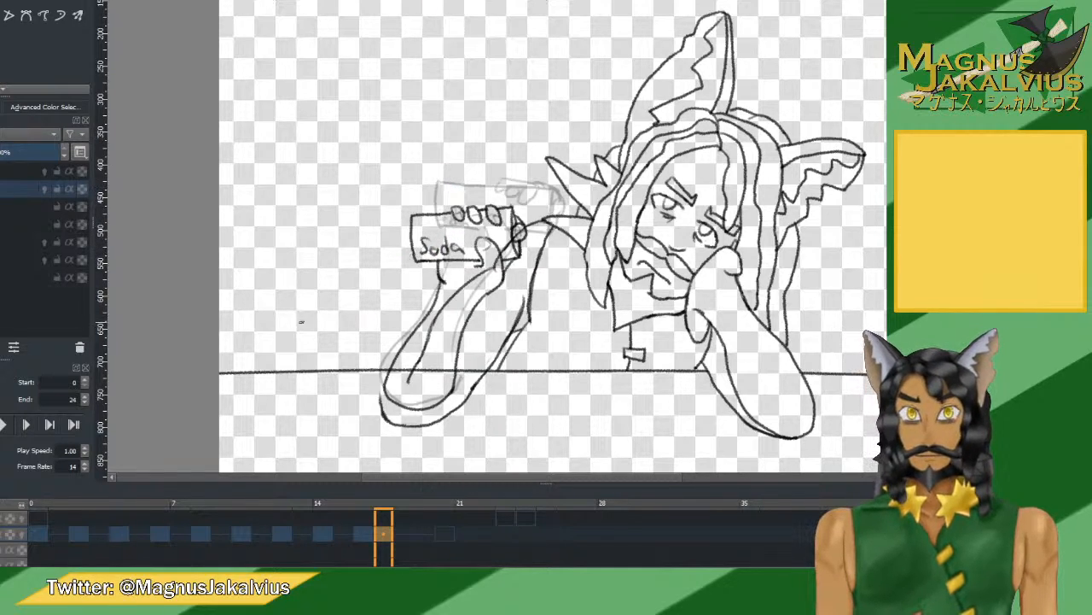
Toggle onion skinning on the arm layer and play the animation to check the arm's motion.
click(22, 534)
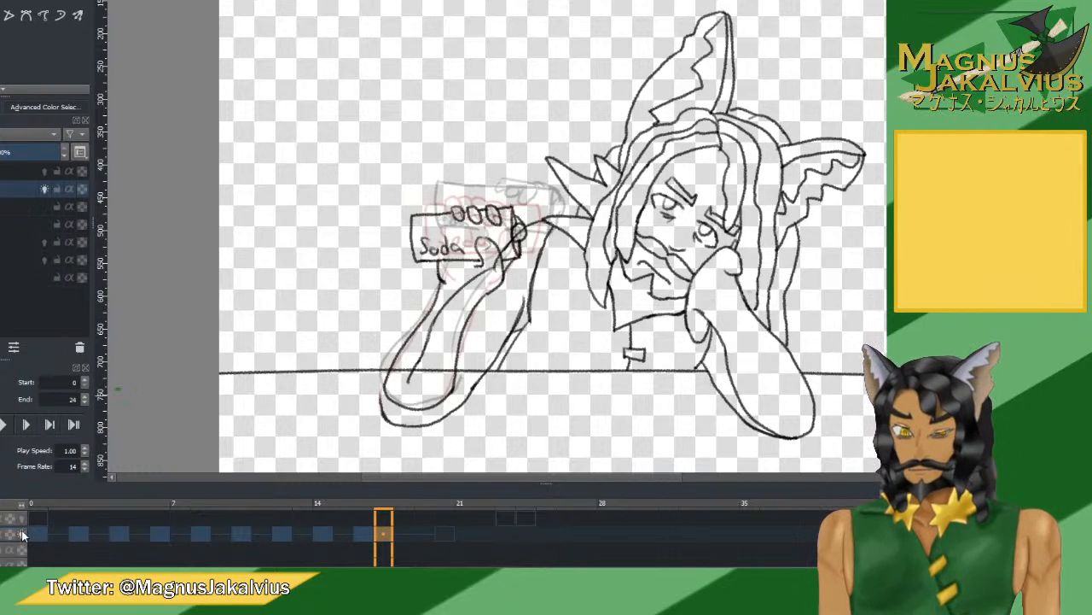
click(4, 425)
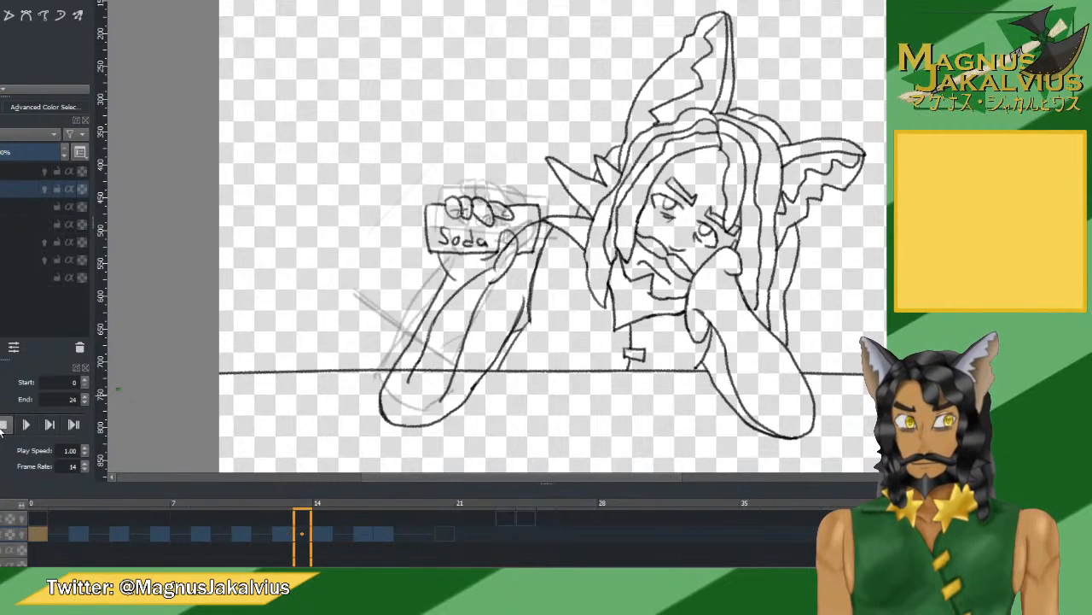
click(4, 425)
click(4, 425)
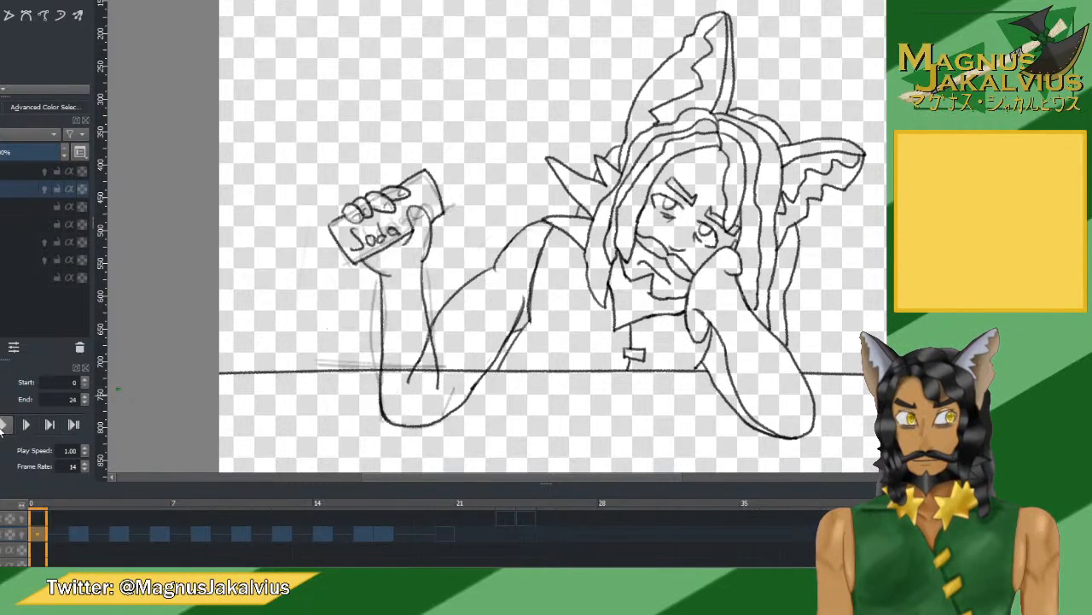
click(3, 425)
Copy the clean arm drawing from frame 17 to frame 20 and play the animation from frame 0.
drag(384, 533, 443, 535)
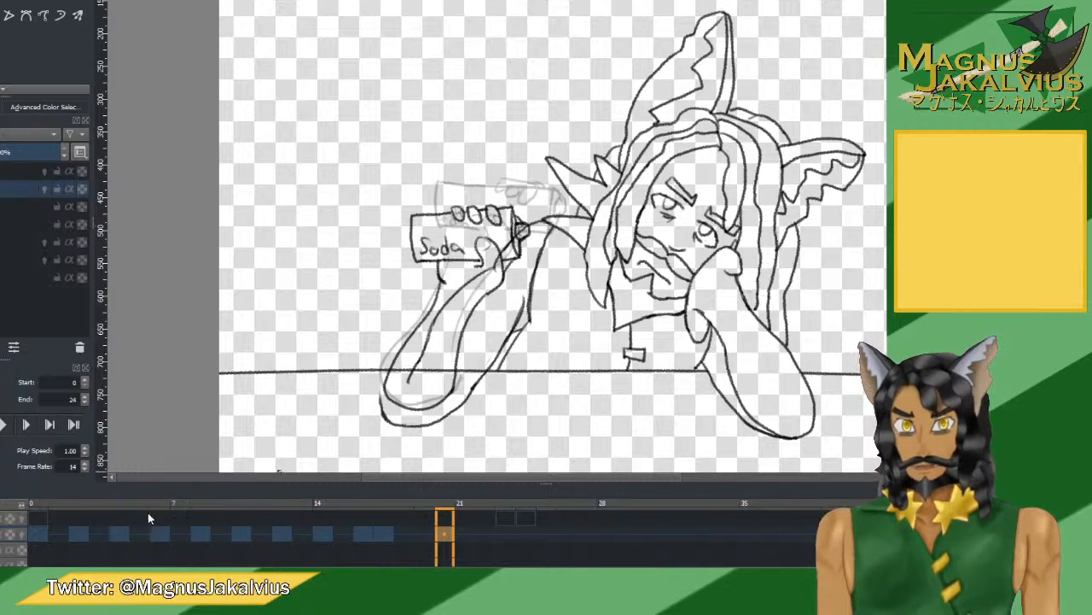
click(37, 534)
click(4, 424)
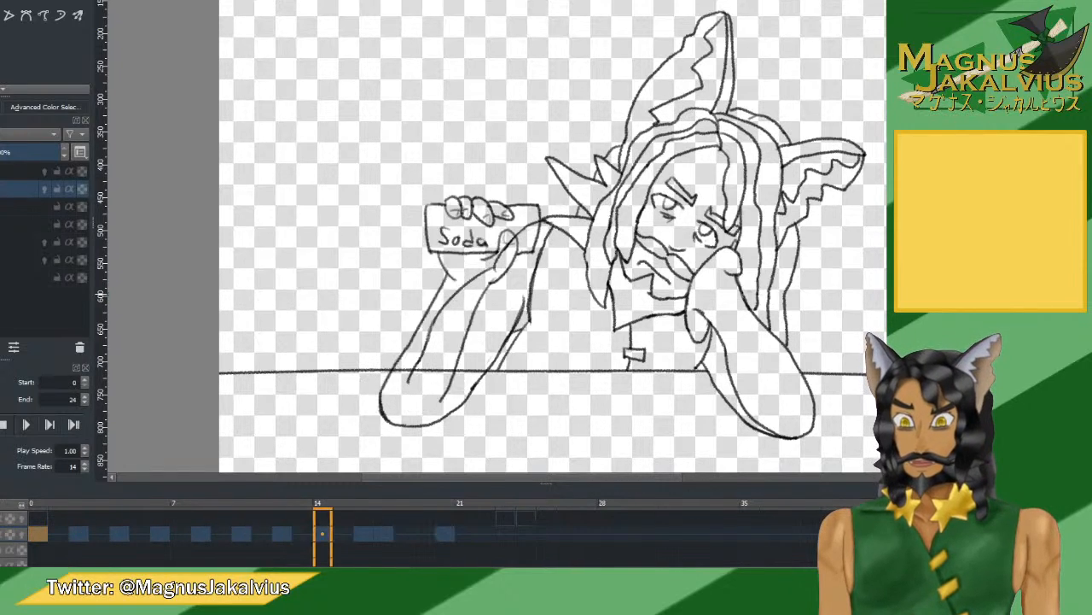
click(14, 424)
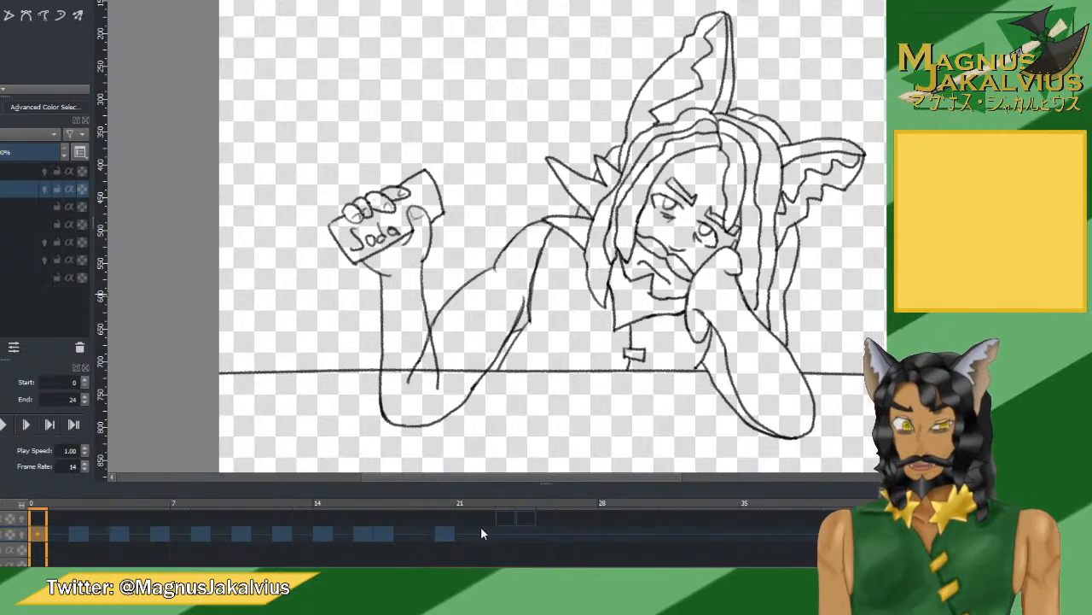
Hide the rough sketch layer and check the clean arm at frame 20.
click(503, 527)
click(7, 171)
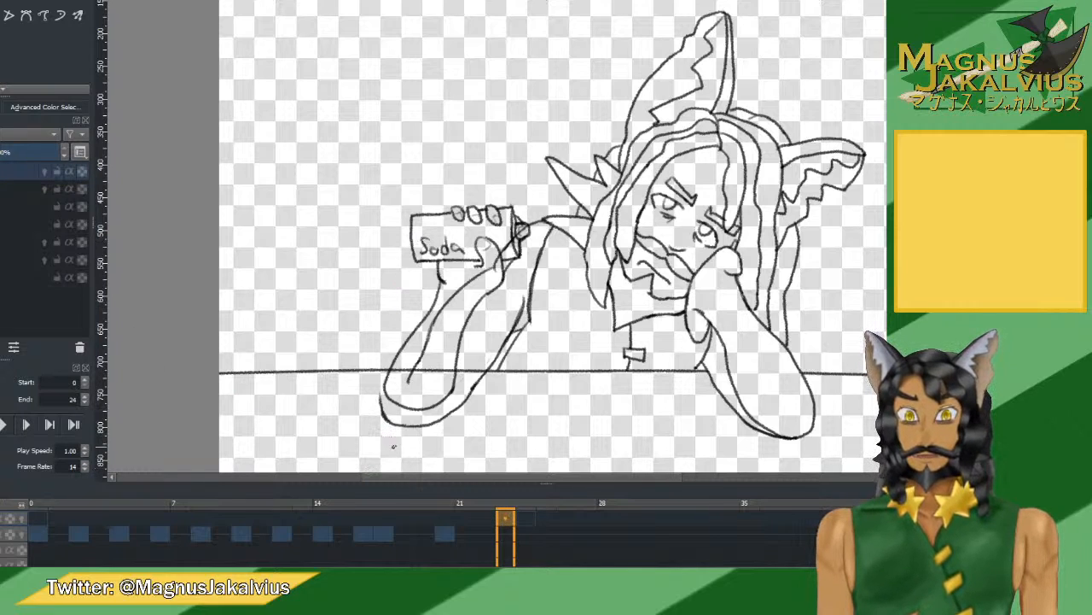
click(444, 536)
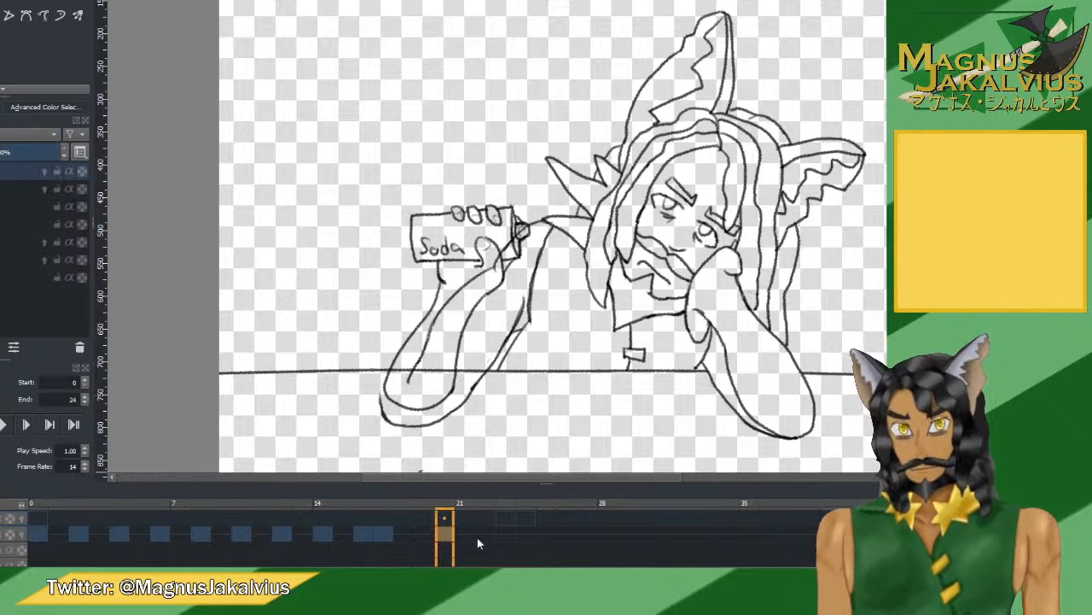
Copy the body layer's frame 0 drawing to frame 17 and compare it with the preceding frame.
click(38, 549)
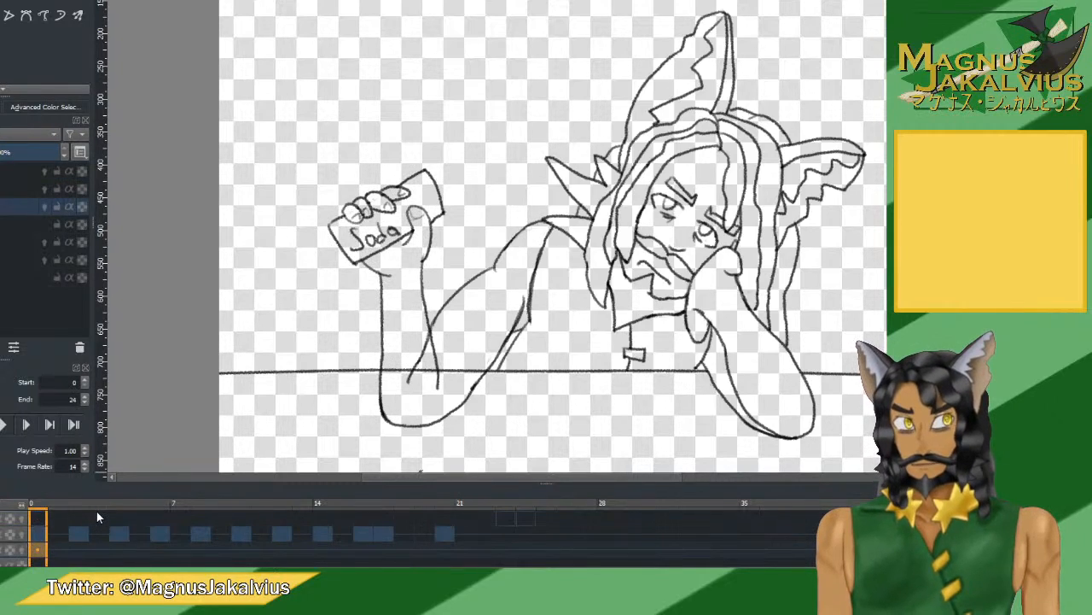
click(65, 548)
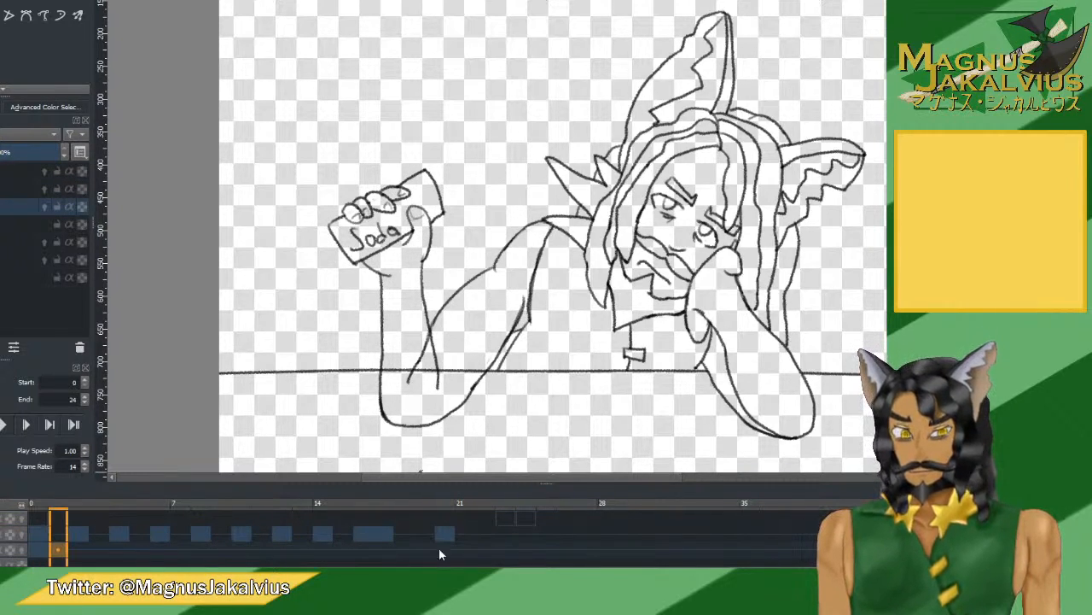
click(461, 549)
click(387, 556)
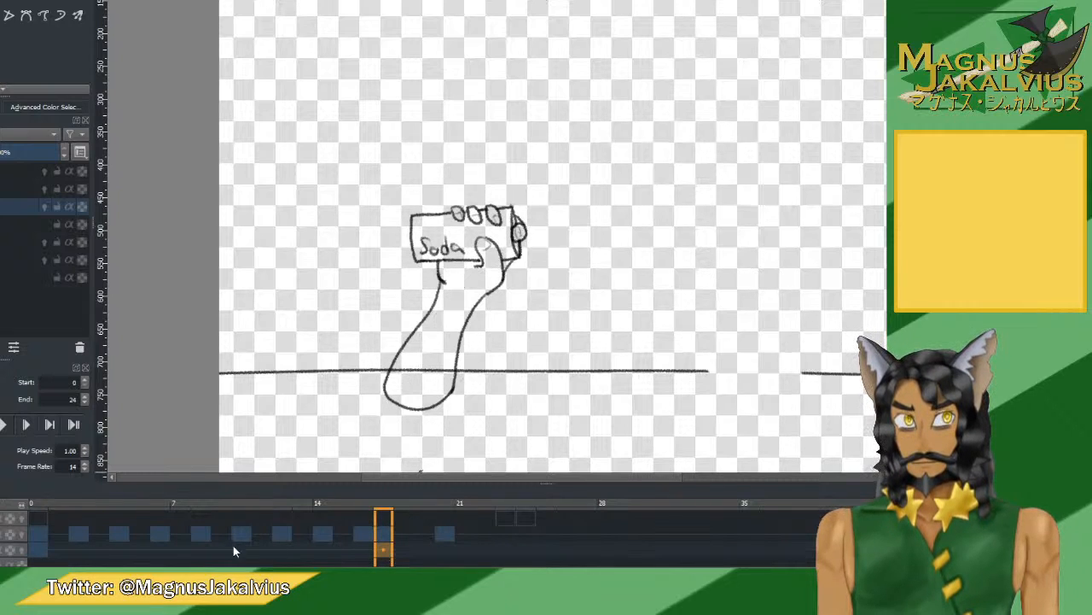
drag(40, 549, 379, 551)
key(Left)
key(Right)
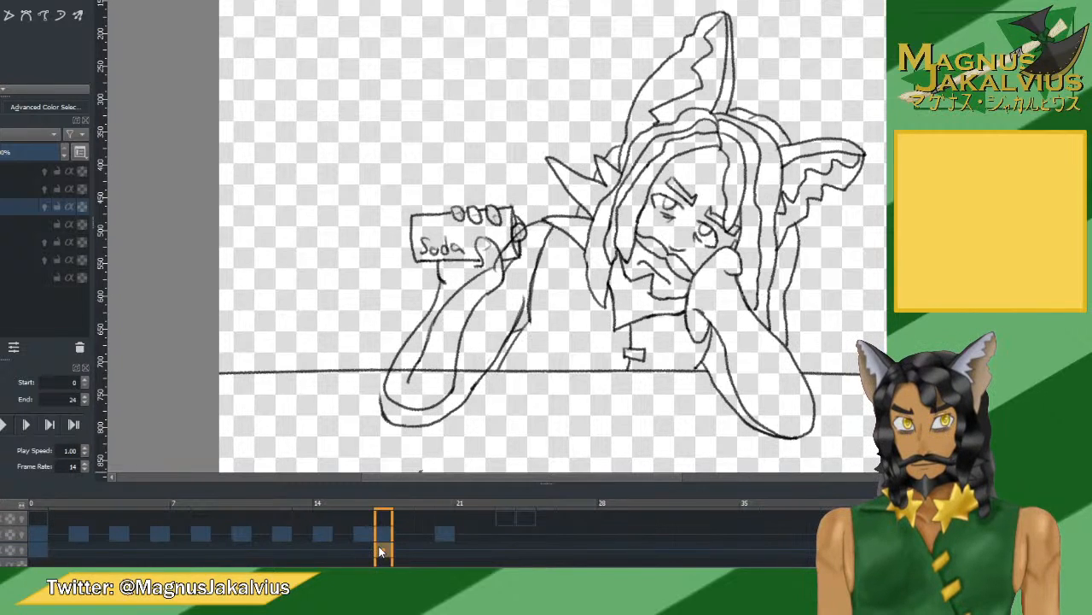
key(Left)
key(Right)
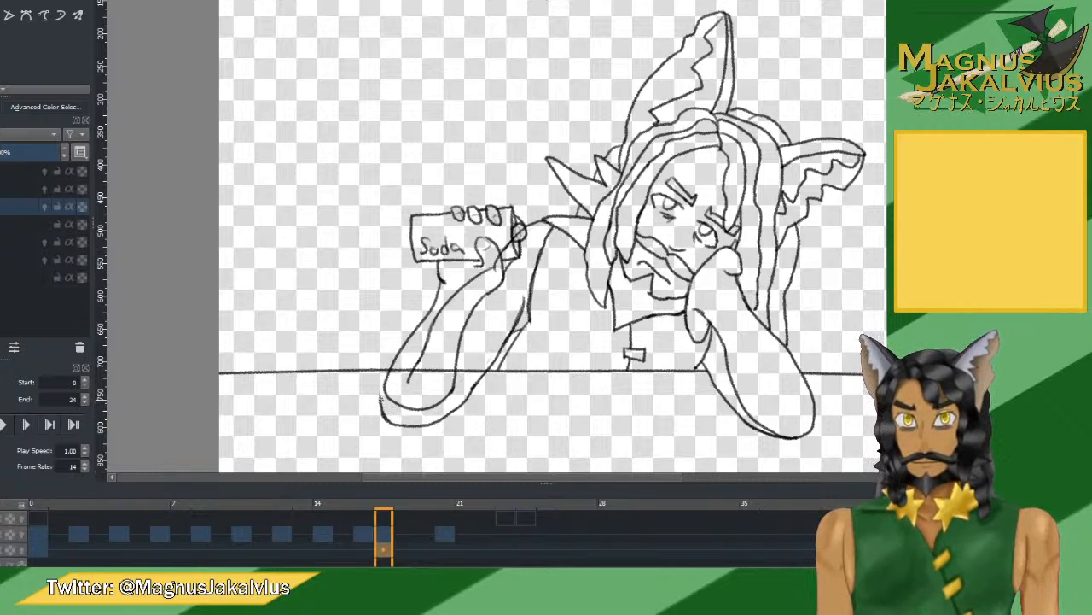
Erase the old elbow curve and the upper arm's lower outline on the body layer at frame 17, checking against frame 0.
mouse_move(379, 390)
mouse_down()
mouse_move(378, 414)
mouse_move(397, 435)
mouse_move(448, 417)
mouse_move(416, 428)
mouse_move(366, 409)
mouse_move(444, 425)
mouse_move(461, 417)
mouse_move(516, 307)
mouse_up()
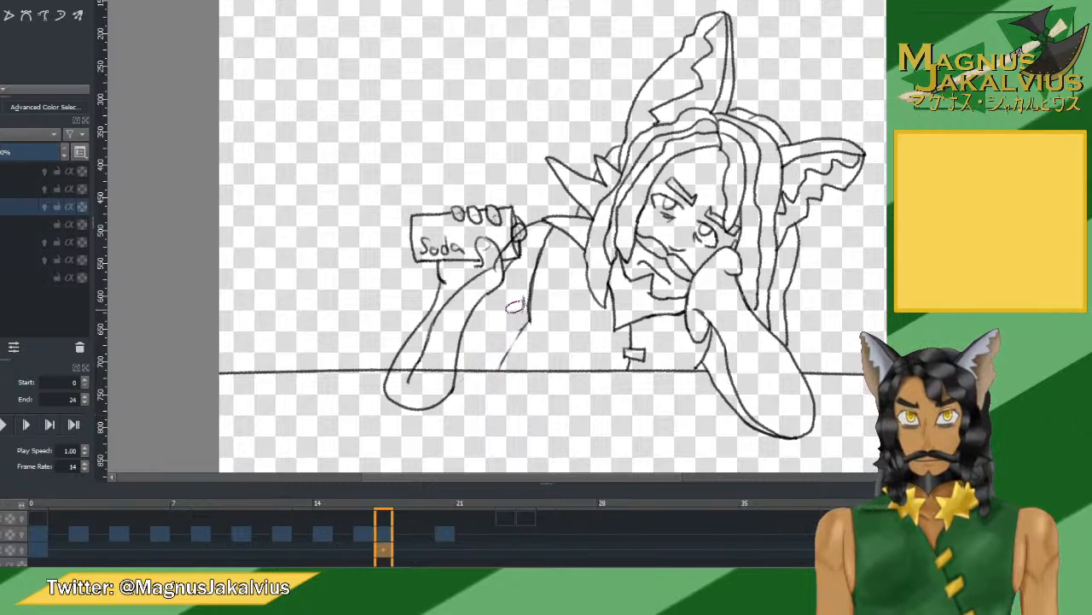
key(ctrl+z)
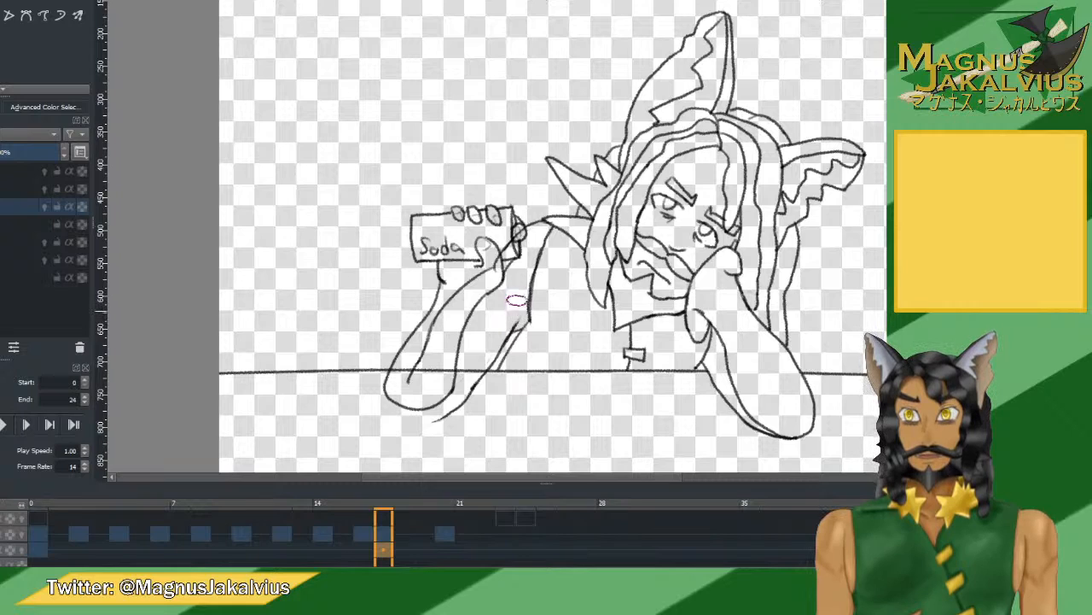
mouse_move(517, 301)
mouse_down()
mouse_move(480, 379)
mouse_move(465, 378)
mouse_move(467, 396)
mouse_move(441, 424)
mouse_up()
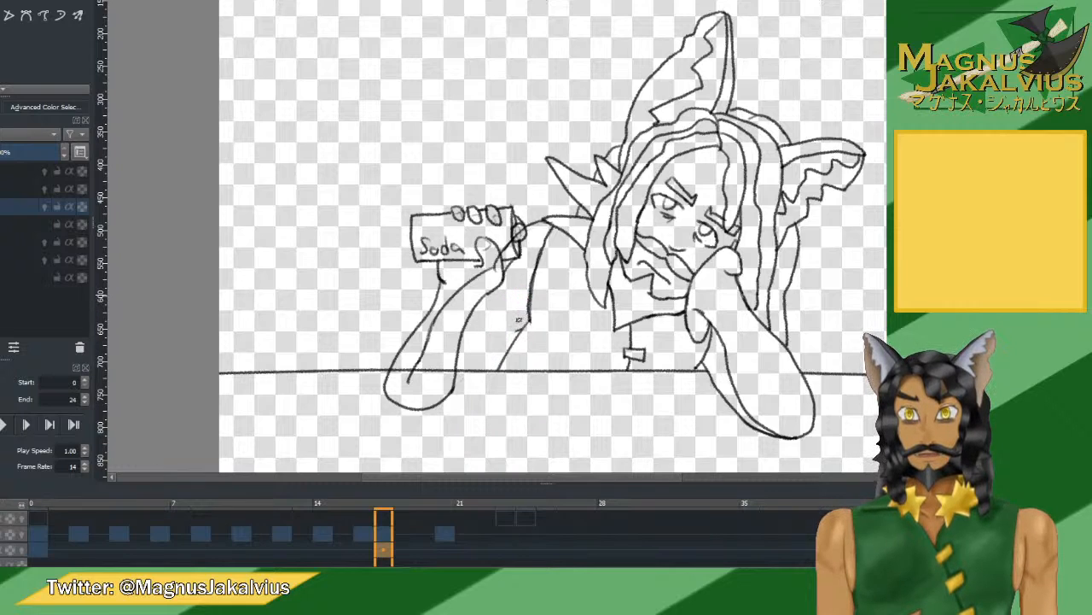
click(43, 536)
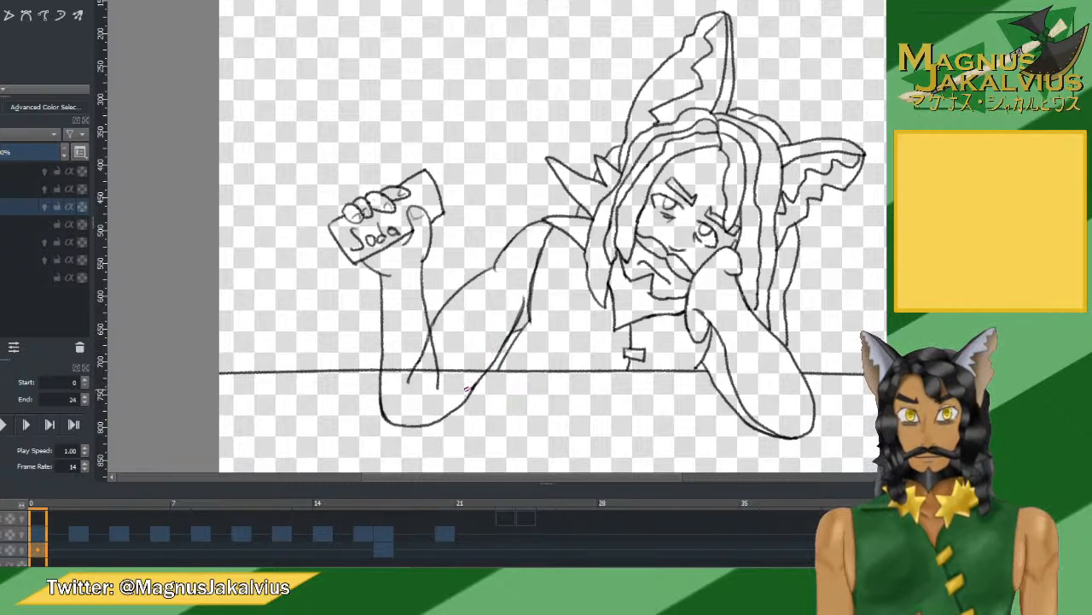
click(383, 536)
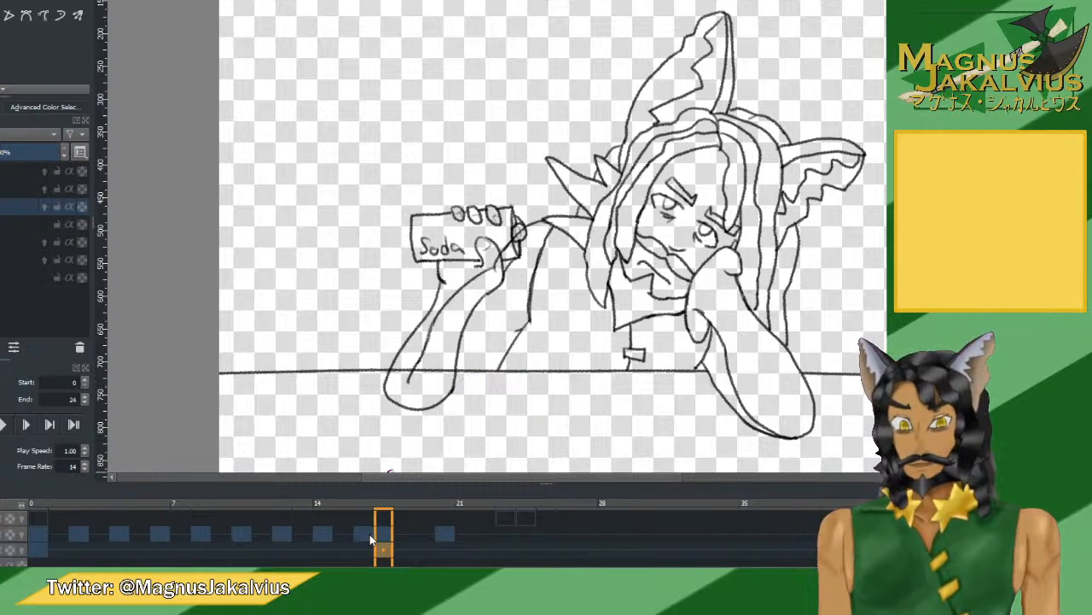
click(34, 188)
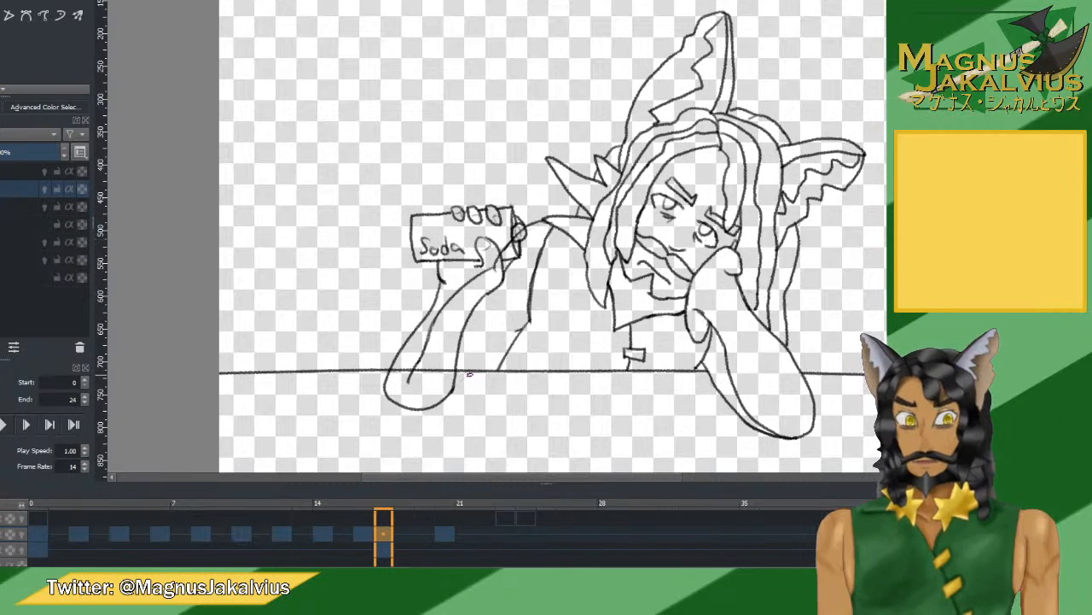
click(34, 205)
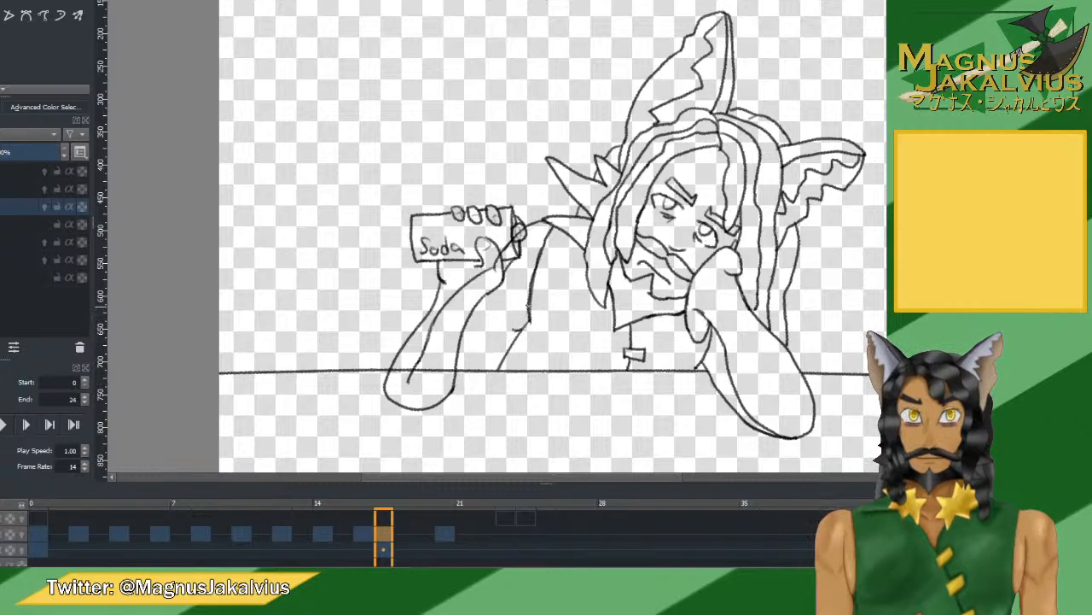
Try to draw a new underside line for the upper arm, running from the armpit to the elbow at frame 17.
drag(495, 348, 457, 384)
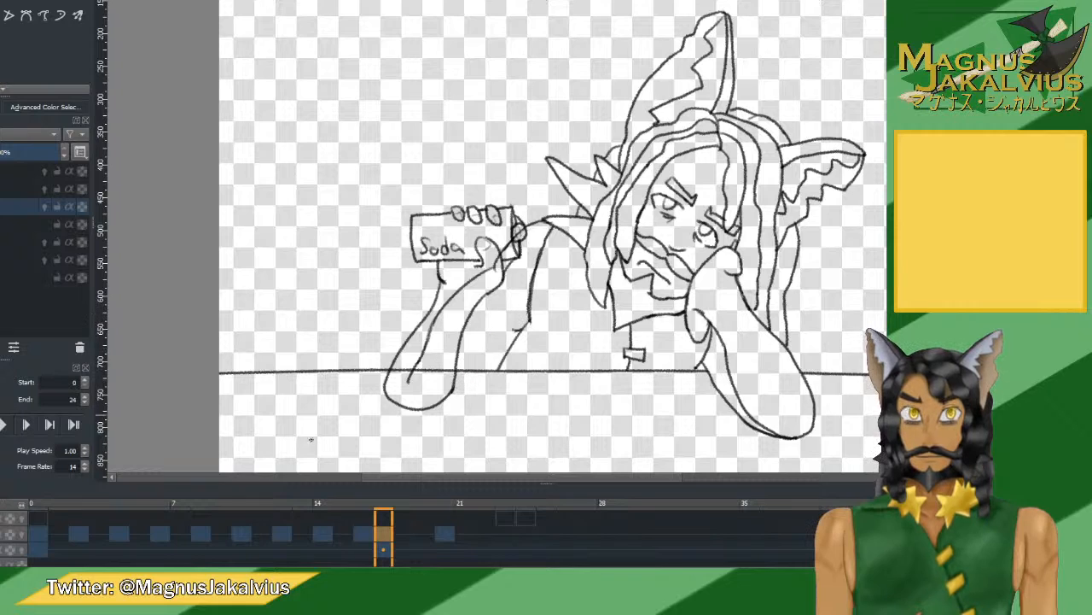
click(362, 548)
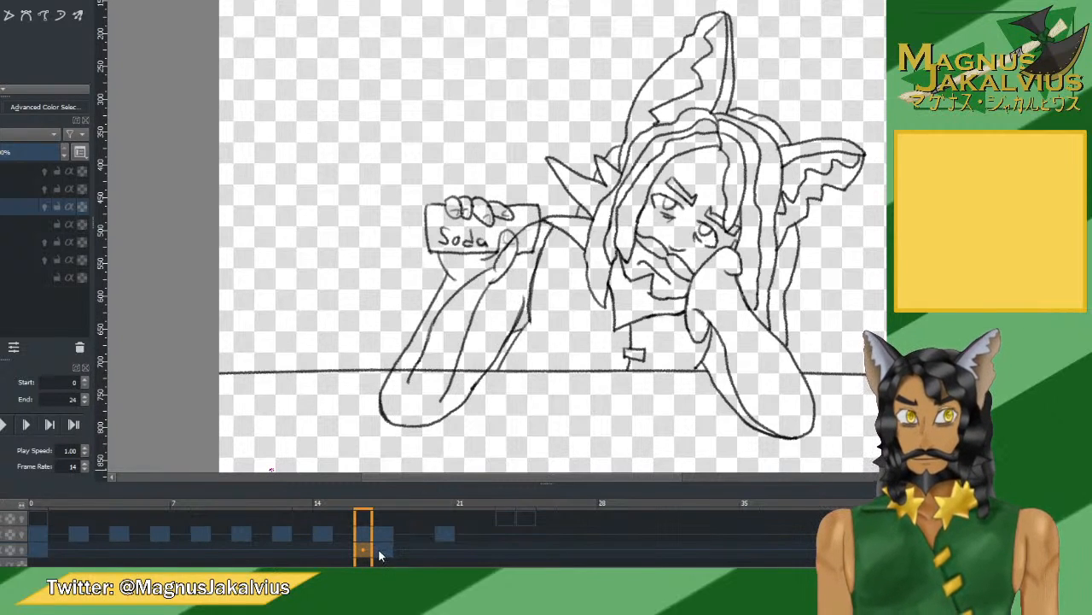
click(379, 548)
mouse_move(518, 295)
mouse_down()
mouse_move(504, 340)
mouse_move(451, 392)
mouse_up()
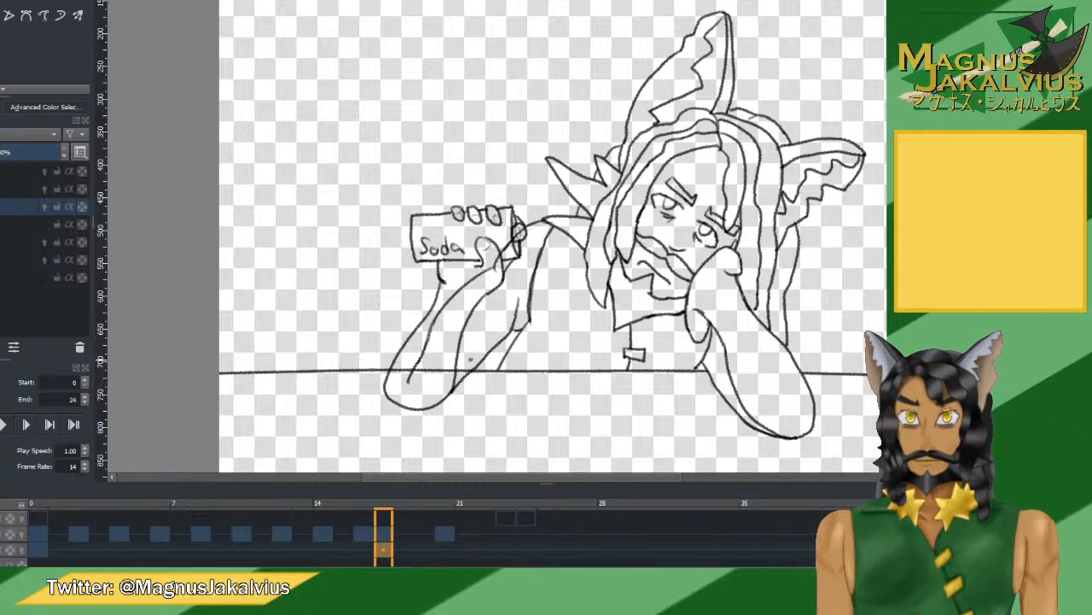
key(ctrl+z)
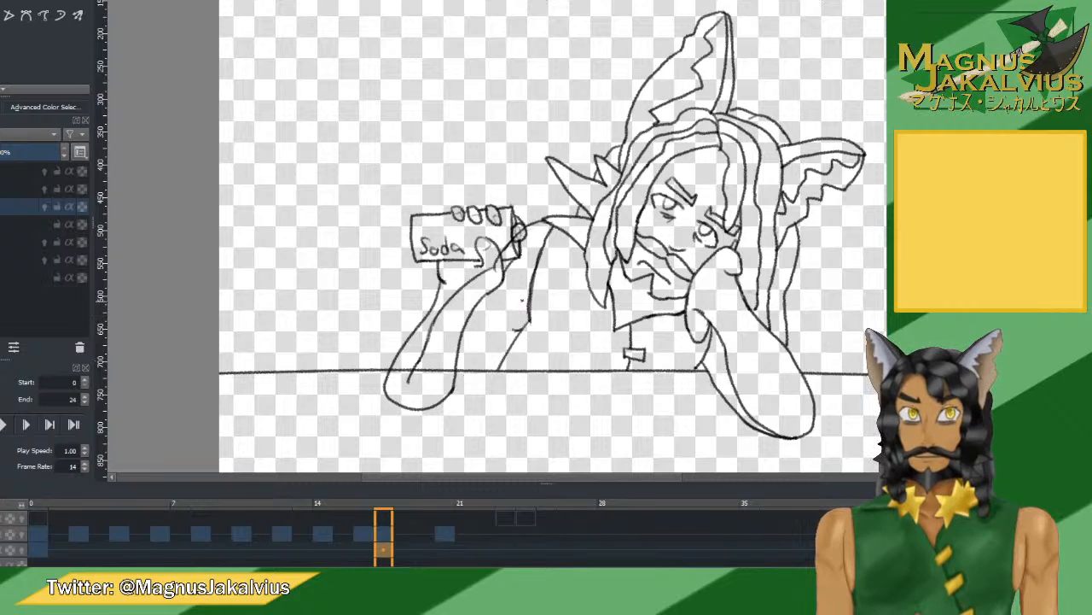
mouse_move(521, 299)
mouse_down()
mouse_move(511, 333)
mouse_move(462, 372)
mouse_up()
key(ctrl+z)
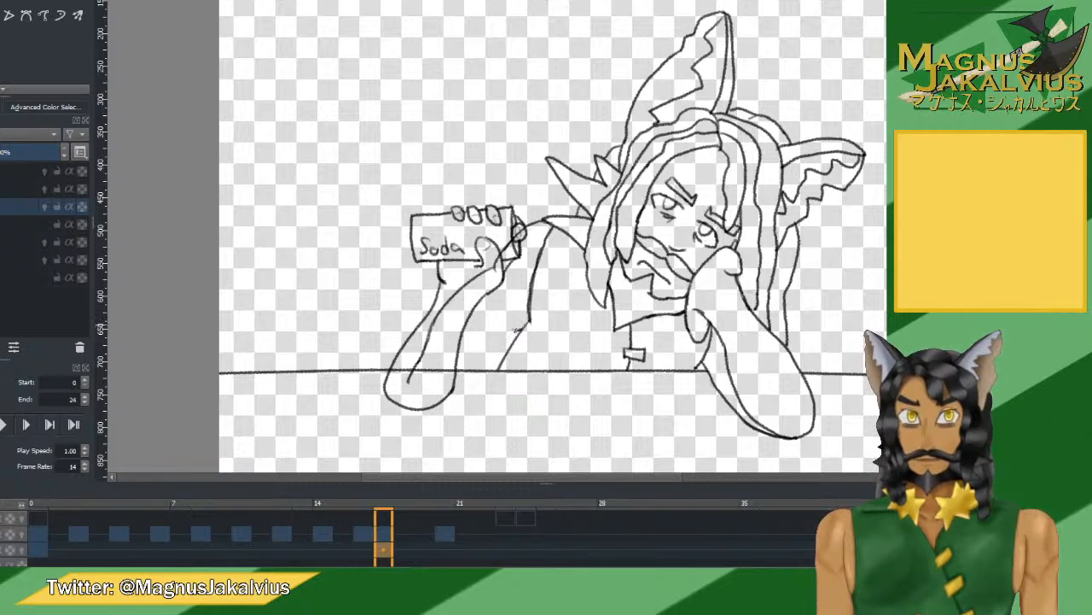
Draw the upper arm's underside from the armpit down to the forearm's elbow at frame 17 and compare it with frame 16.
drag(526, 312, 447, 397)
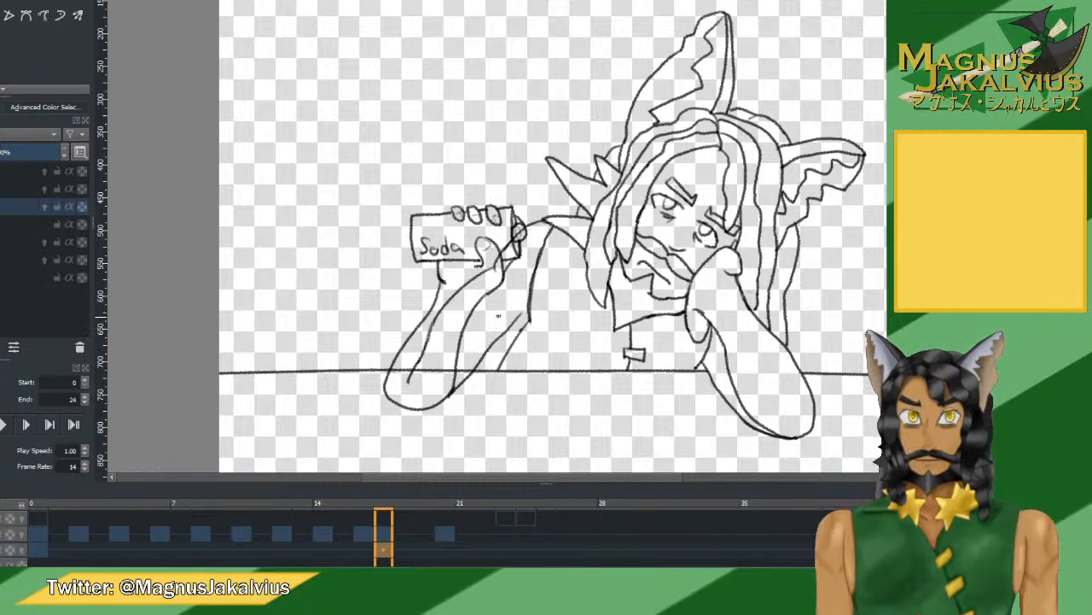
click(364, 546)
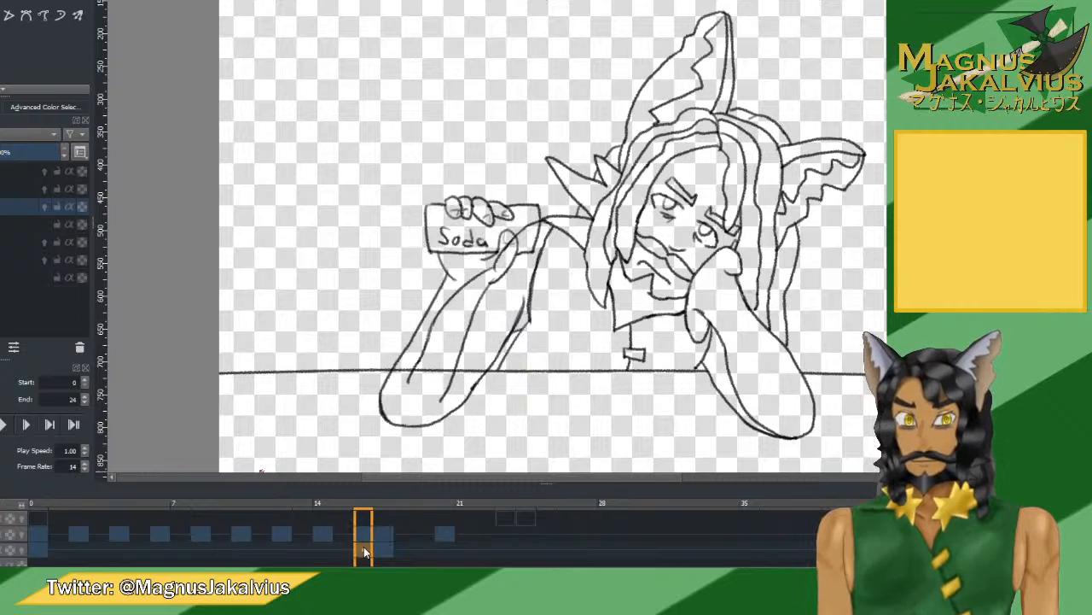
click(373, 551)
click(366, 546)
click(381, 551)
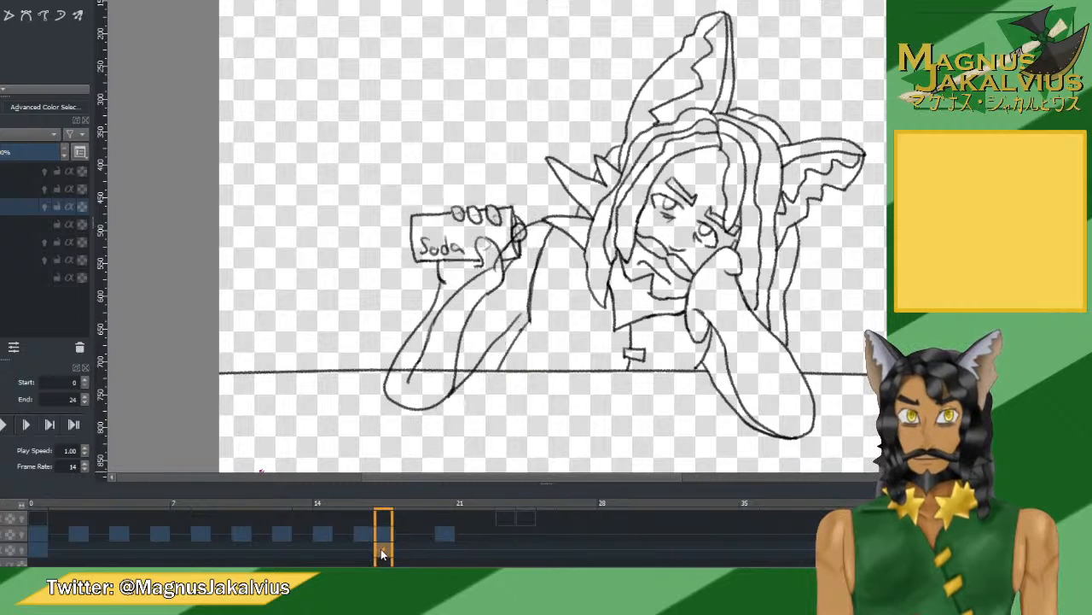
Redraw the upper arm's underside from beside the armpit down to the elbow at frame 17 and compare it with frame 16.
key(ctrl+z)
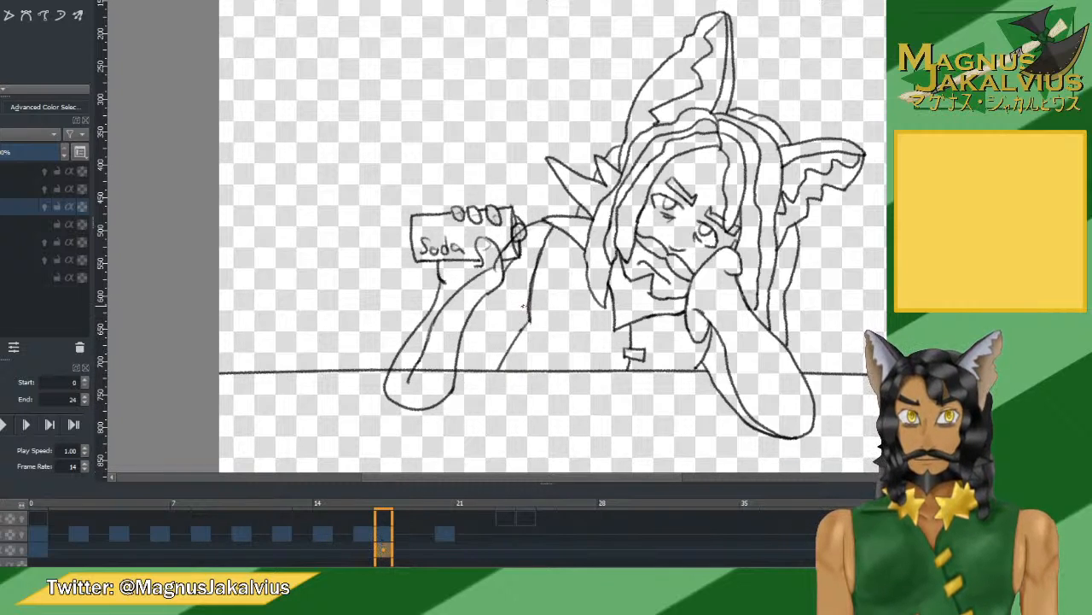
mouse_move(519, 299)
mouse_down()
mouse_move(516, 326)
mouse_move(453, 389)
mouse_up()
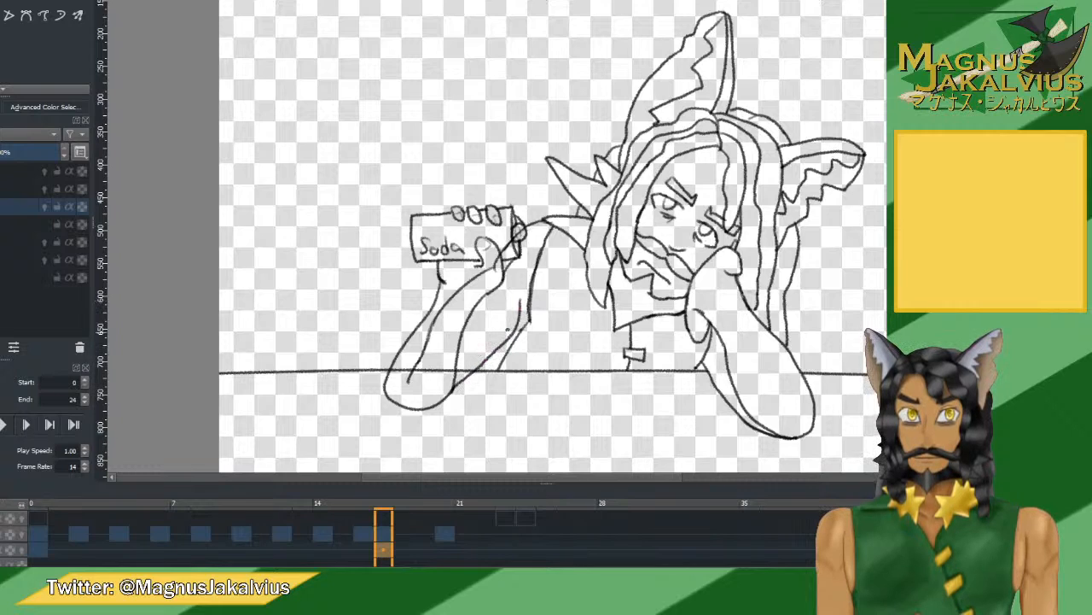
key(ctrl+z)
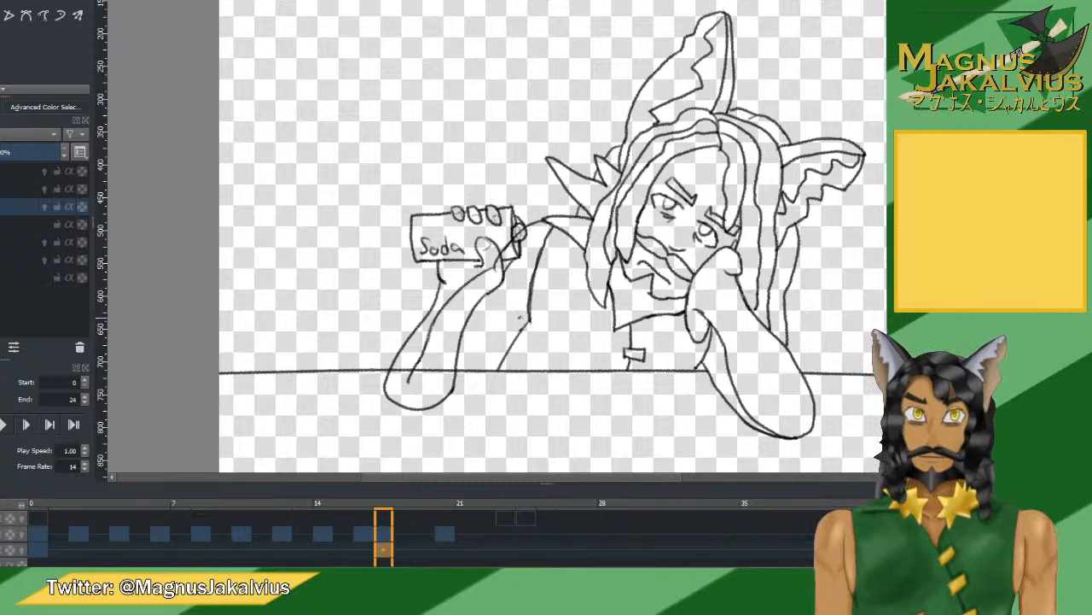
drag(515, 318, 450, 390)
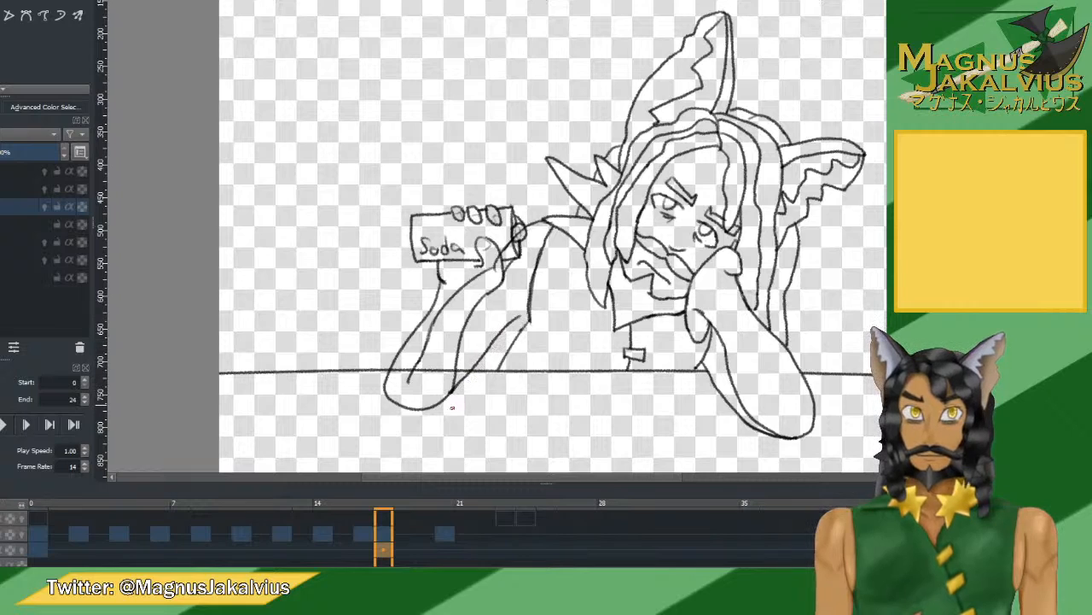
key(Left)
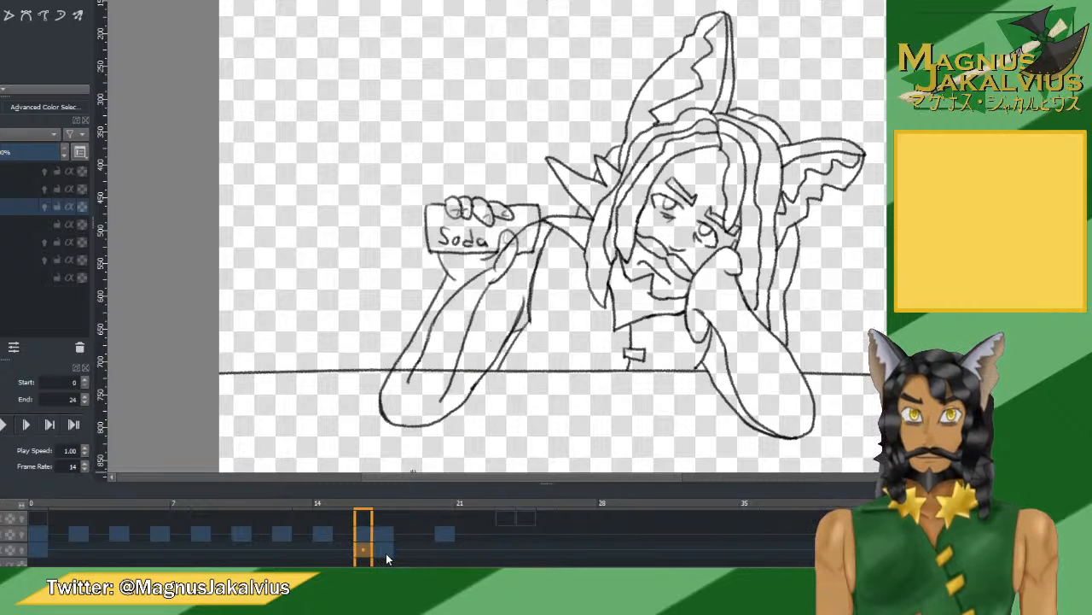
key(Right)
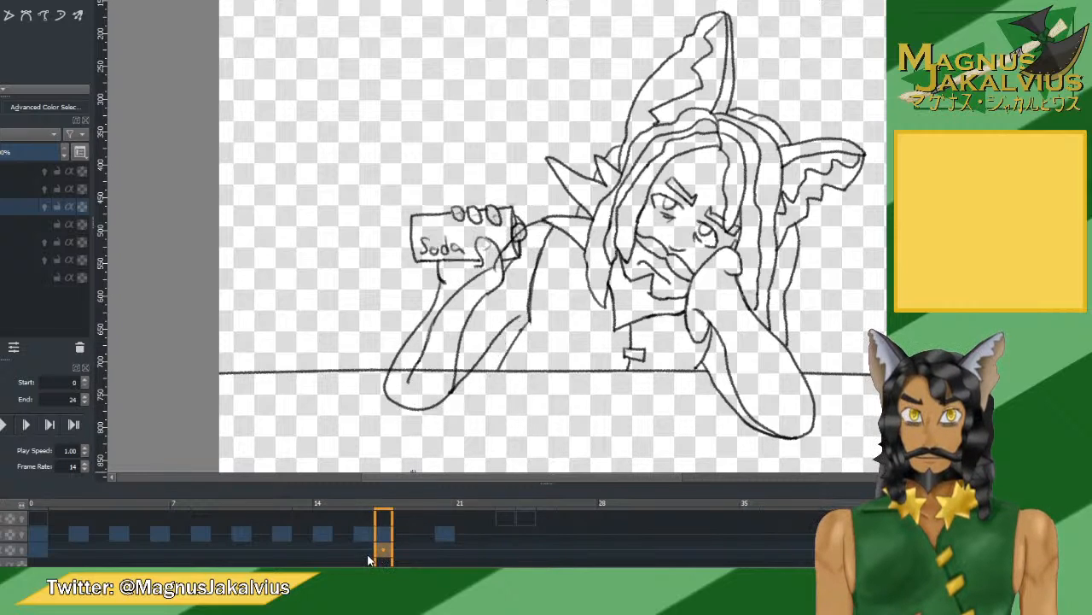
Add a short connecting stroke and a vertical fold line beside the armpit at frame 17, checking the animation in playback.
drag(509, 326, 520, 330)
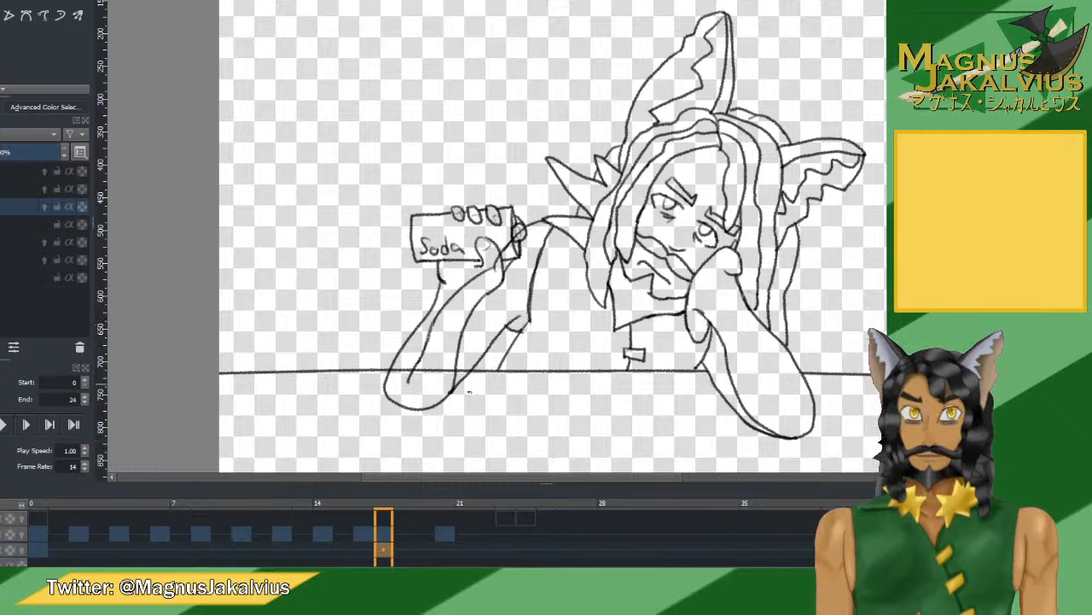
click(363, 552)
click(25, 424)
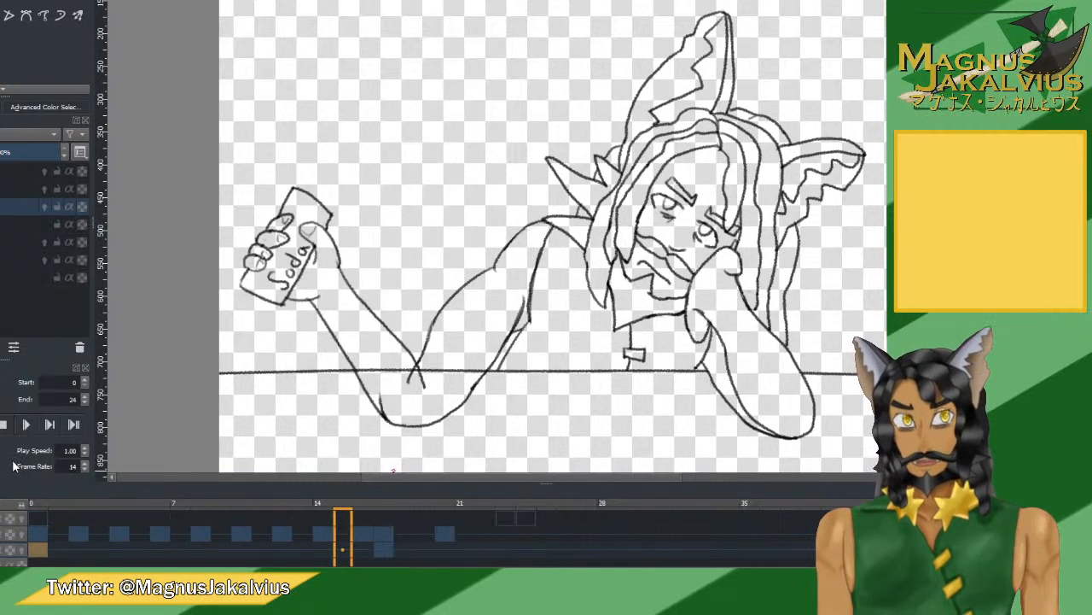
click(4, 424)
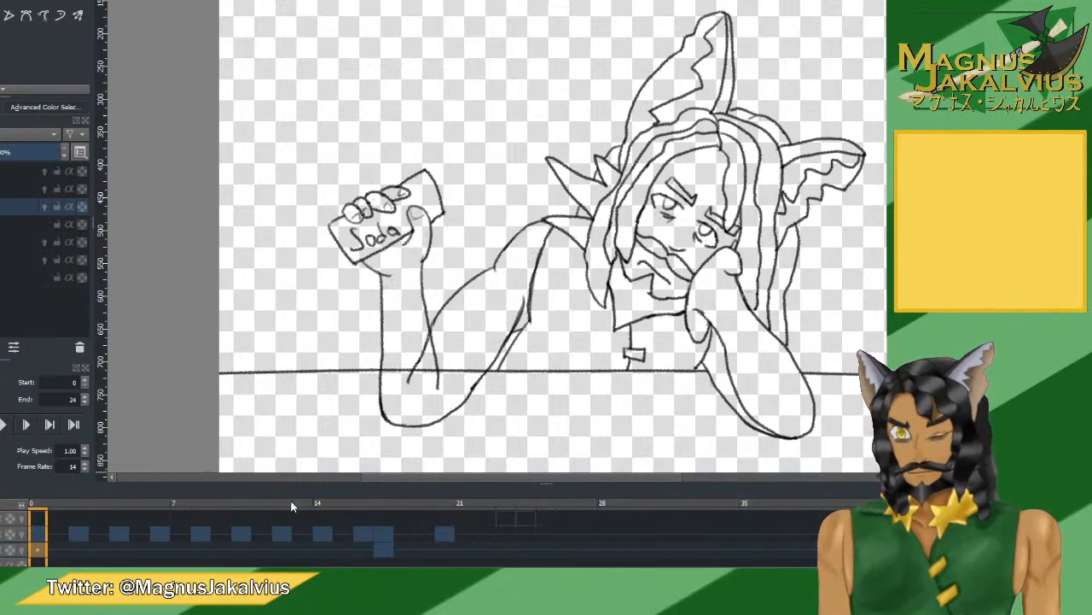
click(385, 547)
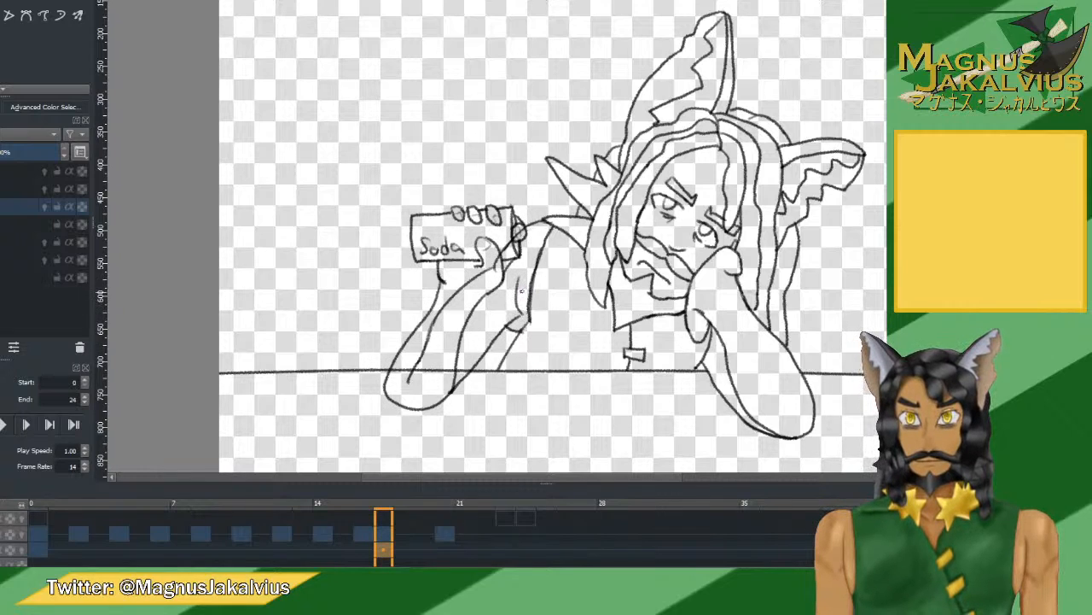
drag(519, 283, 516, 322)
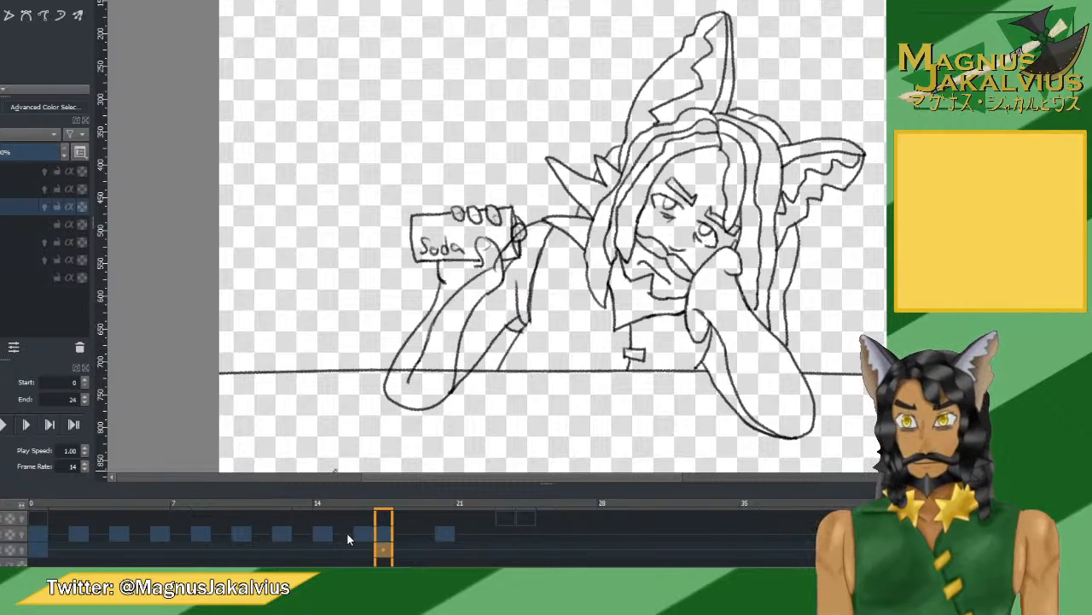
Redraw the armpit fold as a longer line on the body layer at frame 0, then play the animation to check it.
click(35, 544)
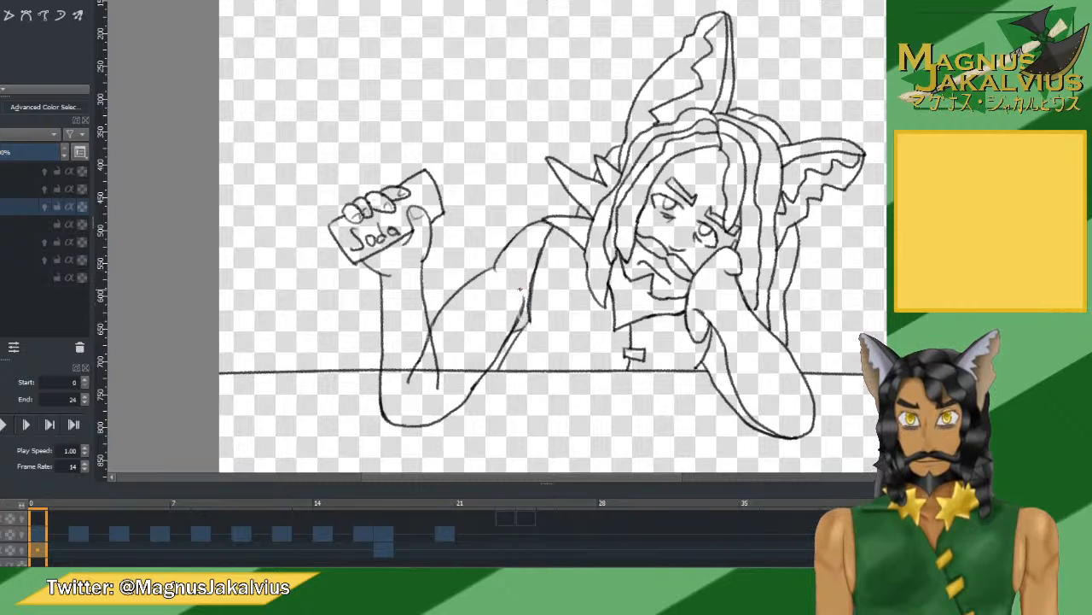
drag(521, 290, 527, 326)
key(ctrl+z)
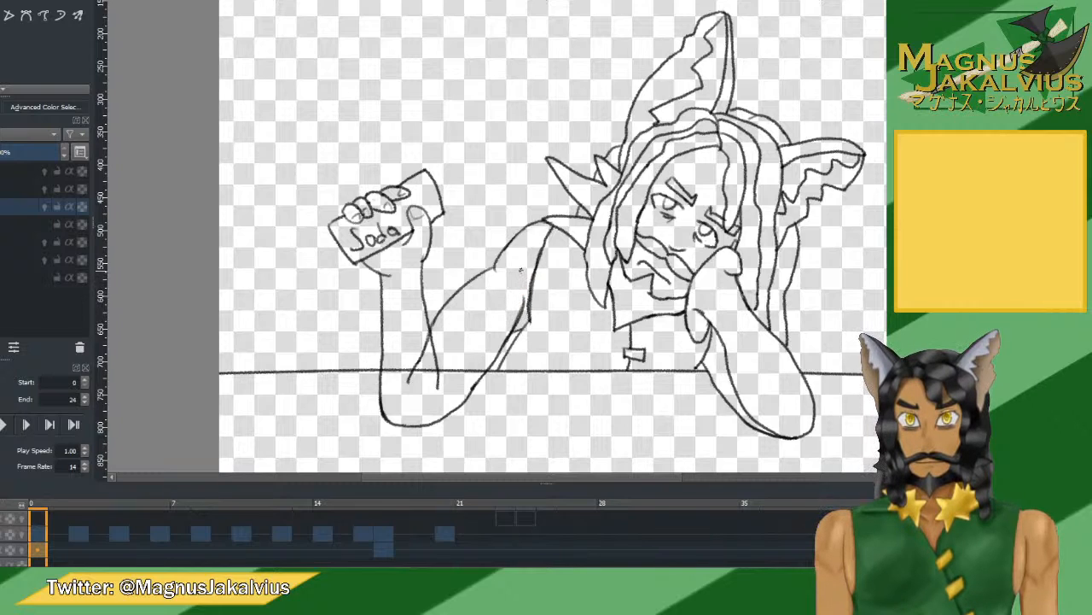
drag(524, 265, 526, 326)
key(ctrl+z)
drag(524, 264, 526, 326)
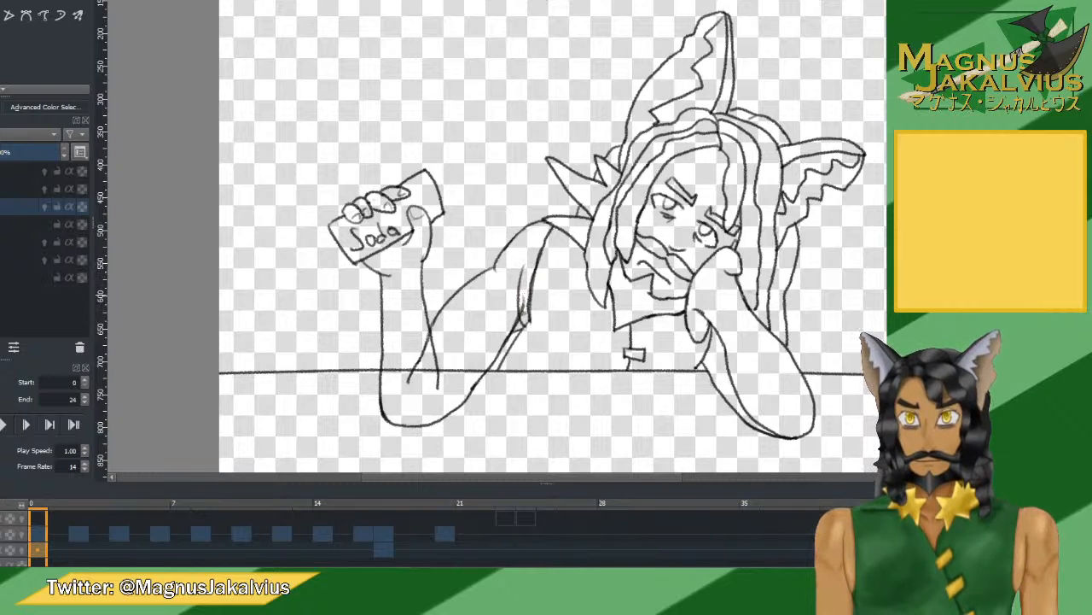
key(ctrl+z)
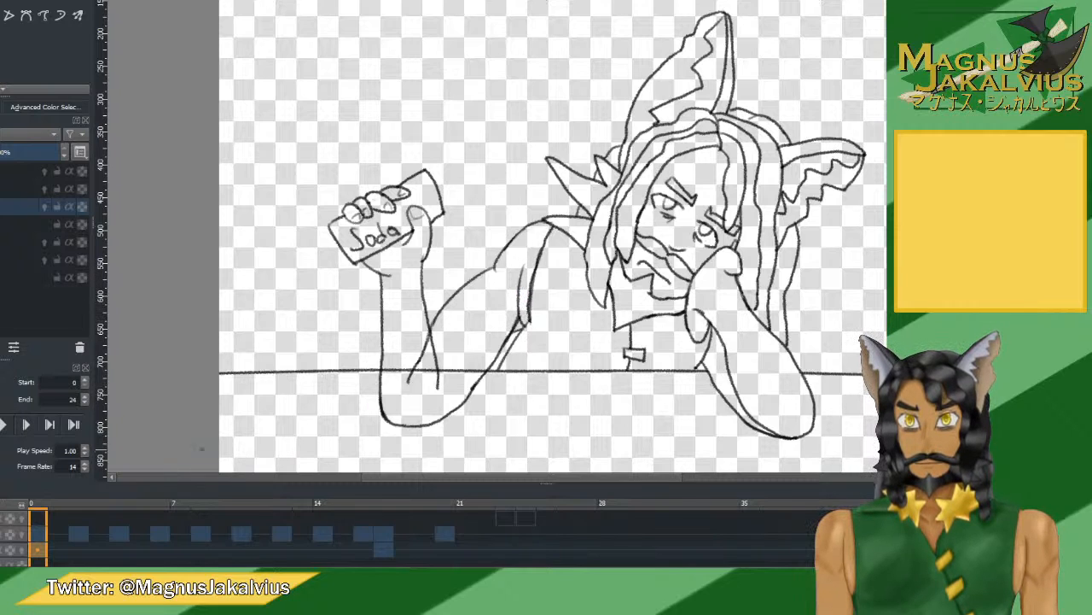
click(5, 424)
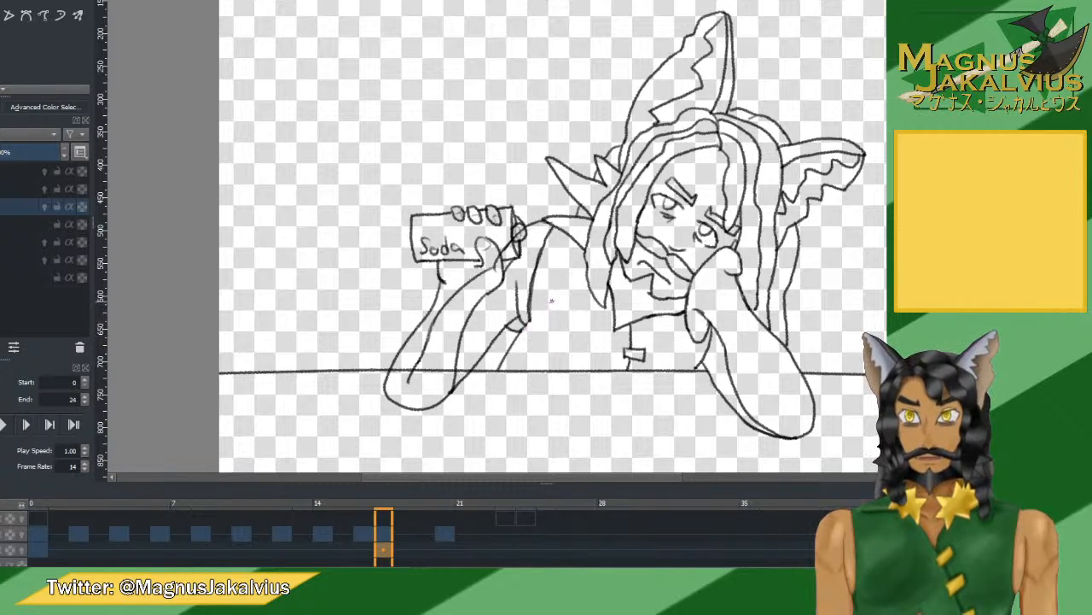
Redraw the outer shoulder outline down to the upper arm at frame 0, checking it against frame 17 and in playback.
click(38, 550)
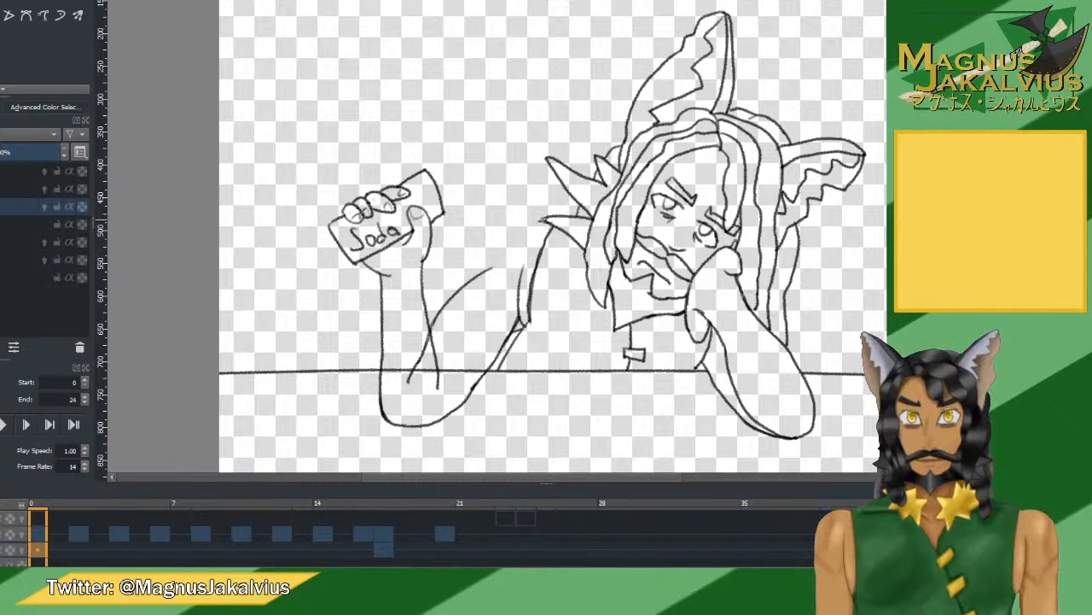
mouse_move(534, 220)
mouse_down()
mouse_move(496, 245)
mouse_move(488, 267)
mouse_up()
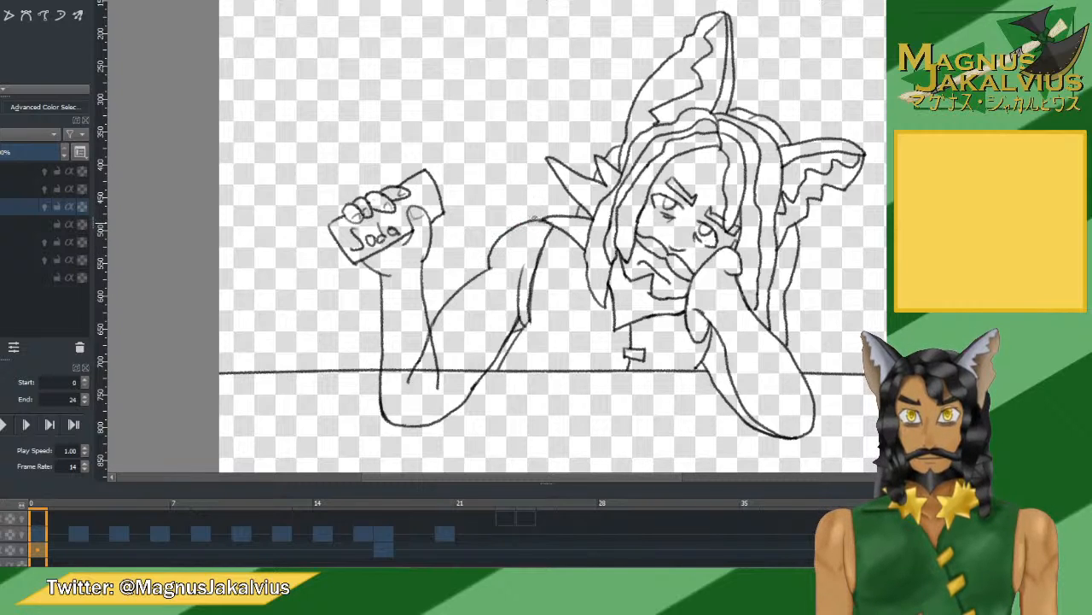
key(ctrl+z)
mouse_move(546, 219)
mouse_down()
mouse_move(503, 226)
mouse_move(488, 267)
mouse_up()
key(ctrl+z)
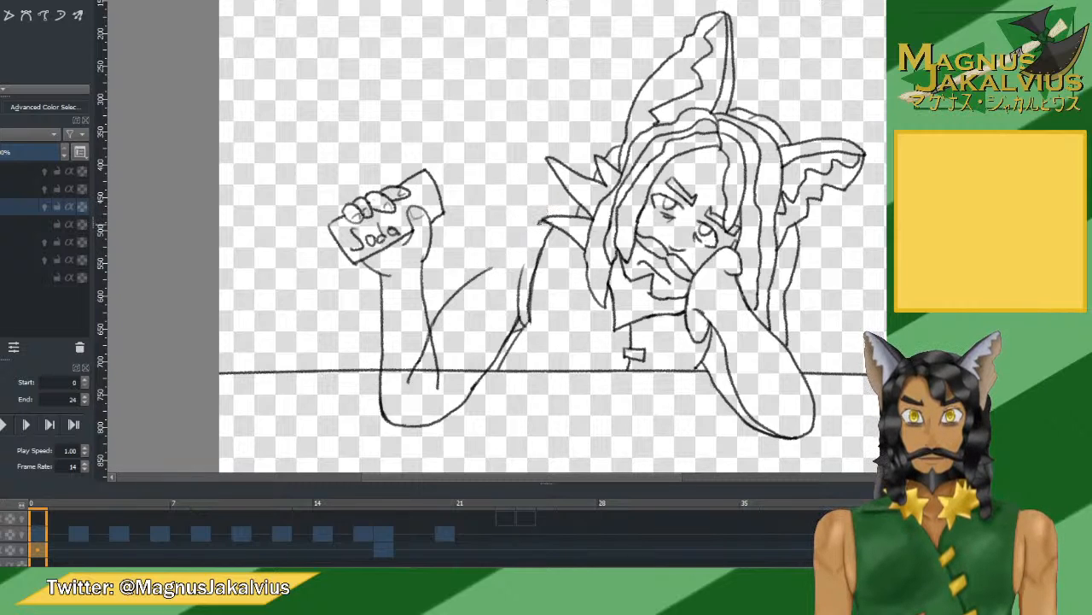
mouse_move(541, 217)
mouse_down()
mouse_move(511, 225)
mouse_move(488, 257)
mouse_up()
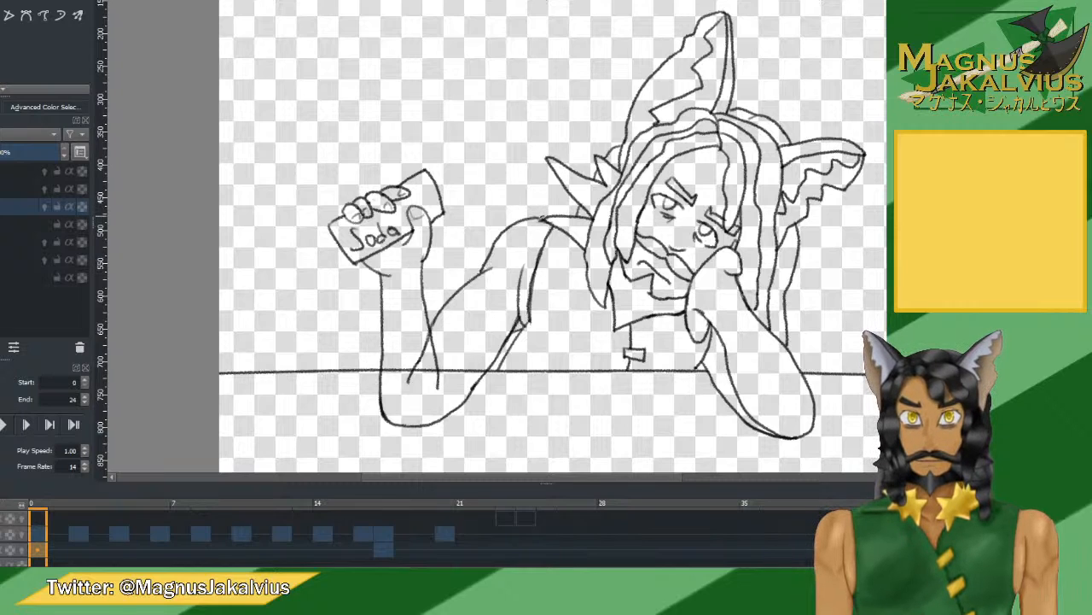
click(382, 503)
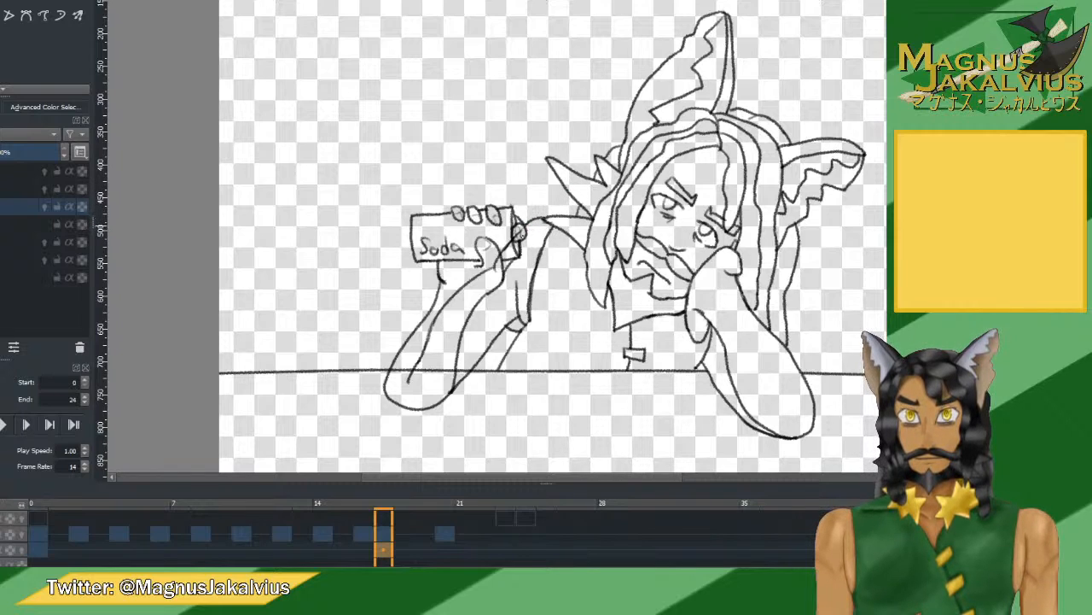
click(38, 551)
click(4, 425)
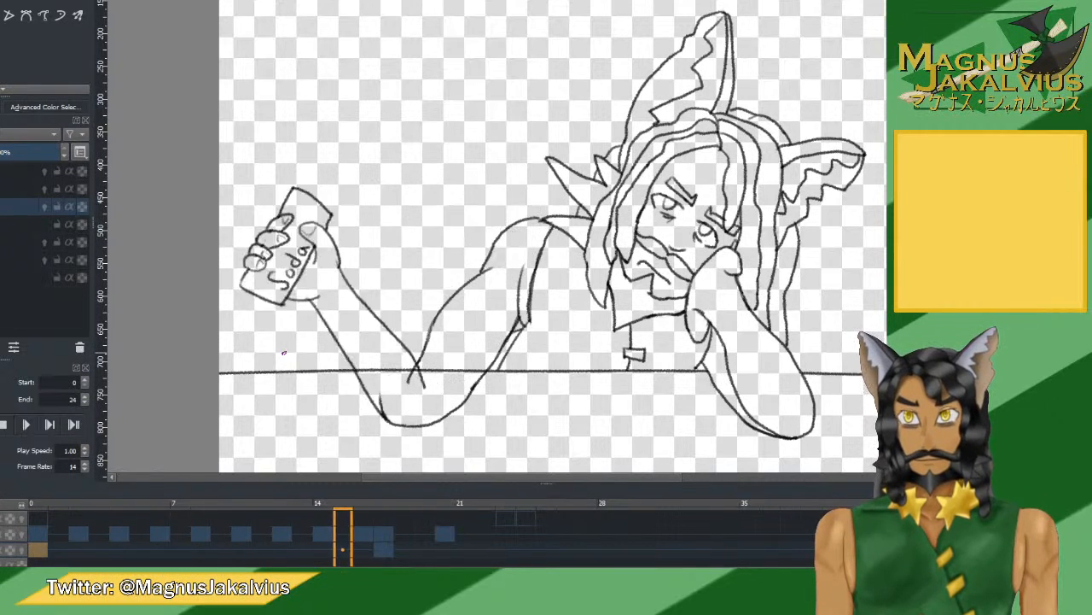
click(6, 425)
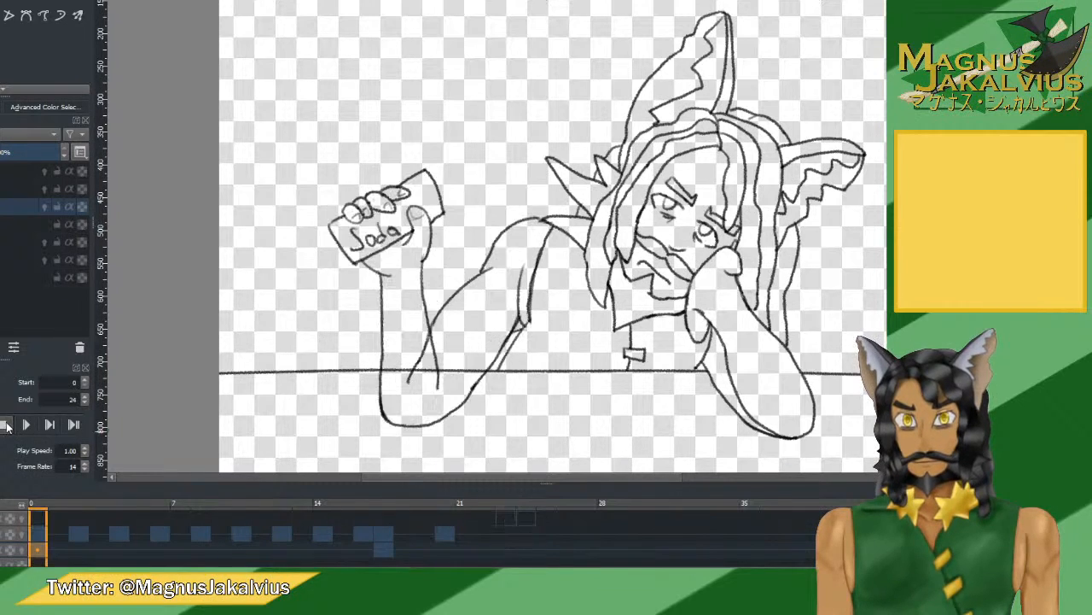
Extend the upper arm's underside around the bottom of the elbow and rework the shoulder line on the body layer at frame 17, checking playback.
click(392, 538)
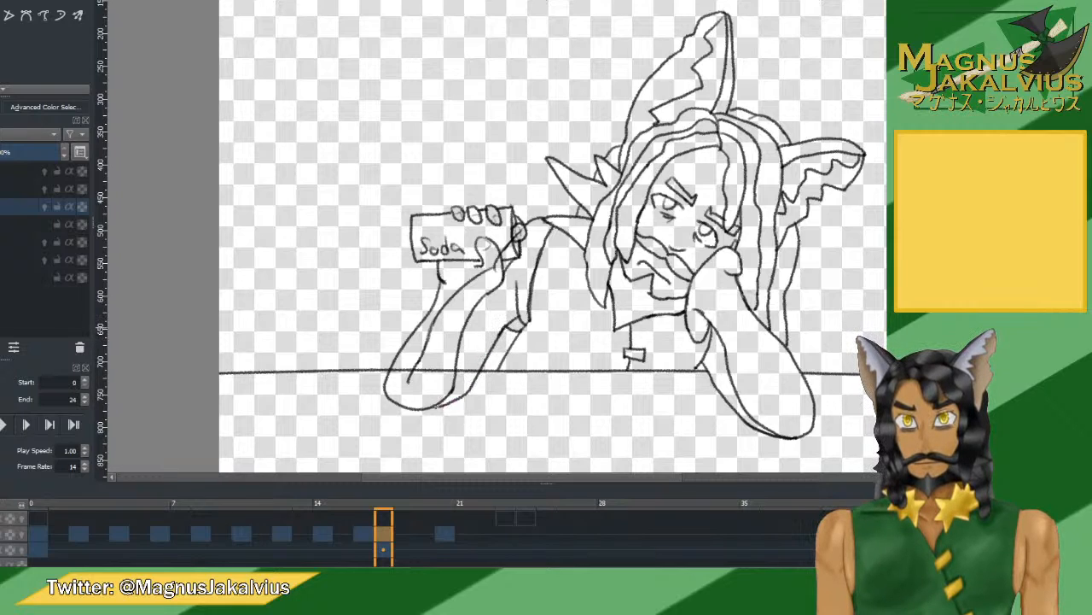
key(ctrl+z)
mouse_move(504, 328)
mouse_down()
mouse_move(443, 404)
mouse_move(475, 390)
mouse_move(425, 413)
mouse_move(462, 405)
mouse_move(486, 383)
mouse_move(501, 330)
mouse_move(421, 410)
mouse_up()
key(ctrl+z)
key(ctrl+z)
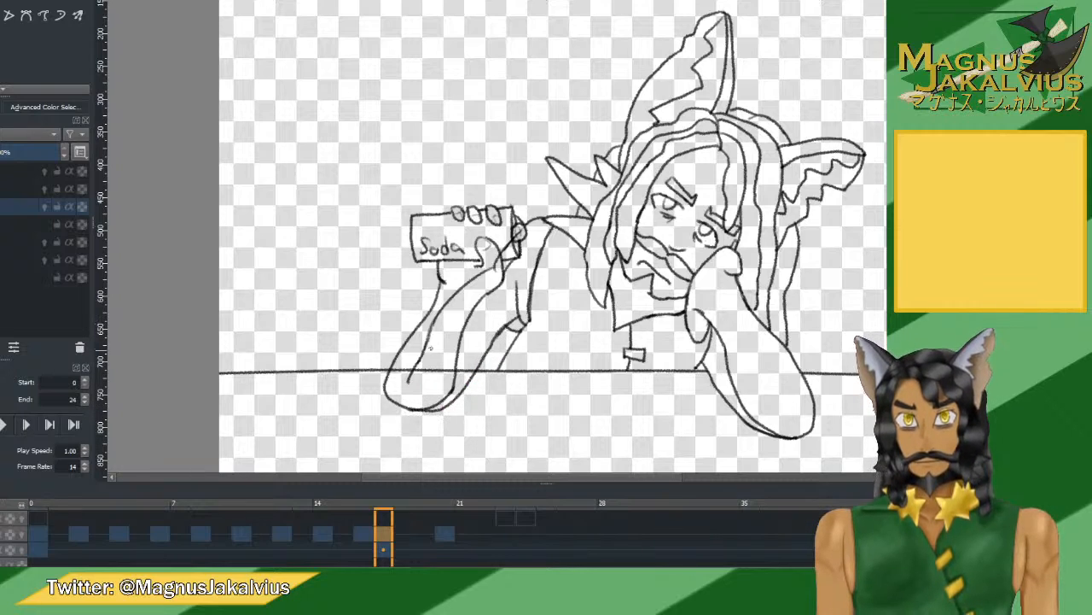
click(3, 424)
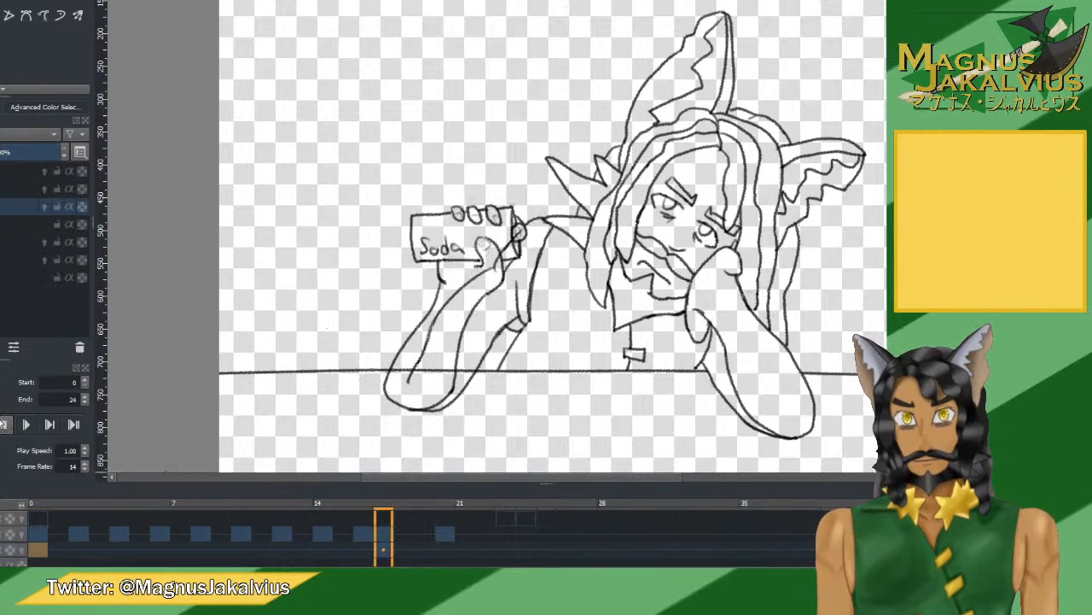
click(390, 526)
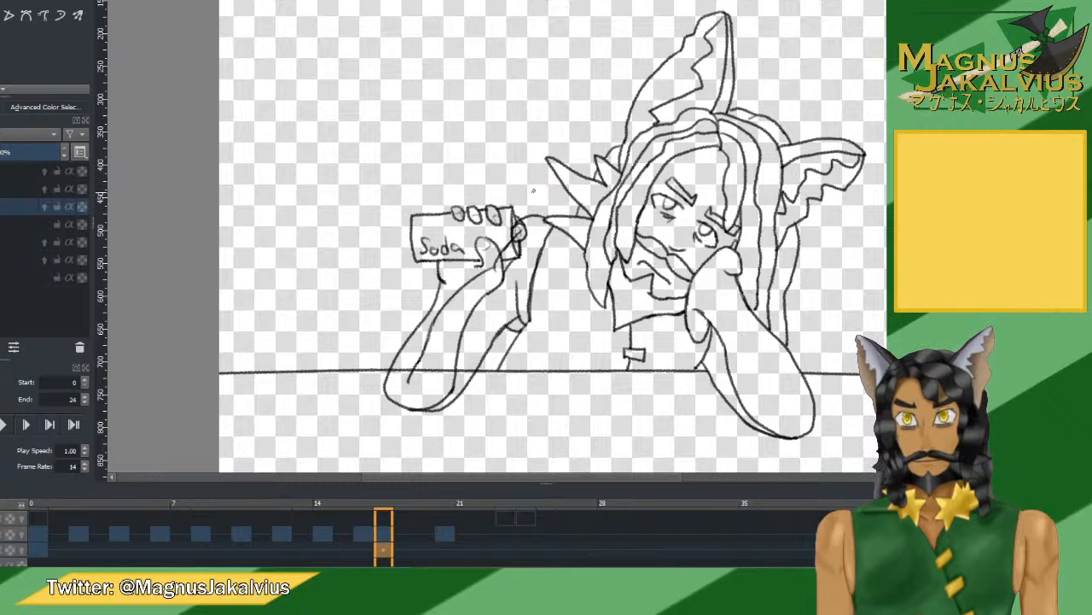
click(5, 424)
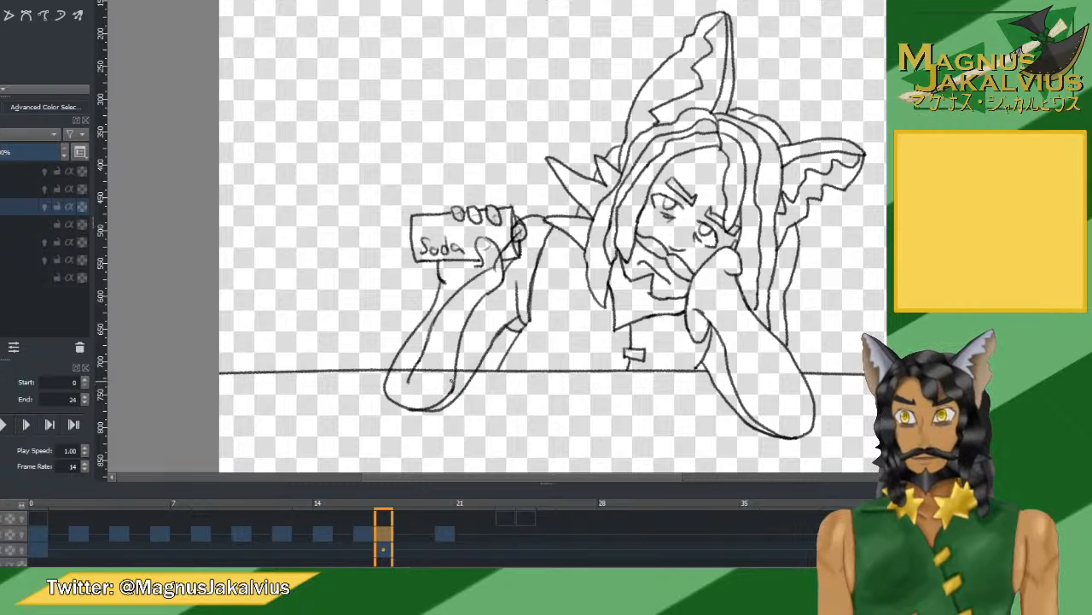
Erase the overlapping forearm line at the elbow on the arm layer at frame 17 and play the animation.
key(Page_Up)
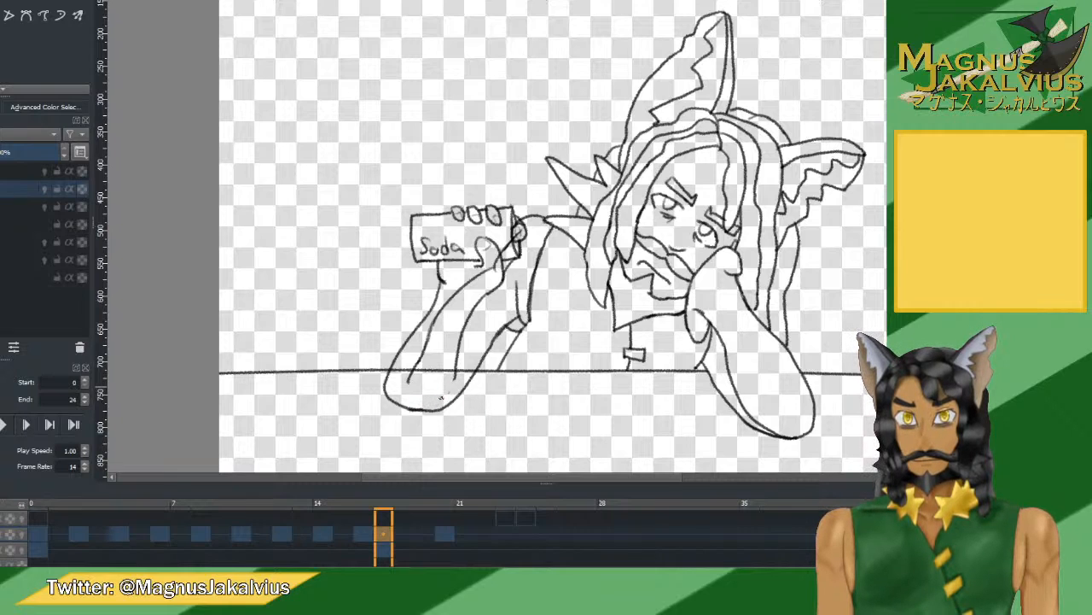
key(Page_Down)
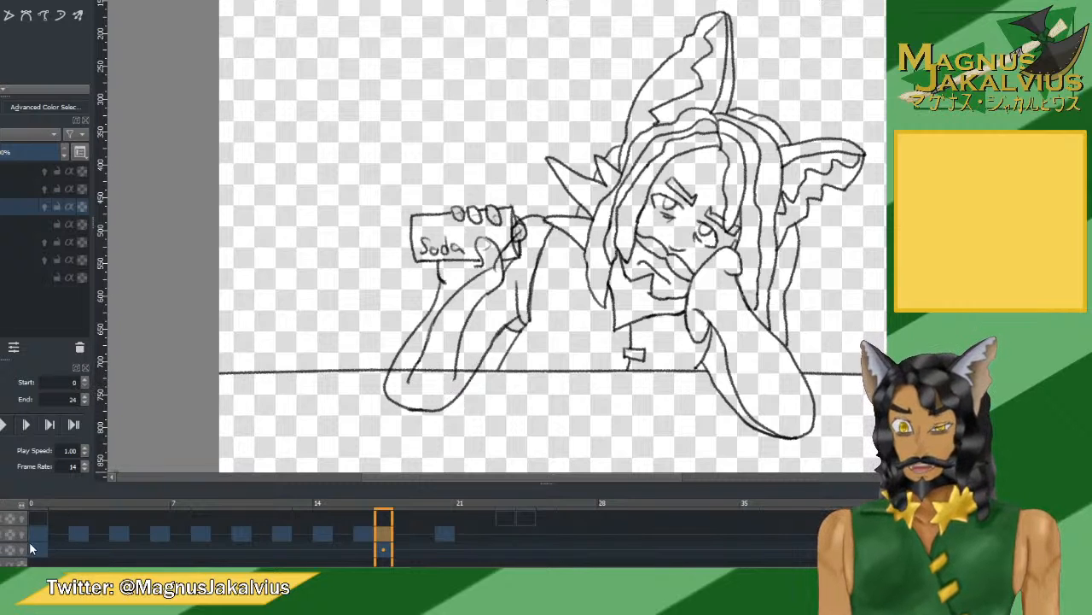
click(7, 424)
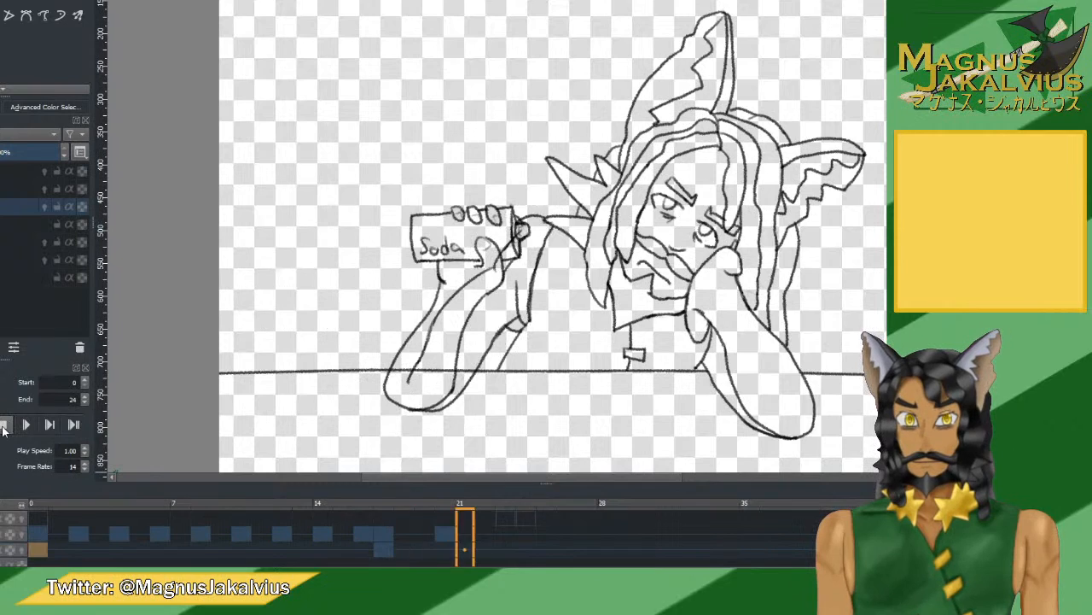
click(5, 424)
Erase the overlapping forearm line at the elbow on the arm layer at frame 20 and check the animation in playback.
click(397, 518)
click(442, 527)
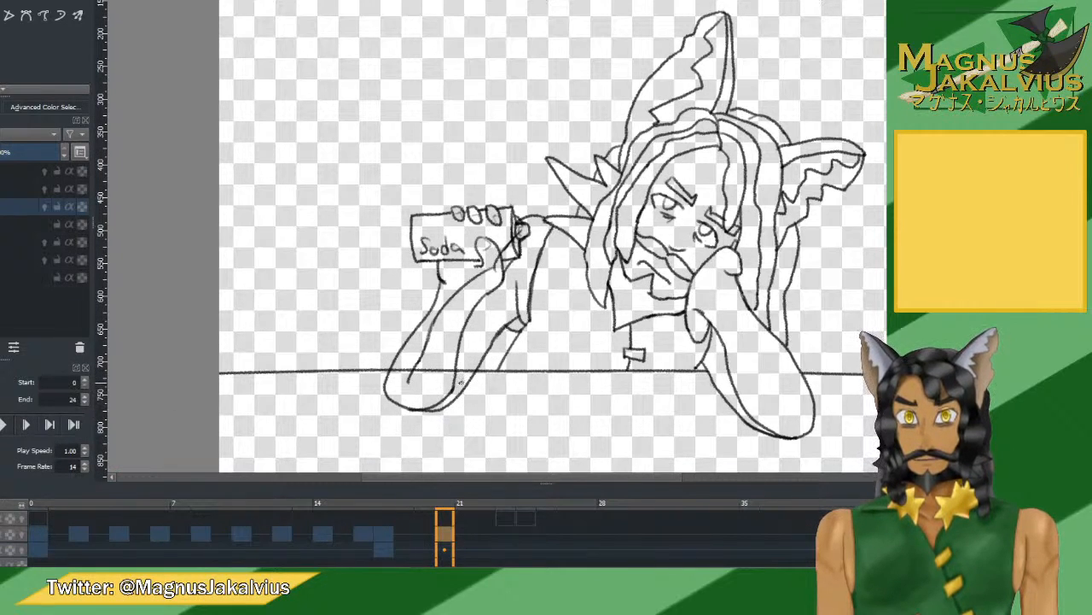
key(Page_Up)
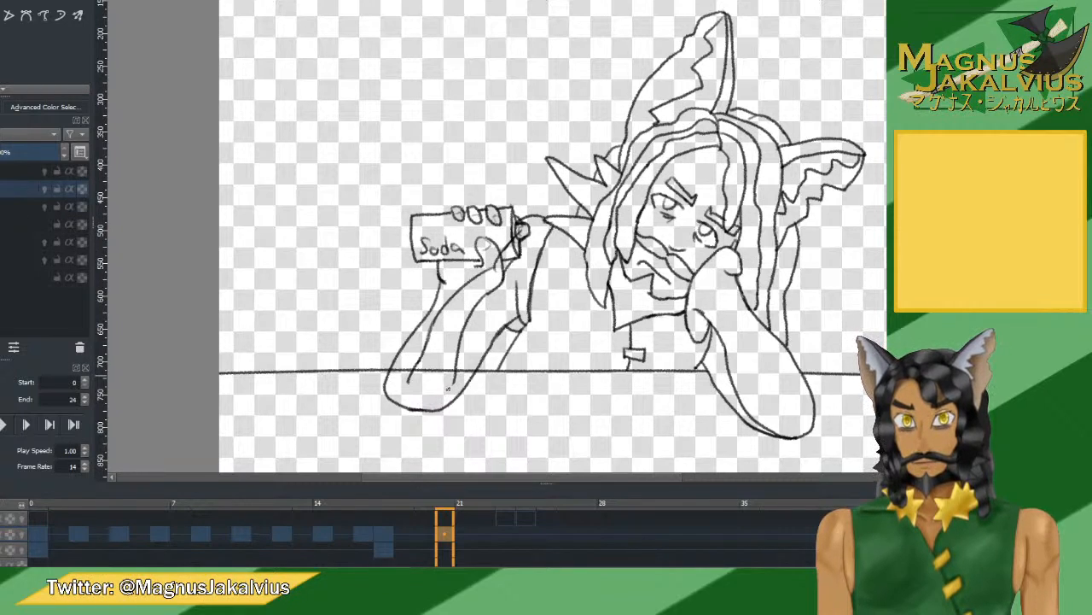
click(7, 425)
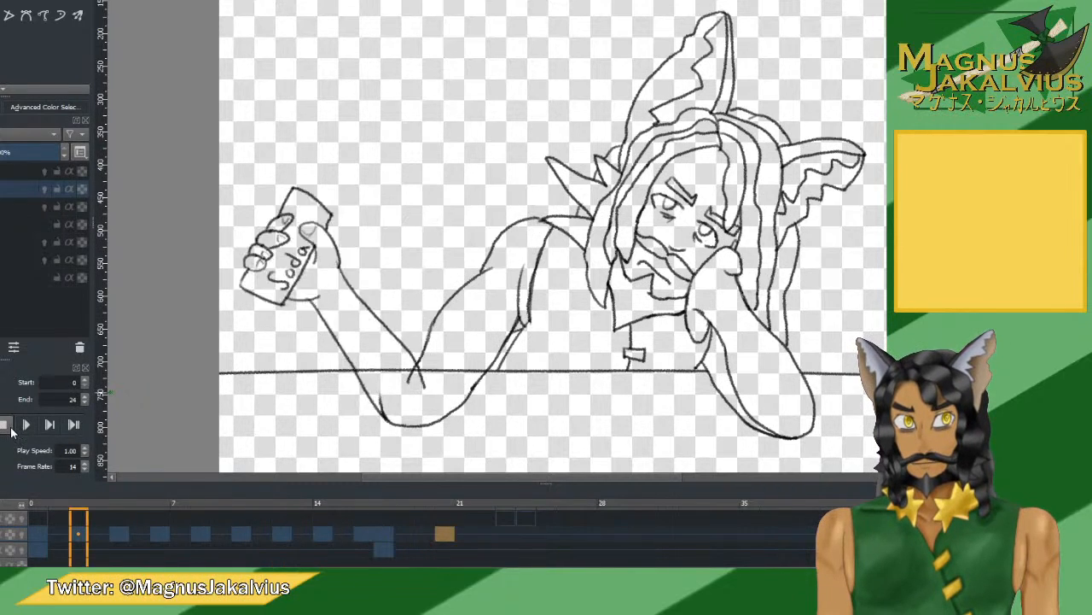
click(7, 426)
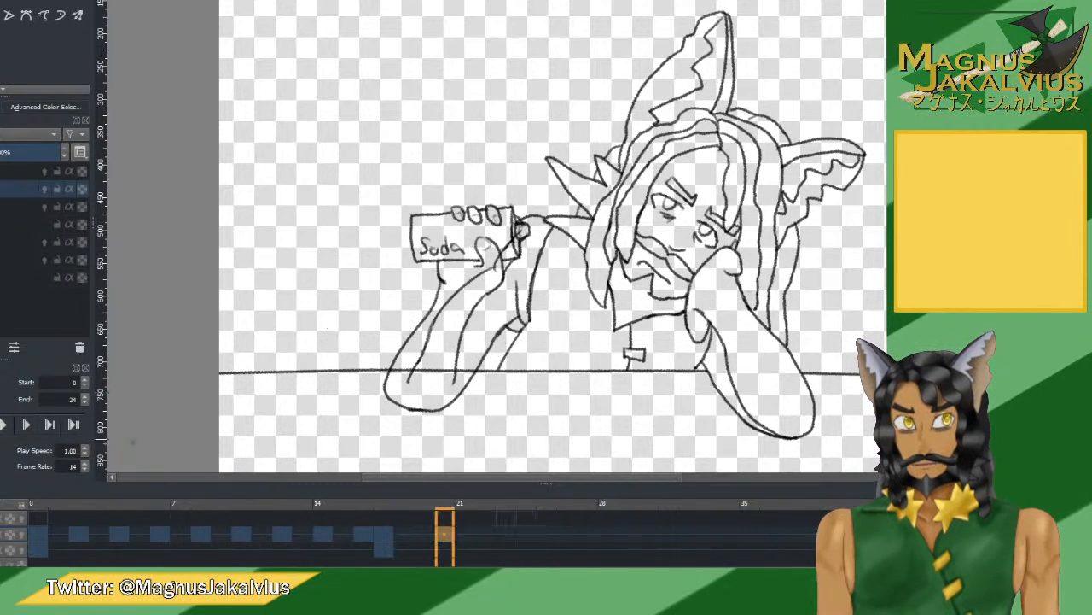
Compare the hand and soda can drawings on frames 16 and 17 of the arm animation.
click(387, 529)
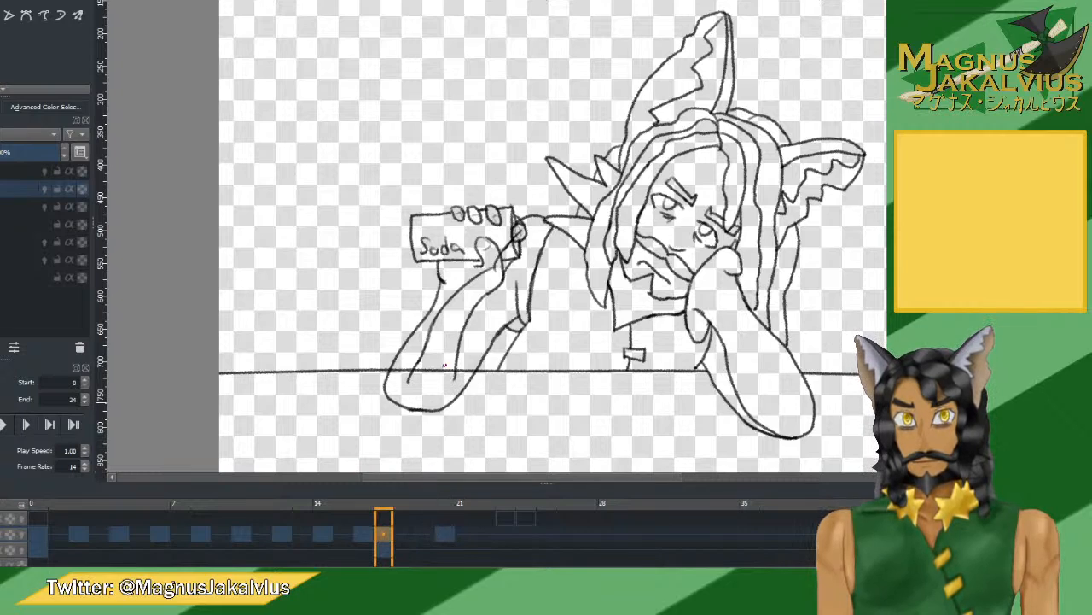
click(365, 536)
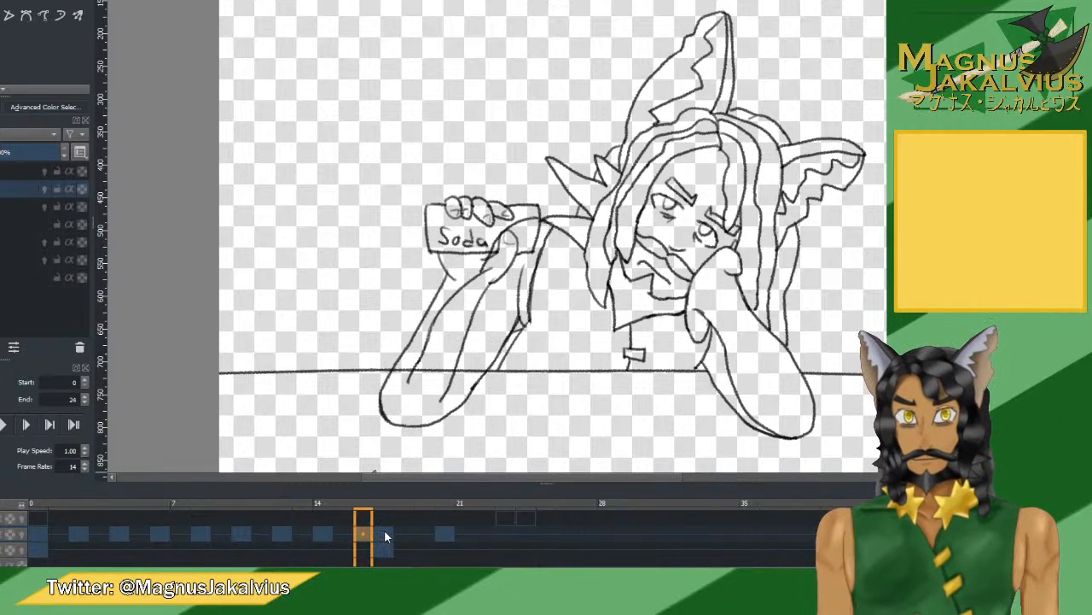
click(385, 534)
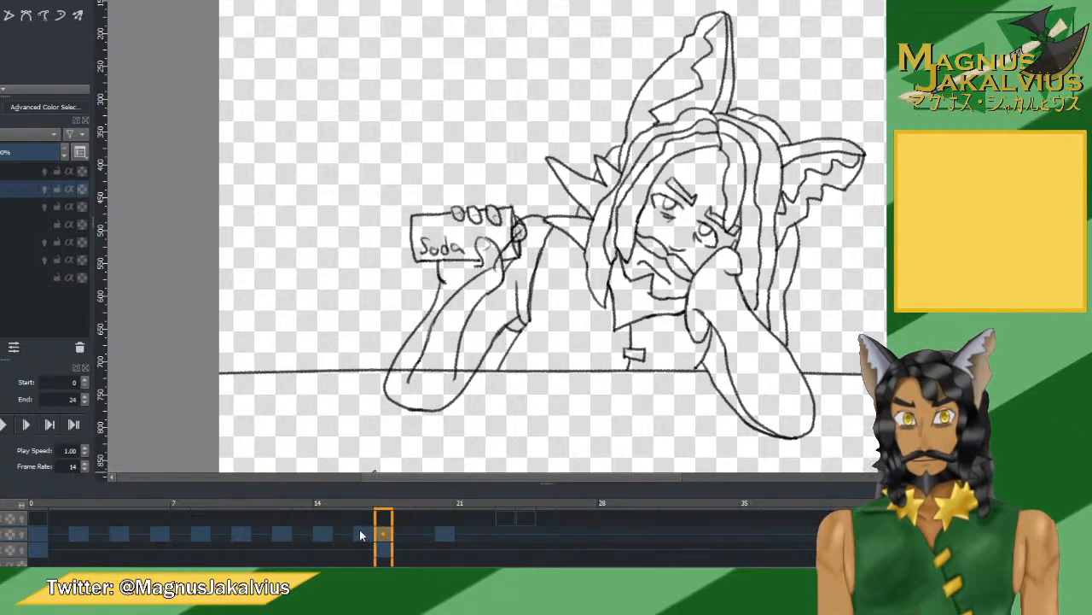
click(362, 535)
click(384, 535)
click(359, 531)
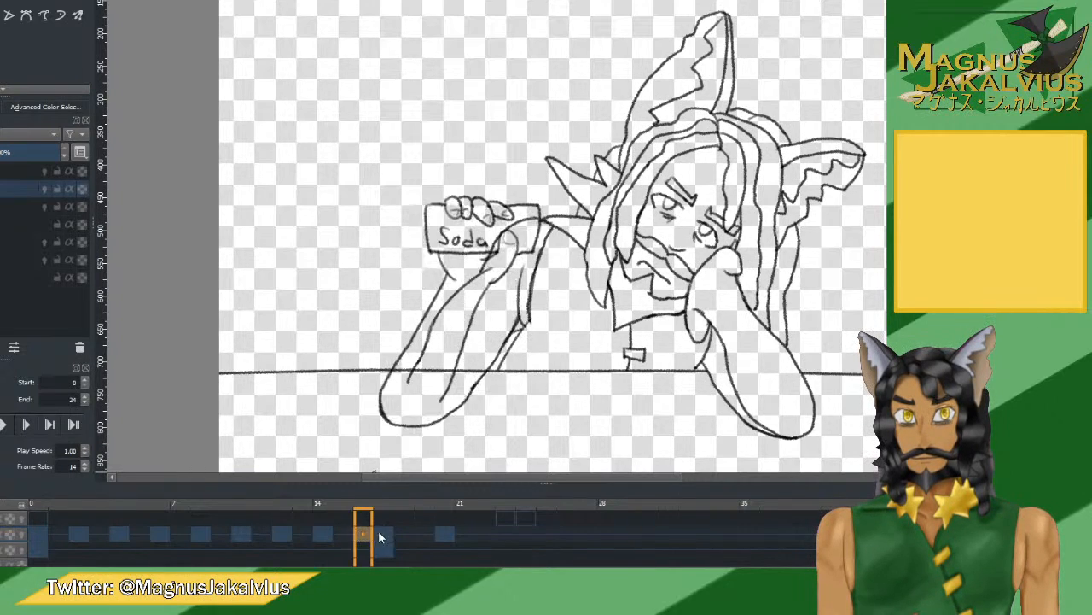
click(352, 532)
click(363, 535)
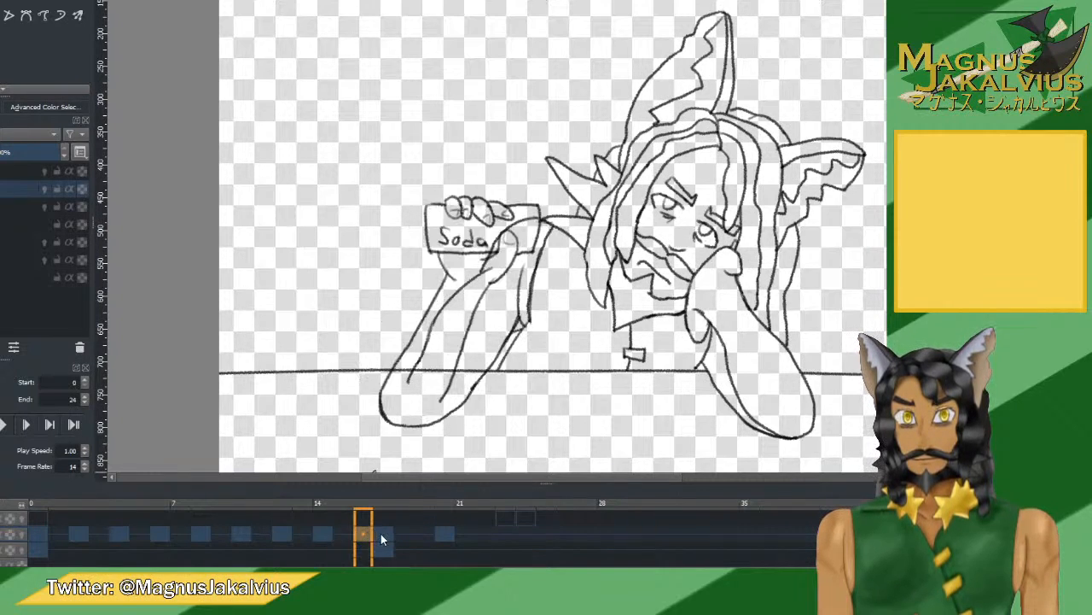
click(380, 533)
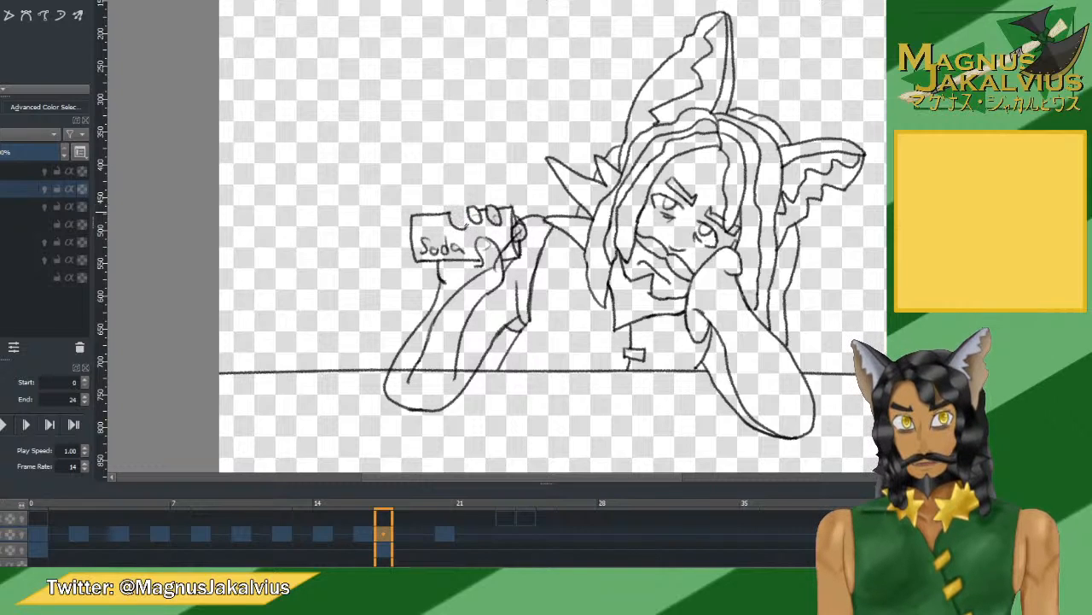
Erase the fingertips along the soda can's upper edge at frame 17 and redraw the first two.
key(ctrl+z)
mouse_move(452, 212)
mouse_down()
mouse_move(455, 225)
mouse_move(457, 208)
mouse_up()
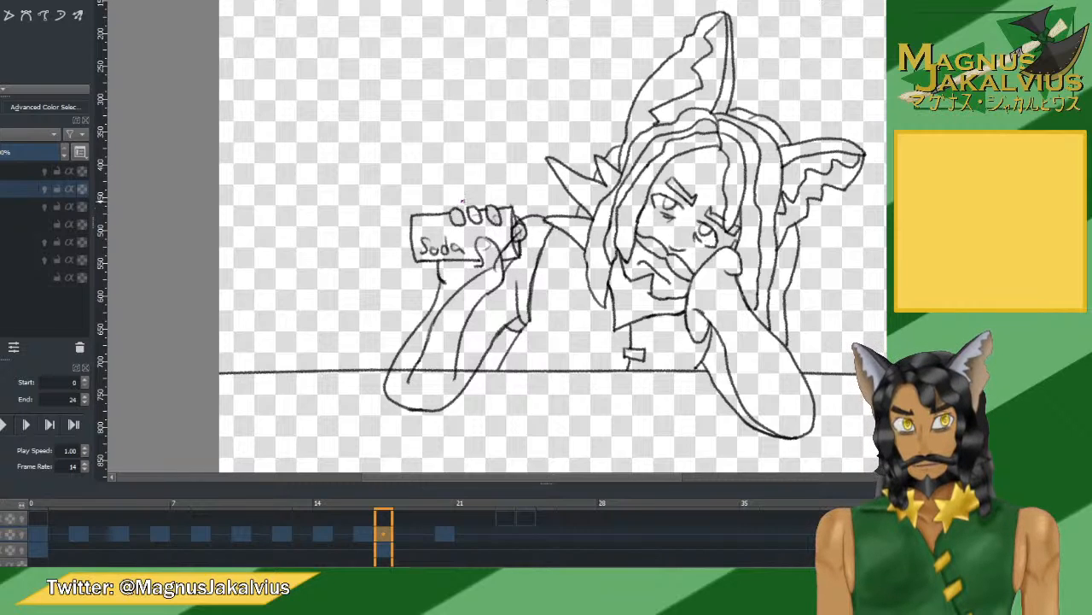
key(ctrl+z)
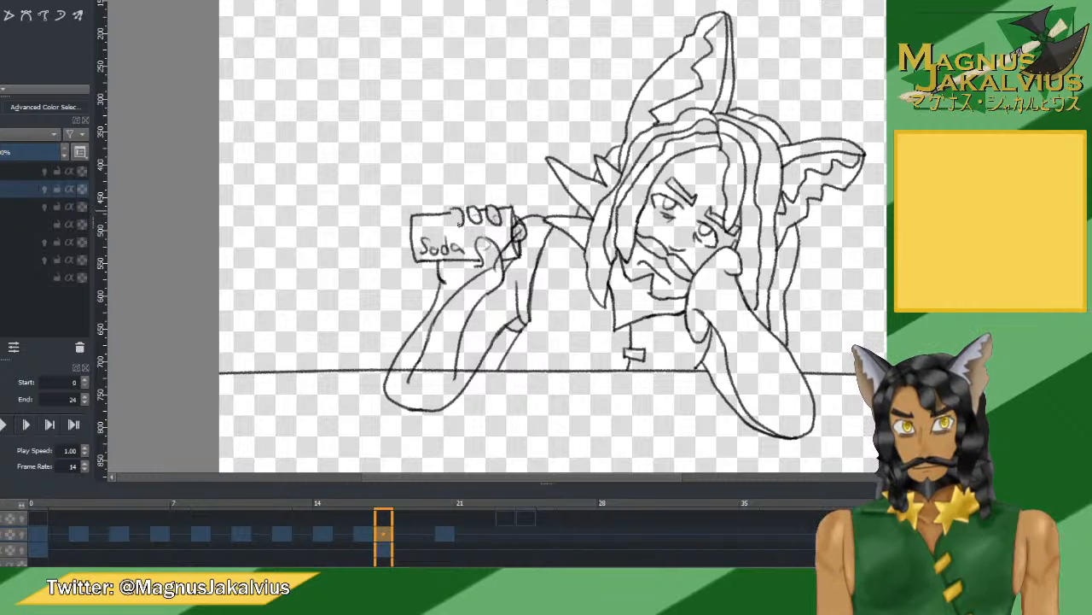
mouse_move(467, 205)
mouse_down()
mouse_move(471, 222)
mouse_move(497, 206)
mouse_up()
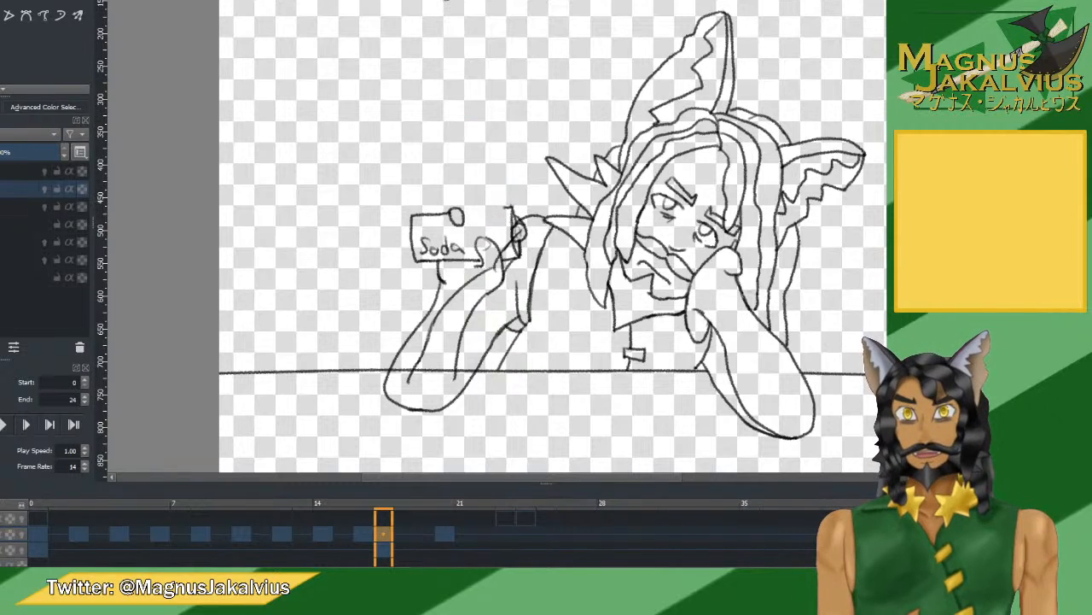
mouse_move(427, 3)
mouse_down()
mouse_move(351, 16)
mouse_move(439, 4)
mouse_up()
key(6)
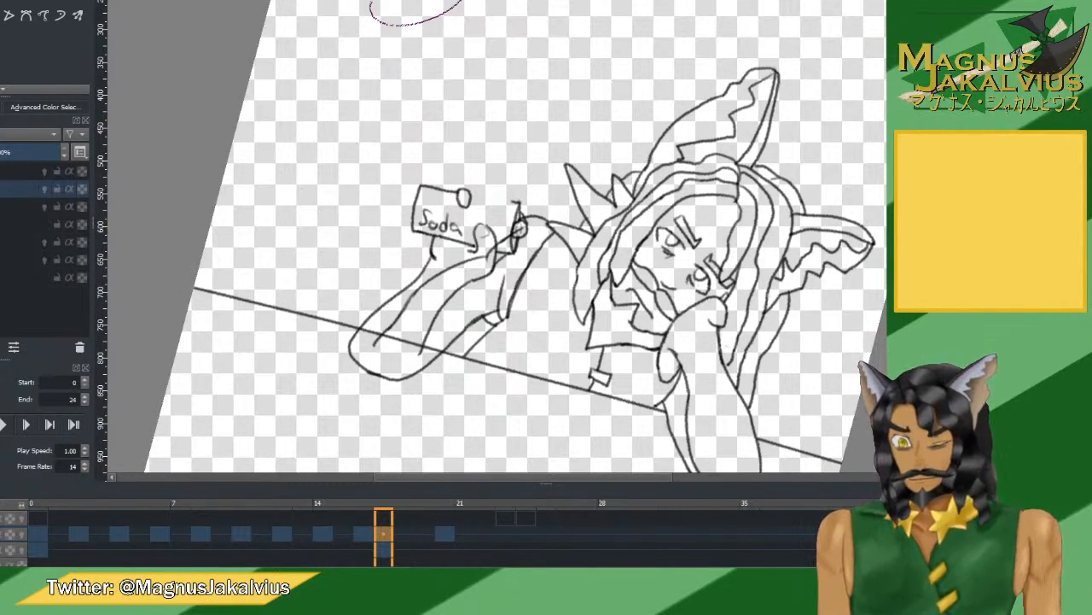
key(4)
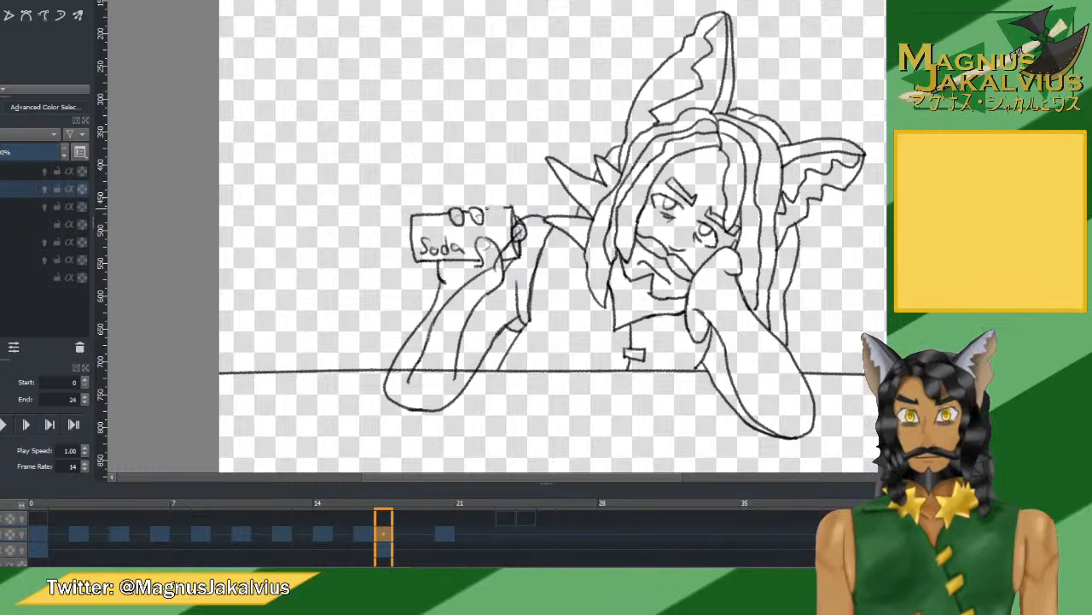
Redraw the third fingertip and the can's upper edge at frame 17, checking against frames 16 and 20 and in playback.
drag(492, 206, 504, 224)
key(ctrl+z)
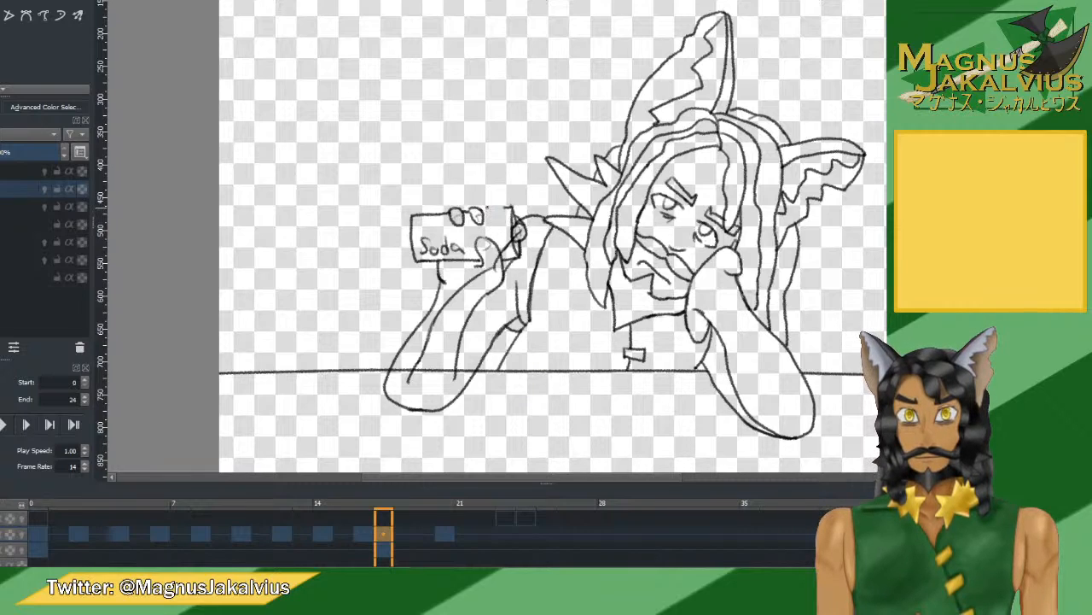
key(ctrl+z)
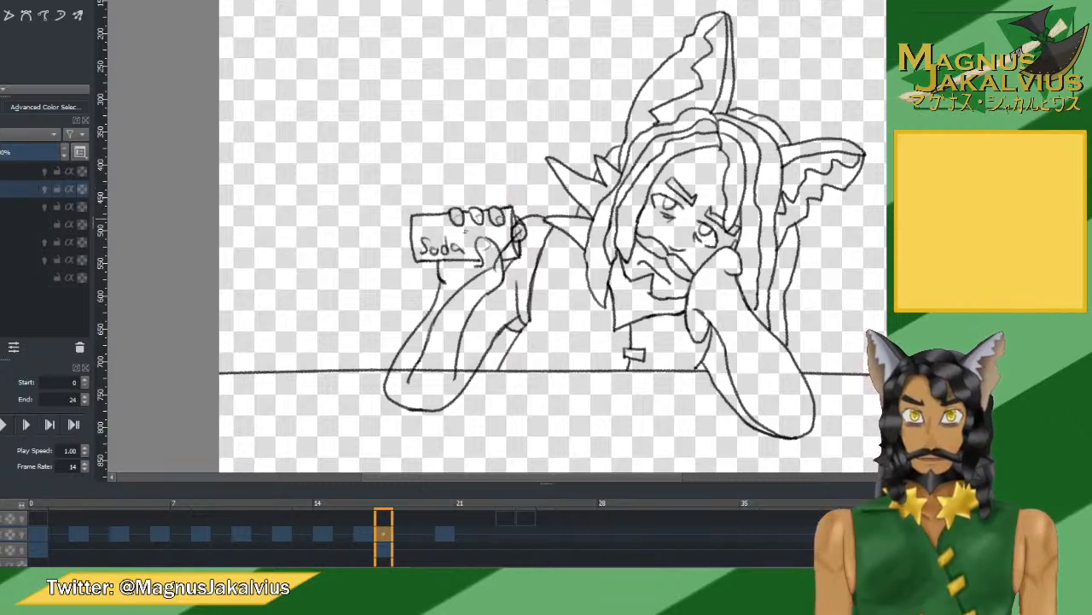
click(443, 530)
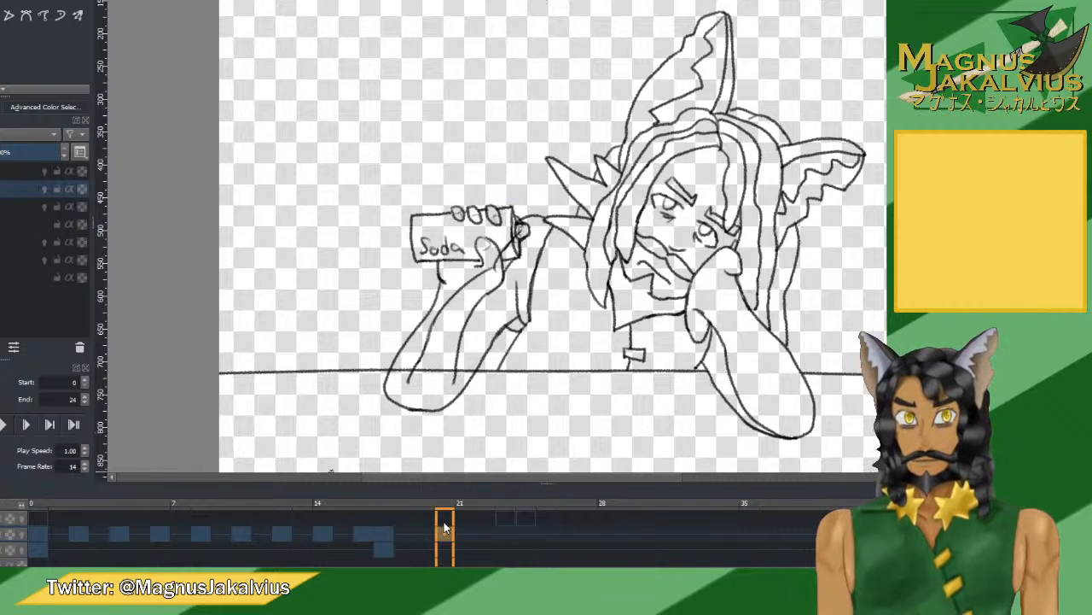
click(392, 533)
click(3, 425)
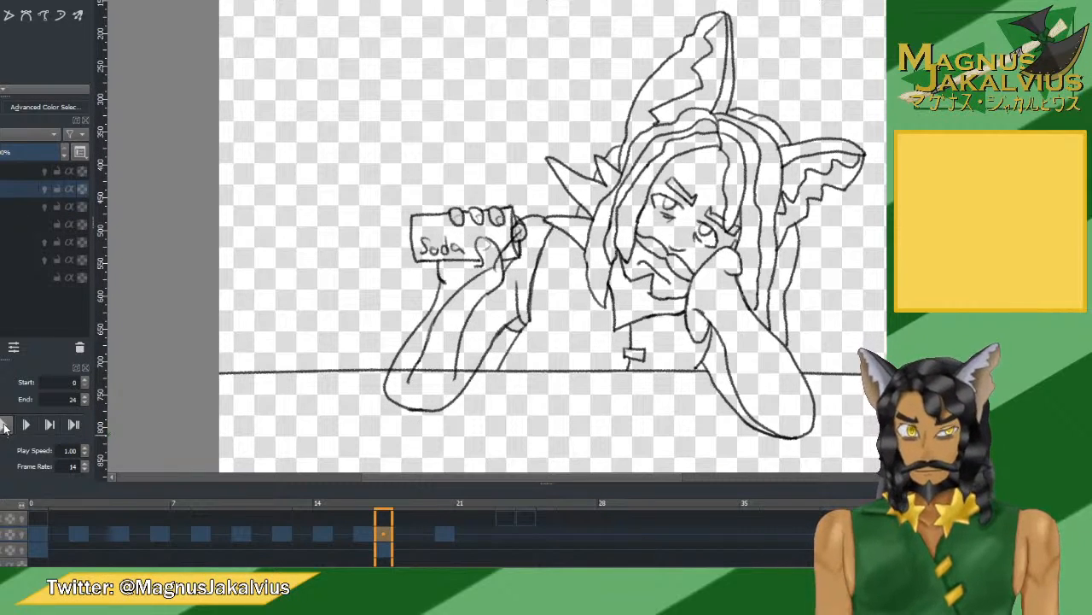
click(365, 533)
key(Right)
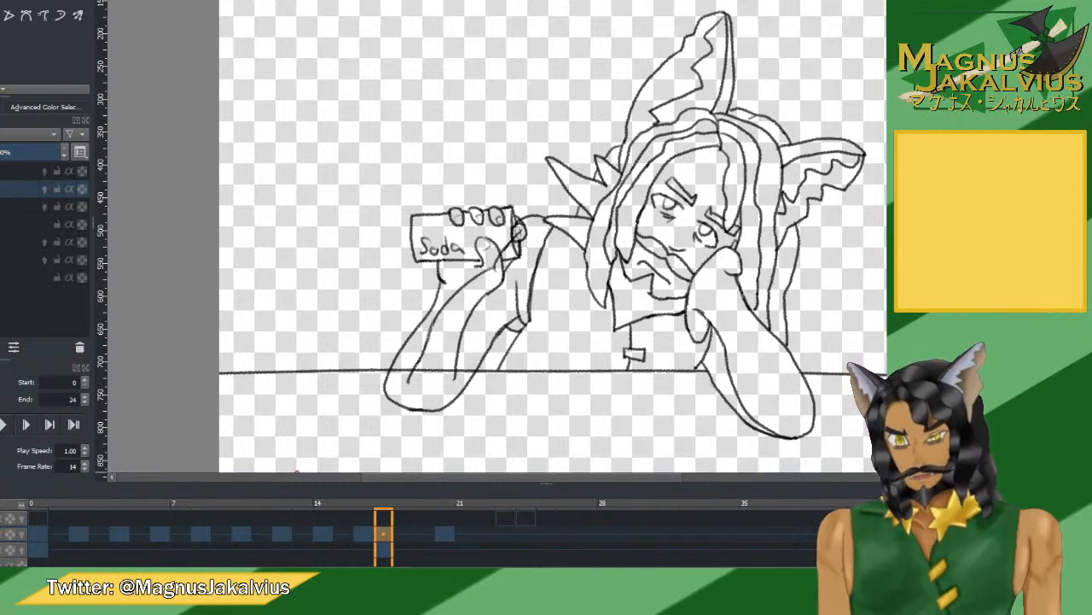
Examine the rough splash sketch beneath the line art between frames 22 and 29, ending on frame 23.
click(508, 524)
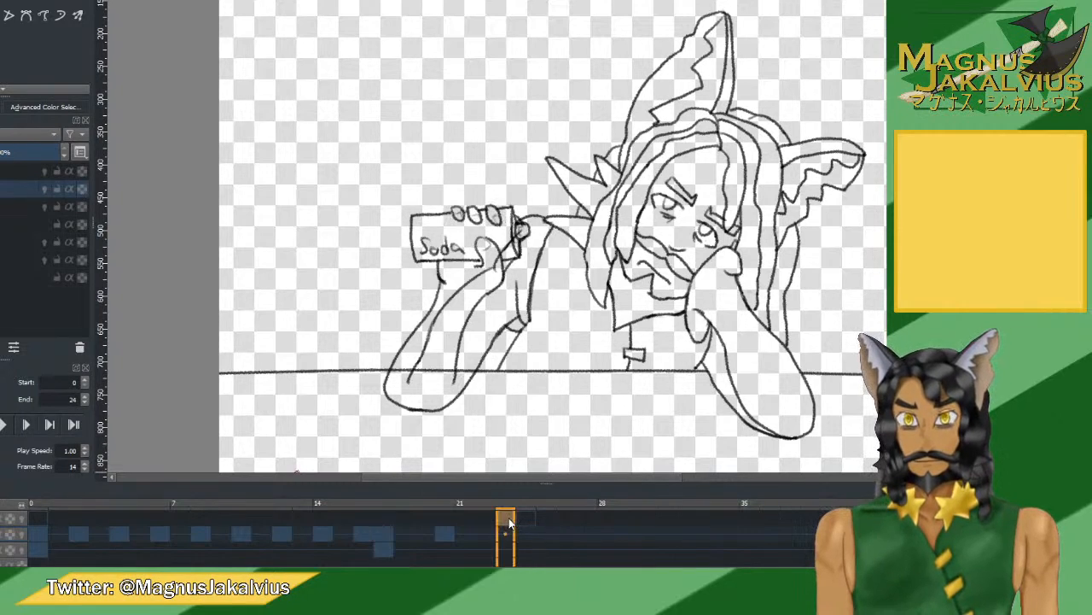
click(523, 518)
click(506, 515)
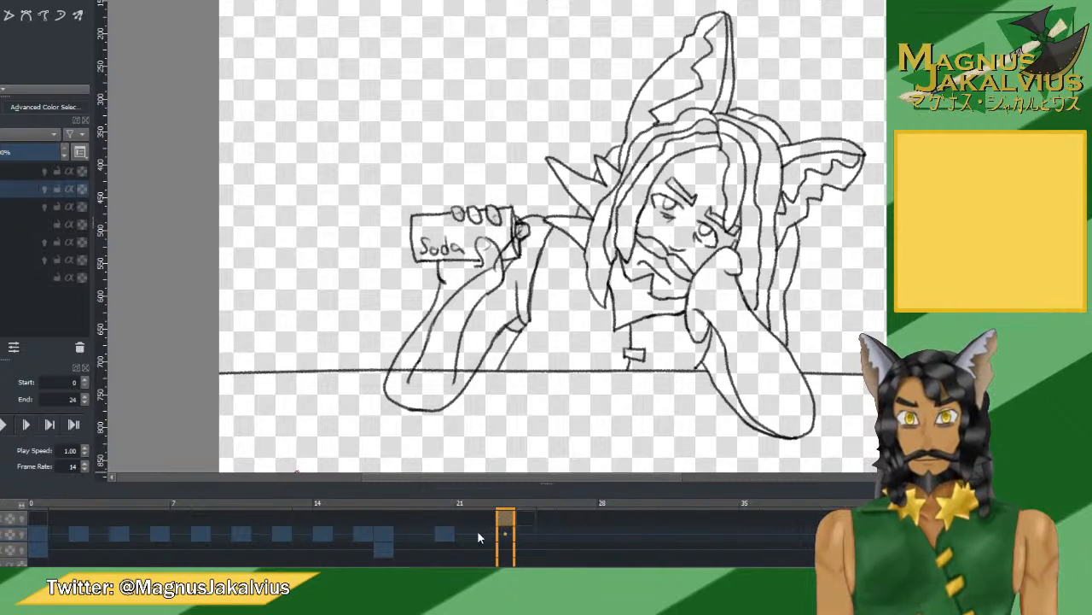
click(492, 533)
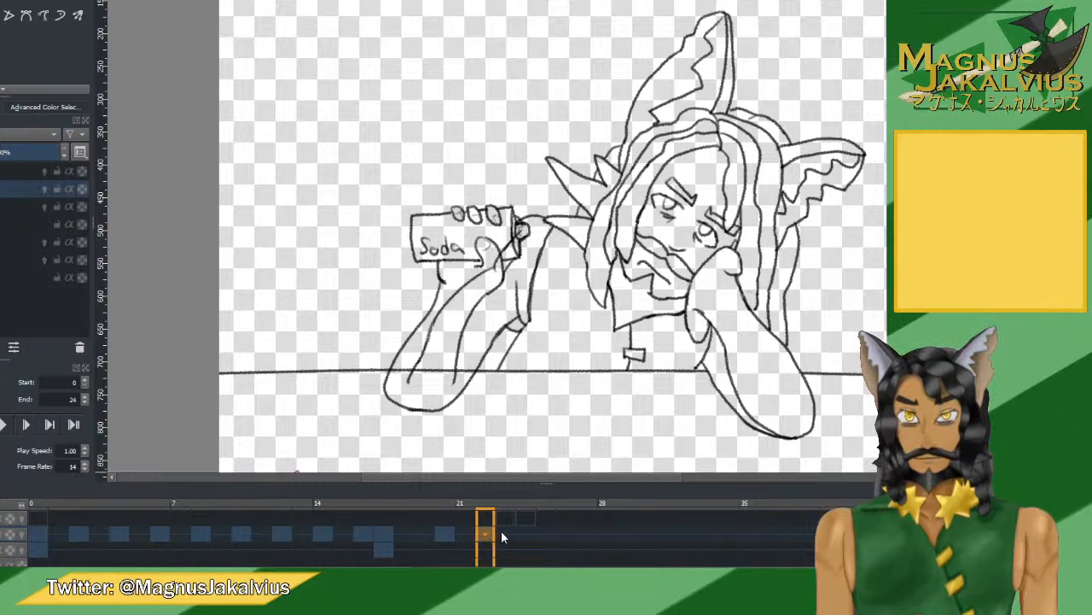
click(503, 534)
click(518, 529)
click(508, 520)
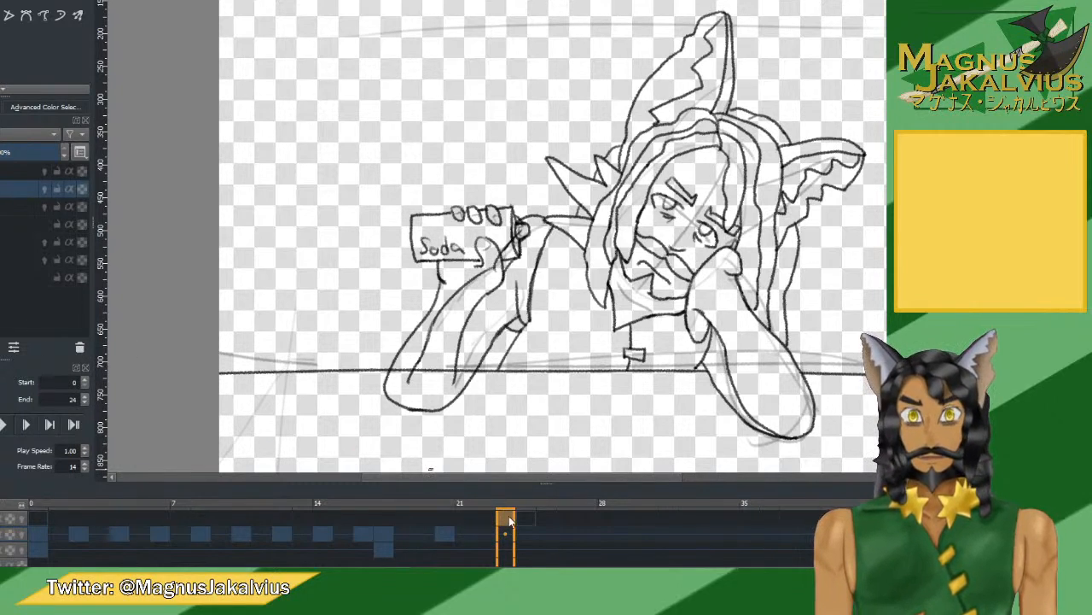
click(482, 522)
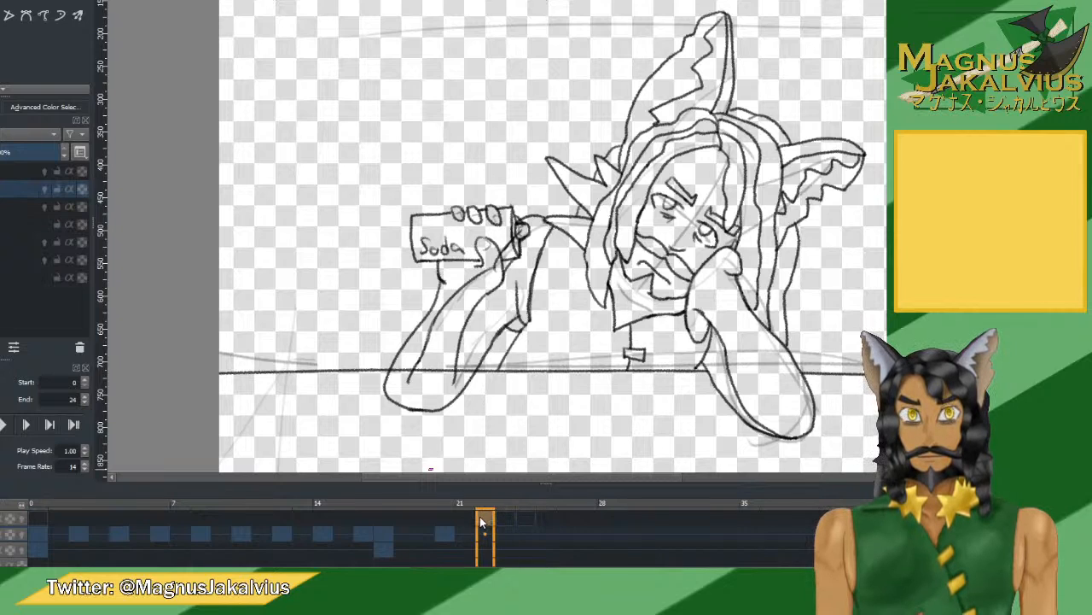
drag(485, 538, 631, 544)
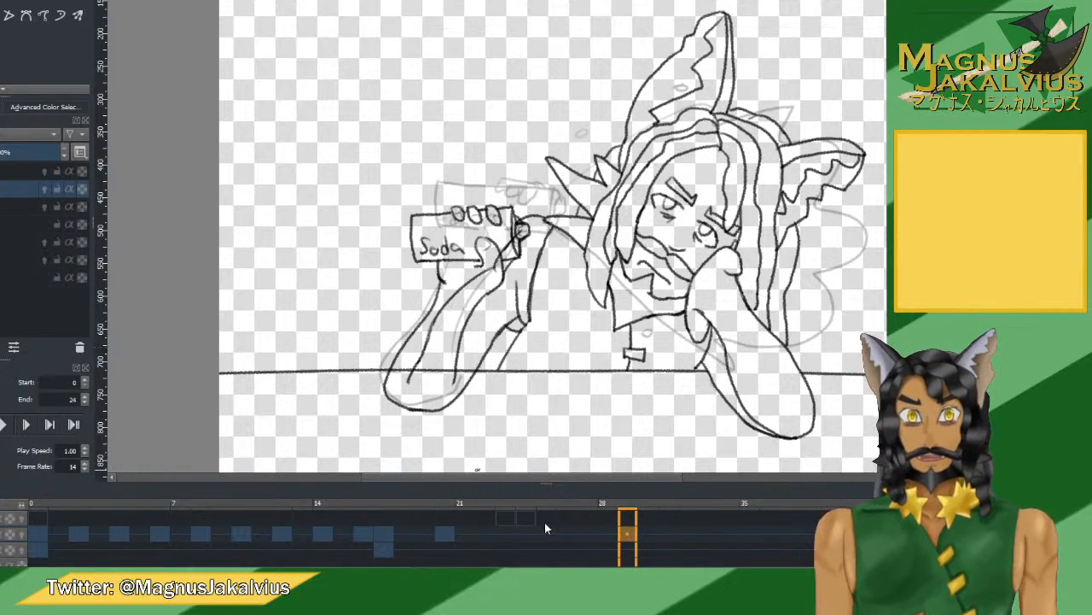
drag(521, 520, 505, 517)
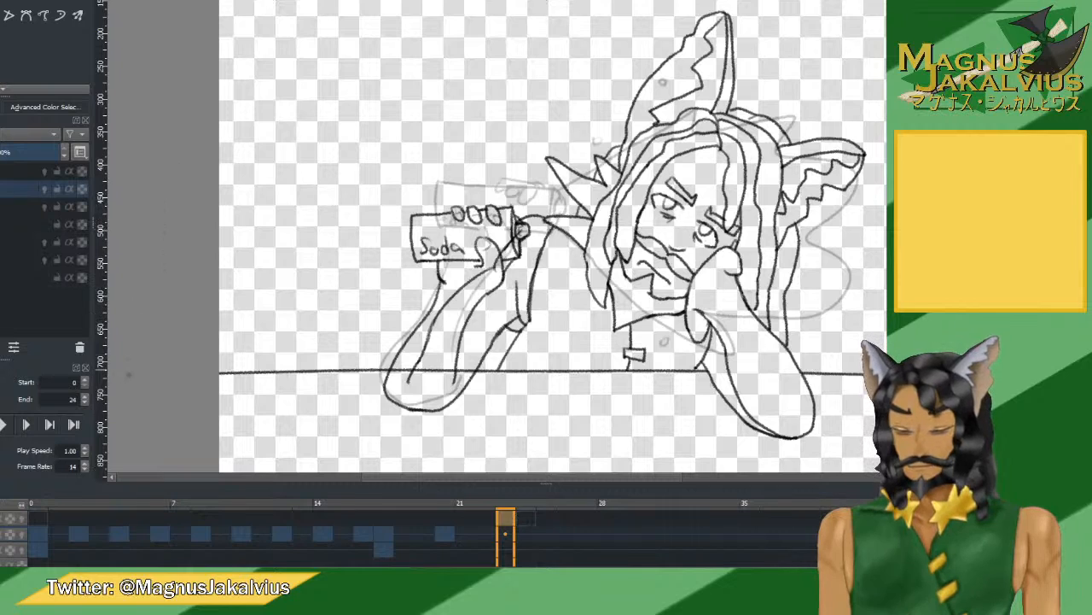
Set the animation's frame rate to 12 and check it in playback.
scroll(72, 466, down, 2)
click(4, 424)
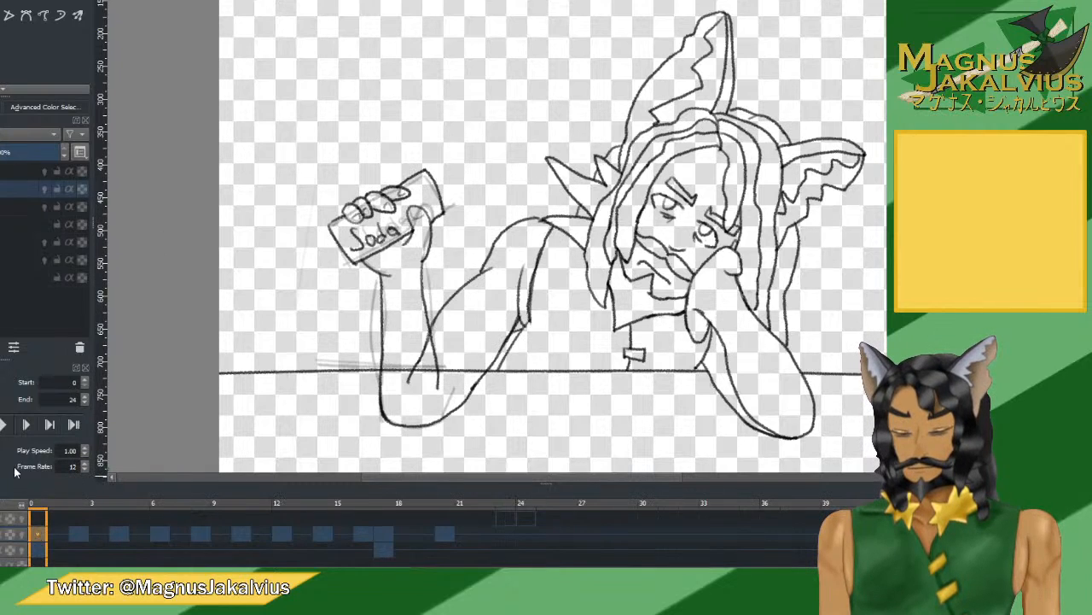
click(4, 424)
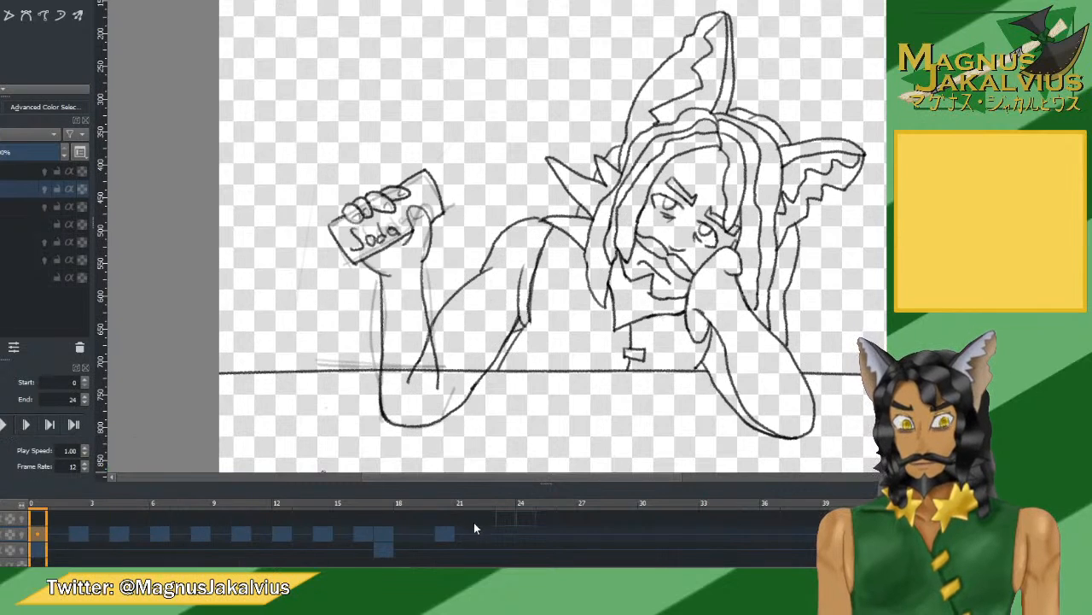
click(504, 521)
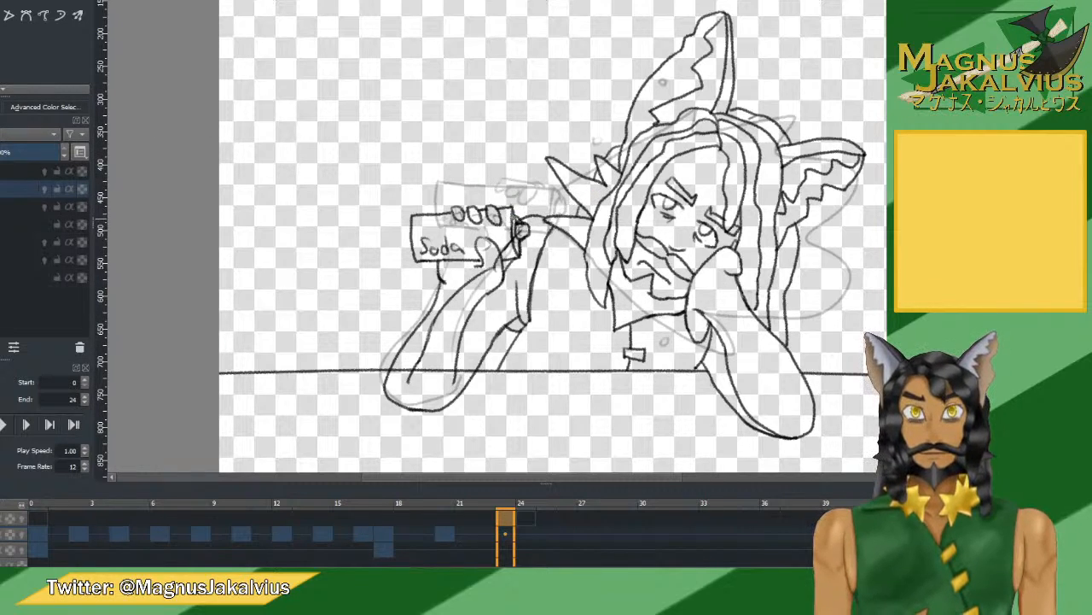
mouse_move(543, 210)
mouse_down()
mouse_move(619, 160)
mouse_move(603, 157)
mouse_move(752, 155)
mouse_up()
key(ctrl+z)
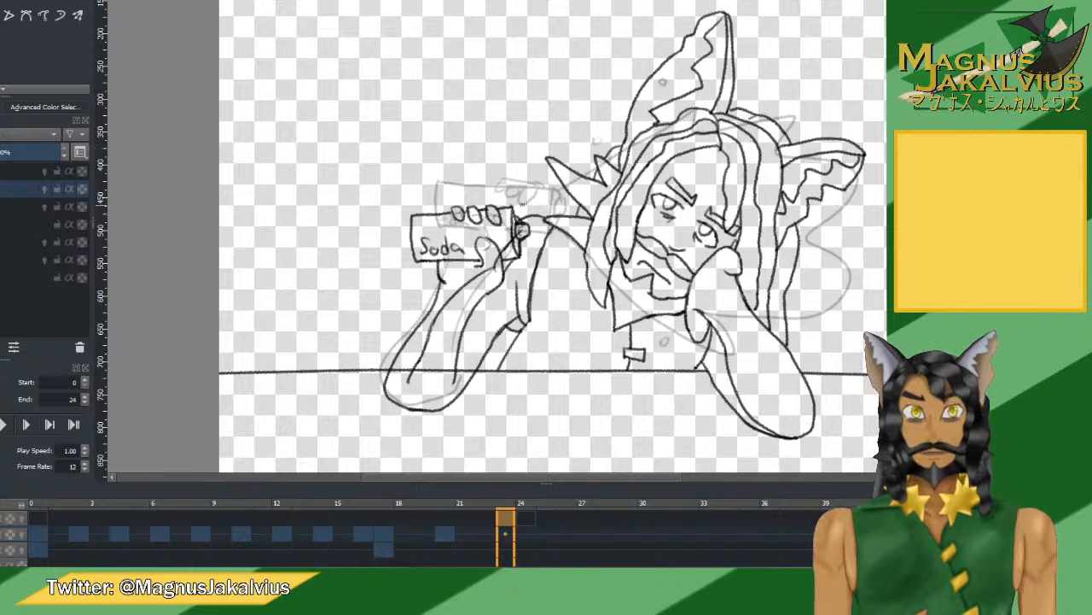
mouse_move(513, 220)
mouse_down()
mouse_move(781, 102)
mouse_move(809, 143)
mouse_move(772, 212)
mouse_move(837, 241)
mouse_move(741, 255)
mouse_move(818, 307)
mouse_move(736, 346)
mouse_move(706, 340)
mouse_move(643, 278)
mouse_move(514, 235)
mouse_up()
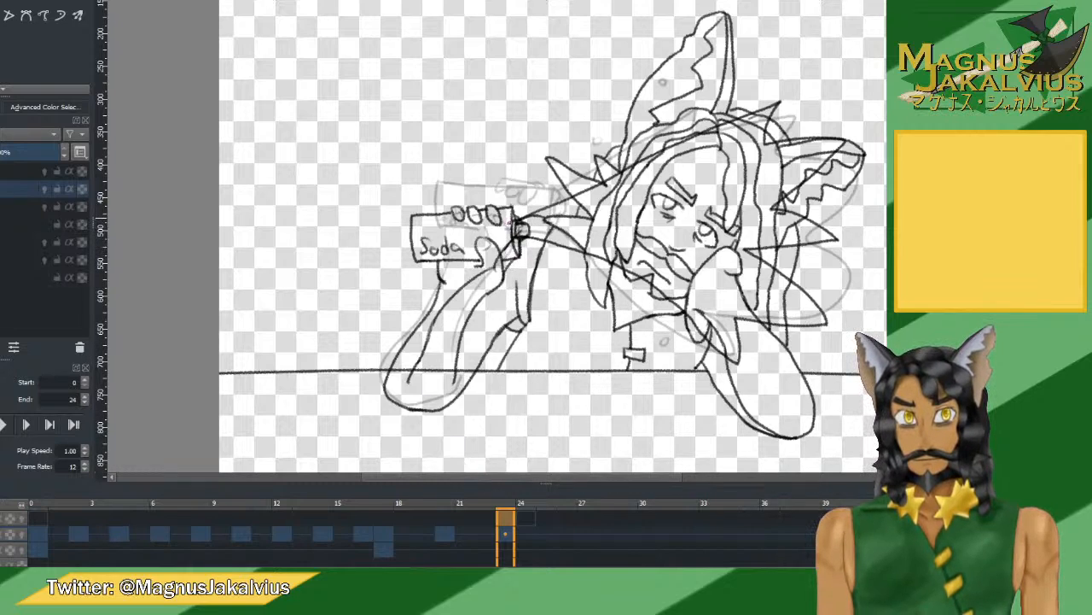
click(525, 510)
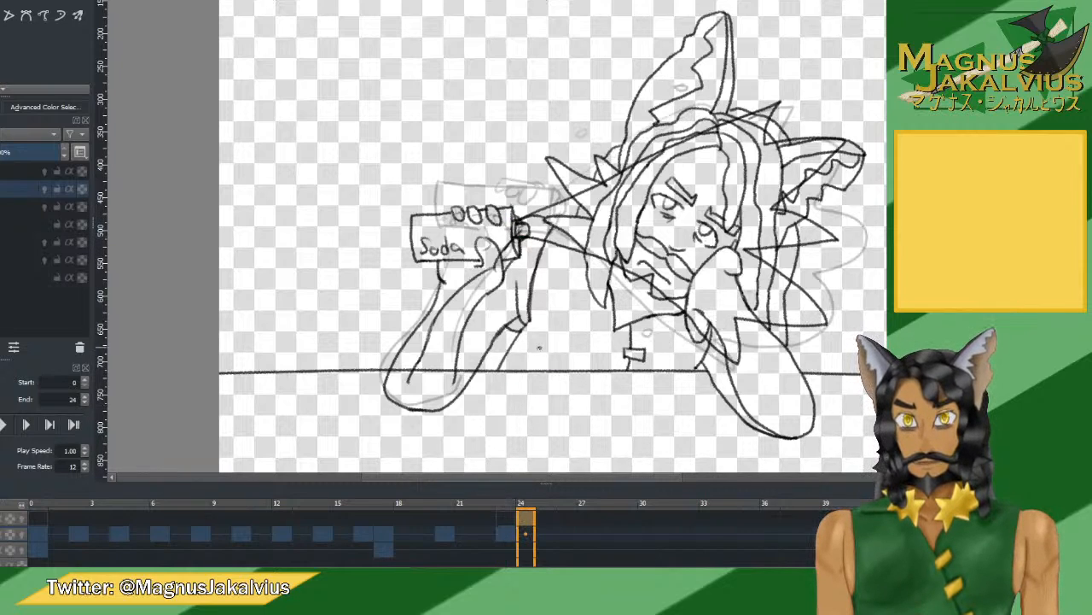
click(506, 513)
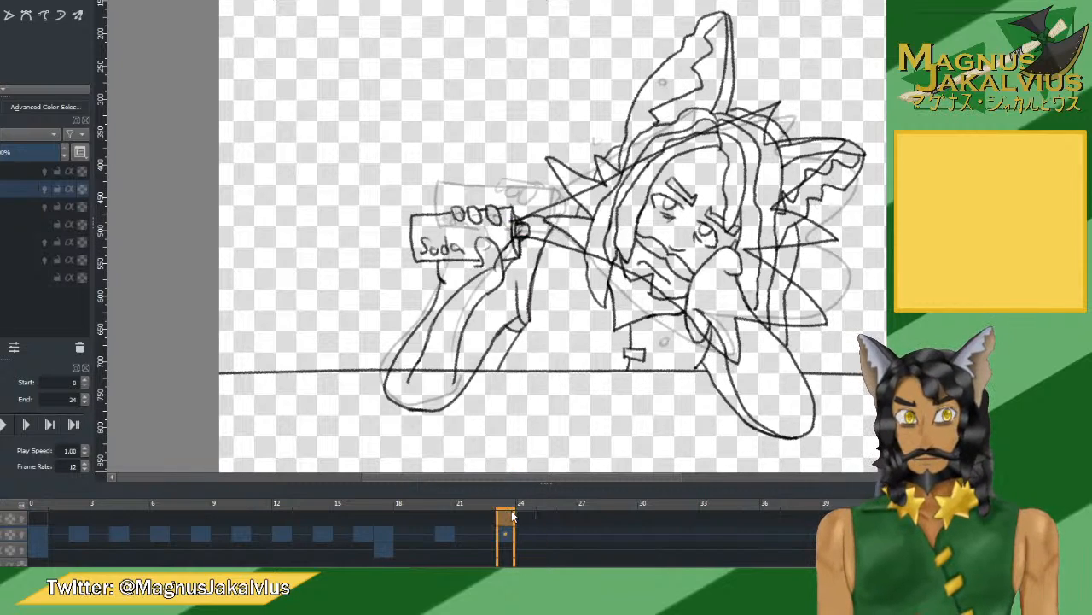
Draw the spiky soda splash bursting from the can's opening across the face on the topmost layer at frame 23.
click(508, 516)
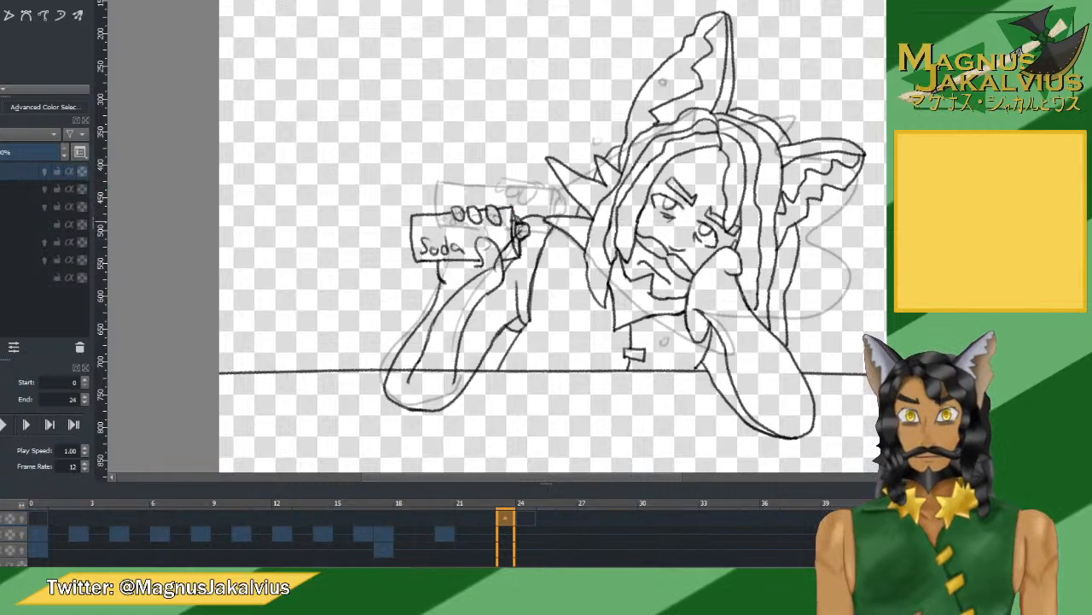
mouse_move(515, 220)
mouse_down()
mouse_move(577, 196)
mouse_move(702, 104)
mouse_move(790, 156)
mouse_move(854, 220)
mouse_move(758, 249)
mouse_move(832, 309)
mouse_move(745, 311)
mouse_move(811, 367)
mouse_move(619, 279)
mouse_up()
key(ctrl+z)
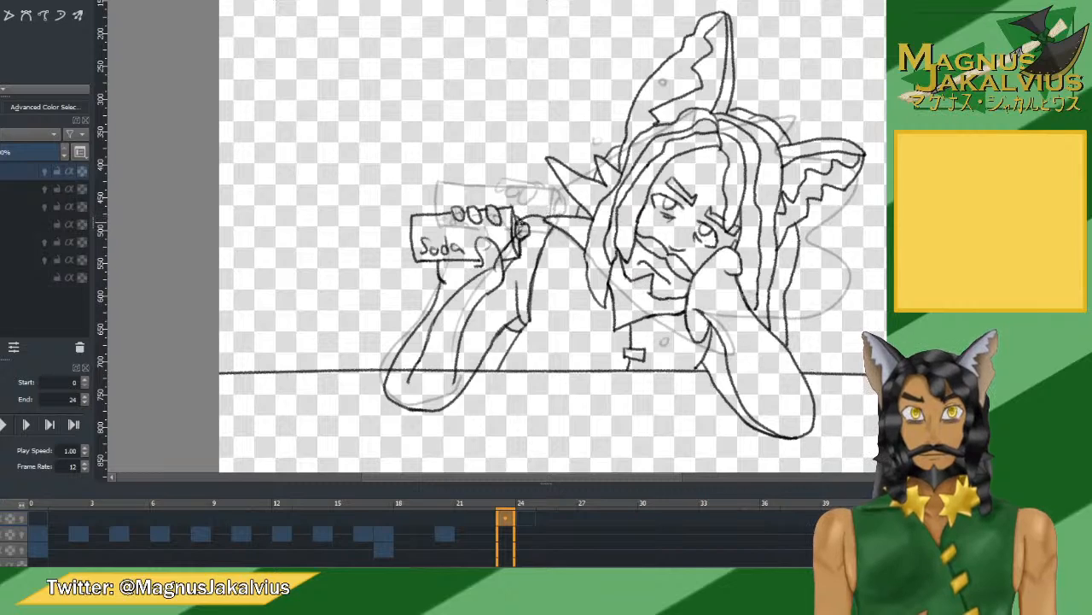
mouse_move(514, 223)
mouse_down()
mouse_move(670, 137)
mouse_move(683, 162)
mouse_move(776, 118)
mouse_move(828, 195)
mouse_move(790, 222)
mouse_move(855, 282)
mouse_move(766, 283)
mouse_move(820, 335)
mouse_move(728, 315)
mouse_move(647, 272)
mouse_move(535, 241)
mouse_up()
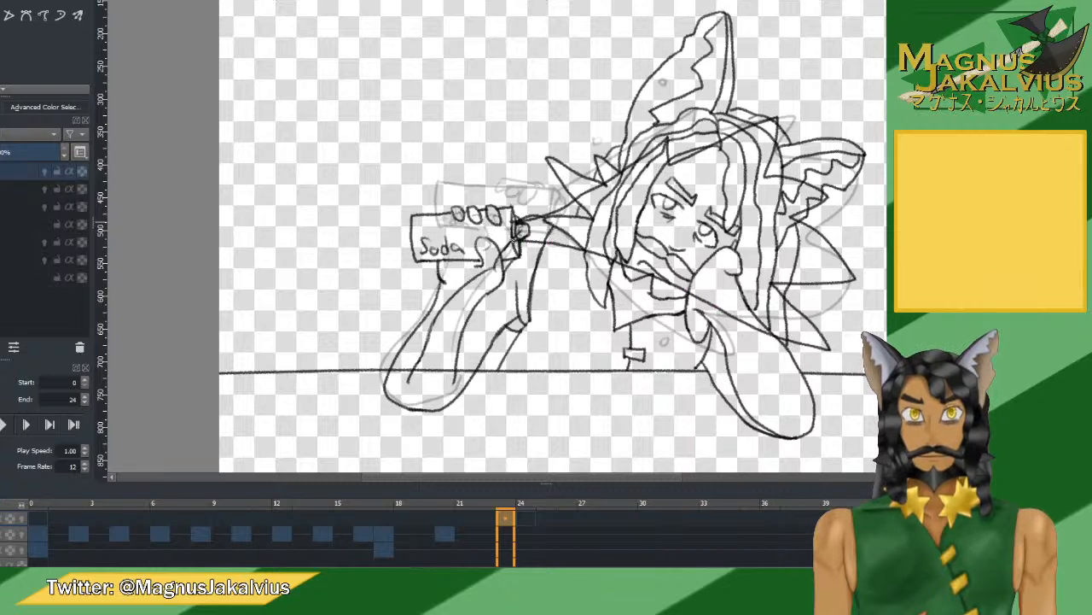
Draw four small round droplets around the soda splash at frame 23.
drag(574, 164, 570, 162)
drag(704, 126, 705, 121)
drag(659, 325, 654, 310)
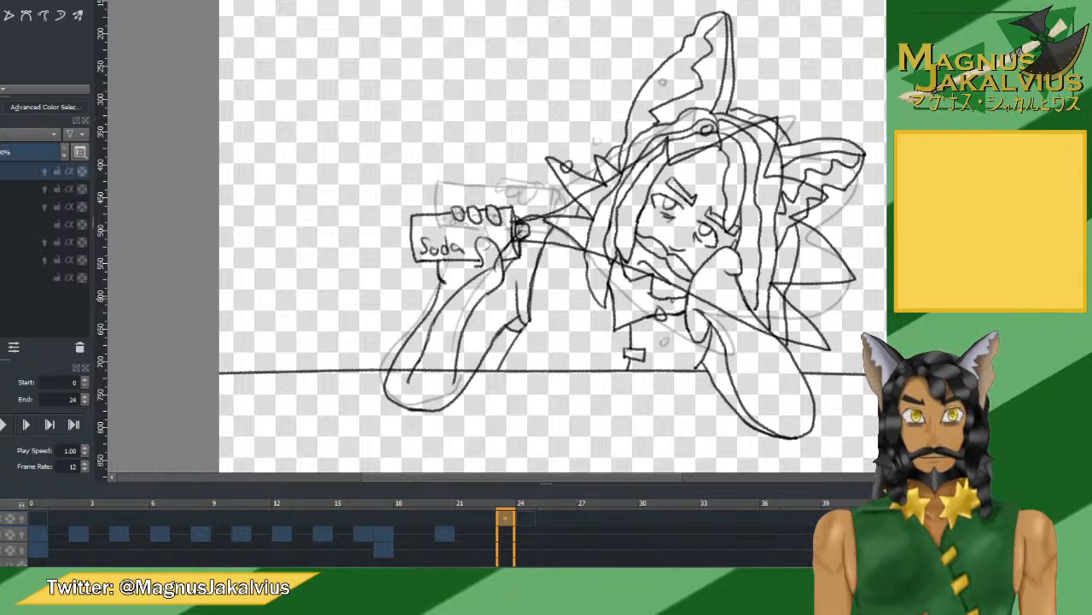
drag(750, 340, 760, 340)
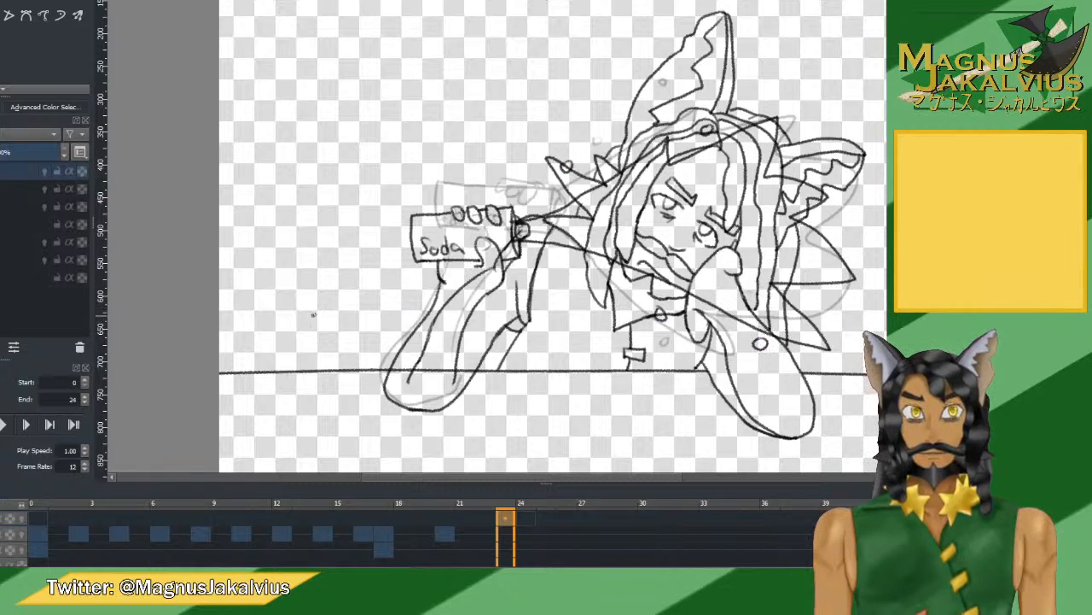
On frame 24 of the top layer, turn on onion skinning and sketch a jagged spray bursting from the soda can across the head.
click(520, 518)
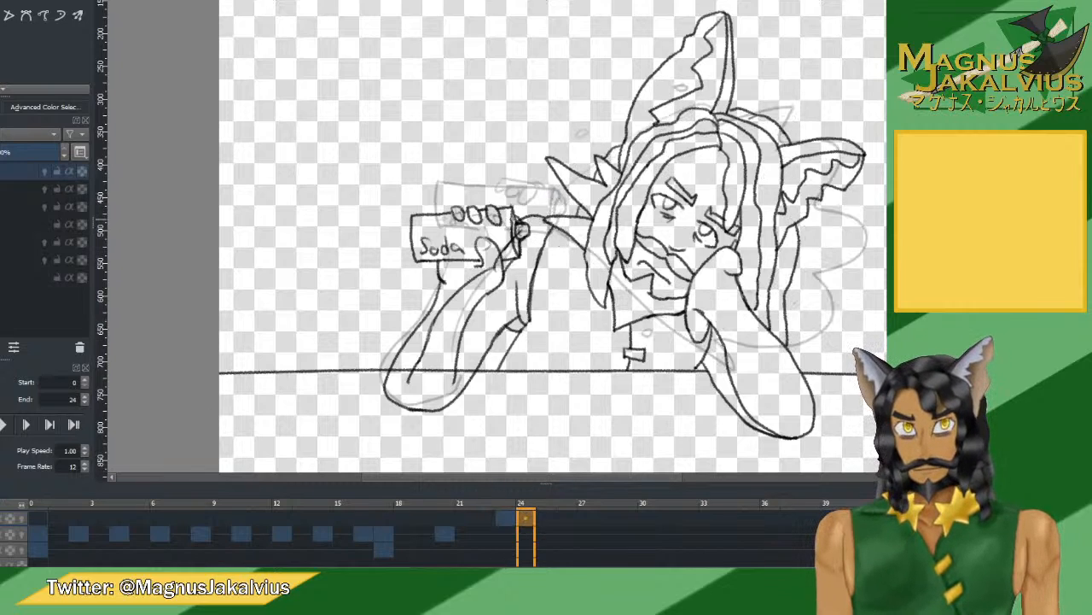
mouse_move(512, 222)
mouse_down()
mouse_move(678, 100)
mouse_move(705, 128)
mouse_move(797, 85)
mouse_move(794, 141)
mouse_up()
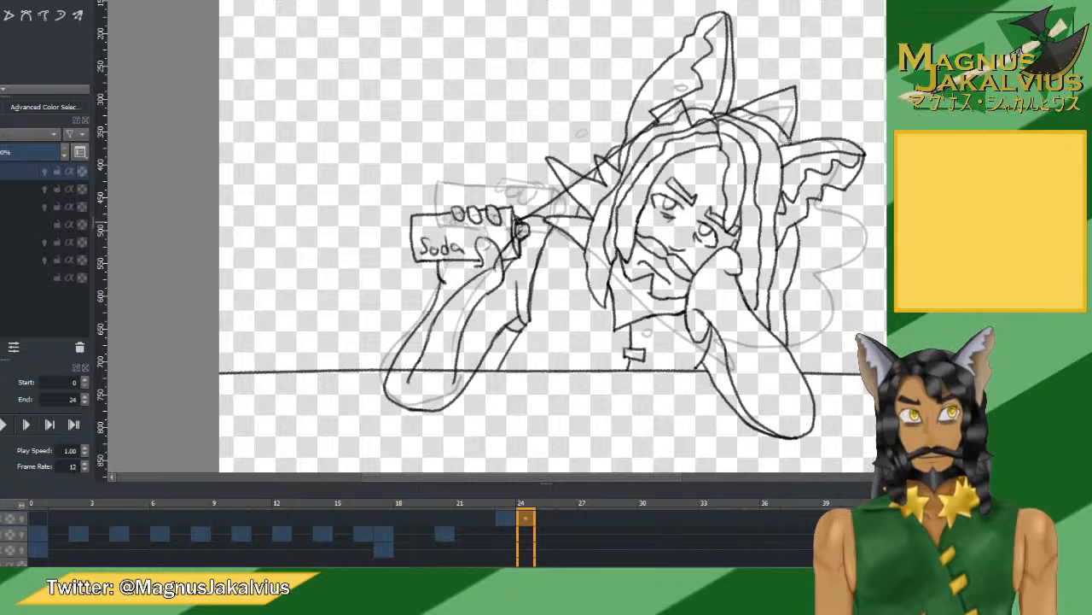
click(24, 519)
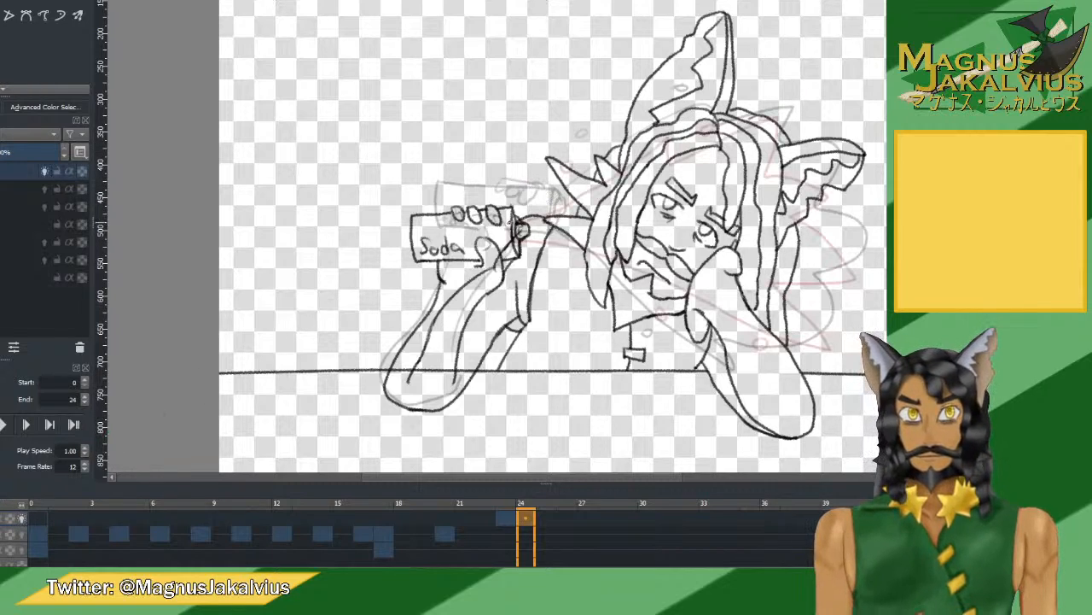
mouse_move(511, 223)
mouse_down()
mouse_move(610, 184)
mouse_move(679, 138)
mouse_move(683, 166)
mouse_move(803, 139)
mouse_move(767, 194)
mouse_move(858, 243)
mouse_move(800, 261)
mouse_move(832, 315)
mouse_move(786, 319)
mouse_move(793, 355)
mouse_move(654, 275)
mouse_move(522, 237)
mouse_up()
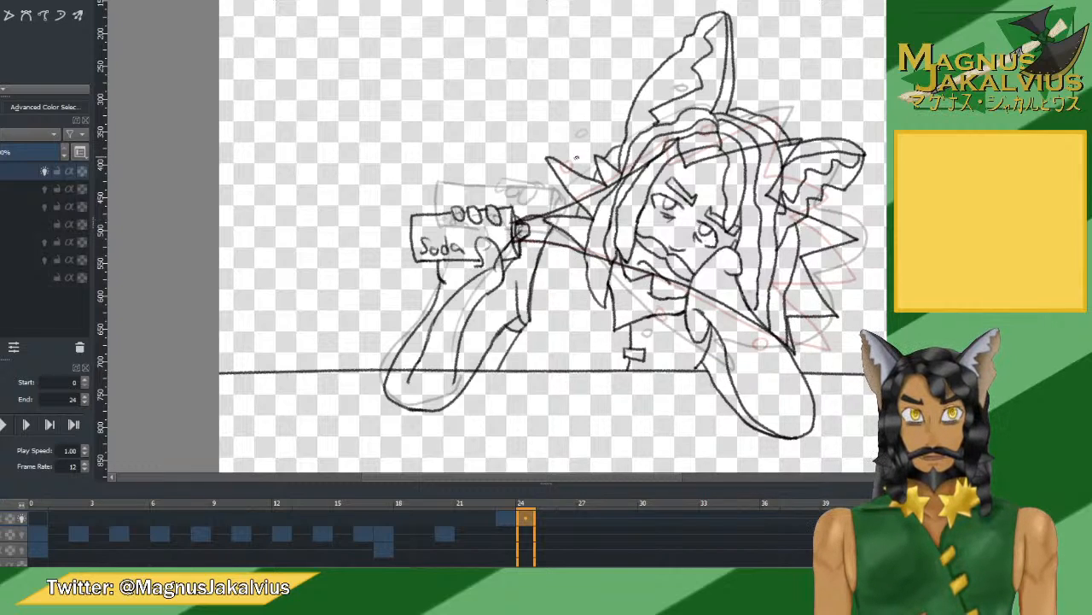
Draw small round droplets around the spray on frame 24, following the onion-skinned previous frame.
drag(589, 167, 577, 174)
drag(696, 129, 683, 137)
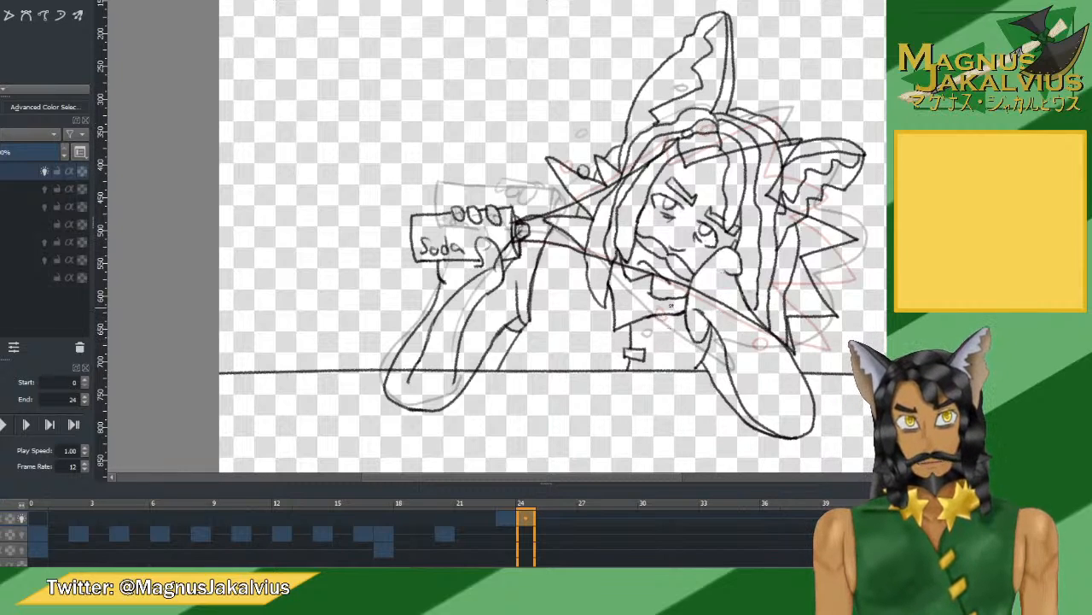
drag(676, 304, 670, 310)
mouse_move(746, 333)
mouse_down()
mouse_move(738, 341)
mouse_move(745, 318)
mouse_up()
key(ctrl+z)
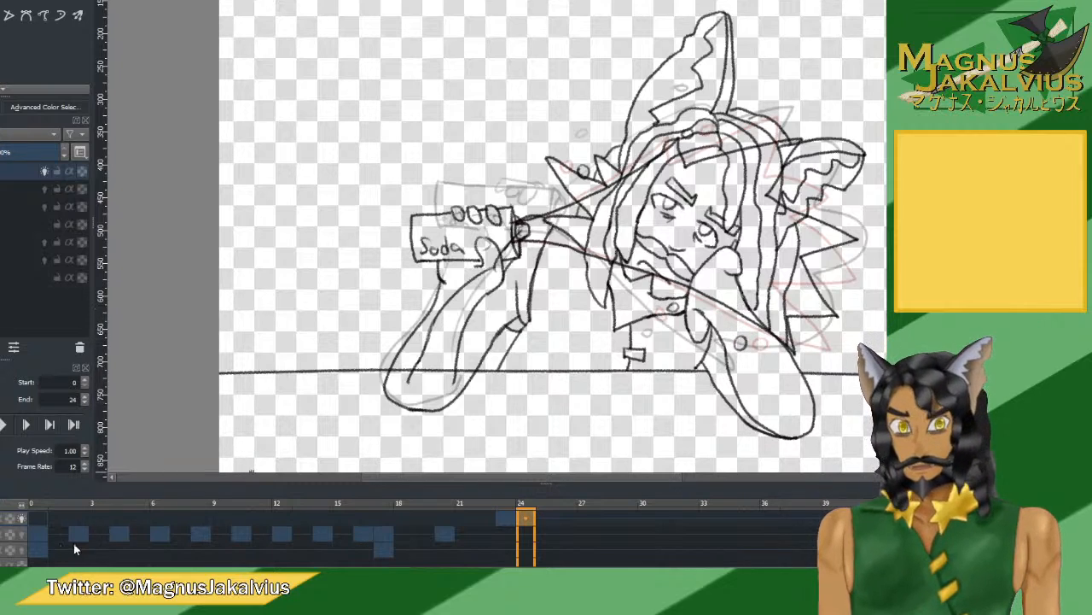
Play back the animation from frame 0, checking it in both the normal and the mirrored canvas view.
click(38, 534)
click(3, 424)
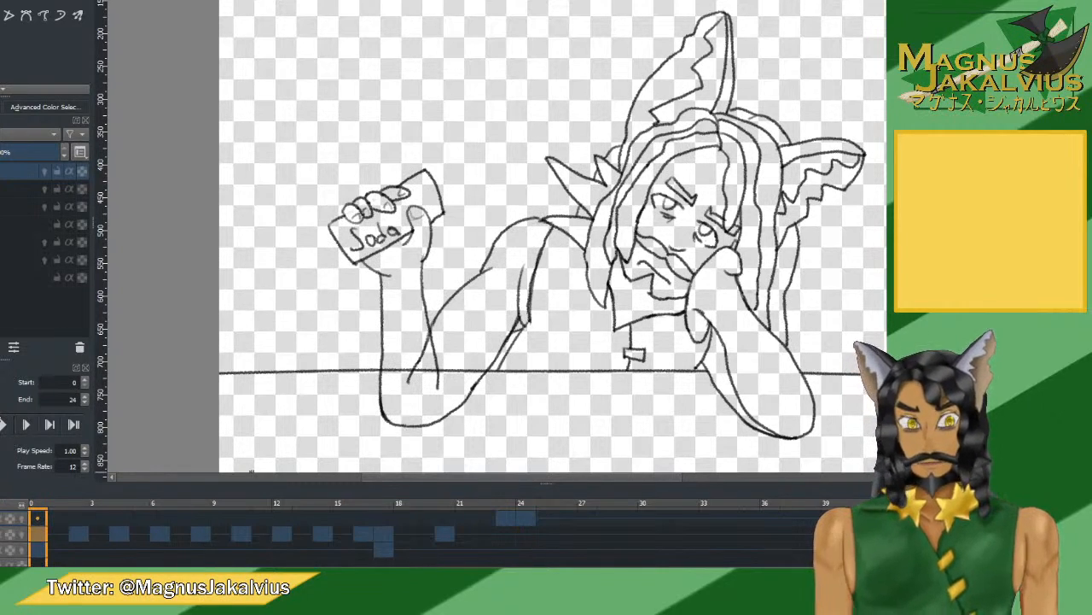
key(m)
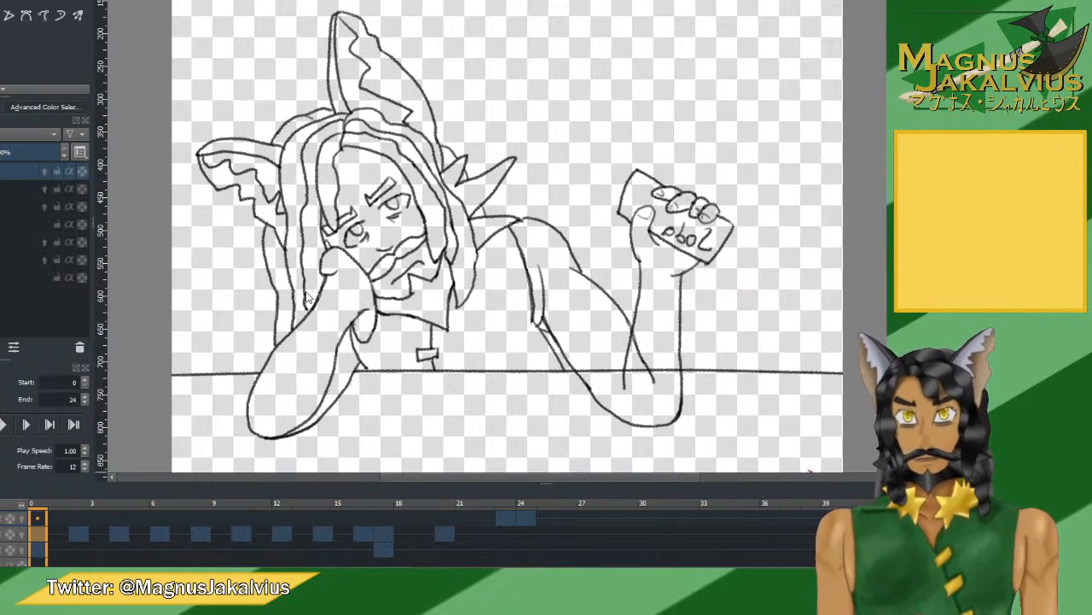
click(4, 426)
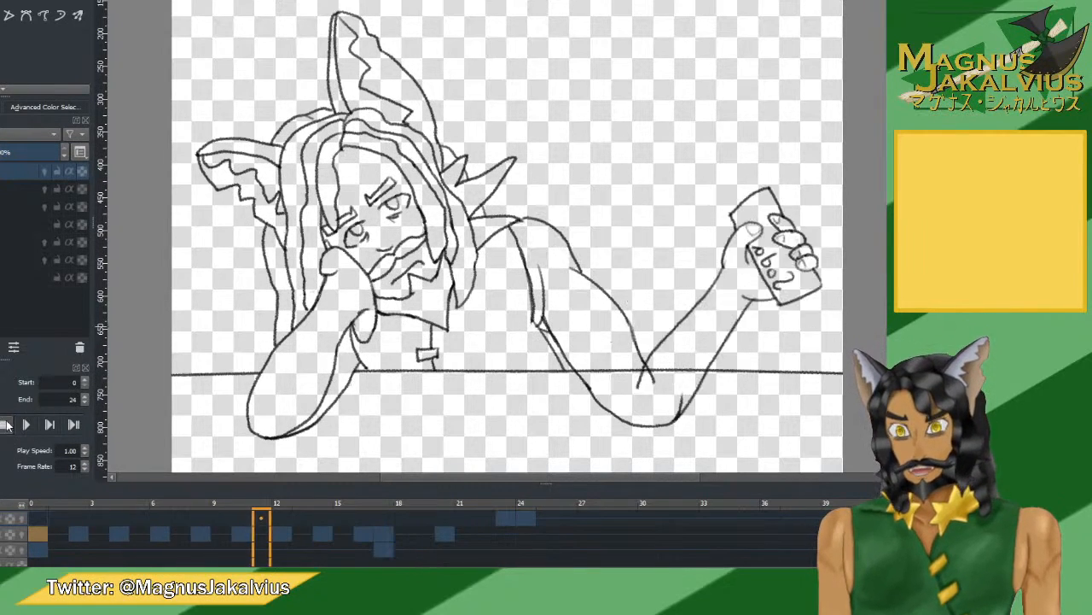
click(7, 425)
key(m)
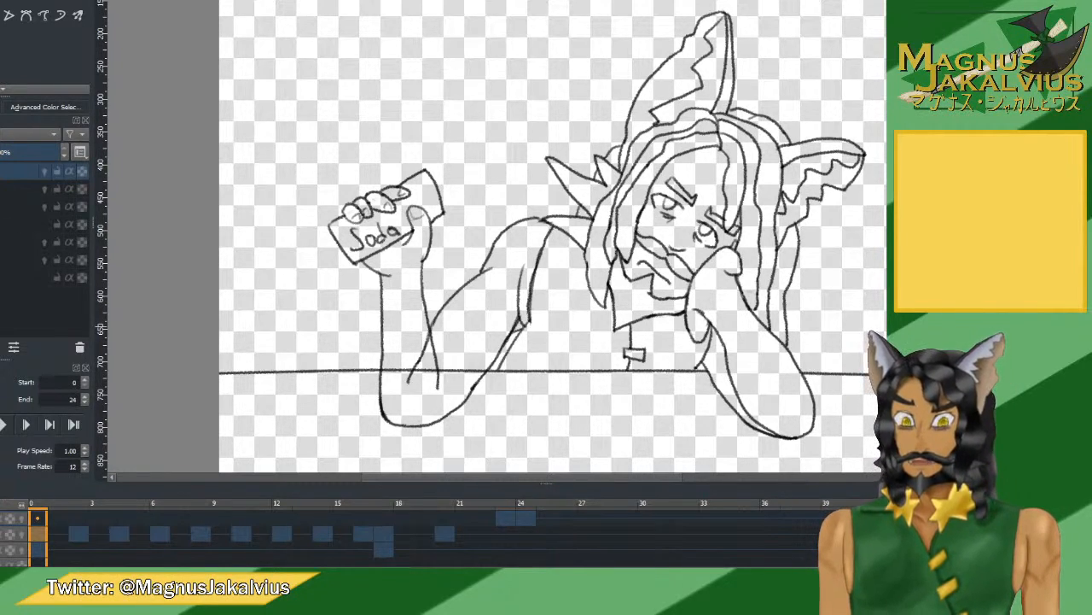
Add a new paint layer beneath the fourth layer in the stack and rename it.
click(51, 242)
click(51, 224)
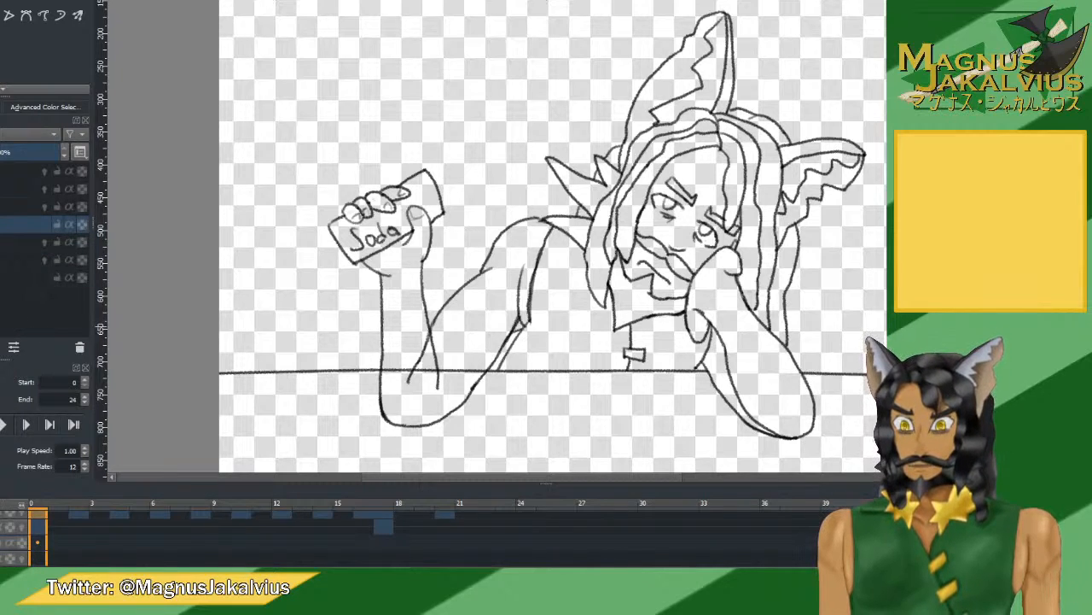
click(43, 242)
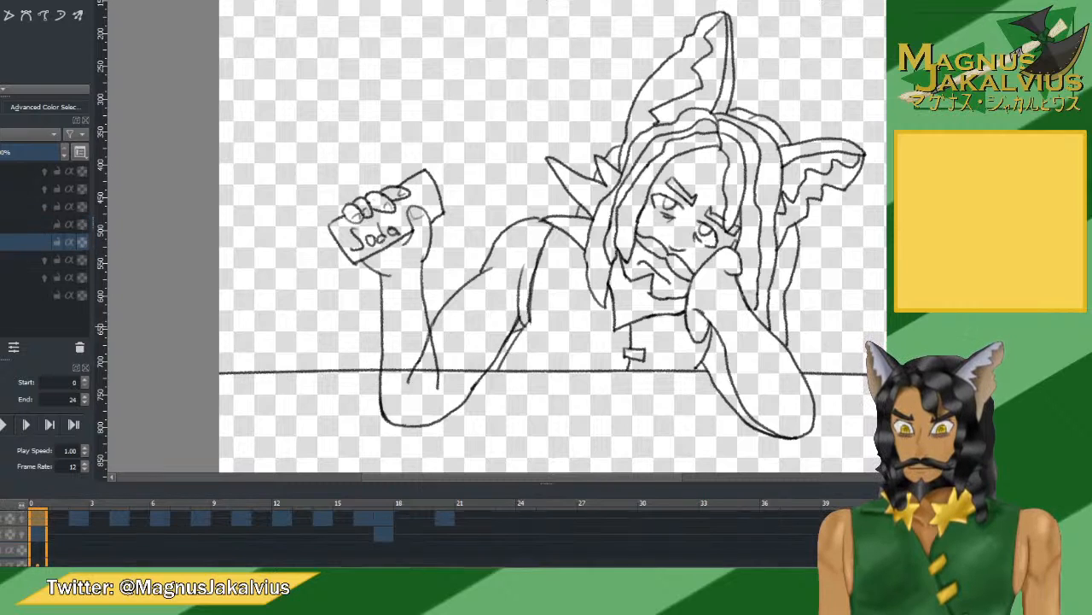
key(shift+Delete)
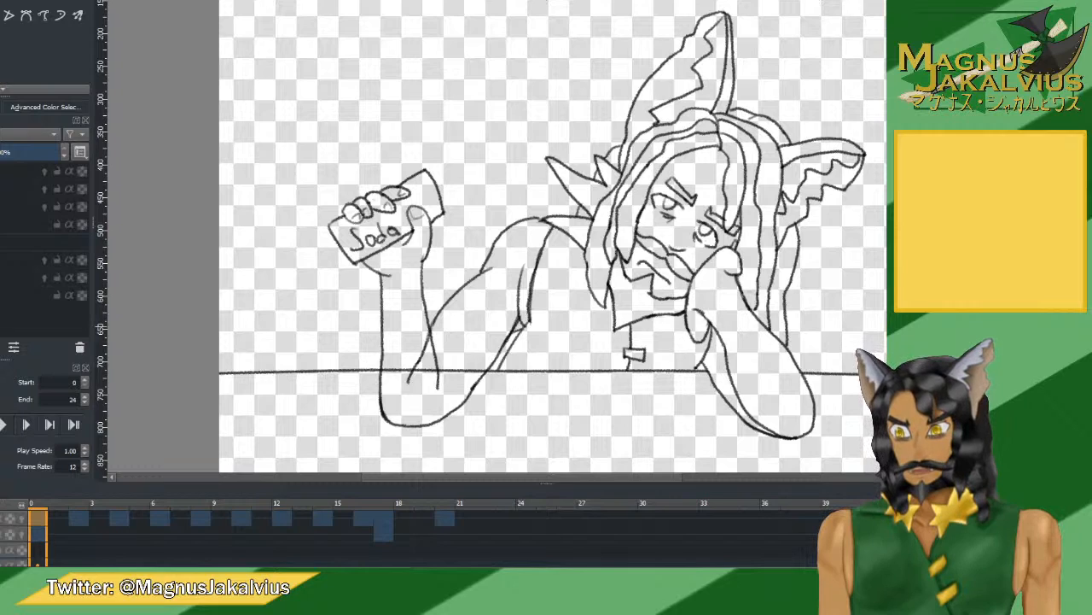
key(ctrl+z)
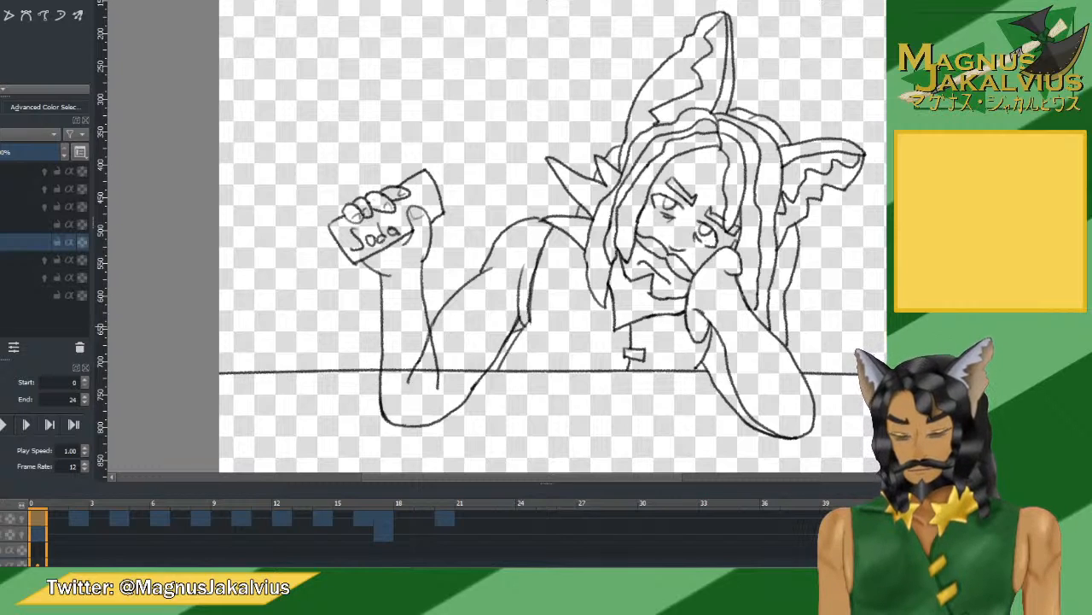
Add another paint layer, move it beneath the third layer in the stack, and rename it.
click(24, 207)
key(Insert)
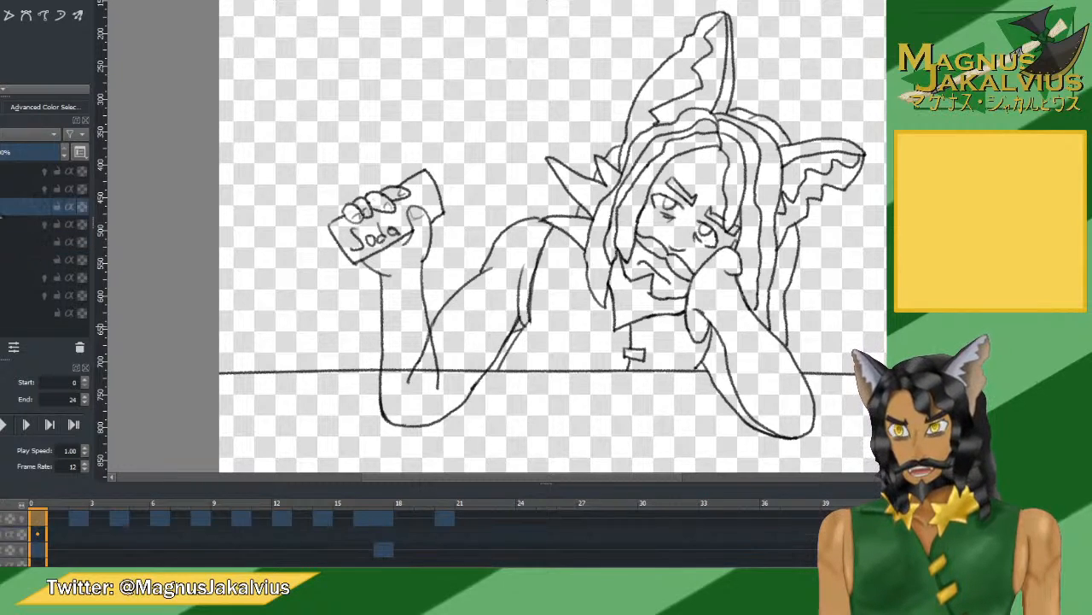
drag(20, 207, 21, 231)
double_click(21, 226)
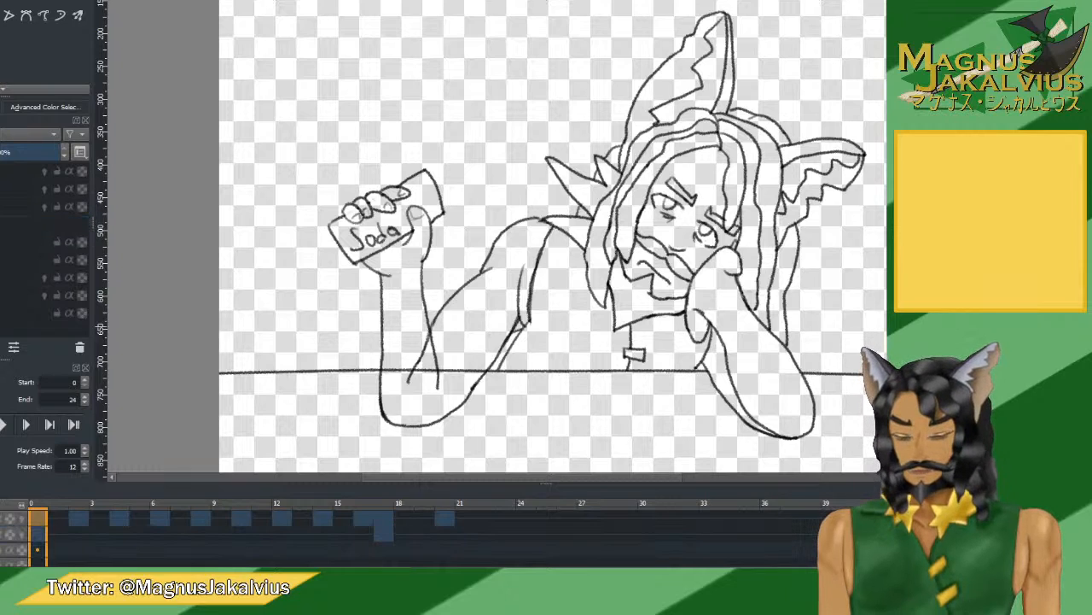
key(Return)
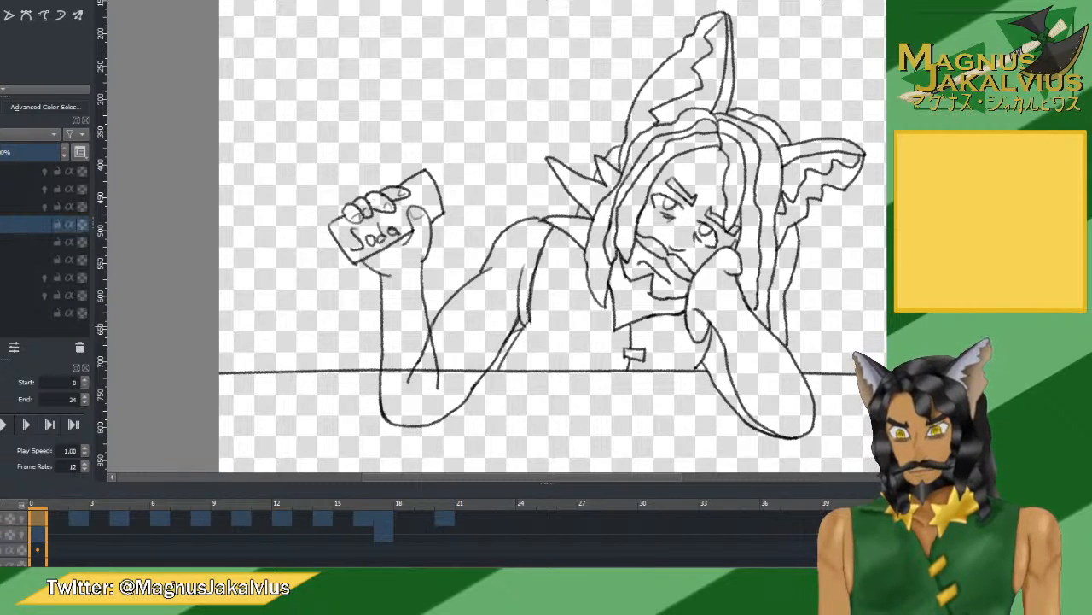
Add a new paint layer directly beneath the second layer in the stack and rename it.
click(24, 188)
key(Insert)
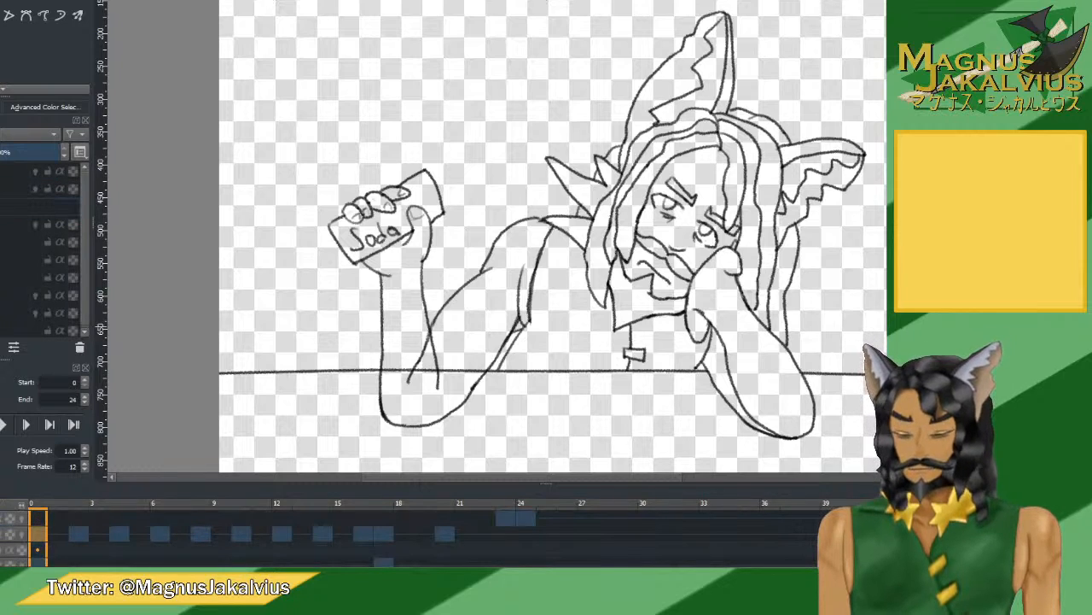
key(Return)
Add a new paint layer, move it just beneath the topmost layer, and rename it.
click(24, 171)
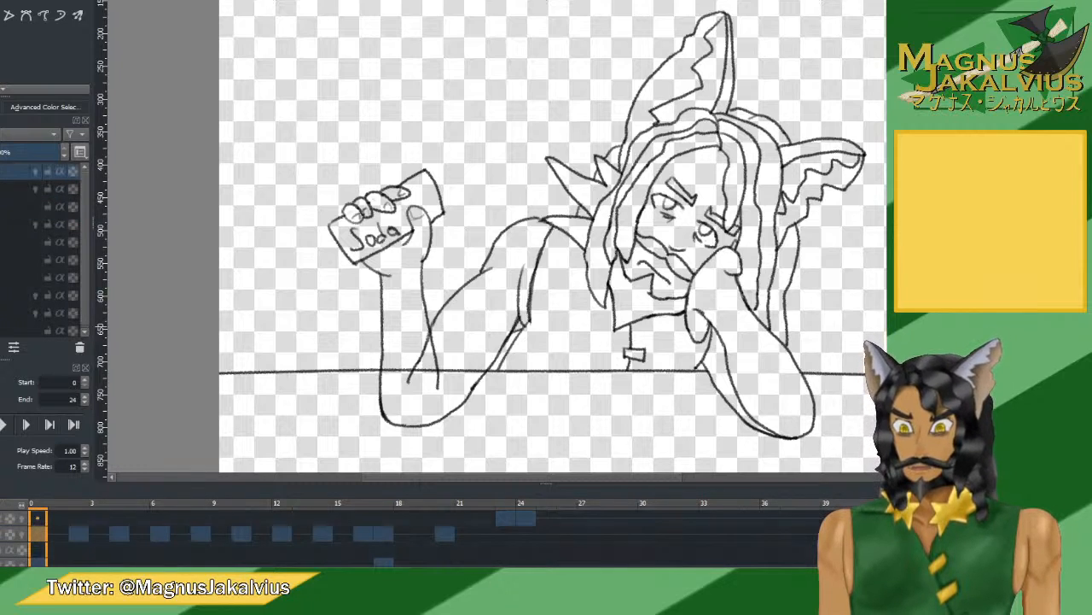
key(Insert)
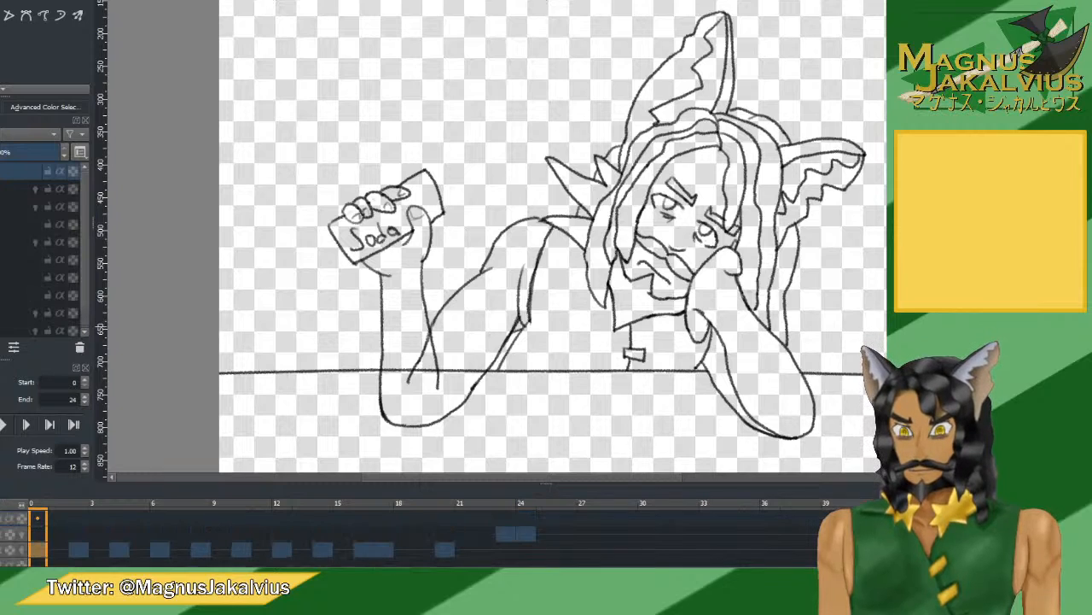
drag(24, 170, 23, 197)
double_click(24, 189)
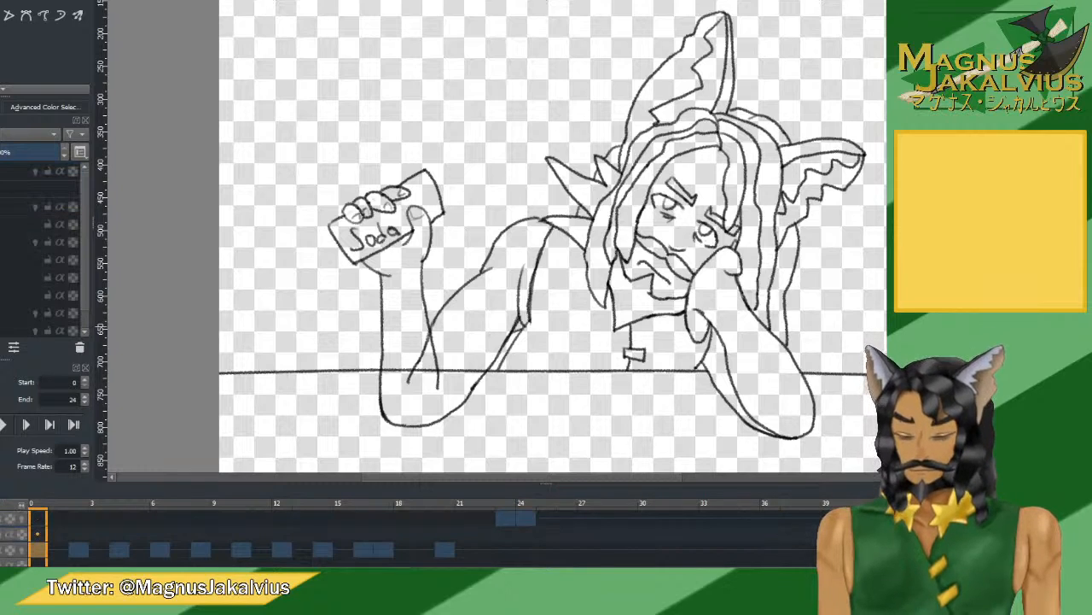
key(Return)
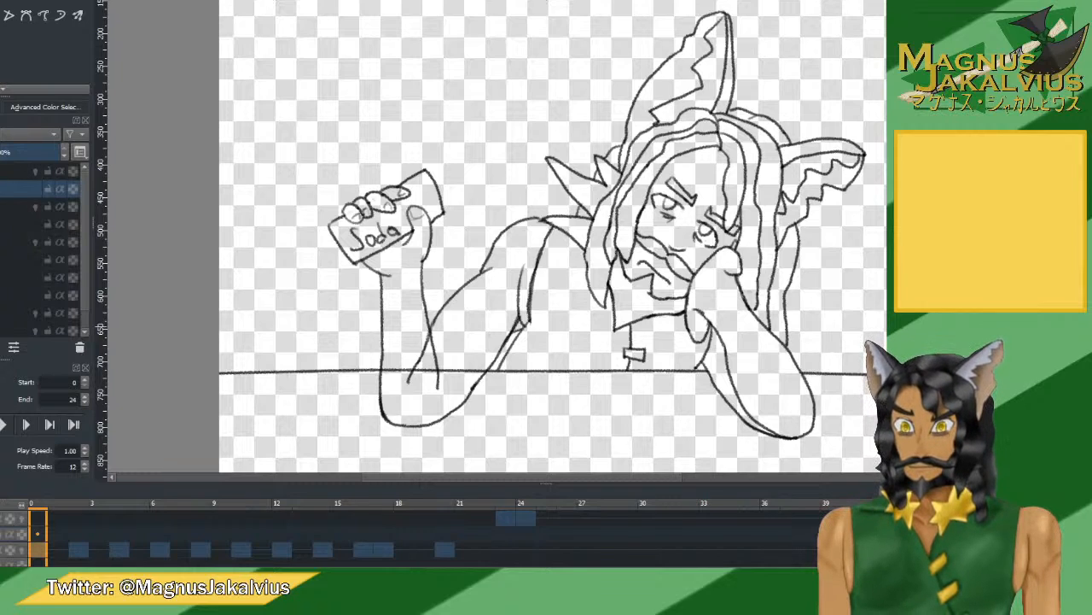
On the eighth layer at frame 0, block in the table area below the horizon line with light beige using a large brush.
click(24, 295)
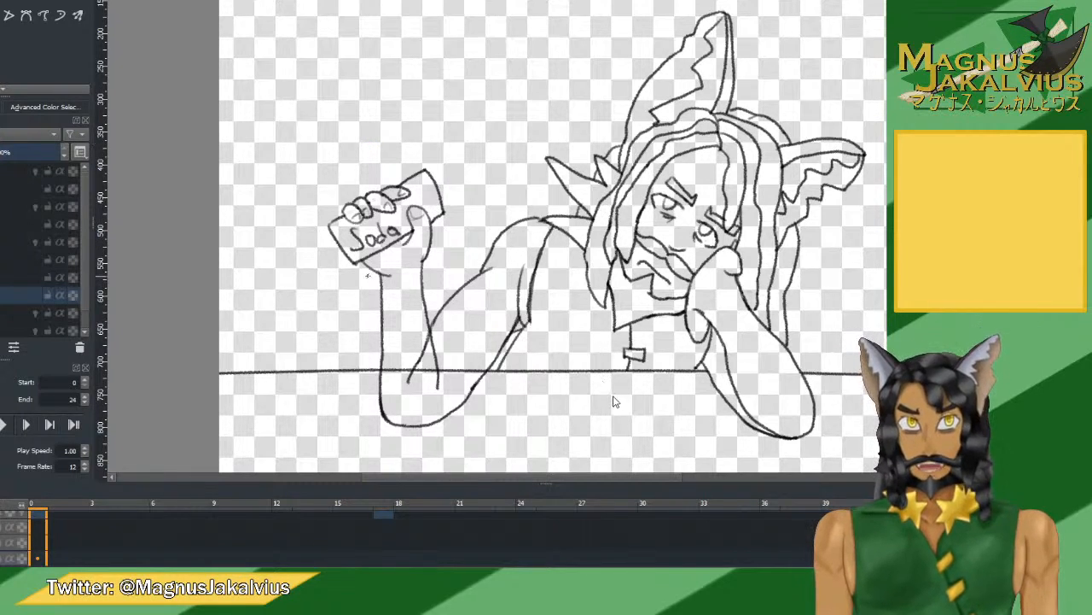
mouse_move(342, 421)
mouse_down()
mouse_move(229, 448)
mouse_move(401, 451)
mouse_move(210, 459)
mouse_move(385, 434)
mouse_move(361, 419)
mouse_move(209, 435)
mouse_move(346, 430)
mouse_move(262, 428)
mouse_move(329, 414)
mouse_move(271, 414)
mouse_move(570, 450)
mouse_move(448, 461)
mouse_move(443, 446)
mouse_move(630, 438)
mouse_move(627, 428)
mouse_move(496, 422)
mouse_move(718, 454)
mouse_move(874, 451)
mouse_move(752, 422)
mouse_move(835, 416)
mouse_move(797, 407)
mouse_move(563, 397)
mouse_up()
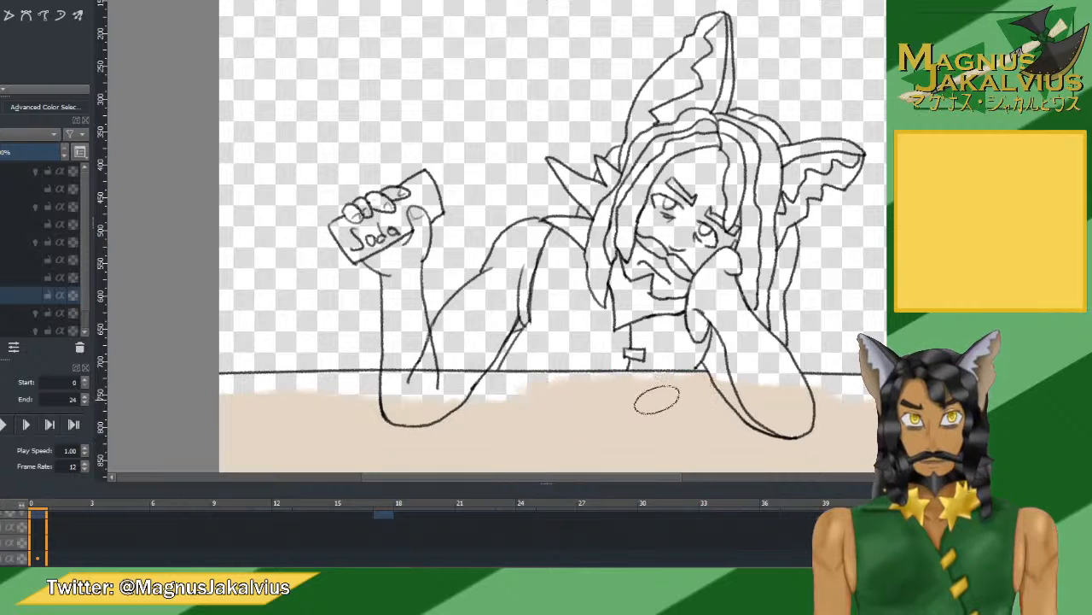
Fill the left part of the table with beige up to its edge line using a smaller brush, including around the bent elbow.
scroll(641, 385, up, 4)
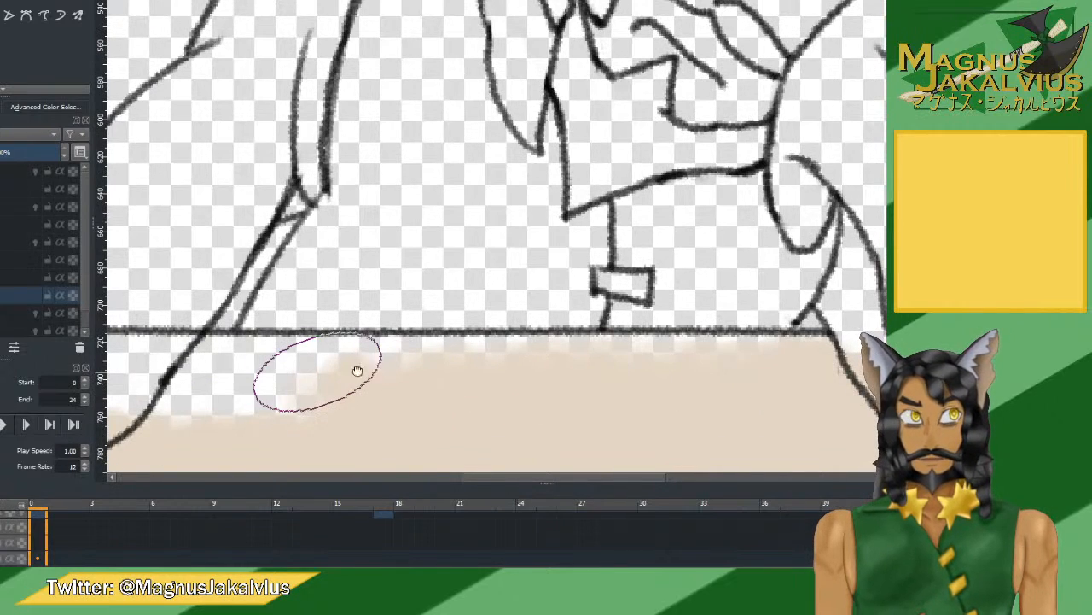
drag(189, 367, 573, 347)
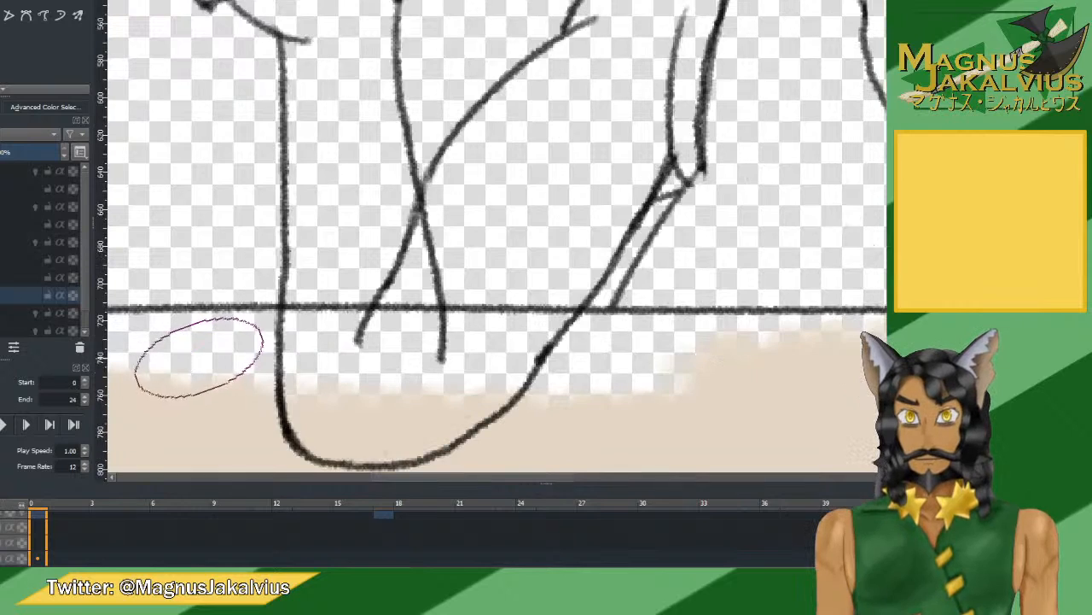
drag(312, 365, 641, 333)
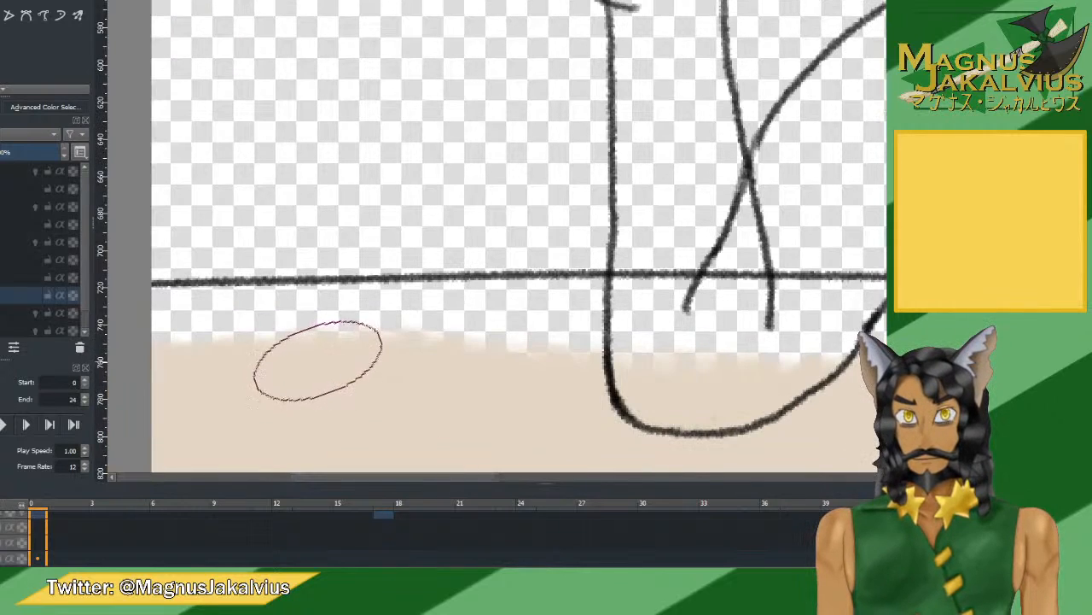
drag(230, 356, 160, 331)
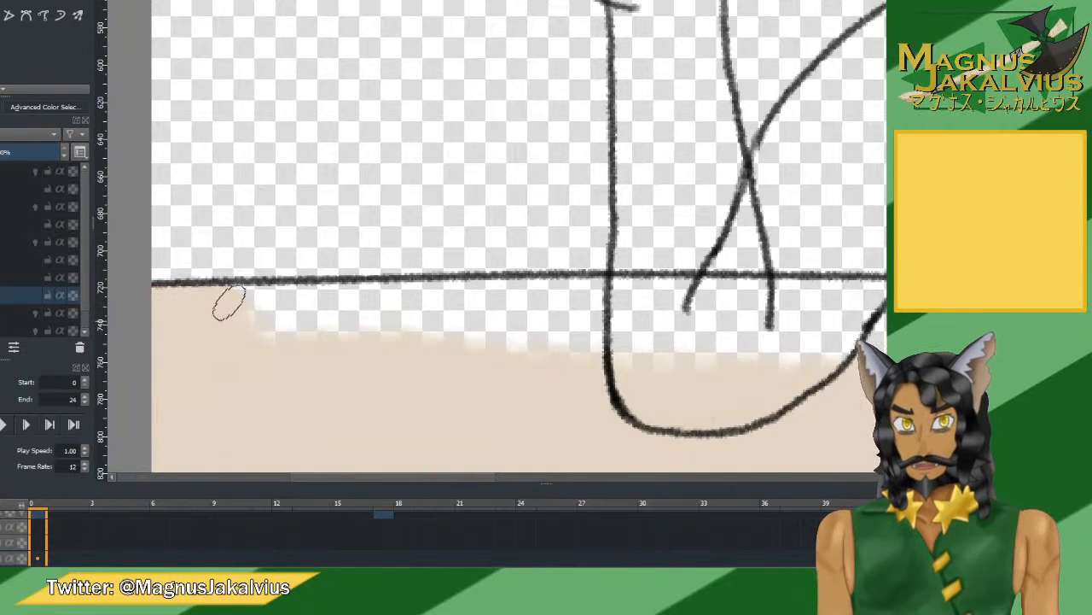
mouse_move(228, 303)
mouse_down()
mouse_move(573, 325)
mouse_move(512, 340)
mouse_move(700, 364)
mouse_move(791, 360)
mouse_up()
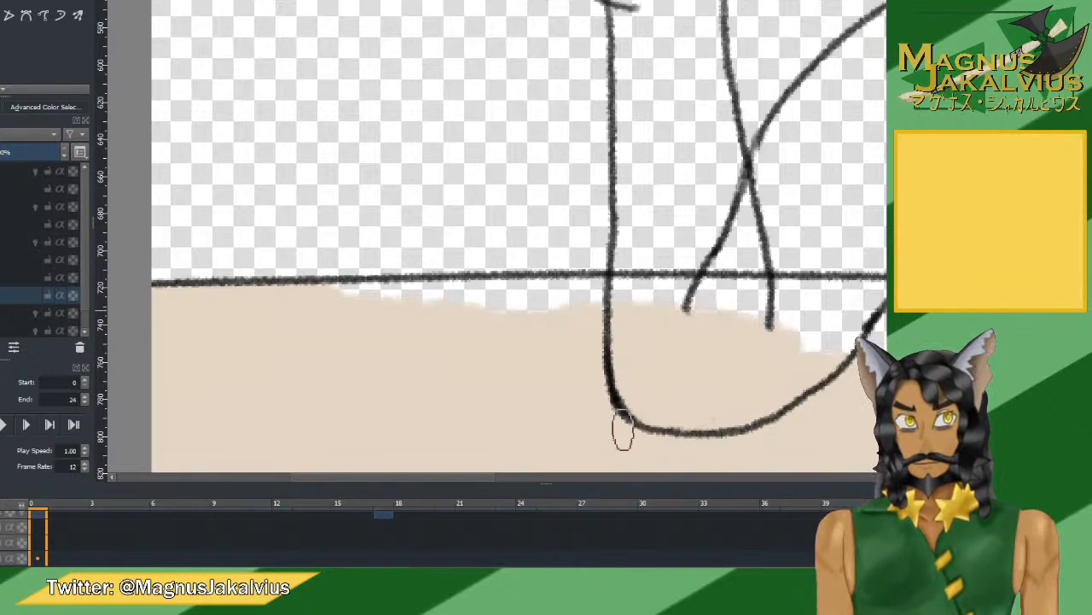
mouse_move(622, 431)
mouse_down()
mouse_move(848, 349)
mouse_move(874, 317)
mouse_move(755, 302)
mouse_up()
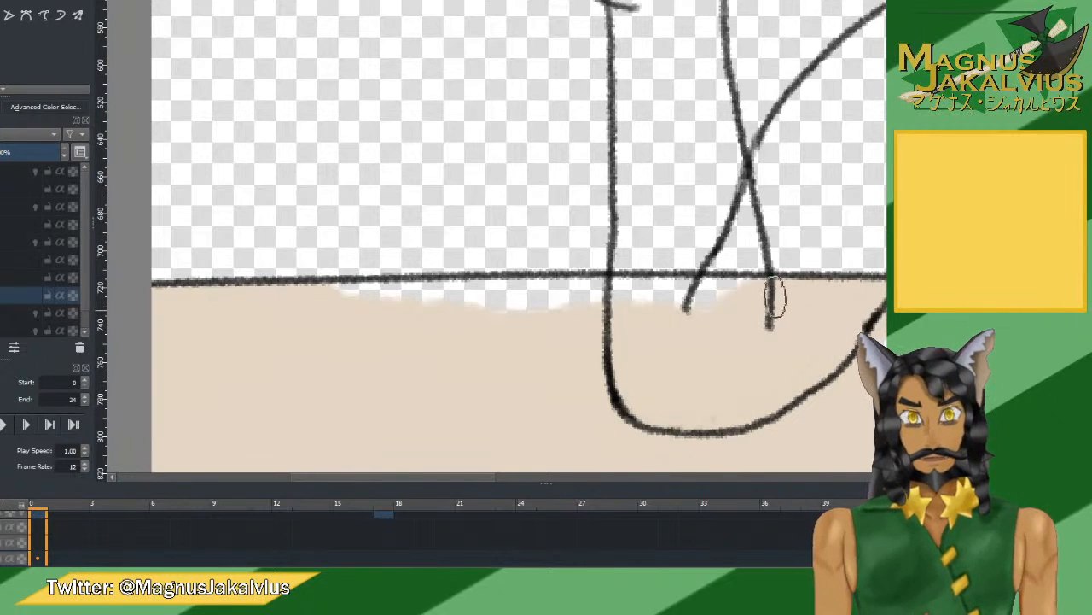
mouse_move(774, 299)
mouse_down()
mouse_move(700, 288)
mouse_move(316, 298)
mouse_move(444, 312)
mouse_move(514, 296)
mouse_move(430, 296)
mouse_move(866, 292)
mouse_up()
drag(704, 269, 672, 268)
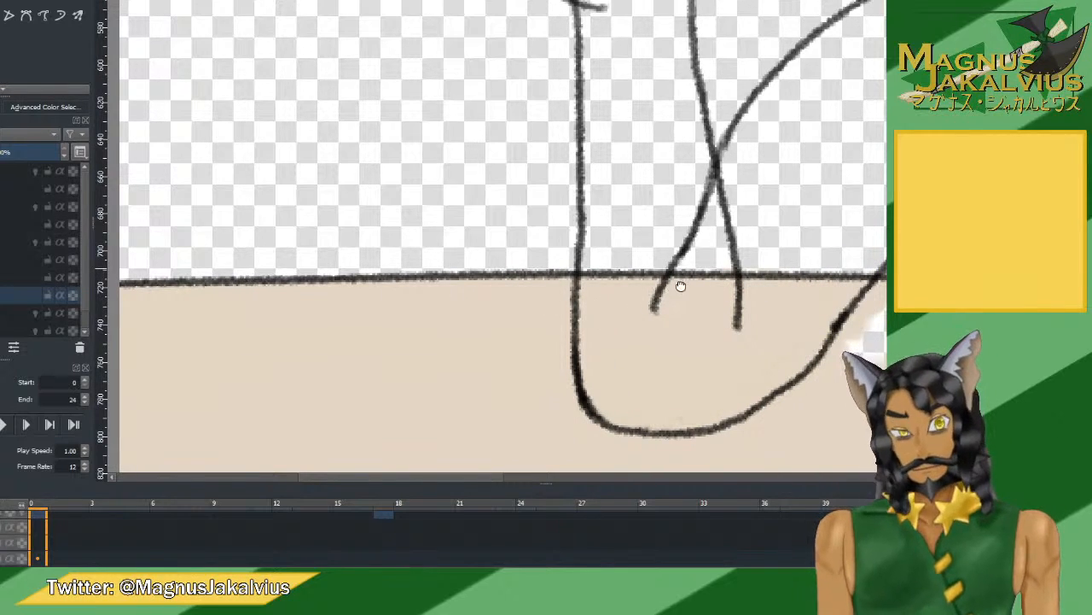
Paint beige over the remaining gaps along the table's edge line from the elbow to beneath the collar pendant.
drag(678, 286, 182, 290)
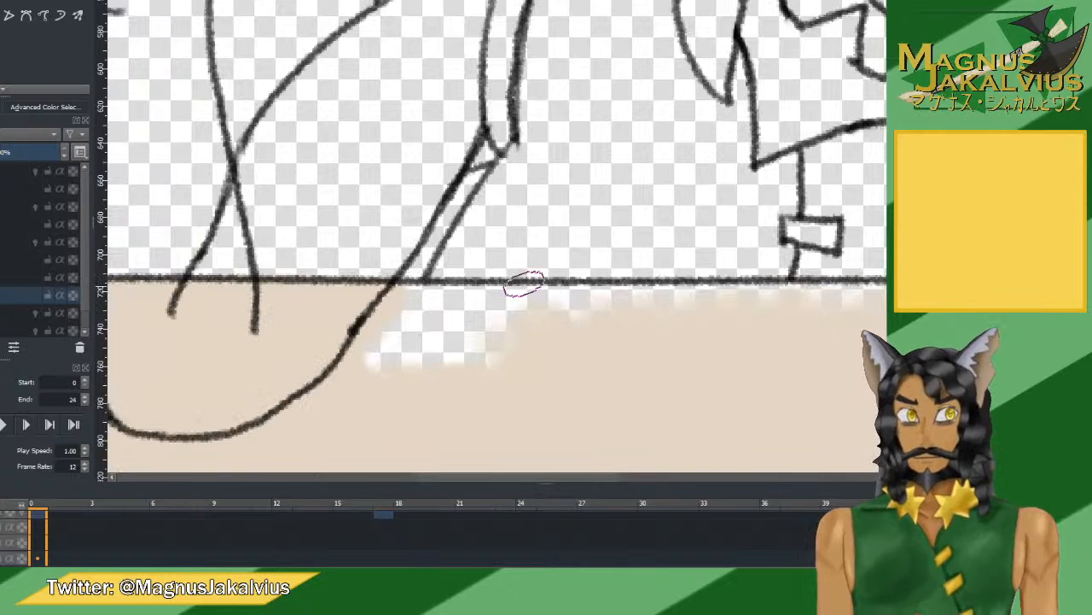
mouse_move(422, 335)
mouse_down()
mouse_move(273, 313)
mouse_move(371, 333)
mouse_move(373, 312)
mouse_move(308, 290)
mouse_move(444, 298)
mouse_move(404, 300)
mouse_move(553, 287)
mouse_up()
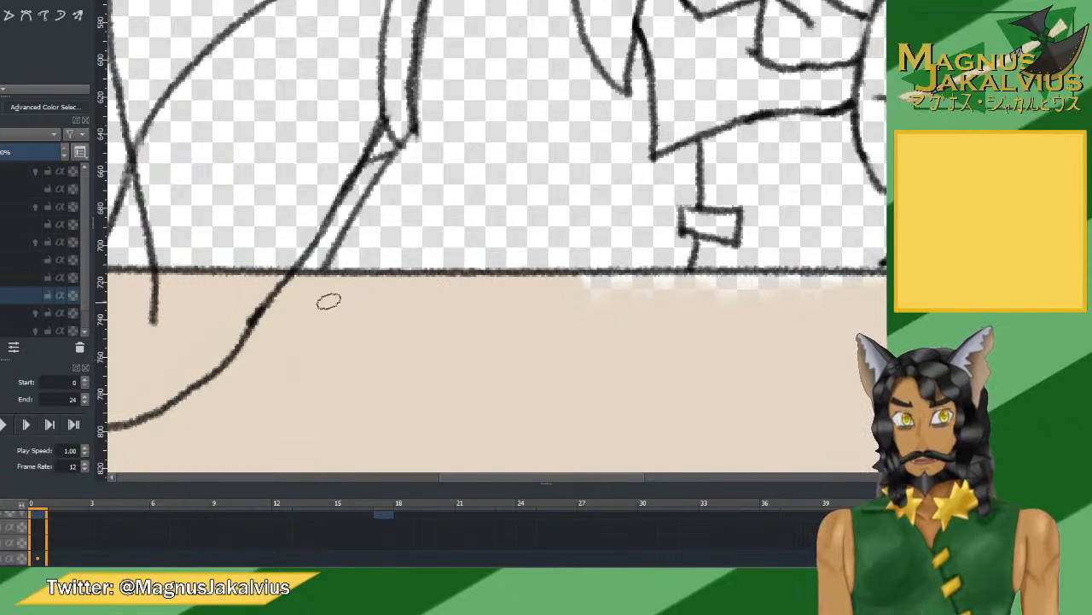
drag(571, 290, 582, 284)
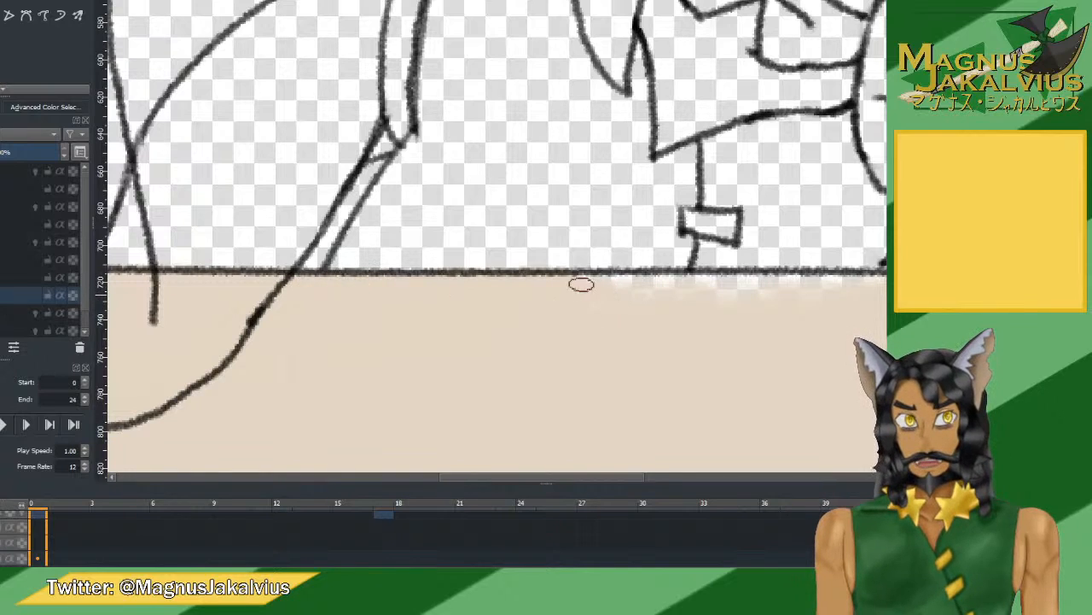
drag(656, 284, 861, 283)
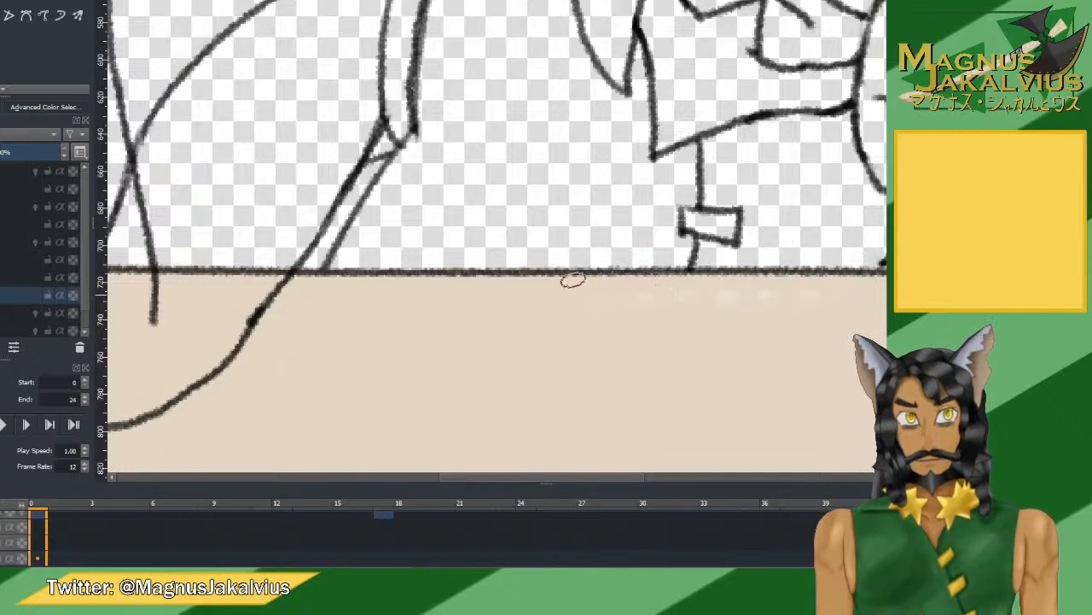
Fill the right part of the table with beige up to its edge line beyond the supporting elbow.
drag(575, 324, 854, 312)
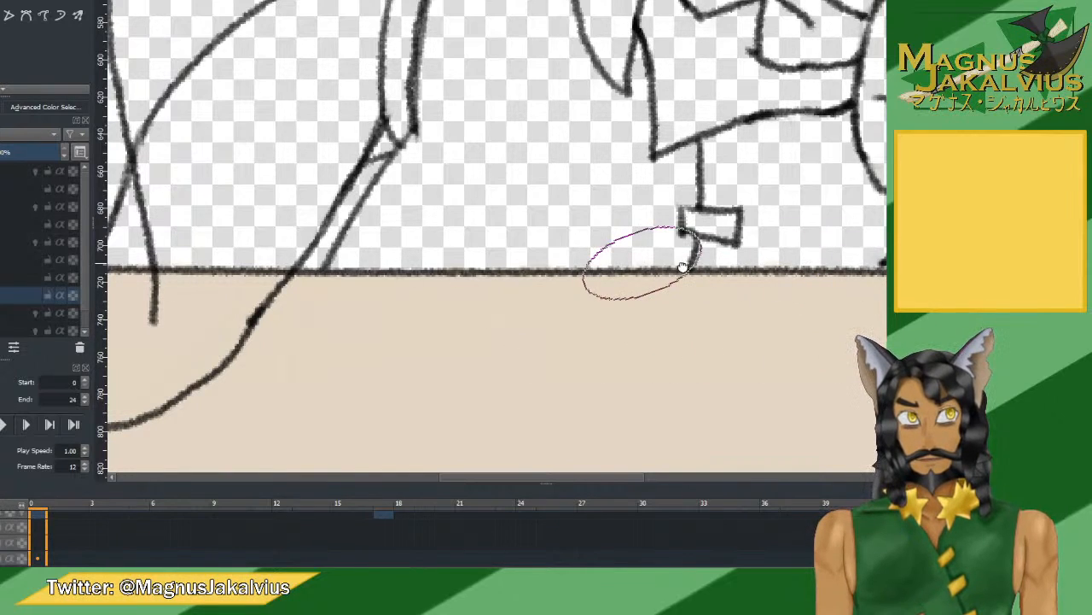
scroll(683, 272, right, 5)
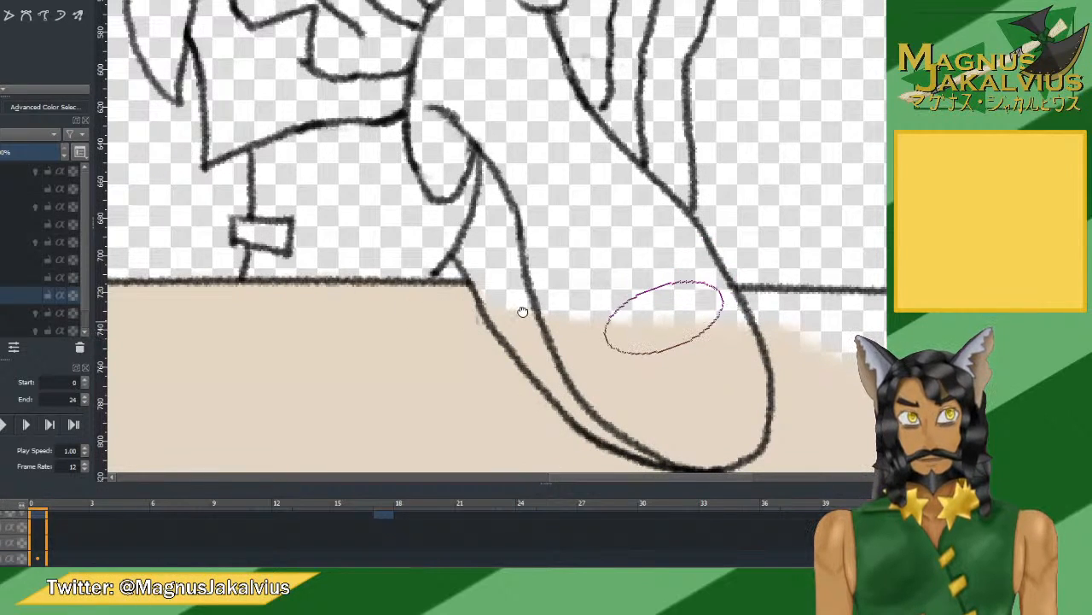
drag(523, 312, 173, 293)
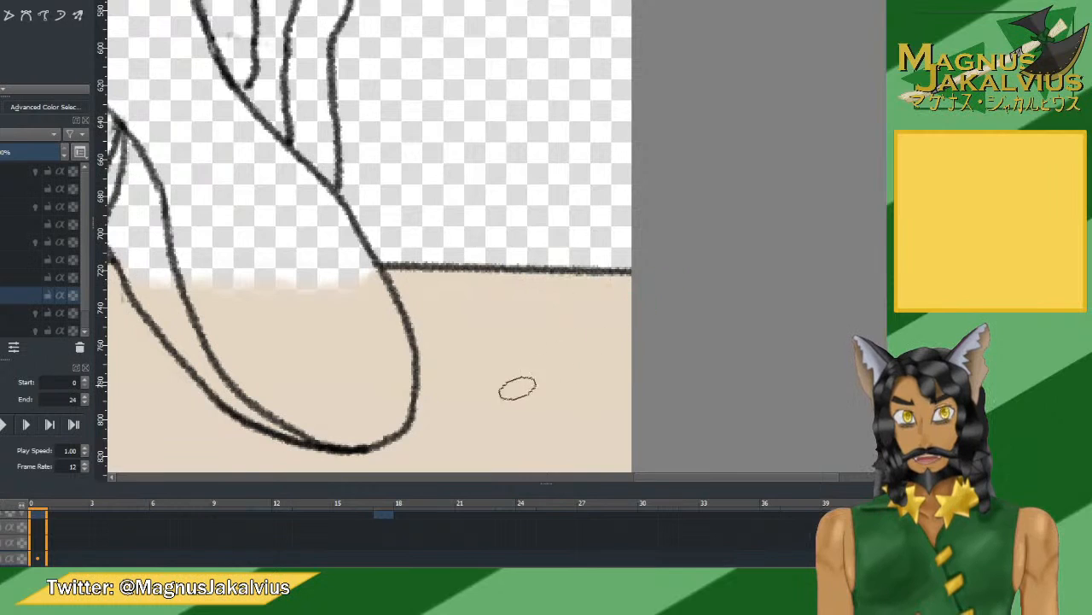
Paint the remaining empty strip of the table beige down to the canvas's lower border with a large brush.
scroll(492, 344, down, 6)
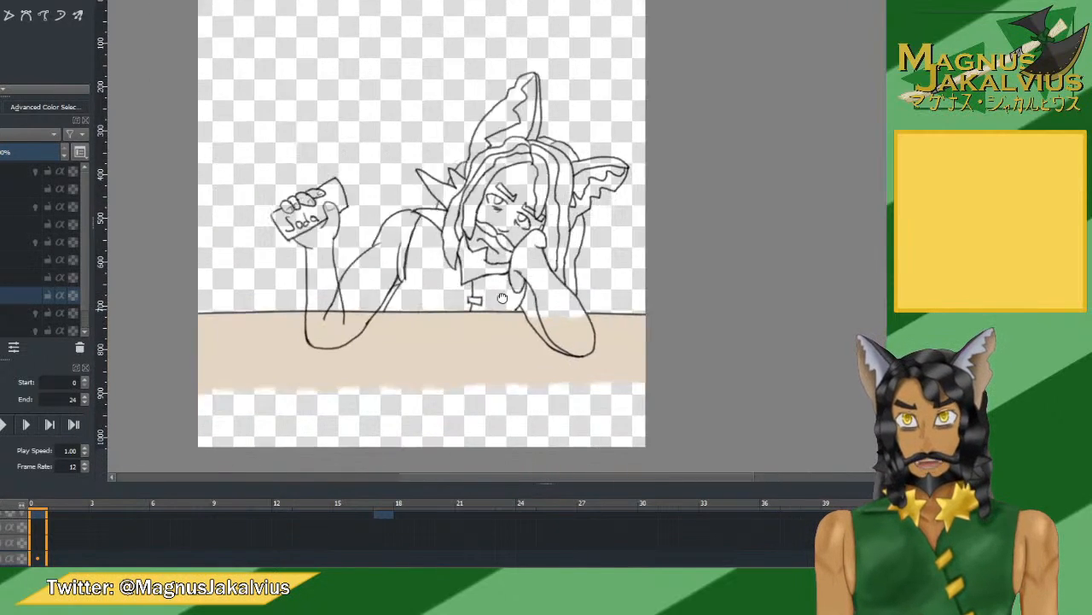
drag(503, 297, 583, 270)
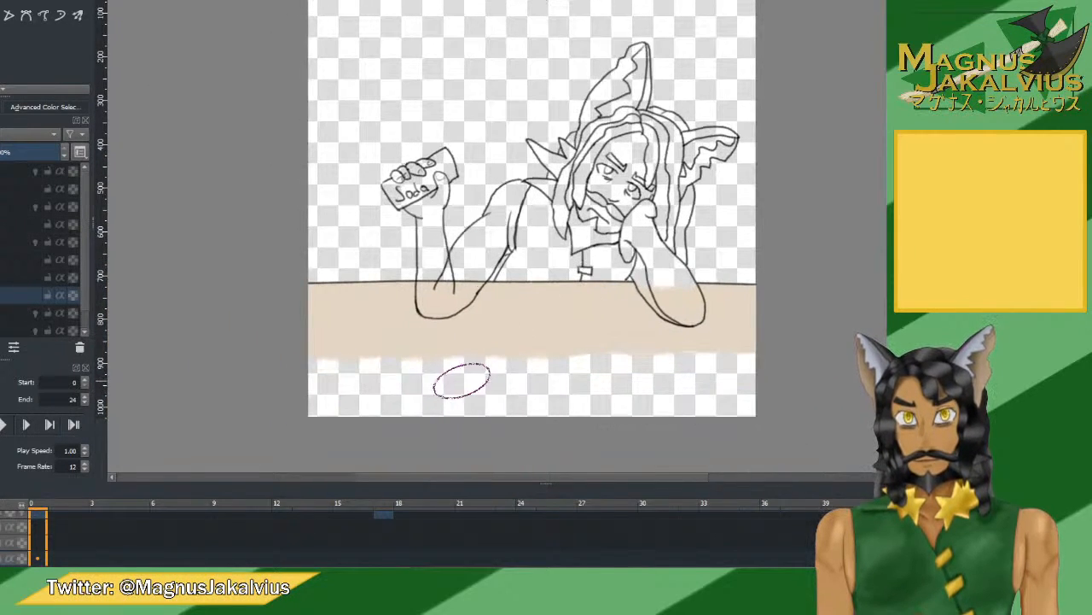
mouse_move(458, 383)
mouse_down()
mouse_move(366, 370)
mouse_move(774, 359)
mouse_up()
mouse_move(259, 396)
mouse_down()
mouse_move(647, 403)
mouse_move(233, 410)
mouse_move(685, 397)
mouse_up()
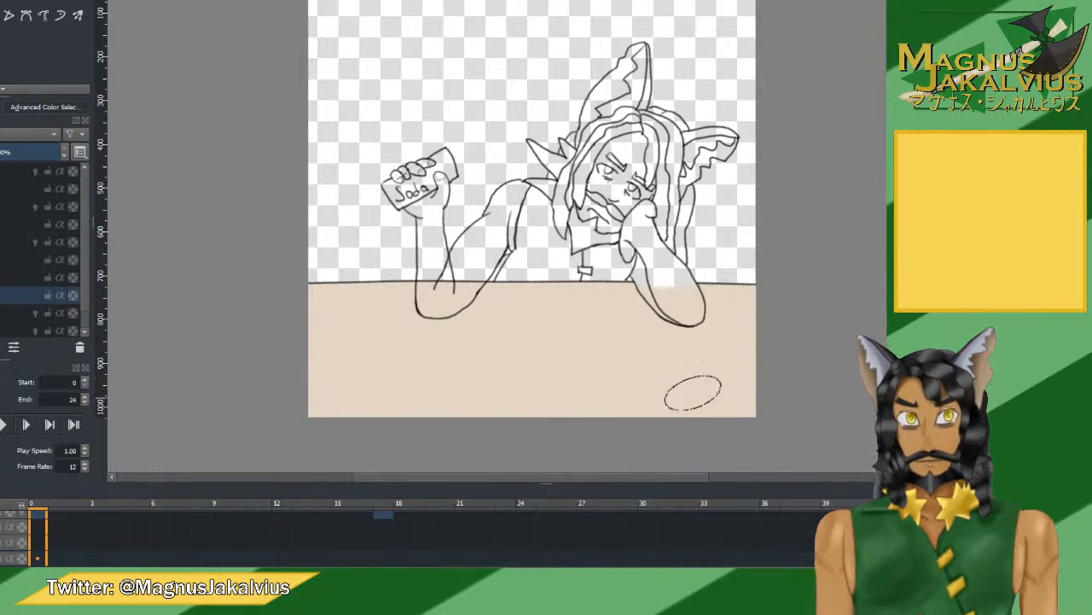
scroll(580, 214, up, 1)
scroll(581, 213, down, 3)
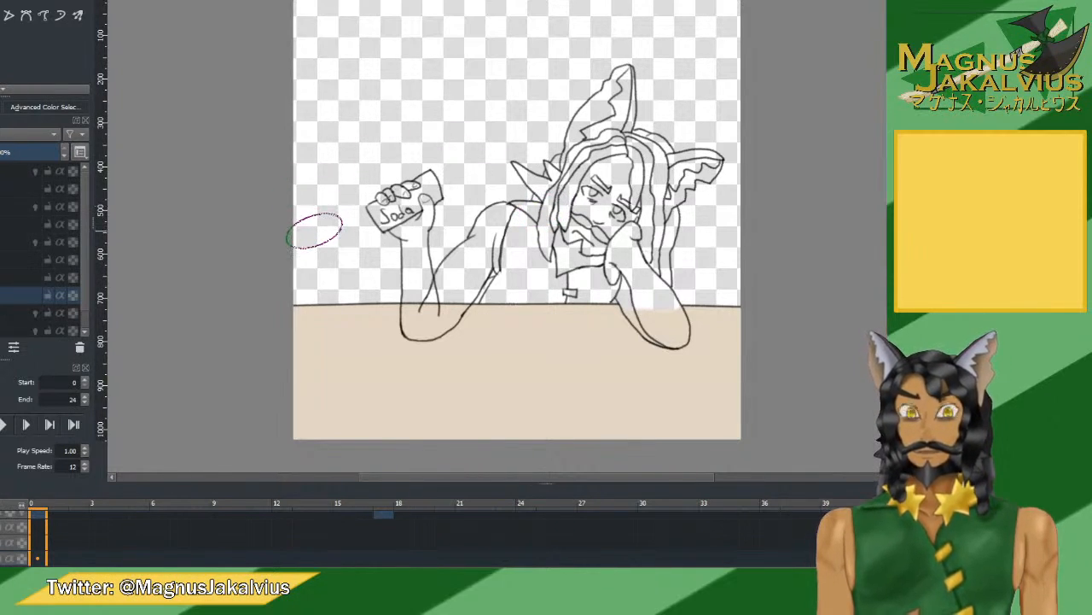
drag(302, 234, 319, 251)
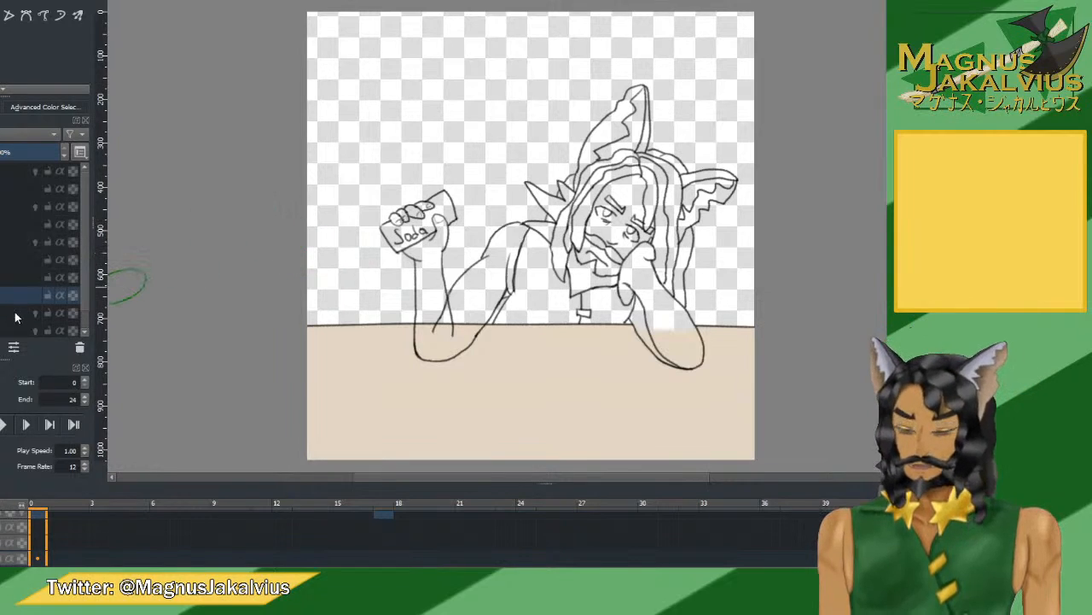
On the layer two above the table color, add blank keyframes at frames 0 and 17, then return to frame 0.
key(Page_Up)
key(Page_Up)
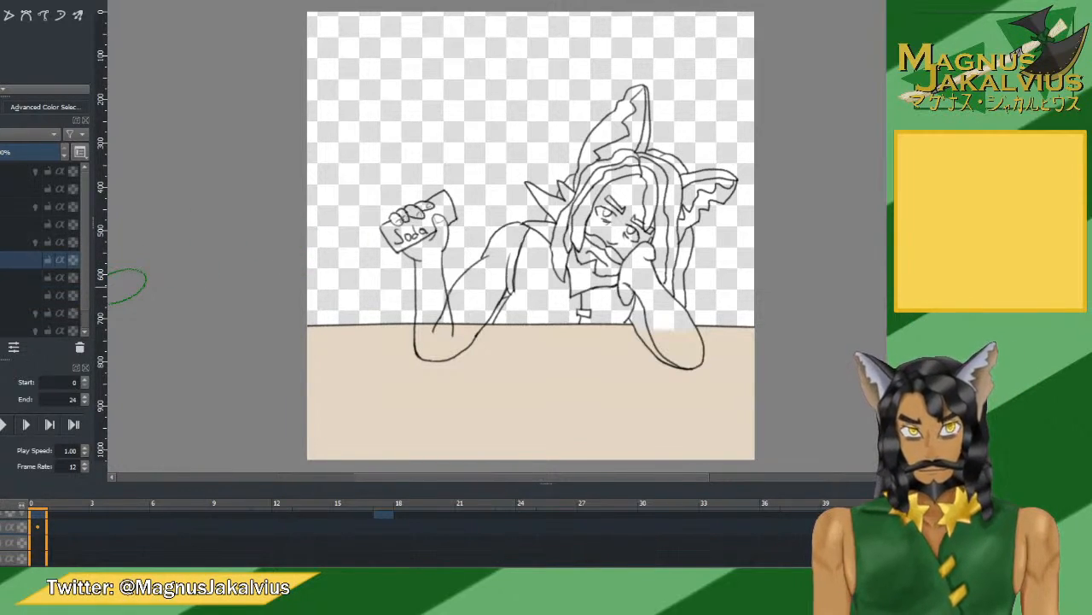
scroll(427, 538, up, 4)
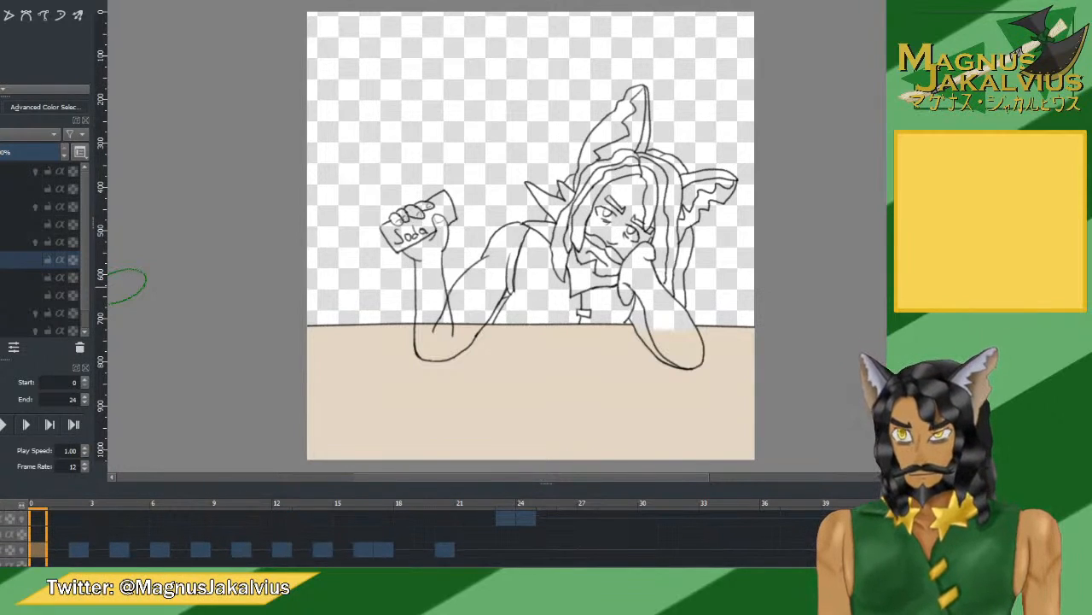
scroll(384, 538, down, 4)
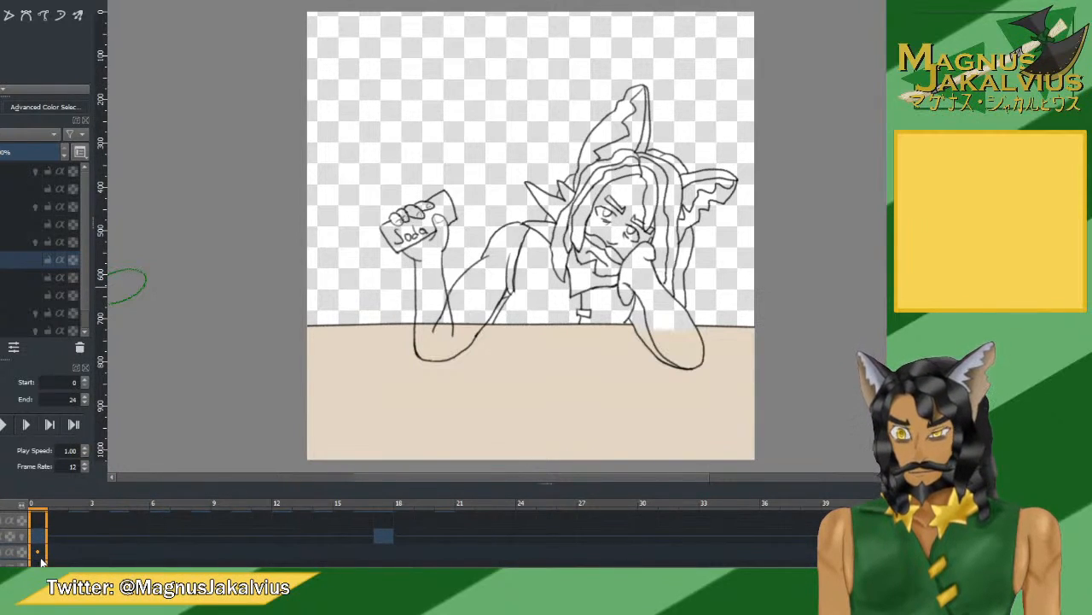
click(384, 554)
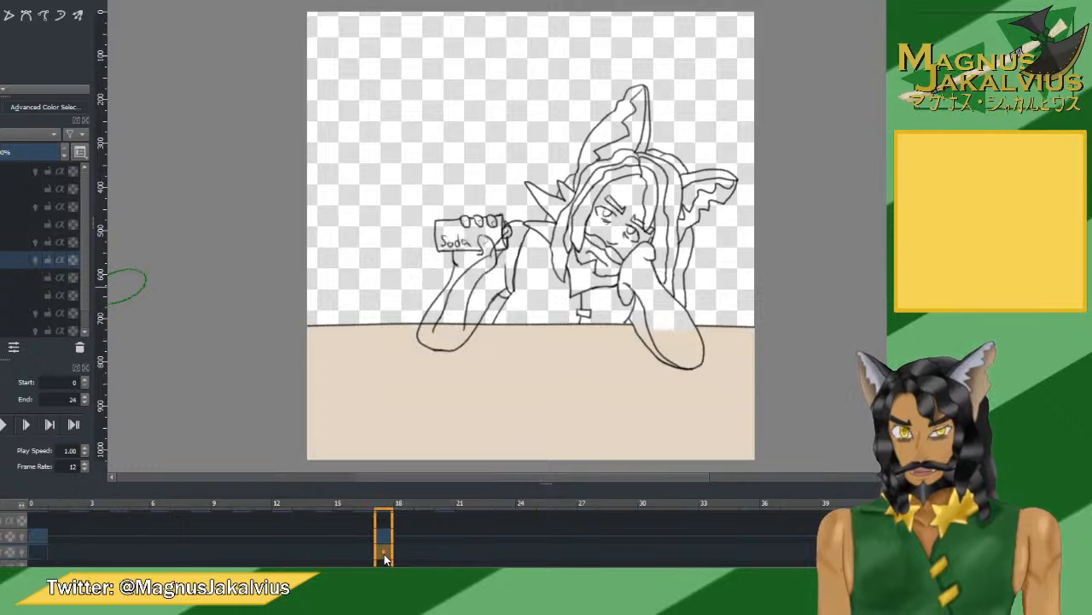
click(40, 553)
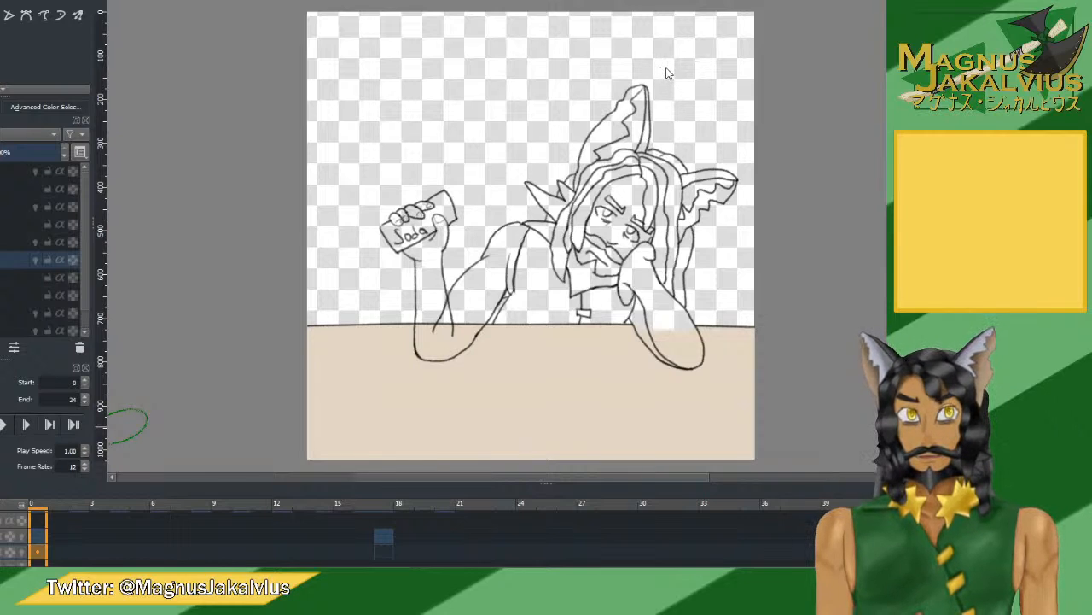
Paste the colored character portrait as a color reference and scale it down roughly to the canvas's width.
key(ctrl+v)
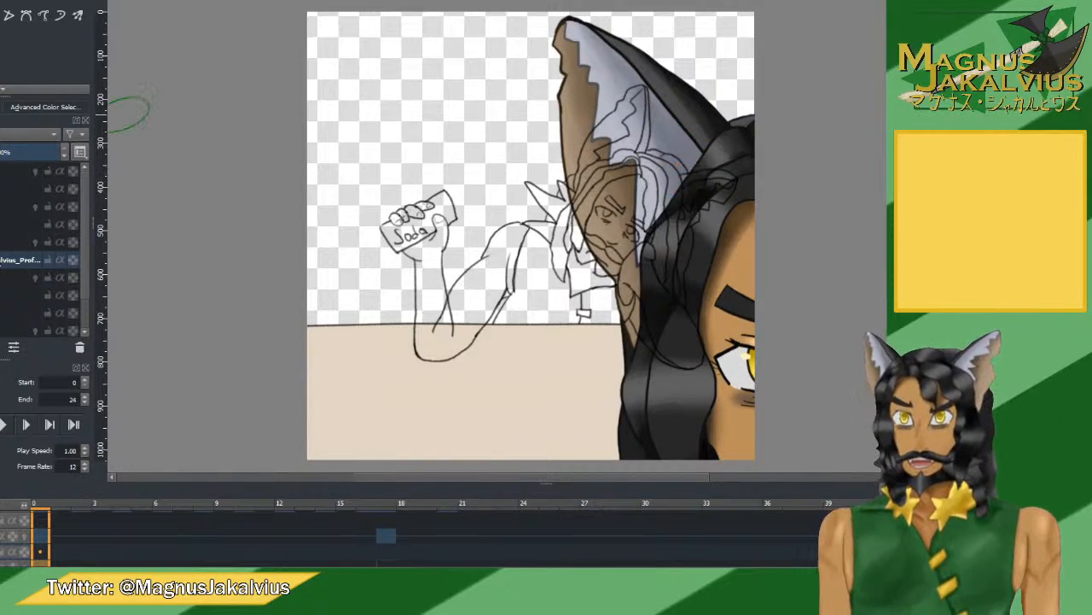
key(ctrl+t)
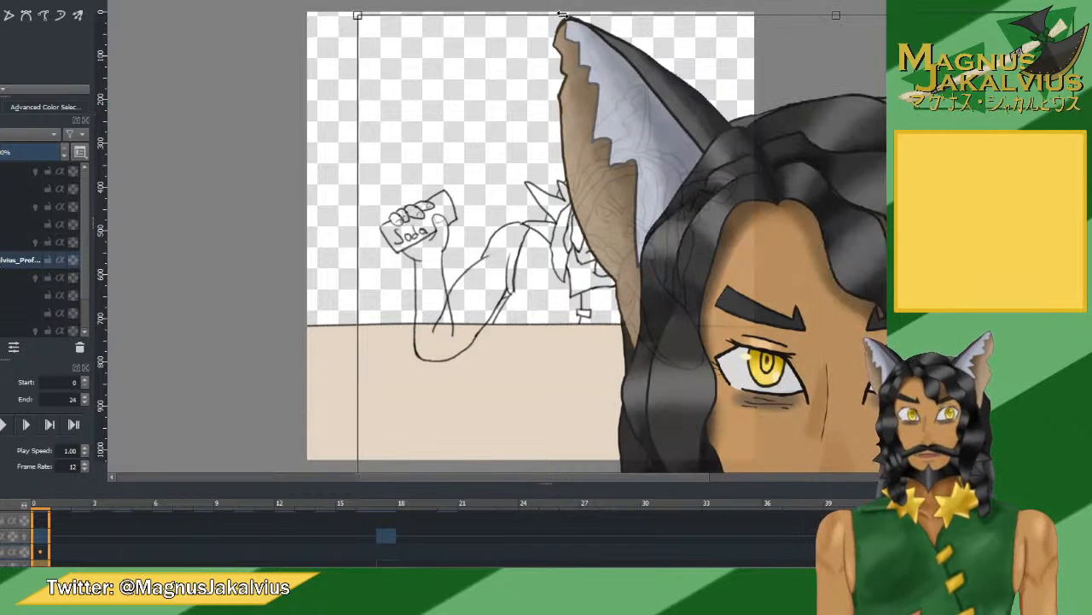
drag(359, 15, 770, 284)
drag(804, 389, 363, 113)
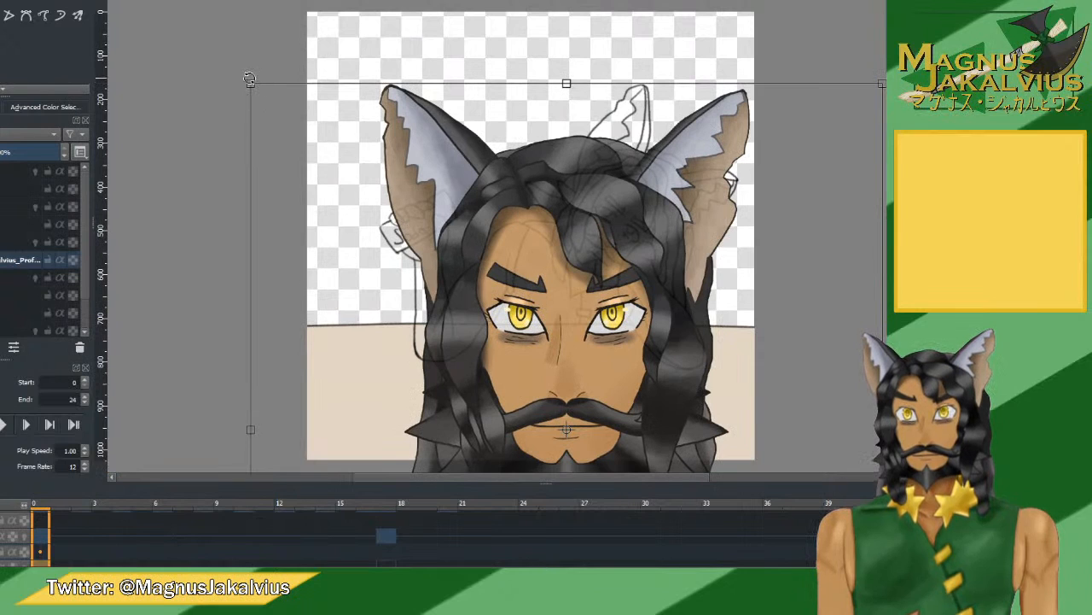
drag(253, 83, 499, 240)
mouse_move(614, 337)
mouse_down()
mouse_move(669, 372)
mouse_move(616, 248)
mouse_move(683, 237)
mouse_move(736, 203)
mouse_move(732, 171)
mouse_move(717, 158)
mouse_move(697, 197)
mouse_move(694, 222)
mouse_move(705, 224)
mouse_move(661, 183)
mouse_move(668, 197)
mouse_move(463, 201)
mouse_move(662, 206)
mouse_move(524, 259)
mouse_move(577, 128)
mouse_move(577, 142)
mouse_move(577, 109)
mouse_move(520, 150)
mouse_move(543, 158)
mouse_move(563, 96)
mouse_move(474, 170)
mouse_move(510, 165)
mouse_move(509, 184)
mouse_move(535, 137)
mouse_up()
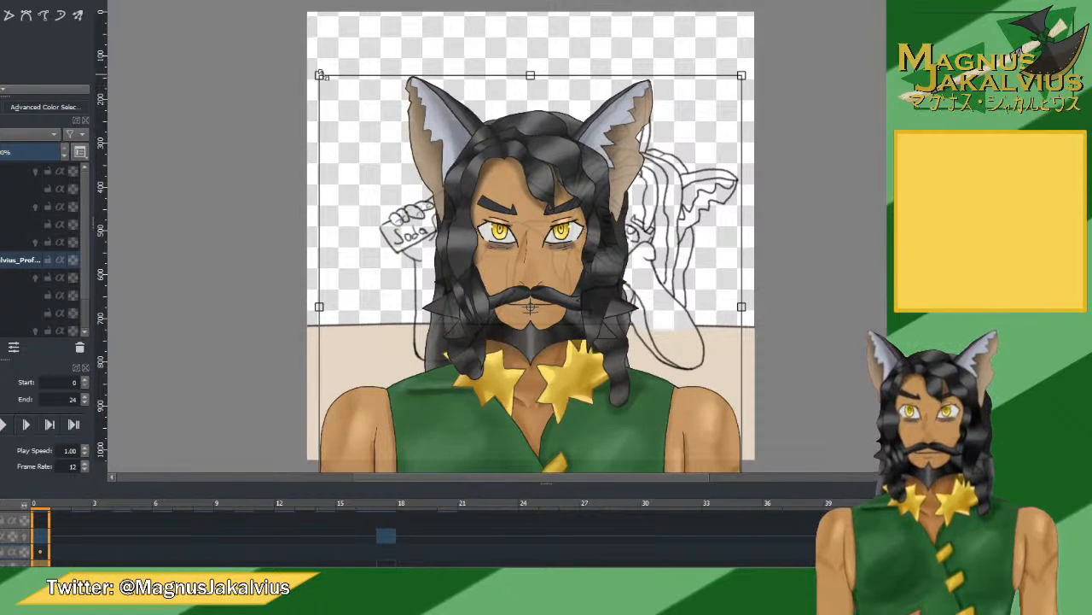
Shrink the portrait further, place it in the empty area above the soda can, and apply the transform.
drag(473, 161, 509, 184)
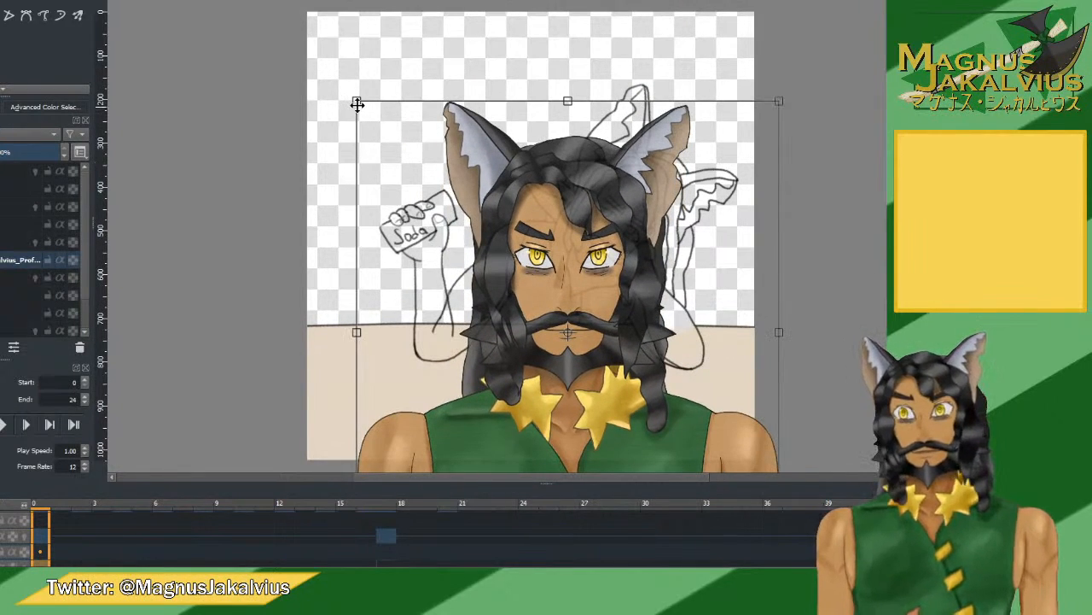
drag(357, 103, 549, 317)
drag(702, 395, 428, 158)
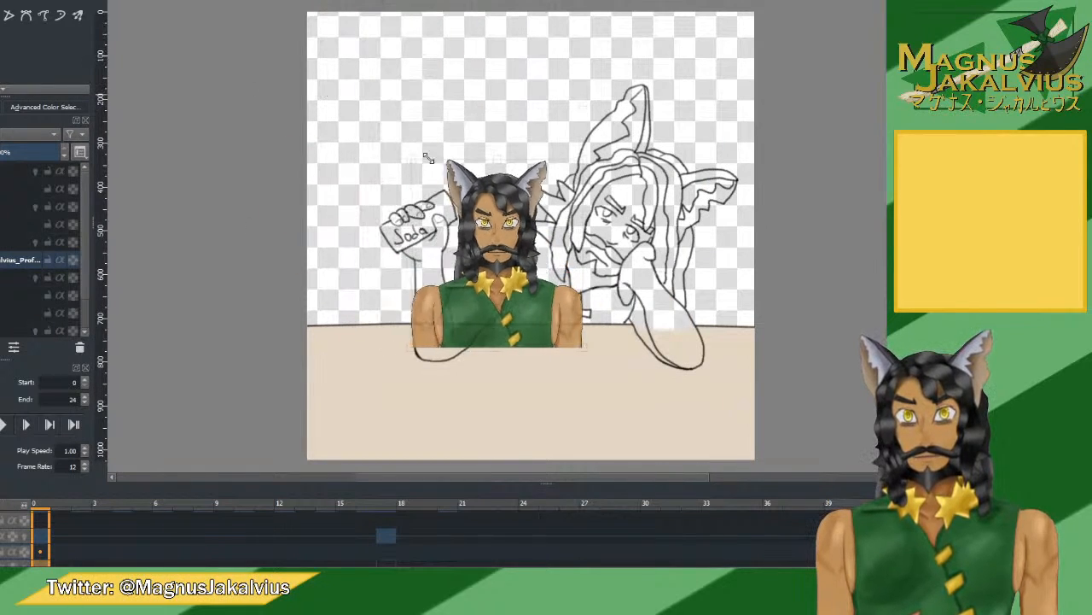
drag(493, 285, 466, 127)
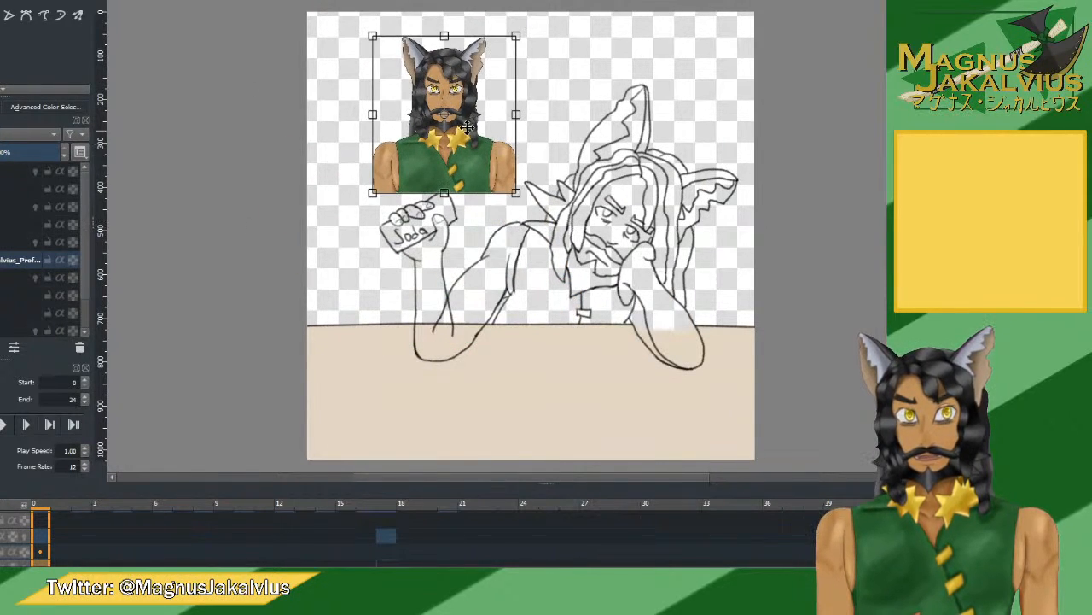
scroll(452, 167, up, 5)
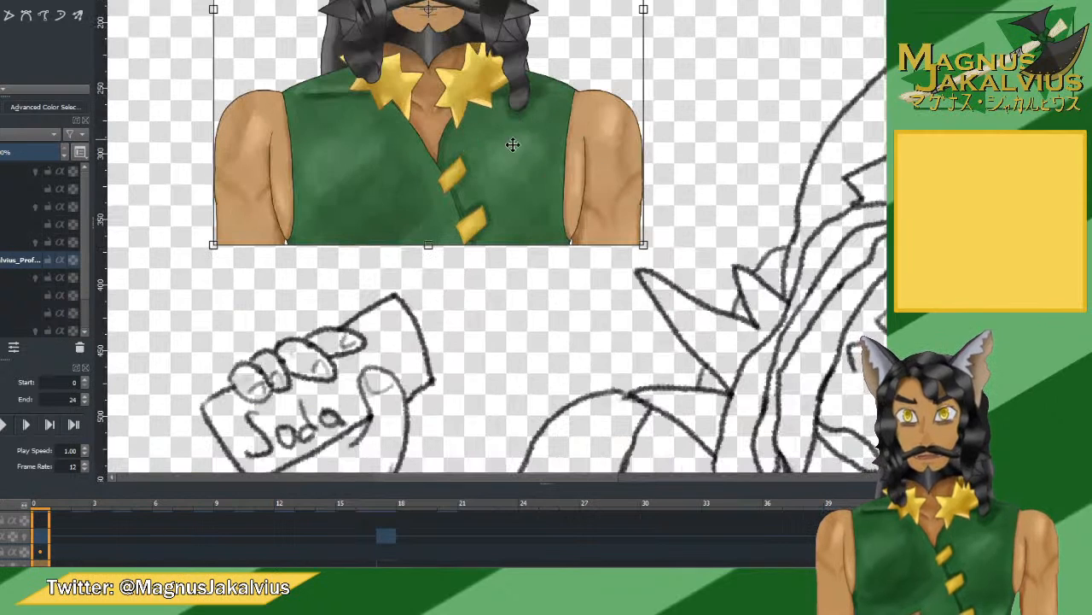
key(Return)
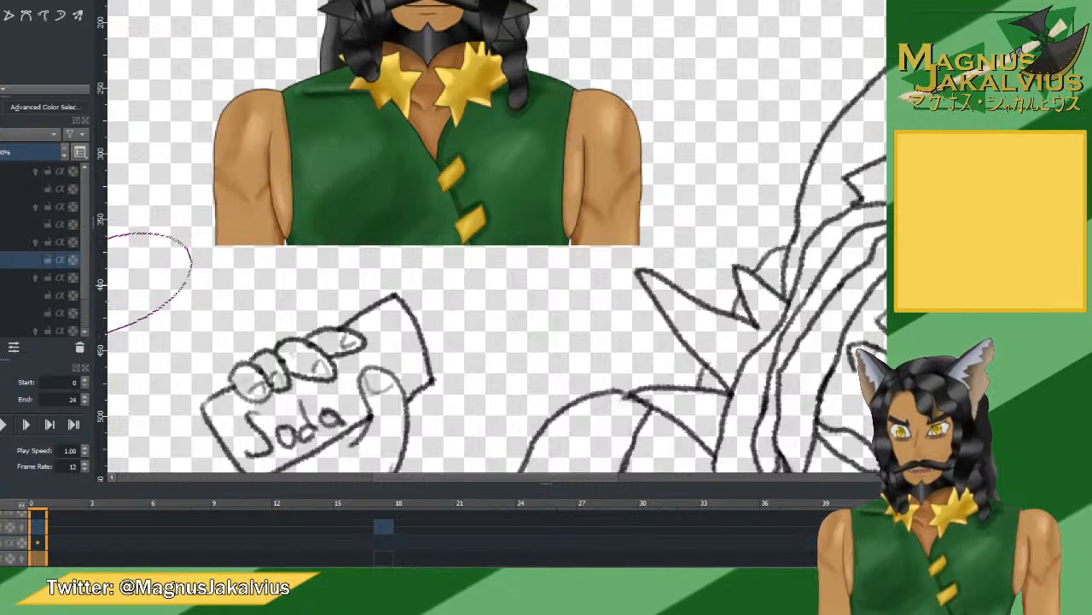
Select the blank color layer just beneath the reference portrait and sample the skin tone from the portrait's arm.
click(17, 277)
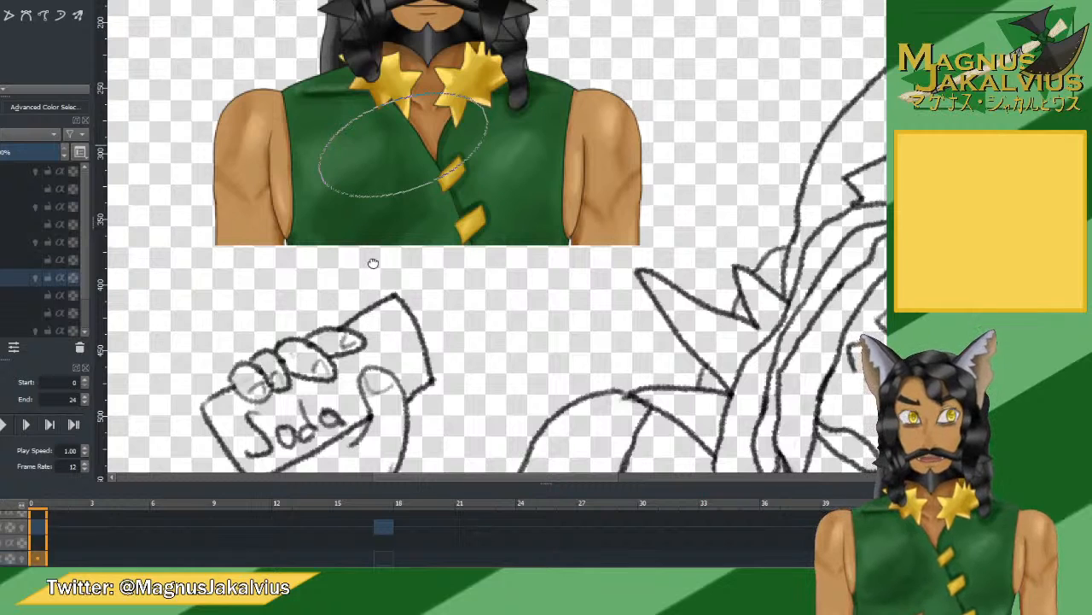
drag(411, 117, 388, 279)
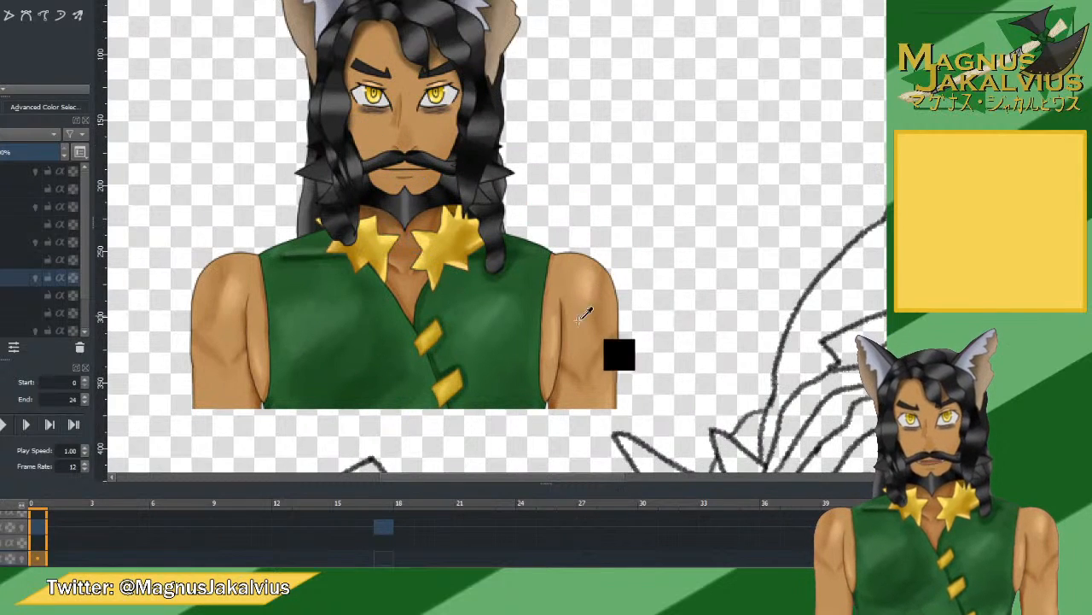
mouse_move(550, 350)
mouse_down()
mouse_move(645, 379)
mouse_move(544, 352)
mouse_up()
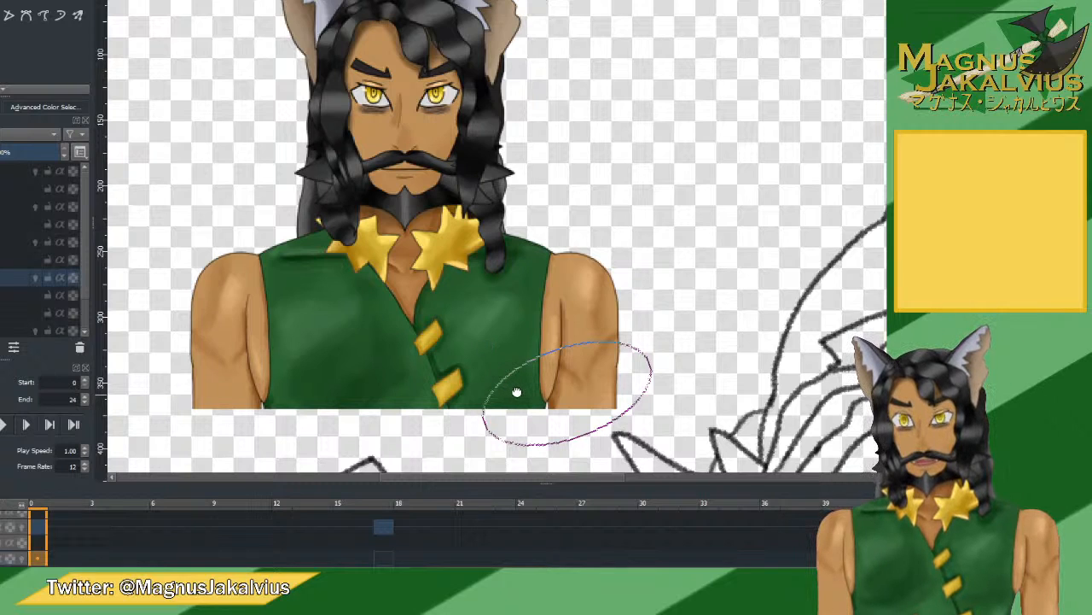
drag(517, 392, 362, 191)
drag(555, 336, 474, 137)
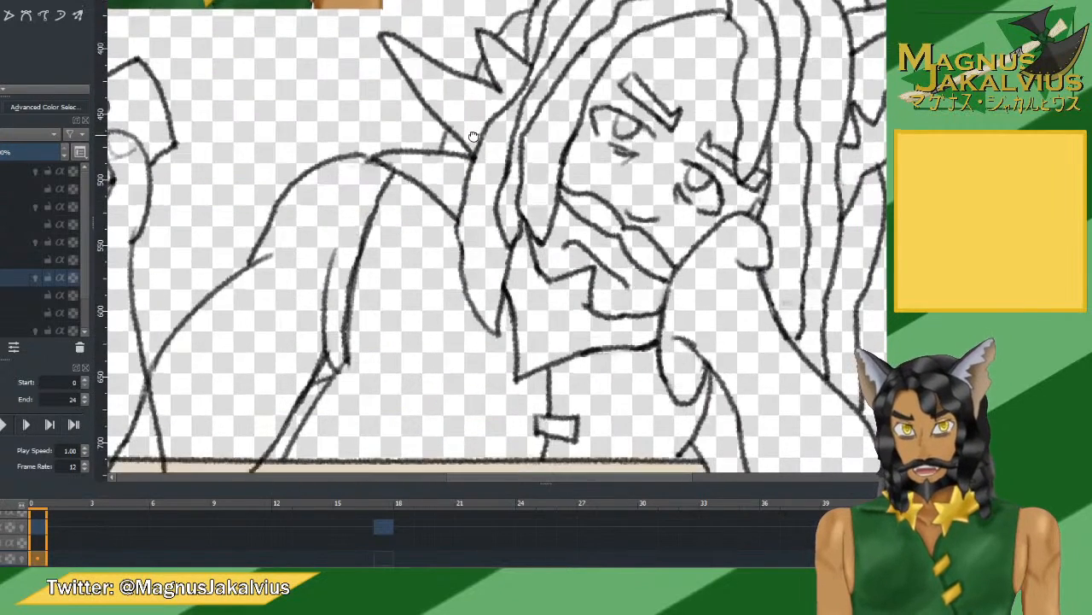
mouse_move(589, 166)
mouse_down()
mouse_move(452, 205)
mouse_move(598, 171)
mouse_up()
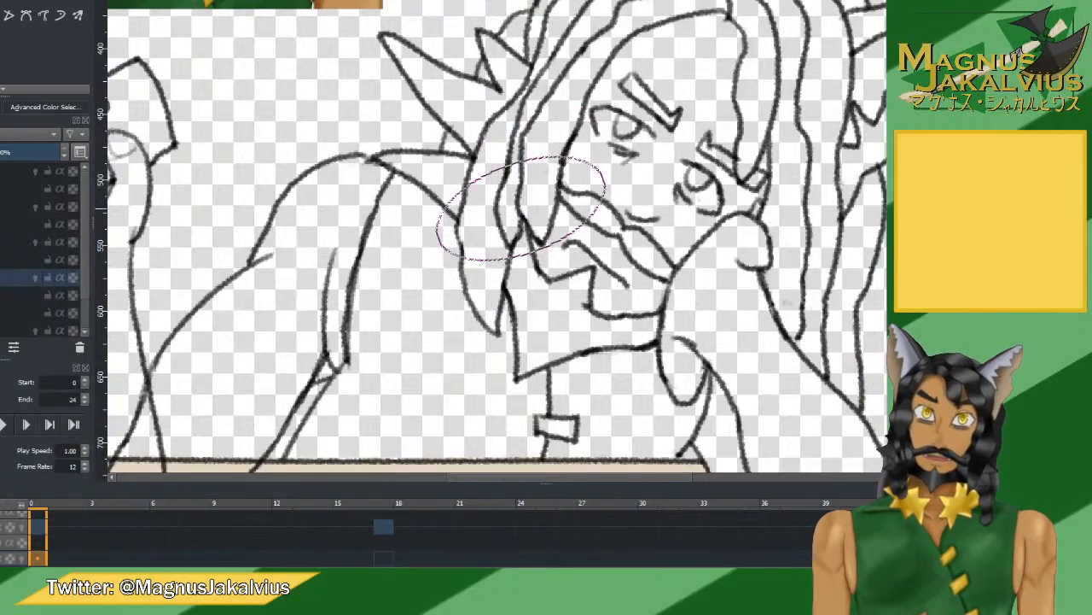
mouse_move(512, 256)
mouse_down()
mouse_move(640, 264)
mouse_move(648, 359)
mouse_move(636, 244)
mouse_up()
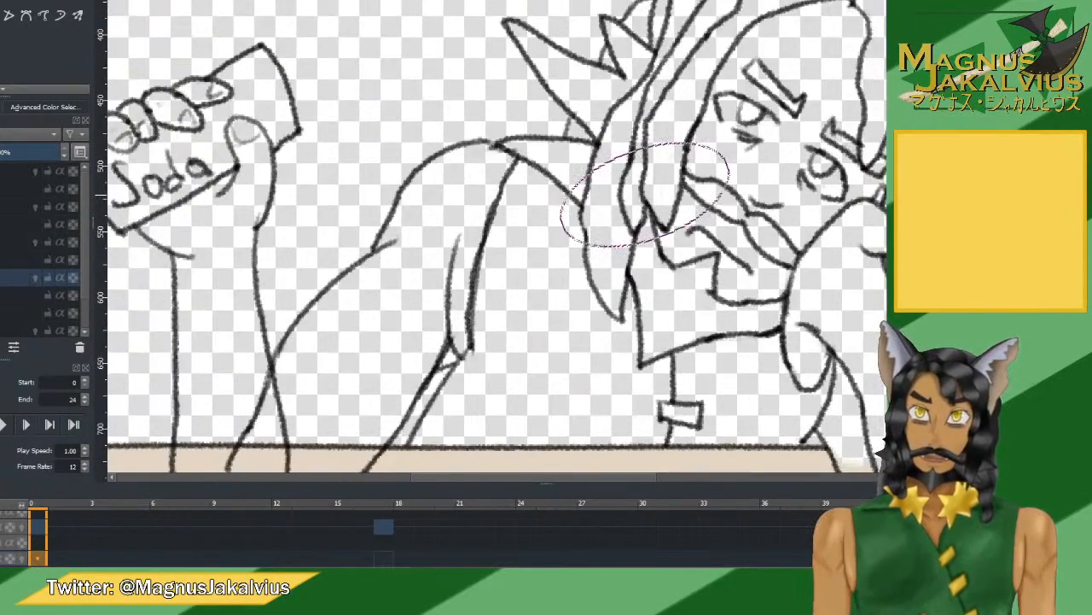
mouse_move(644, 195)
mouse_down()
mouse_move(351, 393)
mouse_move(224, 444)
mouse_move(201, 341)
mouse_move(282, 329)
mouse_move(140, 85)
mouse_move(233, 111)
mouse_move(154, 35)
mouse_up()
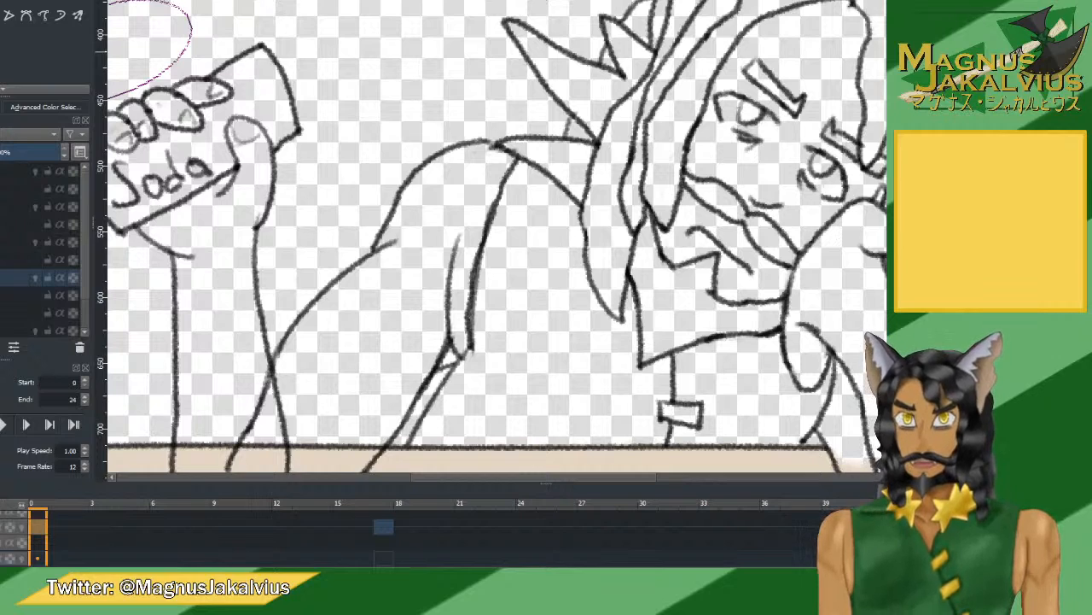
On the arm line-art layer at frame 0, draw a curved line from beneath the collar spike down to the armpit.
drag(153, 2, 24, 265)
click(60, 242)
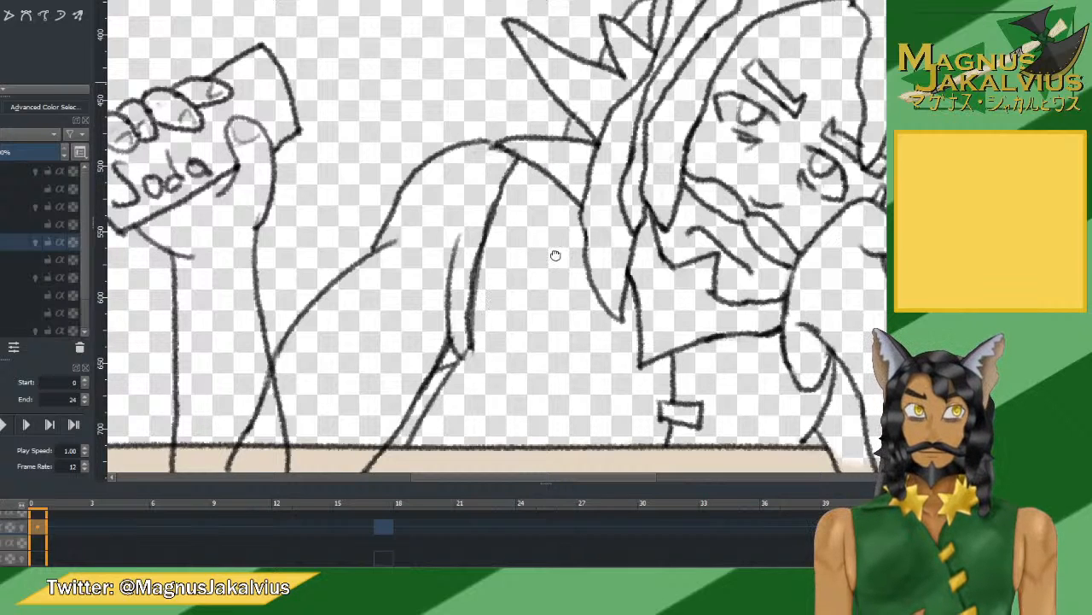
key(ctrl+0)
scroll(555, 254, up, 3)
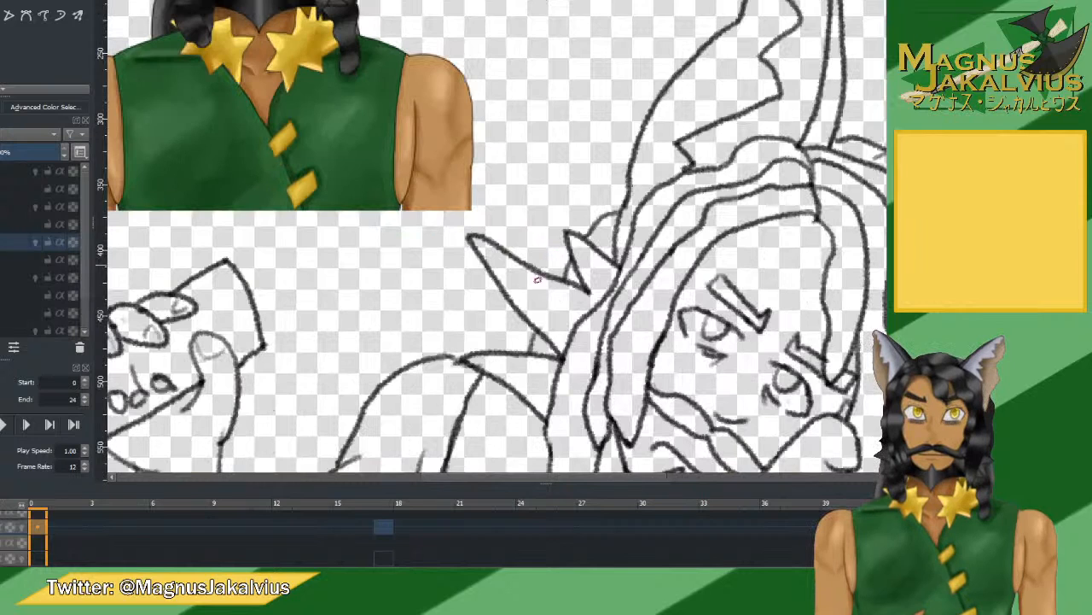
scroll(537, 280, down, 5)
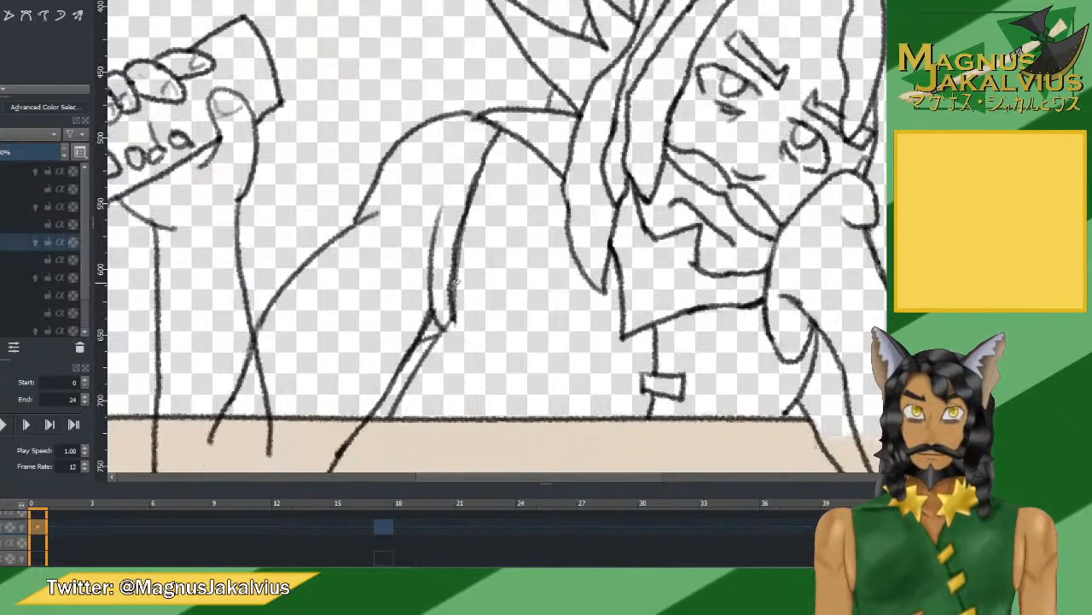
drag(538, 153, 469, 284)
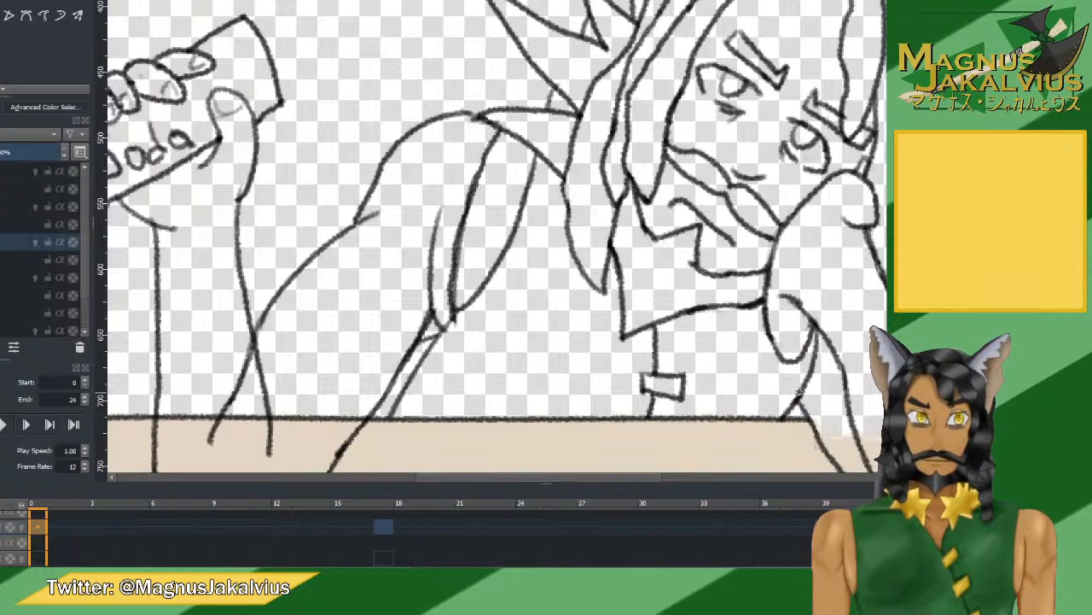
Draw a short curved line below the supporting hand to the table edge and erase the old inner line of the upper arm.
drag(755, 416, 778, 369)
key(ctrl+z)
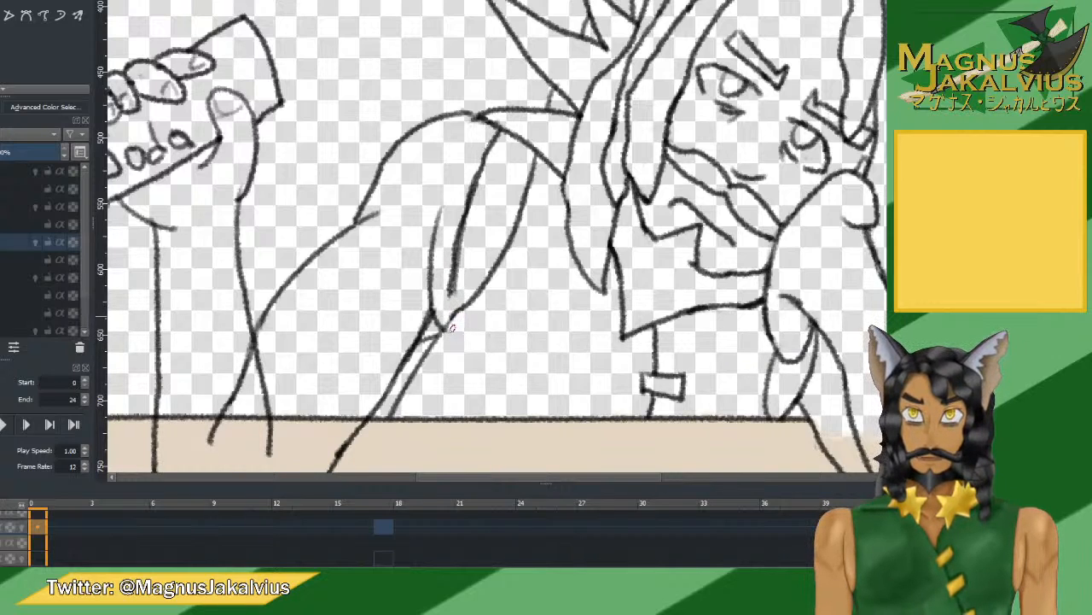
mouse_move(453, 266)
mouse_down()
mouse_move(453, 300)
mouse_move(490, 134)
mouse_up()
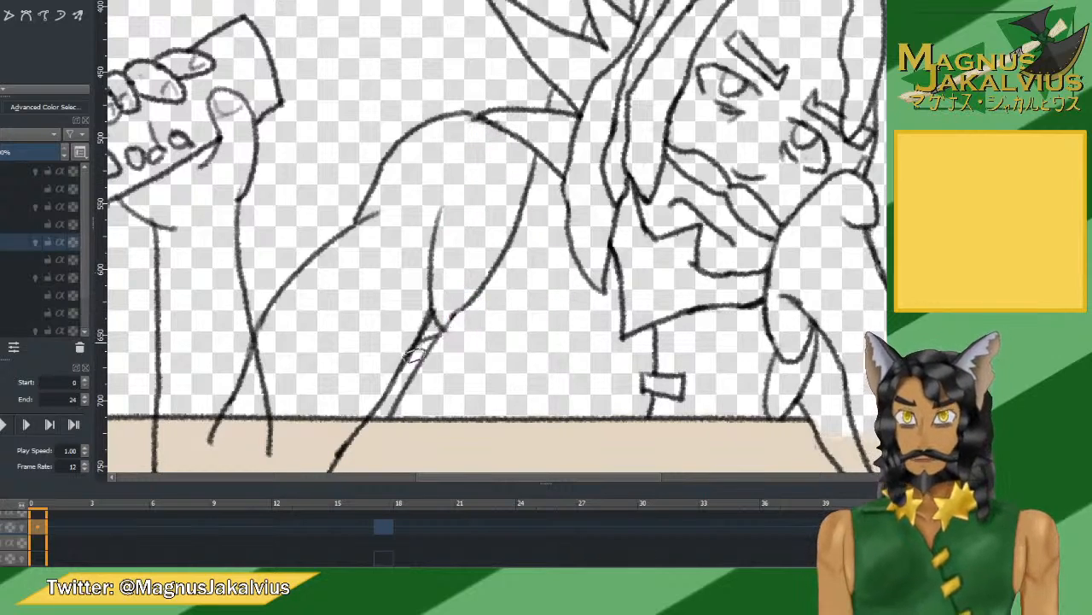
On frame 17 of the arm line art, erase the old inner upper-arm line and redraw it from beneath the collar spike to the armpit.
click(383, 527)
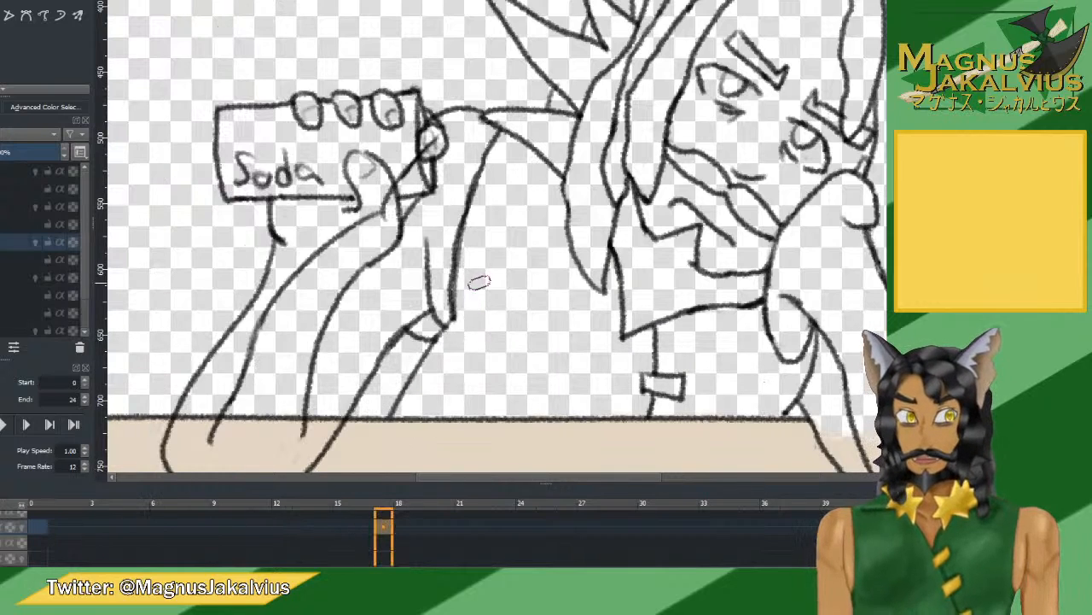
mouse_move(487, 151)
mouse_down()
mouse_move(495, 142)
mouse_move(464, 201)
mouse_move(446, 316)
mouse_move(450, 296)
mouse_up()
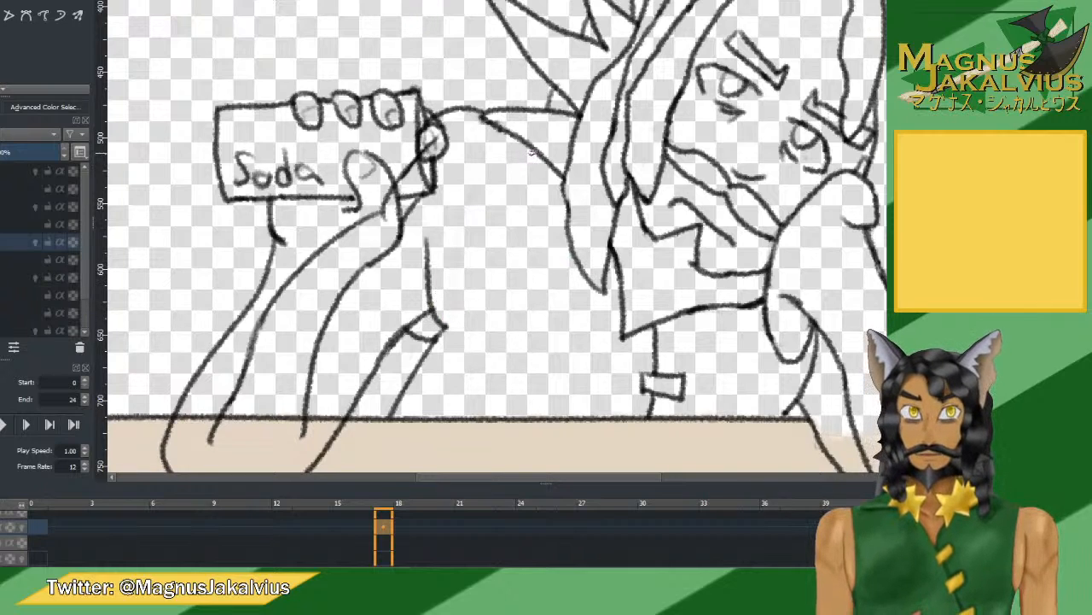
mouse_move(531, 152)
mouse_down()
mouse_move(490, 214)
mouse_move(450, 316)
mouse_up()
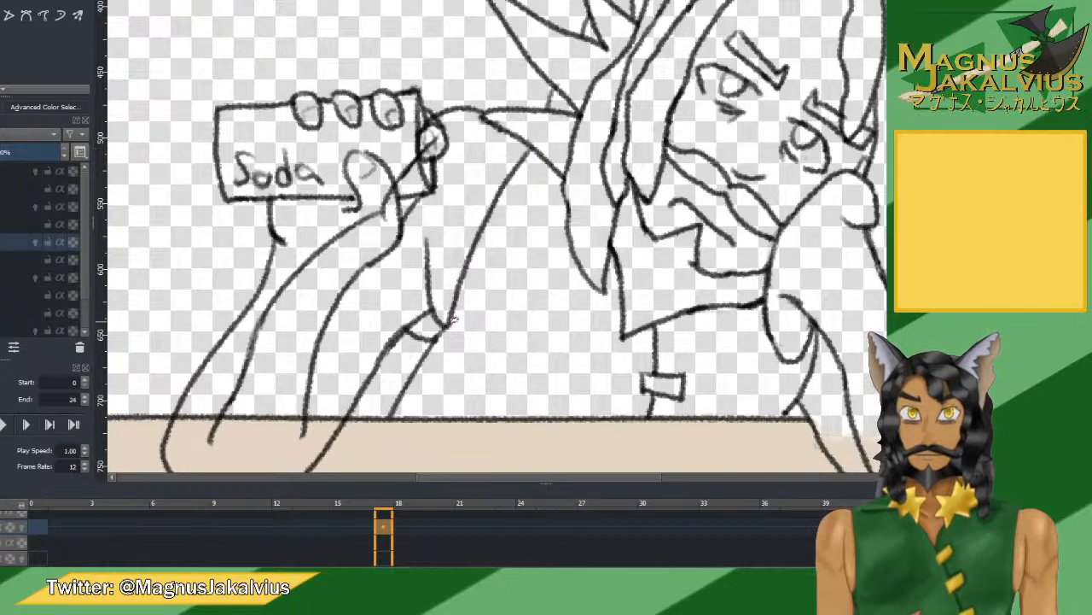
key(ctrl+z)
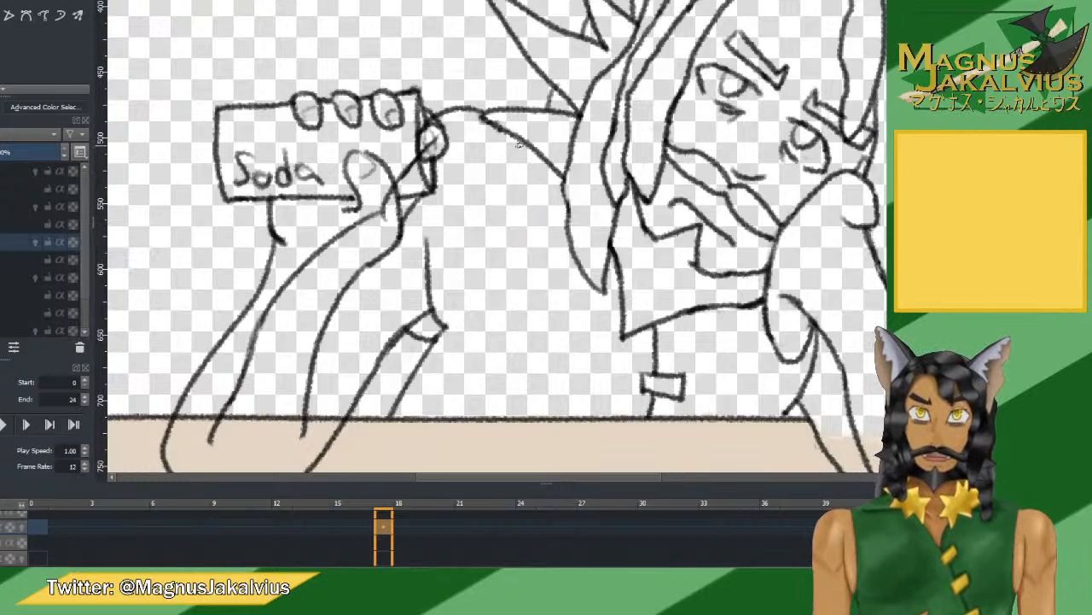
mouse_move(518, 145)
mouse_down()
mouse_move(485, 194)
mouse_move(453, 321)
mouse_up()
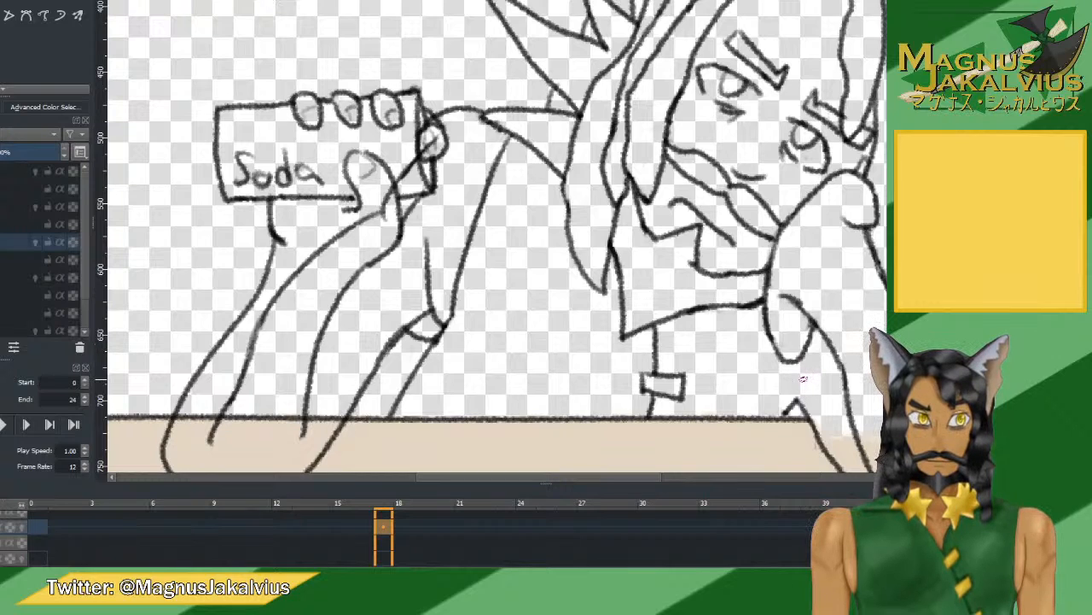
Redraw the short curved lines below the supporting hand down to the table edge on frame 17.
key(ctrl+z)
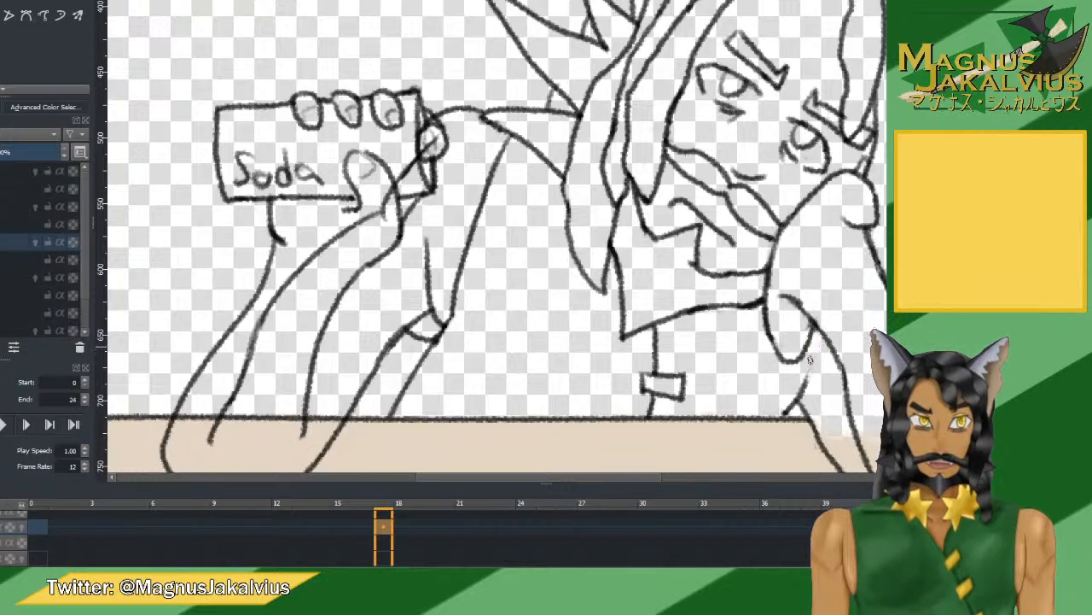
drag(772, 343, 770, 411)
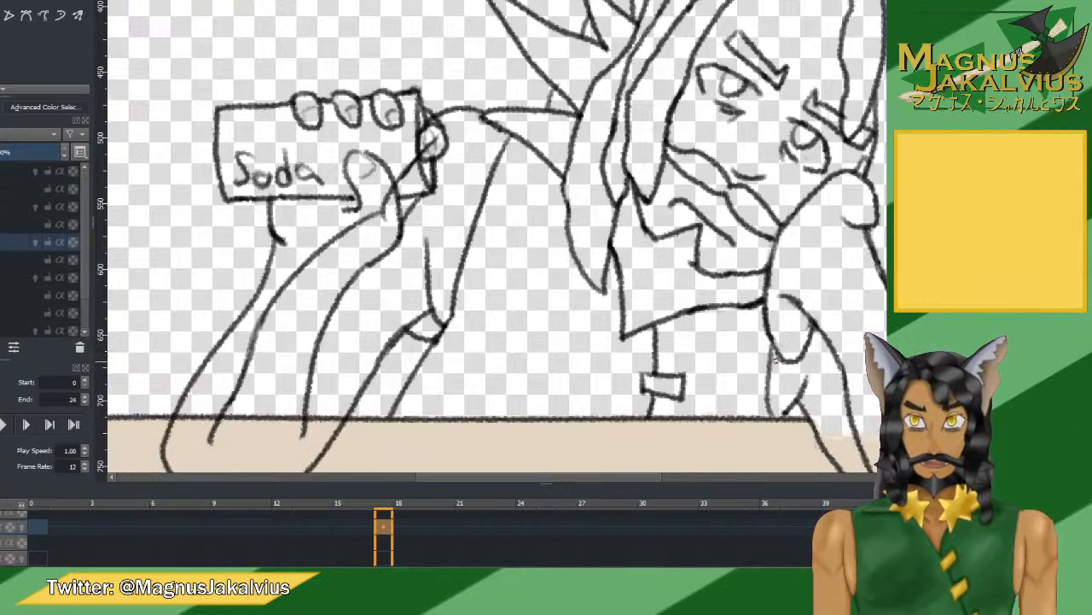
scroll(750, 245, down, 4)
scroll(749, 245, up, 1)
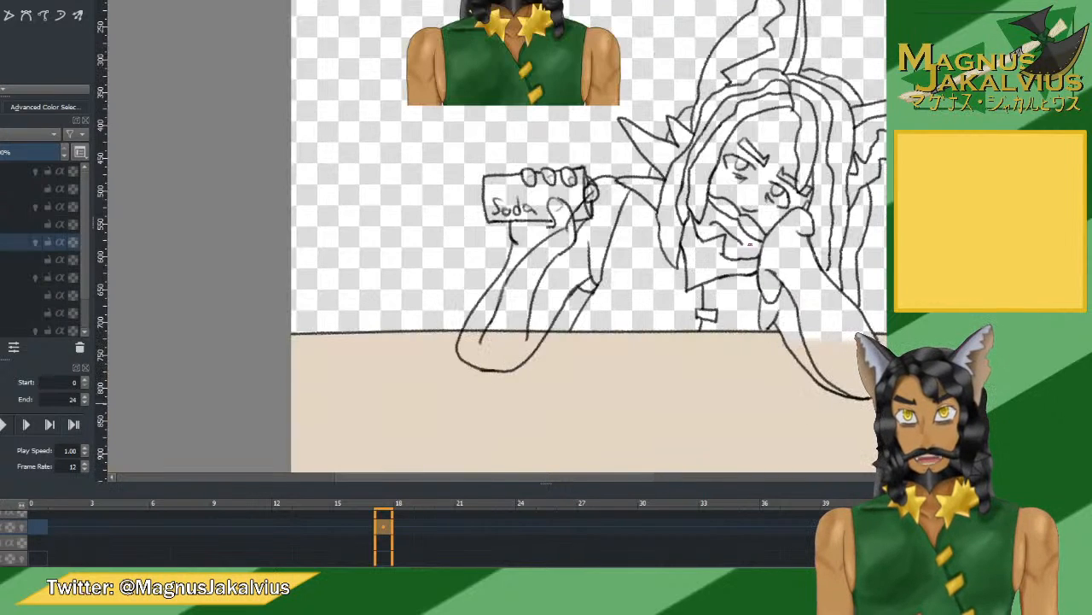
Compare against frame 1, then replace frame 17's inner upper-arm line with an outward-bowing curve from beneath the collar spike to the armpit.
click(64, 527)
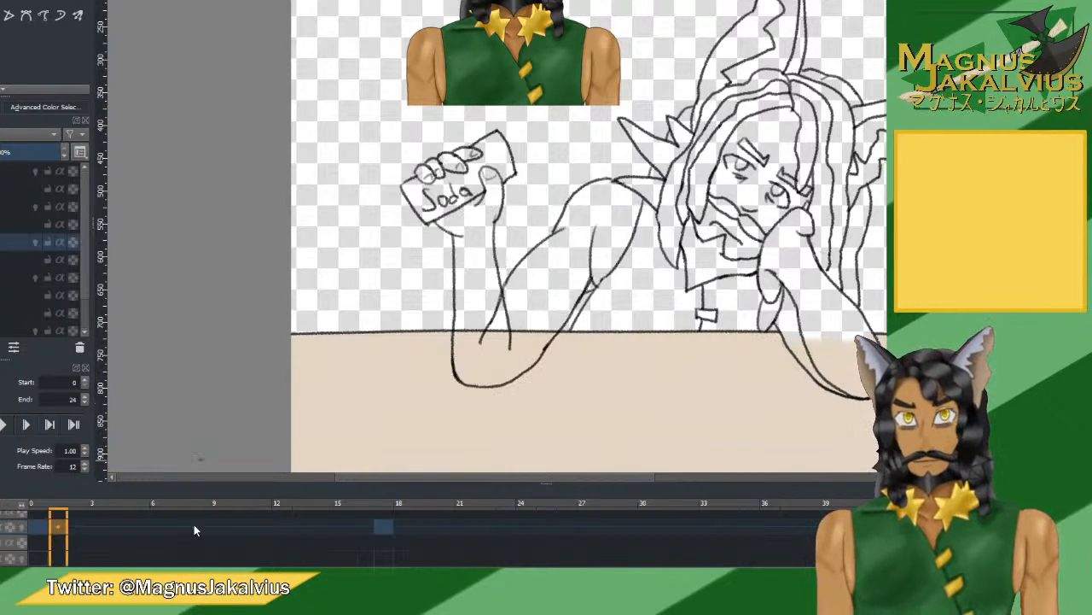
click(387, 529)
scroll(650, 177, up, 3)
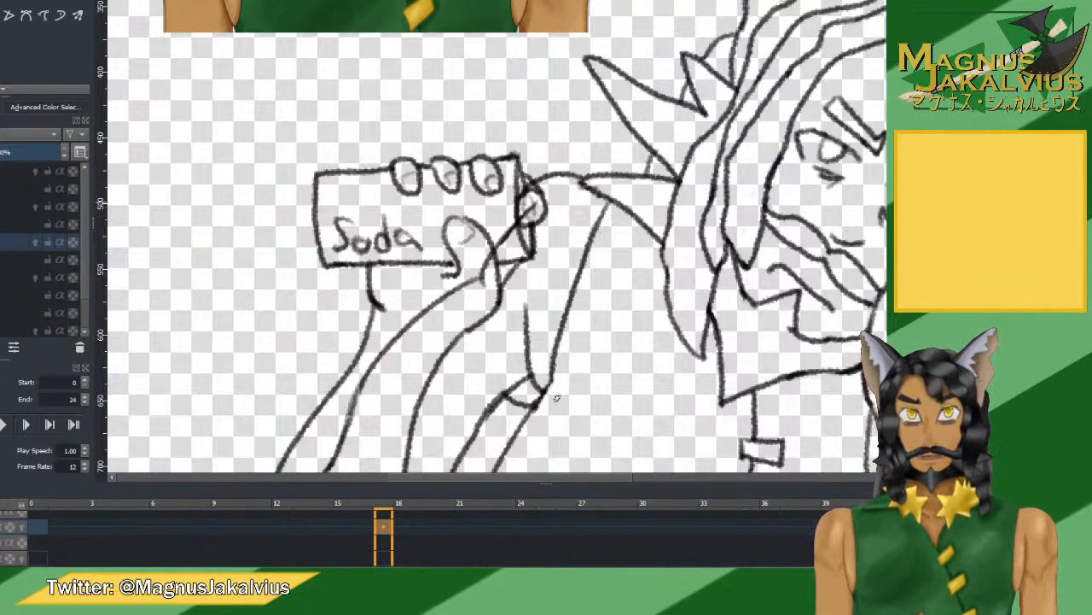
mouse_move(598, 213)
mouse_down()
mouse_move(578, 282)
mouse_move(588, 241)
mouse_up()
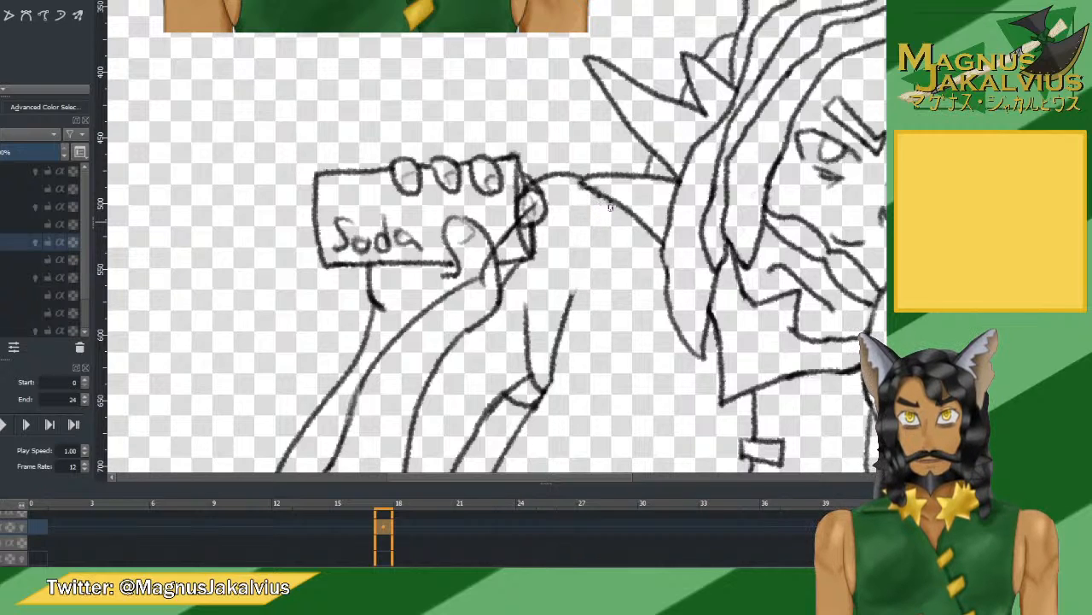
drag(567, 320, 550, 365)
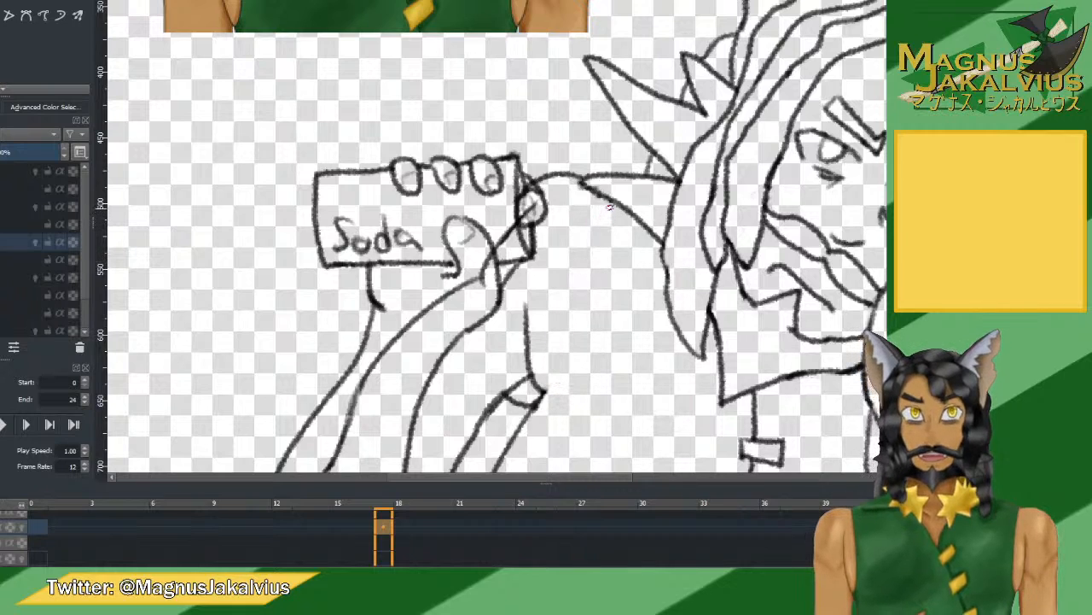
mouse_move(601, 193)
mouse_down()
mouse_move(615, 273)
mouse_move(589, 350)
mouse_move(555, 386)
mouse_up()
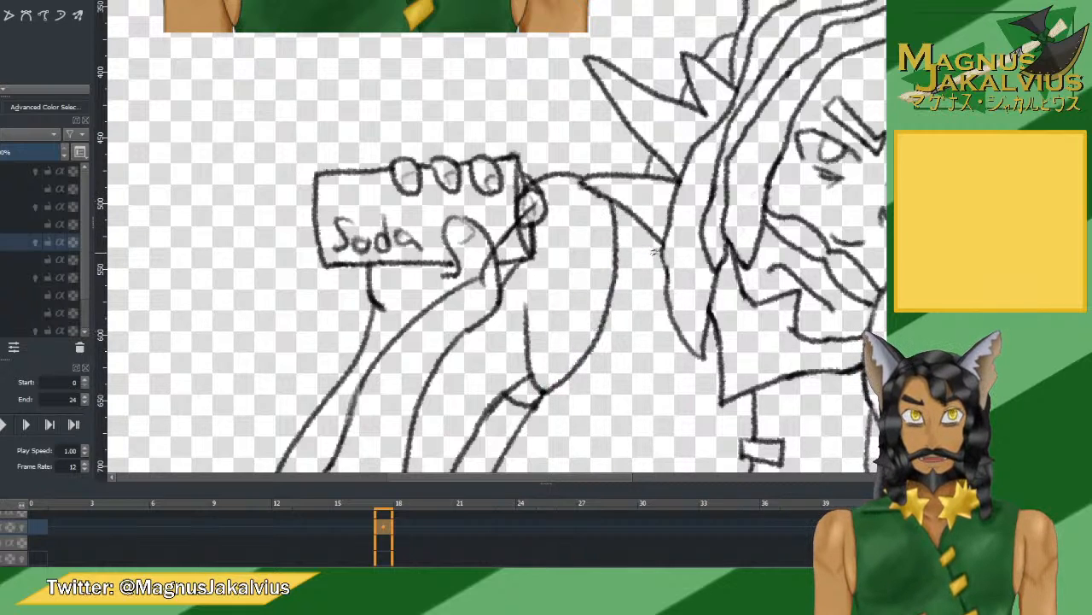
scroll(654, 252, down, 4)
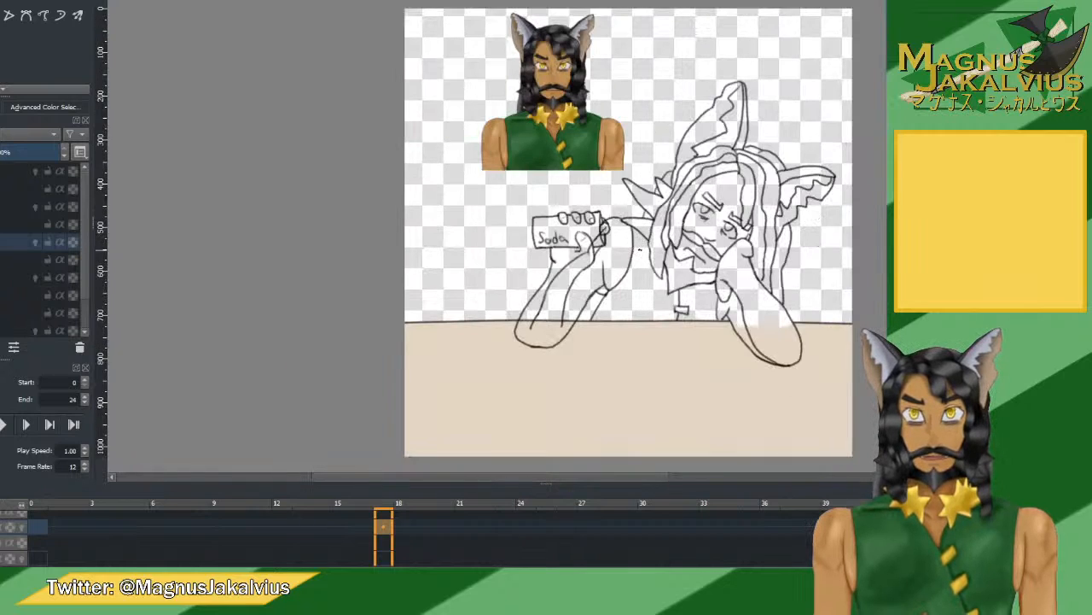
scroll(639, 249, up, 2)
key(ctrl+z)
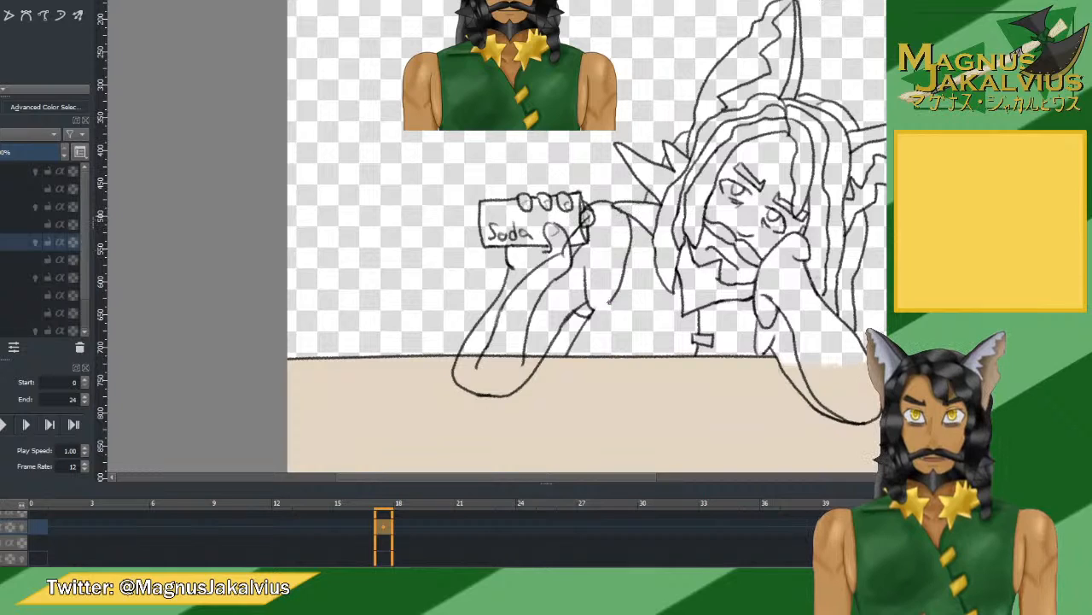
key(ctrl+z)
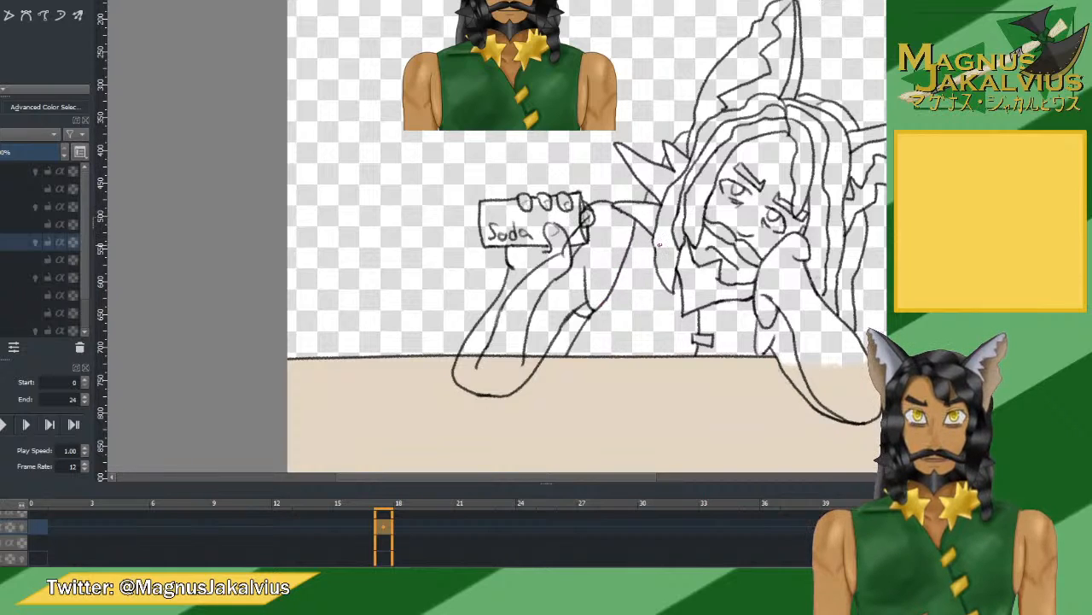
scroll(658, 240, down, 2)
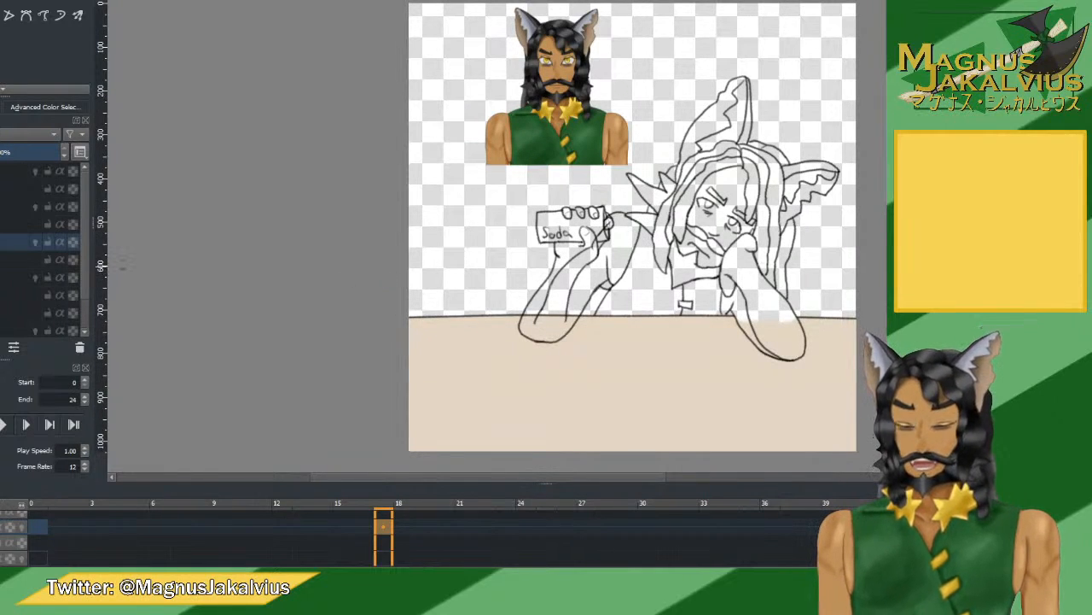
Select the blank color layer two below the arm line art and sample the skin tone from the reference portrait.
click(18, 224)
click(17, 259)
click(17, 278)
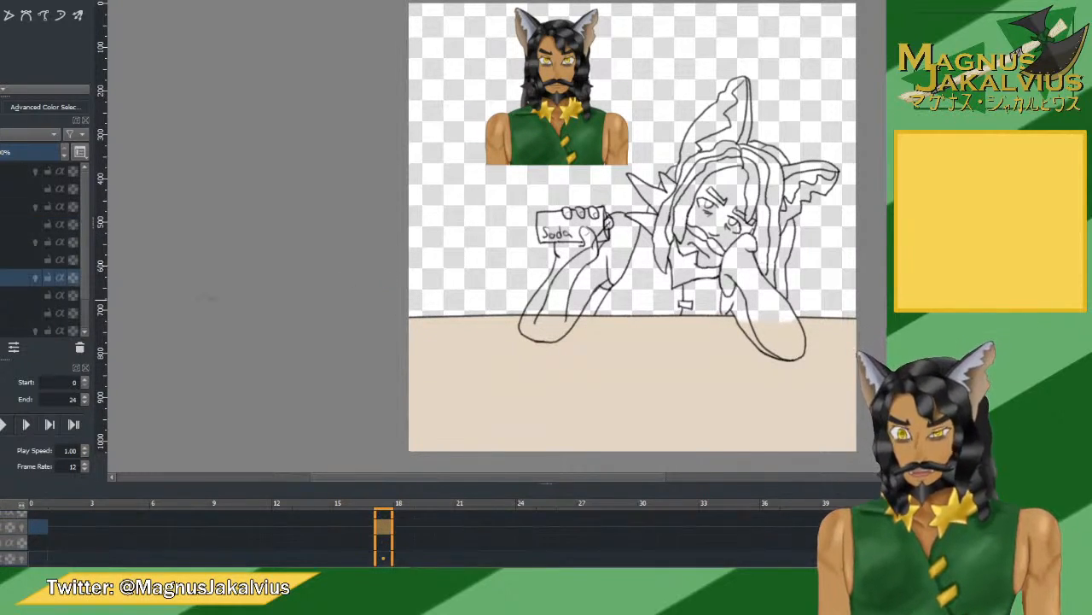
scroll(556, 137, up, 3)
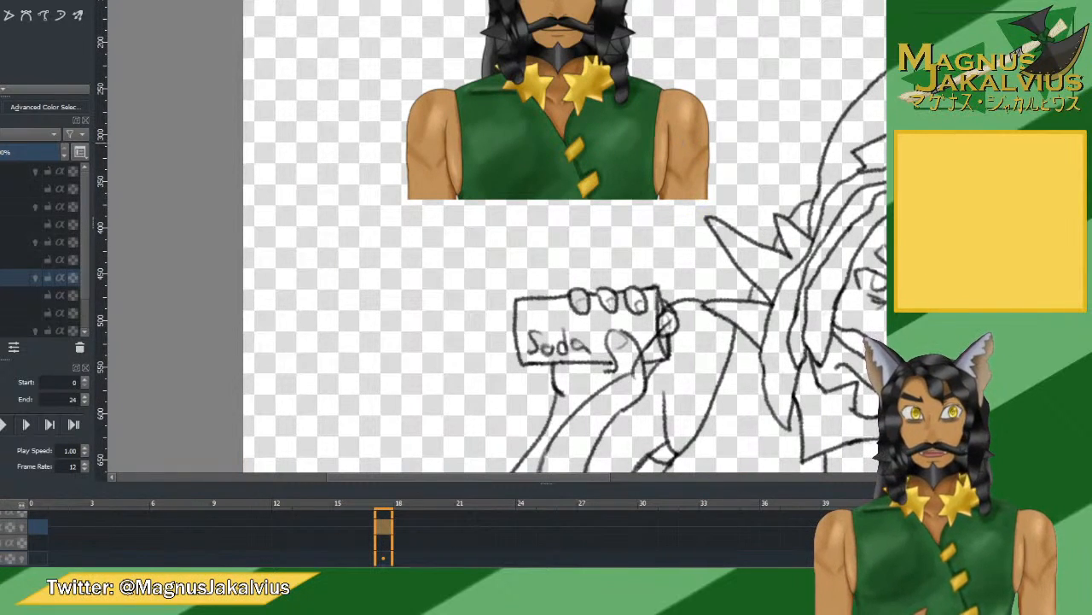
ctrl+click(690, 145)
ctrl+click(573, 3)
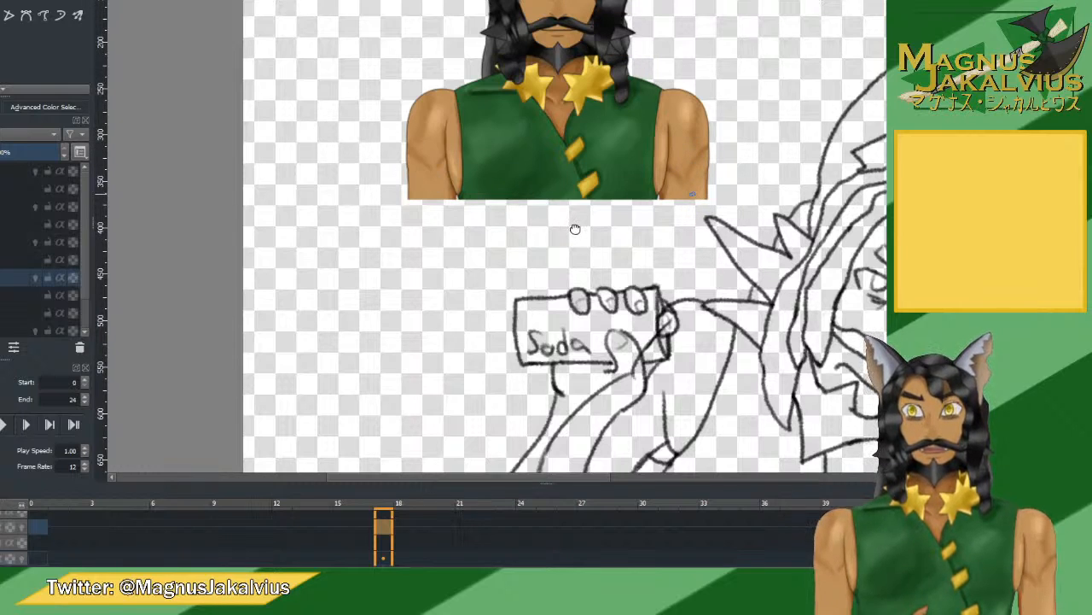
Paint skin tone along the can-holding forearm up to the shoulder, and resample the skin tone from the portrait's arm.
drag(575, 229, 234, 174)
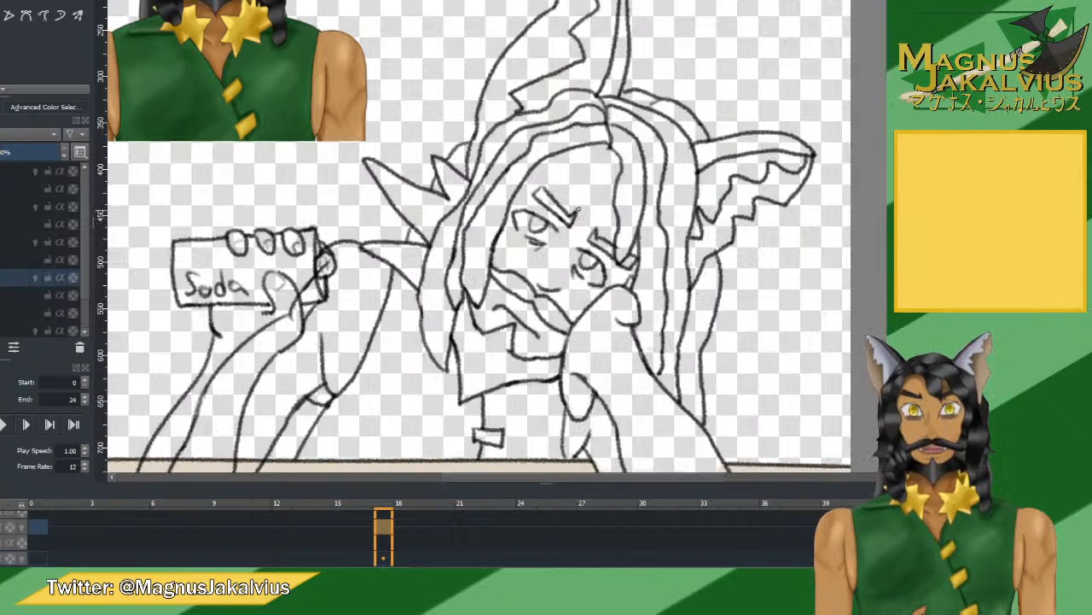
scroll(581, 219, down, 2)
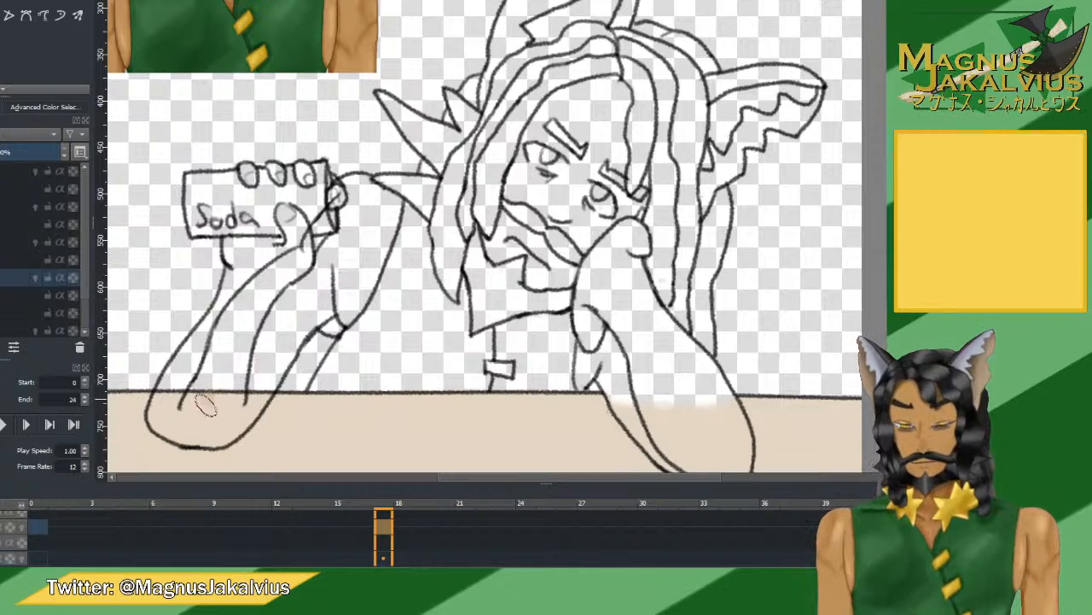
mouse_move(209, 395)
mouse_down()
mouse_move(234, 324)
mouse_move(256, 297)
mouse_move(246, 306)
mouse_move(290, 280)
mouse_move(272, 287)
mouse_move(270, 312)
mouse_move(275, 282)
mouse_move(254, 290)
mouse_move(307, 255)
mouse_move(309, 267)
mouse_move(273, 275)
mouse_move(316, 254)
mouse_move(363, 191)
mouse_move(346, 188)
mouse_move(365, 190)
mouse_move(334, 196)
mouse_move(385, 198)
mouse_move(380, 244)
mouse_up()
alt+click(380, 19)
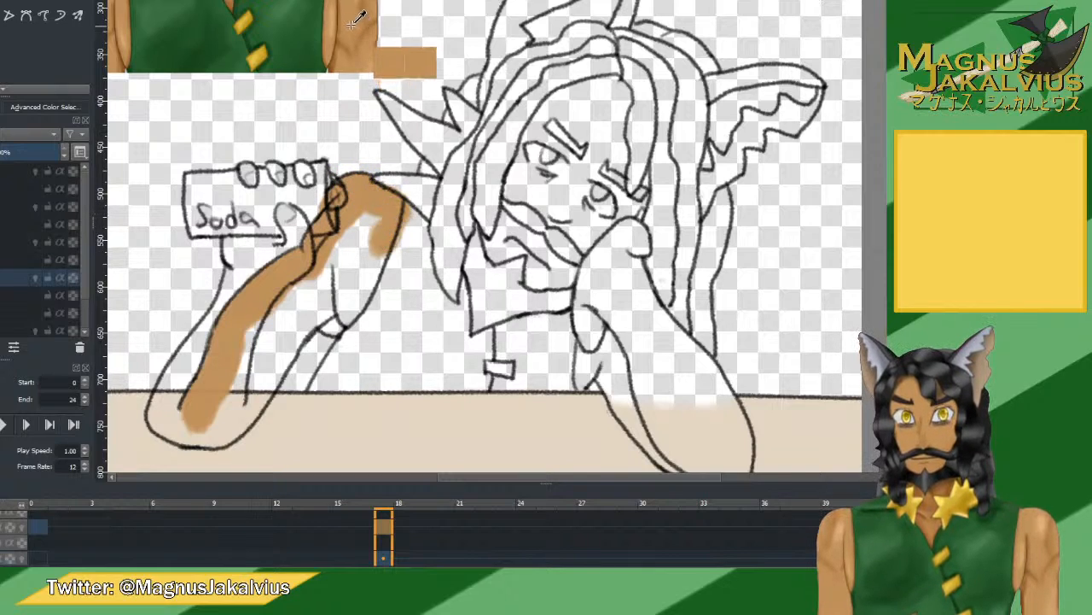
mouse_move(379, 19)
mouse_down()
mouse_move(350, 2)
mouse_move(355, 12)
mouse_up()
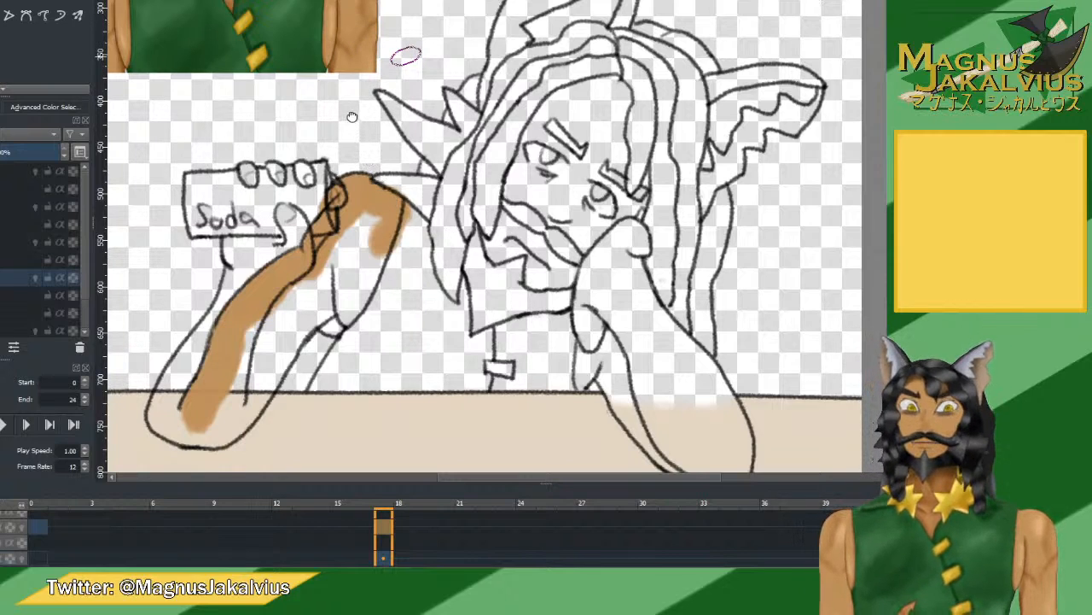
Toggle the visibility of the skin color layer and the character line art to check how the layers are arranged.
scroll(350, 120, up, 3)
mouse_move(340, 181)
mouse_down()
mouse_move(312, 114)
mouse_move(251, 68)
mouse_up()
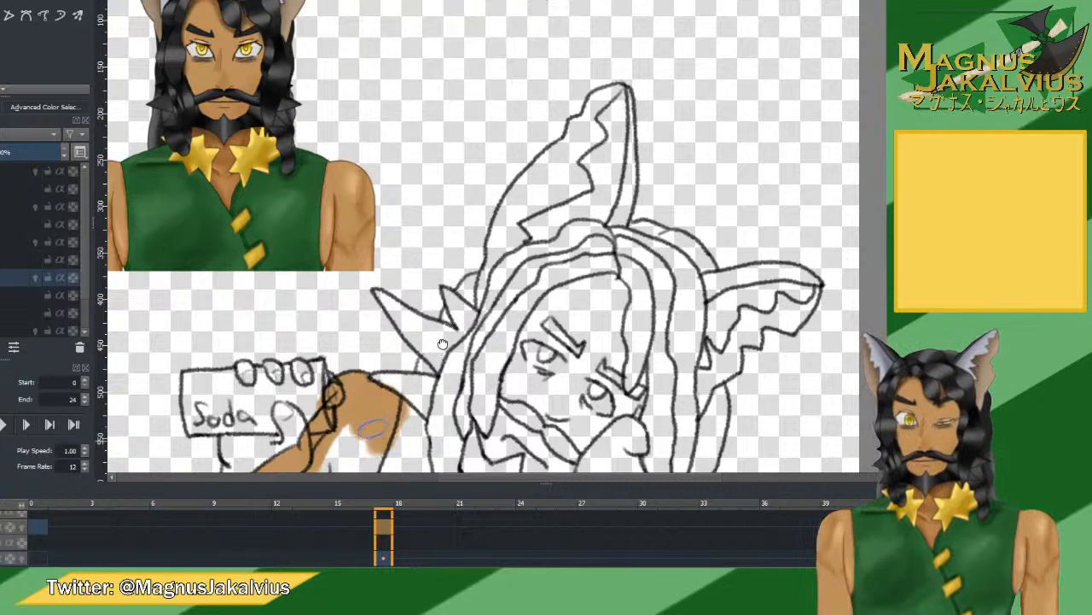
drag(443, 311, 516, 22)
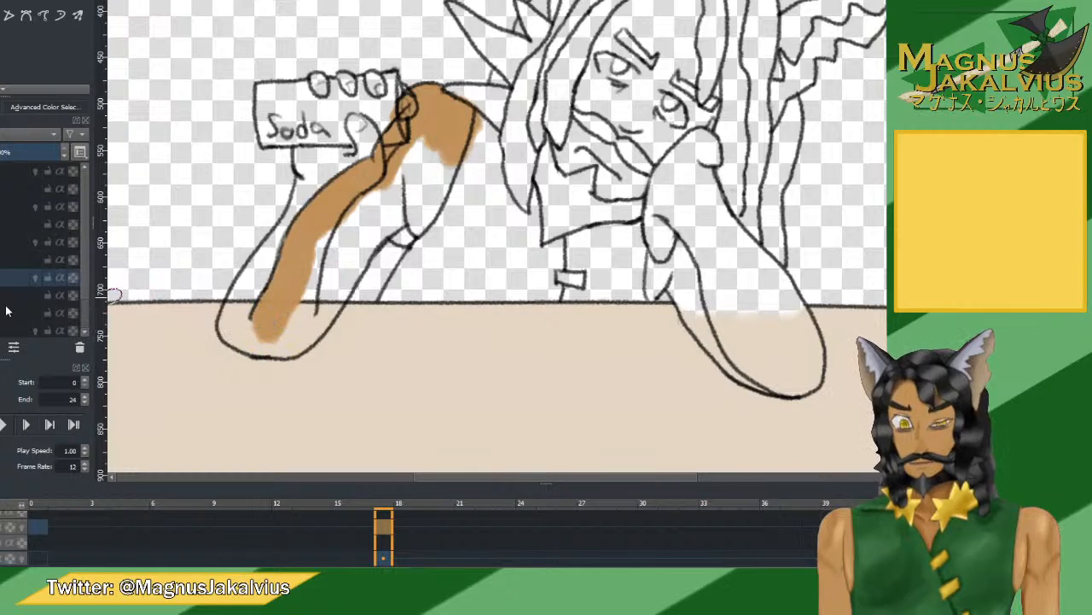
click(2, 278)
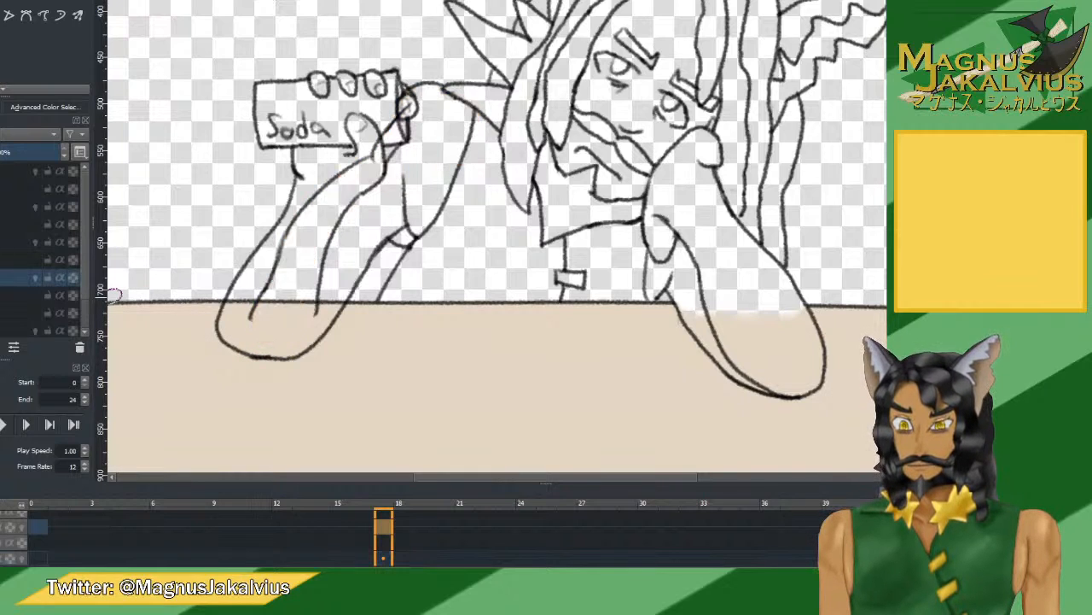
click(2, 278)
click(2, 259)
click(2, 259)
click(1, 259)
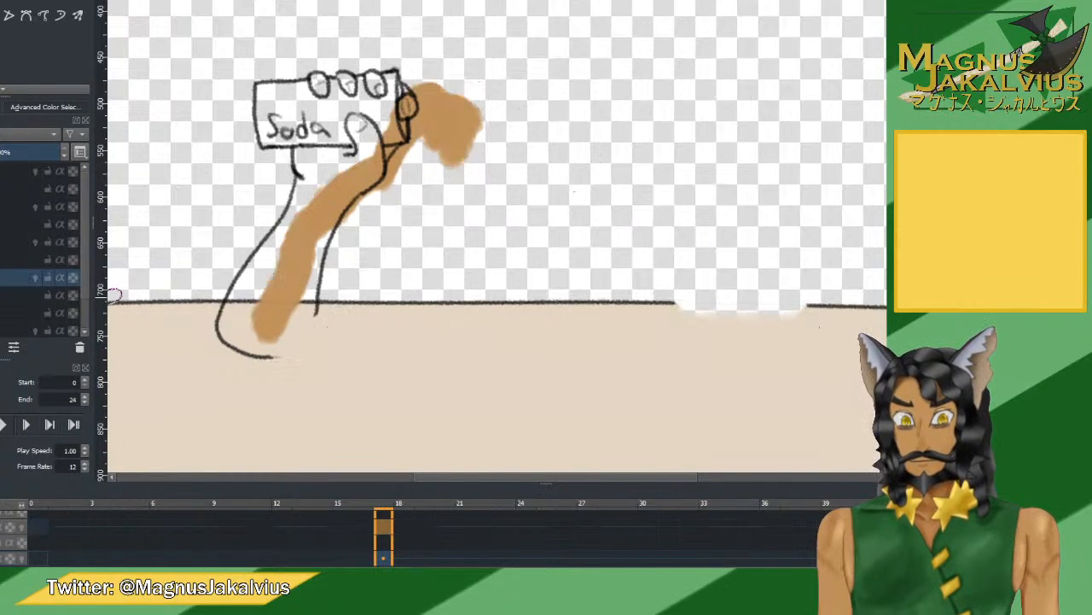
click(1, 260)
Fill the rest of the can-holding arm with skin tone and paint the supporting hand and the start of its forearm.
mouse_move(256, 335)
mouse_down()
mouse_move(287, 318)
mouse_move(300, 325)
mouse_move(294, 339)
mouse_move(339, 278)
mouse_move(337, 290)
mouse_move(363, 235)
mouse_move(339, 275)
mouse_move(323, 266)
mouse_move(350, 217)
mouse_move(368, 216)
mouse_move(351, 271)
mouse_move(373, 226)
mouse_move(405, 222)
mouse_move(408, 232)
mouse_move(413, 220)
mouse_move(401, 237)
mouse_move(417, 226)
mouse_move(448, 142)
mouse_move(413, 167)
mouse_up()
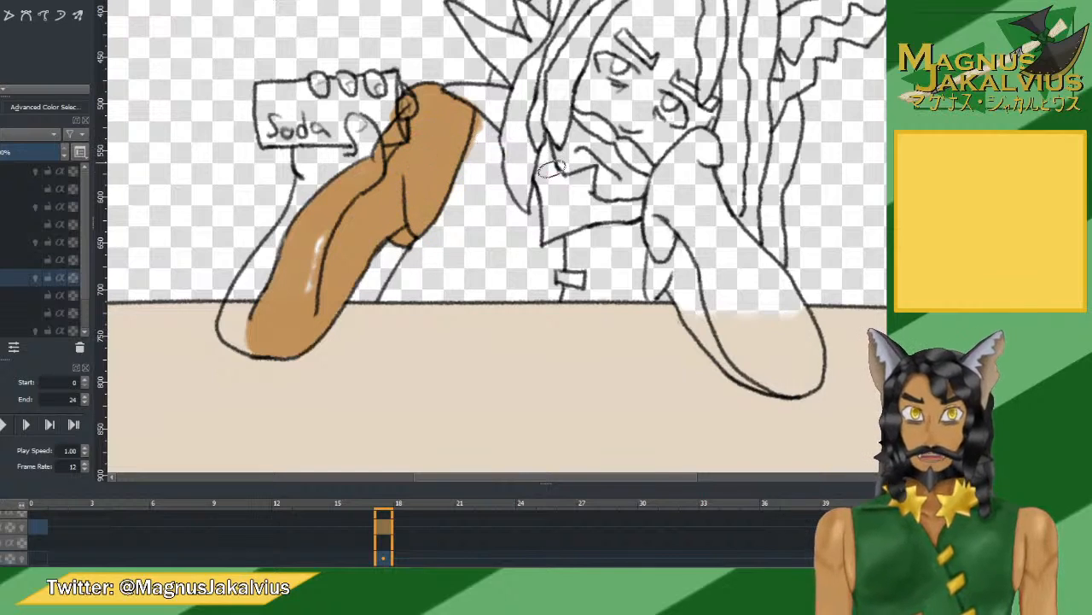
mouse_move(687, 214)
mouse_down()
mouse_move(664, 238)
mouse_move(657, 191)
mouse_move(709, 145)
mouse_move(687, 228)
mouse_move(668, 227)
mouse_move(671, 207)
mouse_move(648, 289)
mouse_move(662, 280)
mouse_move(688, 292)
mouse_move(705, 322)
mouse_move(688, 313)
mouse_move(740, 362)
mouse_up()
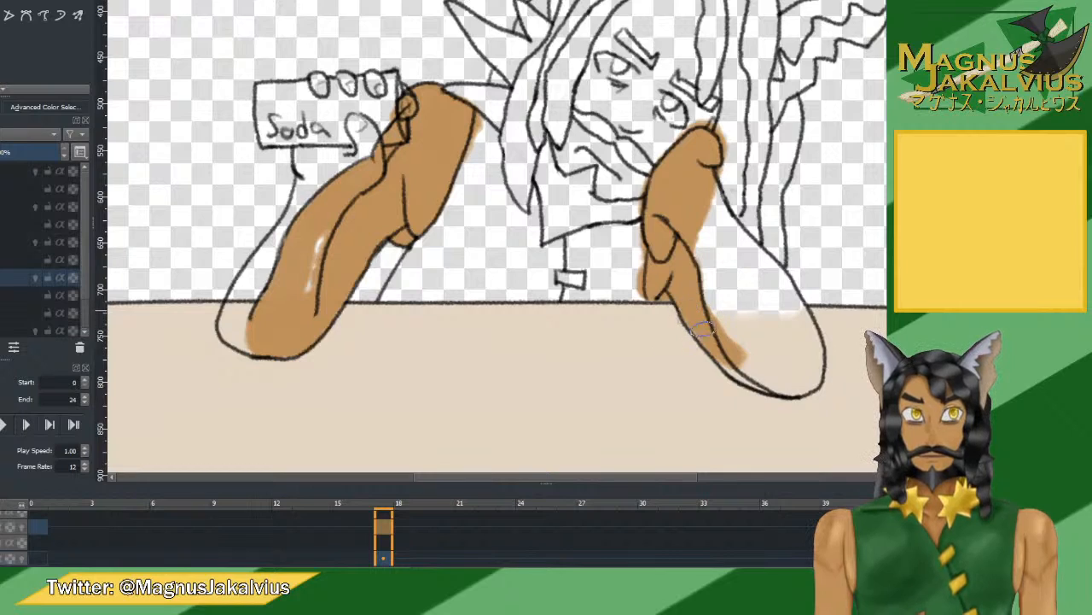
mouse_move(714, 335)
mouse_down()
mouse_move(763, 376)
mouse_move(744, 367)
mouse_move(754, 367)
mouse_up()
mouse_move(700, 241)
mouse_down()
mouse_move(713, 204)
mouse_move(745, 274)
mouse_move(766, 287)
mouse_move(766, 274)
mouse_move(728, 282)
mouse_up()
On the arm line-art layer, tidy the lines where the supporting hand's finger meets the short curve below it.
scroll(727, 282, up, 2)
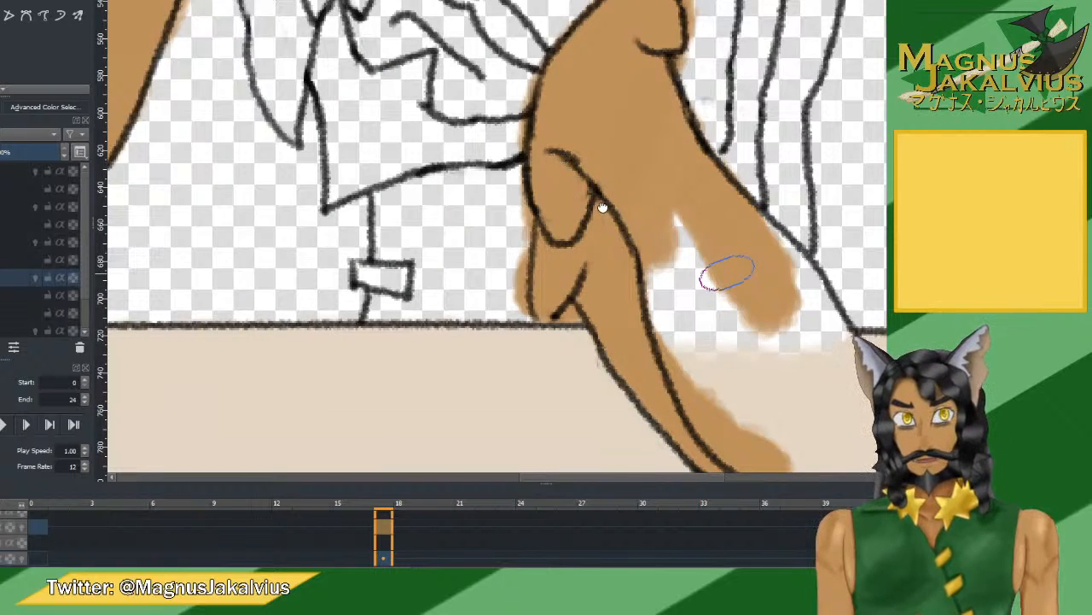
drag(259, 271, 119, 246)
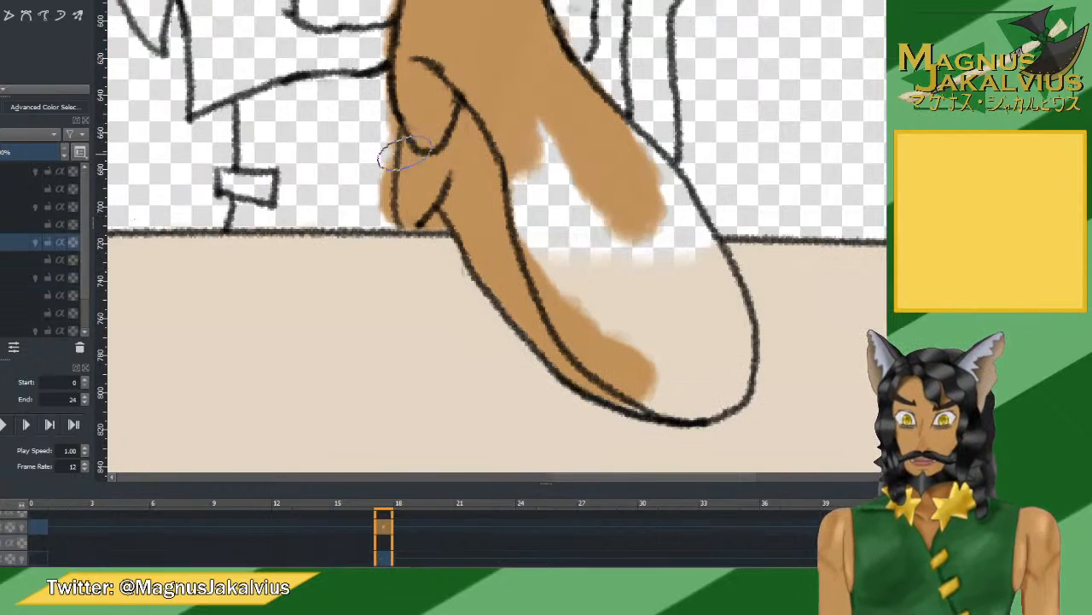
drag(398, 127, 442, 136)
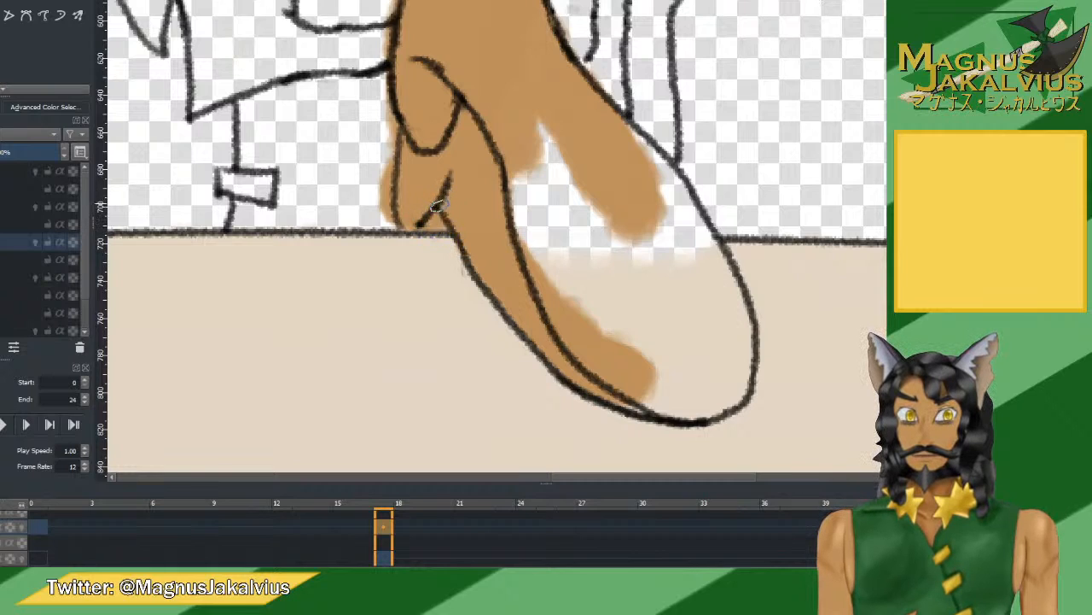
On the skin color layer, fill the rest of the supporting forearm down to the elbow with skin tone.
click(21, 278)
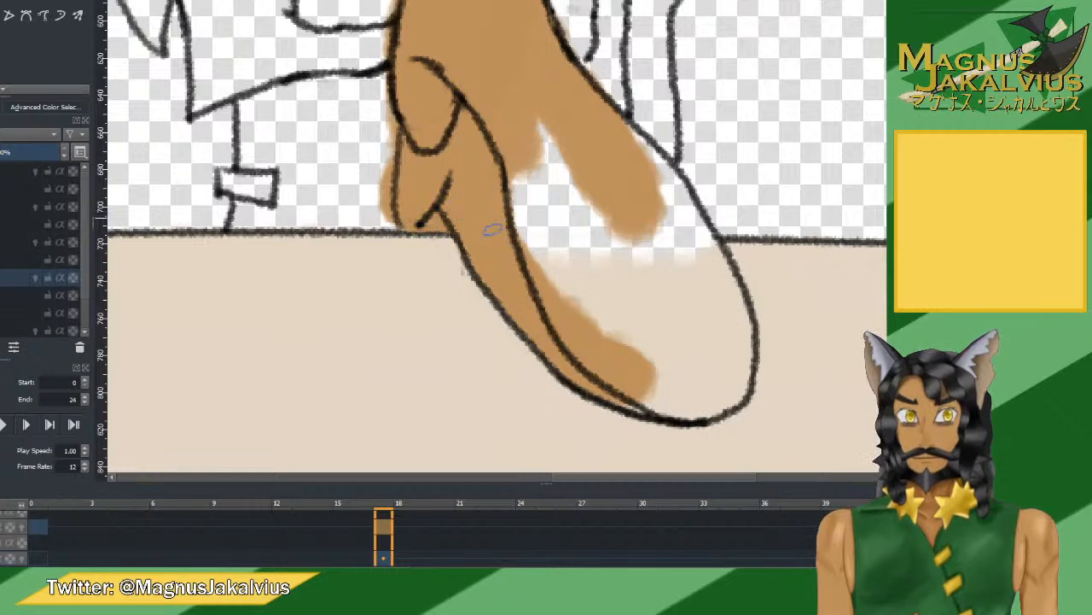
mouse_move(570, 302)
mouse_down()
mouse_move(581, 273)
mouse_move(505, 189)
mouse_move(590, 298)
mouse_move(613, 270)
mouse_move(638, 266)
mouse_move(669, 302)
mouse_move(684, 364)
mouse_move(637, 382)
mouse_move(680, 381)
mouse_move(682, 367)
mouse_move(717, 359)
mouse_move(708, 378)
mouse_move(721, 383)
mouse_move(711, 333)
mouse_move(729, 354)
mouse_move(709, 317)
mouse_up()
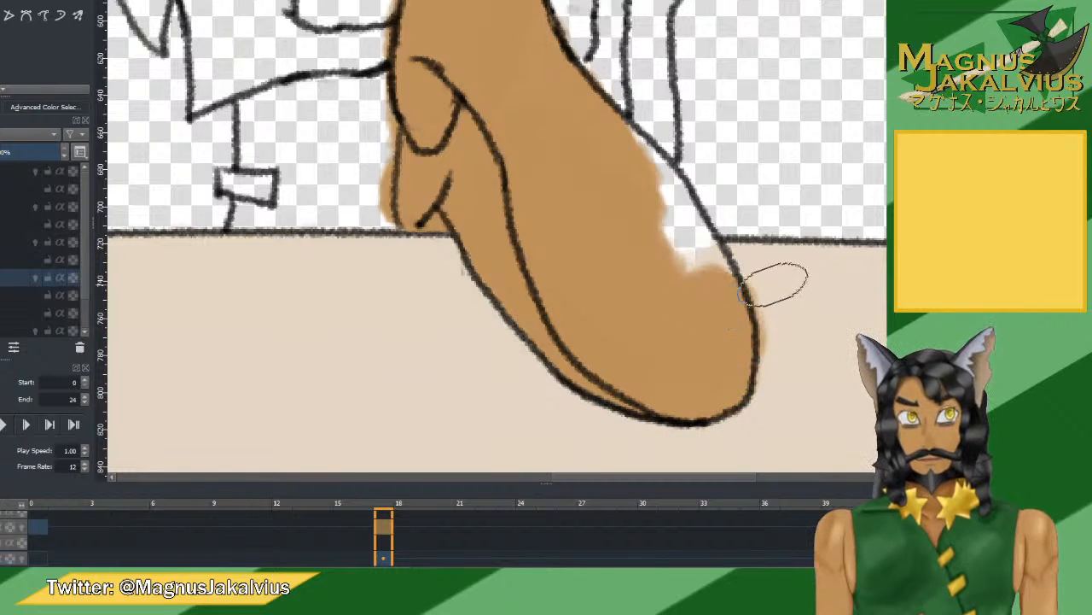
mouse_move(759, 280)
mouse_down()
mouse_move(746, 276)
mouse_move(762, 325)
mouse_up()
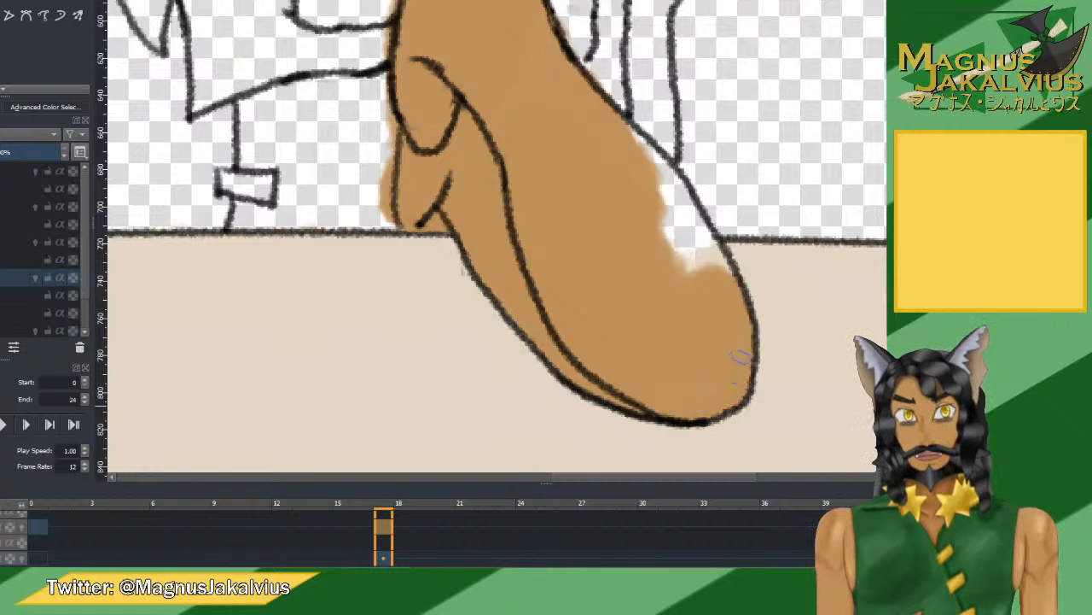
mouse_move(721, 282)
mouse_down()
mouse_move(674, 180)
mouse_move(624, 128)
mouse_move(668, 181)
mouse_move(664, 214)
mouse_move(689, 270)
mouse_move(685, 227)
mouse_up()
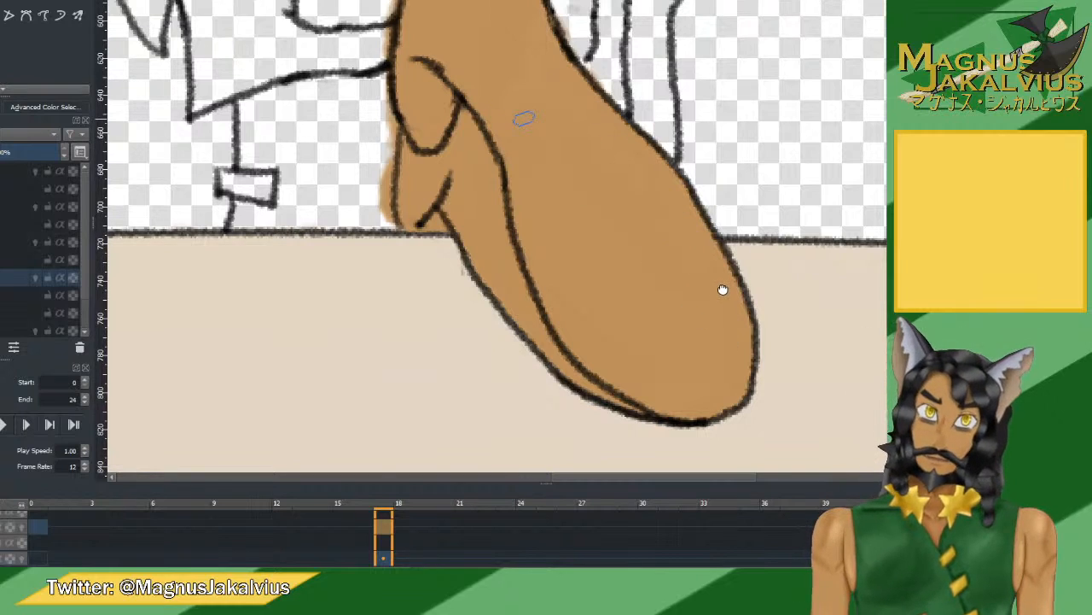
Fill the whole face, from the forehead to the chin beside the supporting hand, with skin tone.
scroll(710, 293, down, 1)
drag(488, 83, 639, 235)
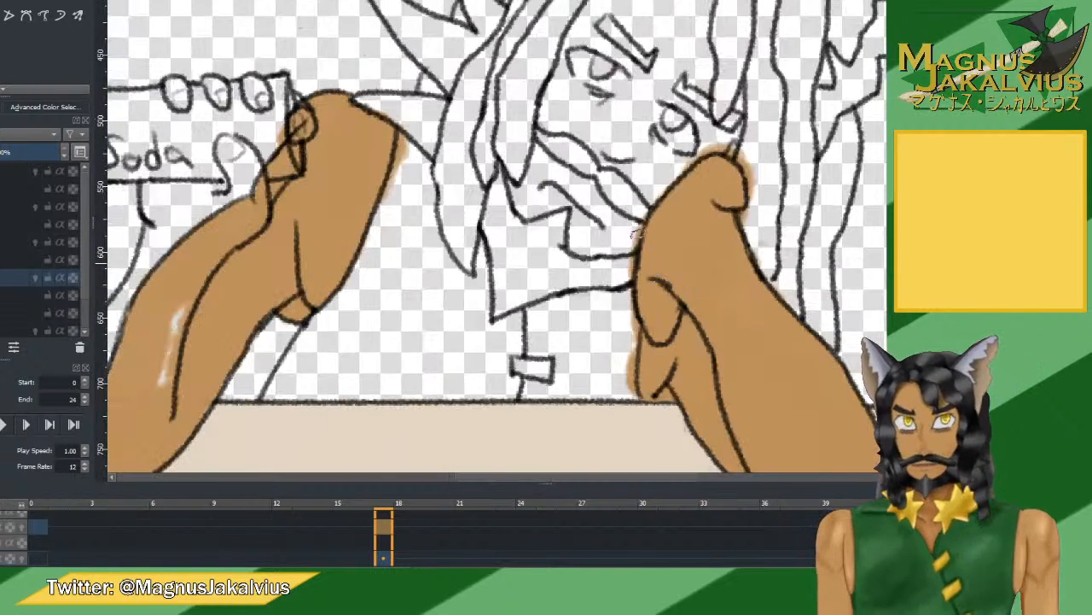
drag(579, 216, 471, 316)
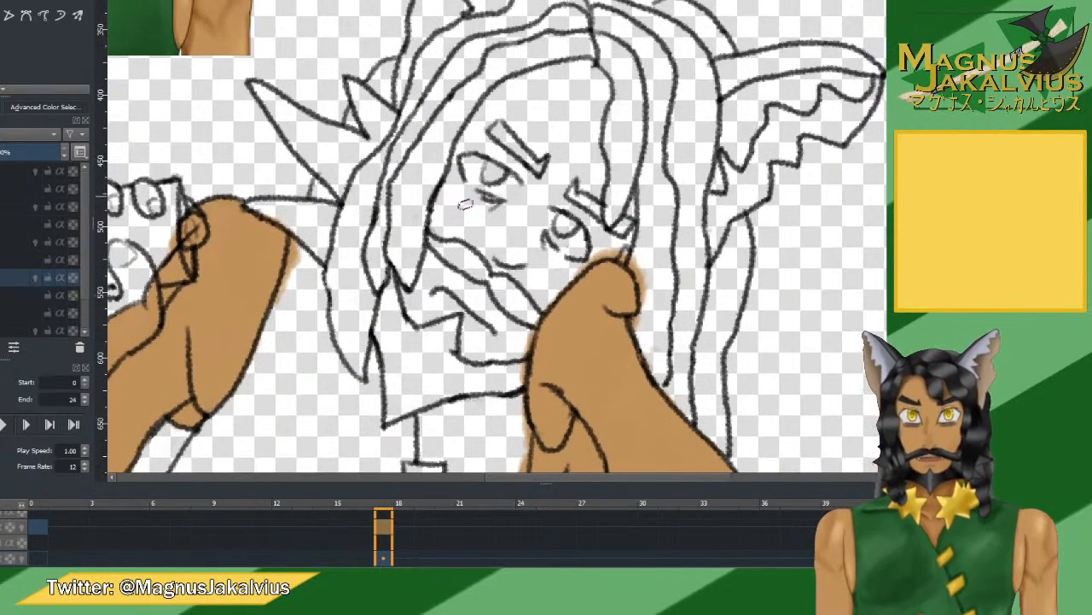
mouse_move(439, 256)
mouse_down()
mouse_move(410, 330)
mouse_move(433, 331)
mouse_move(464, 257)
mouse_move(503, 293)
mouse_move(501, 365)
mouse_move(555, 265)
mouse_move(606, 201)
mouse_move(626, 202)
mouse_move(635, 226)
mouse_move(580, 204)
mouse_move(521, 106)
mouse_move(504, 96)
mouse_move(495, 109)
mouse_move(501, 88)
mouse_move(535, 158)
mouse_move(534, 290)
mouse_move(515, 302)
mouse_move(571, 170)
mouse_move(459, 184)
mouse_move(424, 152)
mouse_up()
scroll(427, 152, down, 4)
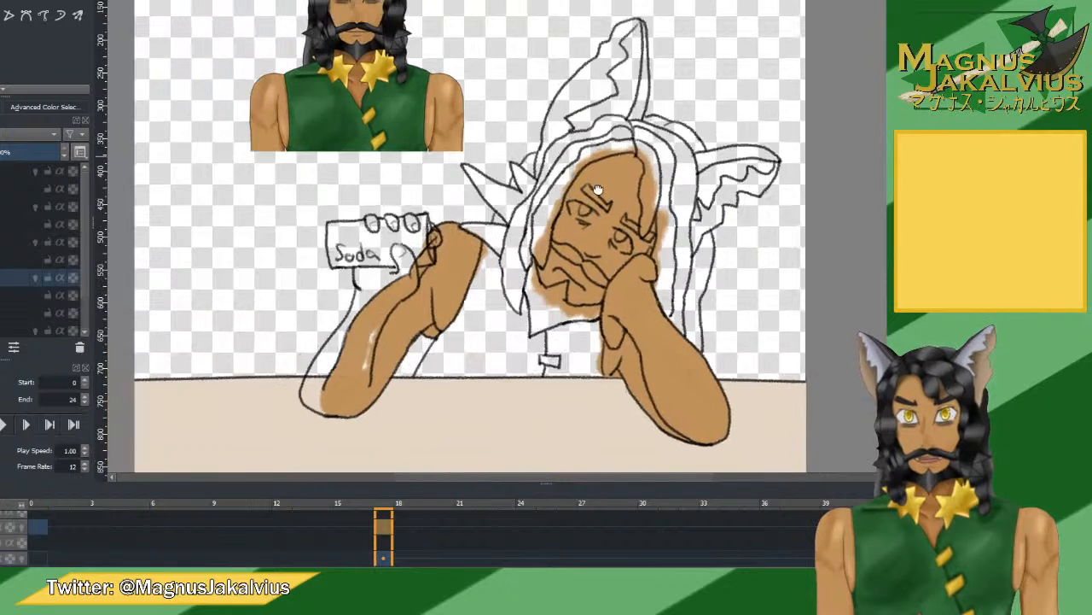
drag(532, 162, 627, 198)
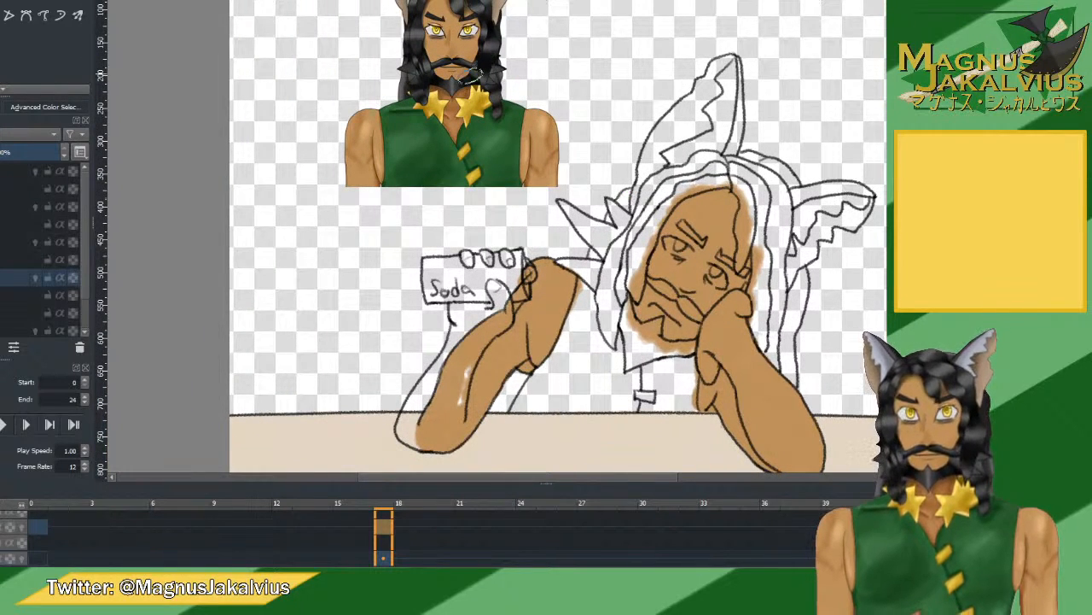
Sample the vest green from the reference portrait and paint the vest's side along the can-holding arm down to the table.
alt+click(399, 118)
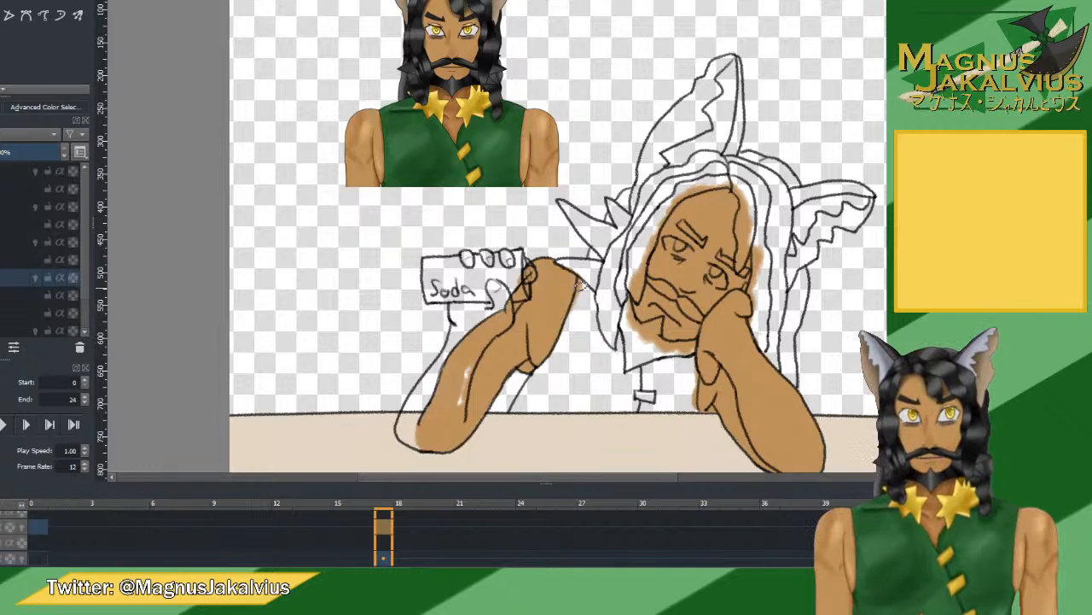
mouse_move(581, 284)
mouse_down()
mouse_move(568, 339)
mouse_move(575, 329)
mouse_move(589, 350)
mouse_move(588, 323)
mouse_up()
scroll(588, 328, up, 3)
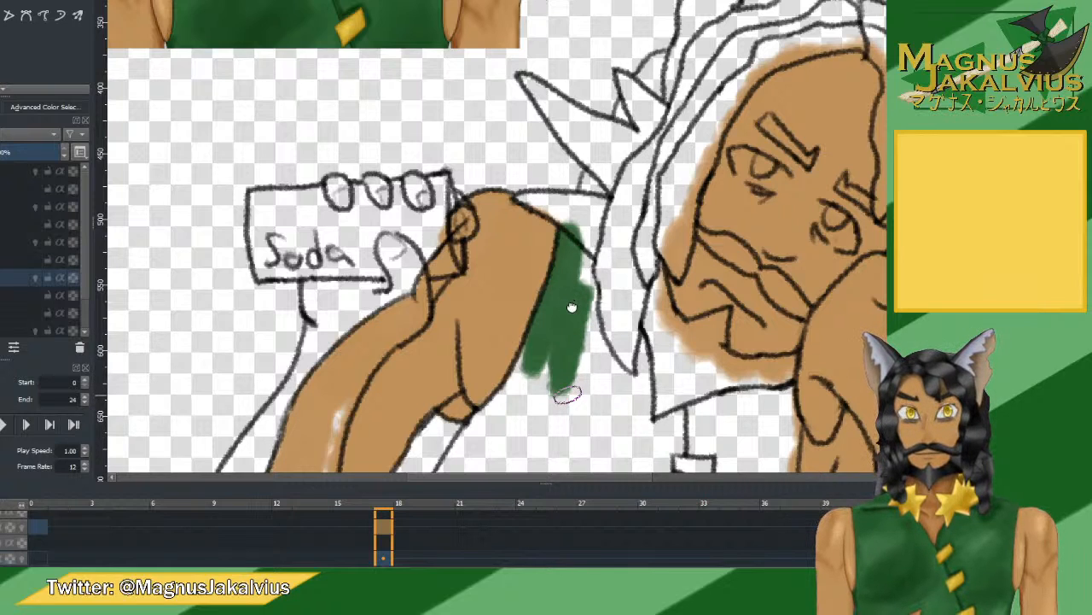
drag(572, 308, 662, 66)
mouse_move(624, 126)
mouse_down()
mouse_move(529, 248)
mouse_move(651, 150)
mouse_move(642, 94)
mouse_move(662, 95)
mouse_move(654, 85)
mouse_move(671, 30)
mouse_move(678, 34)
mouse_move(667, 84)
mouse_move(658, 30)
mouse_move(633, 83)
mouse_up()
mouse_move(607, 160)
mouse_down()
mouse_move(602, 197)
mouse_move(515, 253)
mouse_move(559, 253)
mouse_move(547, 249)
mouse_move(561, 240)
mouse_move(562, 250)
mouse_move(531, 256)
mouse_move(606, 252)
mouse_move(572, 255)
mouse_up()
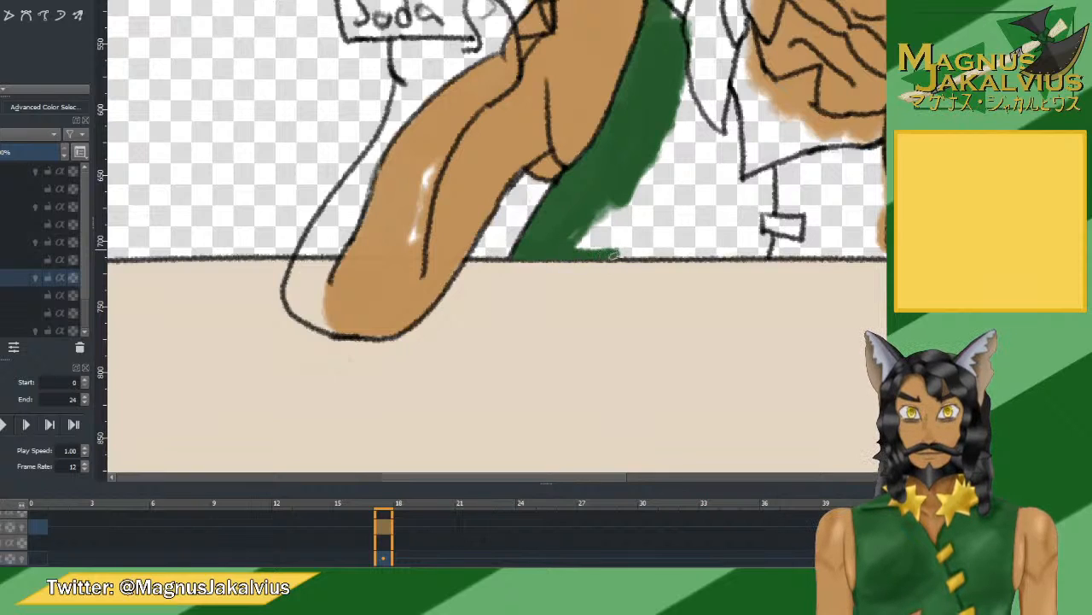
Paint green along the vest's table edge, supporting arm and neckline, and fill the remaining vest interior.
mouse_move(653, 254)
mouse_down()
mouse_move(883, 253)
mouse_move(884, 184)
mouse_move(879, 251)
mouse_up()
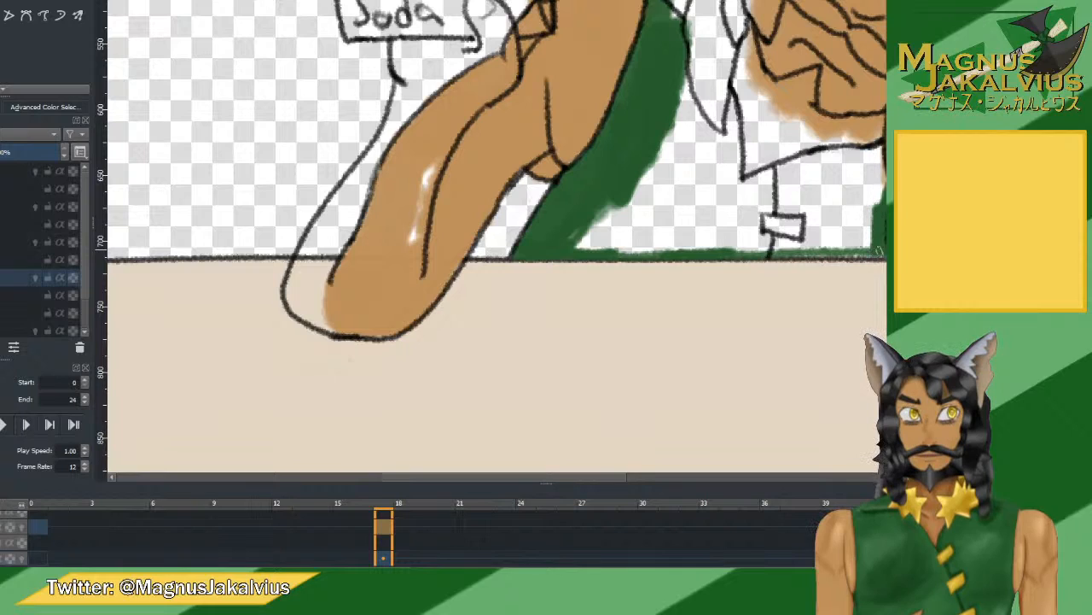
mouse_move(880, 204)
mouse_down()
mouse_move(874, 146)
mouse_move(765, 164)
mouse_move(742, 186)
mouse_move(794, 164)
mouse_up()
mouse_move(732, 136)
mouse_down()
mouse_move(699, 126)
mouse_move(680, 83)
mouse_move(718, 140)
mouse_move(727, 183)
mouse_move(687, 62)
mouse_up()
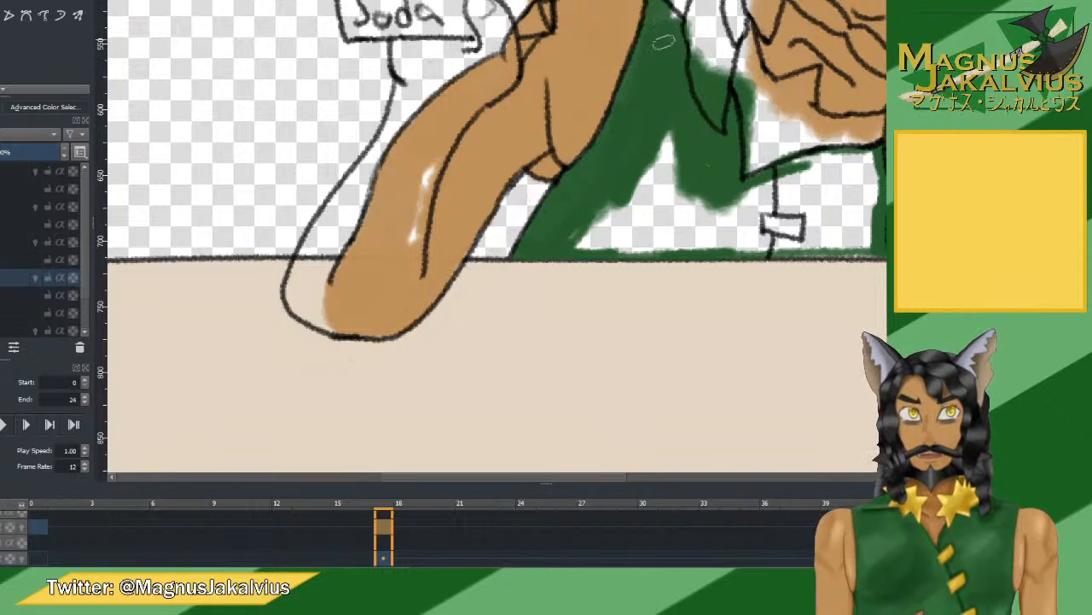
drag(607, 213, 555, 314)
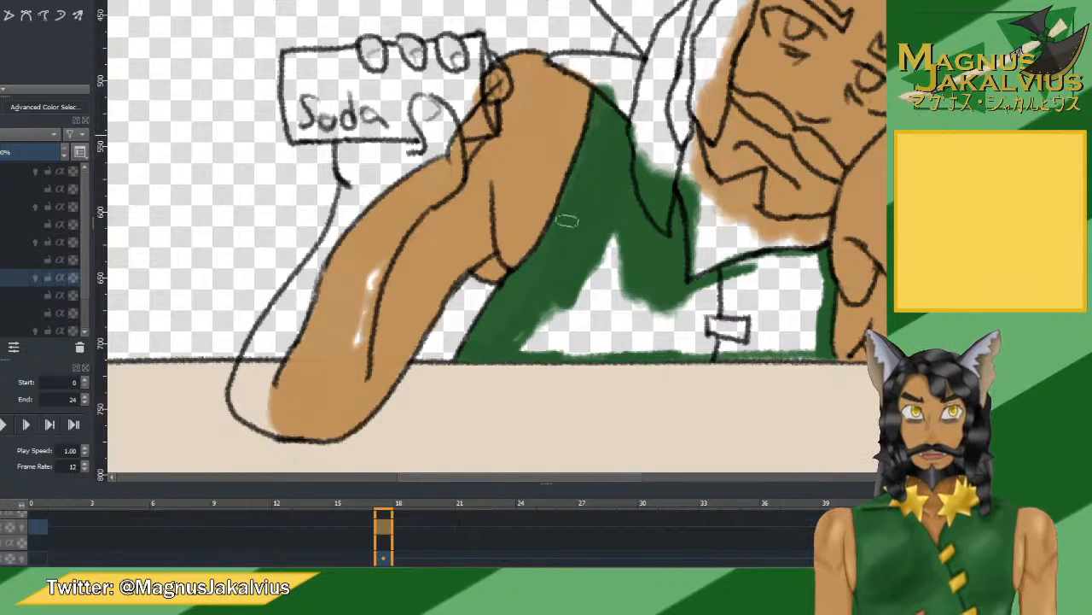
mouse_move(577, 272)
mouse_down()
mouse_move(530, 326)
mouse_move(535, 342)
mouse_move(501, 341)
mouse_move(576, 286)
mouse_move(595, 328)
mouse_move(601, 302)
mouse_move(538, 327)
mouse_move(588, 322)
mouse_move(608, 245)
mouse_move(622, 269)
mouse_move(484, 337)
mouse_move(534, 306)
mouse_move(611, 290)
mouse_move(628, 309)
mouse_move(645, 307)
mouse_move(793, 255)
mouse_move(788, 274)
mouse_move(804, 270)
mouse_move(815, 289)
mouse_move(817, 347)
mouse_move(600, 344)
mouse_move(706, 318)
mouse_move(738, 321)
mouse_move(735, 333)
mouse_move(759, 298)
mouse_move(747, 282)
mouse_move(773, 315)
mouse_move(796, 313)
mouse_move(665, 344)
mouse_up()
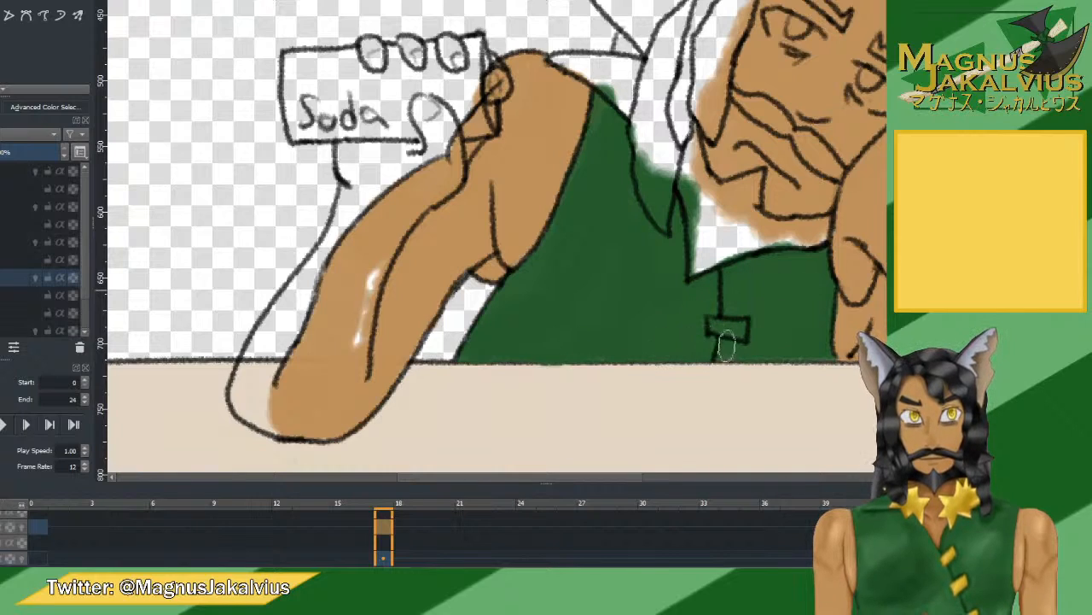
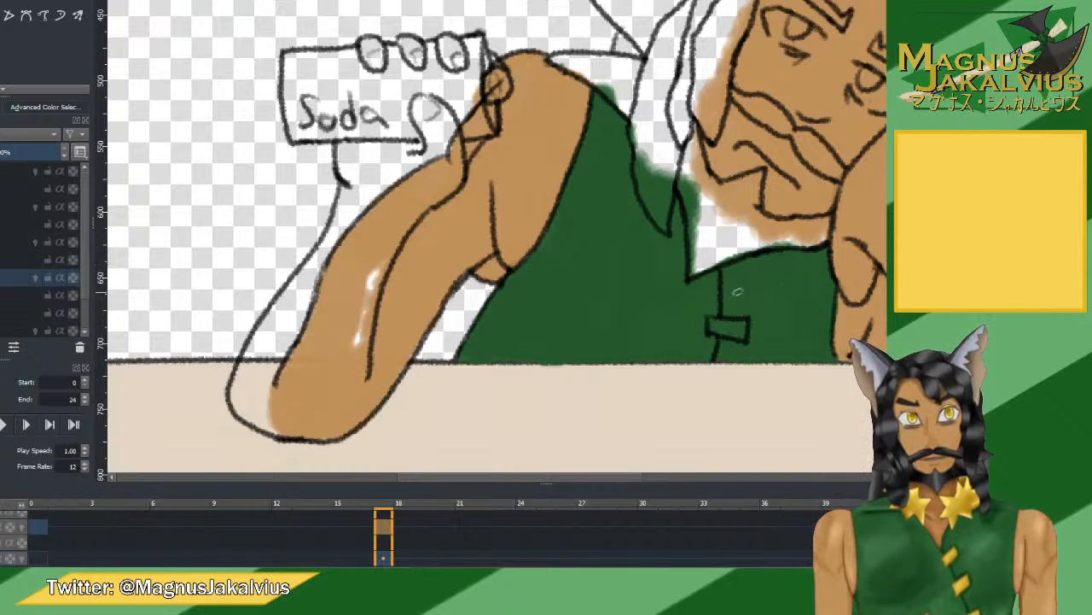
Fill the rectangular vest button with the gold of the reference portrait's buttons.
scroll(748, 213, down, 3)
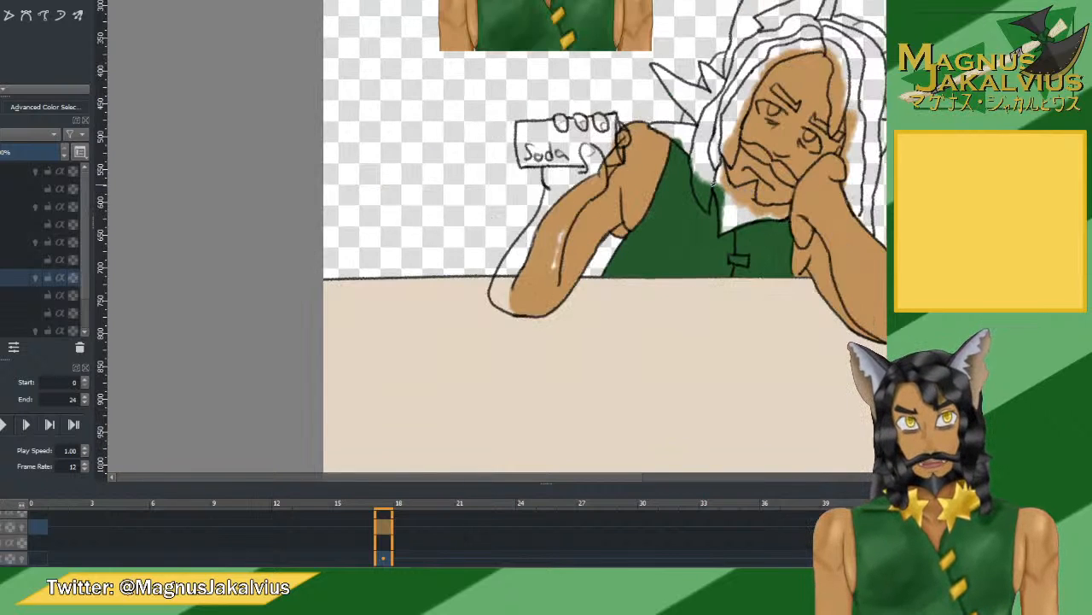
scroll(682, 175, down, 2)
scroll(710, 275, up, 2)
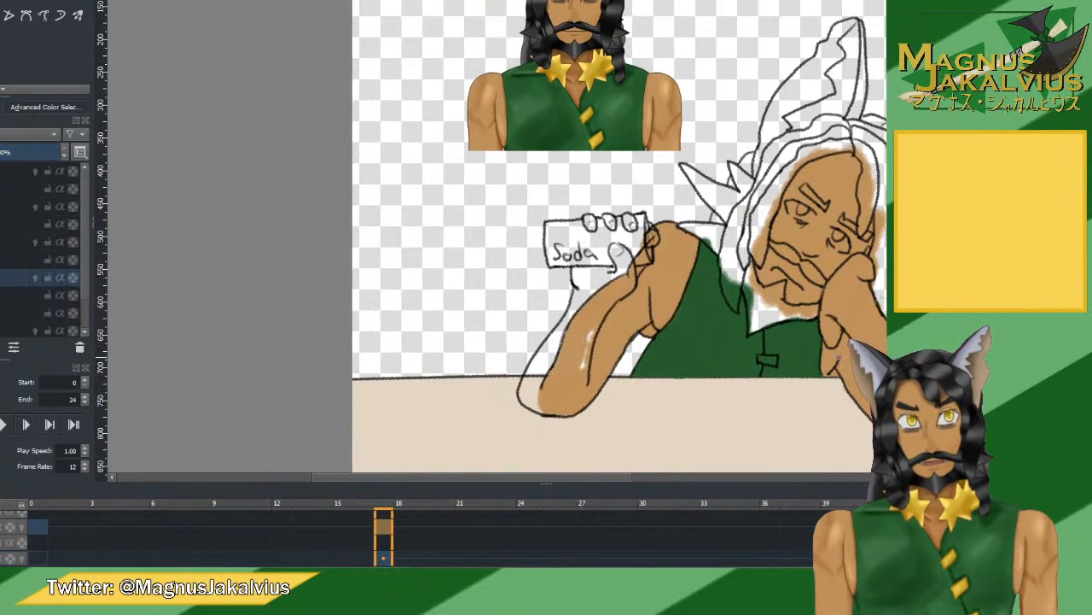
scroll(839, 356, up, 3)
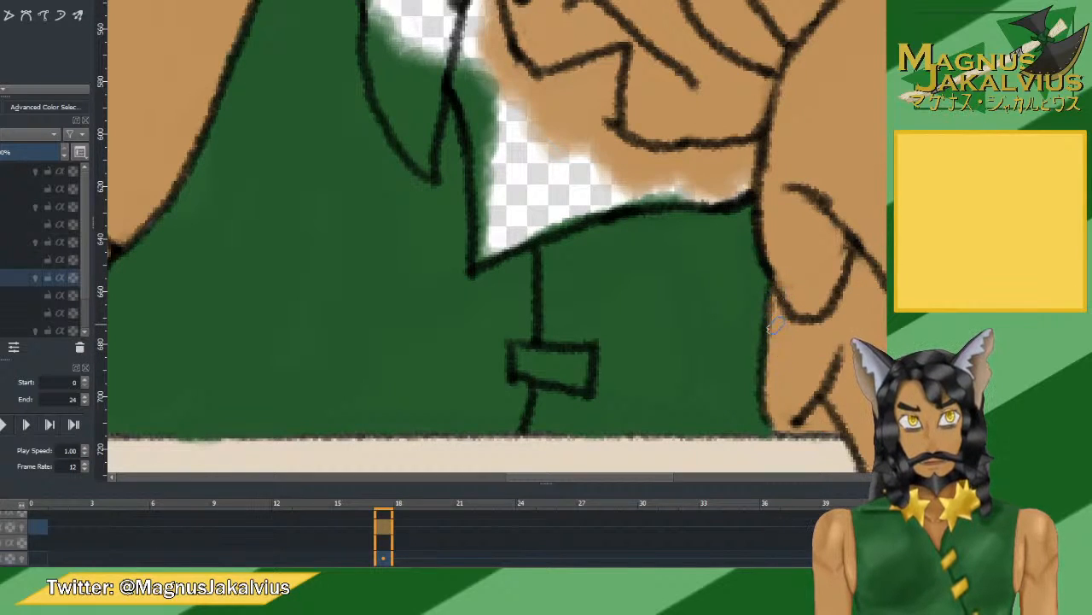
scroll(774, 341, down, 3)
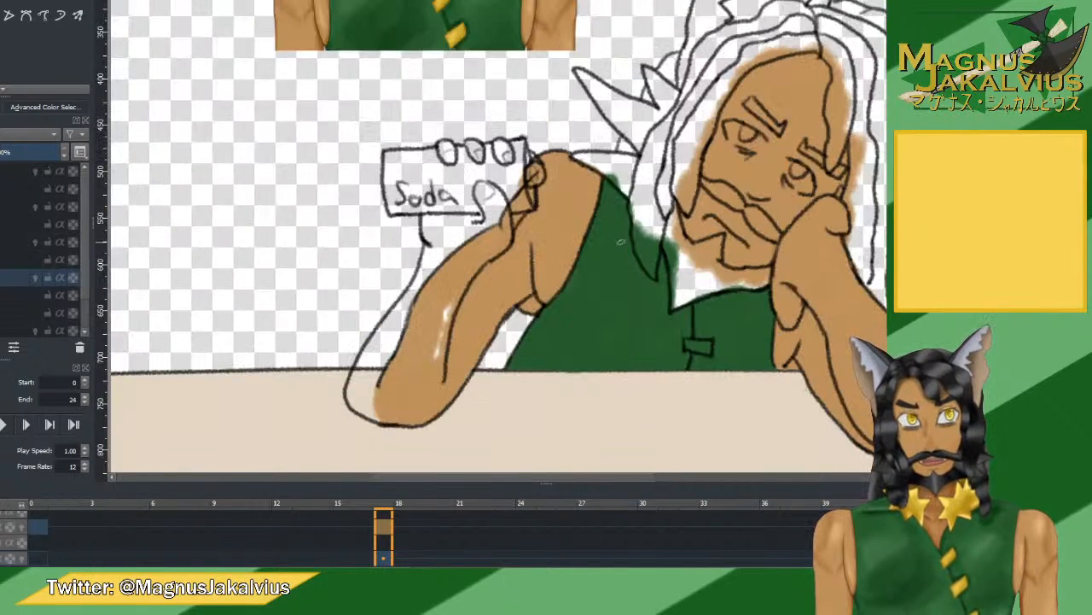
drag(638, 227, 721, 395)
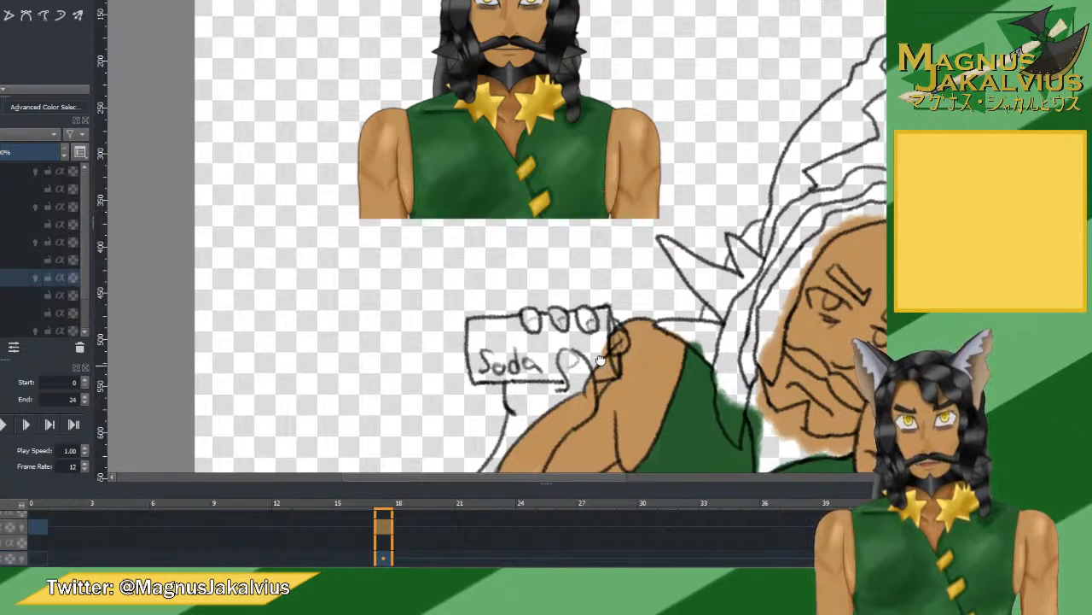
drag(600, 361, 454, 125)
scroll(658, 244, up, 2)
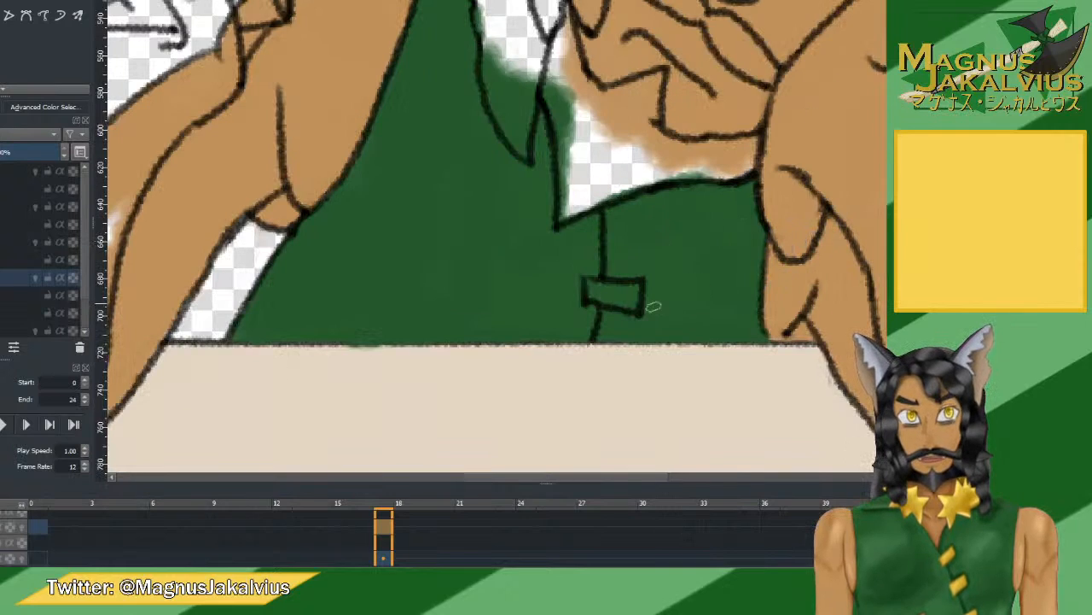
mouse_move(599, 290)
mouse_down()
mouse_move(631, 300)
mouse_move(594, 292)
mouse_up()
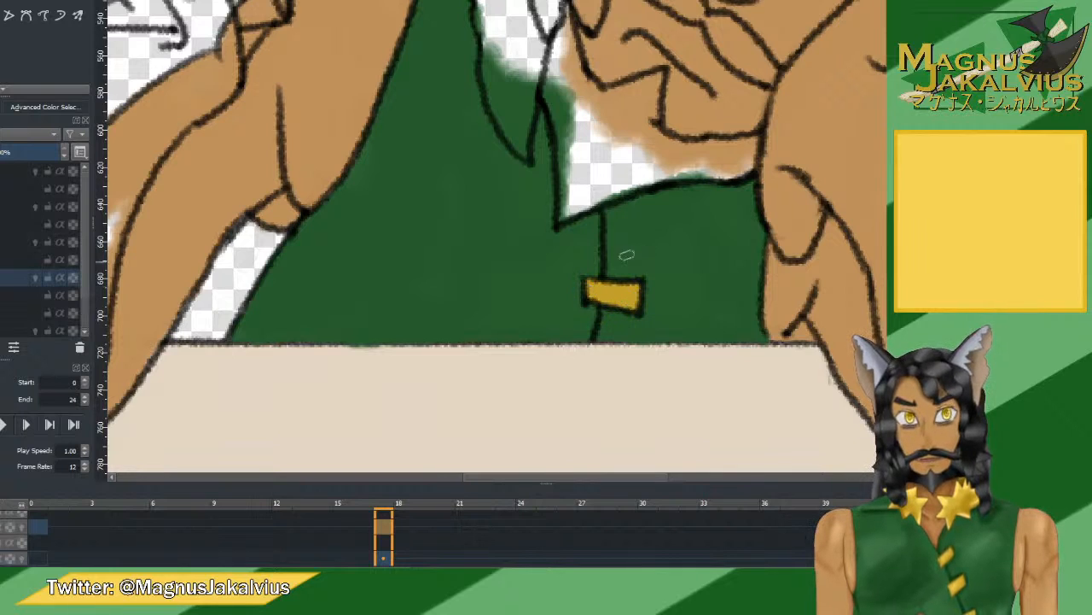
Paint the wedge between the can-holding shoulder and the hair dark gray, and cover the bare streak on that forearm with skin tone.
scroll(624, 254, down, 5)
drag(653, 142, 656, 175)
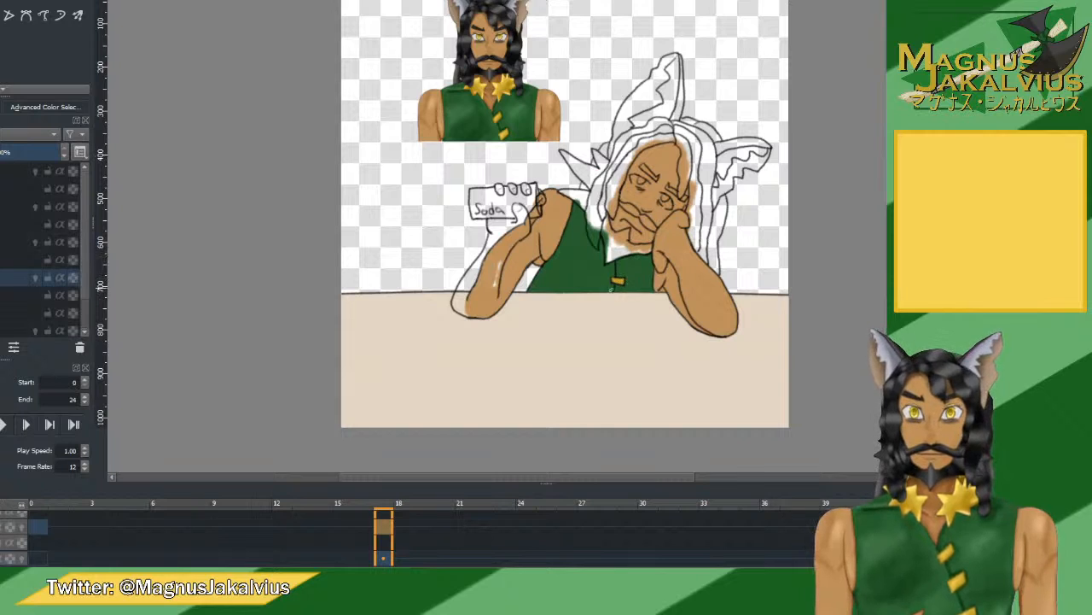
scroll(547, 156, up, 2)
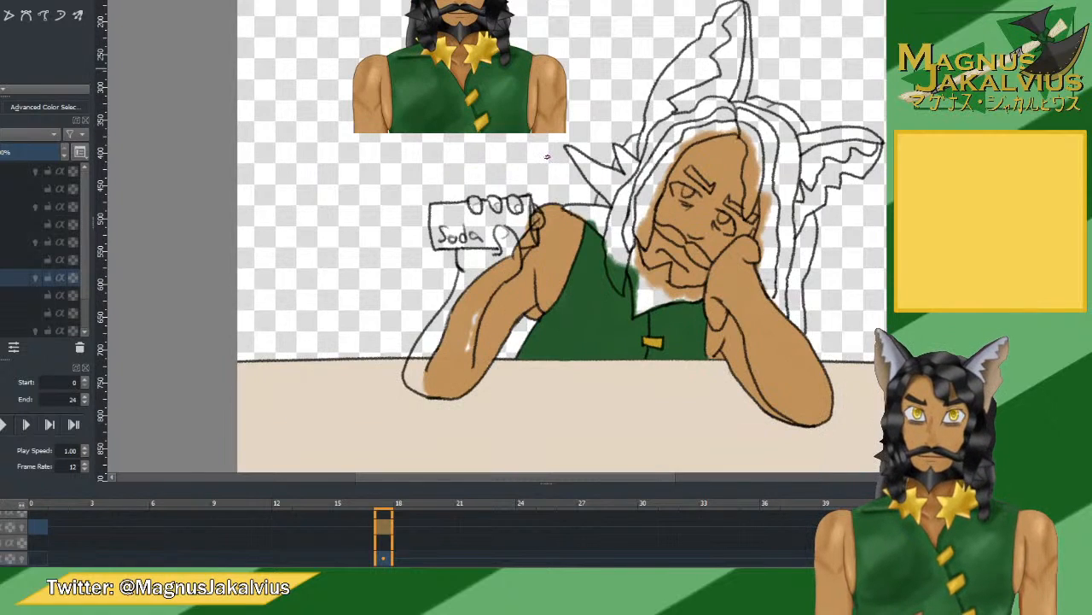
scroll(555, 132, up, 2)
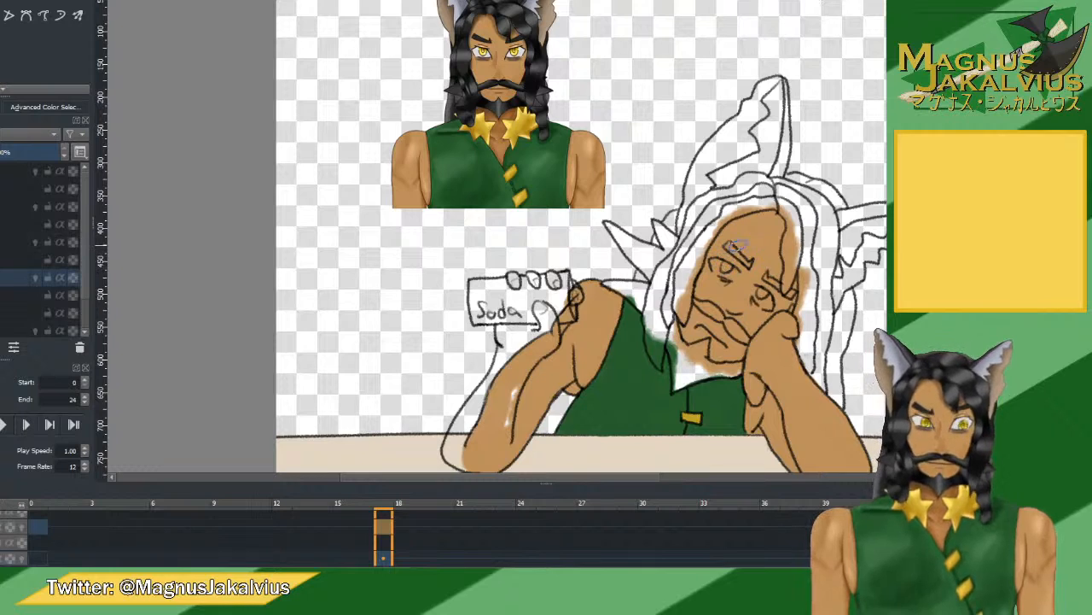
scroll(734, 251, up, 2)
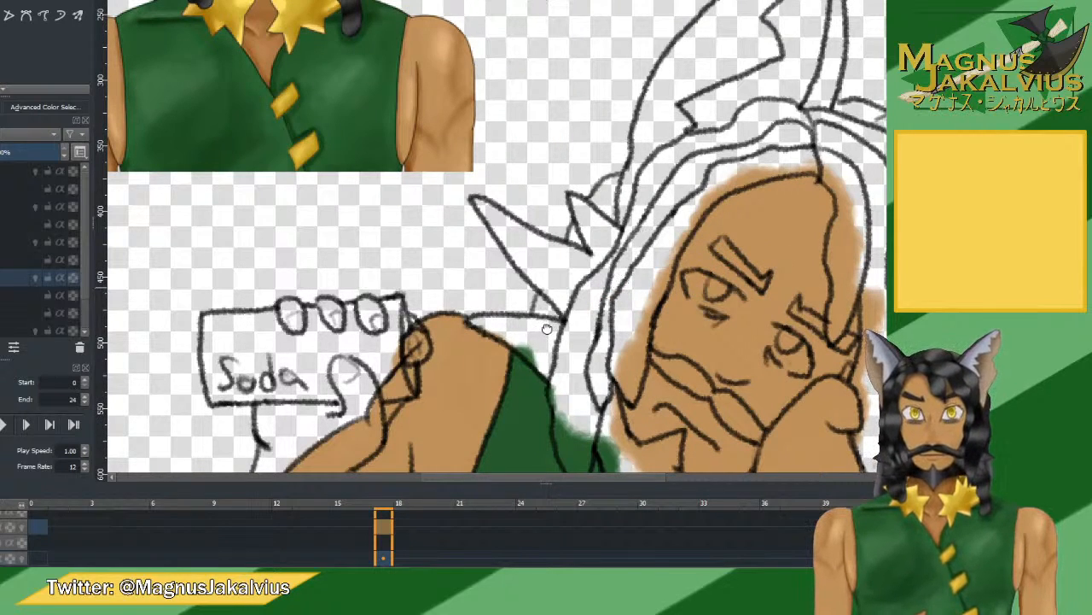
scroll(547, 328, down, 2)
scroll(547, 329, left, 1)
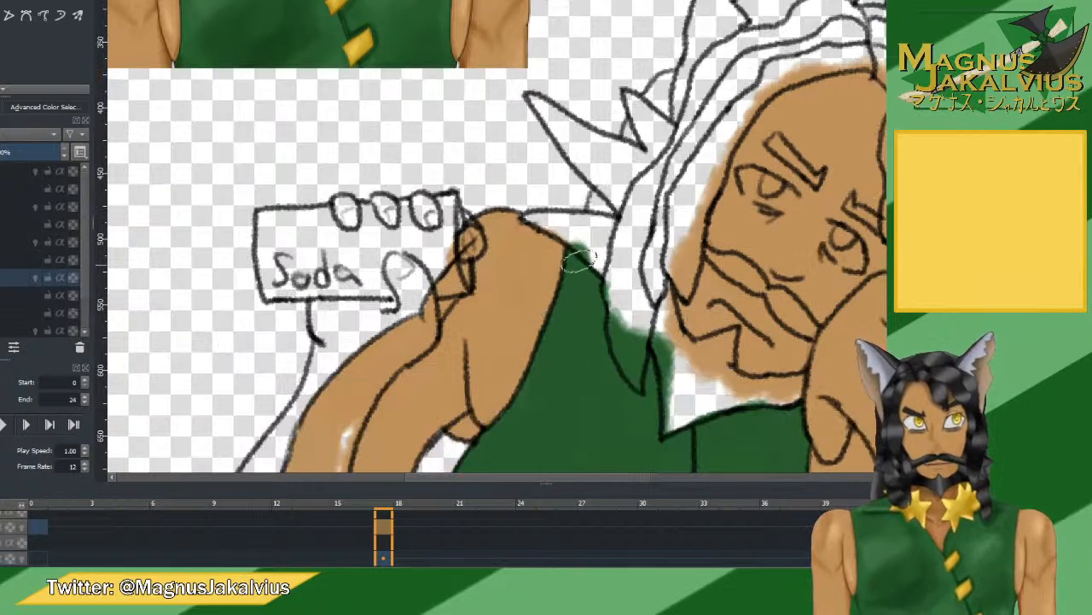
mouse_move(581, 244)
mouse_down()
mouse_move(605, 268)
mouse_move(587, 254)
mouse_move(610, 242)
mouse_move(608, 225)
mouse_move(537, 217)
mouse_up()
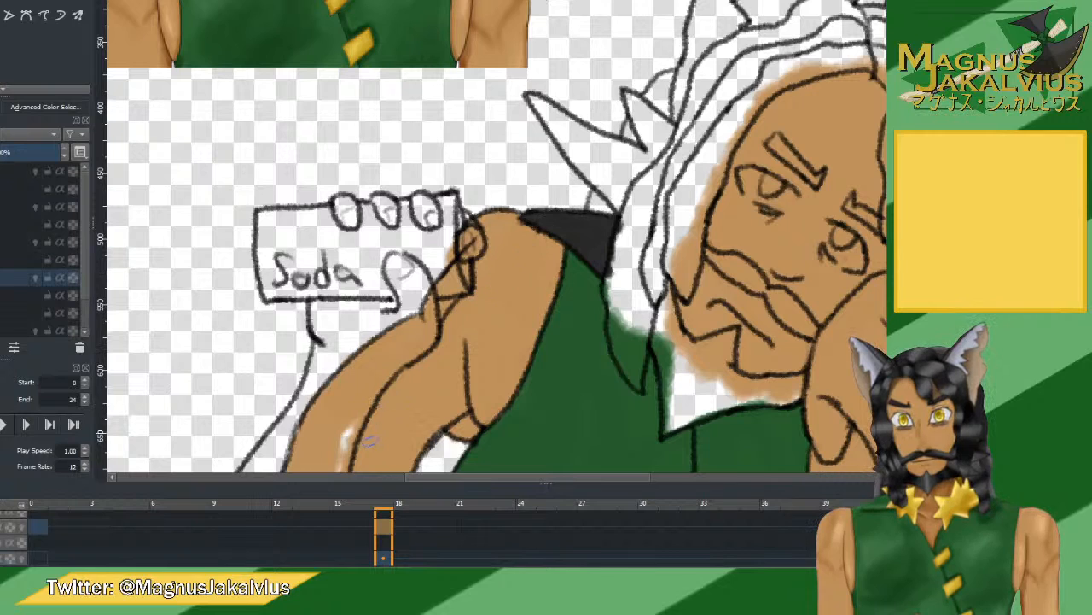
drag(422, 427, 485, 275)
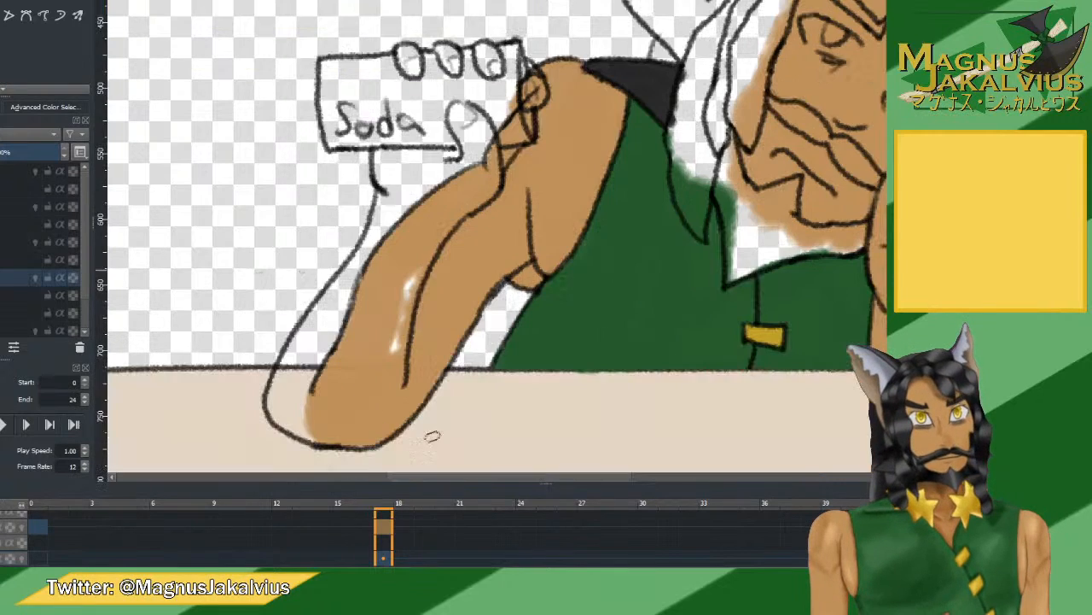
drag(408, 363, 397, 319)
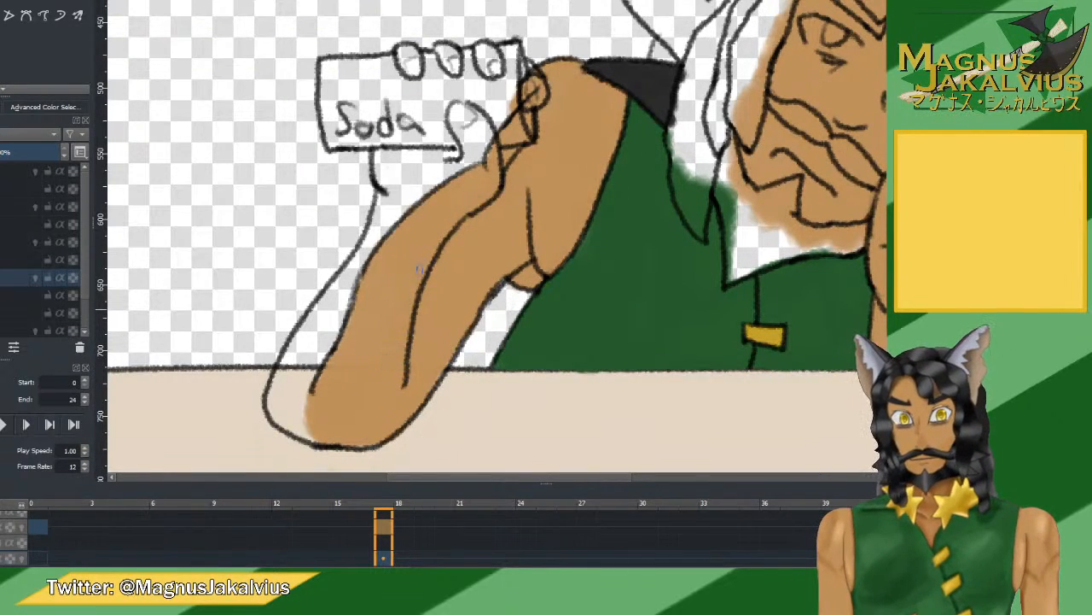
Paint the hair lock between the can-side shoulder and the face, and the beard down to the vest neckline, dark gray.
mouse_move(665, 128)
mouse_down()
mouse_move(661, 77)
mouse_move(678, 137)
mouse_move(713, 26)
mouse_move(683, 60)
mouse_move(670, 43)
mouse_move(700, 34)
mouse_move(694, 139)
mouse_move(680, 163)
mouse_move(688, 171)
mouse_move(693, 128)
mouse_move(700, 184)
mouse_move(712, 145)
mouse_move(715, 162)
mouse_move(719, 153)
mouse_move(698, 184)
mouse_up()
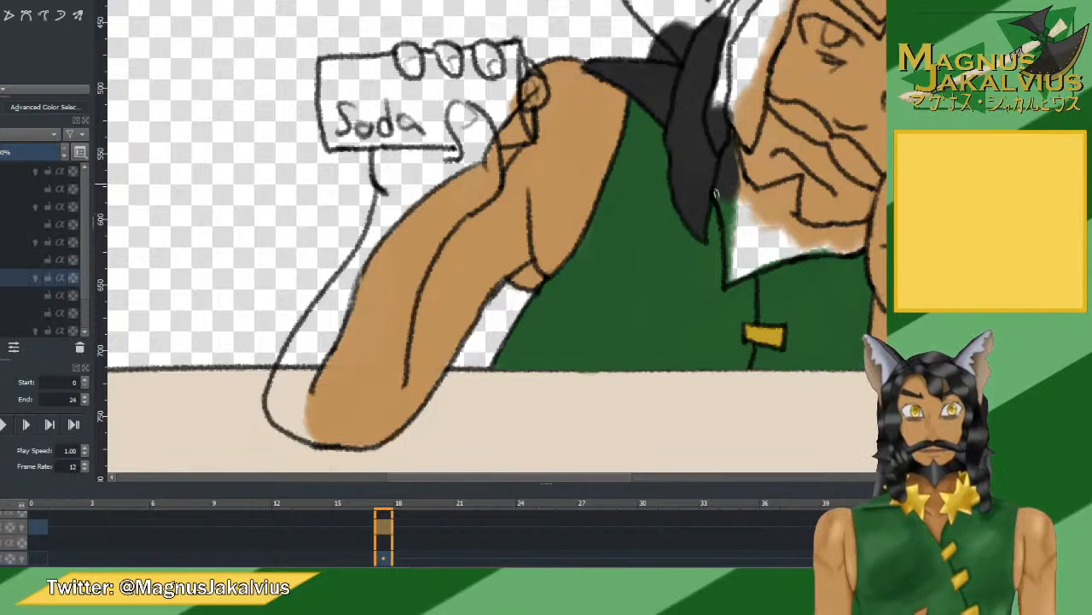
mouse_move(730, 217)
mouse_down()
mouse_move(732, 273)
mouse_move(749, 267)
mouse_move(739, 171)
mouse_up()
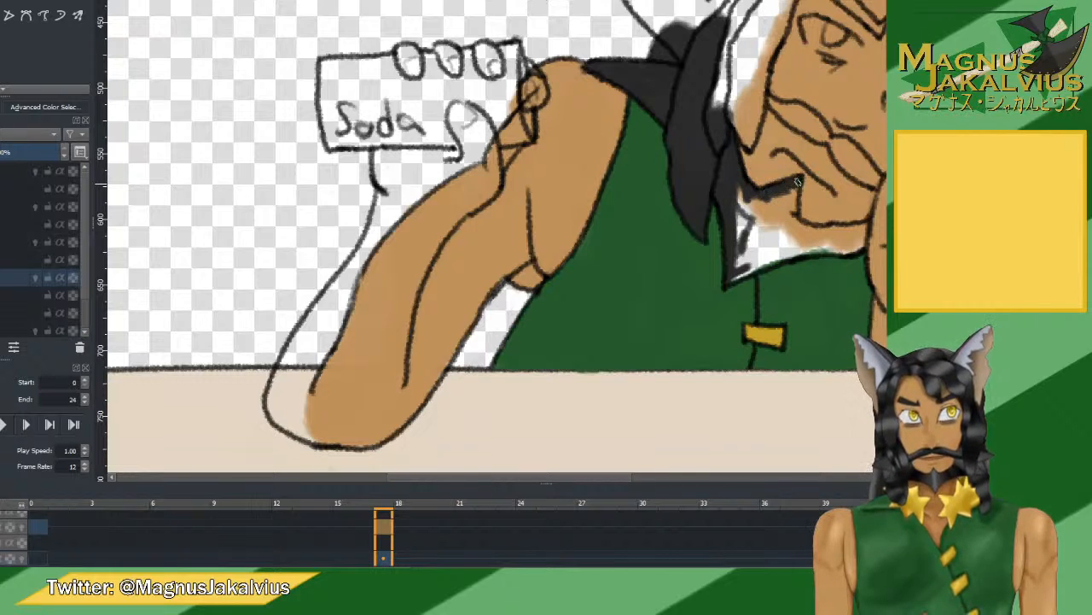
mouse_move(797, 182)
mouse_down()
mouse_move(794, 215)
mouse_move(765, 220)
mouse_move(751, 207)
mouse_move(771, 196)
mouse_move(746, 221)
mouse_move(754, 213)
mouse_move(742, 207)
mouse_move(766, 215)
mouse_move(743, 223)
mouse_move(745, 255)
mouse_up()
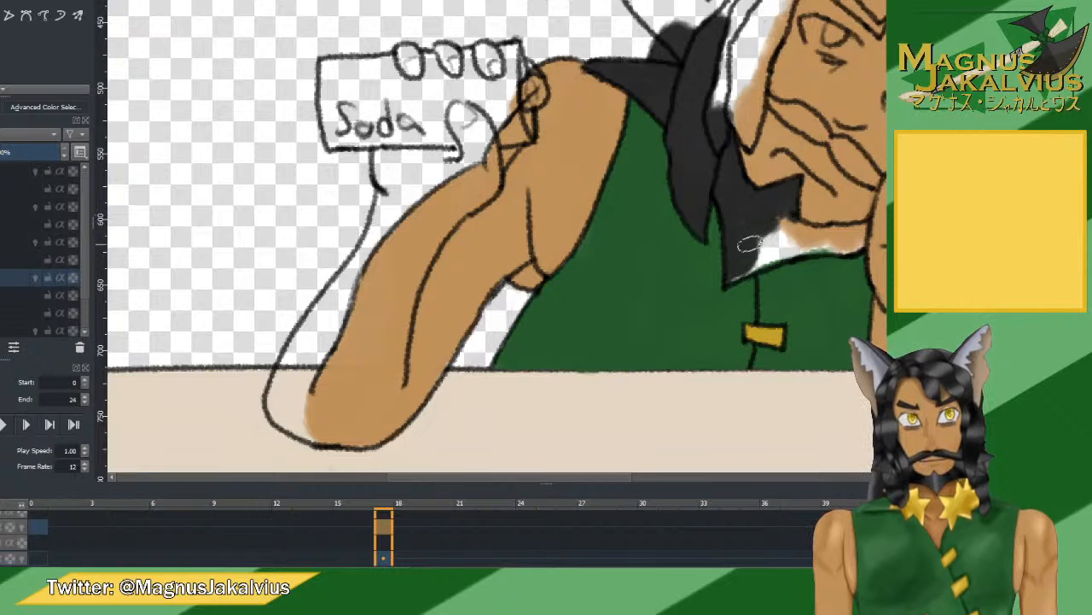
mouse_move(735, 176)
mouse_down()
mouse_move(553, 190)
mouse_move(531, 263)
mouse_move(508, 284)
mouse_move(532, 270)
mouse_move(546, 223)
mouse_move(562, 248)
mouse_move(614, 257)
mouse_up()
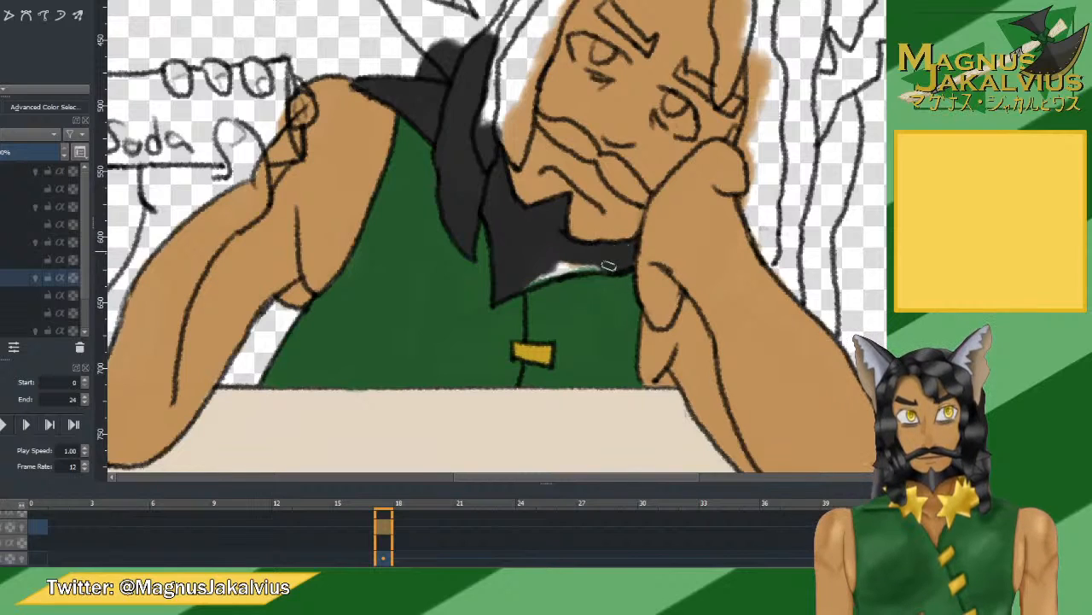
drag(609, 266, 585, 258)
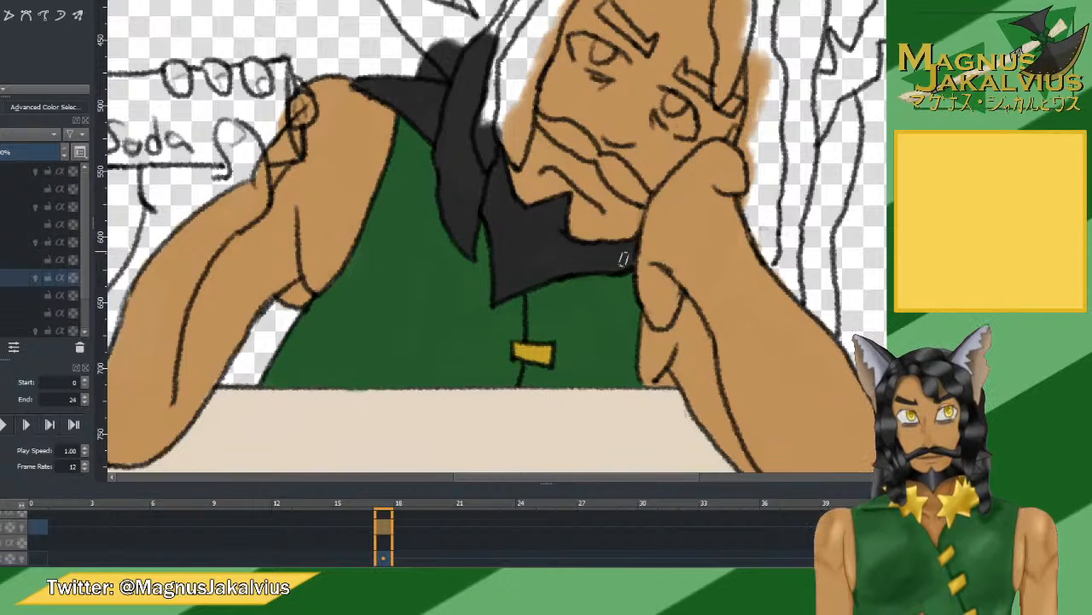
Fill both eyebrows and the mustache with dark gray, and begin the forelock over the brow nearest the supporting hand.
scroll(636, 206, down, 5)
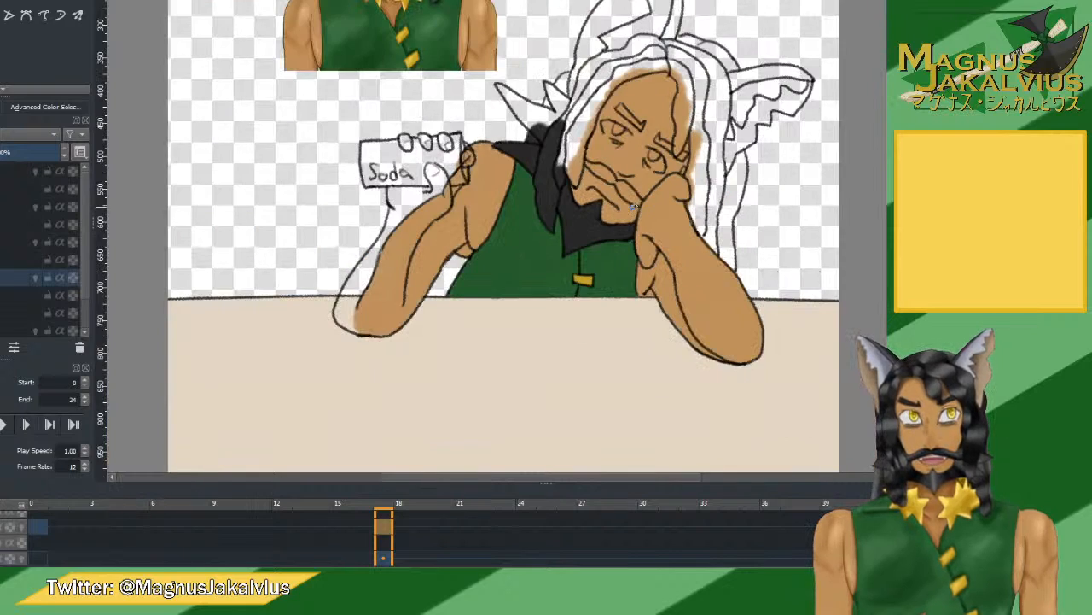
scroll(580, 248, up, 3)
scroll(580, 250, up, 2)
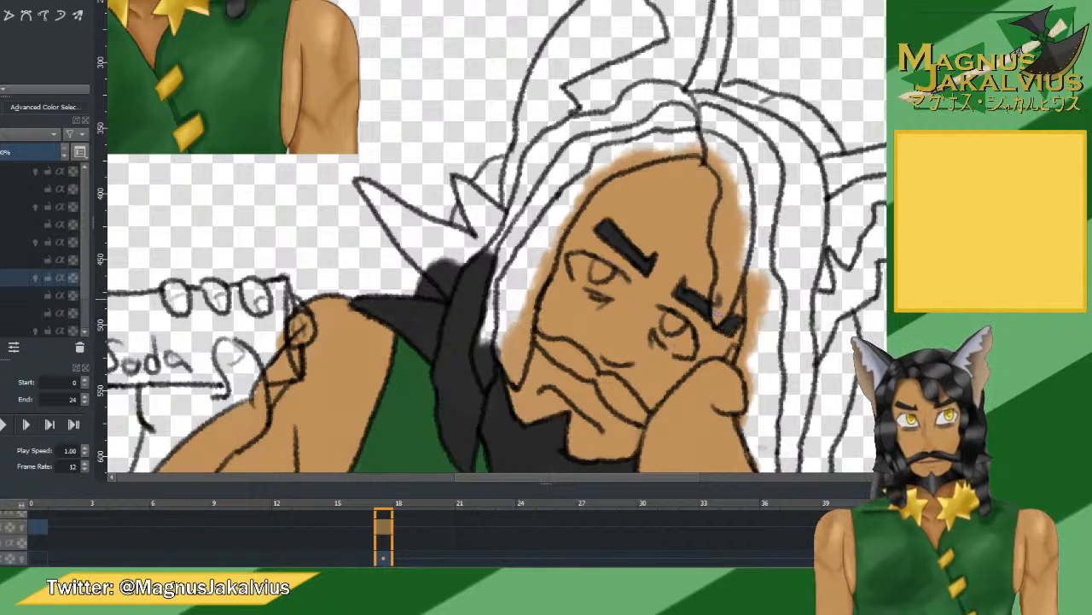
mouse_move(731, 298)
mouse_down()
mouse_move(736, 258)
mouse_move(719, 294)
mouse_up()
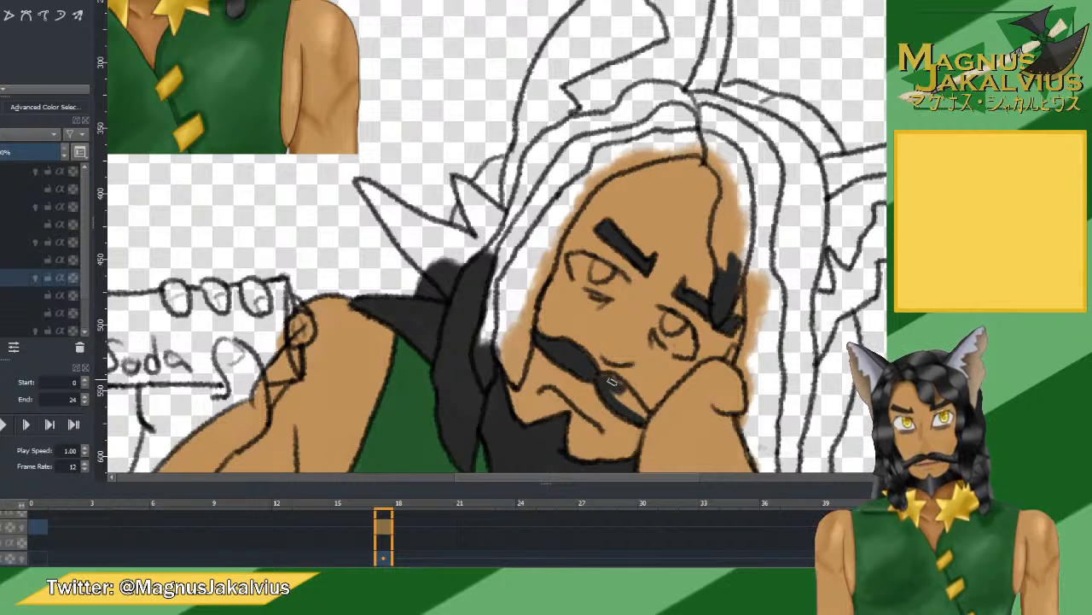
mouse_move(612, 382)
mouse_down()
mouse_move(638, 410)
mouse_move(634, 400)
mouse_up()
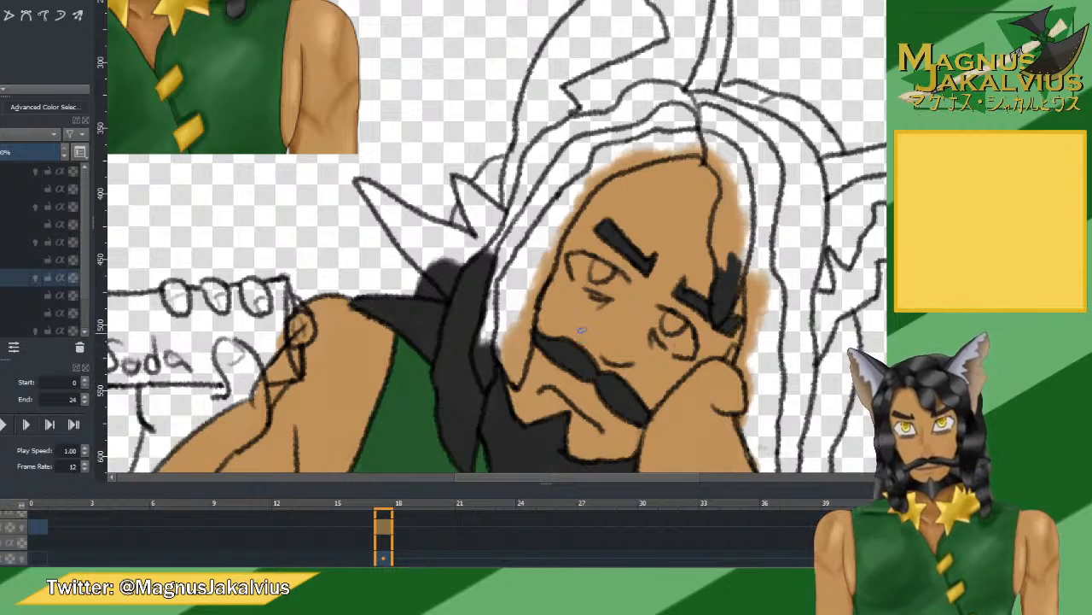
Paint the can-side hair dark gray, covering the spiky tufts, the strands beside the face and the crown up to the parting.
mouse_move(516, 281)
mouse_down()
mouse_move(488, 315)
mouse_move(533, 214)
mouse_move(536, 202)
mouse_move(500, 222)
mouse_move(533, 154)
mouse_move(465, 247)
mouse_move(457, 235)
mouse_move(502, 171)
mouse_move(482, 199)
mouse_up()
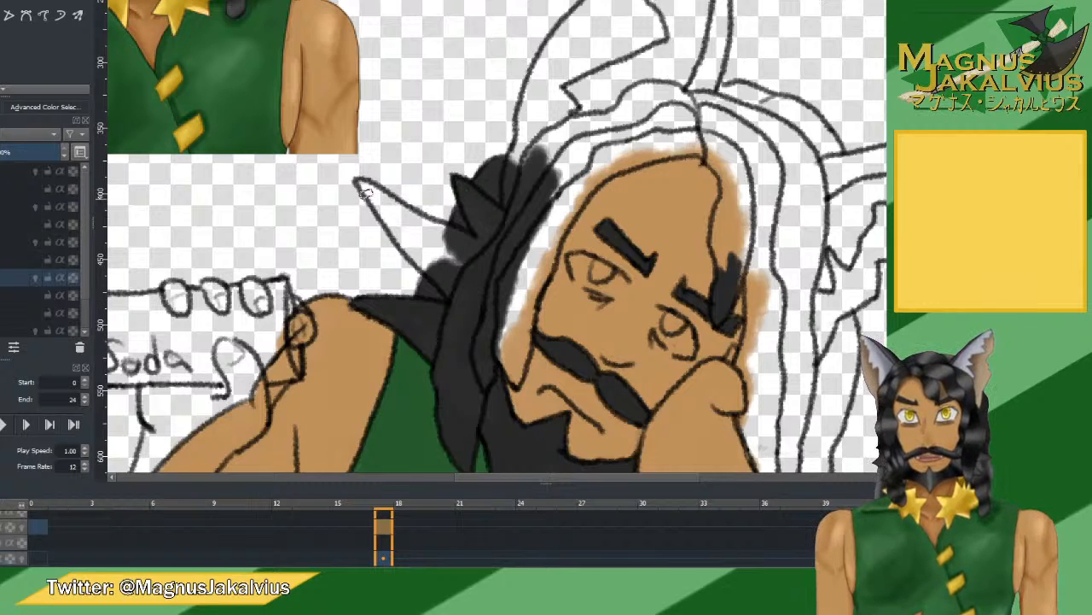
mouse_move(364, 193)
mouse_down()
mouse_move(424, 263)
mouse_move(408, 254)
mouse_move(414, 241)
mouse_move(375, 190)
mouse_move(431, 231)
mouse_move(383, 198)
mouse_move(451, 269)
mouse_move(432, 232)
mouse_up()
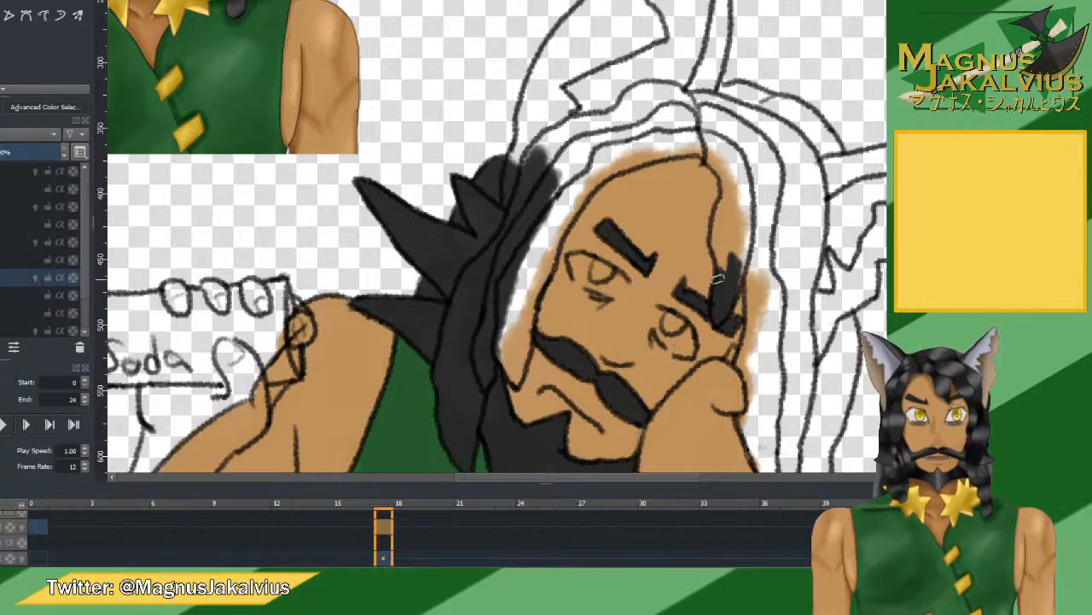
mouse_move(495, 331)
mouse_down()
mouse_move(516, 376)
mouse_move(504, 361)
mouse_move(527, 318)
mouse_move(525, 341)
mouse_move(514, 367)
mouse_move(530, 278)
mouse_move(555, 250)
mouse_move(577, 189)
mouse_move(566, 212)
mouse_move(601, 171)
mouse_move(699, 150)
mouse_up()
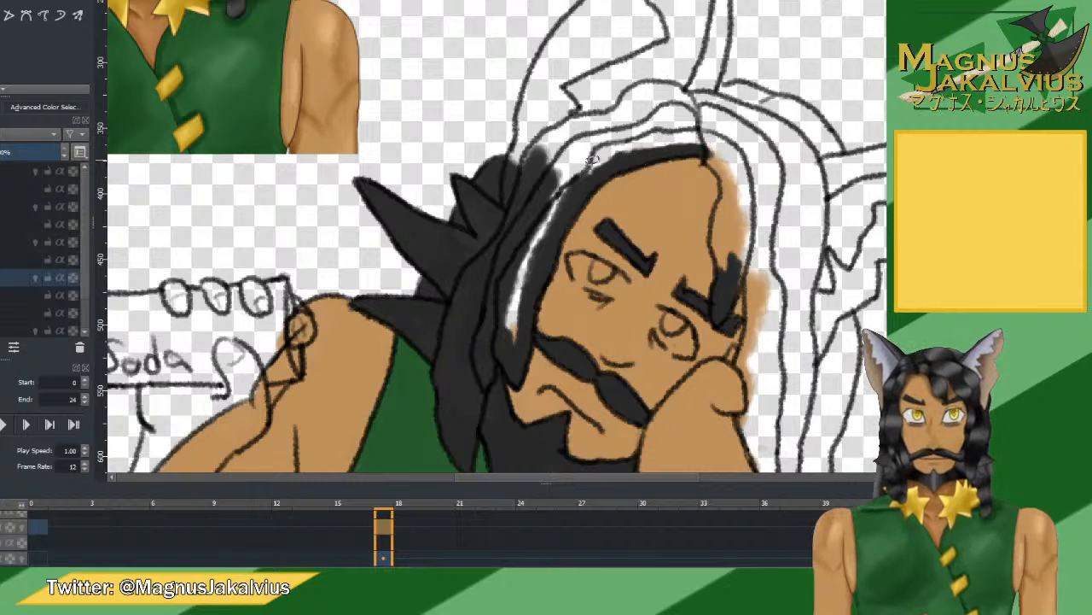
mouse_move(593, 161)
mouse_down()
mouse_move(487, 261)
mouse_move(507, 275)
mouse_move(508, 339)
mouse_move(546, 151)
mouse_move(654, 107)
mouse_move(653, 121)
mouse_move(667, 120)
mouse_move(636, 145)
mouse_move(663, 107)
mouse_up()
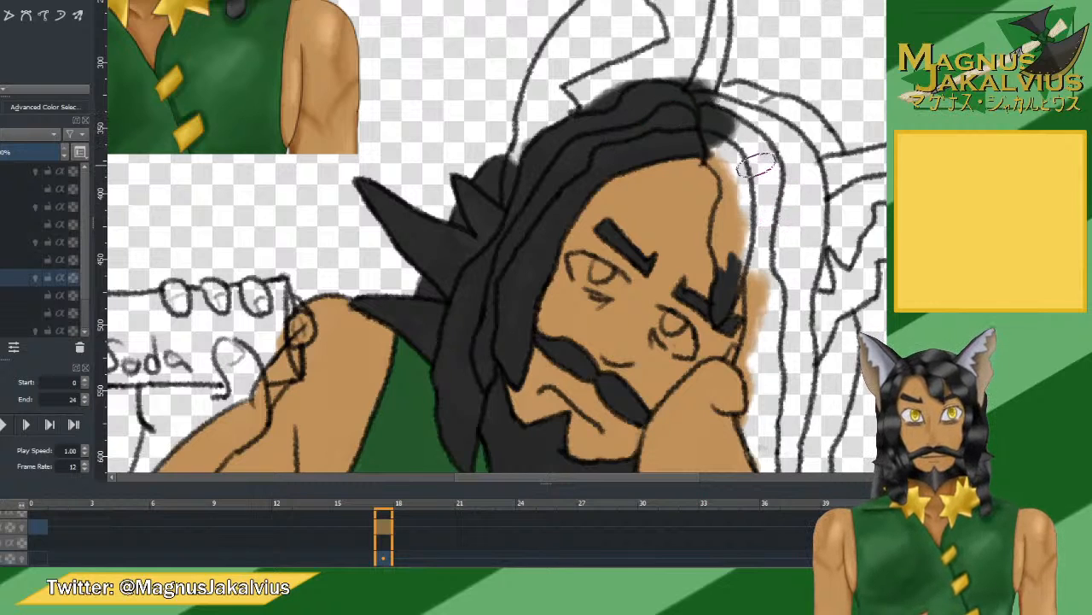
Paint the hair on the supporting-hand side dark gray, from the parting down the long strands to the tips behind the forearm.
drag(766, 173, 565, 164)
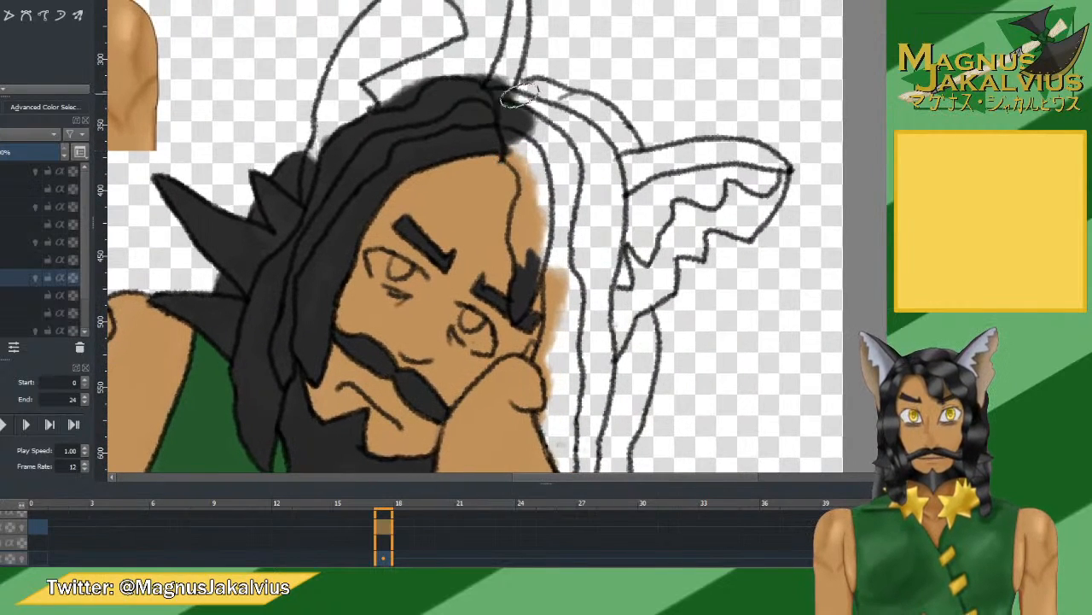
mouse_move(521, 96)
mouse_down()
mouse_move(552, 113)
mouse_move(542, 97)
mouse_move(602, 122)
mouse_move(591, 115)
mouse_move(608, 134)
mouse_move(558, 118)
mouse_move(517, 85)
mouse_move(513, 103)
mouse_move(614, 134)
mouse_move(588, 147)
mouse_move(552, 130)
mouse_move(527, 156)
mouse_move(580, 181)
mouse_move(595, 159)
mouse_move(601, 167)
mouse_move(600, 272)
mouse_move(585, 207)
mouse_move(542, 209)
mouse_move(525, 165)
mouse_move(533, 194)
mouse_move(518, 224)
mouse_move(531, 255)
mouse_move(543, 255)
mouse_move(548, 225)
mouse_move(567, 236)
mouse_move(564, 191)
mouse_move(571, 214)
mouse_move(554, 293)
mouse_move(562, 309)
mouse_move(596, 262)
mouse_move(585, 308)
mouse_move(589, 268)
mouse_move(606, 253)
mouse_move(589, 263)
mouse_move(599, 255)
mouse_move(597, 375)
mouse_move(587, 334)
mouse_move(600, 302)
mouse_move(596, 116)
mouse_up()
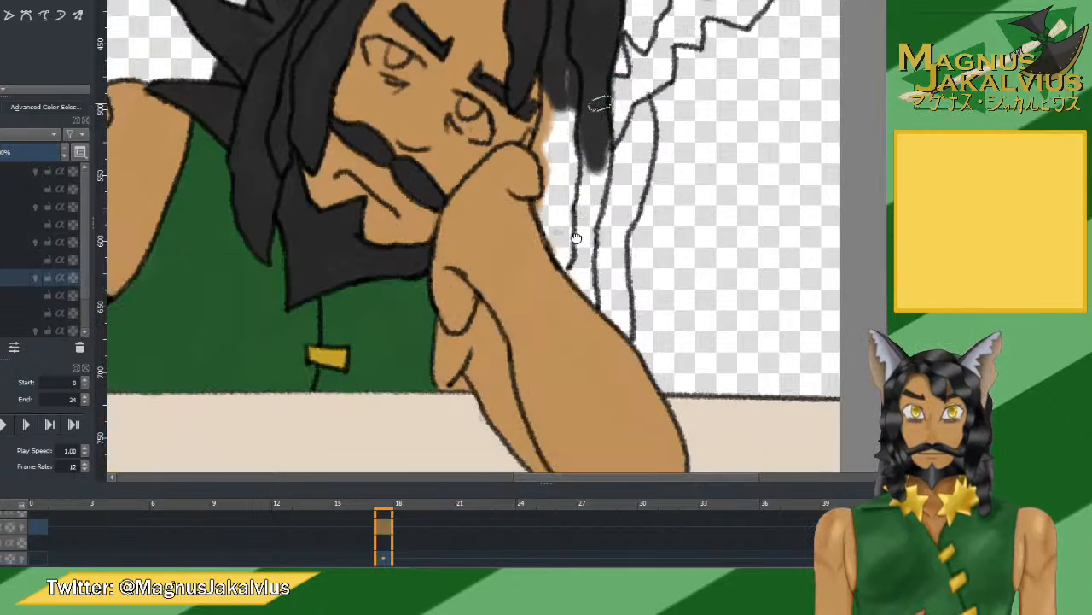
drag(611, 74, 577, 236)
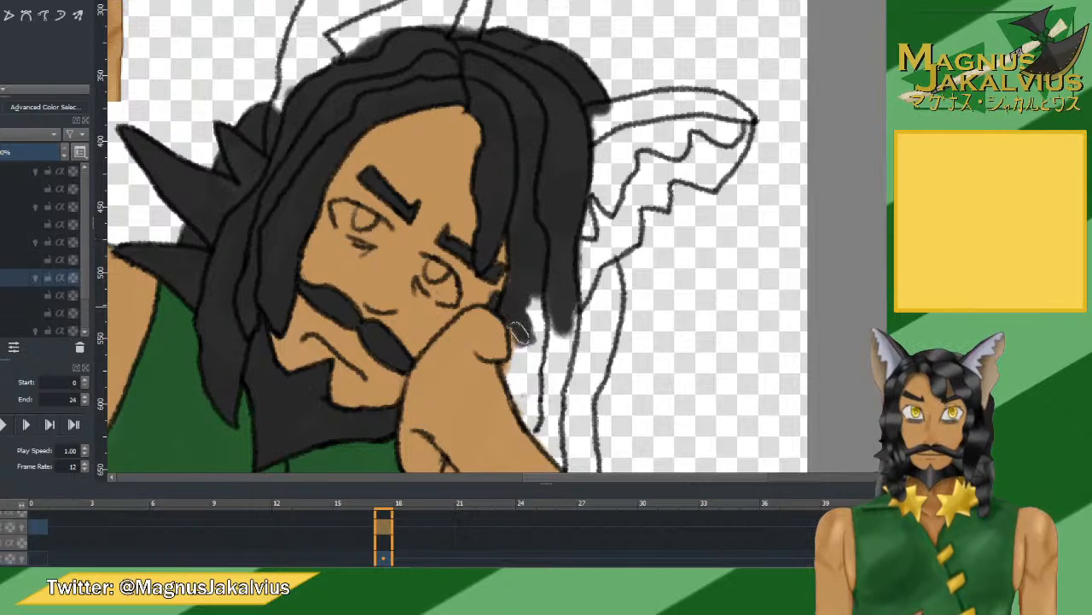
mouse_move(518, 331)
mouse_down()
mouse_move(521, 364)
mouse_move(505, 368)
mouse_move(527, 409)
mouse_move(518, 379)
mouse_move(530, 268)
mouse_up()
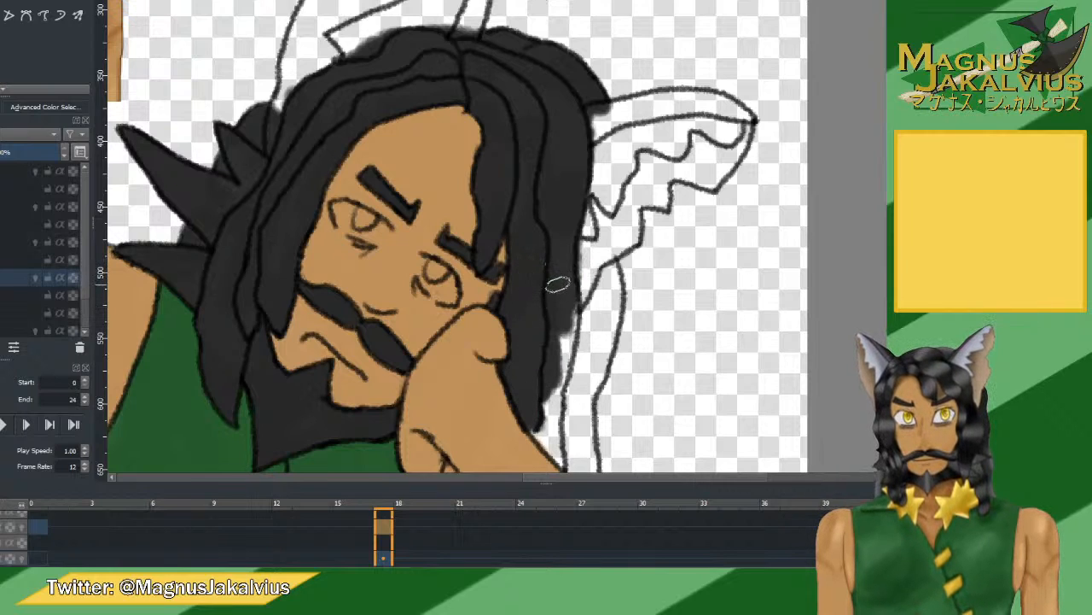
mouse_move(568, 305)
mouse_down()
mouse_move(575, 265)
mouse_move(571, 370)
mouse_move(607, 306)
mouse_move(602, 292)
mouse_move(596, 299)
mouse_move(604, 286)
mouse_move(539, 424)
mouse_move(561, 455)
mouse_move(560, 403)
mouse_move(612, 308)
mouse_up()
mouse_move(608, 313)
mouse_down()
mouse_move(580, 390)
mouse_move(569, 390)
mouse_move(490, 199)
mouse_up()
mouse_move(493, 287)
mouse_down()
mouse_move(497, 309)
mouse_move(512, 316)
mouse_move(509, 298)
mouse_up()
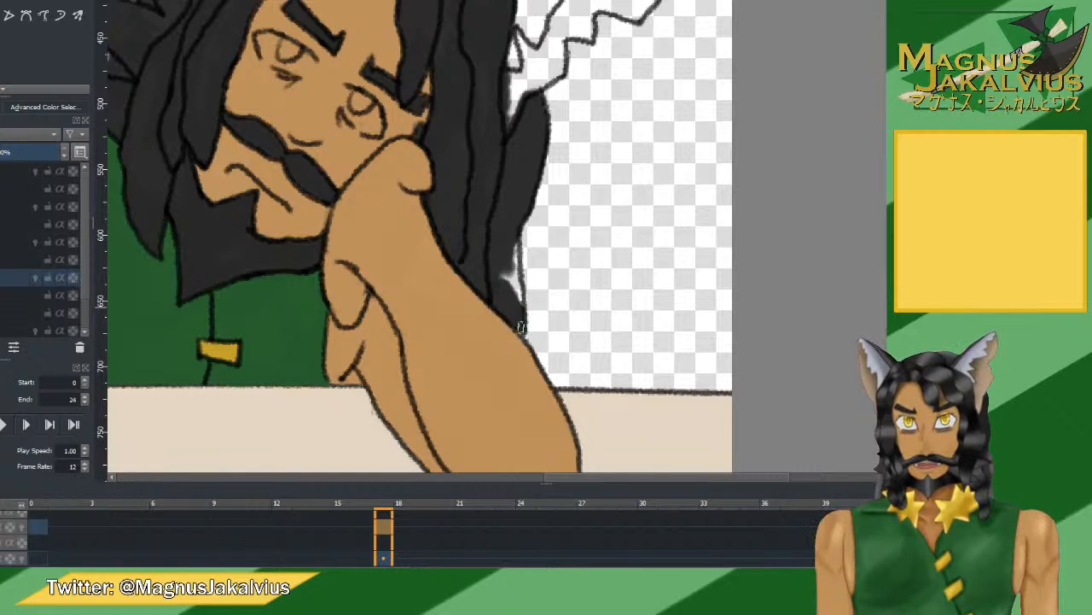
drag(518, 327, 514, 263)
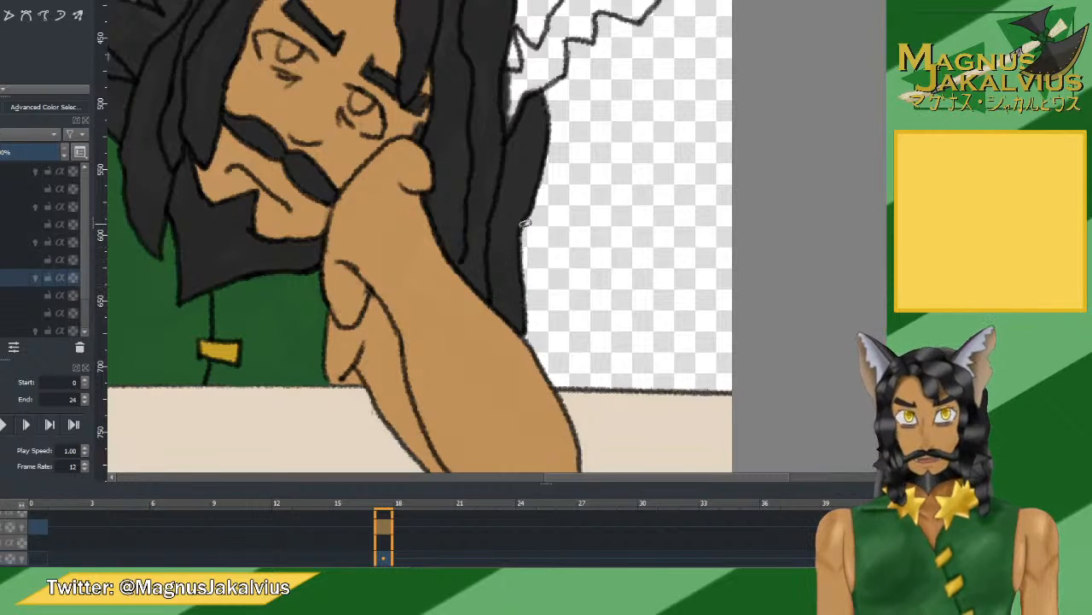
scroll(525, 224, down, 5)
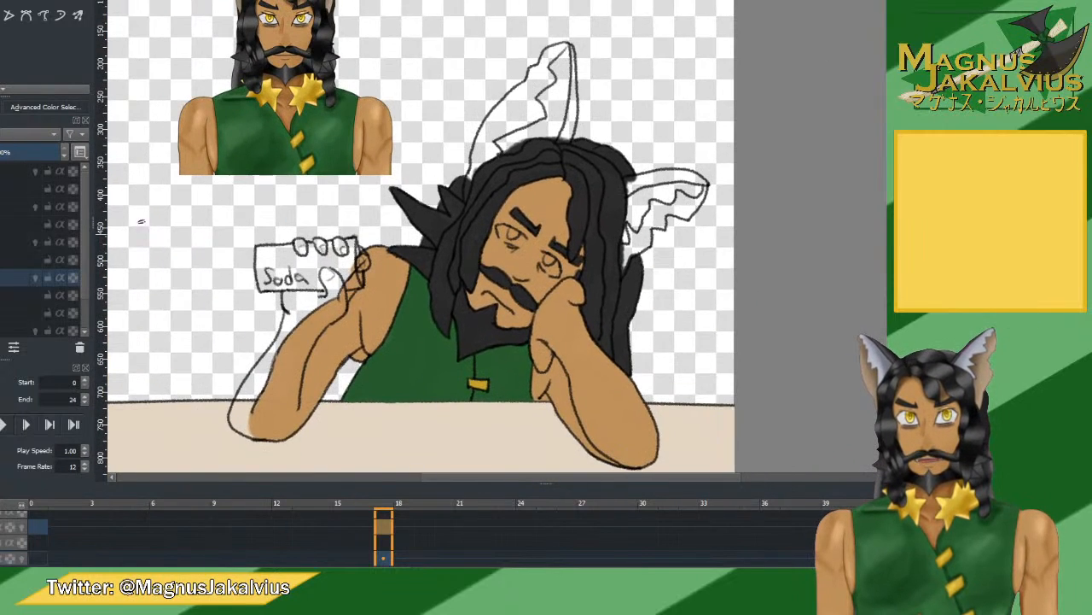
click(16, 243)
scroll(472, 289, up, 4)
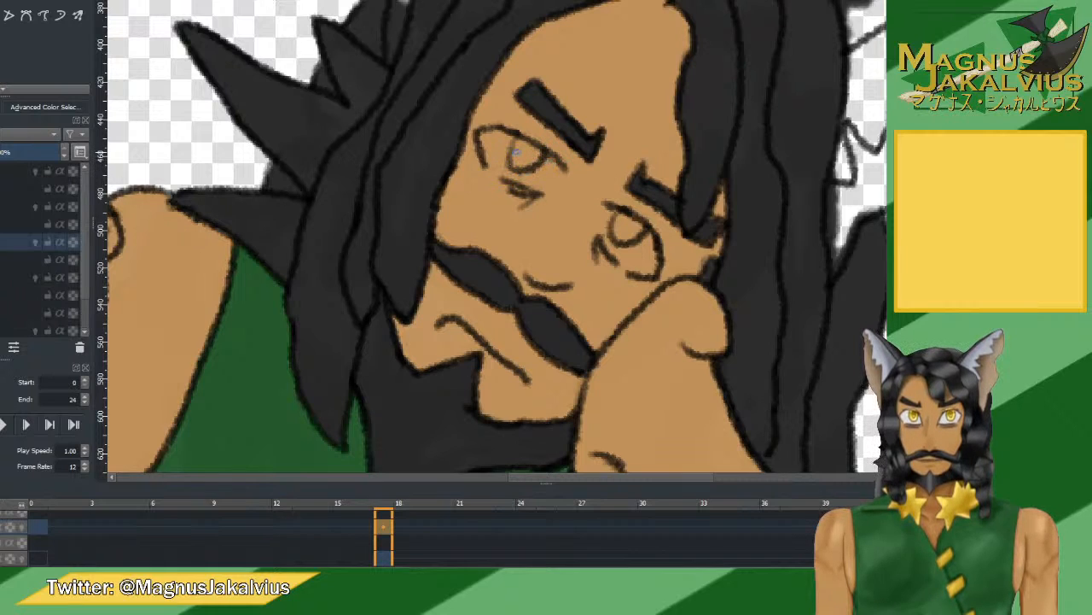
scroll(514, 134, down, 2)
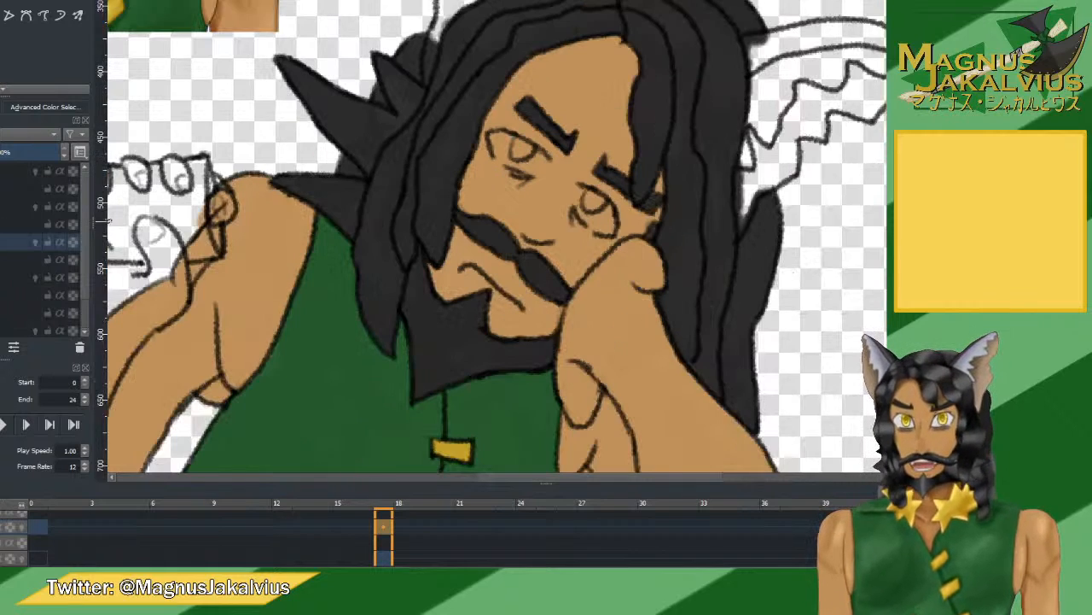
click(18, 274)
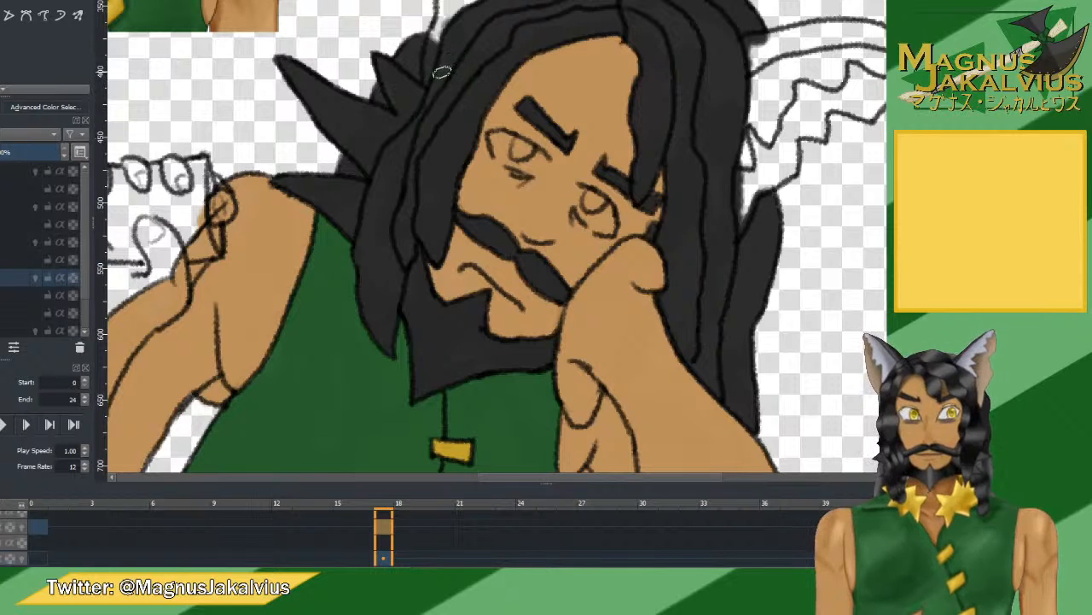
Sample the beige ear fur from the reference portrait and paint the jagged fur section of the upright ear with it.
scroll(442, 73, down, 4)
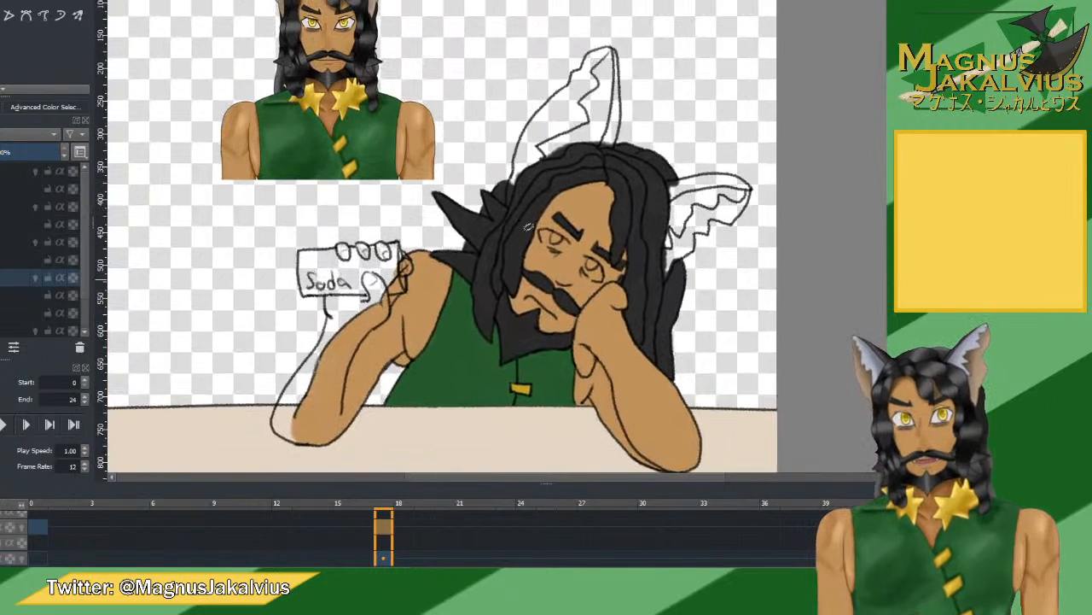
drag(402, 120, 482, 242)
scroll(461, 123, up, 3)
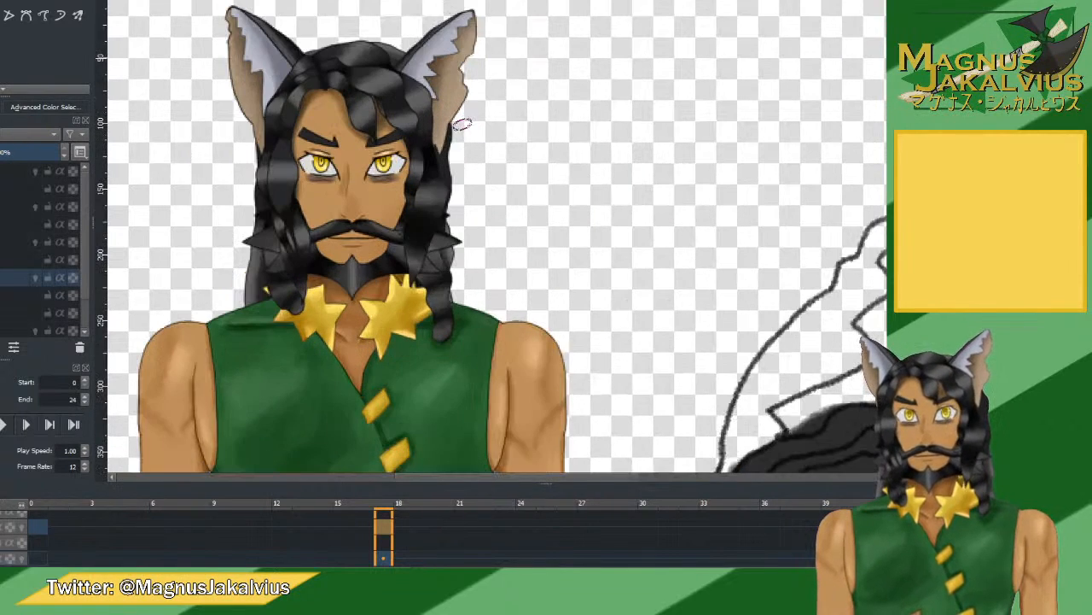
ctrl+click(461, 81)
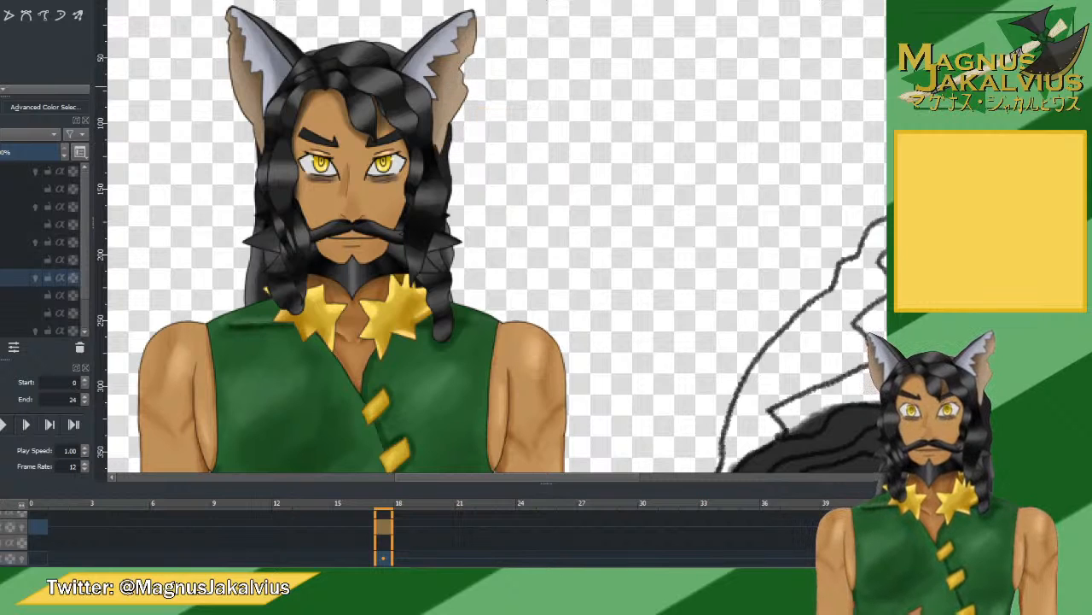
drag(743, 342, 404, 174)
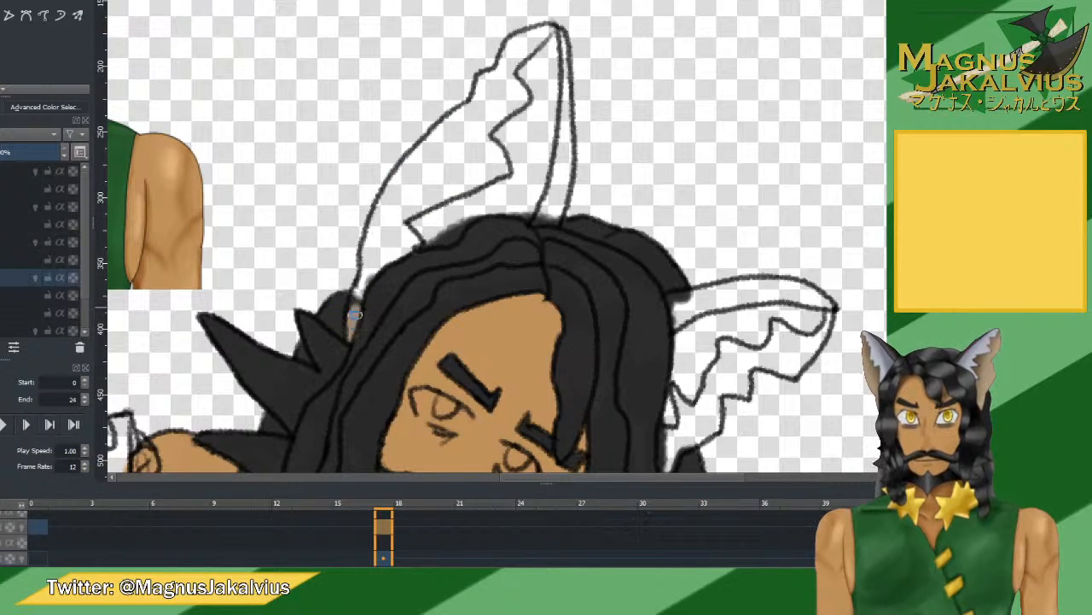
drag(354, 315, 388, 248)
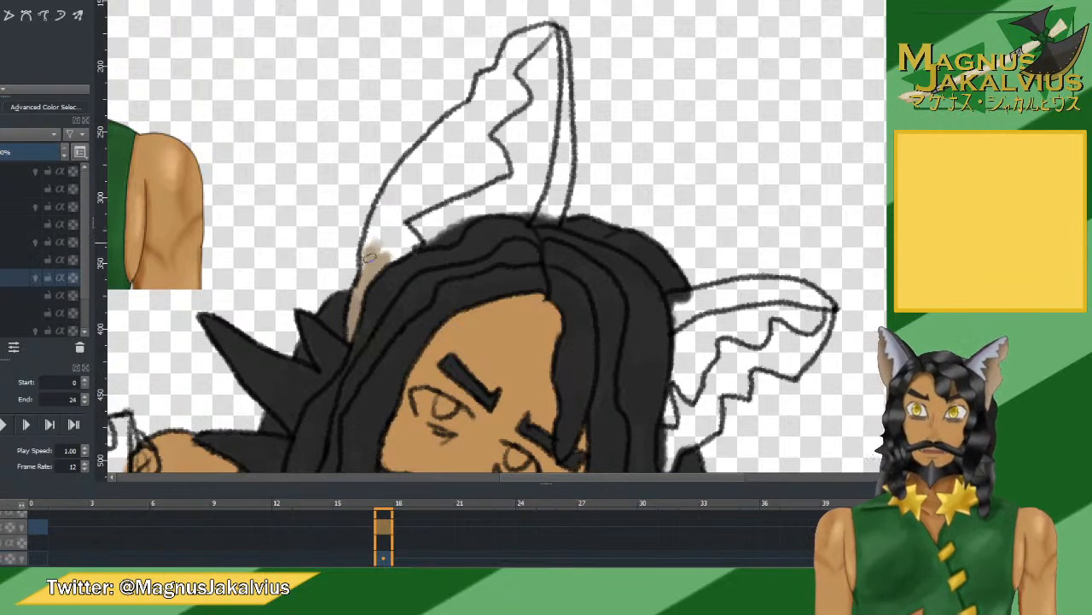
mouse_move(366, 268)
mouse_down()
mouse_move(380, 207)
mouse_move(430, 146)
mouse_move(416, 153)
mouse_move(512, 64)
mouse_move(514, 41)
mouse_move(549, 31)
mouse_move(512, 64)
mouse_move(495, 111)
mouse_move(509, 107)
mouse_move(475, 151)
mouse_move(403, 200)
mouse_move(392, 227)
mouse_move(405, 230)
mouse_move(425, 203)
mouse_move(512, 158)
mouse_up()
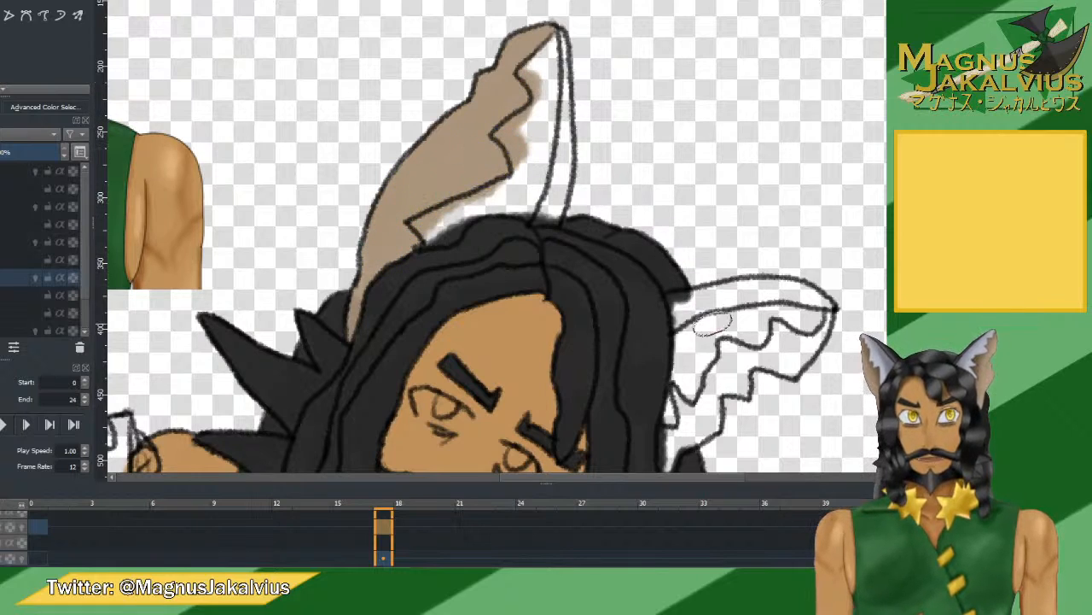
Paint the jagged fur section of the drooping ear beige down to the hair, and pick up the hair's dark gray again.
drag(645, 332, 598, 175)
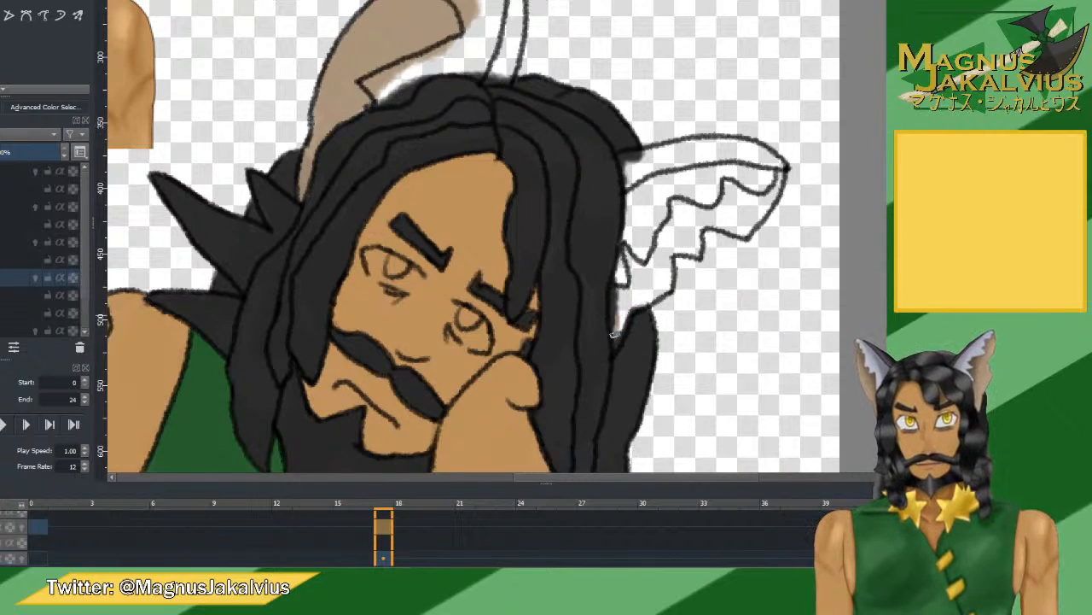
mouse_move(614, 326)
mouse_down()
mouse_move(615, 300)
mouse_move(642, 277)
mouse_move(630, 266)
mouse_up()
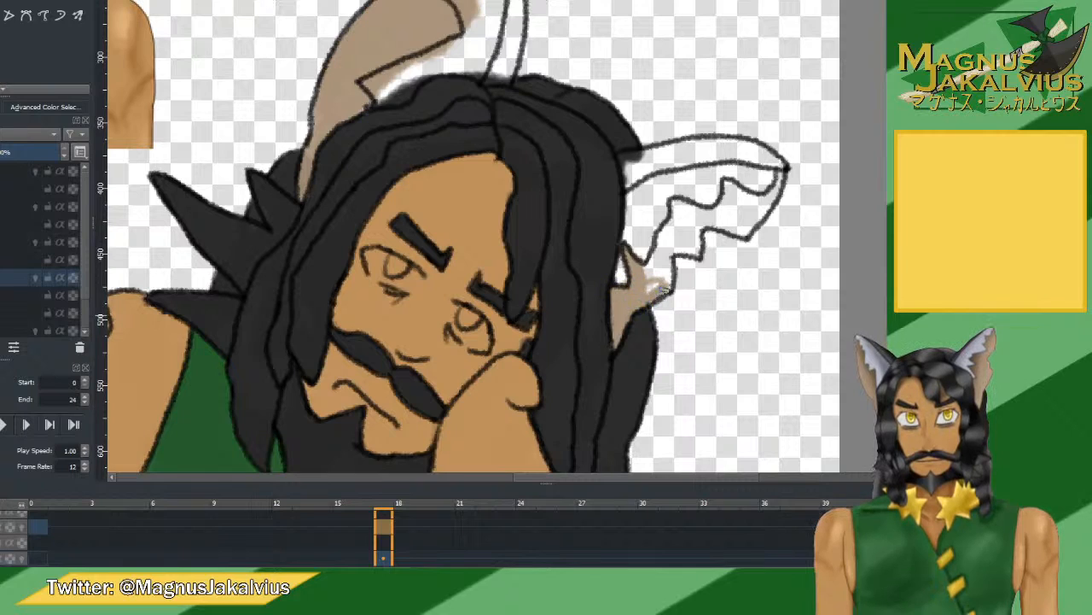
mouse_move(662, 290)
mouse_down()
mouse_move(664, 260)
mouse_move(670, 273)
mouse_move(653, 281)
mouse_move(640, 272)
mouse_move(688, 214)
mouse_move(768, 175)
mouse_move(745, 221)
mouse_move(713, 219)
mouse_move(669, 244)
mouse_move(686, 233)
mouse_up()
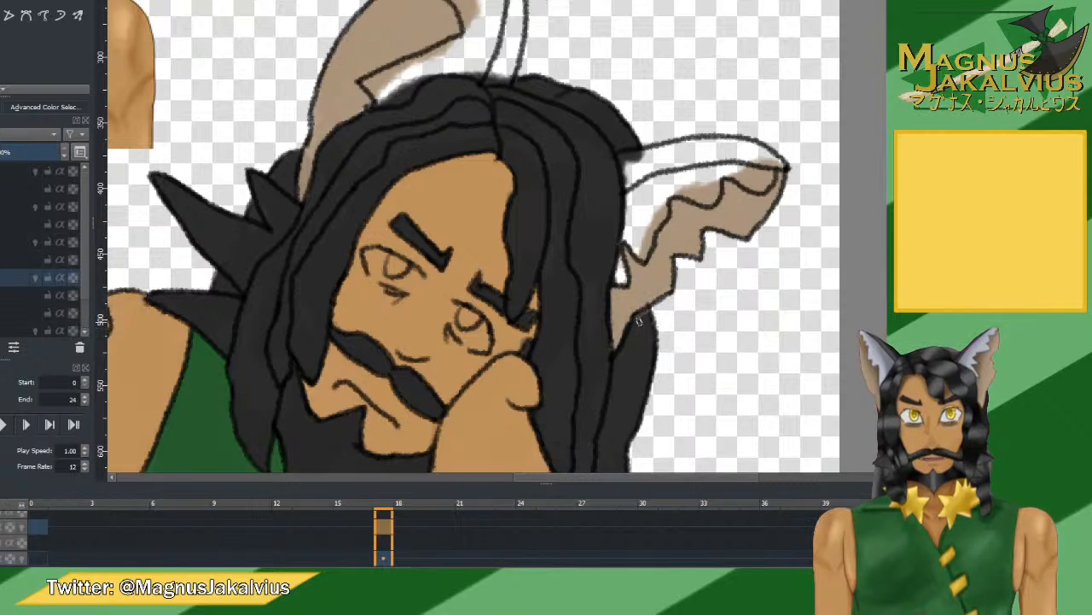
ctrl+click(650, 306)
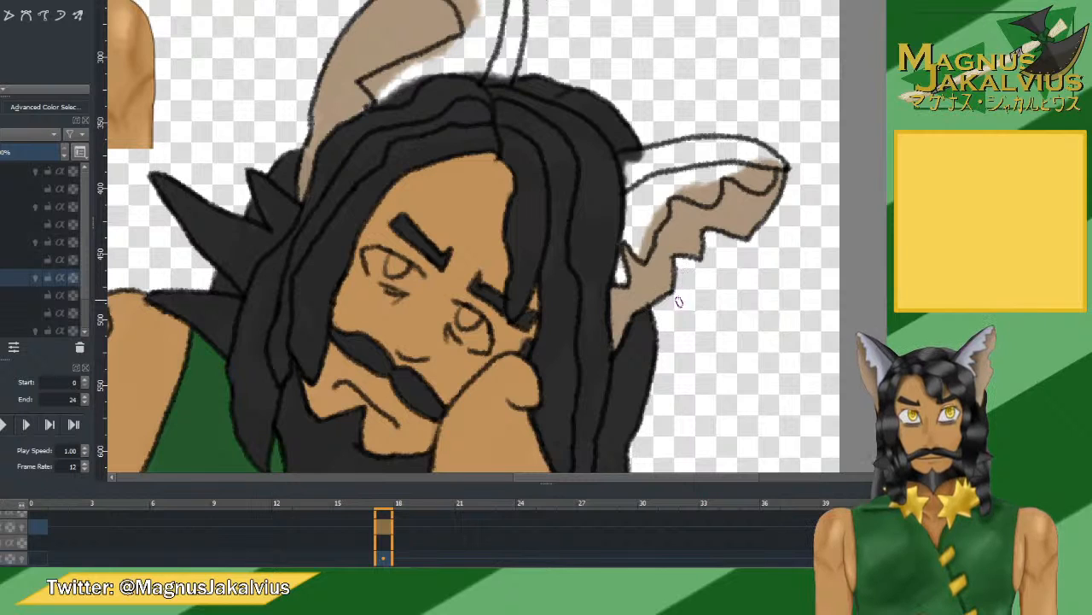
Sample the light blue-gray inner ear color from the reference portrait and paint the inside of the upright ear with it.
scroll(677, 292, down, 5)
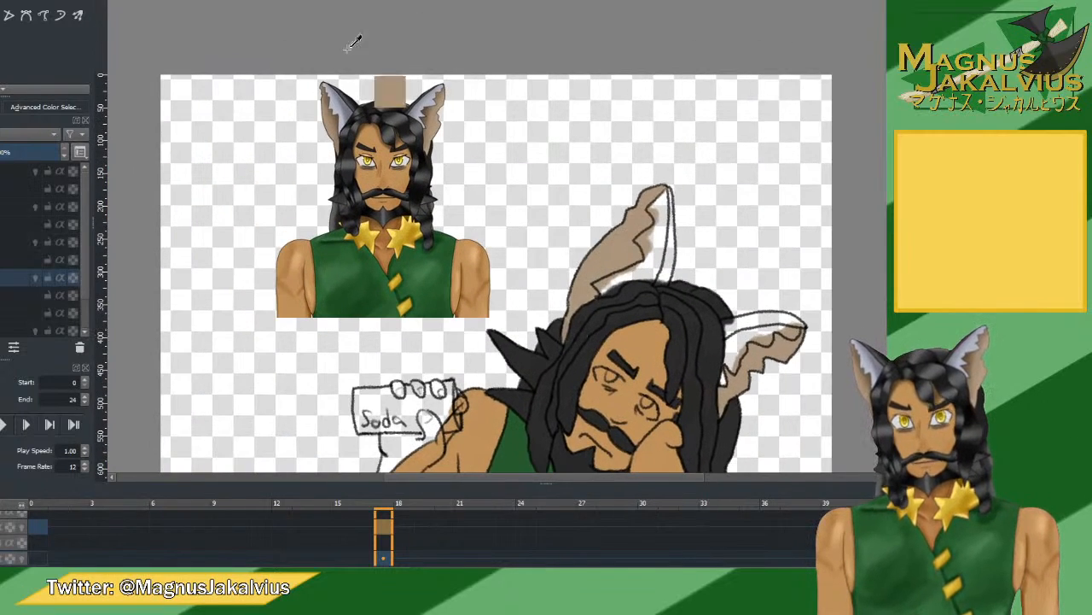
ctrl+click(431, 90)
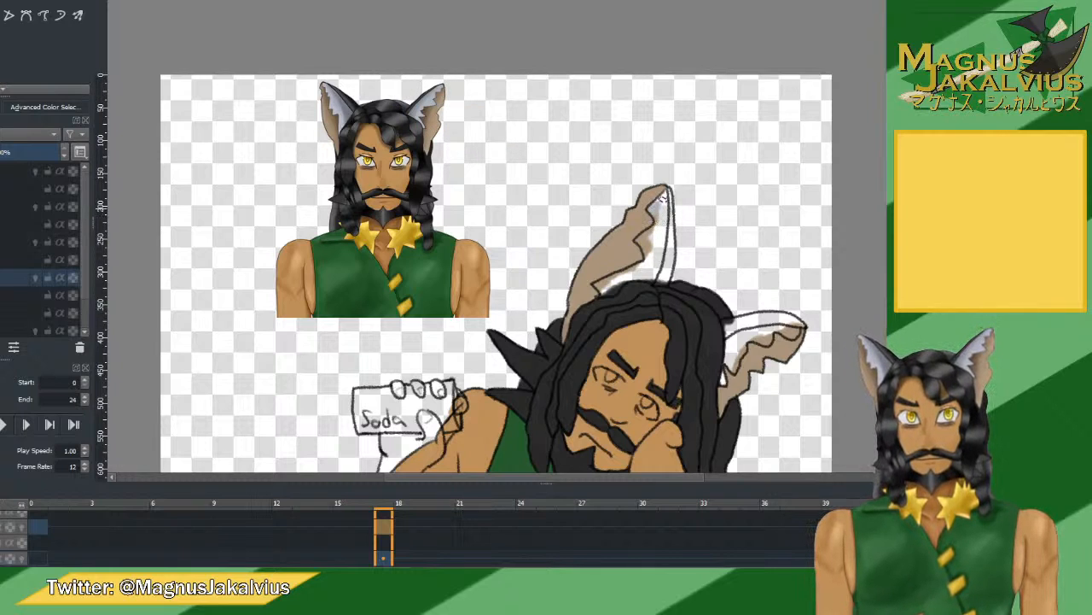
scroll(677, 211, up, 3)
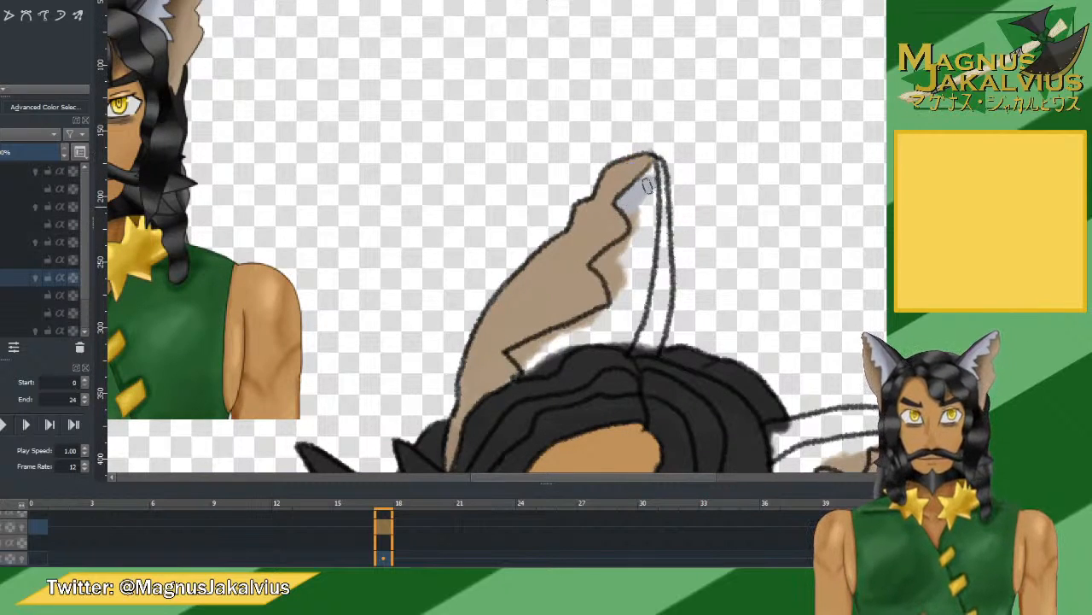
mouse_move(653, 173)
mouse_down()
mouse_move(626, 347)
mouse_move(578, 343)
mouse_move(536, 370)
mouse_move(515, 354)
mouse_move(535, 348)
mouse_move(523, 351)
mouse_move(543, 361)
mouse_move(511, 376)
mouse_up()
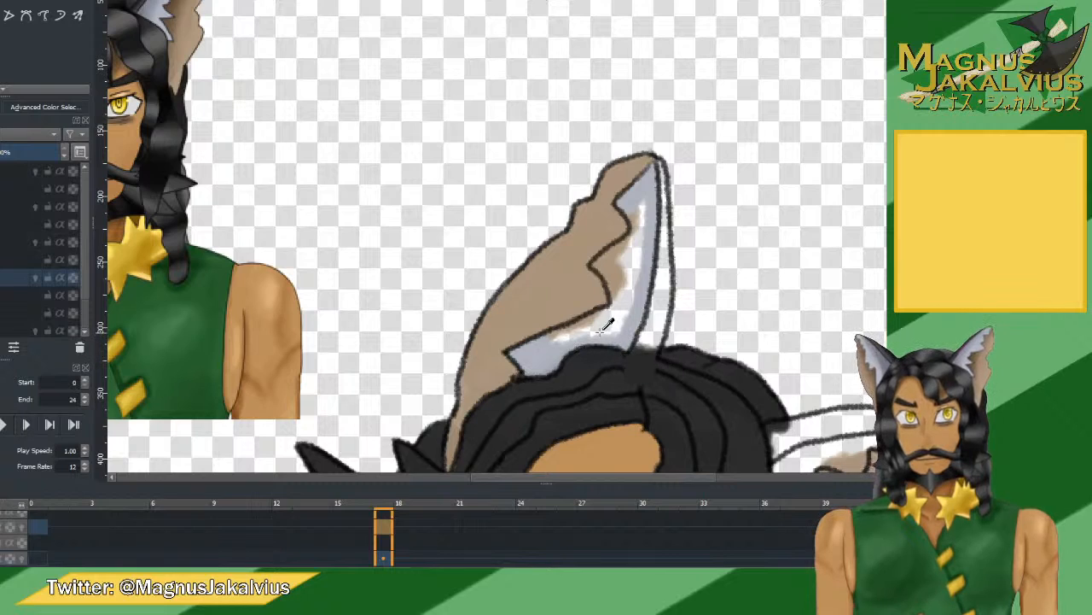
mouse_move(532, 348)
mouse_down()
mouse_move(629, 317)
mouse_move(647, 234)
mouse_move(625, 207)
mouse_move(636, 222)
mouse_move(642, 184)
mouse_move(633, 262)
mouse_move(628, 242)
mouse_move(598, 264)
mouse_move(622, 302)
mouse_move(624, 270)
mouse_move(633, 277)
mouse_move(597, 243)
mouse_up()
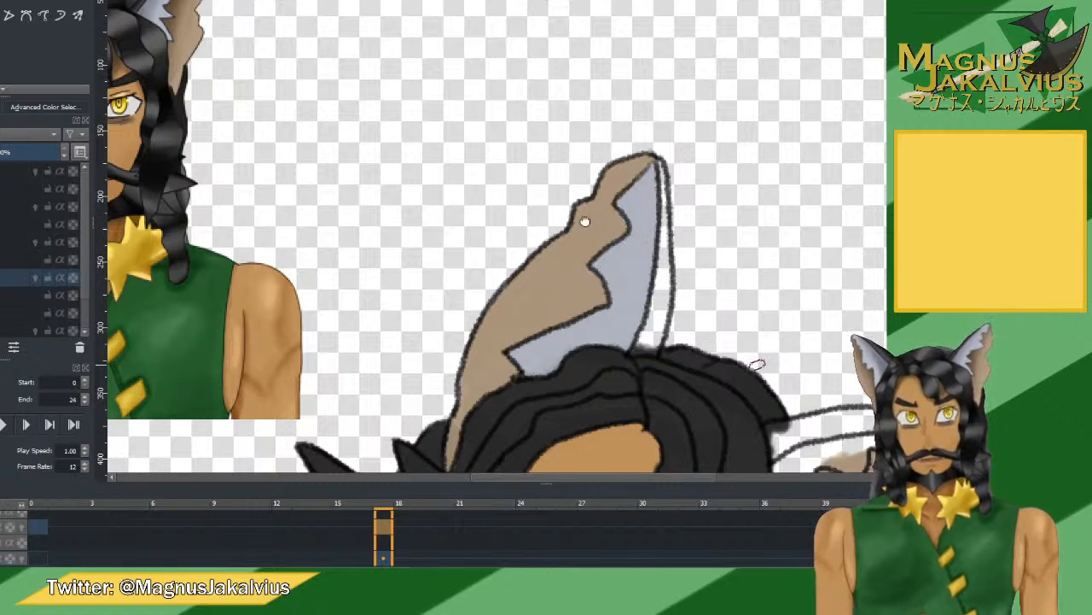
Paint the inside of the drooping ear light blue-gray, from the hair along the jagged fur edge to the tip.
drag(662, 309, 545, 220)
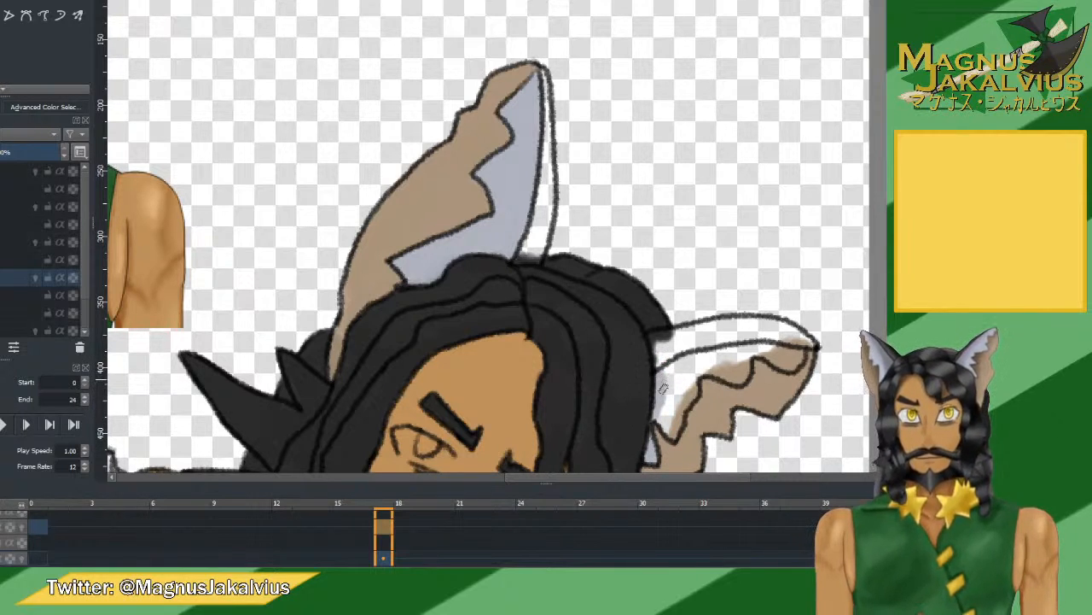
mouse_move(668, 421)
mouse_down()
mouse_move(697, 381)
mouse_move(663, 411)
mouse_move(681, 363)
mouse_move(784, 344)
mouse_up()
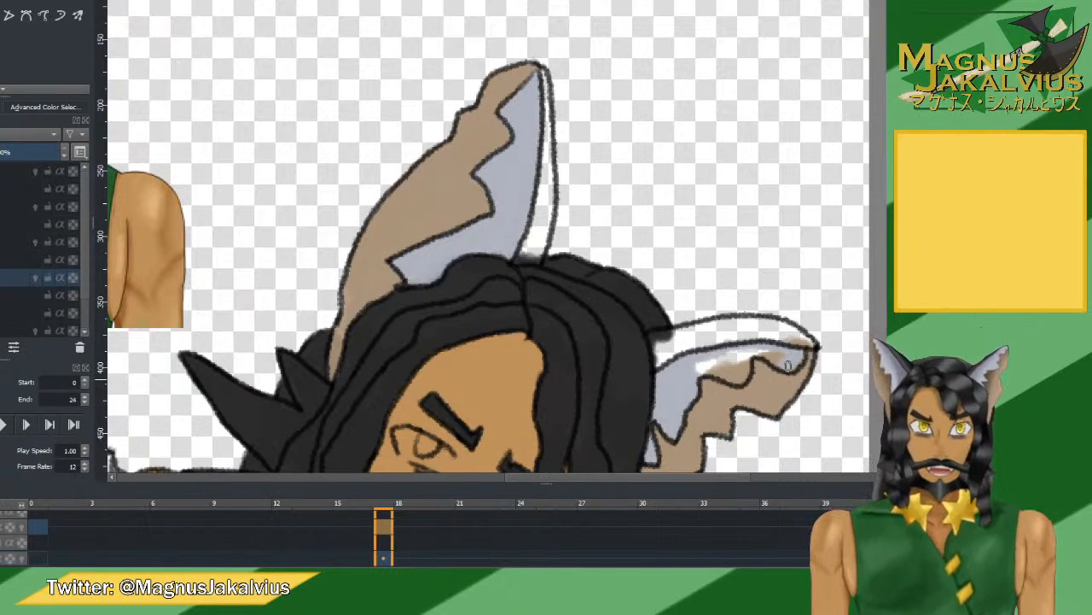
drag(748, 350, 685, 373)
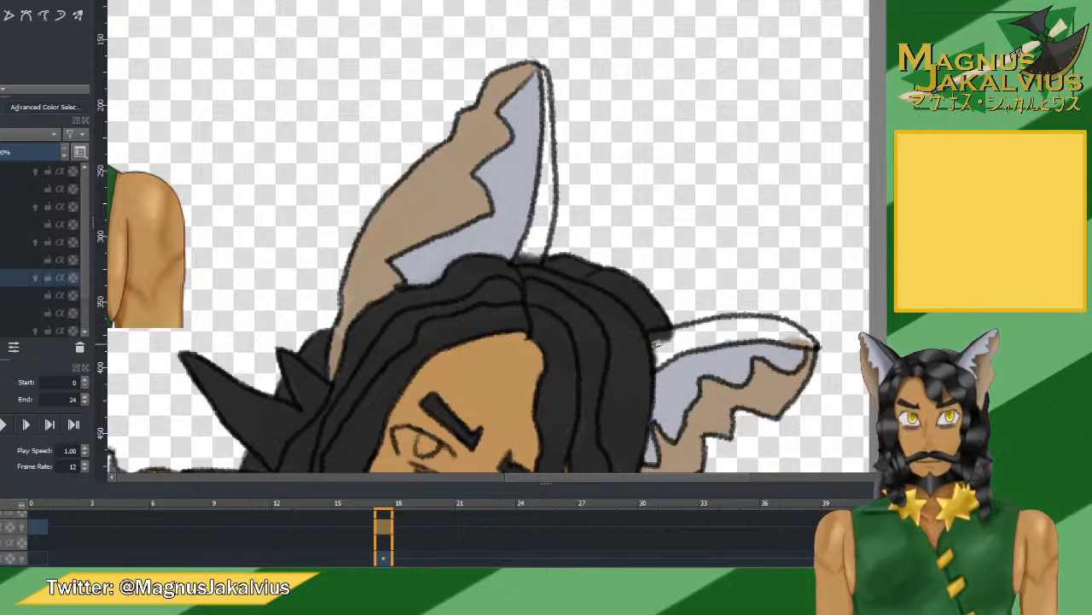
Paint the outer back strips of the drooping and upright ears in the hair's dark gray.
mouse_move(679, 341)
mouse_down()
mouse_move(712, 340)
mouse_move(736, 322)
mouse_move(800, 333)
mouse_move(756, 332)
mouse_move(766, 332)
mouse_up()
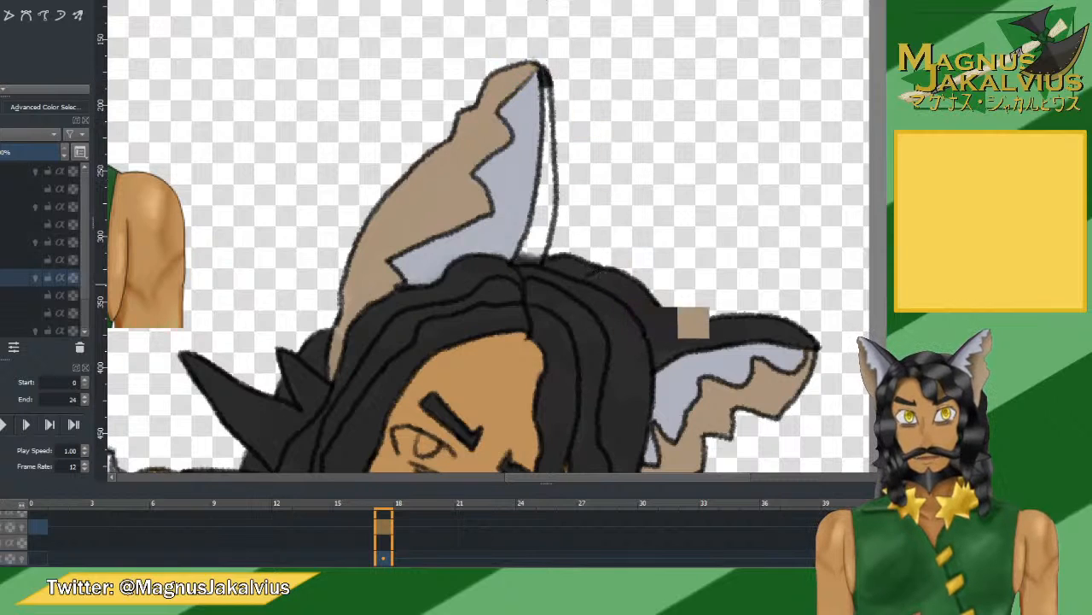
drag(529, 239, 545, 122)
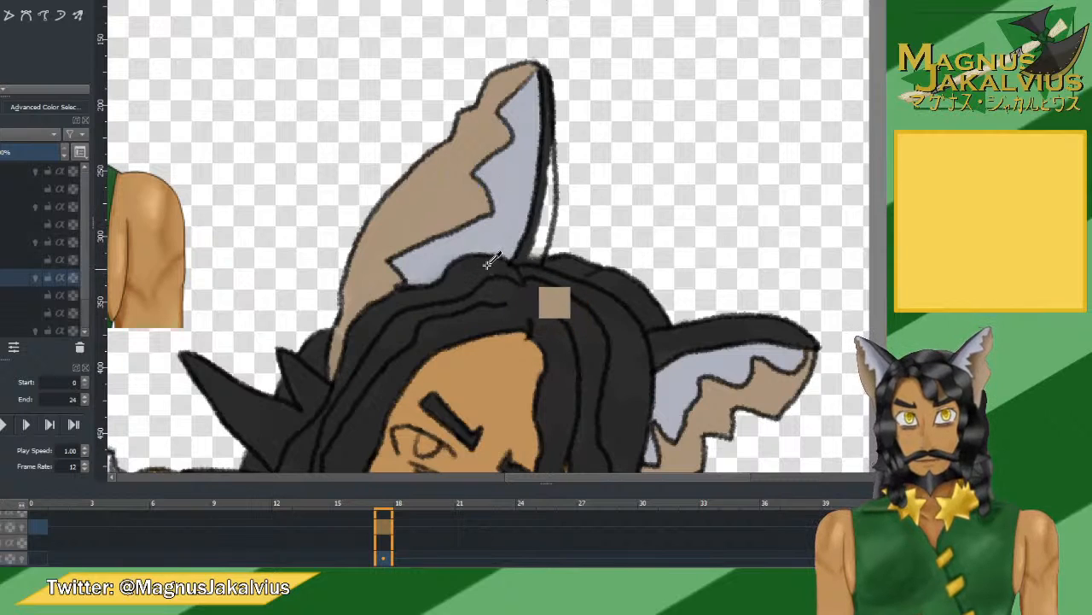
mouse_move(536, 258)
mouse_down()
mouse_move(540, 249)
mouse_move(528, 261)
mouse_move(549, 205)
mouse_move(548, 149)
mouse_move(551, 189)
mouse_up()
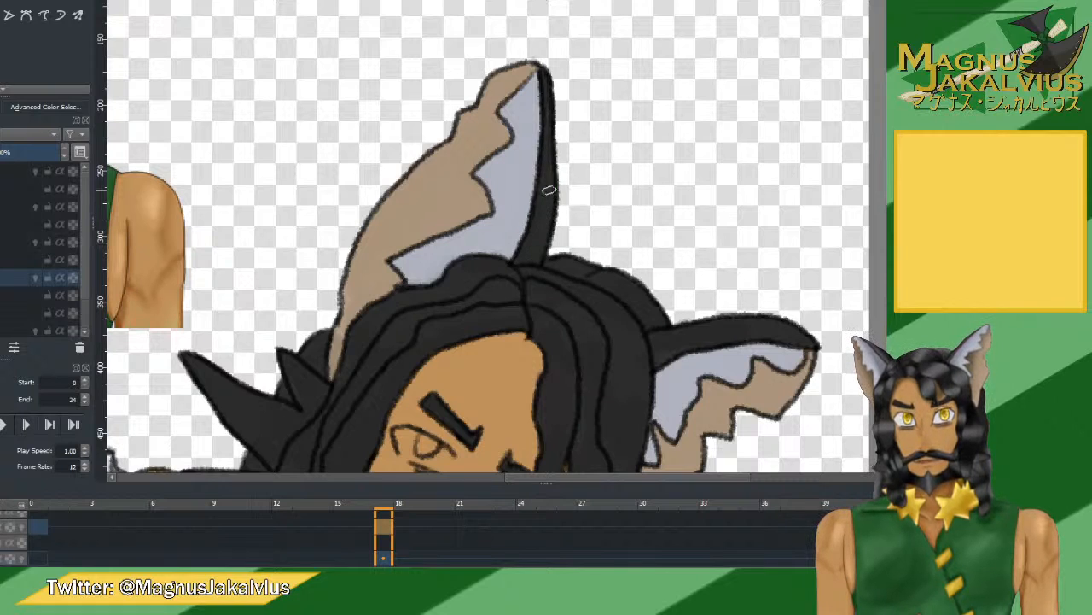
Paint the whites of both eyes off-white around the irises.
scroll(555, 185, down, 6)
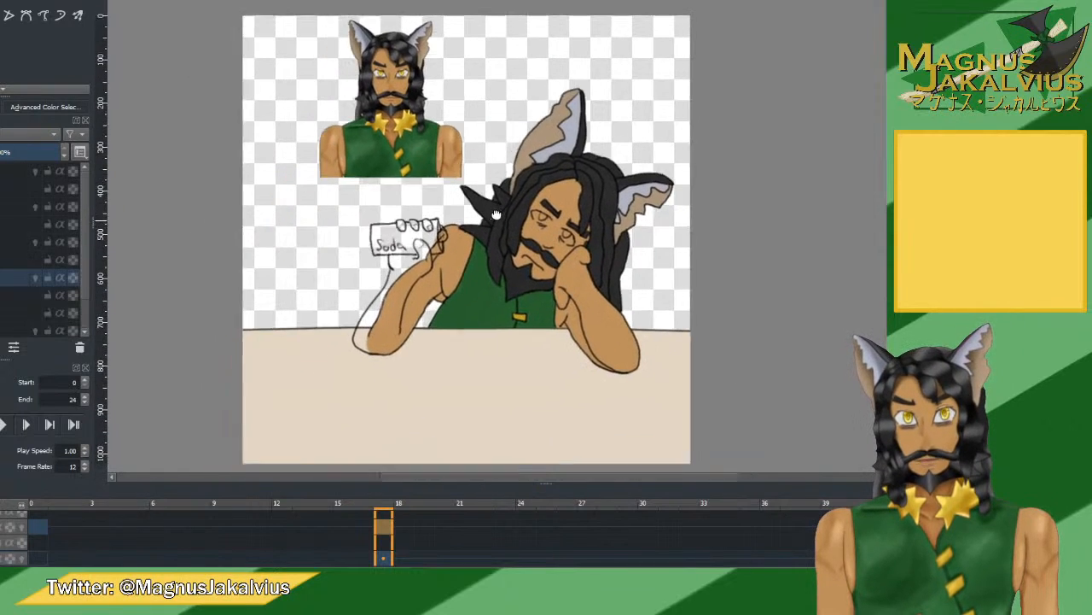
scroll(481, 174, up, 4)
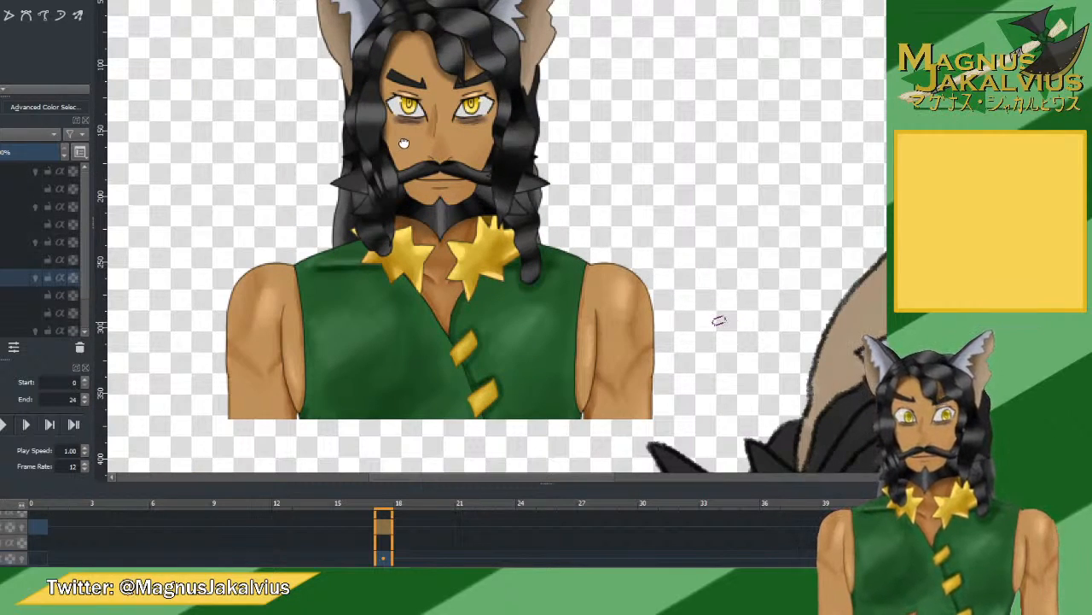
drag(622, 272, 403, 144)
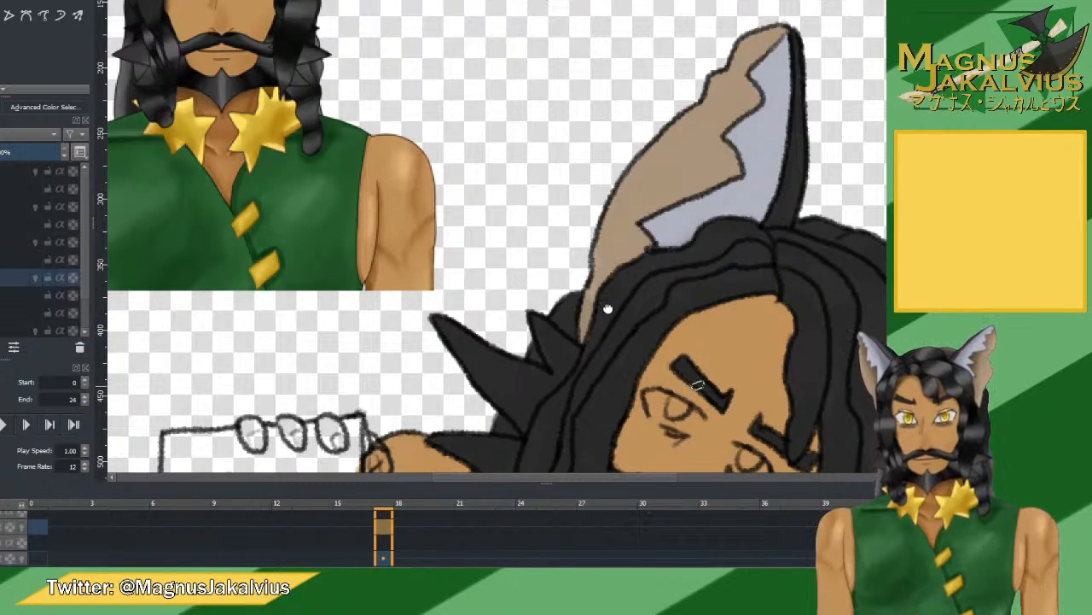
drag(613, 313, 510, 225)
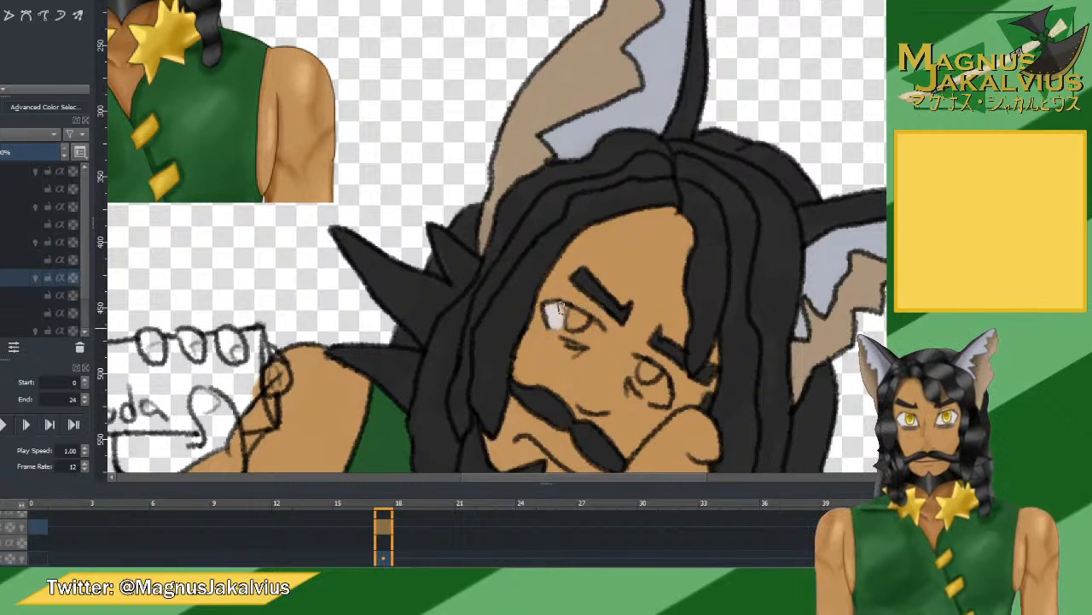
mouse_move(559, 319)
mouse_down()
mouse_move(568, 333)
mouse_move(590, 332)
mouse_move(585, 339)
mouse_up()
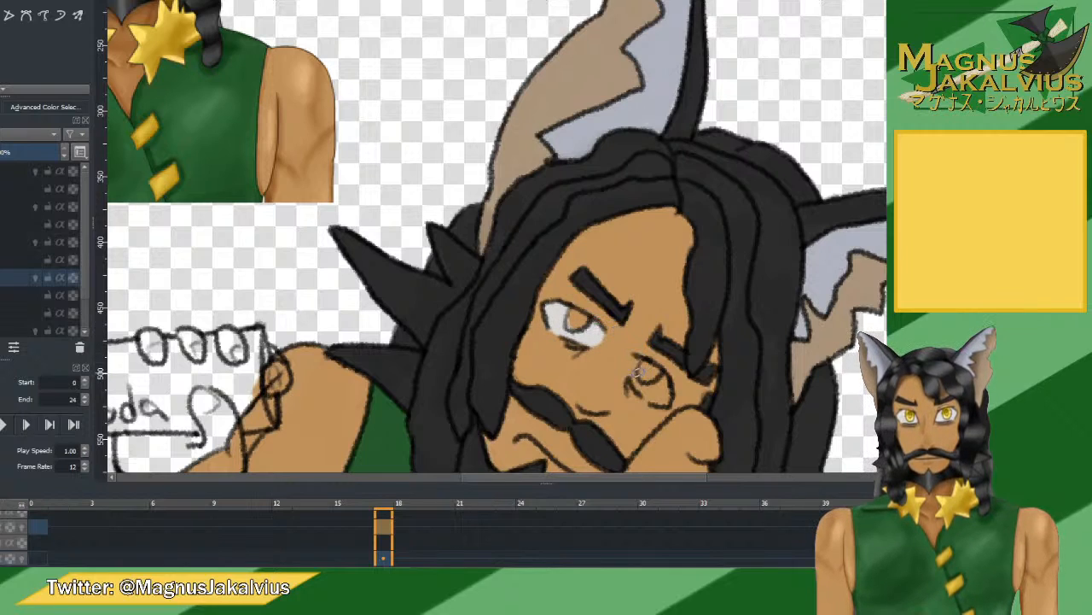
mouse_move(634, 363)
mouse_down()
mouse_move(636, 379)
mouse_move(664, 396)
mouse_move(650, 389)
mouse_up()
scroll(554, 226, up, 2)
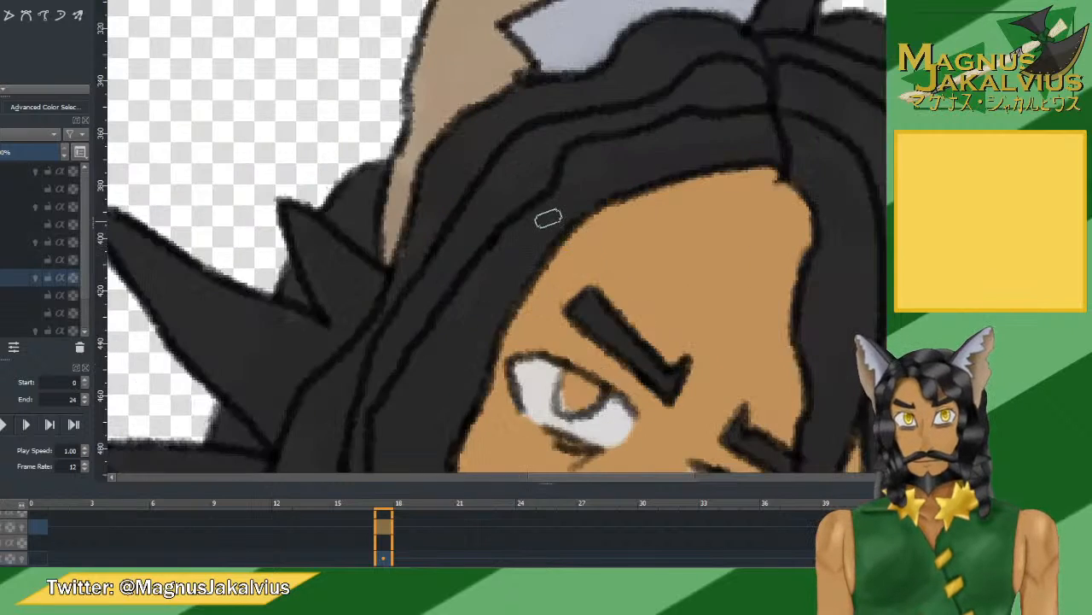
scroll(512, 216, down, 4)
scroll(443, 214, up, 2)
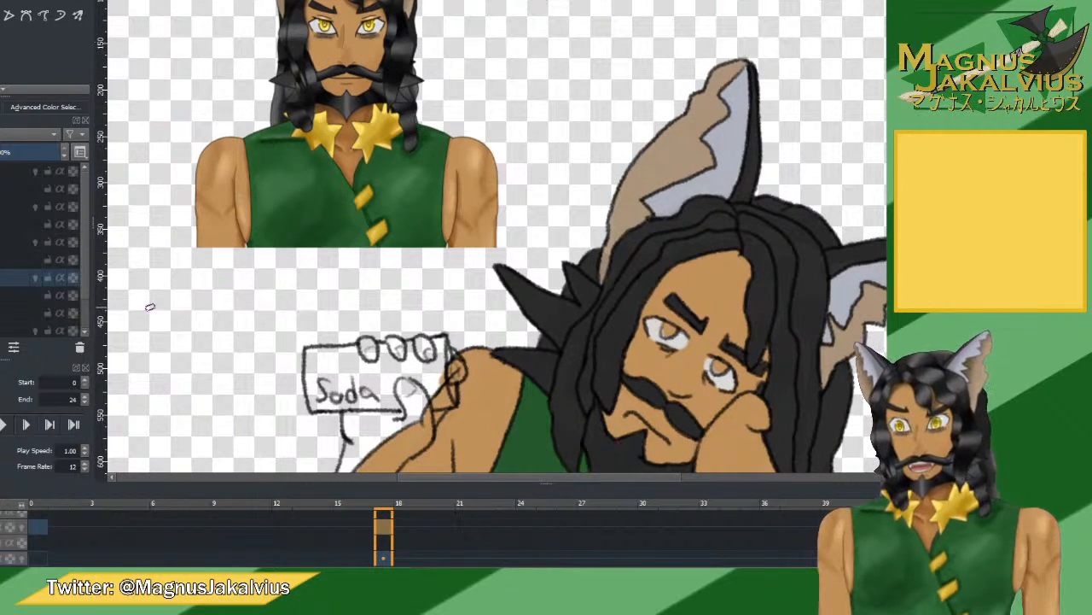
Activate the frame's upper drawing layer and sample the bright iris yellow from the reference portrait's eye.
click(4, 241)
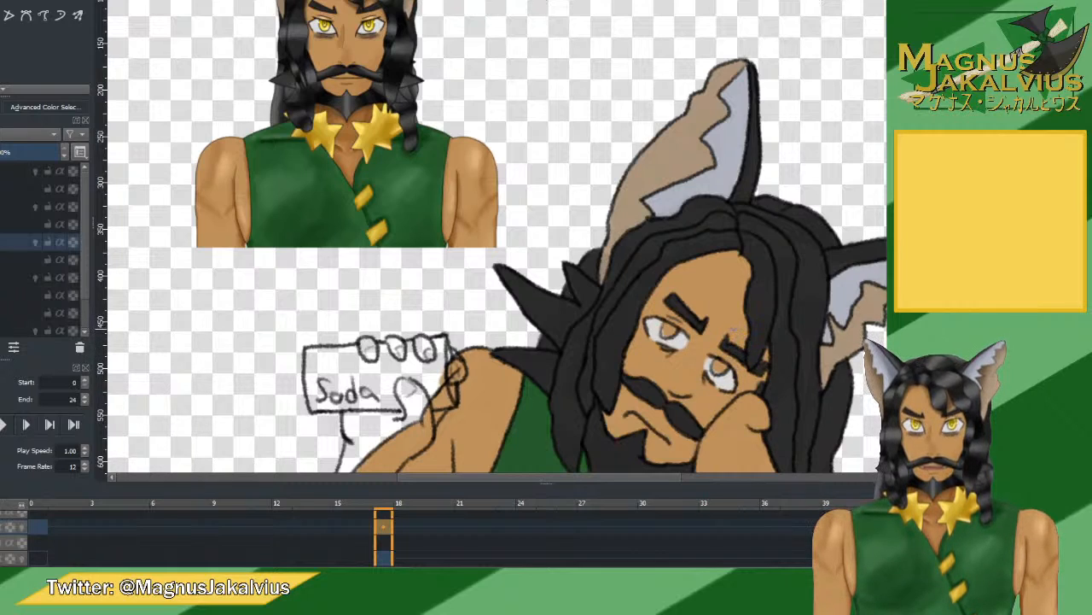
scroll(743, 290, down, 2)
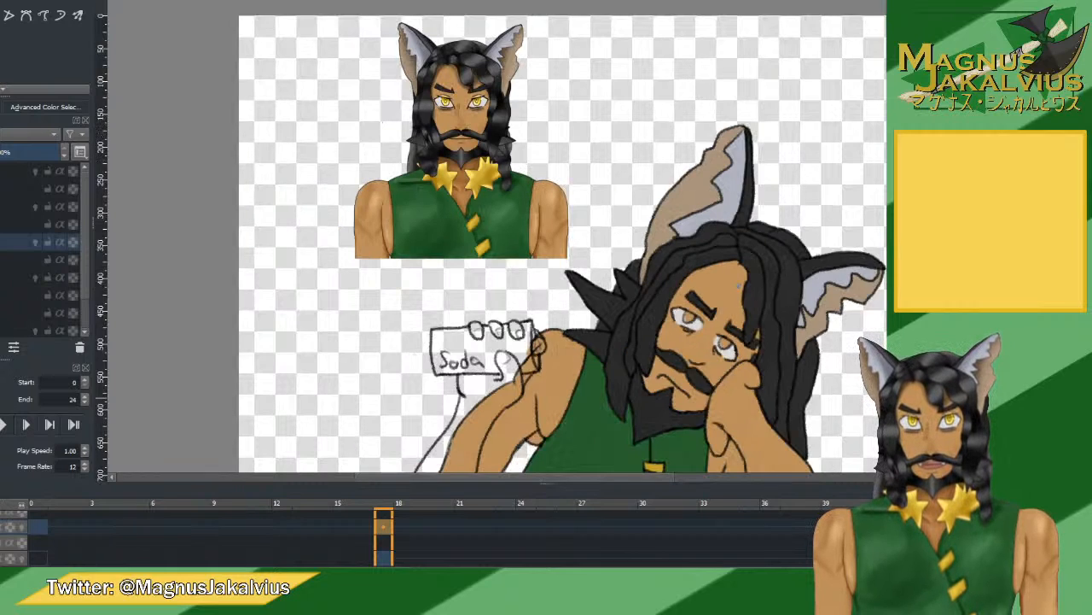
scroll(739, 288, up, 2)
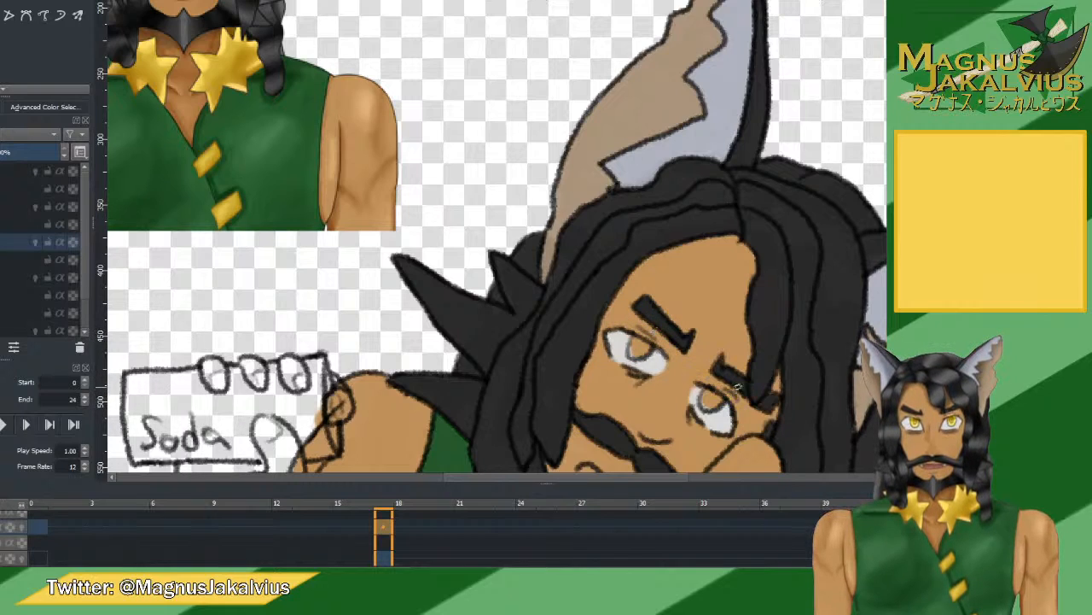
scroll(759, 342, down, 2)
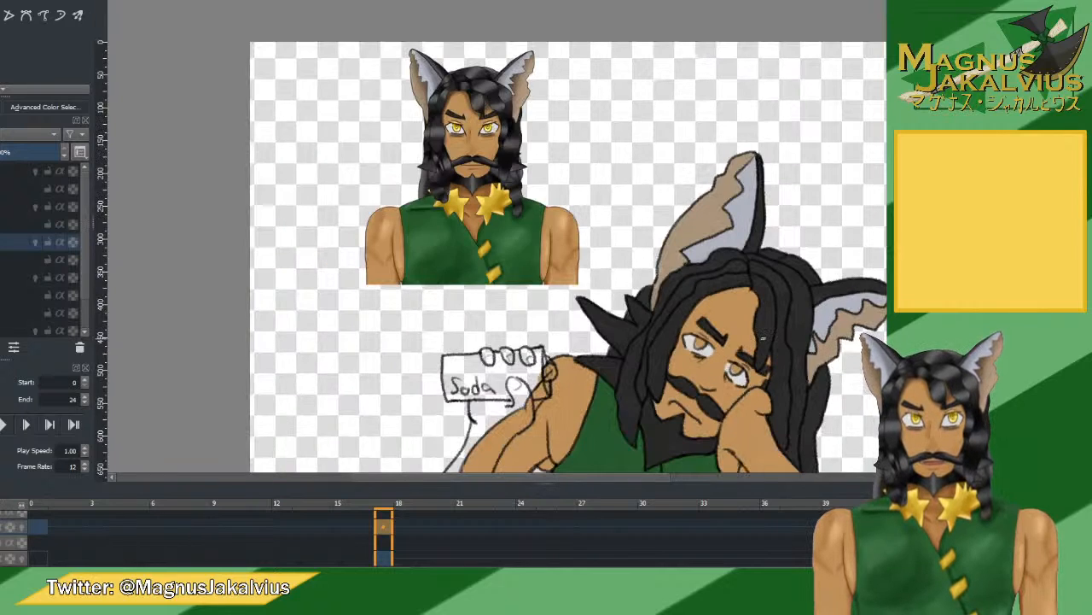
scroll(762, 339, up, 3)
scroll(495, 190, down, 2)
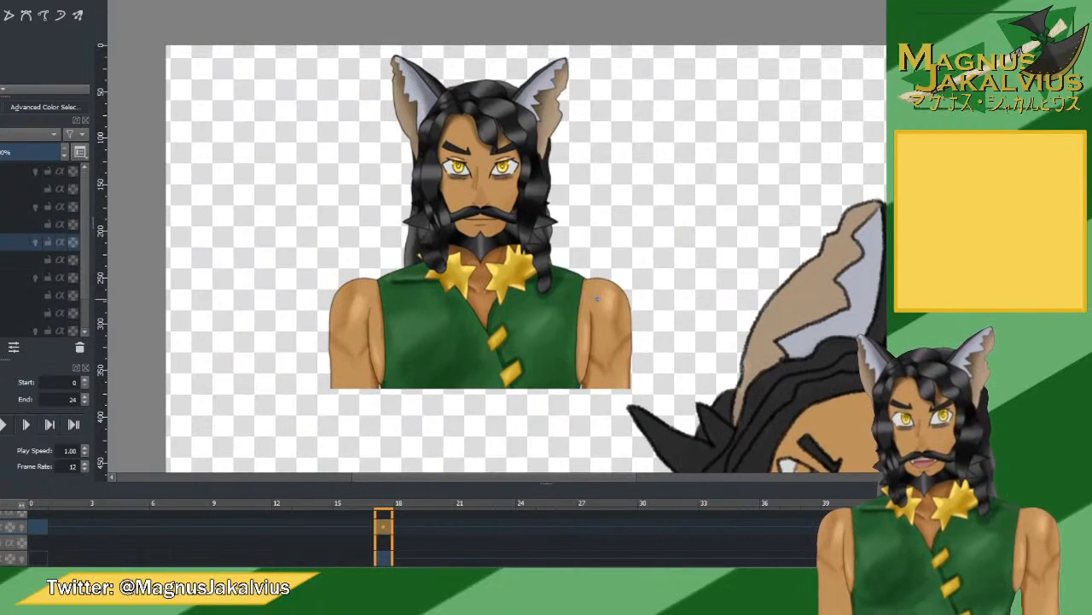
ctrl+click(504, 166)
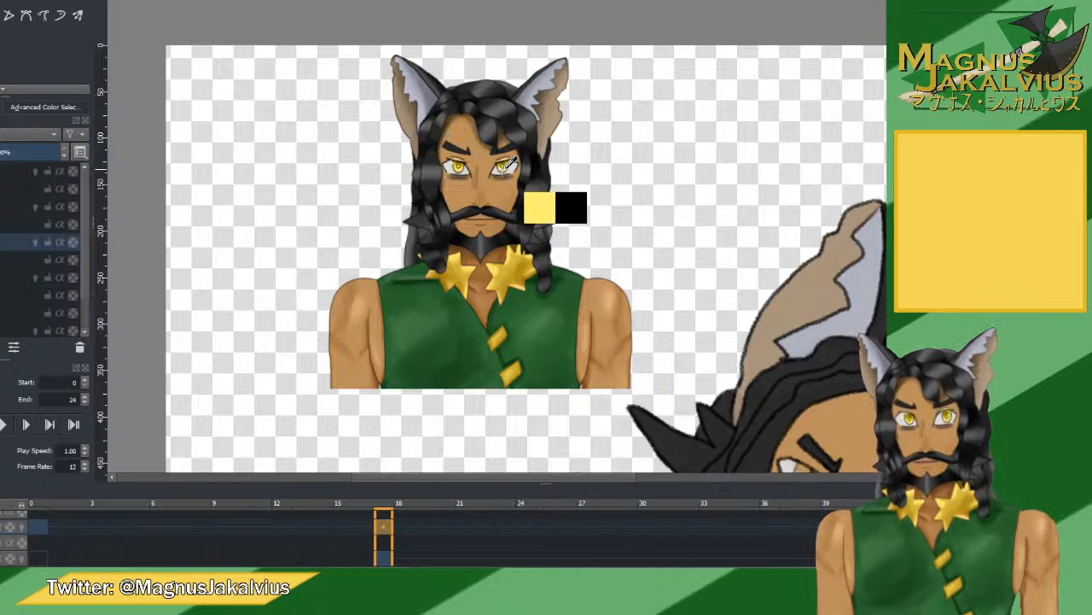
scroll(494, 164, up, 4)
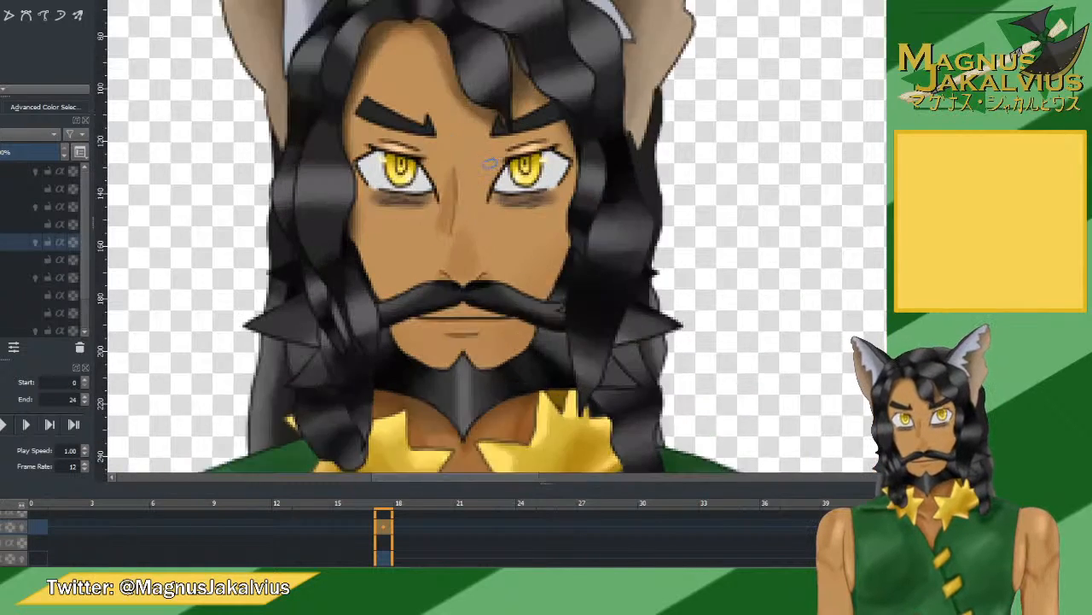
ctrl+click(557, 157)
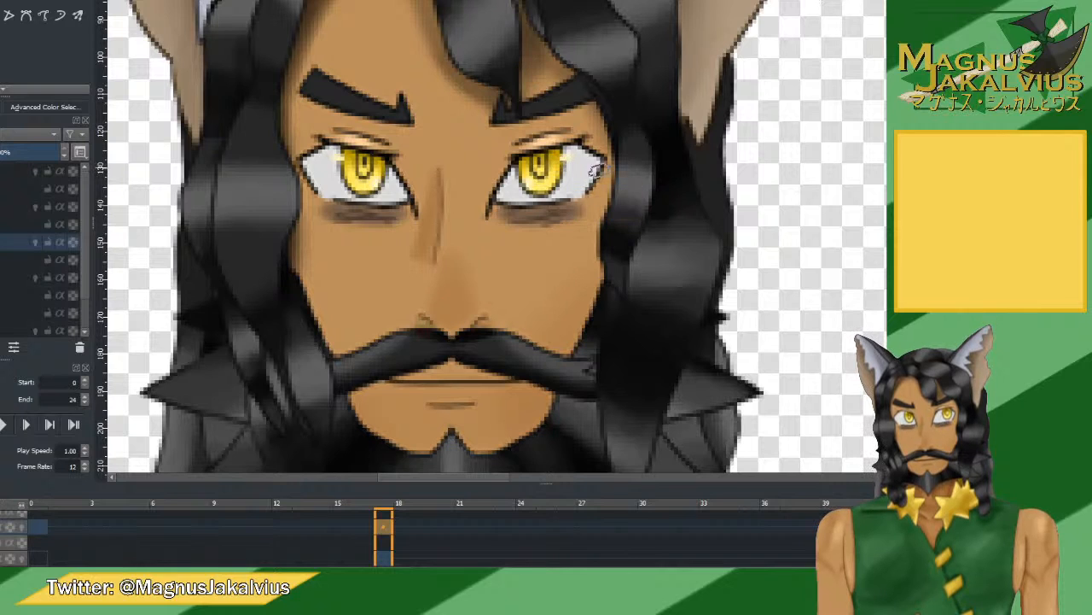
scroll(771, 162, down, 4)
scroll(628, 314, down, 5)
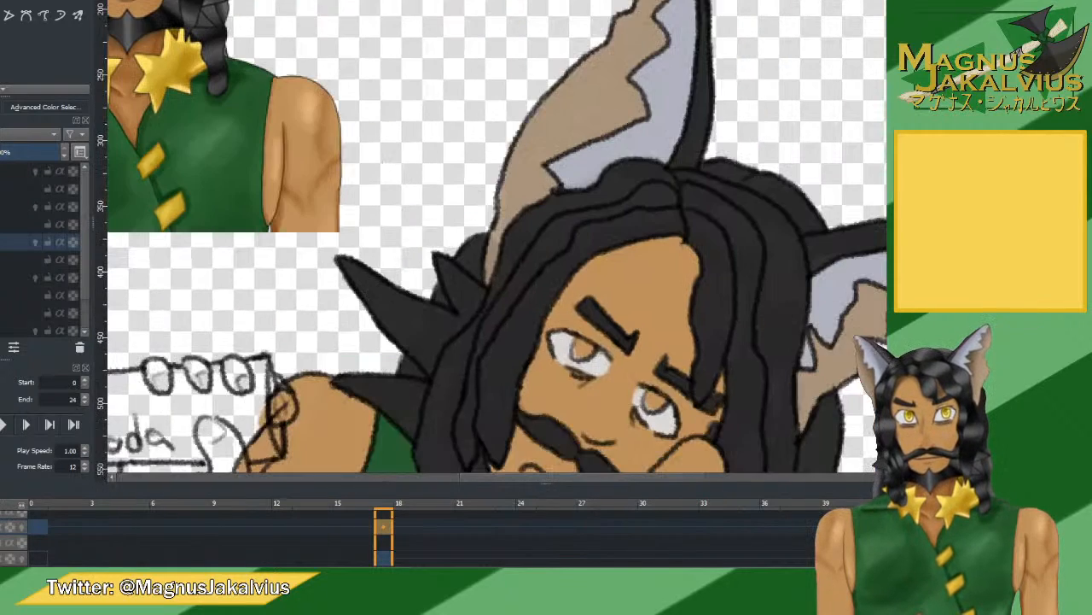
drag(628, 314, 614, 274)
scroll(614, 274, up, 3)
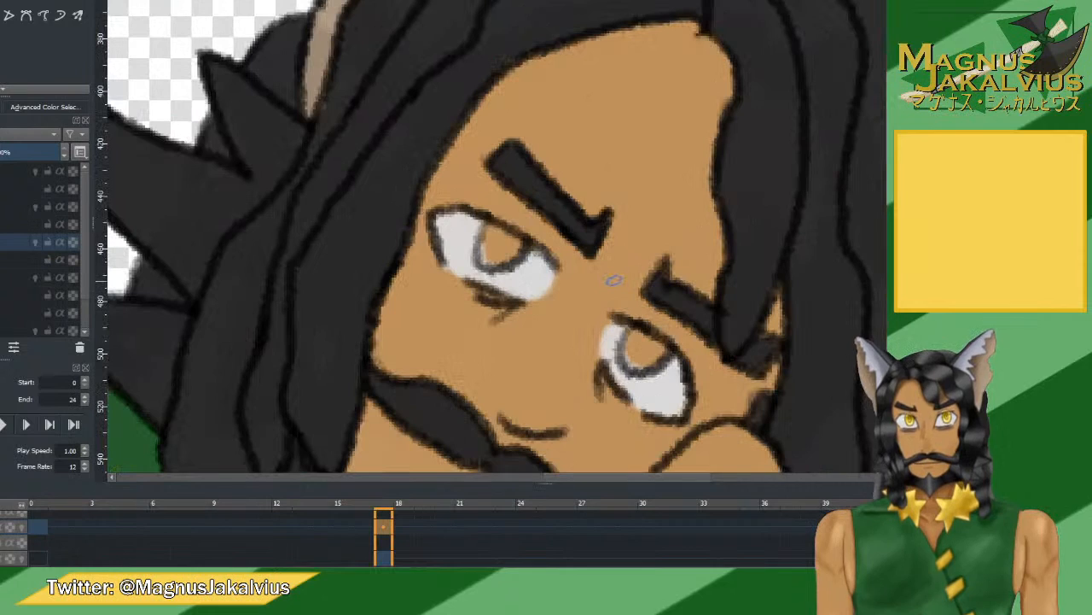
mouse_move(497, 246)
mouse_down()
mouse_move(494, 256)
mouse_move(490, 232)
mouse_move(519, 245)
mouse_up()
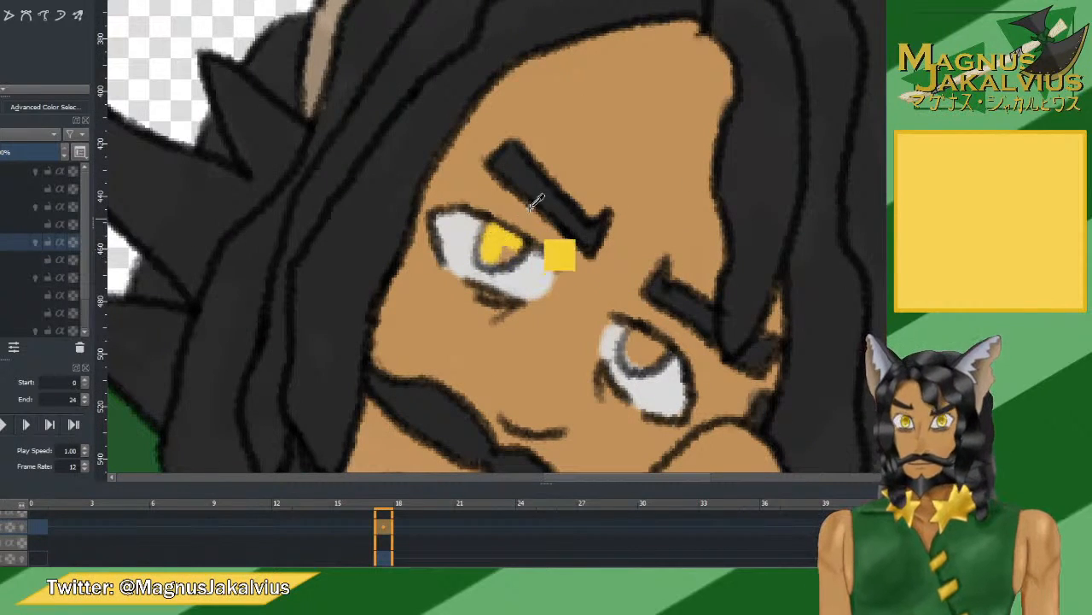
key(ctrl+z)
Return to the color layer and fill the irises of both eyes with the sampled yellow.
click(51, 278)
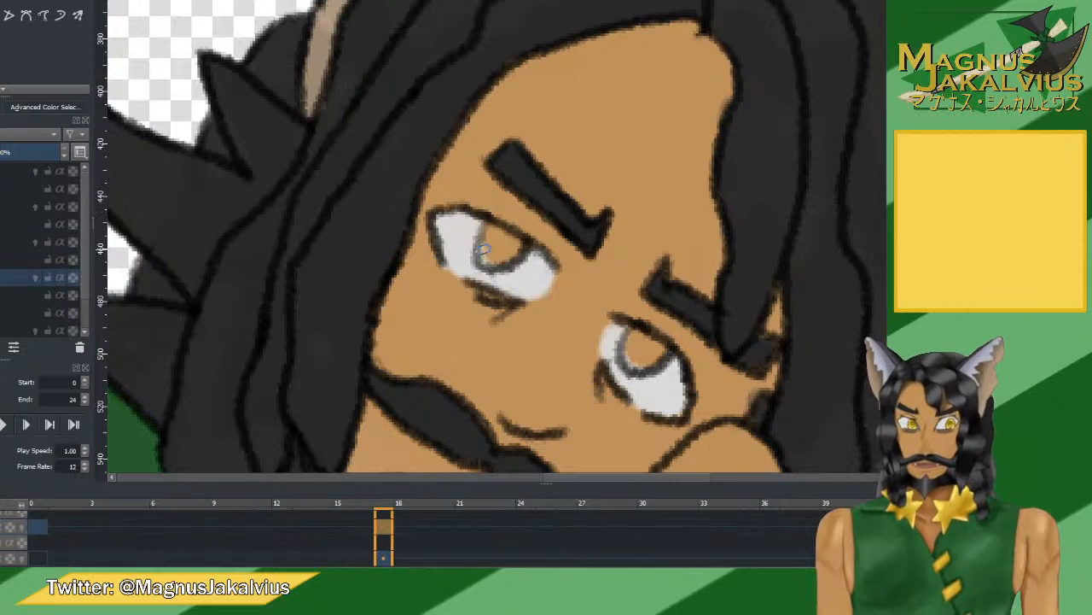
mouse_move(485, 261)
mouse_down()
mouse_move(490, 231)
mouse_move(515, 250)
mouse_move(503, 257)
mouse_move(488, 243)
mouse_up()
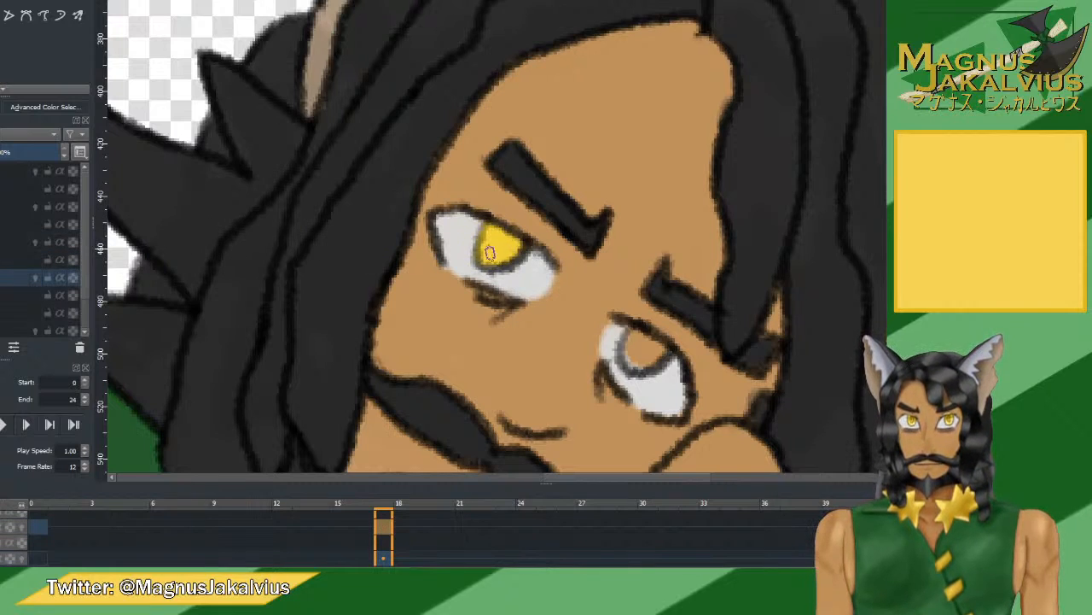
mouse_move(634, 358)
mouse_down()
mouse_move(630, 340)
mouse_move(657, 352)
mouse_move(635, 365)
mouse_move(645, 338)
mouse_up()
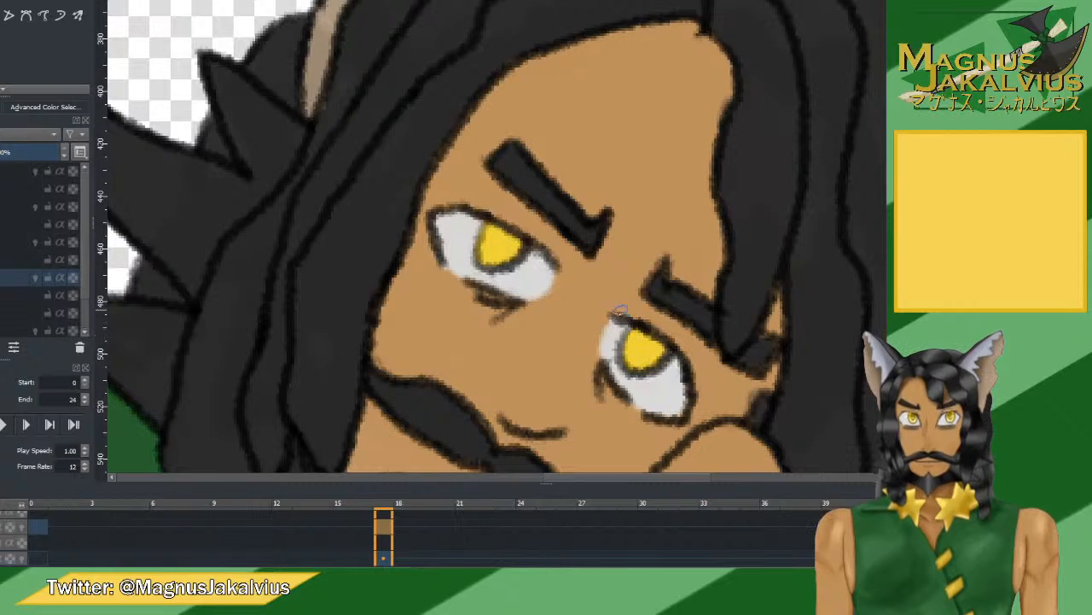
Undo a stray eye stroke and shade the upper part of both irises with a darker yellow.
mouse_move(472, 253)
mouse_down()
mouse_move(516, 232)
mouse_move(526, 207)
mouse_move(461, 226)
mouse_up()
key(ctrl+z)
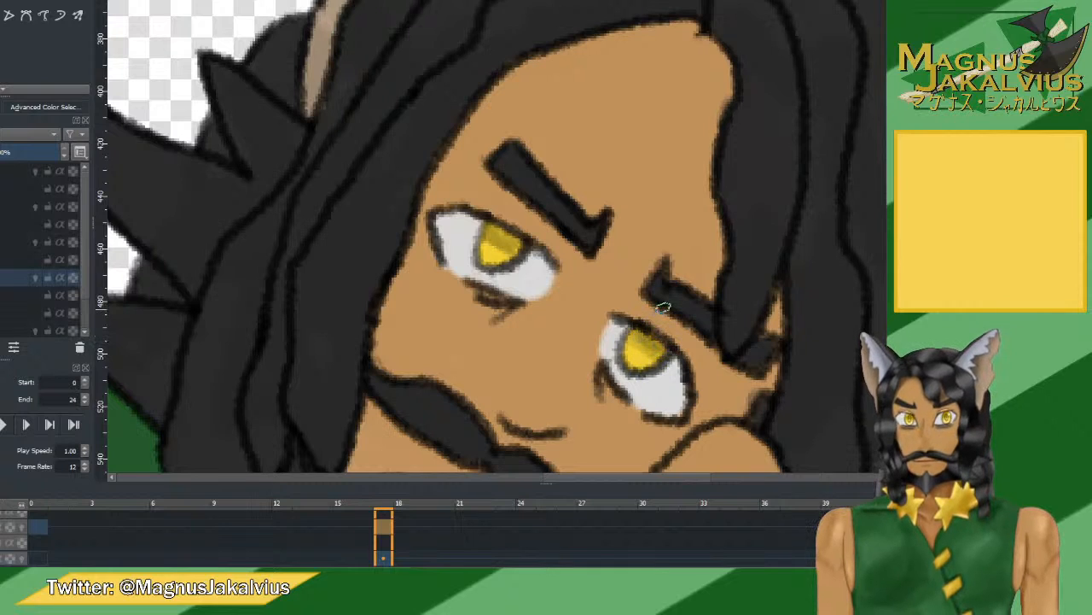
scroll(658, 358, down, 5)
scroll(721, 307, up, 5)
scroll(721, 307, up, 2)
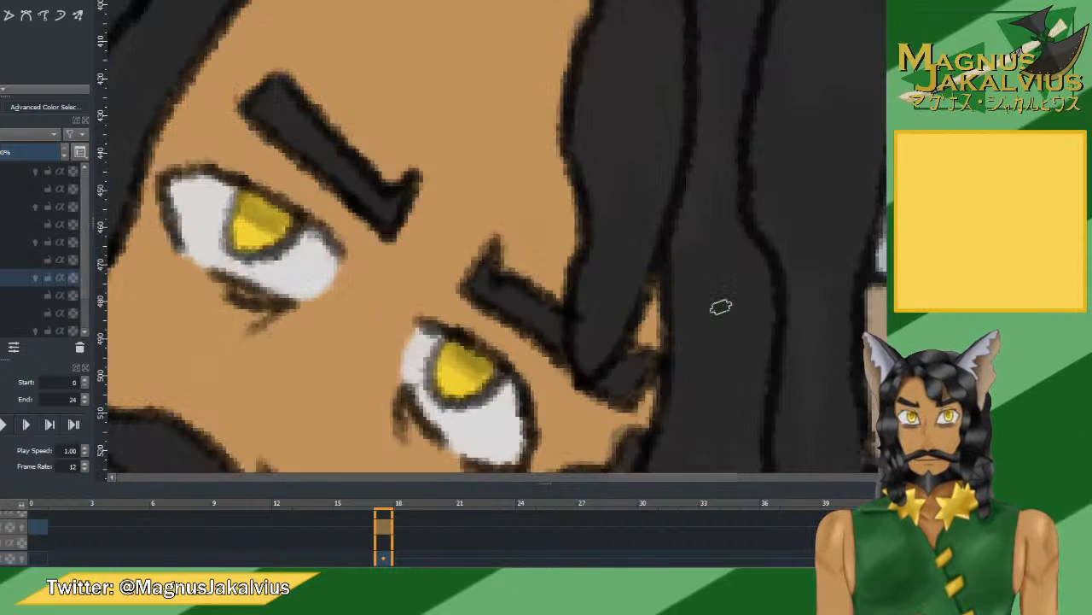
scroll(663, 297, up, 3)
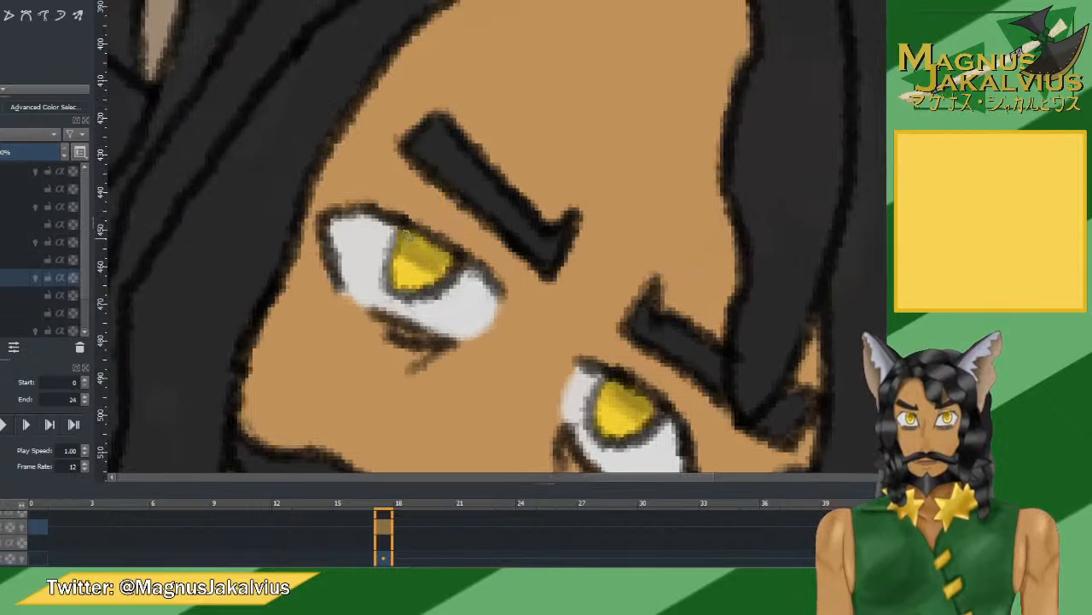
Touch up the darker yellow shading on the upper edge of the iris nearer the raised arm.
mouse_move(411, 239)
mouse_down()
mouse_move(442, 256)
mouse_move(410, 271)
mouse_move(425, 283)
mouse_move(402, 263)
mouse_up()
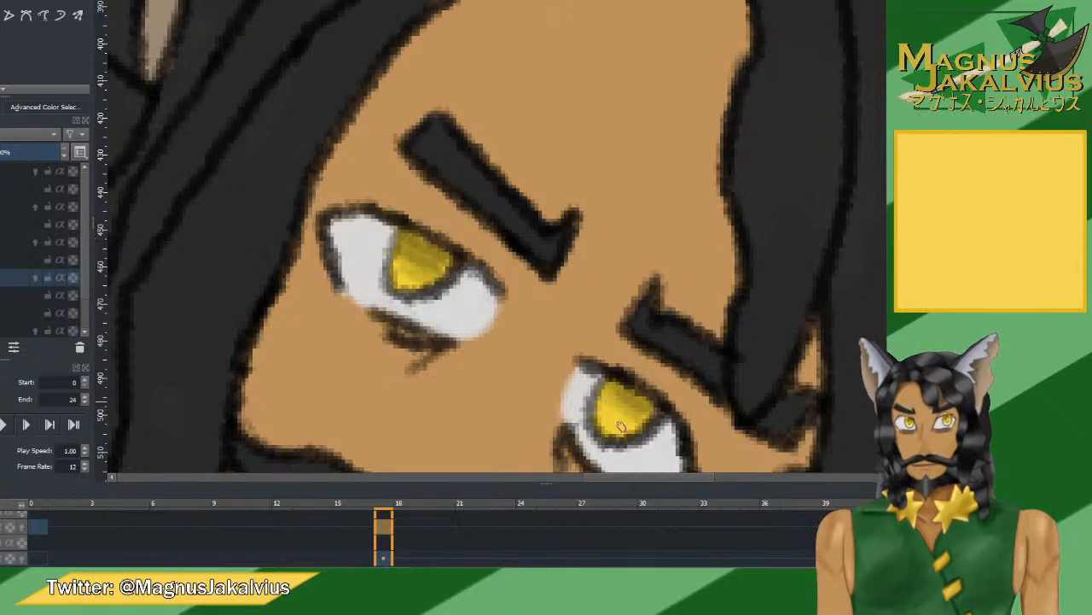
scroll(623, 397, down, 6)
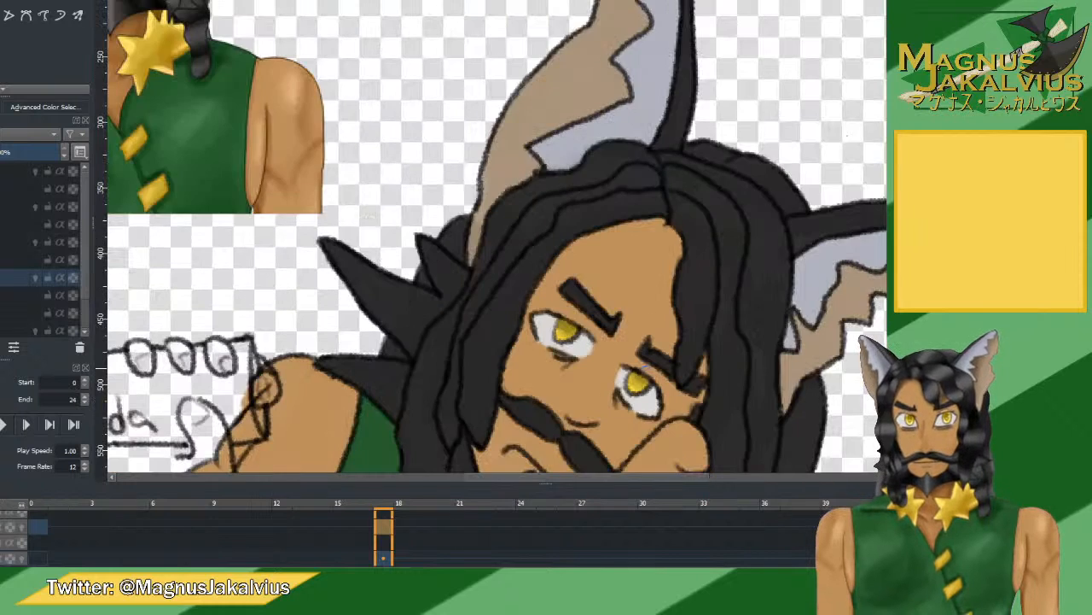
scroll(661, 127, down, 5)
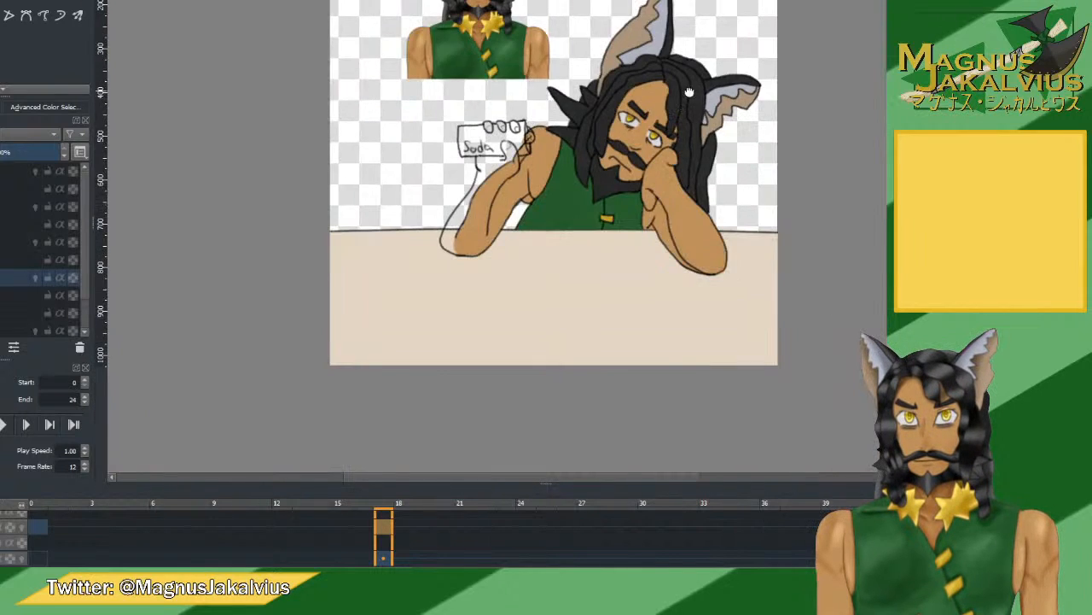
Examine the shaded eyes up close and the whole colored character next to the reference portrait.
scroll(732, 214, up, 2)
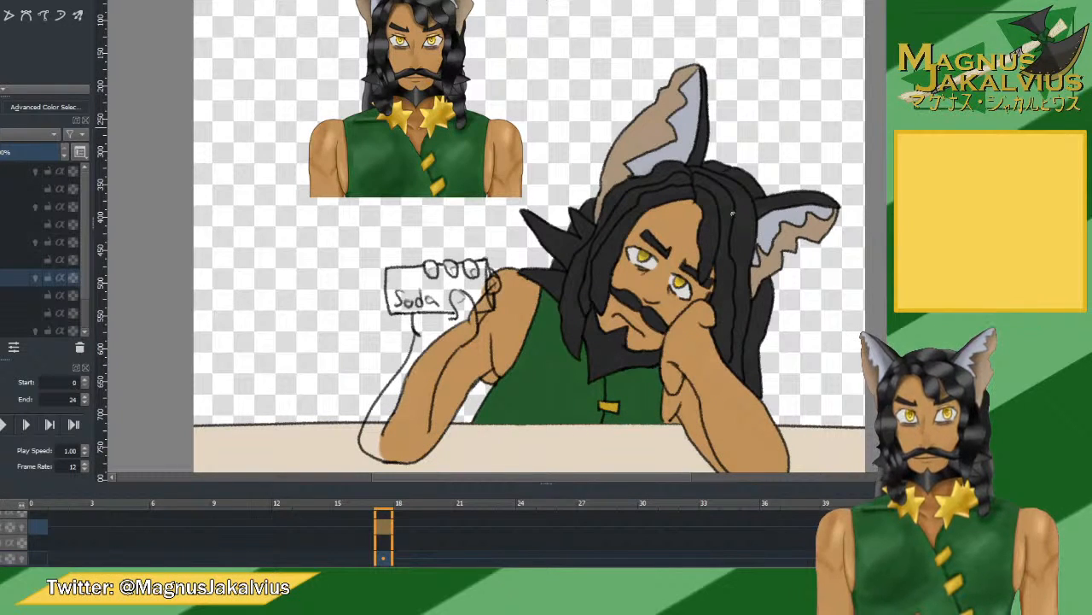
scroll(731, 215, up, 2)
scroll(703, 108, up, 2)
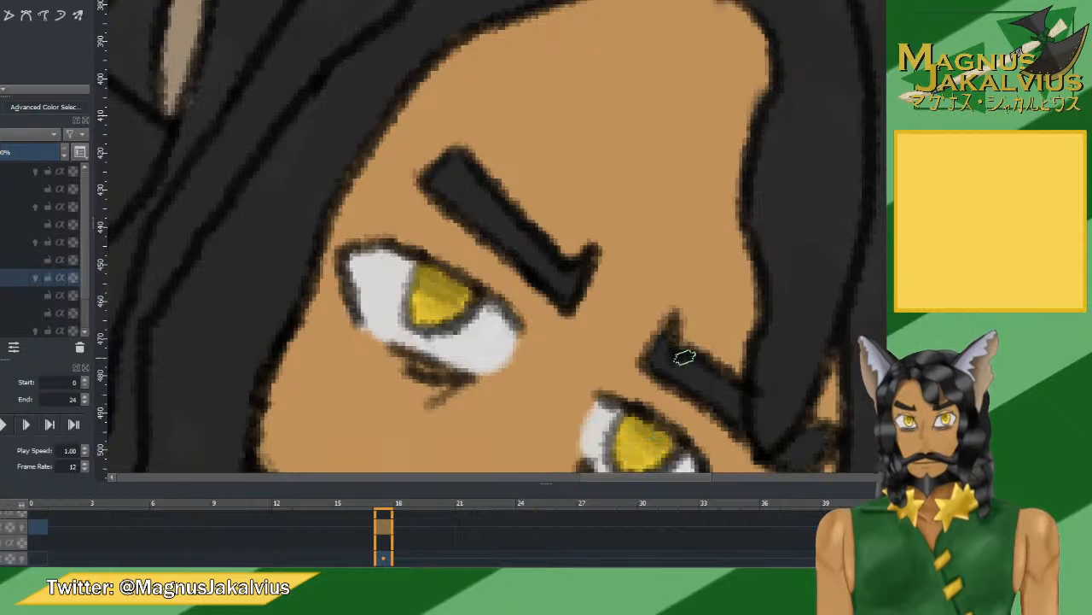
scroll(682, 359, down, 5)
scroll(712, 352, down, 3)
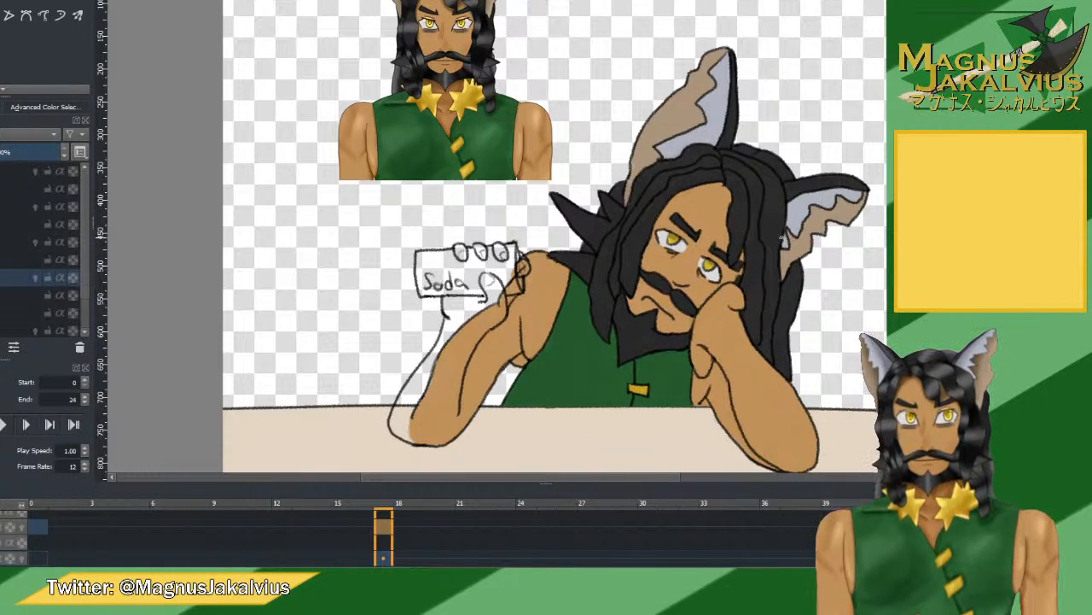
scroll(726, 257, up, 5)
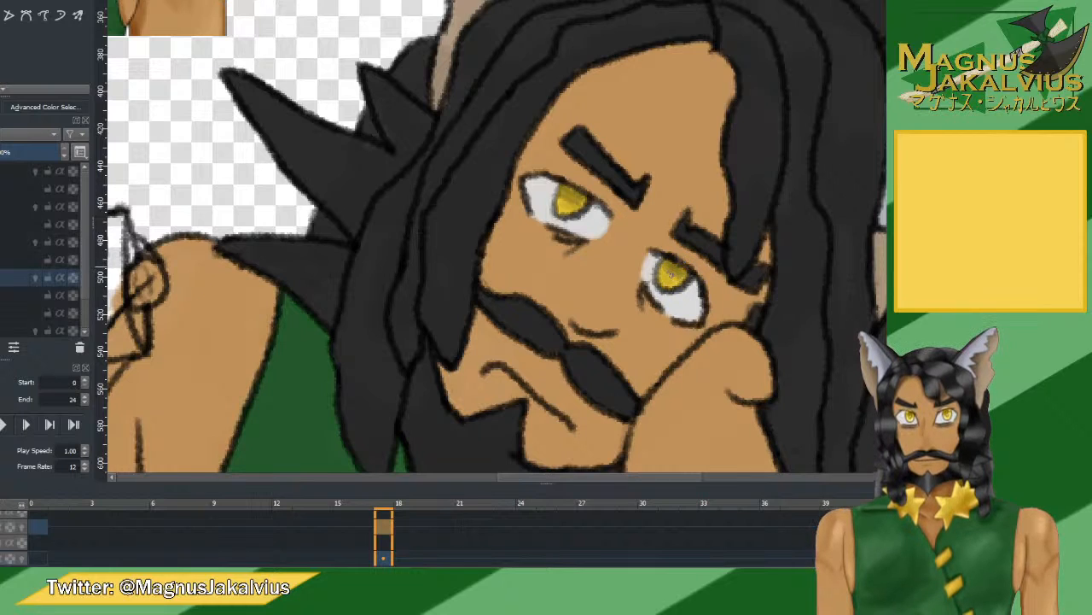
scroll(687, 236, down, 5)
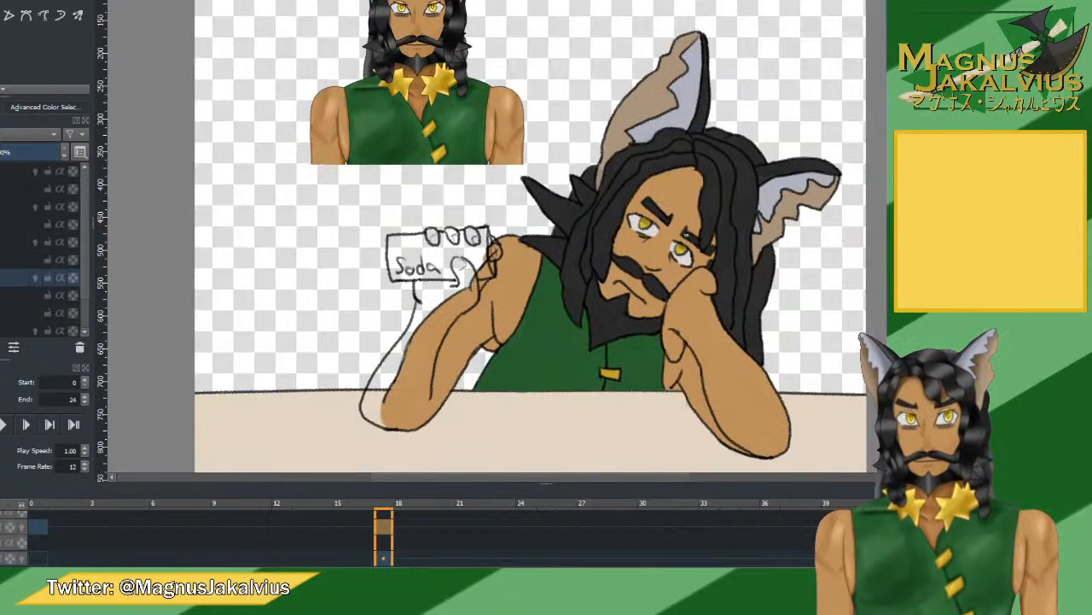
scroll(716, 170, down, 3)
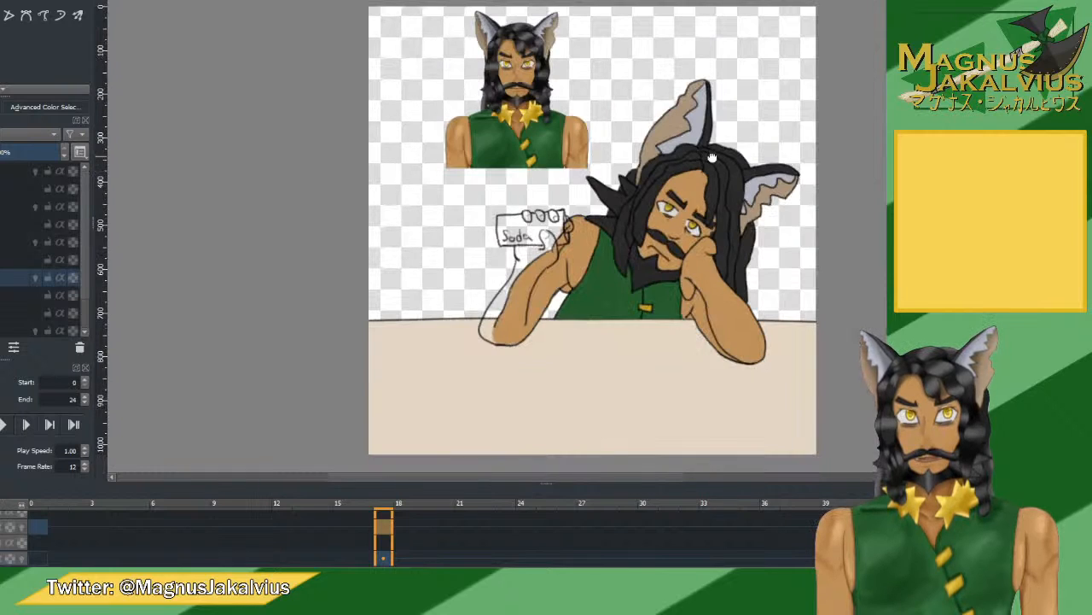
scroll(680, 238, up, 3)
drag(680, 238, 707, 203)
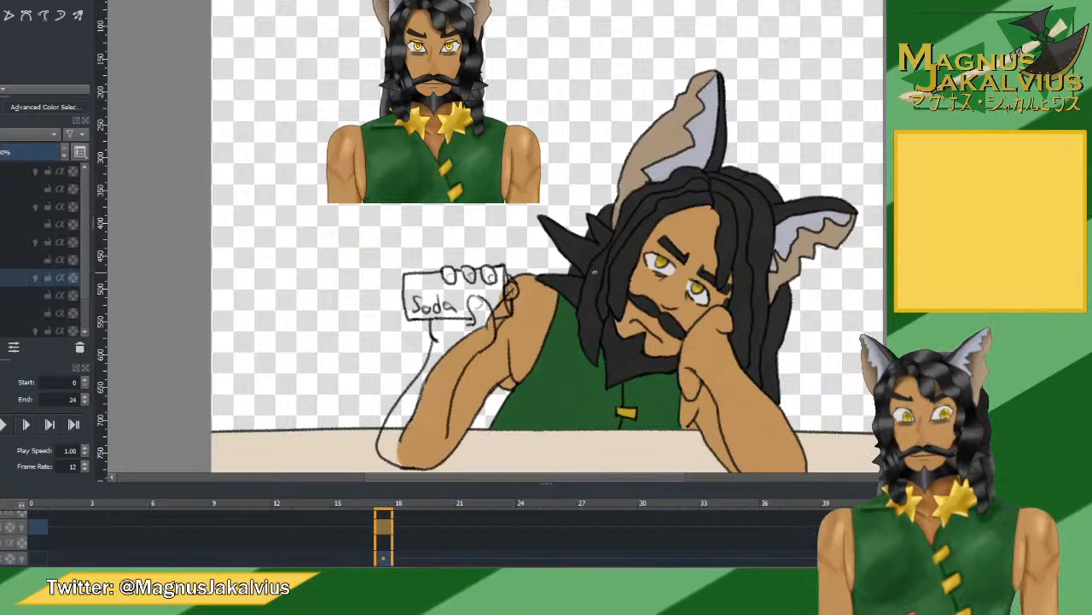
scroll(593, 272, down, 2)
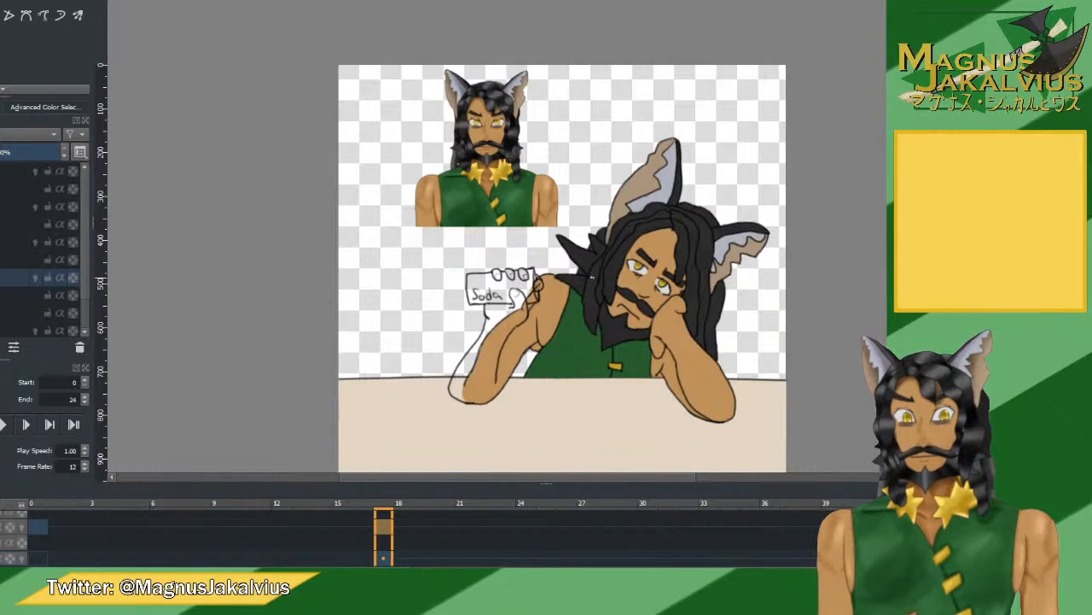
Copy the color layer's keyframe from frame 17 to frame 0.
click(34, 528)
click(388, 560)
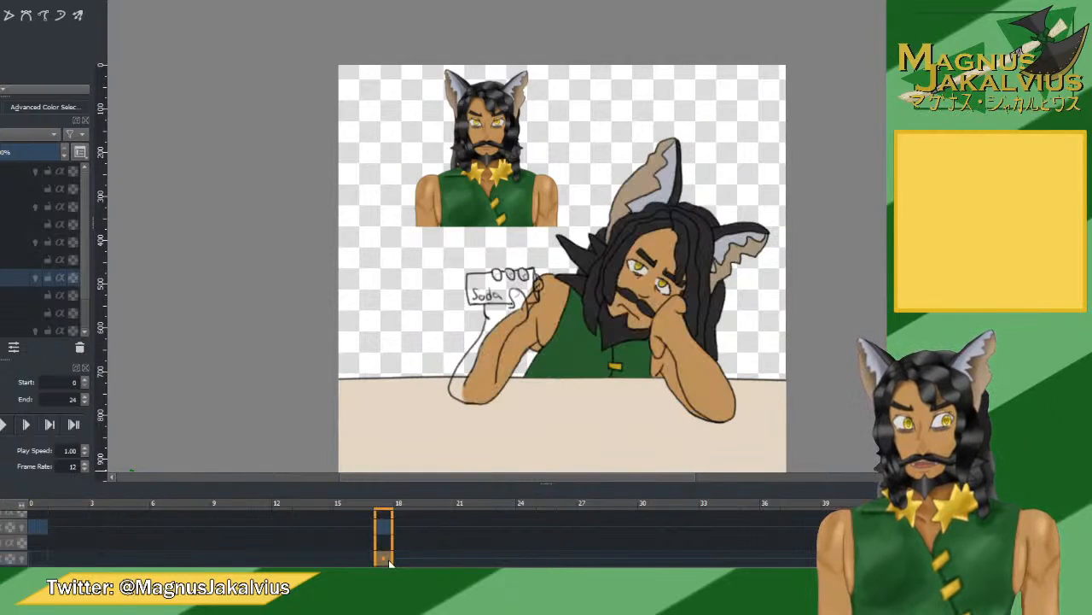
drag(388, 559, 44, 557)
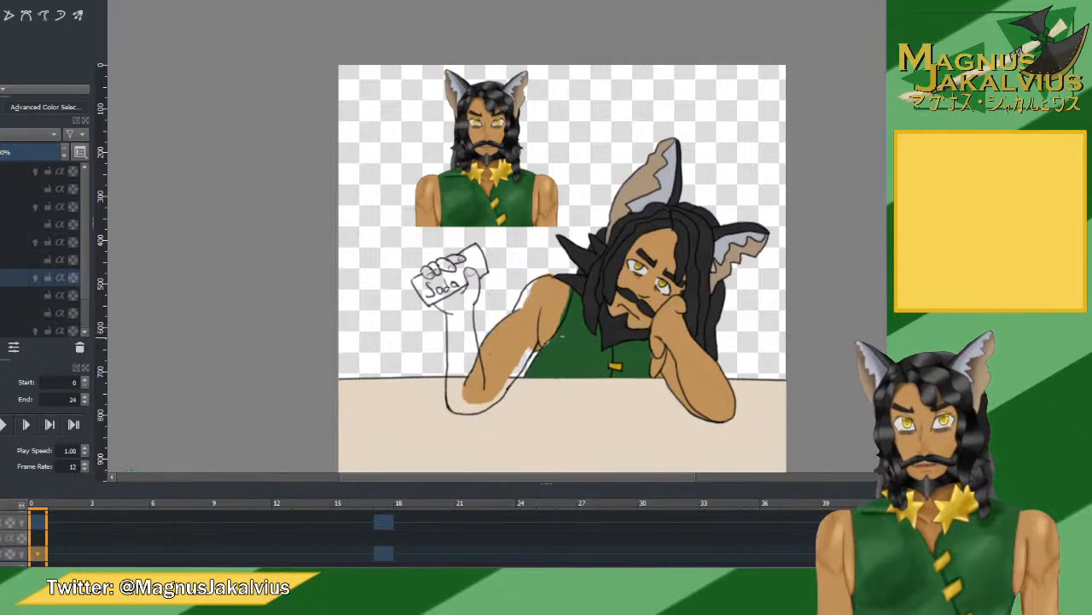
Compare the line art and copied colors on frame 0 with frame 17, especially around the raised arm and vest.
scroll(564, 337, up, 4)
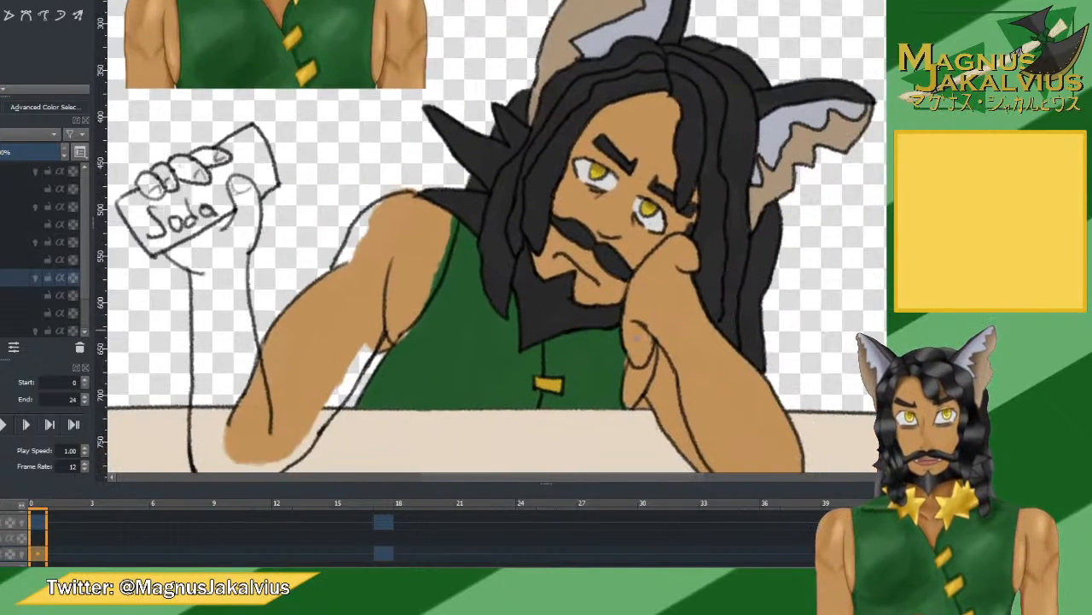
scroll(639, 338, up, 2)
scroll(600, 398, up, 1)
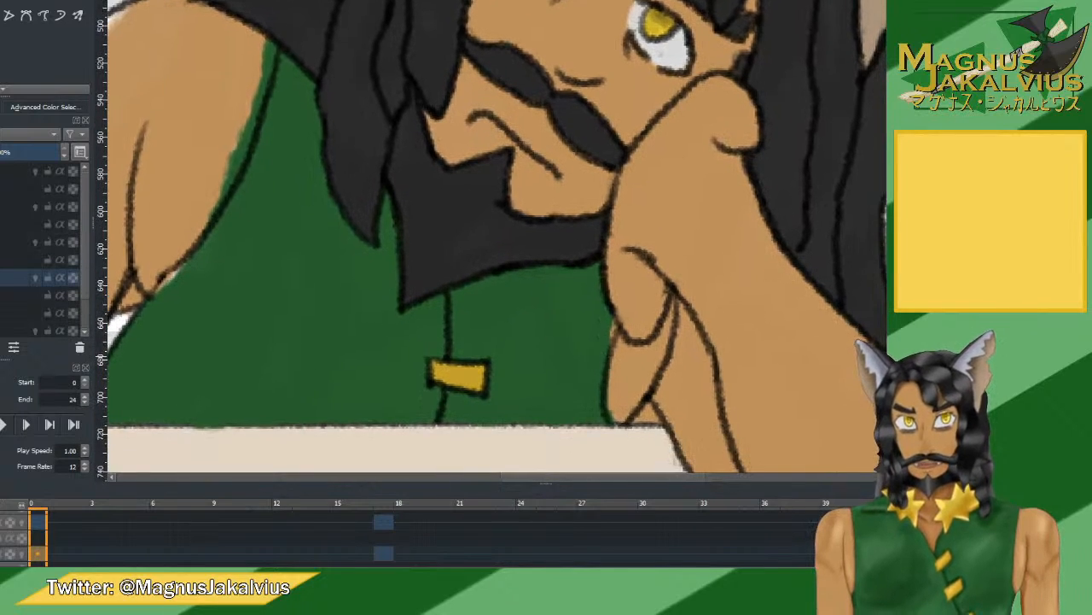
scroll(602, 346, up, 1)
scroll(610, 318, down, 2)
scroll(574, 304, up, 1)
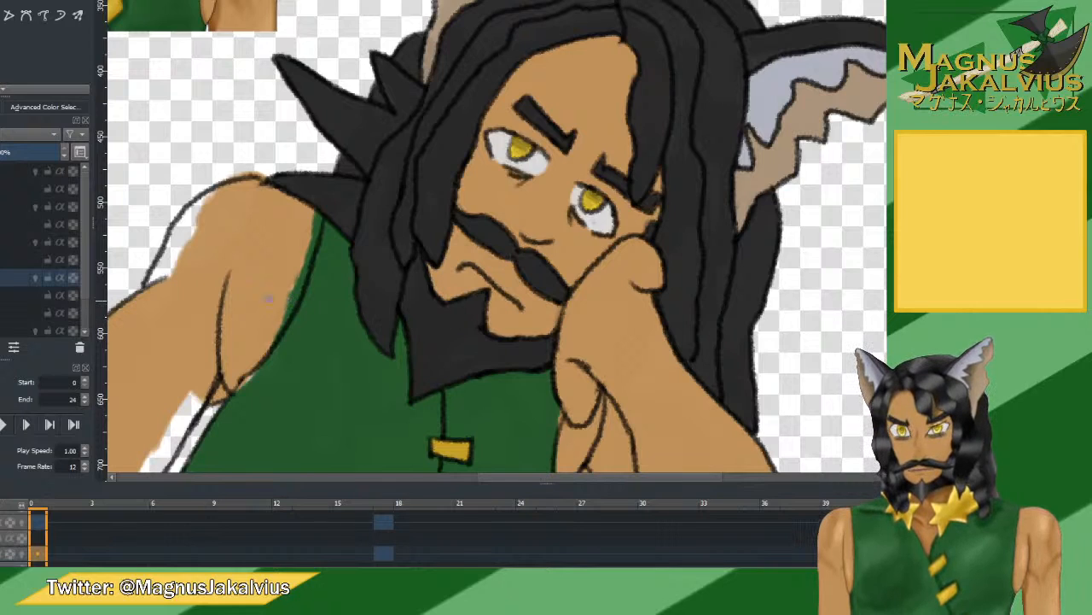
click(17, 243)
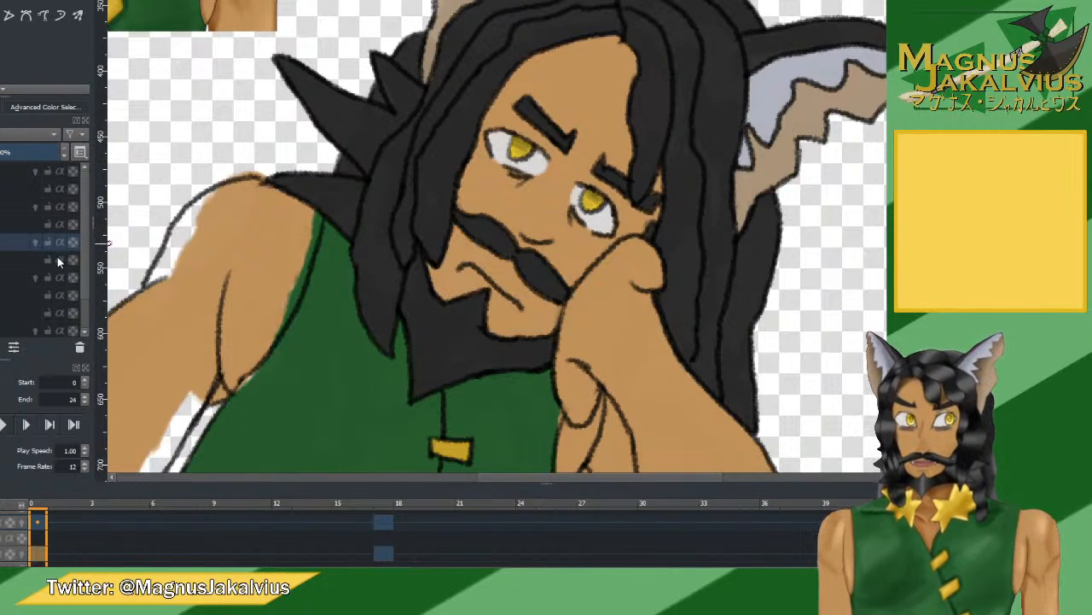
click(382, 537)
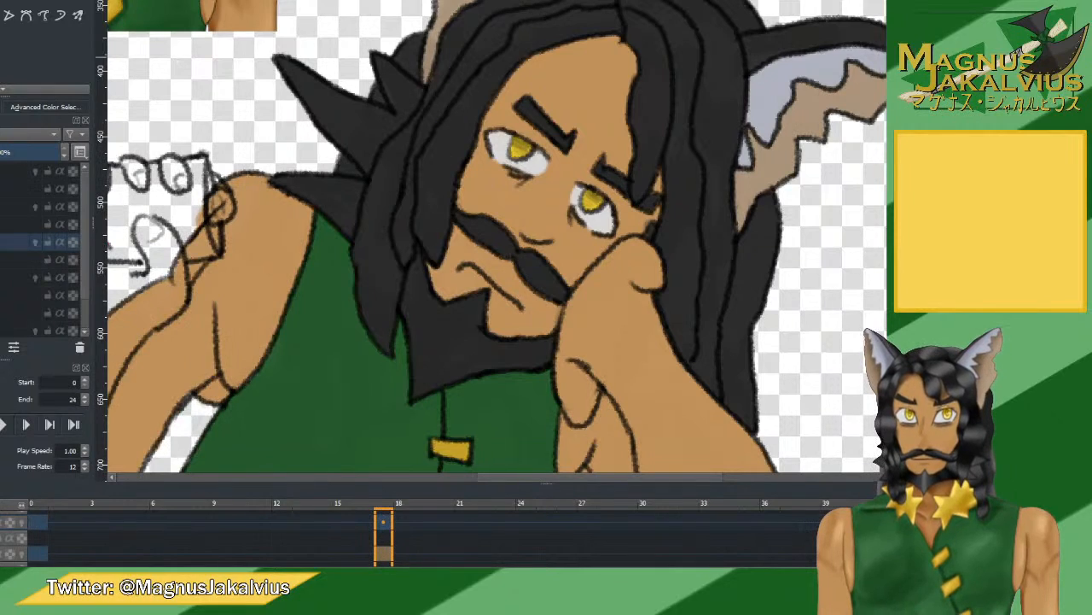
click(5, 278)
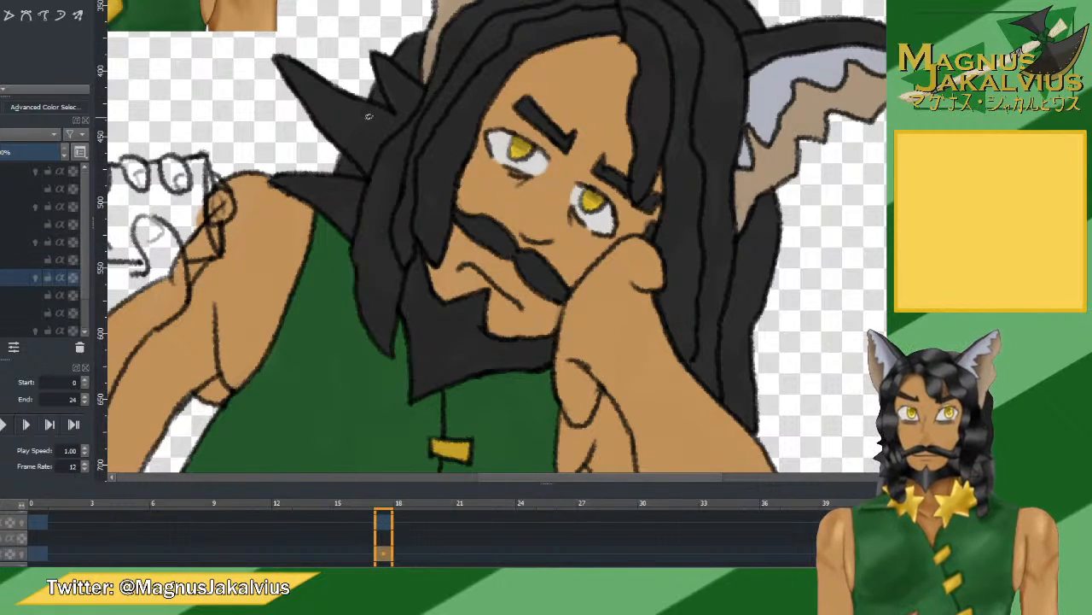
click(37, 555)
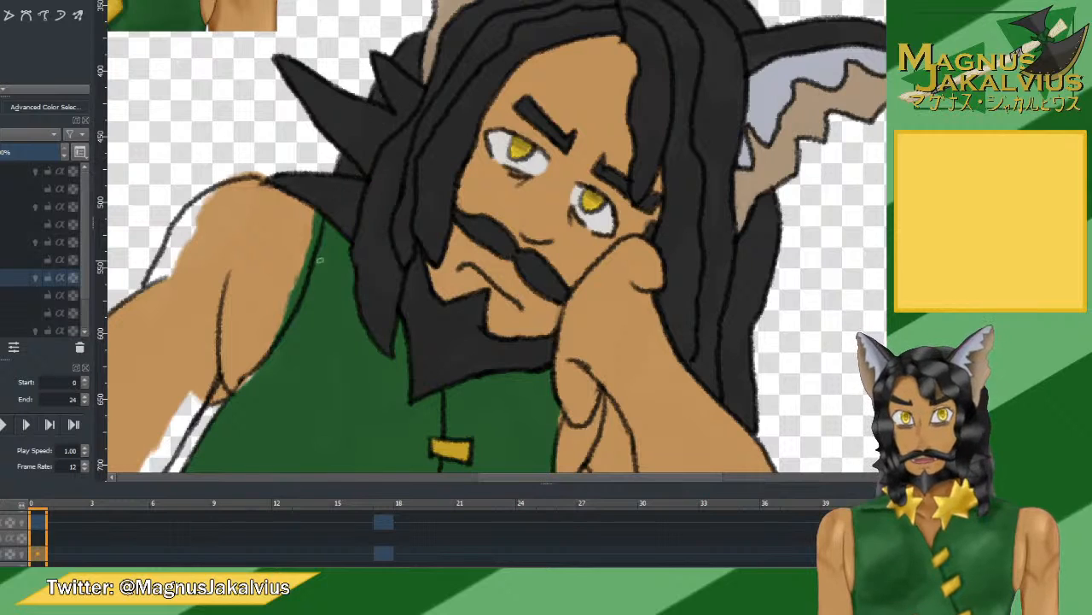
Extend the skin color on frame 0's raised arm up to the armhole line of the vest.
scroll(373, 170, down, 5)
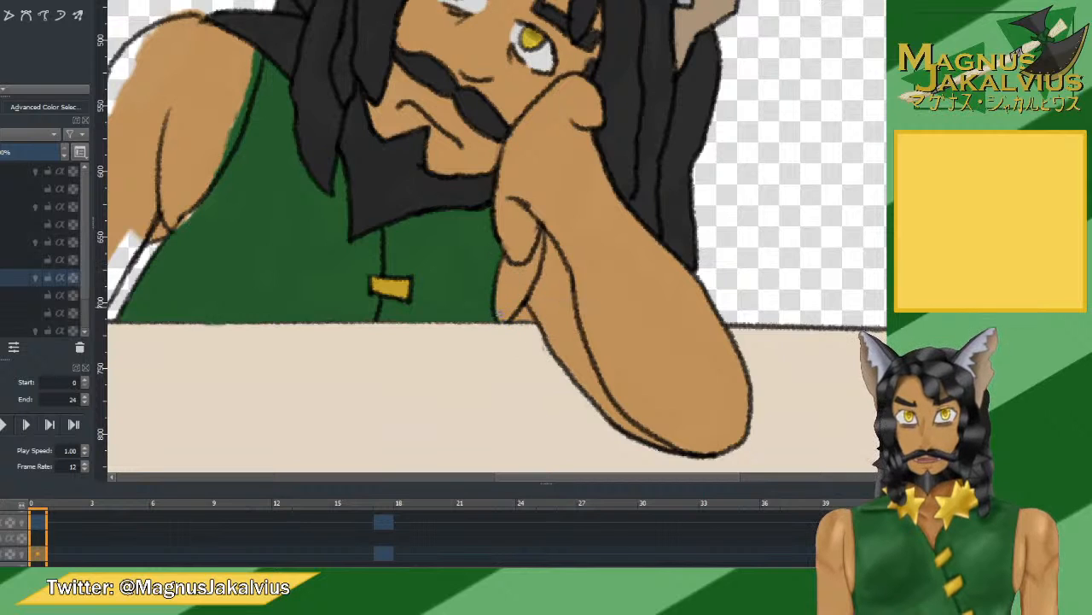
scroll(543, 228, down, 3)
scroll(543, 256, left, 5)
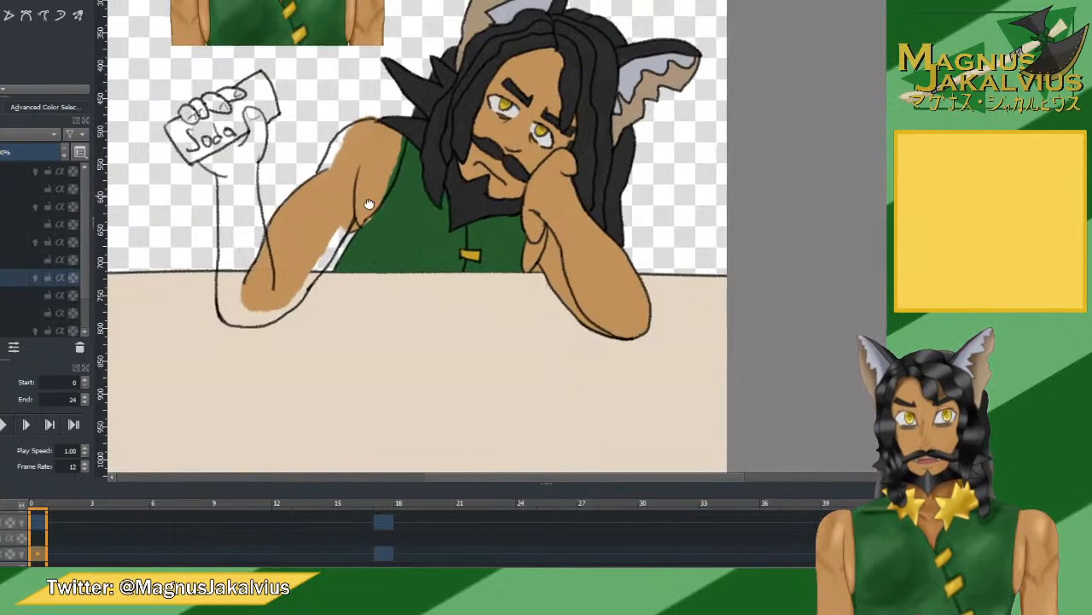
scroll(544, 293, up, 4)
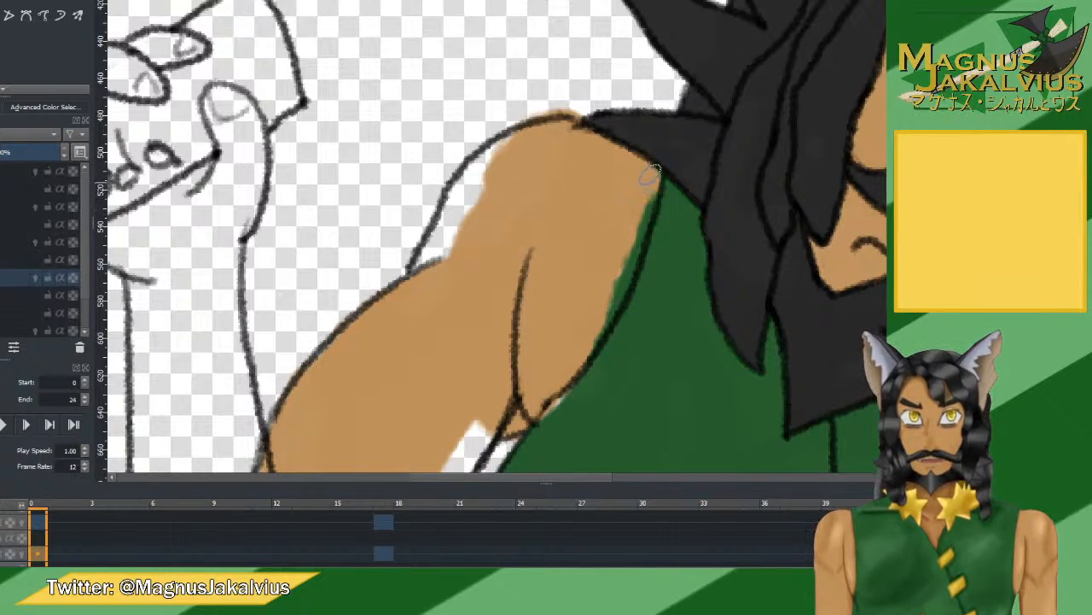
mouse_move(651, 175)
mouse_down()
mouse_move(607, 298)
mouse_move(622, 289)
mouse_move(600, 314)
mouse_up()
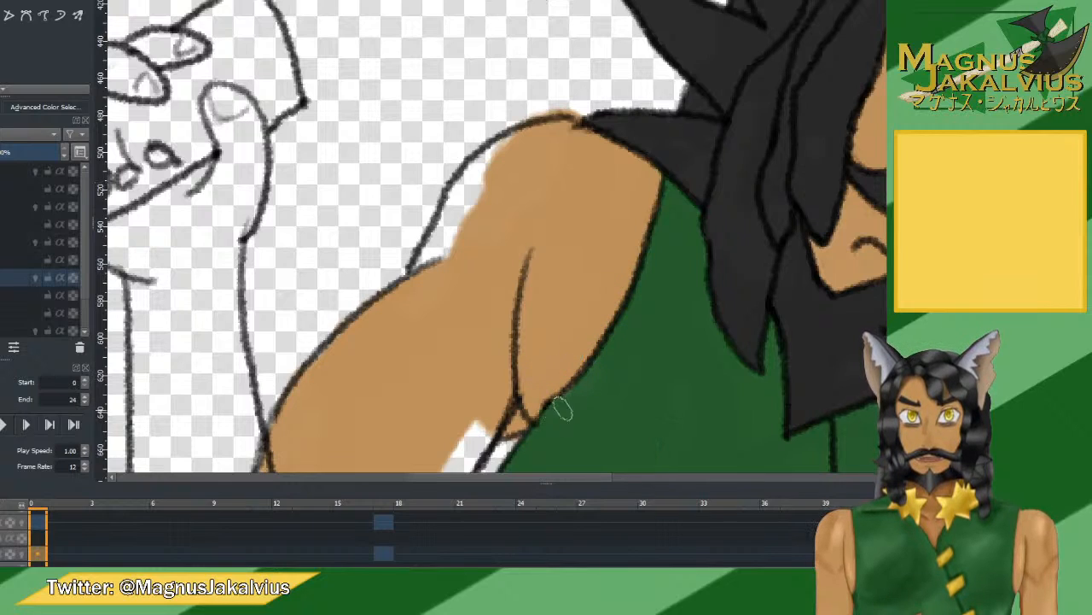
Sample the arm's skin color and fill the uncolored gap along the outer shoulder of the raised arm.
drag(532, 334, 536, 222)
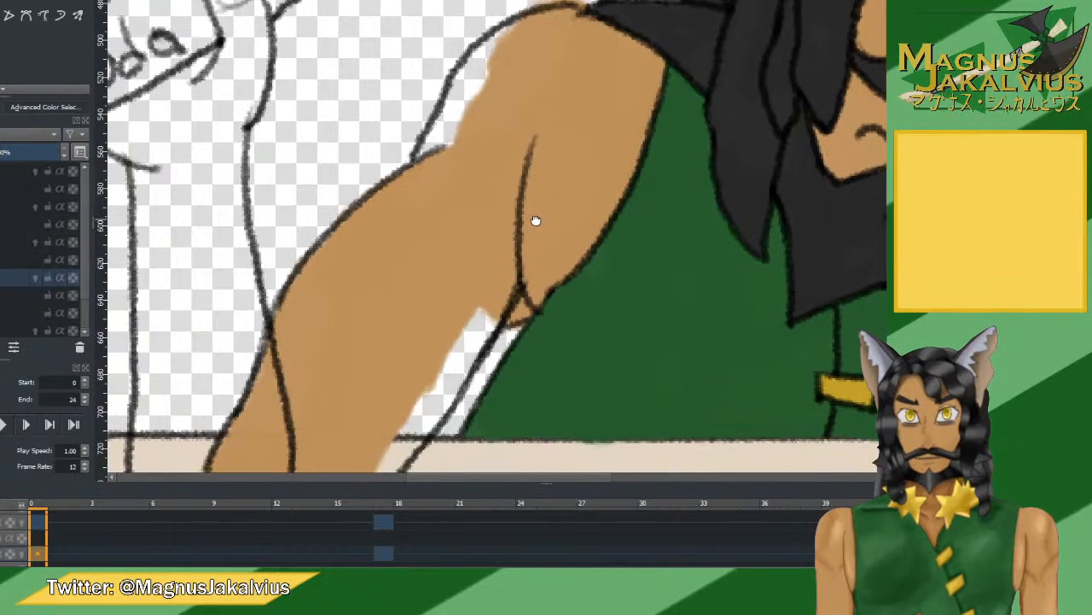
ctrl+click(608, 118)
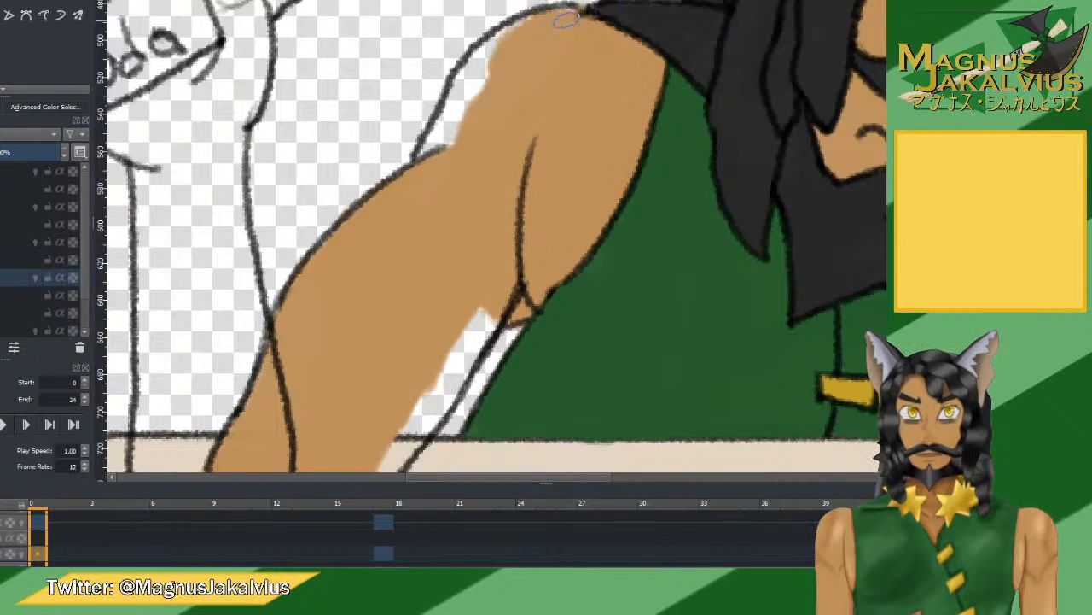
mouse_move(566, 15)
mouse_down()
mouse_move(493, 43)
mouse_move(525, 26)
mouse_move(484, 55)
mouse_move(423, 170)
mouse_move(435, 152)
mouse_up()
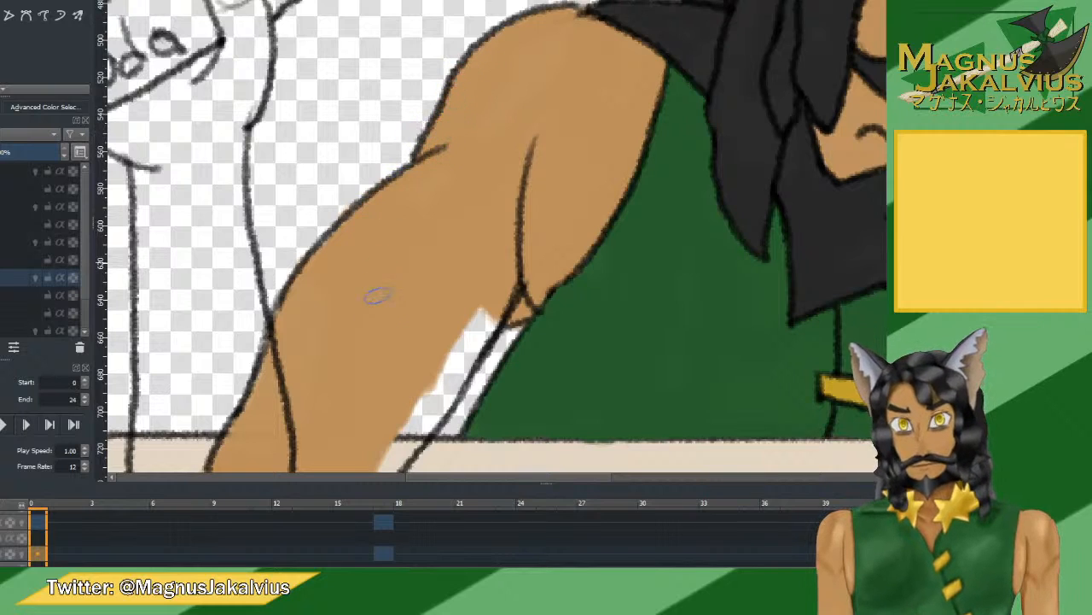
Fill the underside of the upper arm and the elbow resting on the table with skin color up to the outline.
drag(378, 293, 487, 146)
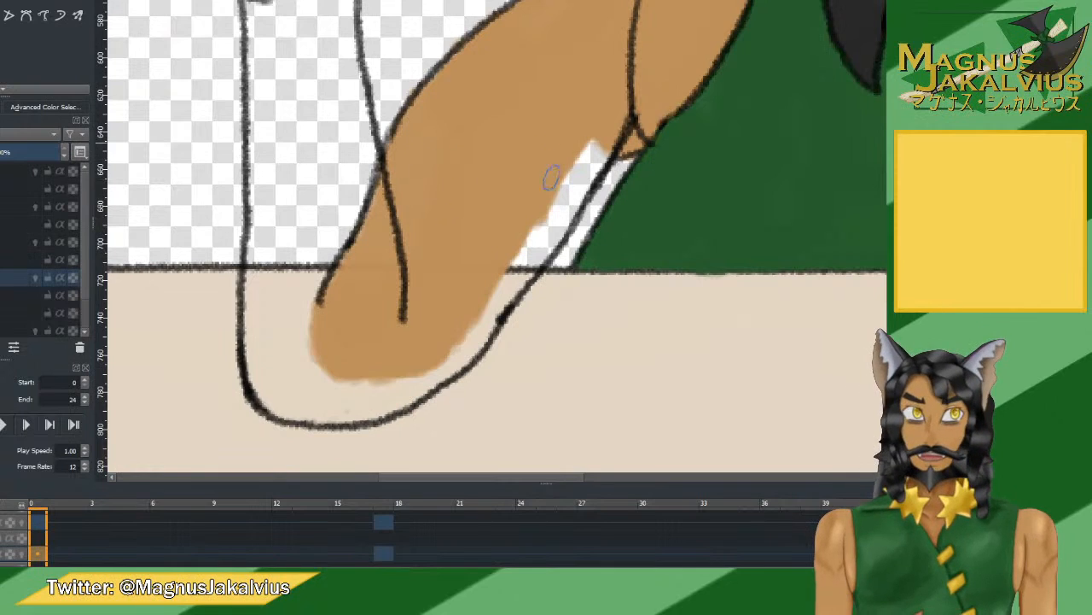
mouse_move(546, 171)
mouse_down()
mouse_move(593, 159)
mouse_move(562, 219)
mouse_move(567, 181)
mouse_move(559, 190)
mouse_move(532, 257)
mouse_move(537, 250)
mouse_move(486, 309)
mouse_move(508, 273)
mouse_up()
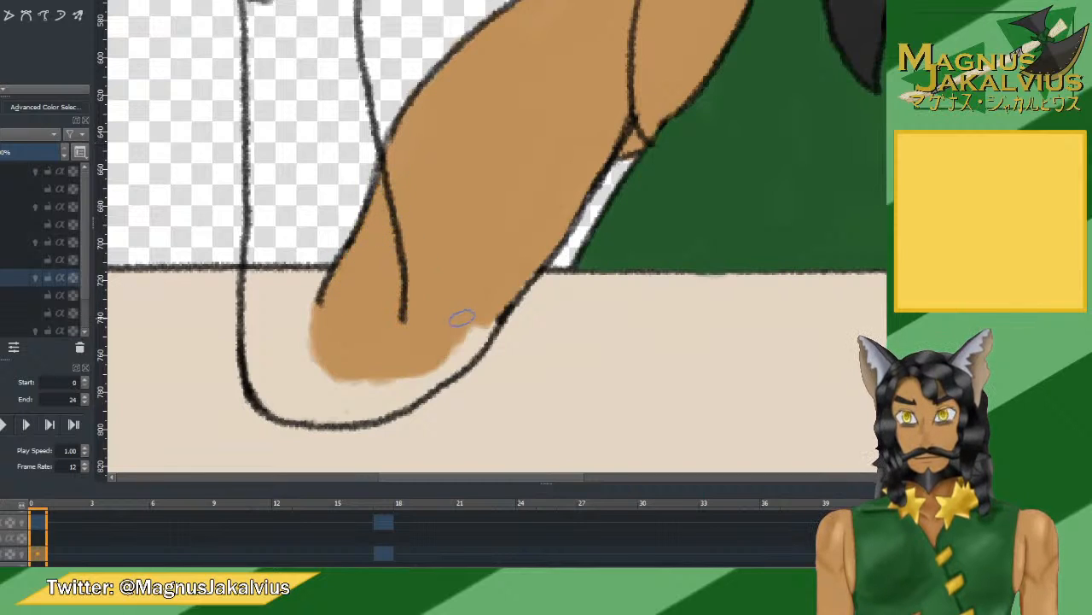
mouse_move(461, 318)
mouse_down()
mouse_move(448, 362)
mouse_move(466, 346)
mouse_move(444, 370)
mouse_move(389, 403)
mouse_move(335, 420)
mouse_up()
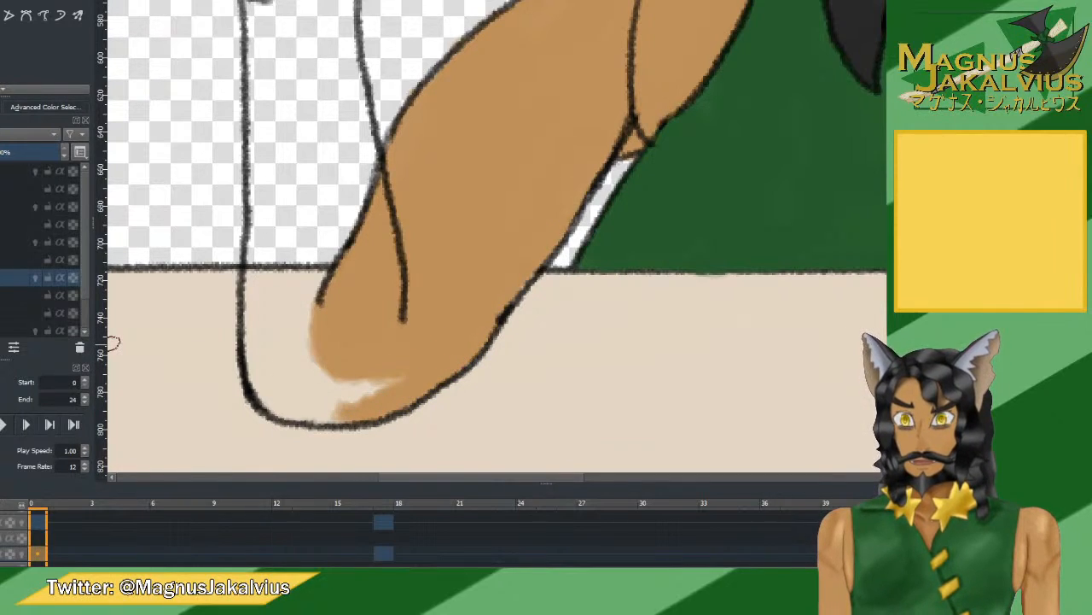
mouse_move(312, 328)
mouse_down()
mouse_move(298, 317)
mouse_move(264, 347)
mouse_move(254, 329)
mouse_move(273, 367)
mouse_move(401, 373)
mouse_move(329, 413)
mouse_move(286, 408)
mouse_move(257, 384)
mouse_move(264, 397)
mouse_up()
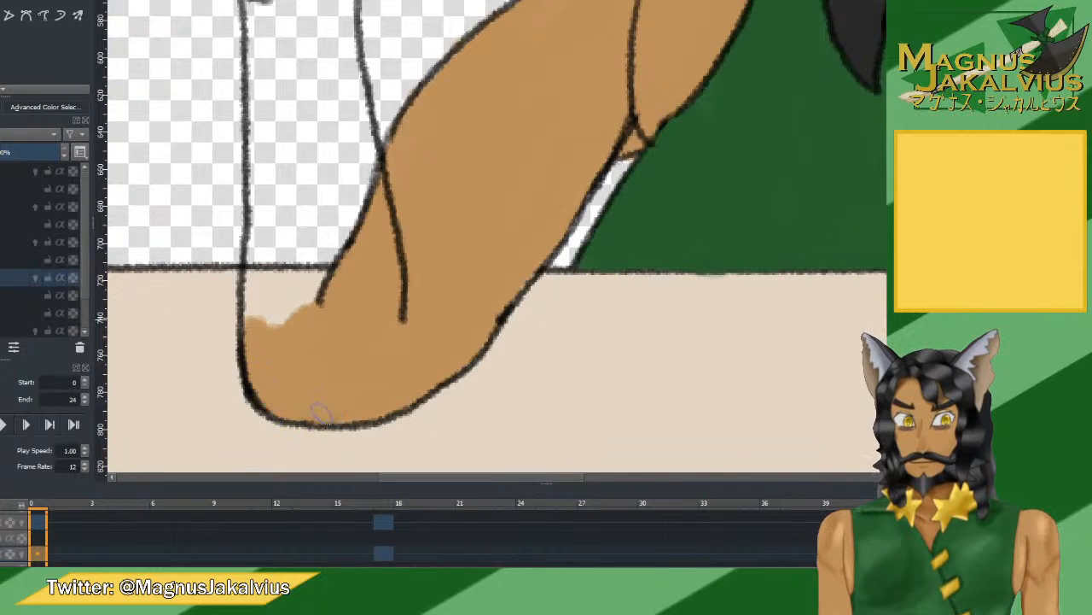
mouse_move(362, 408)
mouse_down()
mouse_move(415, 390)
mouse_move(307, 413)
mouse_up()
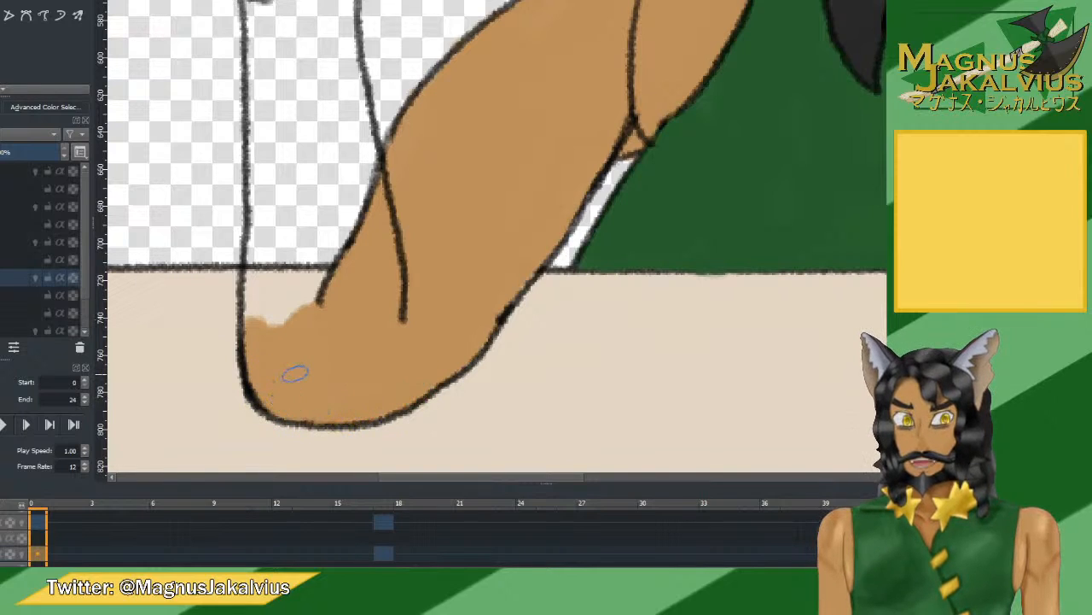
Play the animation and check how the arm colors fit the moving line art.
scroll(294, 373, down, 4)
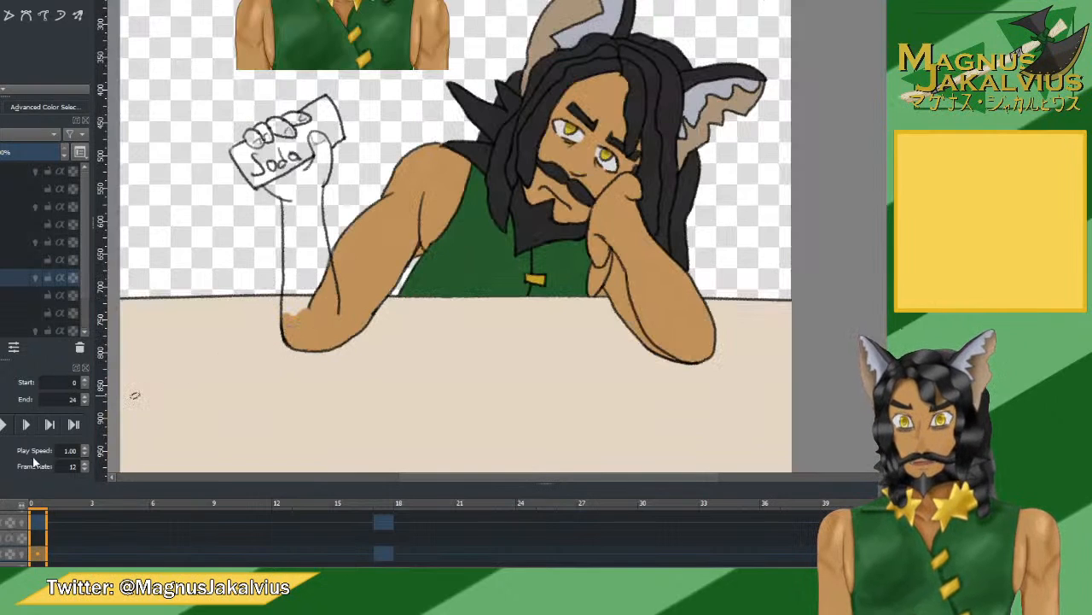
key(Return)
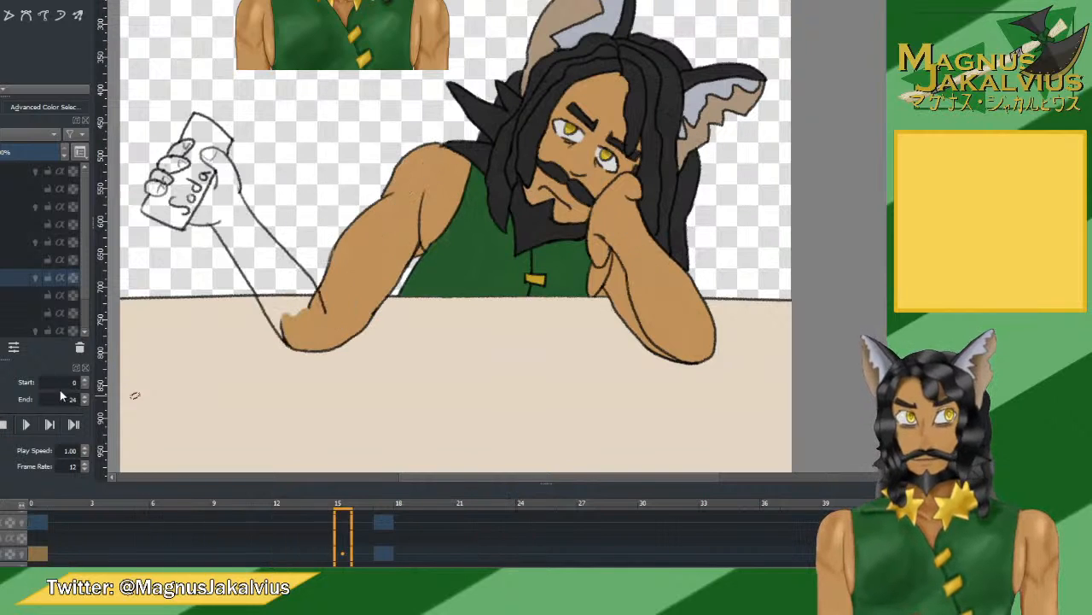
scroll(290, 301, down, 3)
scroll(286, 315, up, 1)
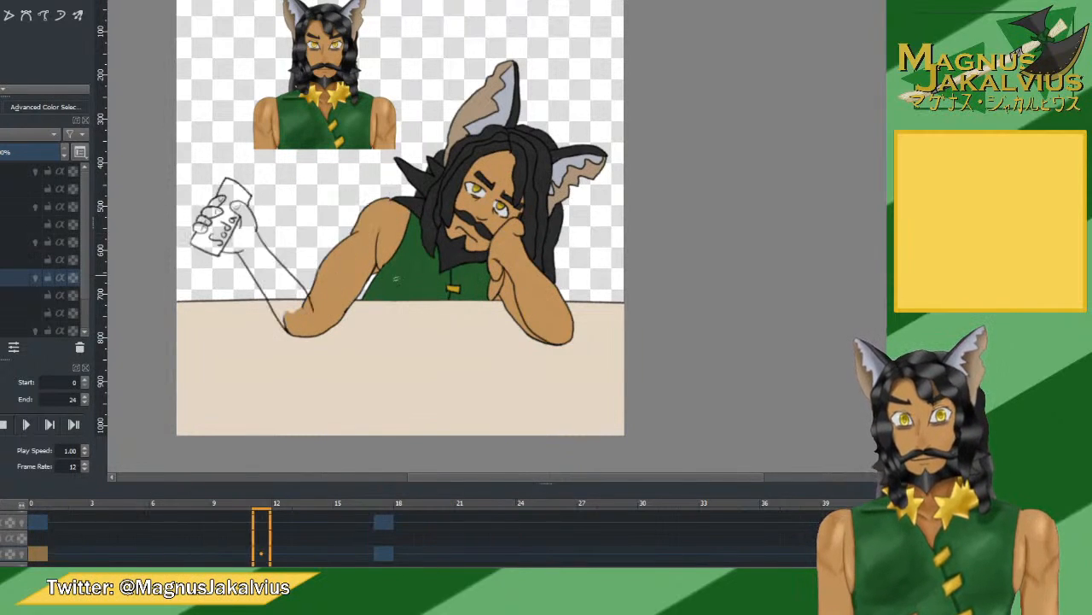
Touch up the crease outline below the wrist of the head-supporting arm on frame 0, undoing the unsatisfactory stroke.
click(7, 425)
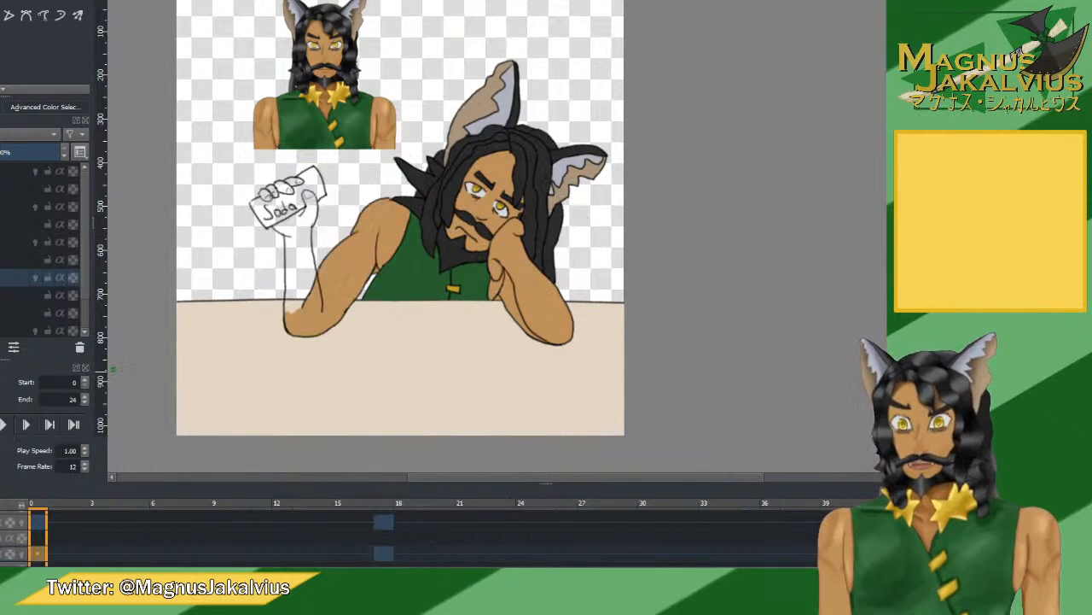
click(47, 242)
scroll(463, 309, up, 4)
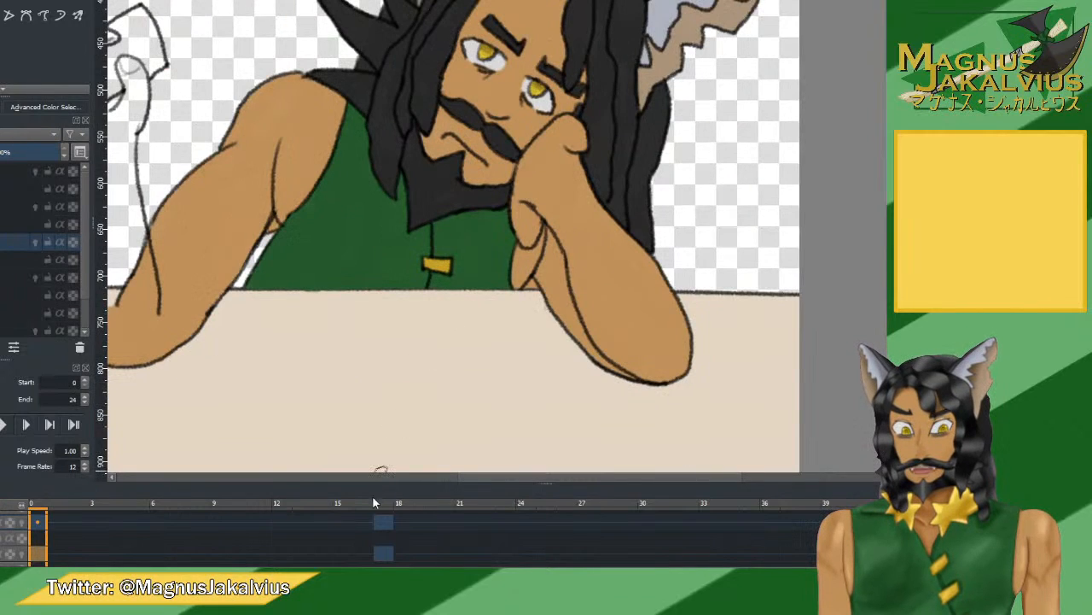
scroll(584, 272, up, 1)
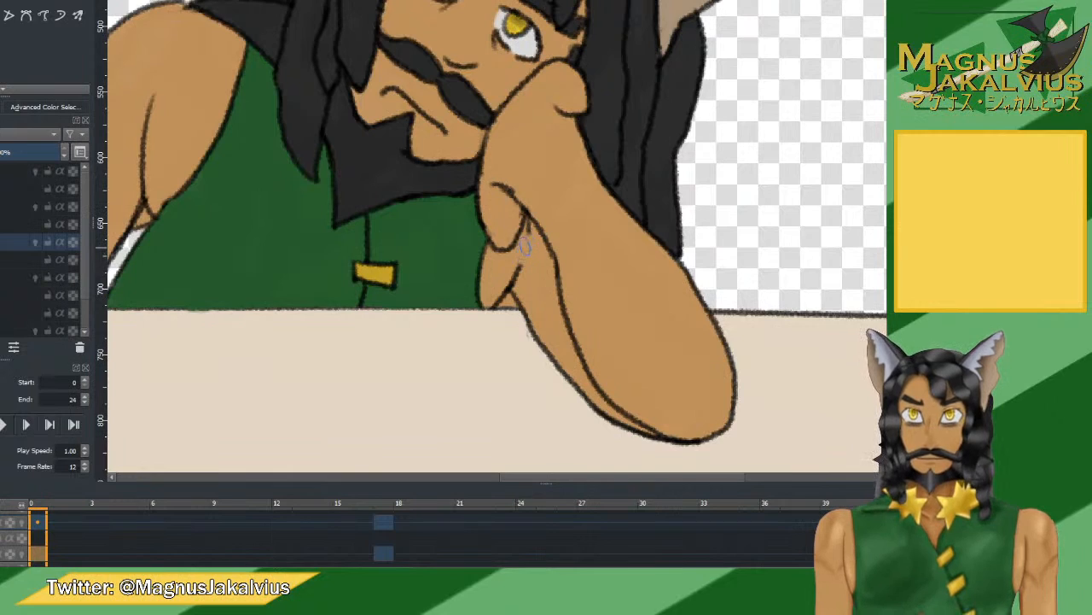
key(ctrl+z)
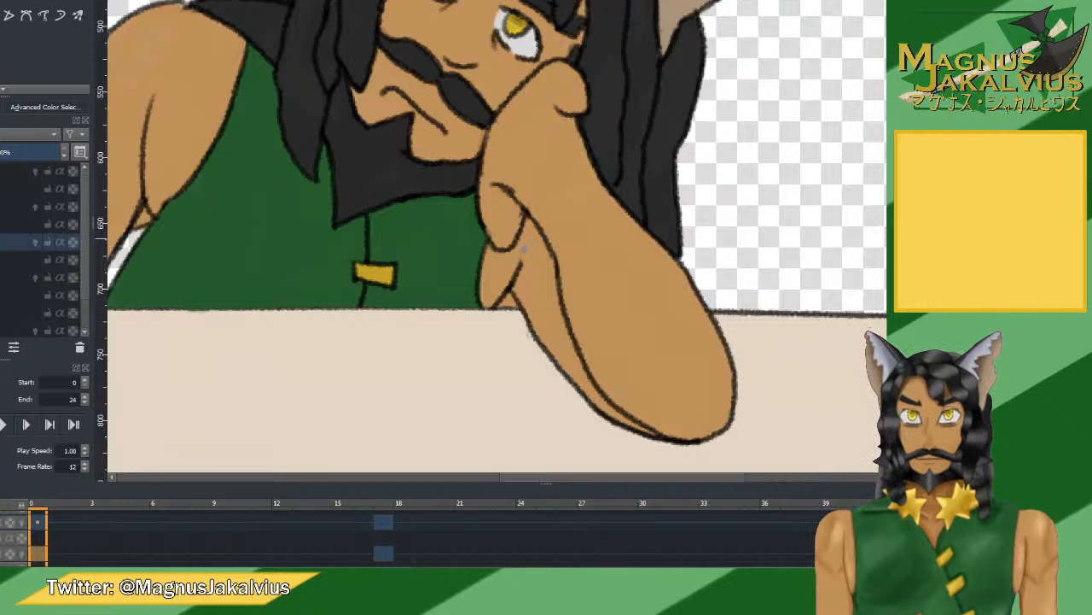
scroll(527, 246, down, 5)
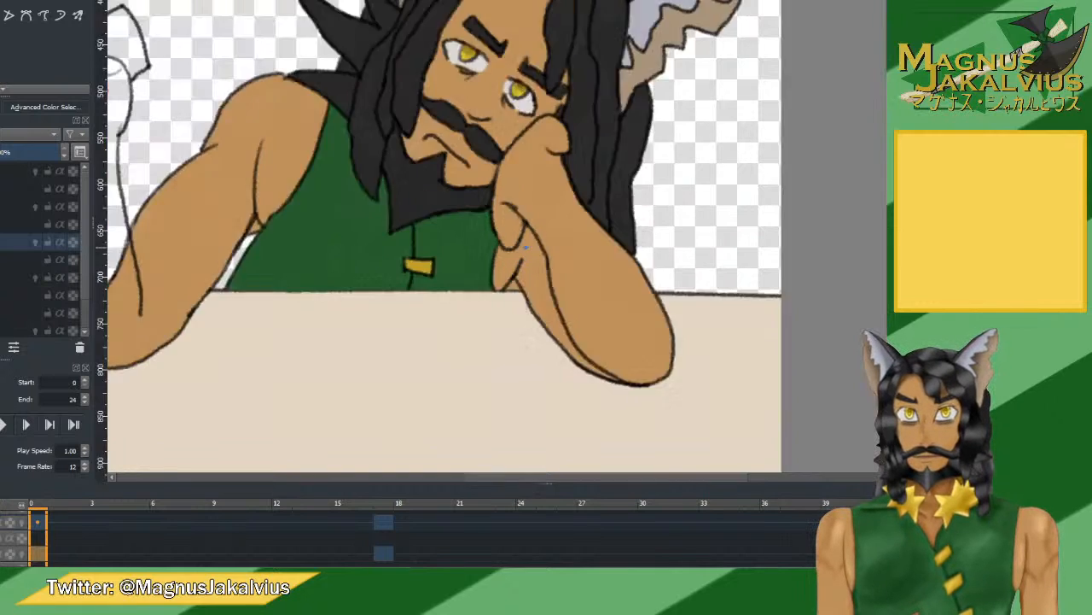
Compare the arm's line art and coloring between frames 17 and 0.
click(381, 552)
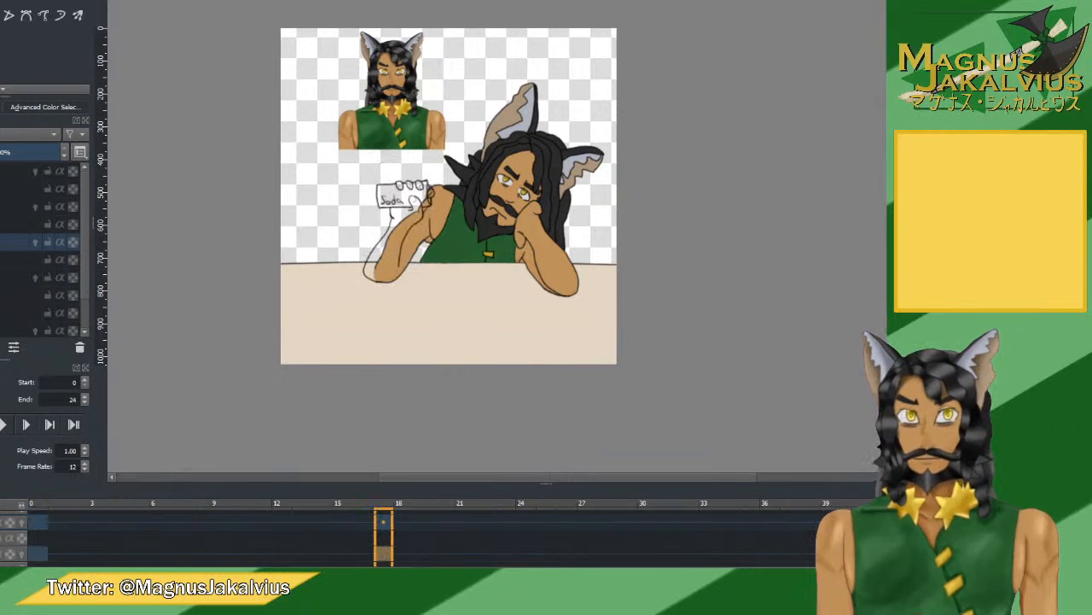
click(43, 552)
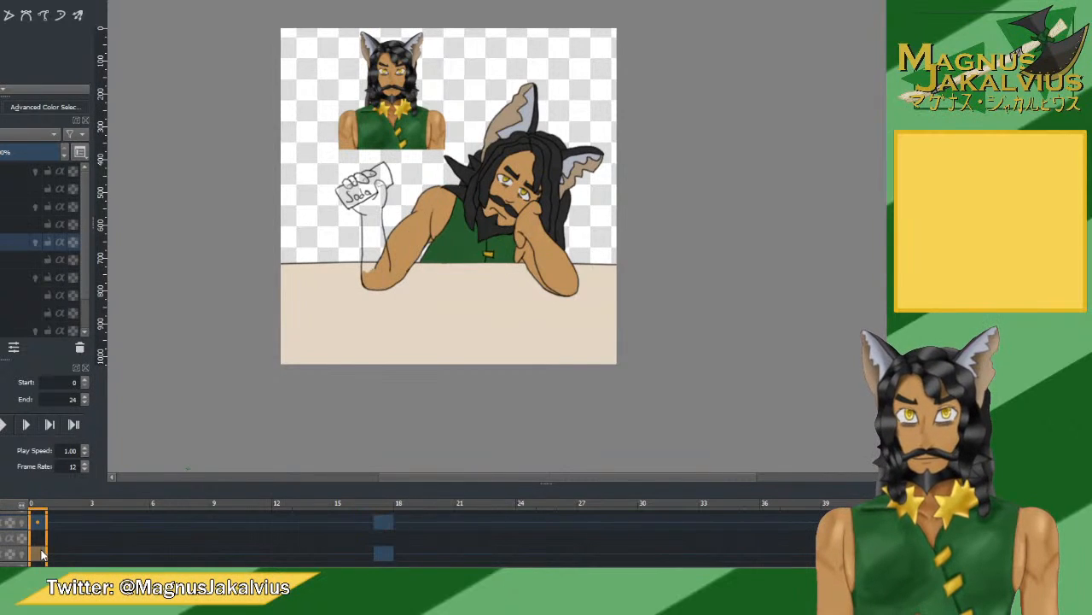
click(4, 424)
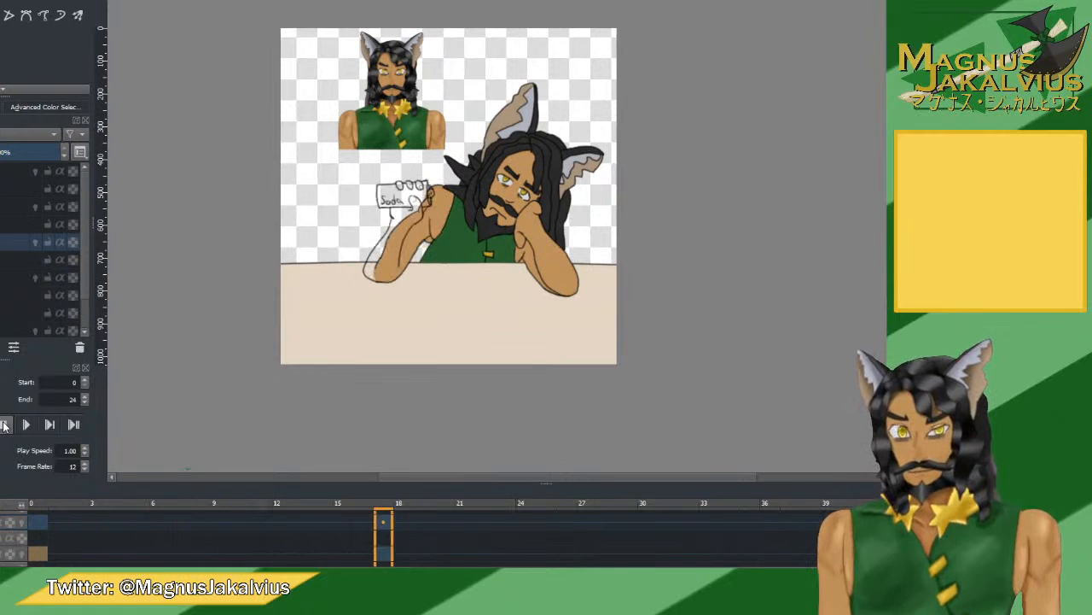
click(4, 427)
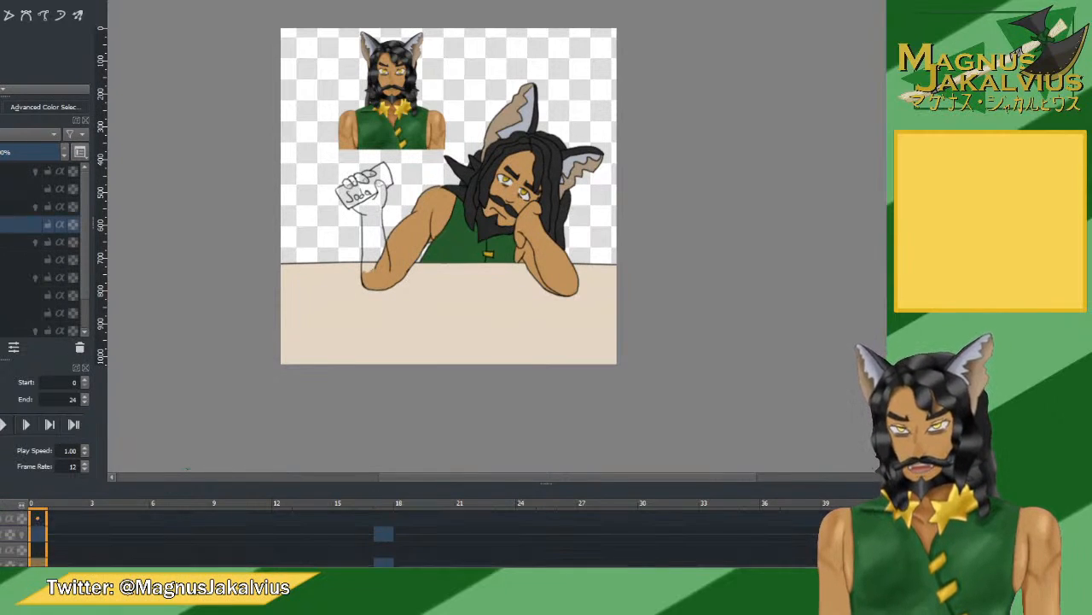
Select the layer meant for the can-holding forearm's color and examine the arm poses at frames 0, 2, 4, 16 and 20.
scroll(415, 228, up, 2)
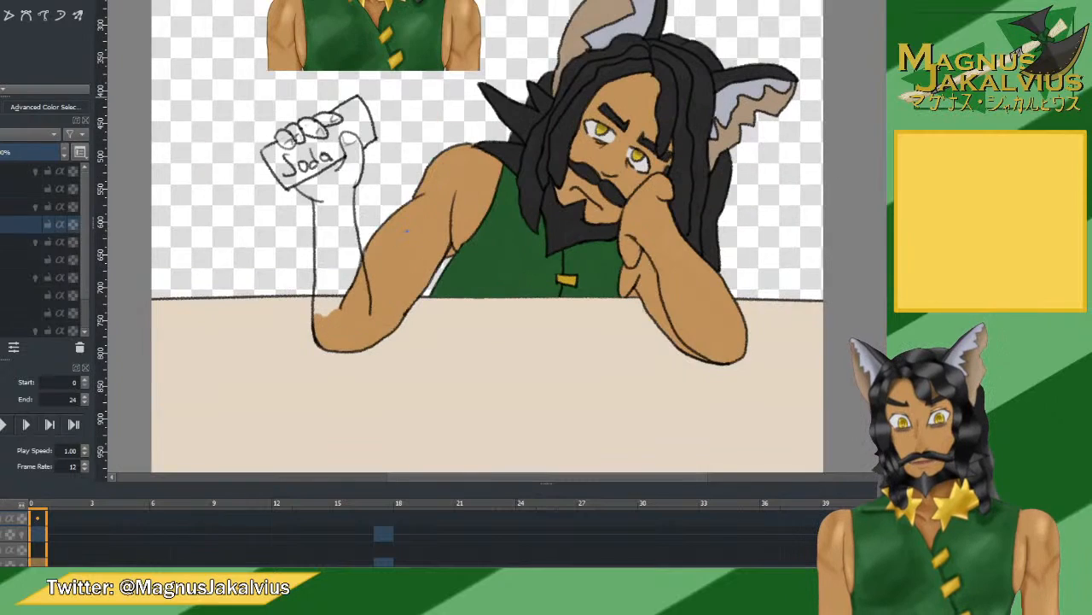
drag(370, 224, 428, 228)
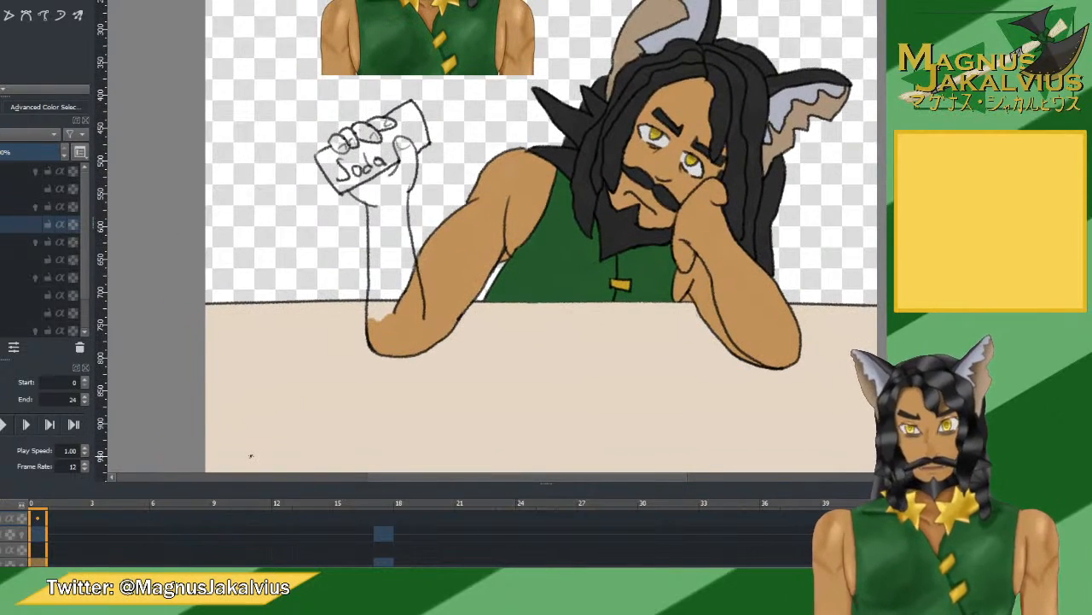
scroll(296, 547, down, 1)
scroll(295, 539, down, 1)
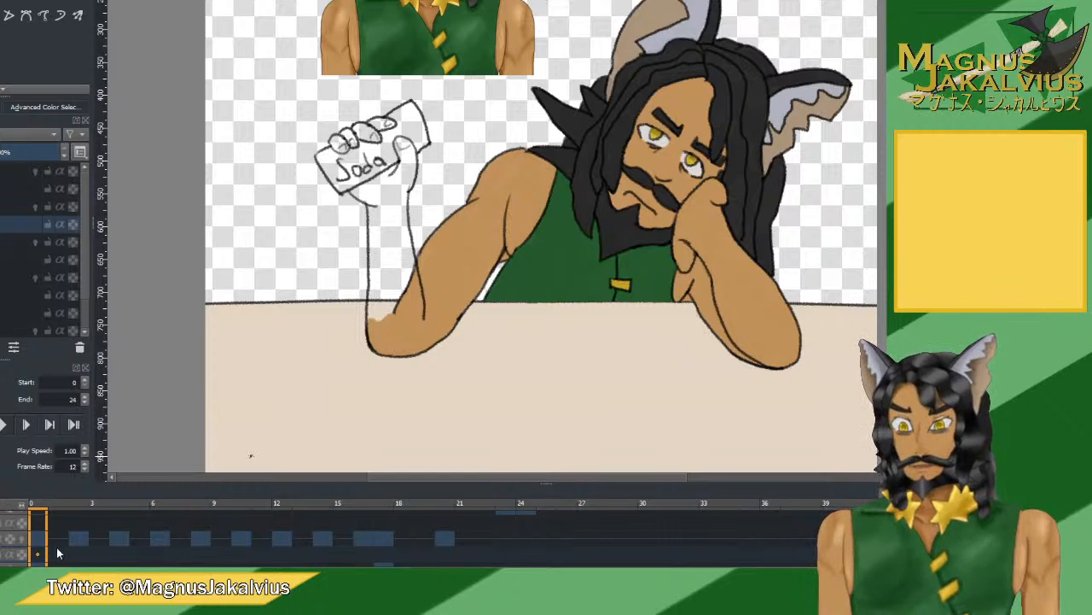
click(77, 554)
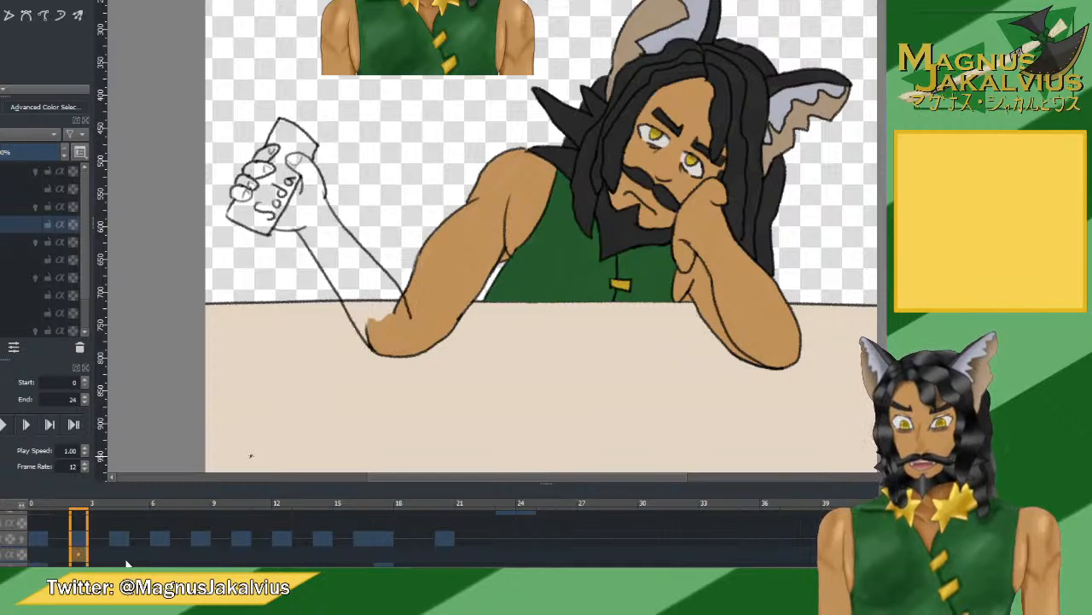
click(119, 555)
click(383, 553)
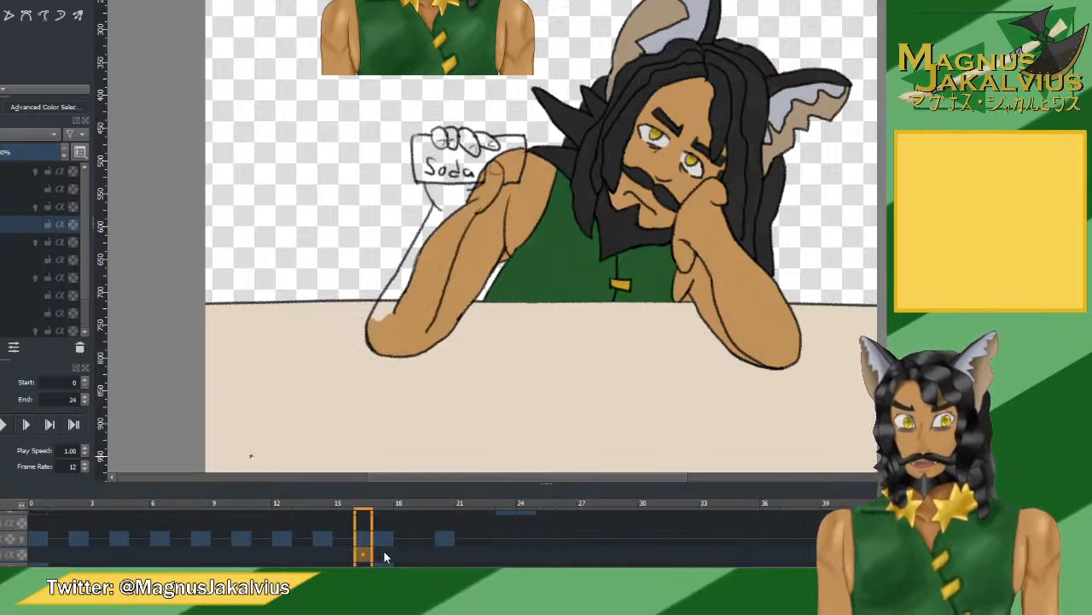
click(445, 553)
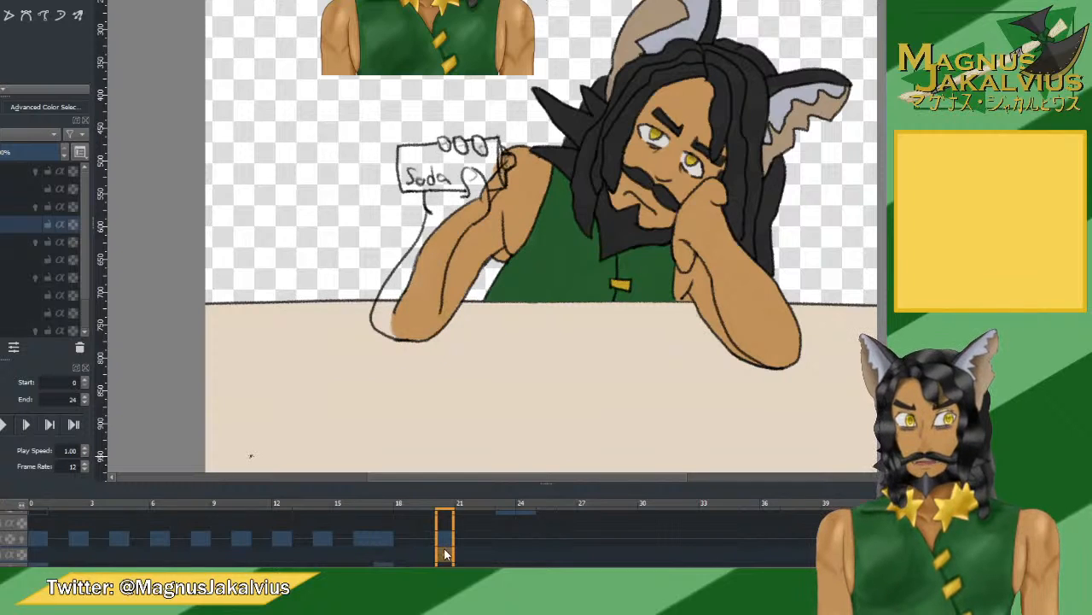
Add blank frames to the forearm color layer at frames 0, 2, 4, 17 and 20 to match the line-art poses.
click(38, 553)
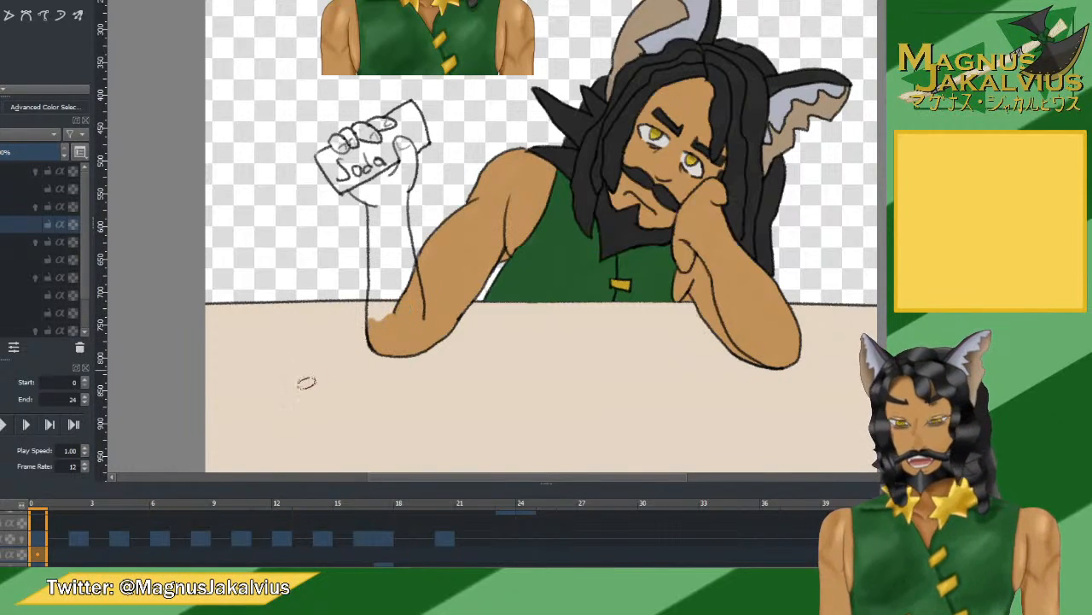
click(75, 546)
click(39, 555)
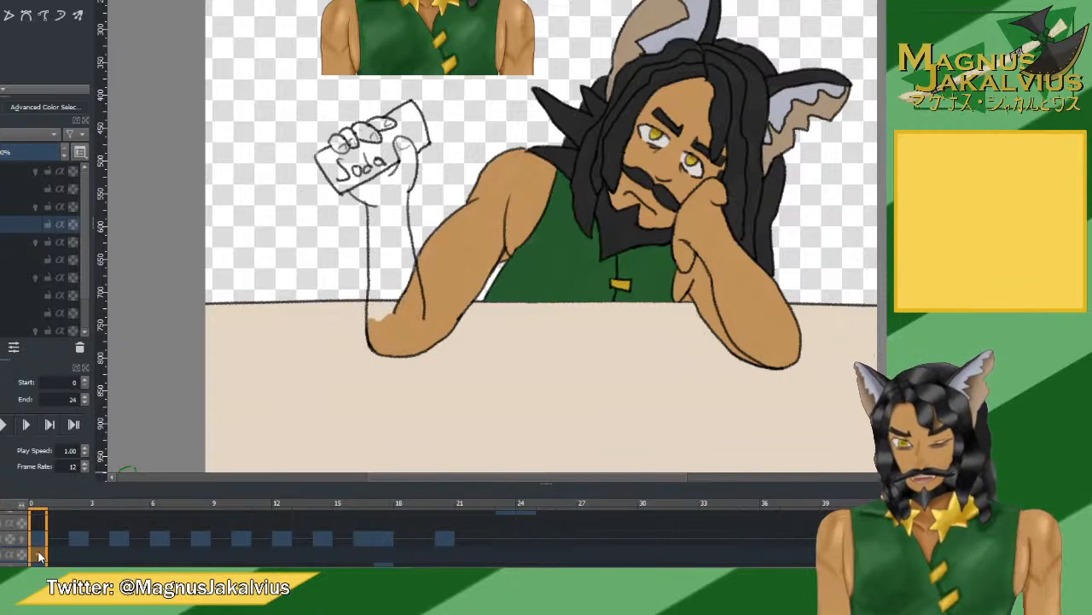
click(75, 553)
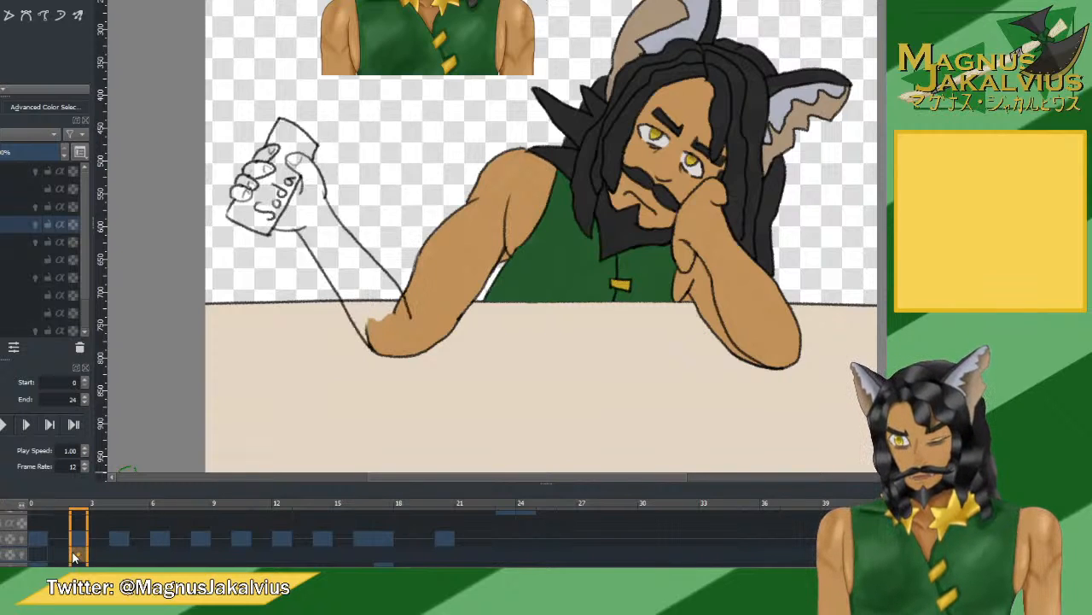
click(119, 554)
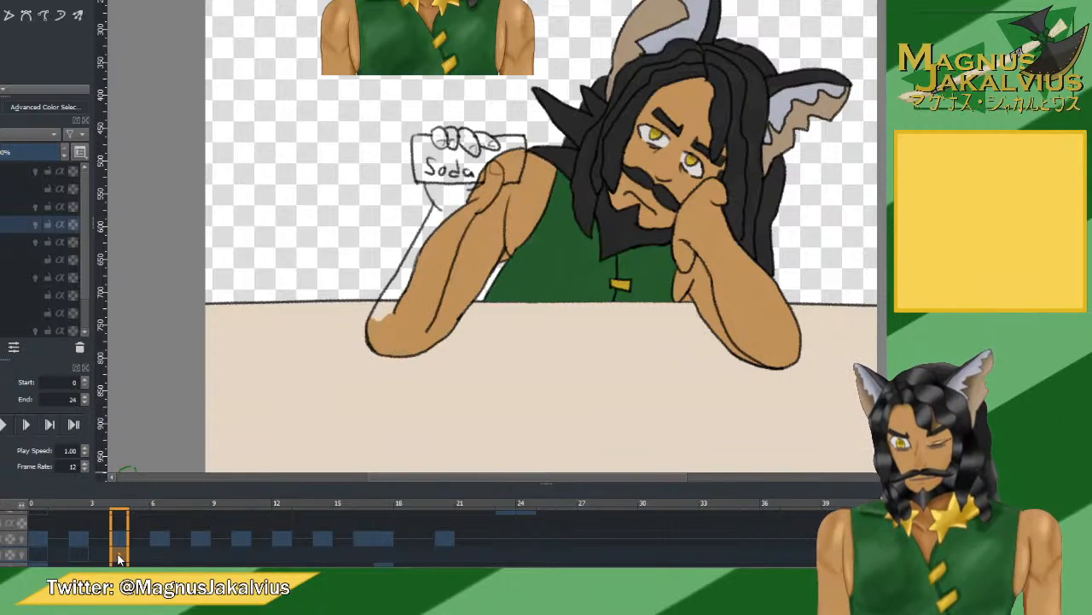
click(160, 555)
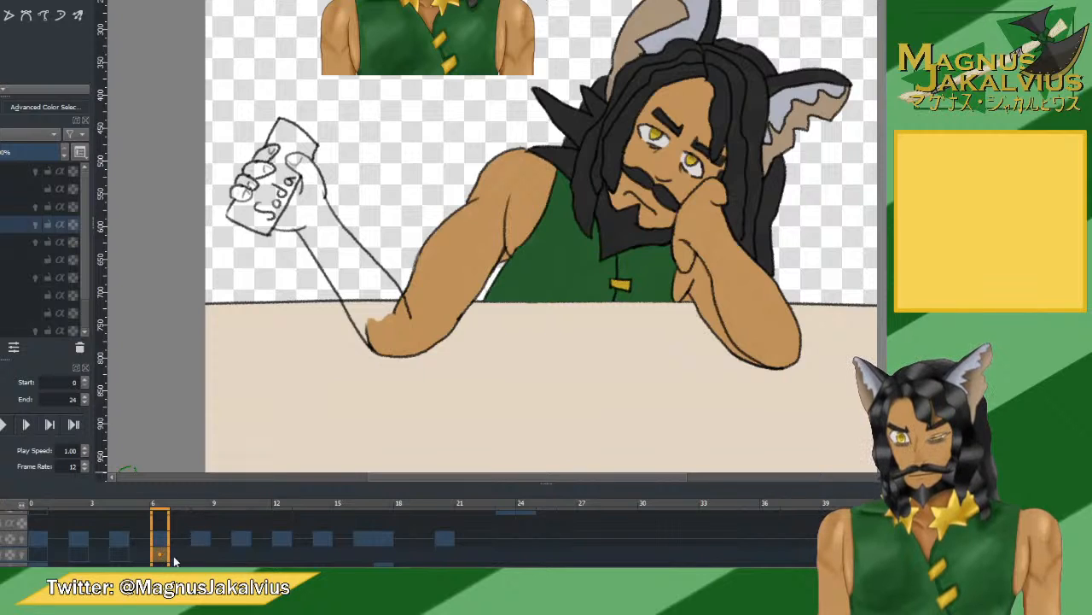
click(327, 557)
click(358, 555)
click(379, 549)
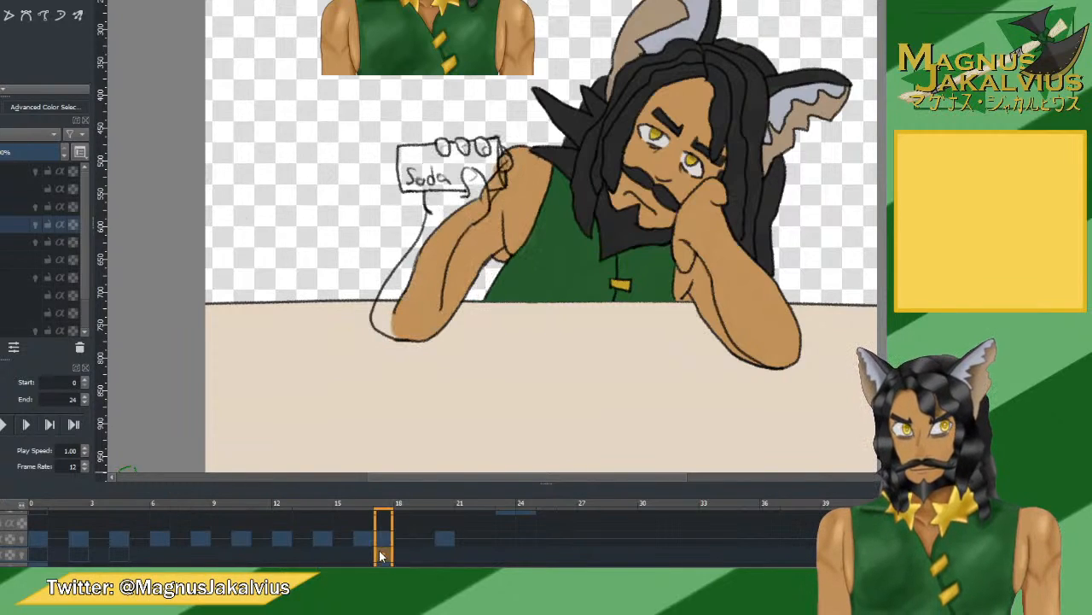
click(449, 550)
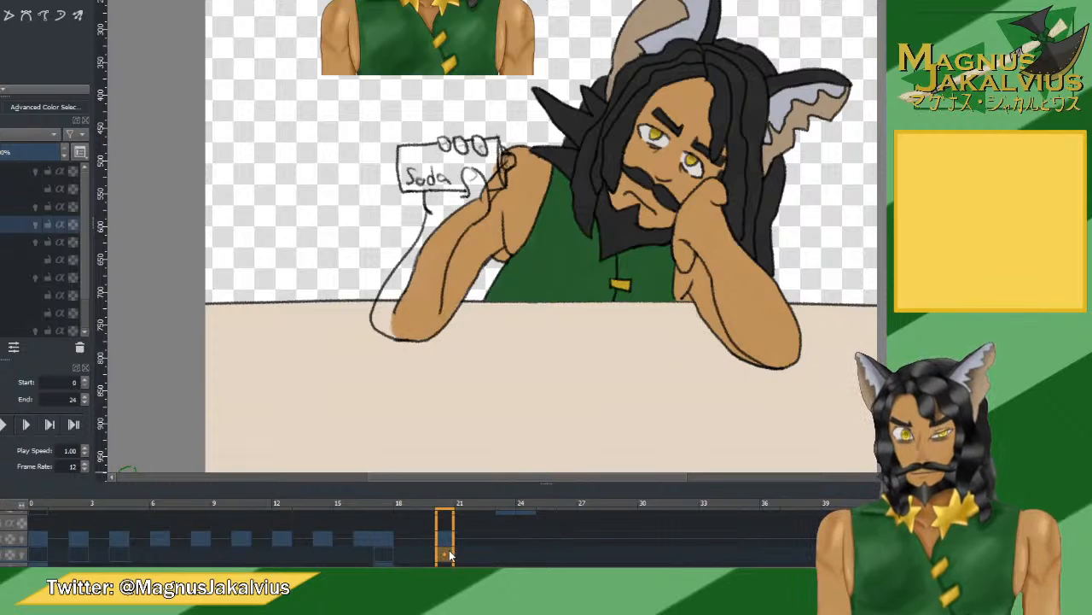
Insert further blank frames at frames 1 and 3 between the poses on the forearm color layer.
click(60, 550)
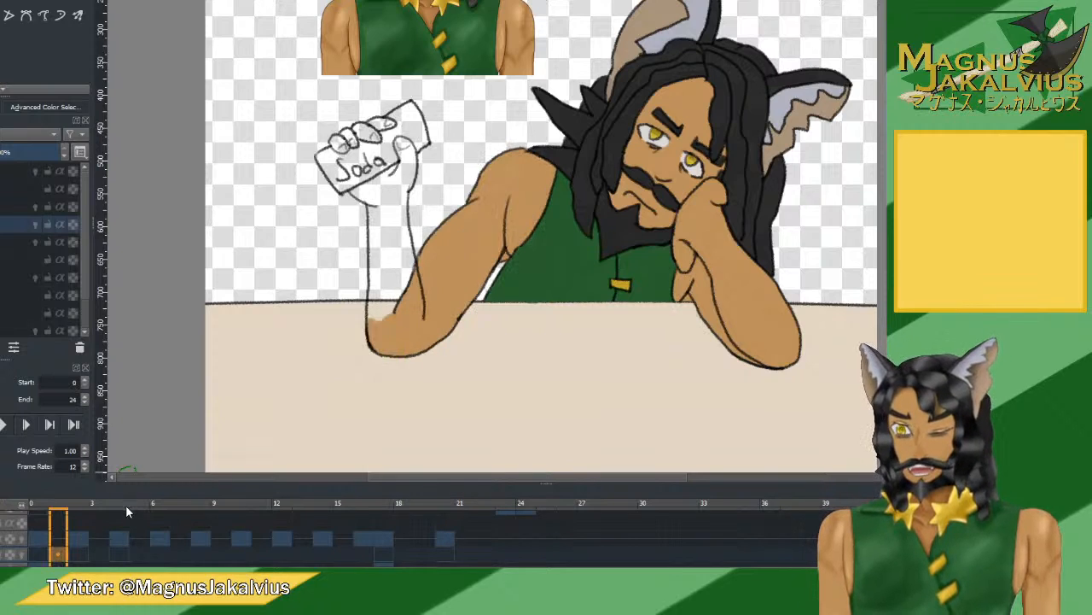
click(100, 551)
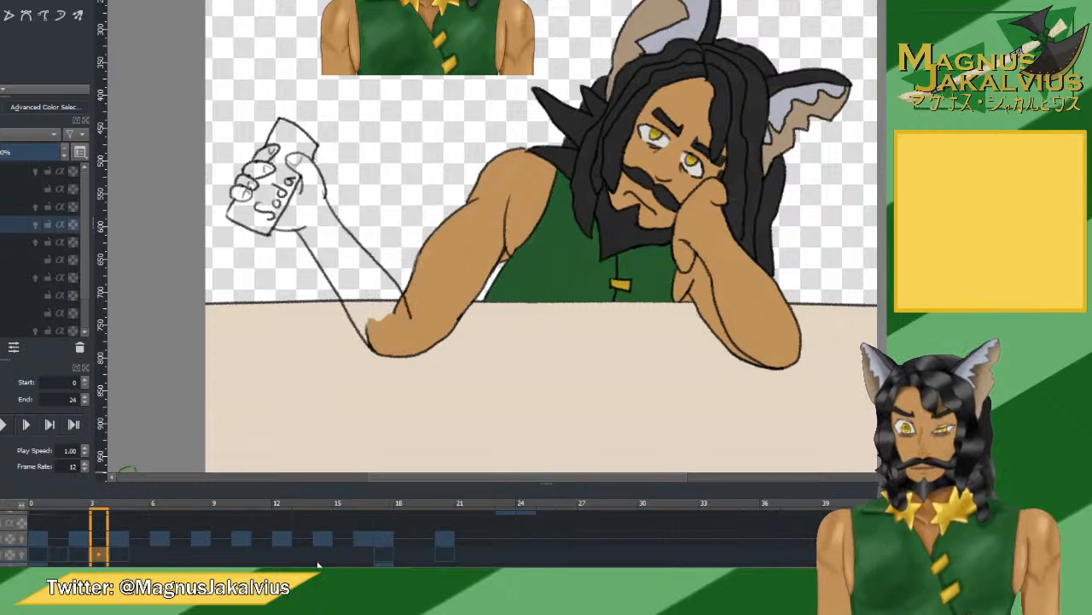
click(389, 553)
click(446, 550)
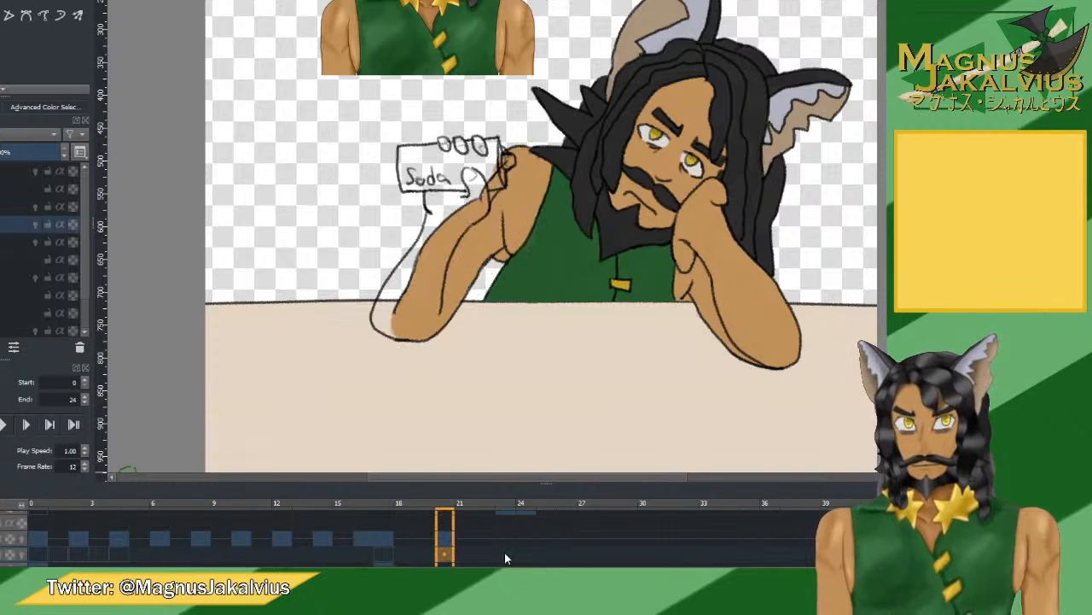
click(527, 555)
Paint the raised forearm on frame 0 with skin color from the elbow up to the wrist, using a smaller brush along the outlines.
click(42, 555)
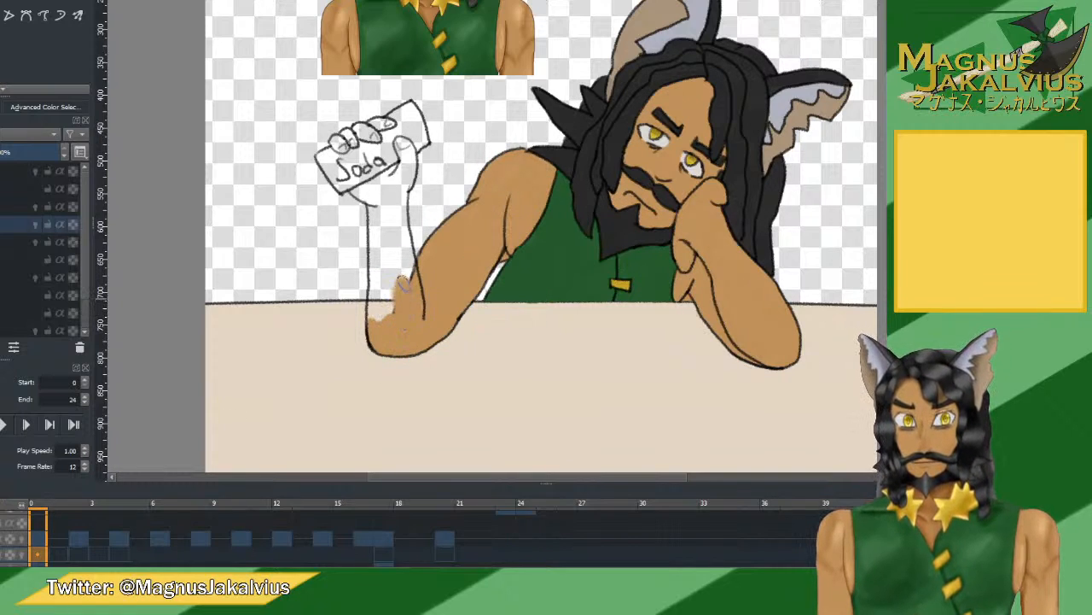
mouse_move(412, 280)
mouse_down()
mouse_move(390, 331)
mouse_move(402, 273)
mouse_move(413, 292)
mouse_move(387, 307)
mouse_move(383, 287)
mouse_move(375, 317)
mouse_move(379, 256)
mouse_up()
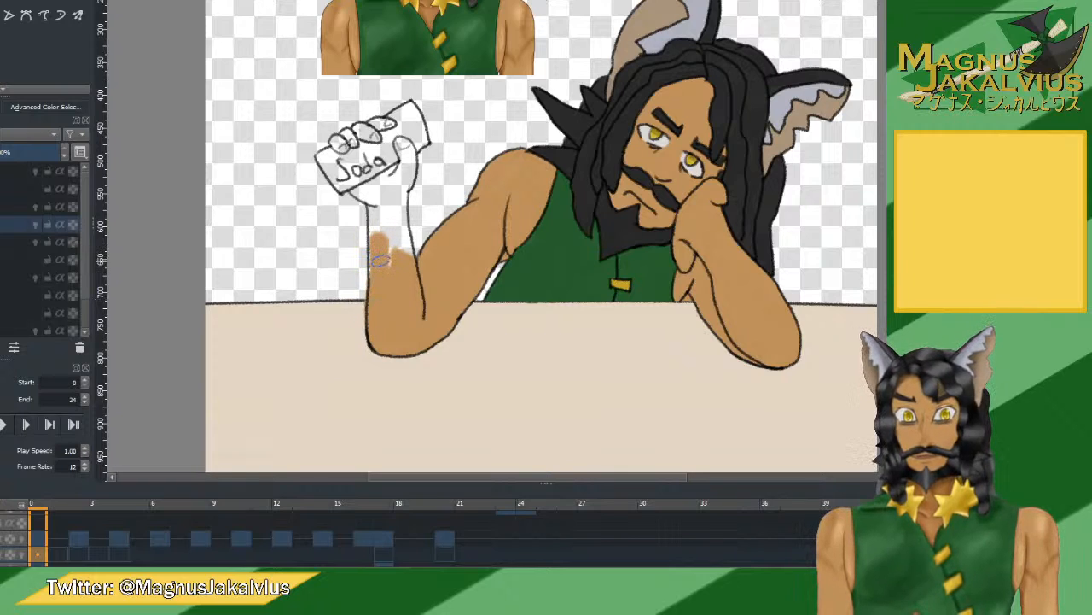
scroll(384, 256, up, 3)
key(bracketleft)
key(bracketleft)
key(bracketleft)
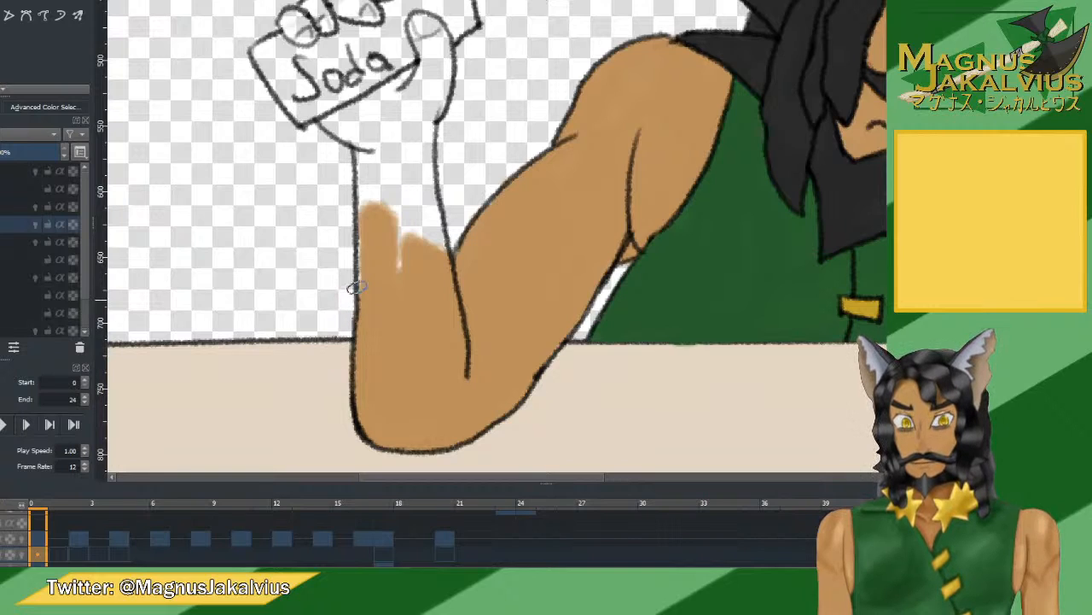
mouse_move(368, 254)
mouse_down()
mouse_move(402, 229)
mouse_move(373, 287)
mouse_up()
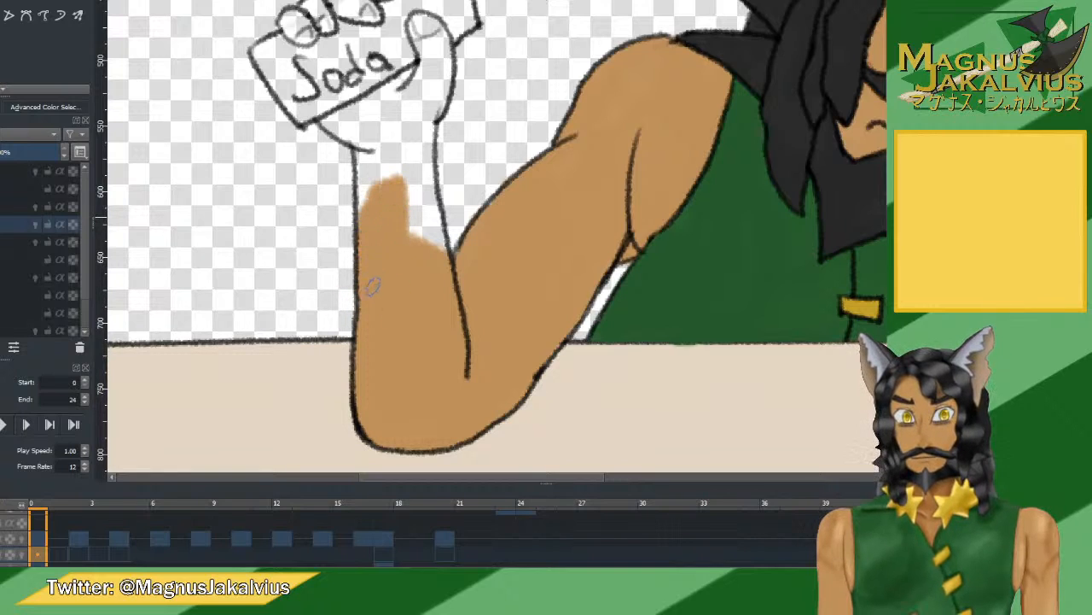
mouse_move(394, 195)
mouse_down()
mouse_move(426, 279)
mouse_move(427, 222)
mouse_move(443, 253)
mouse_move(414, 164)
mouse_move(434, 224)
mouse_up()
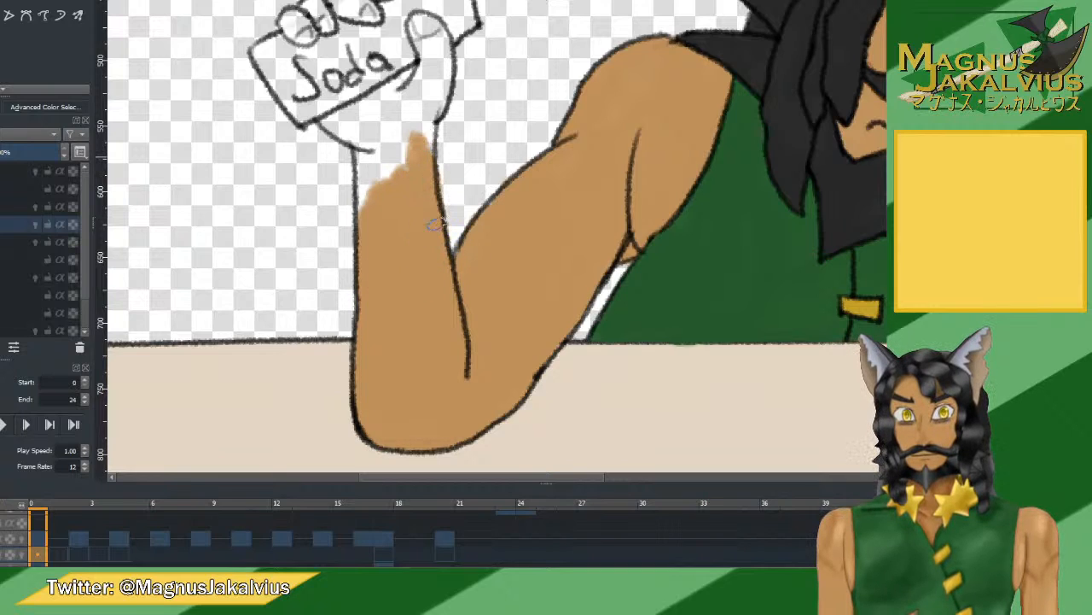
mouse_move(436, 264)
mouse_down()
mouse_move(413, 210)
mouse_move(388, 219)
mouse_move(363, 131)
mouse_move(368, 186)
mouse_up()
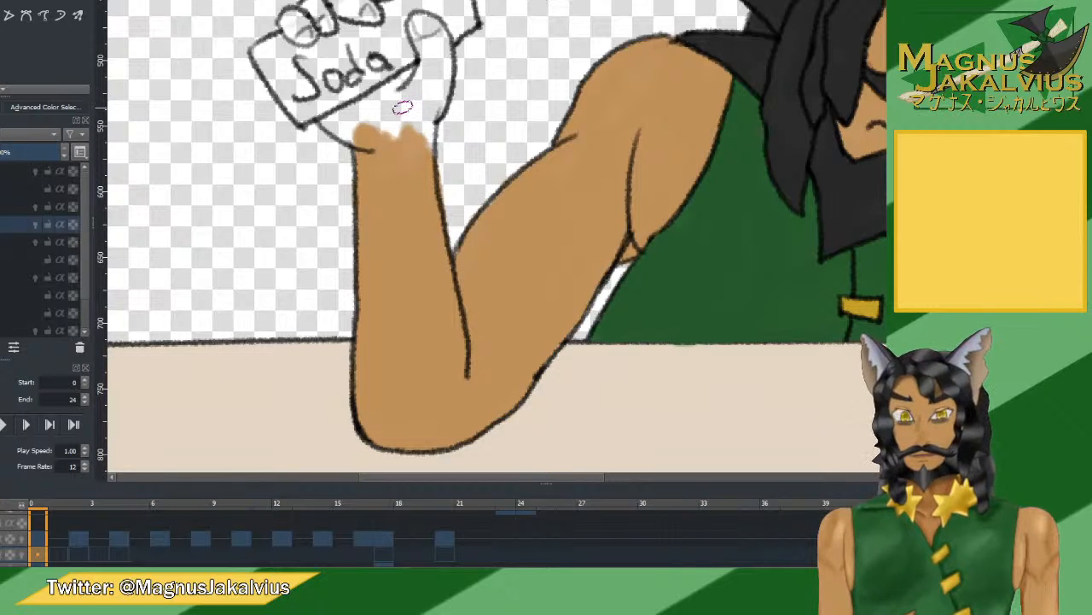
Fill the thumb, palm and fingers around the soda can on frame 0 with skin color and give the fingernails a lighter tone.
mouse_move(435, 106)
mouse_down()
mouse_move(469, 219)
mouse_move(470, 266)
mouse_move(456, 227)
mouse_move(471, 220)
mouse_move(480, 164)
mouse_move(456, 151)
mouse_move(458, 136)
mouse_move(481, 159)
mouse_up()
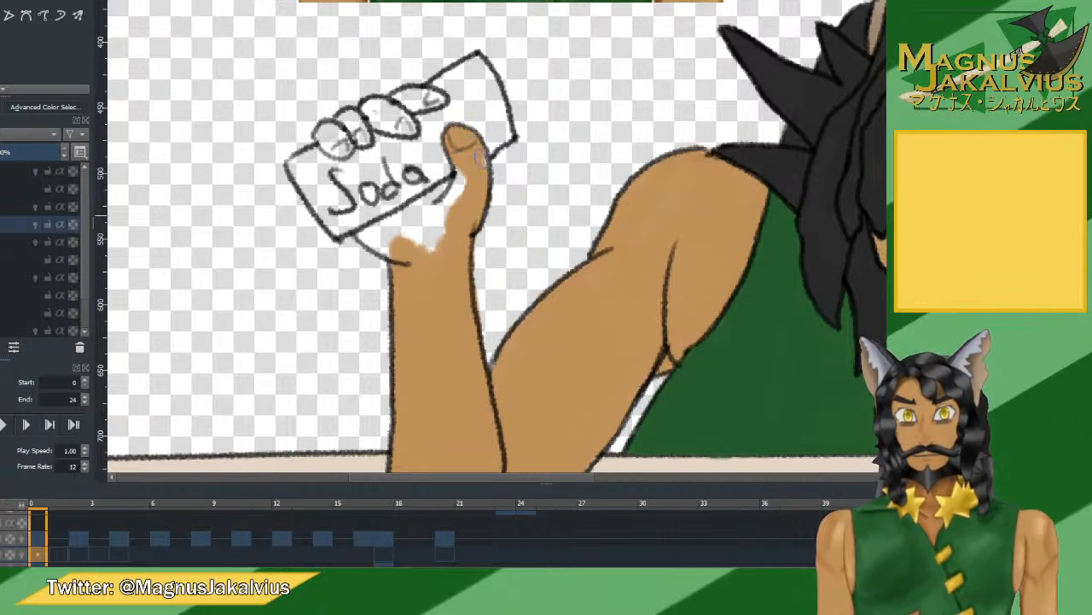
mouse_move(465, 203)
mouse_down()
mouse_move(457, 176)
mouse_move(458, 202)
mouse_move(434, 208)
mouse_move(433, 199)
mouse_move(364, 234)
mouse_move(399, 248)
mouse_move(422, 218)
mouse_up()
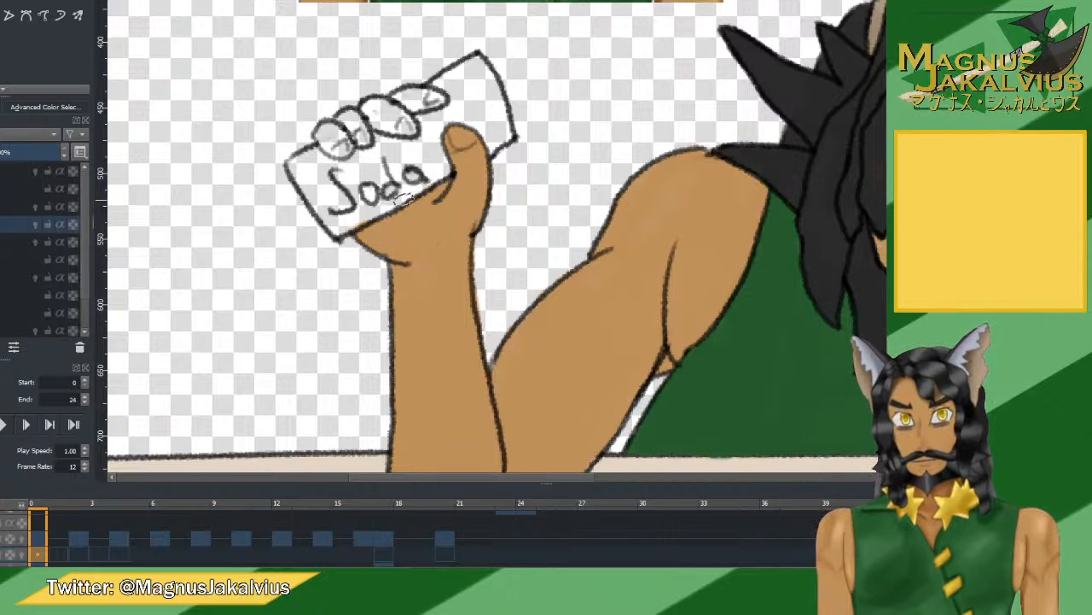
mouse_move(341, 144)
mouse_down()
mouse_move(360, 117)
mouse_move(359, 137)
mouse_move(362, 113)
mouse_move(385, 109)
mouse_move(381, 96)
mouse_move(383, 119)
mouse_move(408, 128)
mouse_move(403, 100)
mouse_move(395, 104)
mouse_move(435, 101)
mouse_up()
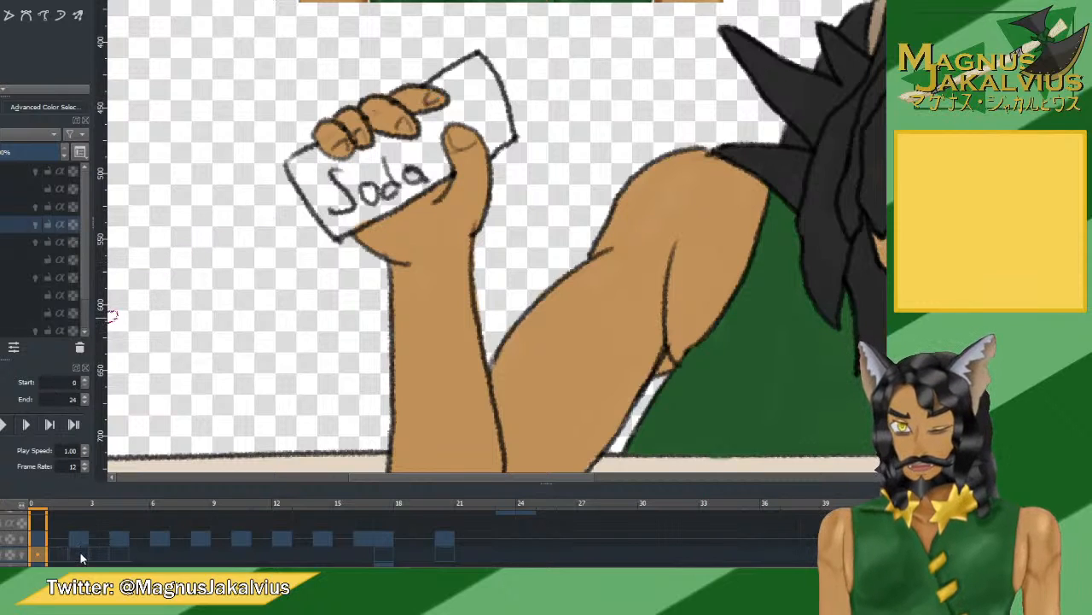
click(80, 552)
click(41, 553)
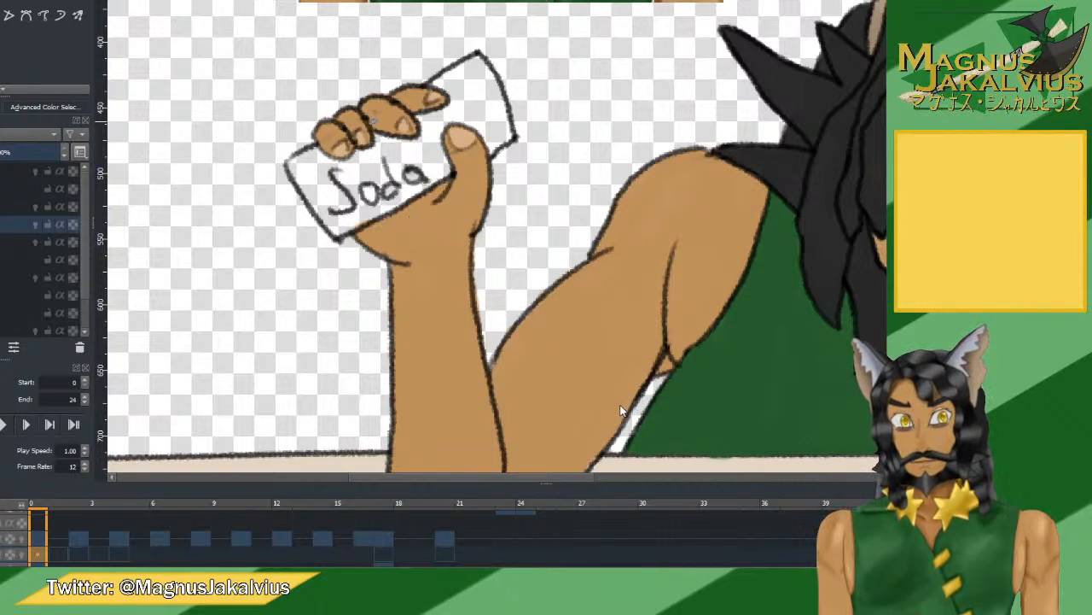
Paint the whole soda can on frame 0 salmon red, working around the fingers and thumb.
mouse_move(385, 186)
mouse_down()
mouse_move(367, 201)
mouse_move(380, 167)
mouse_move(350, 220)
mouse_up()
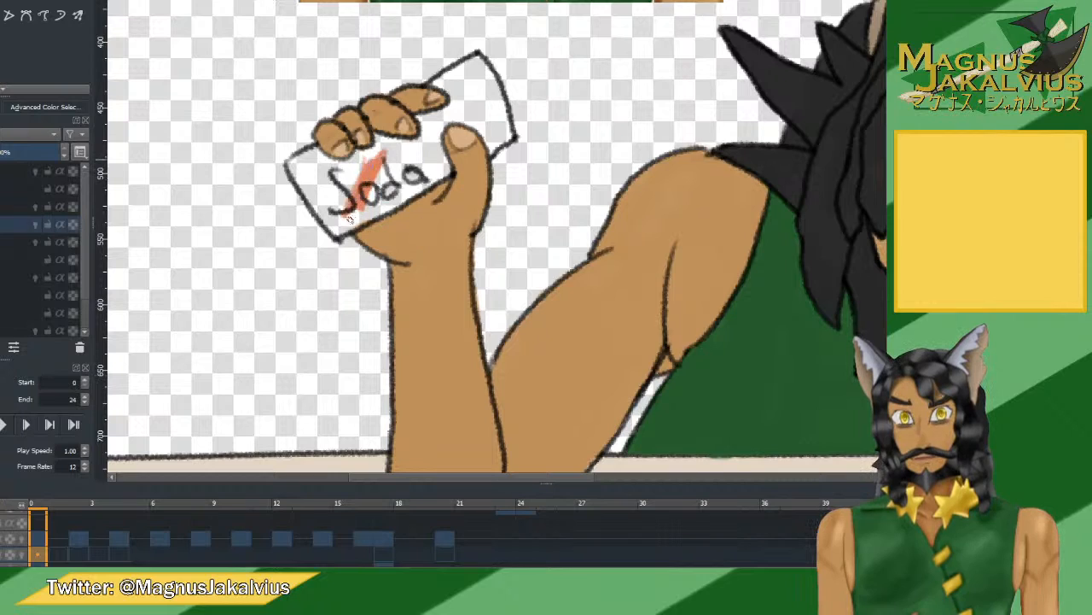
key(ctrl+z)
mouse_move(337, 171)
mouse_down()
mouse_move(308, 165)
mouse_move(327, 171)
mouse_move(337, 195)
mouse_move(318, 201)
mouse_move(337, 209)
mouse_move(333, 218)
mouse_move(361, 193)
mouse_move(332, 193)
mouse_move(338, 221)
mouse_move(381, 207)
mouse_move(402, 182)
mouse_move(390, 182)
mouse_move(398, 194)
mouse_move(439, 171)
mouse_move(431, 158)
mouse_move(380, 184)
mouse_move(346, 167)
mouse_up()
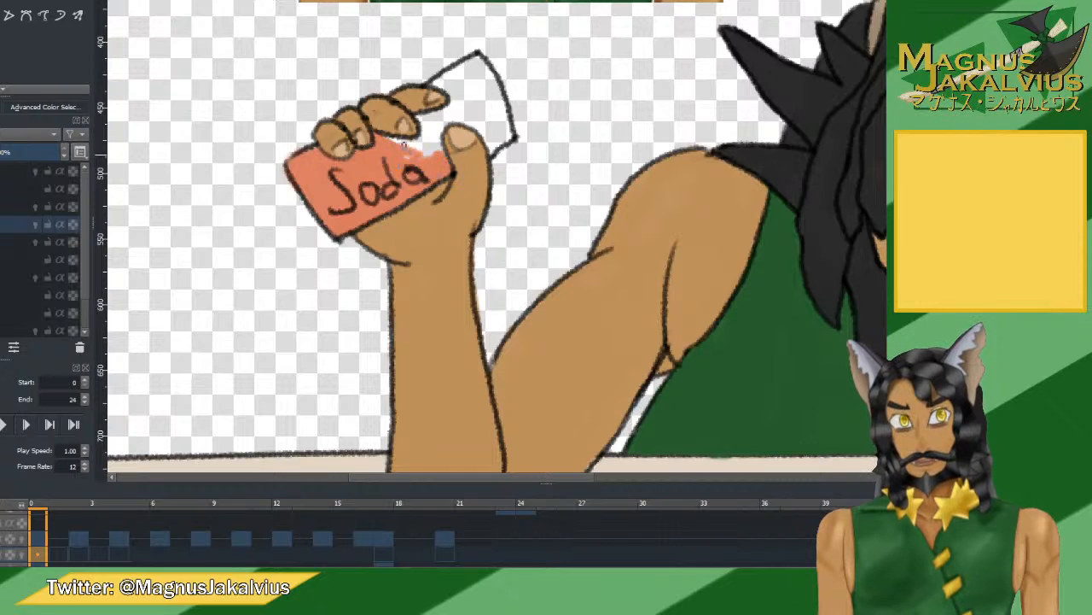
mouse_move(406, 143)
mouse_down()
mouse_move(434, 147)
mouse_move(433, 109)
mouse_move(426, 144)
mouse_move(438, 156)
mouse_move(435, 126)
mouse_up()
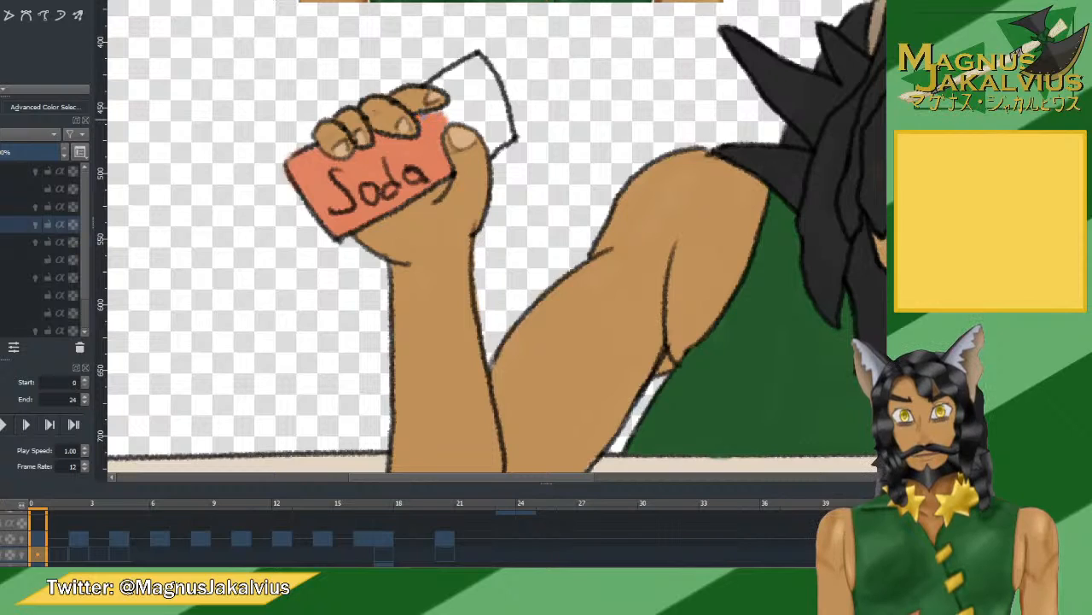
mouse_move(453, 108)
mouse_down()
mouse_move(447, 83)
mouse_move(432, 84)
mouse_move(451, 73)
mouse_move(449, 86)
mouse_up()
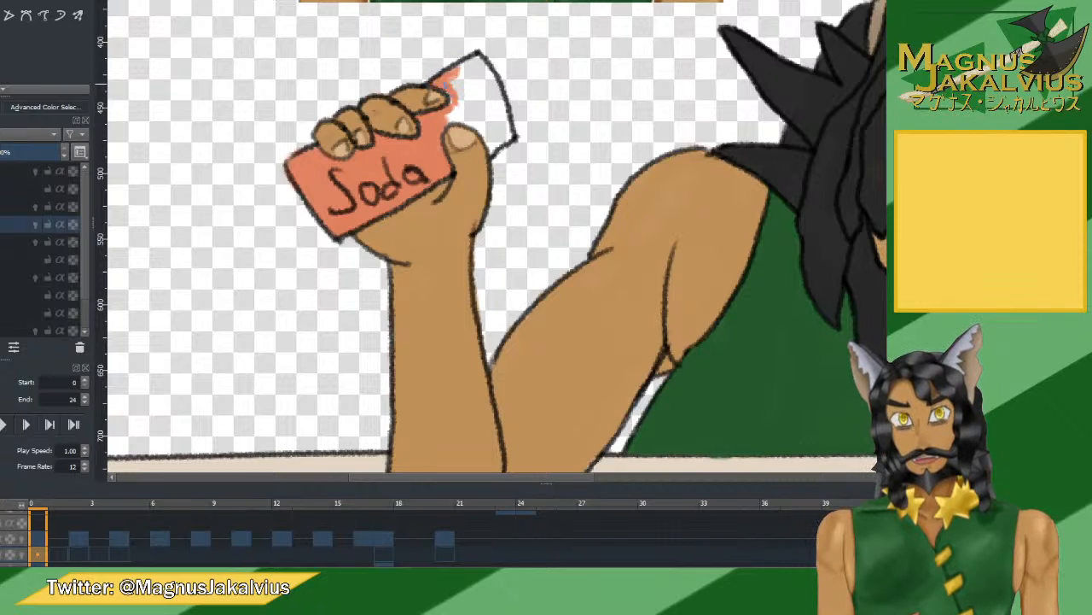
mouse_move(453, 112)
mouse_down()
mouse_move(447, 104)
mouse_move(469, 109)
mouse_move(465, 87)
mouse_move(461, 119)
mouse_up()
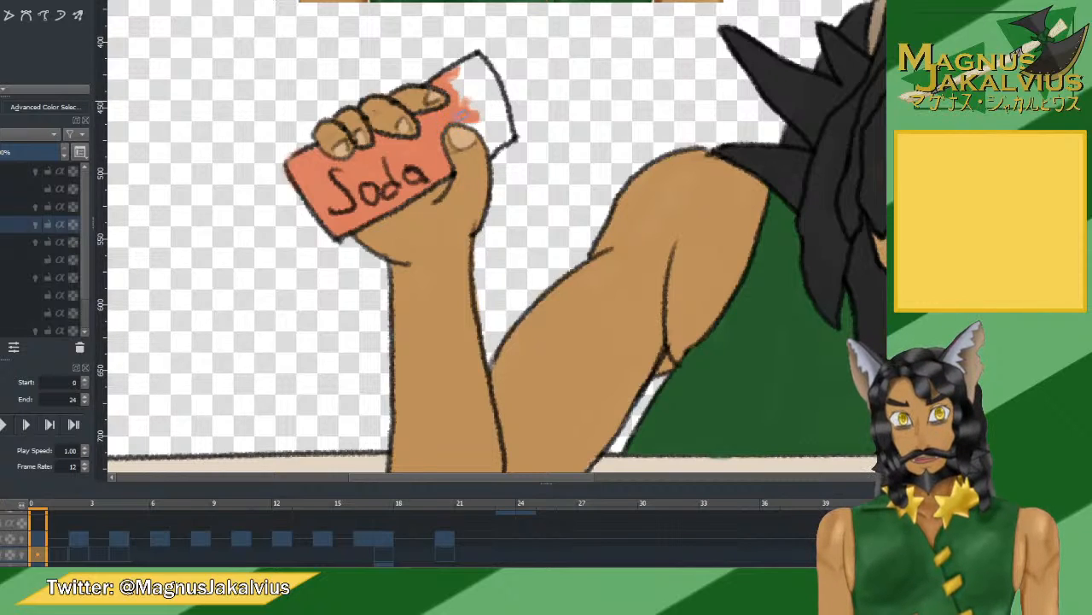
mouse_move(472, 117)
mouse_down()
mouse_move(493, 143)
mouse_move(509, 142)
mouse_move(500, 150)
mouse_up()
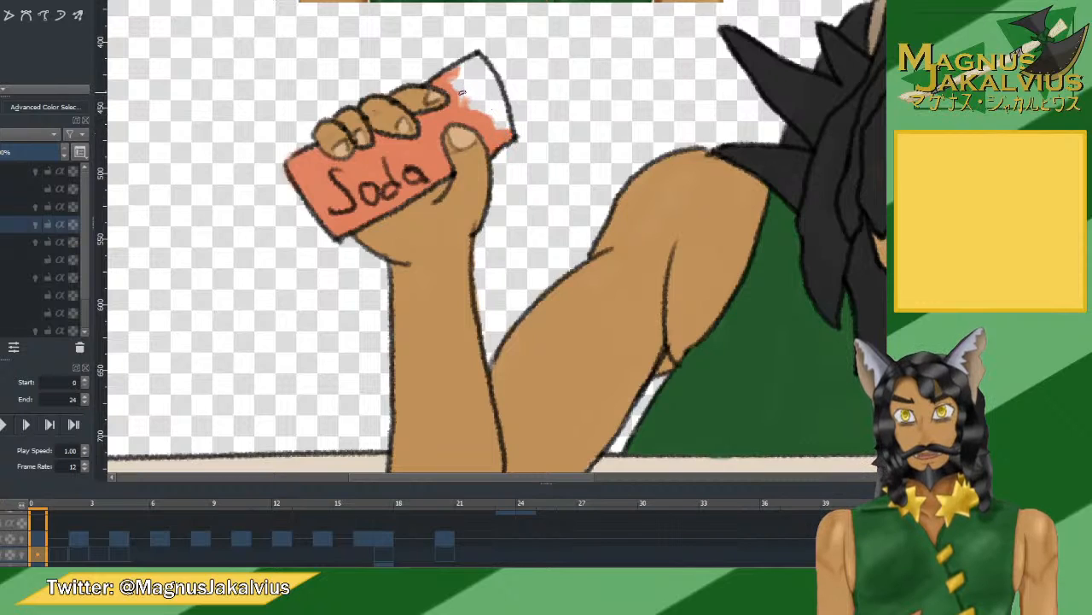
mouse_move(452, 80)
mouse_down()
mouse_move(465, 106)
mouse_move(460, 69)
mouse_move(464, 78)
mouse_move(479, 61)
mouse_move(508, 118)
mouse_move(481, 90)
mouse_move(477, 109)
mouse_move(484, 77)
mouse_move(516, 107)
mouse_up()
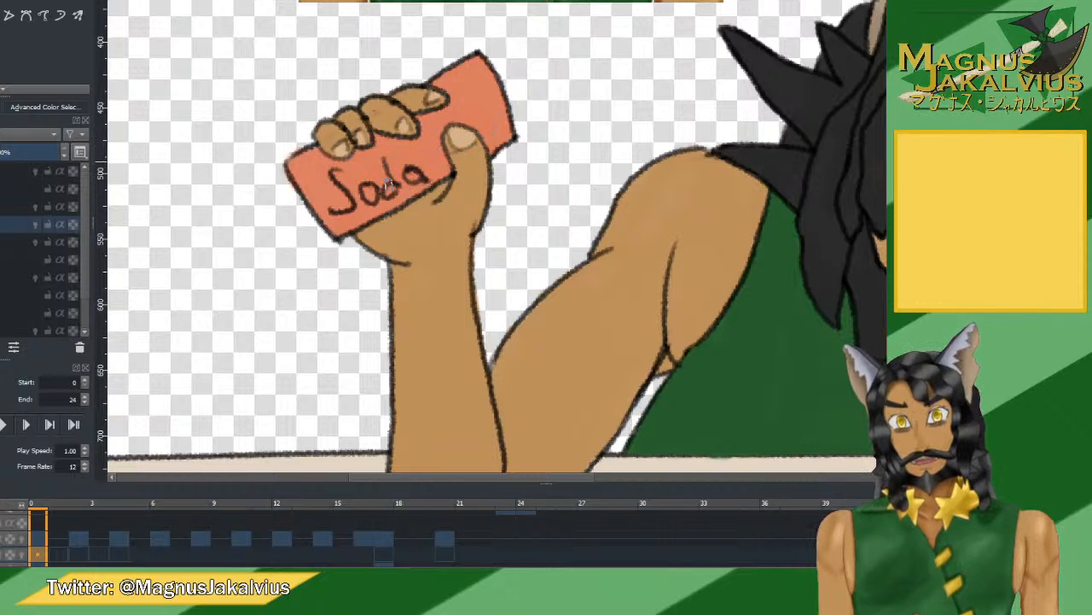
Copy the painted forearm, hand and can from frame 0 to frames 2 and 4 on the forearm color layer.
scroll(434, 115, down, 4)
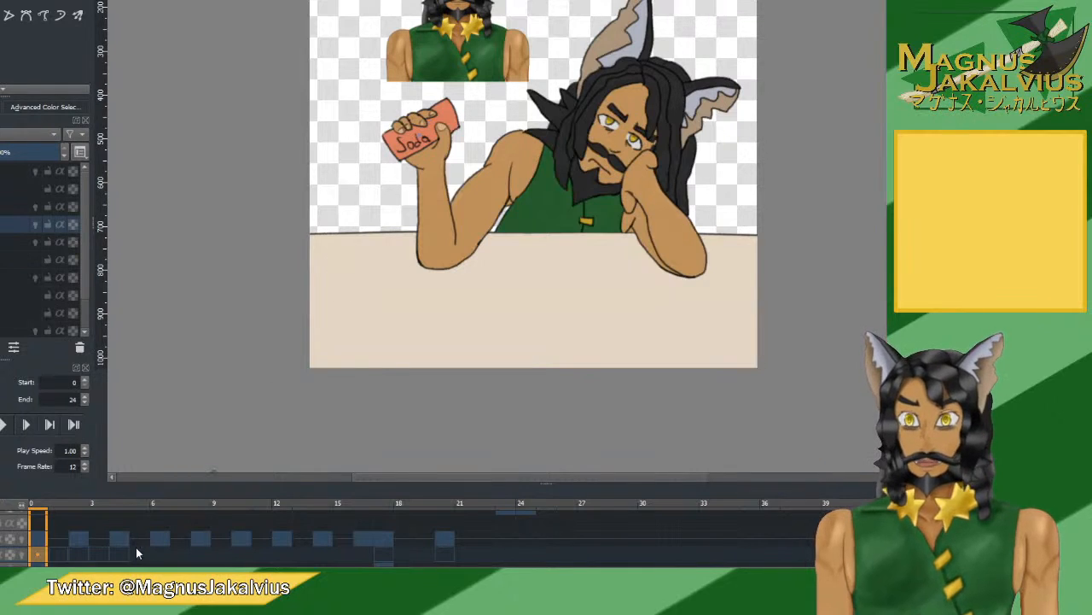
click(73, 556)
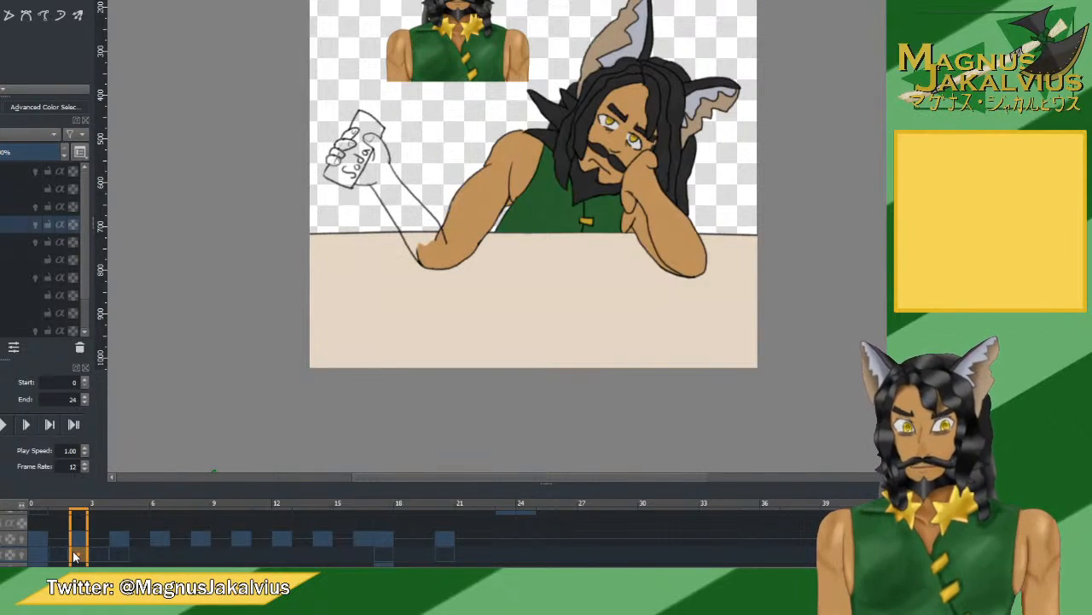
key(Left)
key(Left)
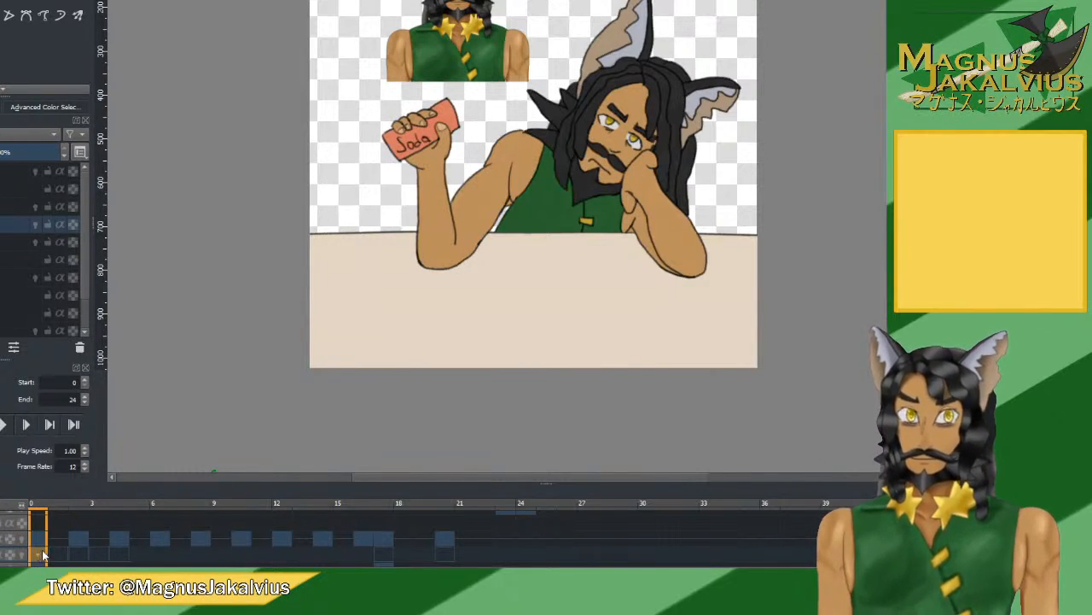
click(78, 555)
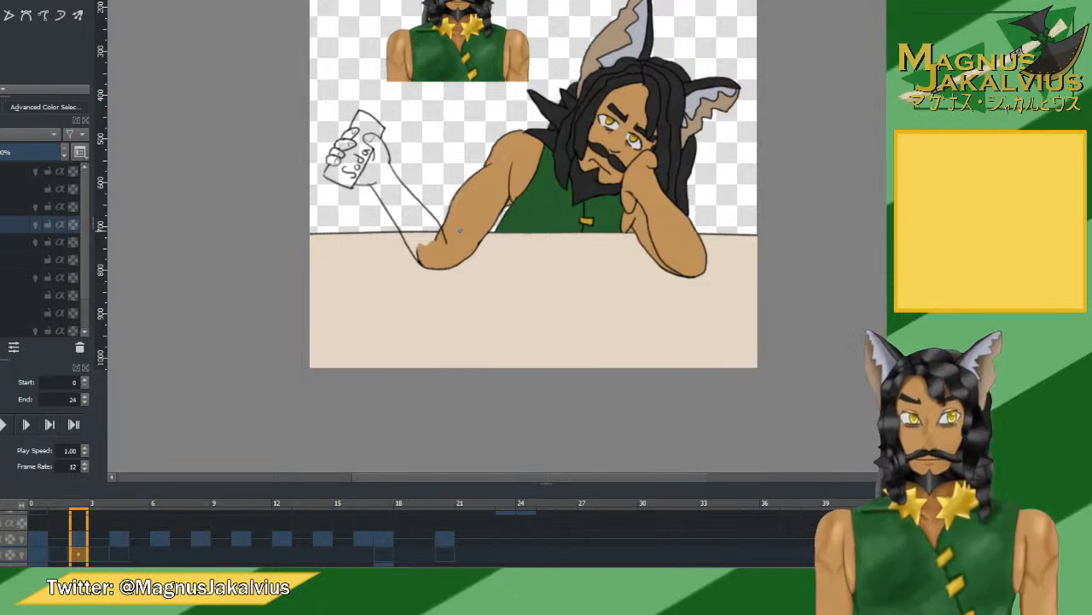
drag(38, 555, 119, 557)
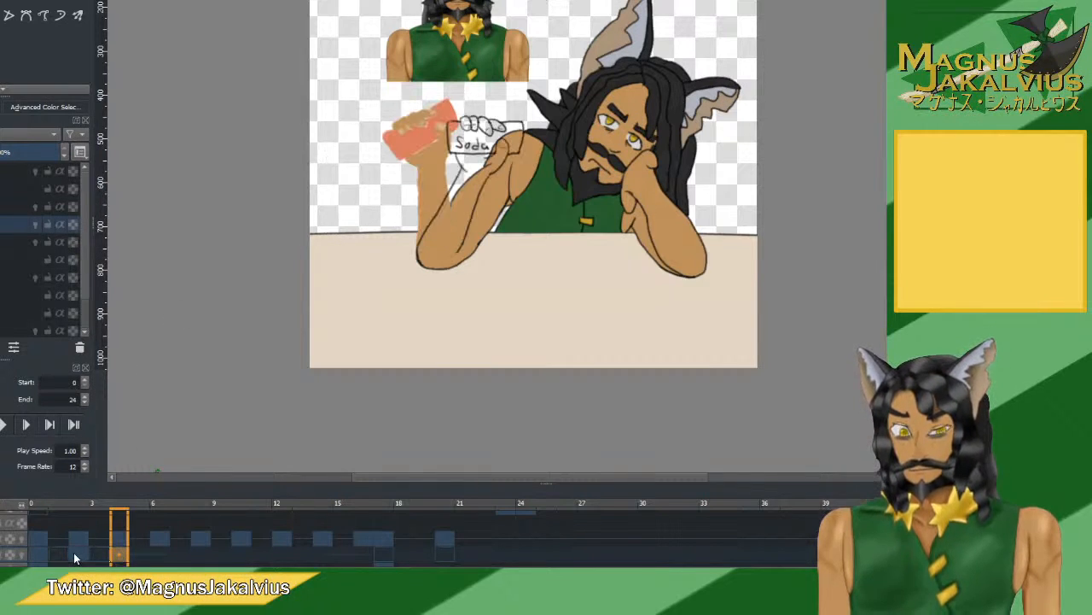
Rotate and move the copied color on frame 2 so it fits the outward-tilted forearm and can line art.
click(78, 556)
key(ctrl+t)
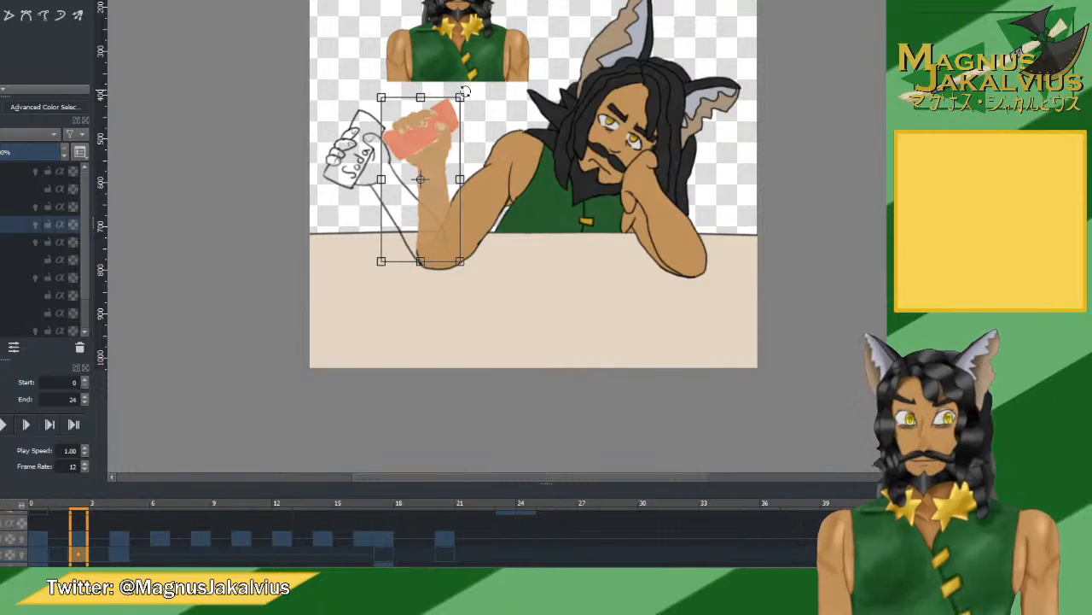
drag(462, 93, 401, 82)
mouse_move(376, 128)
mouse_down()
mouse_move(355, 142)
mouse_move(398, 97)
mouse_move(366, 137)
mouse_up()
scroll(368, 133, up, 2)
scroll(369, 131, up, 2)
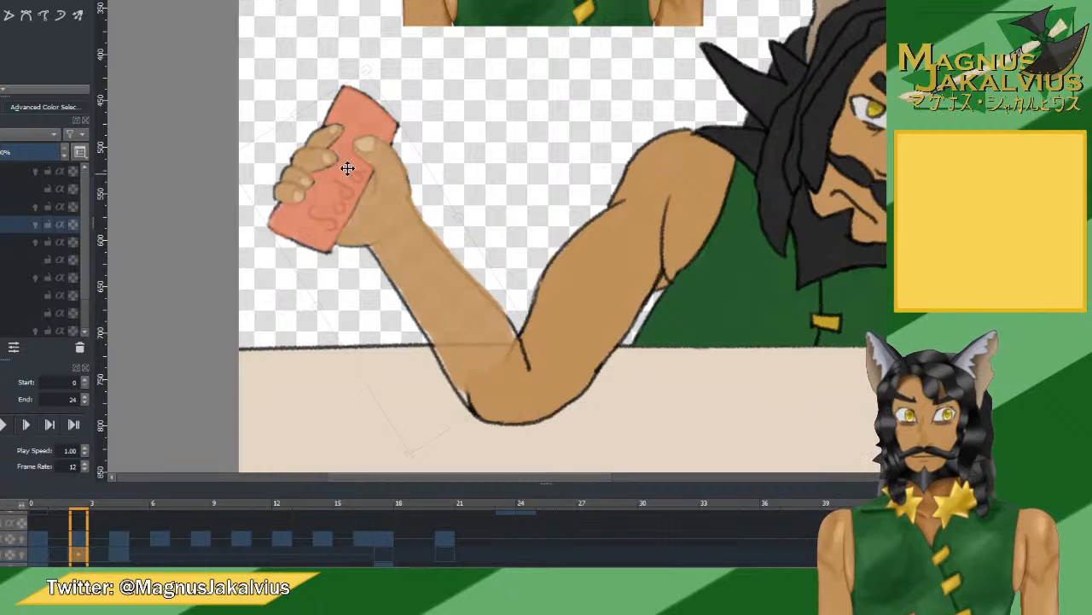
click(347, 169)
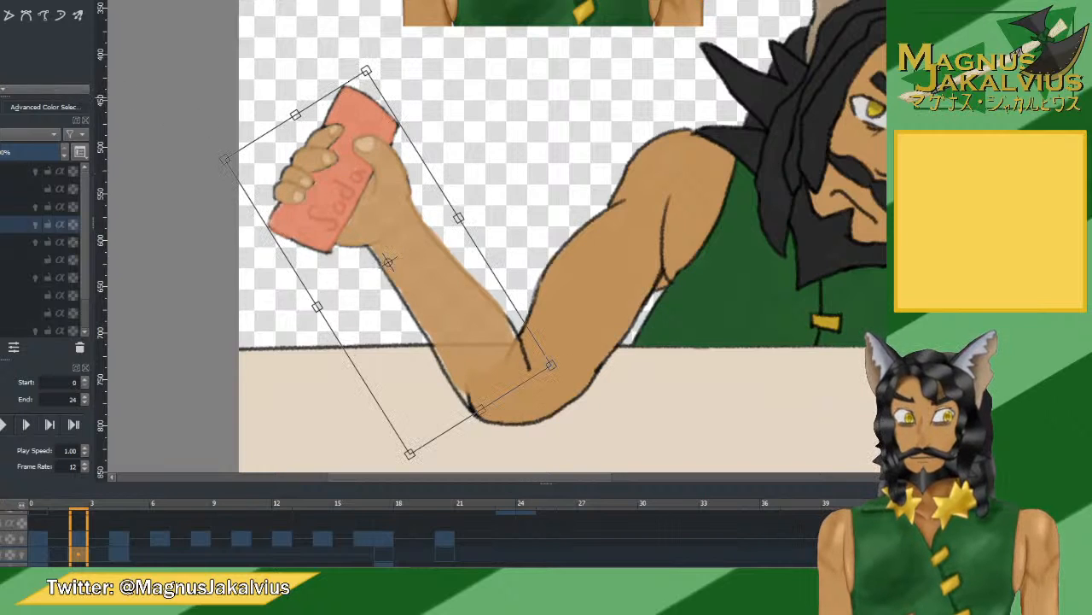
key(Return)
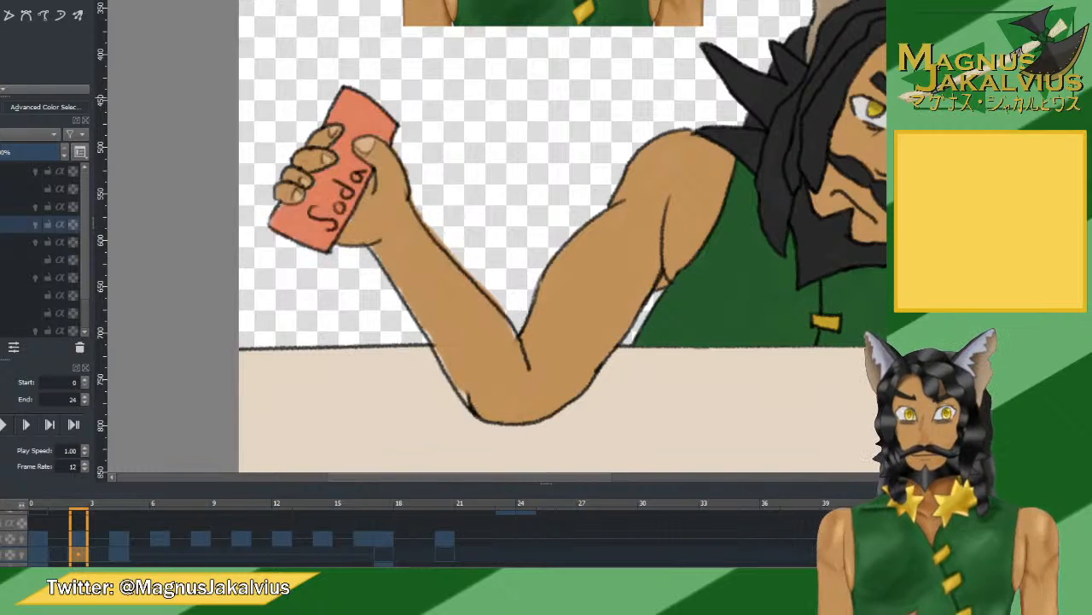
Fine-tune the position and slight rotation of the frame 2 color so it sits inside the forearm and can outlines.
scroll(264, 151, up, 1)
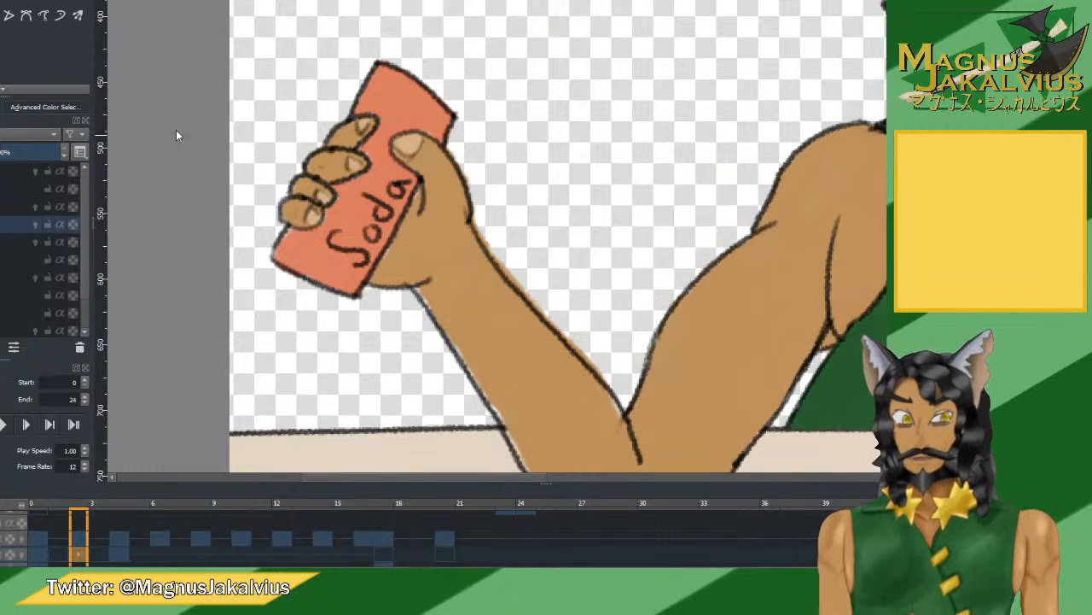
click(372, 173)
drag(372, 173, 372, 173)
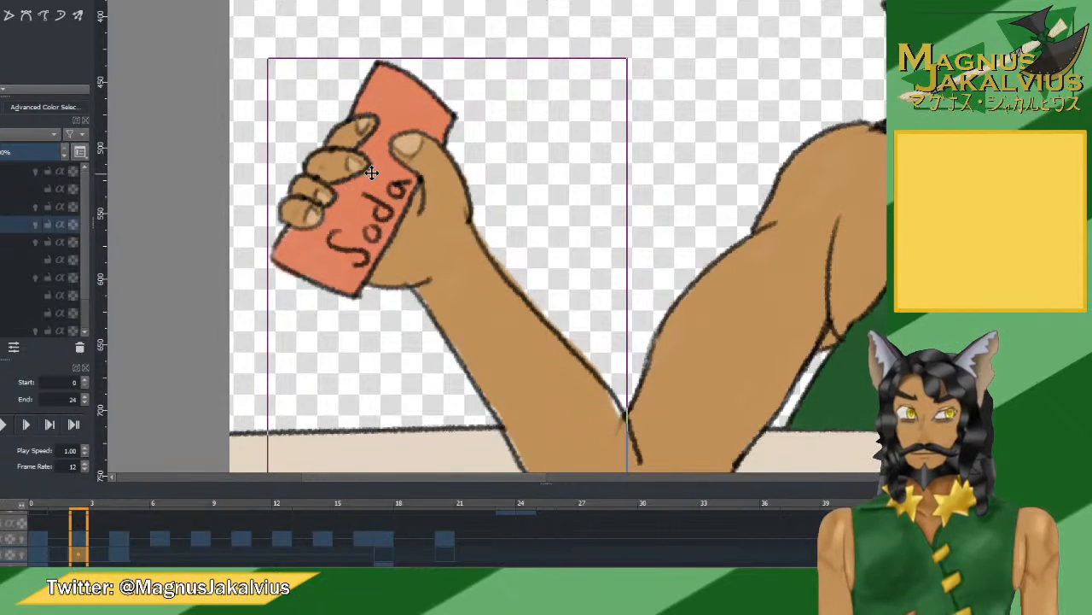
key(b)
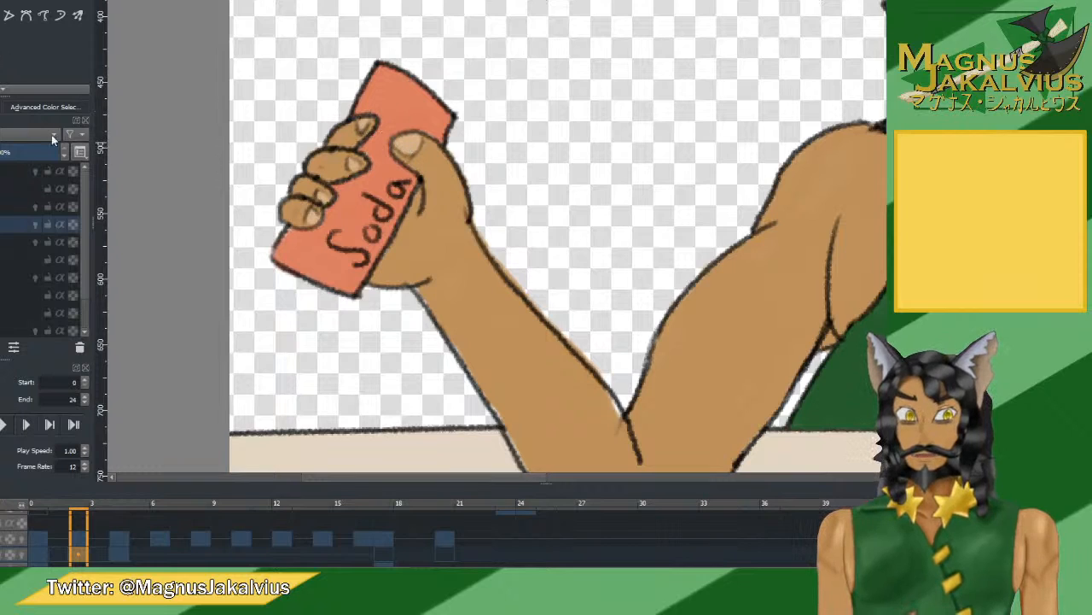
key(ctrl+t)
key(Return)
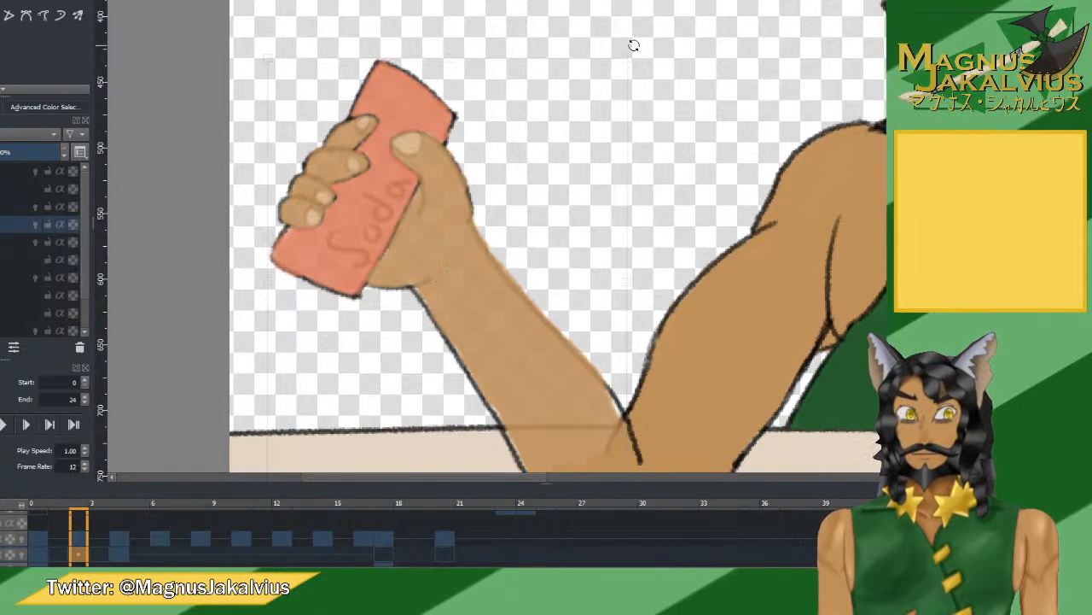
key(ctrl+t)
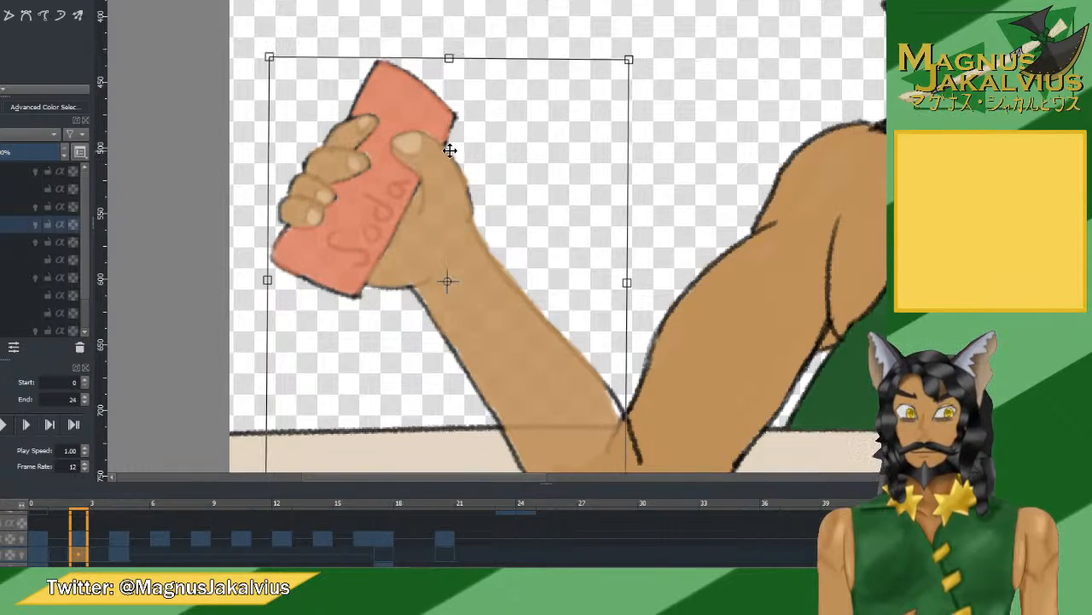
key(Return)
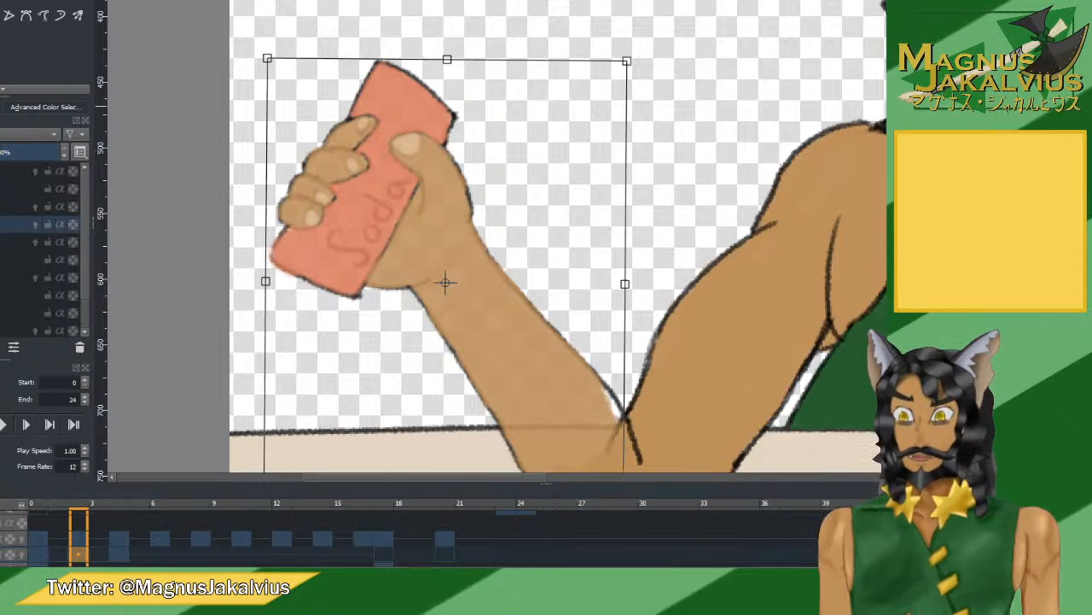
key(b)
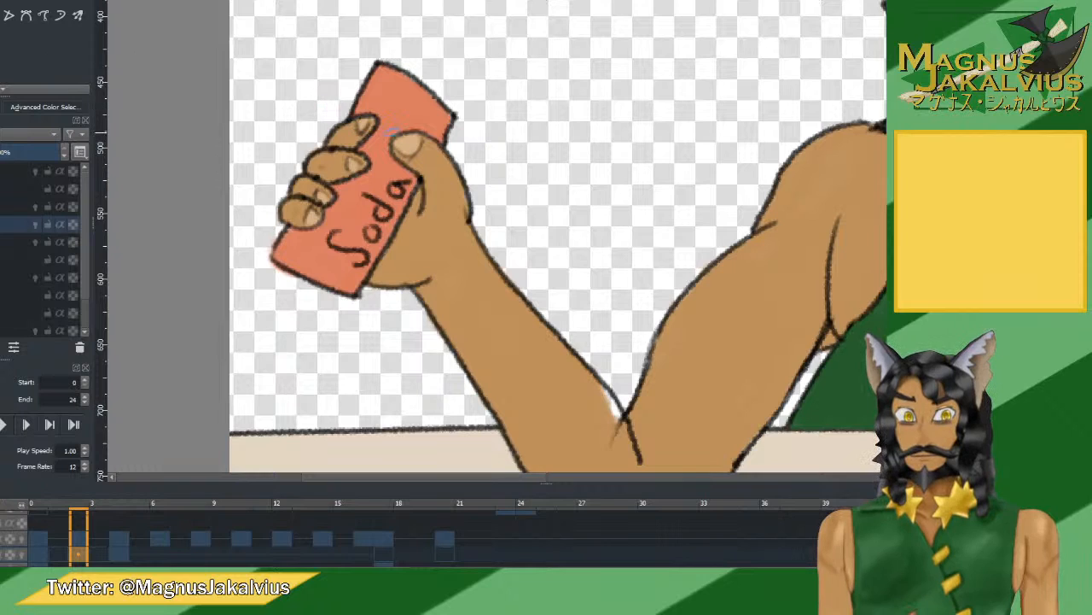
Touch up the frame 2 forearm with skin color, closing the gaps along its outline and around the elbow.
drag(520, 231, 447, 132)
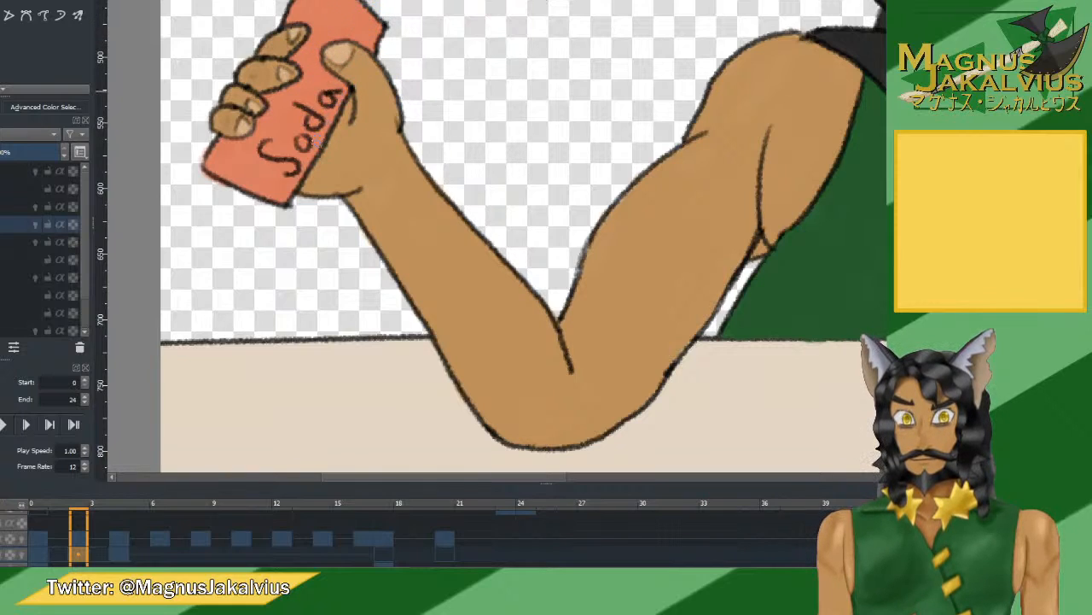
scroll(338, 94, down, 1)
drag(365, 108, 434, 183)
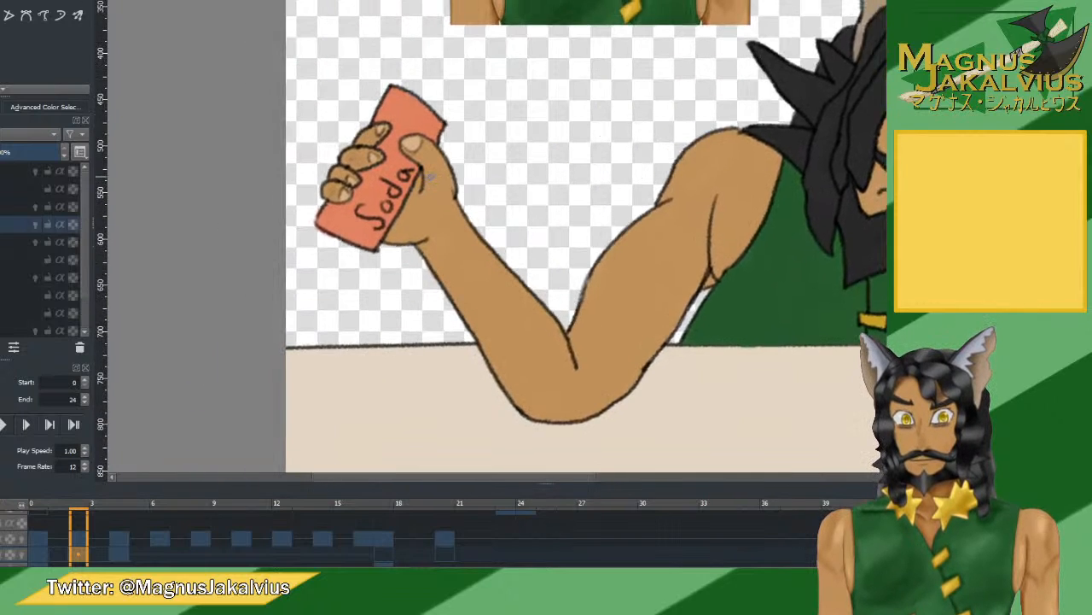
scroll(430, 175, up, 1)
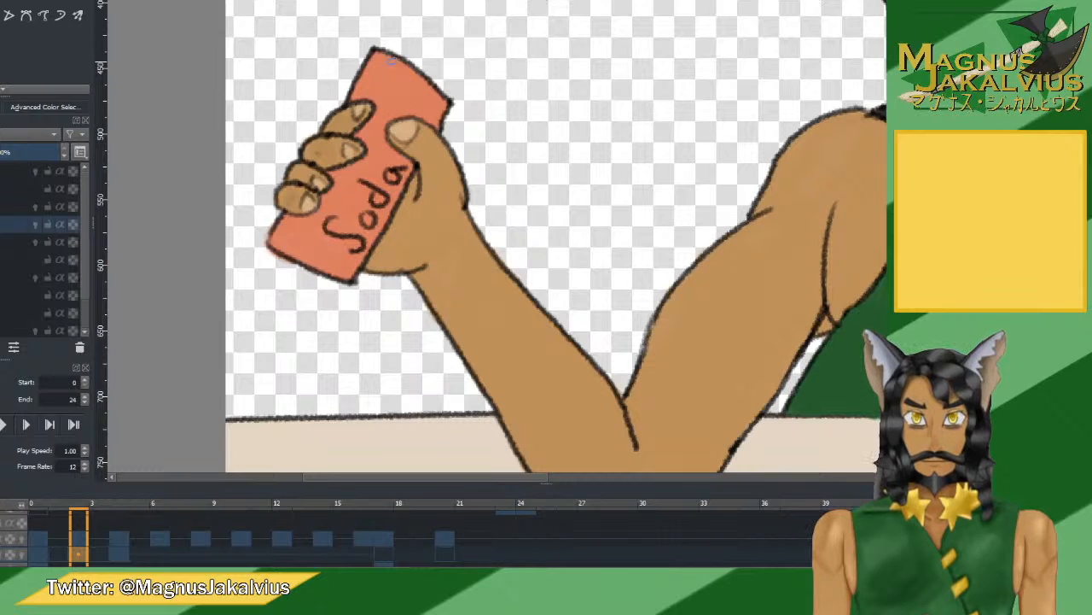
Switch to the upper arm's color layer and fill the gap along its inner outline with sampled skin color.
click(27, 280)
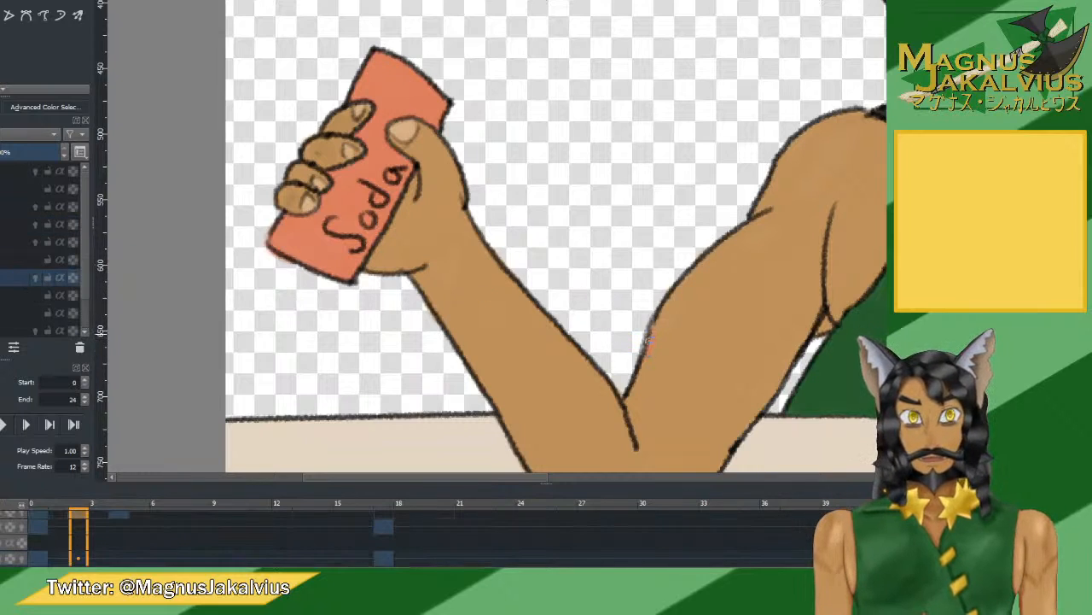
drag(649, 353, 659, 323)
key(ctrl+z)
ctrl+click(672, 329)
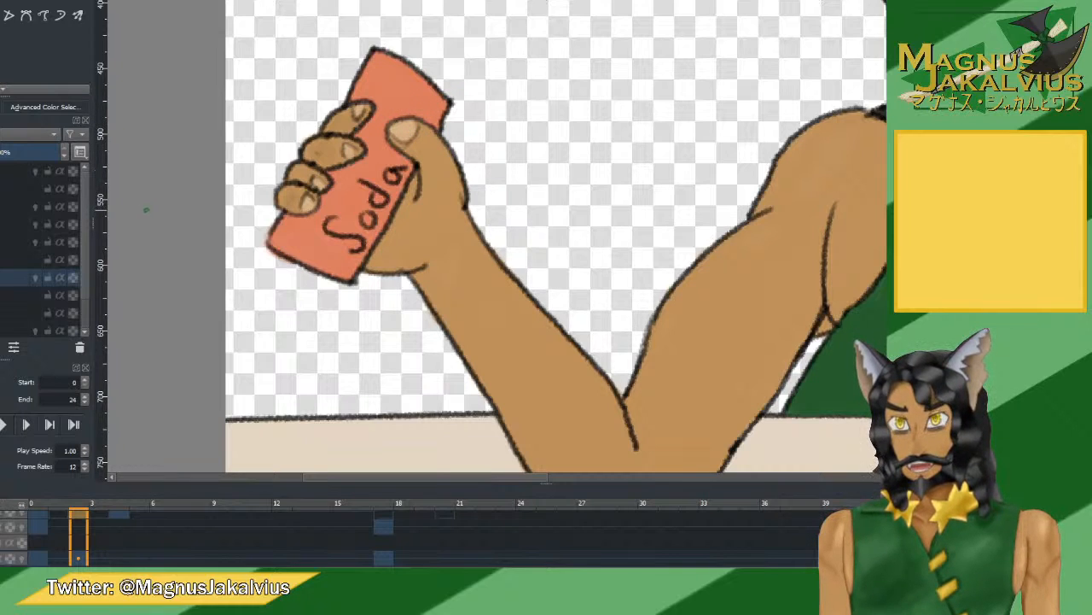
key(ctrl)
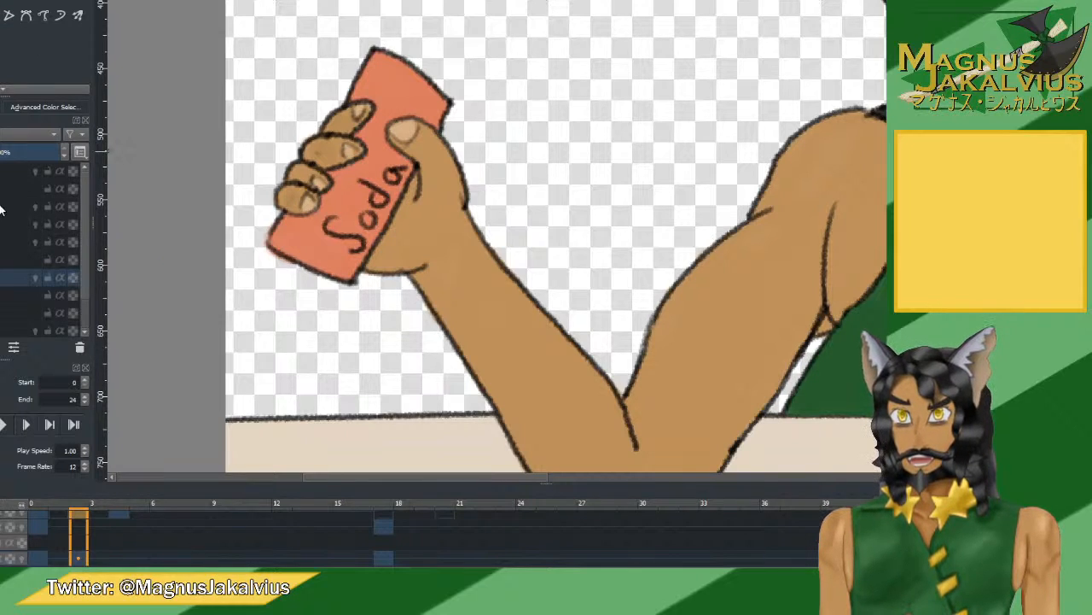
Transform the forearm, hand and can color on frame 4, rotating and moving it onto the inward-tilted line art with the horizontal can.
click(51, 224)
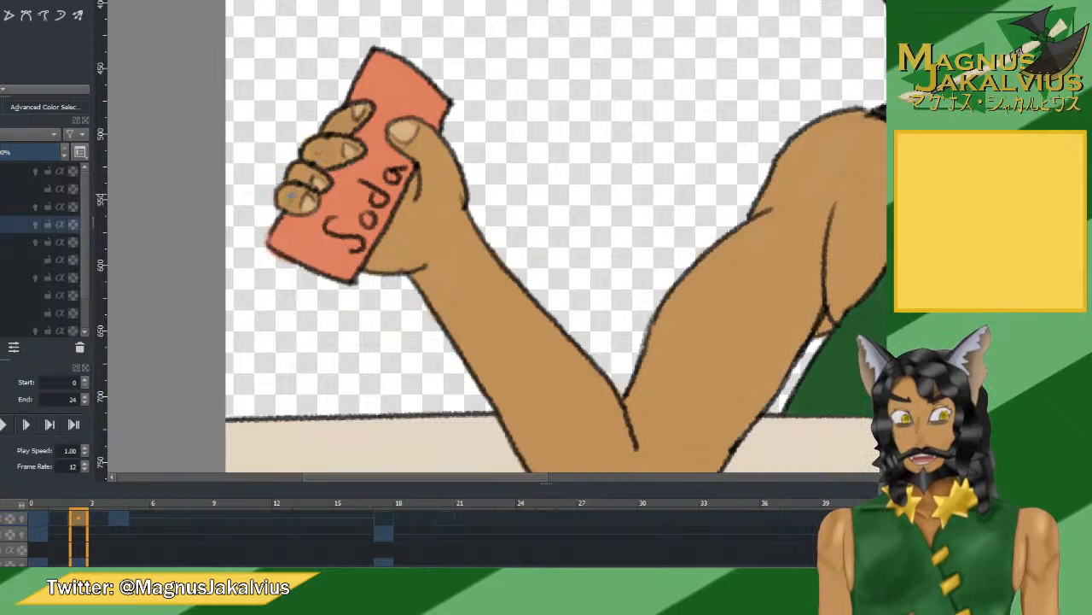
scroll(290, 176, down, 2)
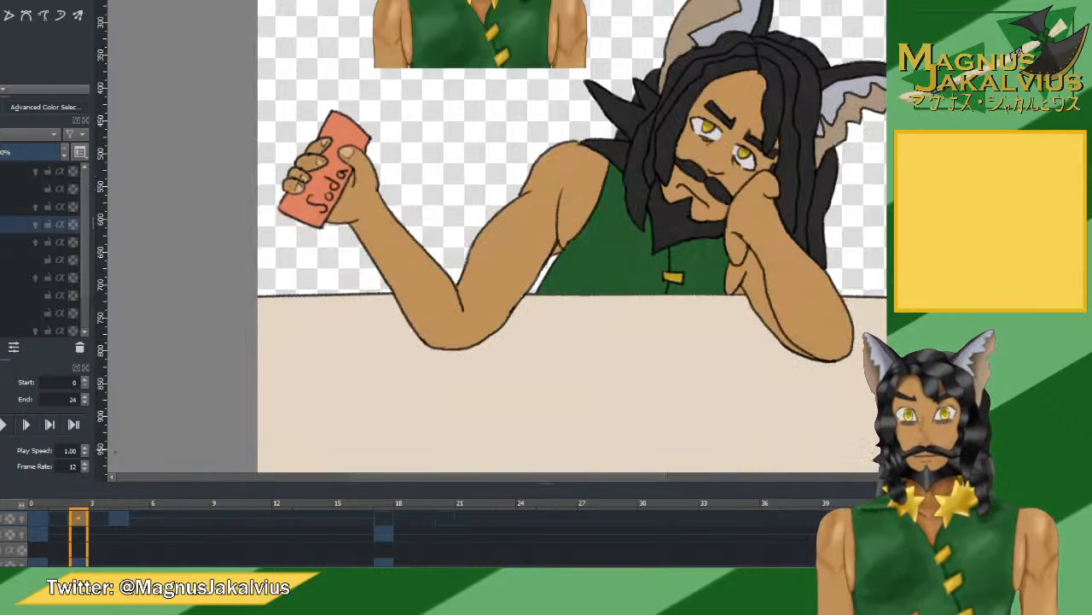
click(114, 518)
key(ctrl+t)
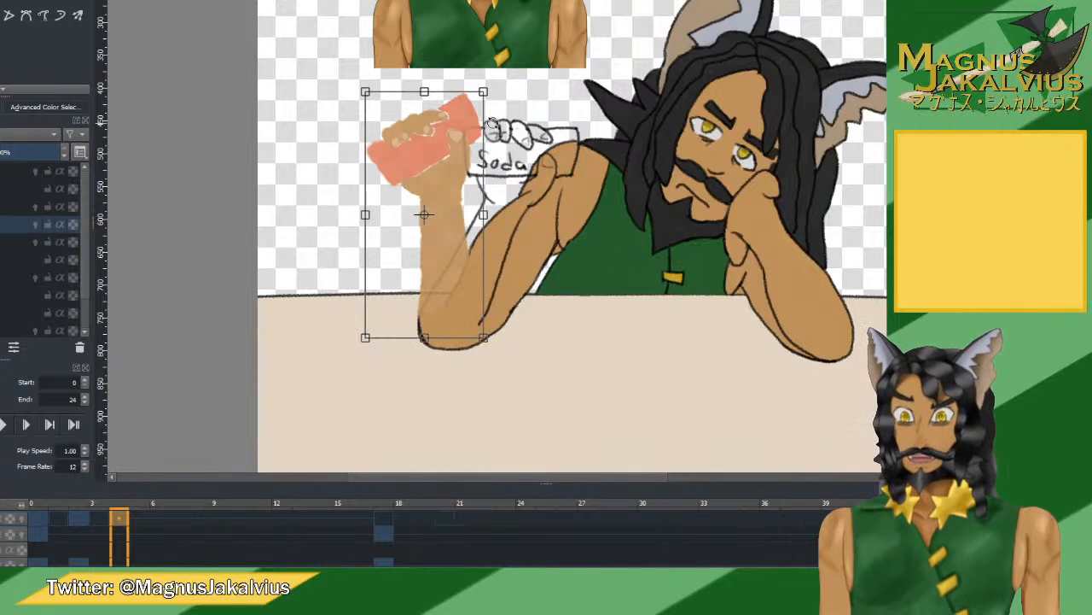
mouse_move(493, 124)
mouse_down()
mouse_move(499, 145)
mouse_move(471, 134)
mouse_move(503, 141)
mouse_up()
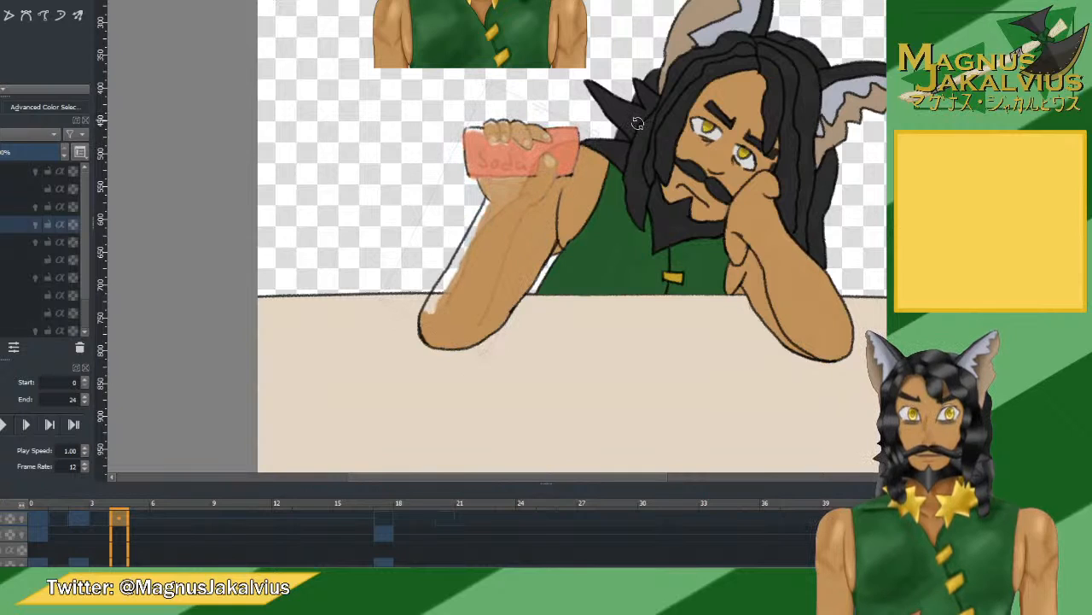
mouse_move(637, 123)
mouse_down()
mouse_move(627, 101)
mouse_move(623, 126)
mouse_up()
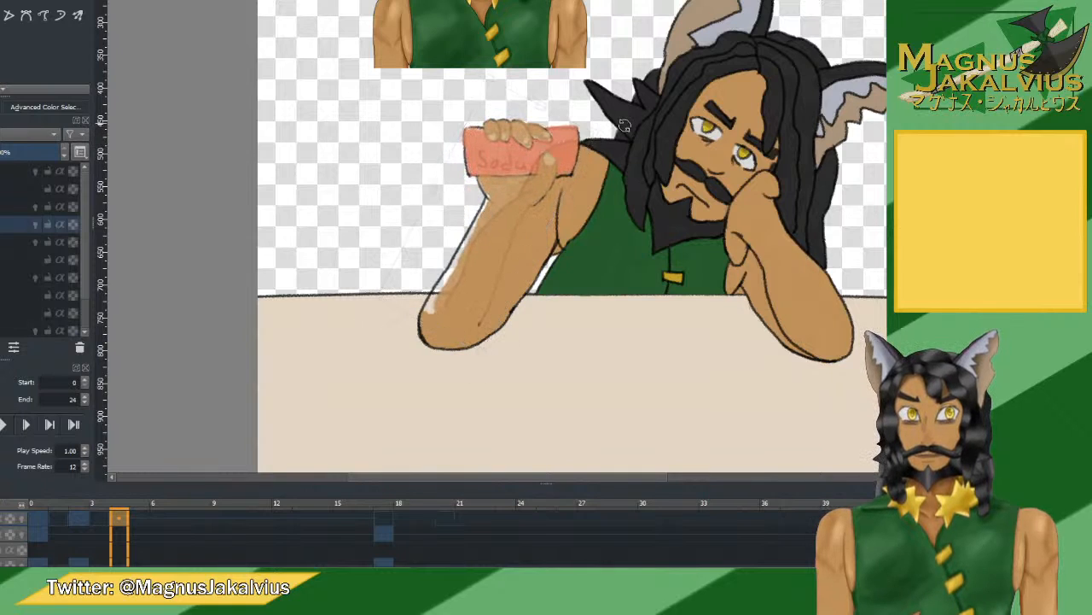
drag(529, 174, 524, 166)
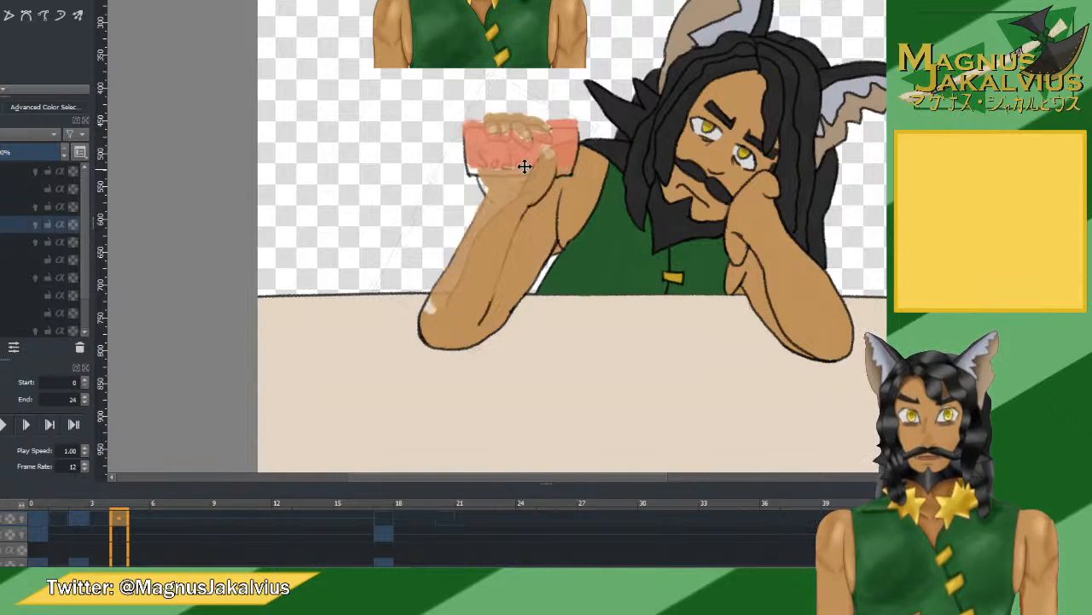
Fine-tune the position of the frame 4 color inside the can, hand and forearm outlines and apply the transformation.
scroll(524, 162, up, 2)
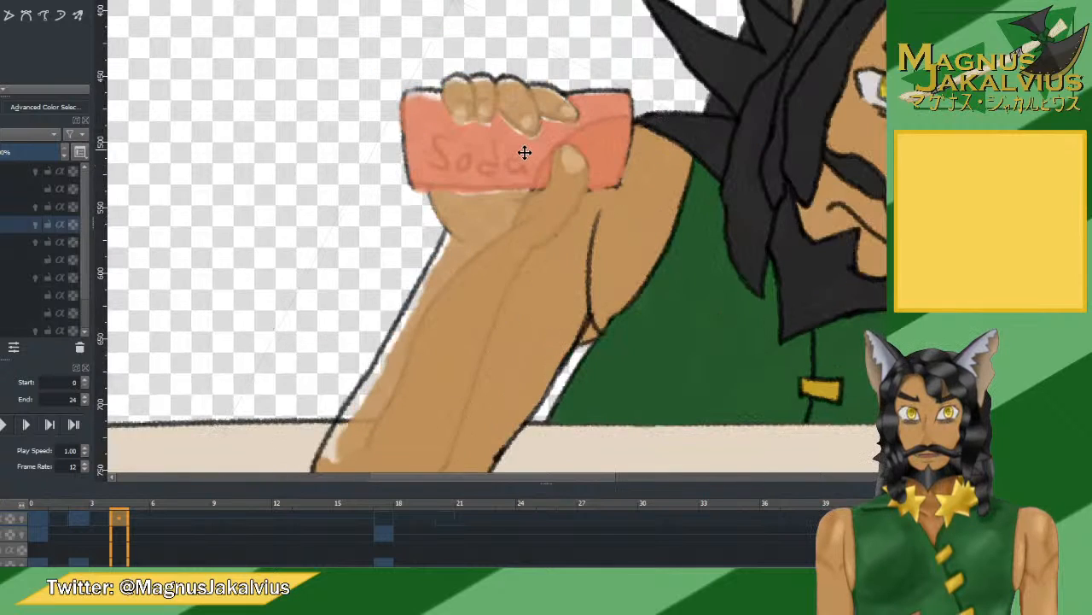
drag(524, 152, 524, 149)
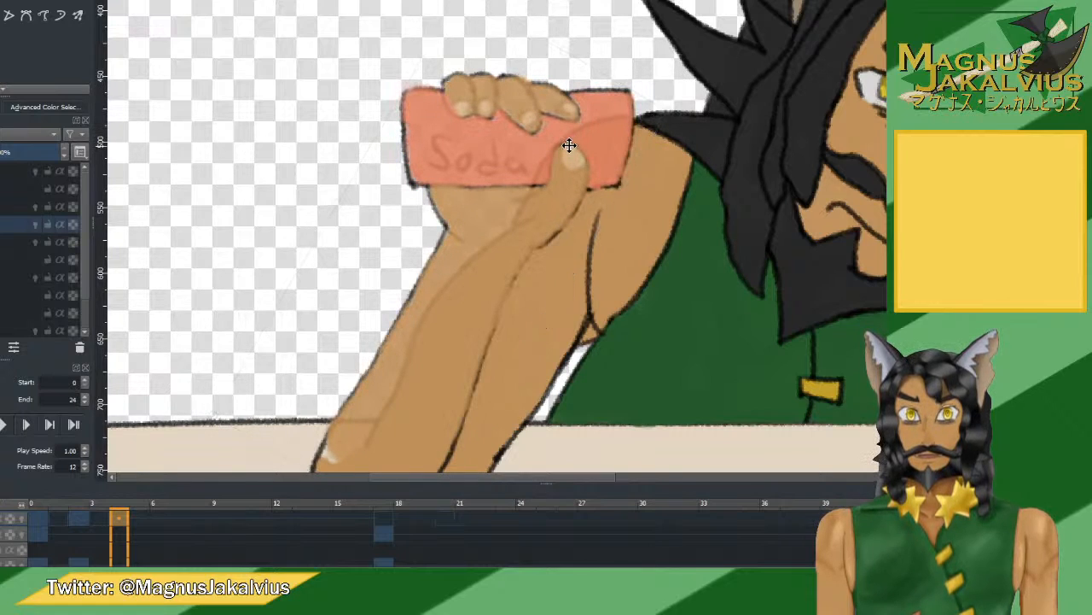
drag(569, 146, 567, 145)
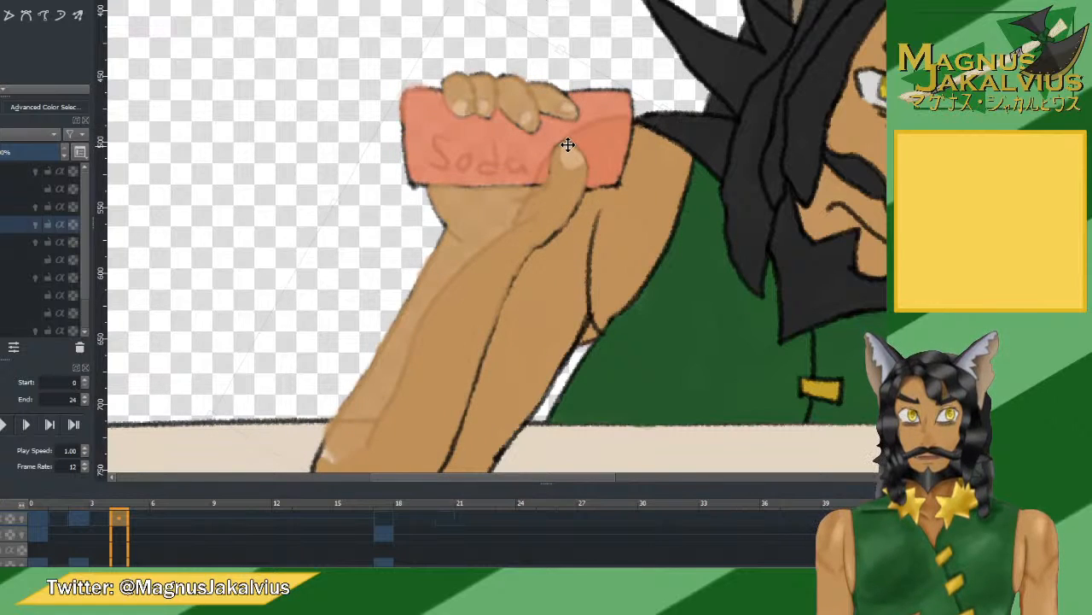
scroll(472, 176, down, 2)
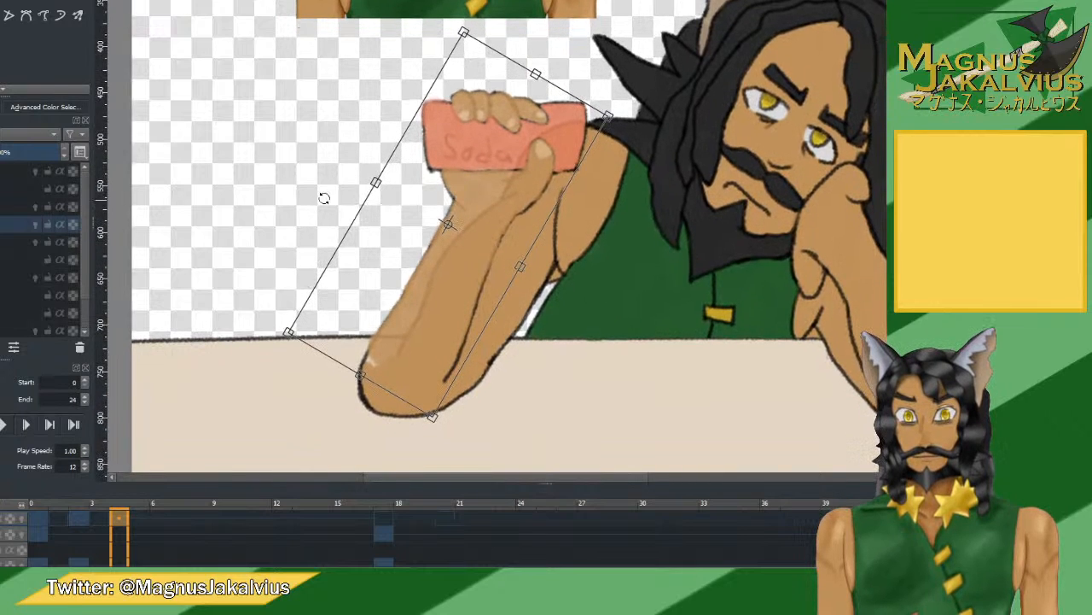
key(Return)
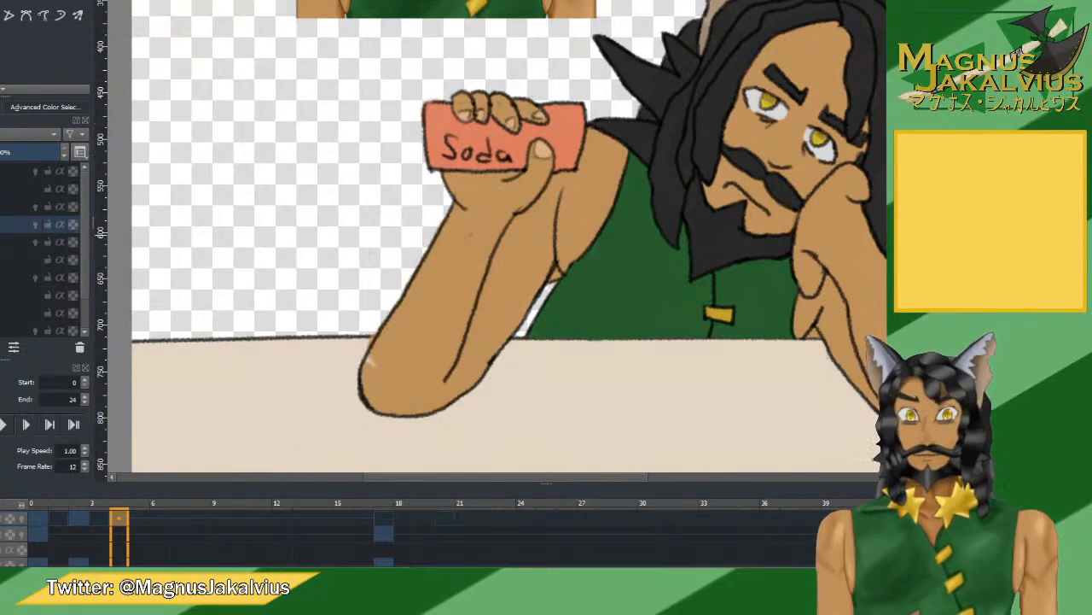
Touch up the frame 4 forearm with skin color, closing the small gap beside the elbow and checking the arm's outline.
scroll(474, 233, up, 2)
scroll(472, 232, down, 1)
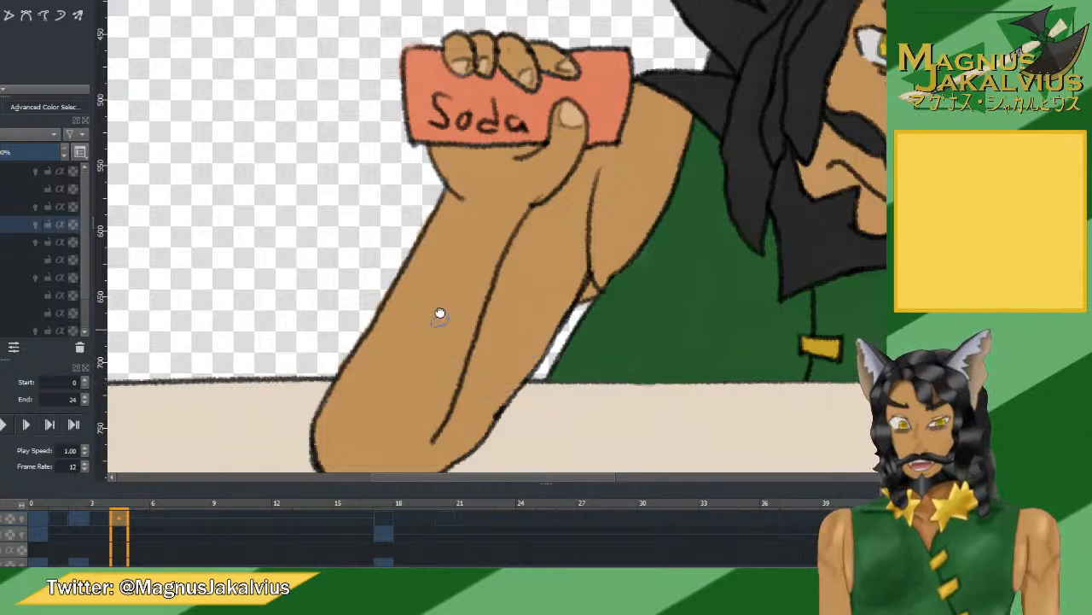
drag(488, 282, 508, 171)
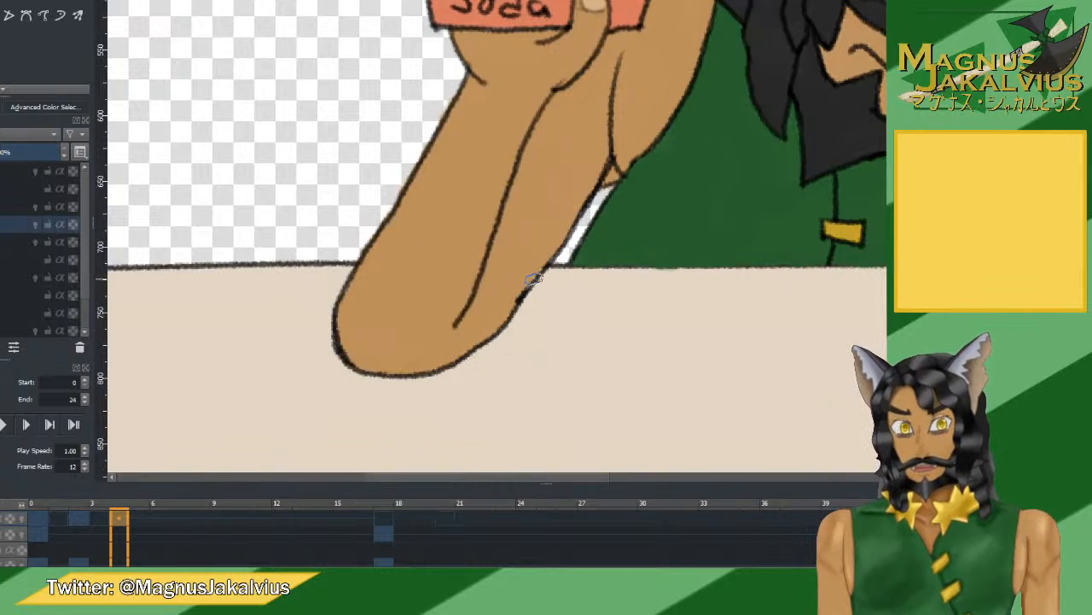
drag(517, 256, 500, 430)
drag(561, 243, 556, 273)
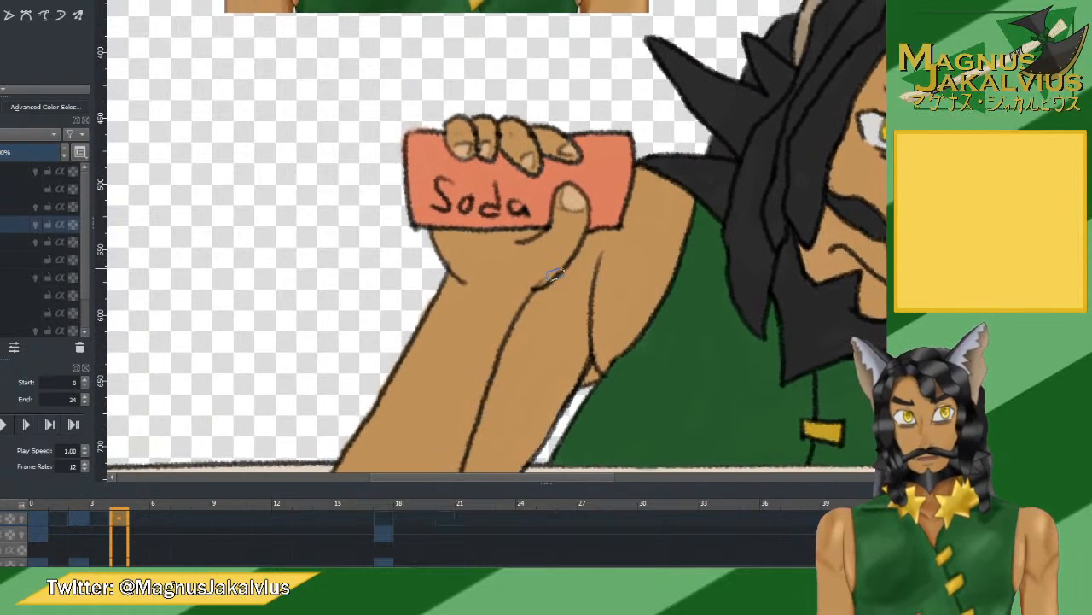
Touch up the edges of the frame 4 fingers with skin color sampled from the hand.
scroll(559, 230, up, 1)
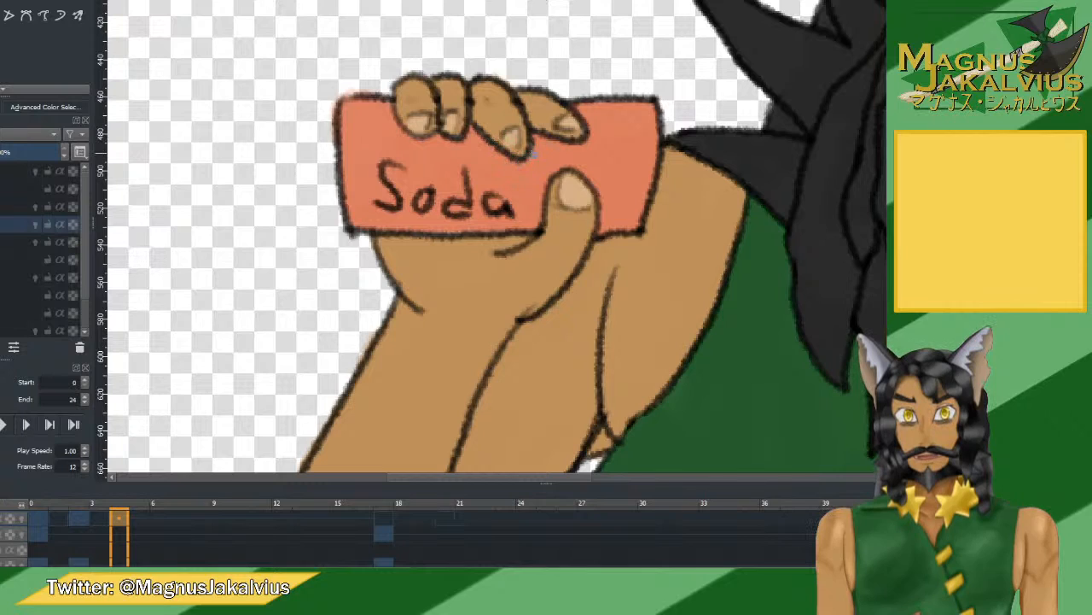
ctrl+click(462, 125)
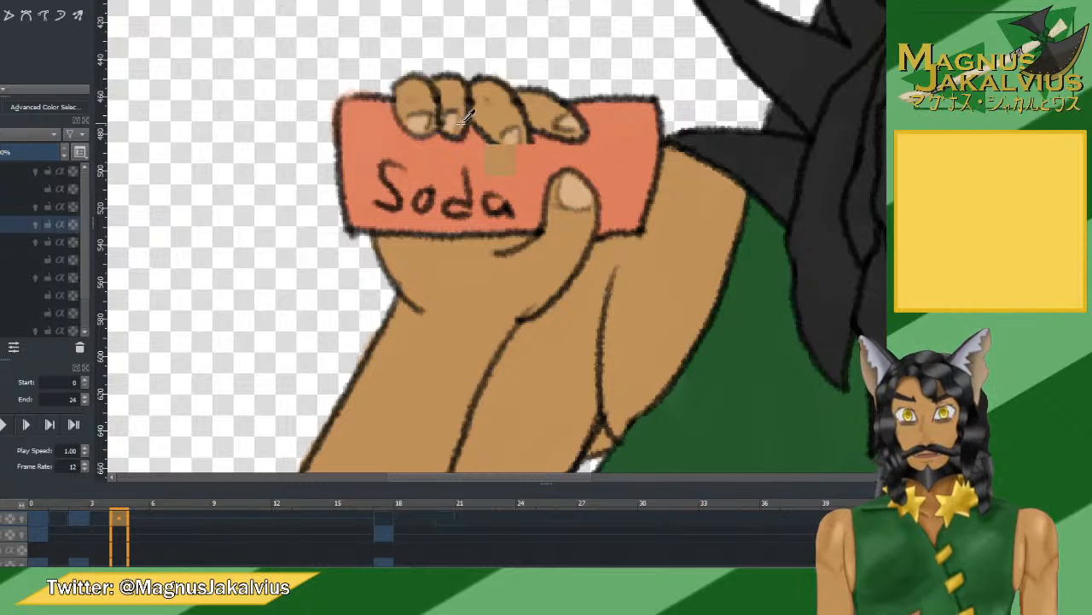
drag(461, 127, 456, 133)
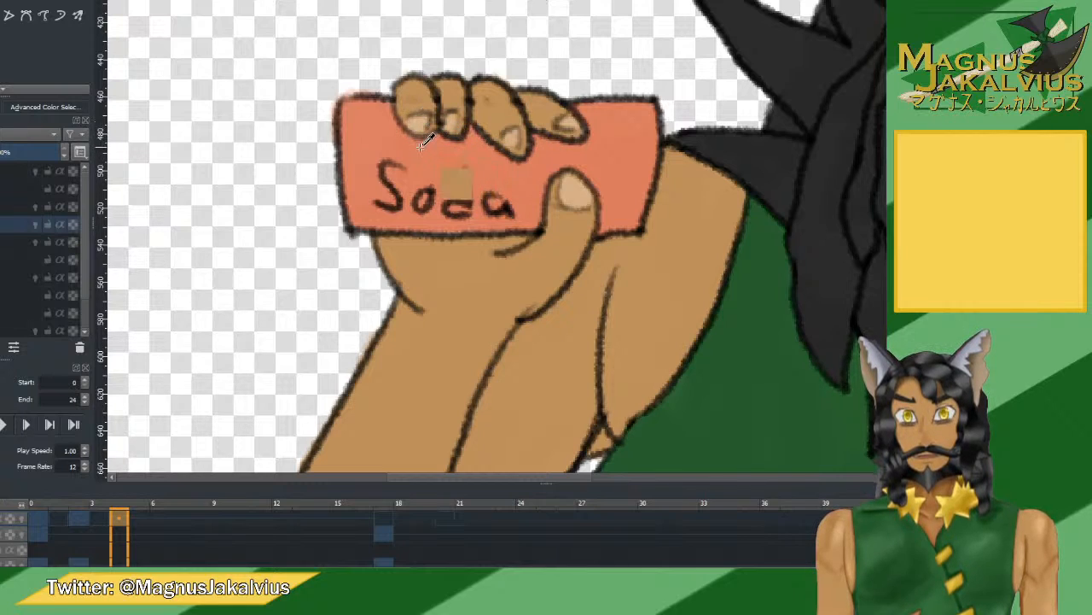
ctrl+click(425, 140)
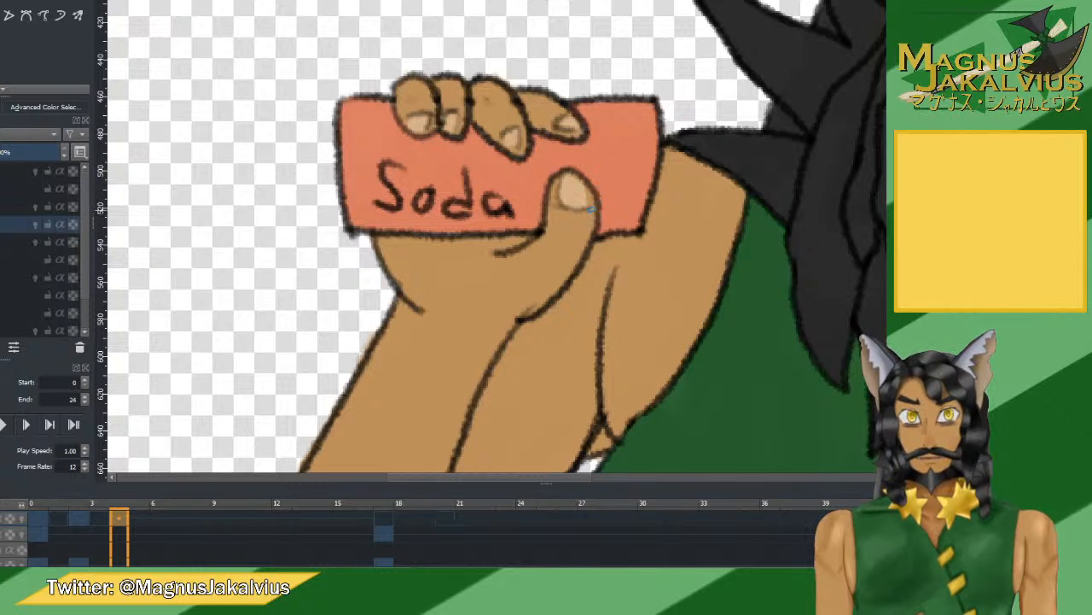
Copy the forearm color keyframes from frames 2 and 4 onto frames 1 and 3 of the same layer.
scroll(590, 206, down, 5)
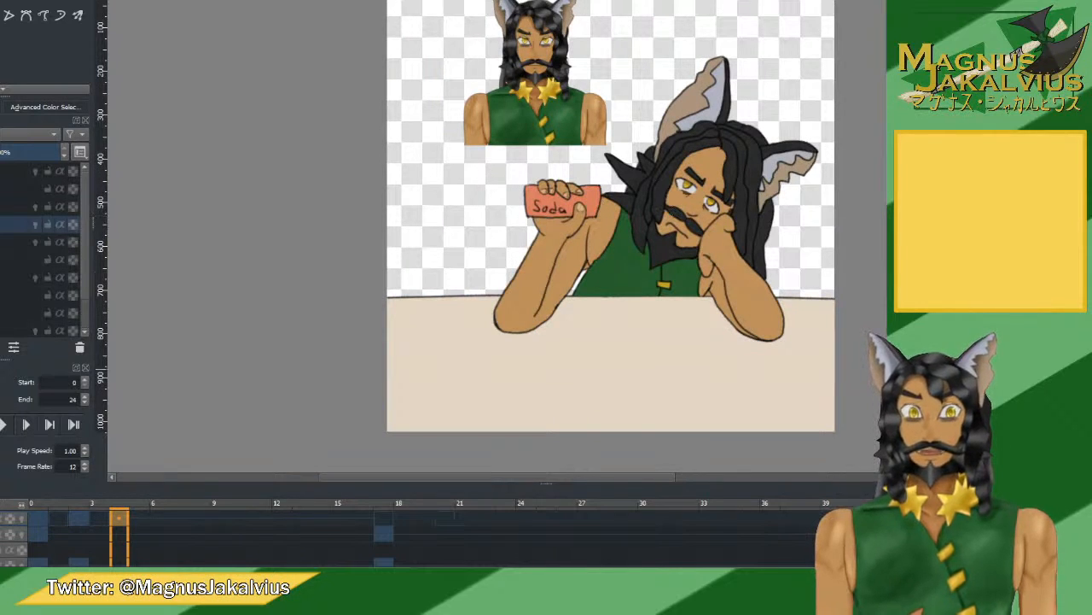
mouse_move(39, 515)
mouse_down()
mouse_move(120, 527)
mouse_move(103, 523)
mouse_up()
key(Right)
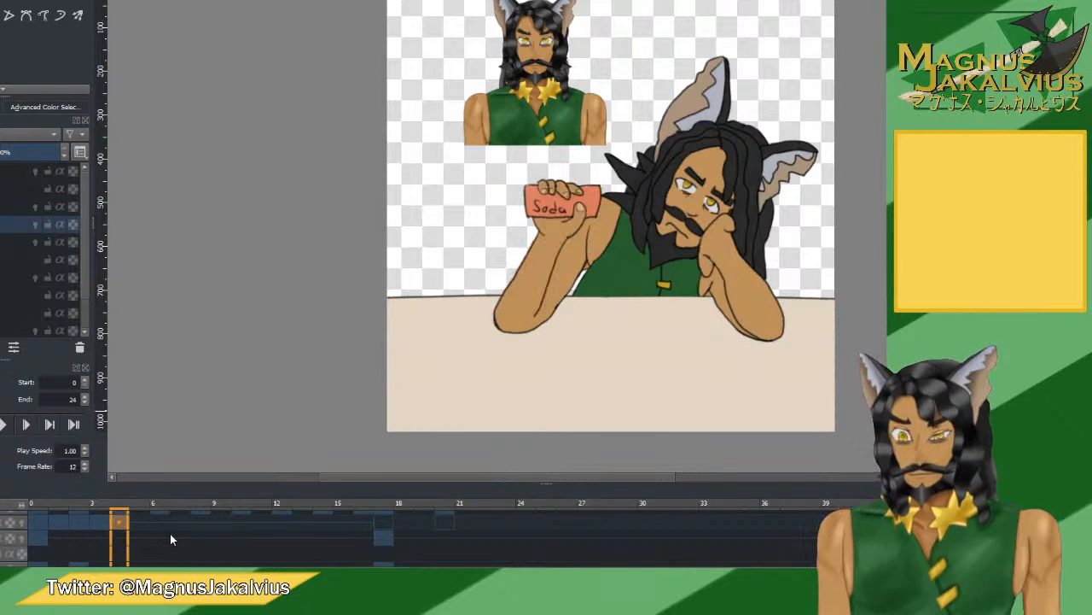
Flip back and forth between frames 0 and 4 to compare the color with the line-art poses.
key(Left)
key(Left)
key(Right)
key(Right)
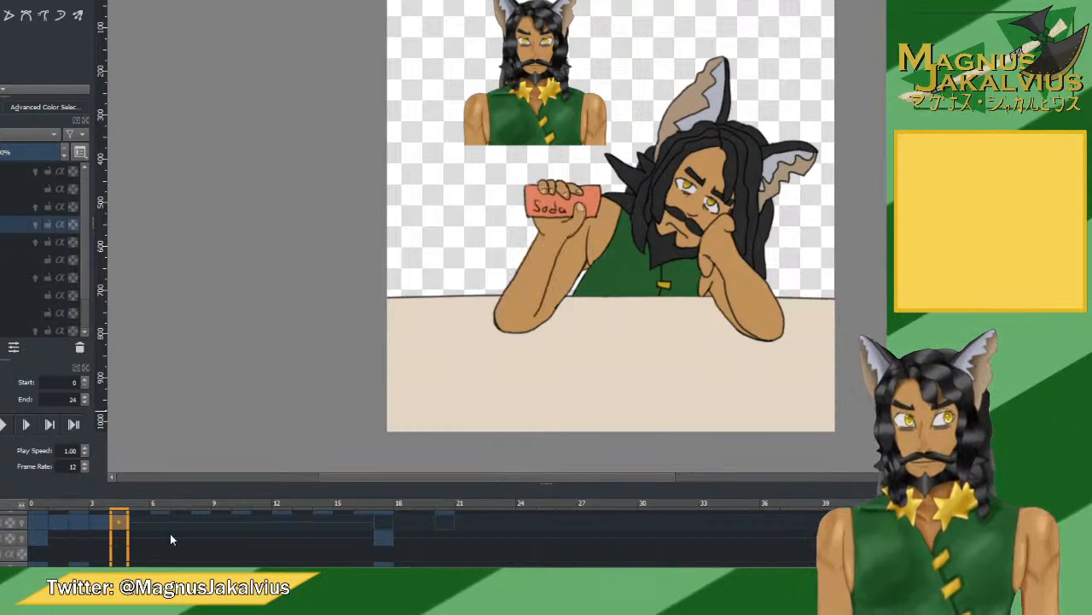
key(Left)
key(Left)
key(Left)
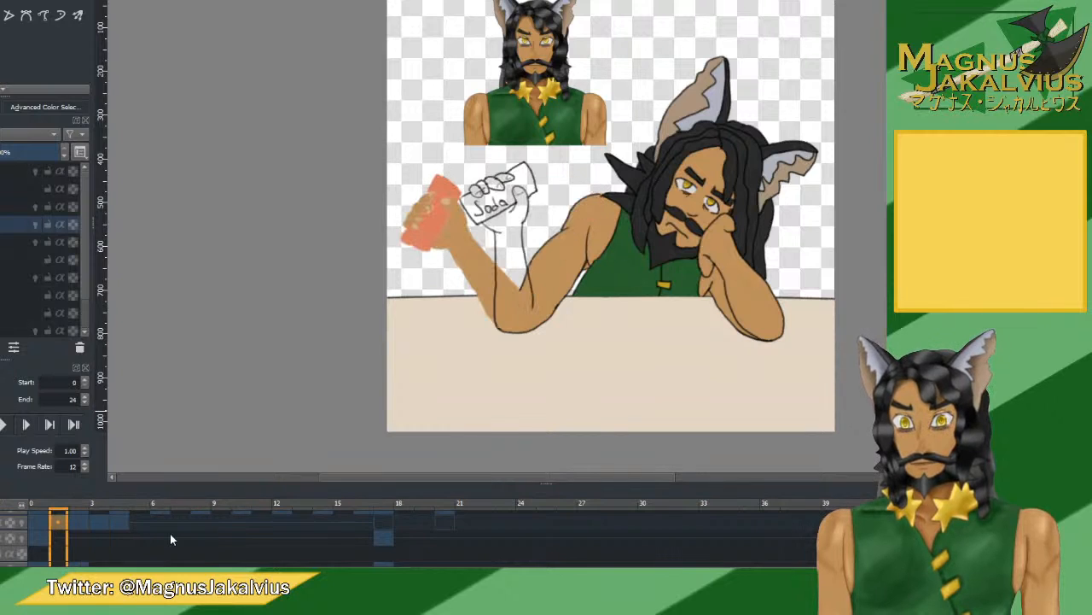
key(Left)
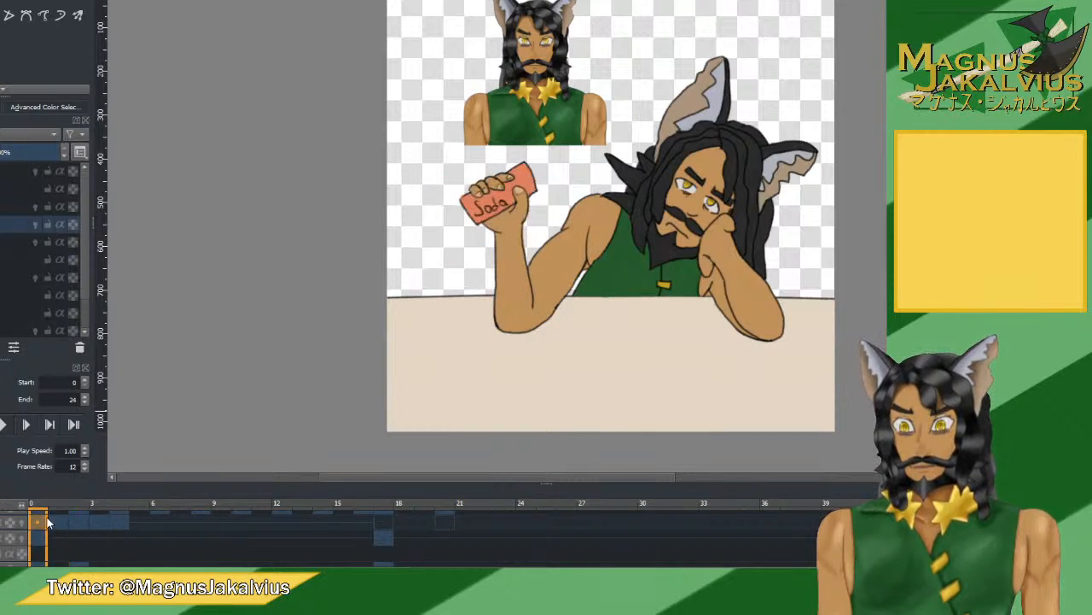
key(Right)
key(Right)
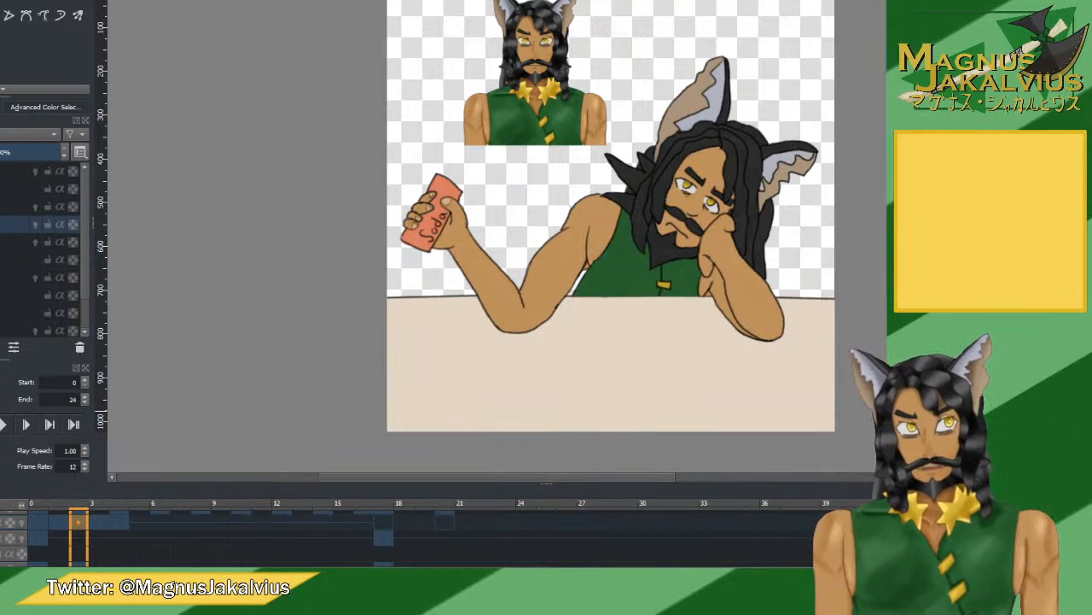
Copy the arm's line-art keyframe from frame 2 onto frame 1.
scroll(410, 538, up, 2)
scroll(410, 538, down, 1)
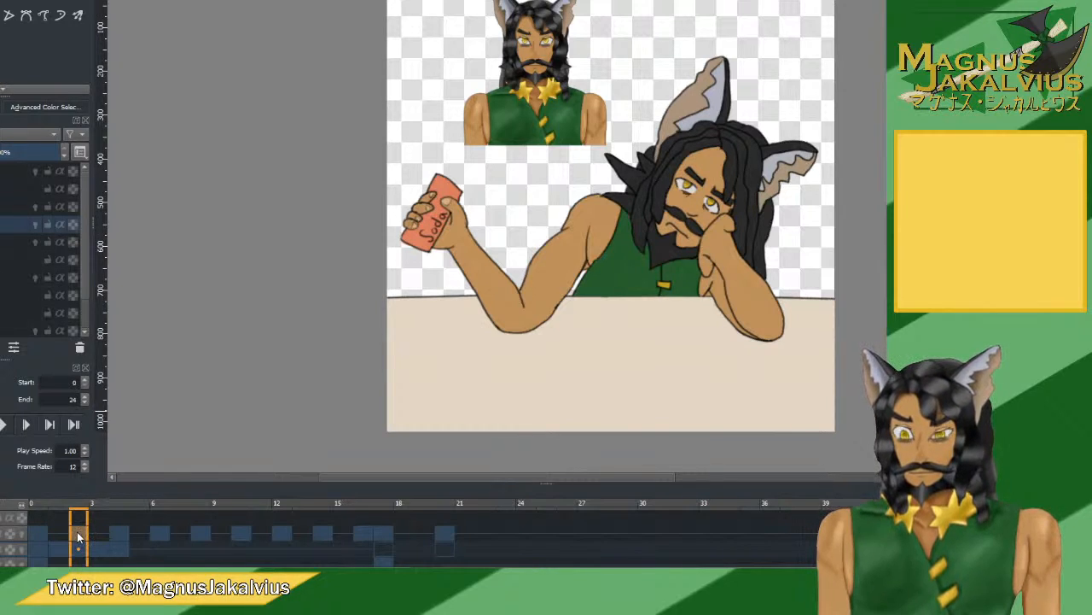
click(59, 533)
click(75, 532)
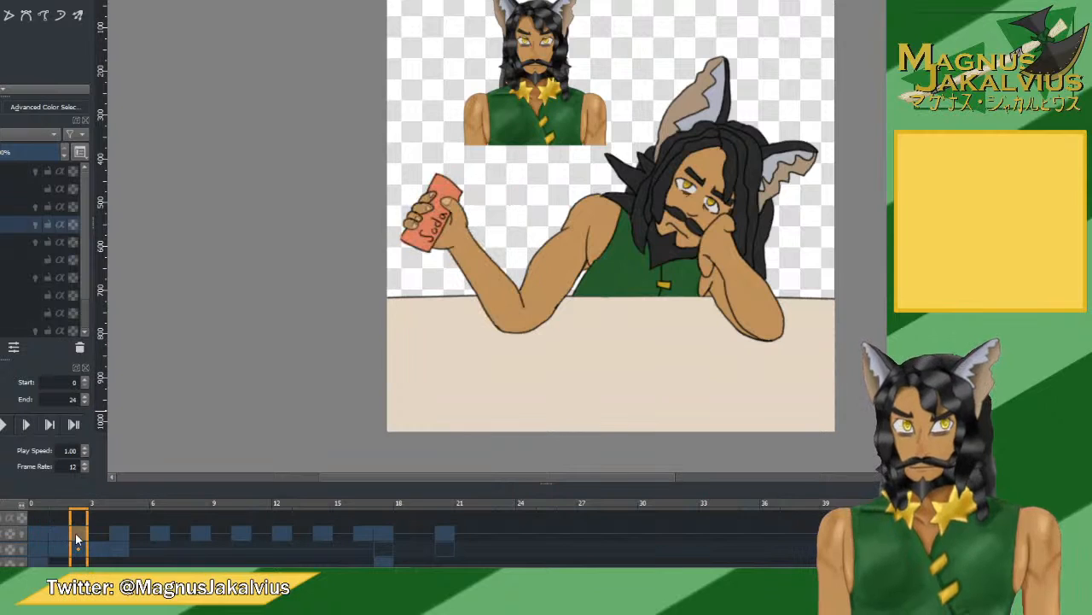
Compare the color and line-art keyframes on frames 1 to 4 and examine the pose on frame 16.
click(62, 549)
click(99, 549)
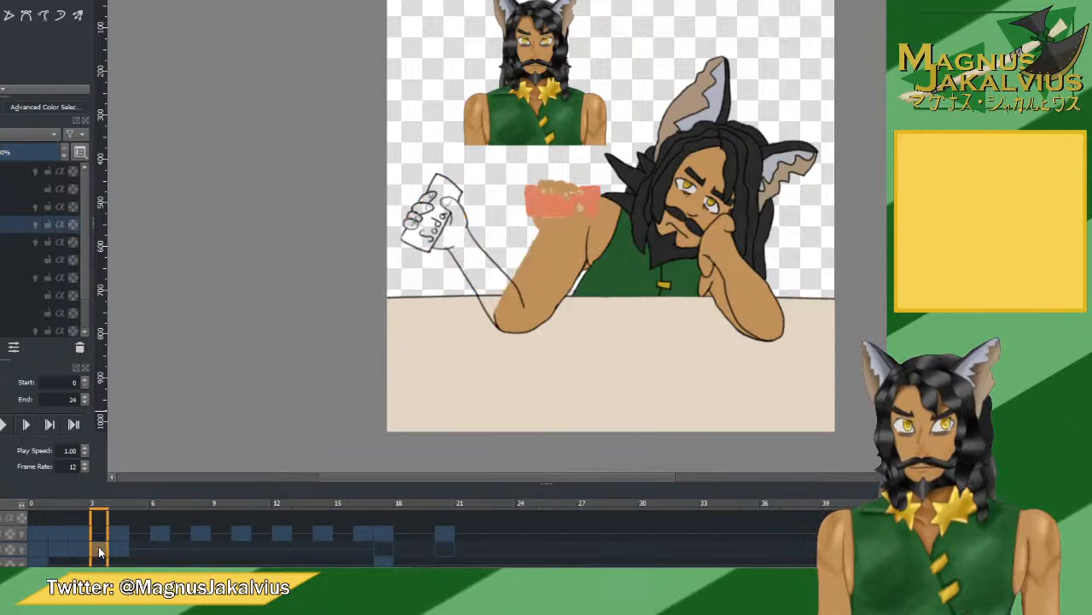
click(114, 550)
click(97, 550)
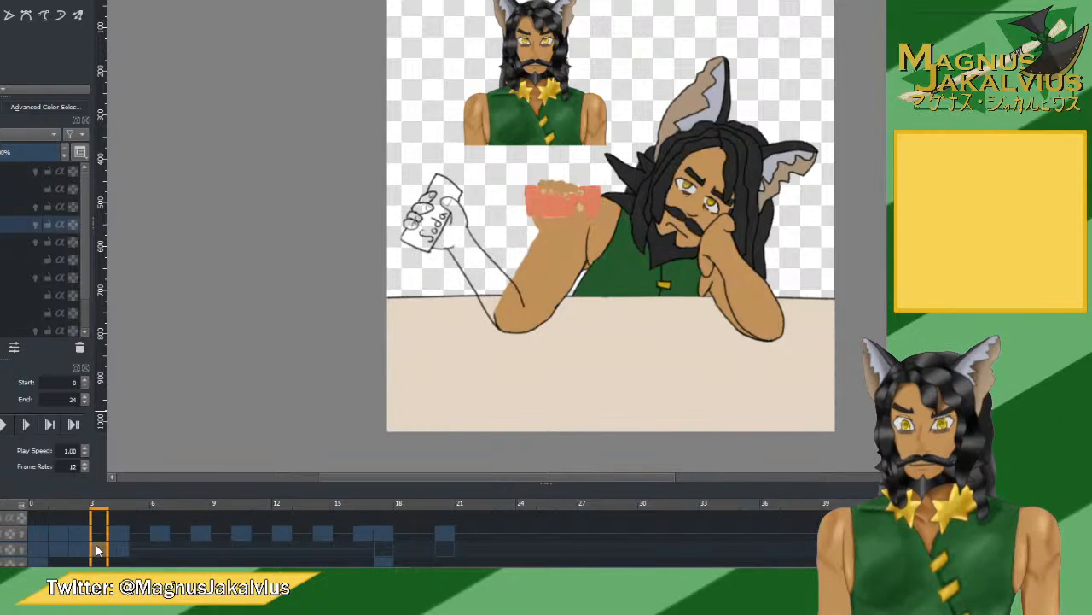
click(78, 535)
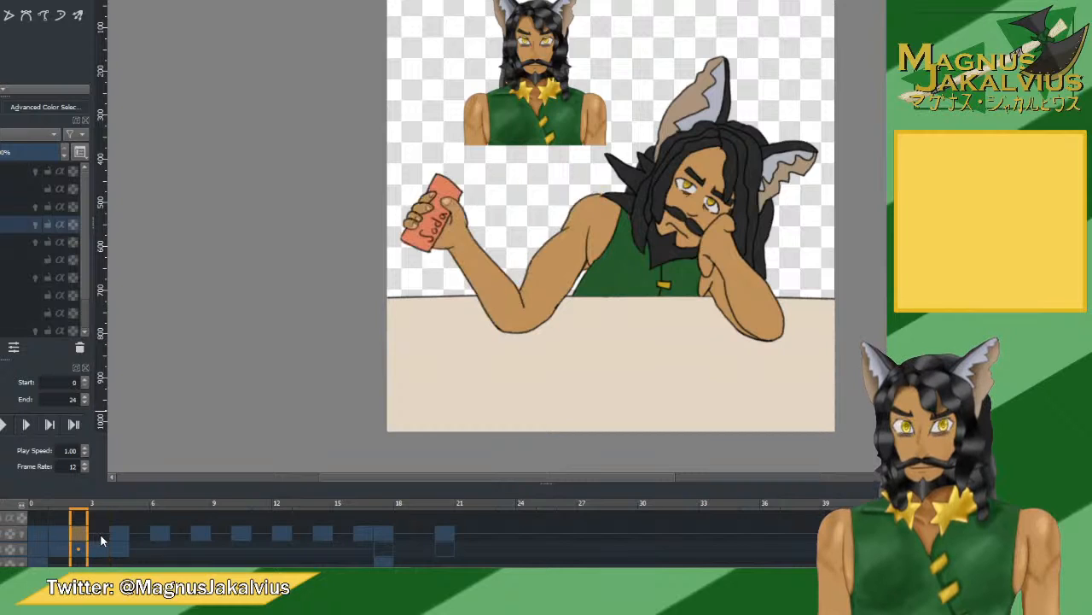
click(100, 535)
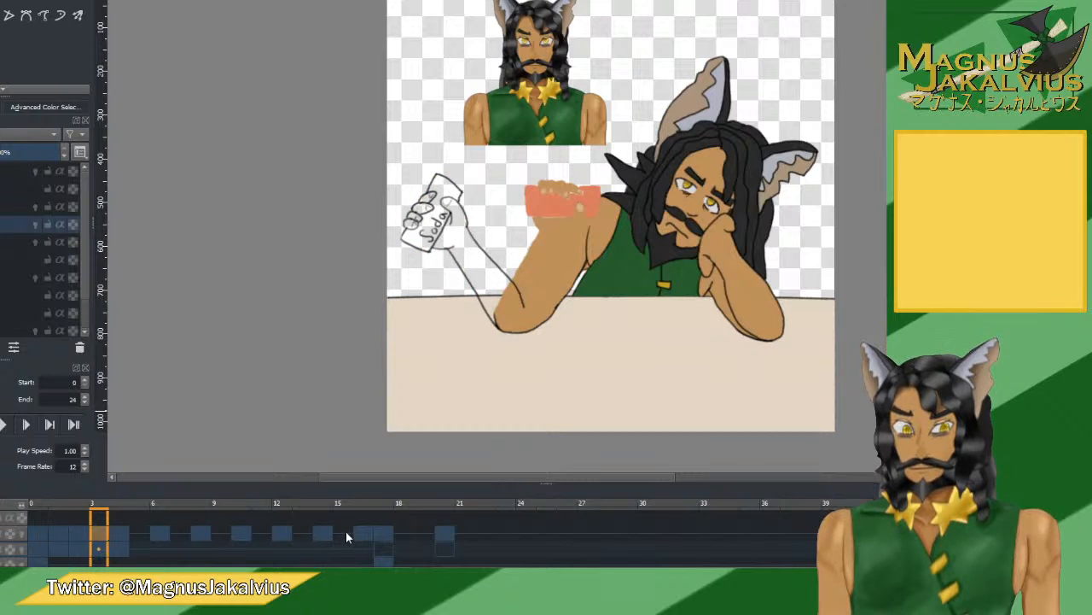
click(346, 536)
click(363, 537)
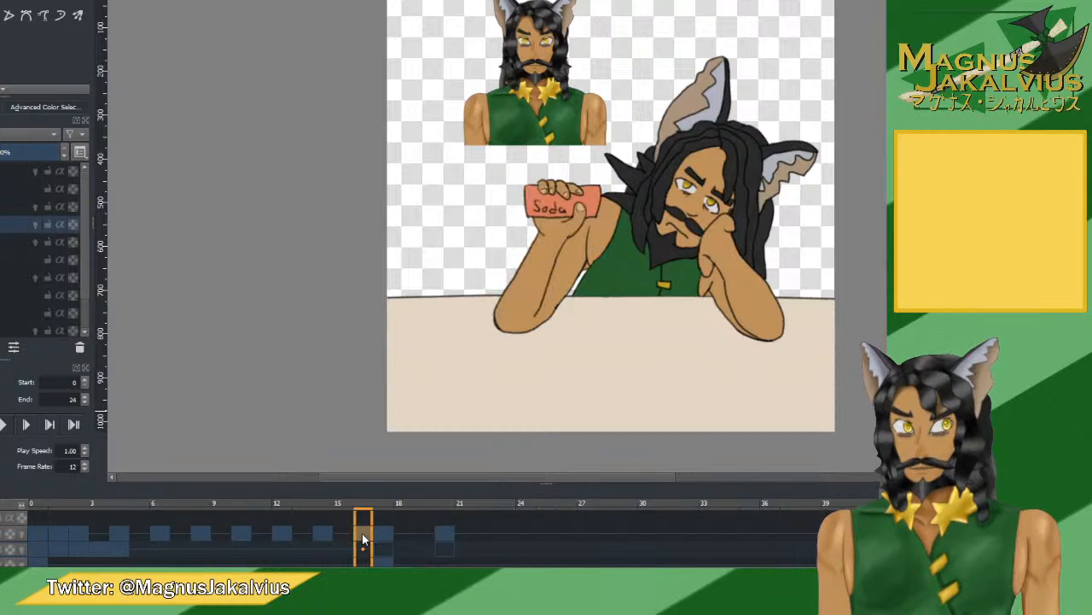
Step through the line art from frame 0 to 5 and recheck its match with the color on frames 1 to 3.
click(43, 529)
click(56, 531)
click(74, 529)
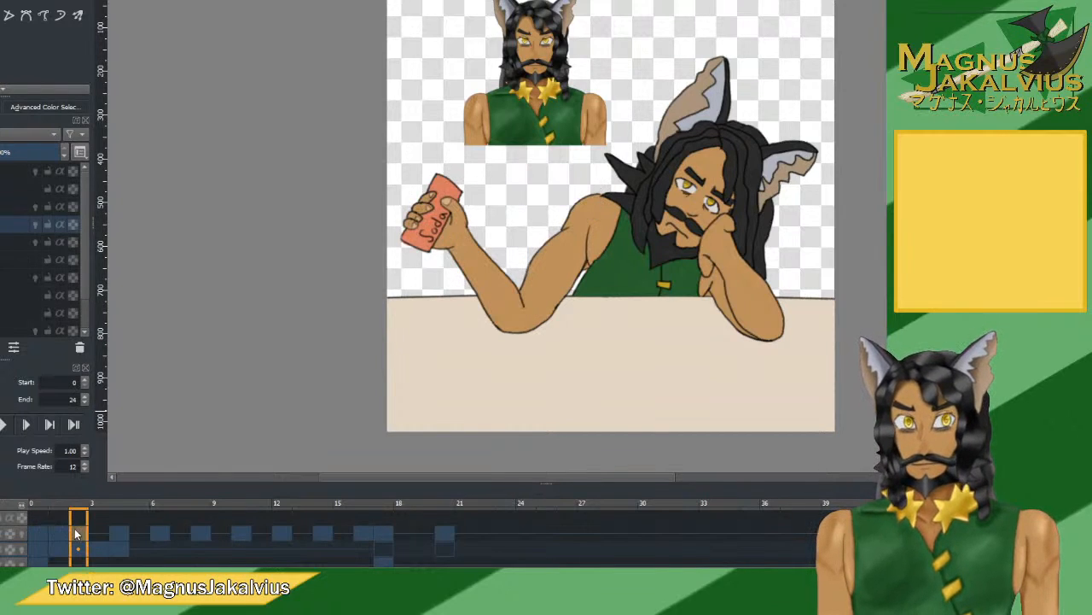
click(98, 530)
click(116, 530)
click(140, 530)
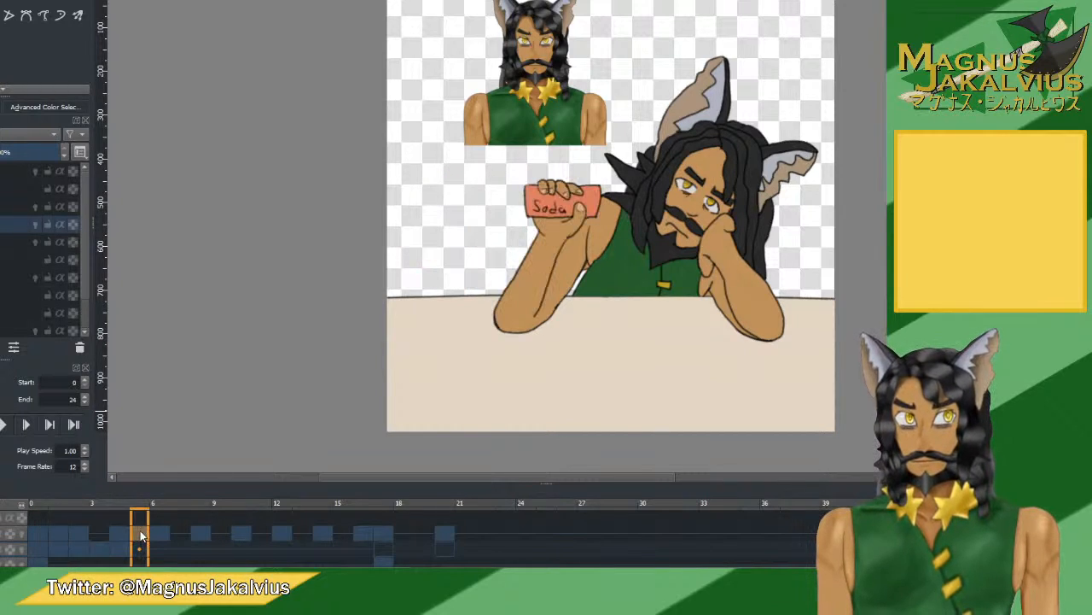
click(99, 534)
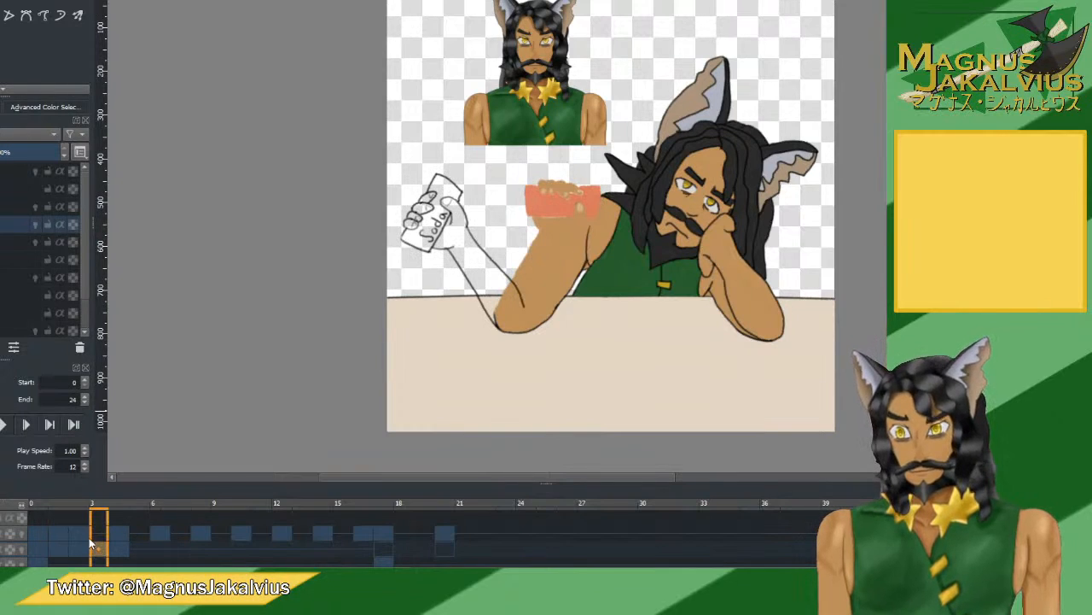
click(58, 544)
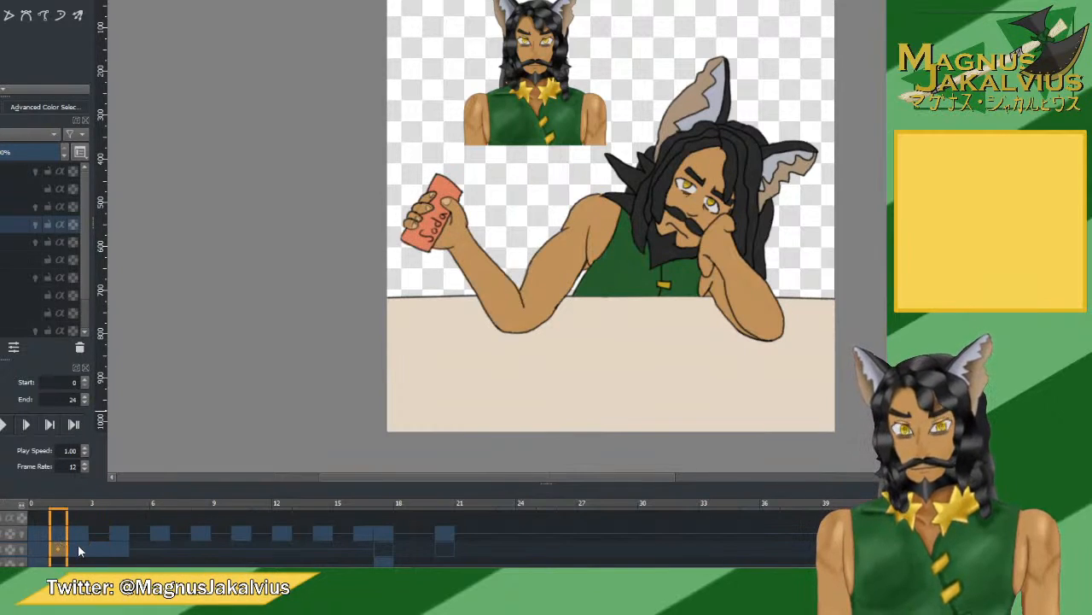
click(78, 543)
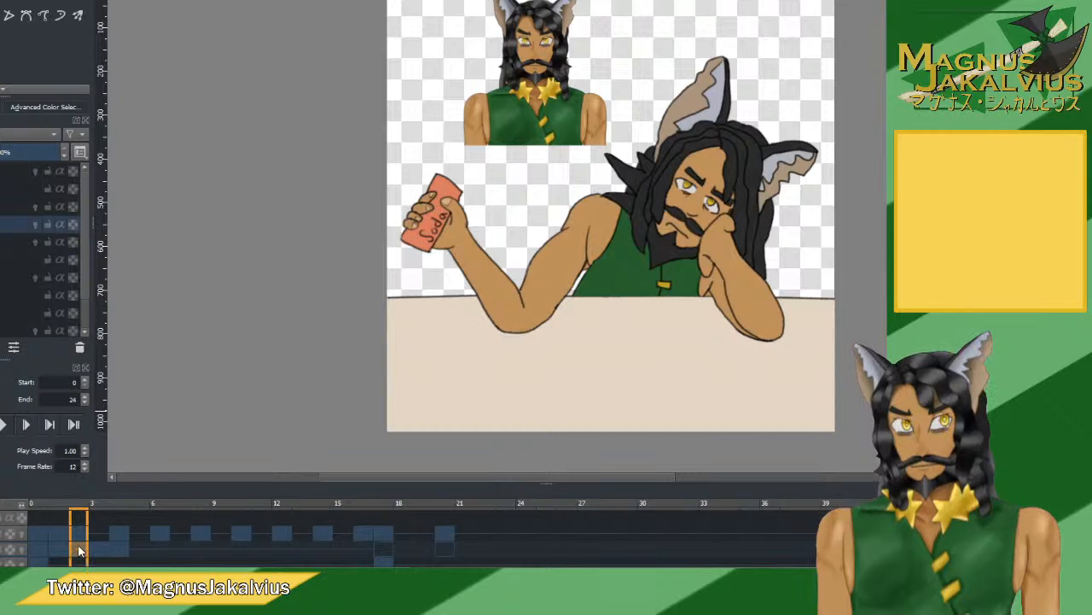
click(35, 539)
click(58, 537)
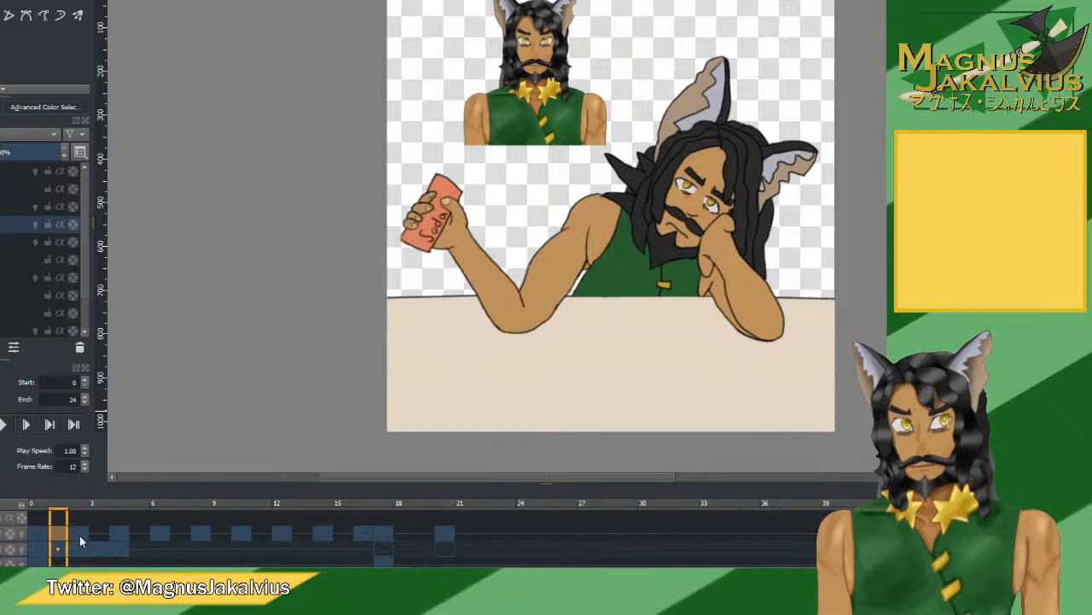
Step through frames 0 to 4 and compare the arm's line art keyframes with its colour keyframes.
click(102, 548)
click(118, 549)
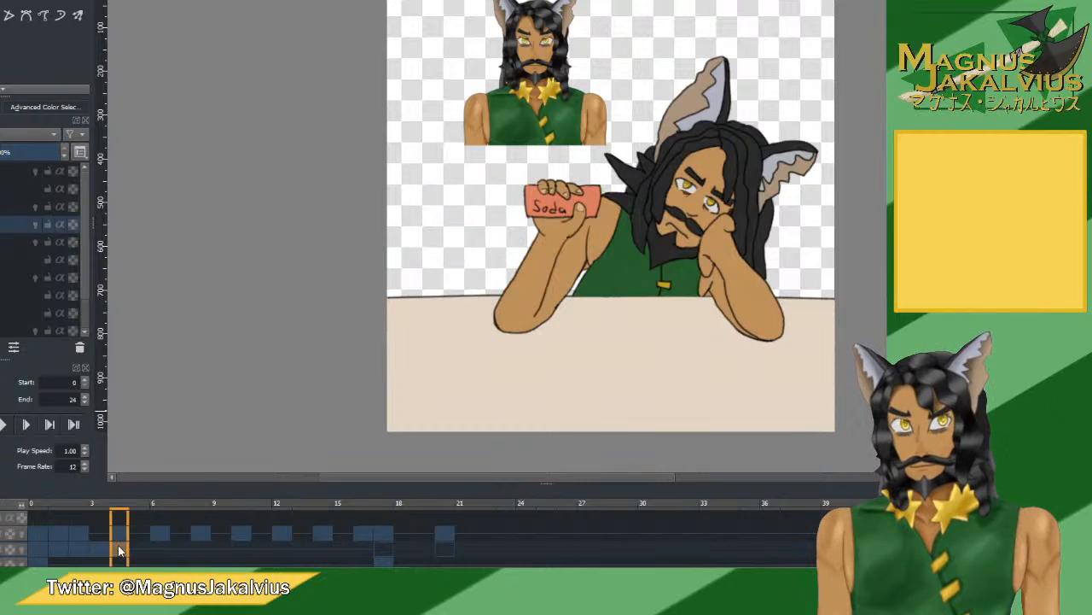
click(100, 535)
click(116, 534)
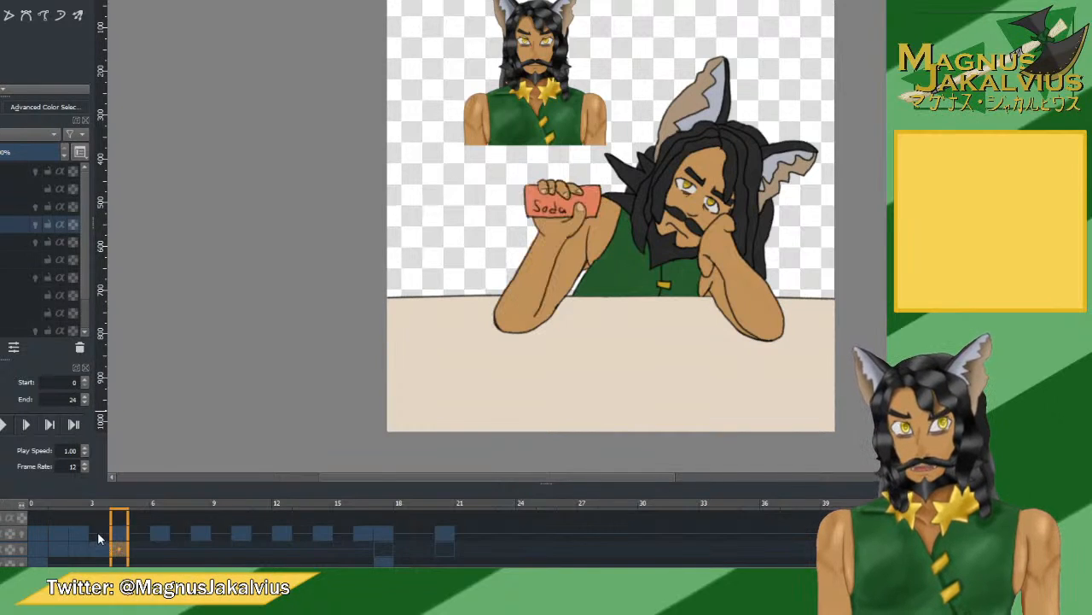
click(102, 534)
click(123, 543)
click(100, 545)
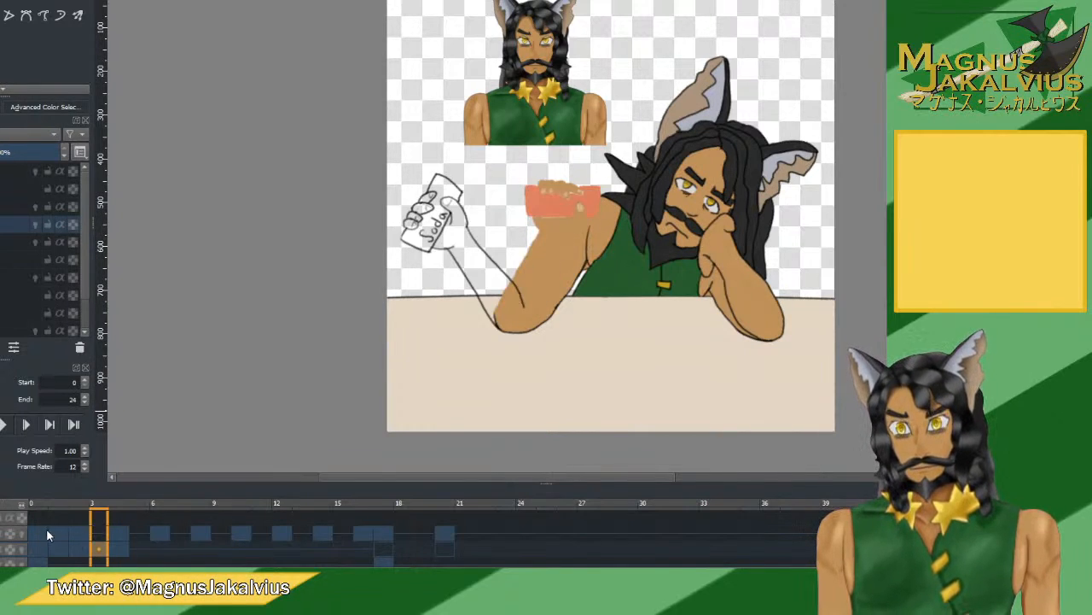
click(46, 529)
click(58, 535)
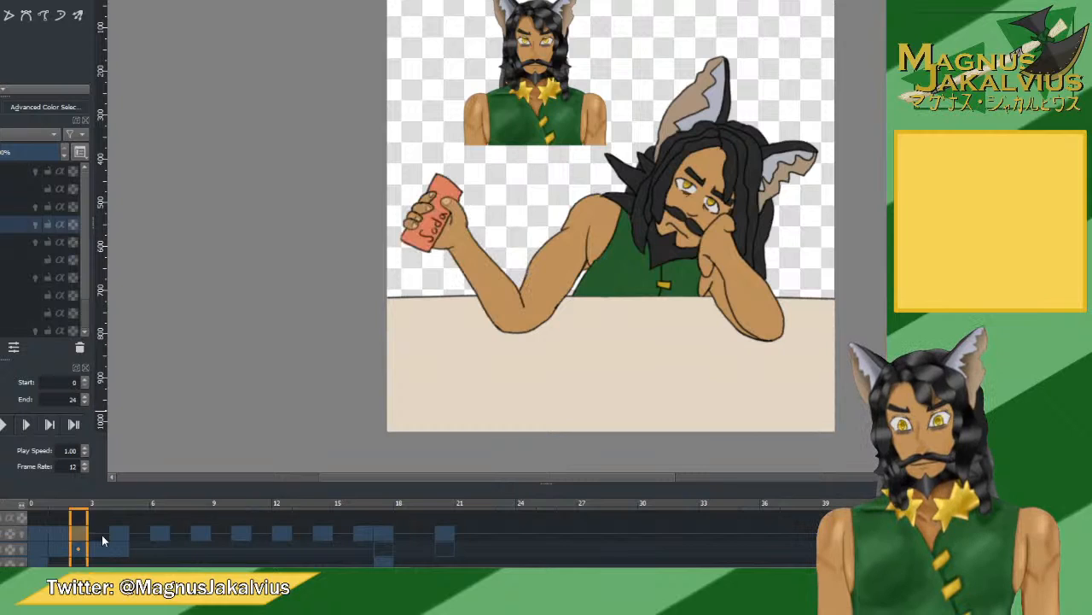
click(101, 534)
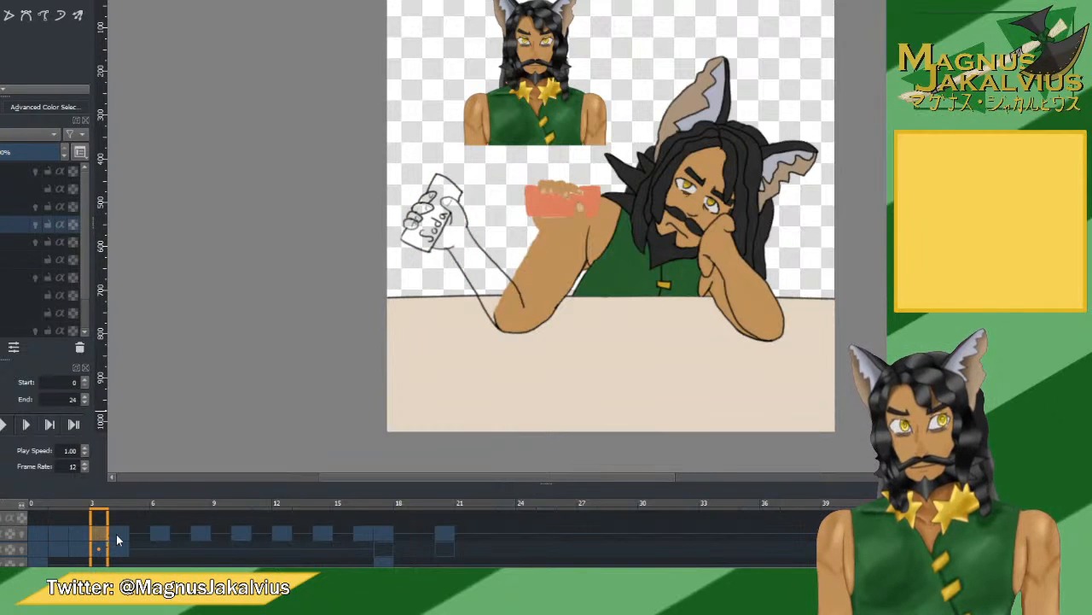
click(118, 537)
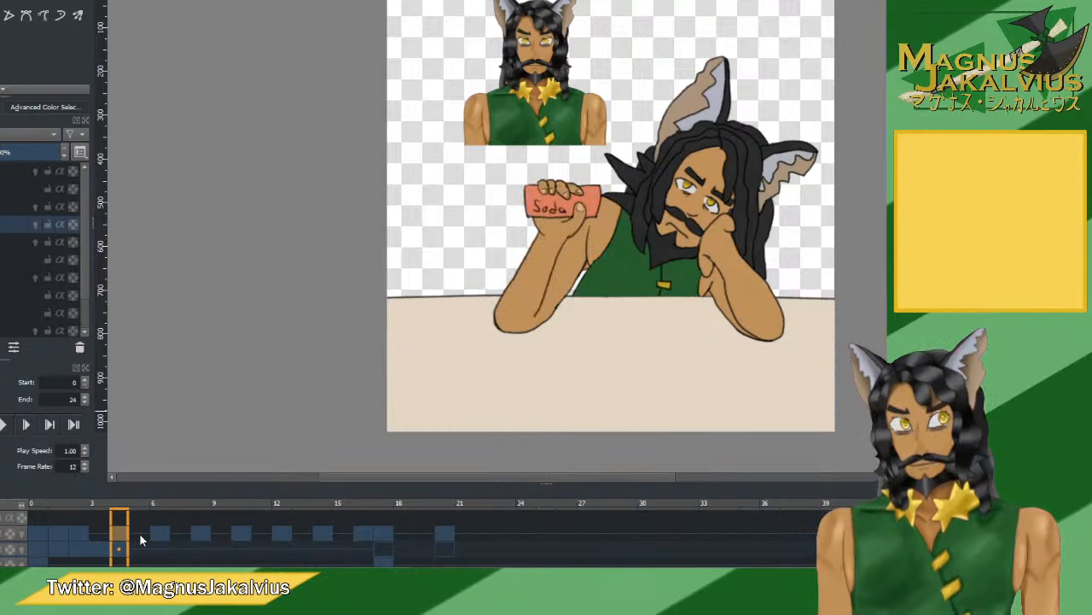
click(99, 534)
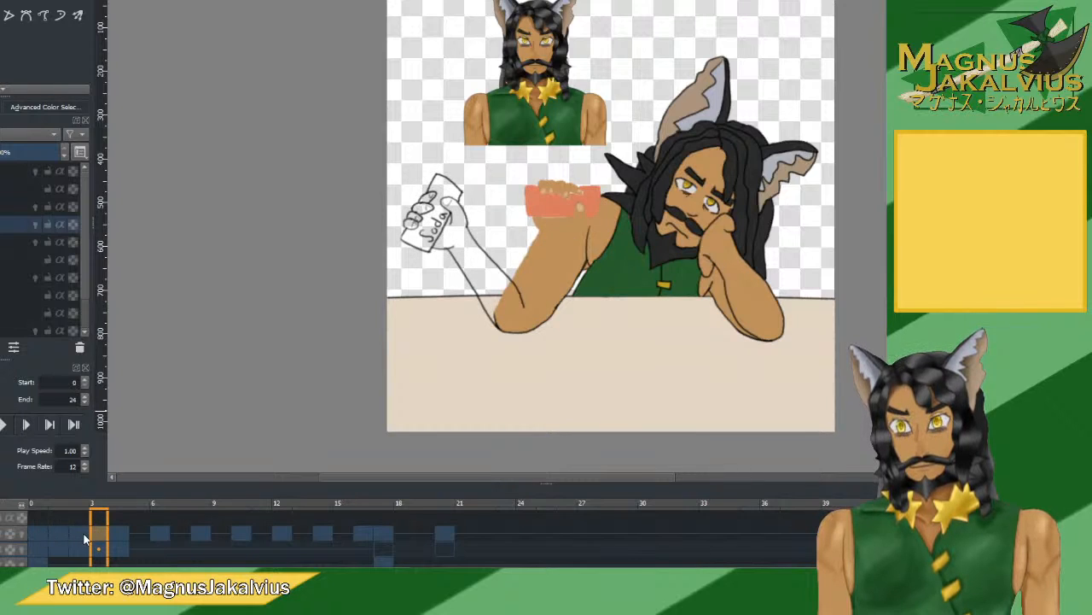
click(80, 534)
click(95, 533)
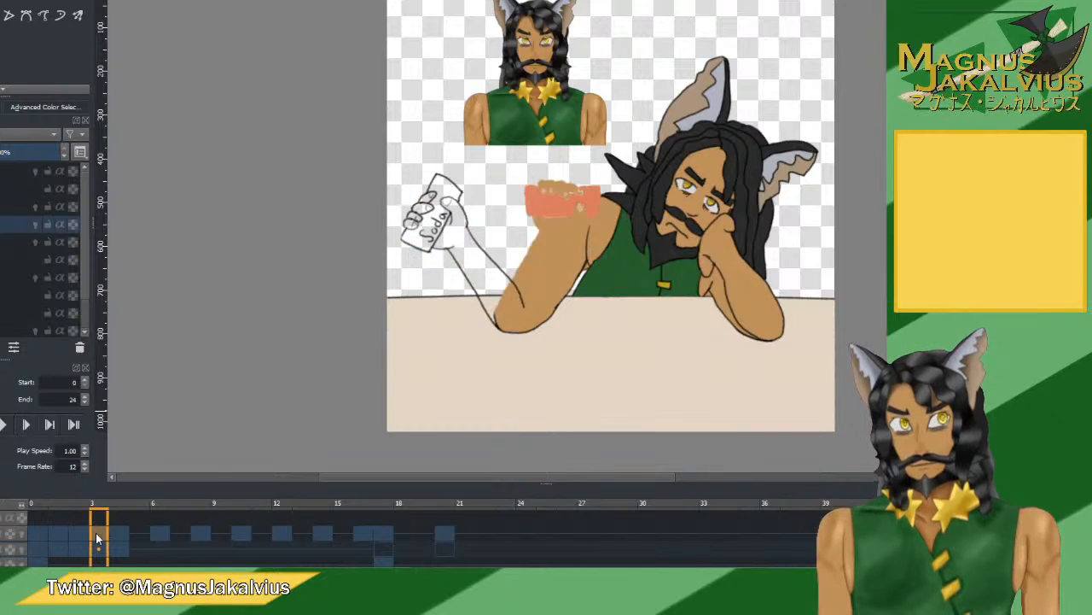
click(62, 528)
click(42, 532)
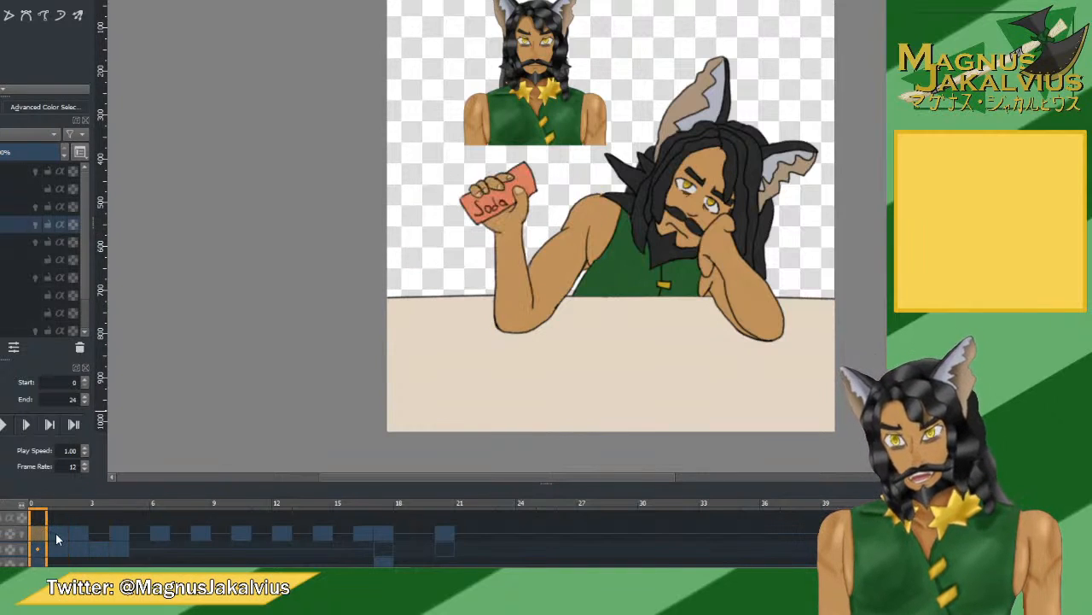
Remove the line art keyframe at frame 1 and play the animation to check the arm's motion.
click(55, 533)
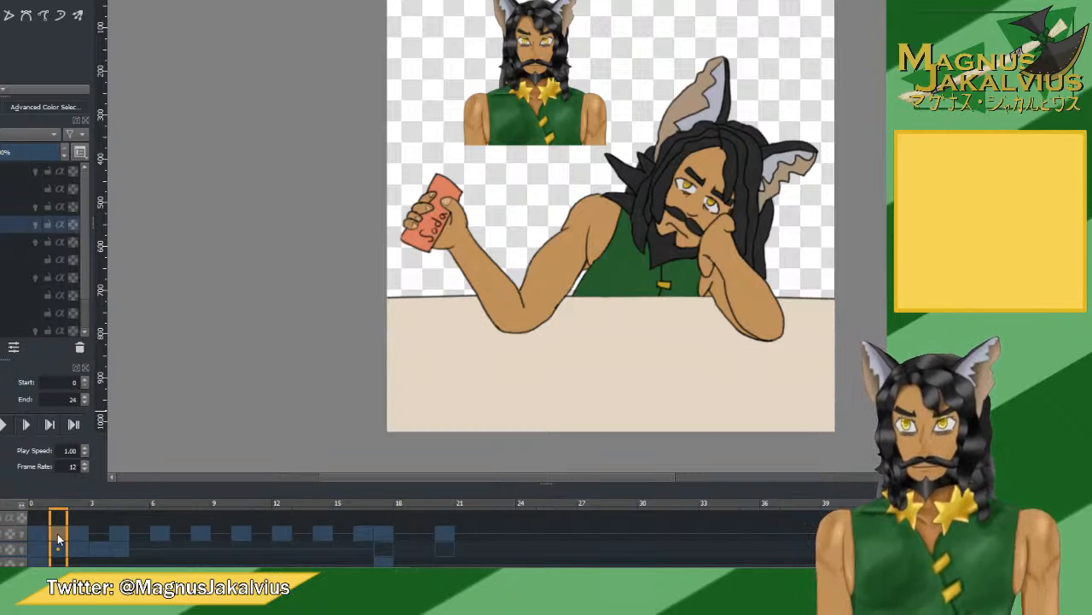
click(74, 534)
click(37, 532)
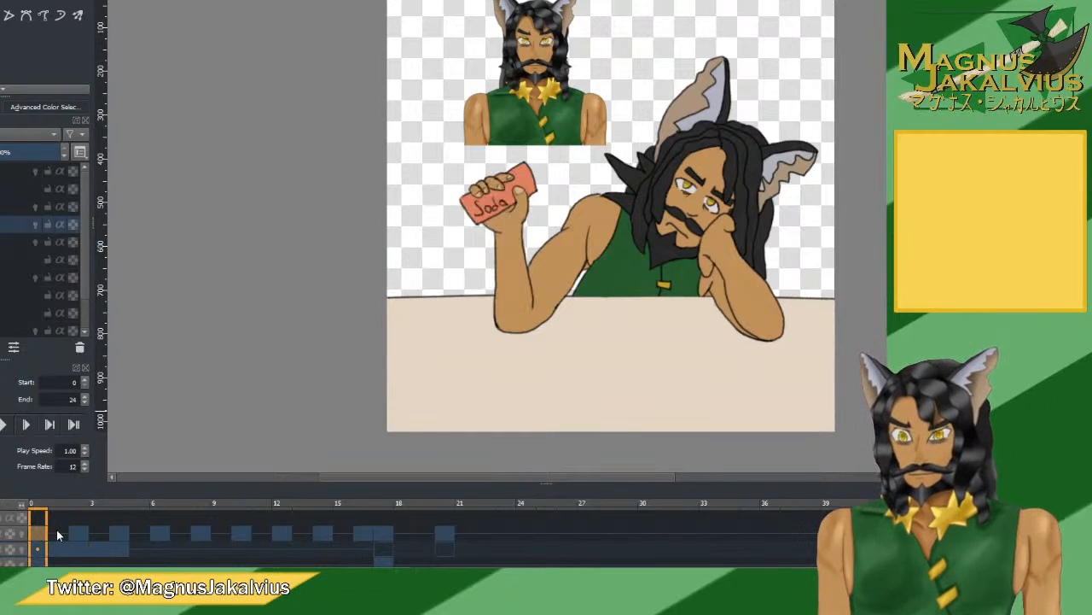
click(4, 424)
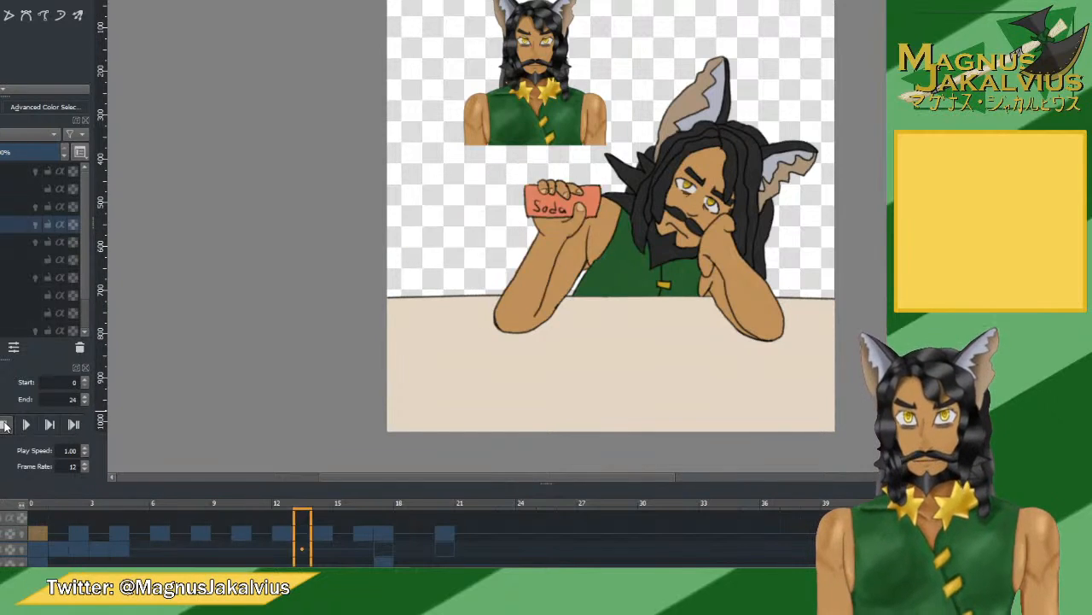
click(4, 425)
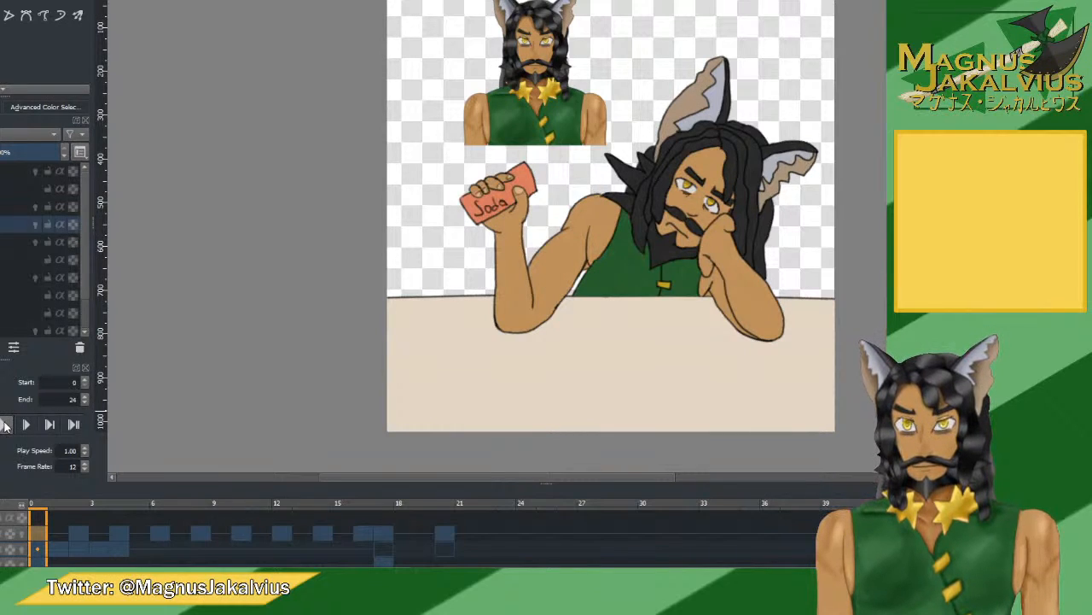
click(5, 424)
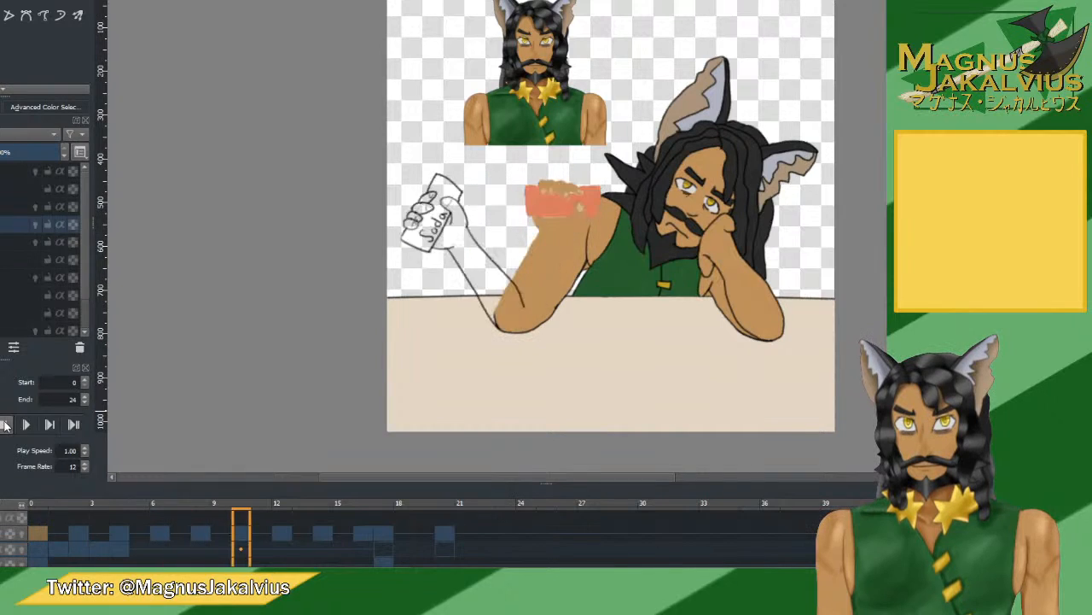
click(5, 424)
Restore the line art keyframe at frame 1 and replay the animation.
click(58, 536)
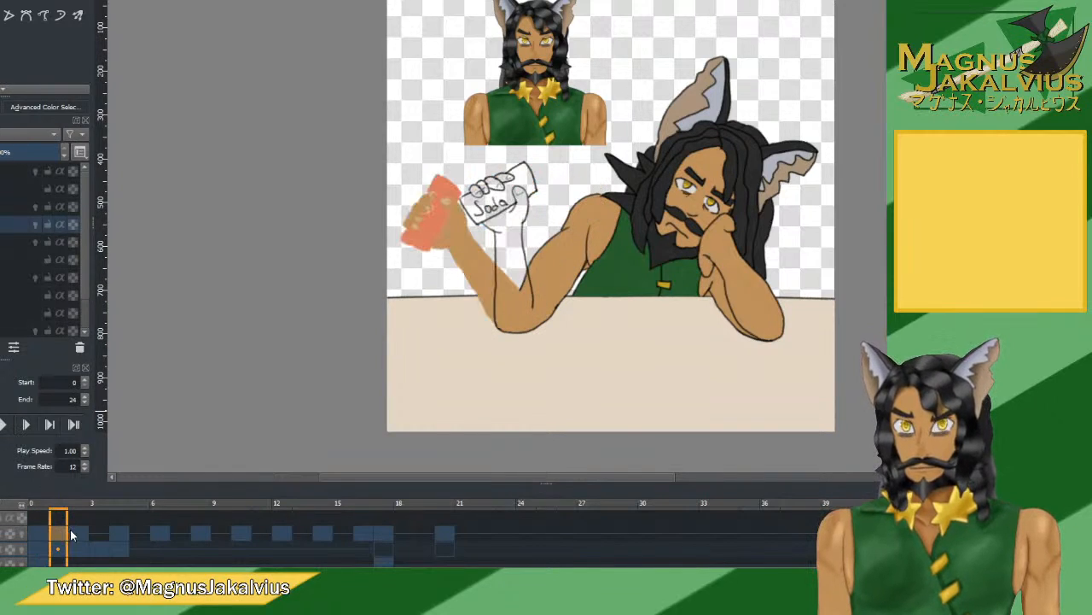
click(82, 535)
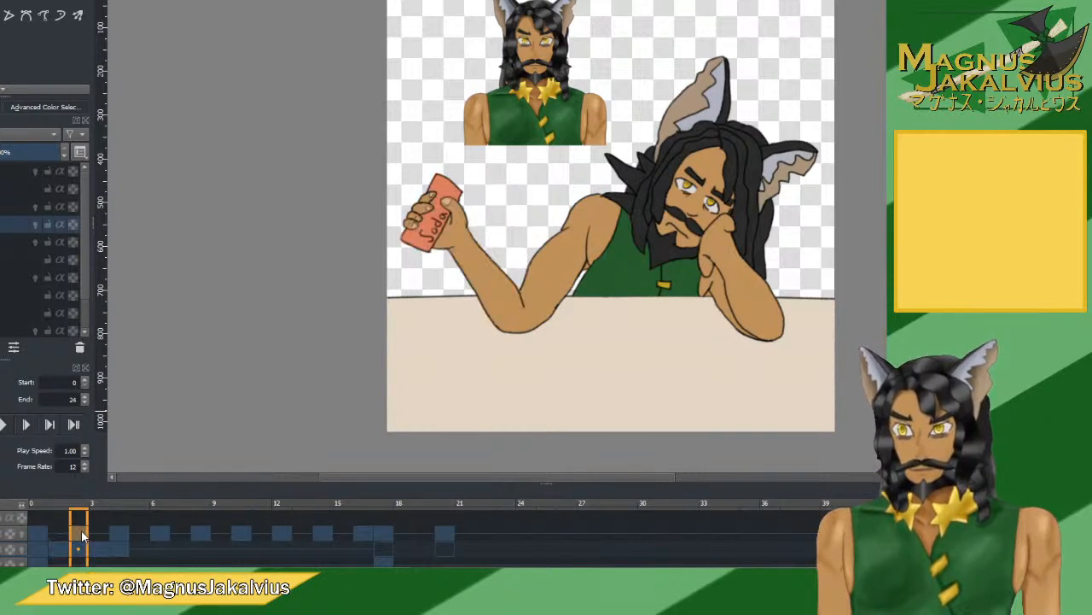
click(4, 424)
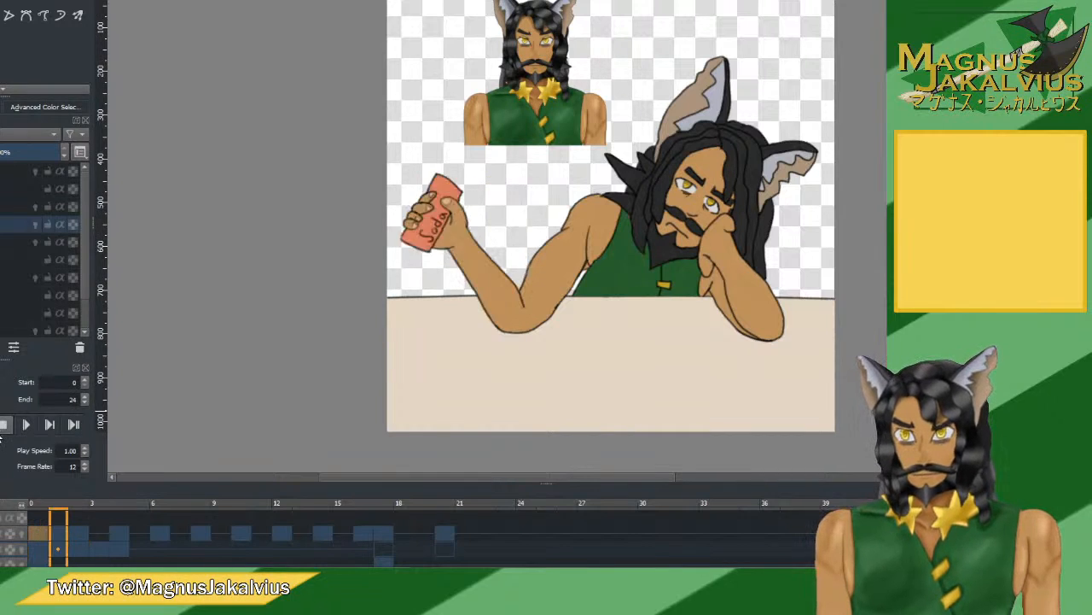
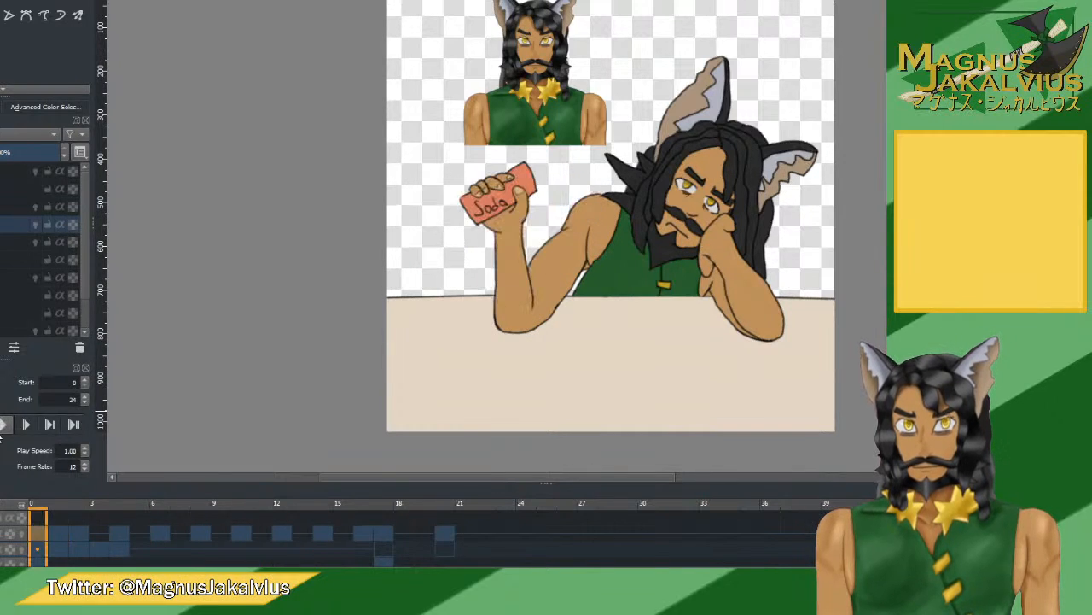
click(4, 424)
Check the poses on frames 0 to 4 and copy the line art keyframe from frame 4 to frame 3.
click(85, 546)
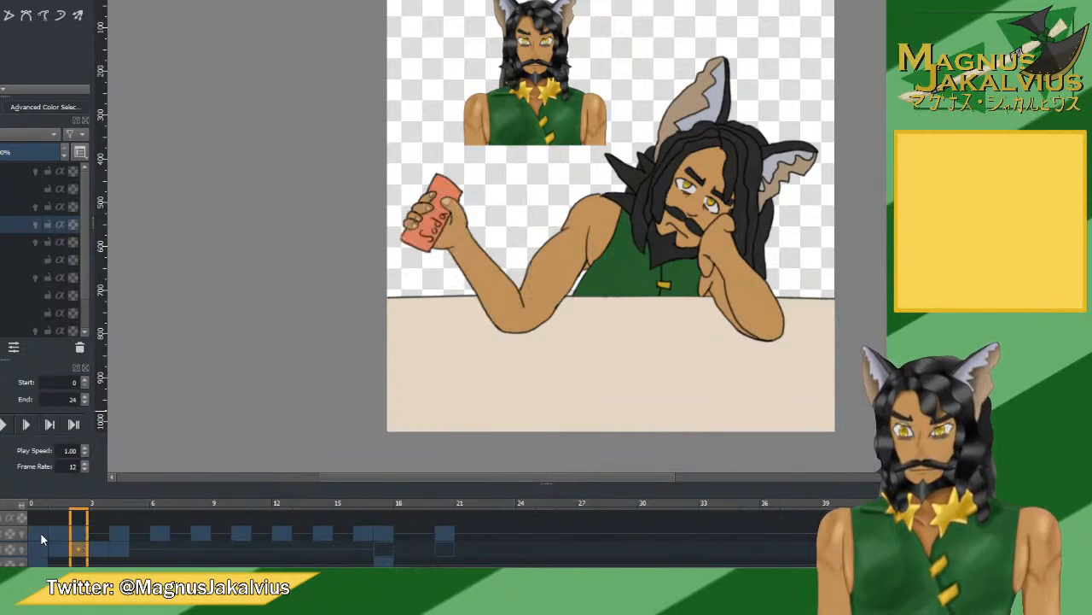
click(40, 532)
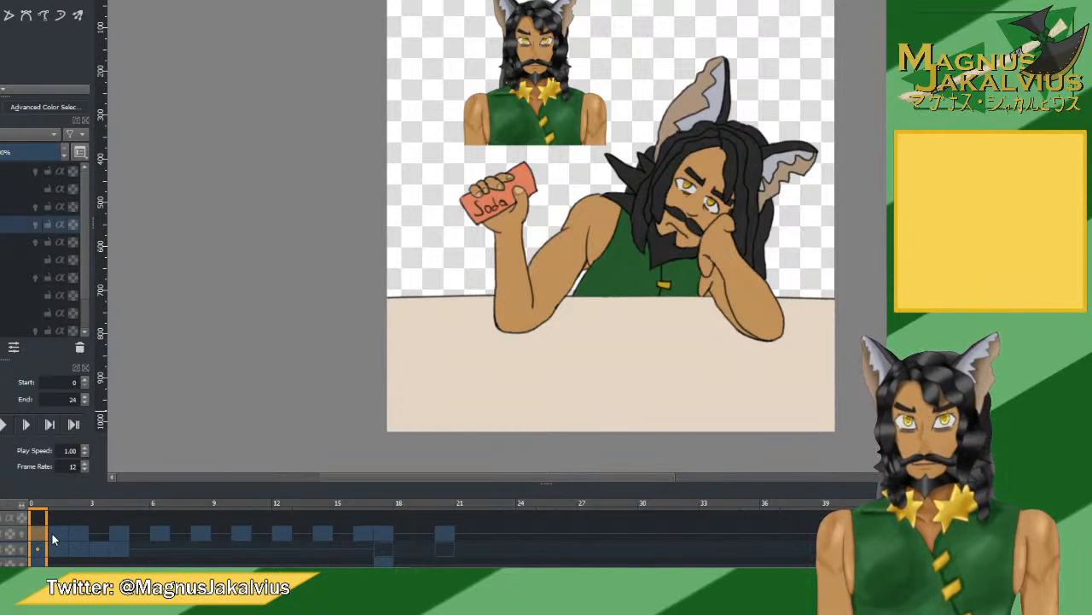
click(63, 533)
click(75, 530)
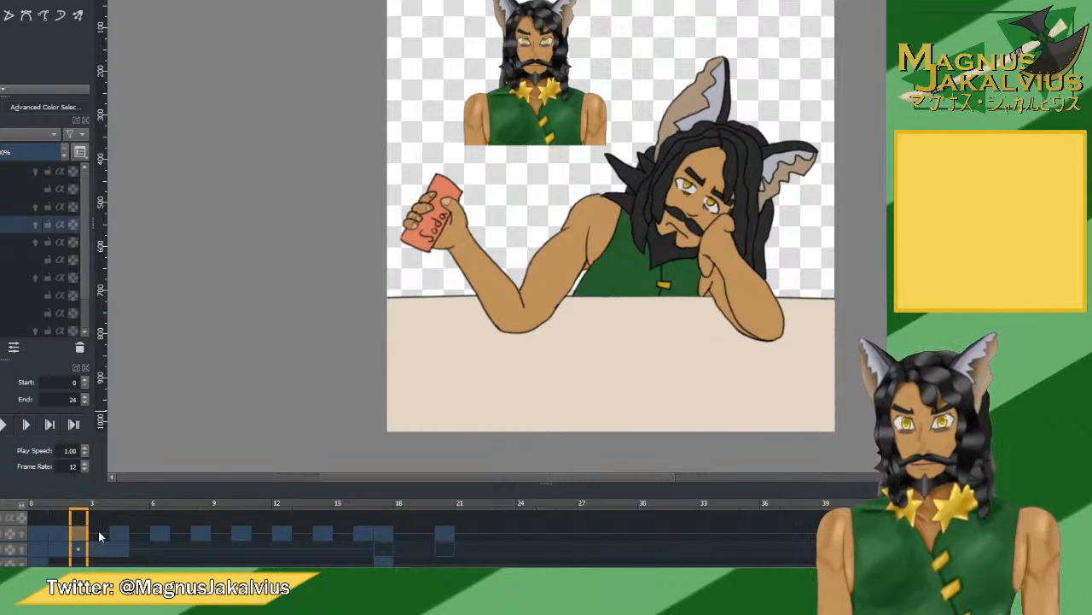
click(98, 530)
click(121, 533)
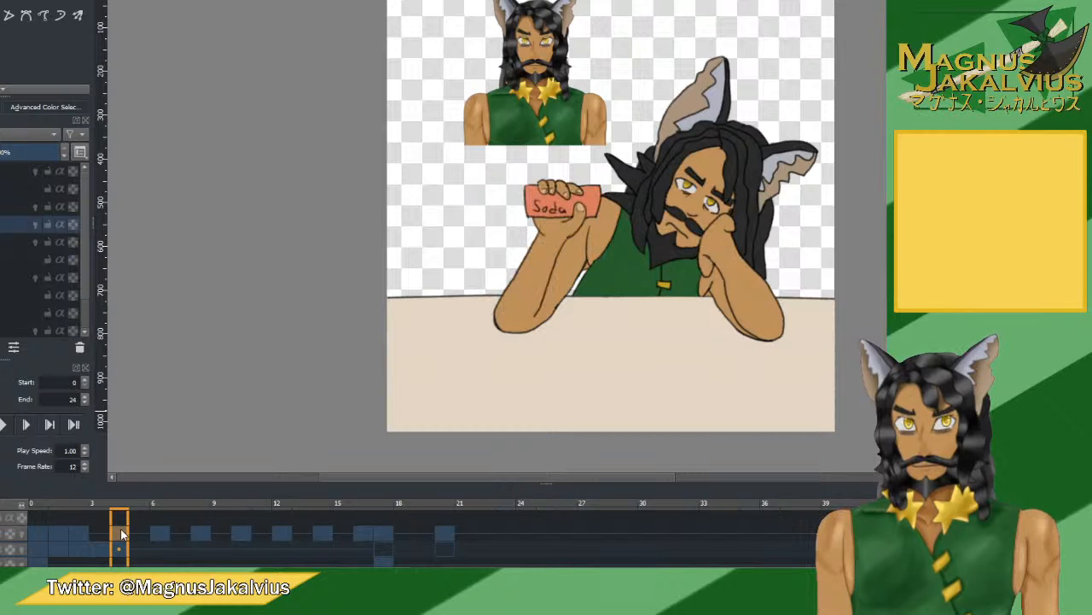
click(98, 530)
click(78, 530)
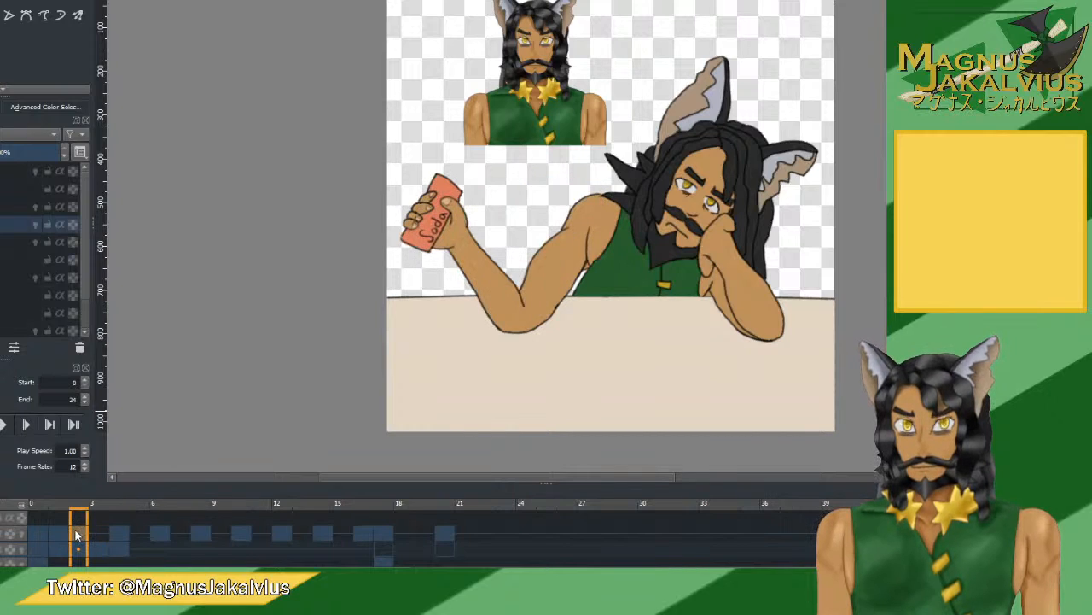
click(113, 535)
click(97, 531)
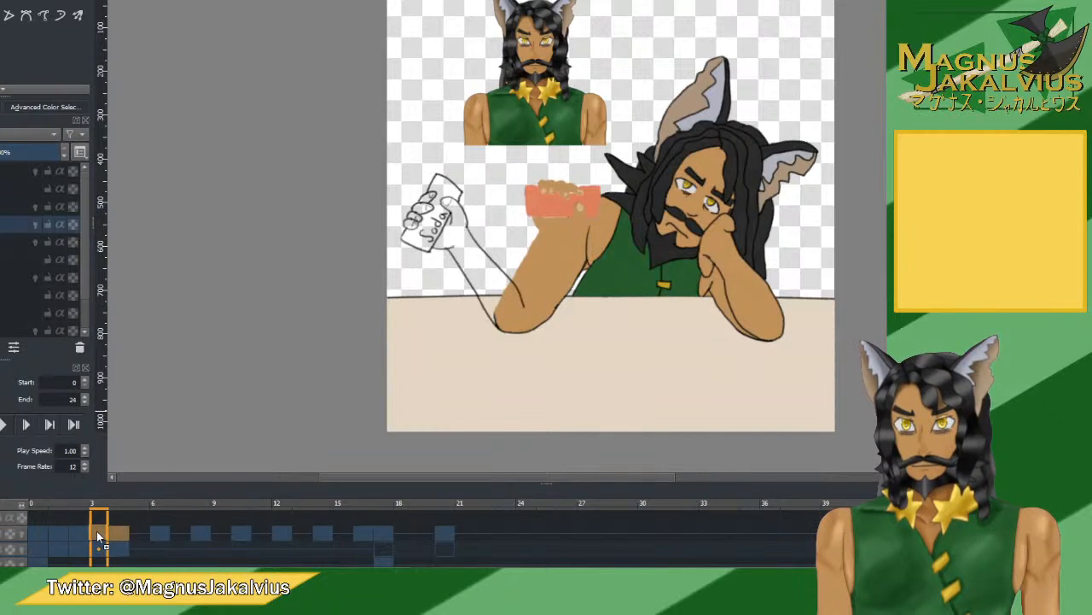
click(117, 529)
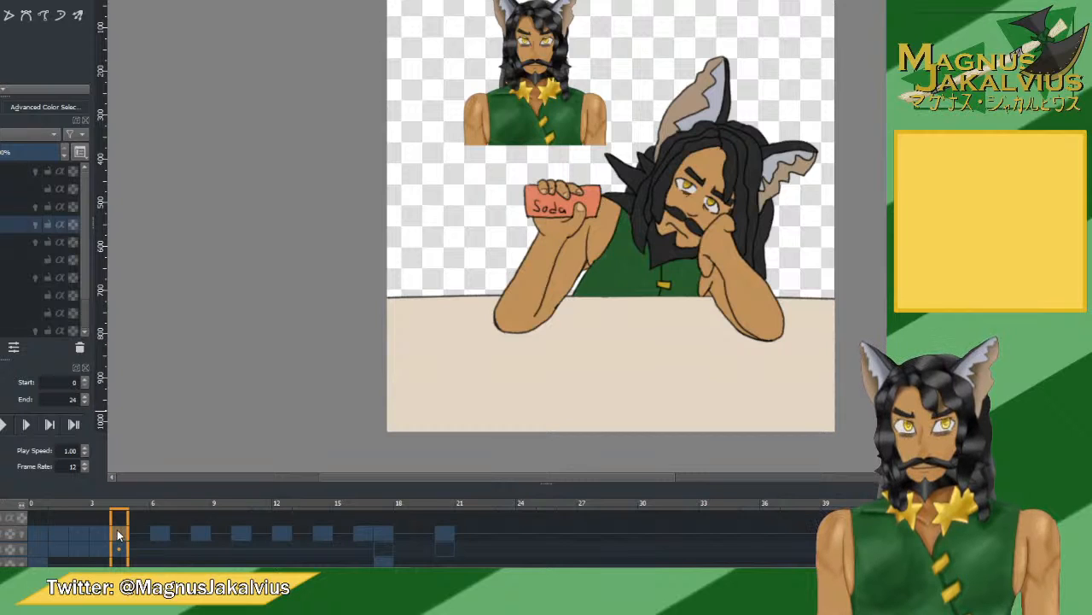
Play the animation from frame 0 to check the timing of the line art and colours.
click(155, 534)
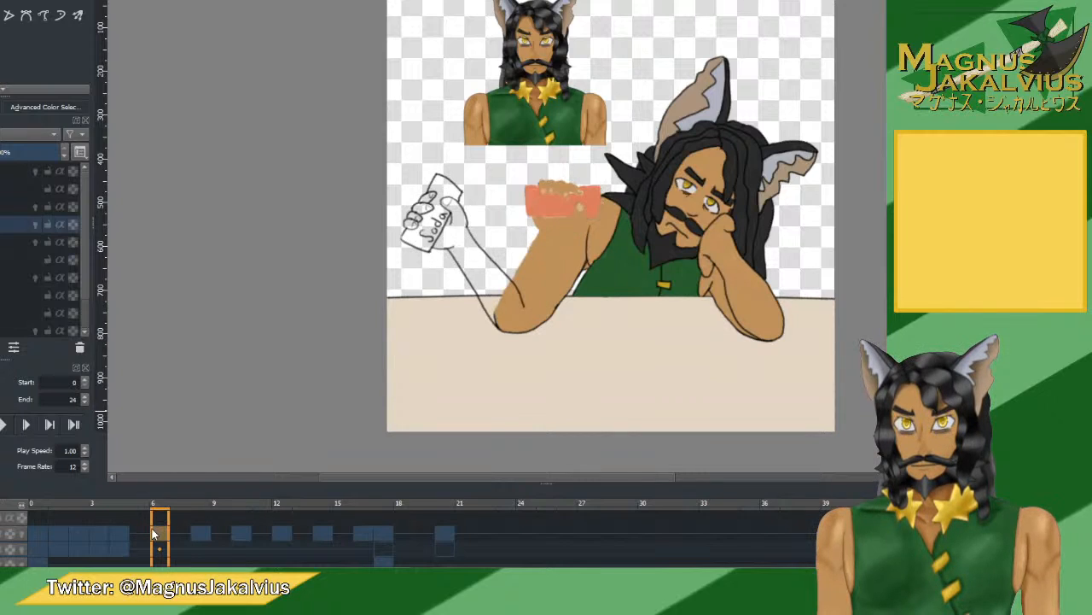
click(37, 533)
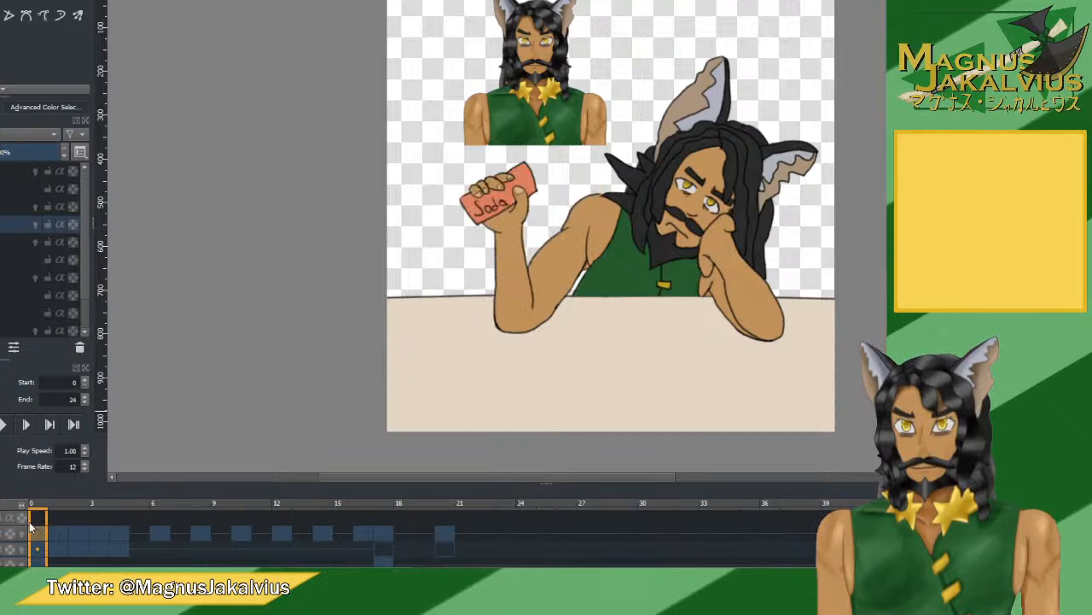
click(3, 424)
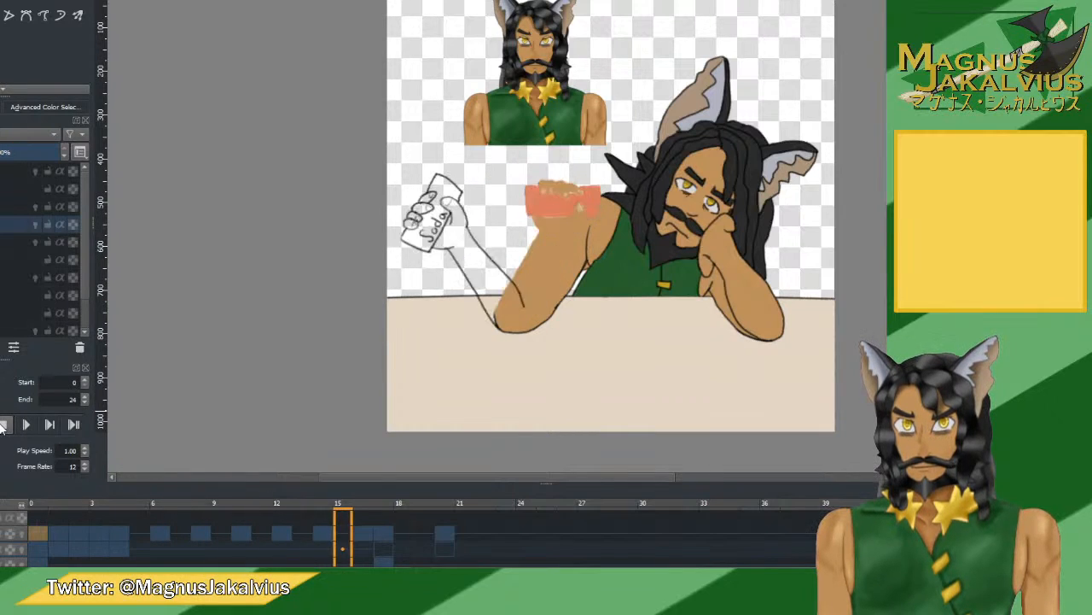
click(4, 424)
Delete the duplicate line art keyframes at frames 2 and 4.
click(57, 534)
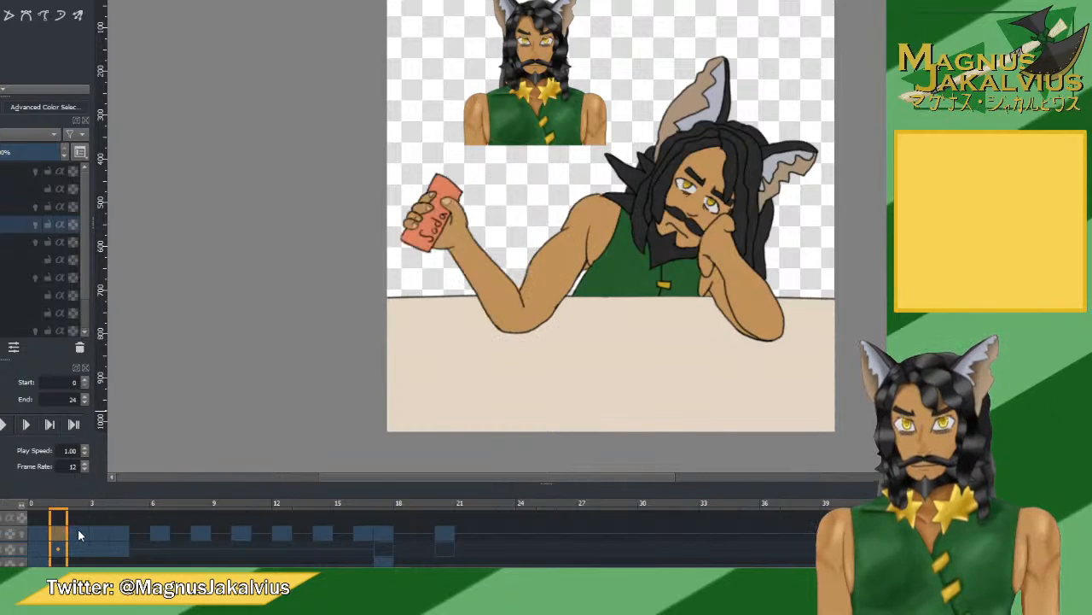
click(78, 531)
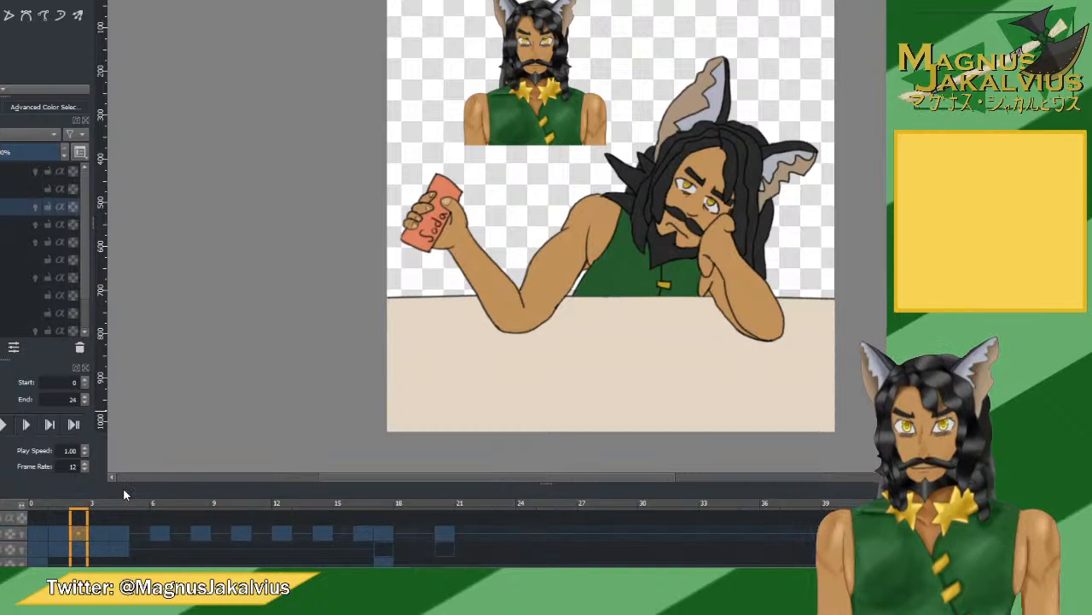
click(113, 529)
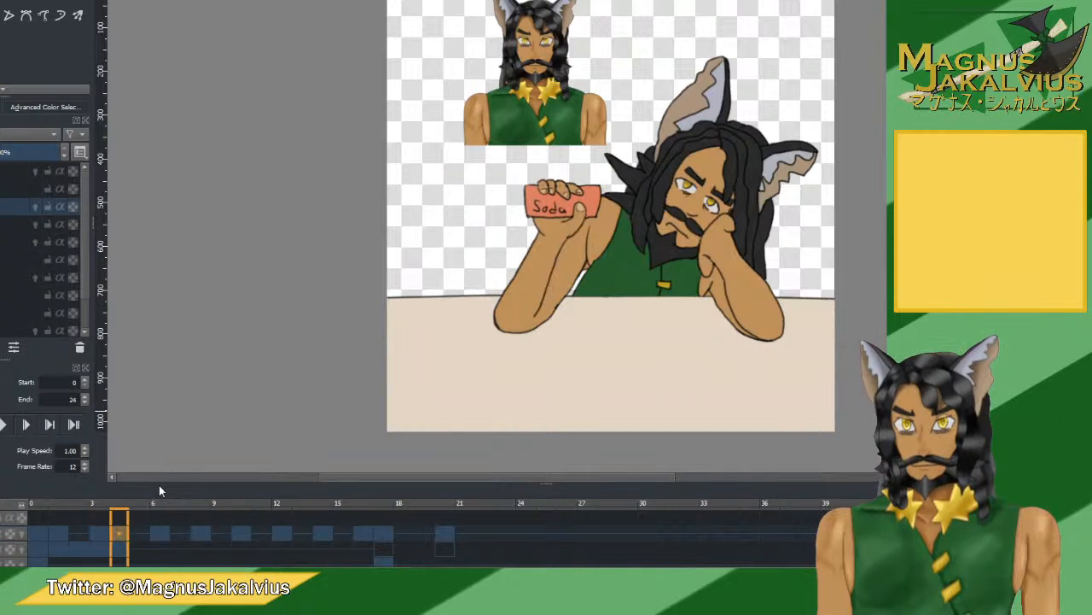
Shift the line art keyframe from frame 6 to frame 5 and copy the one at frame 8 to frame 7.
click(142, 534)
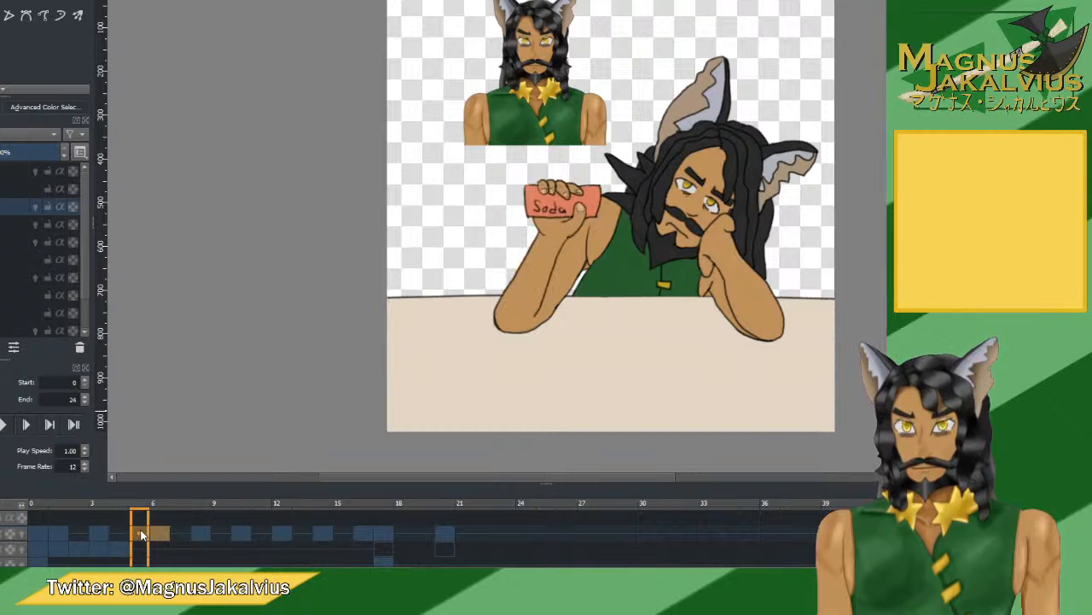
click(160, 531)
click(140, 531)
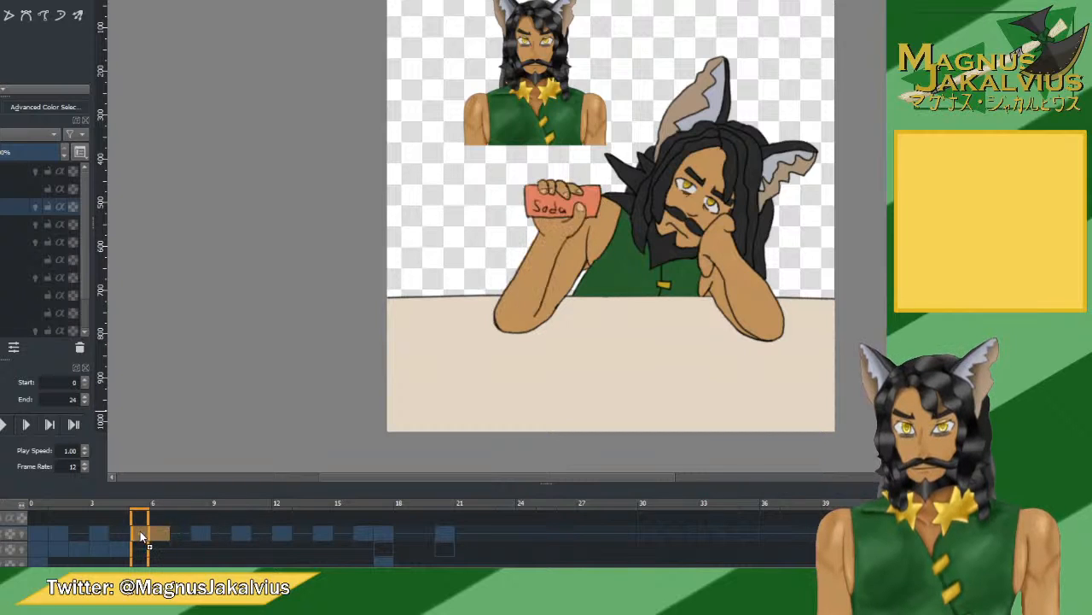
click(157, 531)
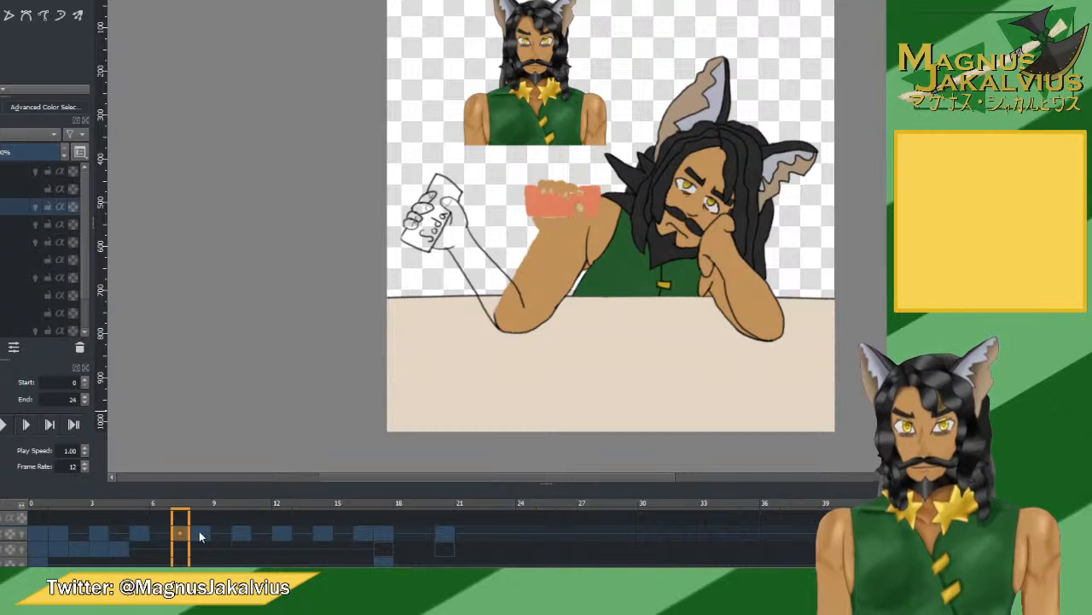
click(199, 531)
drag(193, 530, 180, 531)
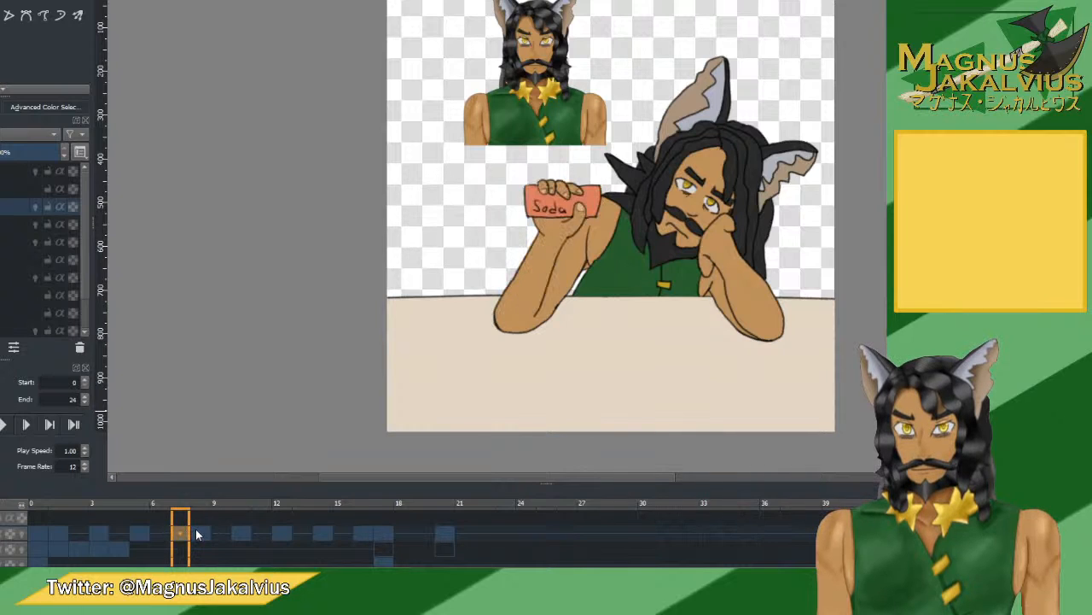
Delete the line art keyframe at frame 8 and shift the ones at frames 10 and 12 to frames 9 and 11.
click(196, 530)
click(227, 531)
click(239, 531)
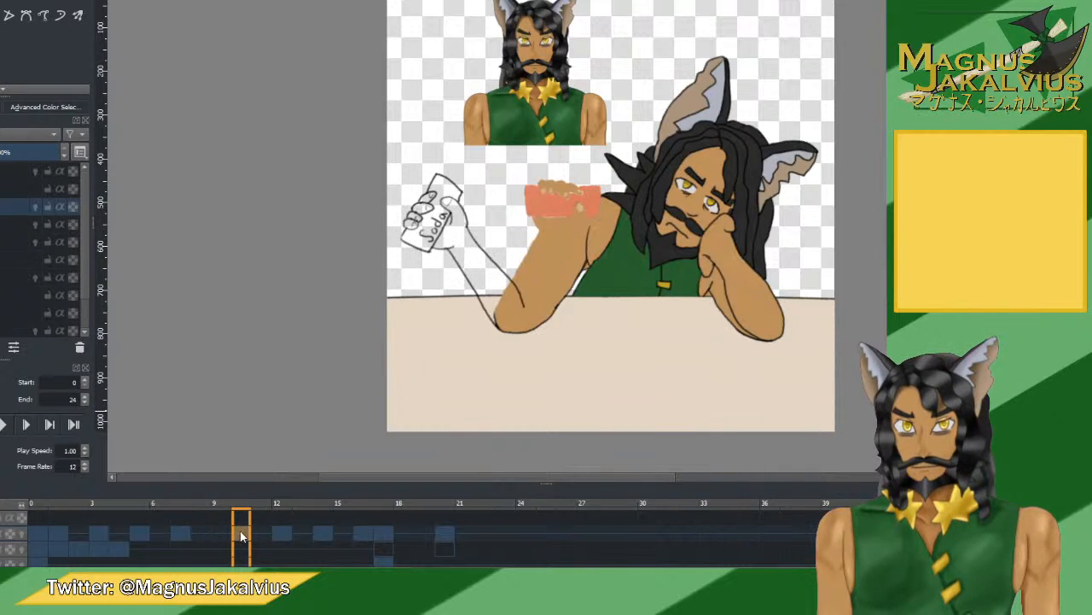
click(219, 530)
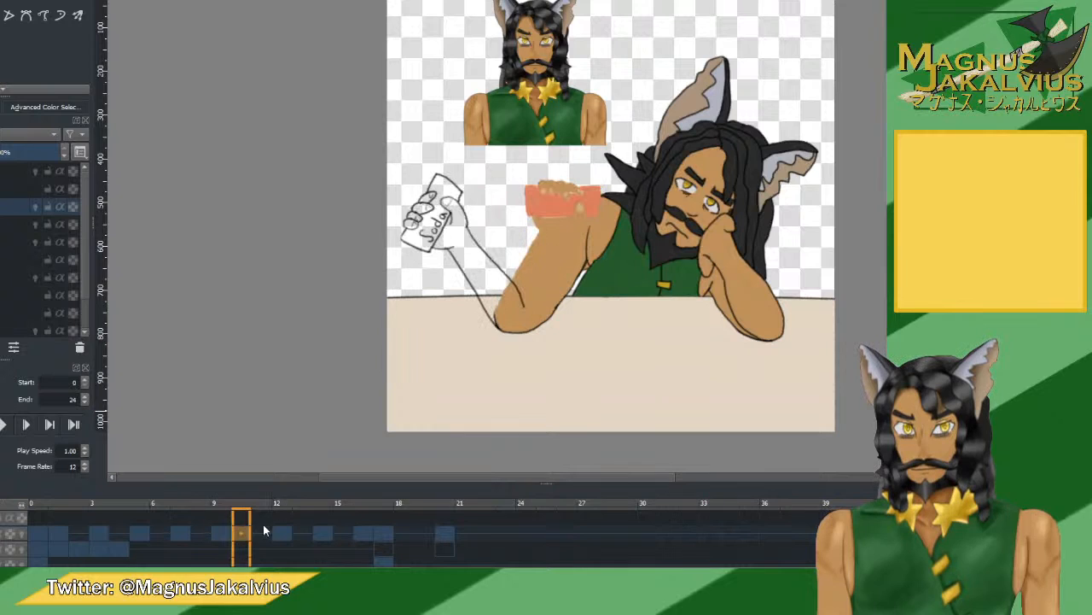
mouse_move(282, 531)
mouse_down()
mouse_move(263, 530)
mouse_move(276, 530)
mouse_up()
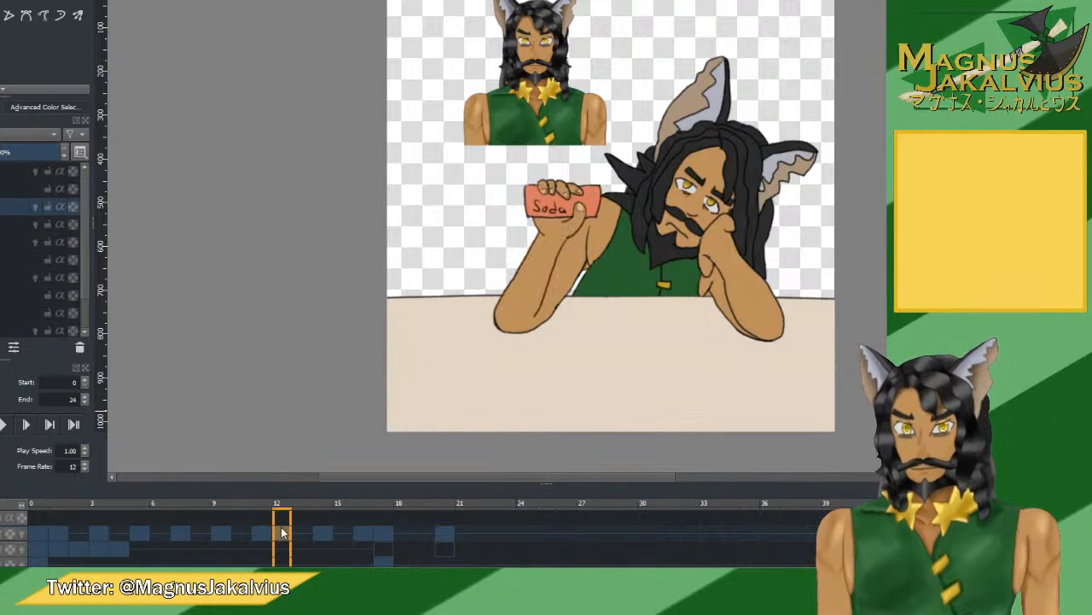
Shift the line art keyframes from frames 14 and 16 to frames 13 and 15.
click(322, 531)
click(304, 529)
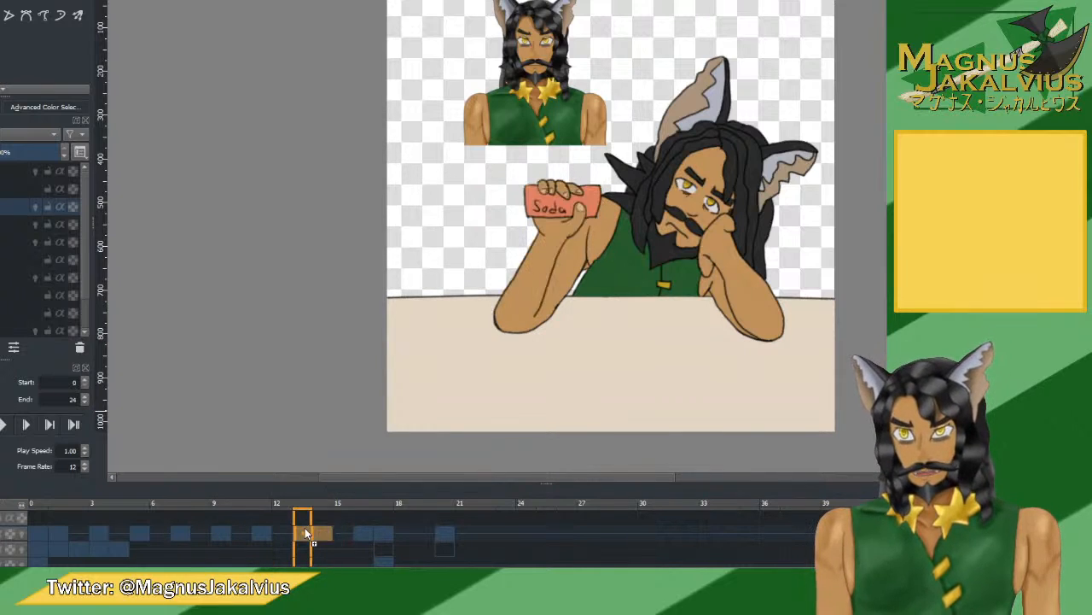
click(323, 532)
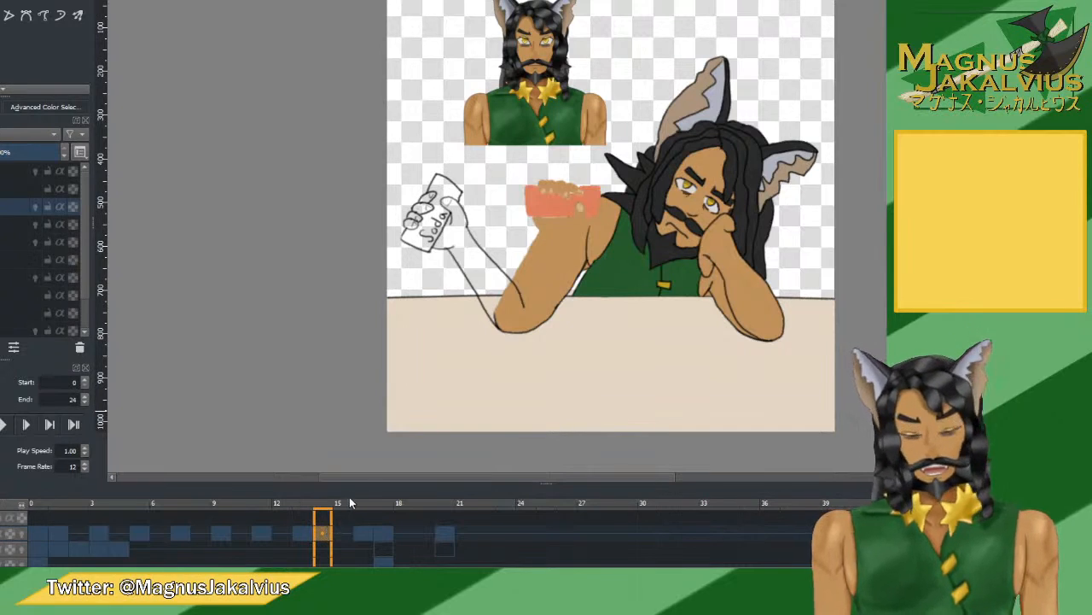
click(343, 530)
click(365, 535)
click(341, 529)
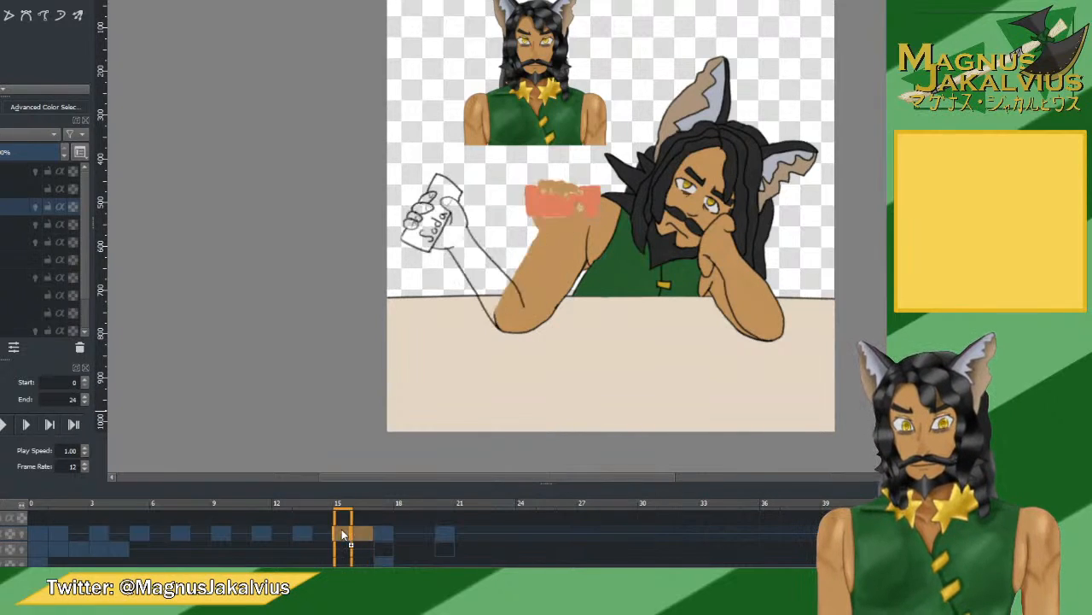
click(366, 534)
Play the animation from frame 0 to check the retimed line art.
click(32, 530)
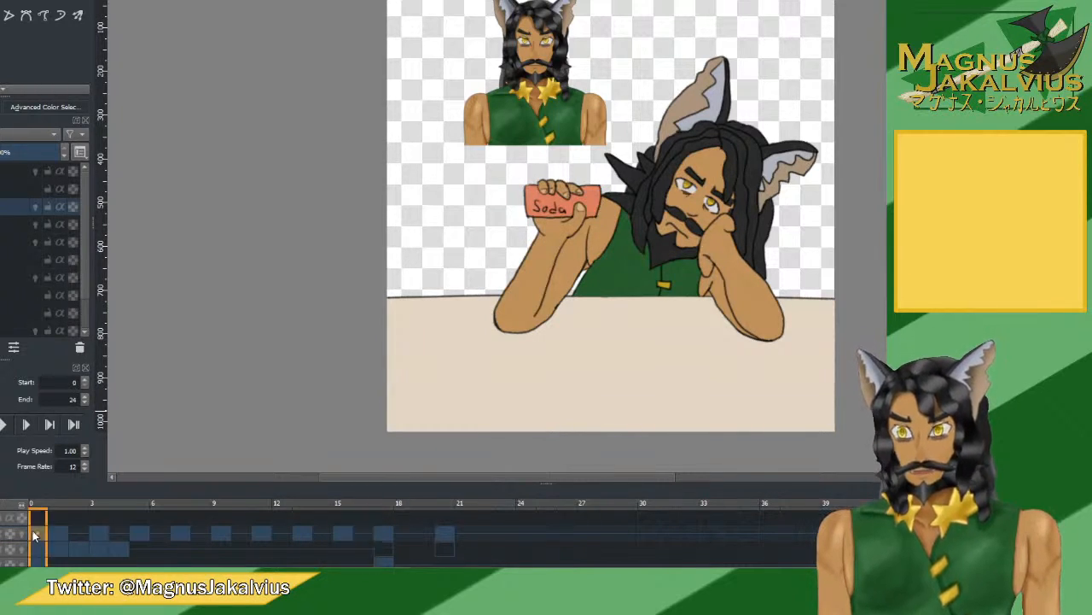
click(6, 425)
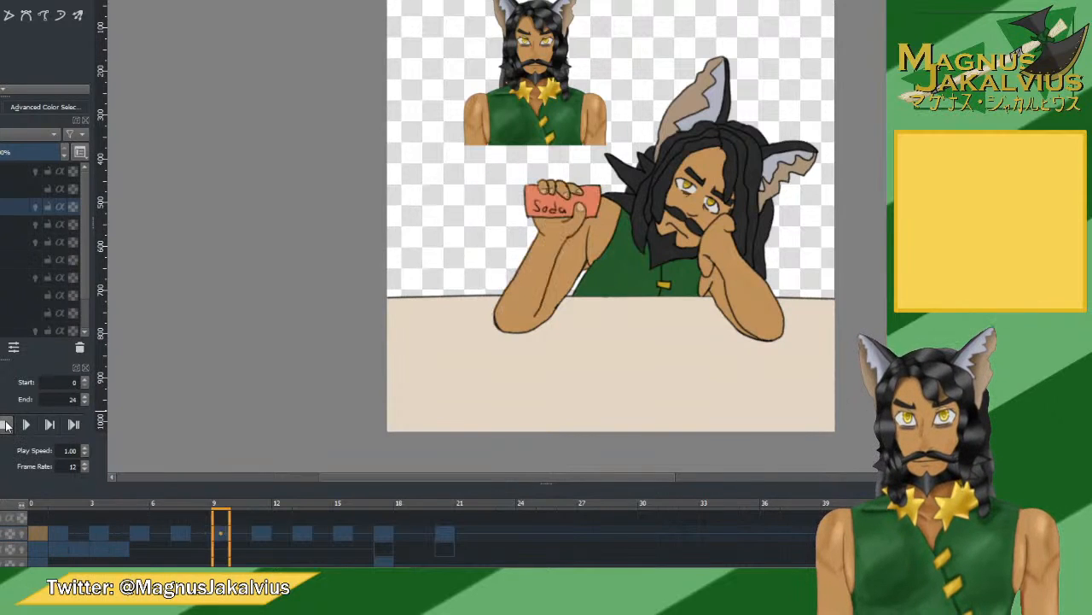
click(5, 425)
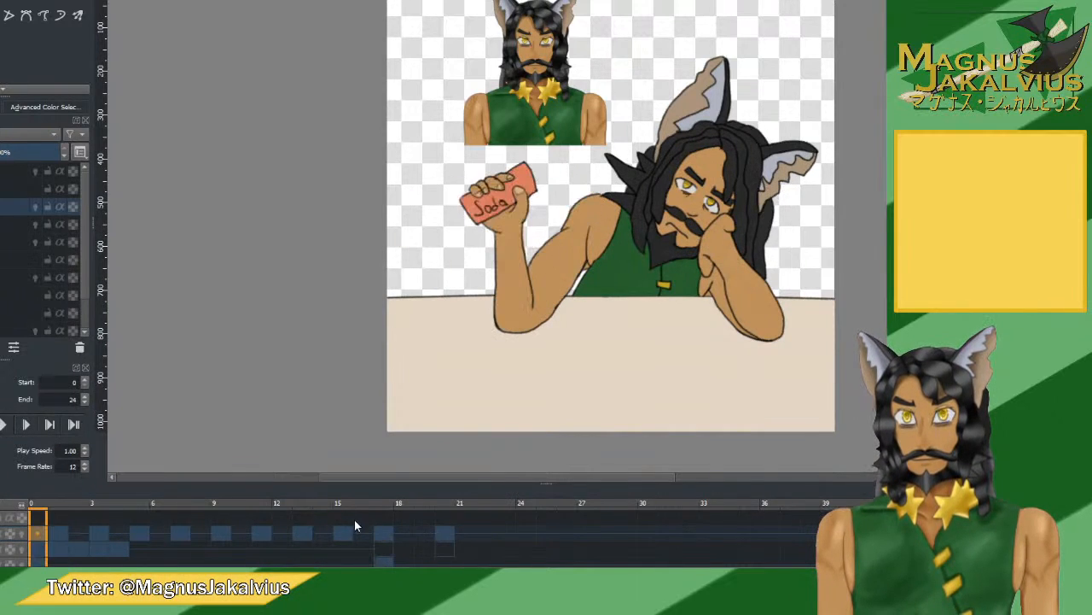
Check the poses on frames 15 and 17, and compare line art and colours on frames 1, 4 and 2.
click(350, 533)
click(381, 535)
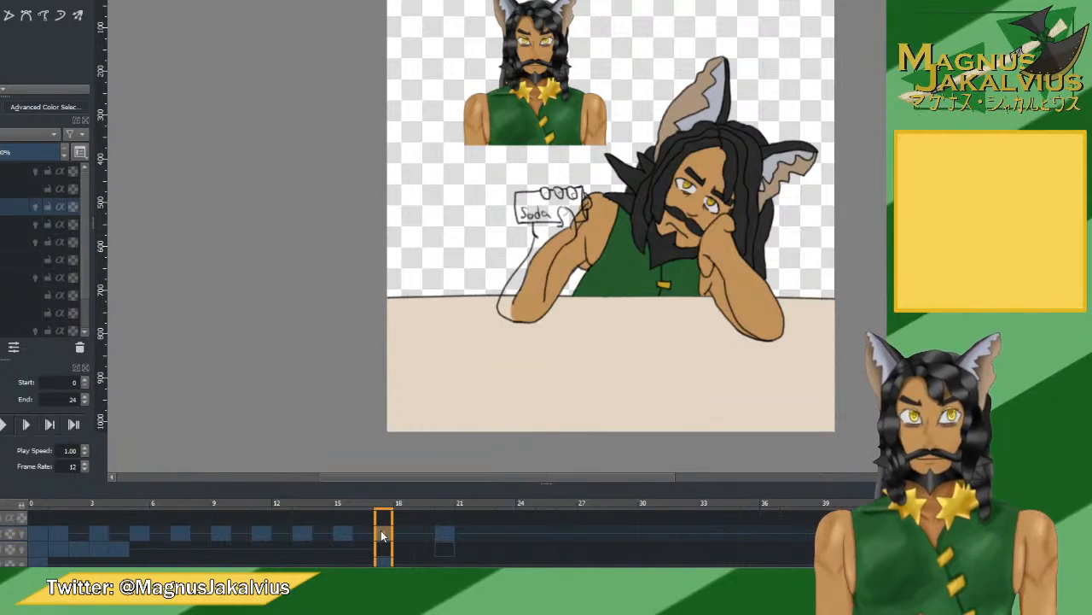
drag(419, 322, 434, 323)
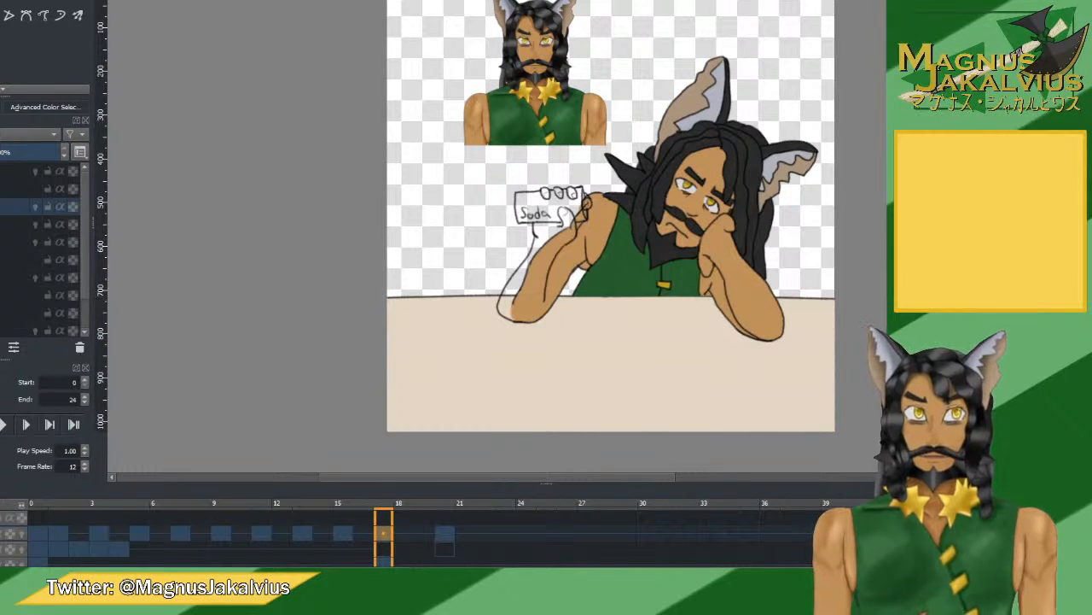
click(57, 534)
click(122, 543)
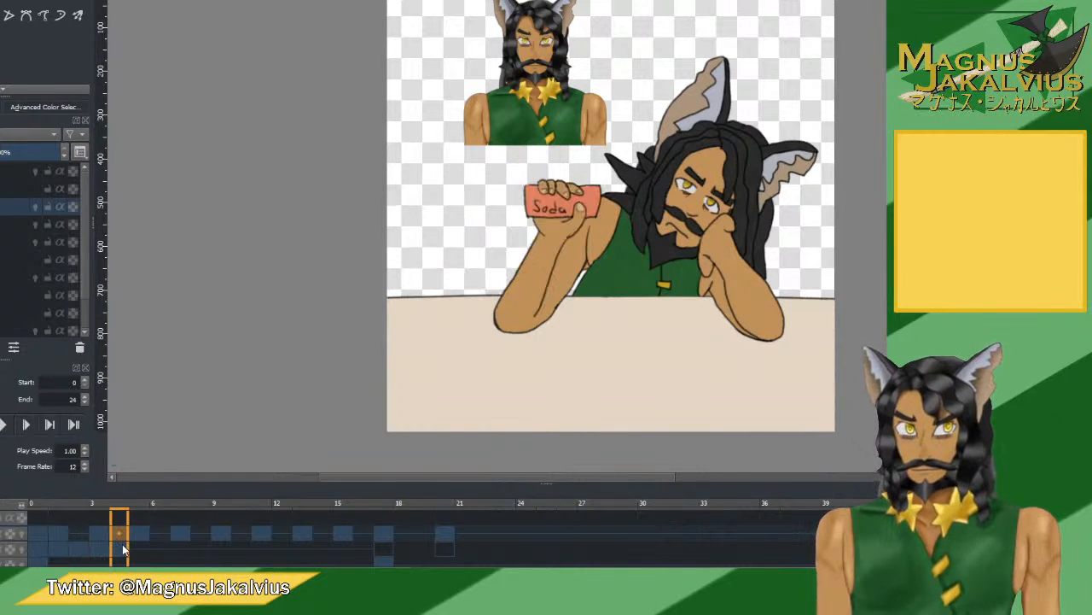
click(79, 551)
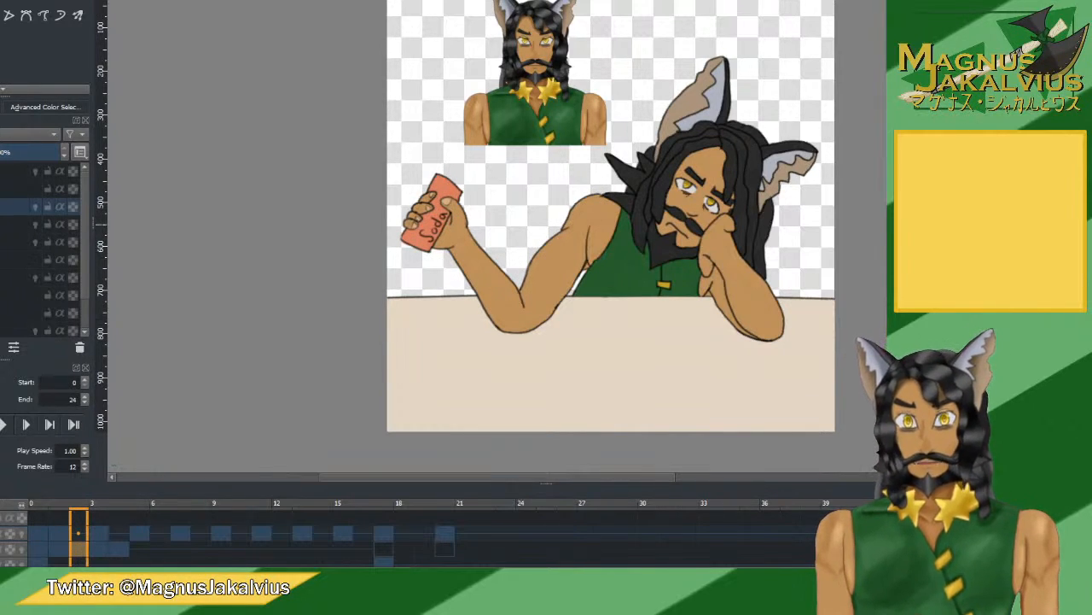
scroll(475, 209, up, 1)
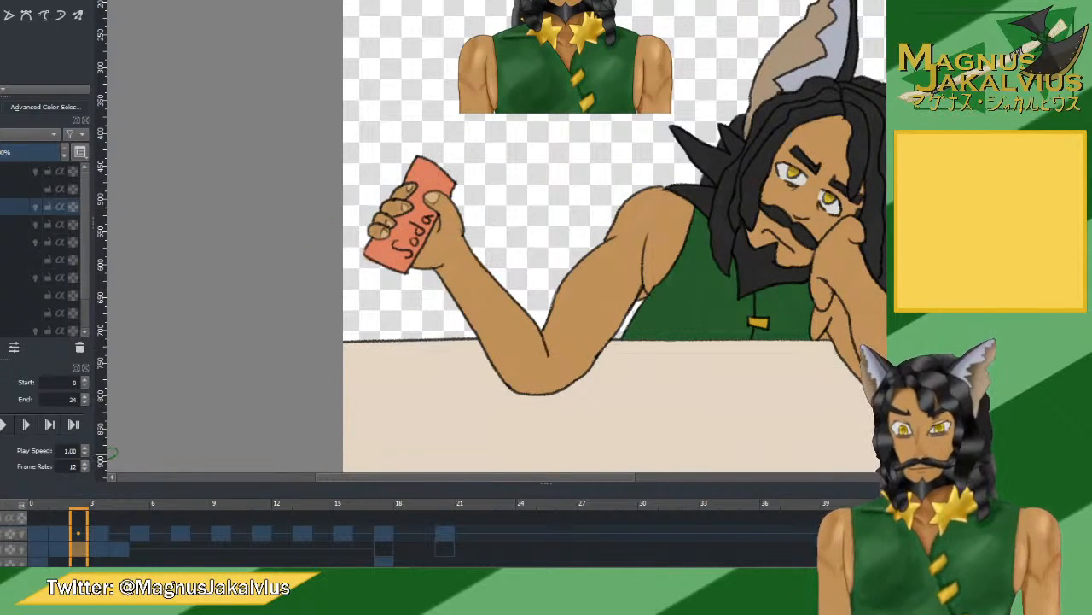
Turn on onion skinning for the arm colour layer and inspect its frames 0 to 5.
click(23, 552)
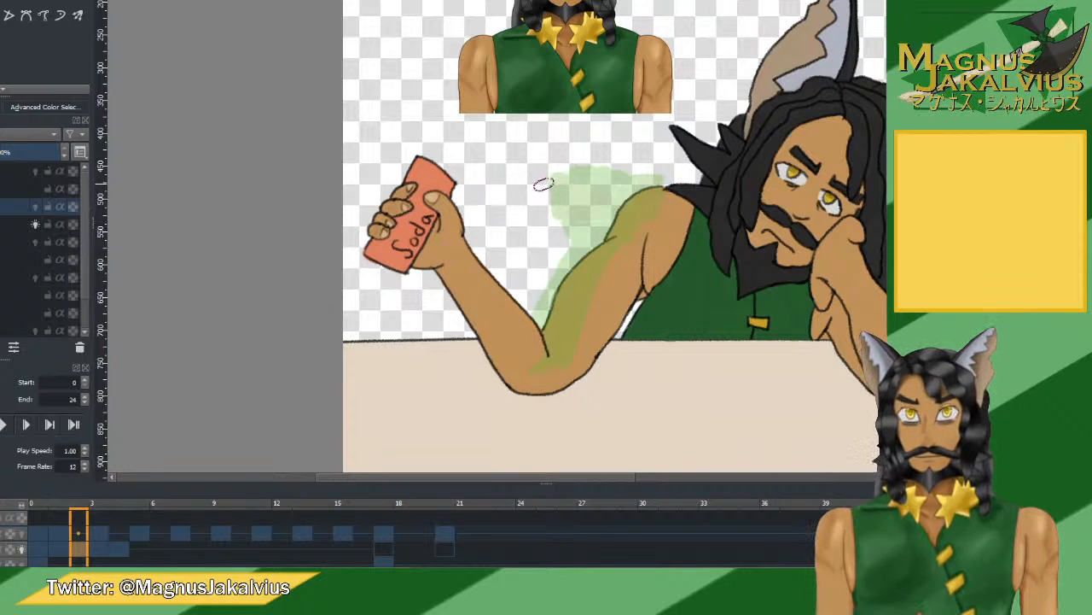
click(40, 545)
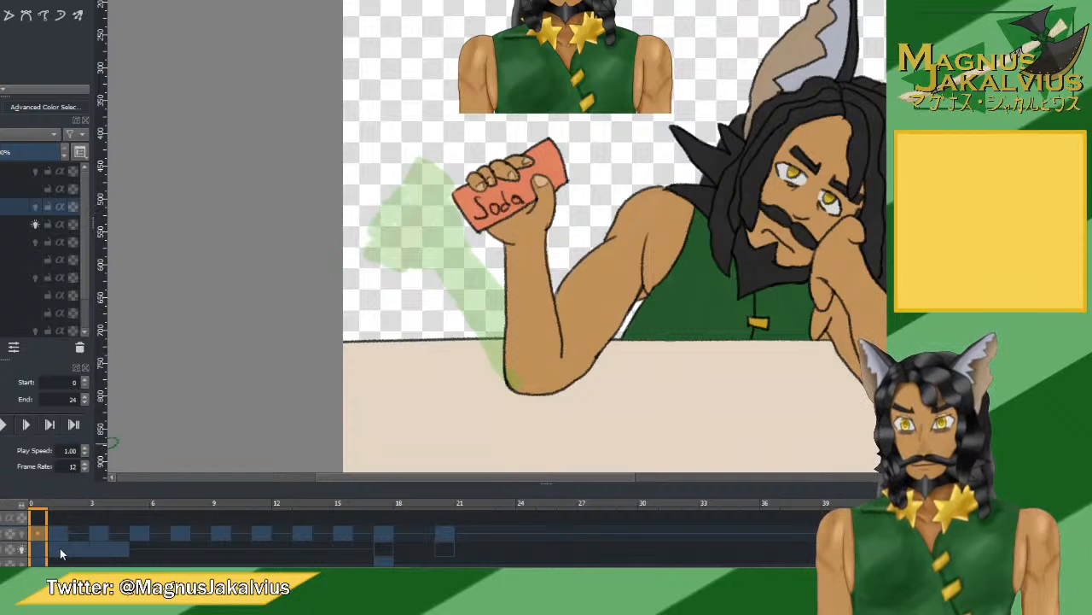
click(58, 546)
click(77, 551)
click(96, 557)
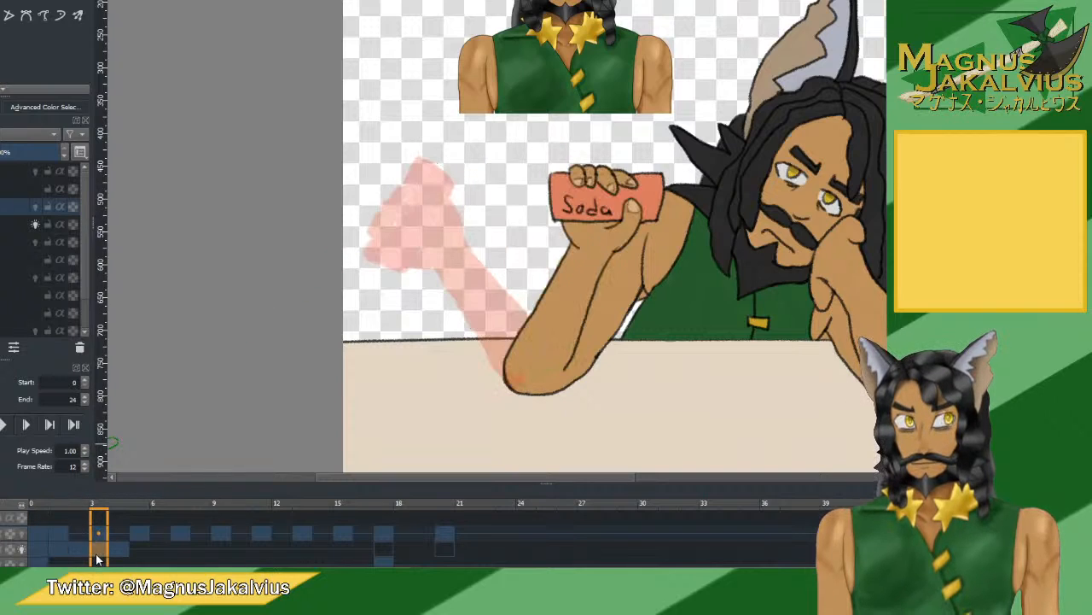
click(117, 554)
click(140, 555)
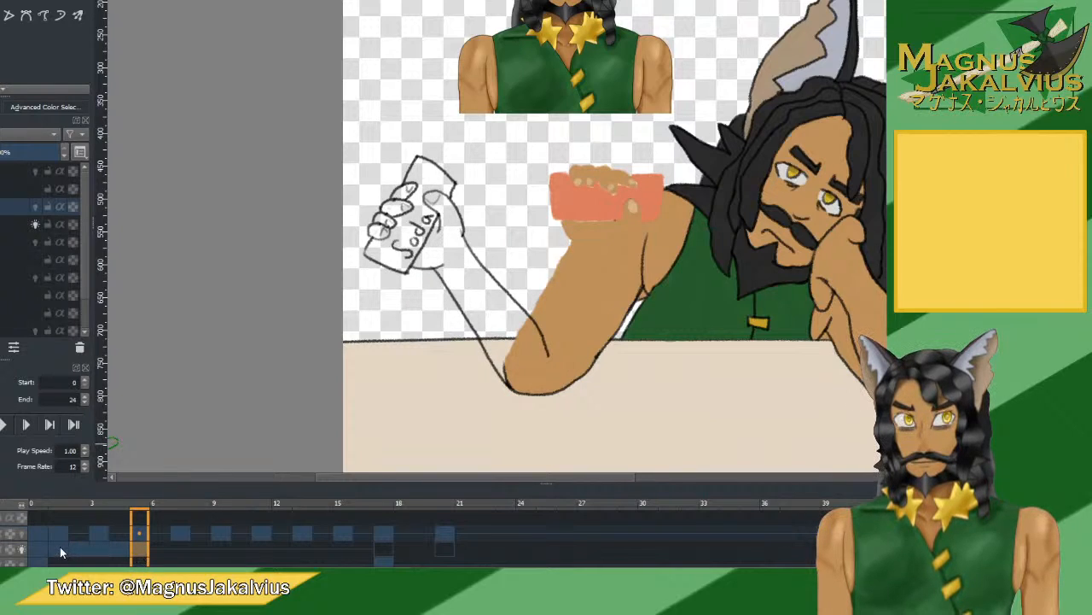
Compare the colour poses on frames 1 to 7 with the line art to find where colour keyframes are missing.
click(60, 546)
click(126, 544)
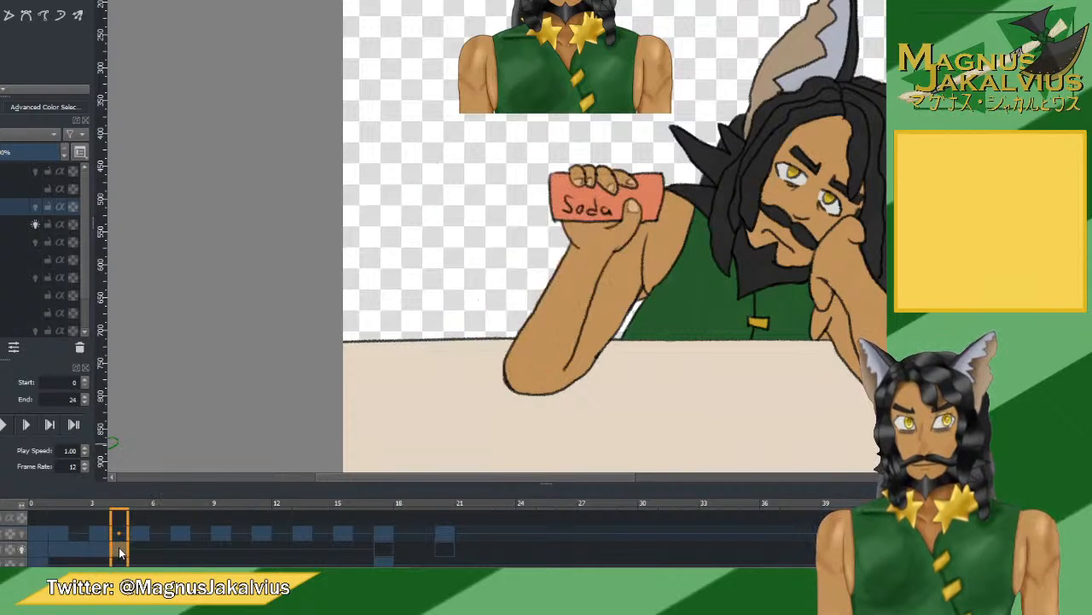
click(101, 546)
click(124, 548)
click(138, 547)
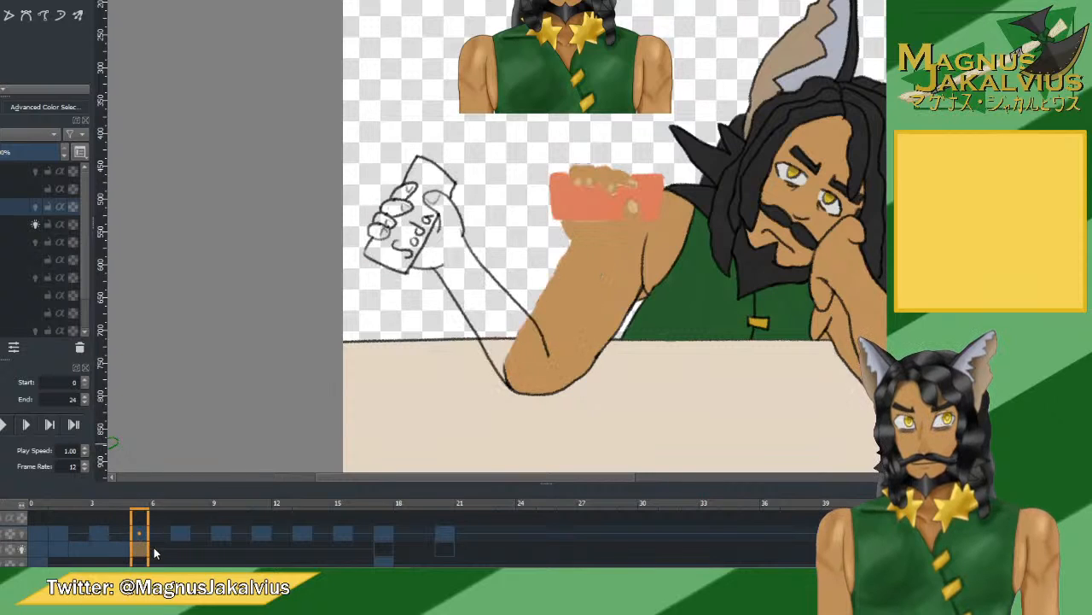
click(162, 553)
click(179, 553)
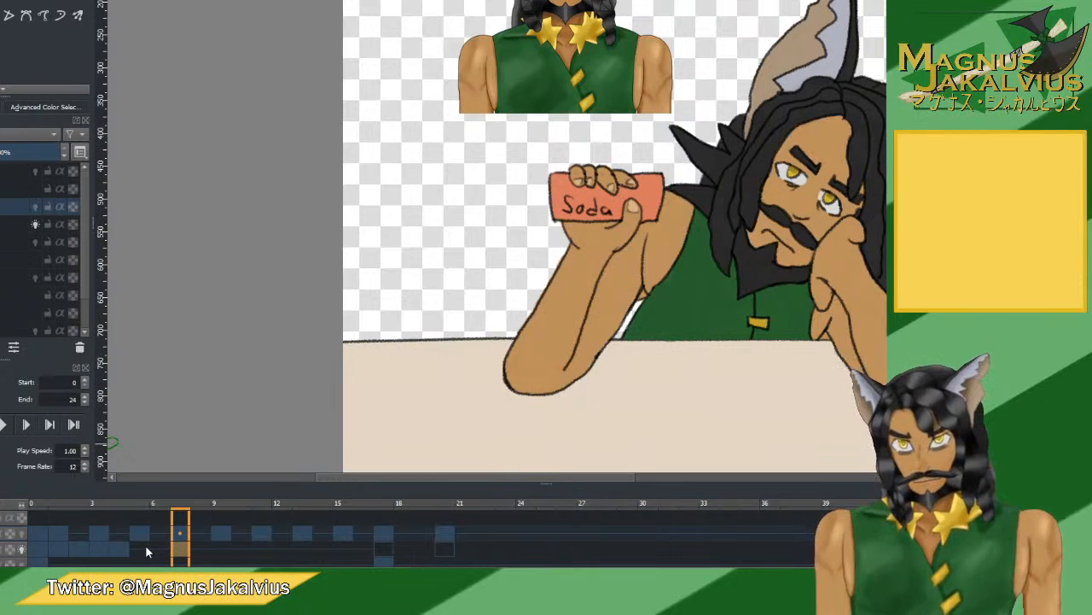
click(68, 540)
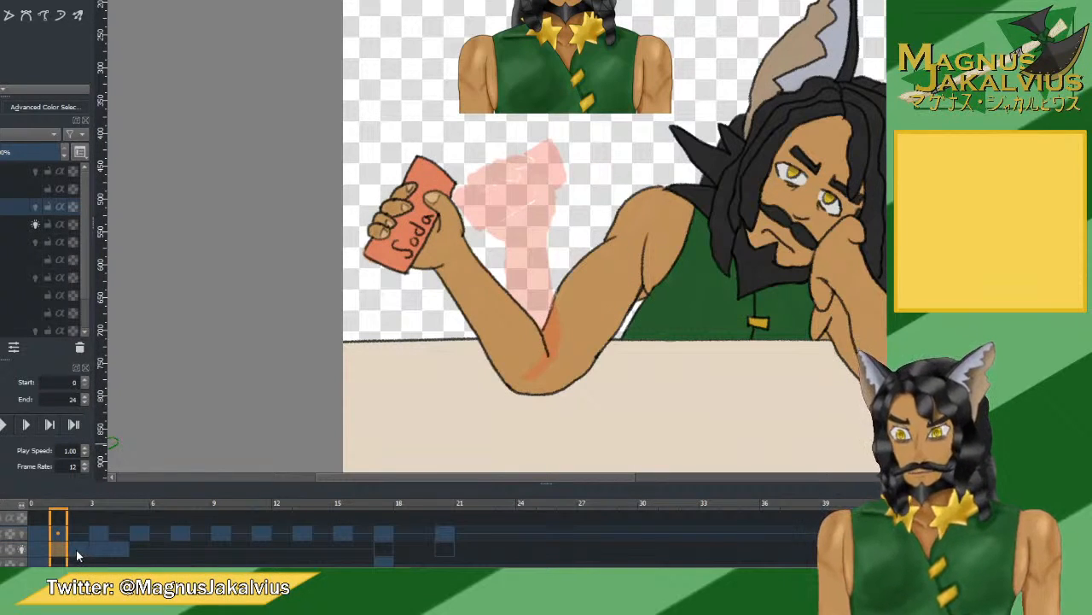
mouse_move(76, 550)
mouse_down()
mouse_move(116, 559)
mouse_move(77, 555)
mouse_up()
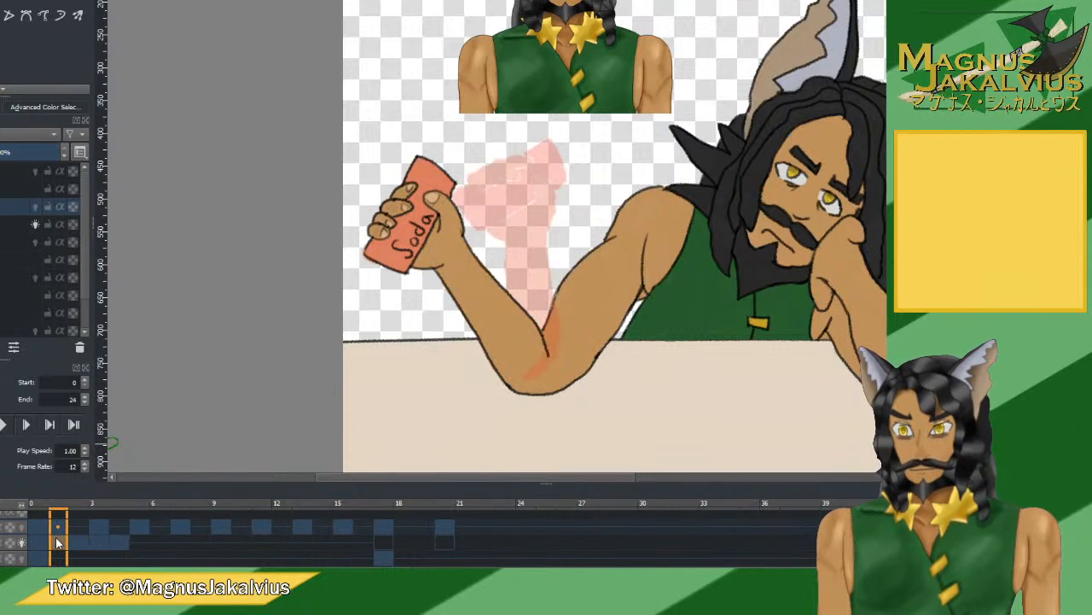
Step through the line art layer from frame 0 to frame 8 to compare its poses with the colours.
click(37, 527)
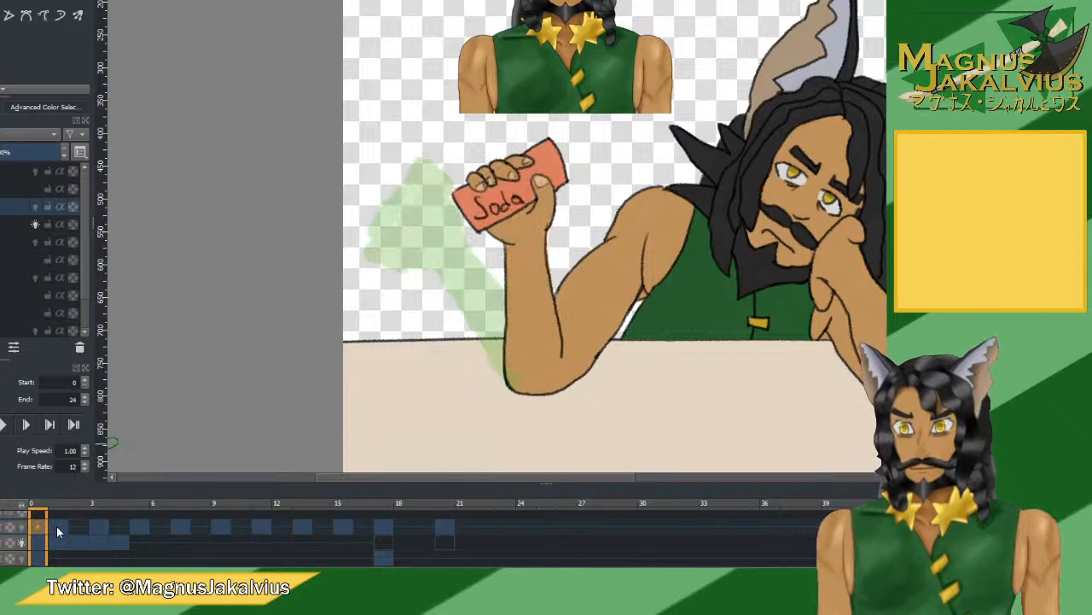
click(56, 526)
click(77, 530)
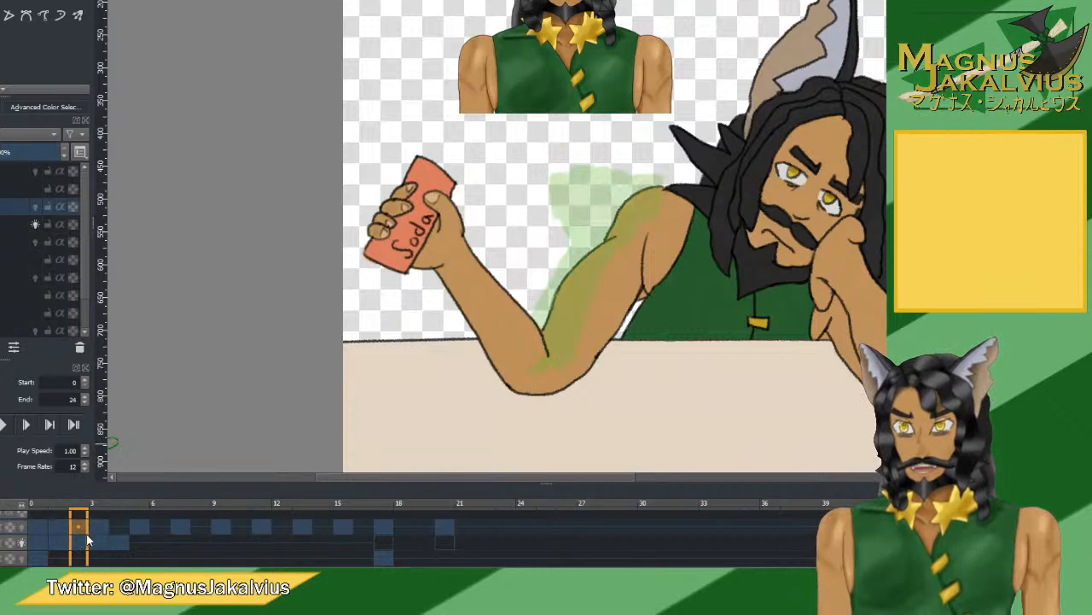
click(101, 526)
click(121, 525)
click(140, 525)
click(161, 525)
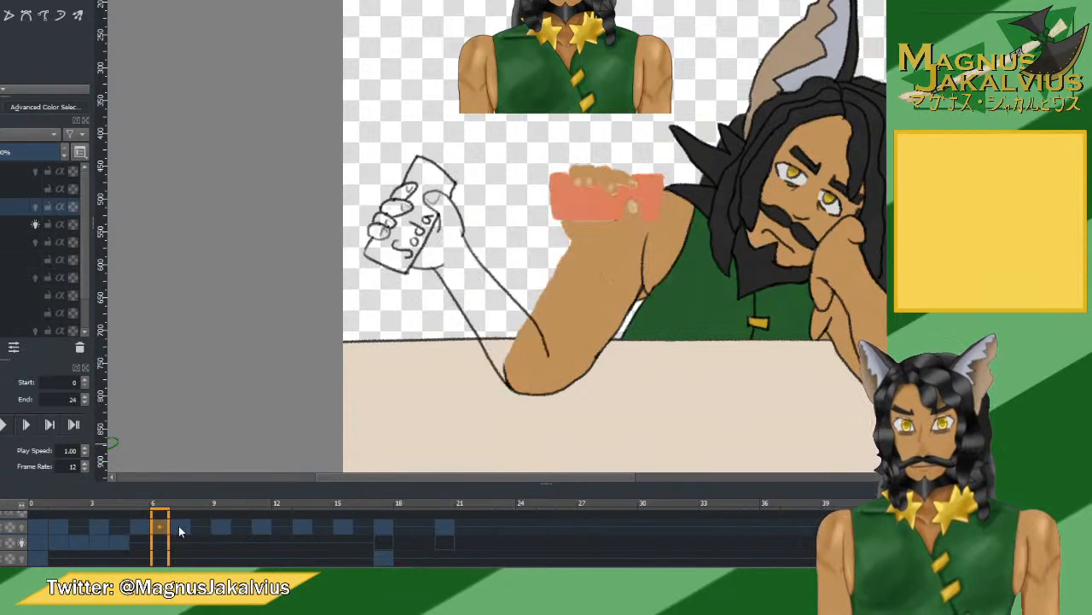
click(178, 526)
click(210, 525)
click(59, 530)
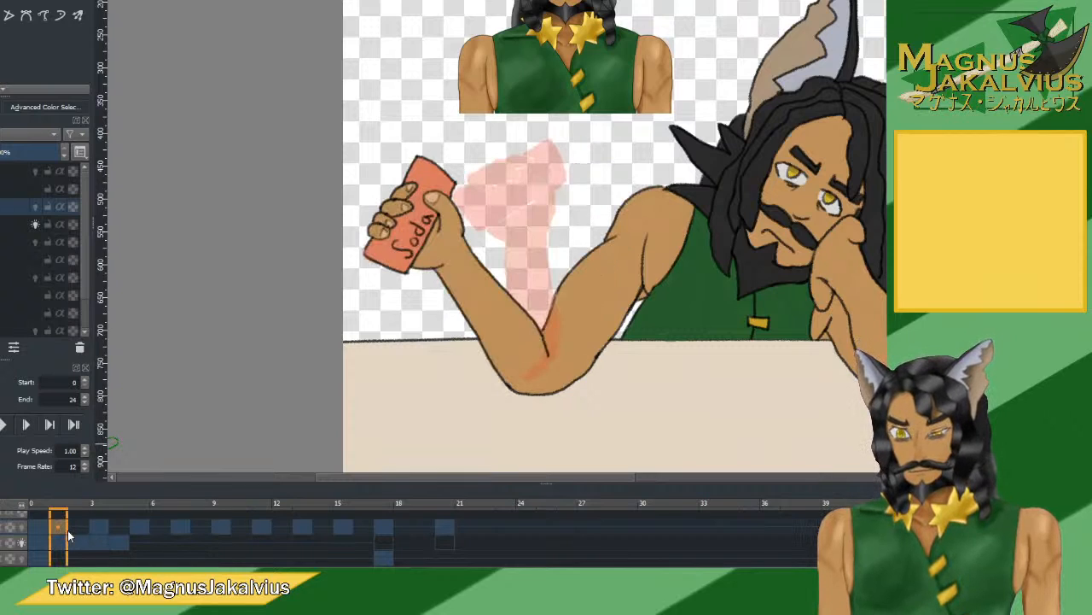
Copy the colour keyframe from frame 2 to frame 6 and check it against the line art.
click(78, 544)
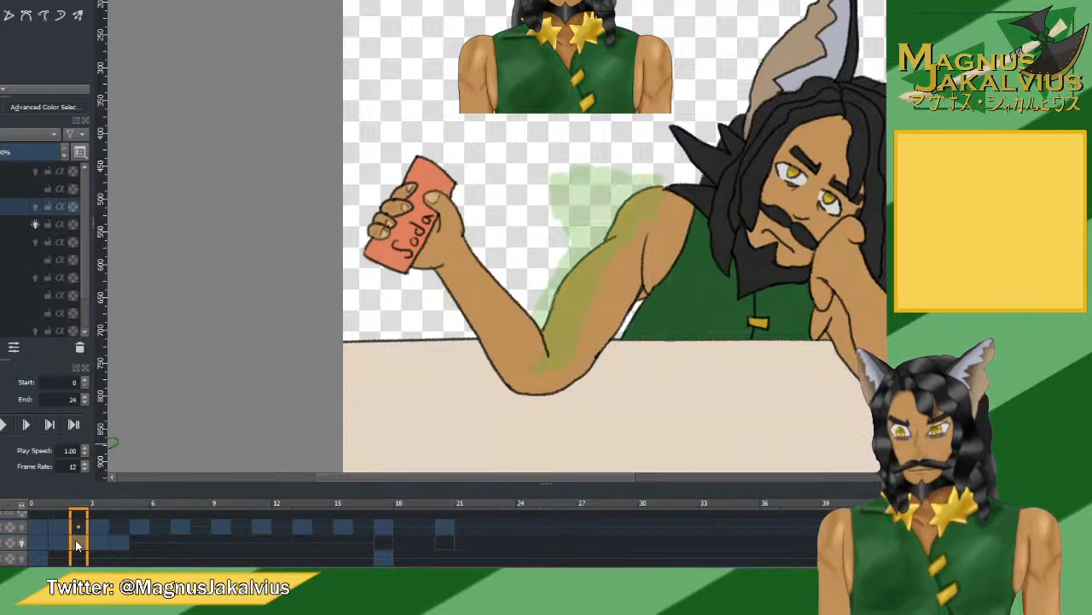
drag(77, 544, 156, 542)
click(117, 540)
click(137, 539)
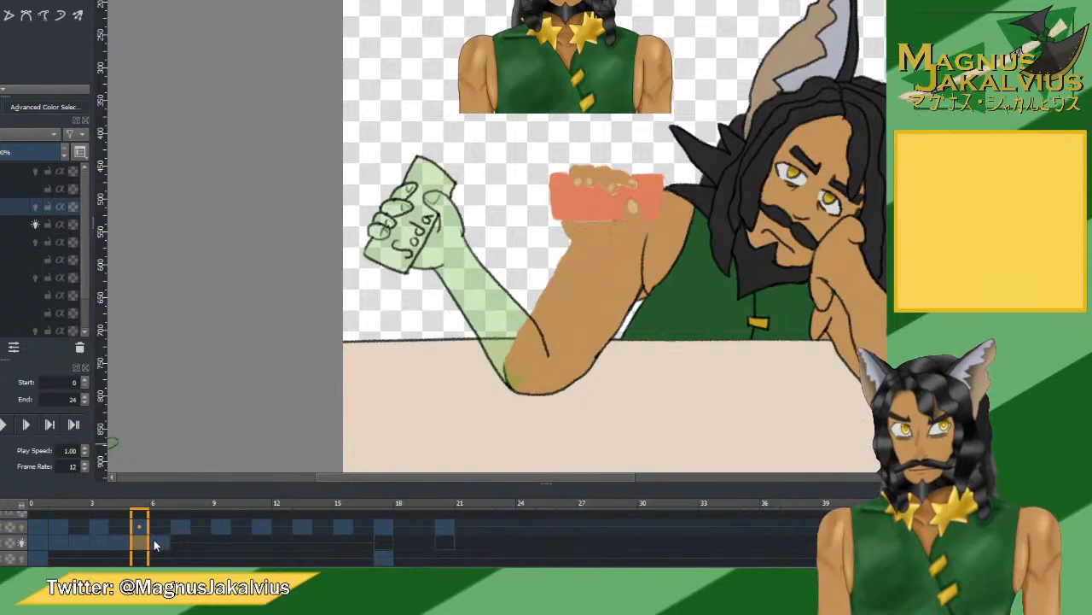
click(154, 539)
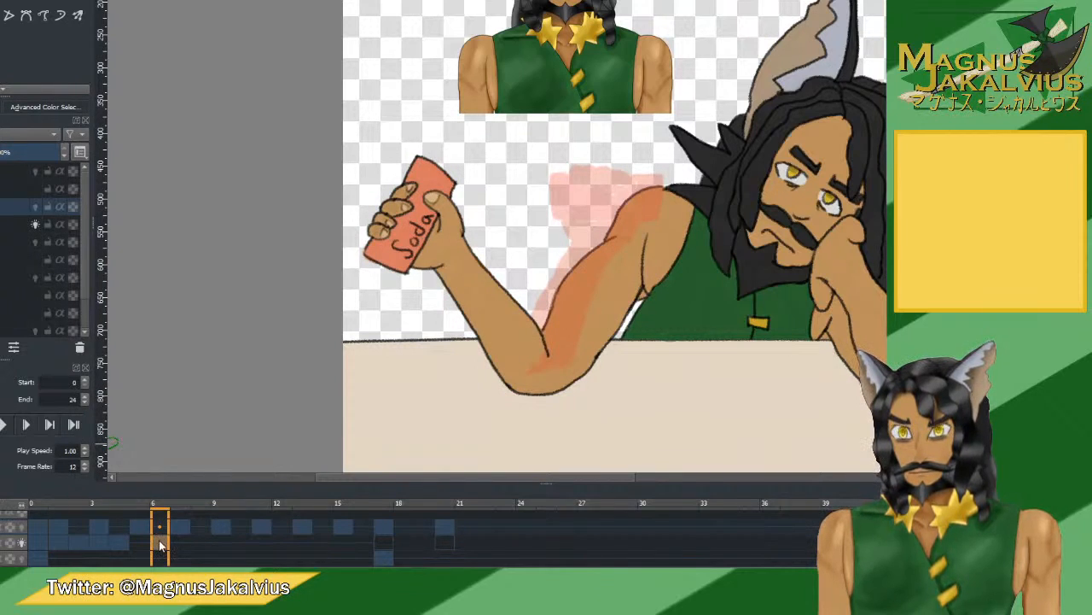
Copy the colour keyframe at frame 6 to frames 10 and 14.
key(Right)
key(Right)
key(Right)
key(Right)
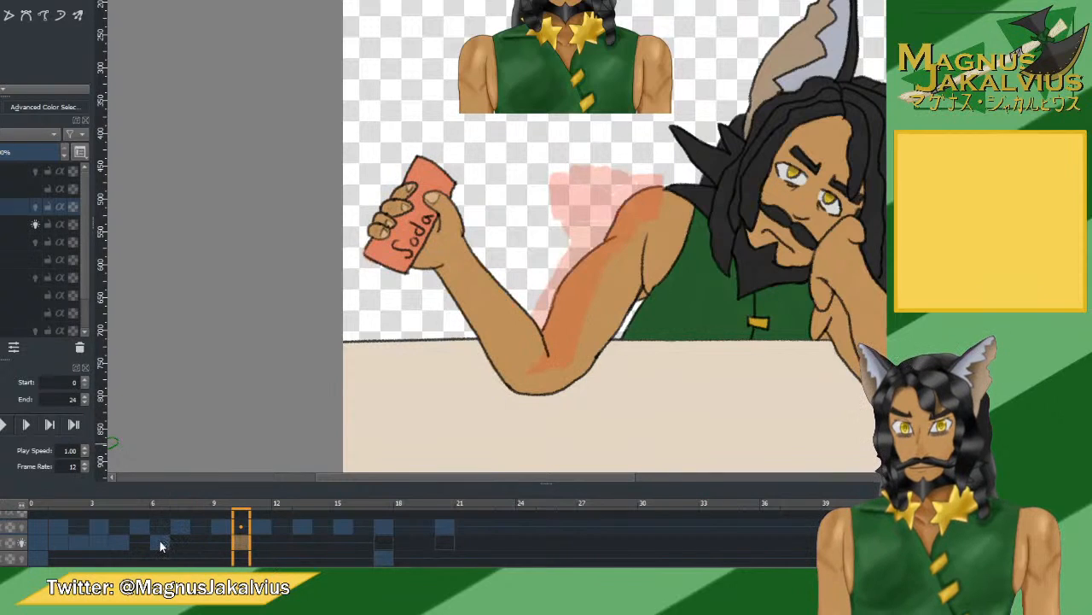
click(160, 540)
drag(160, 540, 242, 547)
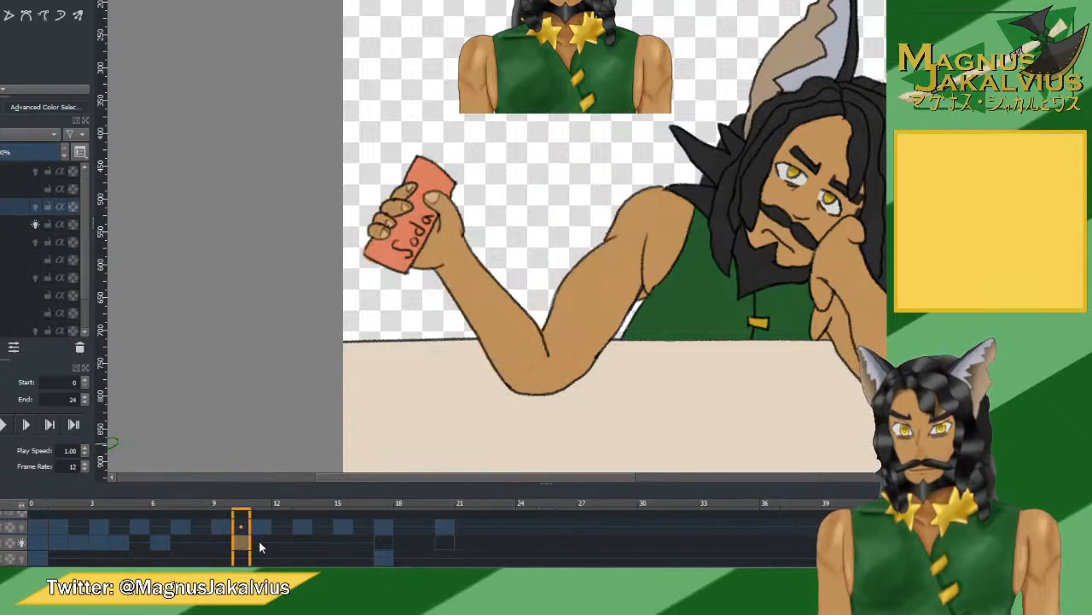
mouse_move(259, 541)
mouse_down()
mouse_move(327, 538)
mouse_move(312, 538)
mouse_up()
drag(241, 541, 322, 542)
Copy the colour keyframe from frame 4 to frames 8, 12 and 16, and play the animation to check the timing.
click(110, 541)
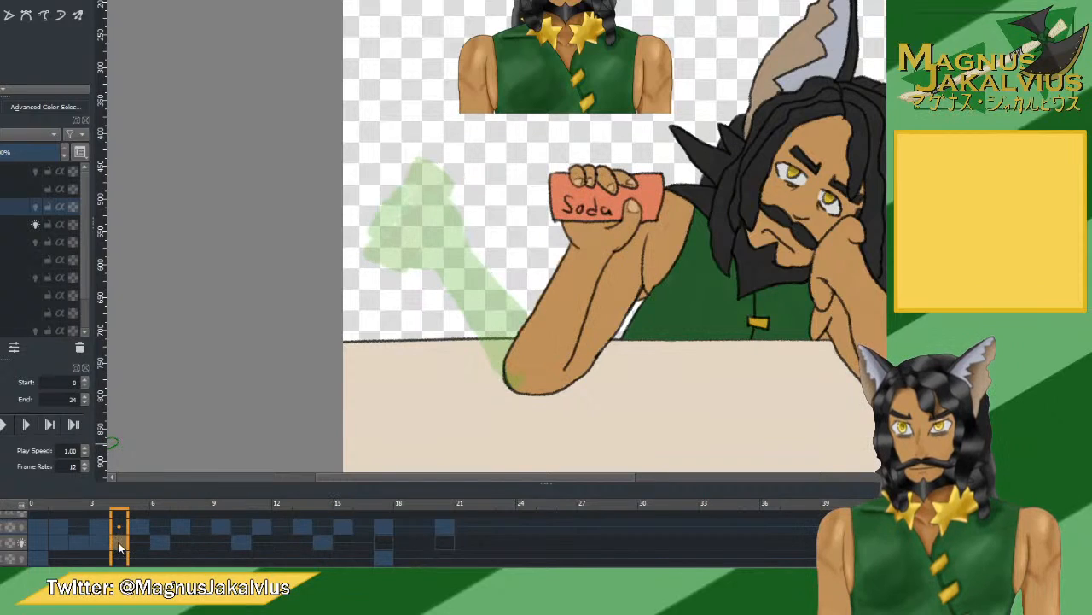
drag(119, 546, 363, 538)
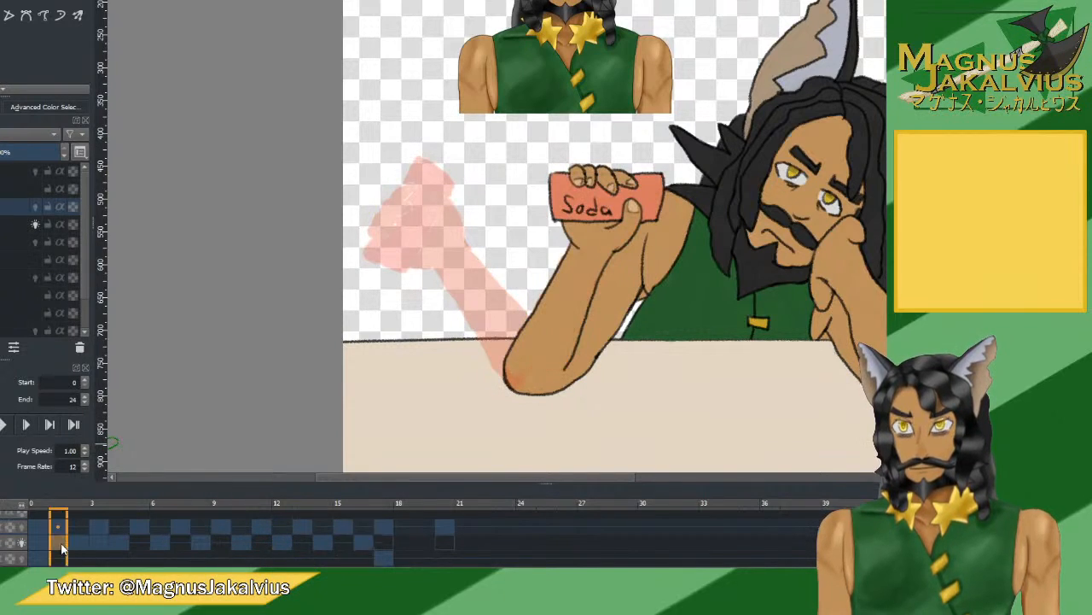
click(4, 424)
click(4, 425)
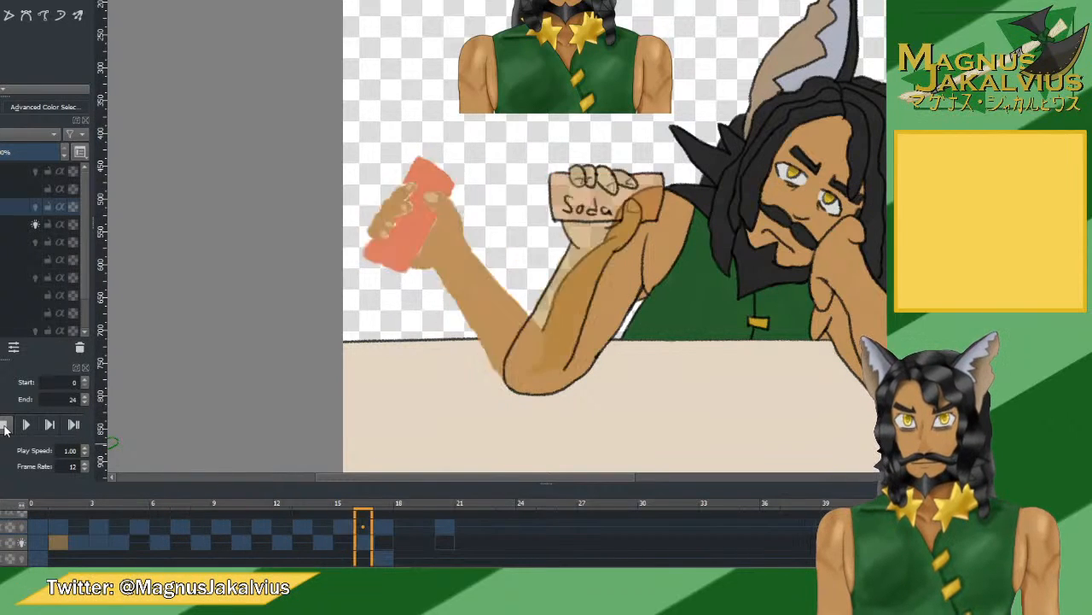
Turn off onion skin on the colour layer and play the animation to check the can-shaking motion.
click(58, 530)
click(21, 543)
click(4, 426)
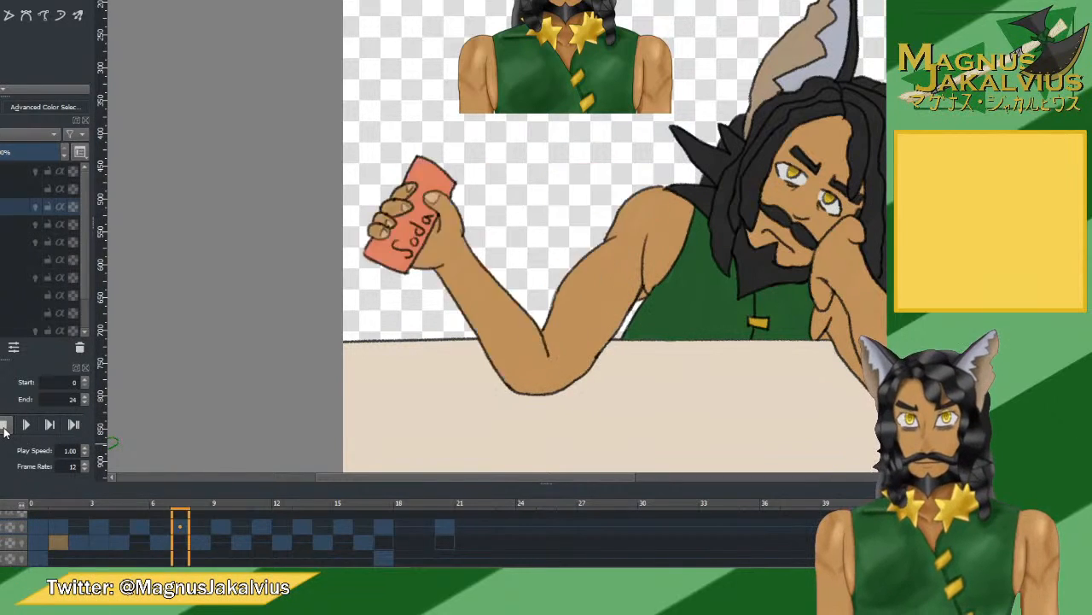
click(4, 425)
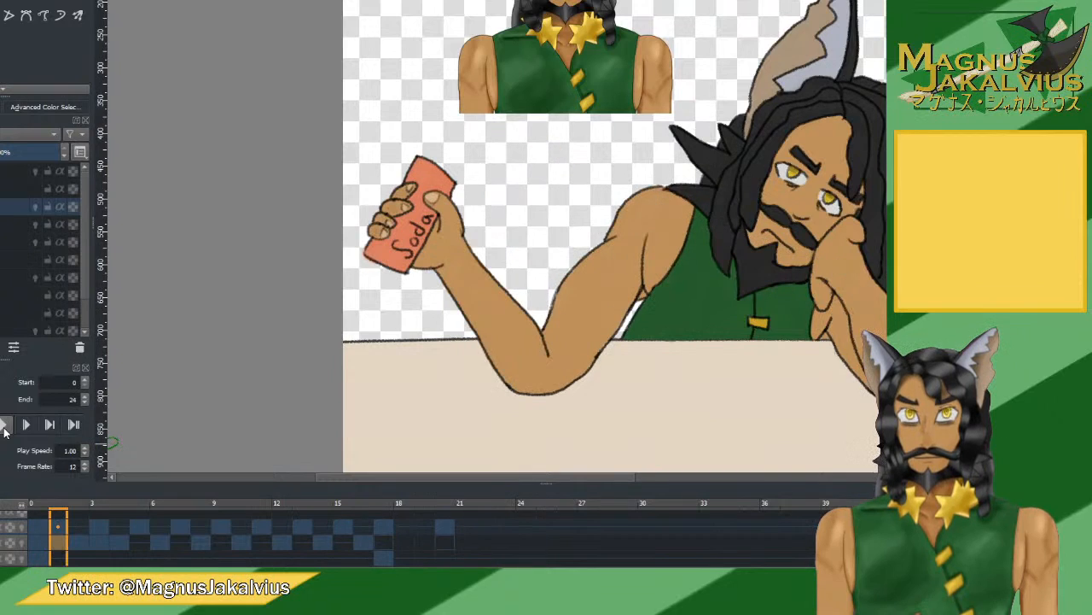
Compare the colours with the line art at frames 5 to 15 of the colour layer.
click(139, 544)
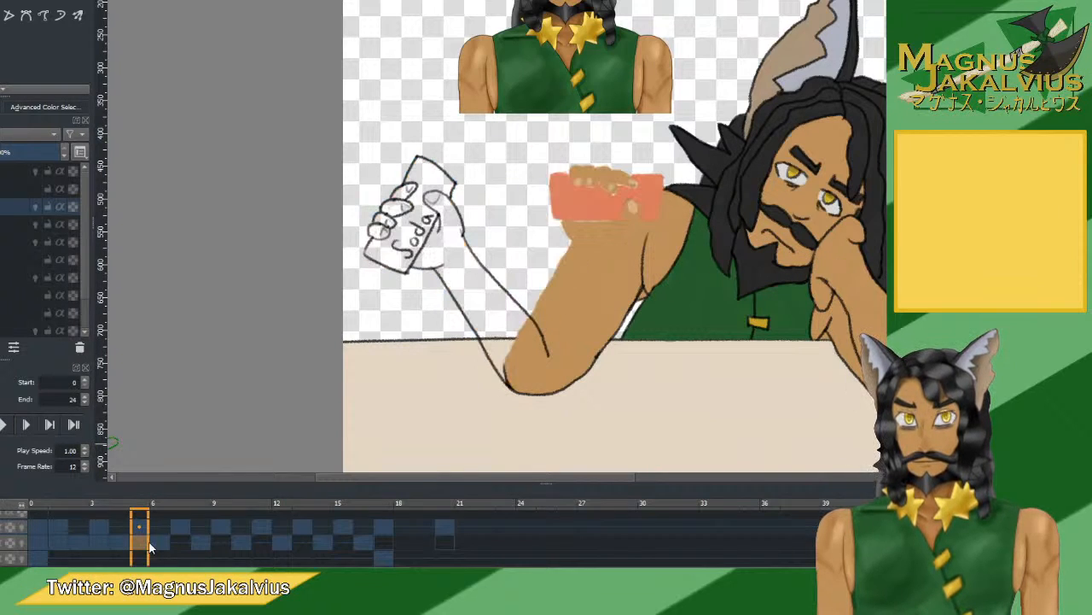
click(160, 546)
click(140, 543)
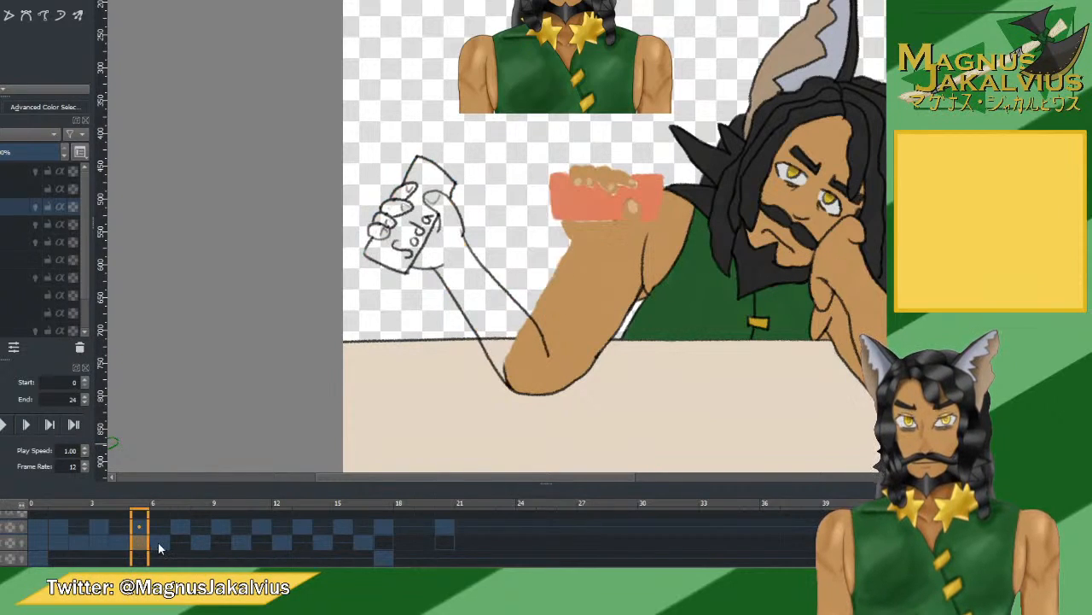
click(159, 543)
click(139, 539)
click(157, 541)
click(182, 544)
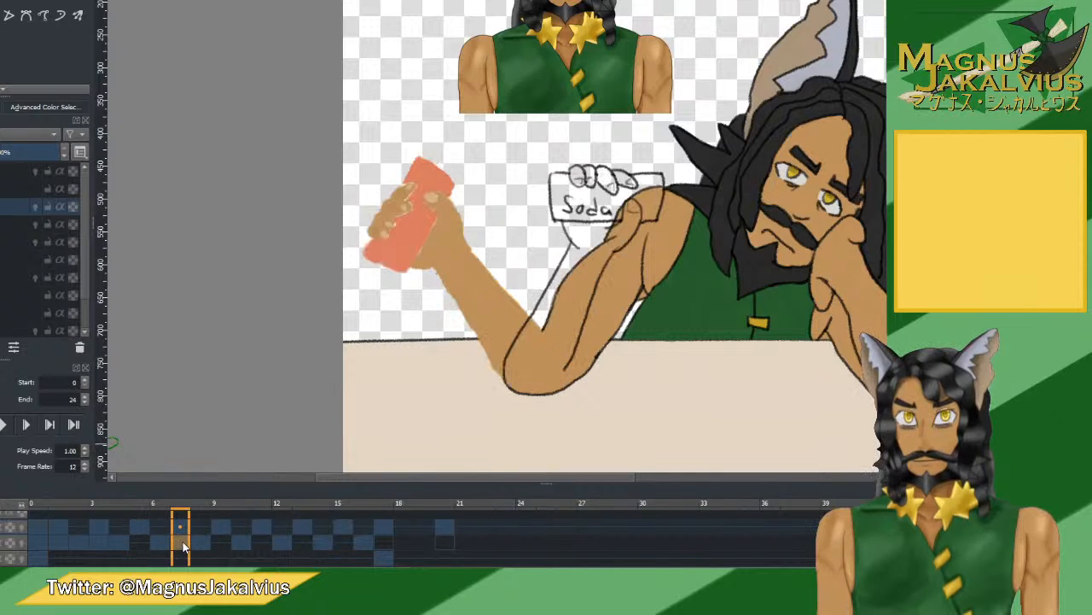
click(222, 542)
click(263, 544)
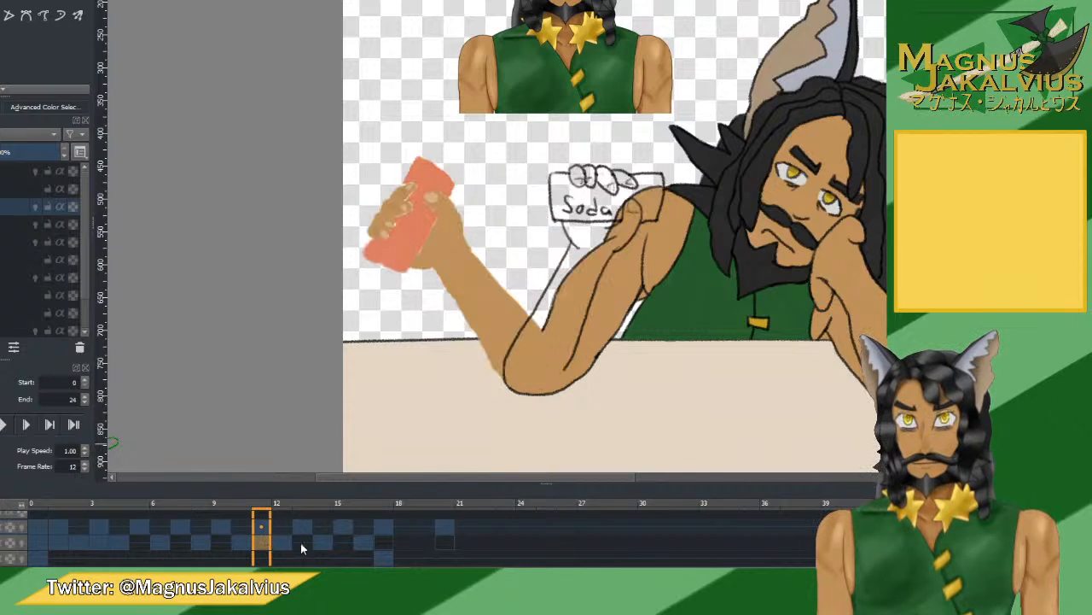
click(301, 542)
click(342, 544)
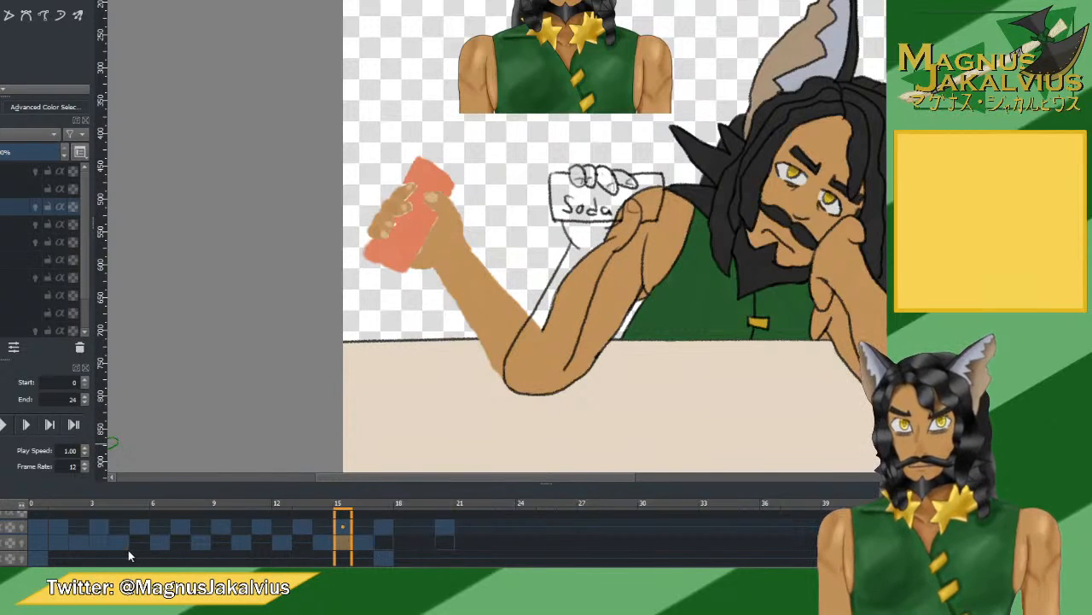
Compare the arm poses at frames 0, 1 and 2 of the colour layer.
click(55, 540)
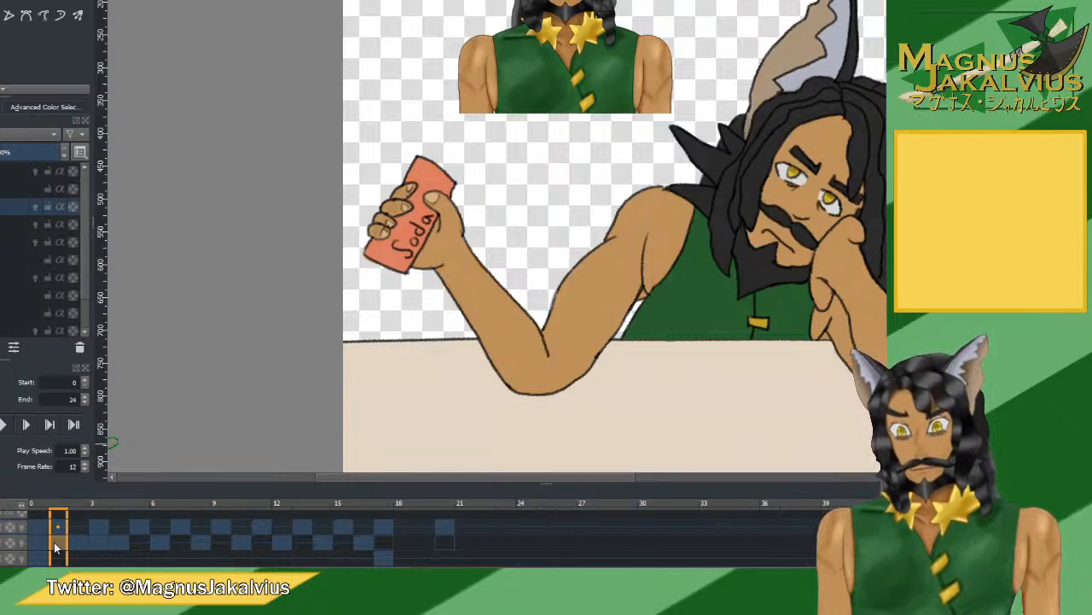
click(77, 546)
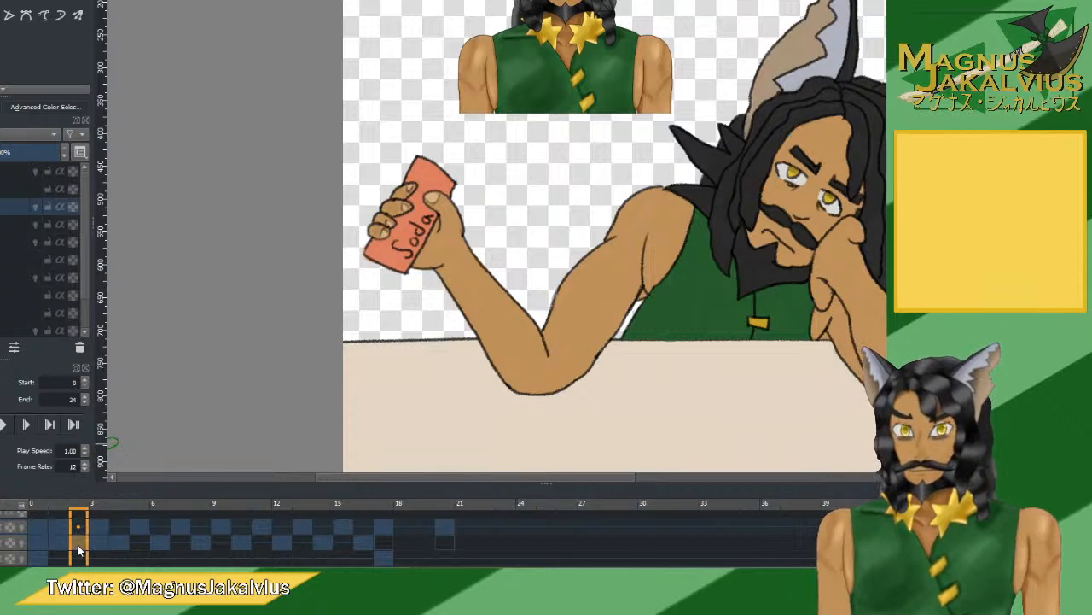
key(Left)
key(Left)
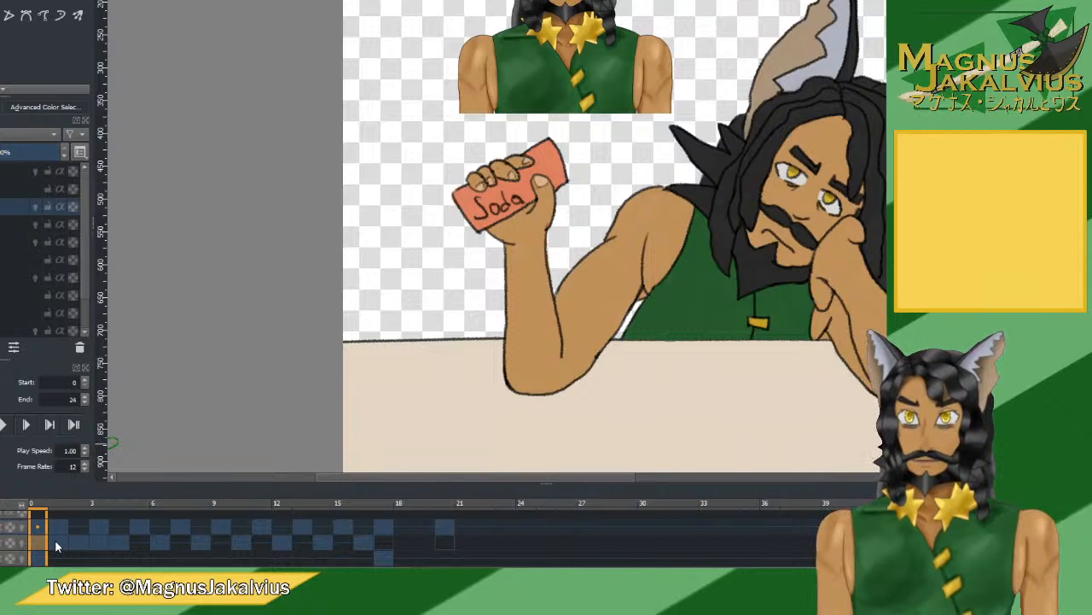
click(56, 545)
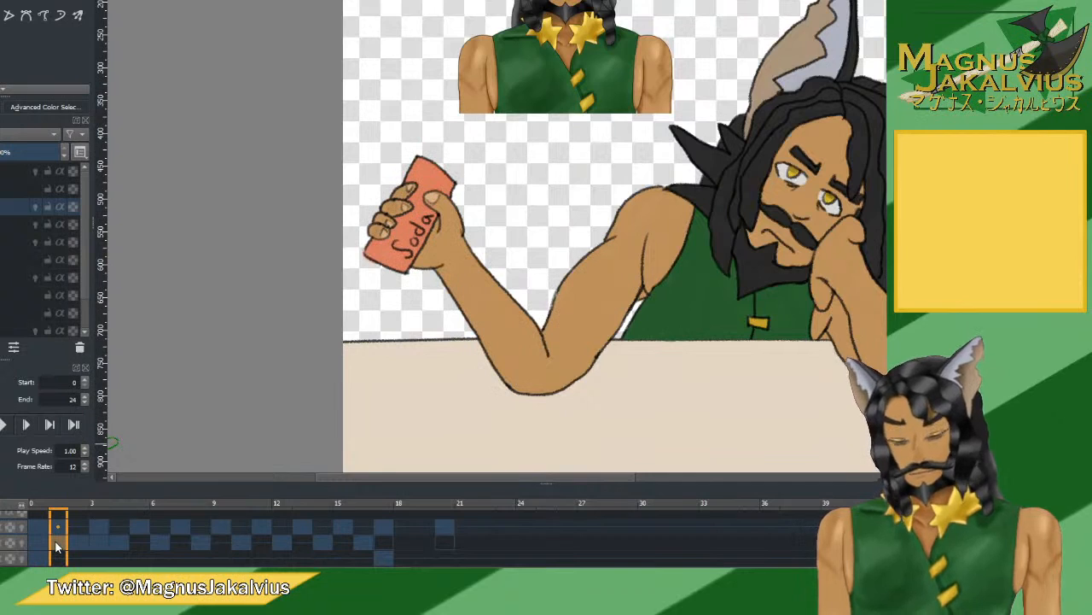
click(42, 542)
Turn on onion skin for the colour layer and go to frame 1 with the previous arm pose ghosted.
click(23, 544)
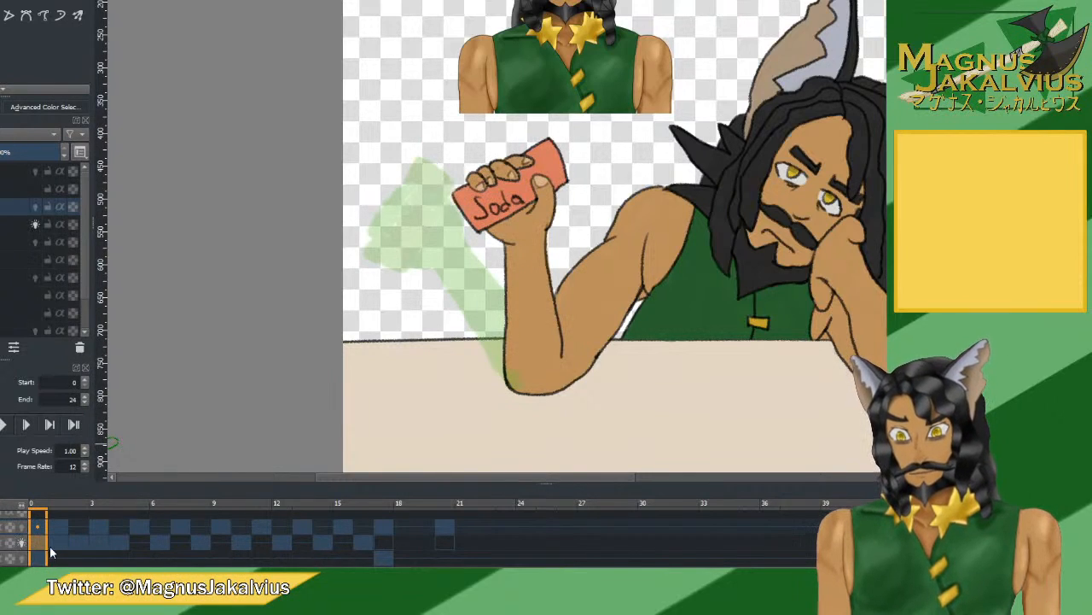
click(55, 546)
click(41, 543)
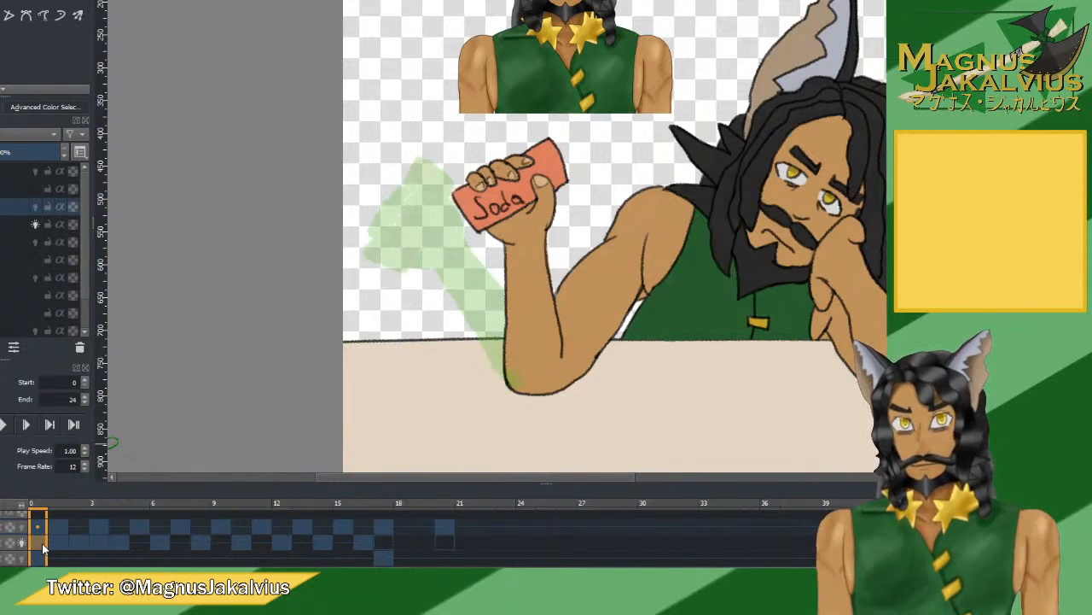
click(55, 522)
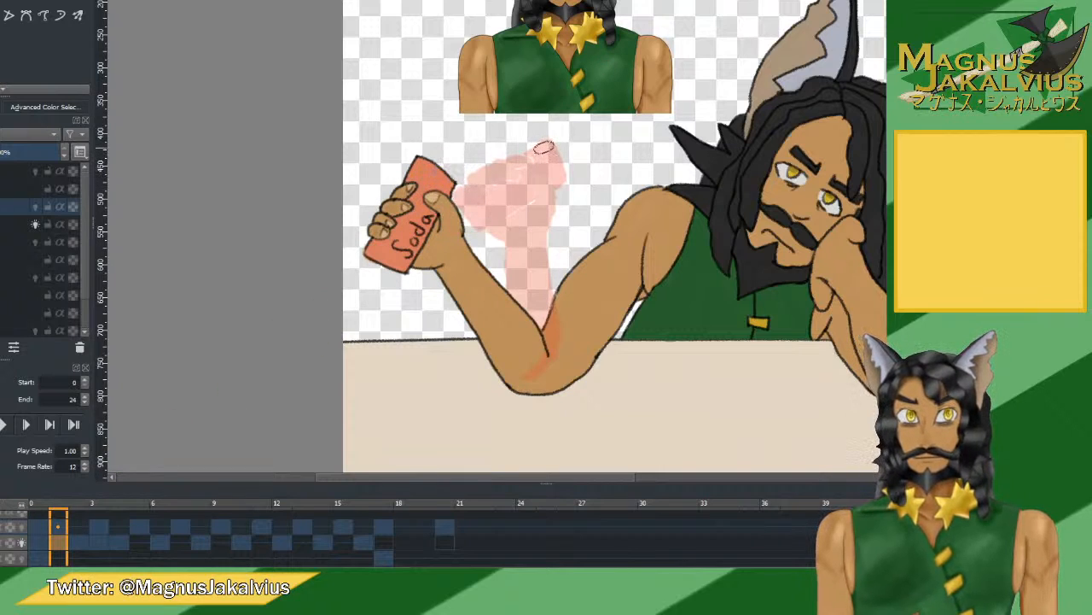
Try a thin orange-red motion streak on frame 1, arcing from the ghosted can's upper end to the current can's upper edge.
drag(544, 148, 442, 172)
key(ctrl+z)
drag(548, 145, 423, 161)
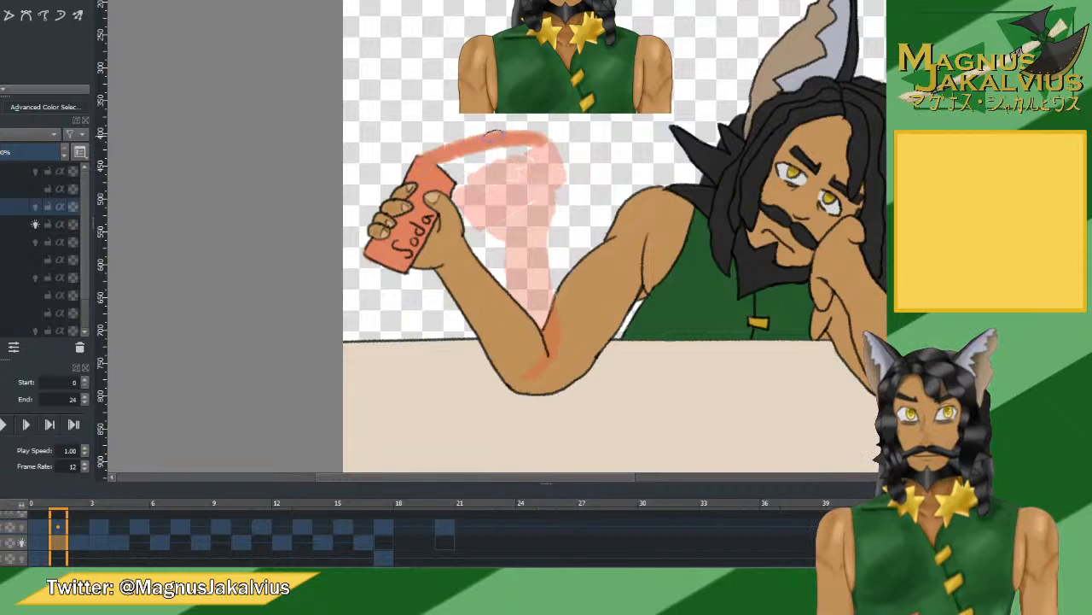
key(ctrl+z)
drag(545, 138, 431, 166)
key(ctrl+z)
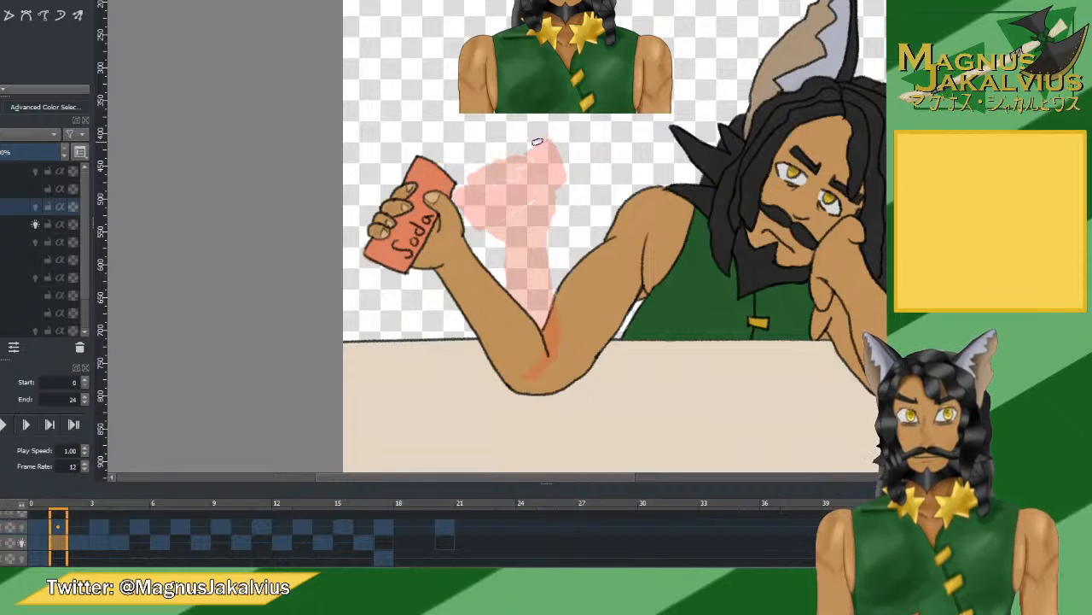
drag(537, 142, 405, 156)
key(ctrl+z)
mouse_move(550, 136)
mouse_down()
mouse_move(522, 136)
mouse_move(435, 162)
mouse_up()
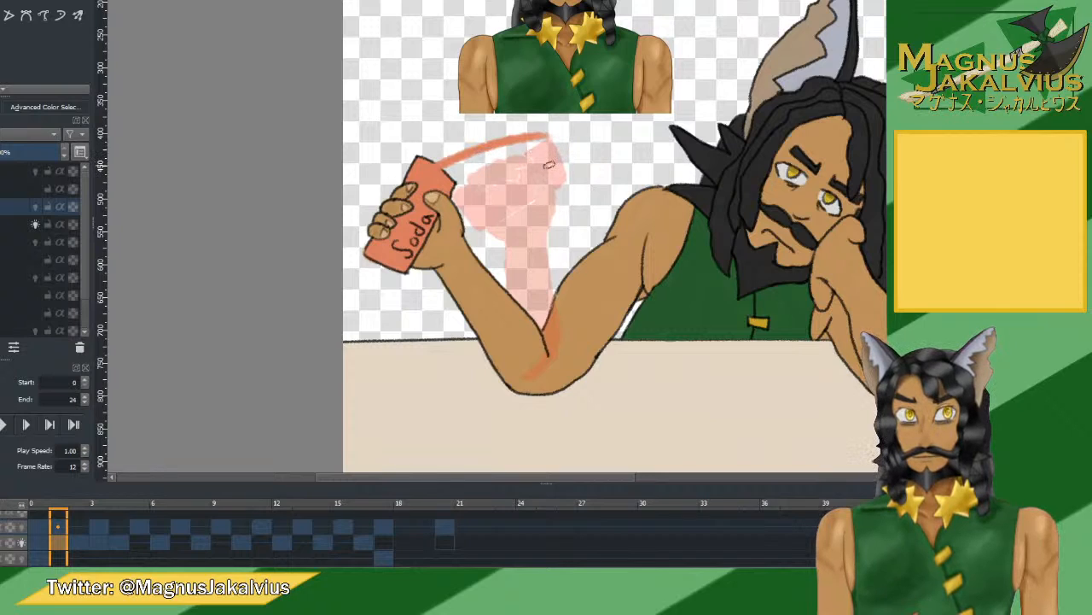
Try more orange-red motion streaks on frame 1 between the ghosted can and the middle and lower parts of the current can.
drag(549, 164, 478, 169)
drag(558, 188, 431, 213)
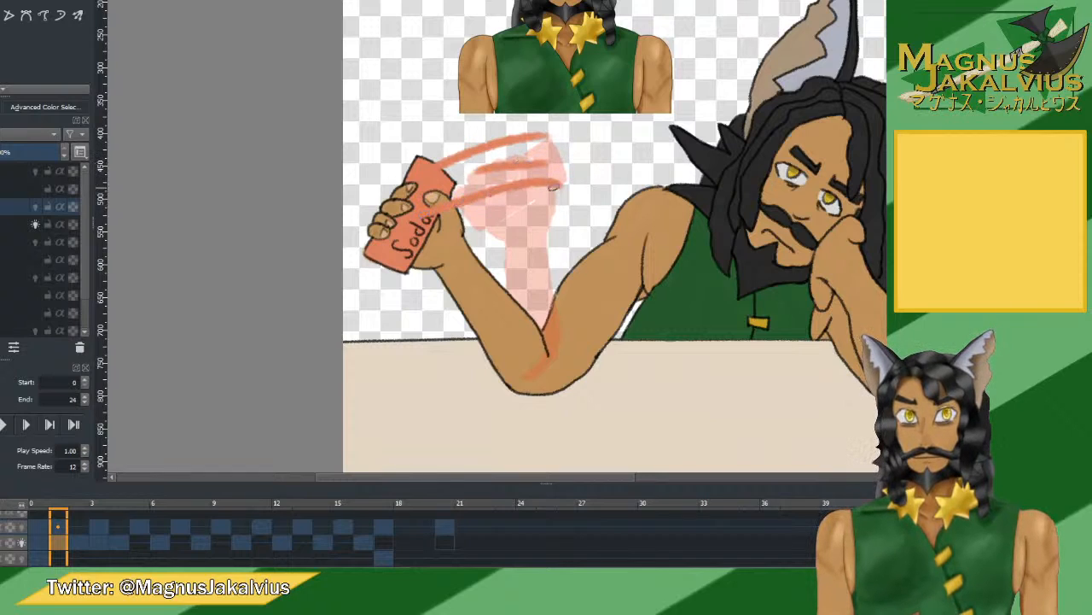
key(ctrl+z)
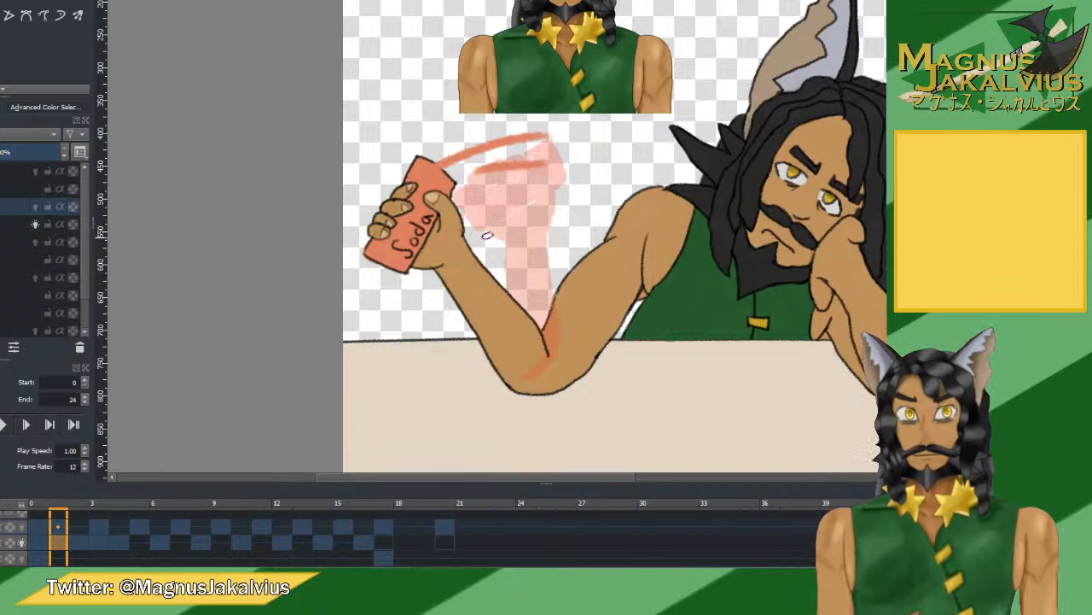
drag(492, 224, 432, 247)
drag(579, 183, 436, 191)
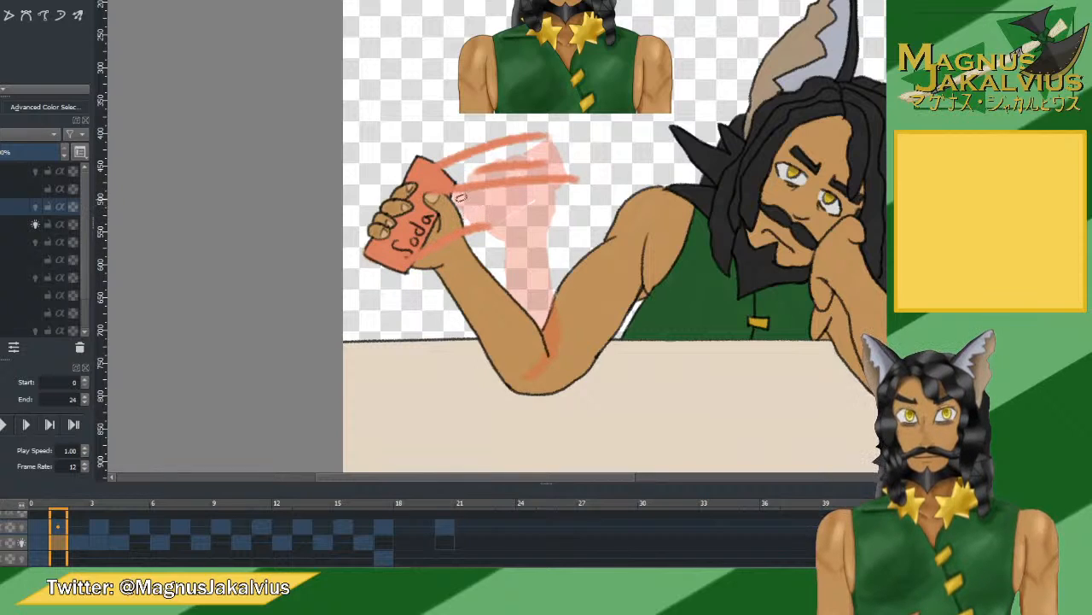
drag(473, 209, 433, 222)
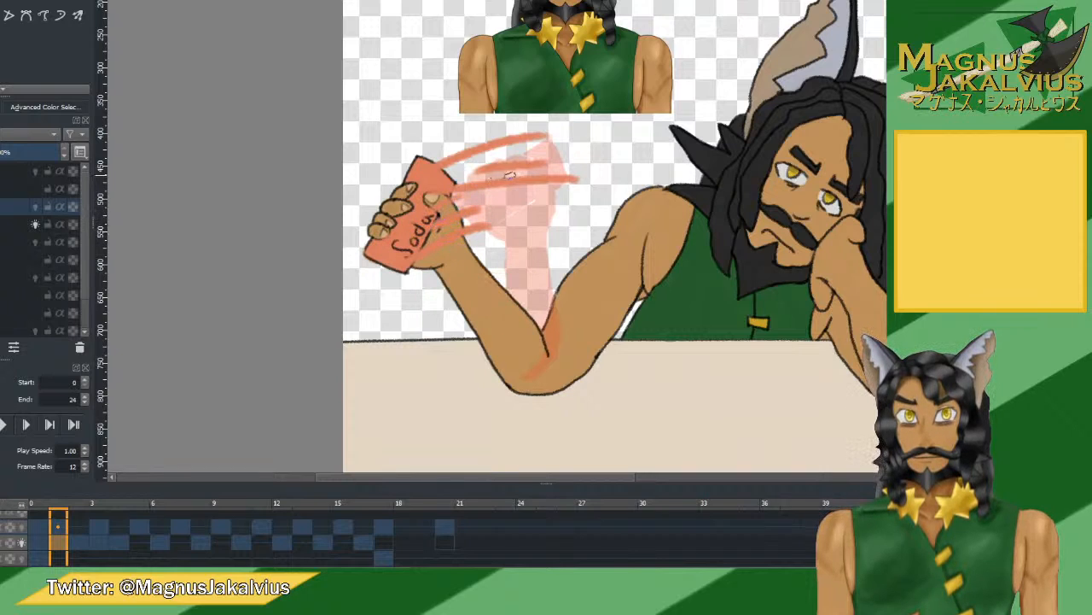
Try skin-toned motion streaks on frame 1 trailing from the ghosted hand and forearm toward the current hand and wrist.
drag(525, 154, 448, 180)
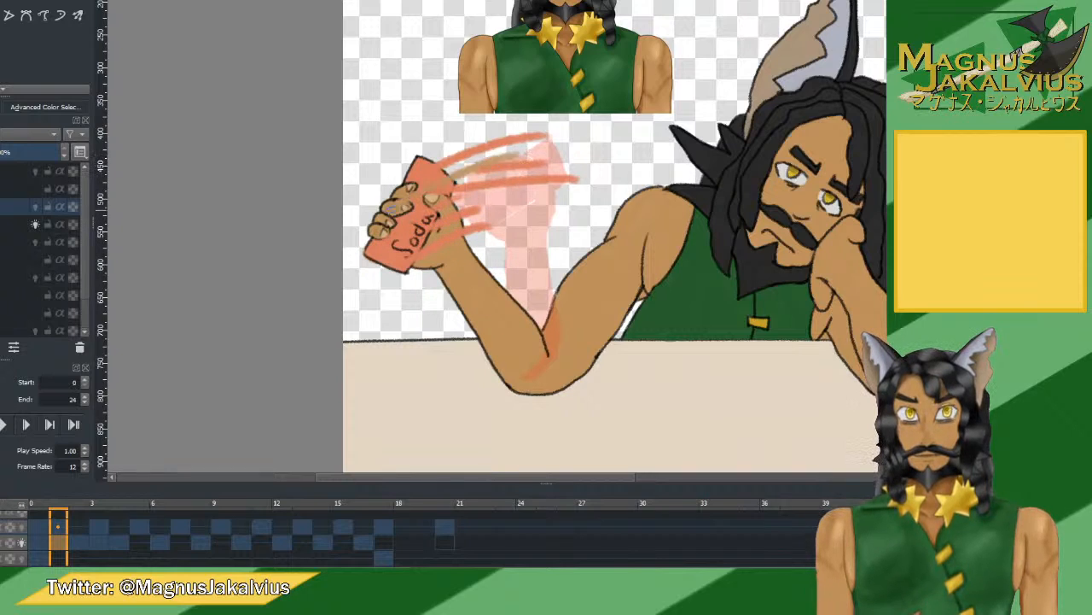
key(ctrl+z)
drag(500, 154, 409, 195)
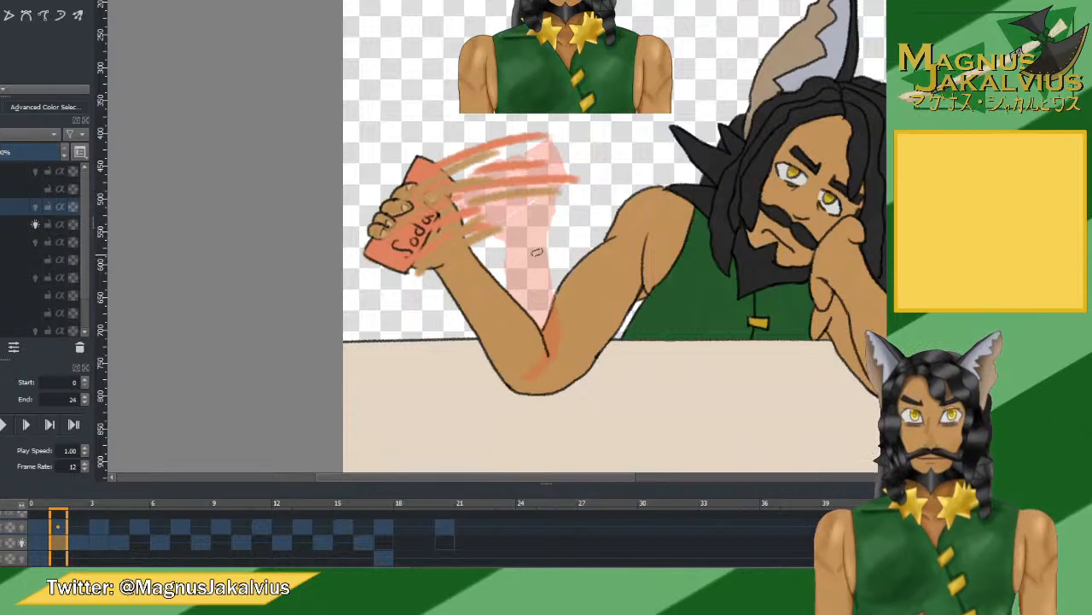
drag(546, 241, 465, 274)
key(ctrl+z)
drag(547, 226, 469, 271)
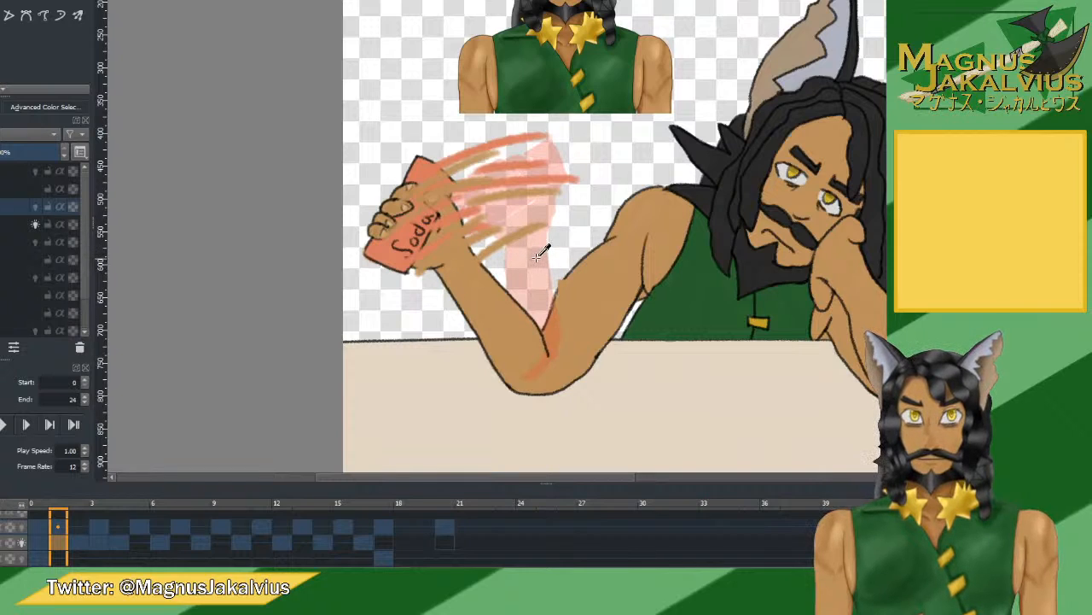
Undo all the orange-red and skin-toned motion streaks on frame 1.
key(ctrl+z)
key(ctrl+z)
key(ctrl+z)
key(ctrl+z)
key(ctrl+z)
key(ctrl+z)
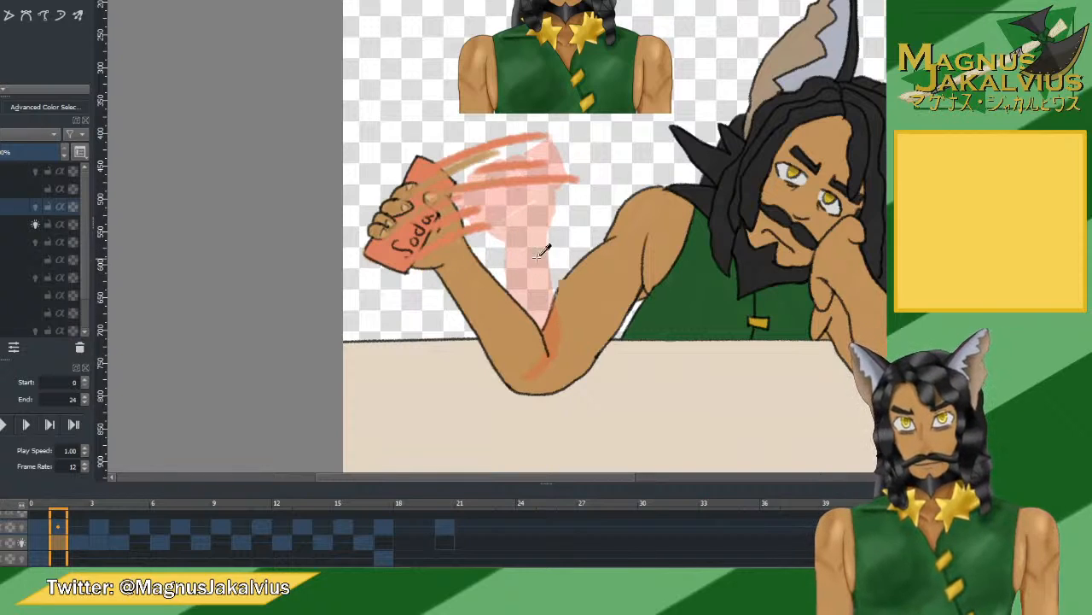
key(ctrl+z)
key(ctrl+z)
key(ctrl+z)
key(ctrl+z)
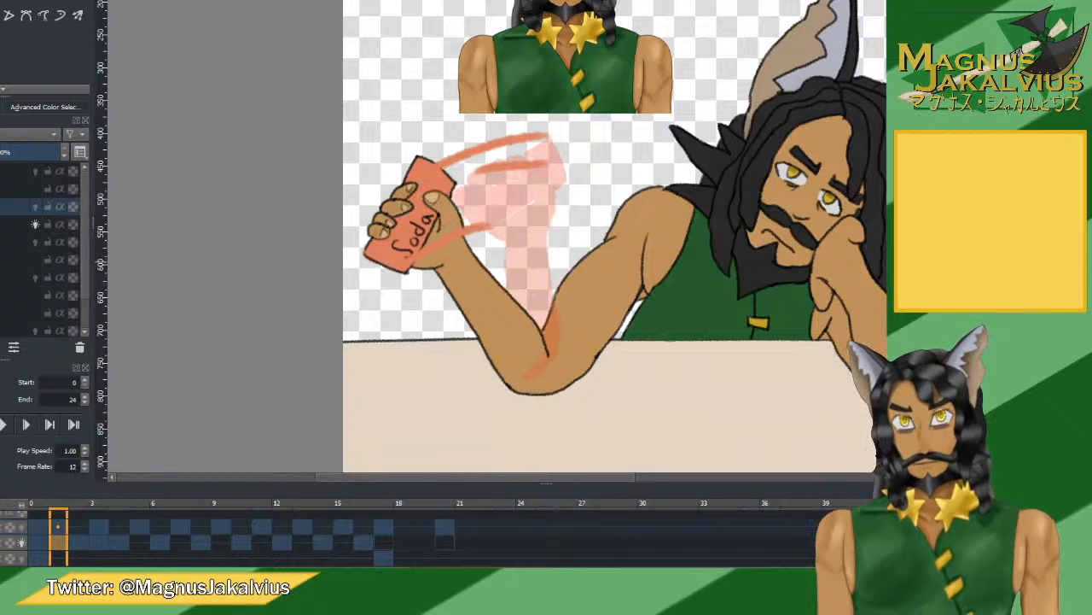
key(ctrl+z)
key(ctrl+z)
key(ctrl+z)
key(ctrl+z)
key(ctrl+z)
key(ctrl+z)
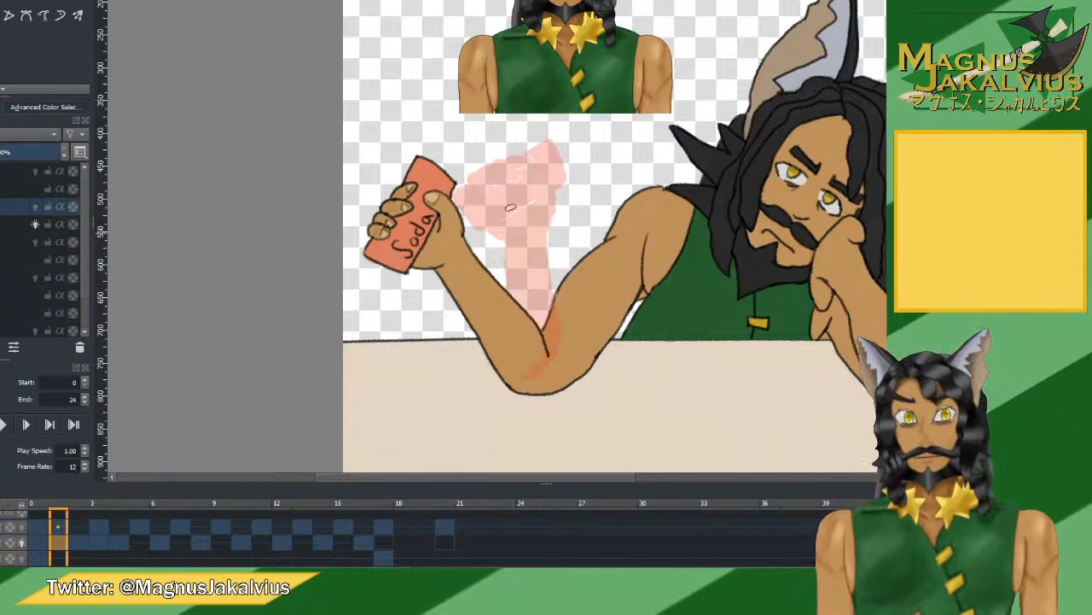
Paint darker red motion streaks on frame 1 from the ghosted can's edges to the current can's top, side and lower edges.
drag(552, 152, 453, 180)
key(ctrl+z)
drag(555, 147, 415, 159)
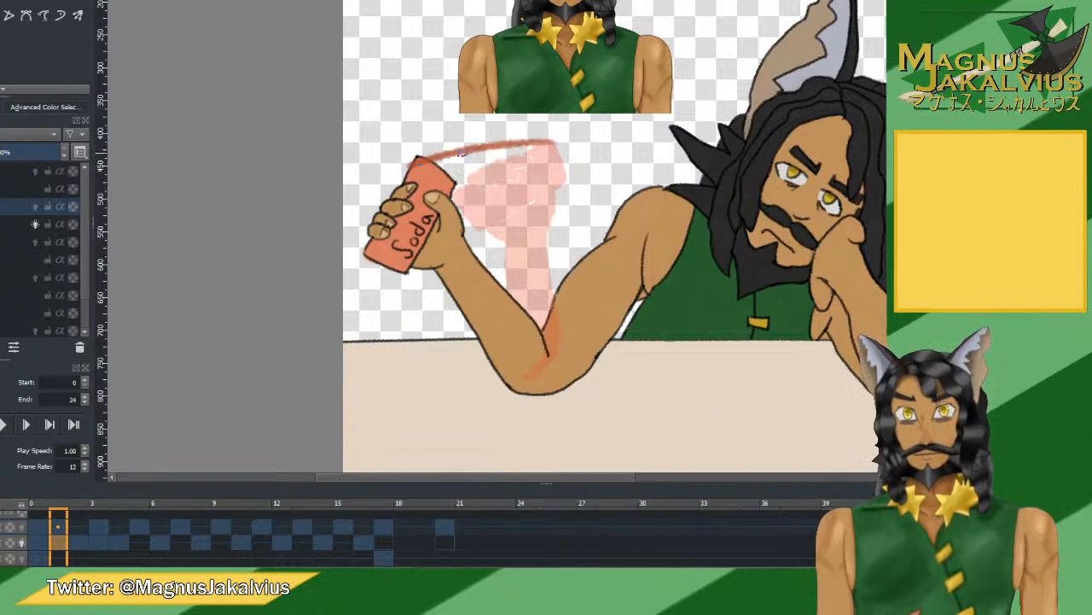
click(461, 197)
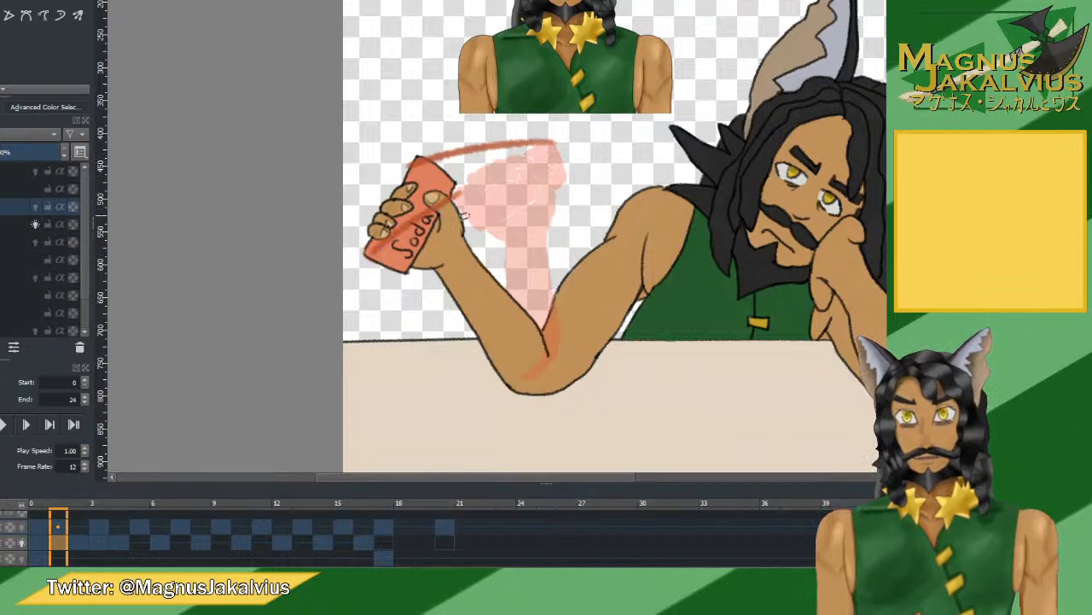
drag(488, 224, 412, 262)
drag(569, 181, 448, 191)
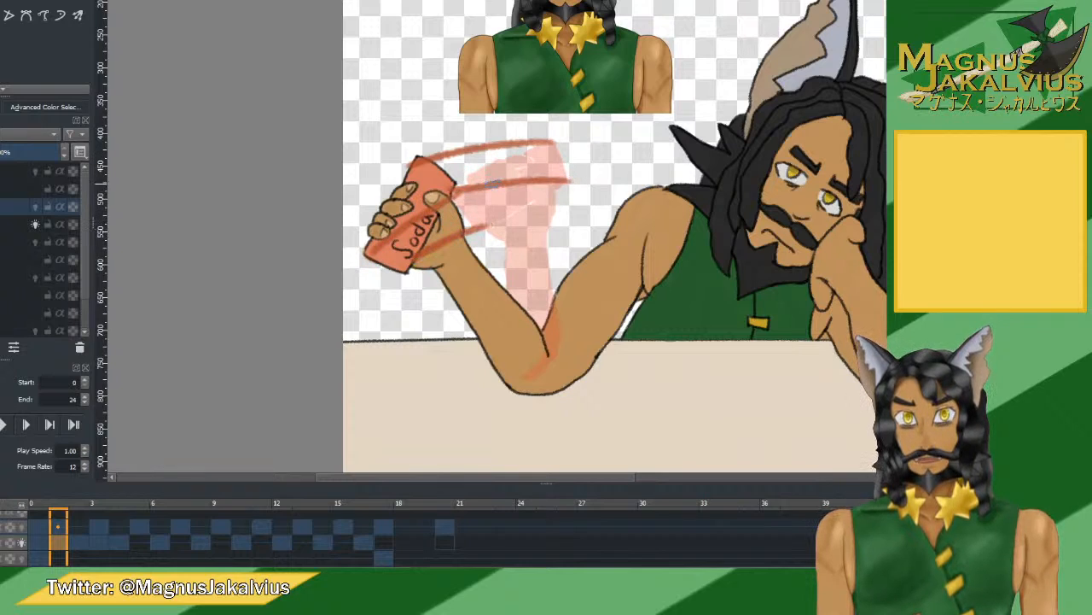
Add darker red motion streaks through the middle of the swing and across the can's label on frame 1.
drag(540, 158, 410, 181)
key(ctrl+z)
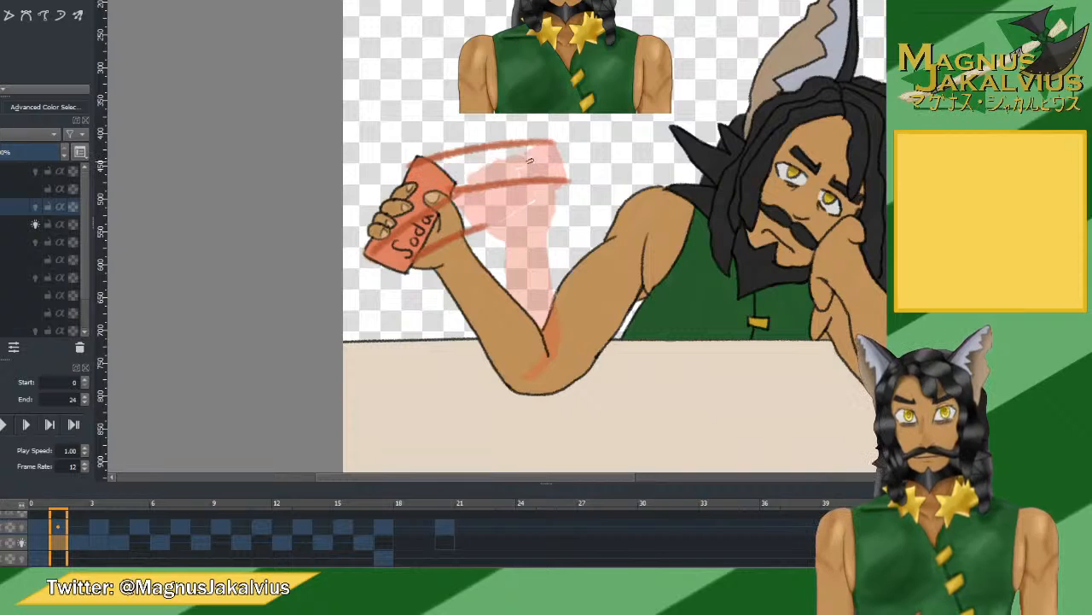
mouse_move(536, 157)
mouse_down()
mouse_move(431, 186)
mouse_move(376, 275)
mouse_up()
key(ctrl+z)
drag(448, 220, 393, 256)
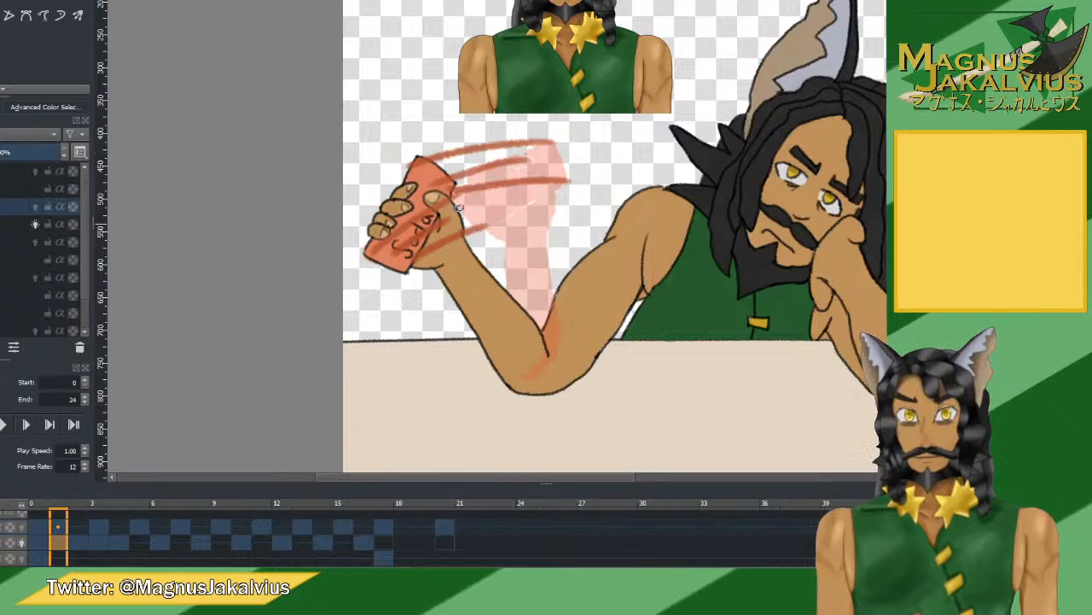
Paint brown motion streaks on frame 1 from the ghosted hand across the swing to the current hand and wrist.
drag(527, 162, 461, 184)
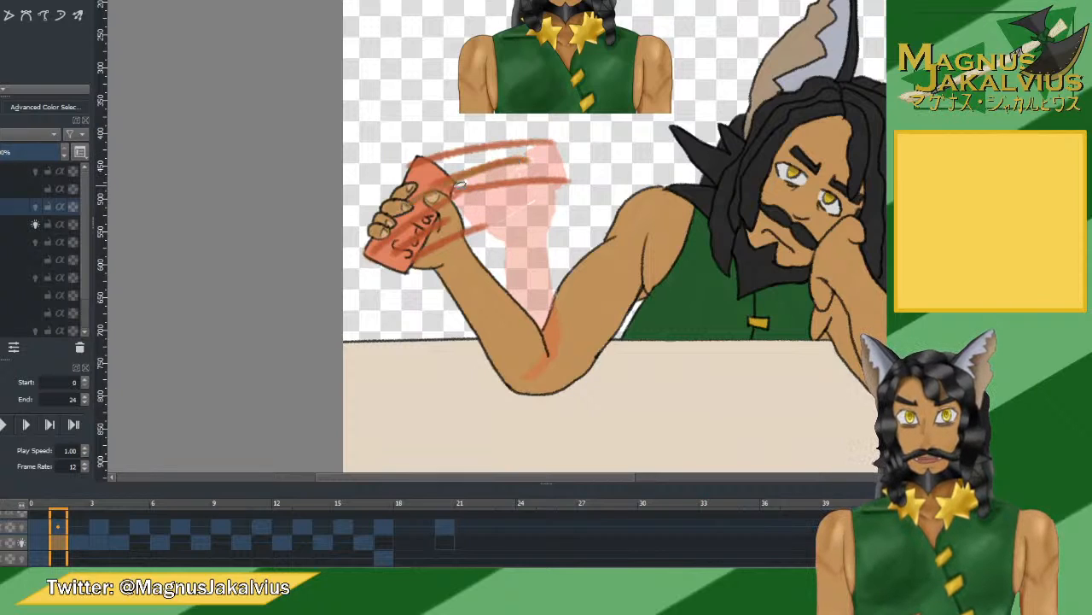
key(ctrl+z)
drag(526, 161, 426, 183)
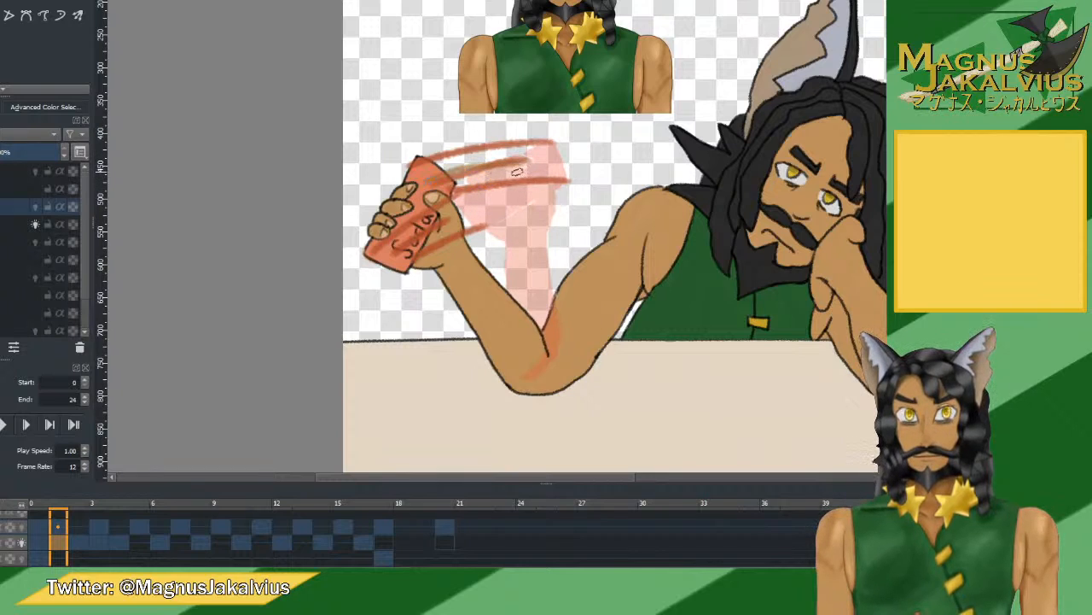
mouse_move(524, 171)
mouse_down()
mouse_move(432, 198)
mouse_move(356, 246)
mouse_up()
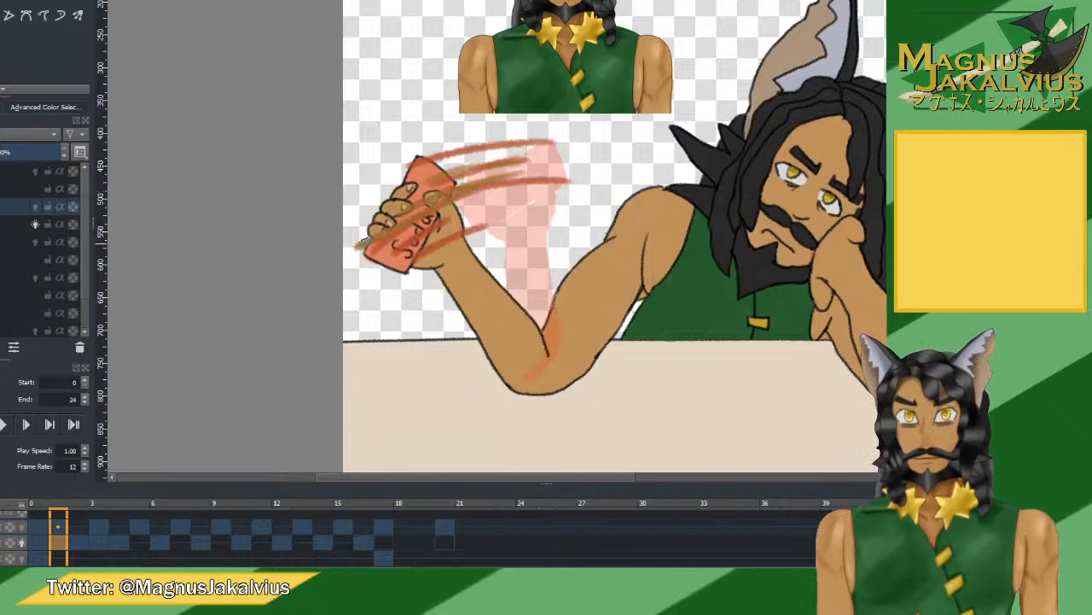
key(ctrl+z)
drag(483, 194, 394, 223)
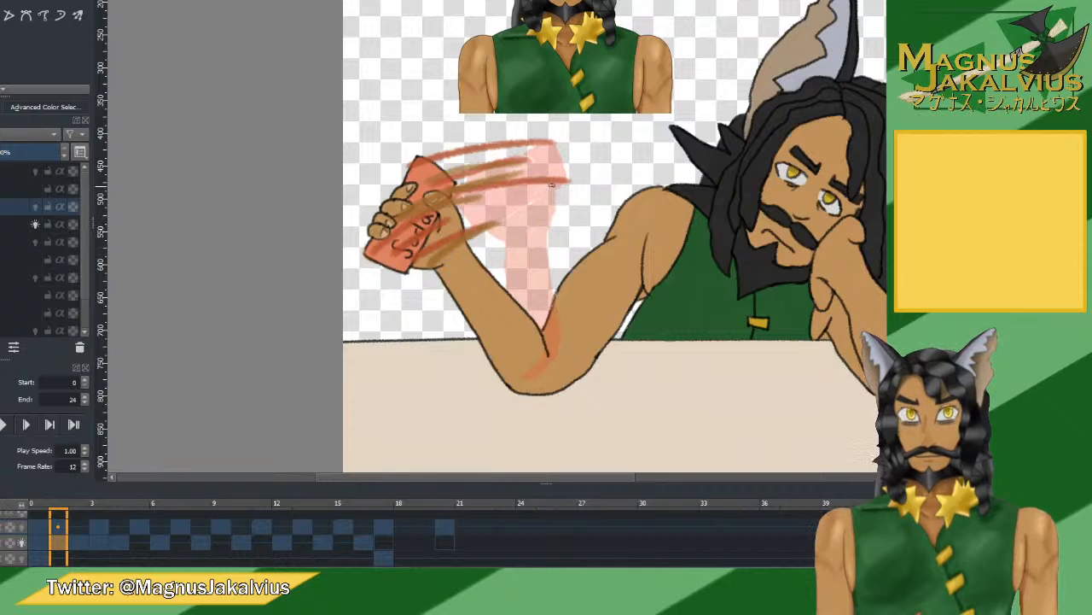
drag(555, 190, 449, 227)
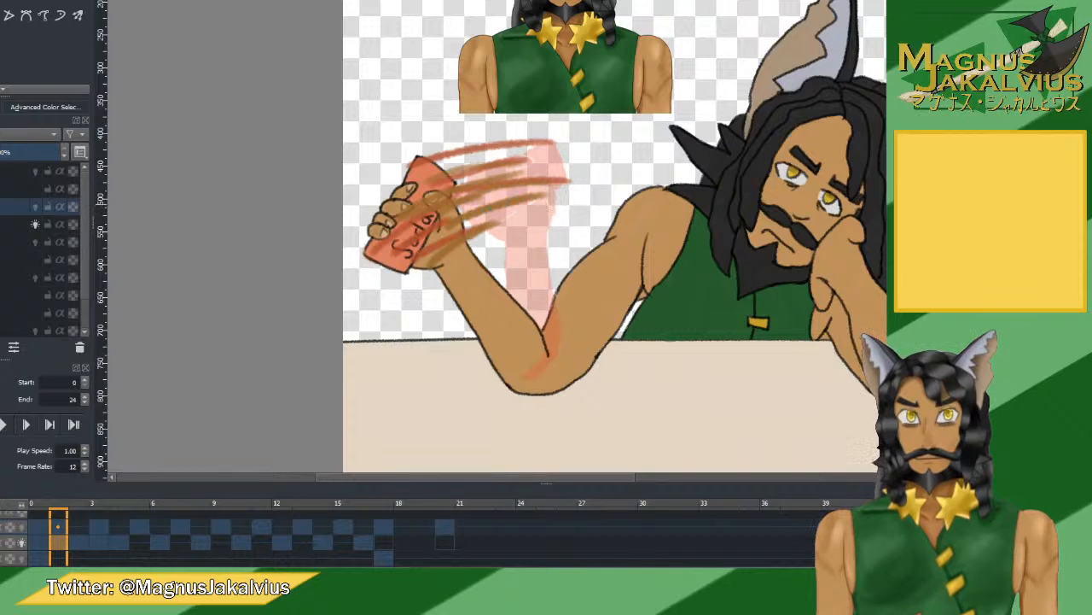
Paint shorter brown motion streaks on frame 1 from the ghosted forearm to the current forearm, down toward the elbow.
drag(531, 238, 468, 275)
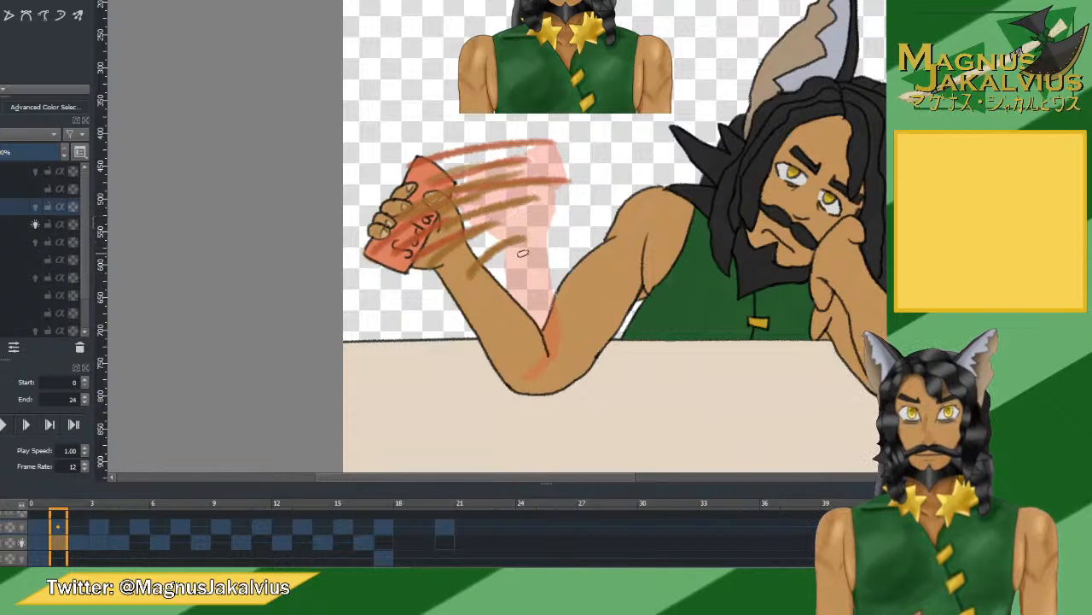
mouse_move(526, 254)
mouse_down()
mouse_move(494, 269)
mouse_move(465, 316)
mouse_up()
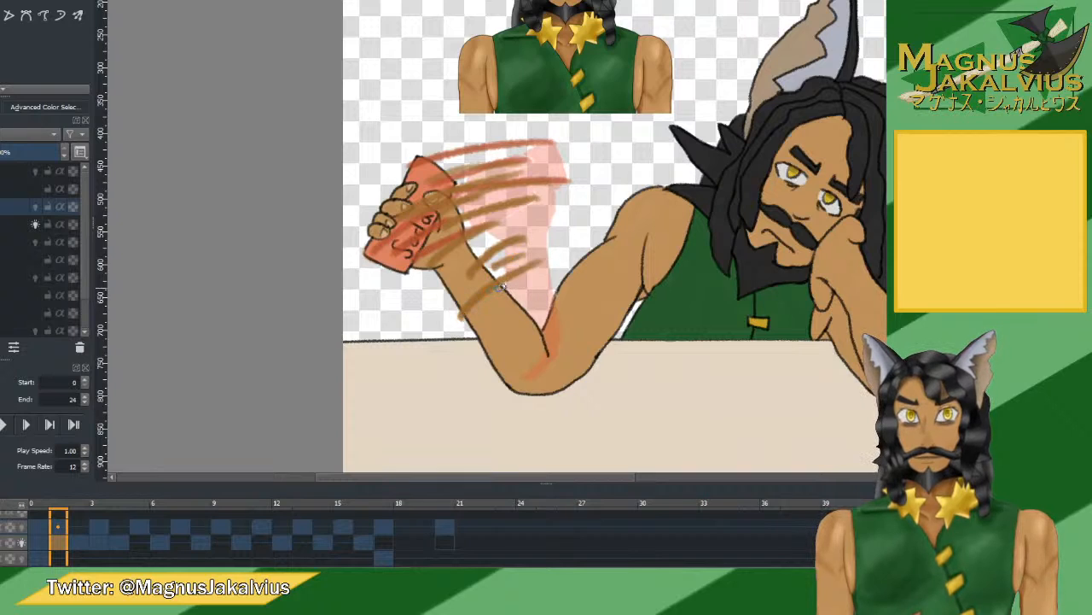
key(ctrl+z)
drag(551, 270, 482, 286)
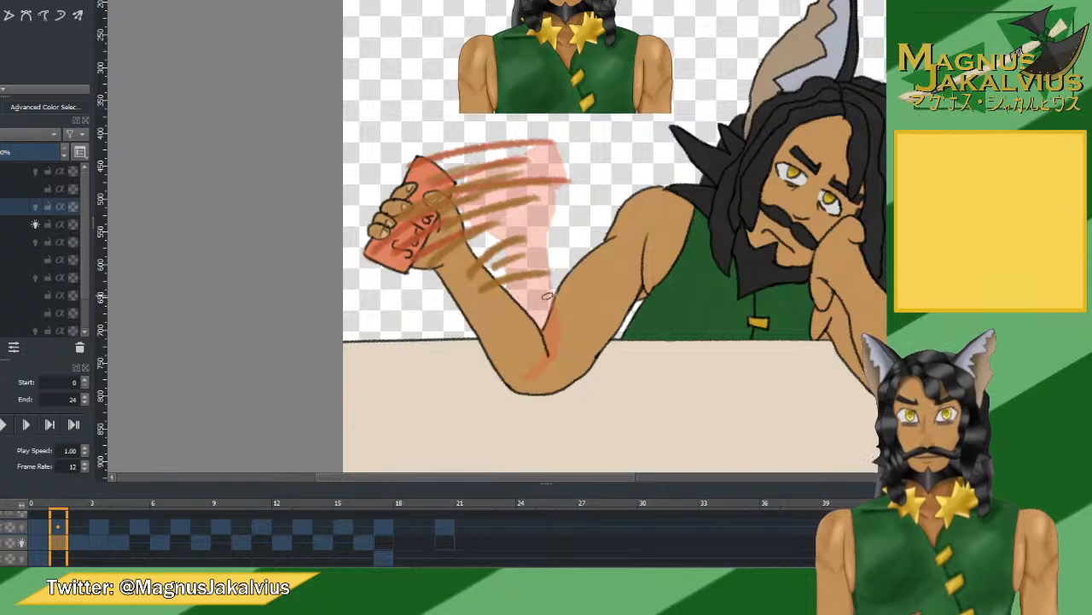
drag(551, 295, 502, 328)
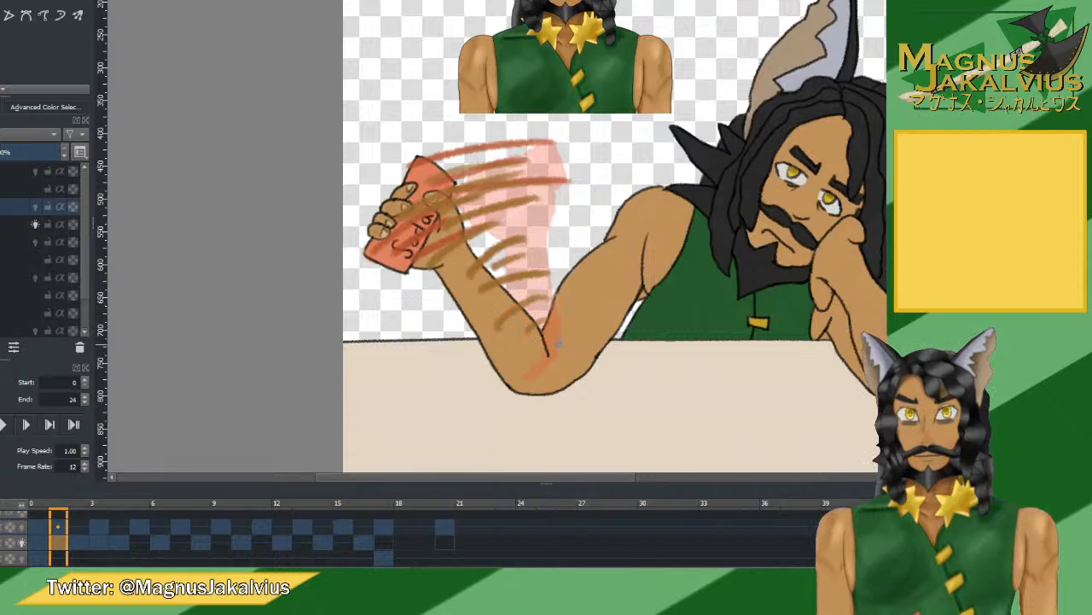
Play the animation from frame 0 and compare frames 1 to 3 to check how long the streaks stay on screen.
click(39, 540)
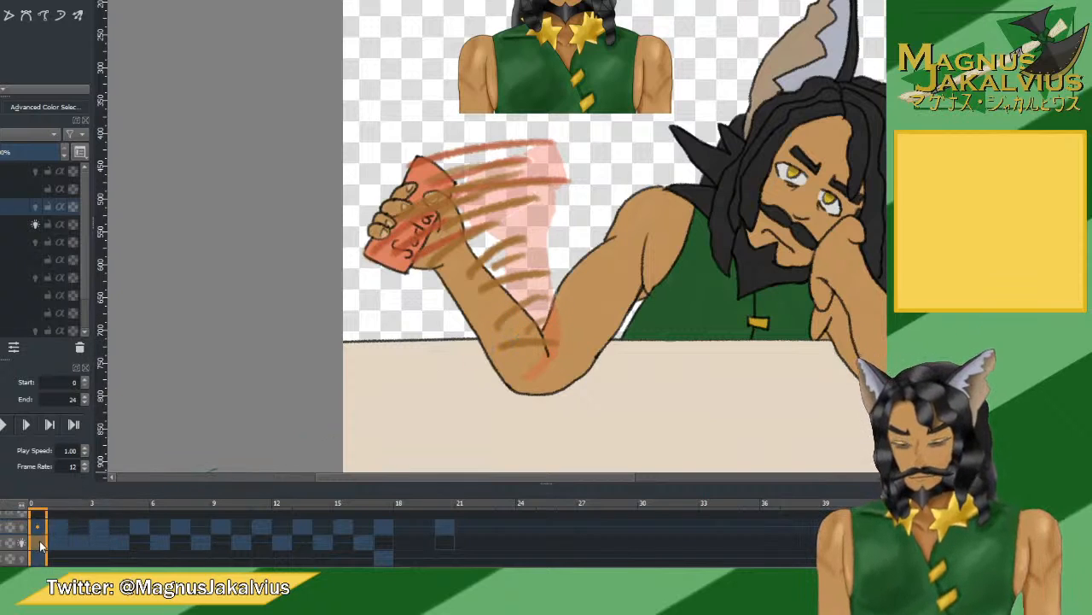
click(5, 427)
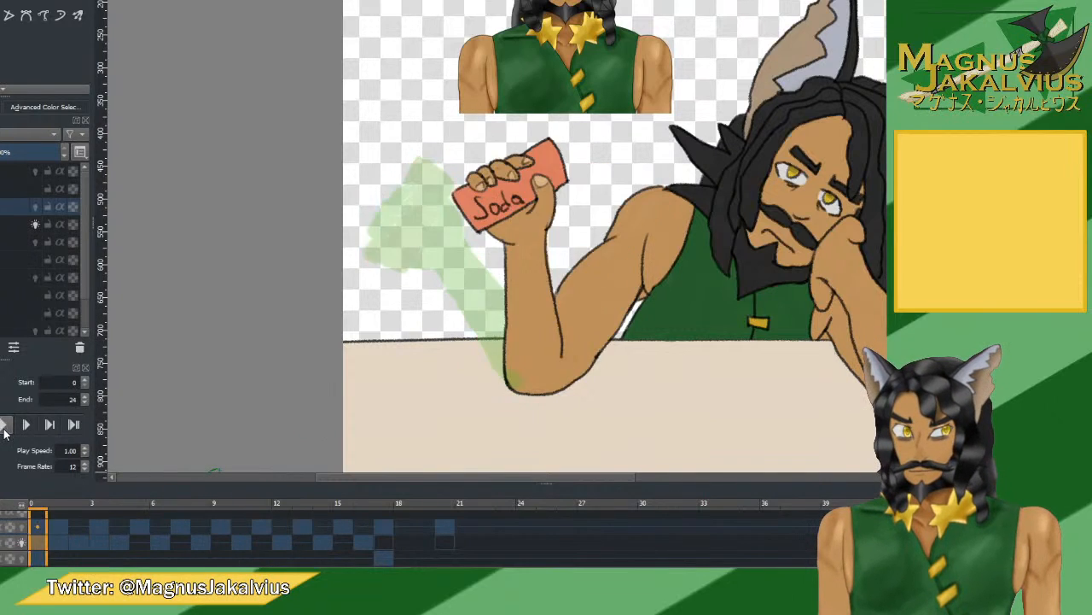
click(4, 427)
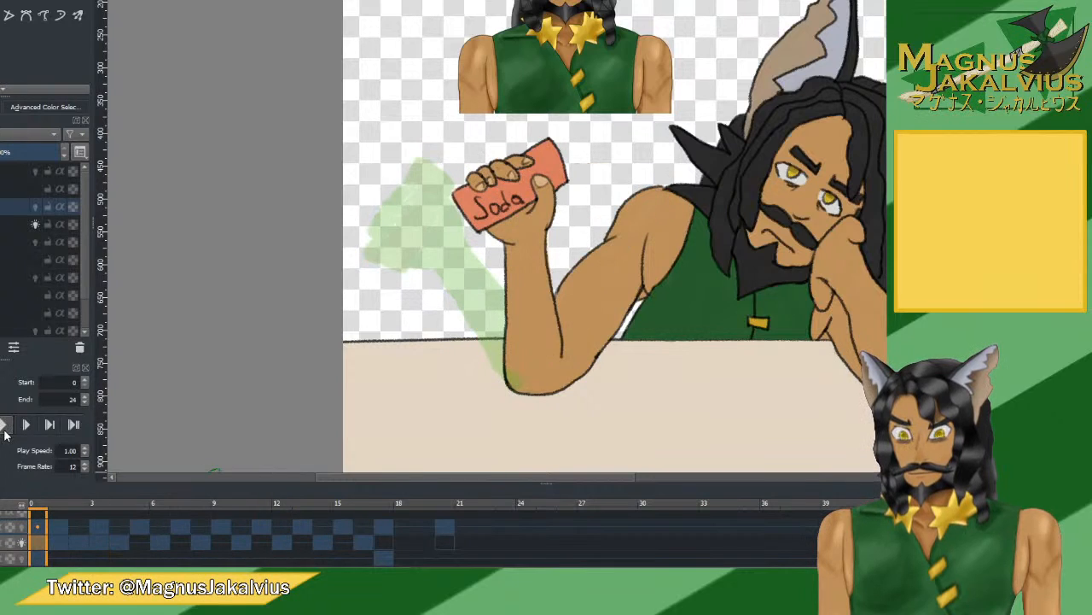
click(5, 427)
click(77, 540)
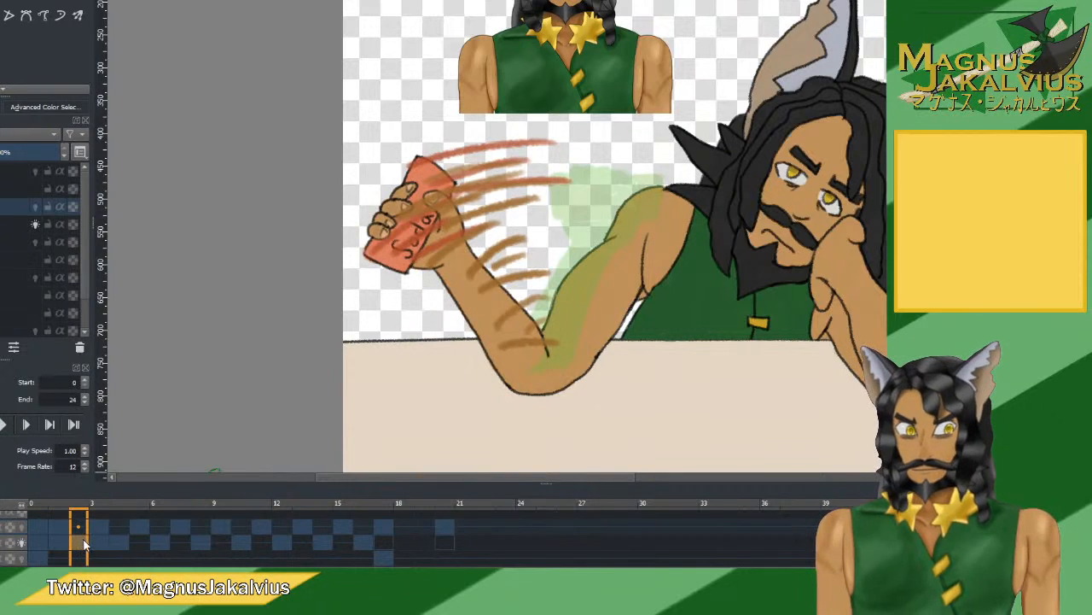
click(109, 550)
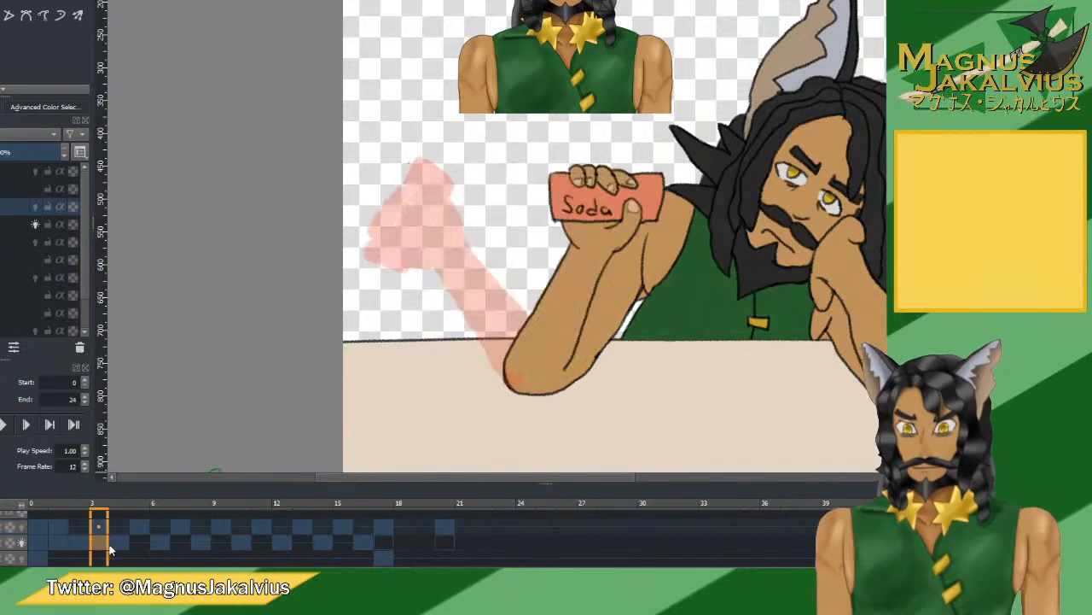
click(62, 546)
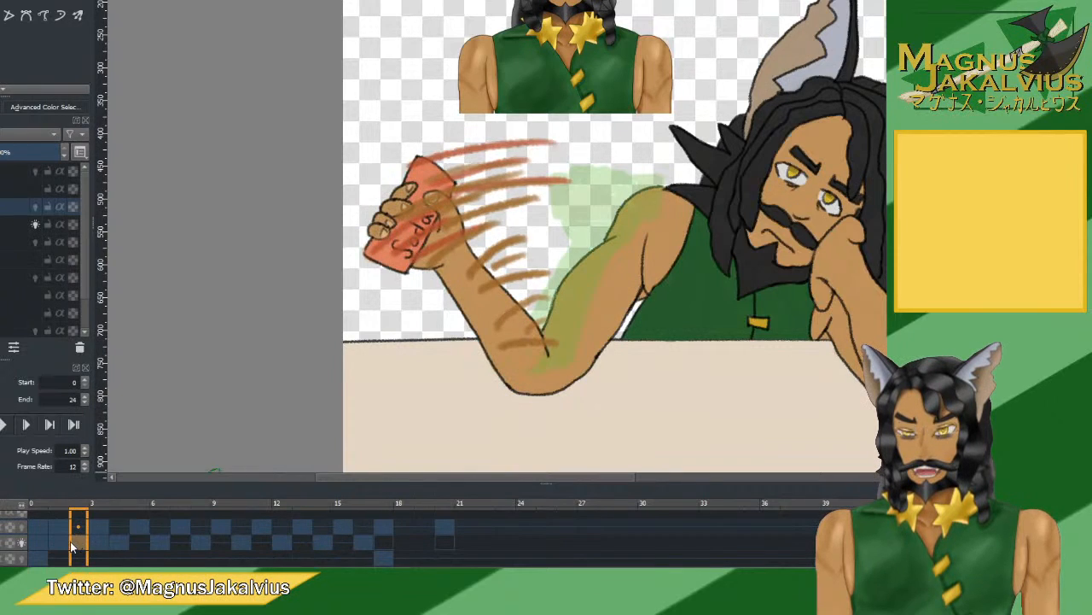
Undo all the brown and darker red motion streaks on frame 1.
ctrl+click(339, 322)
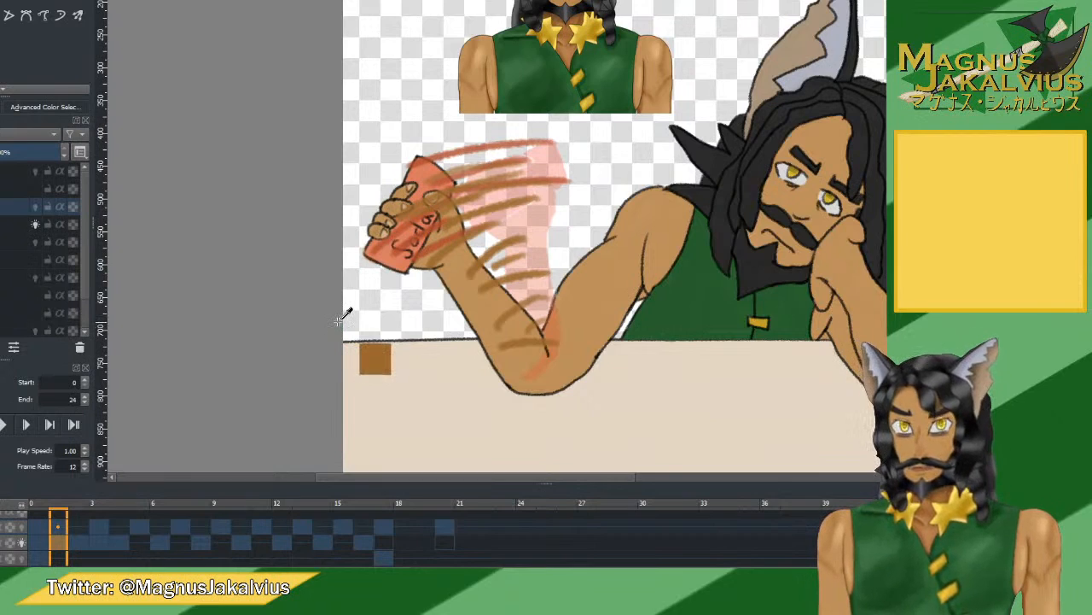
mouse_move(538, 328)
mouse_down()
mouse_move(495, 239)
mouse_move(453, 196)
mouse_move(410, 180)
mouse_up()
key(ctrl+z)
key(ctrl+z)
key(ctrl+z)
key(ctrl+z)
key(ctrl+z)
key(ctrl+z)
key(ctrl+z)
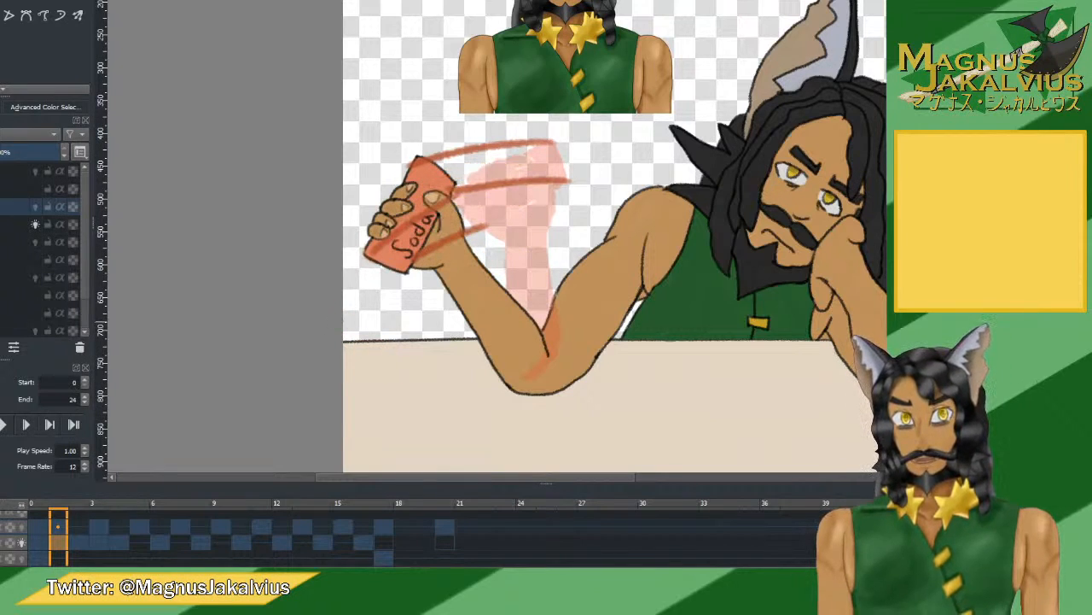
On the onion-skinned layer's frame 1, paint thin brown motion streaks across the elbow and lower forearm from the ghosted arm.
click(57, 542)
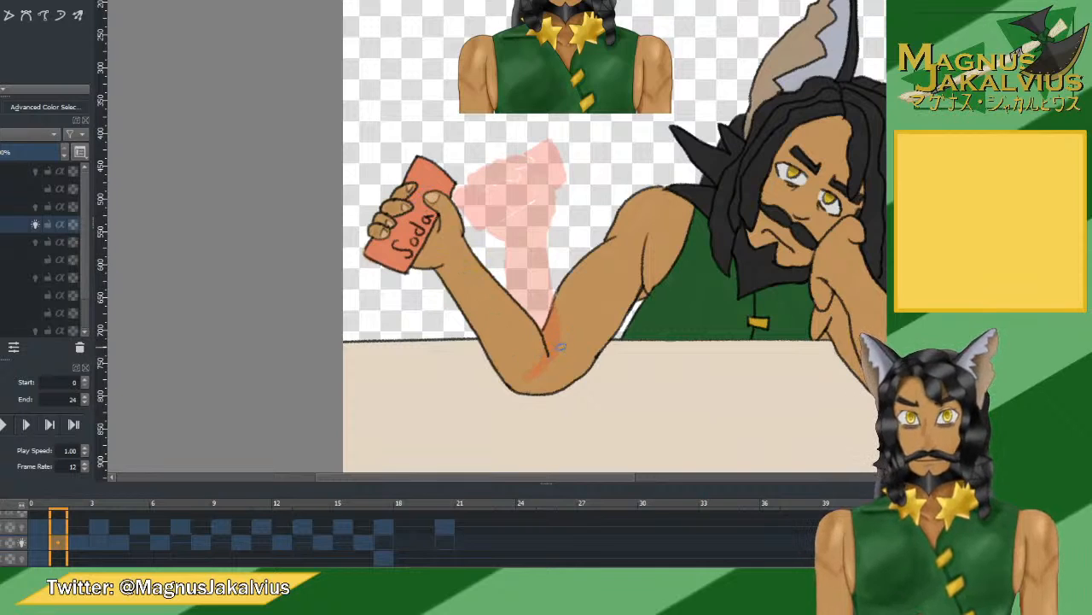
drag(560, 346, 515, 364)
key(ctrl+z)
key(ctrl+z)
key(ctrl+z)
key(ctrl+z)
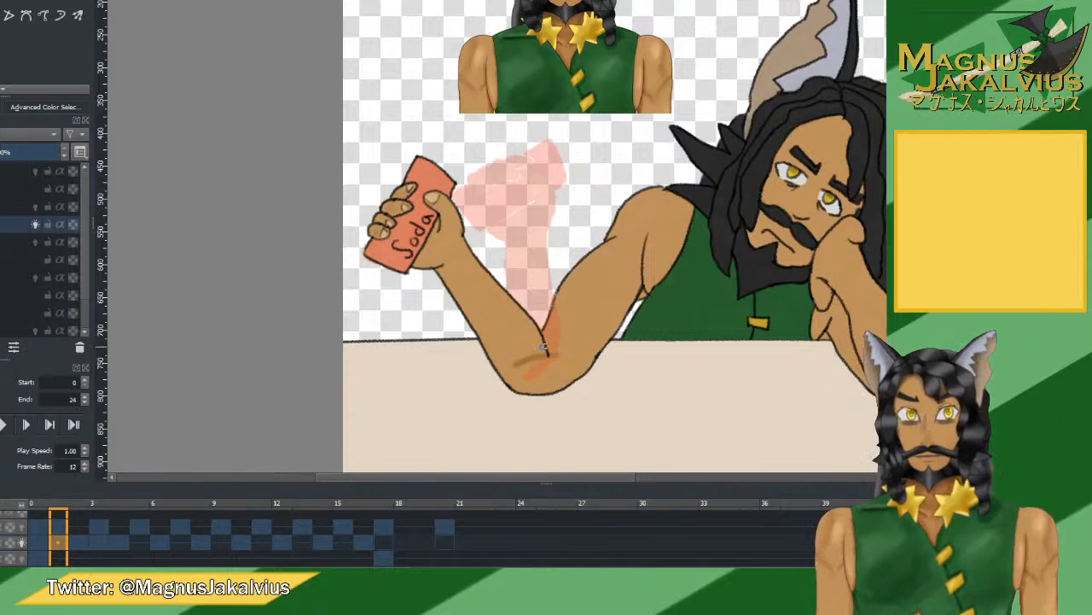
drag(553, 300, 508, 335)
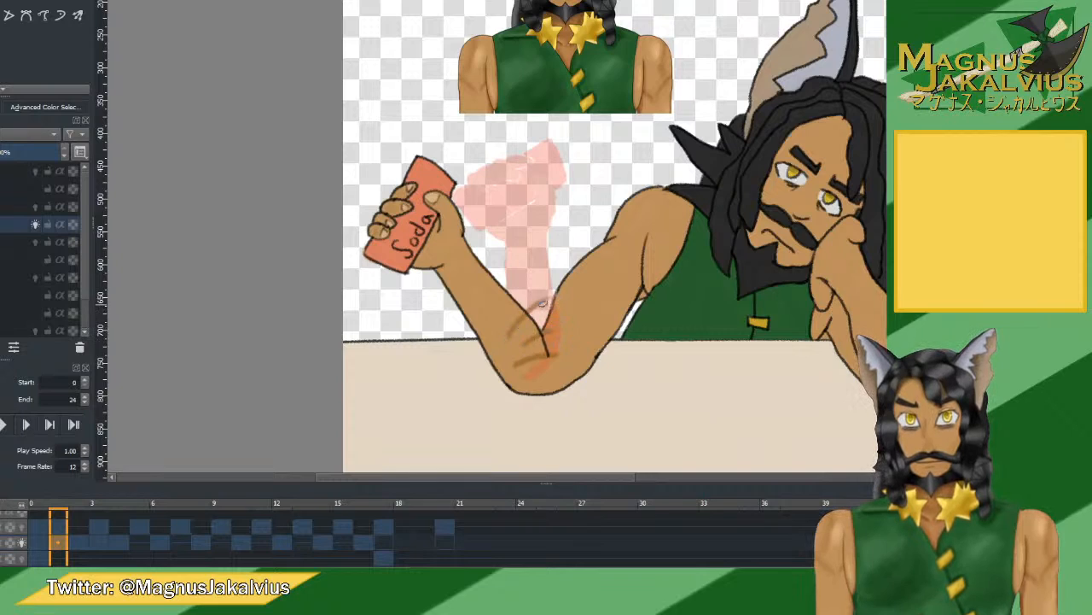
drag(546, 268, 476, 321)
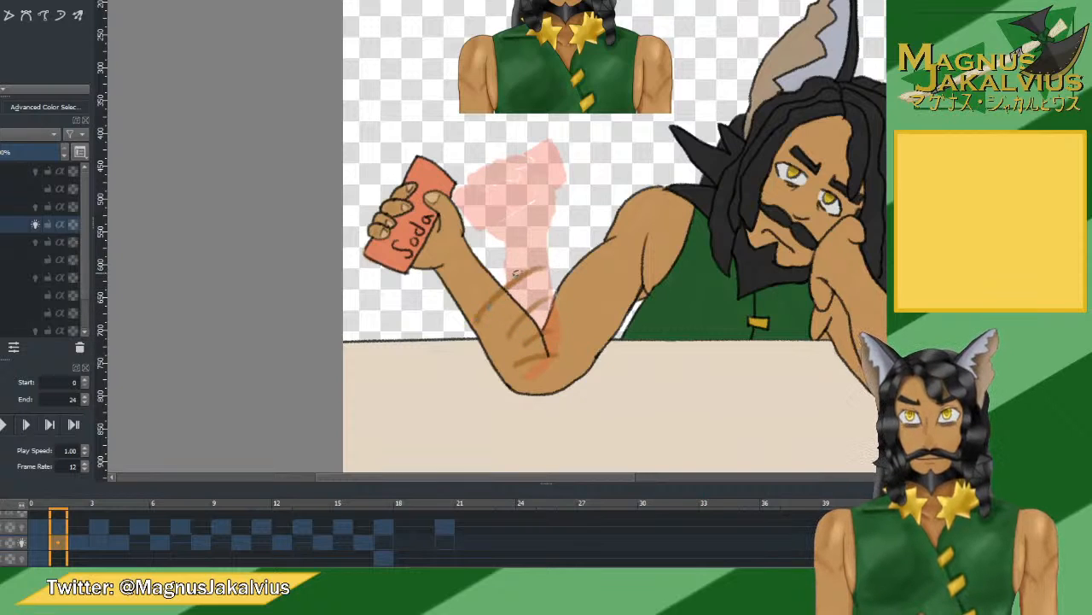
drag(508, 268, 484, 285)
Add brown motion streaks on frame 1 curving from the ghosted arm and hand to the current upper forearm and wrist.
drag(543, 237, 467, 292)
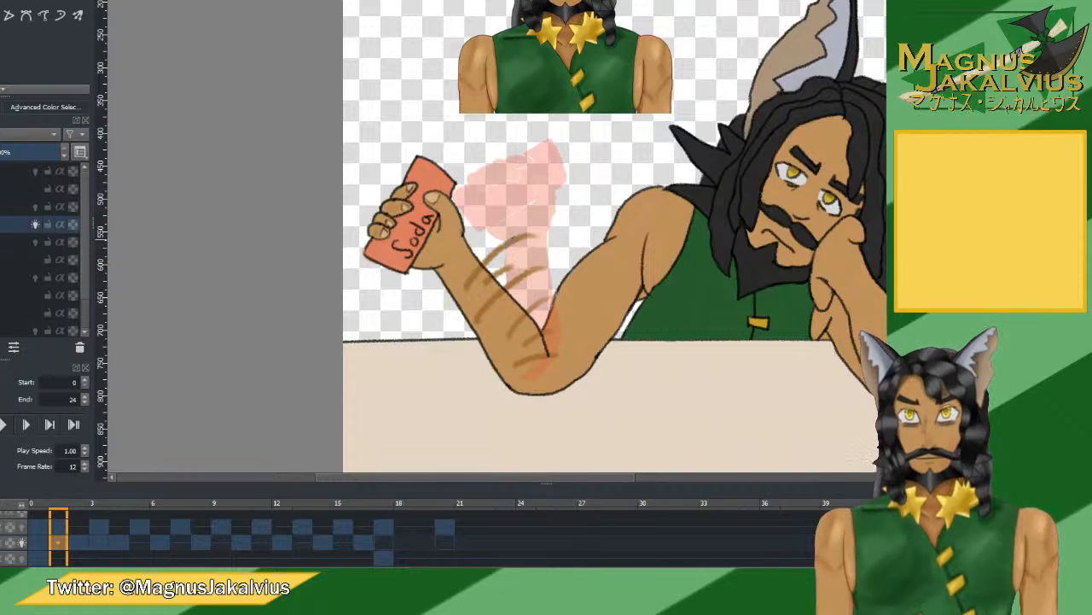
key(ctrl+z)
drag(519, 232, 454, 292)
key(ctrl+z)
drag(506, 237, 468, 291)
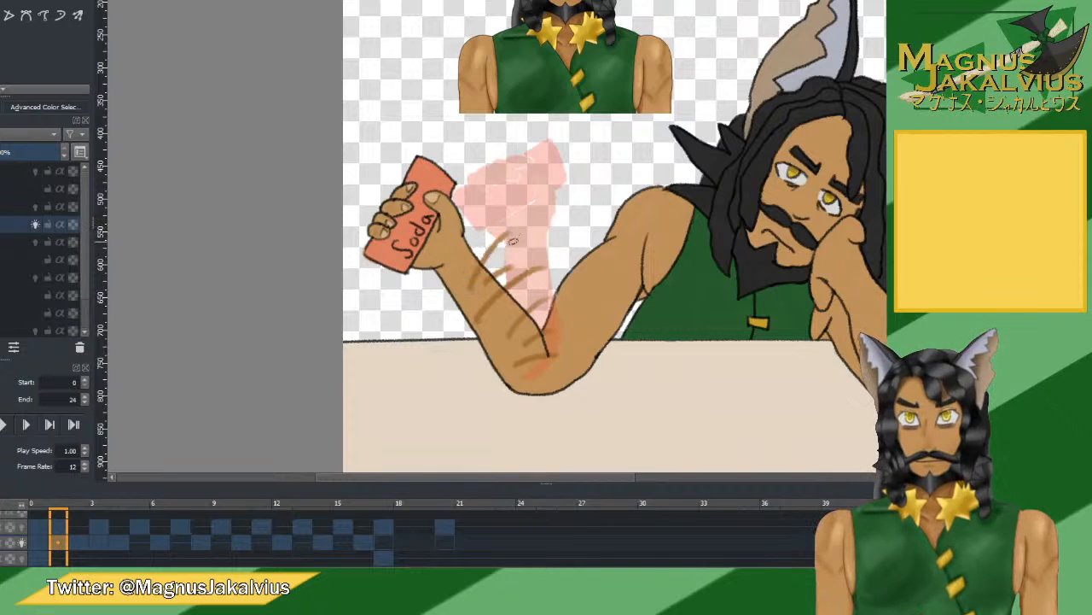
drag(542, 215, 452, 251)
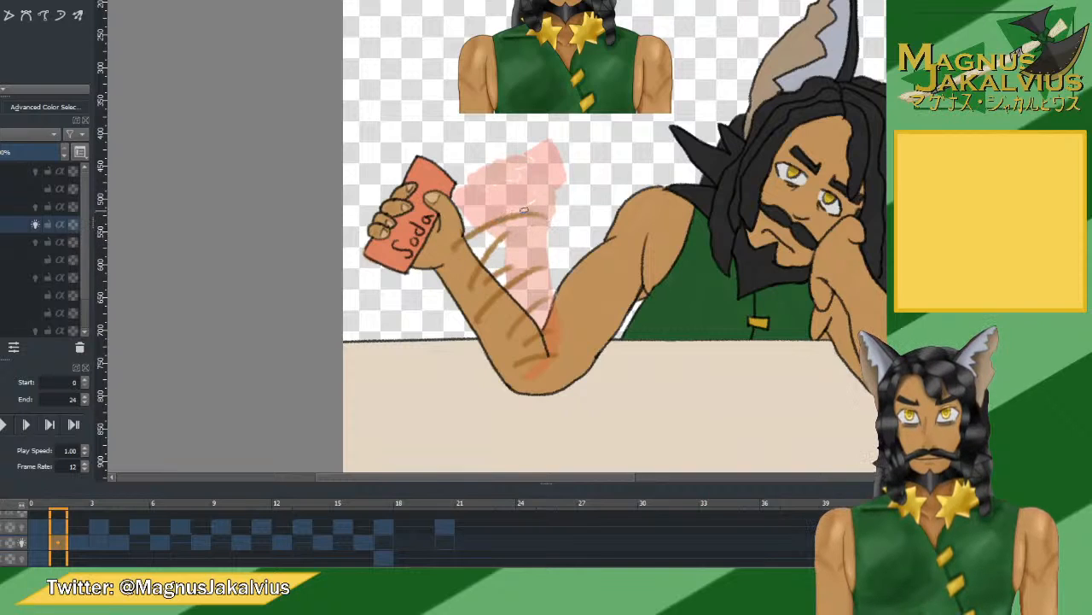
drag(536, 206, 457, 227)
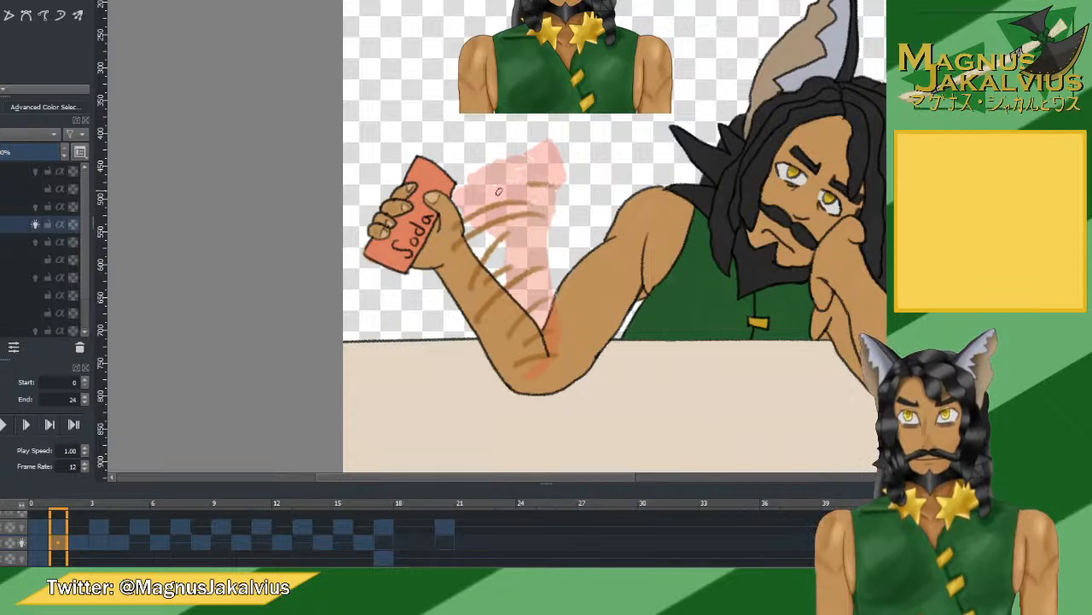
Add a short brown motion streak on frame 1 beside the thumb, over the edge of the ghosted hand.
drag(527, 183, 453, 229)
key(ctrl+z)
drag(512, 178, 461, 208)
key(ctrl+z)
ctrl+click(420, 260)
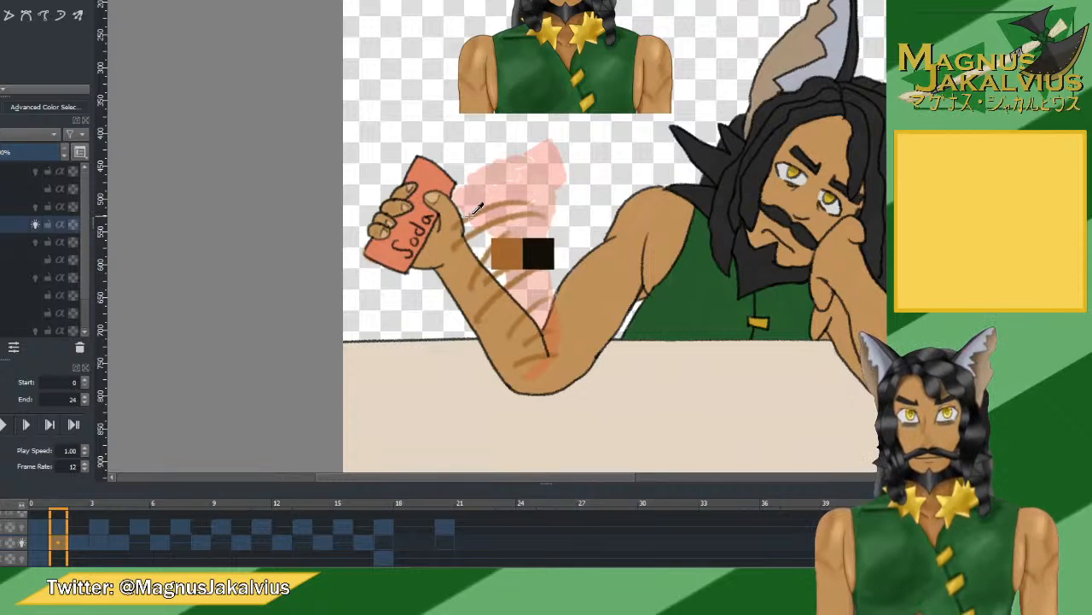
drag(502, 180, 463, 210)
key(ctrl+z)
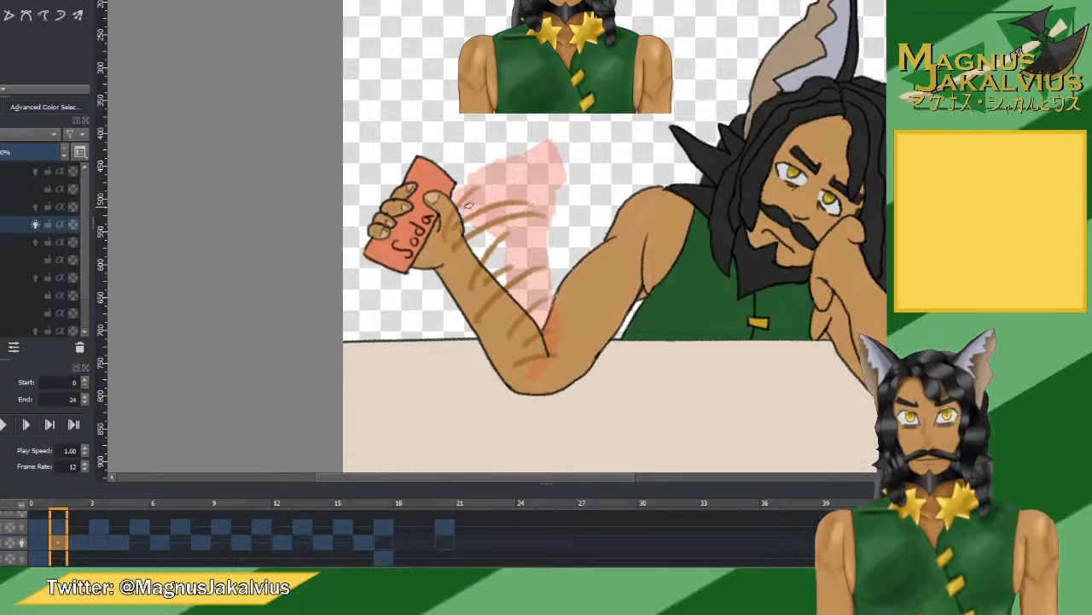
Paint darker red motion streaks on frame 1 from the ghosted can to the current can's top and side edges.
ctrl+click(430, 182)
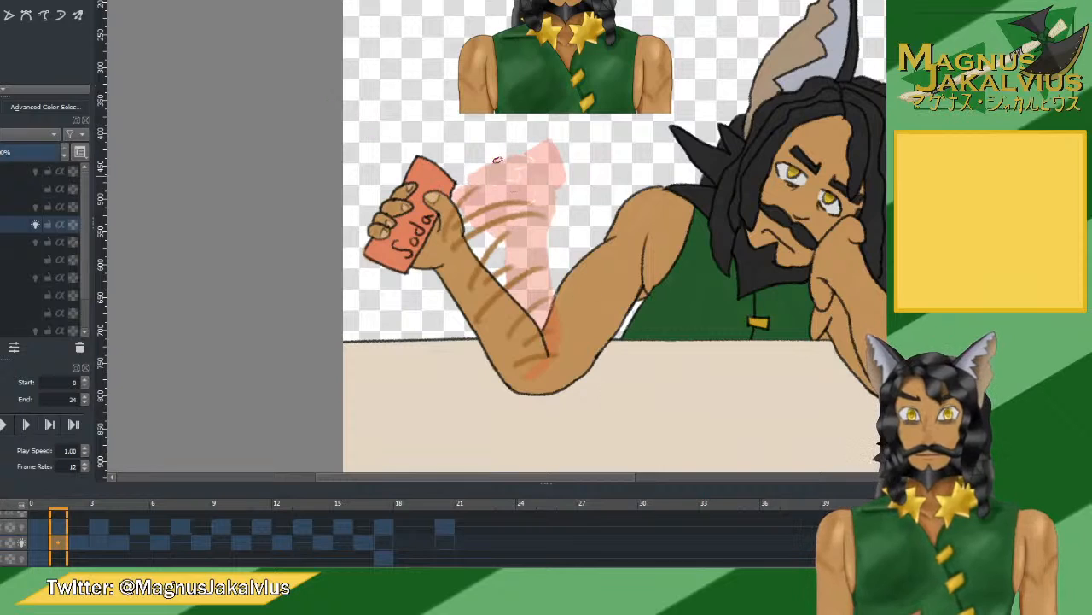
drag(540, 151, 418, 170)
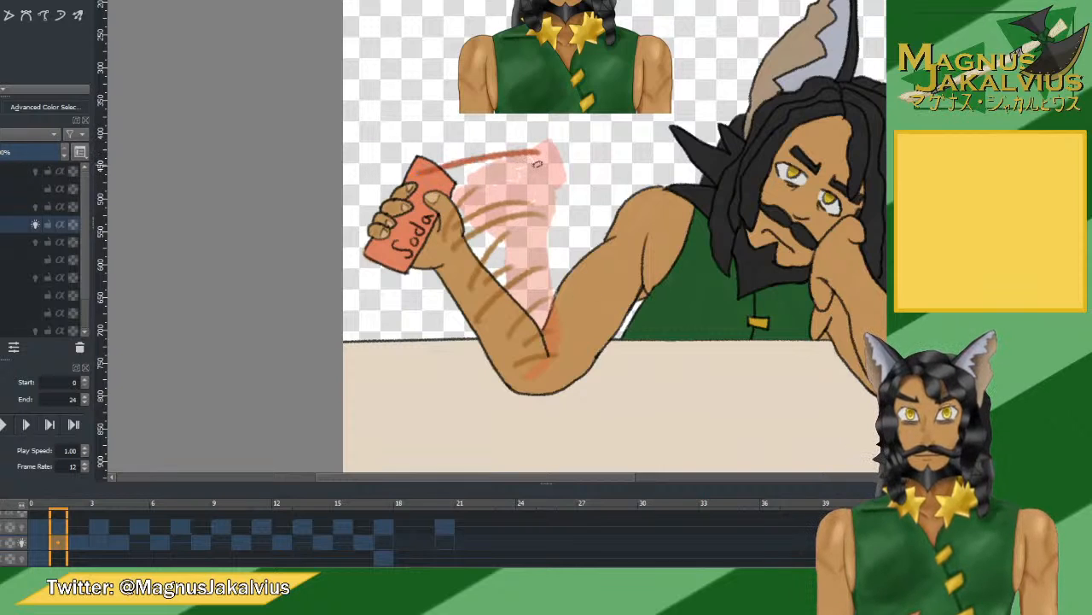
drag(538, 164, 465, 177)
drag(561, 177, 461, 199)
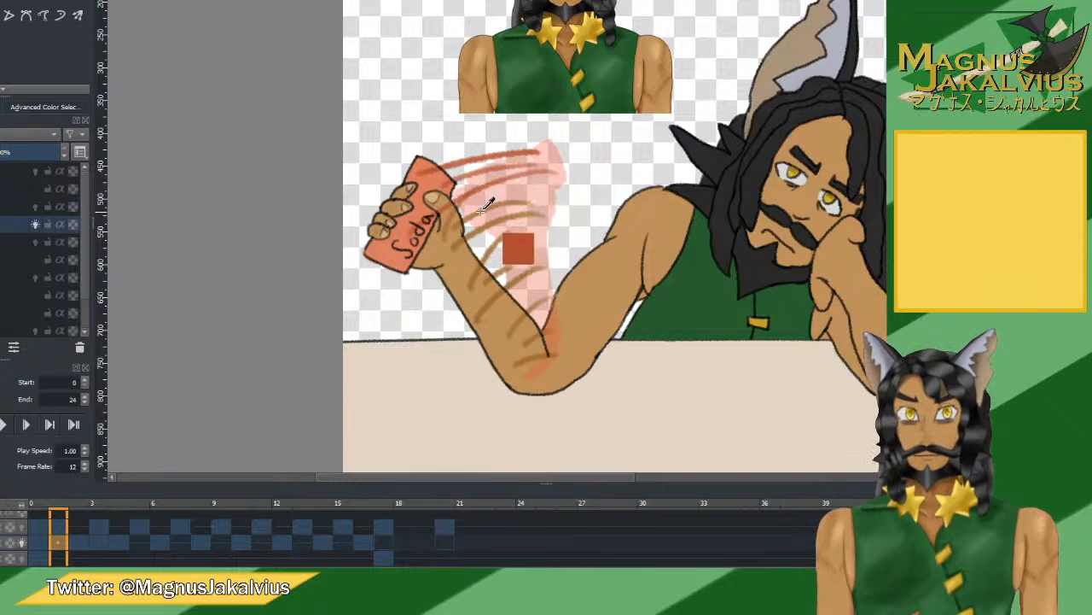
ctrl+click(490, 204)
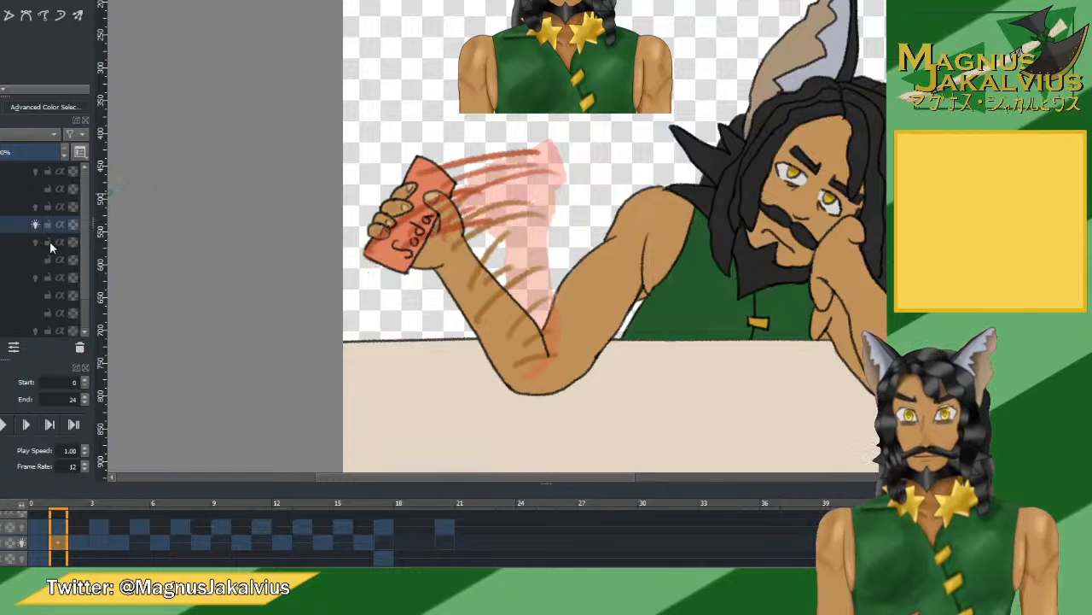
Turn off onion skinning on the streak layer and play the animation from frame 0 to check the streaks.
click(41, 543)
click(3, 424)
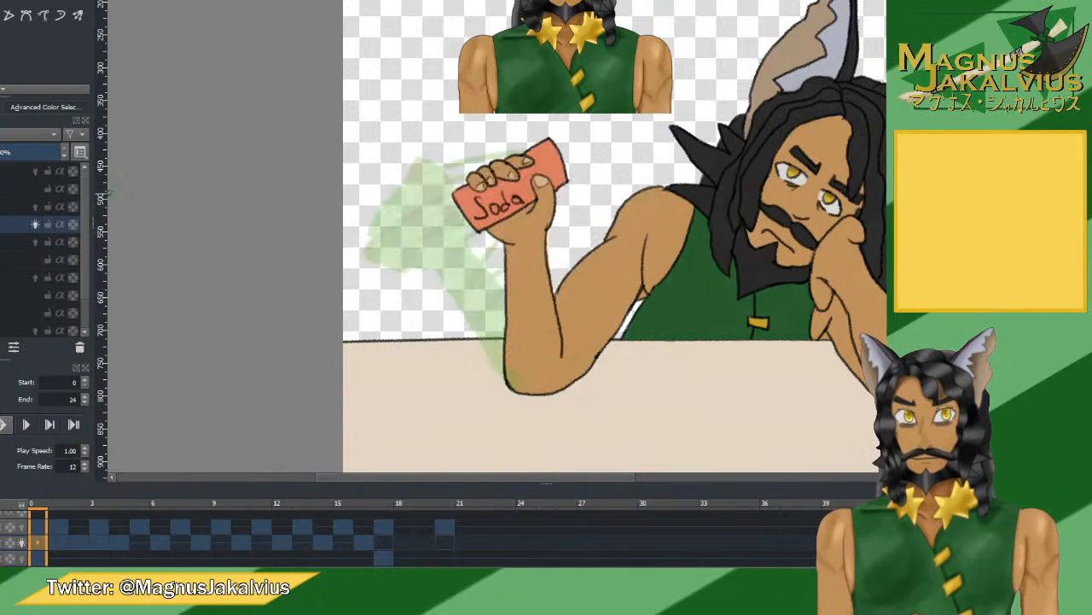
click(22, 544)
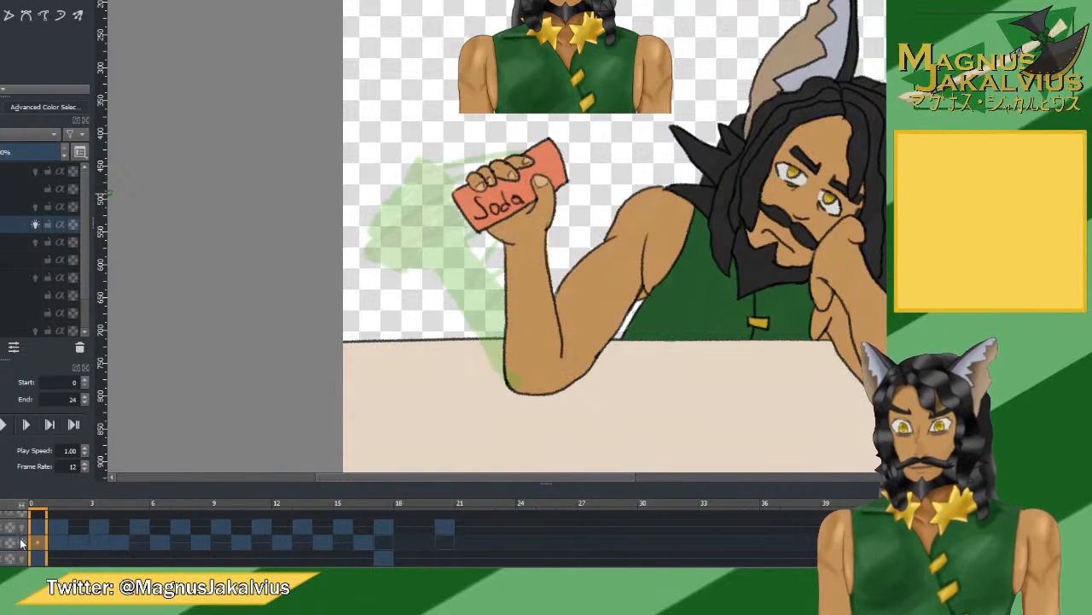
click(3, 424)
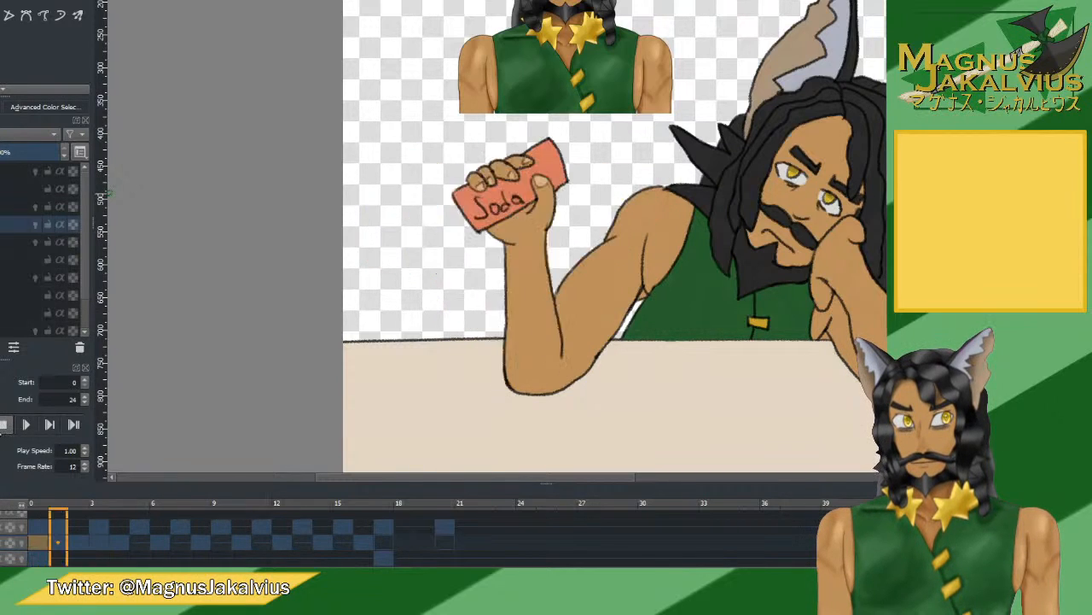
click(2, 427)
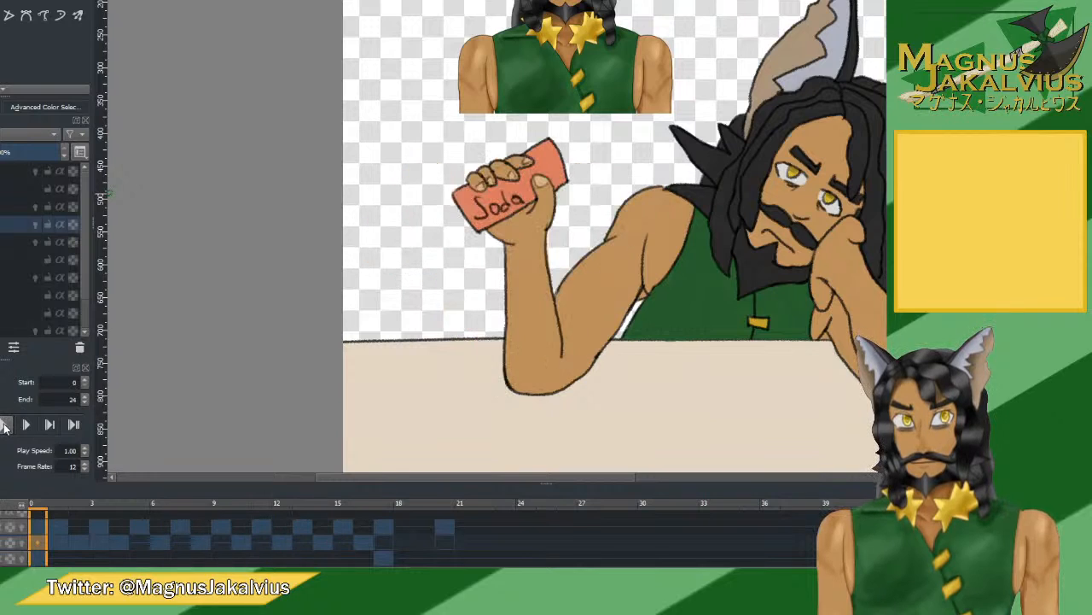
Sample the dark red streak colour on frame 1, go to frame 3 and enable onion skinning on the colour layer.
click(64, 543)
click(78, 542)
click(100, 540)
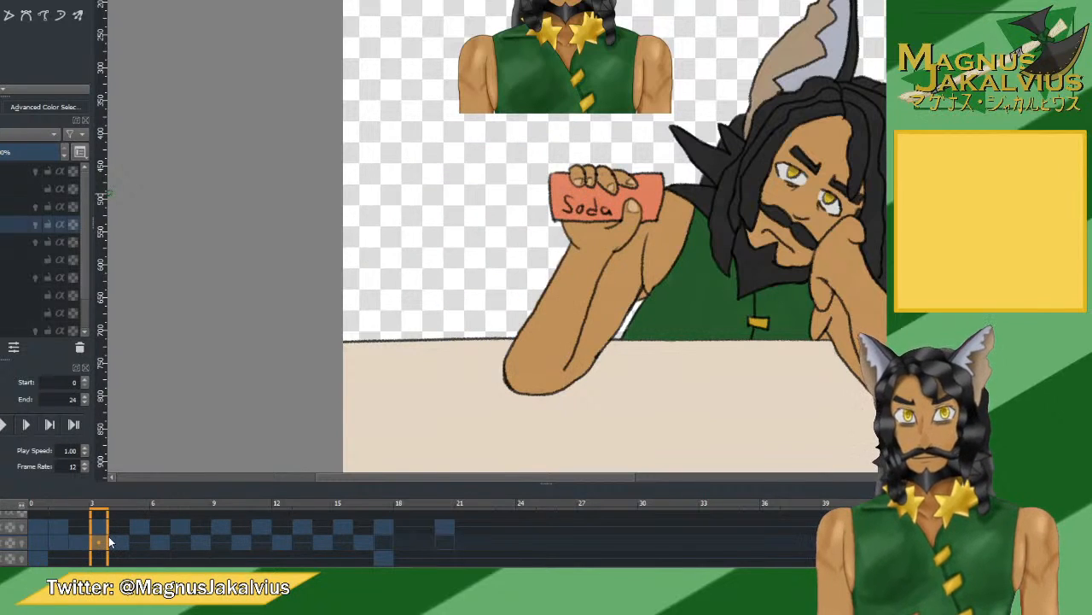
click(58, 542)
ctrl+click(454, 159)
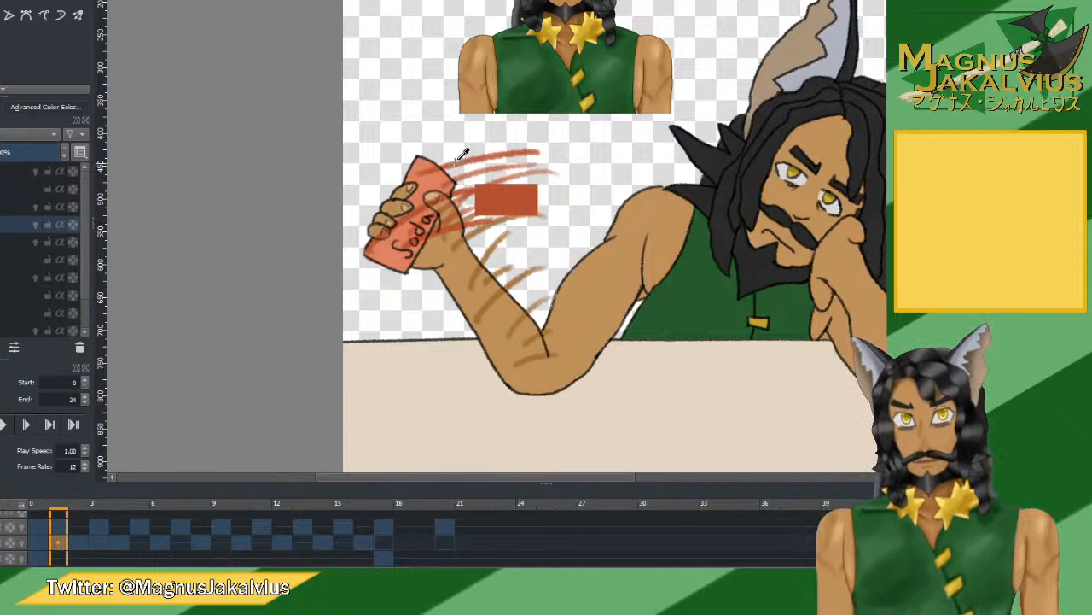
click(97, 540)
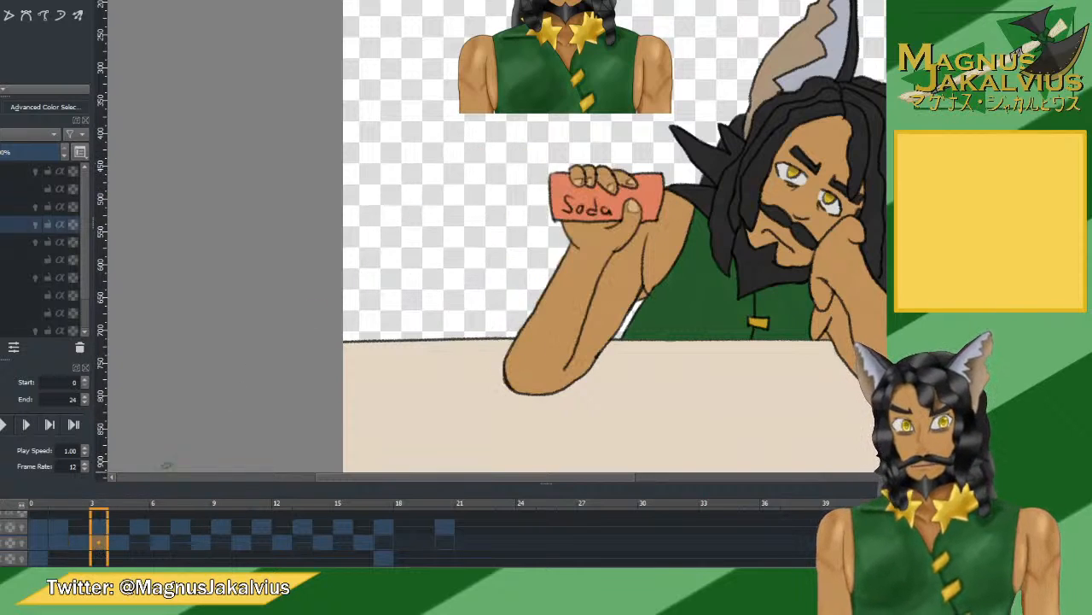
click(21, 544)
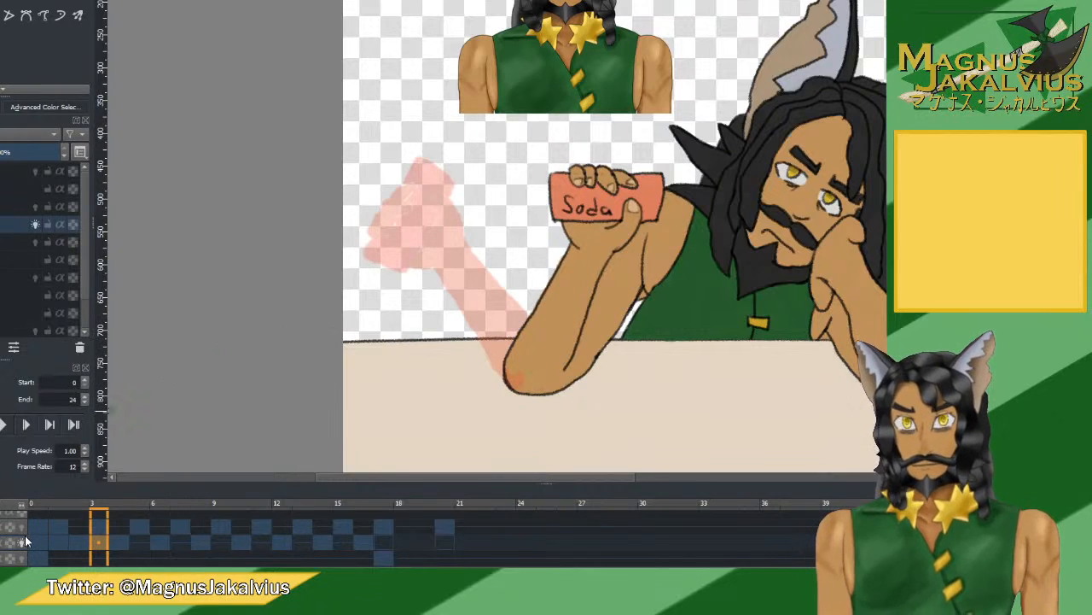
Paint dark red motion streaks on frame 3 from the ghosted can's upper end across to the current can.
drag(425, 162, 626, 178)
key(ctrl+z)
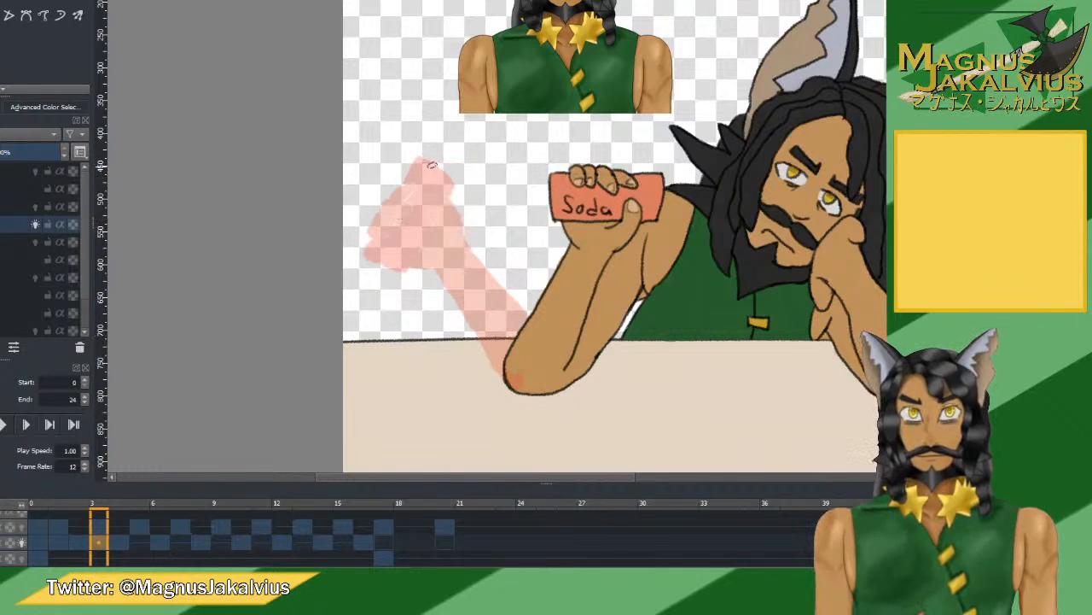
drag(426, 158, 656, 182)
drag(449, 178, 635, 182)
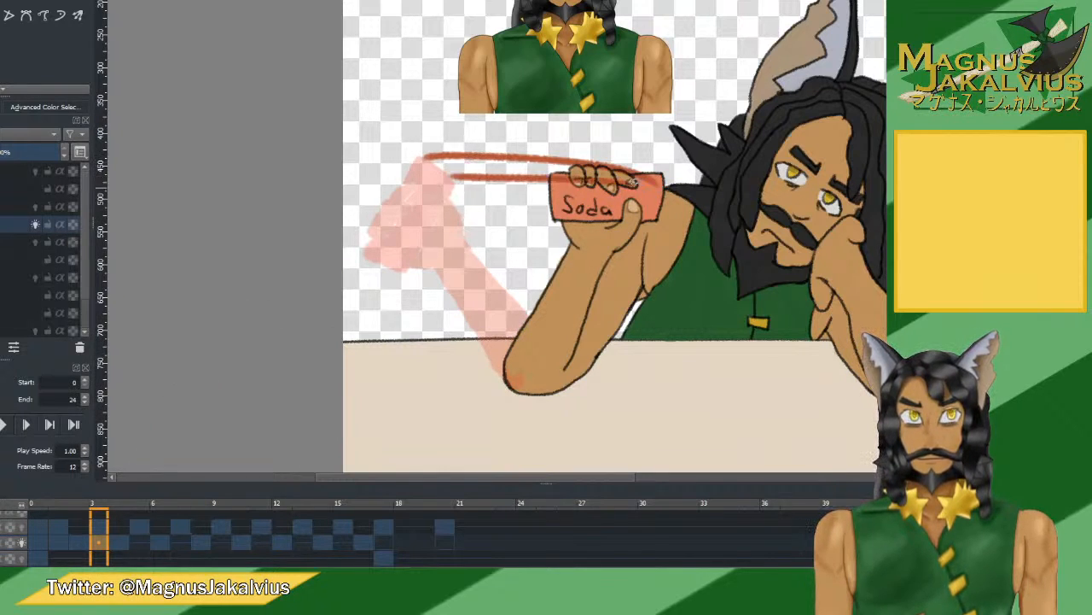
key(ctrl+z)
drag(458, 176, 584, 178)
drag(437, 203, 674, 213)
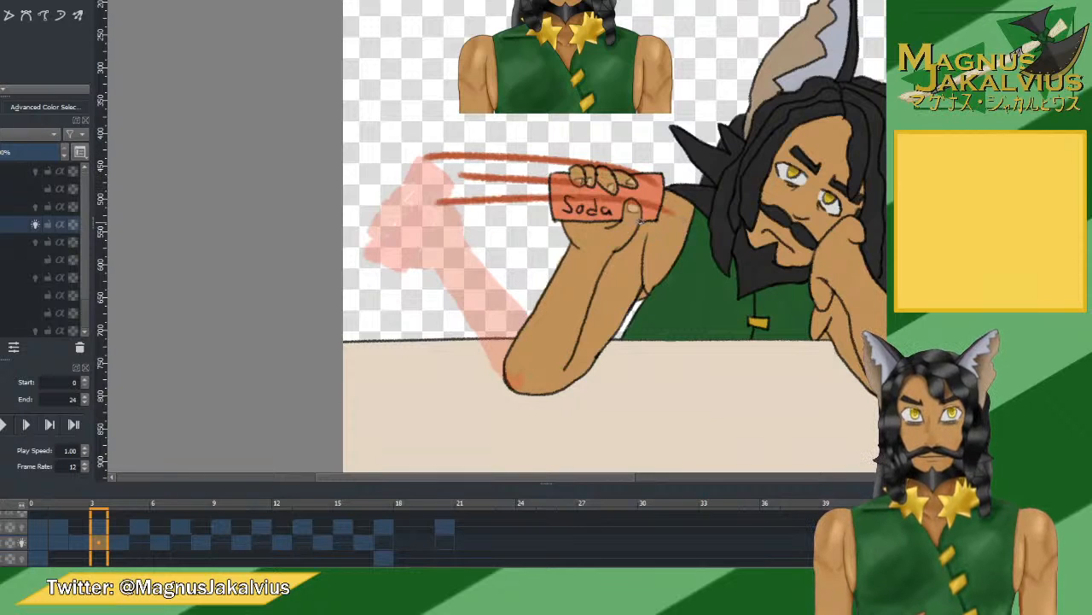
key(ctrl+z)
drag(416, 218, 621, 202)
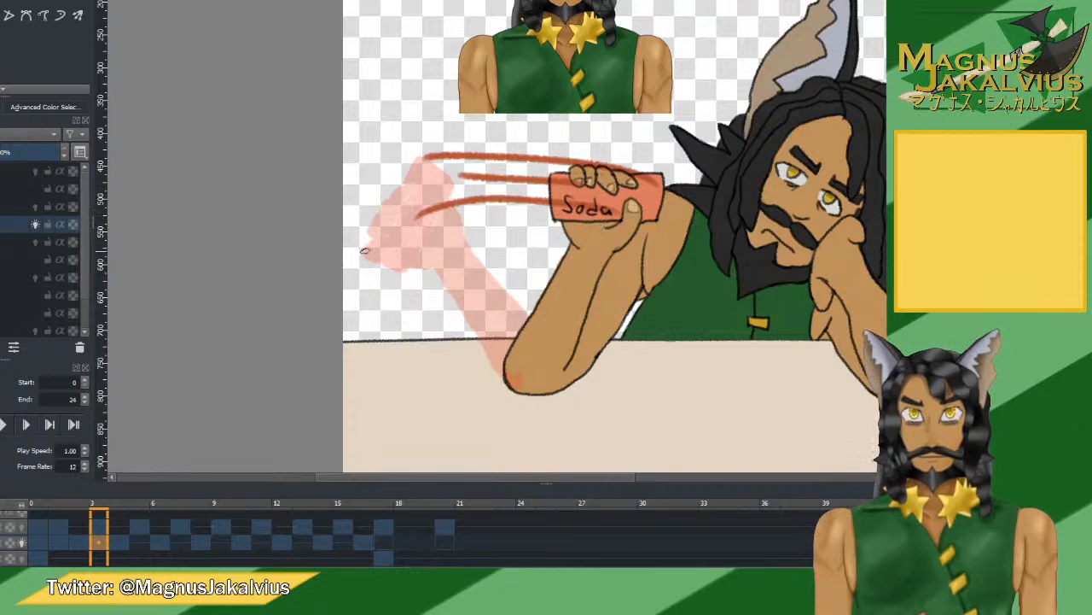
Add dark red motion streaks on frame 3 curving from the ghosted can's lower end to the current can's near side.
drag(363, 251, 551, 188)
drag(396, 253, 516, 212)
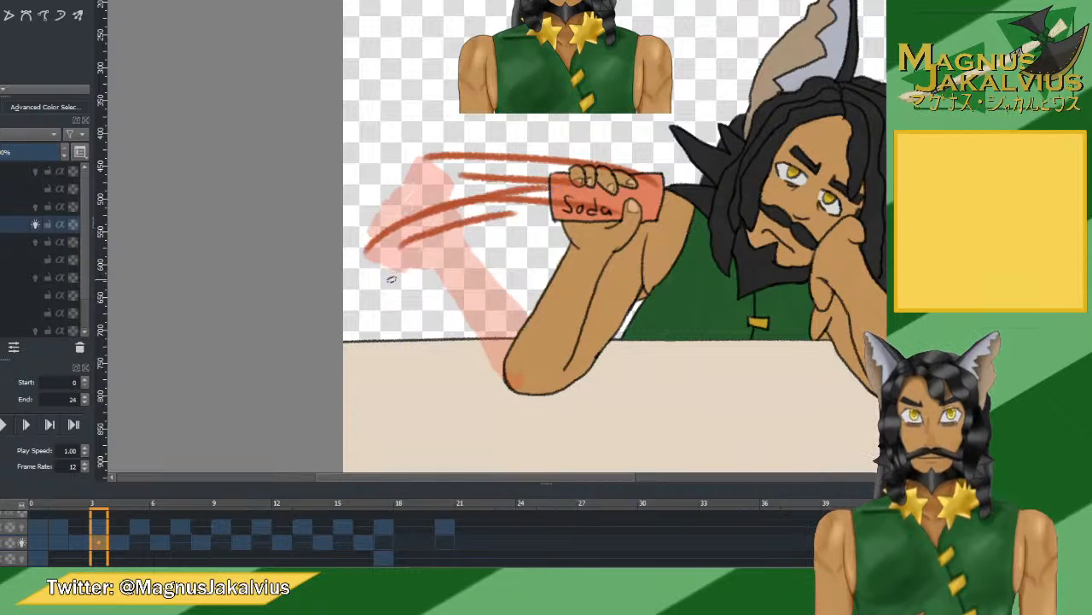
drag(391, 278, 550, 219)
key(ctrl+z)
drag(398, 299, 536, 224)
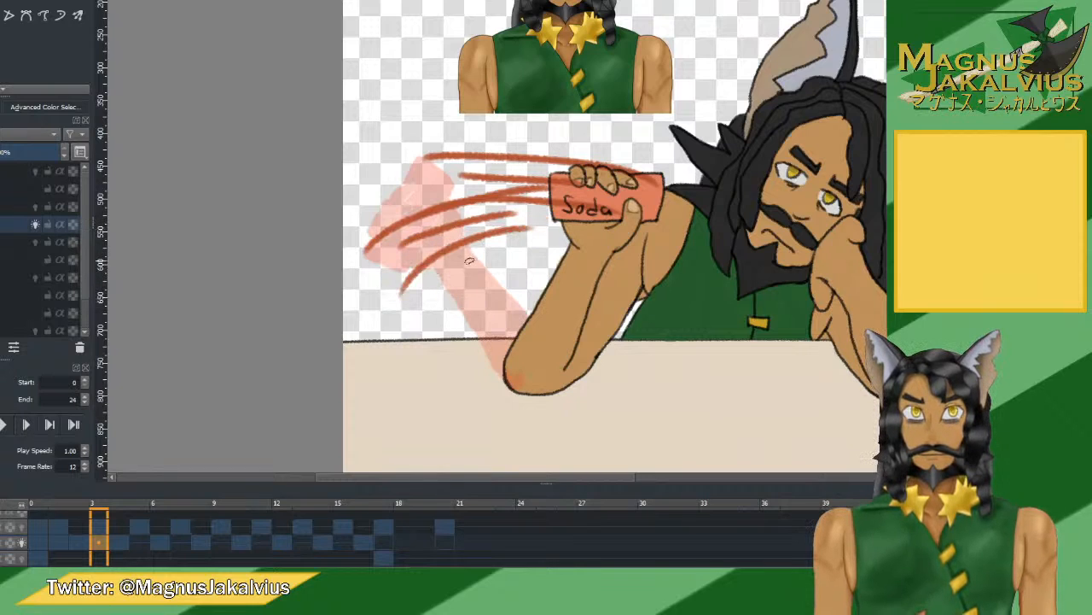
key(ctrl+z)
drag(403, 288, 555, 219)
key(ctrl+z)
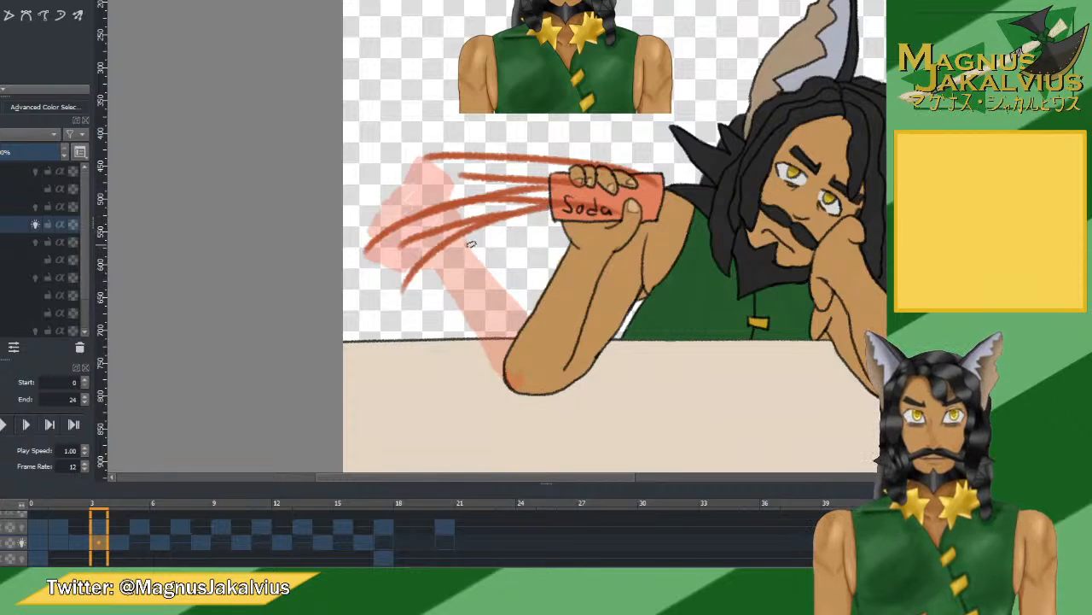
key(ctrl+z)
key(ctrl+z)
drag(421, 241, 547, 203)
mouse_move(389, 285)
mouse_down()
mouse_move(504, 213)
mouse_move(556, 209)
mouse_up()
Sample the brown streak colour from the arm streaks on frame 1 and return to frame 3.
ctrl+click(443, 209)
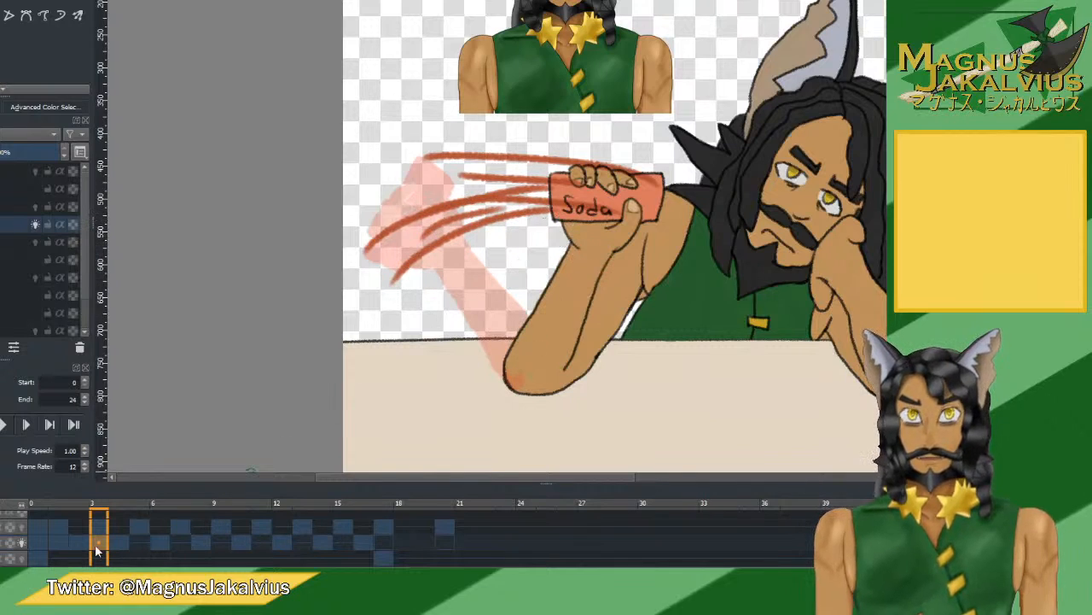
key(Left)
key(Left)
key(Left)
key(Right)
key(Right)
key(Right)
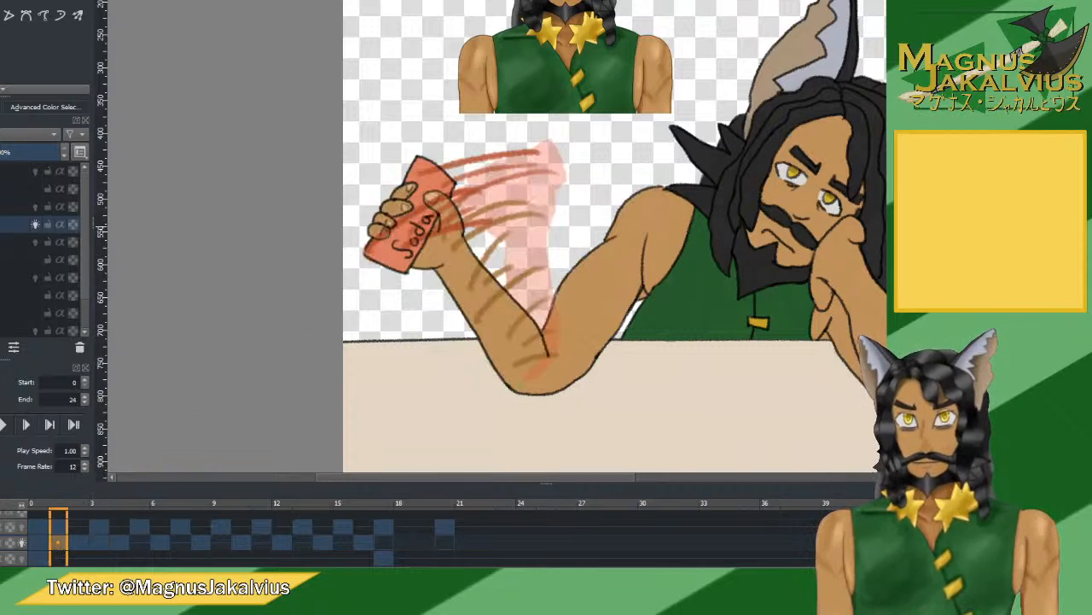
ctrl+click(513, 215)
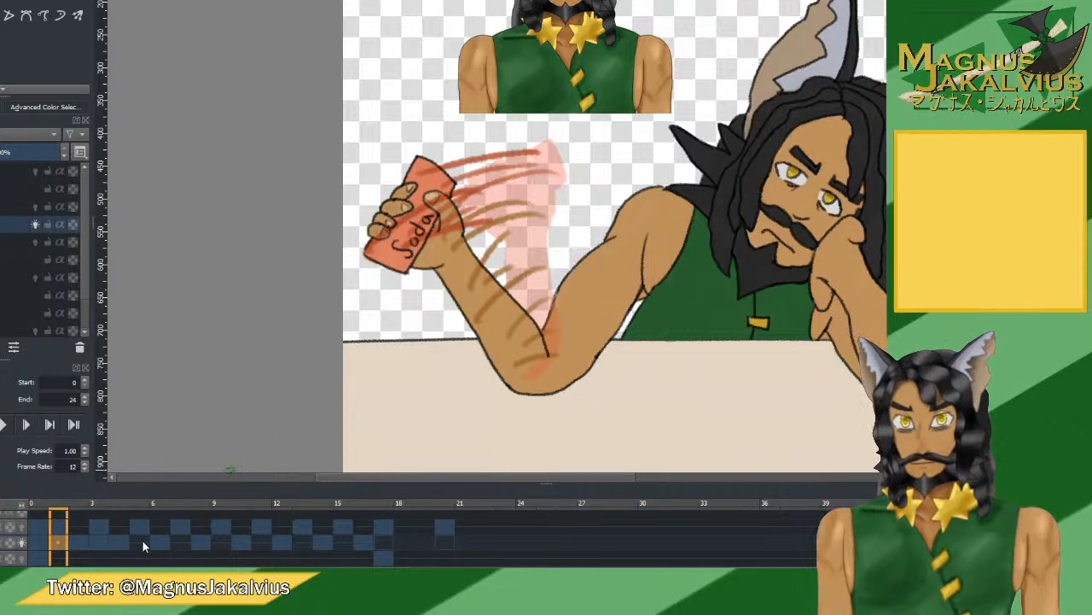
click(120, 543)
click(99, 542)
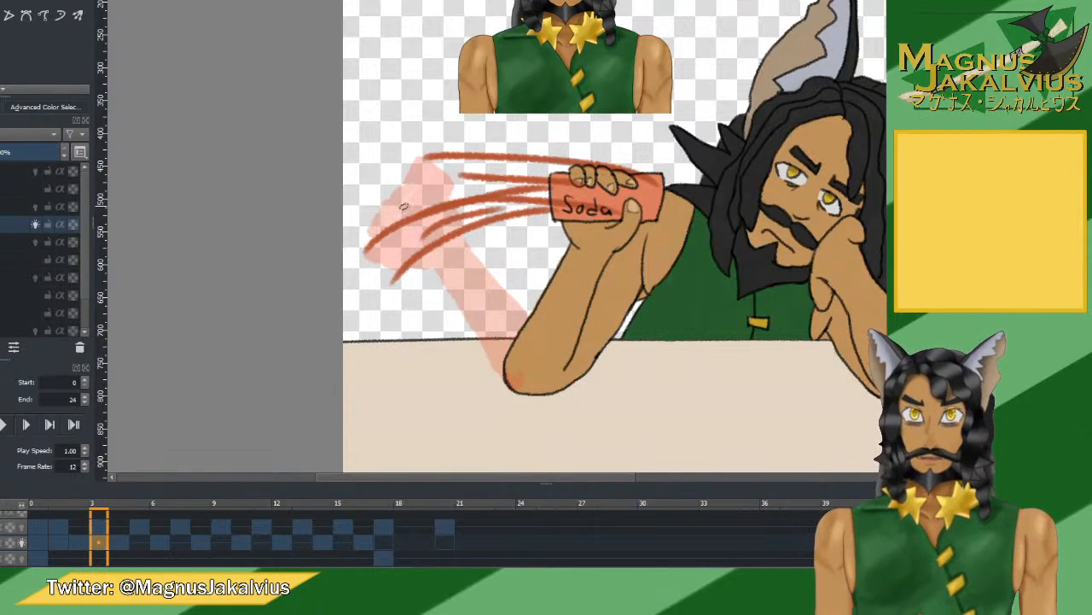
Paint brown motion streaks on frame 3 from the ghosted fingers and palm toward the current hand, between the red streaks.
drag(401, 213, 541, 171)
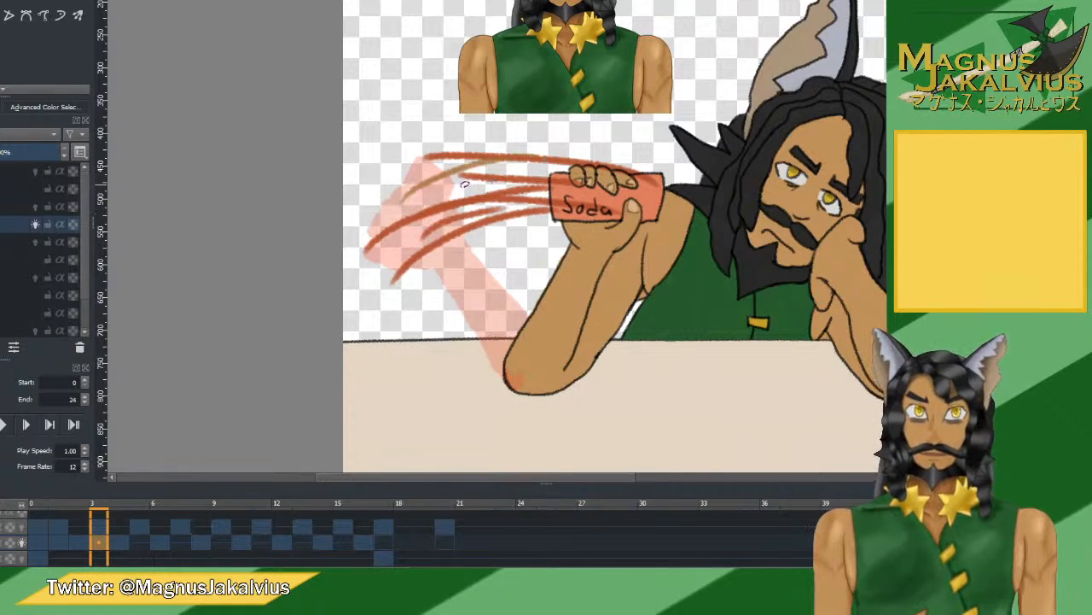
key(ctrl+z)
drag(415, 188, 563, 161)
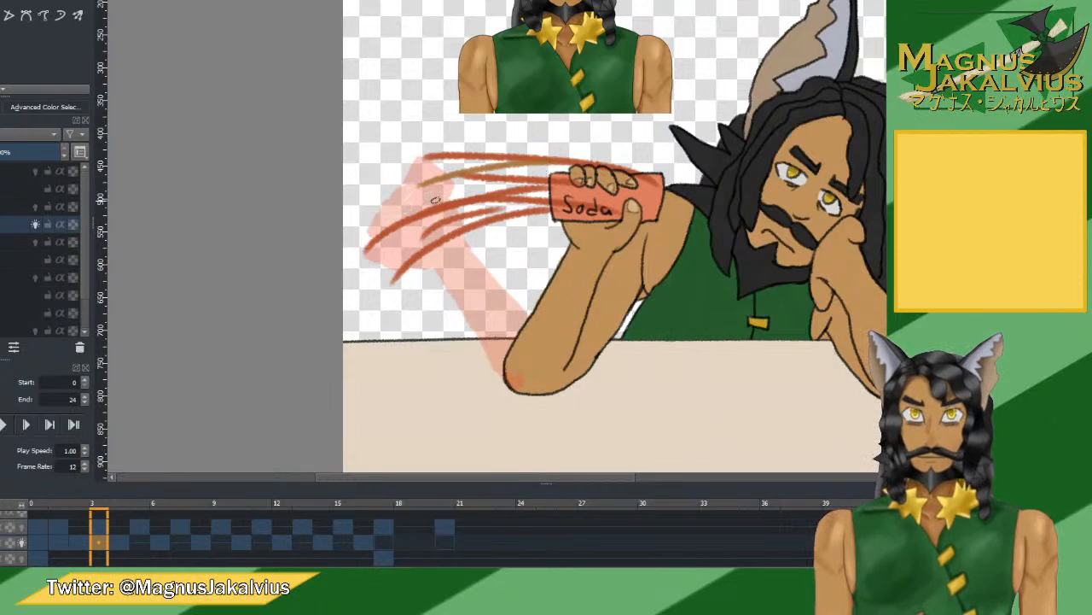
drag(435, 200, 455, 196)
drag(413, 241, 582, 186)
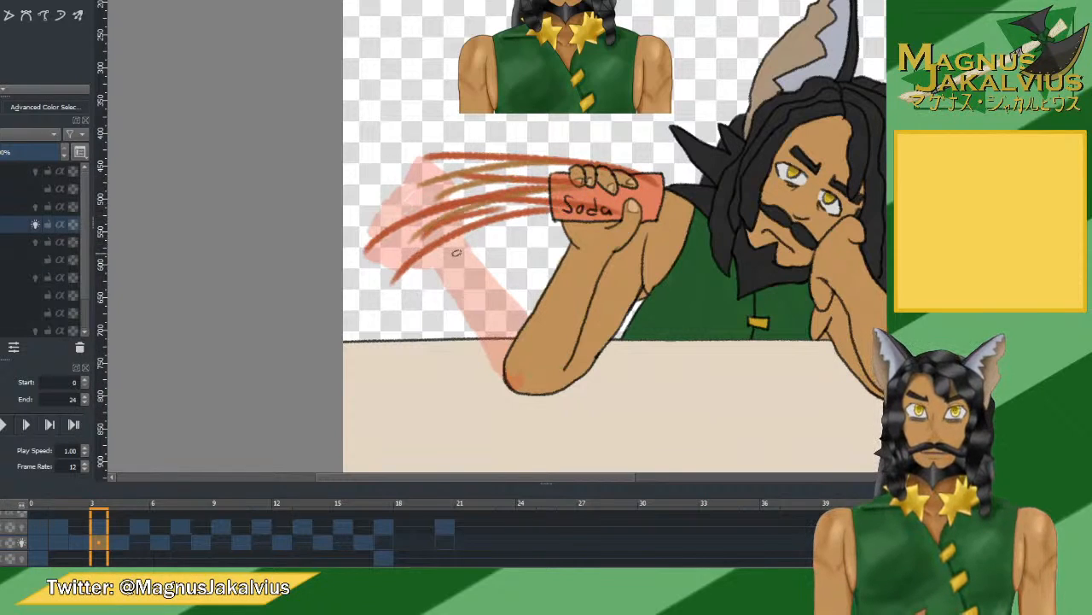
Add brown motion streaks on frame 3 from the ghosted forearm to the current wrist, forearm and elbow.
drag(457, 253, 566, 239)
drag(487, 268, 563, 242)
drag(478, 306, 591, 255)
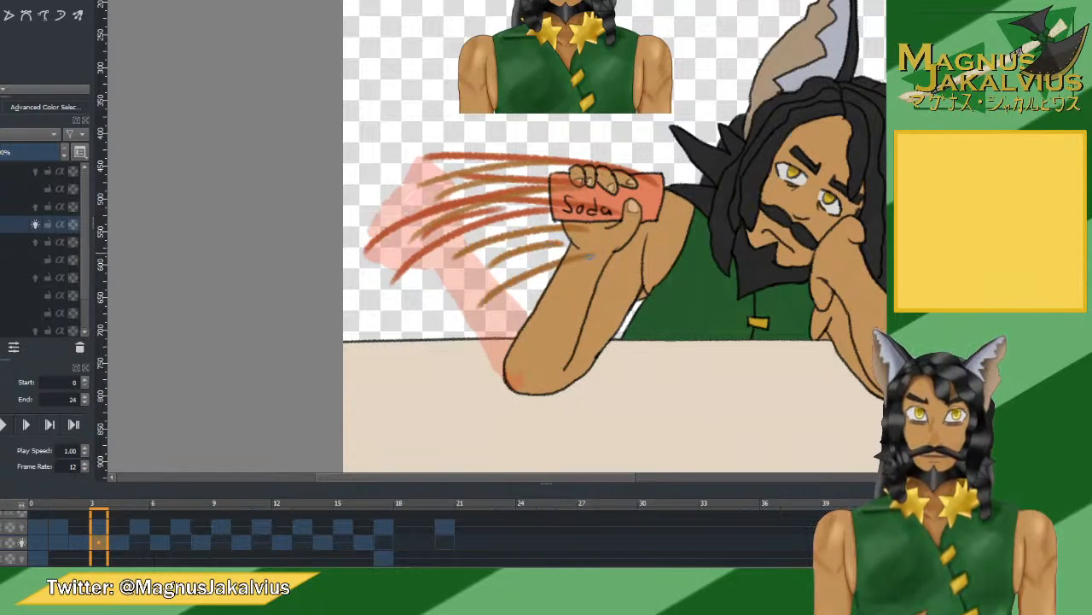
mouse_move(501, 335)
mouse_down()
mouse_move(552, 329)
mouse_move(521, 336)
mouse_move(559, 333)
mouse_up()
drag(487, 365, 565, 361)
key(ctrl+z)
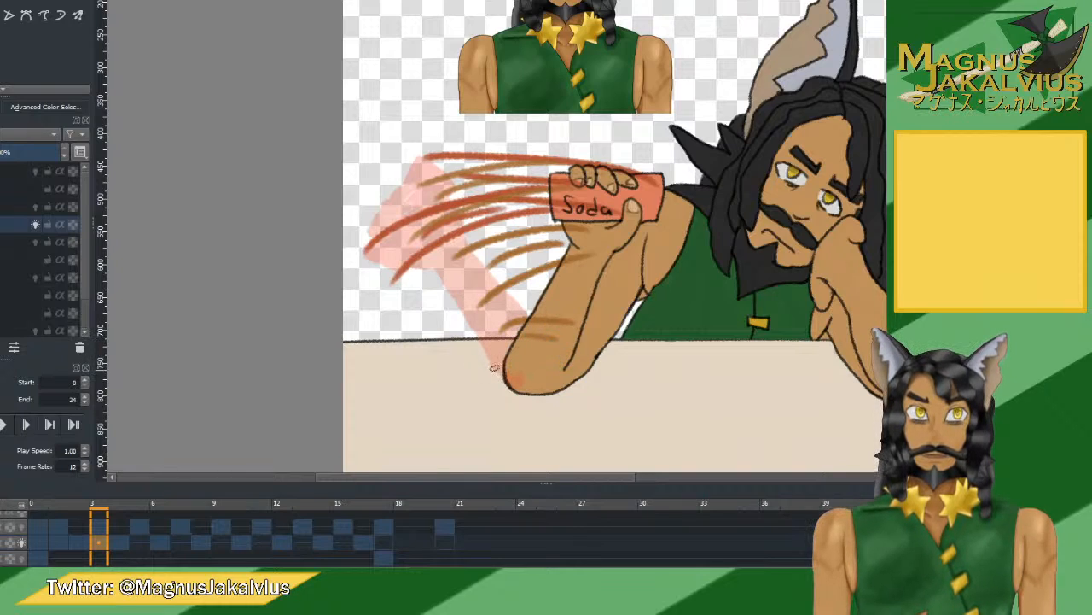
drag(497, 366, 563, 352)
key(ctrl+z)
drag(494, 368, 564, 357)
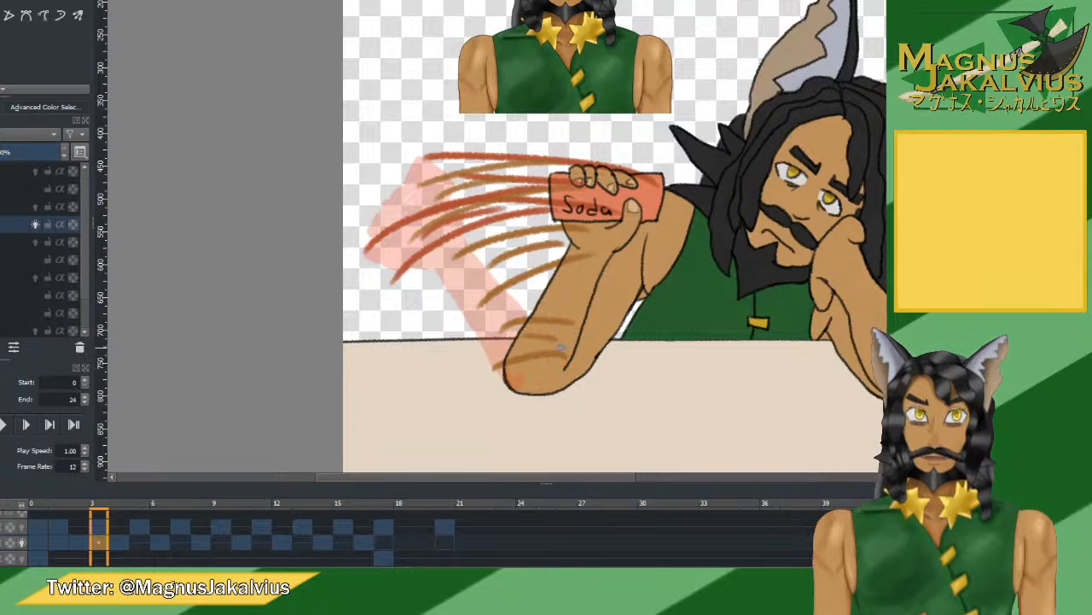
Play the animation from frame 0 to check the new streaks, and turn off onion skinning on the colour layer.
click(38, 504)
click(5, 425)
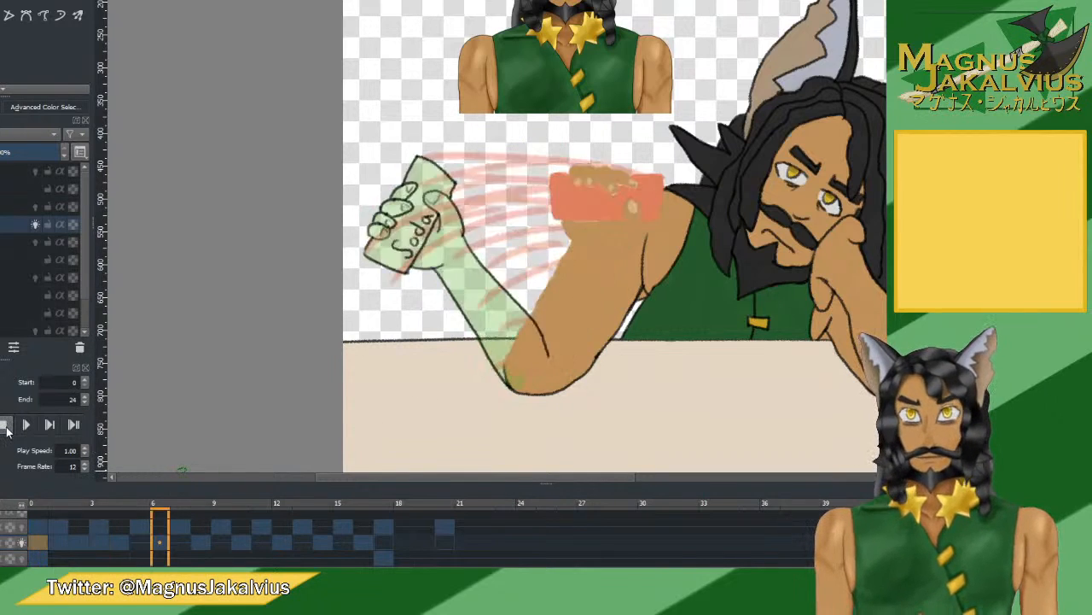
click(5, 425)
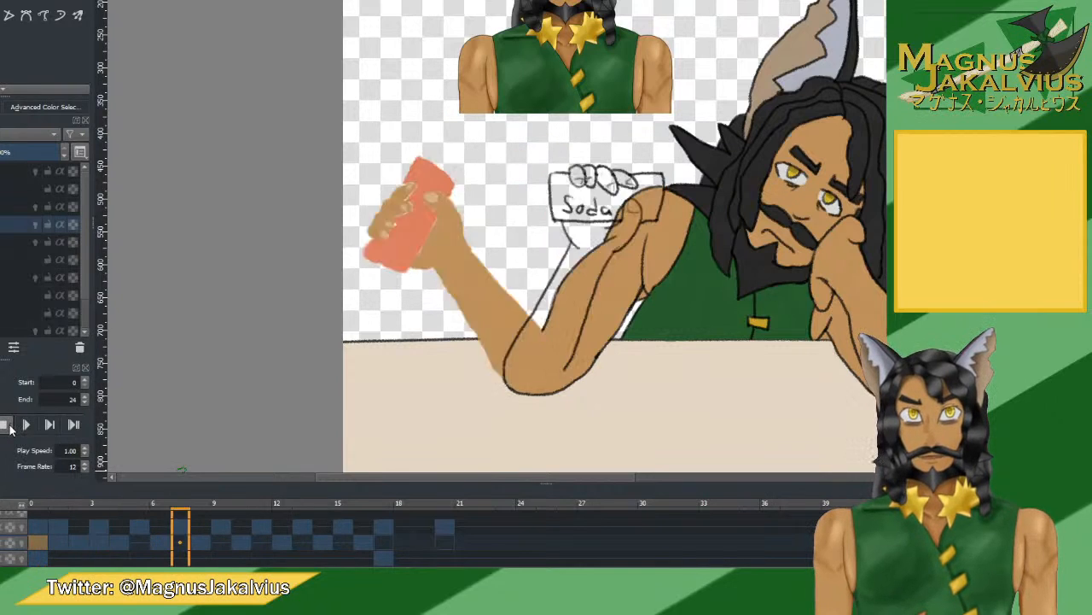
Compare frames 4 to 6 and copy the colour layer's frame 6 keyframe to frame 5 to match the line art.
click(107, 539)
click(120, 542)
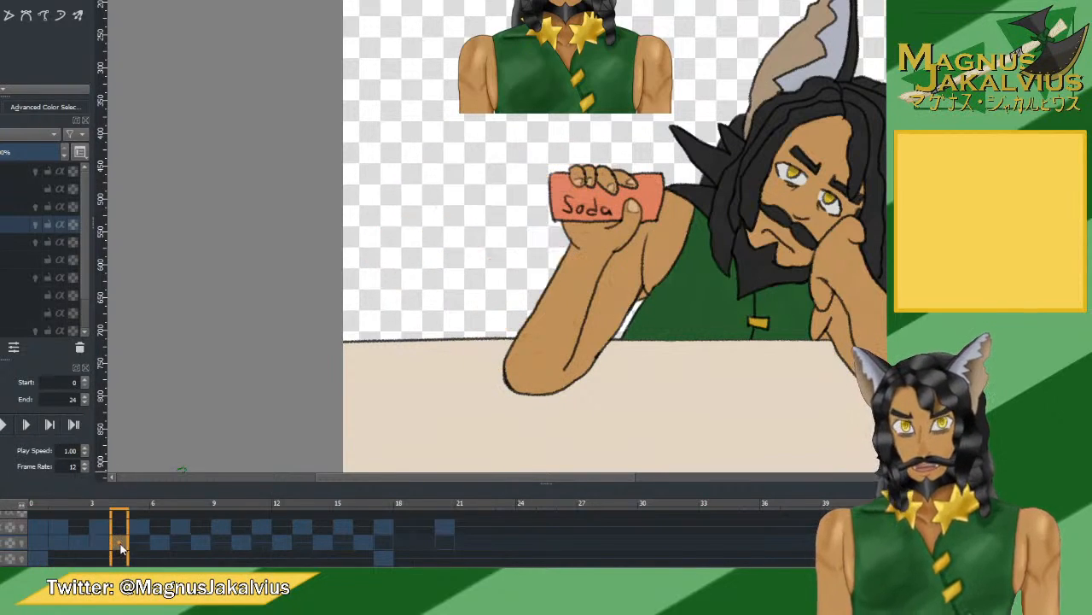
click(140, 541)
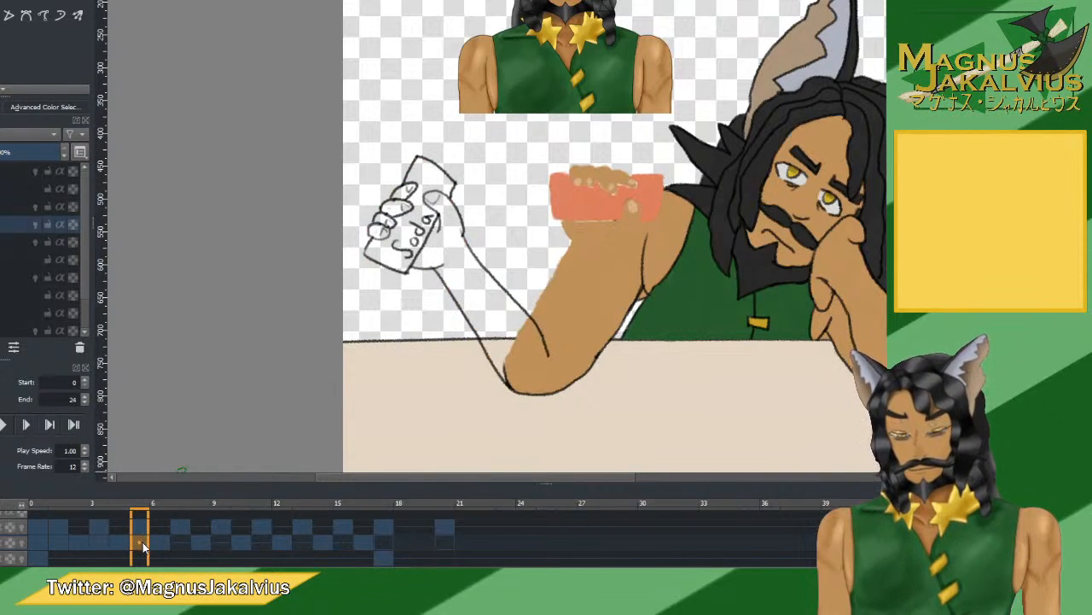
click(150, 543)
click(115, 545)
click(135, 550)
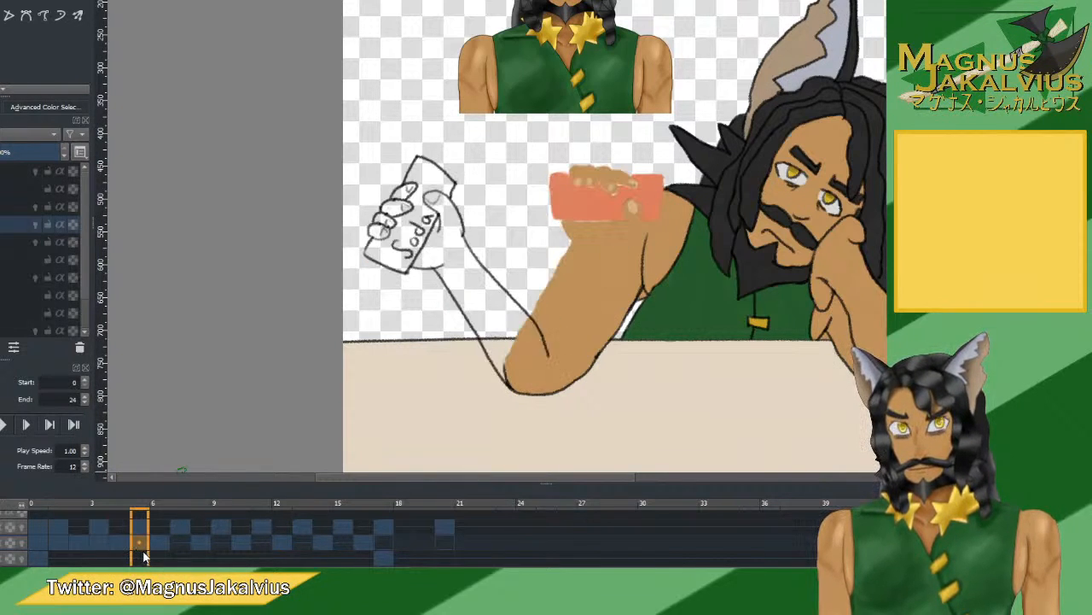
click(152, 550)
click(118, 543)
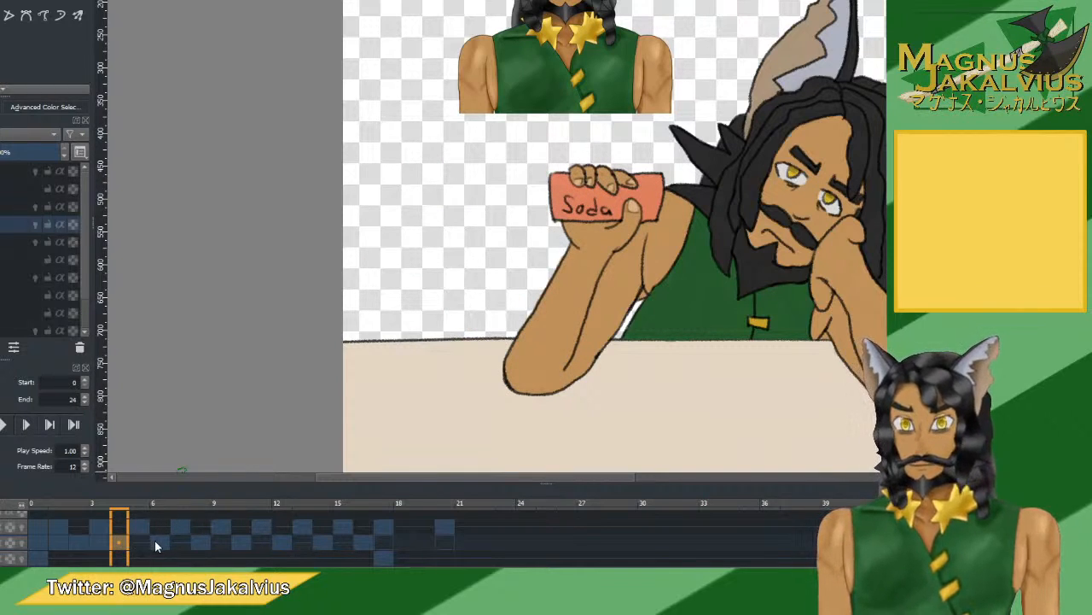
click(158, 547)
click(142, 542)
click(155, 541)
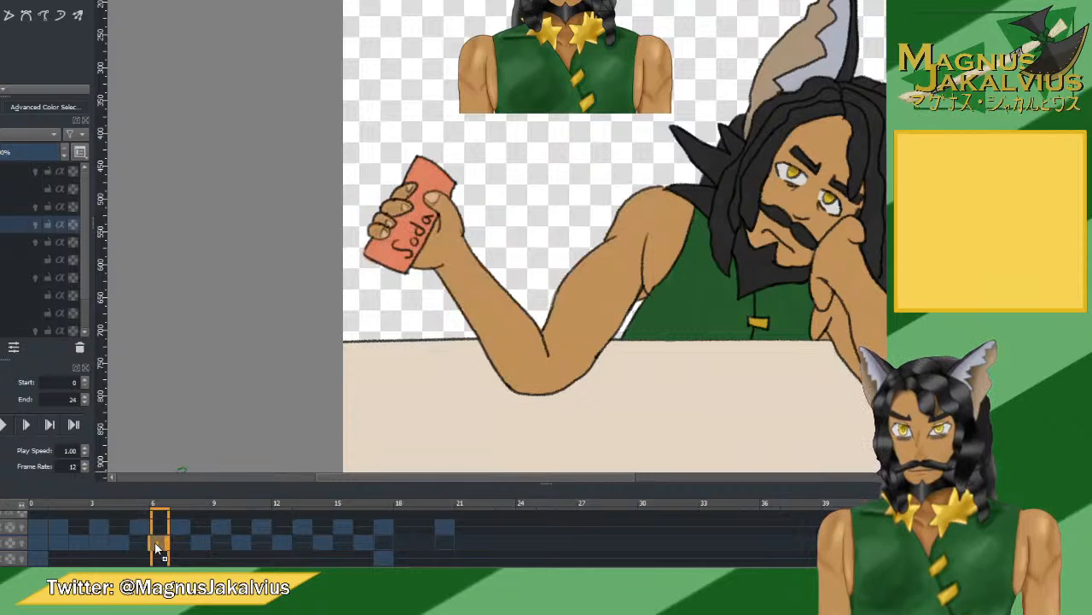
click(139, 541)
click(119, 541)
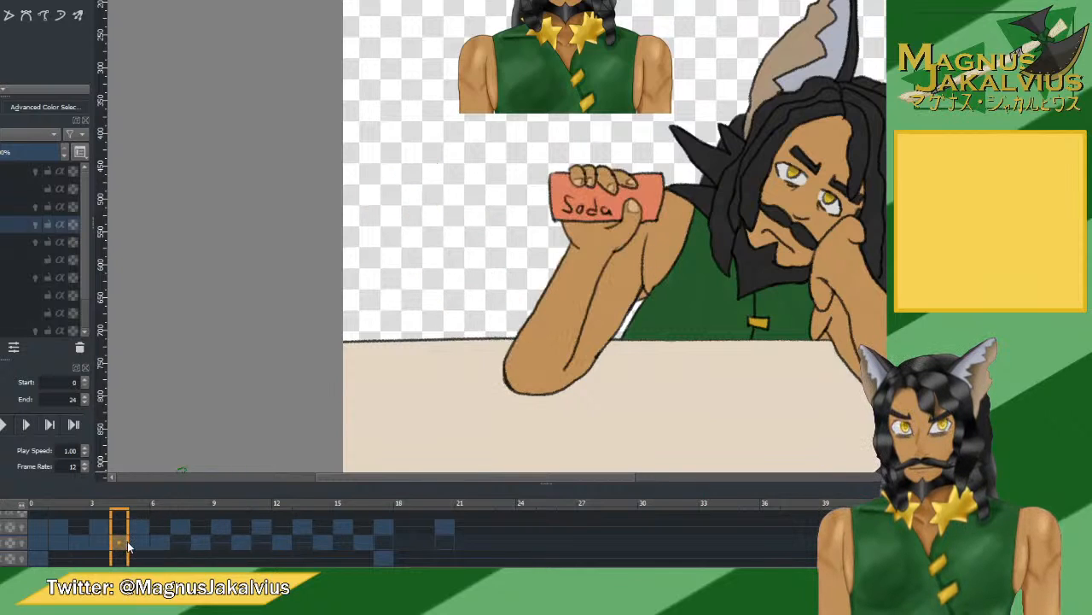
Enable onion skinning on frame 5 and paint brown motion streaks from the ghosted arm across the current elbow and forearm.
click(133, 542)
click(23, 547)
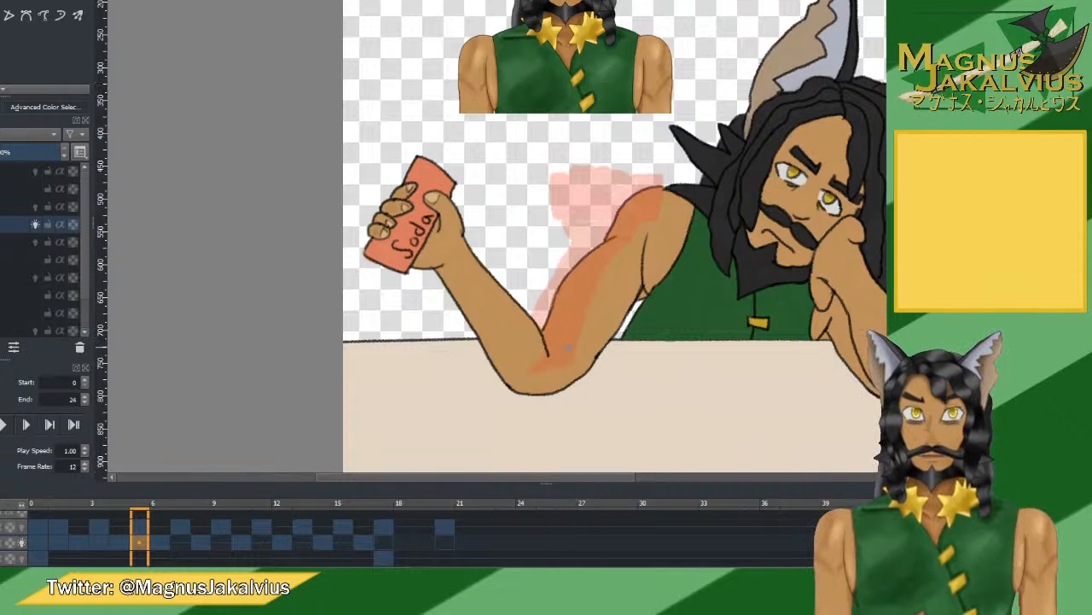
drag(568, 346, 507, 350)
drag(555, 321, 519, 334)
drag(572, 302, 515, 333)
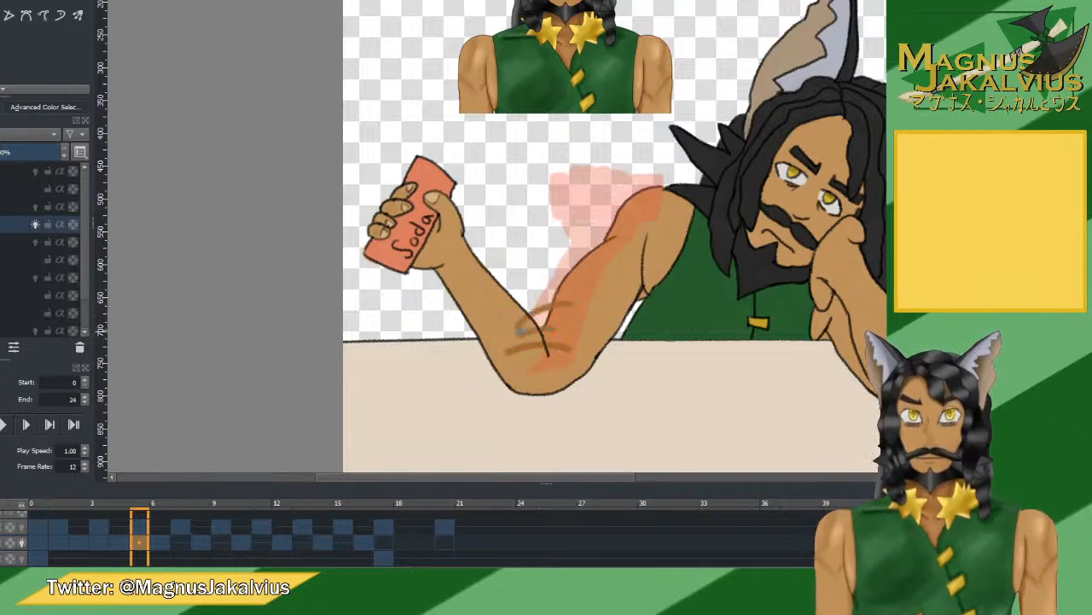
drag(572, 268, 472, 295)
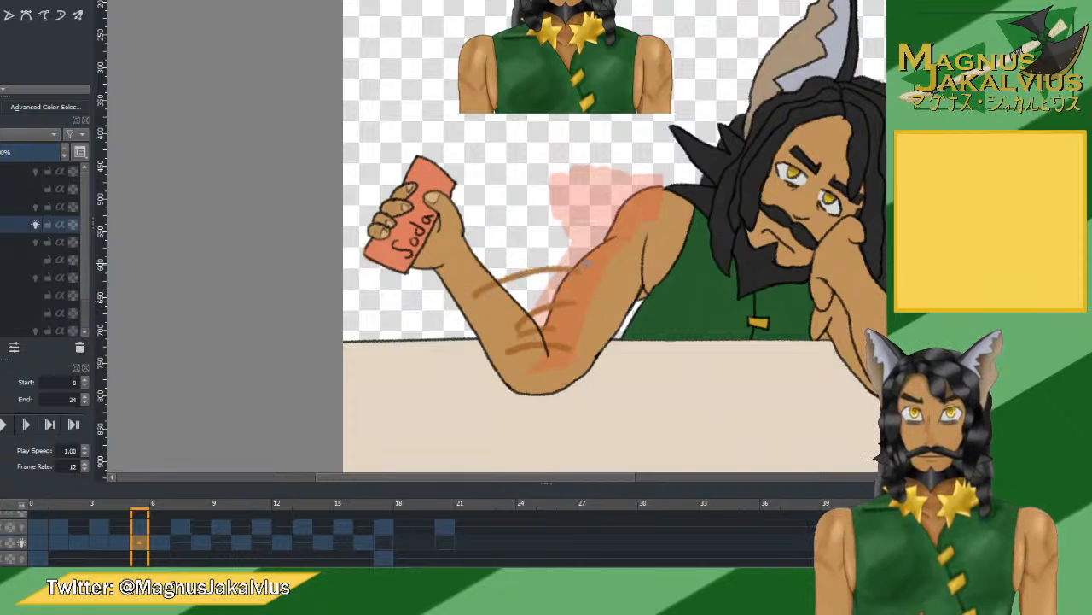
Add brown motion streaks on frame 5 from the ghosted wrist area to the current upper forearm.
drag(585, 256, 474, 280)
key(ctrl+z)
drag(577, 247, 494, 269)
key(ctrl+z)
drag(586, 223, 468, 270)
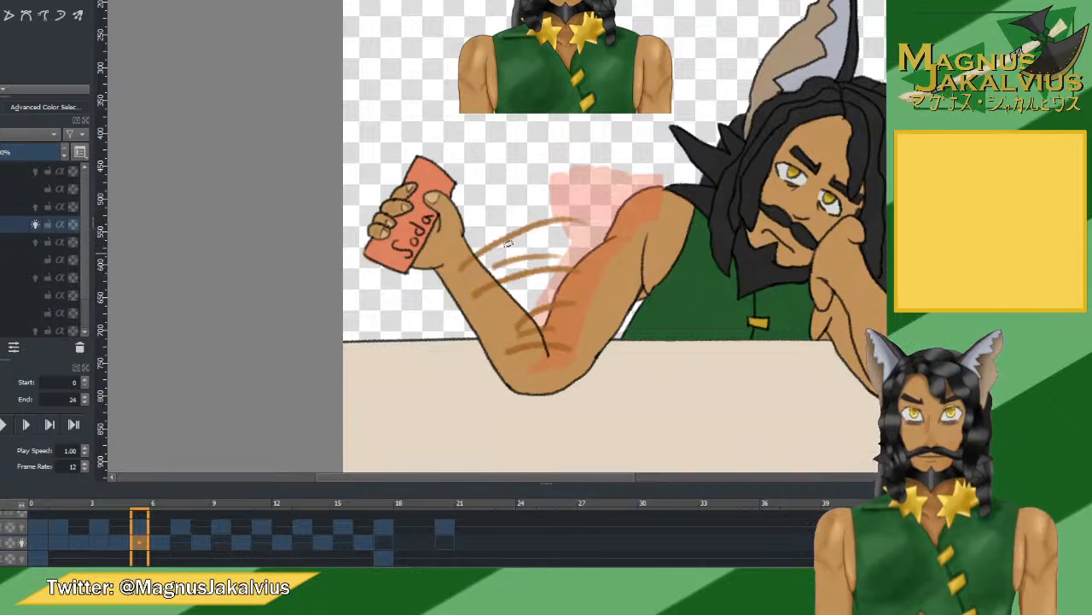
Paint brown motion streaks on frame 5 between the ghosted hand and the current hand and can.
drag(566, 171, 456, 191)
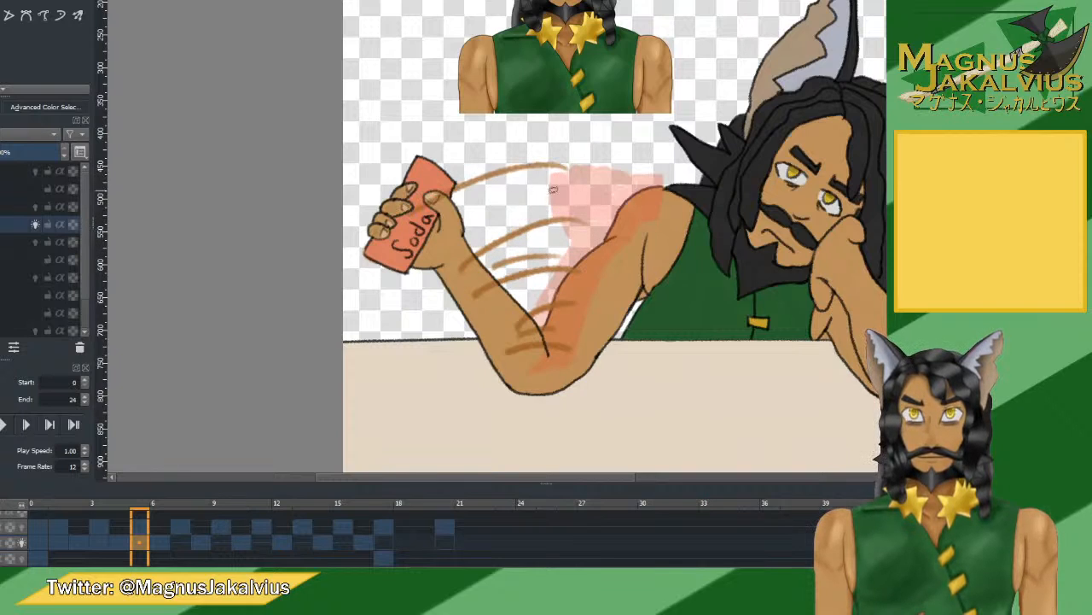
key(ctrl+z)
drag(628, 175, 467, 192)
drag(594, 176, 509, 184)
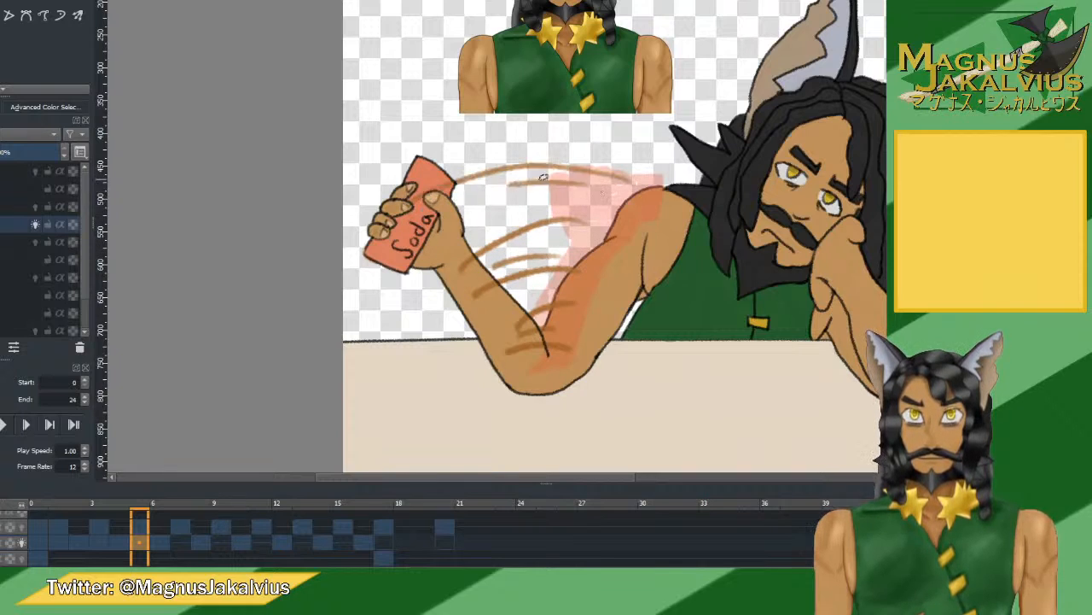
drag(622, 205, 491, 208)
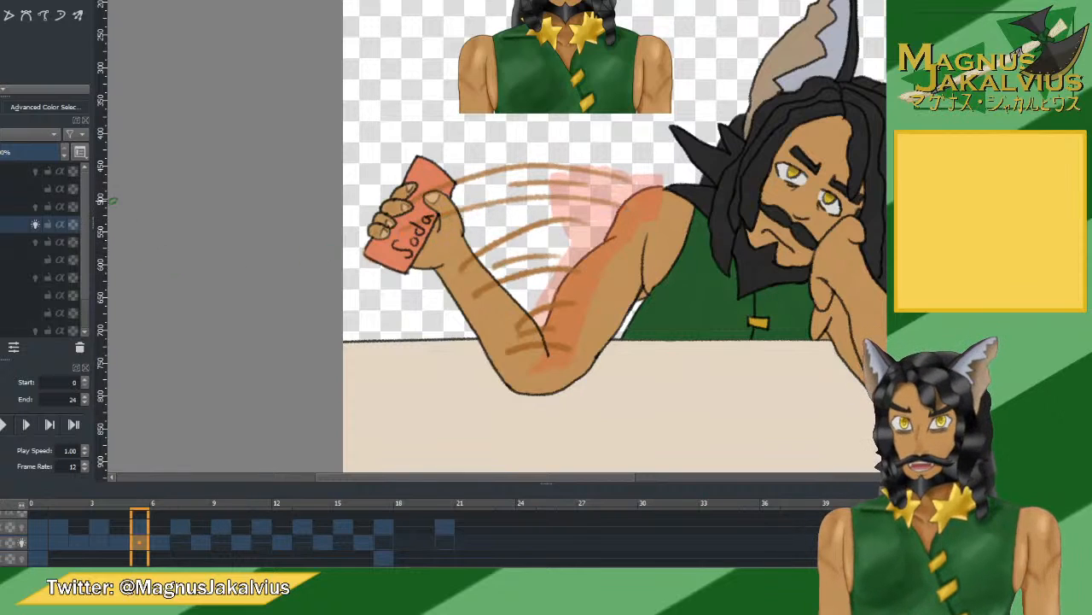
Compare frame 5 with frames 3 and 6, and add red motion streaks on frame 5 from the ghosted can to the current can.
key(Left)
key(Left)
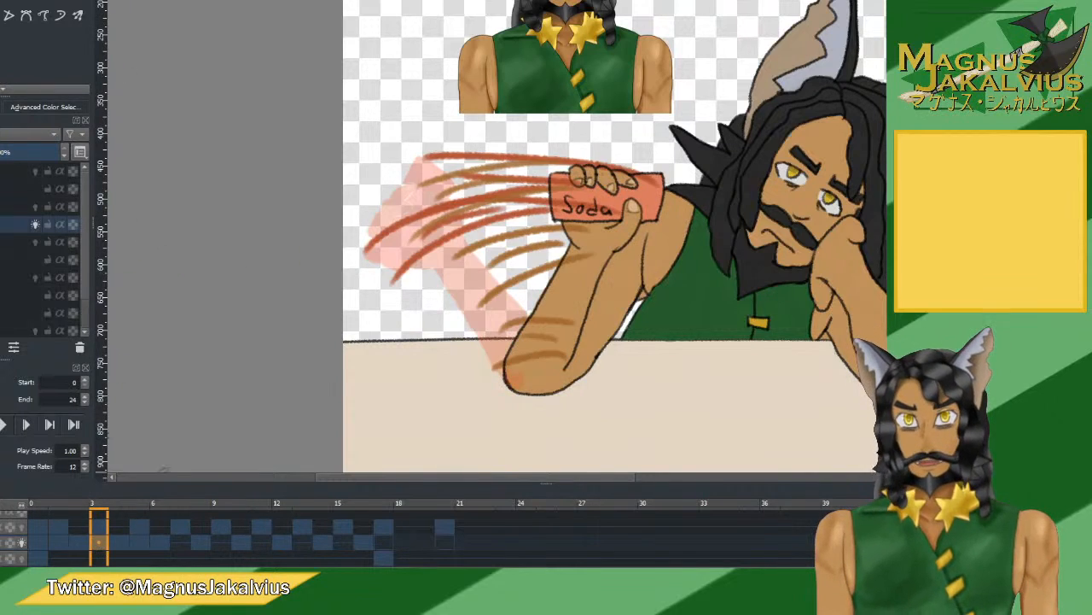
click(160, 534)
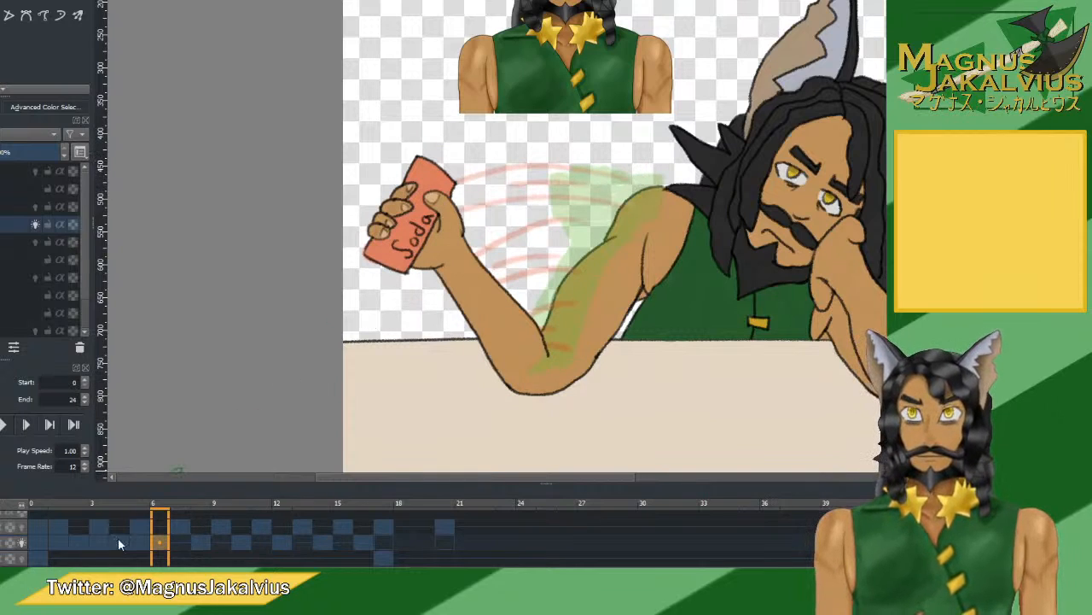
click(145, 540)
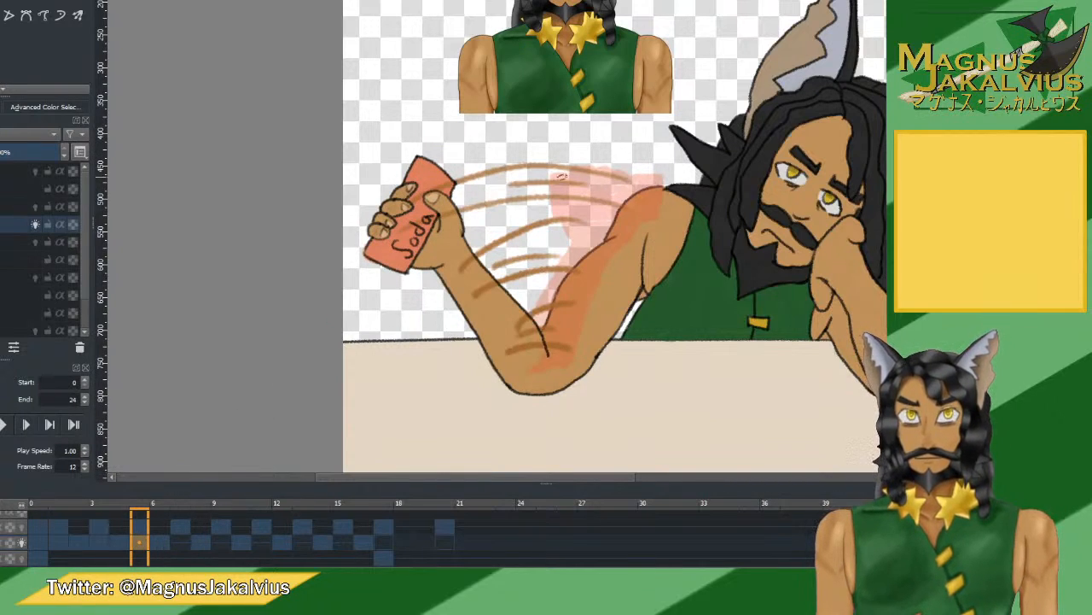
mouse_move(658, 184)
mouse_down()
mouse_move(538, 145)
mouse_move(389, 148)
mouse_up()
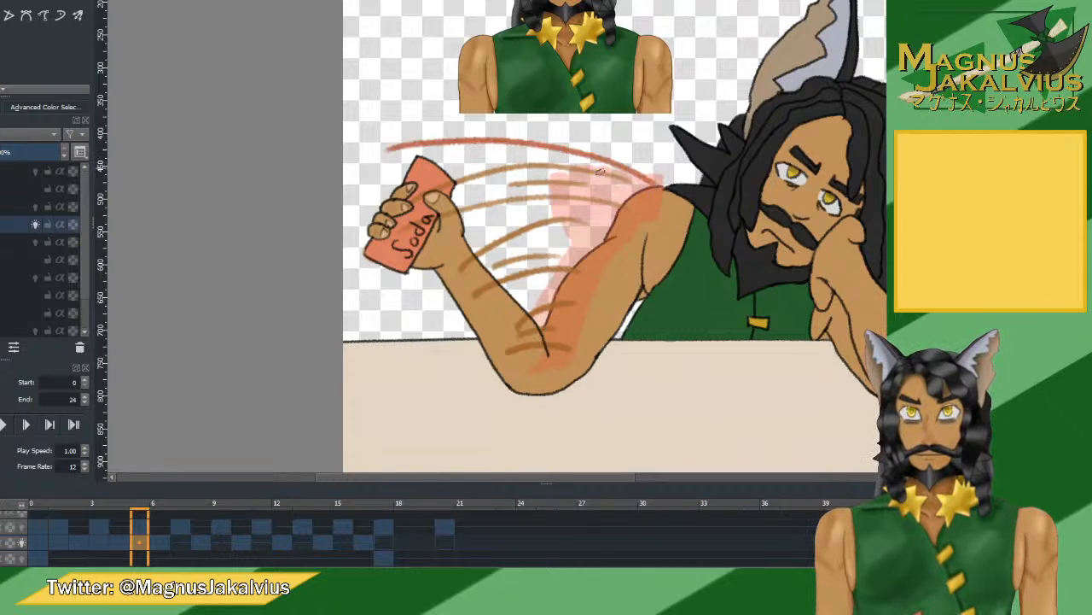
key(ctrl+z)
mouse_move(662, 182)
mouse_down()
mouse_move(480, 152)
mouse_move(384, 189)
mouse_move(497, 163)
mouse_up()
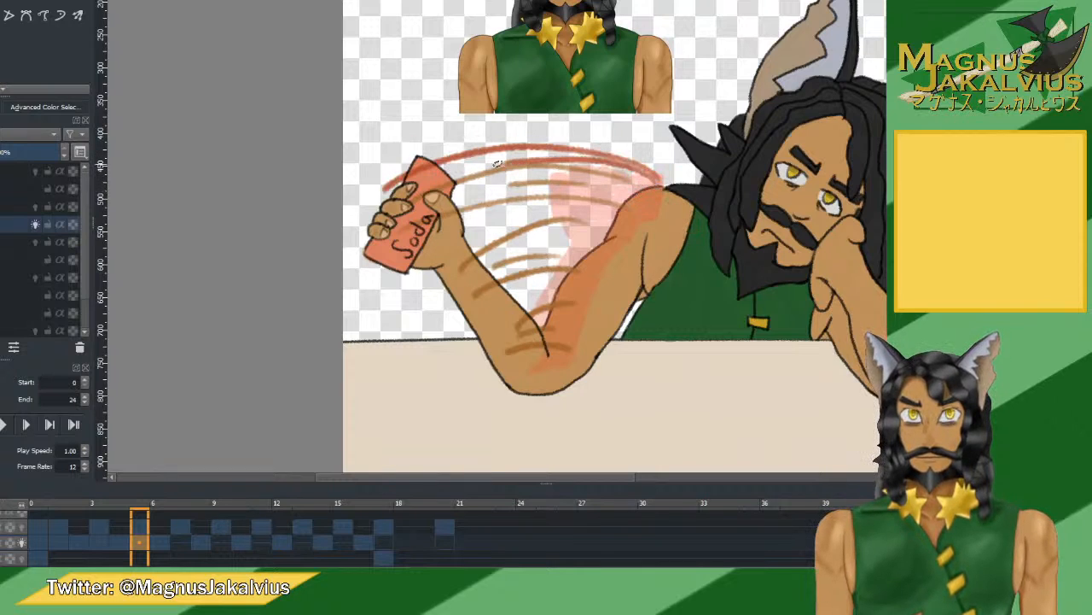
mouse_move(647, 194)
mouse_down()
mouse_move(519, 202)
mouse_move(346, 274)
mouse_up()
key(ctrl+z)
drag(556, 177, 389, 229)
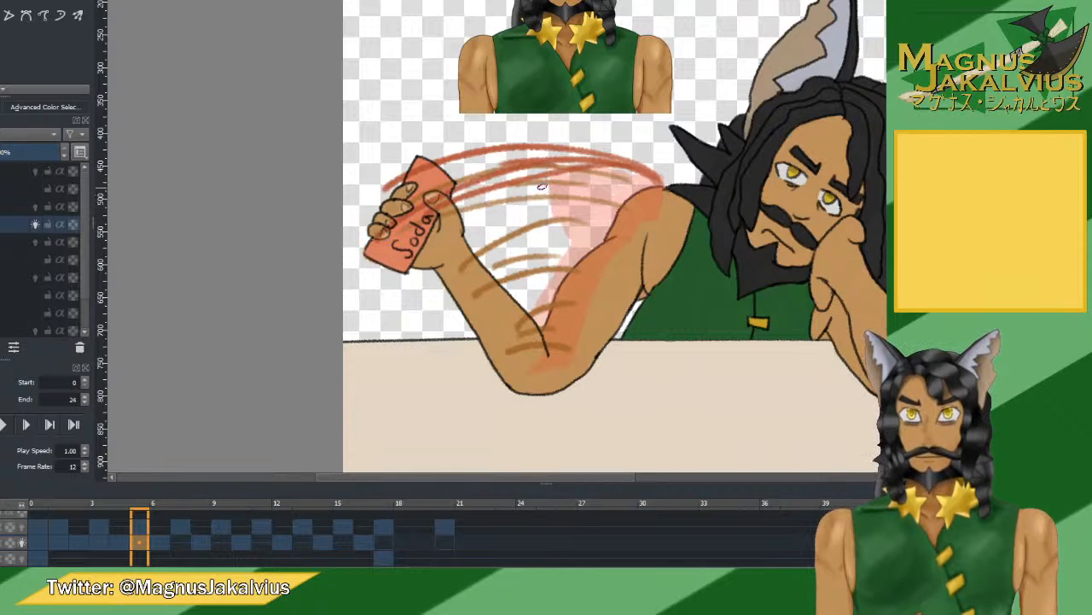
mouse_move(565, 198)
mouse_down()
mouse_move(499, 205)
mouse_move(359, 254)
mouse_up()
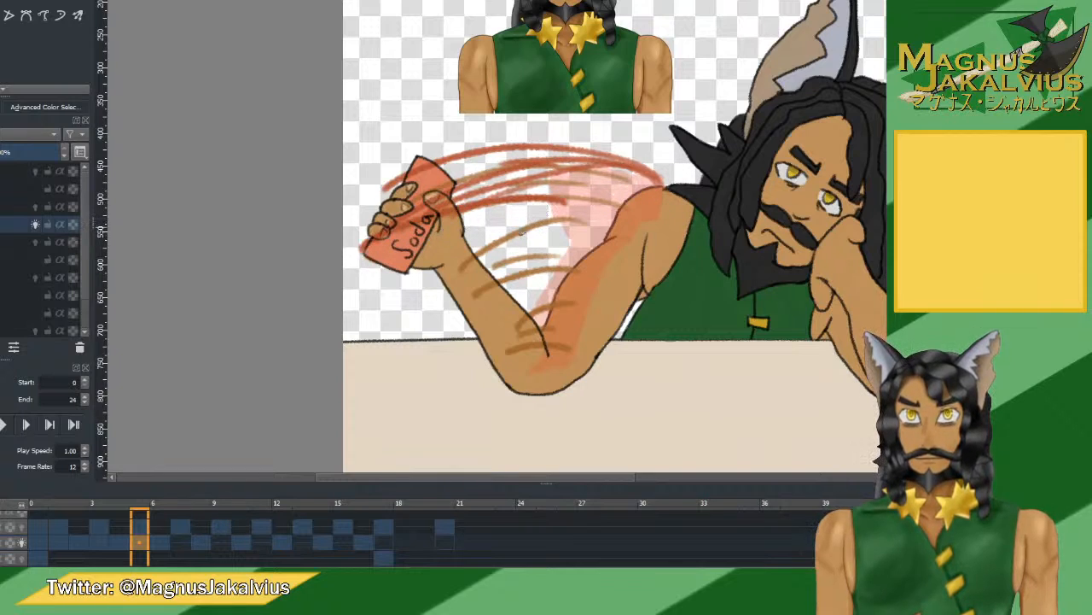
Play the animation from frame 0 to check the frame 5 streaks, and turn off onion skinning on the colour layer.
click(163, 545)
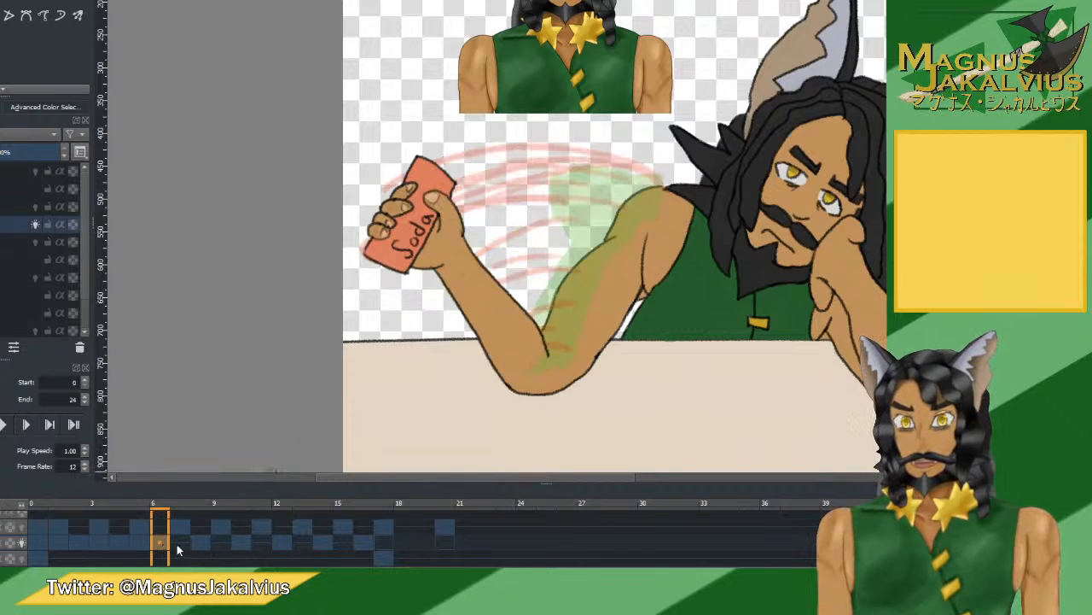
click(178, 545)
click(50, 538)
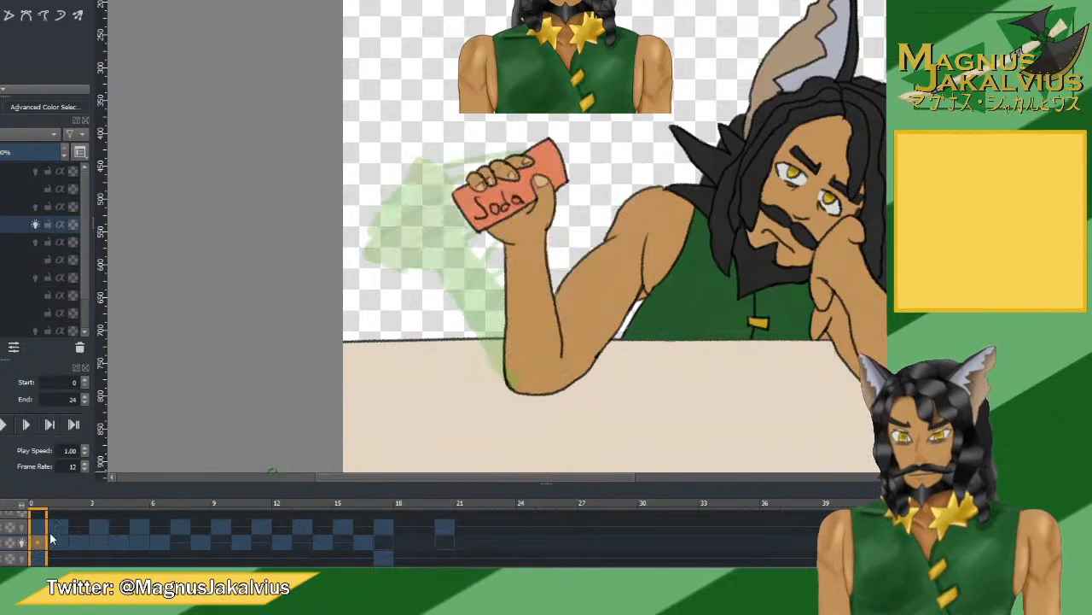
click(4, 425)
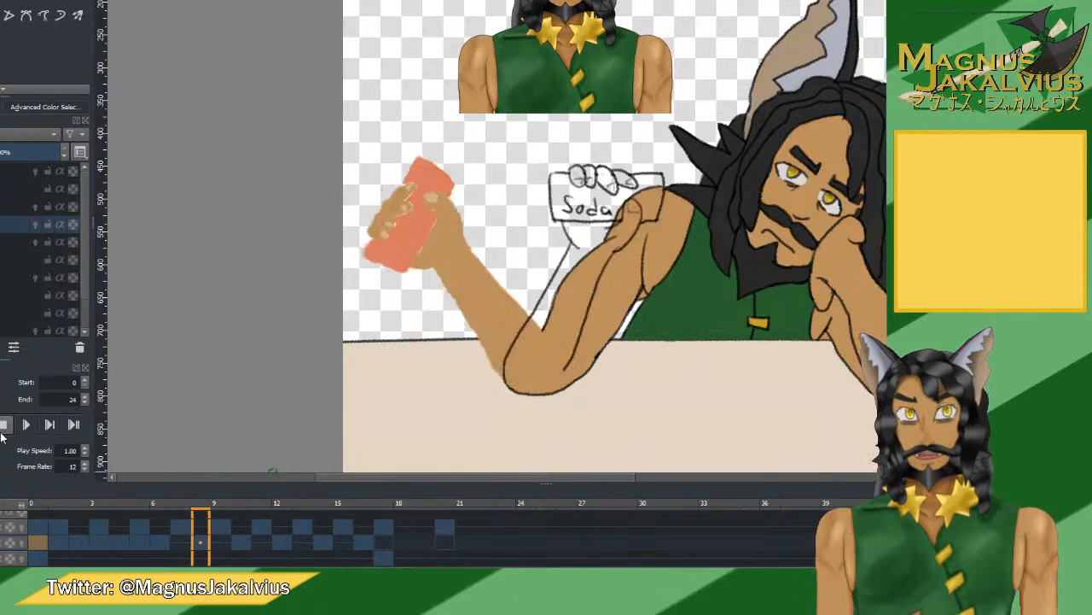
click(4, 425)
click(3, 425)
click(3, 425)
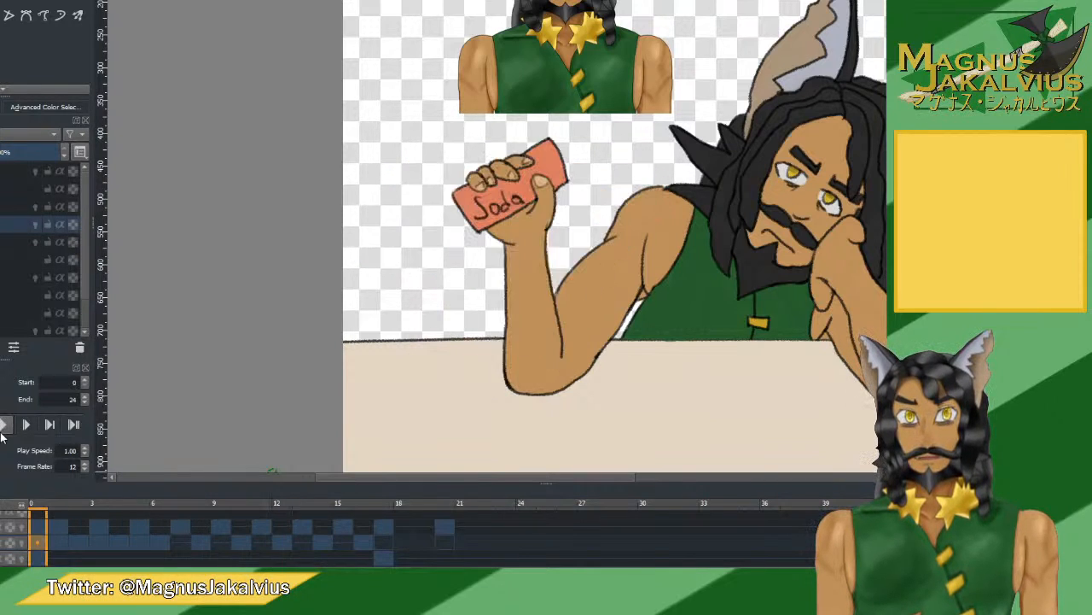
Compare frames 3 to 9 and copy the colour layer's streaked frame 3 keyframe to frame 7.
click(159, 537)
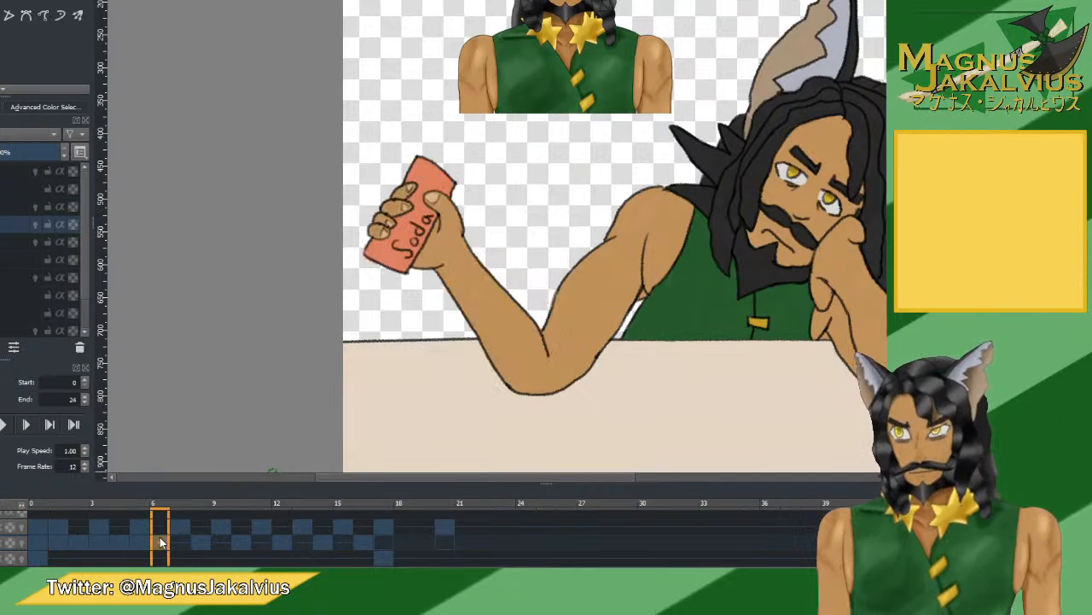
click(140, 540)
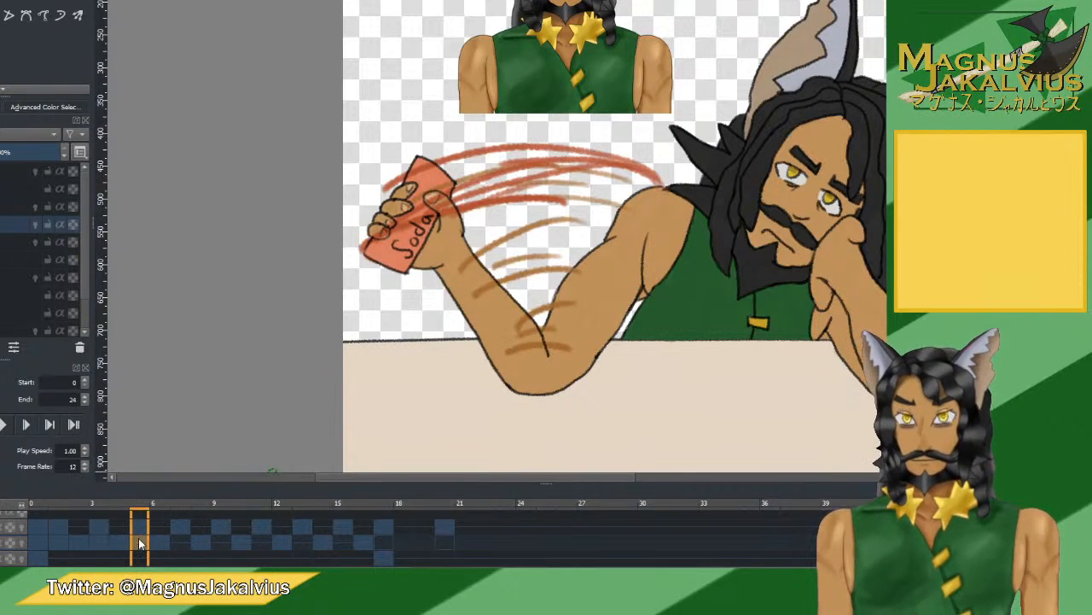
click(221, 545)
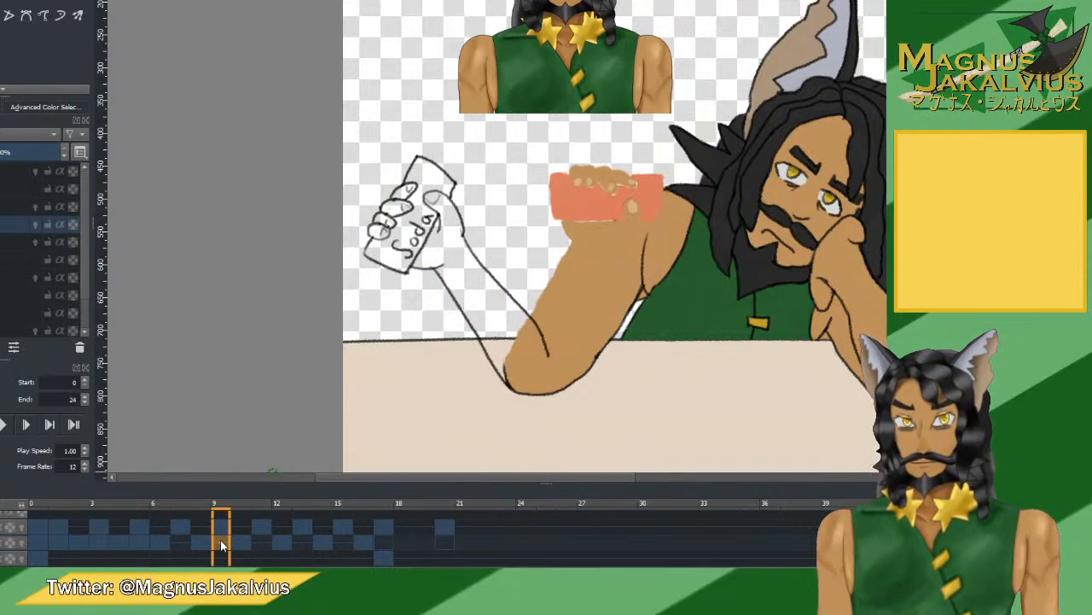
click(182, 544)
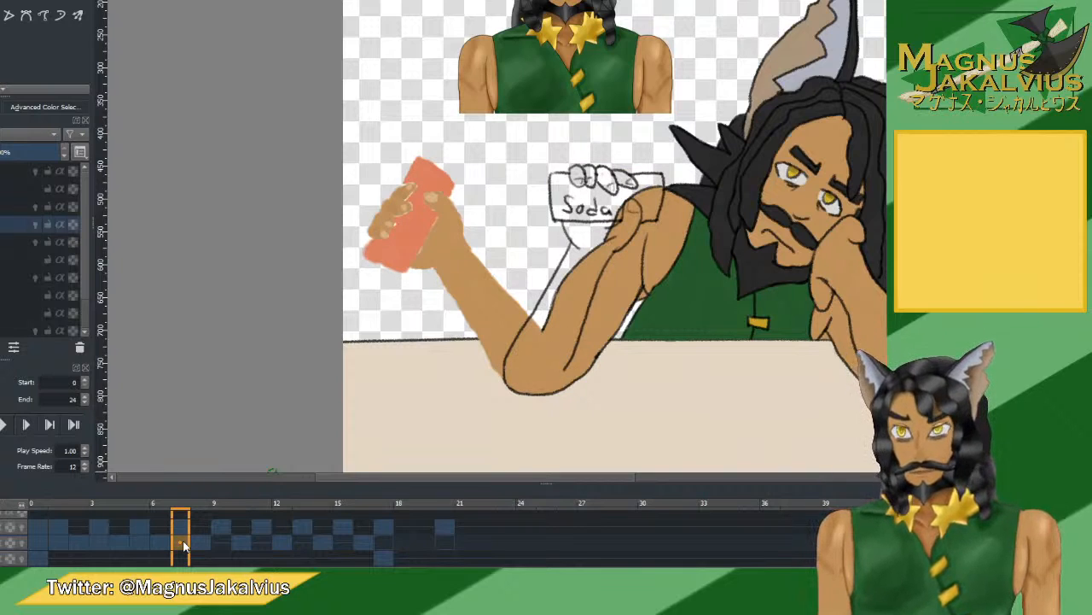
click(140, 543)
click(97, 540)
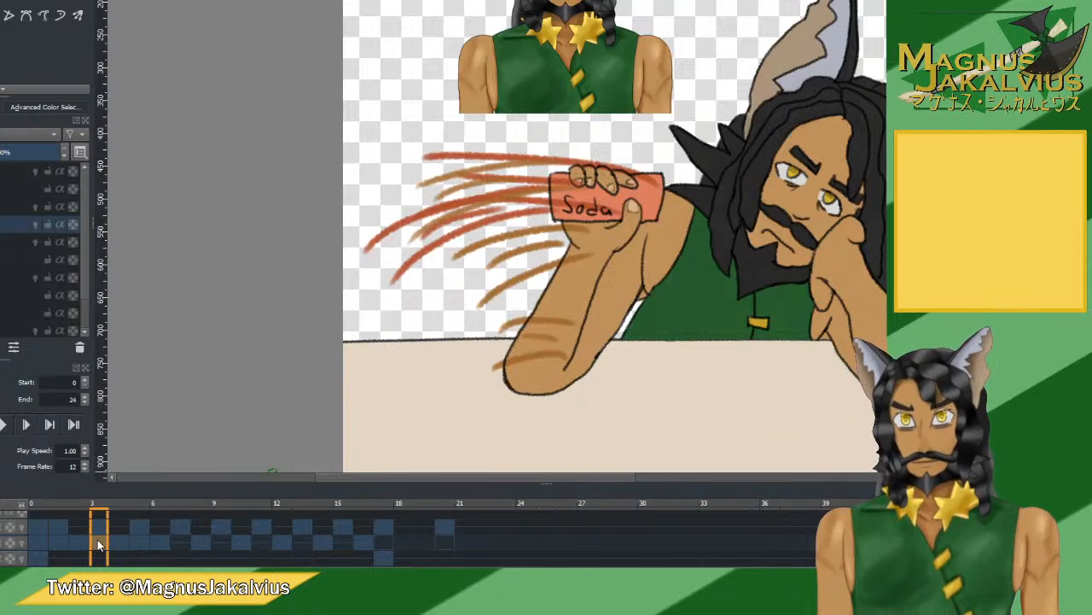
drag(97, 539, 180, 546)
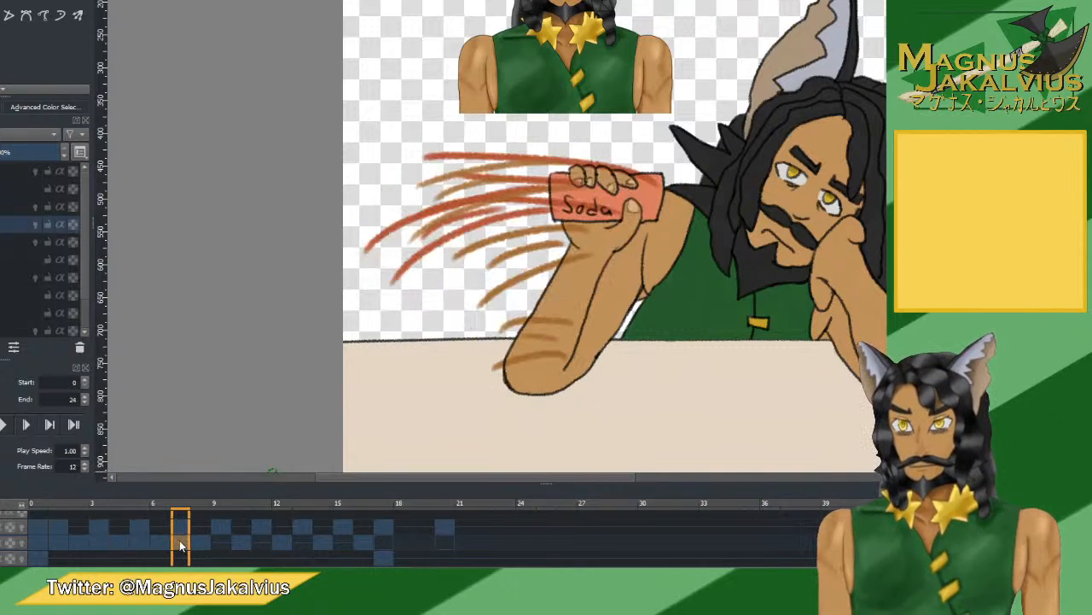
Copy the colour layer's streaked frame 5 keyframe to frames 9 and 13 to match the line art.
click(218, 546)
click(261, 546)
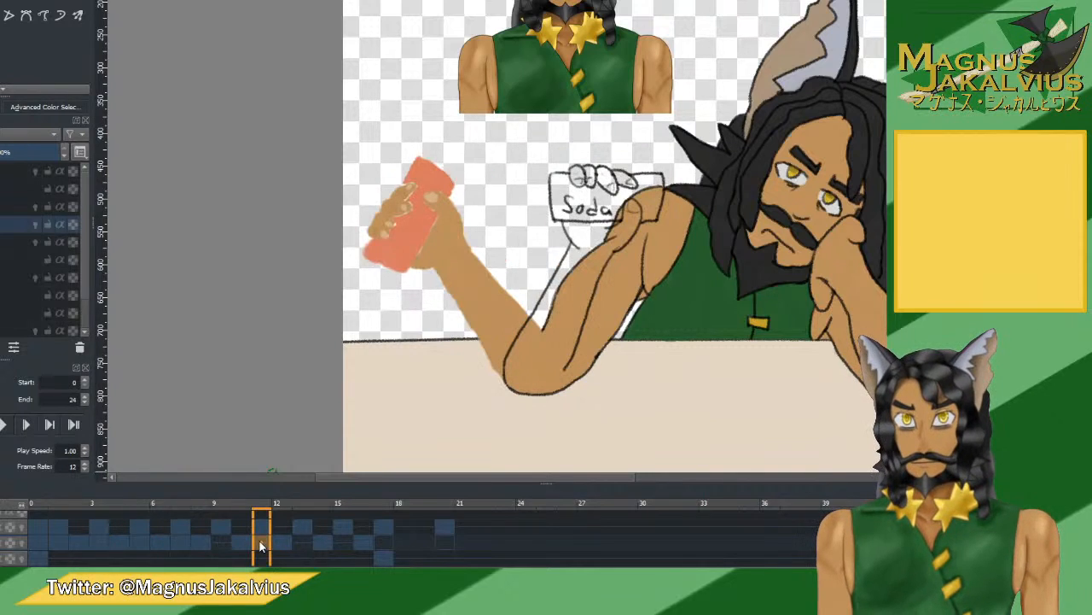
click(226, 543)
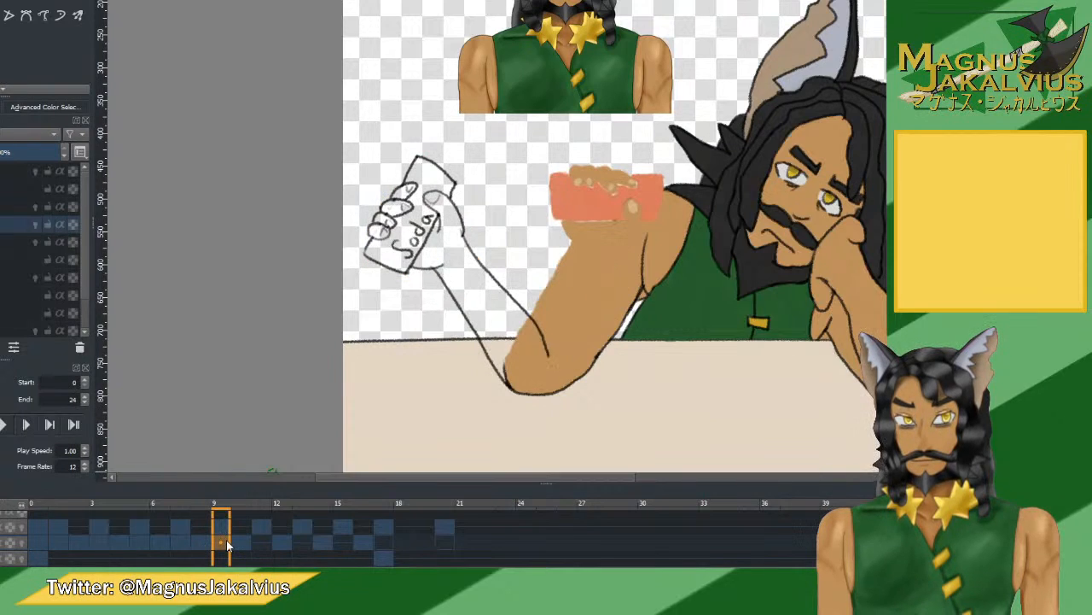
click(152, 537)
click(138, 540)
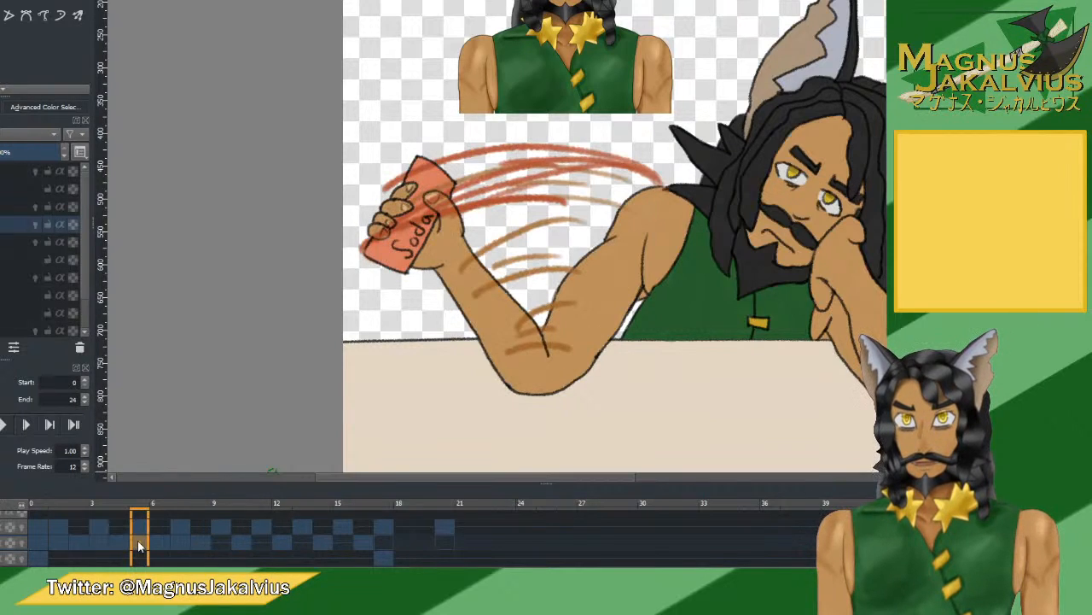
drag(139, 545, 215, 543)
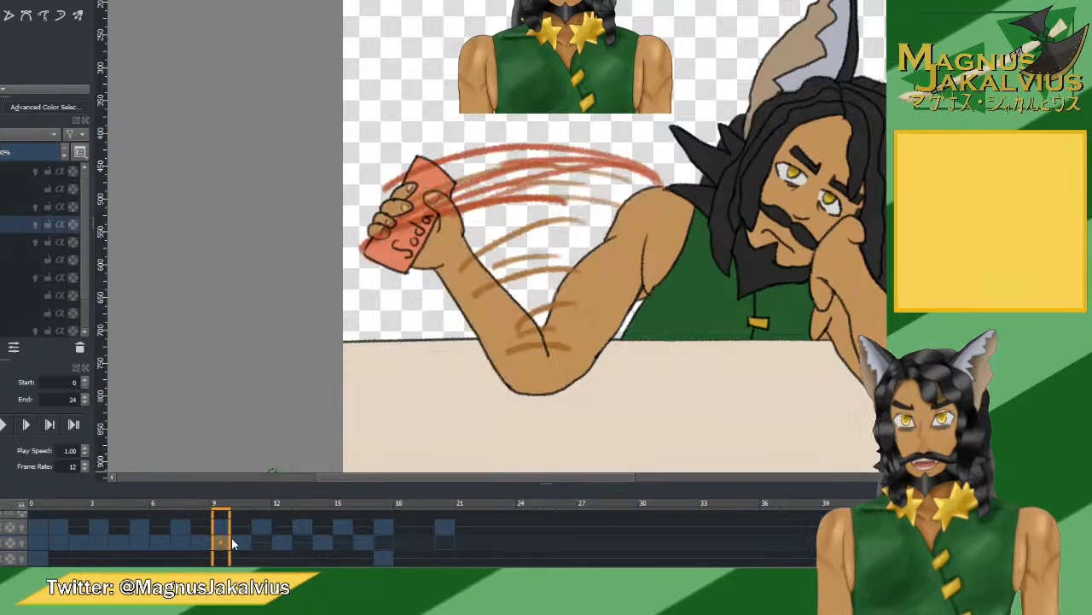
click(300, 540)
drag(222, 543, 300, 546)
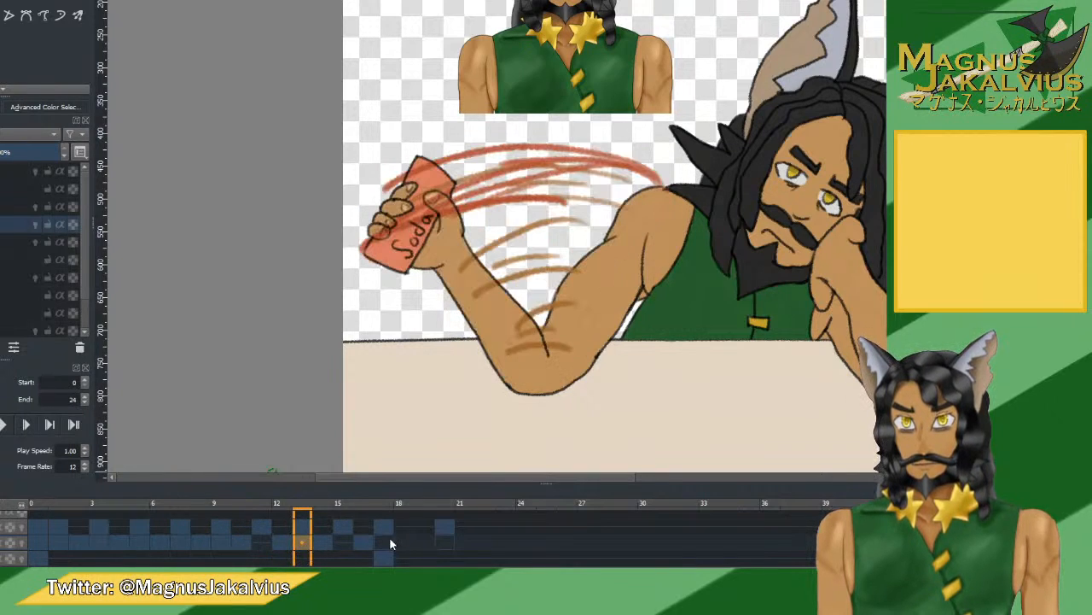
Copy the colour layer's streaked frame 7 keyframe to frames 11 and 15 to match the line art.
click(387, 538)
click(336, 539)
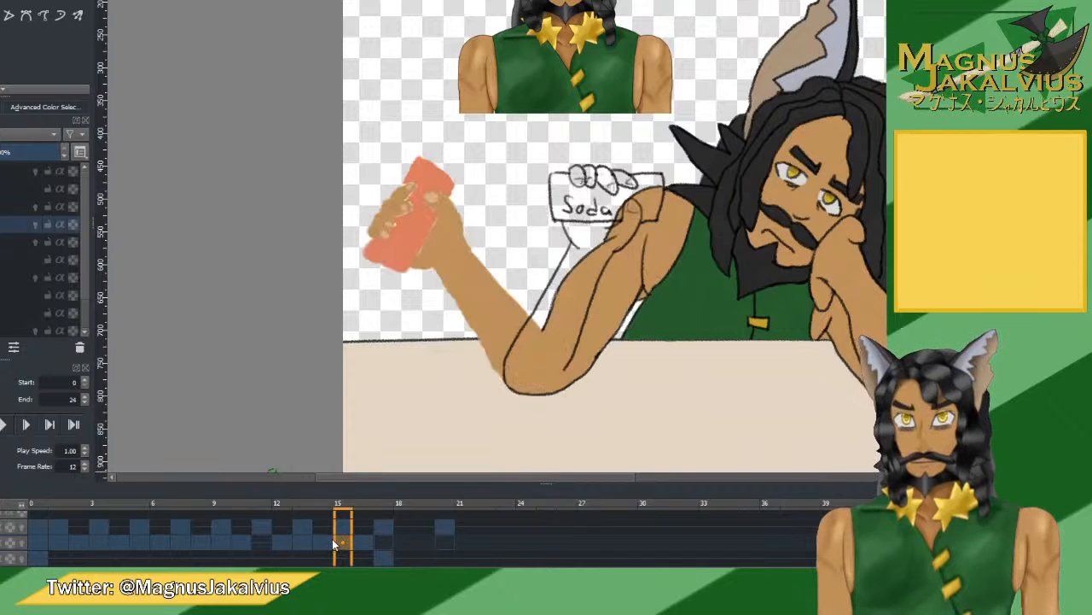
click(263, 544)
click(219, 544)
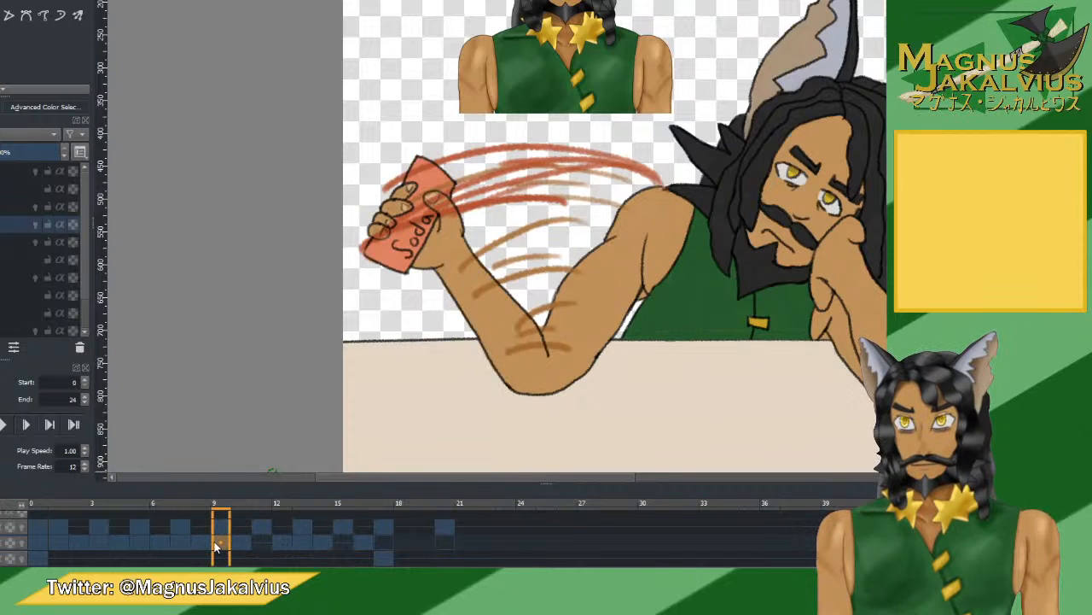
click(177, 545)
click(259, 547)
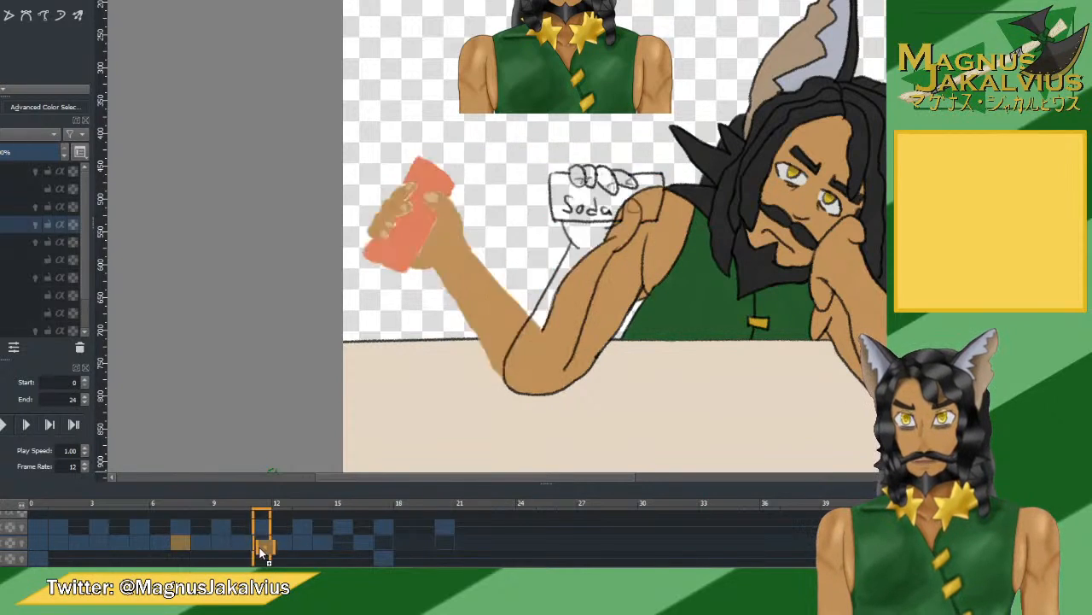
click(276, 544)
click(339, 544)
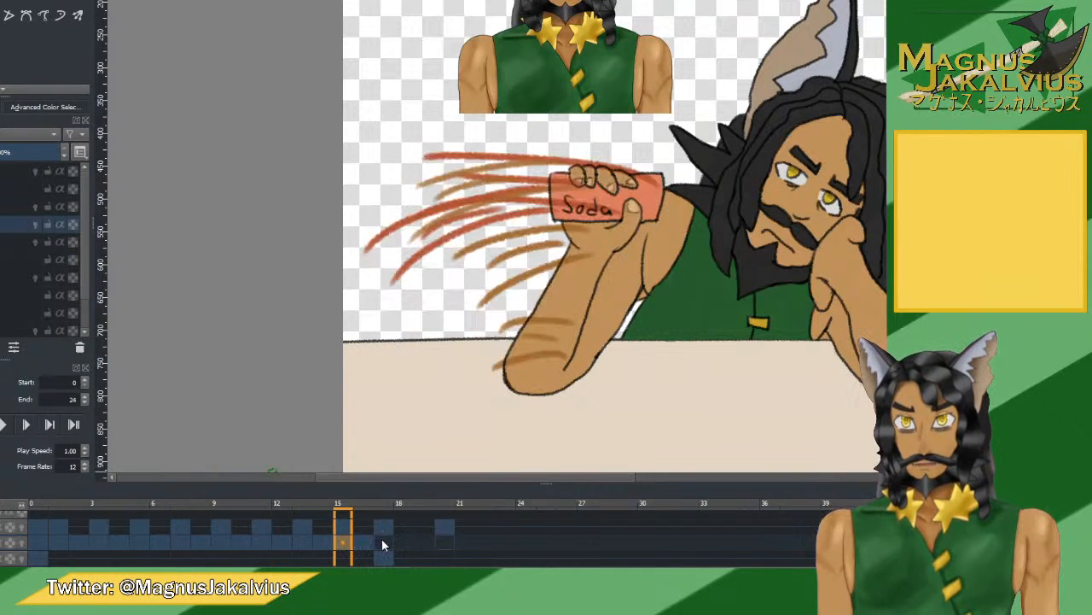
Check the colours on frames 15 to 17 and play the whole animation from frame 0.
click(381, 538)
click(359, 537)
click(337, 540)
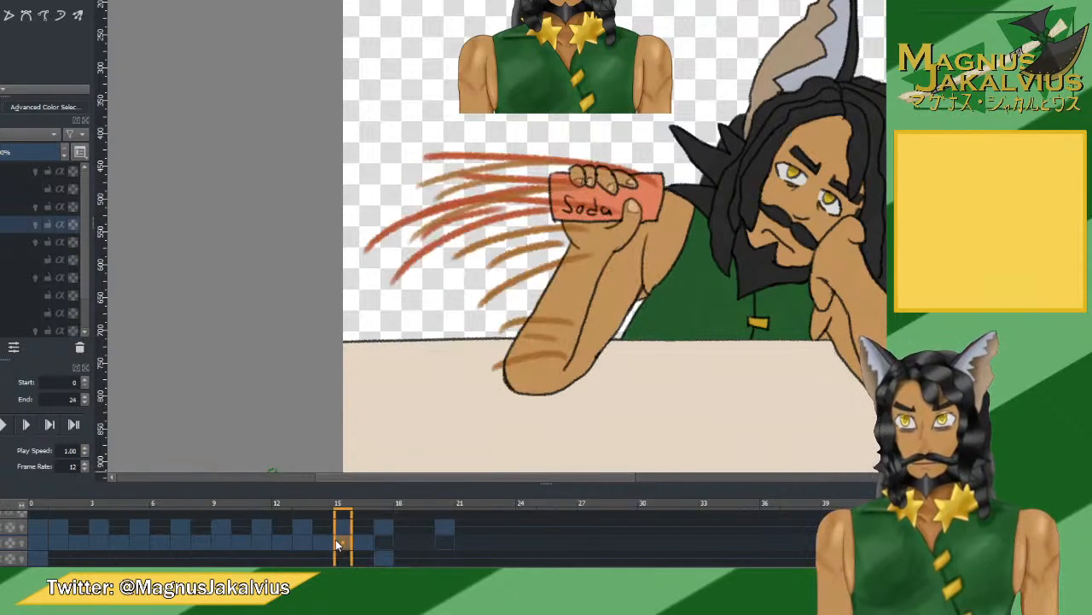
click(38, 541)
click(5, 426)
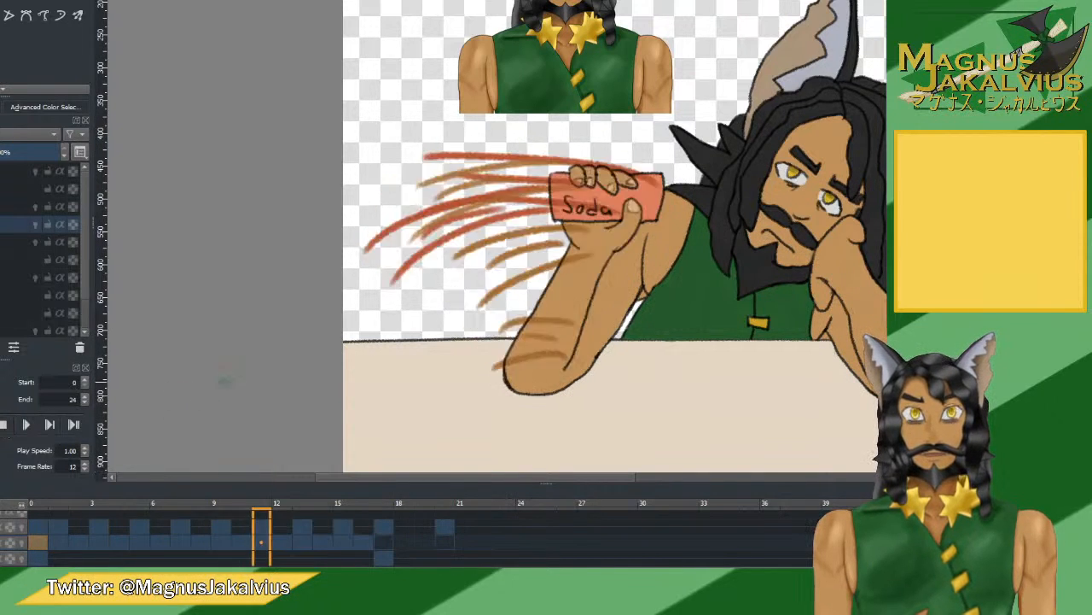
Try a frame rate of 18 during playback, settle on 15, and stop the animation.
key(ctrl+0)
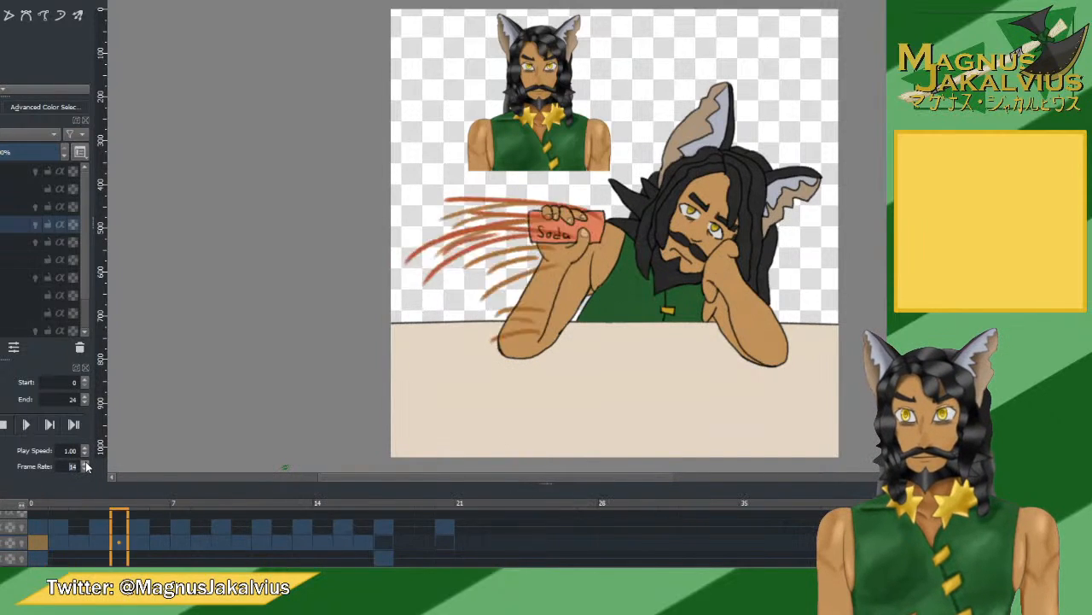
scroll(85, 466, up, 6)
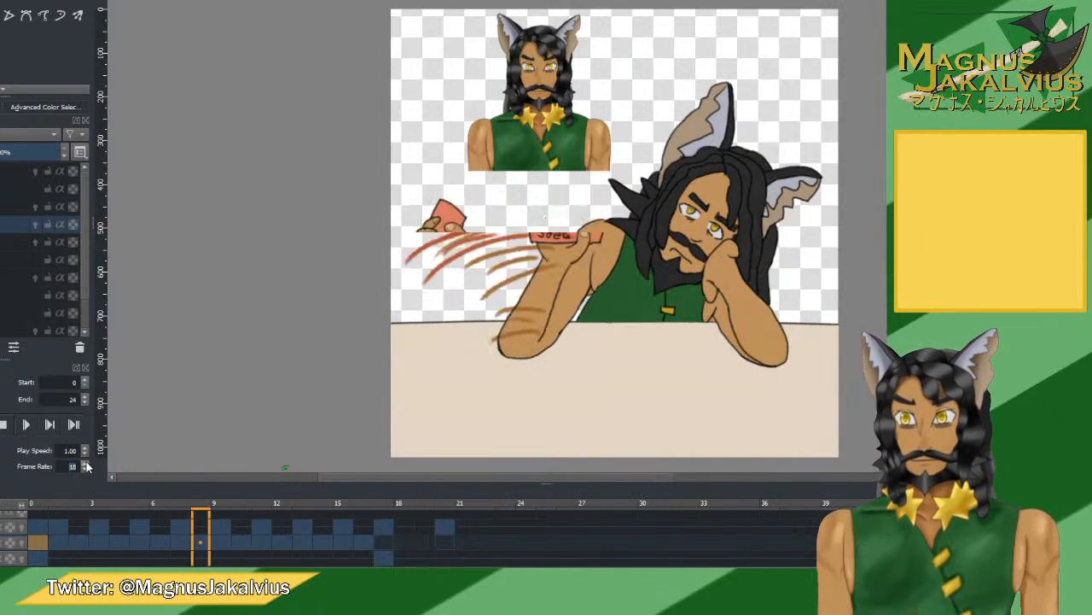
scroll(86, 469, down, 3)
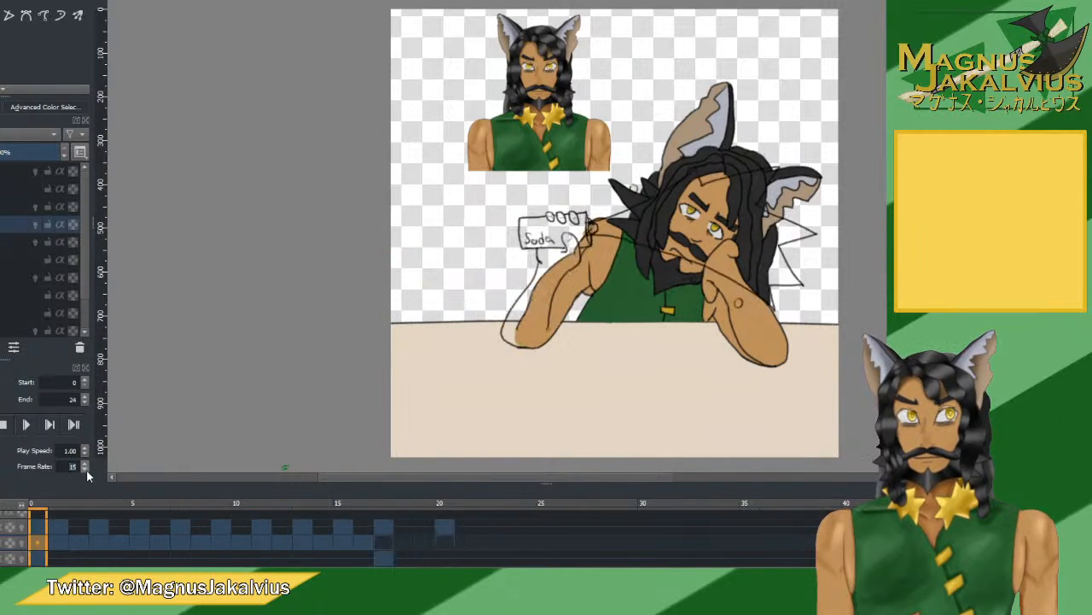
click(3, 424)
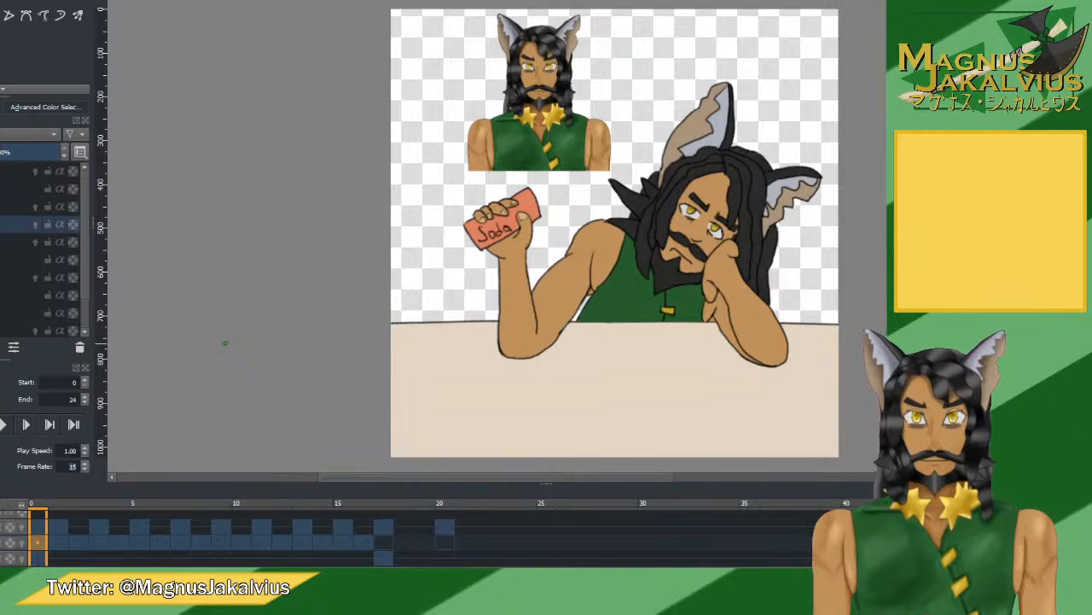
Check the arm colours against the line art on frames 17, 20 and 24.
click(383, 545)
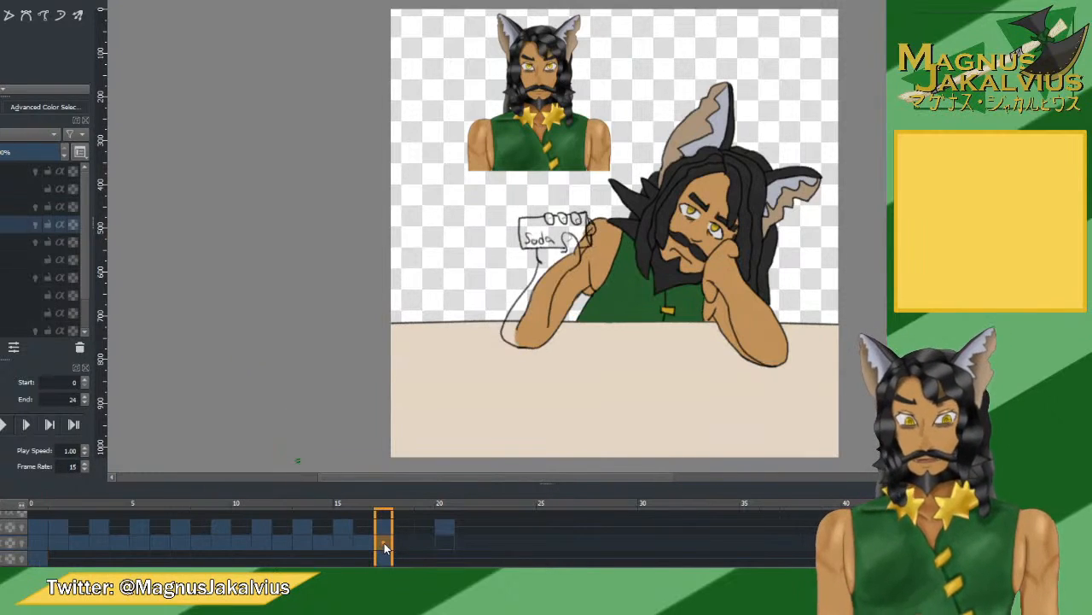
click(442, 544)
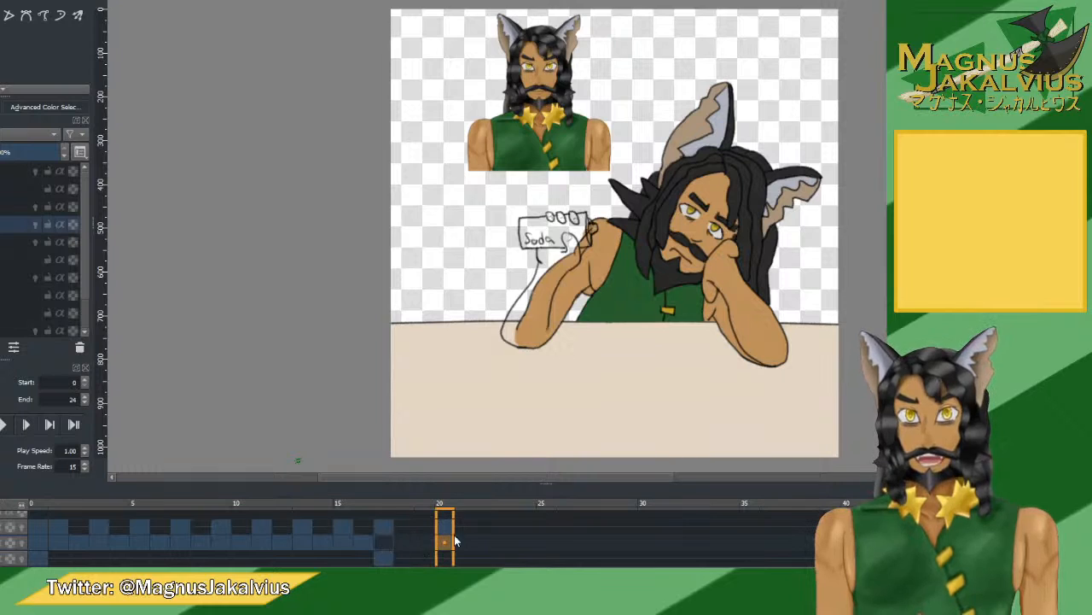
click(505, 546)
click(531, 548)
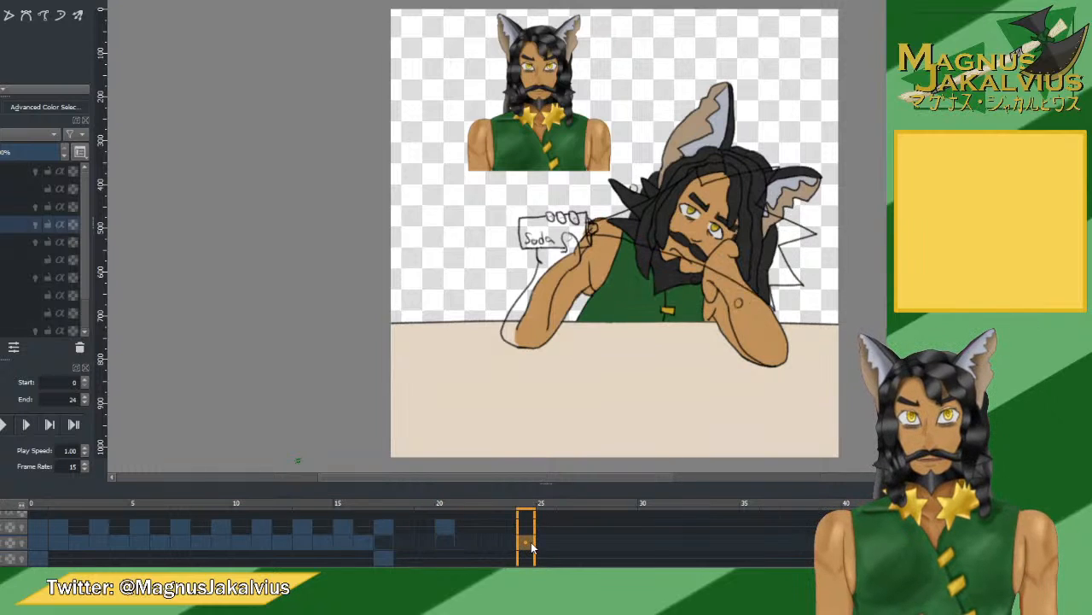
Start painting skin colour on the thumb and palm beneath the soda can on frame 17, using frame 16 as reference.
click(381, 541)
scroll(568, 243, up, 4)
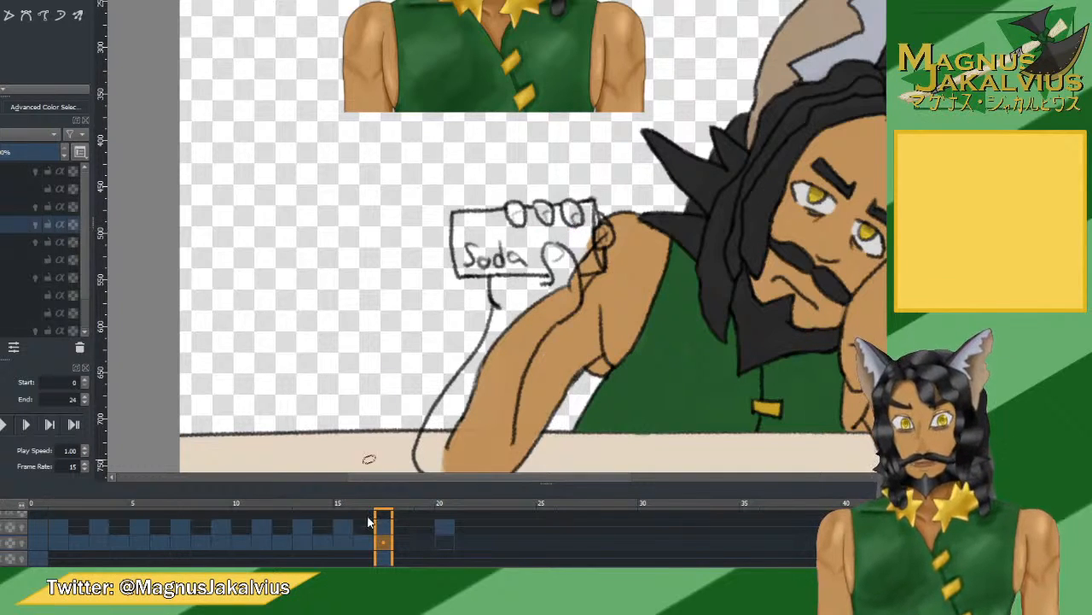
click(364, 543)
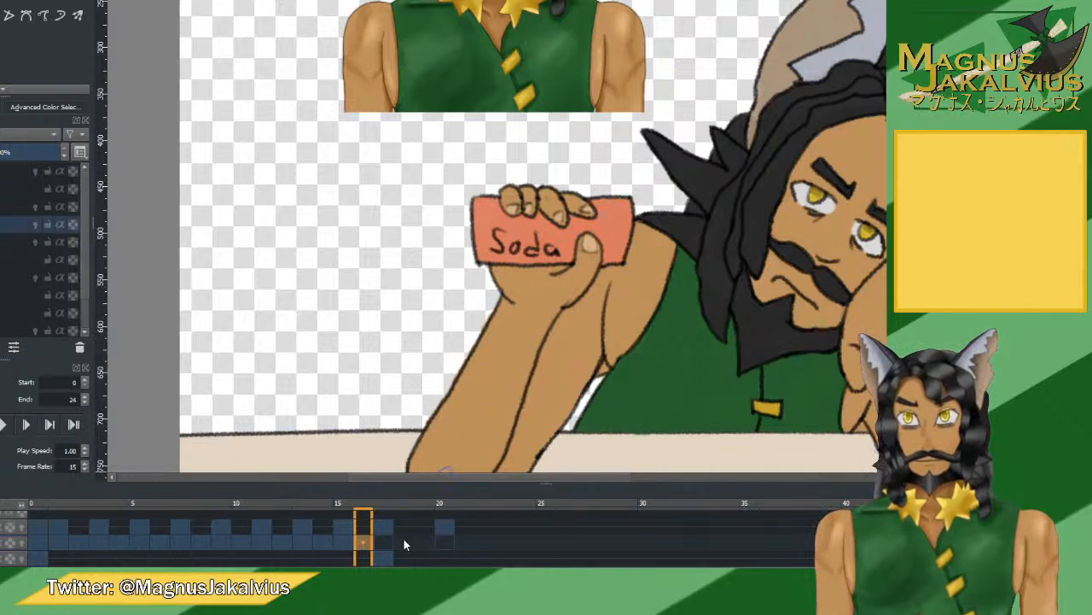
click(389, 533)
mouse_move(503, 290)
mouse_down()
mouse_move(501, 280)
mouse_move(563, 278)
mouse_move(553, 260)
mouse_move(563, 241)
mouse_up()
click(53, 277)
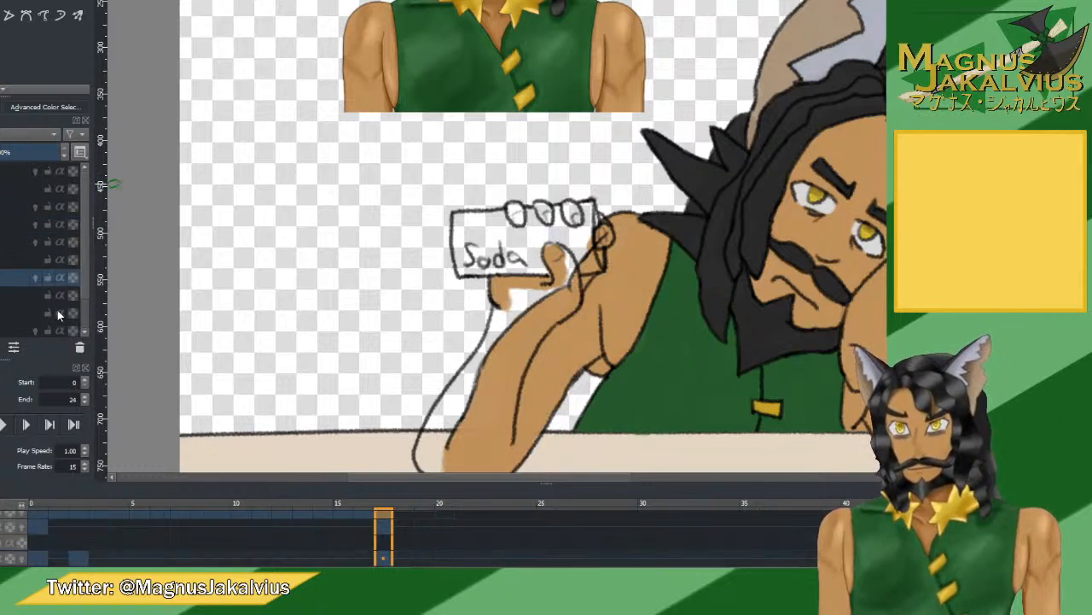
click(79, 348)
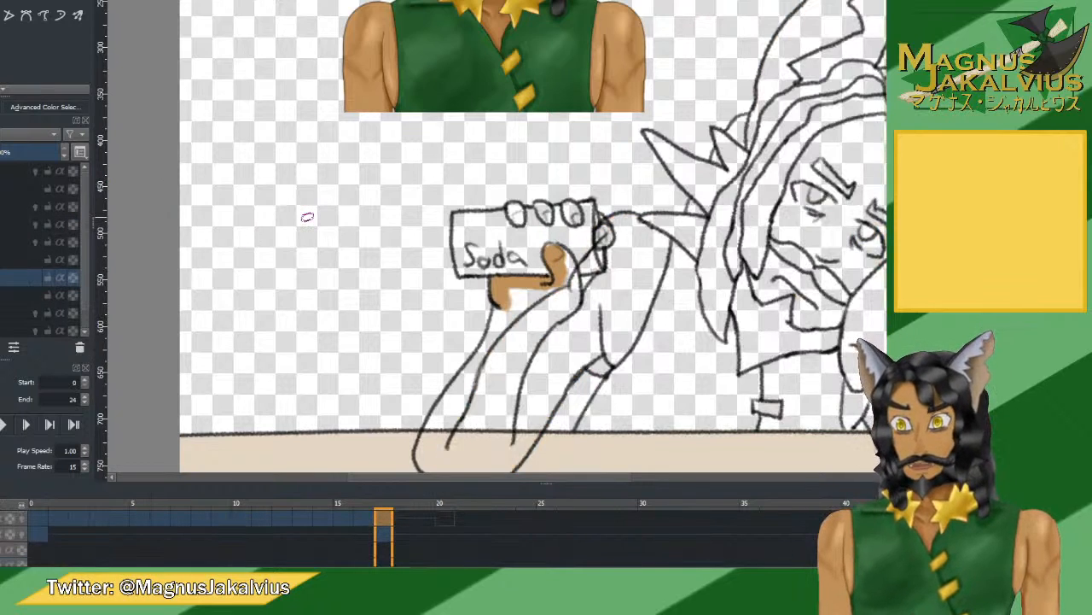
key(ctrl+z)
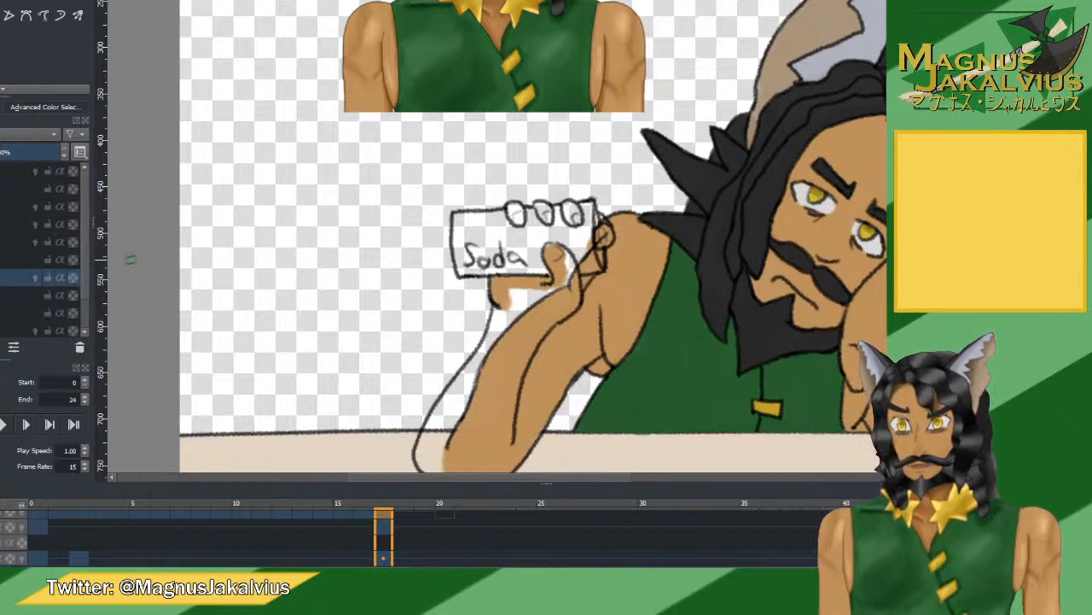
Delete the hidden layer directly above the body colour layer and reselect the arm's colour layer.
click(53, 260)
click(80, 349)
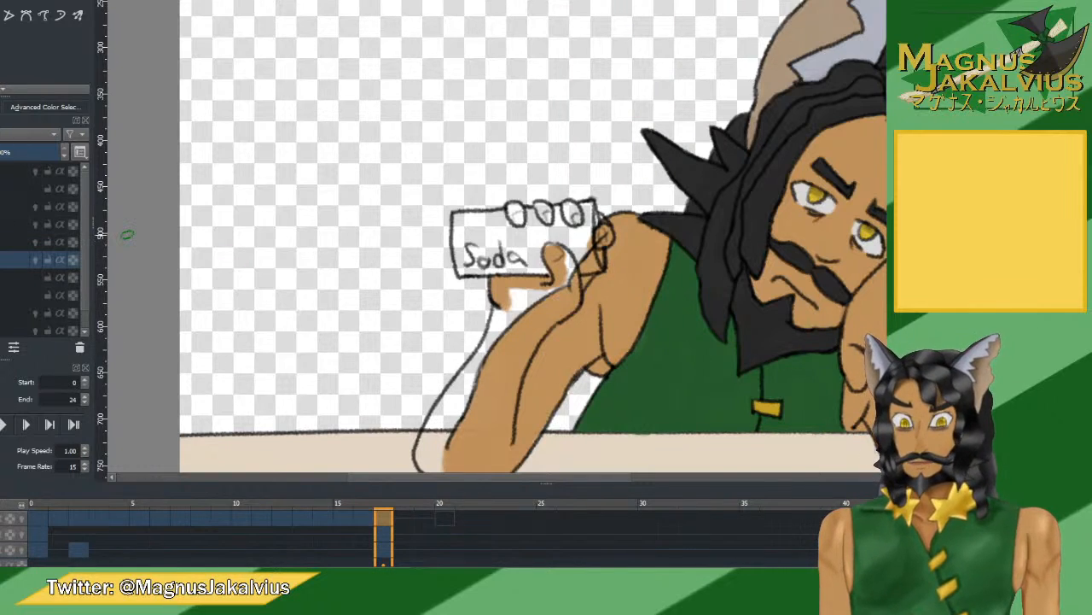
click(5, 224)
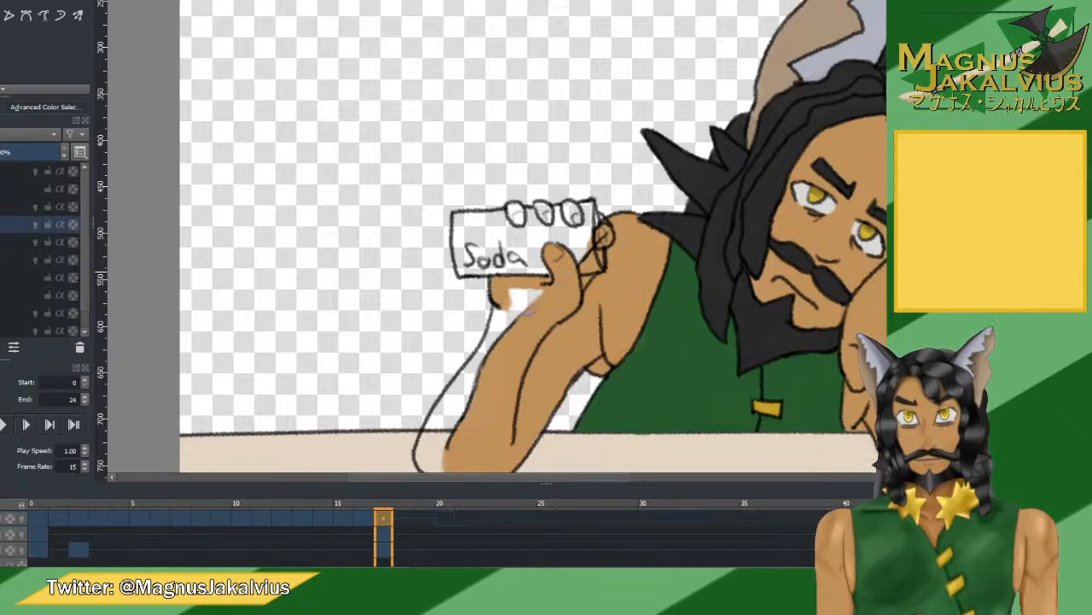
Fill the rest of the forearm, wrist, palm and fingers on frame 17 with skin colour up to the line art.
mouse_move(530, 320)
mouse_down()
mouse_move(476, 399)
mouse_move(478, 376)
mouse_move(457, 421)
mouse_up()
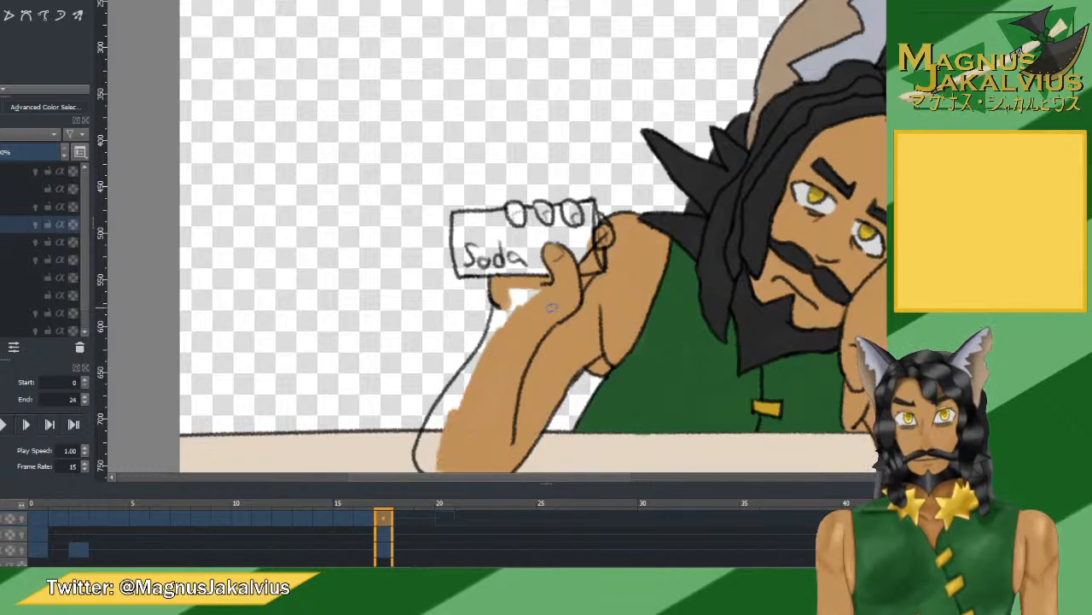
drag(551, 307, 577, 230)
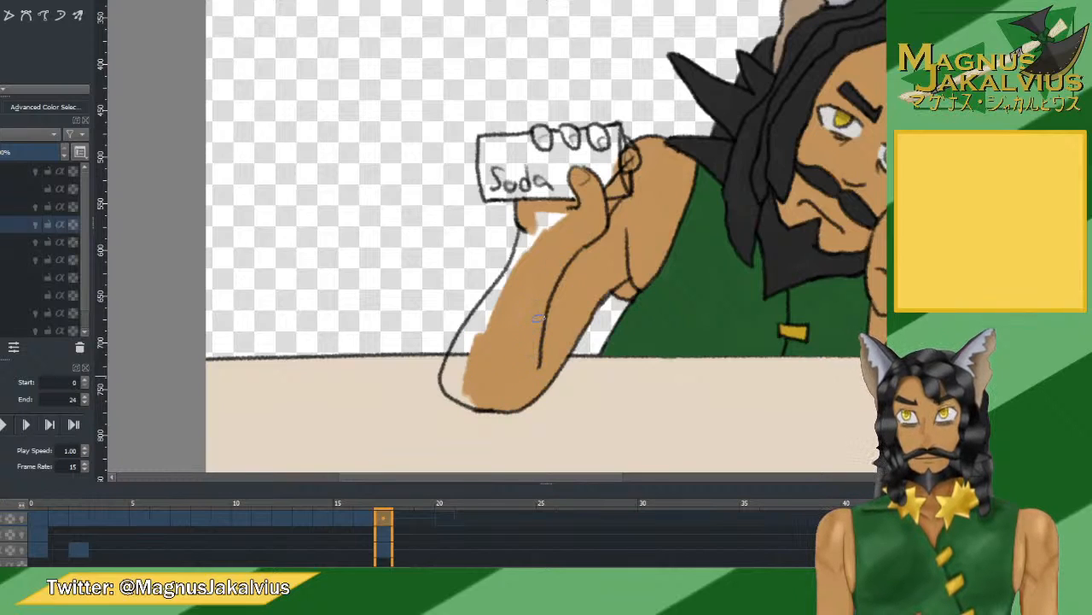
mouse_move(568, 230)
mouse_down()
mouse_move(540, 214)
mouse_move(547, 222)
mouse_up()
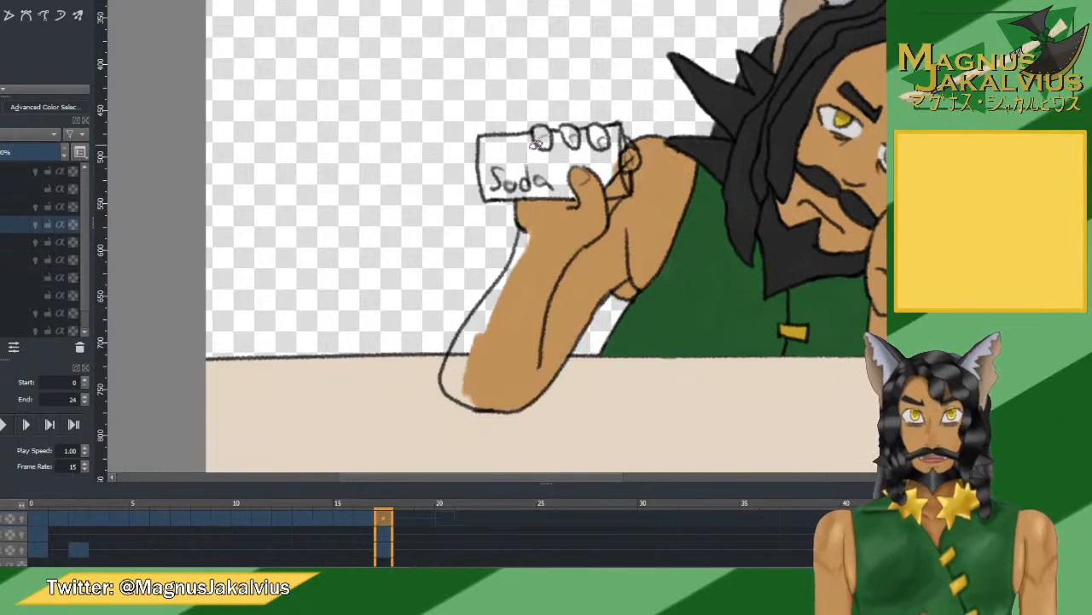
mouse_move(545, 142)
mouse_down()
mouse_move(538, 135)
mouse_move(572, 131)
mouse_up()
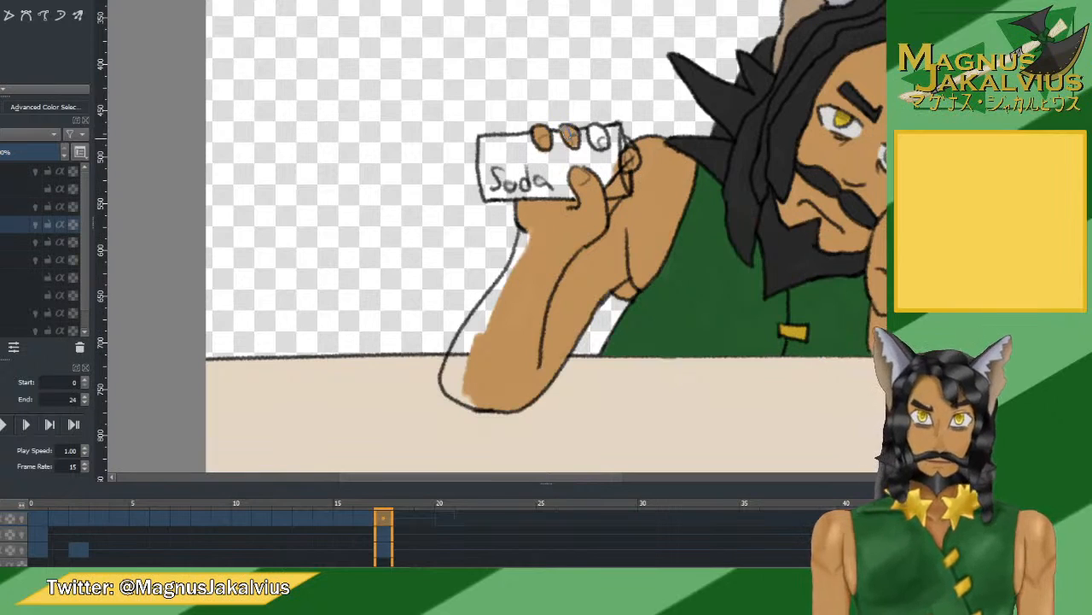
drag(584, 133, 601, 138)
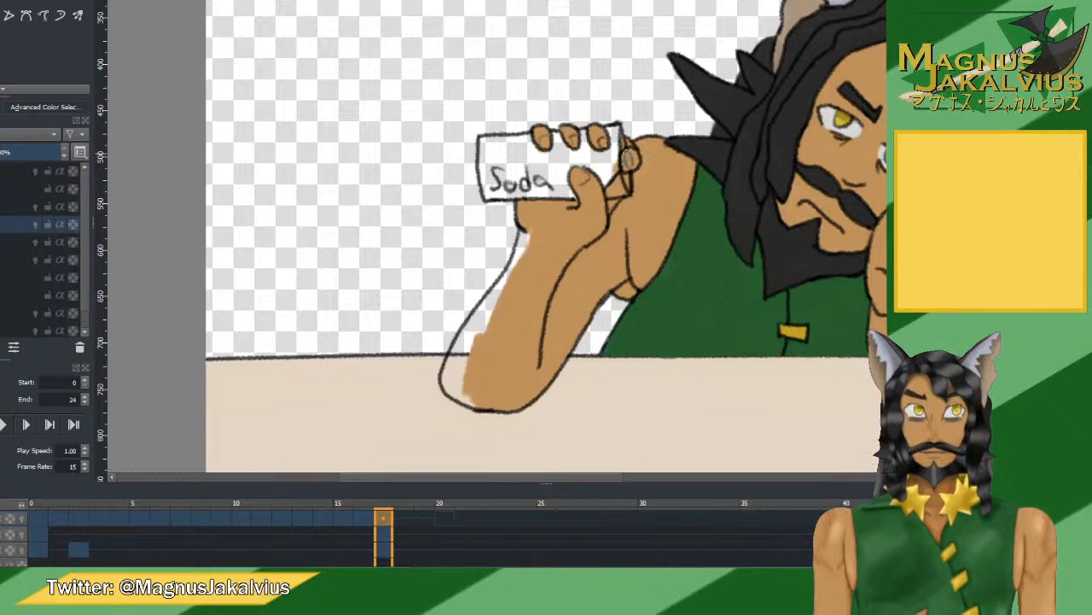
mouse_move(635, 152)
mouse_down()
mouse_move(629, 136)
mouse_move(613, 180)
mouse_up()
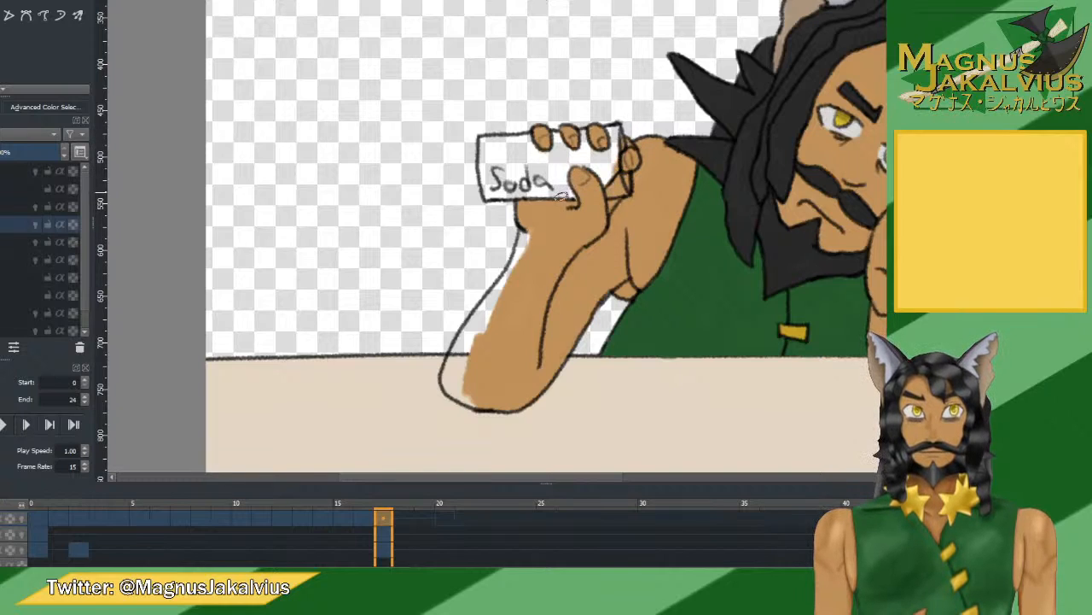
mouse_move(516, 256)
mouse_down()
mouse_move(492, 309)
mouse_move(488, 300)
mouse_move(461, 394)
mouse_move(467, 389)
mouse_move(446, 371)
mouse_move(505, 291)
mouse_up()
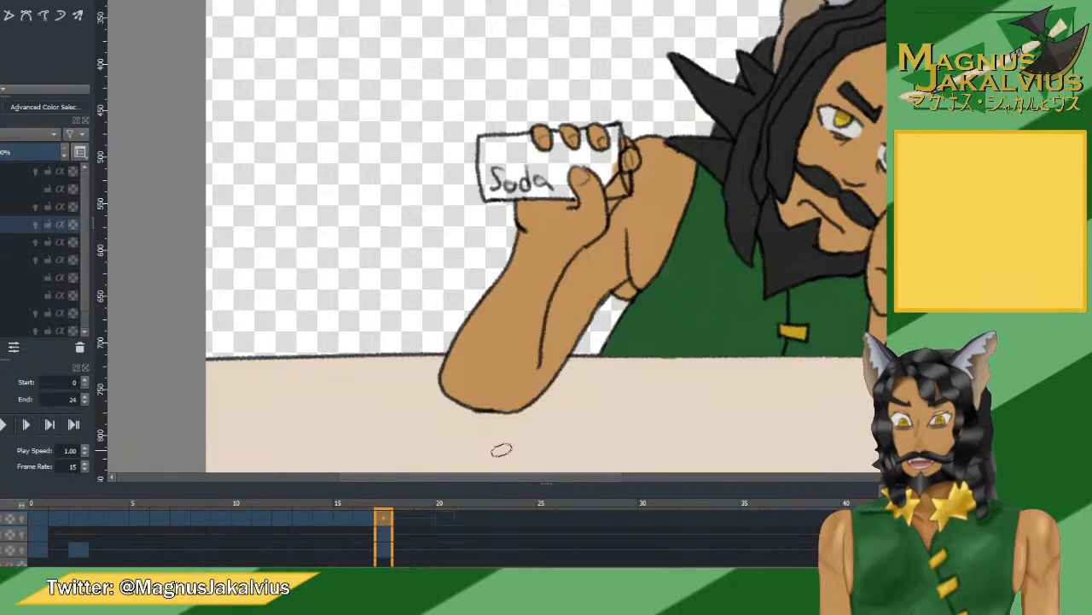
Paint the thumbnail and fingernails on frame 17 in the lighter nail colour used on frame 16.
click(371, 517)
click(381, 517)
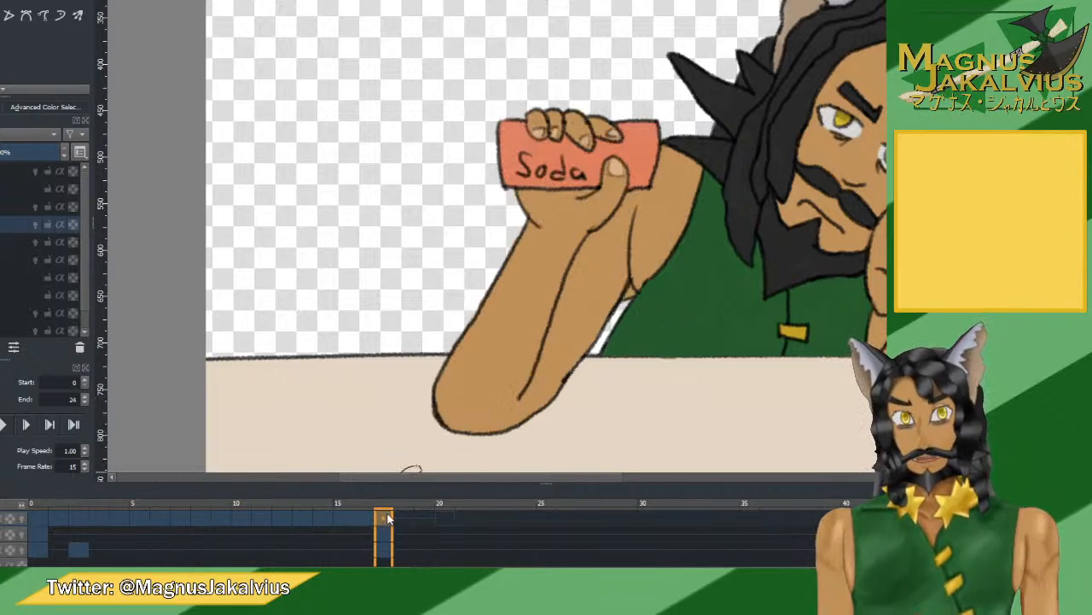
click(364, 513)
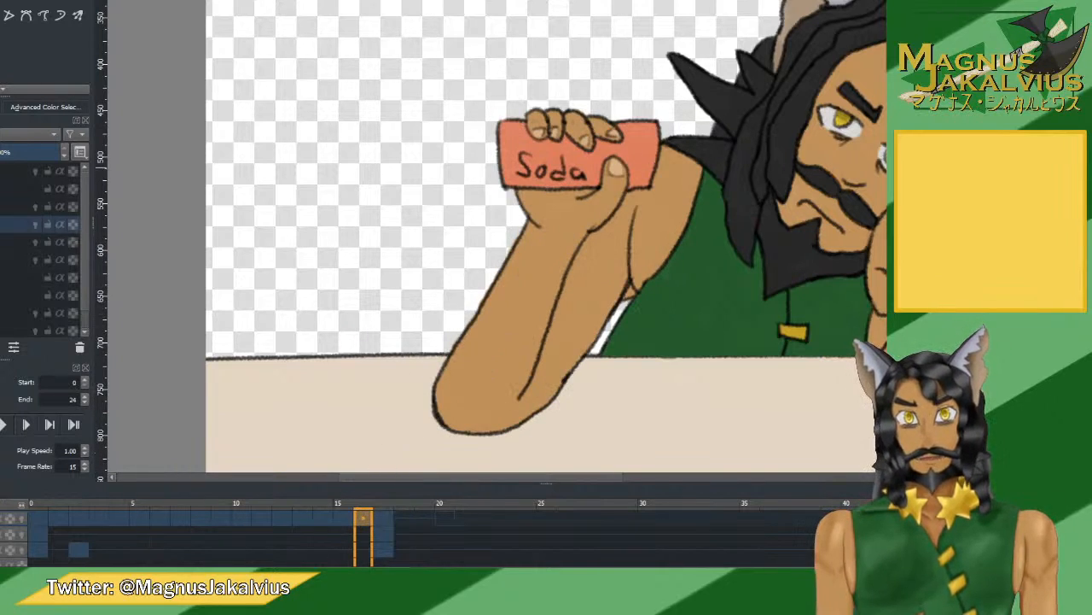
click(384, 520)
click(365, 515)
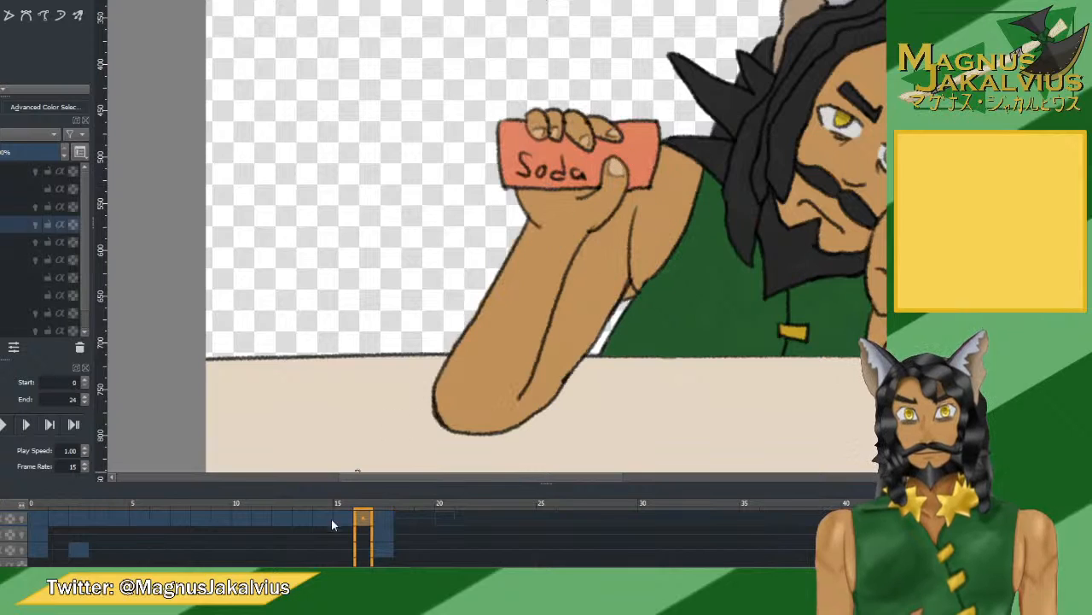
click(382, 519)
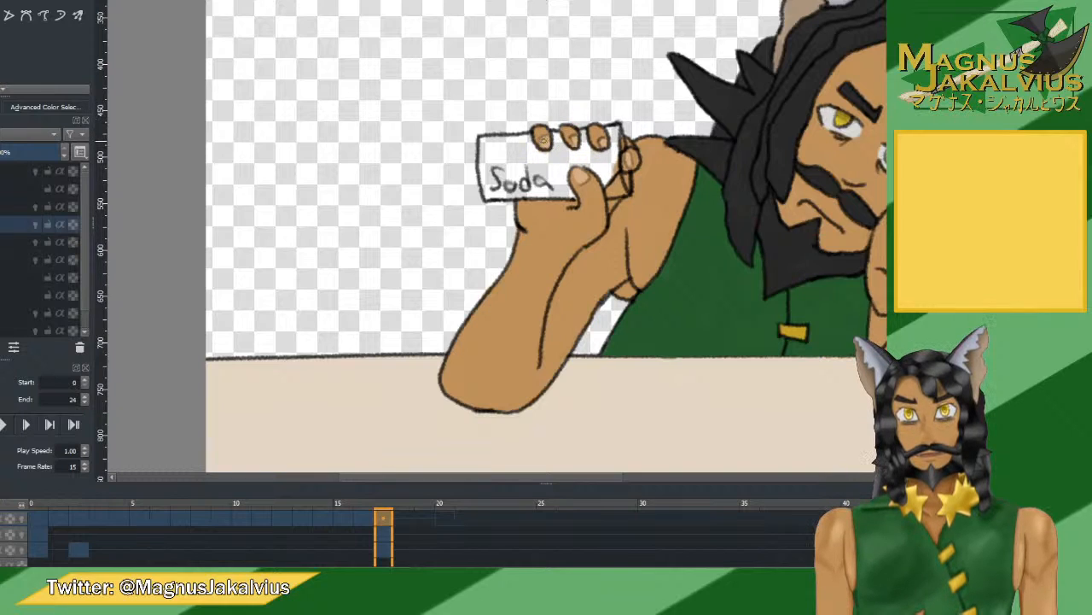
Fill the soda can on frame 17 with the orange-red from frame 16, painting around the fingers and thumb.
click(369, 517)
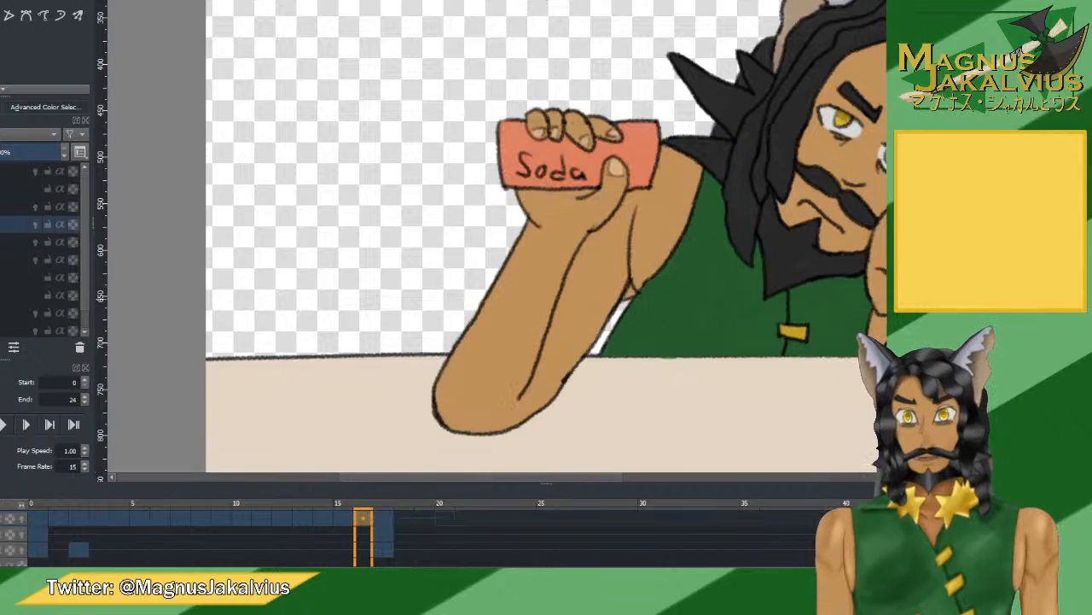
click(384, 517)
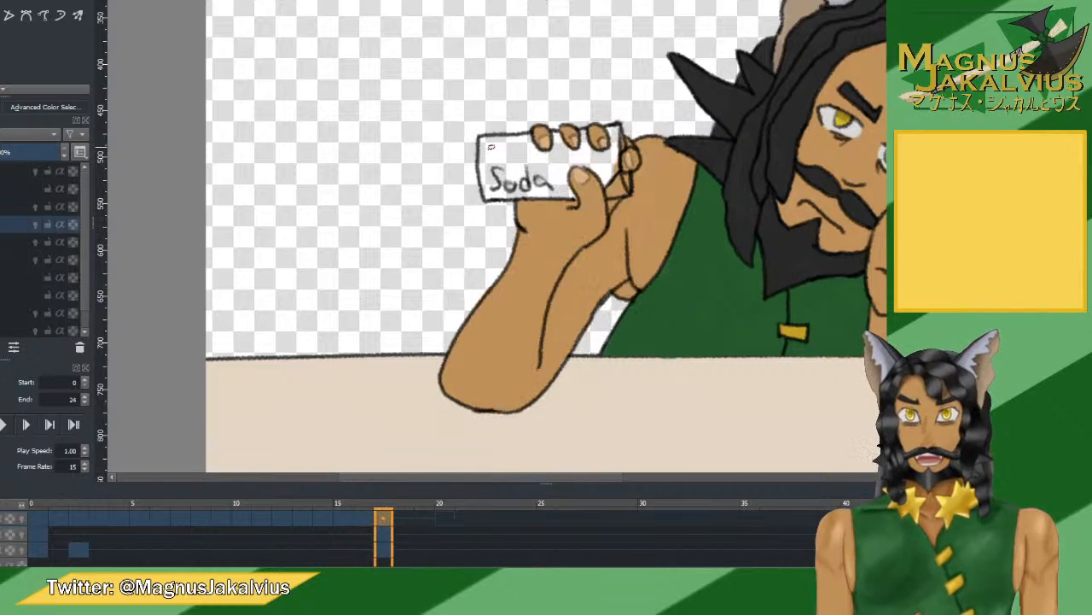
mouse_move(483, 147)
mouse_down()
mouse_move(488, 193)
mouse_move(500, 186)
mouse_up()
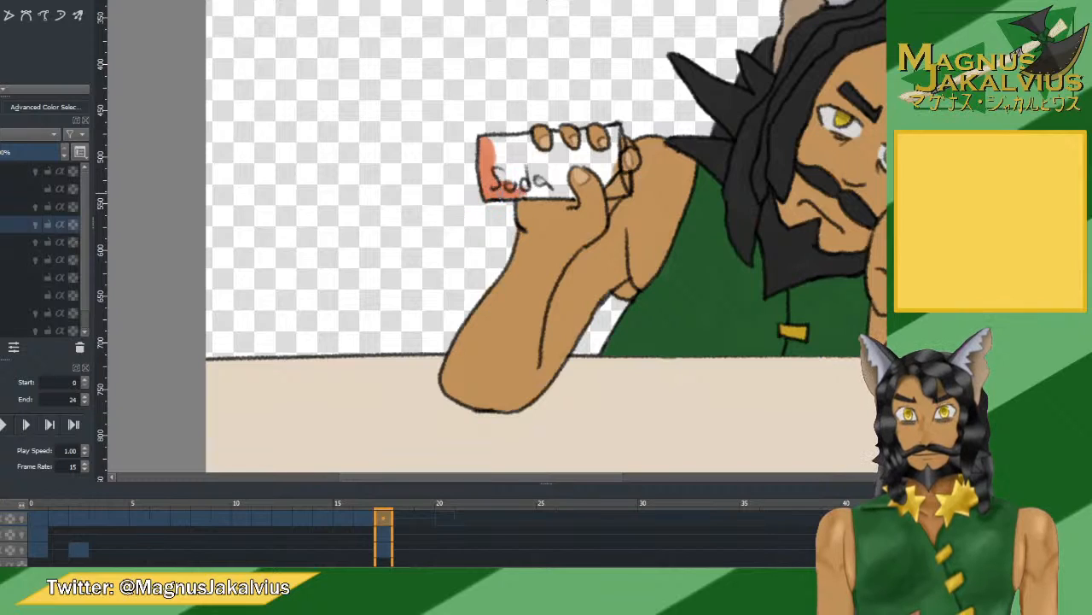
mouse_move(496, 175)
mouse_down()
mouse_move(534, 178)
mouse_move(540, 171)
mouse_move(491, 137)
mouse_up()
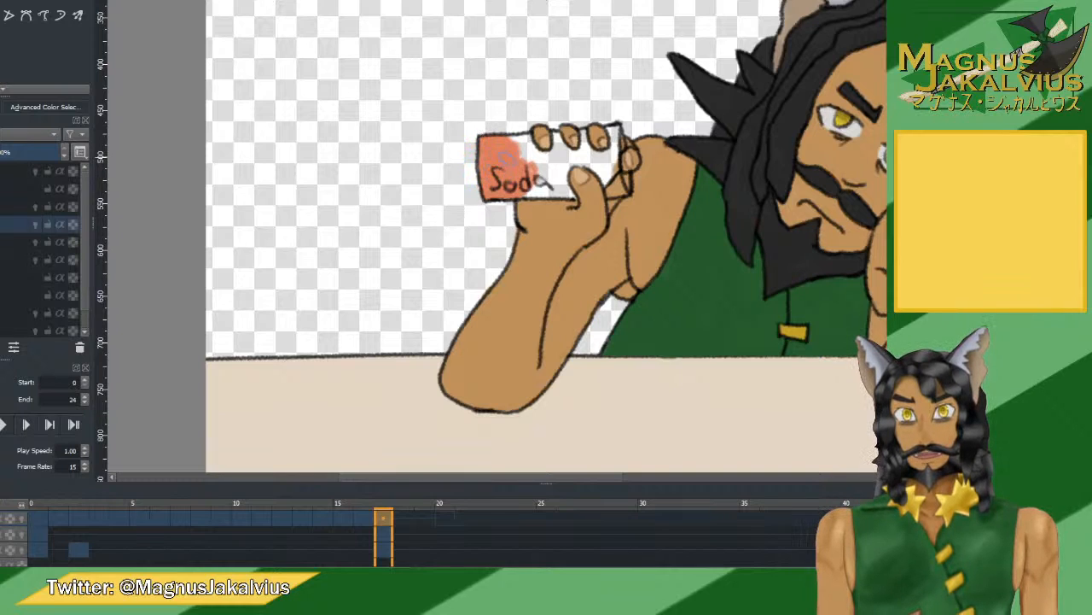
mouse_move(509, 155)
mouse_down()
mouse_move(502, 130)
mouse_move(510, 145)
mouse_move(529, 139)
mouse_move(534, 155)
mouse_move(560, 145)
mouse_move(557, 137)
mouse_move(566, 153)
mouse_move(584, 154)
mouse_move(585, 134)
mouse_move(620, 174)
mouse_up()
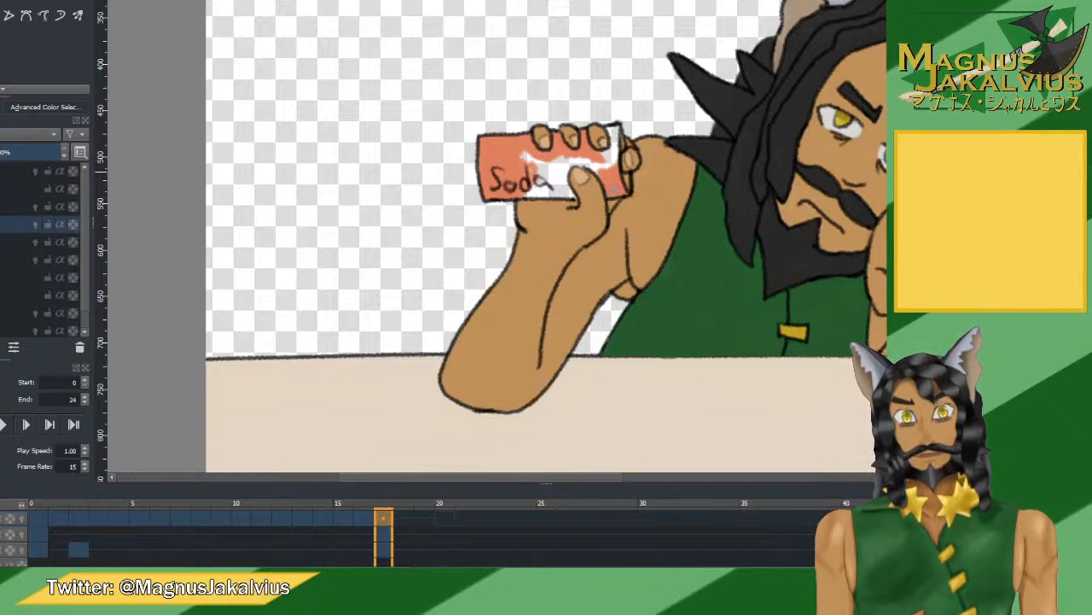
mouse_move(615, 162)
mouse_down()
mouse_move(611, 127)
mouse_move(604, 161)
mouse_move(603, 151)
mouse_move(591, 163)
mouse_move(609, 181)
mouse_move(573, 145)
mouse_move(540, 182)
mouse_move(528, 167)
mouse_move(521, 184)
mouse_move(574, 197)
mouse_move(536, 161)
mouse_up()
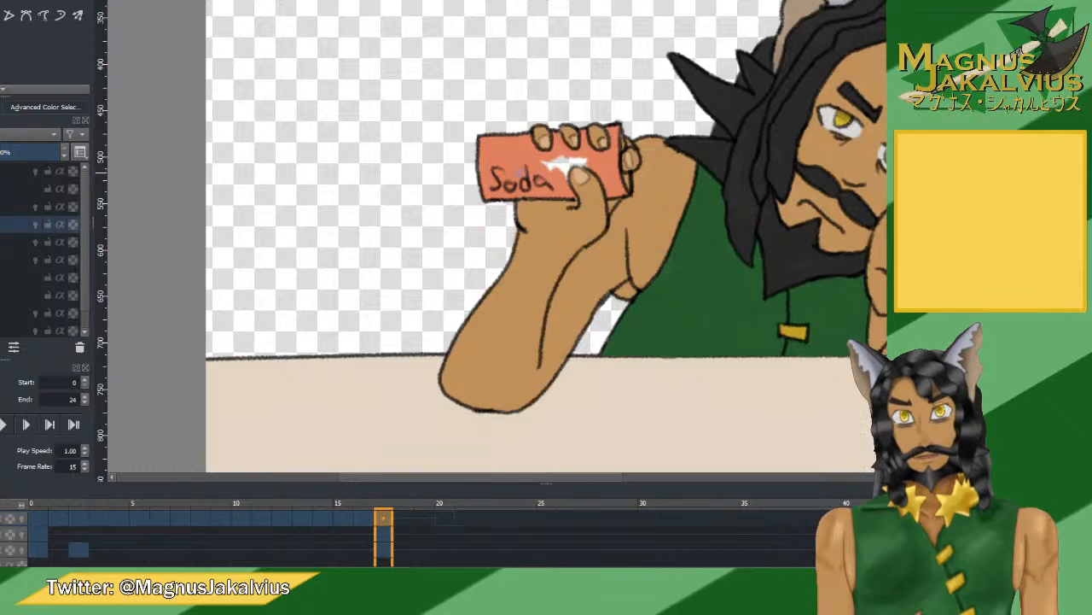
drag(543, 167, 585, 164)
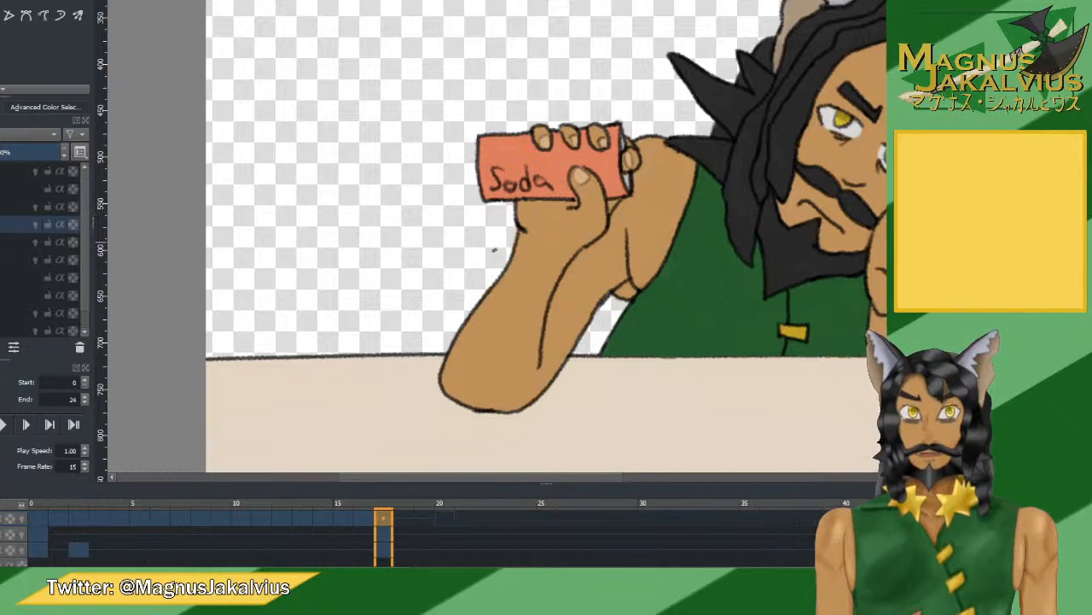
Fill the forearm, palm, thumb and fingers on frame 20 with skin colour, using frame 17 as reference.
click(440, 518)
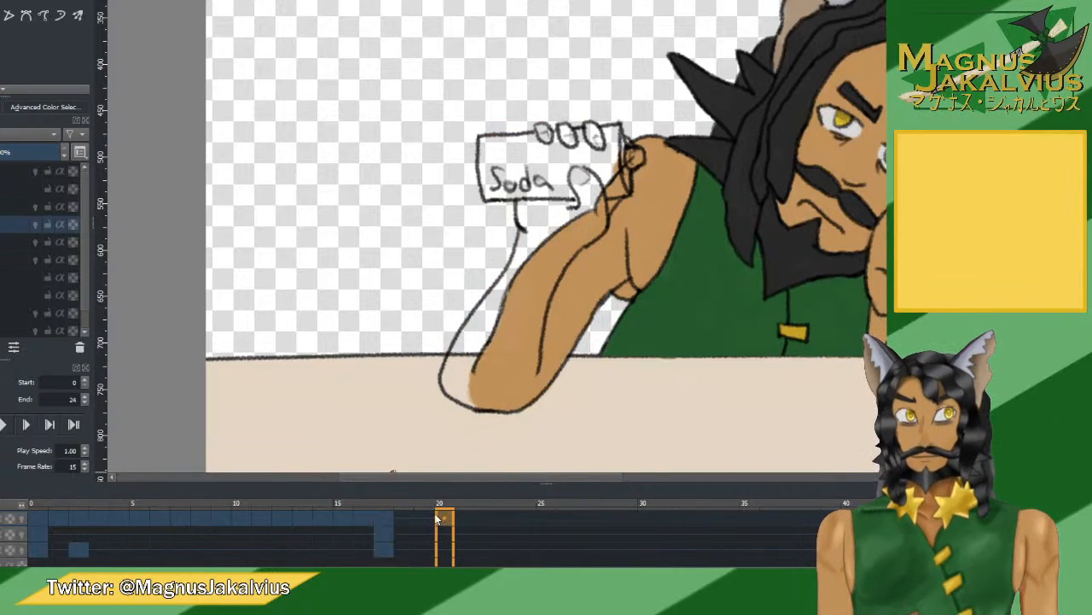
click(384, 519)
click(440, 518)
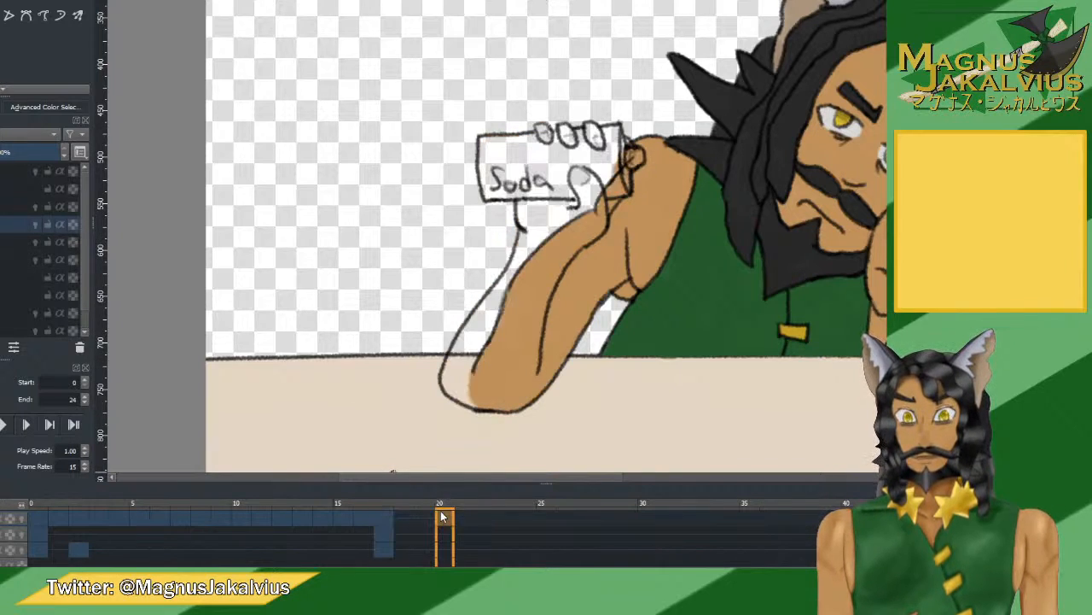
mouse_move(527, 280)
mouse_down()
mouse_move(537, 248)
mouse_move(512, 315)
mouse_move(468, 373)
mouse_move(465, 384)
mouse_move(491, 388)
mouse_move(461, 380)
mouse_up()
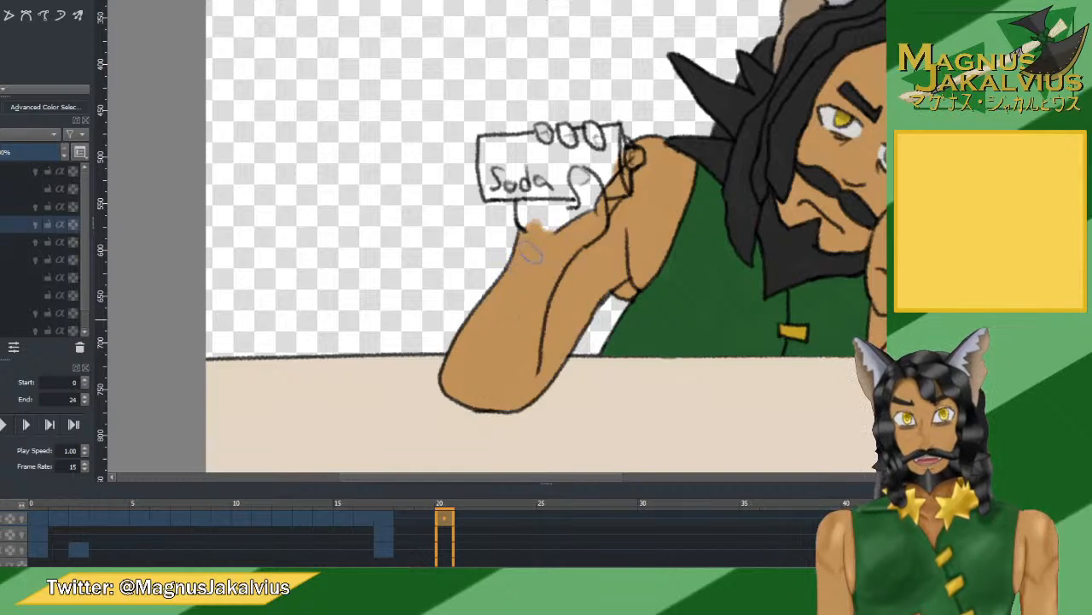
mouse_move(530, 211)
mouse_down()
mouse_move(582, 197)
mouse_move(592, 209)
mouse_move(591, 186)
mouse_move(573, 183)
mouse_move(588, 149)
mouse_move(541, 129)
mouse_move(565, 134)
mouse_move(578, 159)
mouse_move(590, 126)
mouse_move(638, 152)
mouse_up()
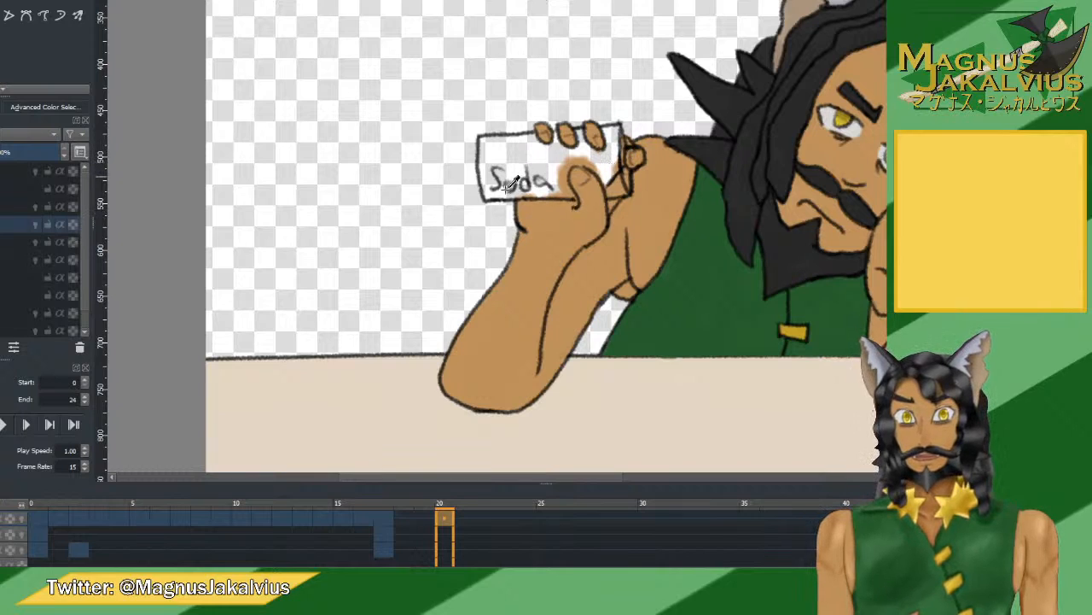
Fill the soda can on frame 20 with the orange-red sampled from frame 17, painting around the thumb and fingers.
click(373, 500)
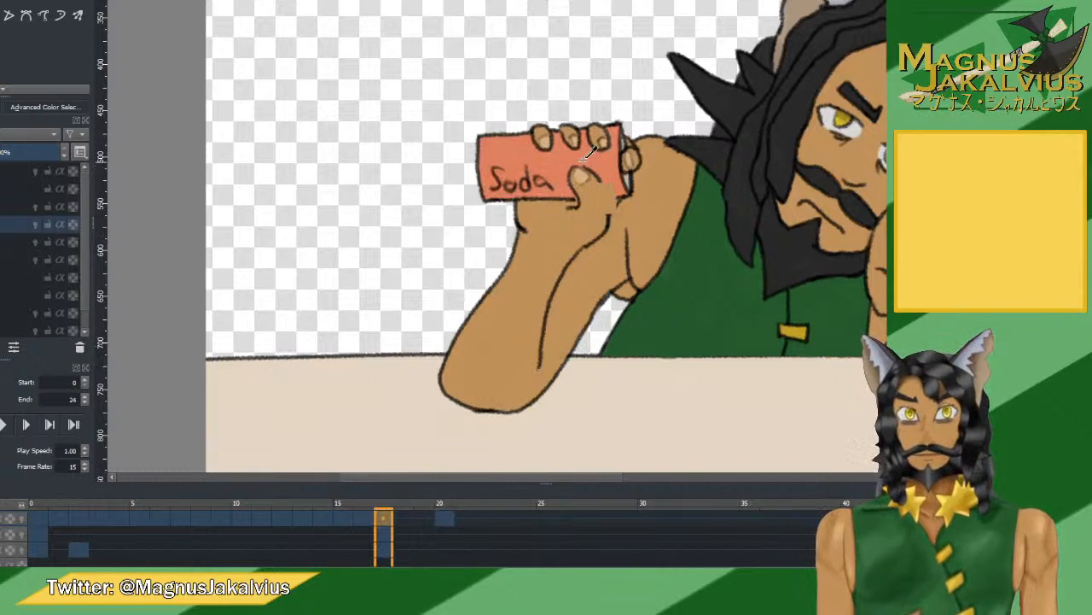
click(441, 499)
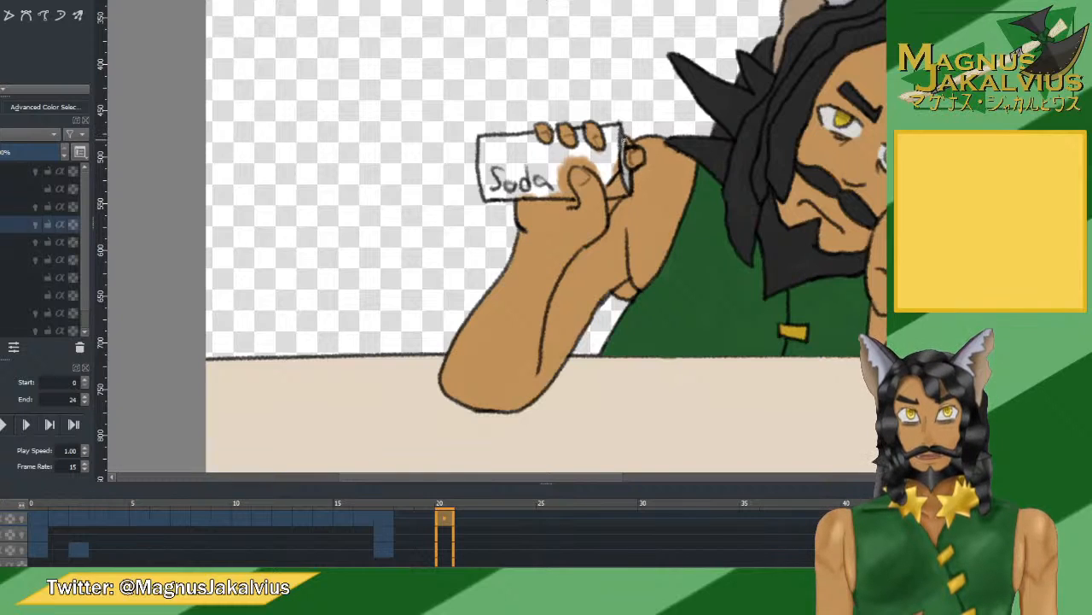
click(383, 504)
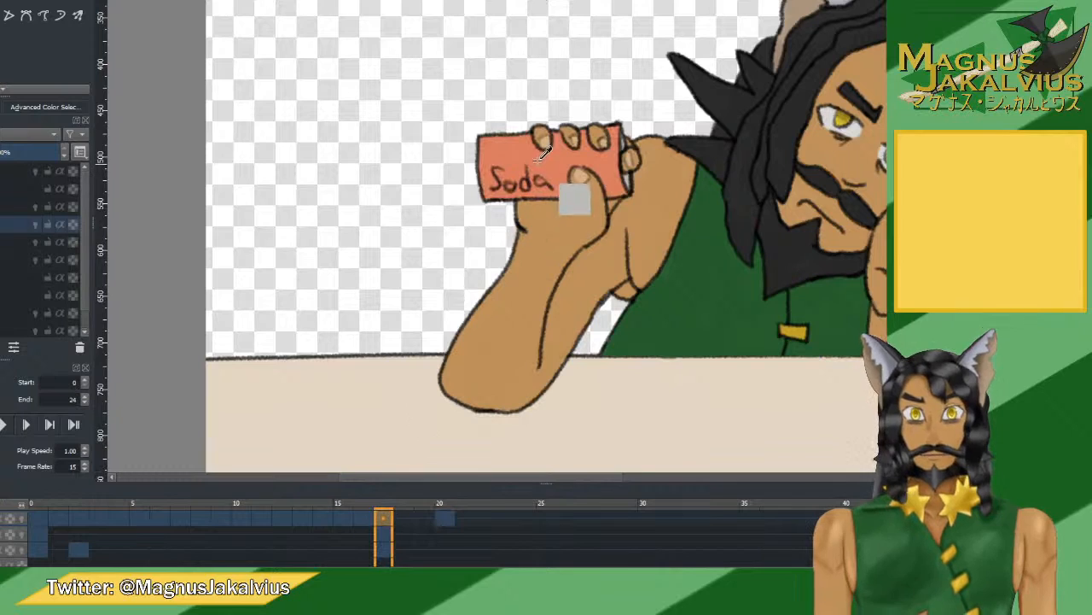
click(443, 519)
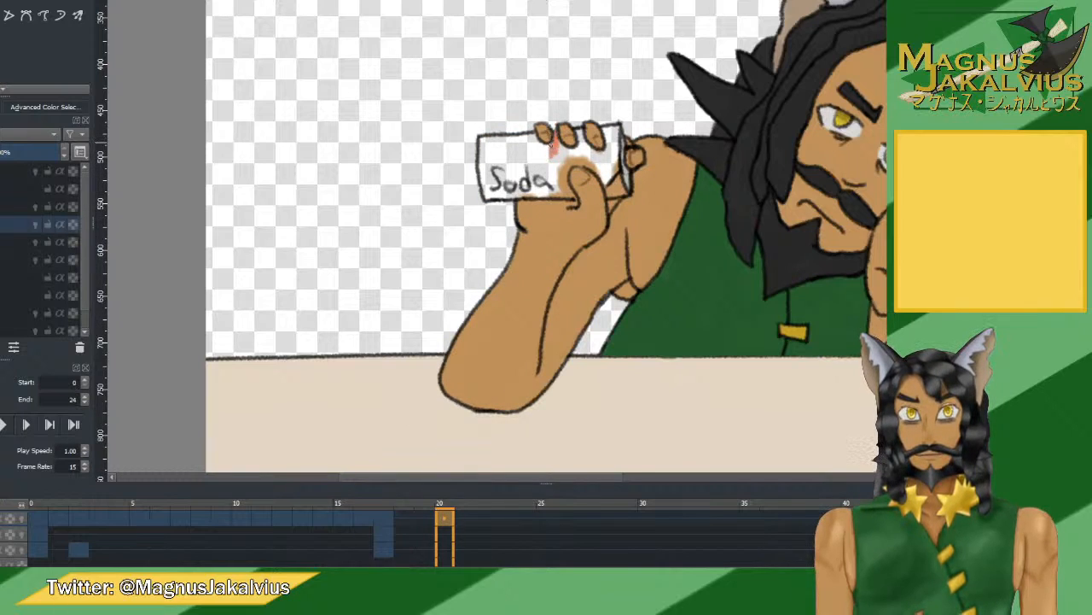
mouse_move(535, 159)
mouse_down()
mouse_move(512, 184)
mouse_move(546, 192)
mouse_move(548, 174)
mouse_move(486, 179)
mouse_move(485, 197)
mouse_move(478, 138)
mouse_move(564, 147)
mouse_move(589, 175)
mouse_up()
key(ctrl+z)
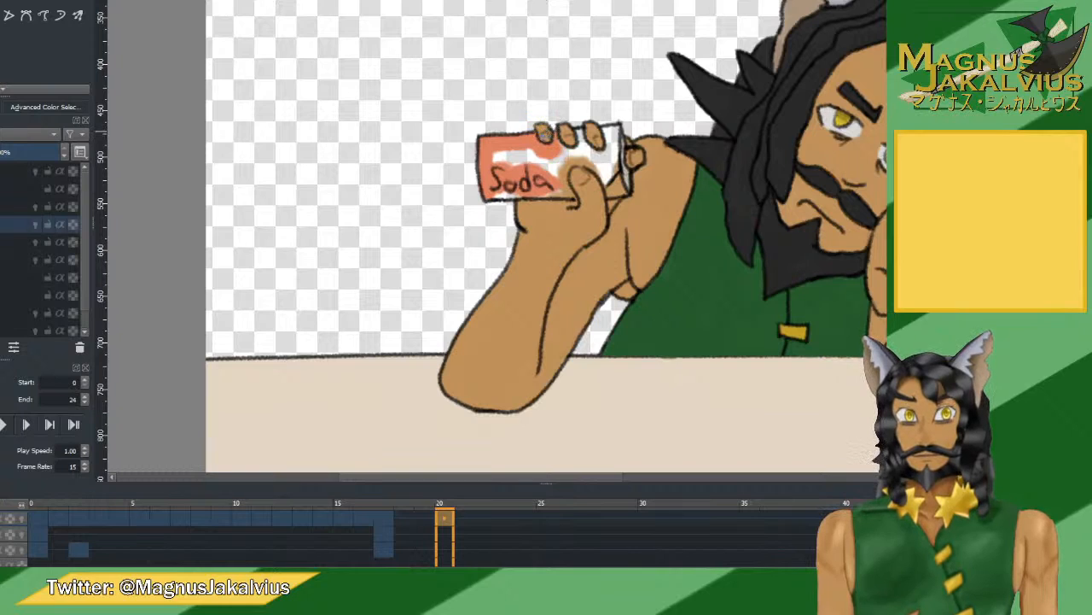
mouse_move(530, 155)
mouse_down()
mouse_move(494, 154)
mouse_move(553, 167)
mouse_move(509, 197)
mouse_move(503, 182)
mouse_move(525, 175)
mouse_move(511, 185)
mouse_up()
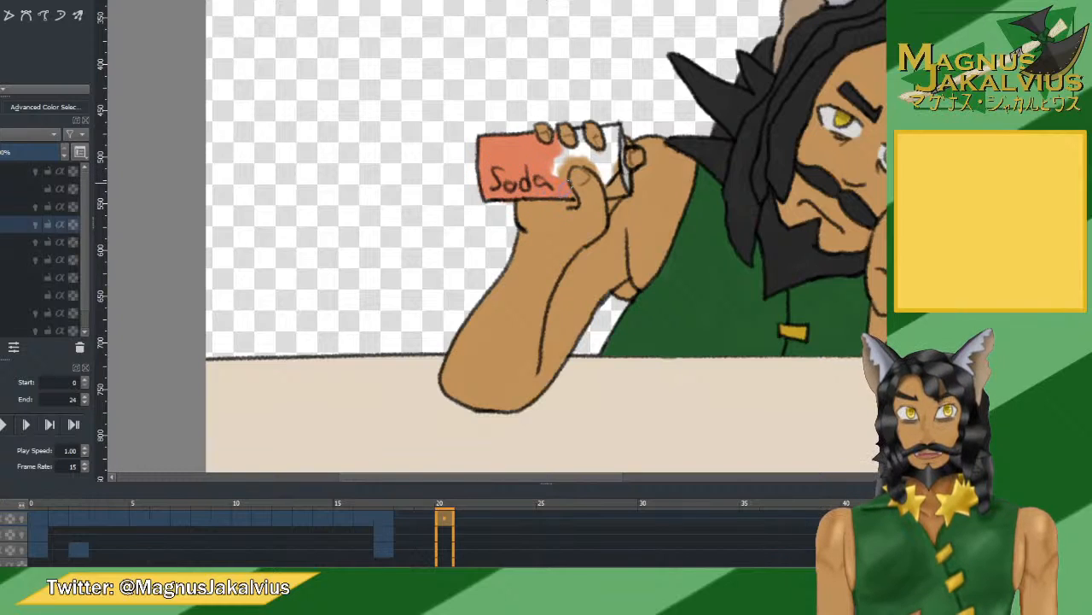
mouse_move(572, 187)
mouse_down()
mouse_move(570, 150)
mouse_move(562, 171)
mouse_move(567, 157)
mouse_move(601, 159)
mouse_move(611, 182)
mouse_up()
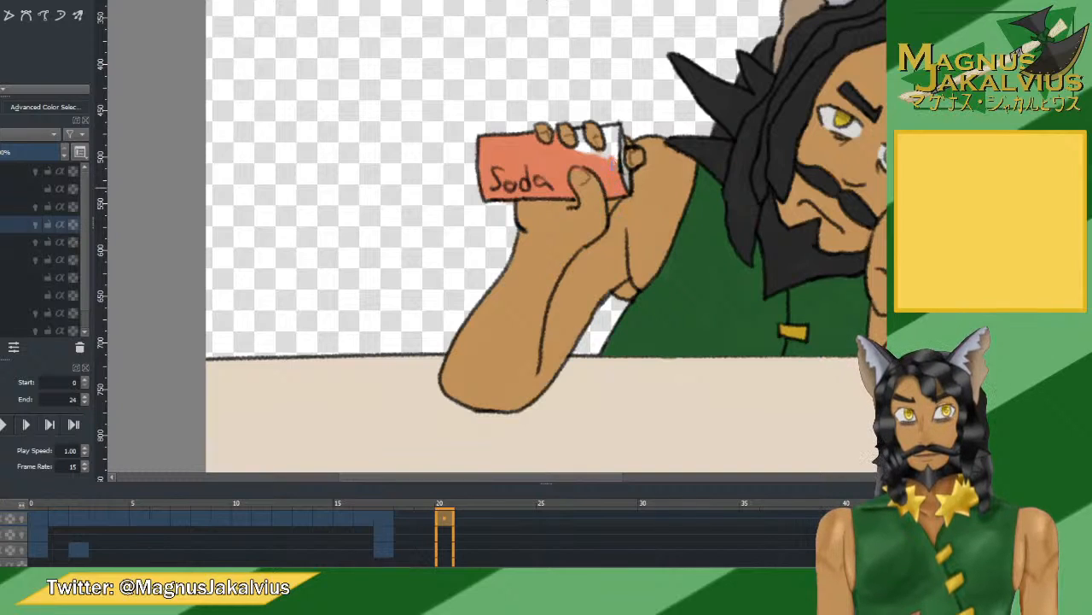
mouse_move(611, 147)
mouse_down()
mouse_move(618, 136)
mouse_move(606, 130)
mouse_move(608, 156)
mouse_move(578, 132)
mouse_up()
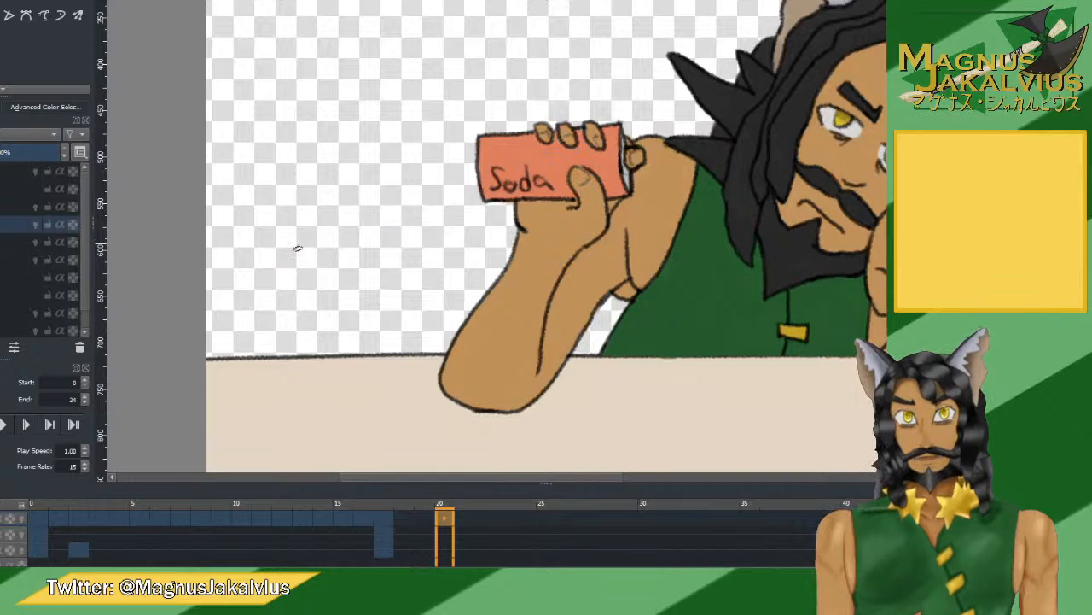
Paint the thumbnail and fingernails on frame 20 in the lighter nail colour sampled from frame 17.
click(383, 510)
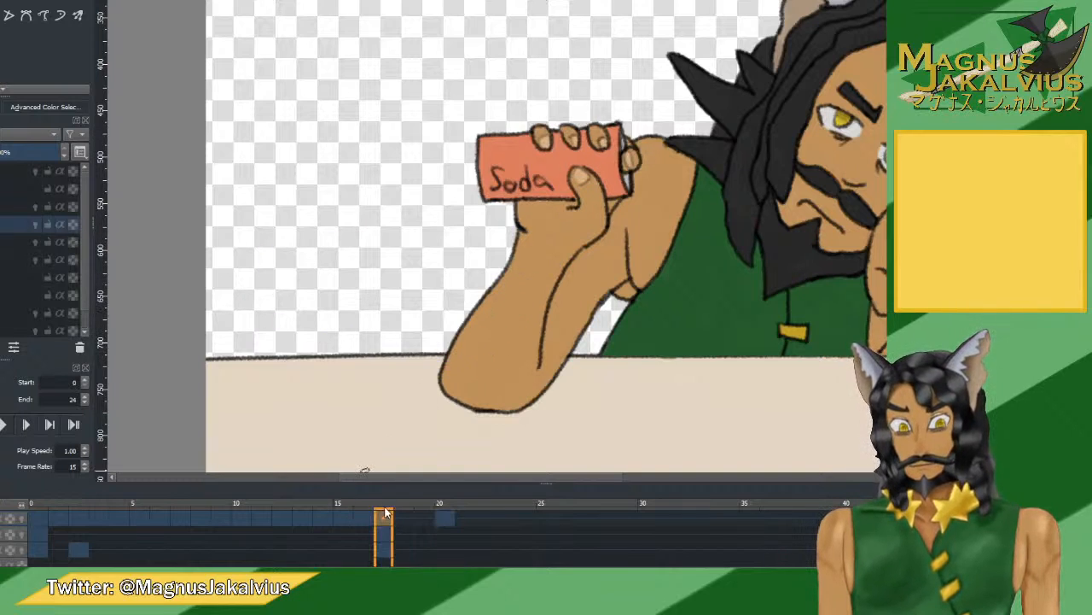
click(443, 517)
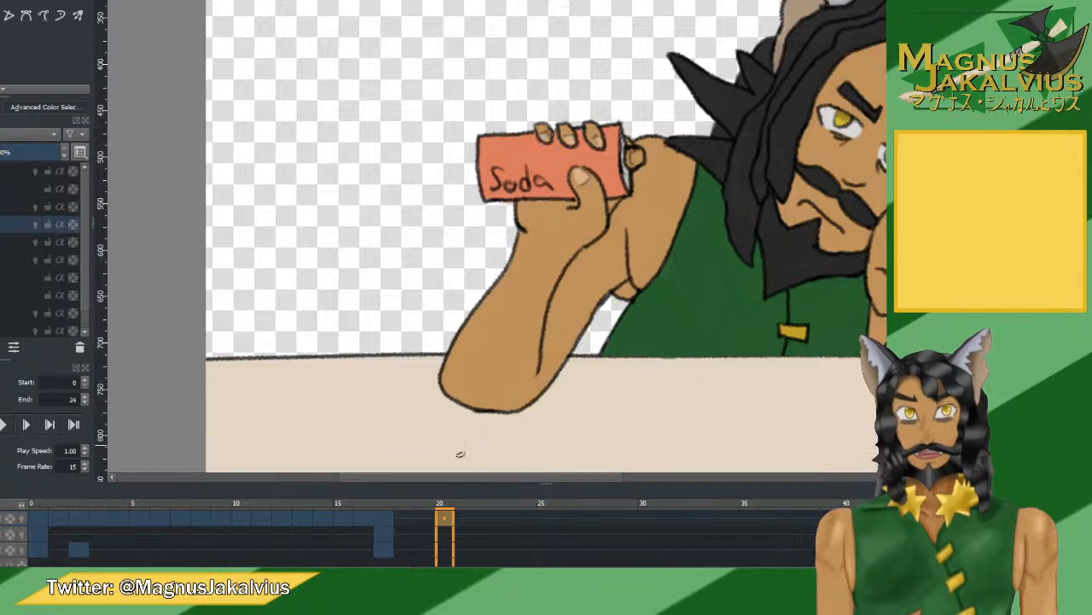
click(383, 518)
click(444, 513)
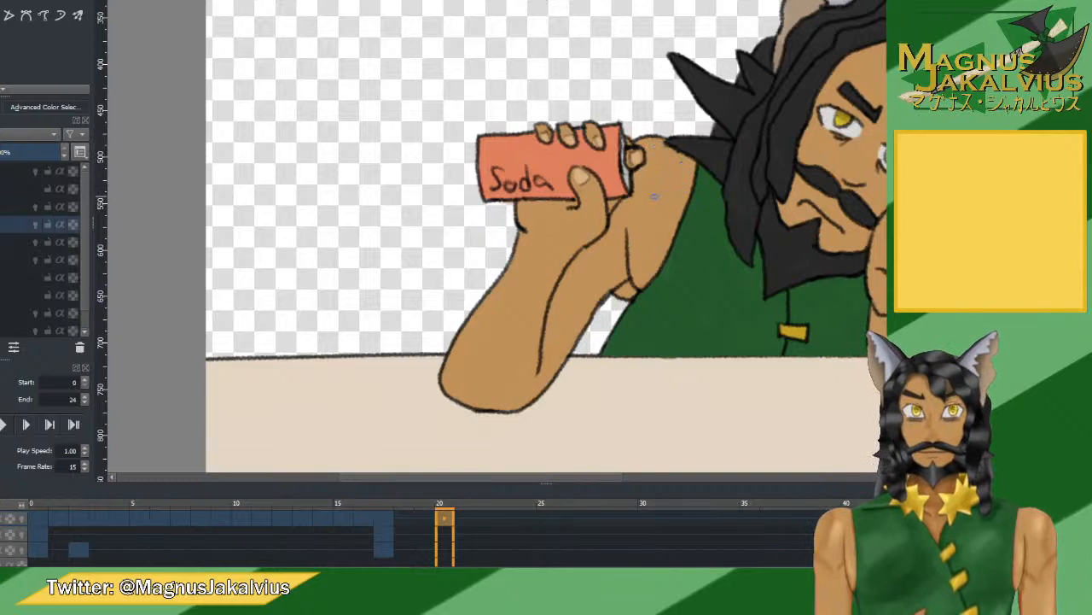
Play the animation from frame 0 in a mirrored view to check the coloured arm and can movement.
scroll(655, 197, down, 5)
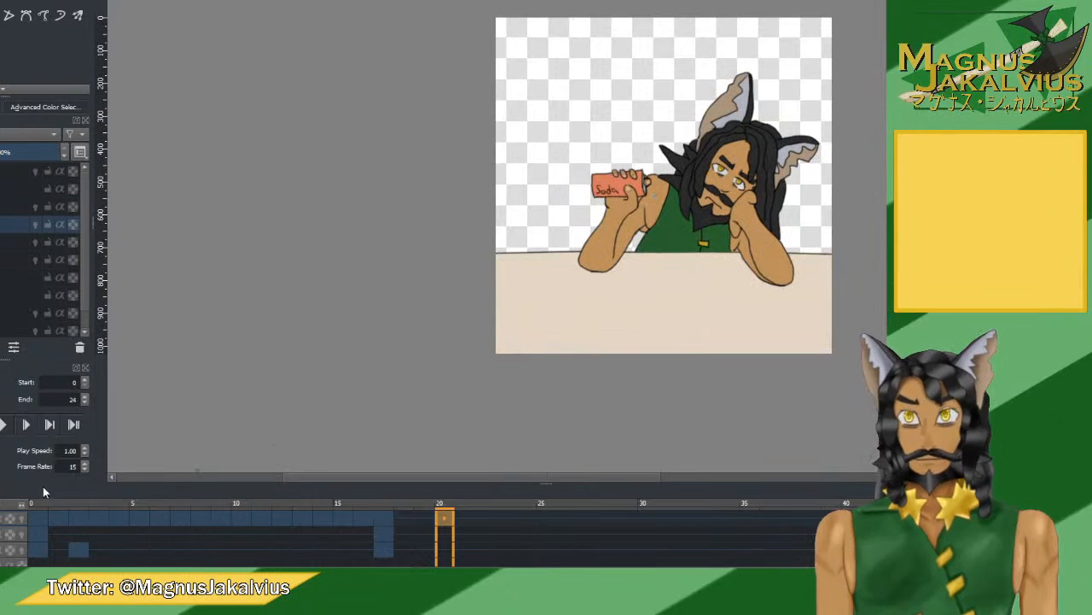
click(36, 518)
key(m)
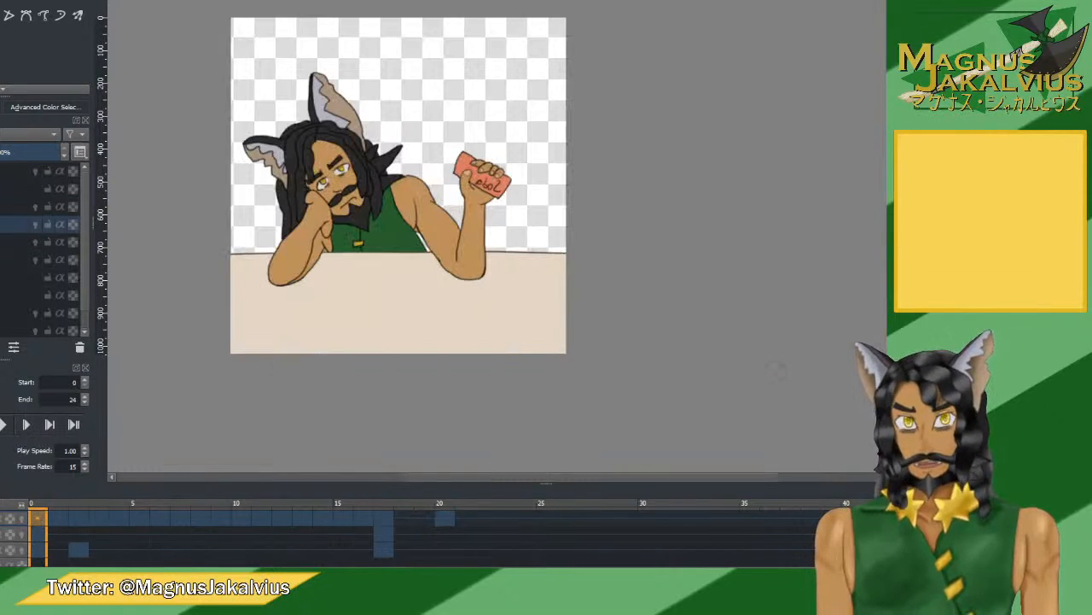
click(3, 425)
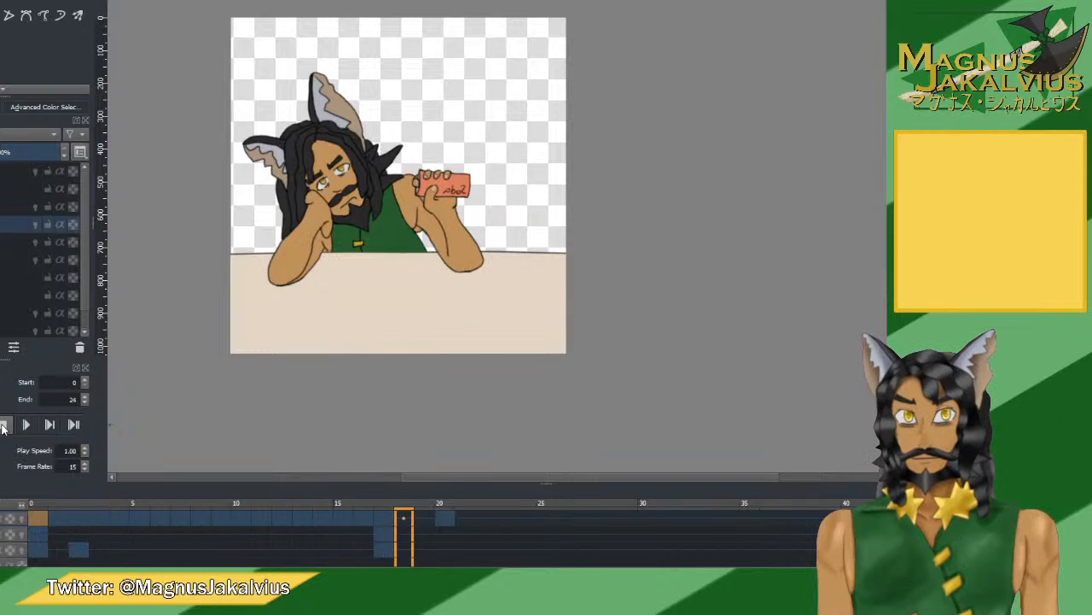
key(m)
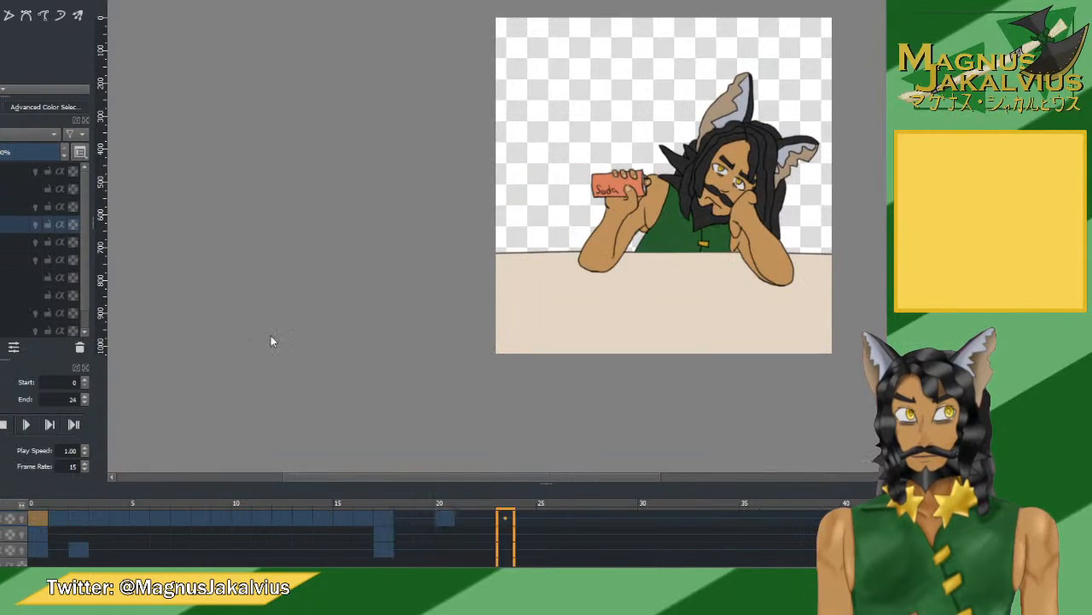
drag(578, 224, 407, 267)
scroll(446, 249, up, 1)
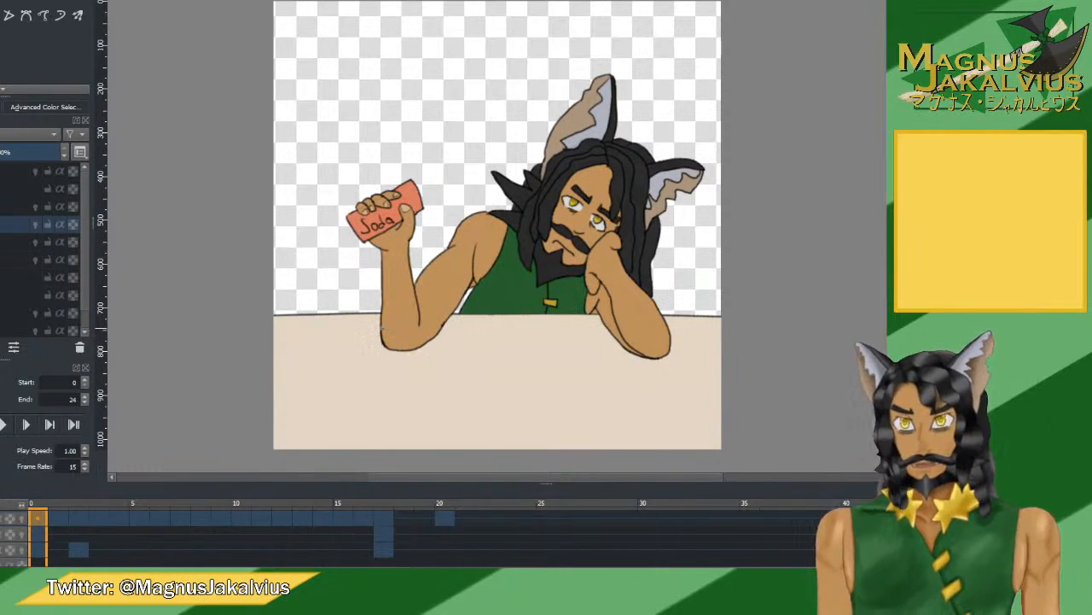
Select the layer beneath the soda spray line art and make frame 23 active for colouring.
click(501, 531)
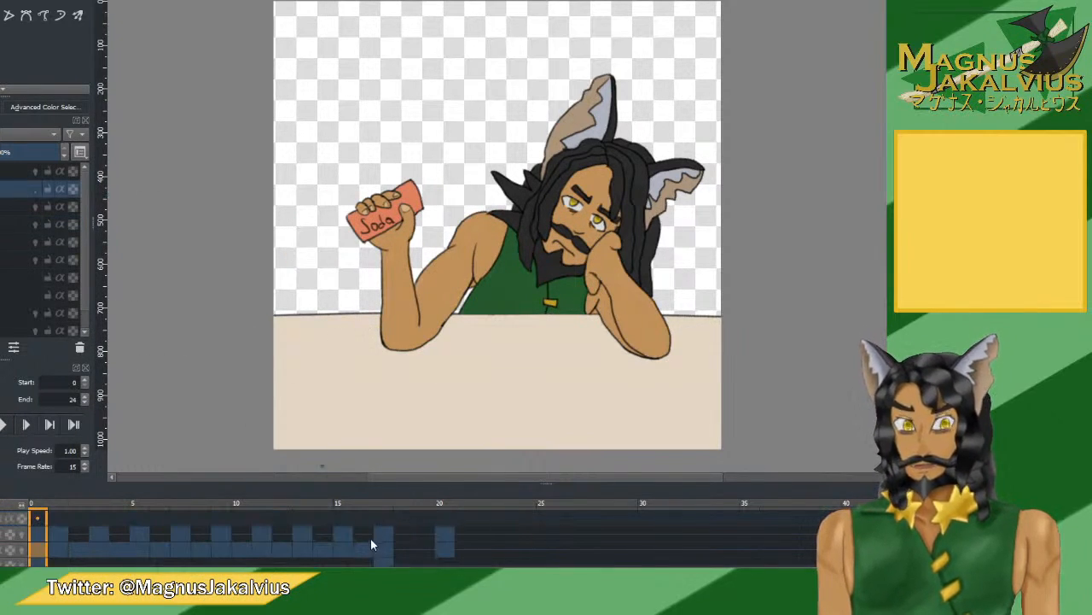
scroll(486, 536, up, 1)
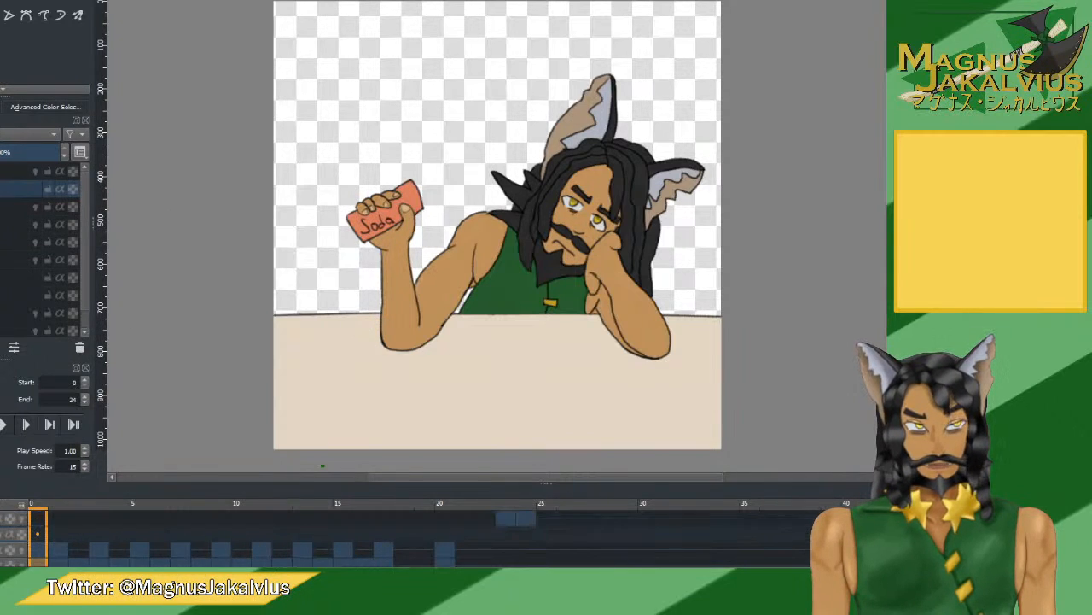
click(507, 531)
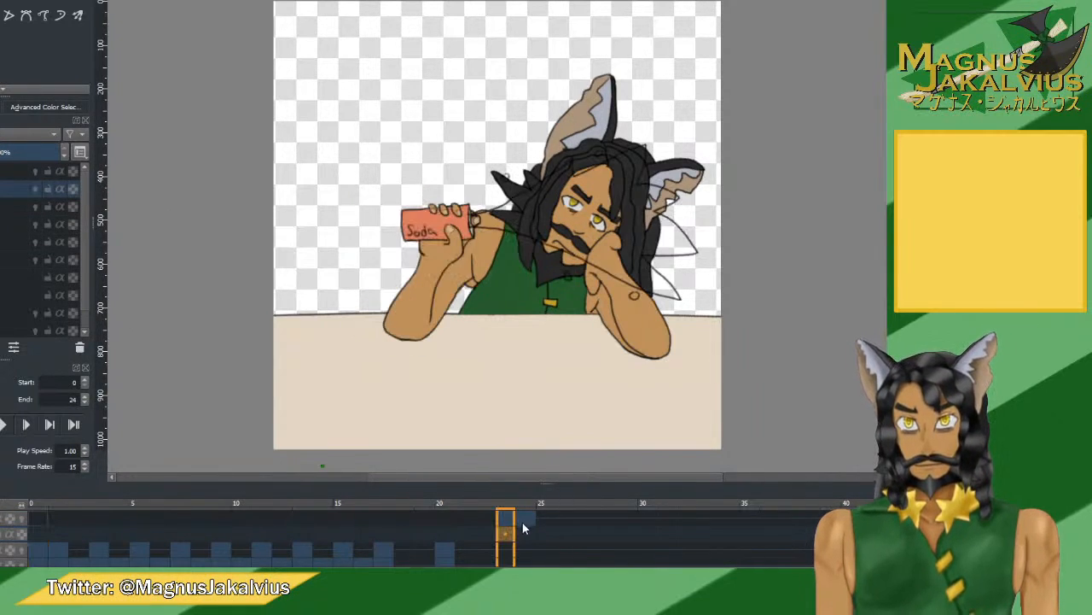
click(521, 529)
click(503, 532)
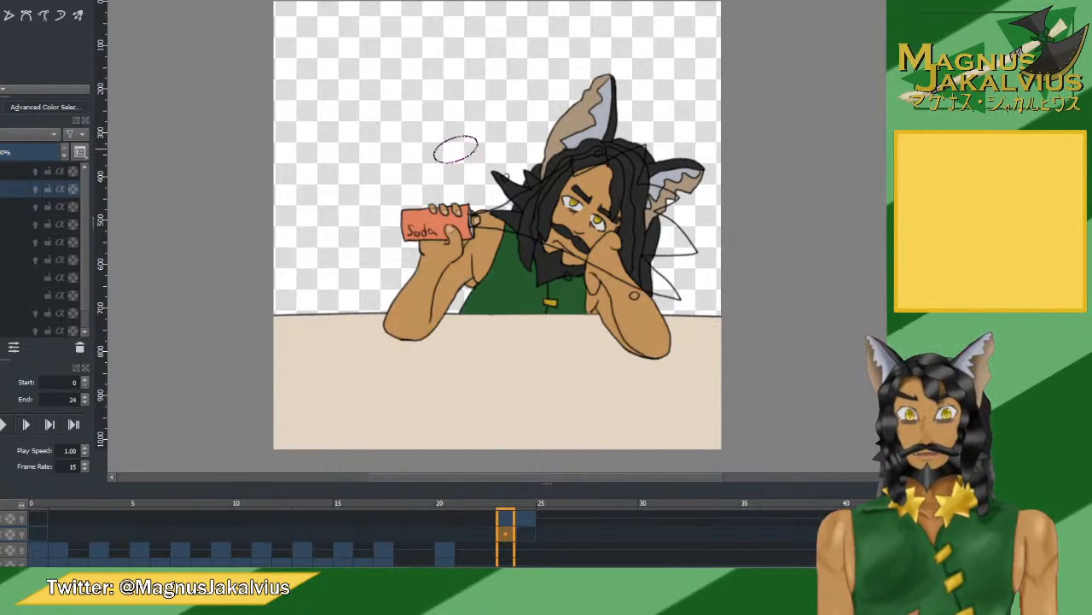
Try translucent dark brown soda colours over the spray on frame 23, undoing each test stroke.
mouse_move(452, 151)
mouse_down()
mouse_move(486, 208)
mouse_move(480, 235)
mouse_move(565, 137)
mouse_move(606, 198)
mouse_up()
key(ctrl+z)
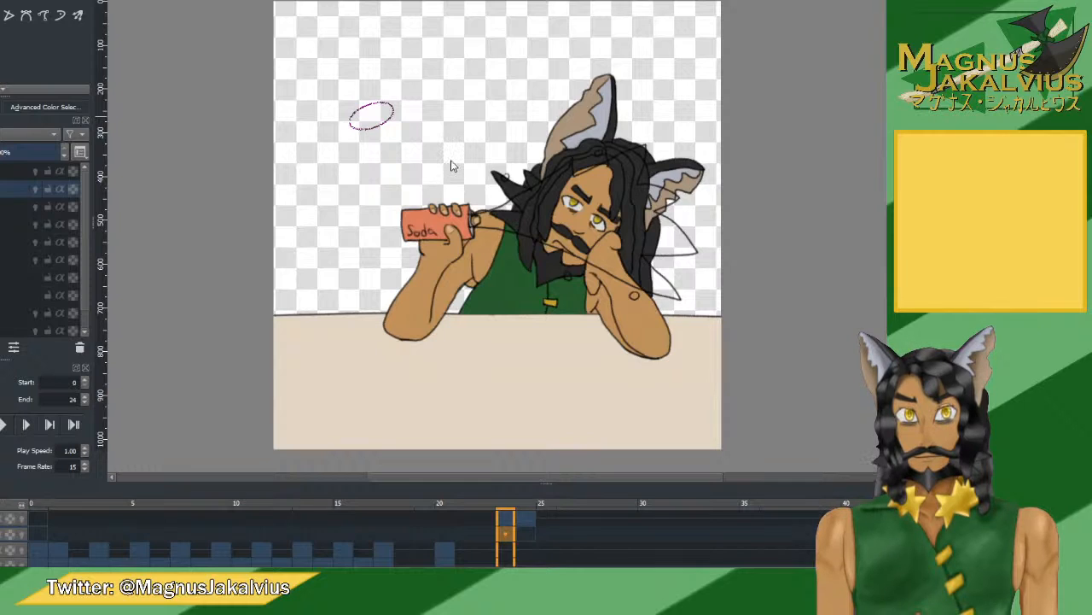
mouse_move(586, 204)
mouse_down()
mouse_move(524, 224)
mouse_move(597, 198)
mouse_up()
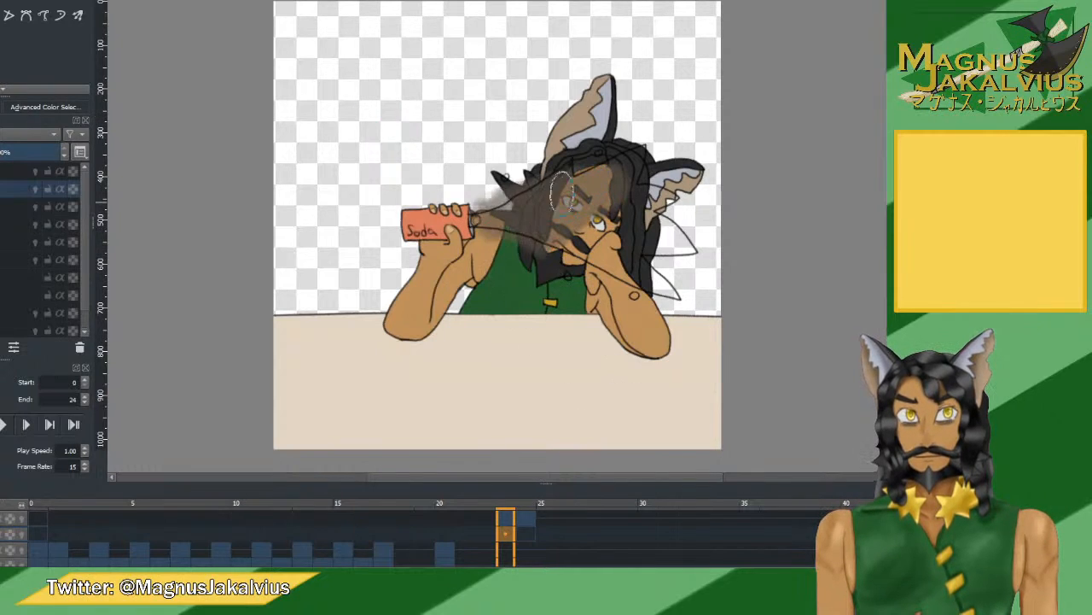
key(ctrl+z)
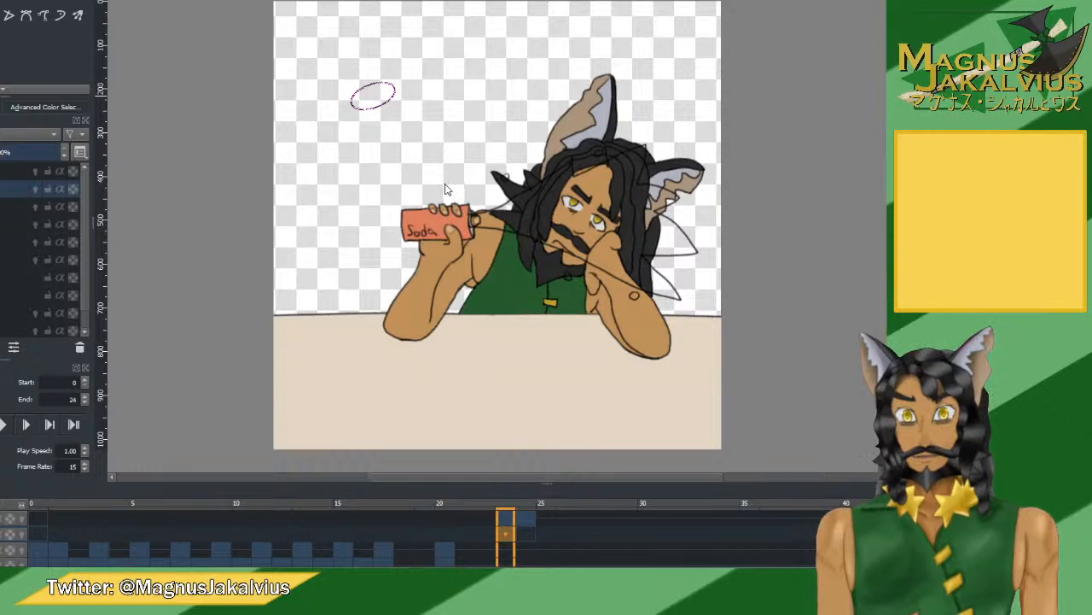
mouse_move(621, 192)
mouse_down()
mouse_move(560, 200)
mouse_move(546, 218)
mouse_move(632, 214)
mouse_move(546, 205)
mouse_move(614, 197)
mouse_move(544, 214)
mouse_move(581, 178)
mouse_move(636, 166)
mouse_move(597, 256)
mouse_up()
key(ctrl+z)
key(ctrl+z)
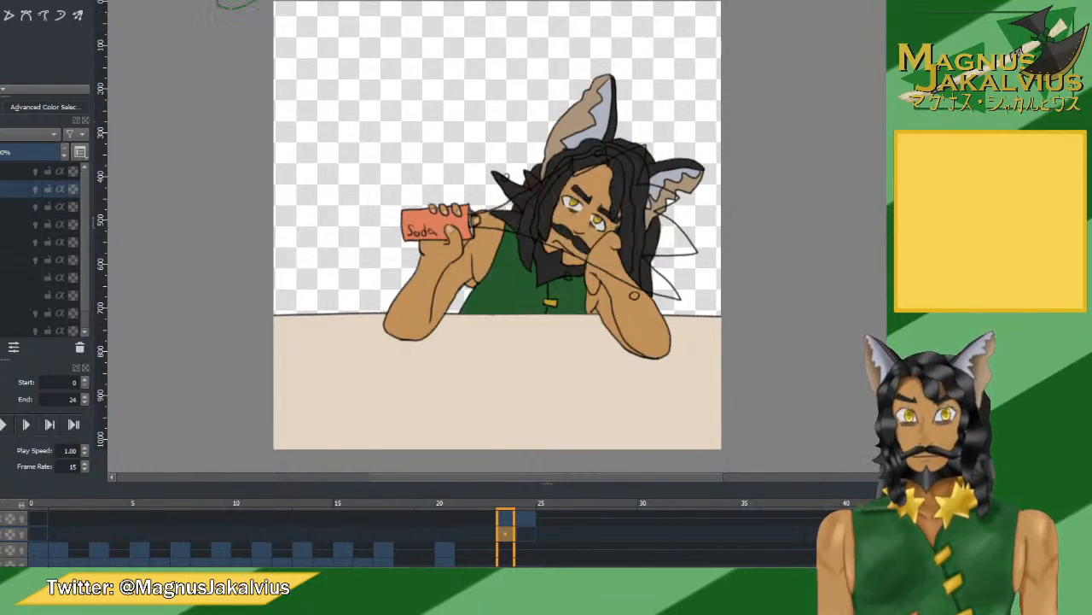
drag(351, 130, 394, 155)
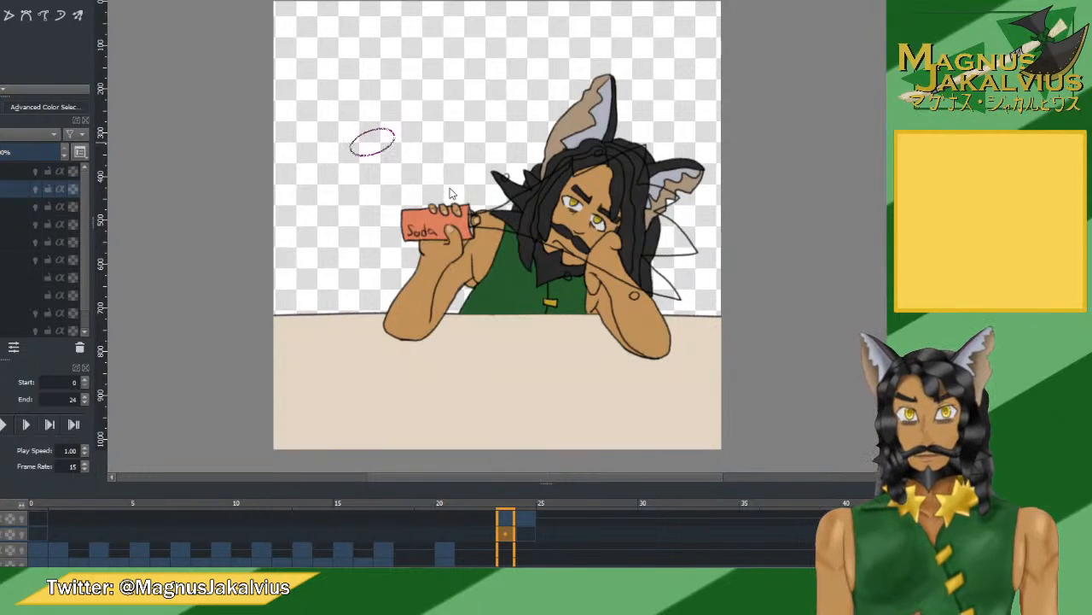
mouse_move(546, 196)
mouse_down()
mouse_move(597, 188)
mouse_move(546, 222)
mouse_move(648, 184)
mouse_up()
key(ctrl+z)
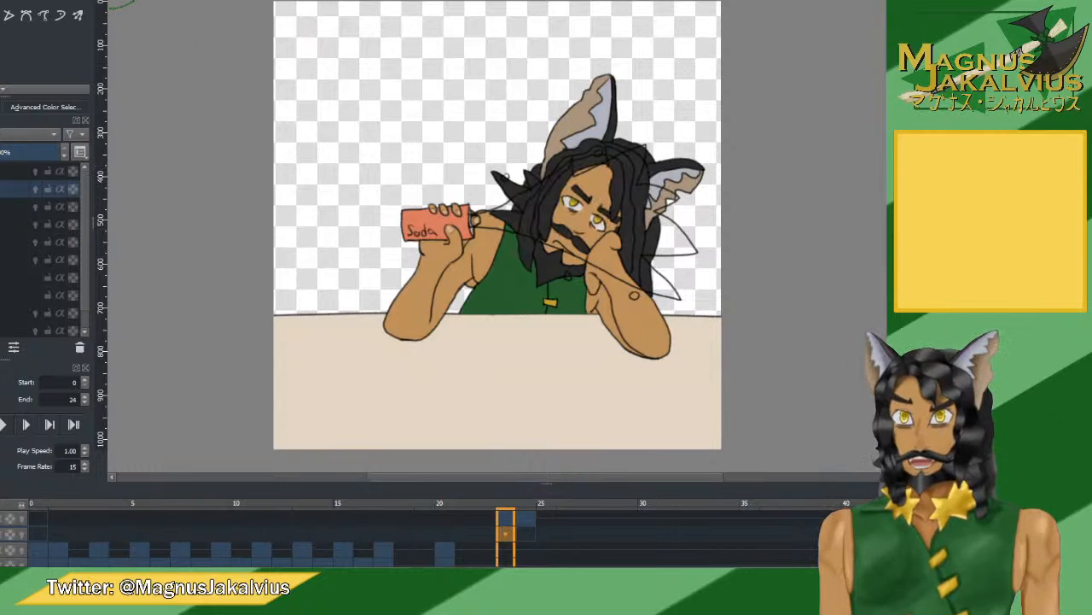
drag(350, 153, 395, 180)
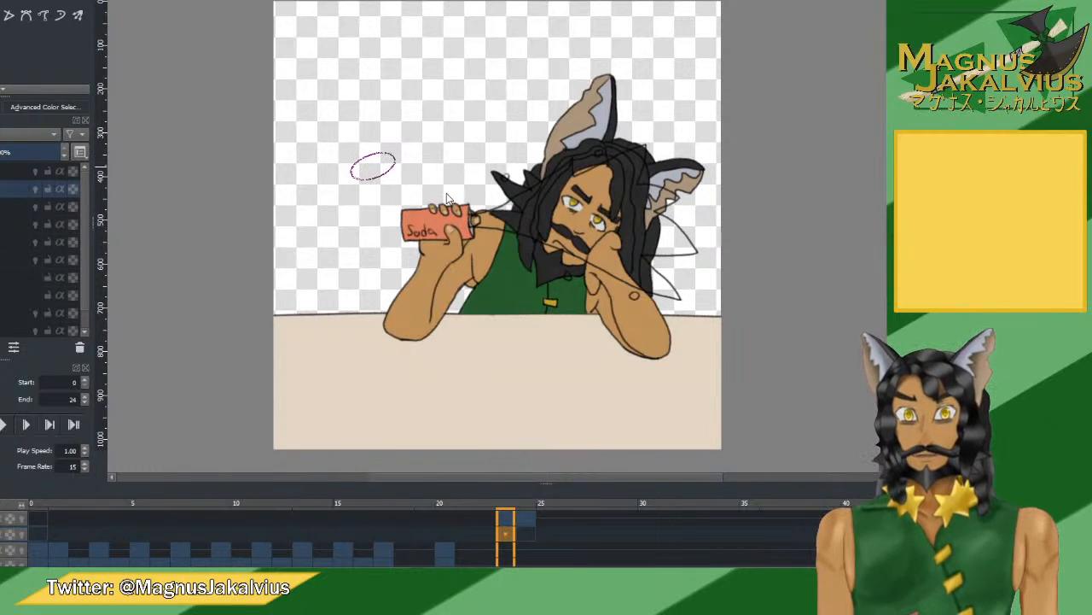
mouse_move(546, 222)
mouse_down()
mouse_move(598, 213)
mouse_move(512, 197)
mouse_move(608, 188)
mouse_up()
key(ctrl+z)
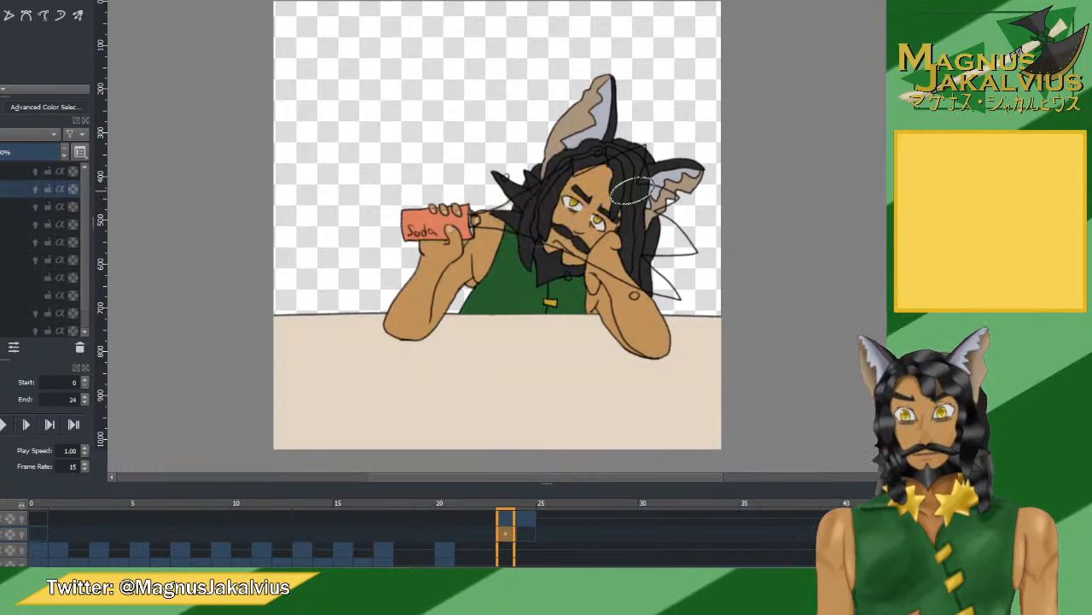
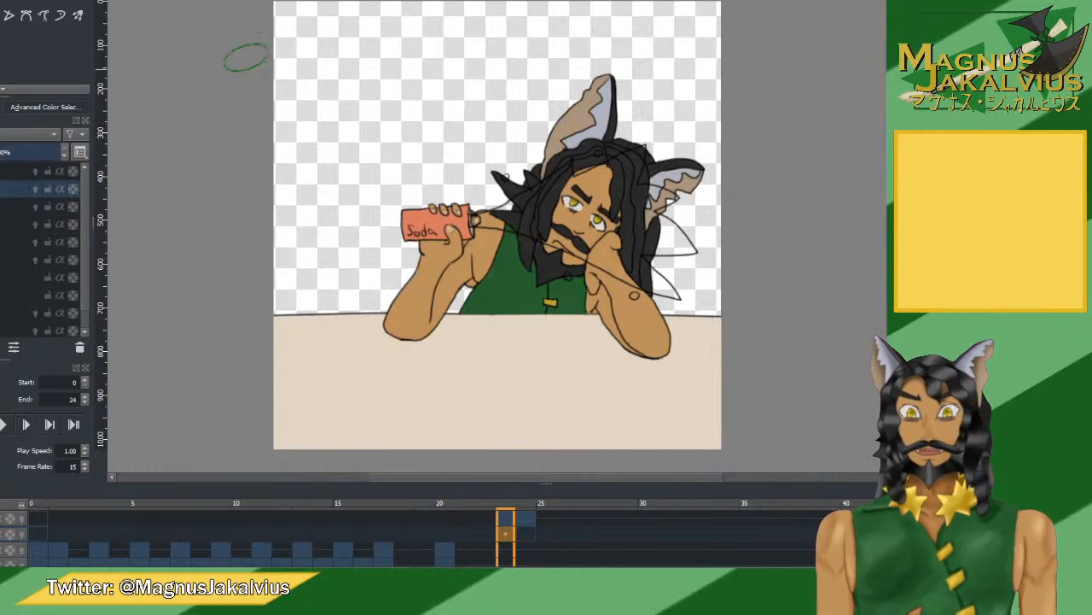
Try a light peach and a tan colour beside and over the spray on frame 23, undoing both tests.
mouse_move(512, 151)
mouse_down()
mouse_move(478, 120)
mouse_move(474, 153)
mouse_up()
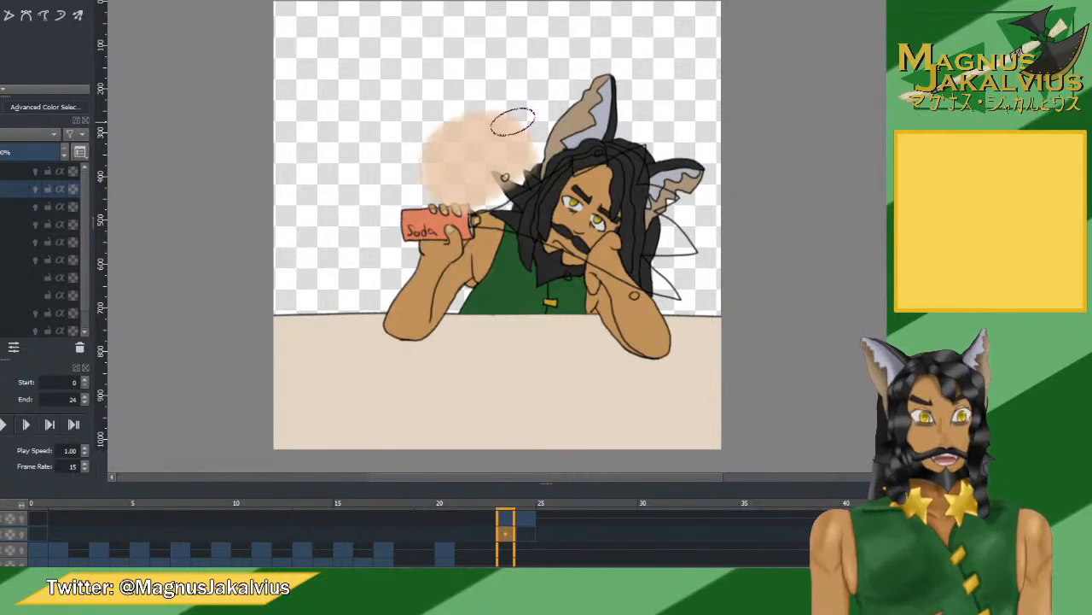
key(ctrl+z)
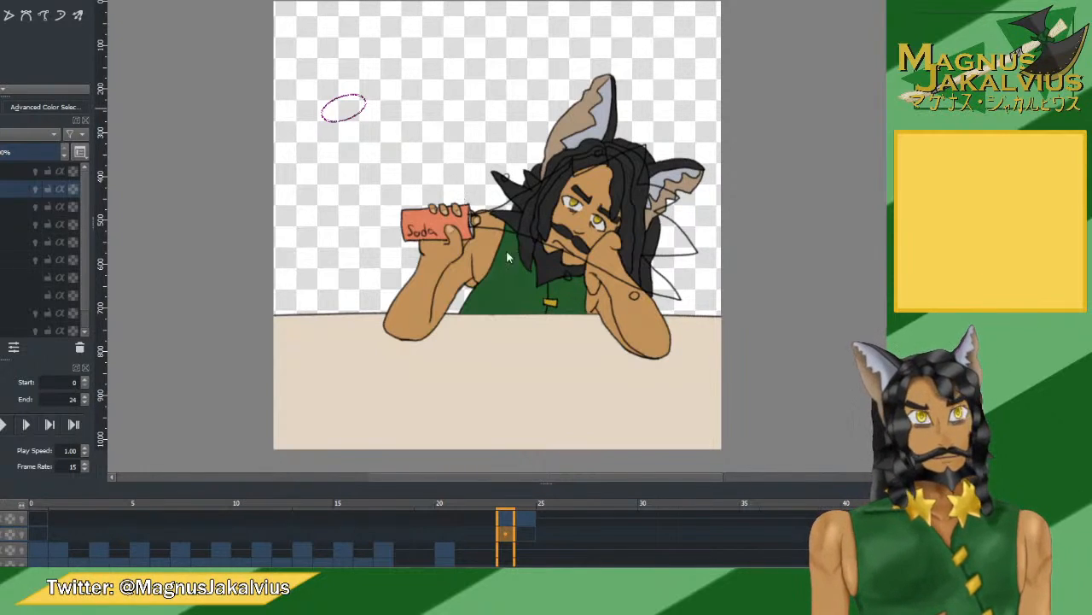
drag(581, 210, 559, 212)
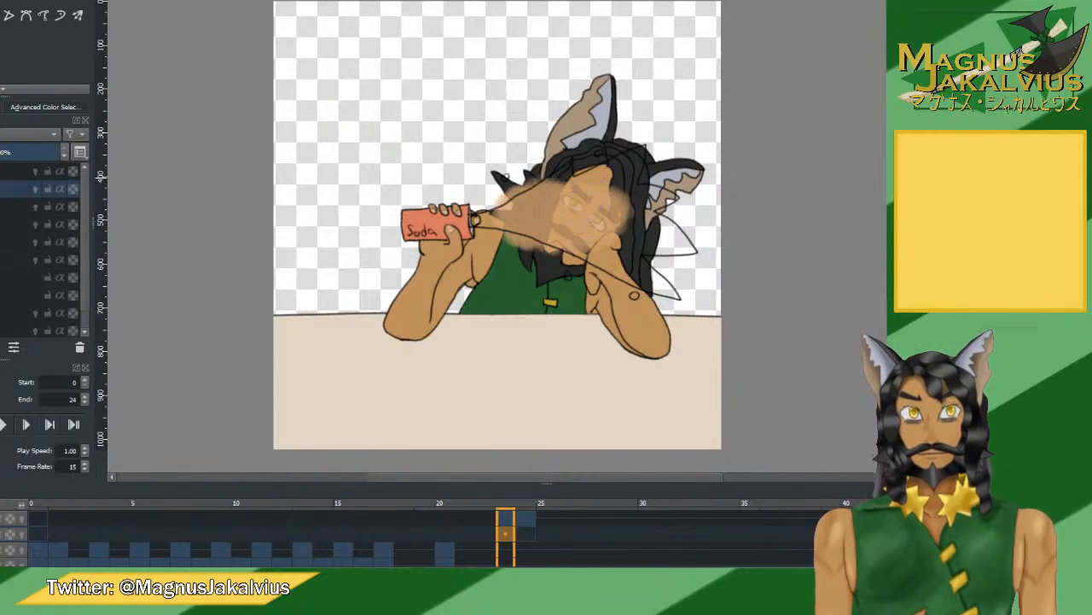
key(ctrl+z)
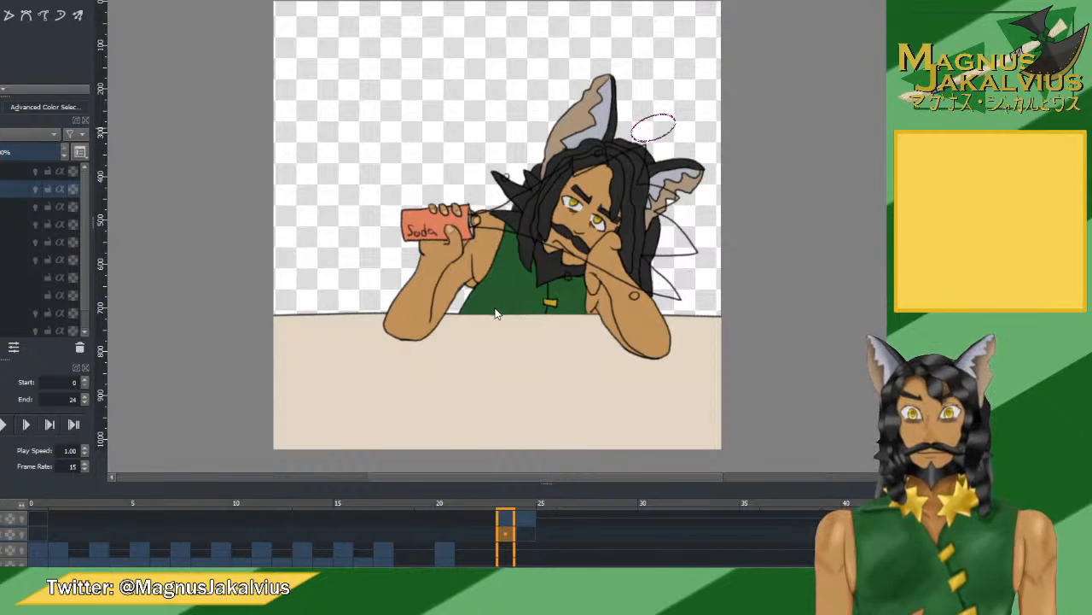
Paste the Diet Coke eruption photo as a colour reference and sample the tan of its foam.
key(ctrl+v)
alt+click(429, 36)
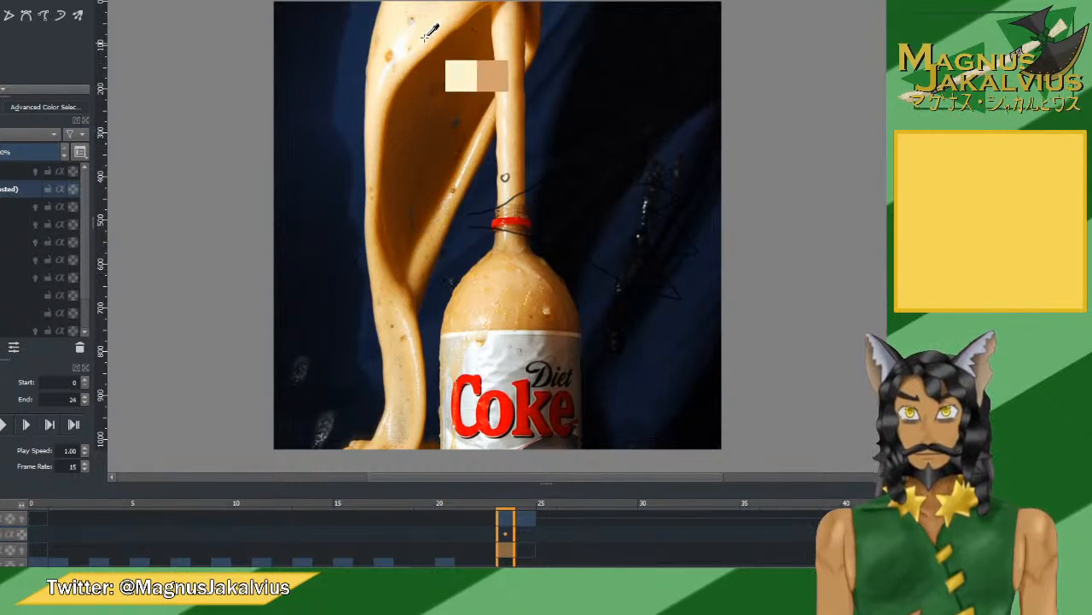
drag(426, 37, 461, 21)
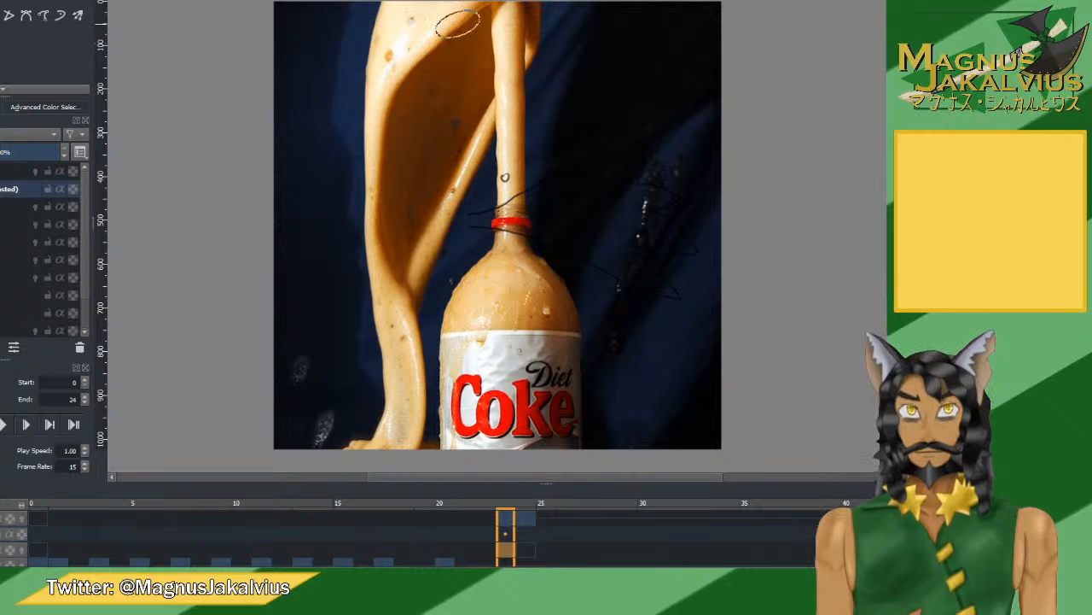
Hide the Diet Coke reference photo and select the soda spray colour layer beneath the line art.
click(2, 189)
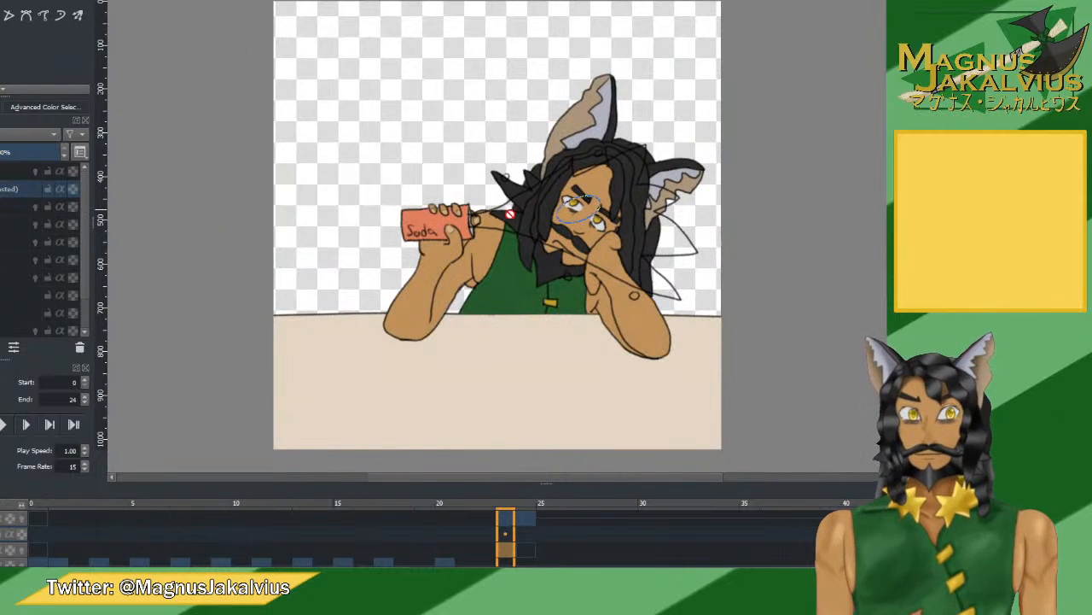
click(13, 206)
Try translucent cream-tan strokes over the face and spray area on frame 23, undoing each test.
mouse_move(614, 205)
mouse_down()
mouse_move(540, 226)
mouse_move(502, 205)
mouse_up()
key(ctrl+z)
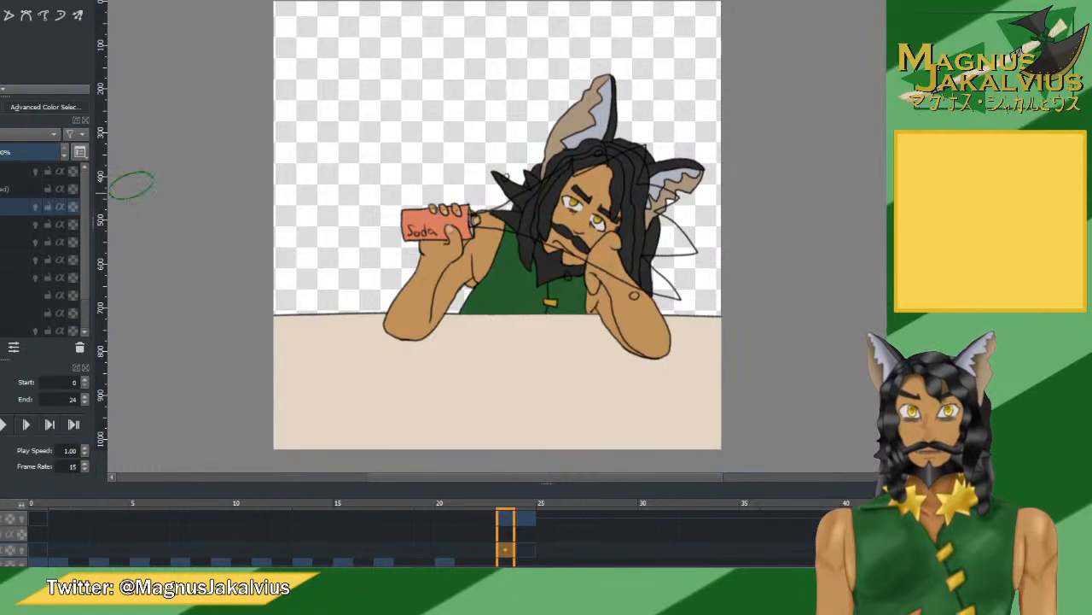
key(ctrl+z)
mouse_move(418, 65)
mouse_down()
mouse_move(438, 36)
mouse_move(397, 25)
mouse_up()
key(ctrl+shift+z)
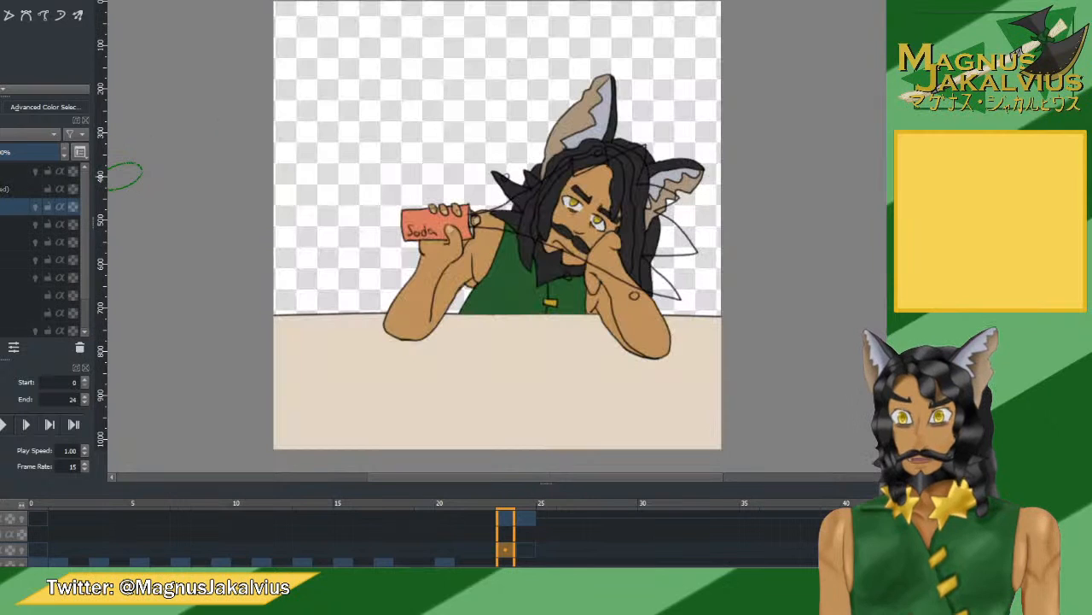
mouse_move(537, 226)
mouse_down()
mouse_move(598, 224)
mouse_move(512, 200)
mouse_move(701, 184)
mouse_up()
key(ctrl+z)
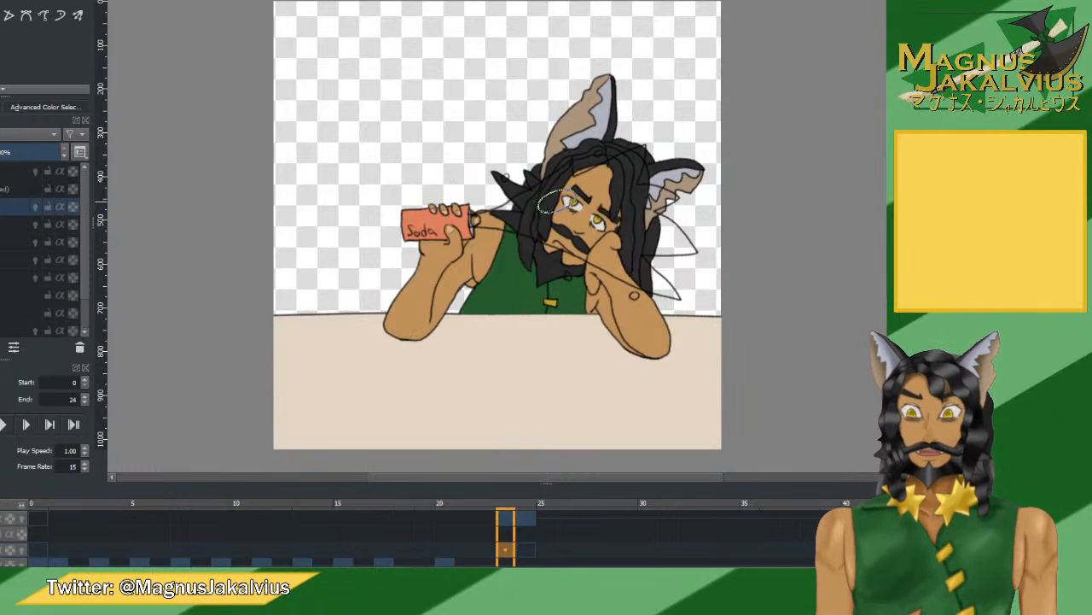
mouse_move(577, 202)
mouse_down()
mouse_move(608, 181)
mouse_move(588, 209)
mouse_up()
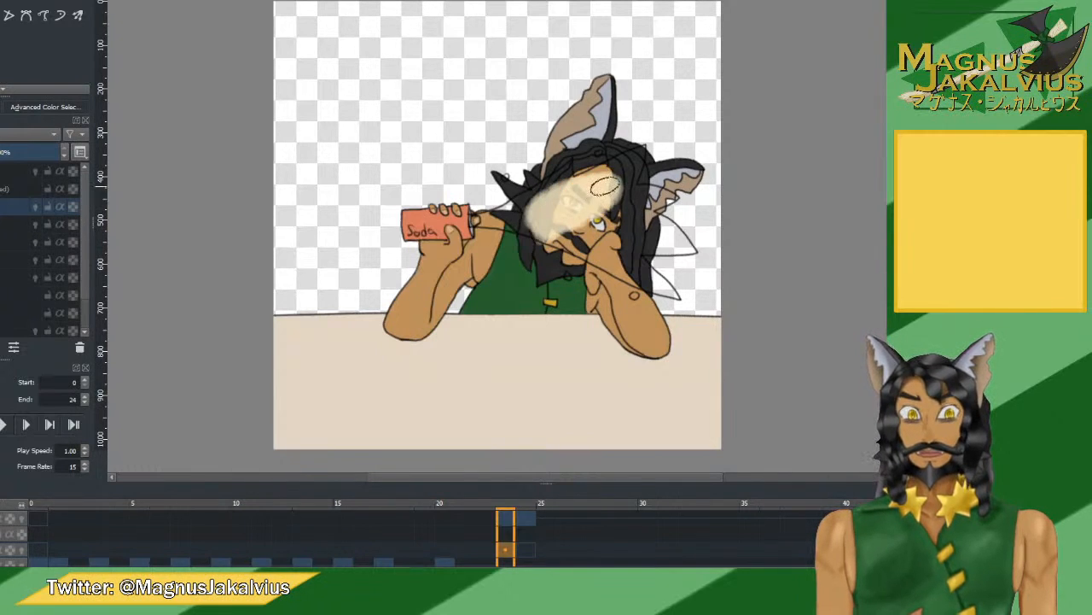
scroll(589, 209, up, 3)
key(ctrl+z)
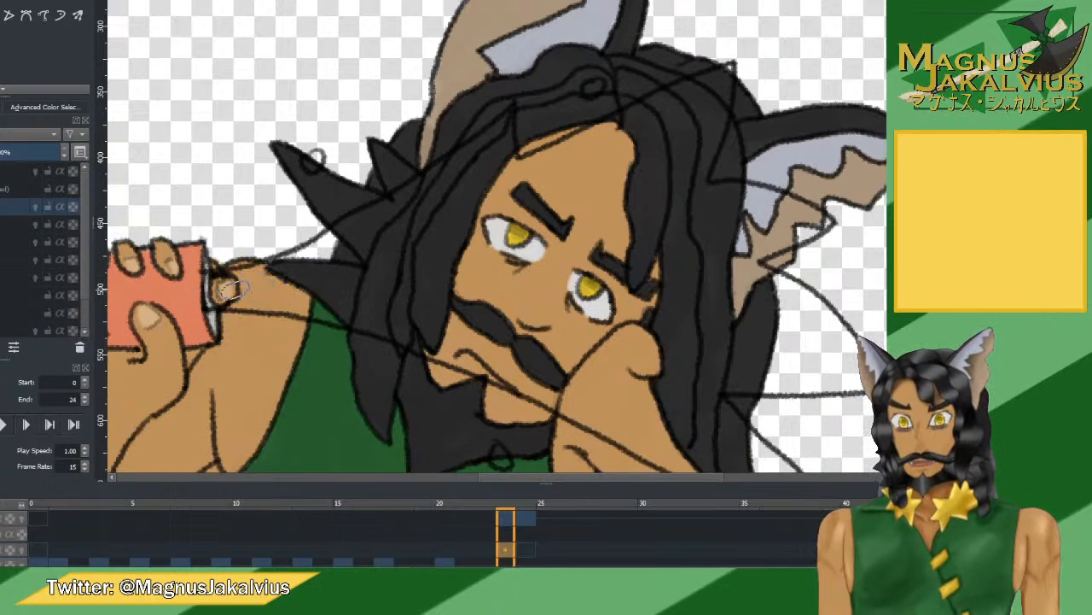
Paint the frame 23 spray in translucent pale cream from the can opening to the spikes, including the droplets.
mouse_move(219, 290)
mouse_down()
mouse_move(466, 170)
mouse_move(453, 173)
mouse_move(464, 160)
mouse_move(430, 183)
mouse_move(494, 152)
mouse_move(507, 125)
mouse_move(515, 162)
mouse_move(560, 158)
mouse_move(533, 130)
mouse_up()
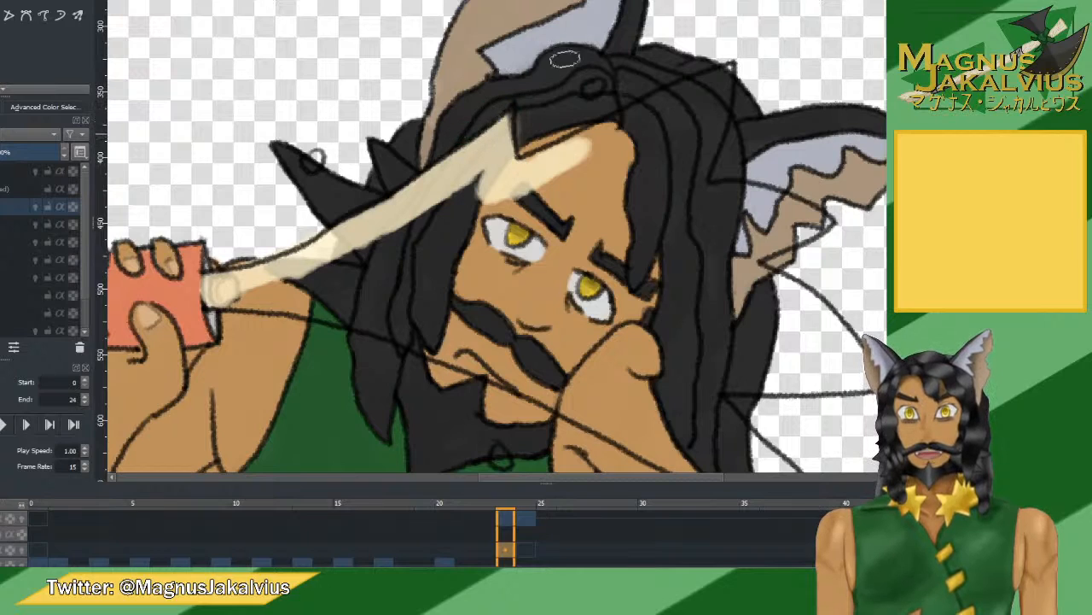
mouse_move(510, 150)
mouse_down()
mouse_move(514, 101)
mouse_move(525, 136)
mouse_up()
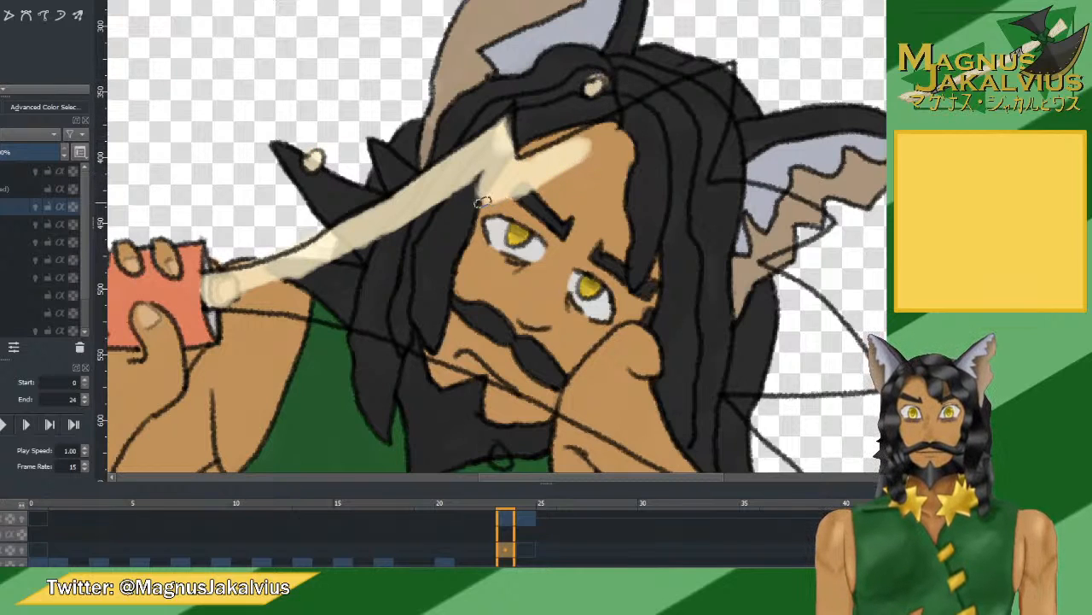
mouse_move(483, 202)
mouse_down()
mouse_move(534, 199)
mouse_move(495, 183)
mouse_move(461, 205)
mouse_move(470, 230)
mouse_move(497, 246)
mouse_move(493, 267)
mouse_move(497, 225)
mouse_move(603, 171)
mouse_move(659, 129)
mouse_move(627, 144)
mouse_move(726, 86)
mouse_move(621, 244)
mouse_move(660, 249)
mouse_move(808, 221)
mouse_move(787, 234)
mouse_move(781, 289)
mouse_move(811, 352)
mouse_move(797, 370)
mouse_move(819, 372)
mouse_move(758, 371)
mouse_move(466, 297)
mouse_move(398, 253)
mouse_move(359, 250)
mouse_move(284, 284)
mouse_move(376, 296)
mouse_move(400, 306)
mouse_move(346, 292)
mouse_move(492, 333)
mouse_move(536, 352)
mouse_move(430, 315)
mouse_move(592, 378)
mouse_move(452, 341)
mouse_move(638, 407)
mouse_move(599, 373)
mouse_up()
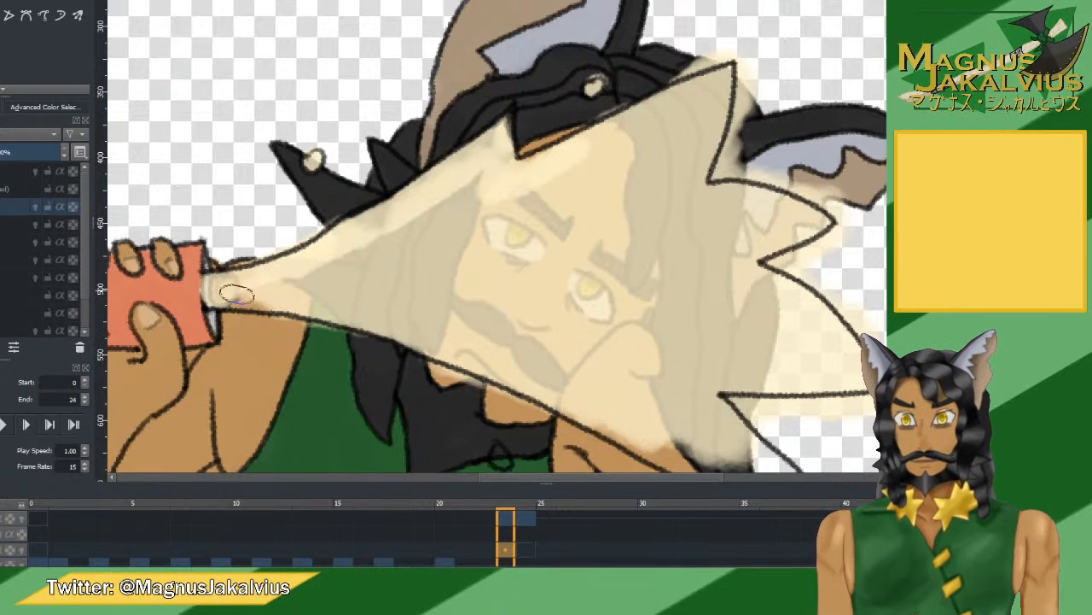
mouse_move(237, 294)
mouse_down()
mouse_move(214, 287)
mouse_move(471, 293)
mouse_up()
Clean the cream overspill to the spray outline on frame 23, fill its lower spike, and add a denser coat over the face.
scroll(695, 205, down, 2)
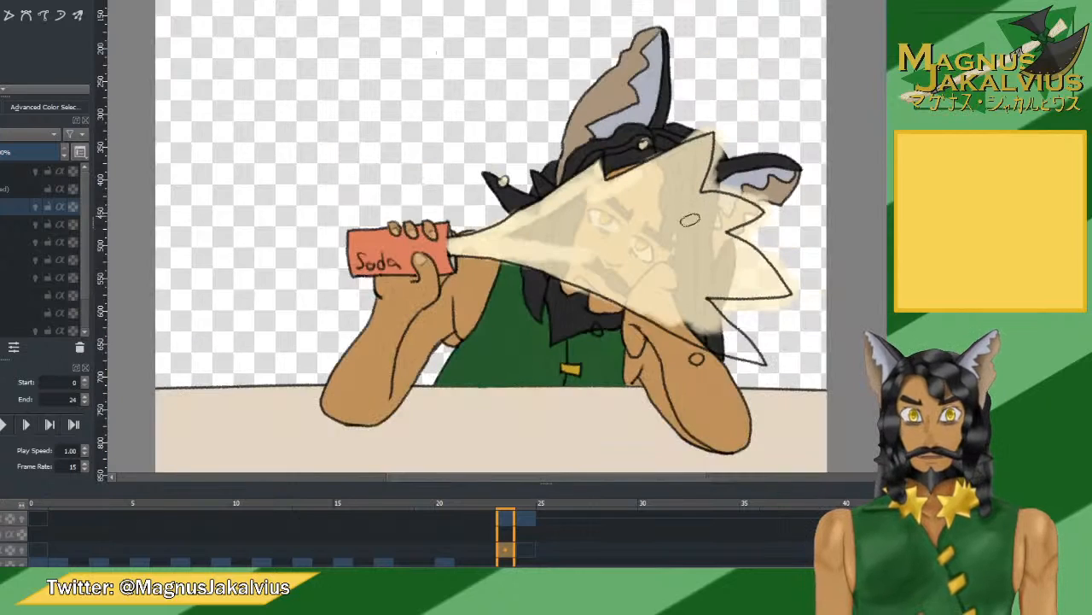
mouse_move(627, 298)
mouse_down()
mouse_move(734, 337)
mouse_move(713, 329)
mouse_move(740, 350)
mouse_move(729, 314)
mouse_move(764, 322)
mouse_move(790, 360)
mouse_move(739, 311)
mouse_up()
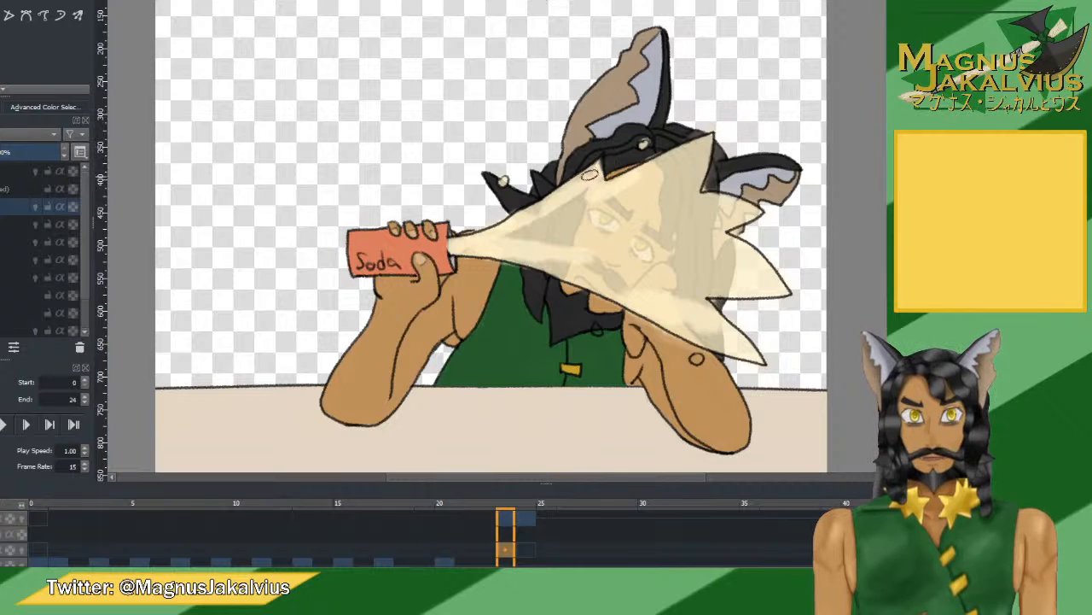
mouse_move(570, 207)
mouse_down()
mouse_move(519, 233)
mouse_move(638, 271)
mouse_move(667, 195)
mouse_up()
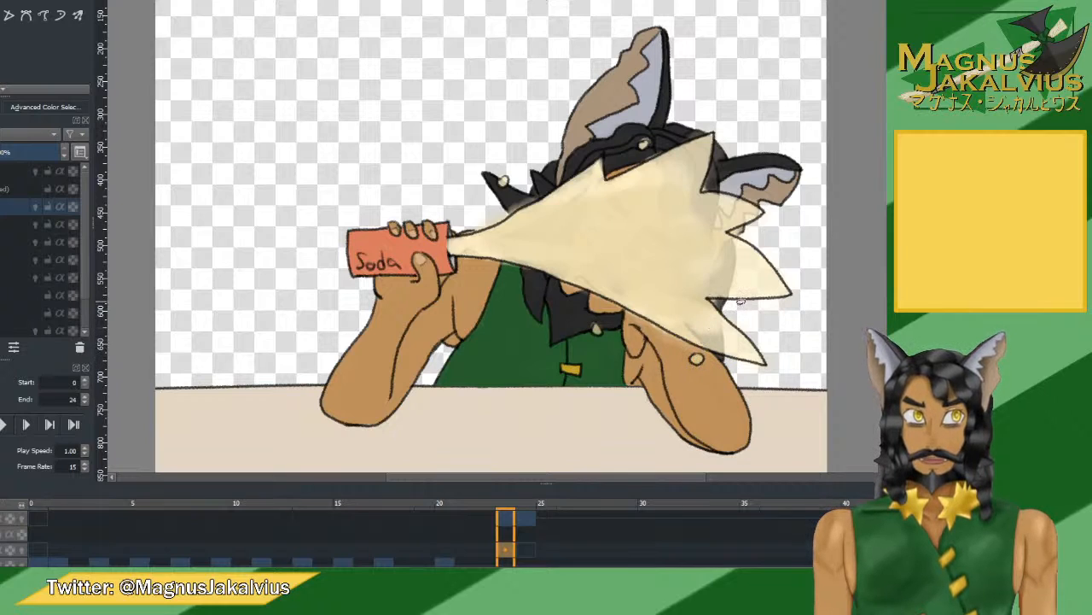
Colour the spray and droplets on frame 24 in the same translucent cream, cleaning the edges and adding a denser coat over the face.
click(529, 535)
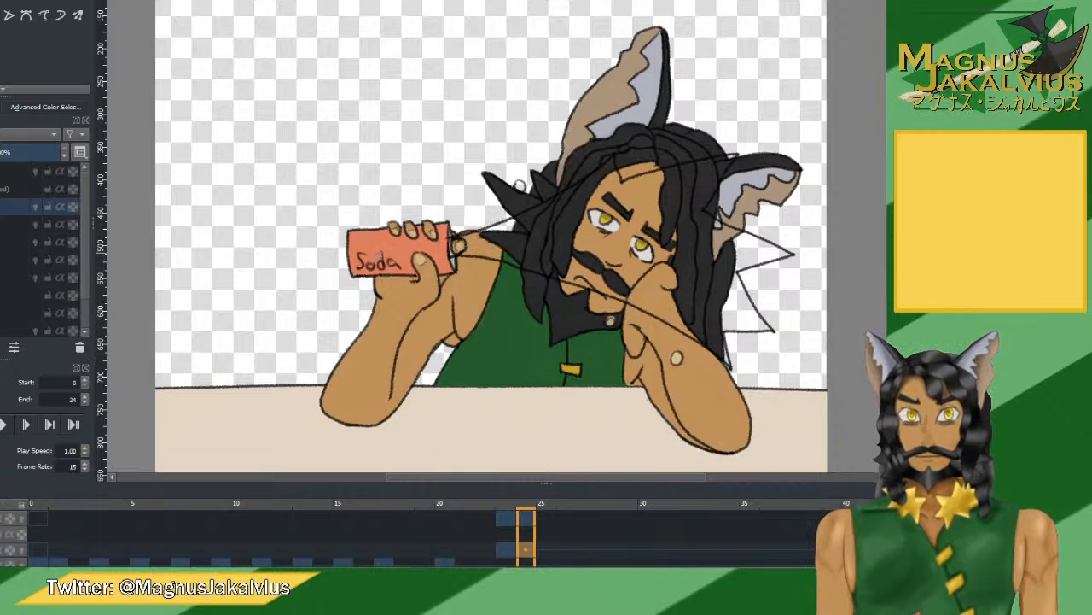
click(504, 516)
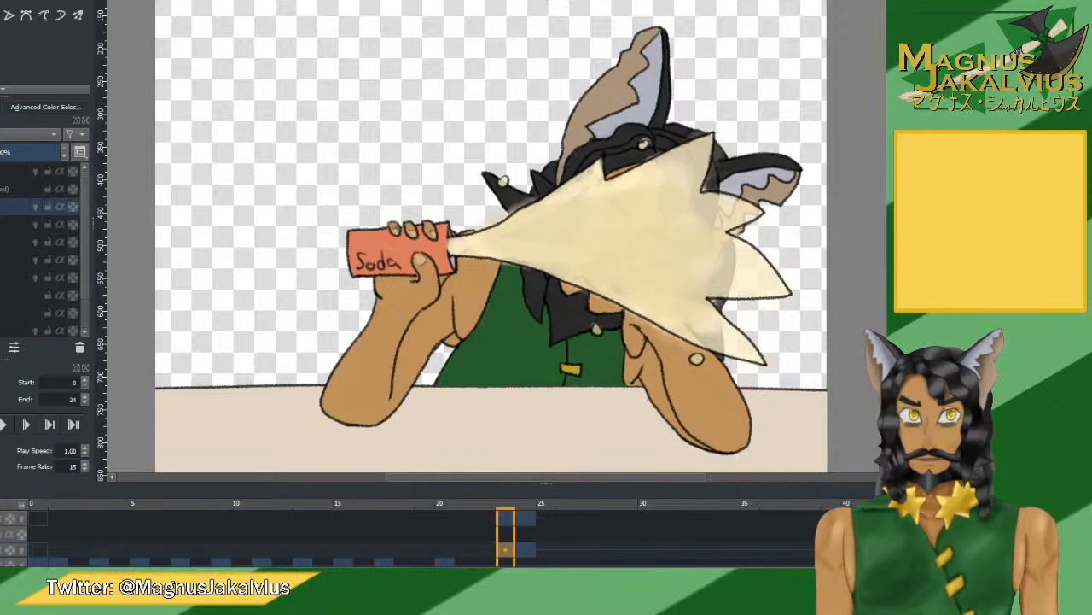
click(526, 540)
mouse_move(537, 235)
mouse_down()
mouse_move(623, 205)
mouse_move(607, 229)
mouse_move(560, 249)
mouse_move(565, 223)
mouse_move(605, 176)
mouse_move(461, 243)
mouse_move(560, 254)
mouse_move(597, 278)
mouse_move(610, 266)
mouse_move(580, 231)
mouse_move(587, 223)
mouse_move(670, 200)
mouse_move(645, 190)
mouse_move(630, 198)
mouse_move(727, 168)
mouse_move(696, 193)
mouse_move(712, 233)
mouse_move(766, 248)
mouse_move(693, 232)
mouse_move(748, 314)
mouse_move(707, 325)
mouse_move(604, 268)
mouse_move(687, 304)
mouse_move(728, 350)
mouse_move(703, 259)
mouse_up()
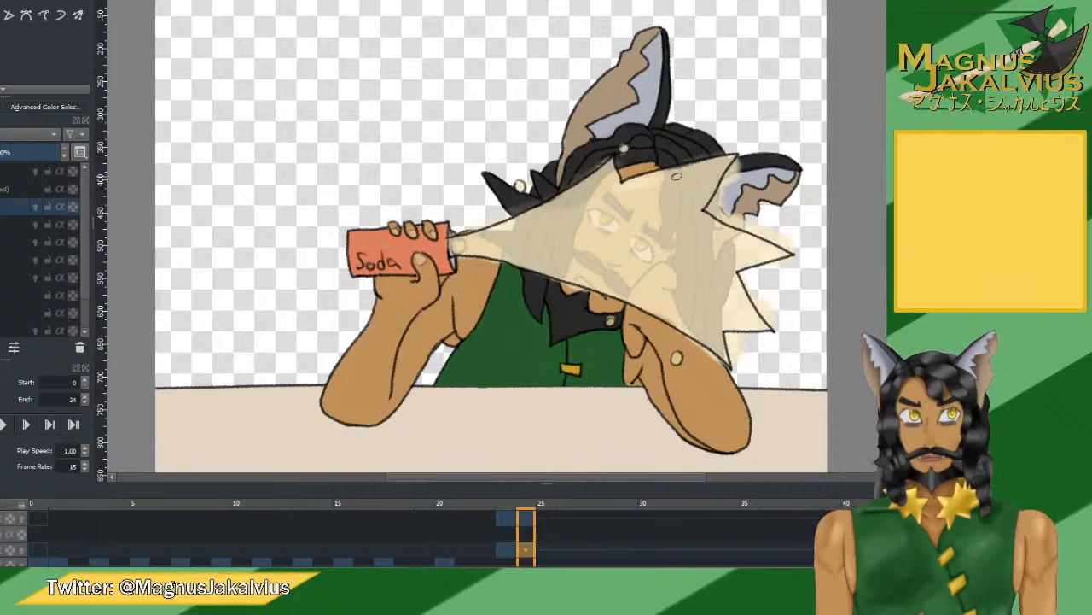
click(721, 196)
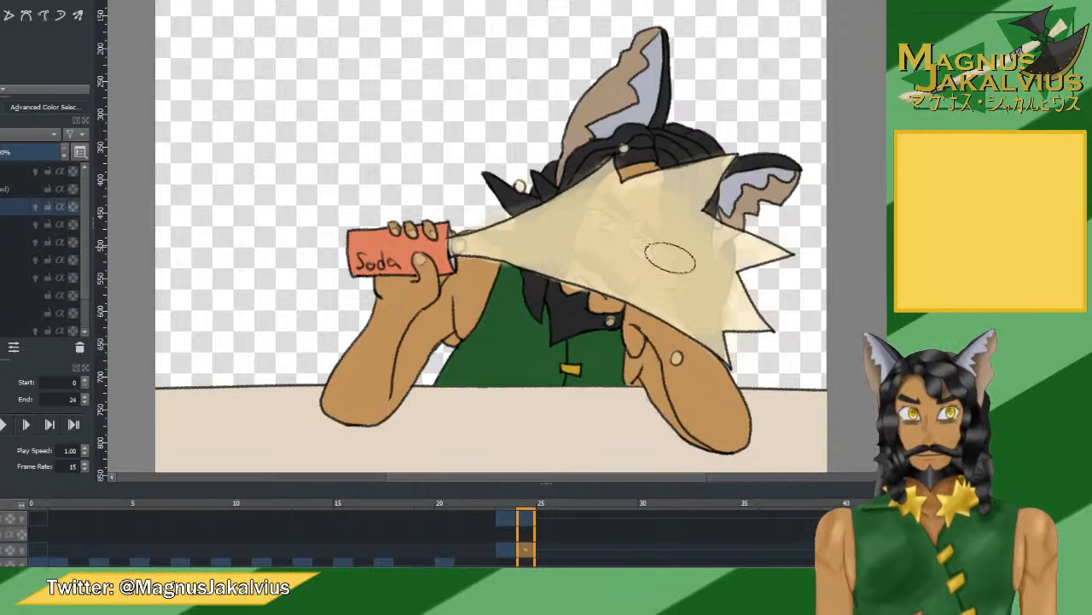
Delete the pasted reference photo layer and play the animation from frame 0.
click(46, 545)
click(10, 194)
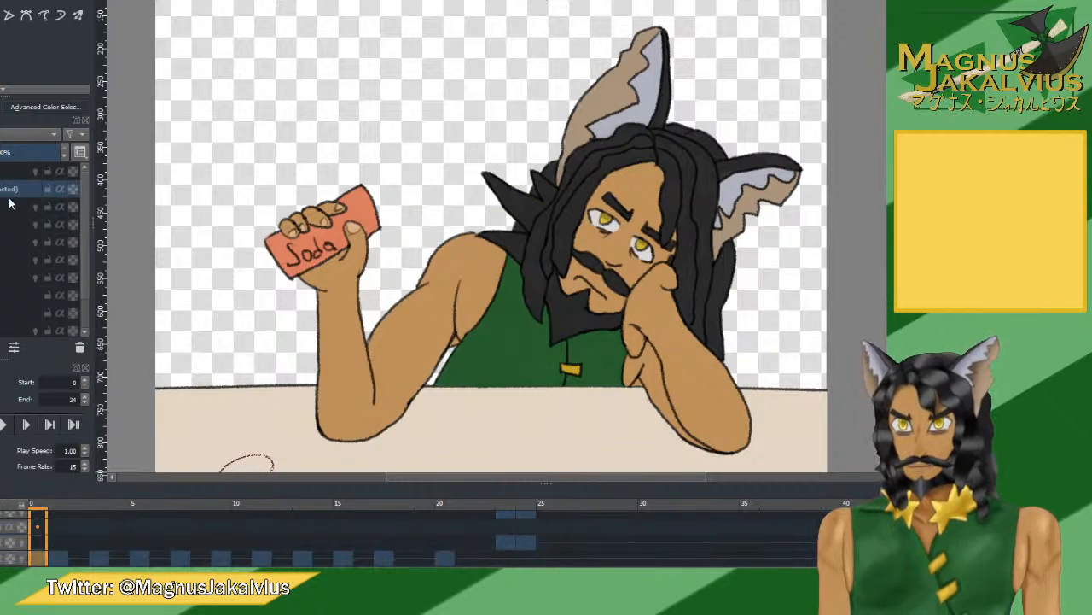
click(3, 425)
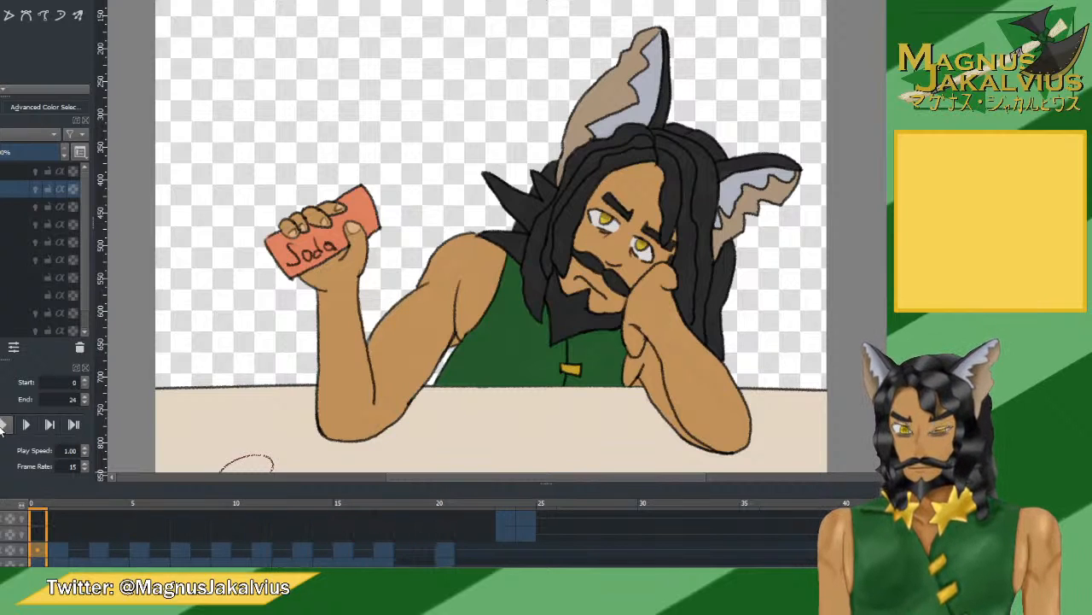
click(56, 553)
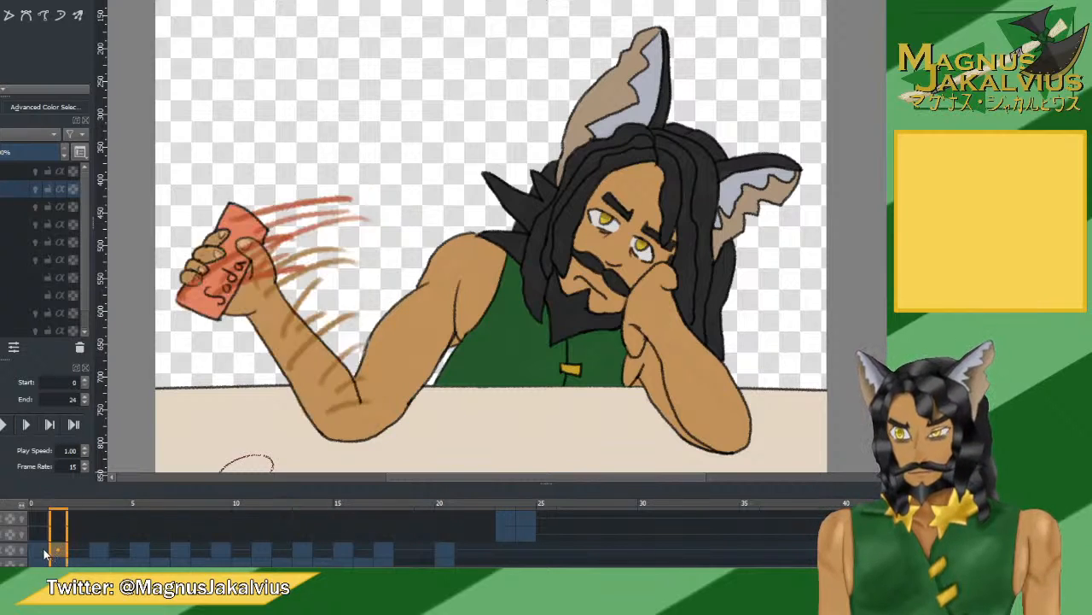
click(37, 550)
click(26, 424)
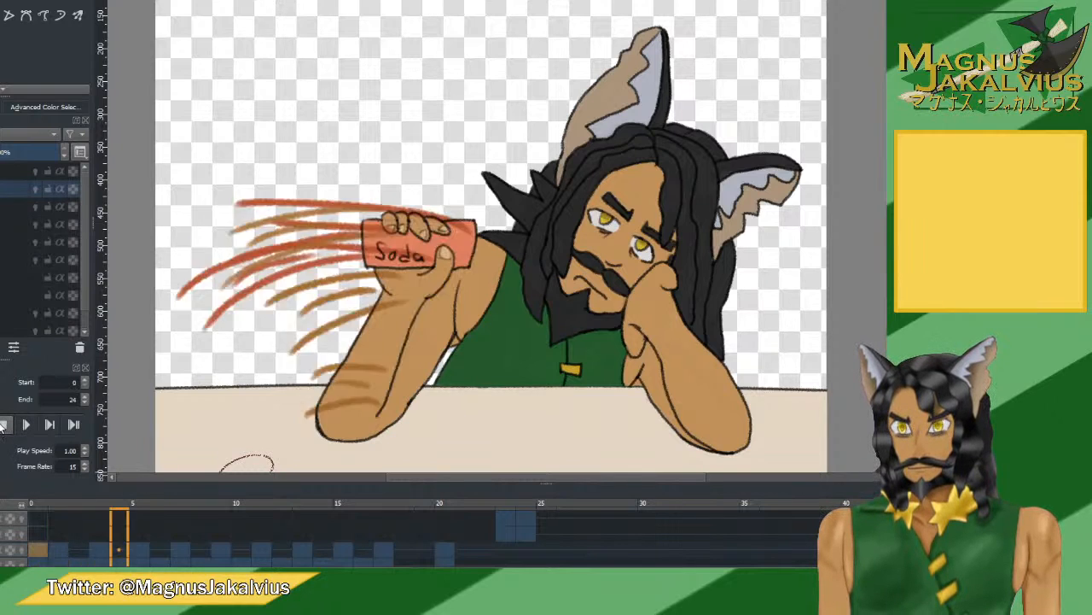
scroll(209, 355, down, 2)
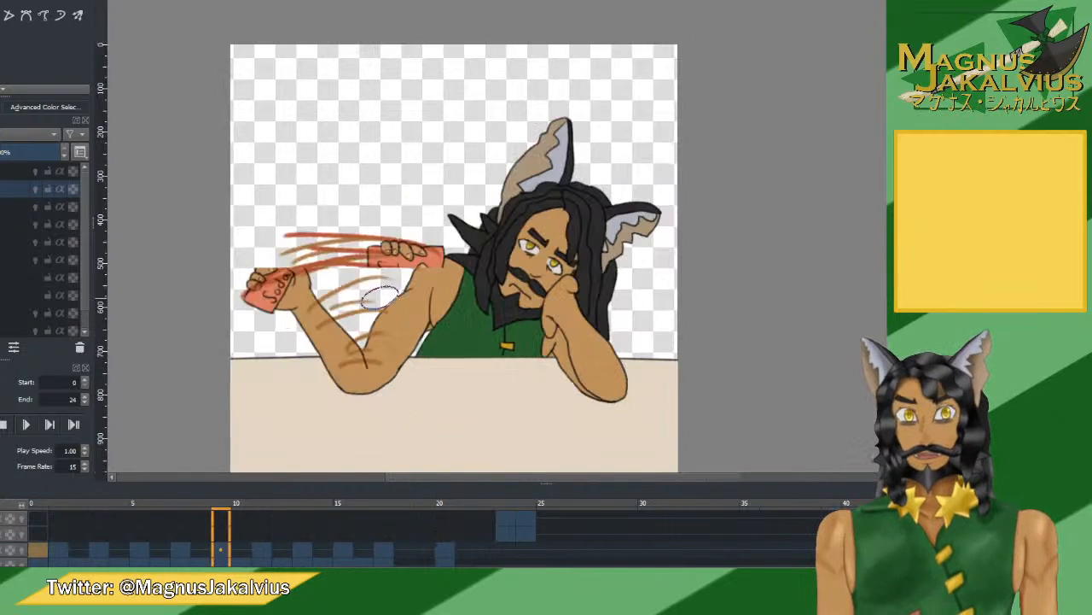
scroll(373, 273, up, 1)
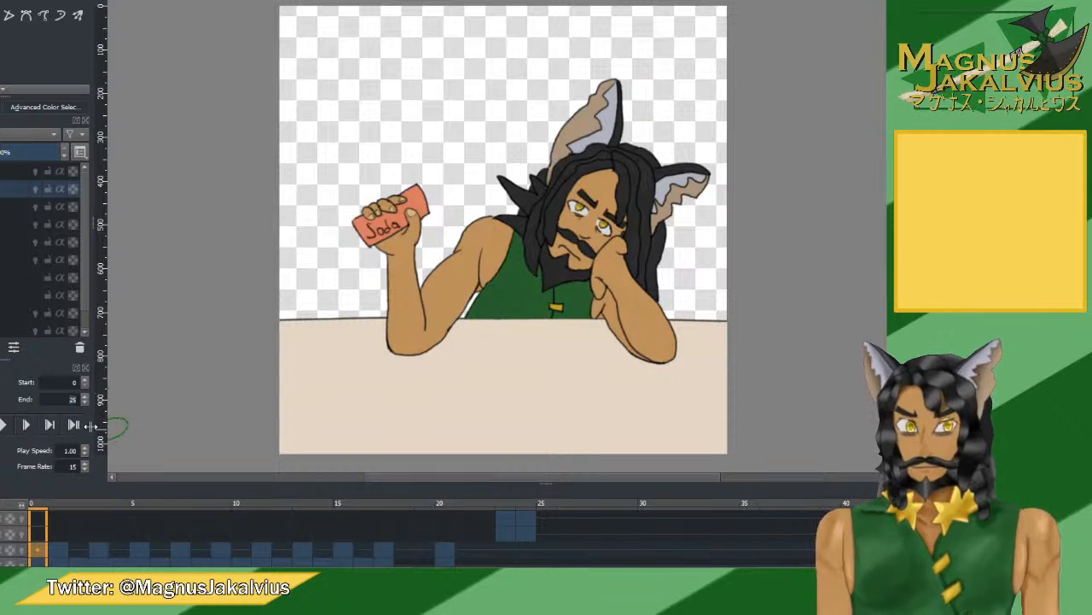
Try playing the animation at a frame rate of 10, restore the rate to 15, and replay it.
click(83, 469)
click(84, 470)
click(84, 470)
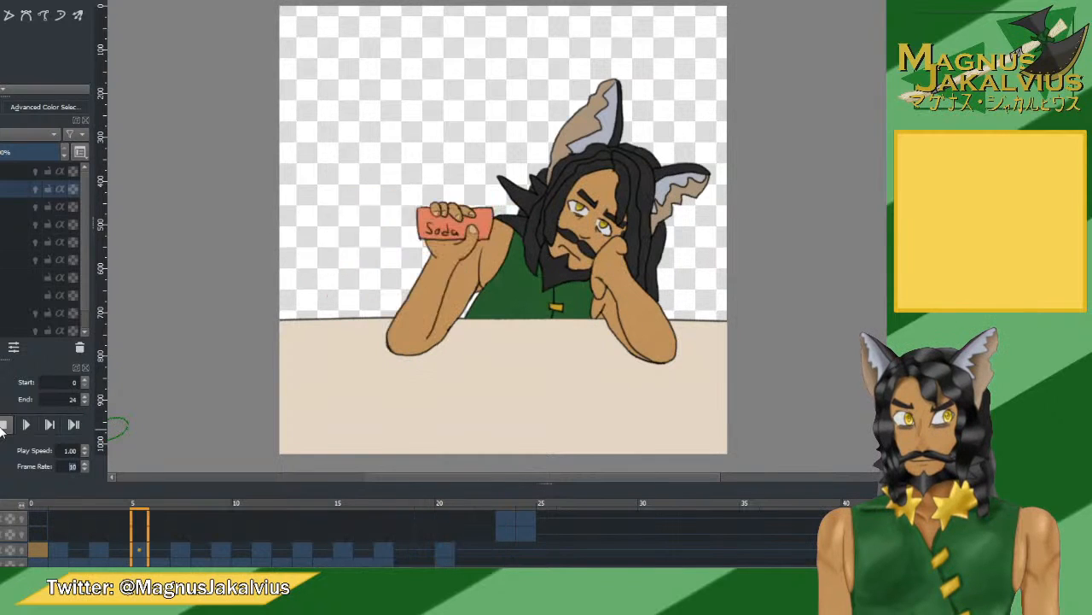
click(4, 425)
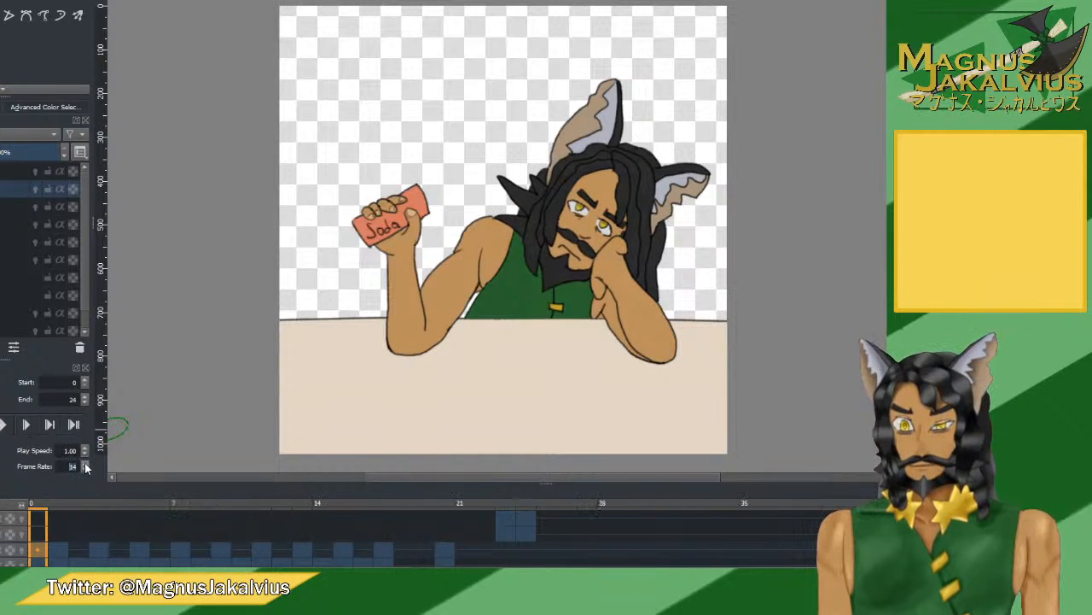
click(4, 426)
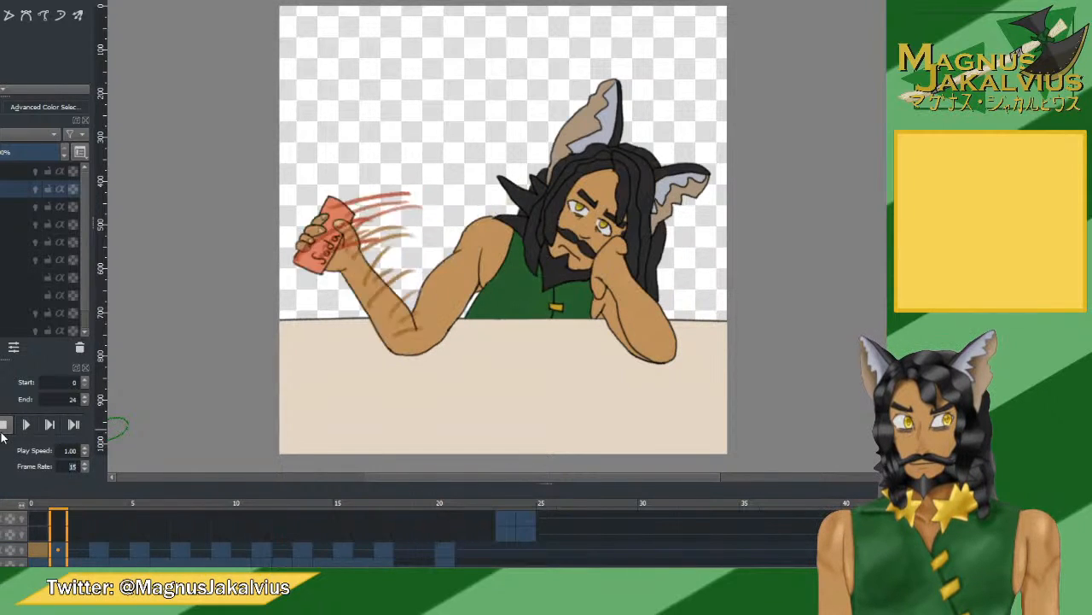
click(3, 425)
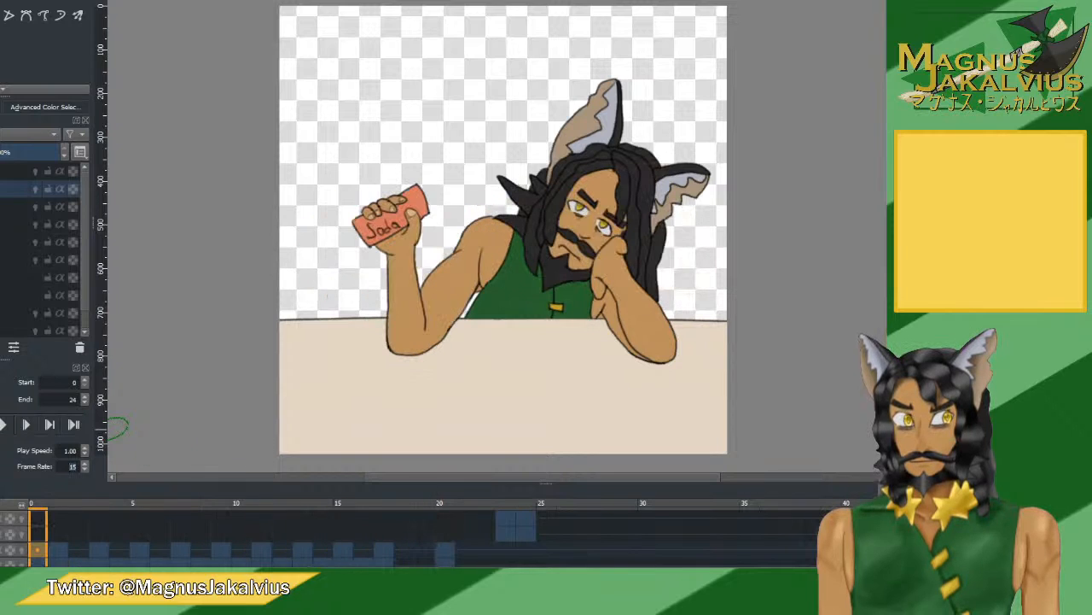
Copy the frame 23 spray line art to frame 25 with a spray colour frame, and set the playback end to 25.
click(504, 534)
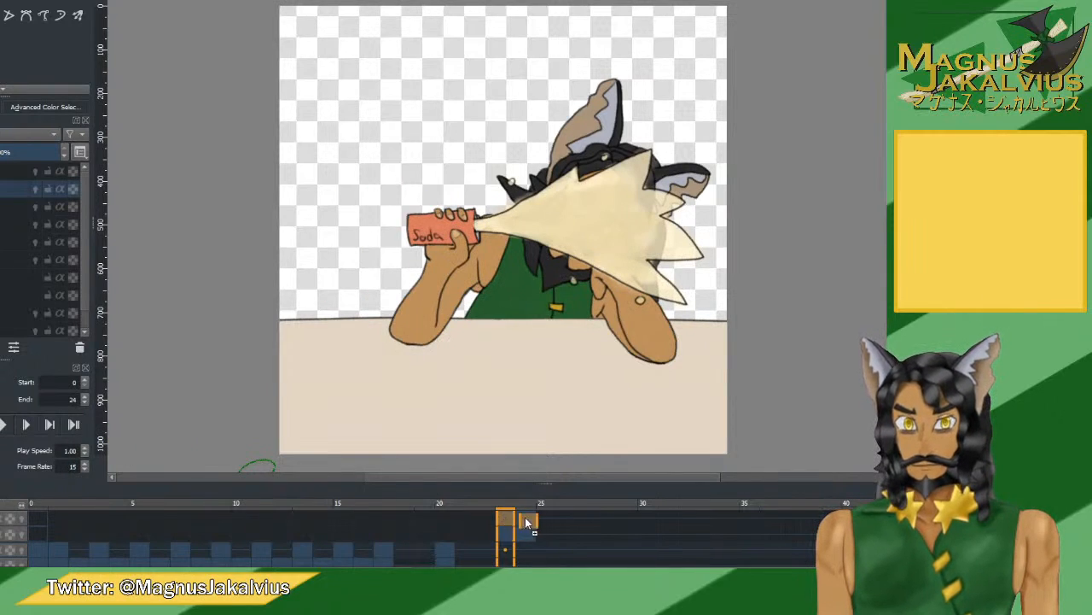
drag(524, 519, 541, 522)
click(509, 532)
click(546, 534)
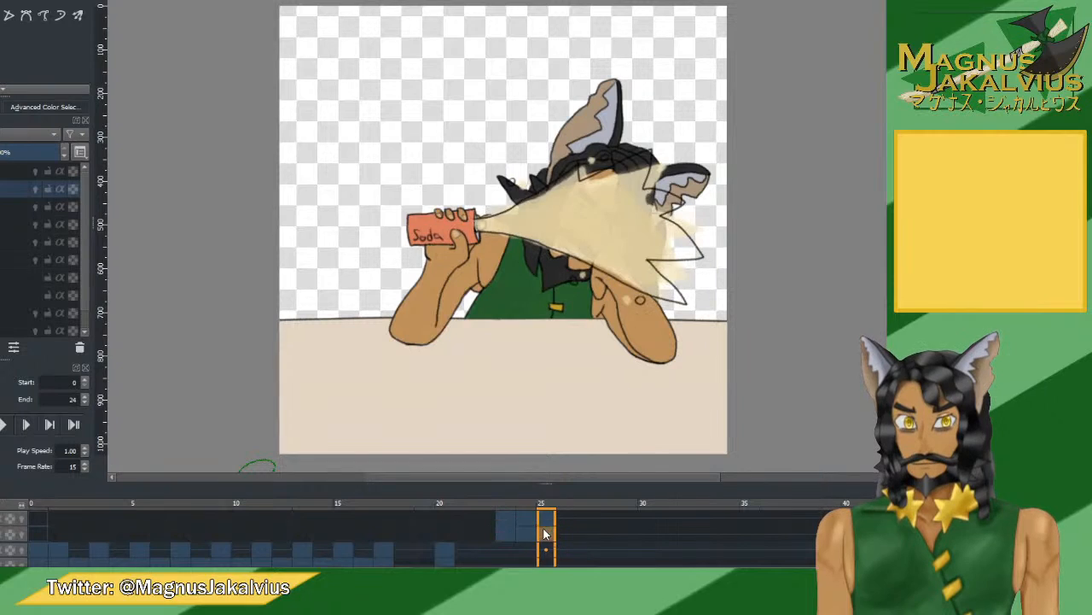
click(4, 425)
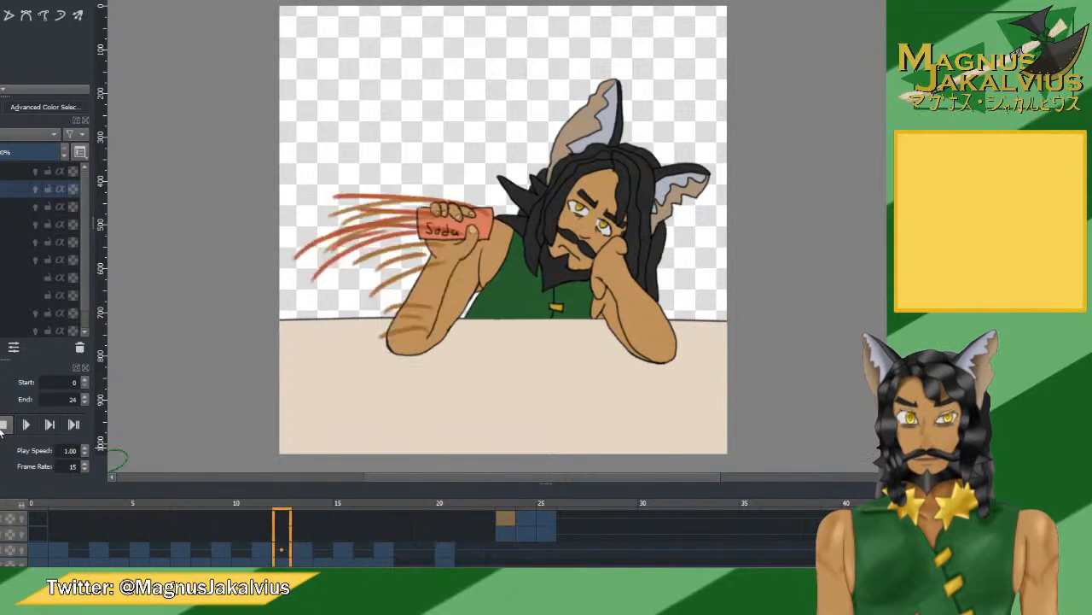
click(84, 397)
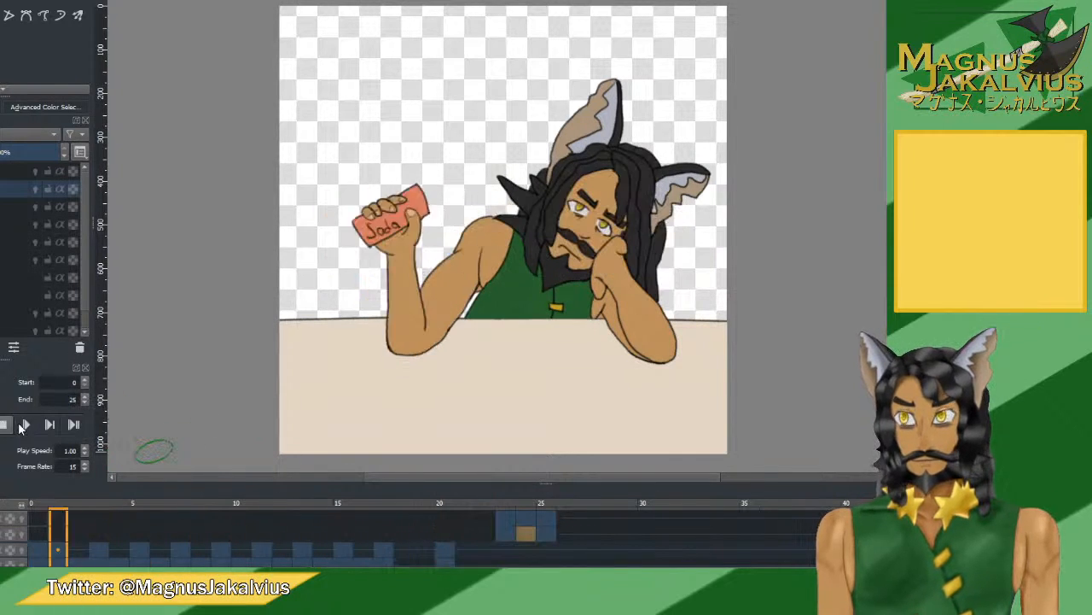
Replace the spray colour on frame 25 with a copy of the frame 23 colour to match its line art.
click(504, 524)
drag(558, 512, 525, 516)
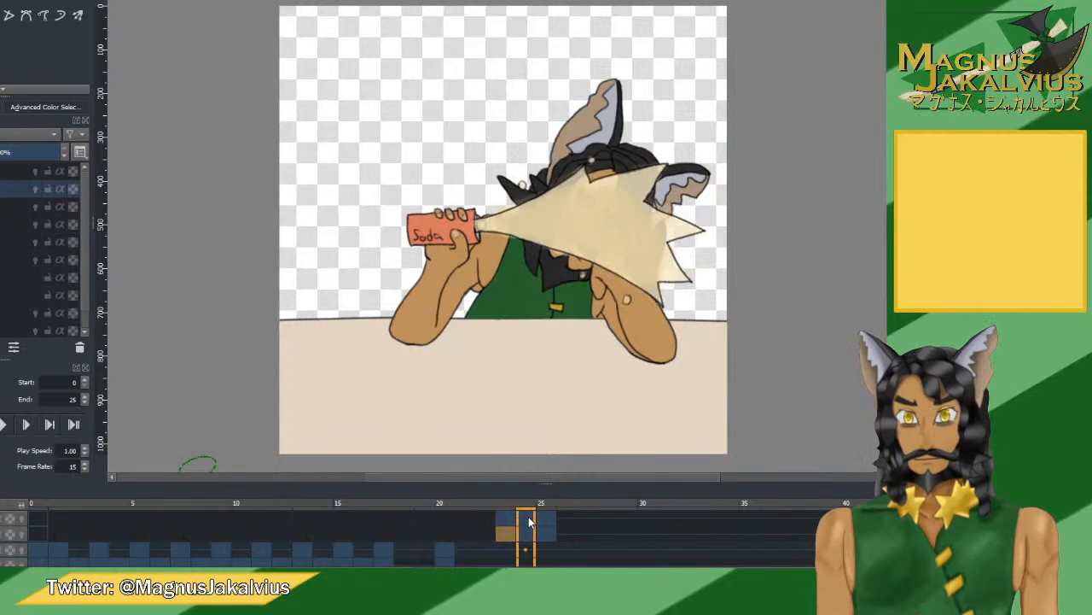
click(524, 532)
click(542, 535)
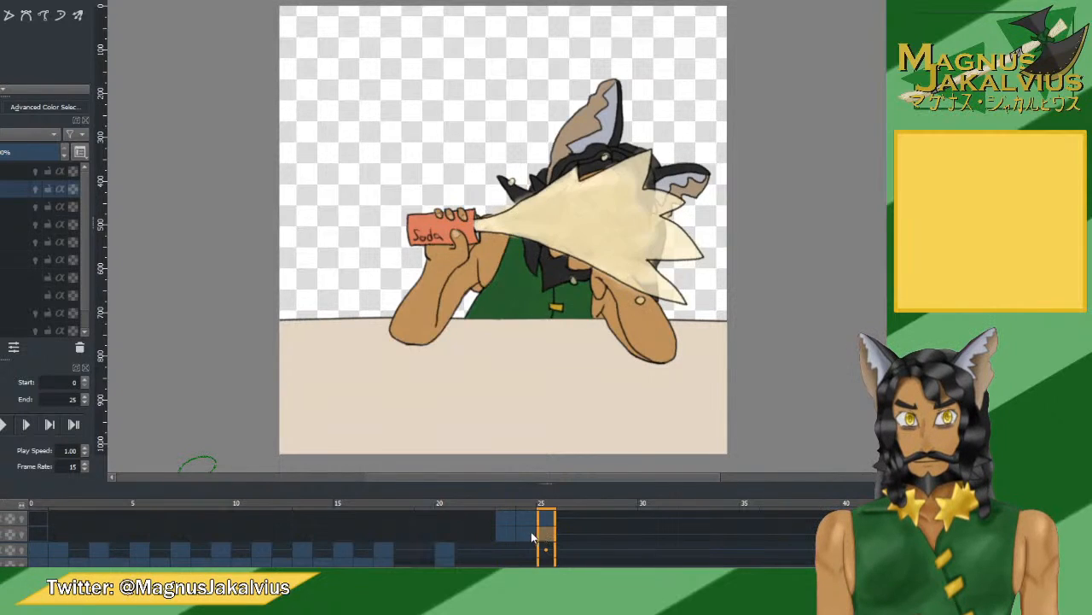
Copy the spray line art and colour of frame 24 to frame 26.
click(527, 522)
click(567, 521)
click(527, 532)
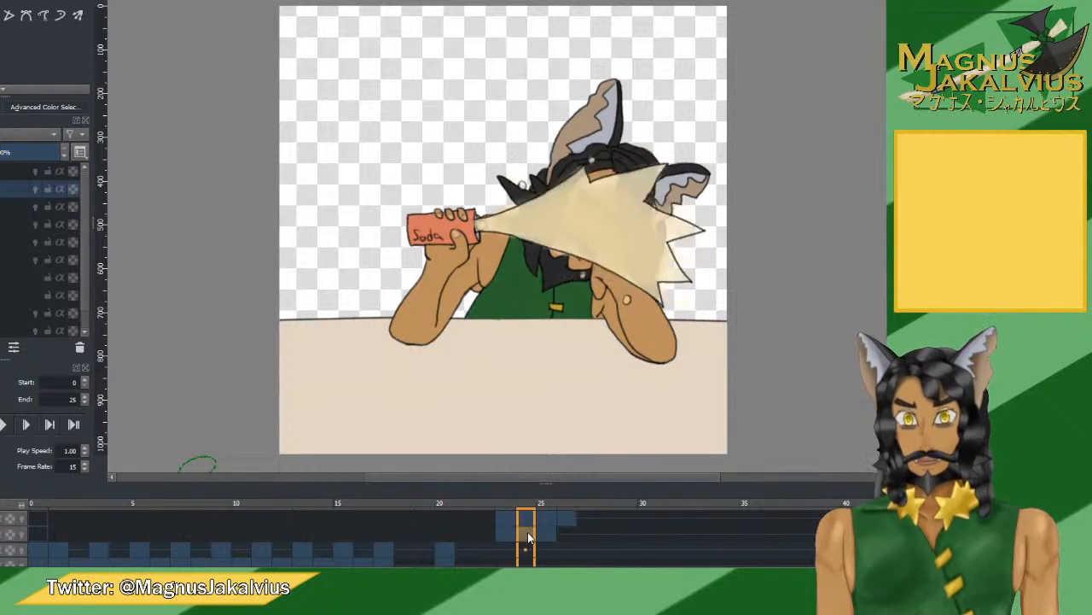
click(567, 523)
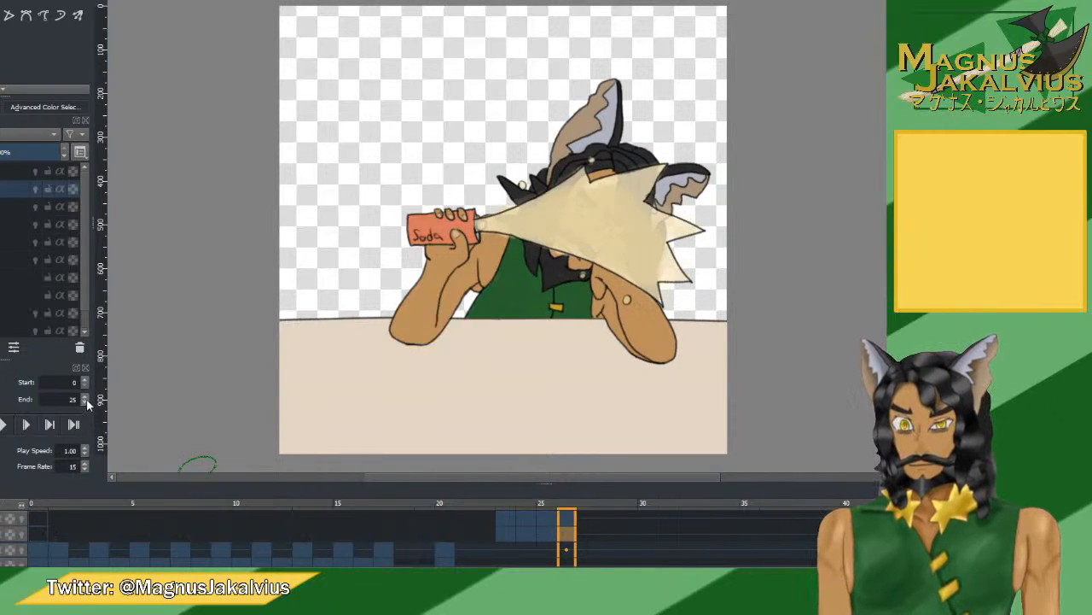
Set the playback end to frame 26 and play the animation from frame 0.
click(35, 520)
click(4, 433)
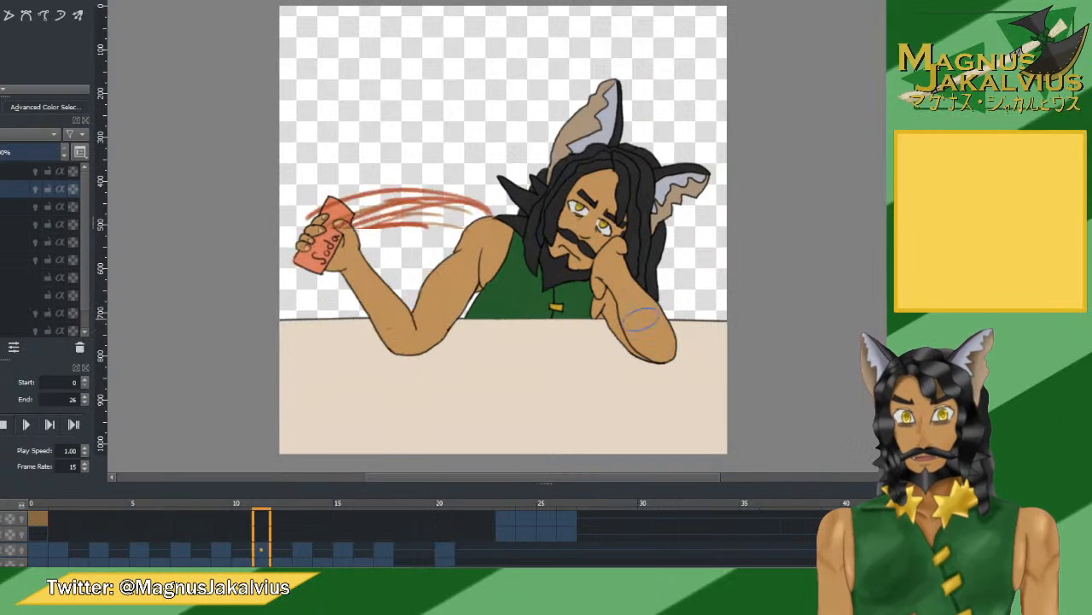
Watch the soda animation play through its shaking frames and stop the playback.
scroll(211, 264, down, 1)
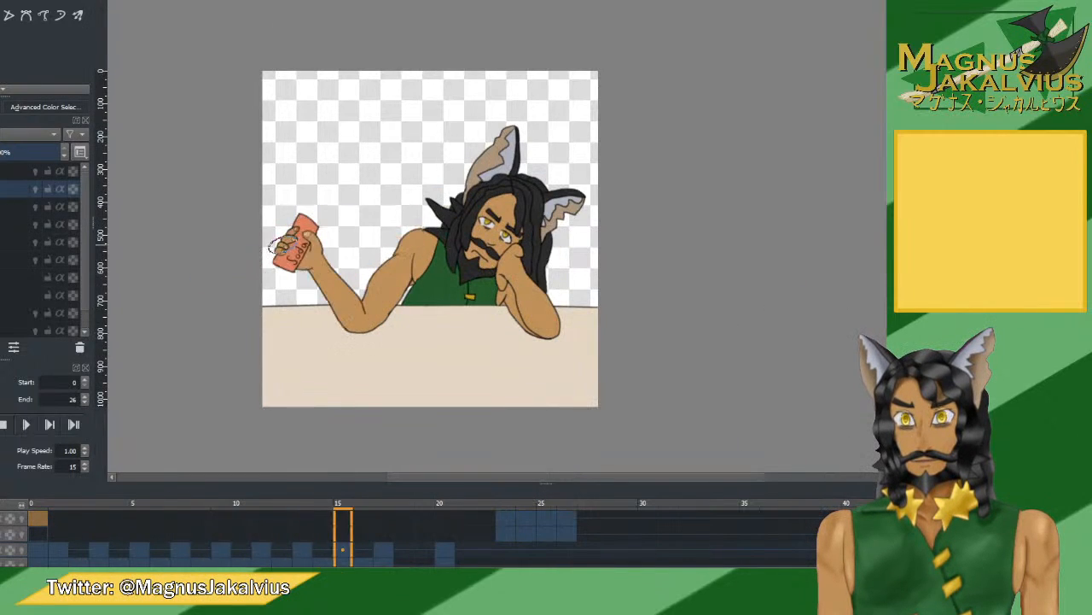
scroll(285, 244, up, 2)
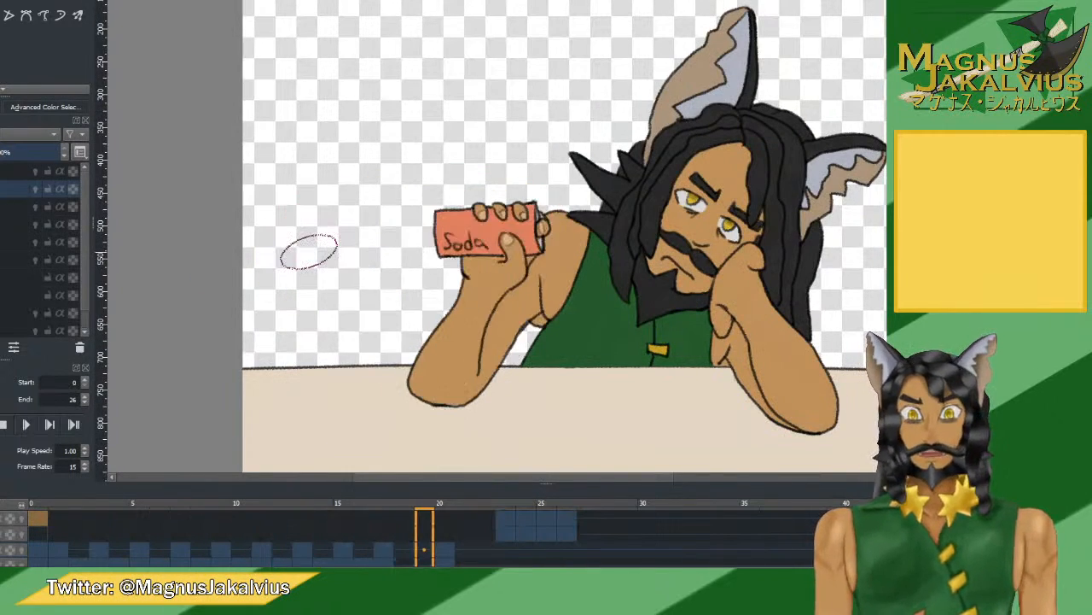
scroll(301, 251, down, 2)
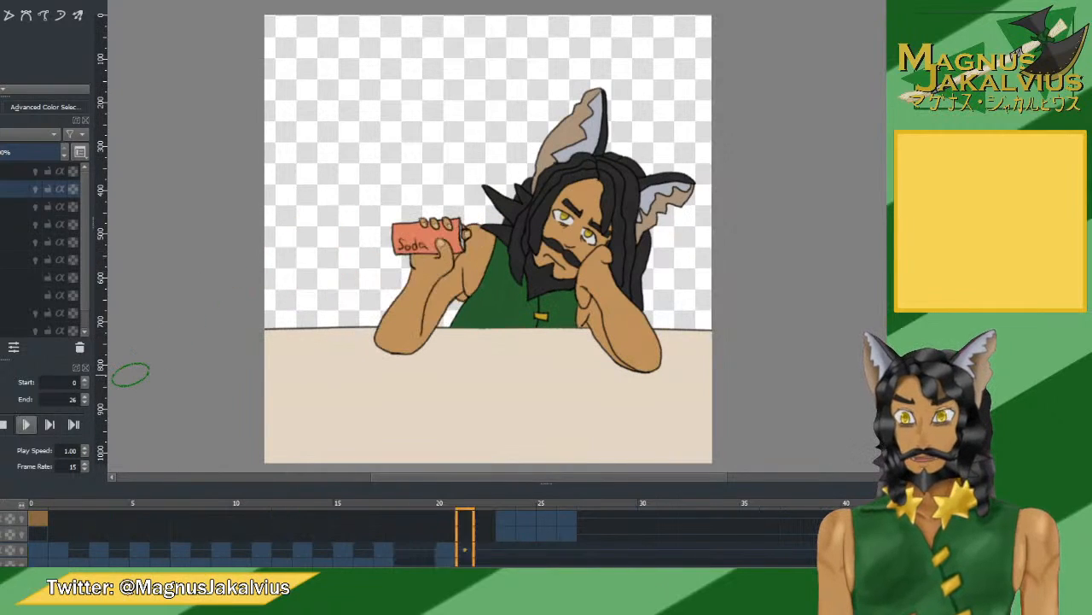
click(5, 425)
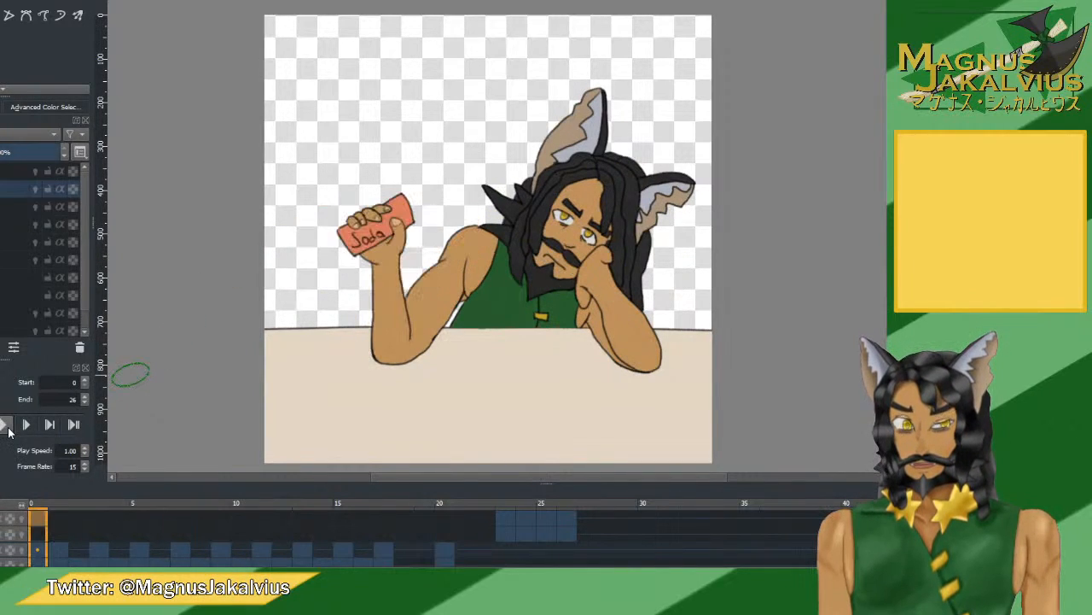
Try playing the animation at frame rates of 11 and 14.
click(85, 469)
click(84, 468)
click(85, 468)
click(84, 469)
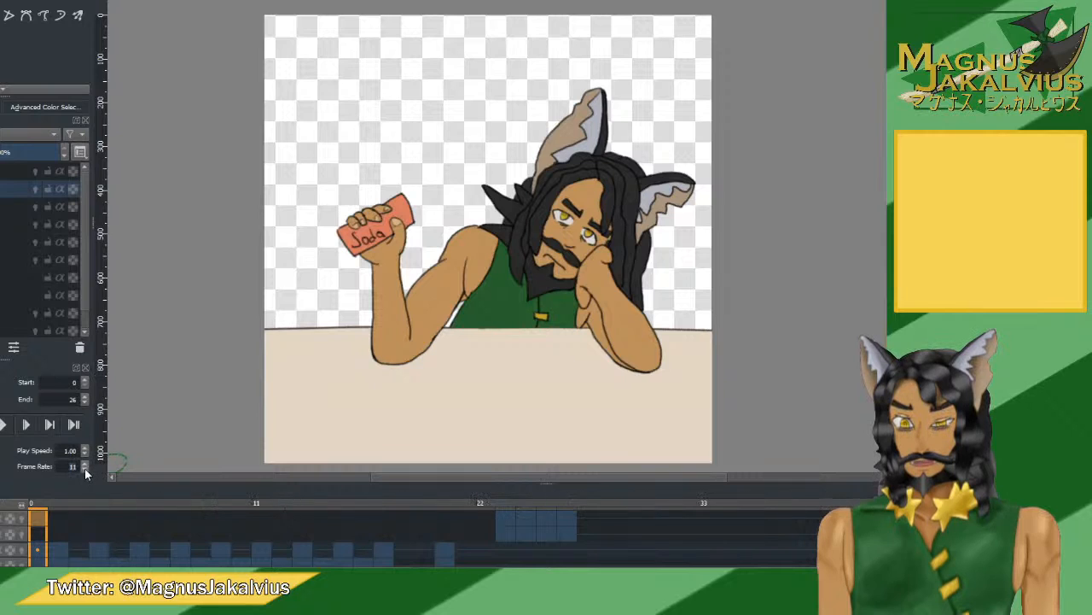
click(26, 424)
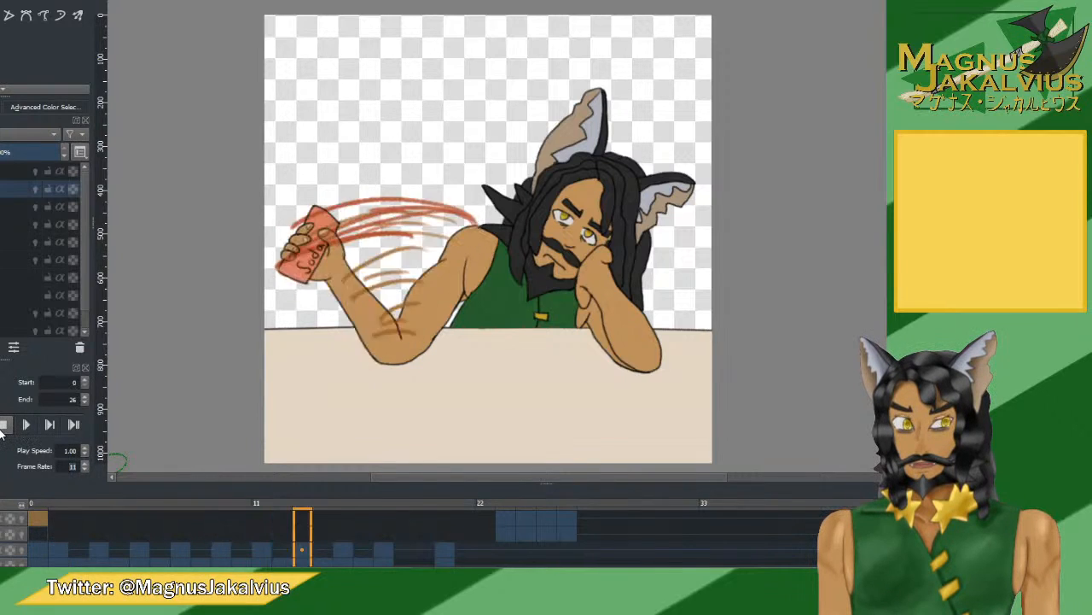
click(4, 426)
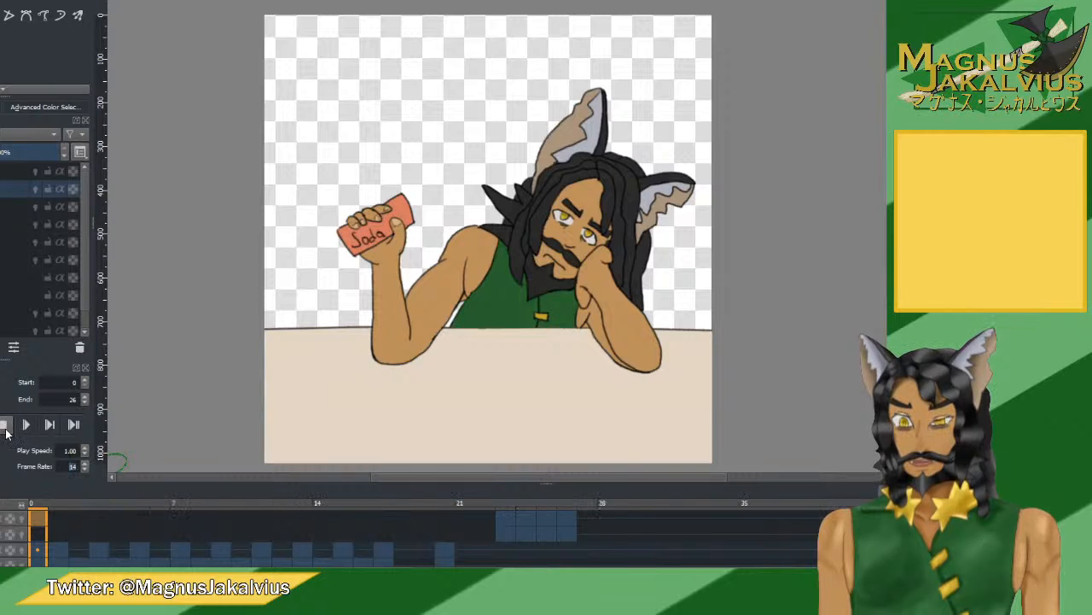
click(3, 426)
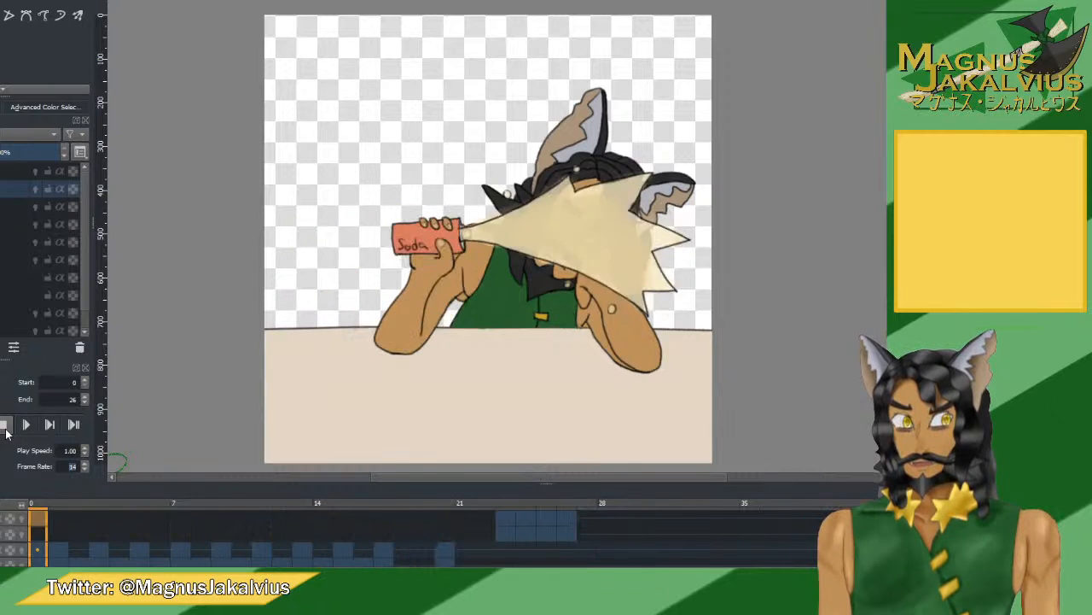
Test the playback at a frame rate of 13 and restore the rate to 15.
click(85, 469)
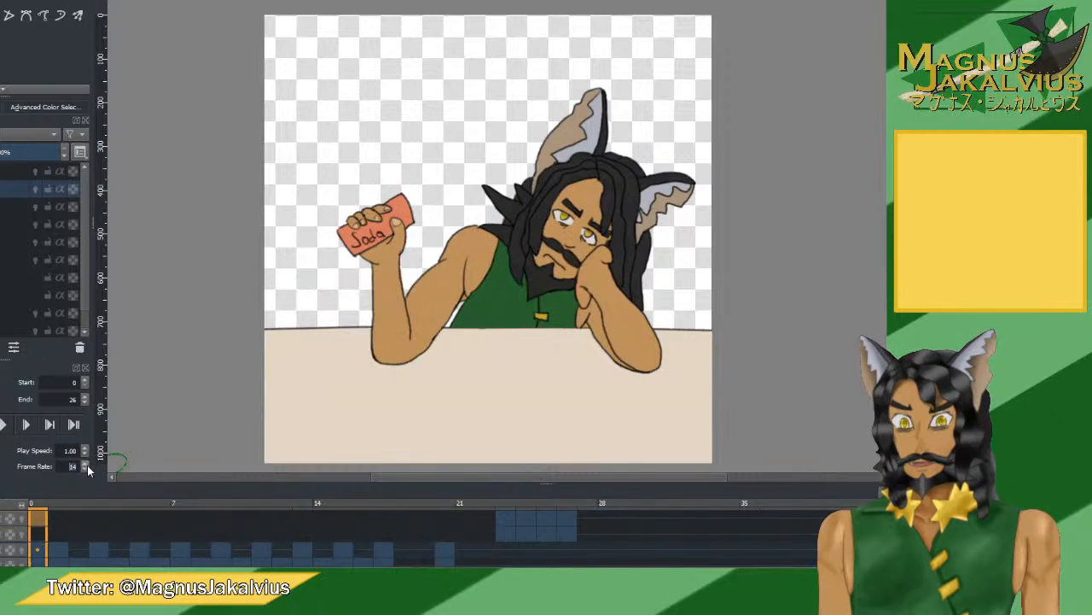
click(6, 432)
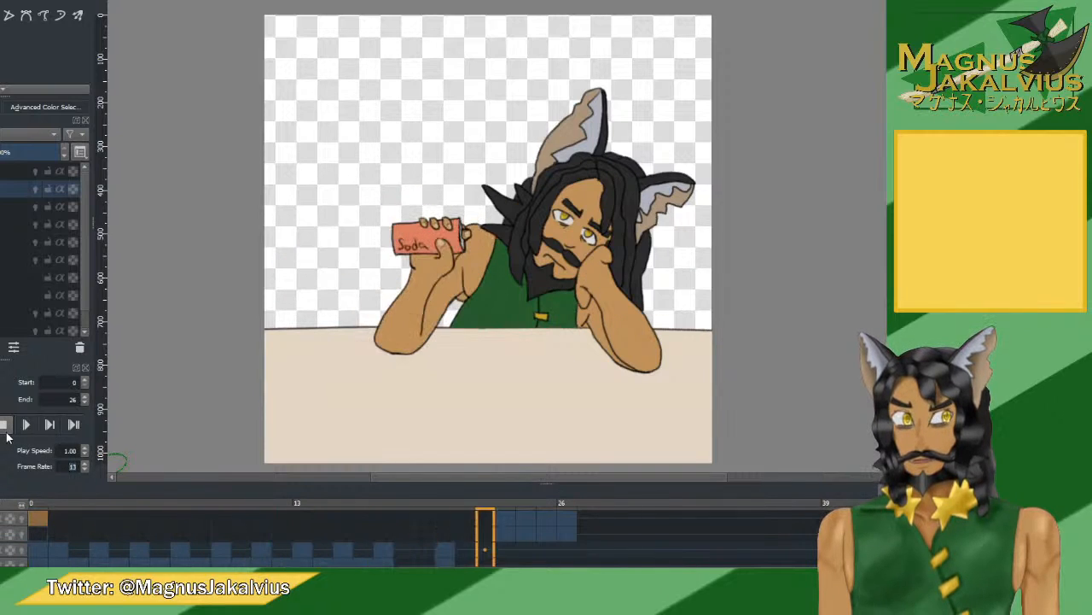
click(6, 432)
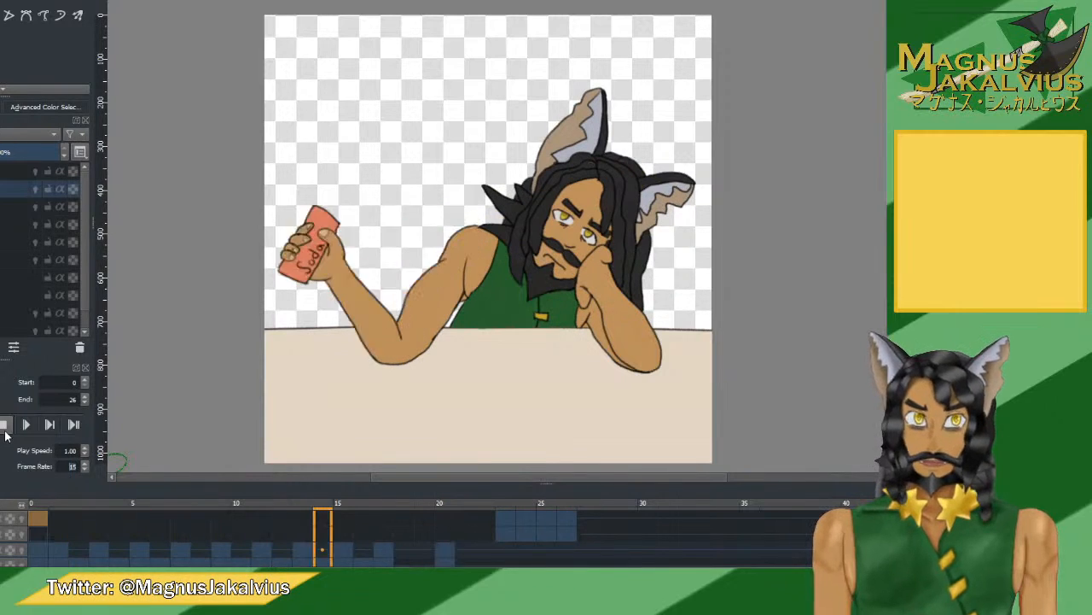
click(4, 424)
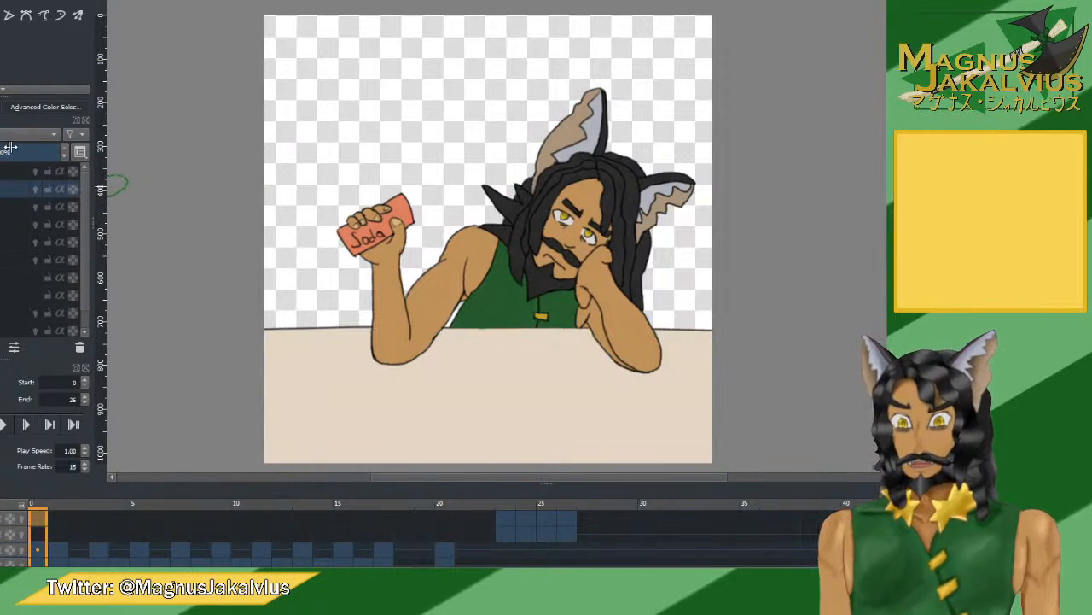
Select the background layer, test an olive fill behind the character, and undo it.
click(7, 313)
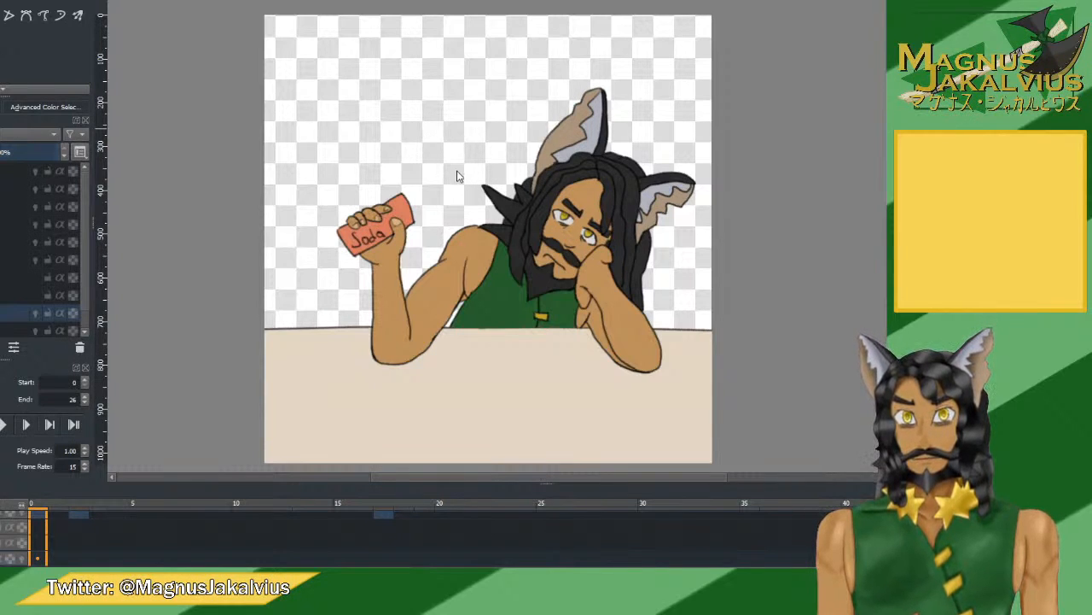
click(408, 170)
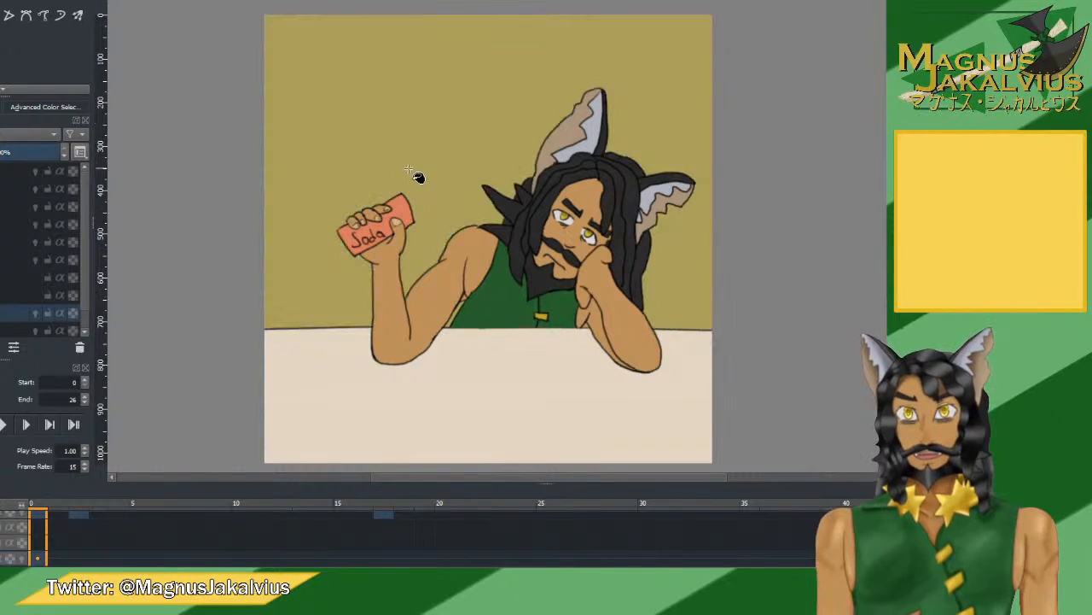
key(ctrl+z)
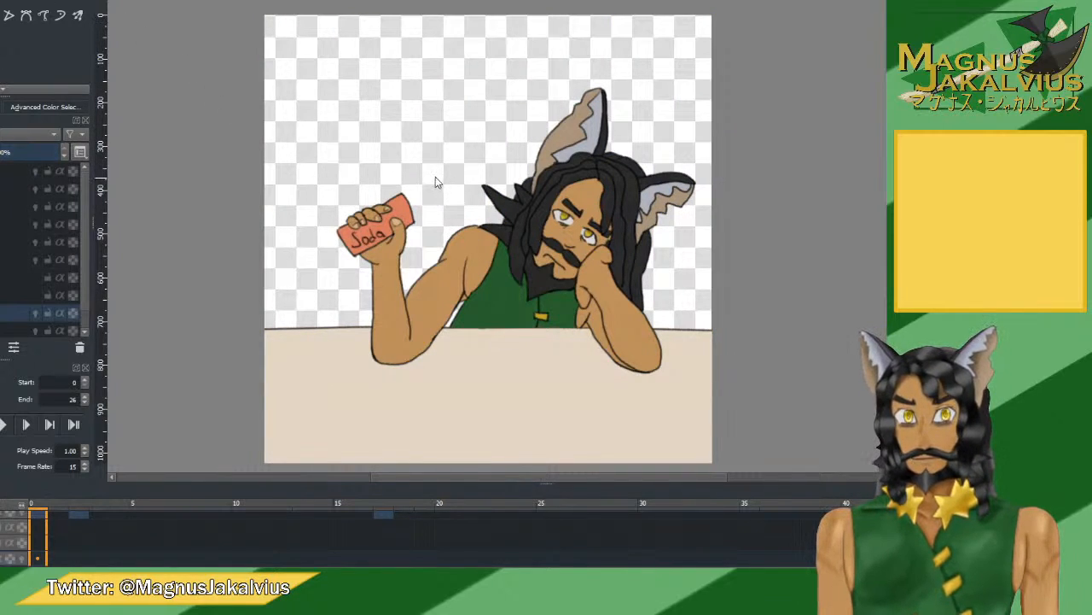
Test near-white and light grey fills behind the character, undoing each one.
click(385, 117)
click(74, 12)
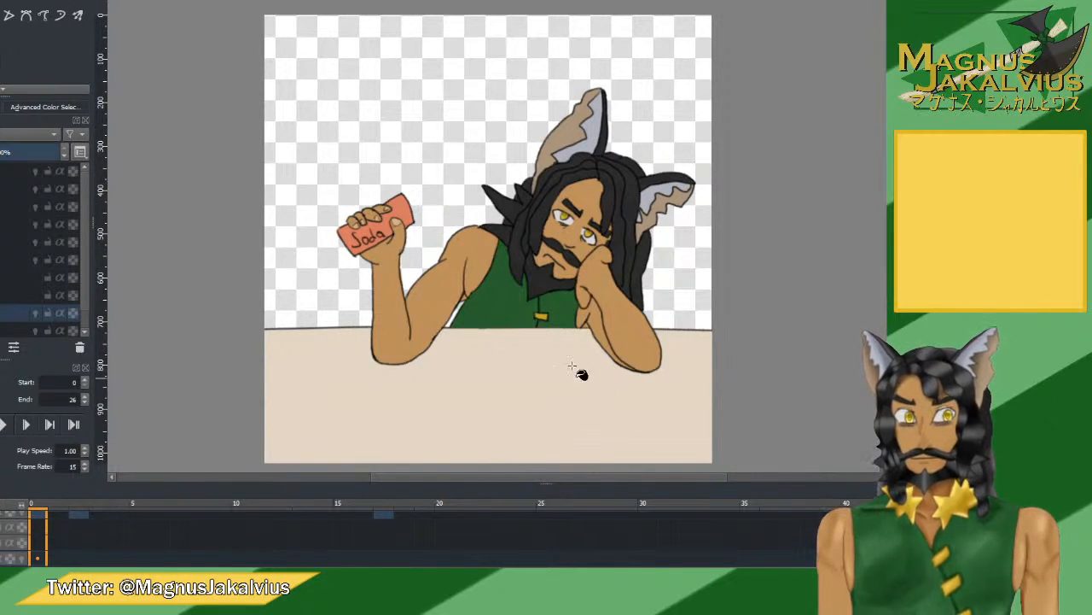
click(367, 162)
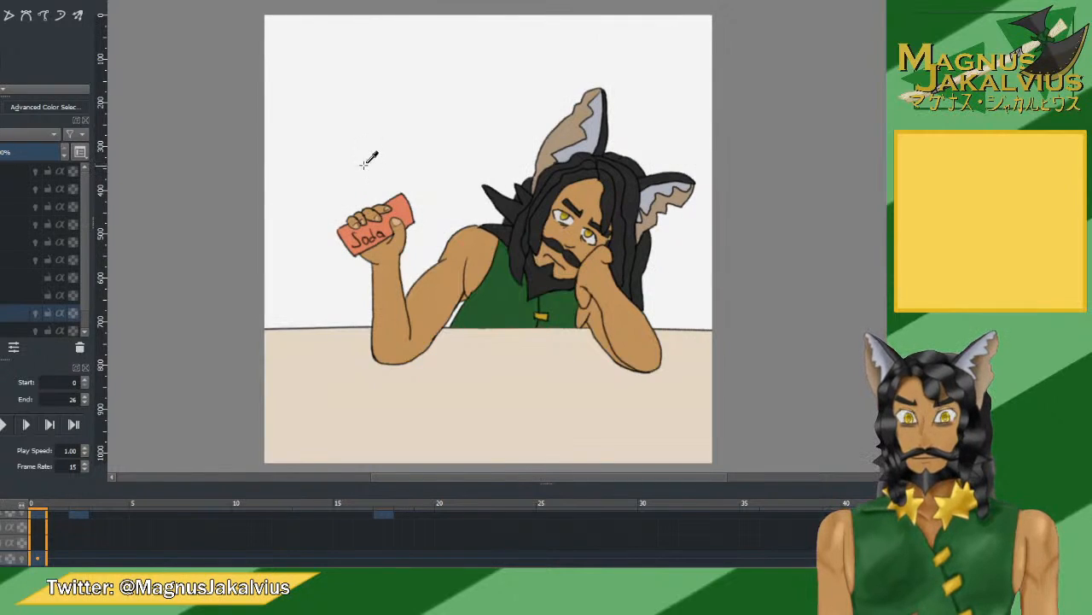
key(ctrl+z)
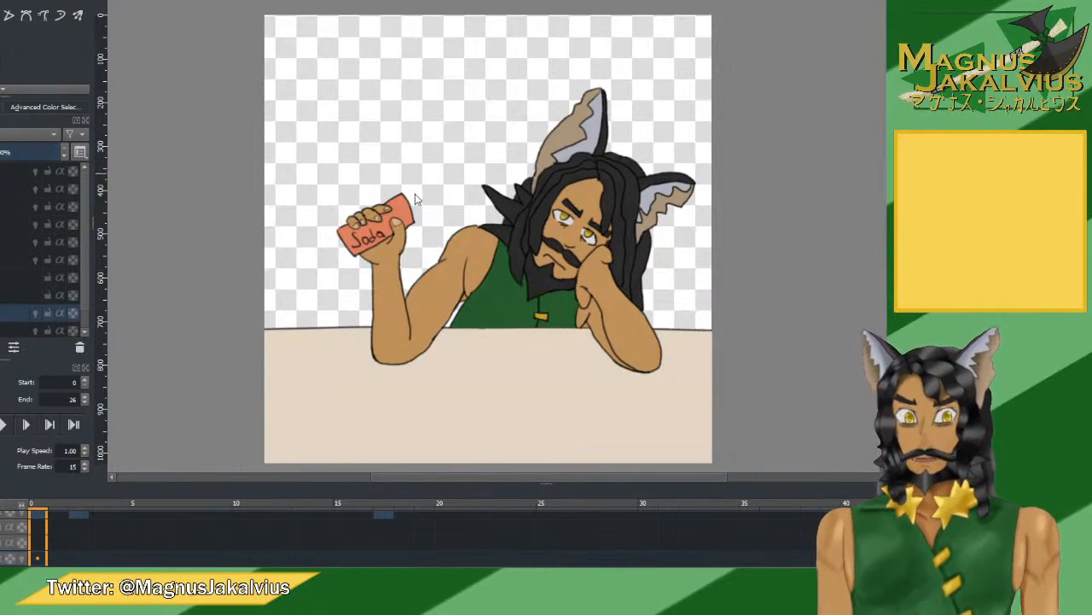
click(464, 127)
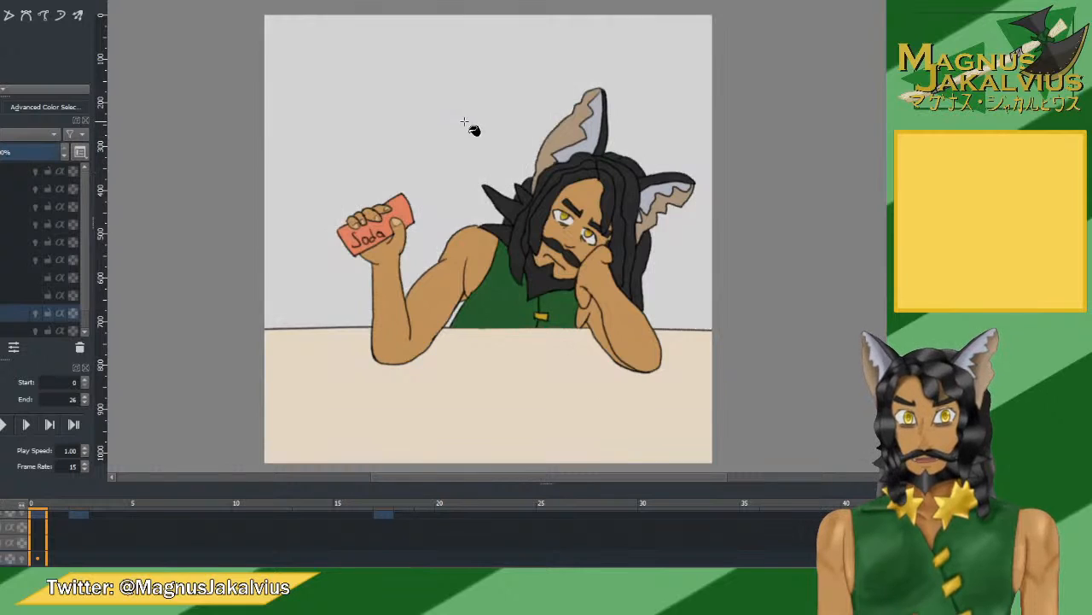
key(ctrl+z)
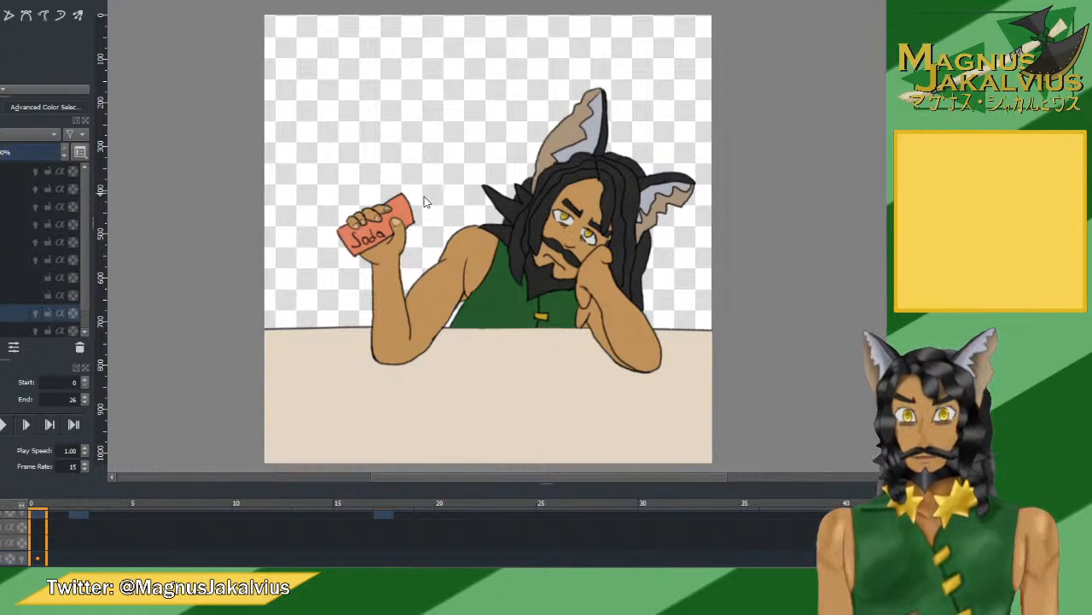
Try a pale pinkish-beige and a cream background fill, playing the animation with each.
click(464, 126)
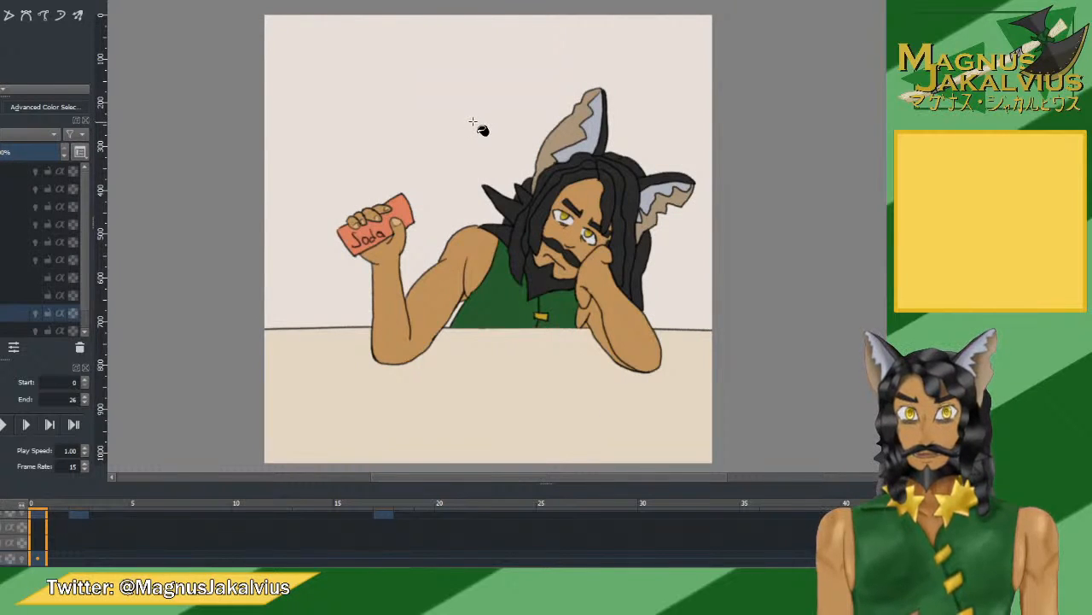
click(7, 426)
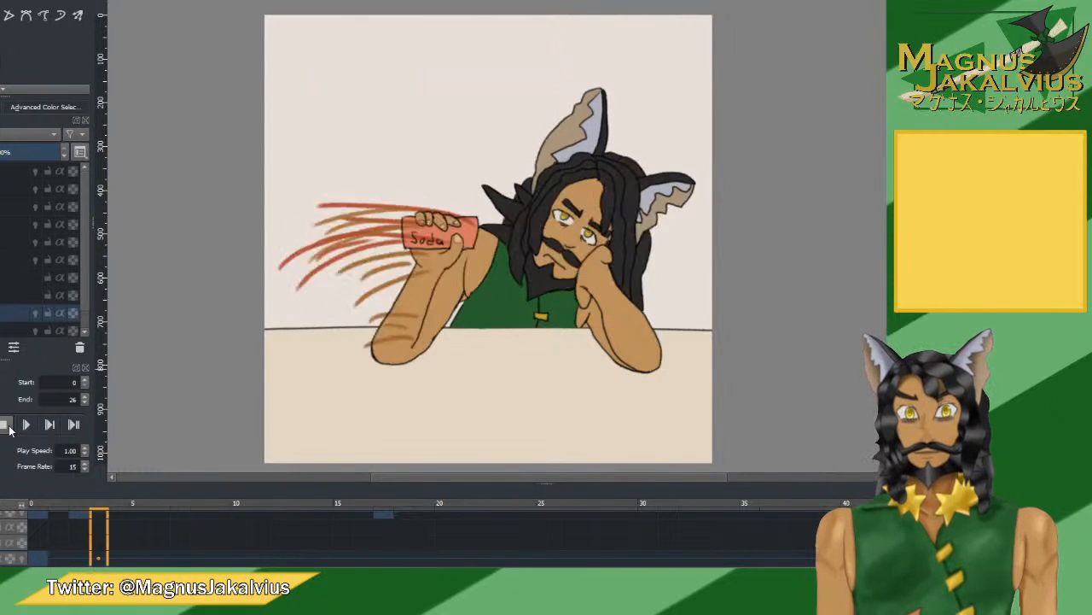
click(6, 426)
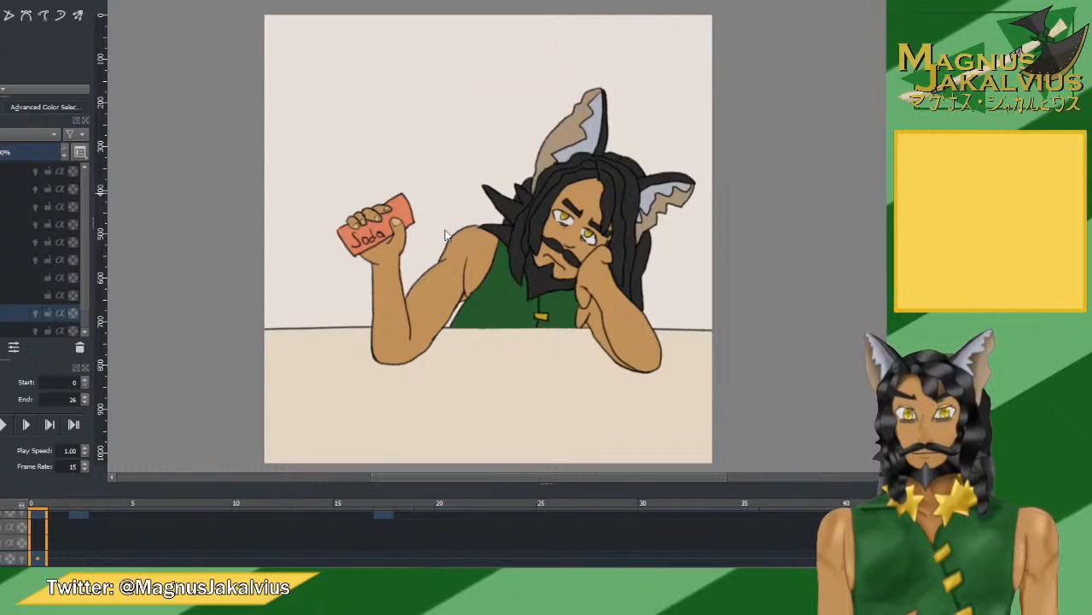
click(398, 157)
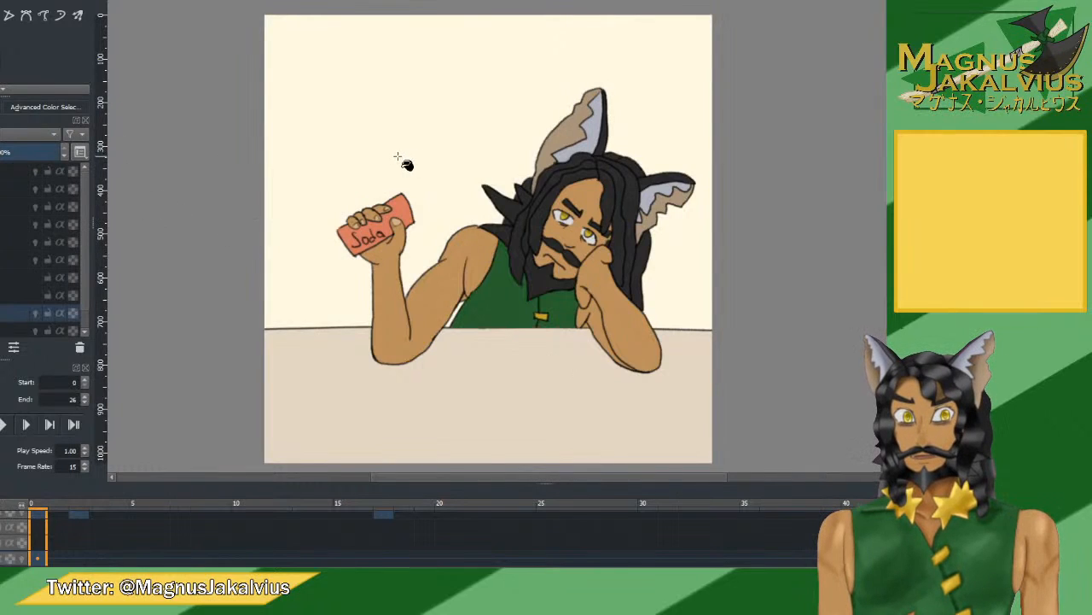
click(11, 429)
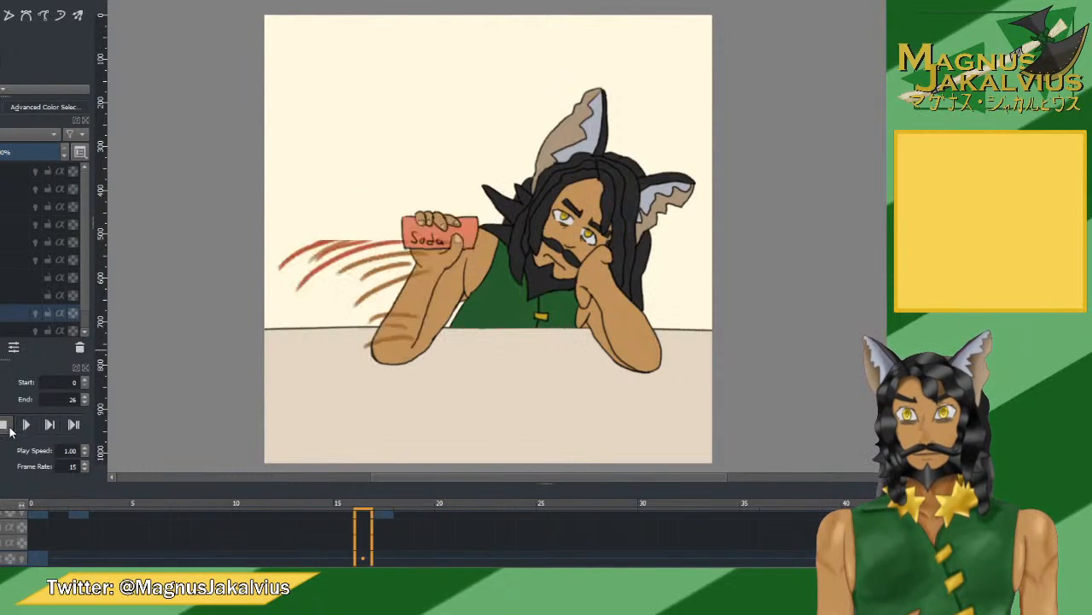
click(5, 426)
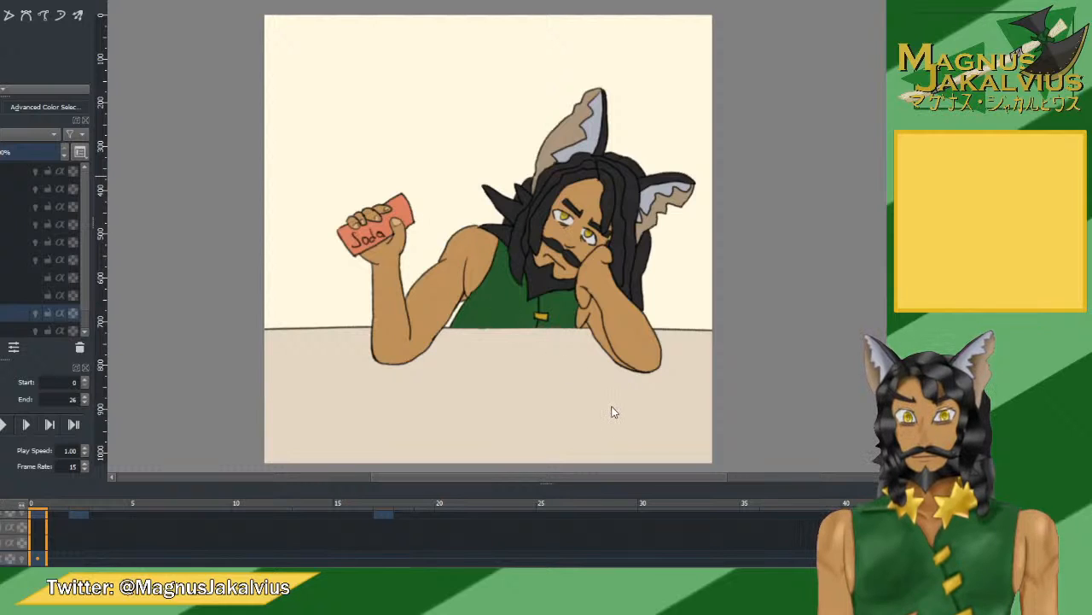
Fill the background behind the character with very light grey and check it by playing the animation.
click(417, 146)
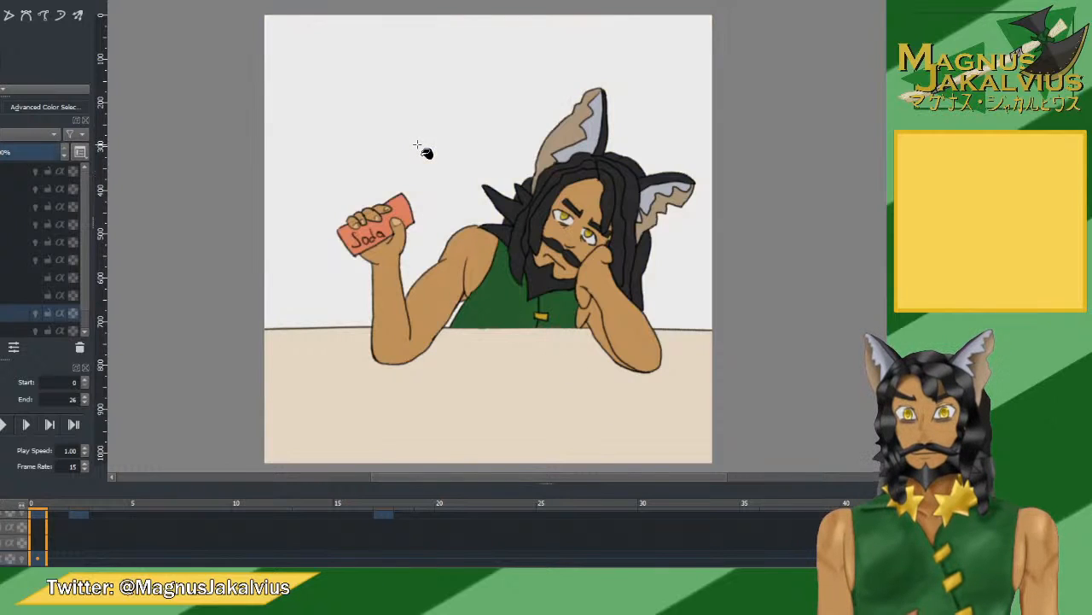
click(4, 424)
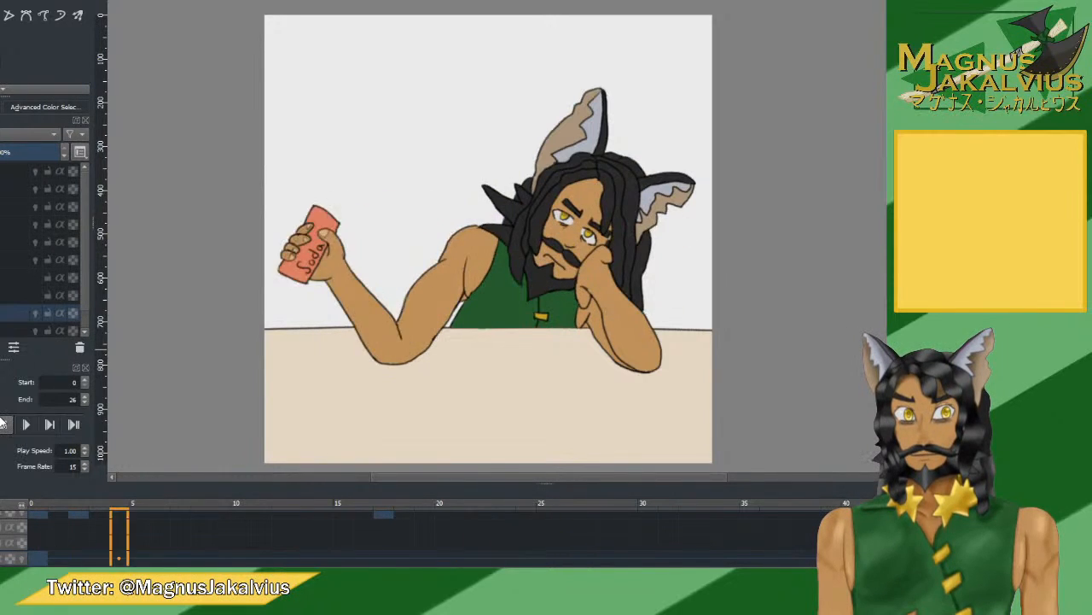
click(4, 424)
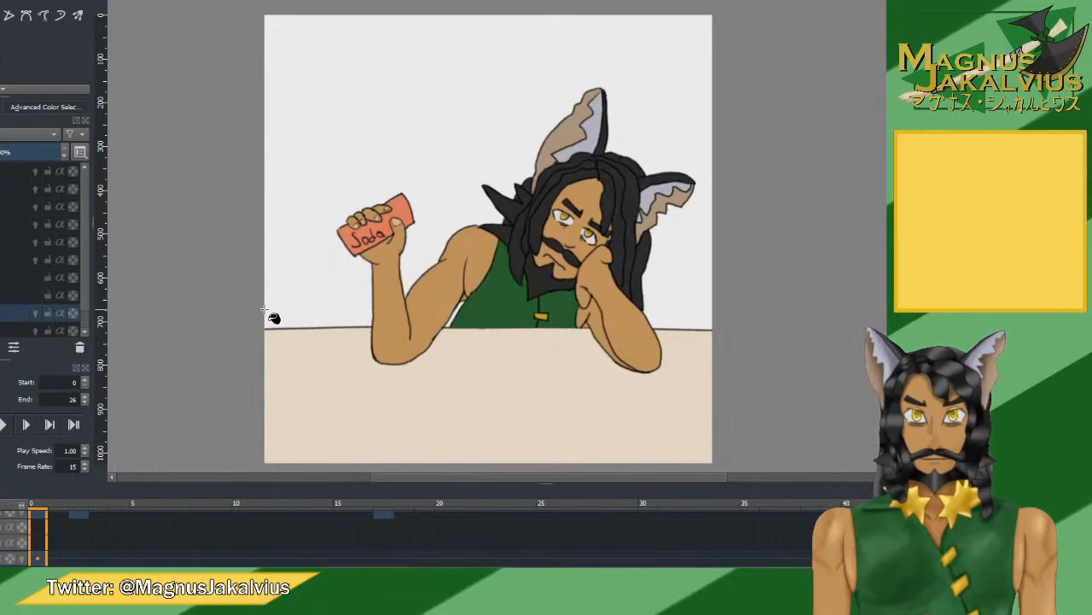
click(3, 424)
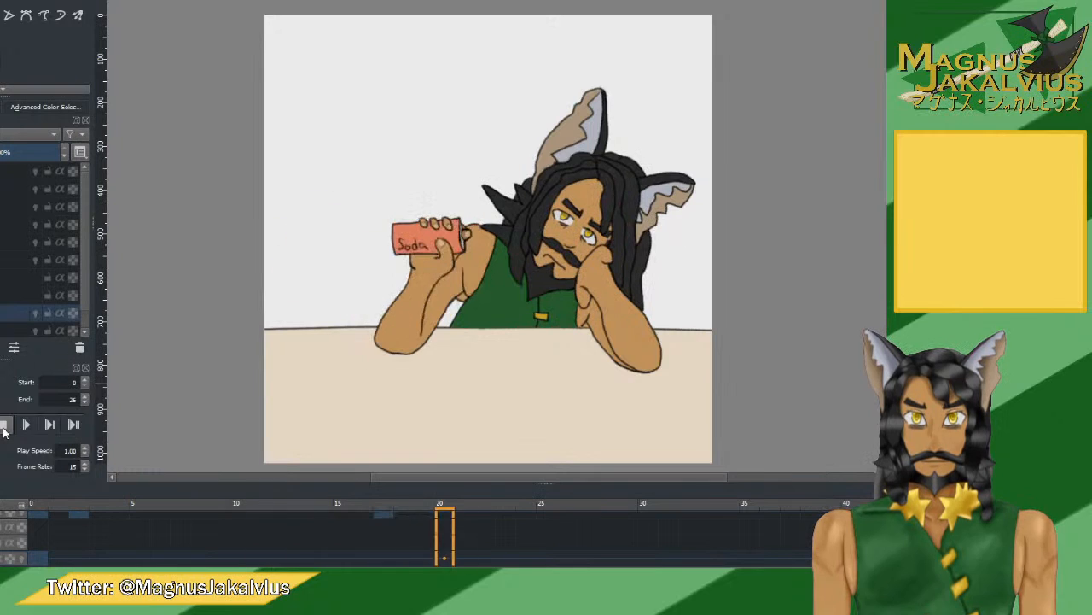
click(4, 426)
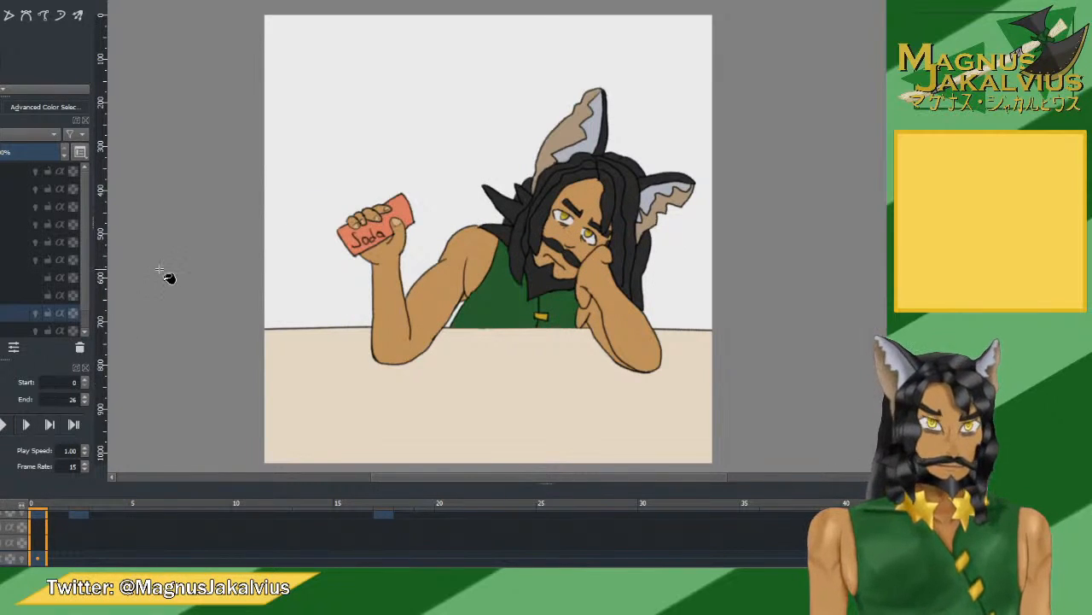